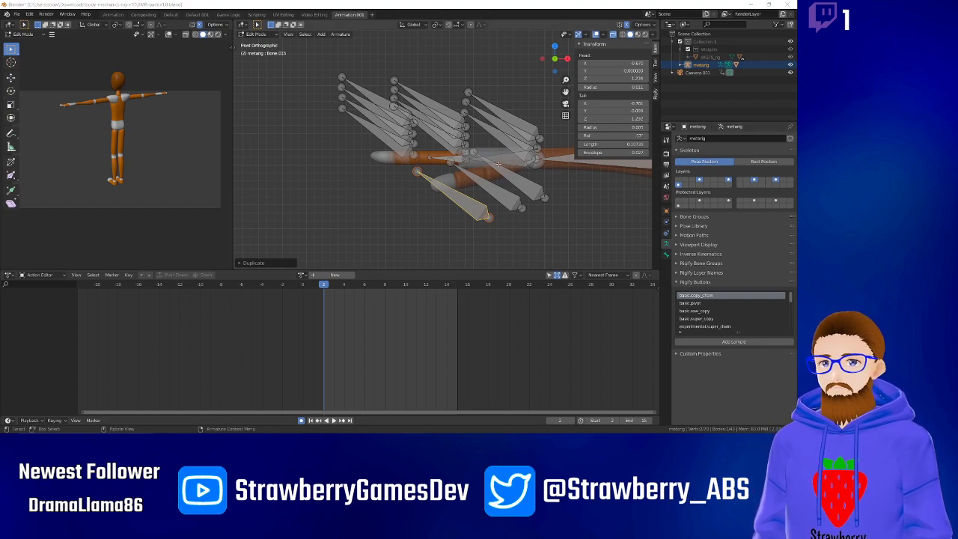
Inspect the duplicated finger bones on the right hand and compare them with the hand on the opposite arm.
scroll(503, 172, "down", 11)
middle_click_drag(505, 175, 472, 201)
key("KP_1")
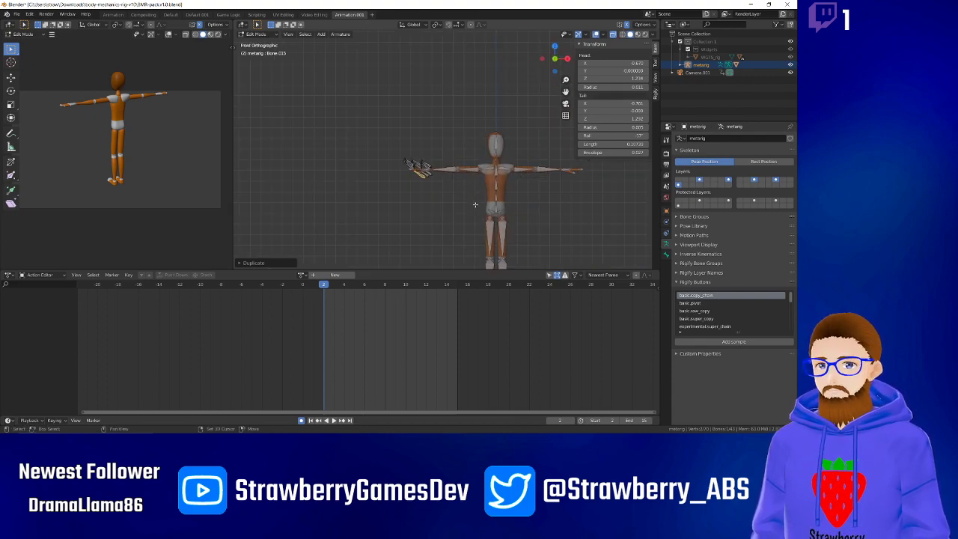
scroll(442, 123, "down", 2)
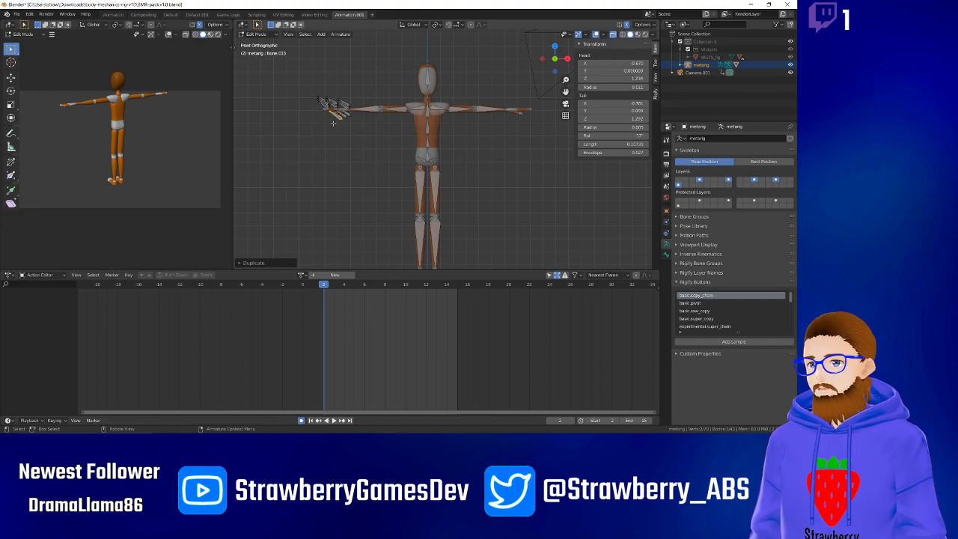
scroll(318, 106, "up", 8)
middle_click_drag(329, 110, 664, 238, "shift")
middle_click_drag(439, 187, 571, 238, "shift")
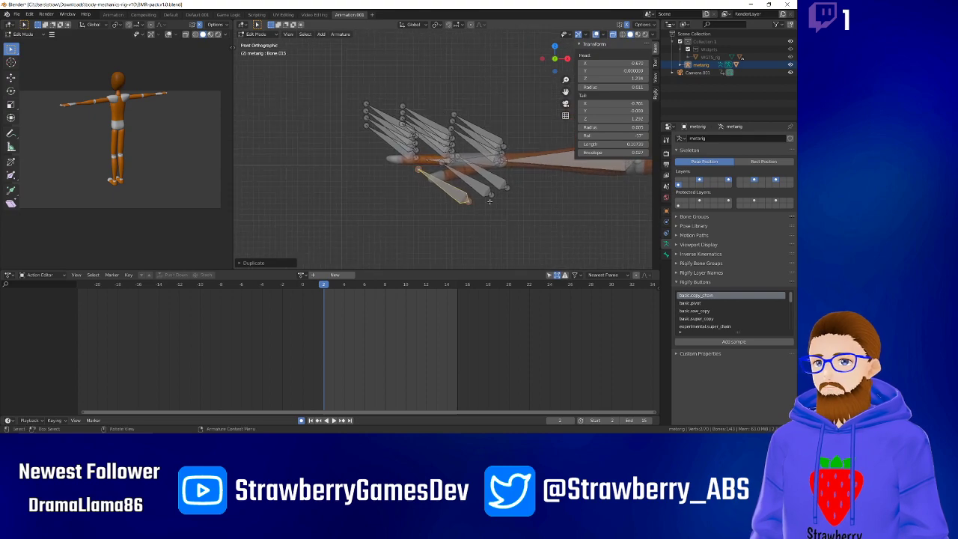
scroll(432, 150, "up", 3)
middle_click_drag(434, 151, 455, 153)
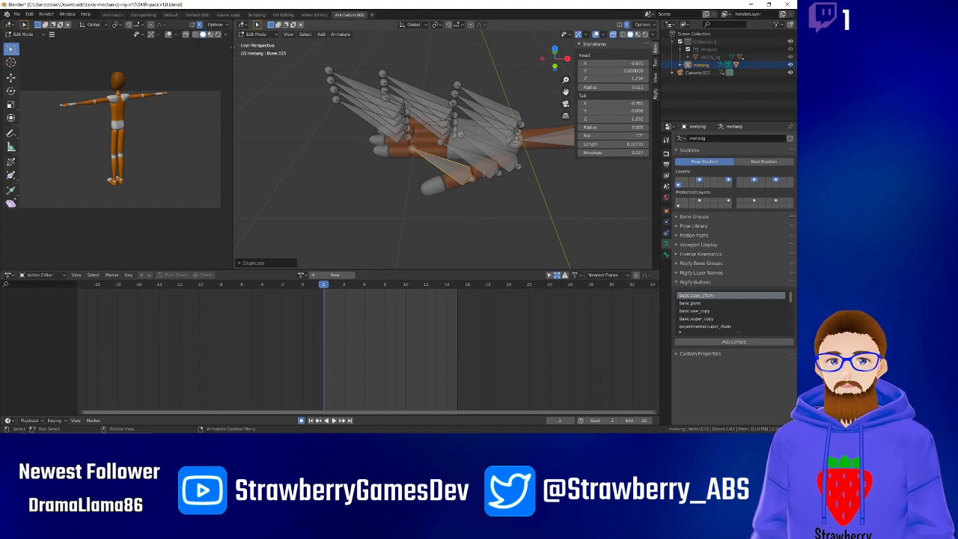
scroll(500, 183, "down", 6)
middle_click_drag(502, 178, 349, 158, "shift")
scroll(459, 137, "up", 3)
scroll(459, 138, "up", 3)
scroll(495, 130, "down", 1)
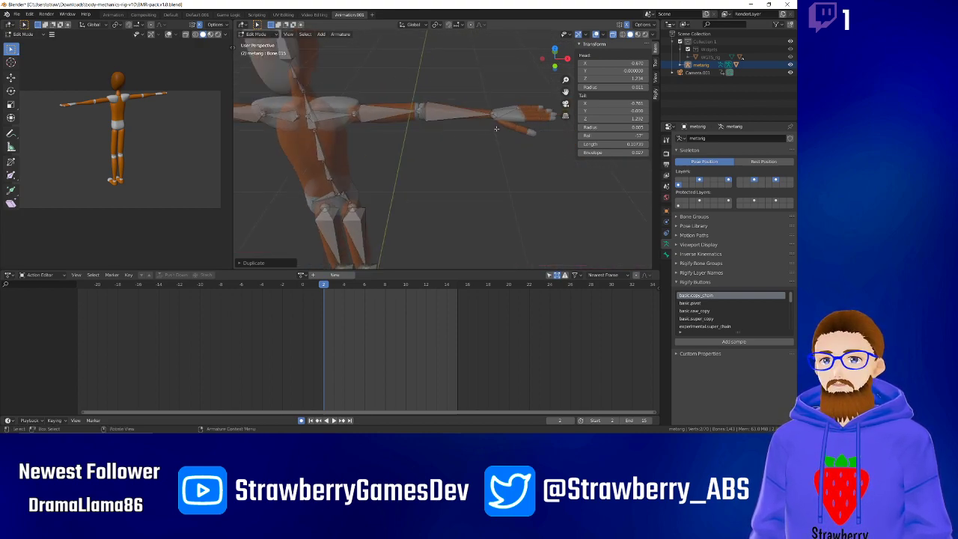
mouse_move(499, 124)
middle_mouse_down()
mouse_move(485, 148)
mouse_move(500, 133)
middle_mouse_up()
scroll(490, 133, "down", 4)
middle_click_drag(308, 143, 446, 144, "shift")
scroll(419, 143, "up", 5)
scroll(405, 141, "down", 1)
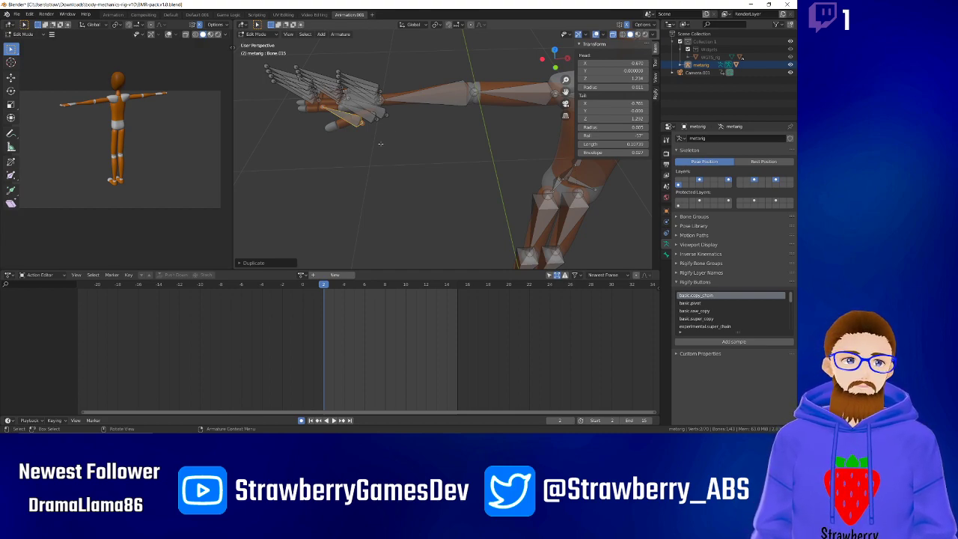
Select the ten loose bones over the four fingers and the back of the right hand and move them clear of the hand.
scroll(379, 130, "up", 3)
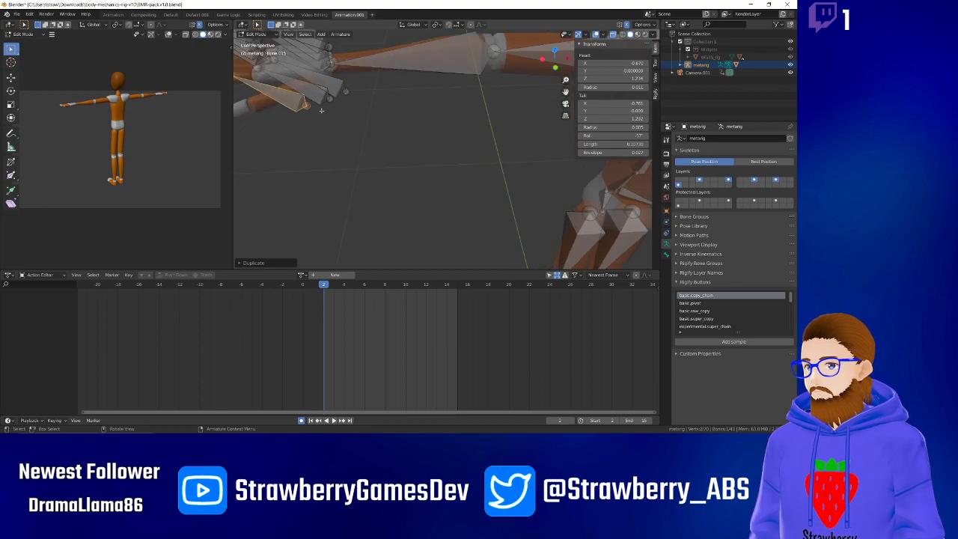
middle_click_drag(379, 129, 507, 190, "shift")
scroll(479, 142, "up", 3)
middle_click_drag(478, 141, 524, 141)
middle_click_drag(422, 113, 371, 95)
scroll(370, 95, "up", 1)
scroll(371, 95, "down", 2)
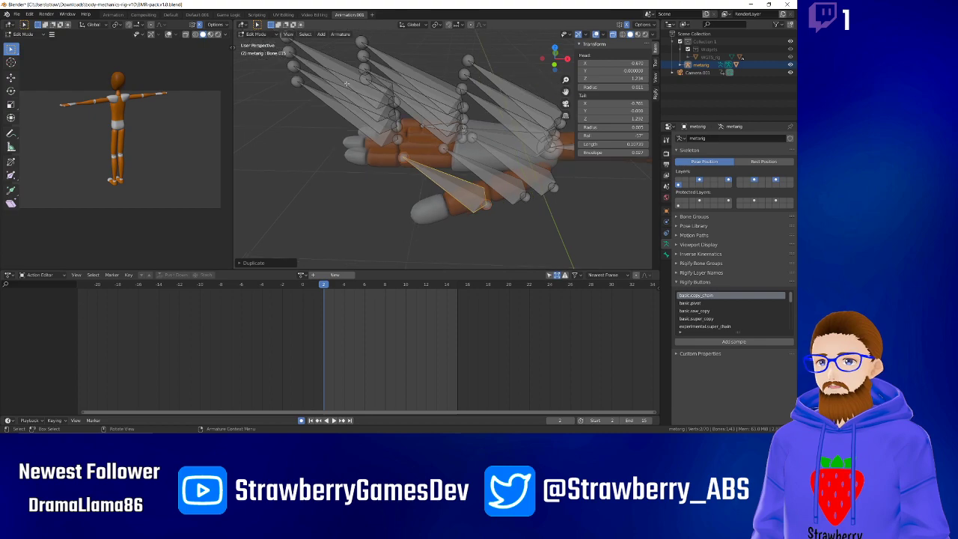
left_click(366, 96)
left_click(365, 101, "shift")
left_click(365, 109, "shift")
left_click(367, 117, "shift")
left_click(414, 113, "shift")
left_click(417, 101, "shift")
left_click(413, 84, "shift")
left_click(405, 79, "shift")
left_click(498, 112, "shift")
left_click(500, 99, "shift")
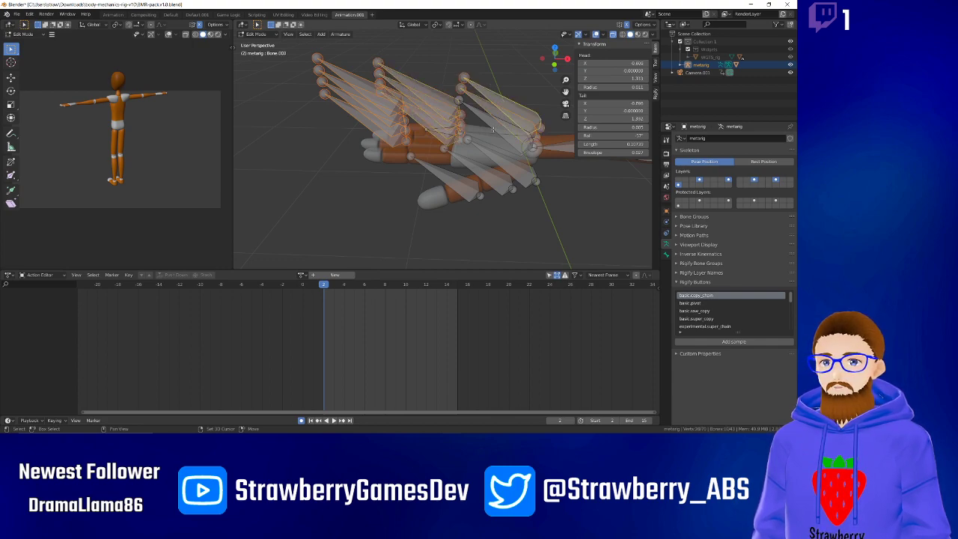
scroll(442, 106, "up", 1)
scroll(442, 106, "down", 1)
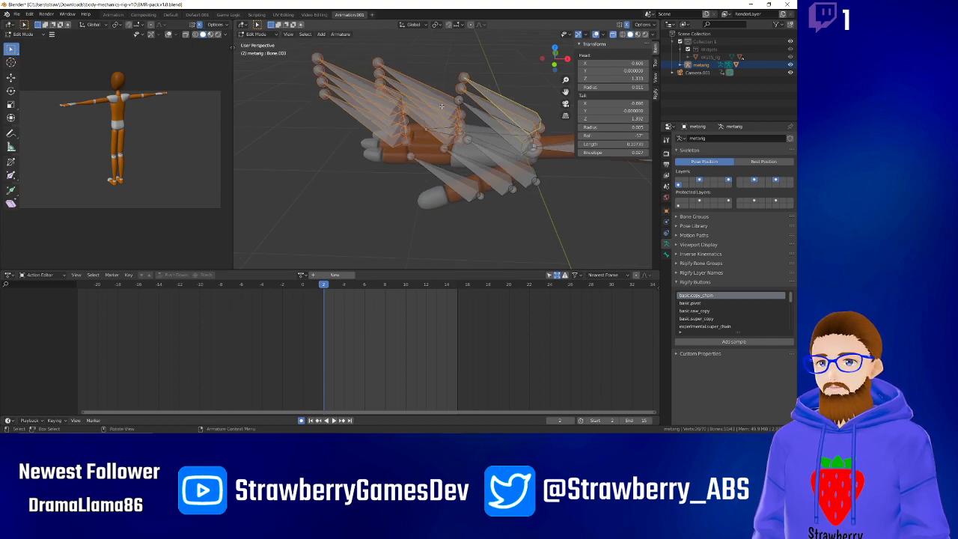
key("g")
left_click(642, 97)
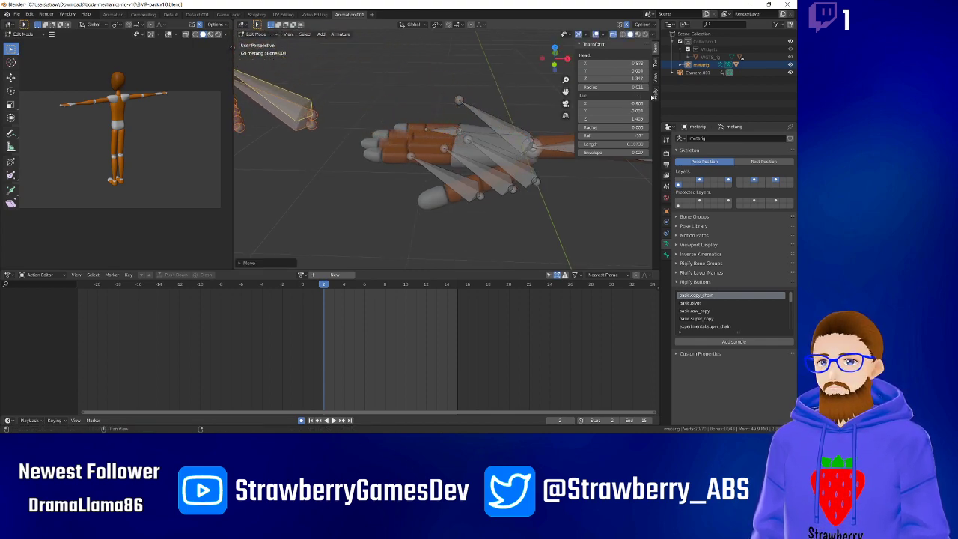
Try to disconnect the remaining loose bone at the right wrist, Bone.001, from the forearm.R bone.
left_click(477, 118)
middle_click_drag(470, 113, 469, 153)
middle_click_drag(453, 110, 459, 118)
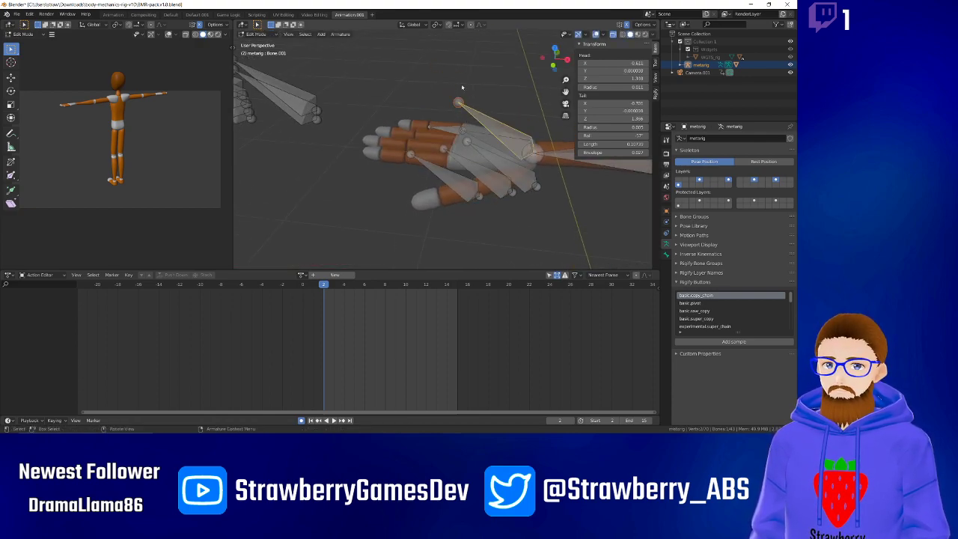
left_click(534, 158)
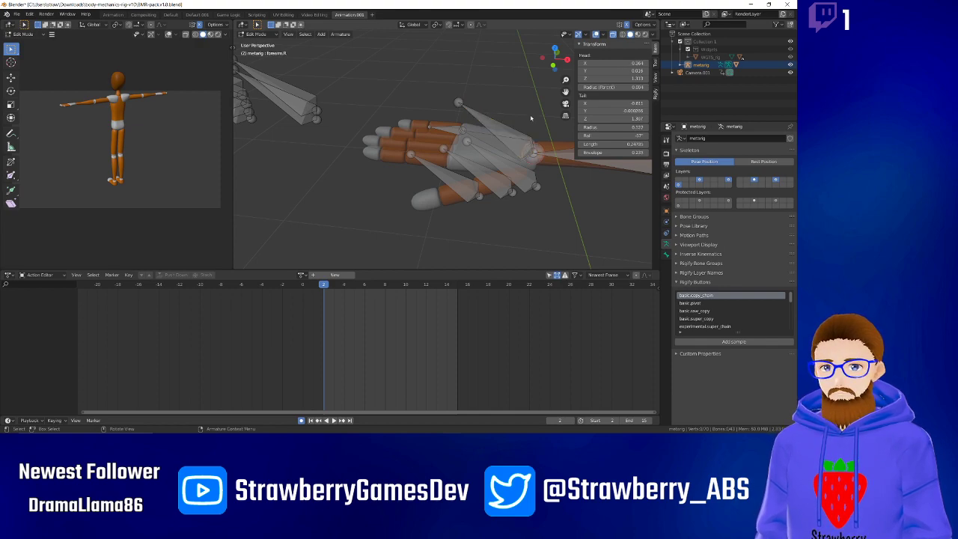
left_click(534, 150)
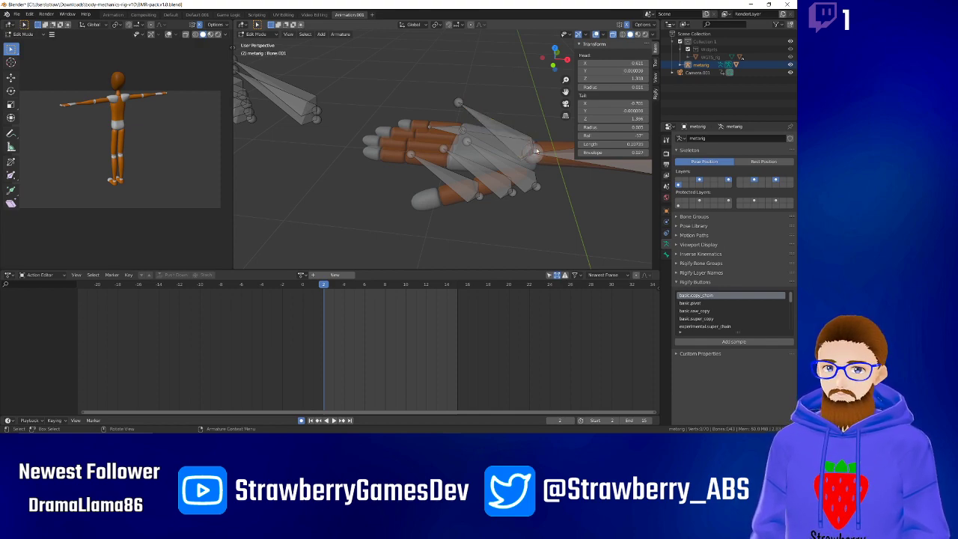
left_click(532, 156)
mouse_move(493, 149)
middle_mouse_down()
mouse_move(506, 164)
mouse_move(506, 151)
middle_mouse_up()
left_click(565, 146)
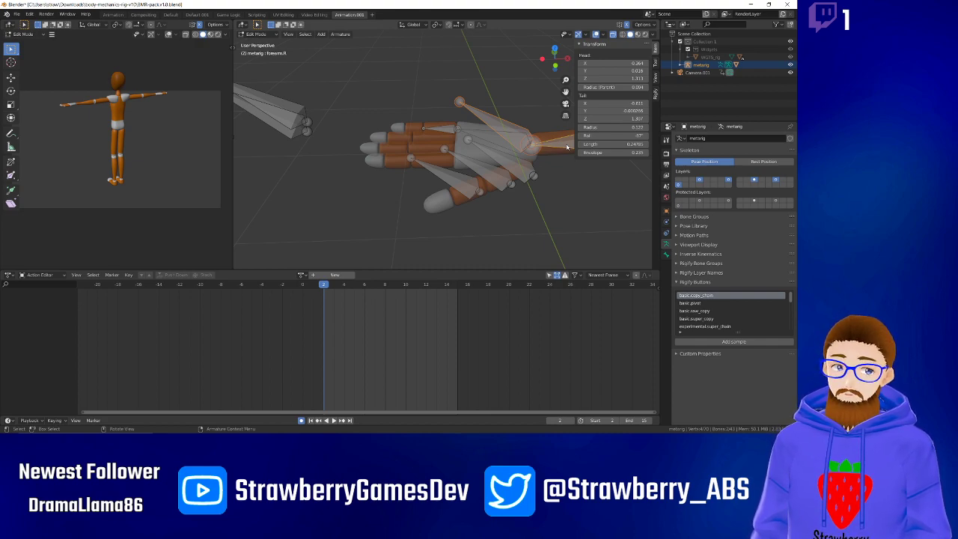
key("alt+p")
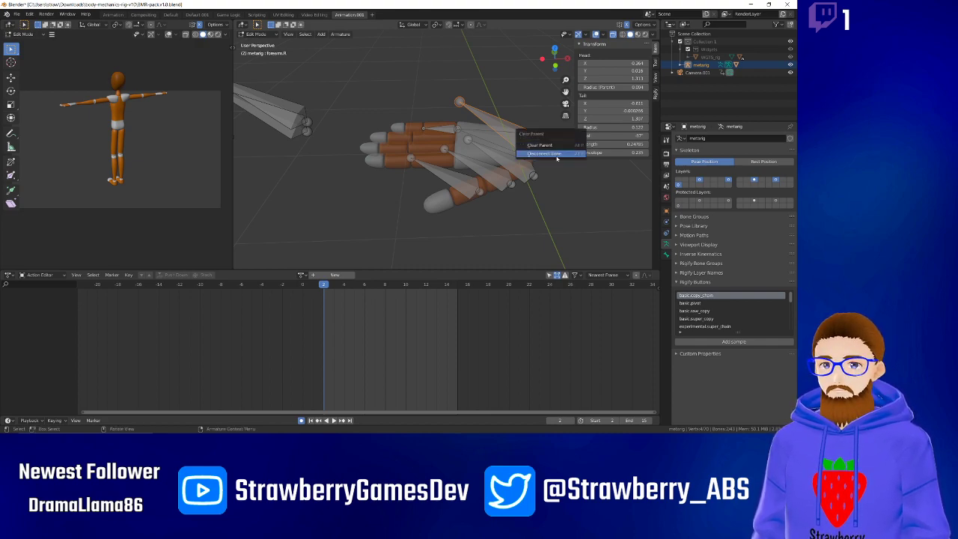
left_click(557, 154)
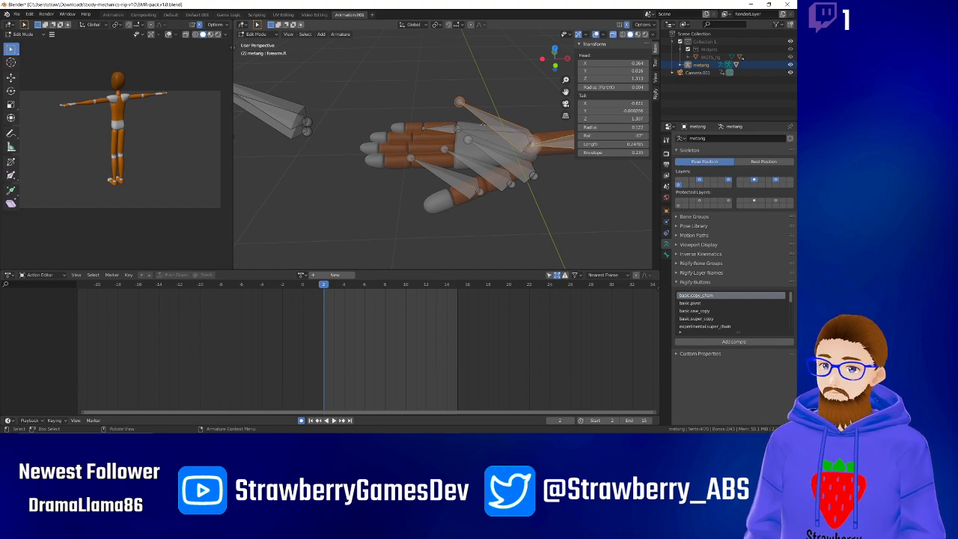
key("alt+p")
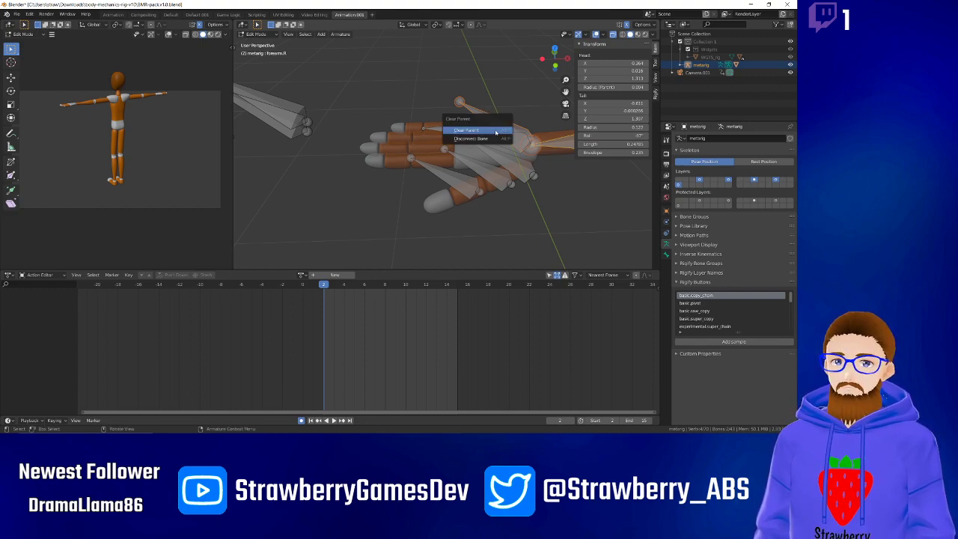
right_click(541, 139)
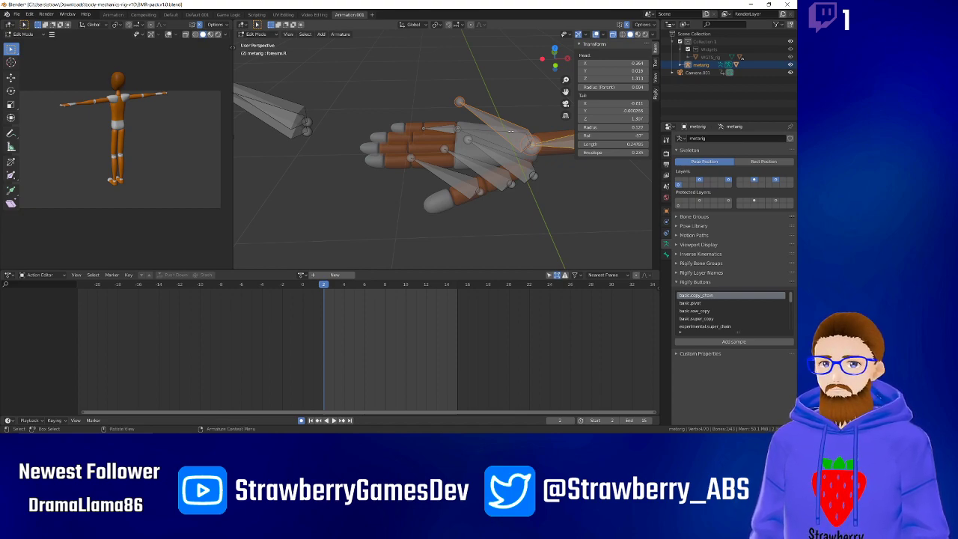
Move Bone.001 off the right wrist so that it sits just above the hand.
key("g")
right_click(468, 105)
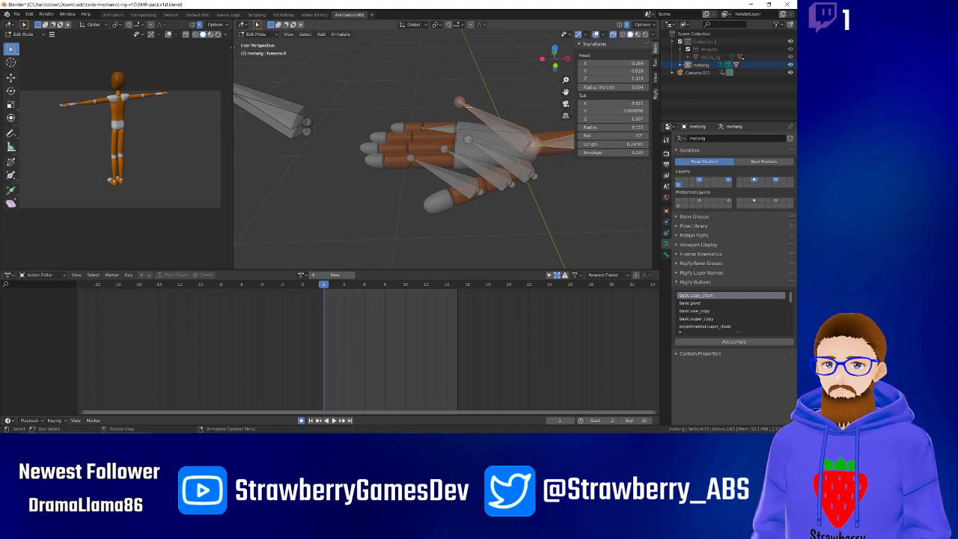
left_click(502, 127)
key("g")
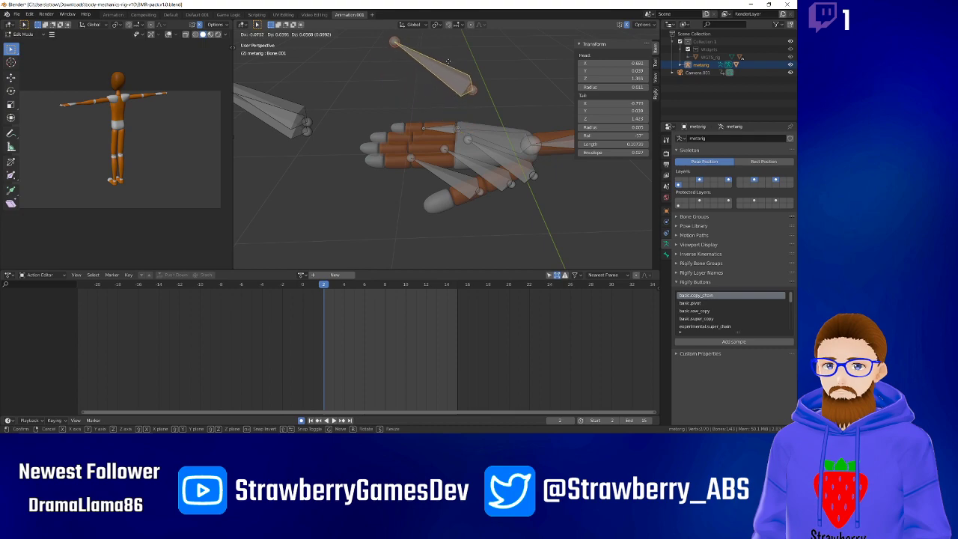
right_click(458, 52)
key("g")
left_click(503, 111)
Try to disconnect the wrist-end joint of forearm.R and the head joint of Bone.001 from their parents.
mouse_move(504, 118)
middle_mouse_down()
mouse_move(501, 99)
mouse_move(516, 113)
middle_mouse_up()
left_click(523, 124)
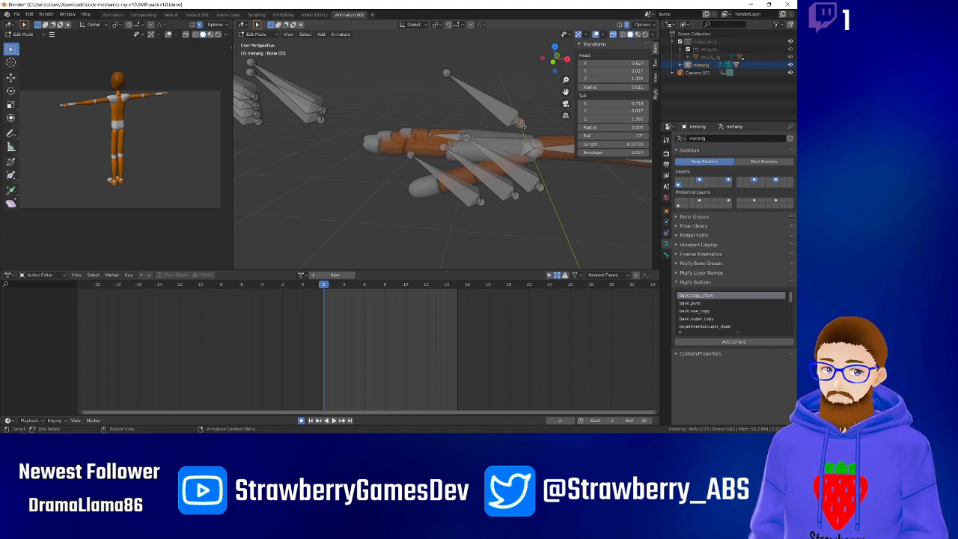
left_click(534, 147)
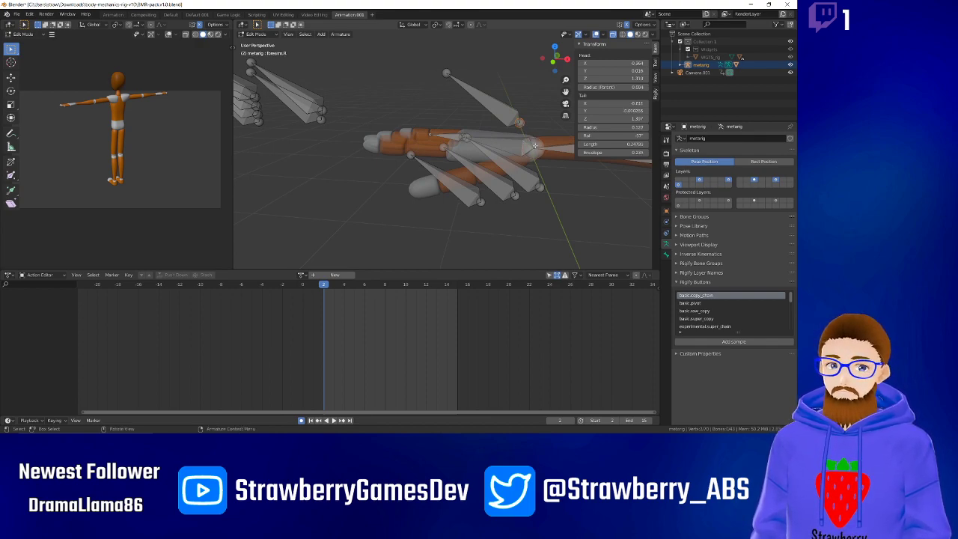
key("alt+p")
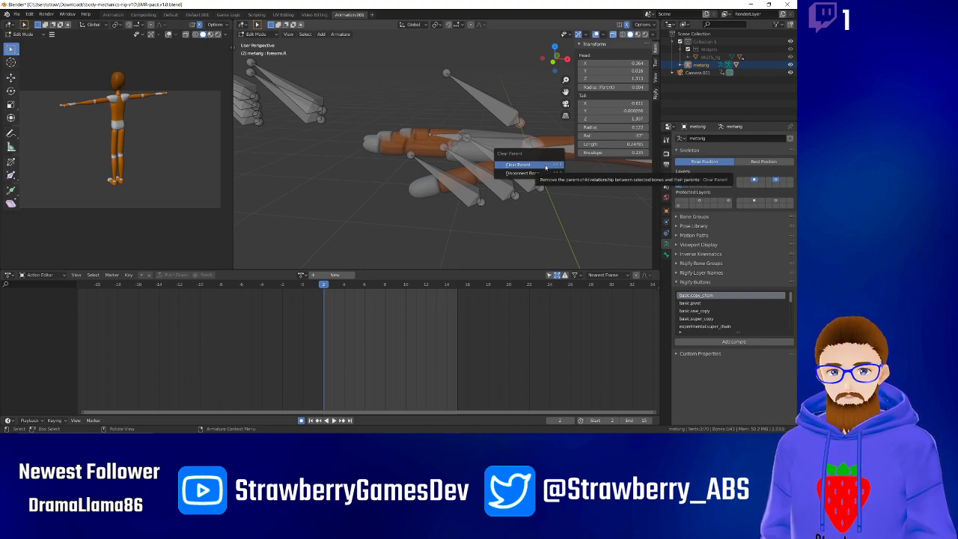
left_click(546, 175)
left_click(568, 196)
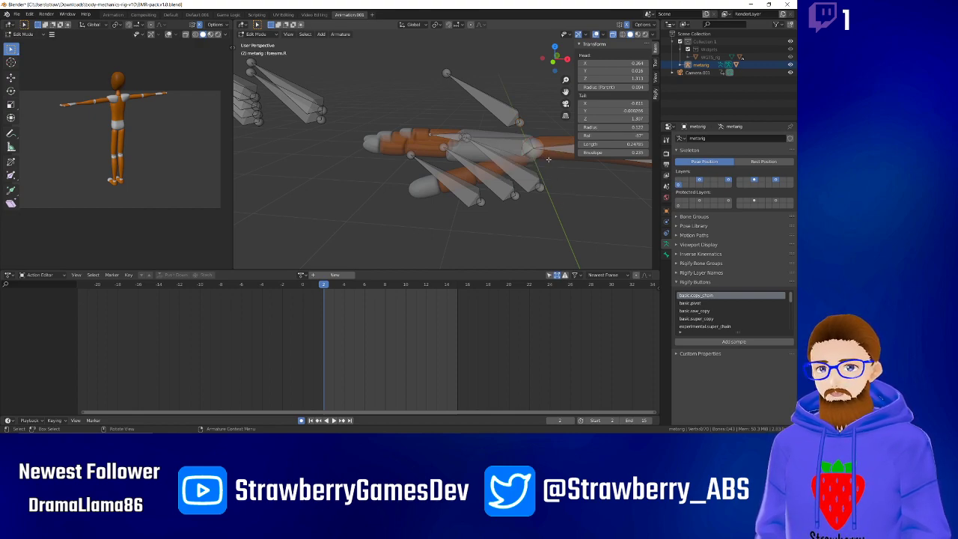
left_click(519, 122)
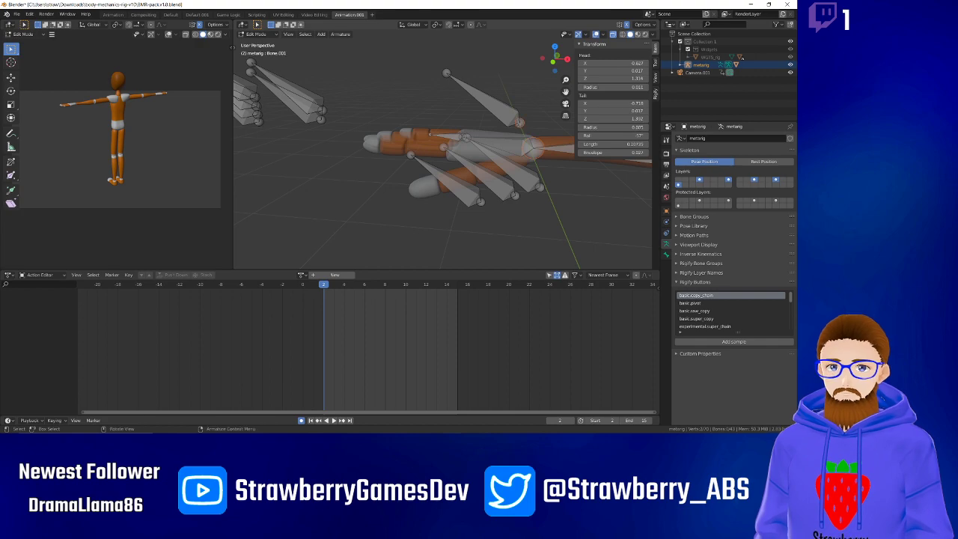
key("alt+p")
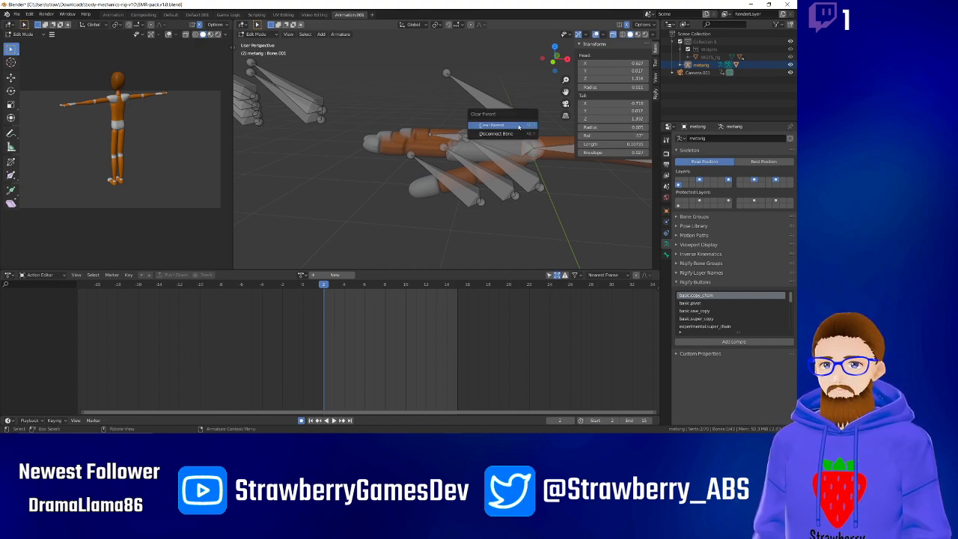
left_click(502, 142)
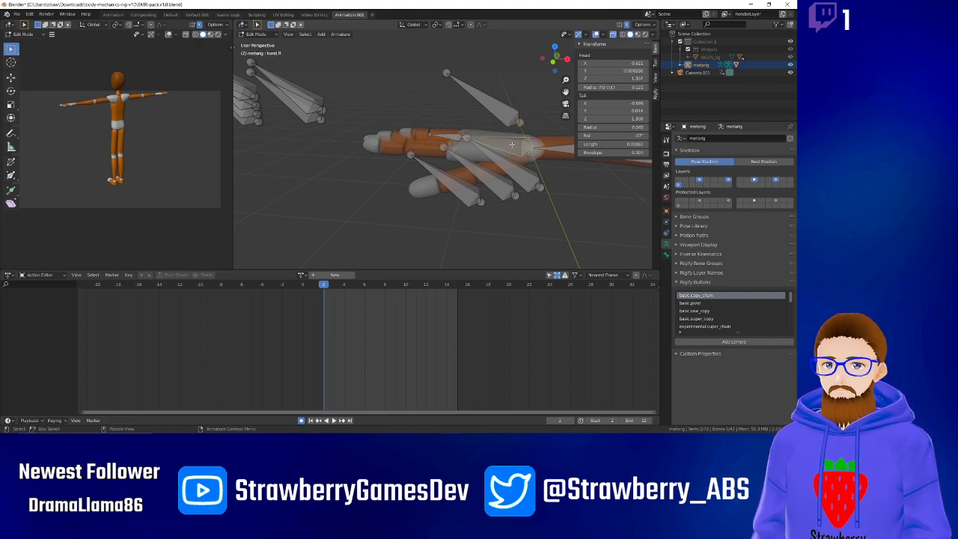
Clear the connection between the hand.R bone and its parent forearm bone.
right_click(512, 144)
left_click(529, 146)
left_click(524, 146)
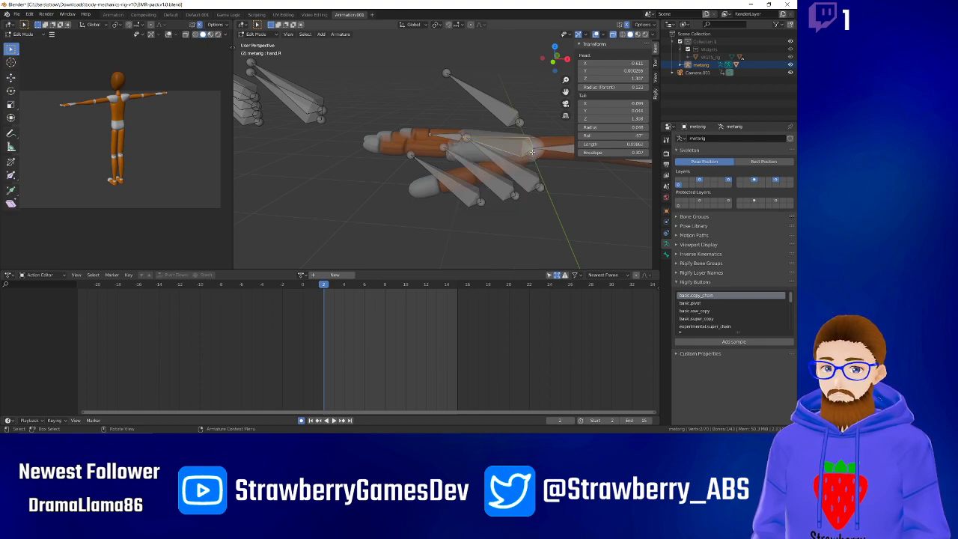
key("alt+p")
left_click(533, 153)
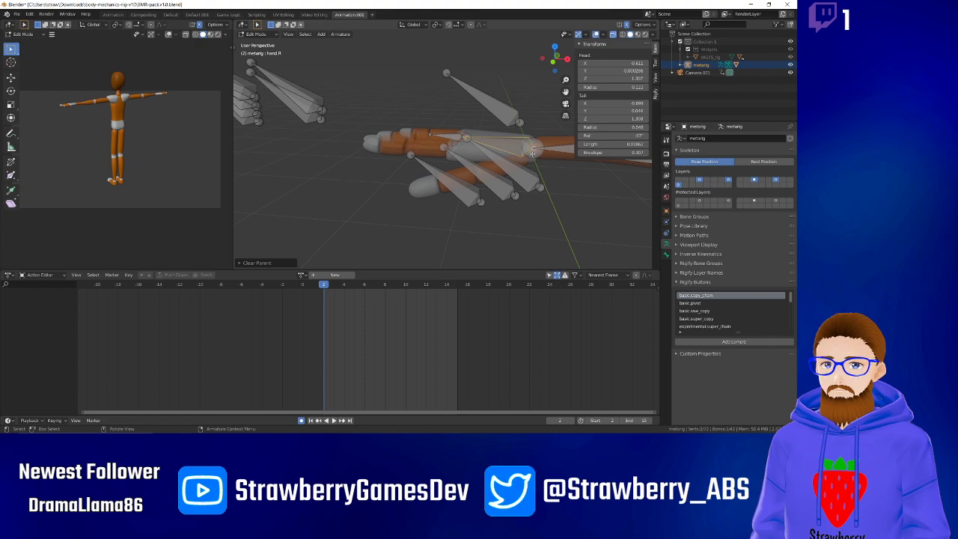
left_click(502, 108)
left_click(553, 148, "shift")
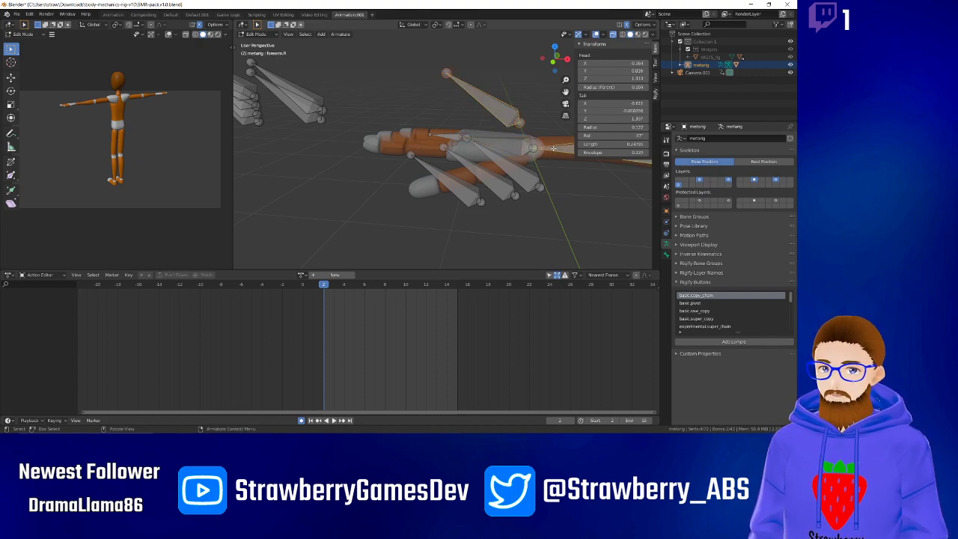
key("alt+p")
left_click(571, 199)
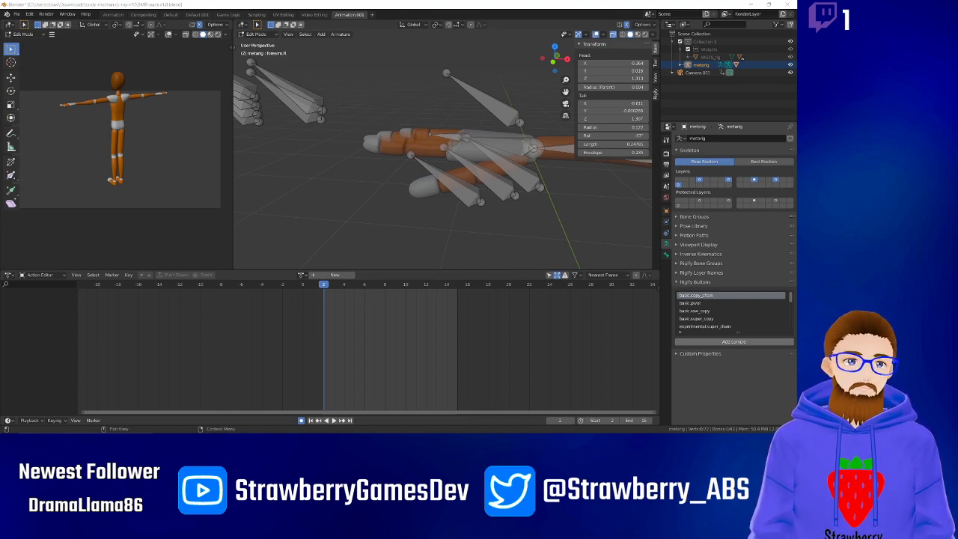
Parent the hand.R bone to forearm.R with the Connected option.
left_click(507, 141)
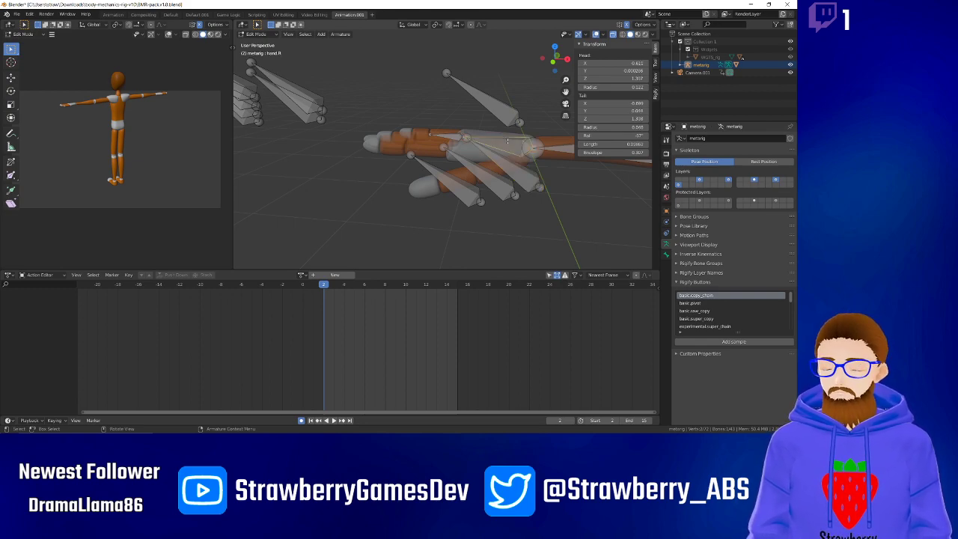
left_click(556, 148)
key("ctrl+p")
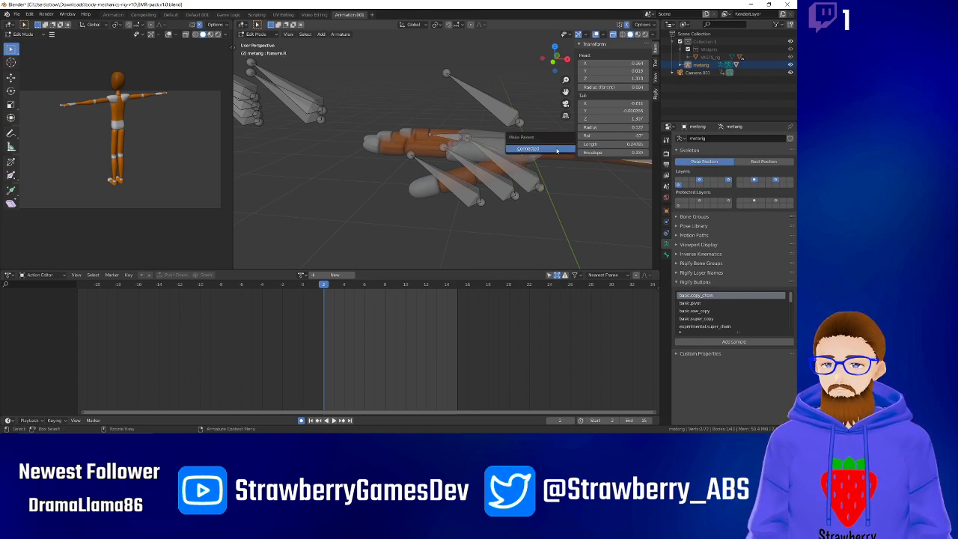
left_click(556, 149)
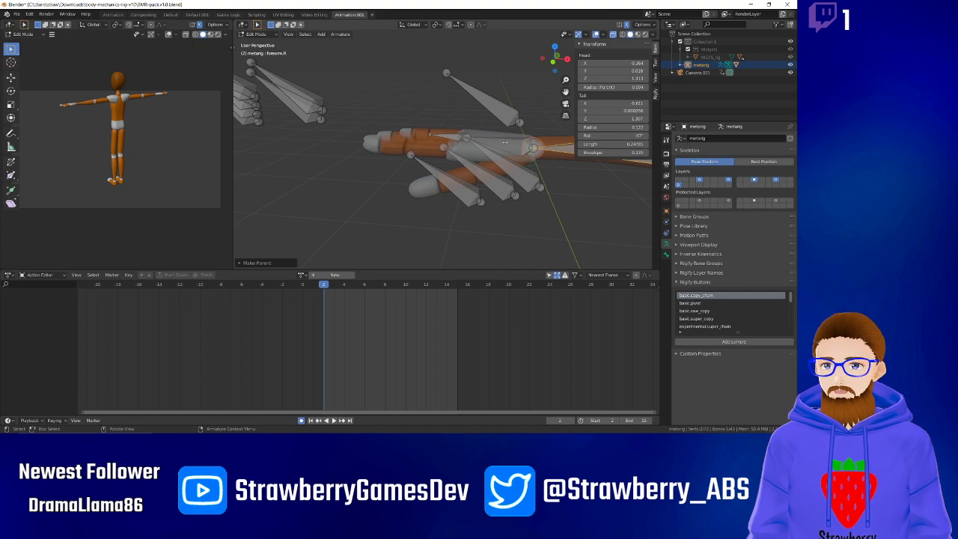
left_click(505, 142)
key("g")
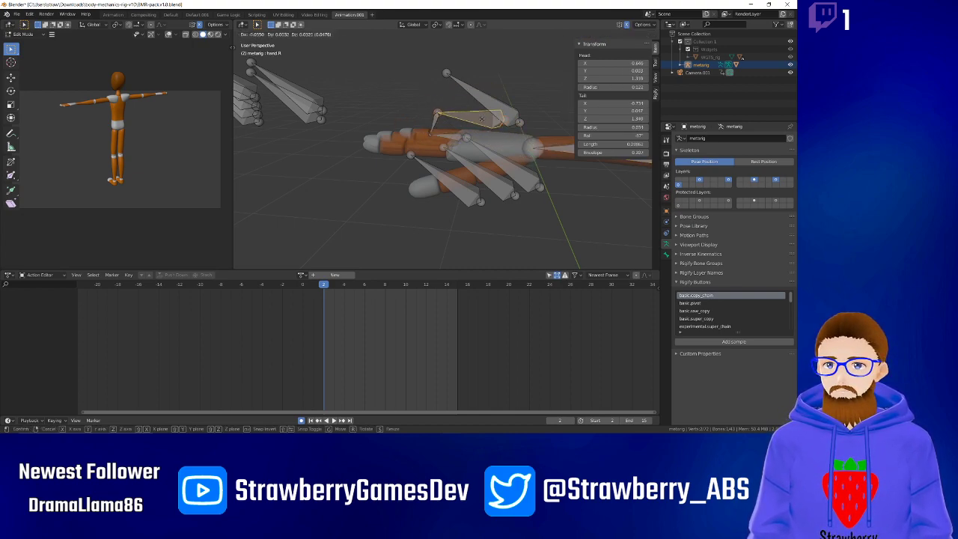
right_click(482, 118)
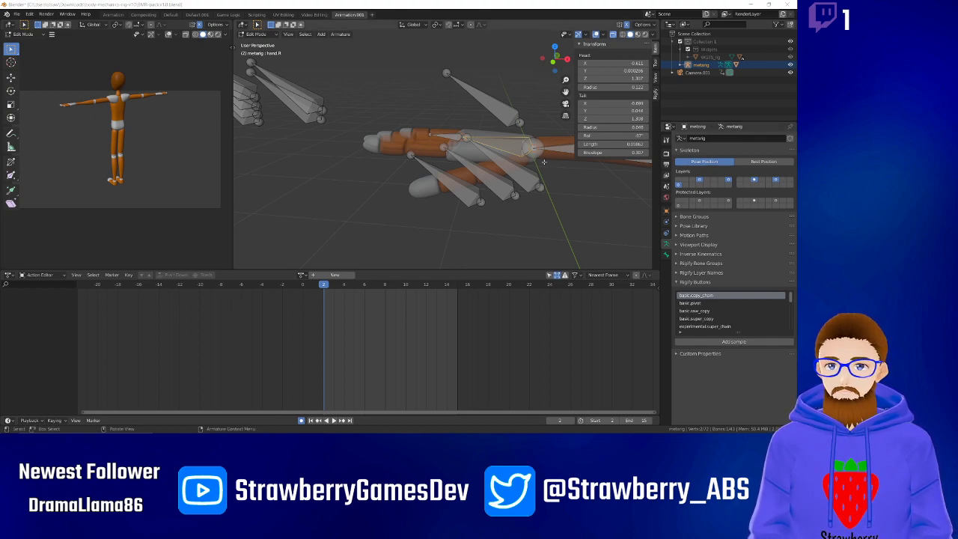
Try to parent the forearm.R bone to hand.R with the Connected option, and undo the parenting.
left_click(512, 149)
left_click(512, 149)
left_click(508, 146)
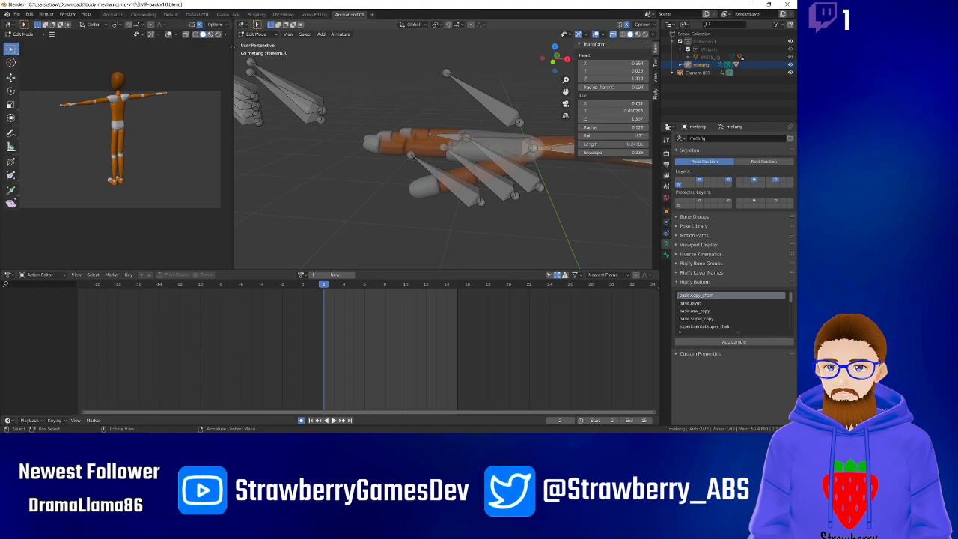
left_click(508, 146, "shift")
key("ctrl+p")
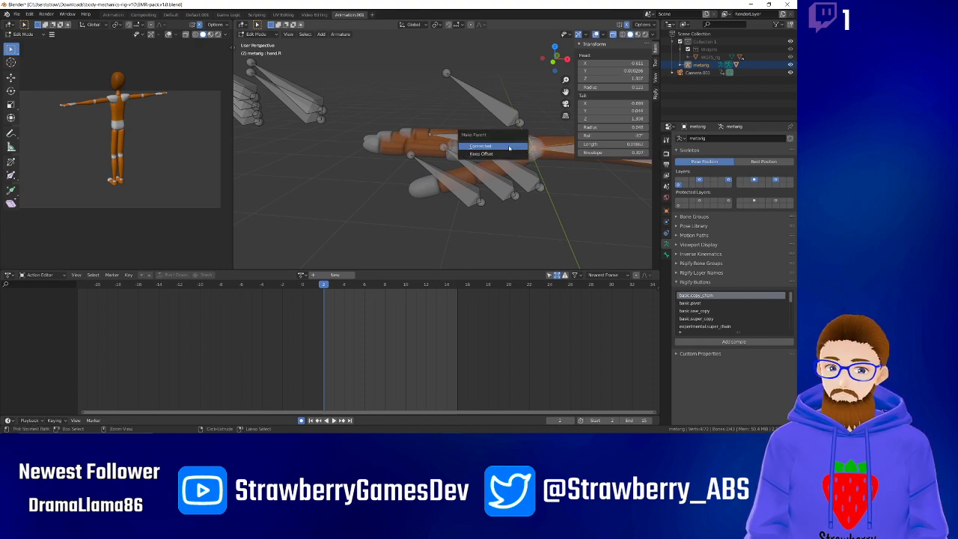
left_click(508, 147)
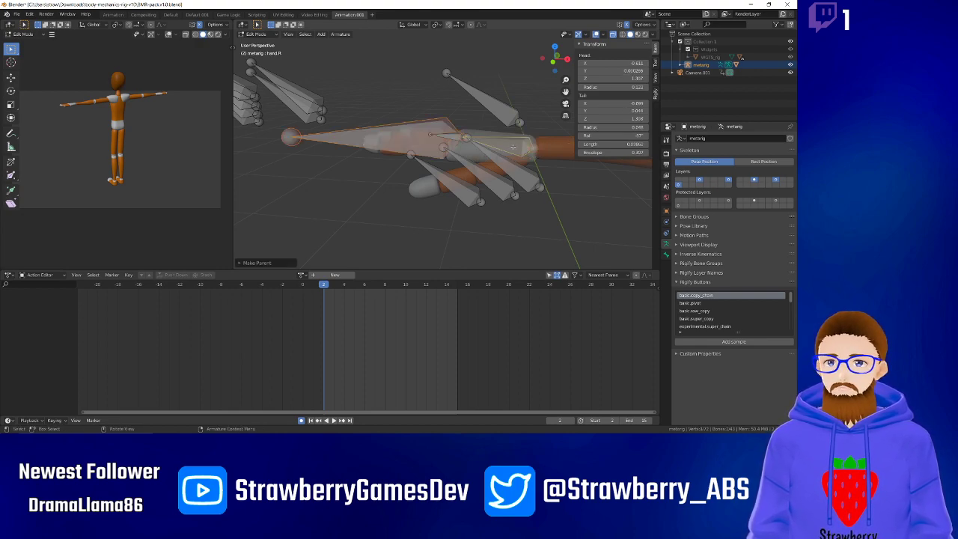
mouse_move(471, 122)
middle_mouse_down()
mouse_move(474, 144)
mouse_move(472, 129)
middle_mouse_up()
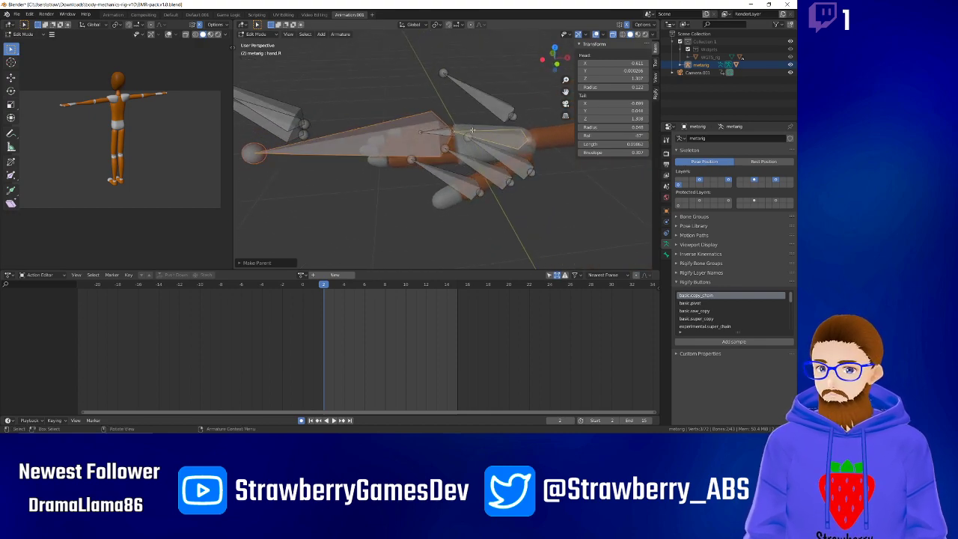
key("ctrl+z")
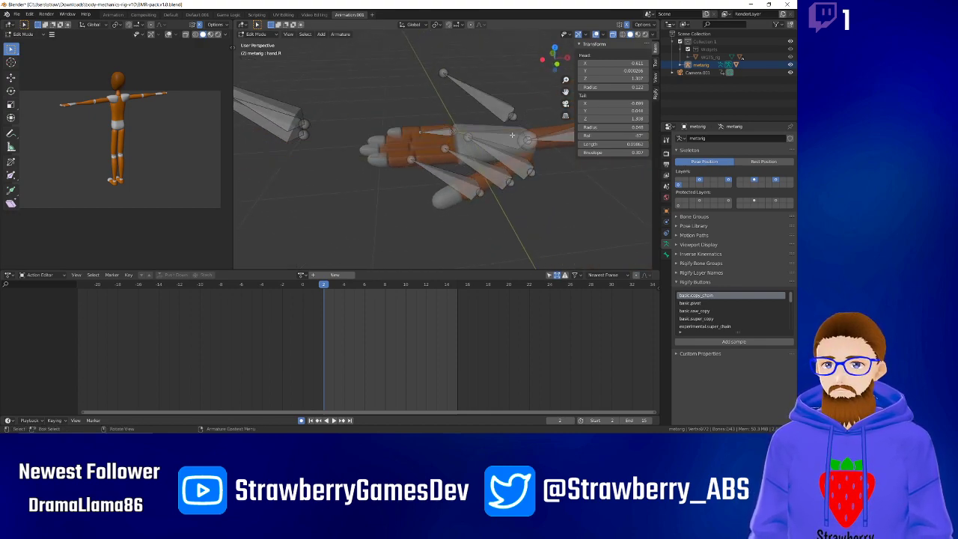
Parent Bone.001 above the right hand to the forearm.R bone with the Connected option.
left_click(551, 137)
key("ctrl+p")
left_click(552, 137)
left_click(545, 158)
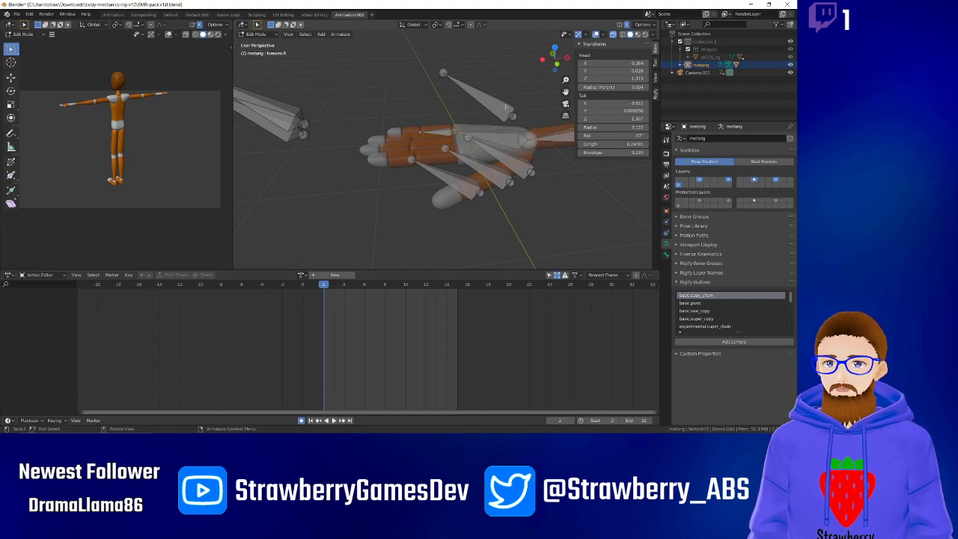
left_click(507, 110)
left_click(552, 139, "shift")
key("ctrl+p")
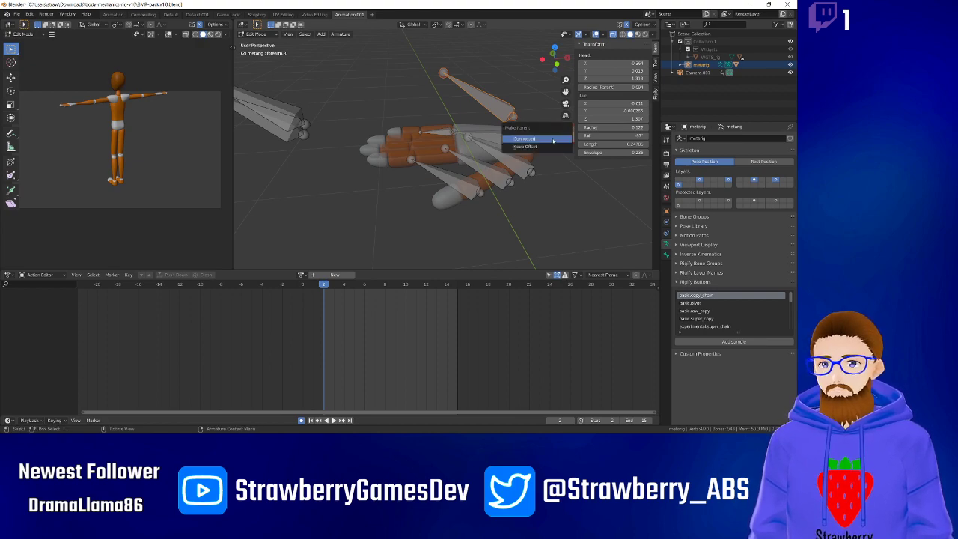
left_click(553, 139)
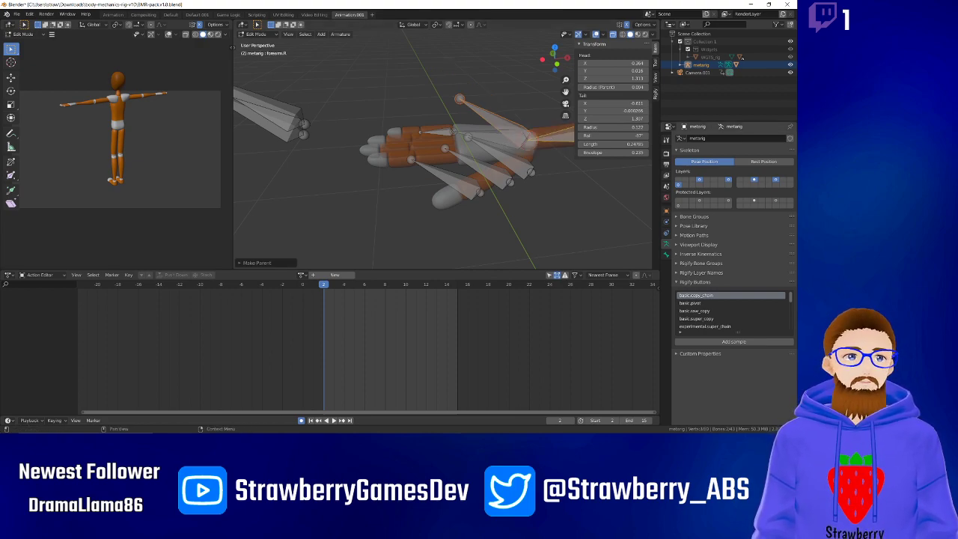
Move the tail of Bone.001 down onto the base of the right ring finger, aligning it in top view.
middle_click_drag(528, 171, 517, 142)
left_click(453, 96)
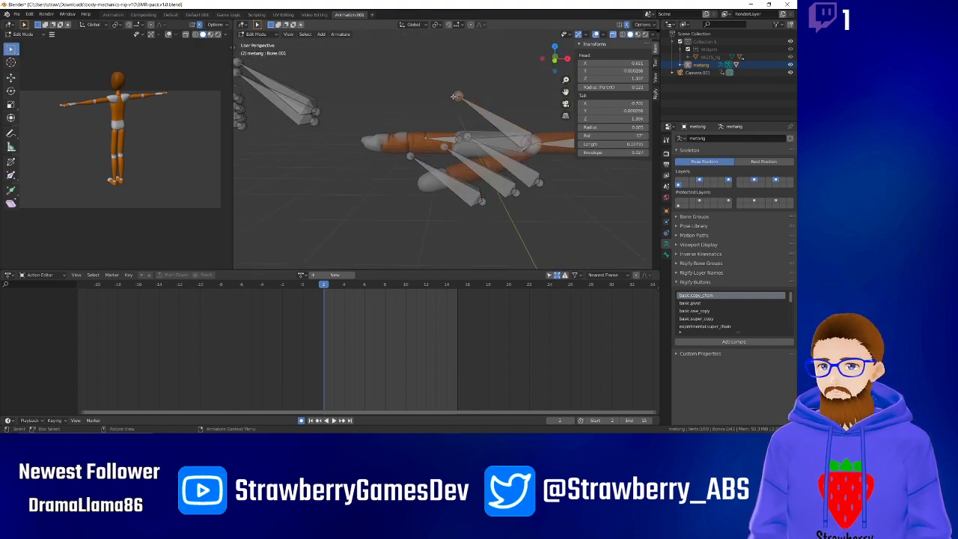
key("g")
left_click(462, 128)
middle_click_drag(462, 129, 461, 160)
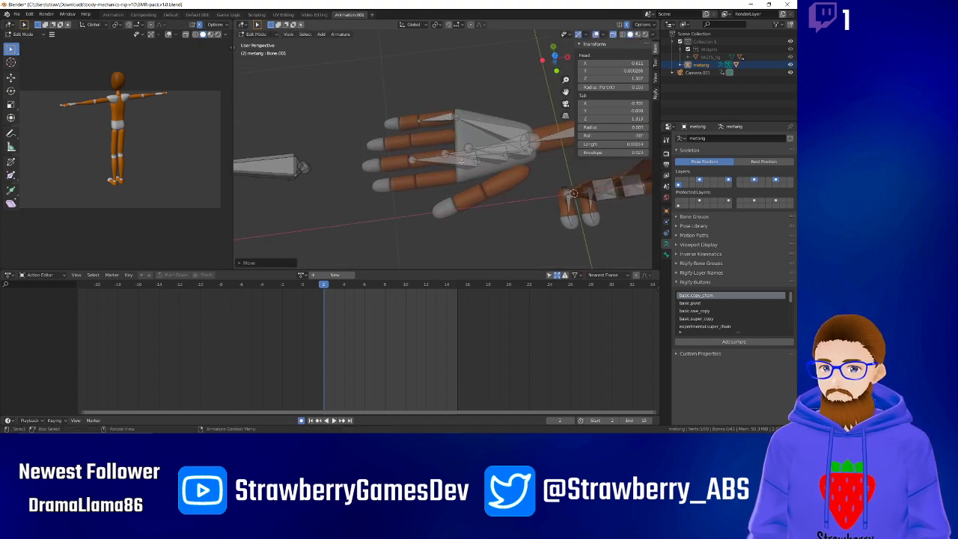
key("KP_7")
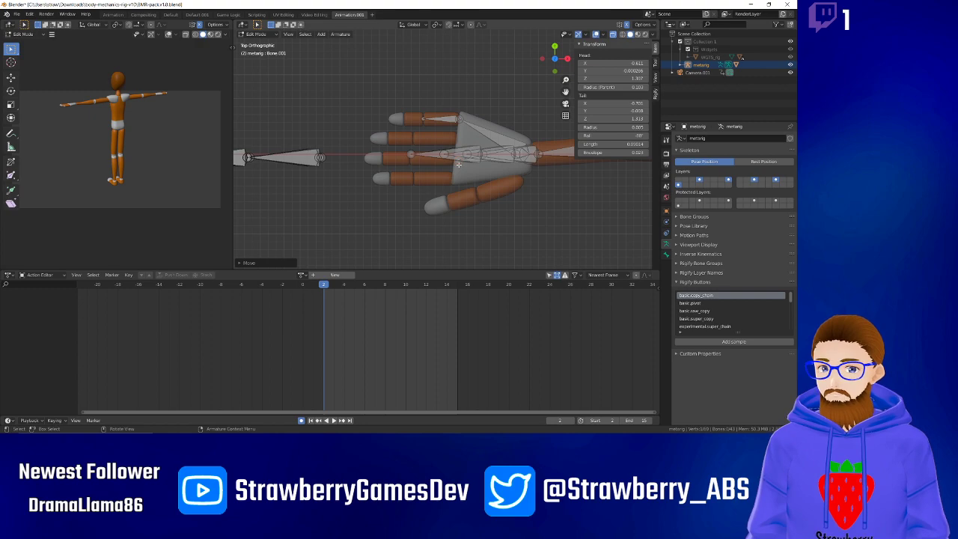
key("g")
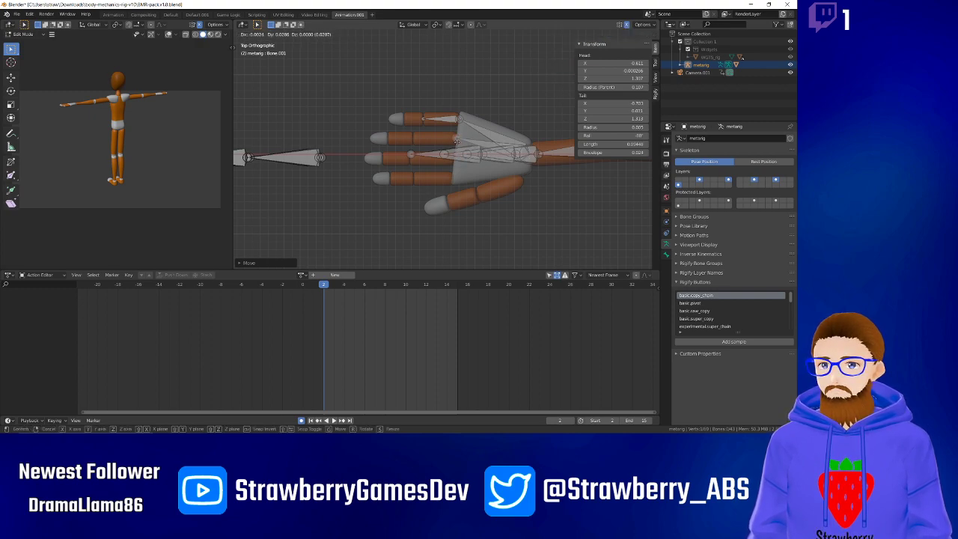
left_click(457, 141)
Move the three loose bones overlapping the right hand, including Bone.013, clear of the hand on the thumb side.
middle_click_drag(482, 189, 460, 155)
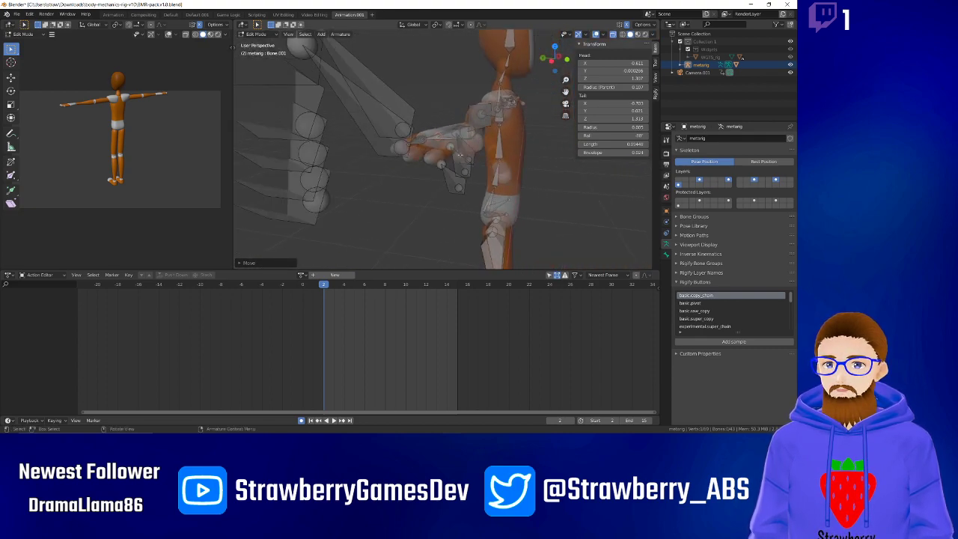
left_click(454, 177)
left_click(465, 165, "shift")
left_click(471, 151, "shift")
key("g")
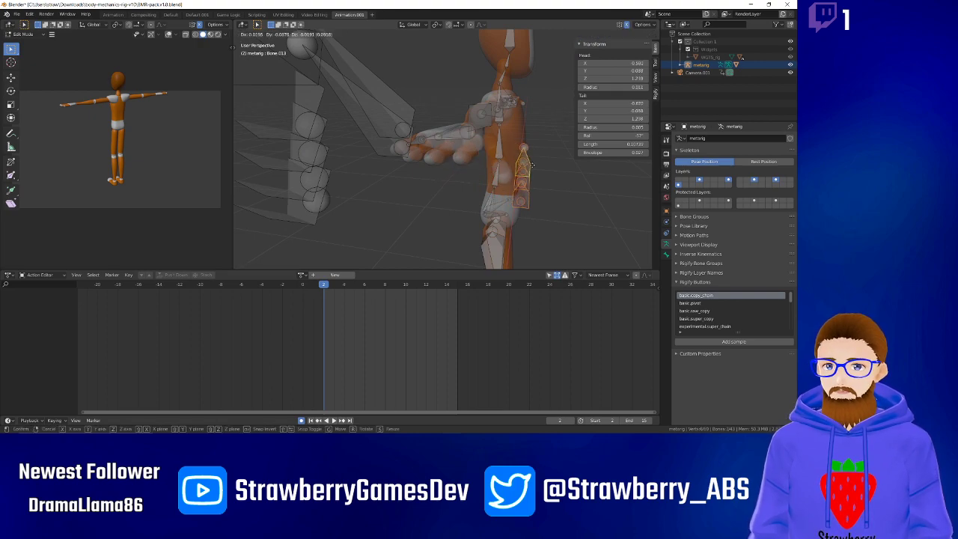
left_click(530, 164)
Move the loose Bone.003 from beyond the fingertips onto the right palm.
middle_click_drag(537, 151, 460, 168)
middle_click_drag(407, 179, 450, 187)
left_click(282, 108)
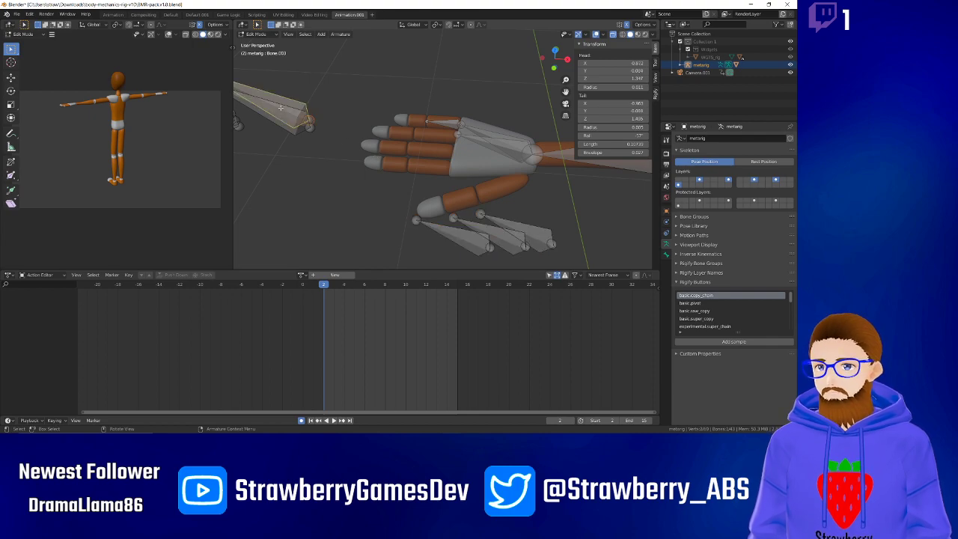
key("g")
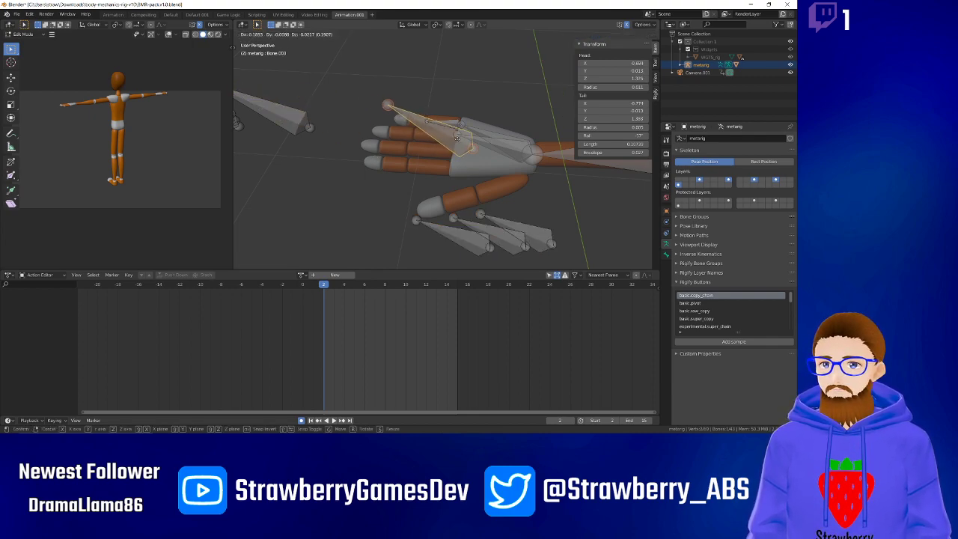
left_click(491, 146)
Parent the whole Bone.003 to the forearm.R bone so that its head connects to the wrist joint.
middle_click_drag(505, 156, 502, 138)
left_click(499, 135)
left_click(504, 150)
left_click(557, 159, "shift")
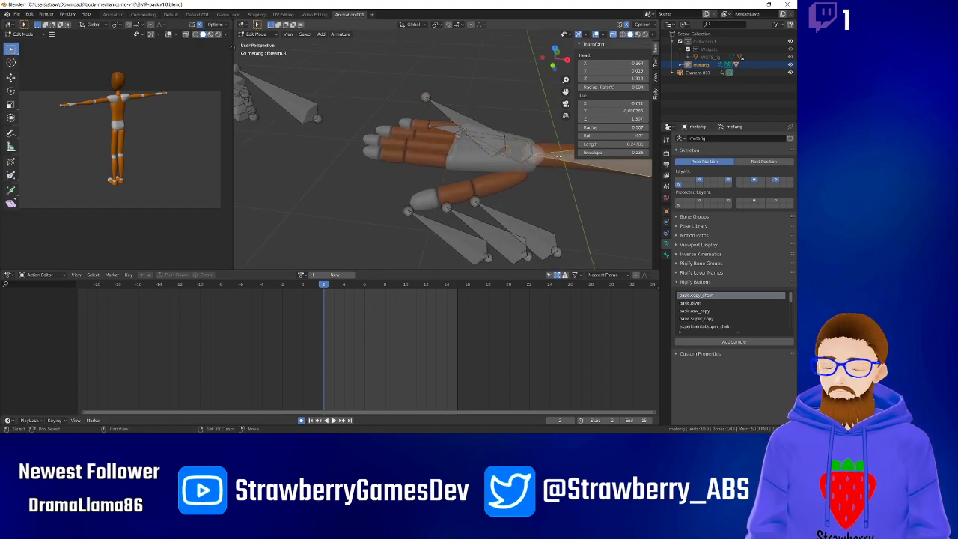
key("ctrl+p")
left_click(556, 158)
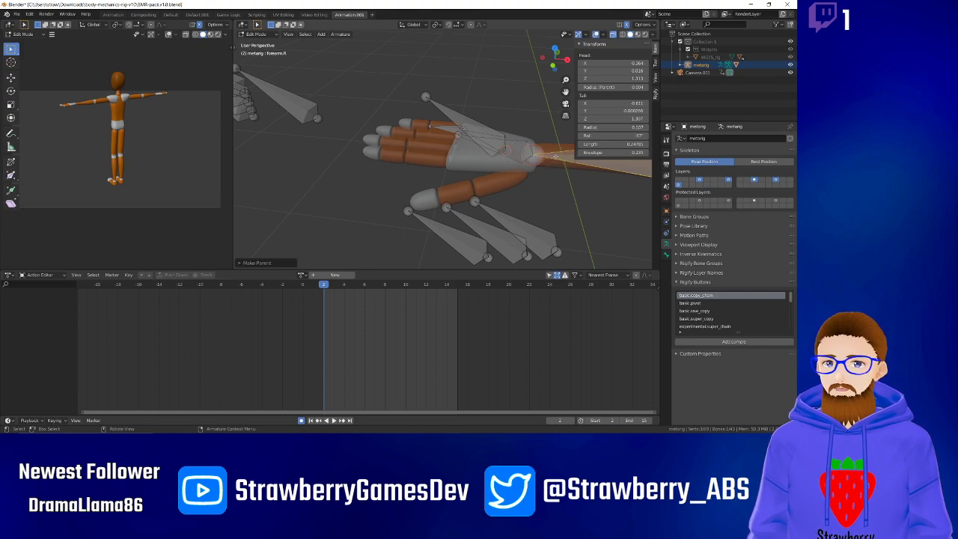
left_click(490, 138)
left_click(489, 139)
left_click(561, 156, "shift")
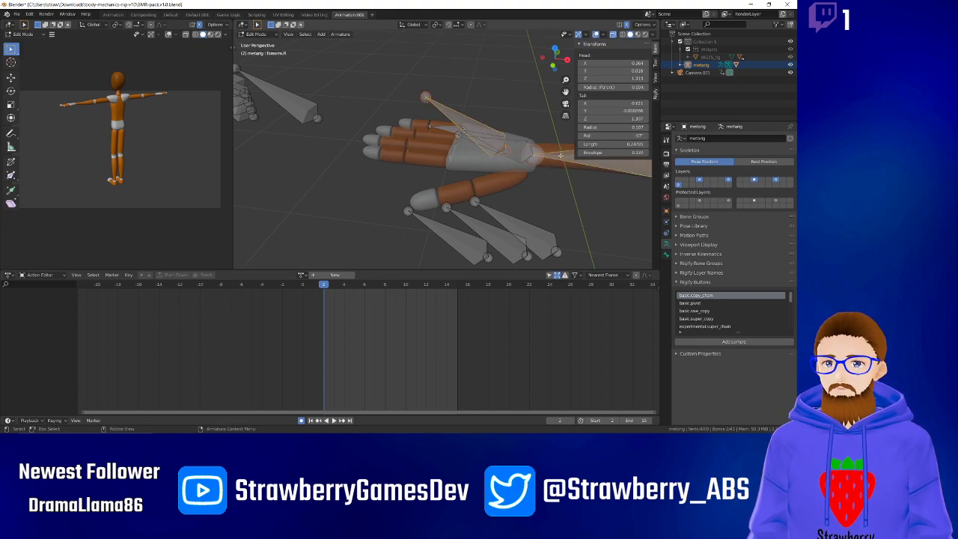
key("ctrl+p")
left_click(558, 157)
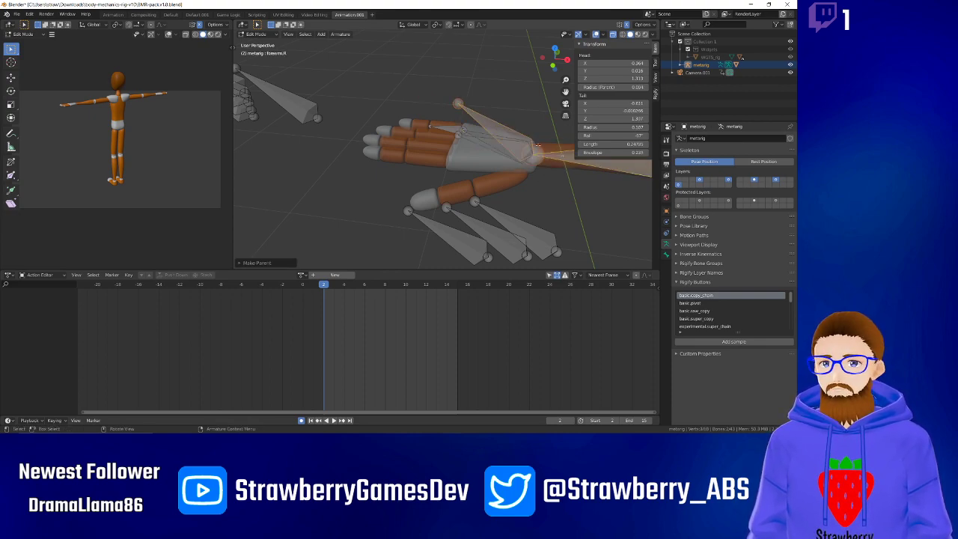
Move the tail of Bone.003 onto the base of the right middle finger, aligning it in top and front views.
middle_click_drag(470, 147, 481, 191)
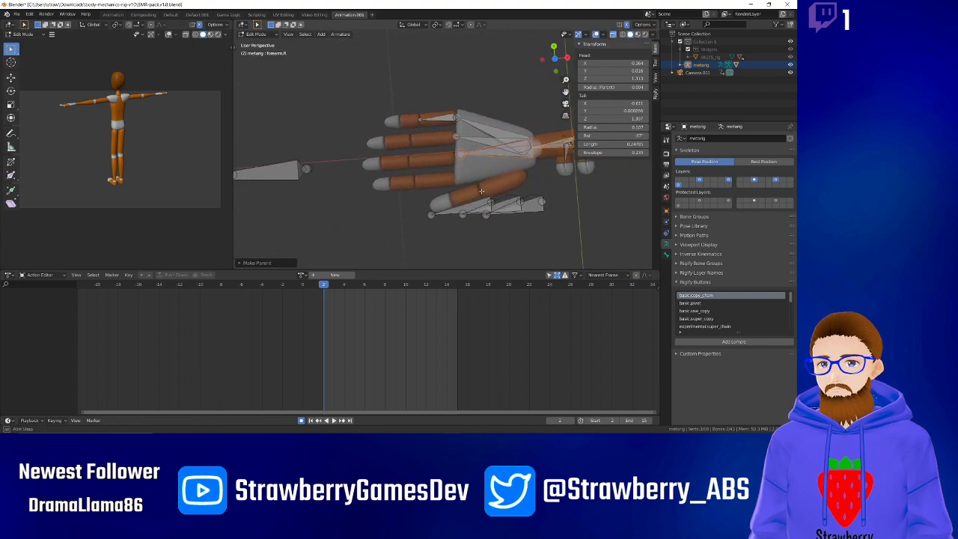
key("KP_7")
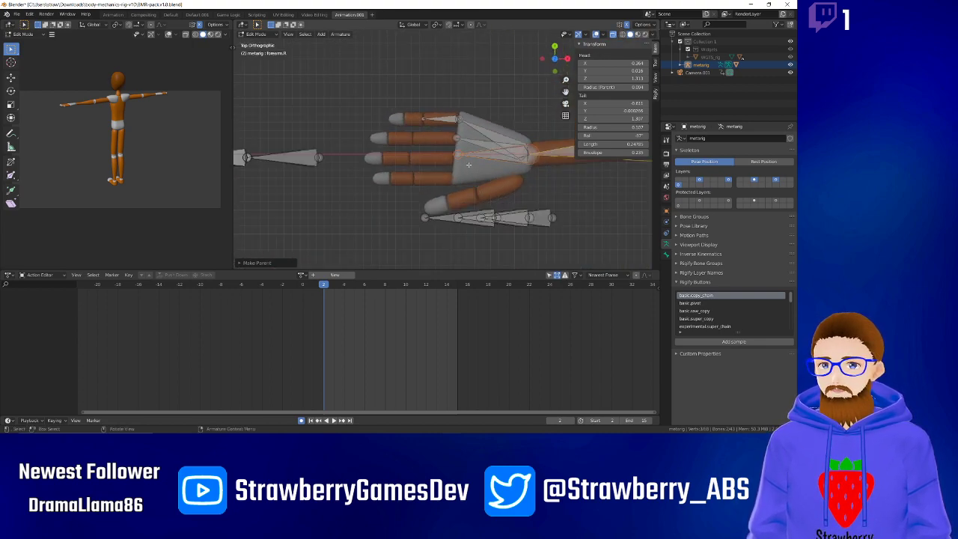
key("g")
right_click(459, 158)
left_click(457, 157)
key("g")
left_click(454, 160)
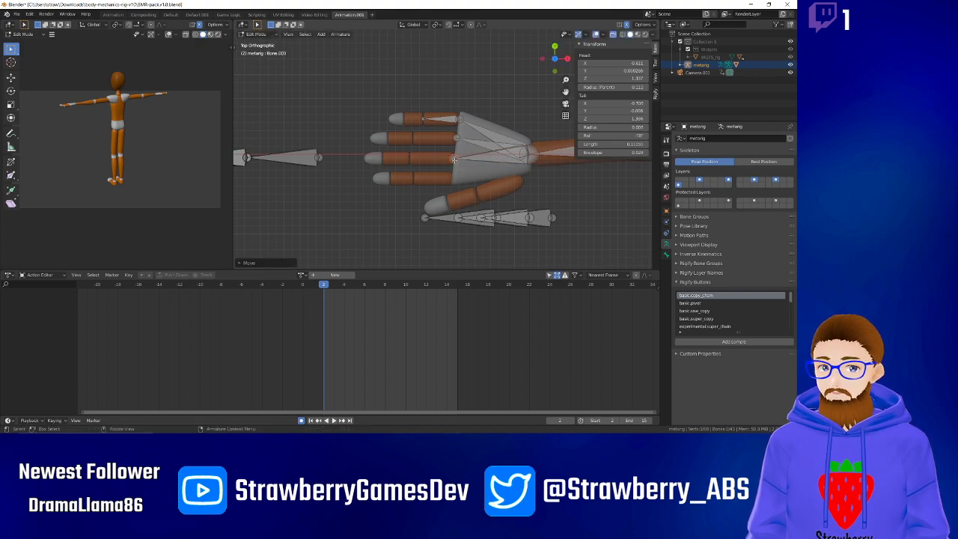
key("KP_1")
key("g")
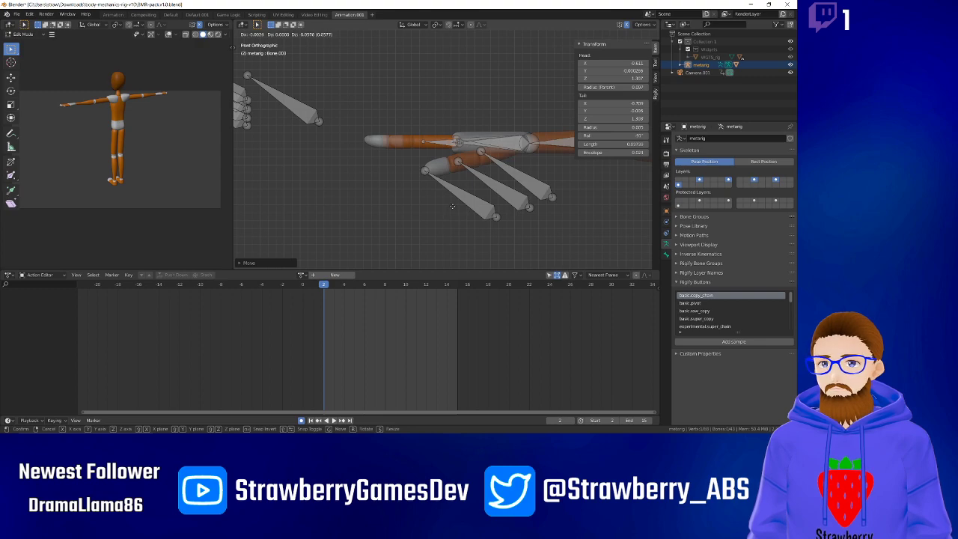
left_click(451, 204)
Move the loose Bone.002 onto the right palm and parent it to forearm.R so that its head connects to the wrist.
mouse_move(482, 122)
middle_mouse_down()
mouse_move(466, 135)
mouse_move(512, 142)
mouse_move(487, 158)
mouse_move(480, 137)
middle_mouse_up()
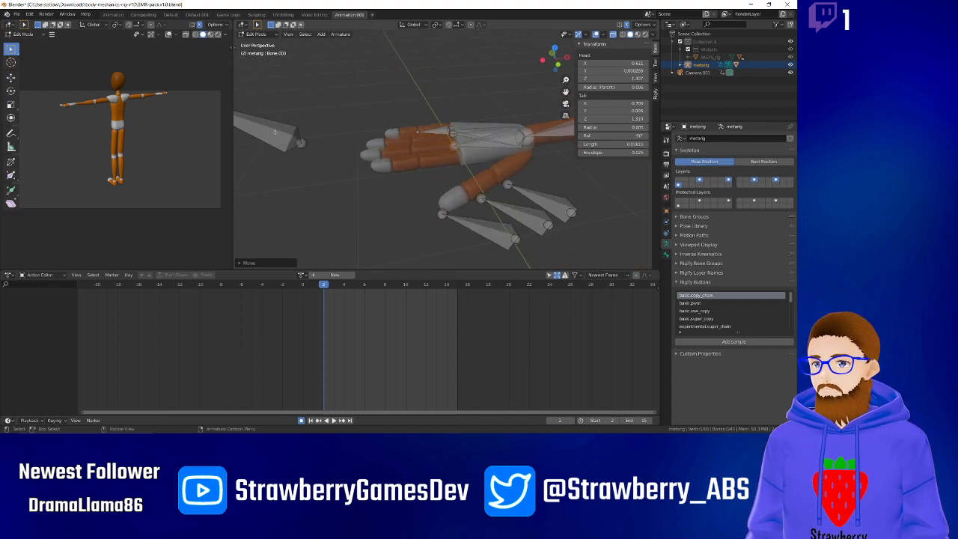
left_click(274, 132)
key("g")
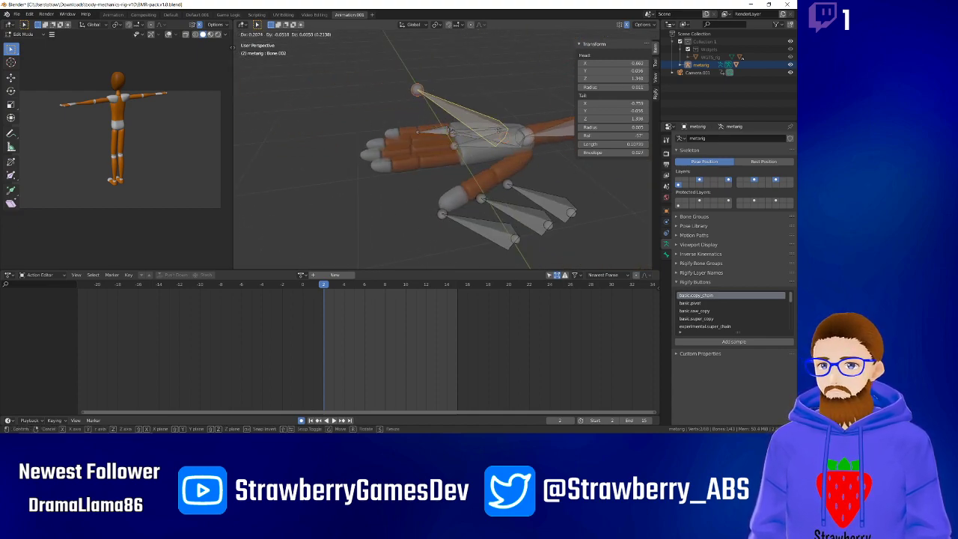
left_click(513, 131)
middle_click_drag(511, 132, 537, 150)
left_click(562, 164, "shift")
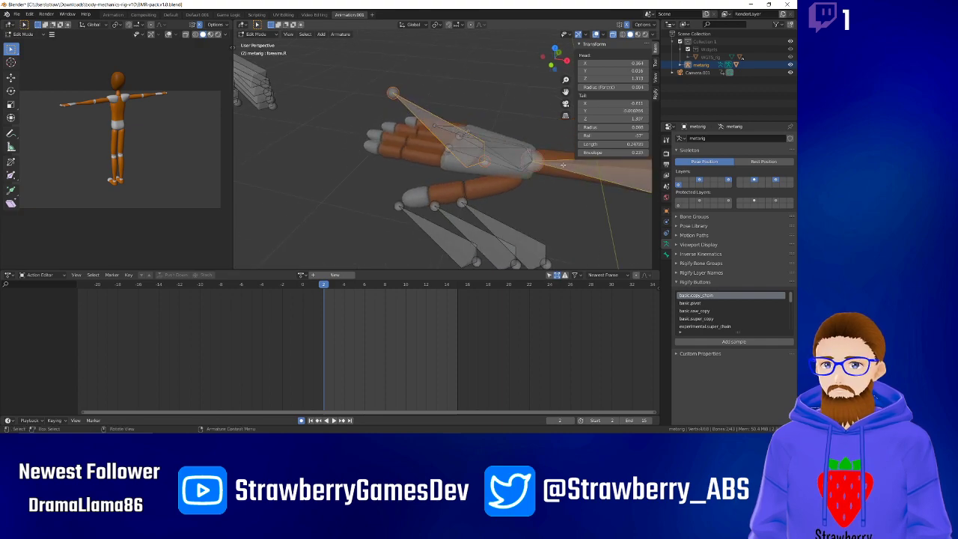
right_click(562, 164)
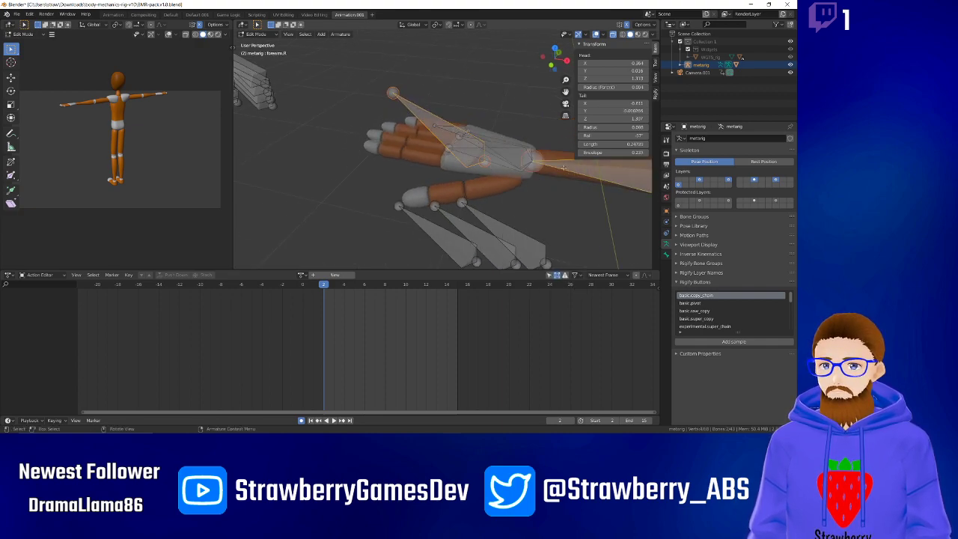
key("ctrl+p")
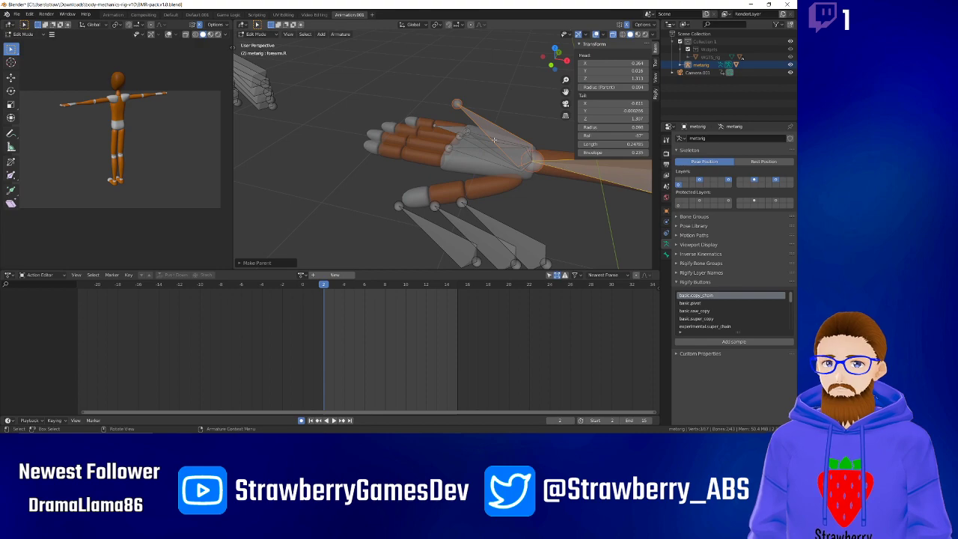
Move the tail of Bone.002 onto the base of the right index finger, aligning it in top and front views.
key("KP_7")
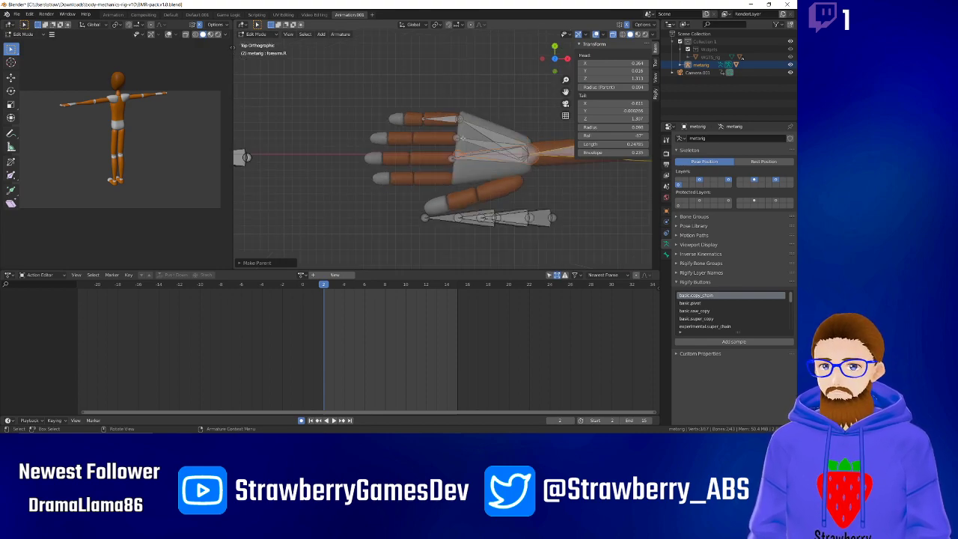
key("g")
right_click(455, 154)
left_click(455, 153)
key("g")
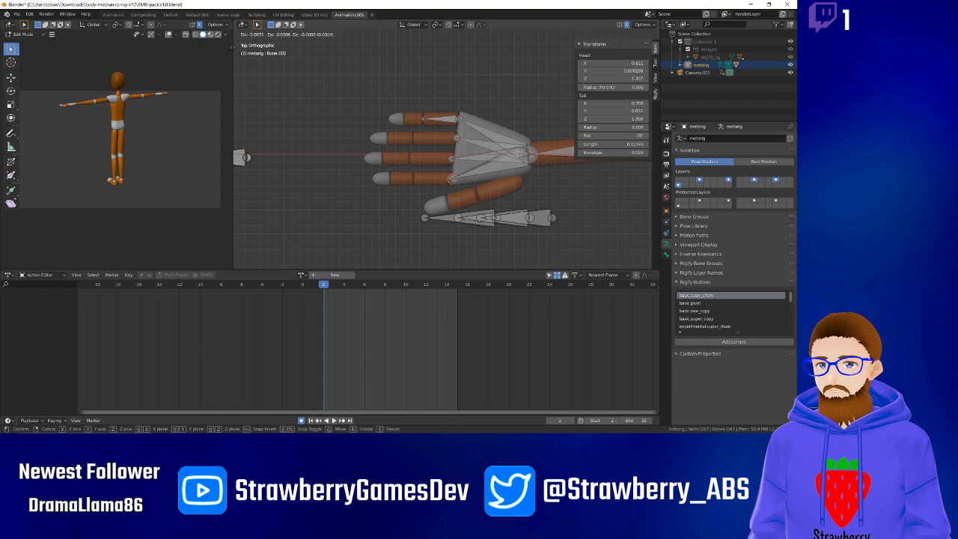
left_click(450, 180)
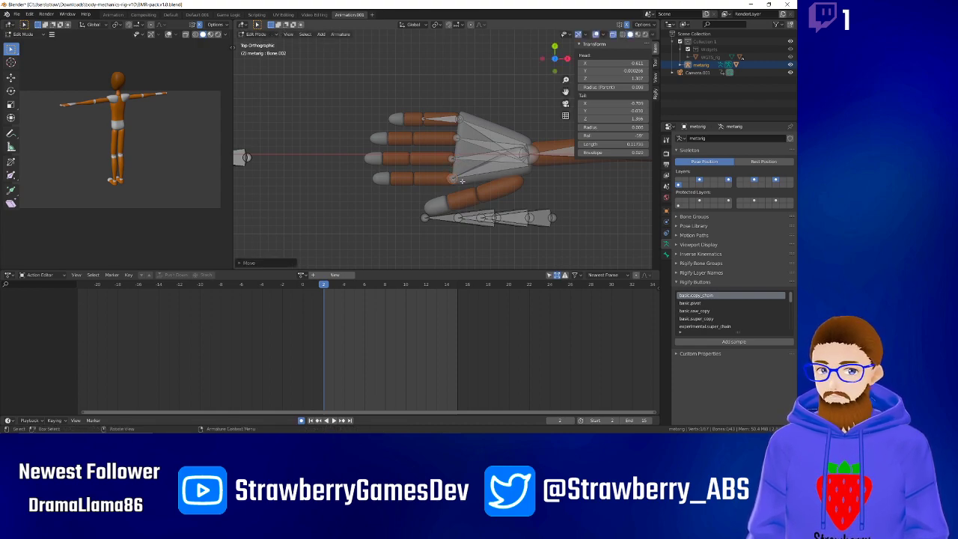
key("KP_1")
key("g")
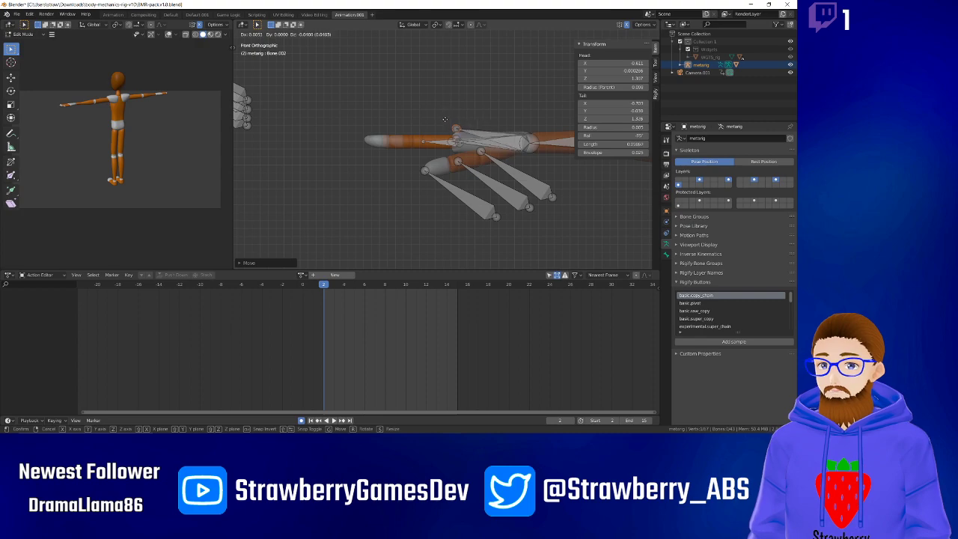
left_click(440, 133)
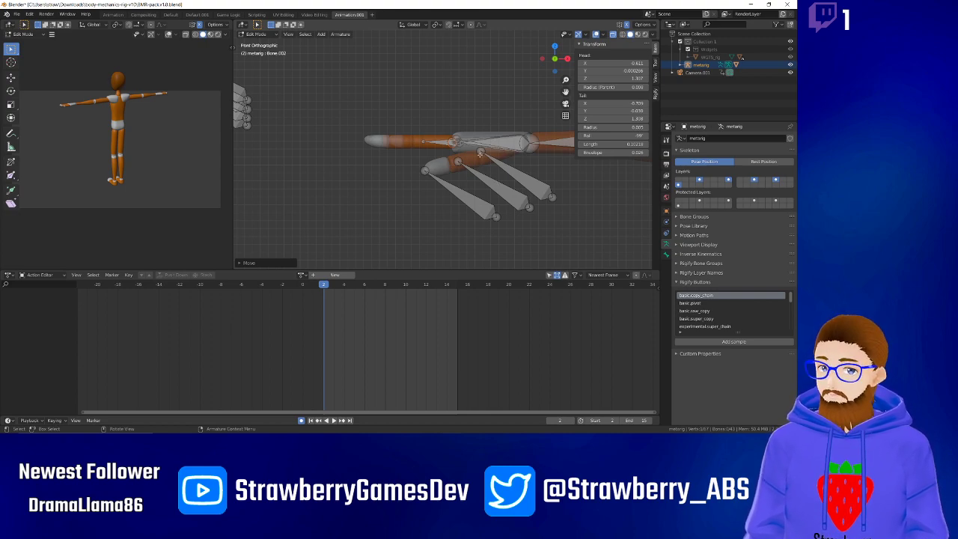
Move a loose bone from beyond the fingertips onto the right ring finger and parent it, connected, to the ring finger's palm bone.
key("KP_7")
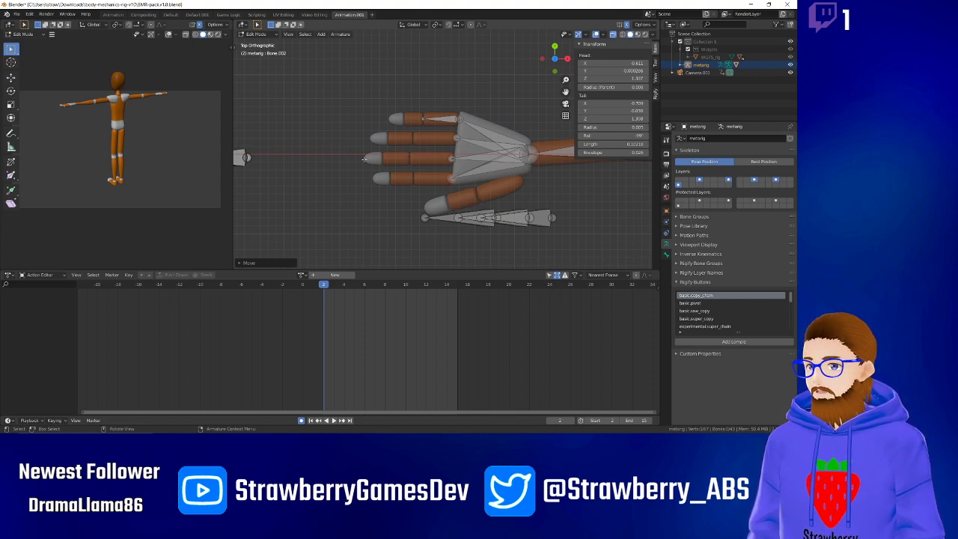
scroll(365, 158, "down", 2)
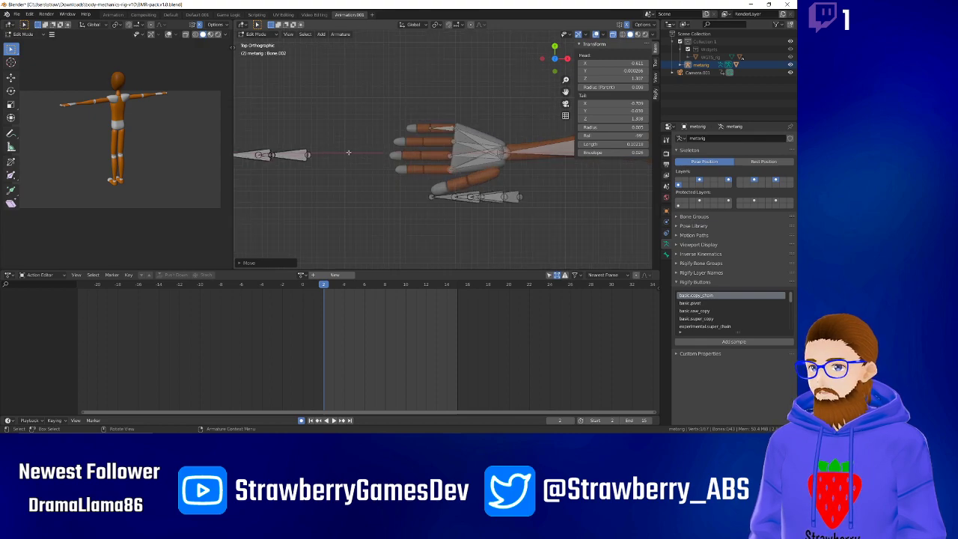
left_click(297, 157)
key("shift+d")
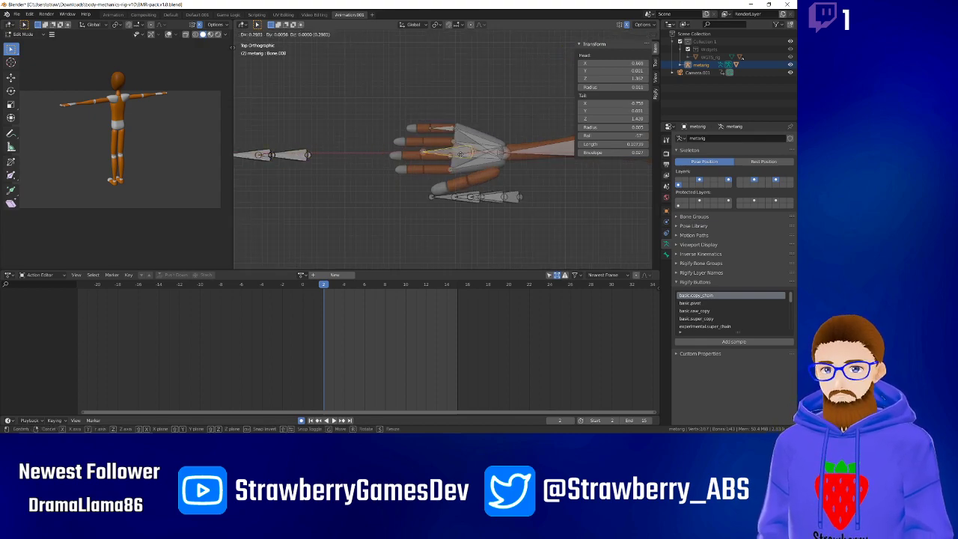
left_click(439, 142)
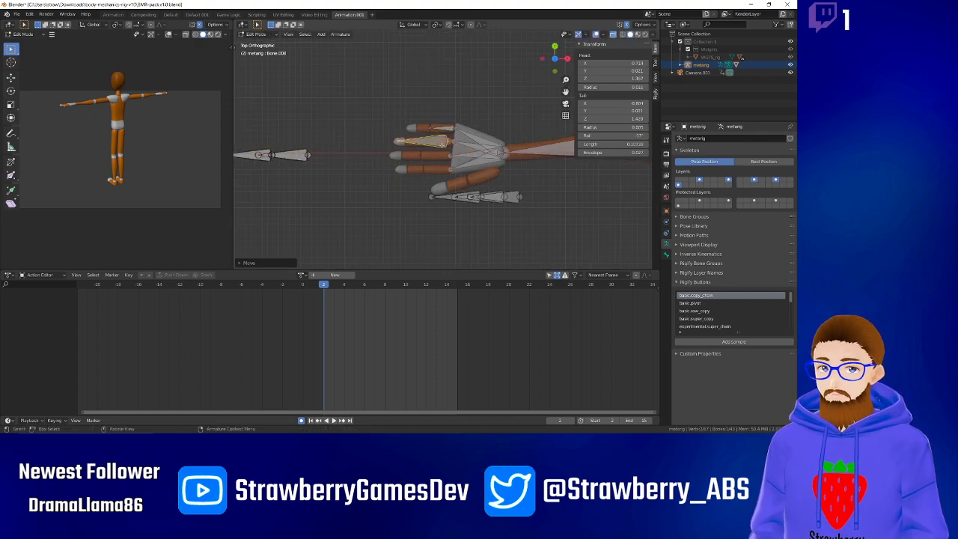
left_click(466, 145, "shift")
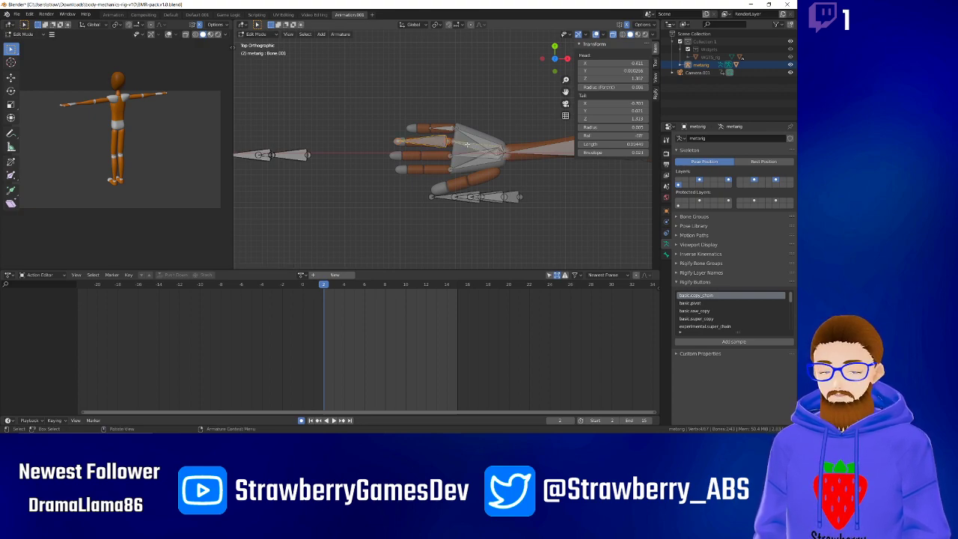
key("ctrl+p")
left_click(466, 145)
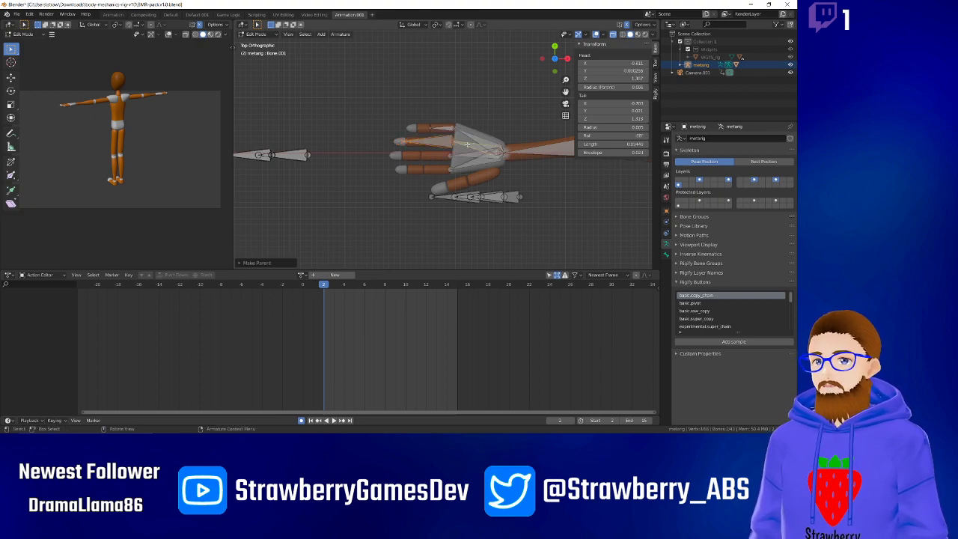
Move the ring finger bone's tail onto the finger's first joint past the base, aligning it in top and front views.
left_click(402, 141)
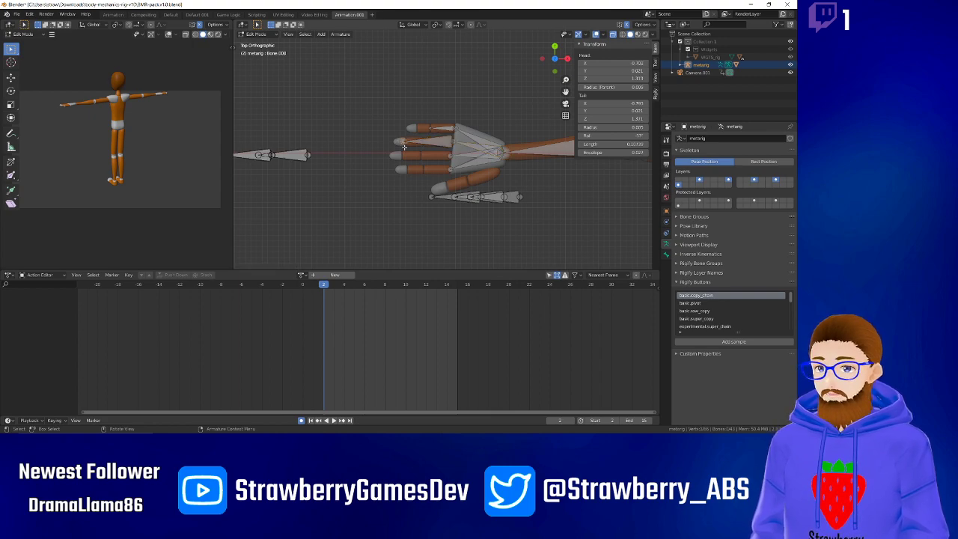
key("g")
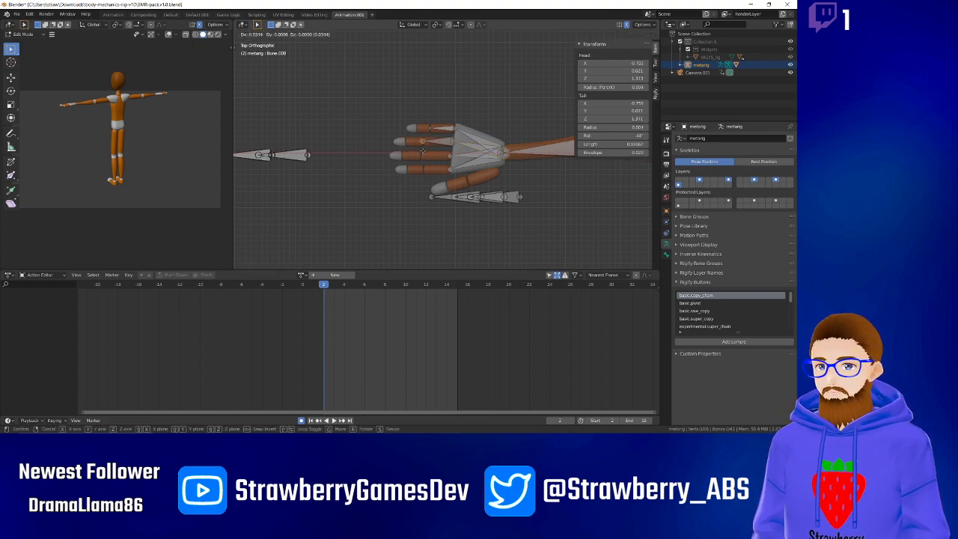
left_click(423, 150)
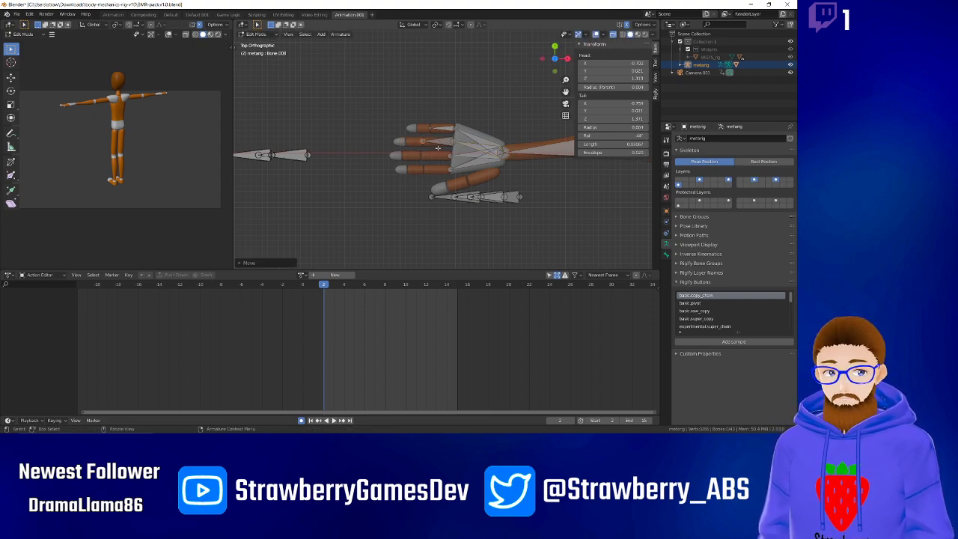
key("KP_1")
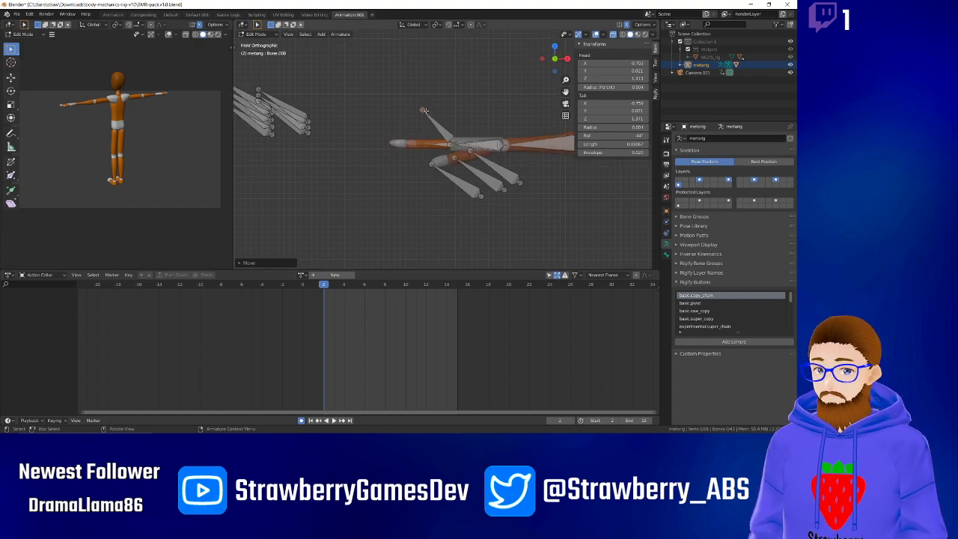
key("g")
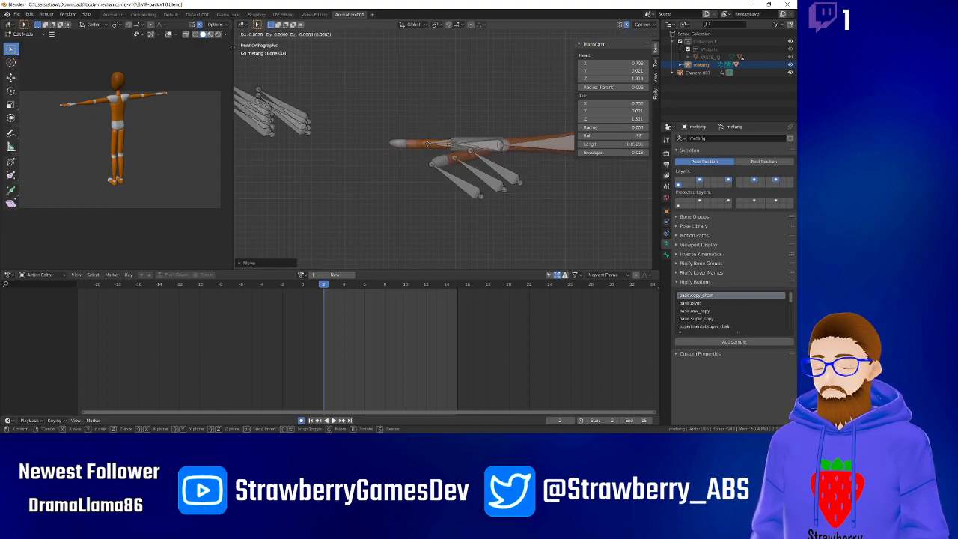
left_click(426, 143)
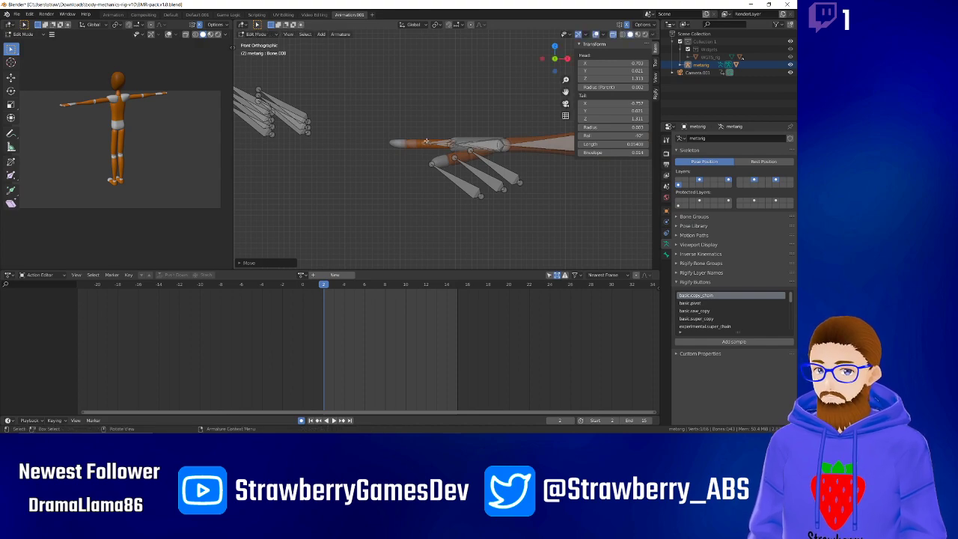
key("KP_7")
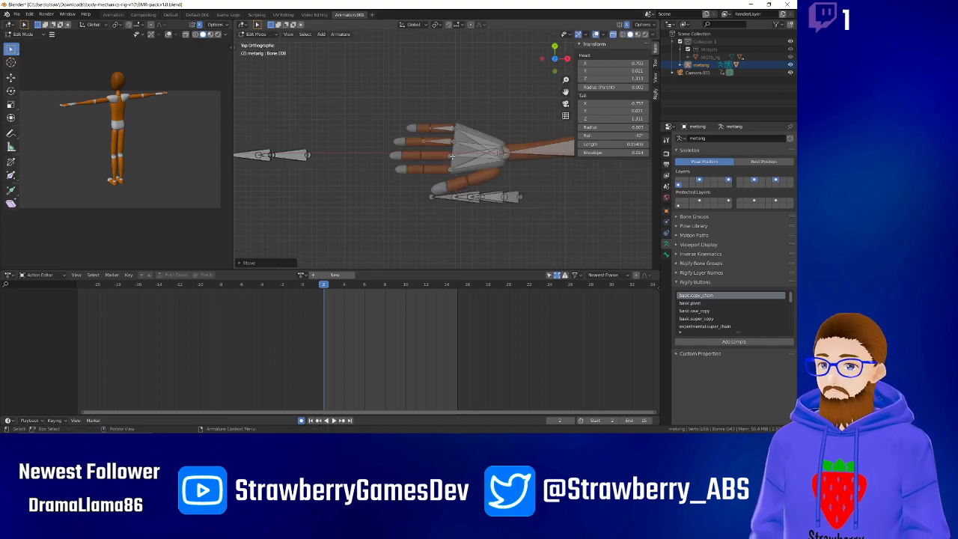
key("g")
left_click(437, 142)
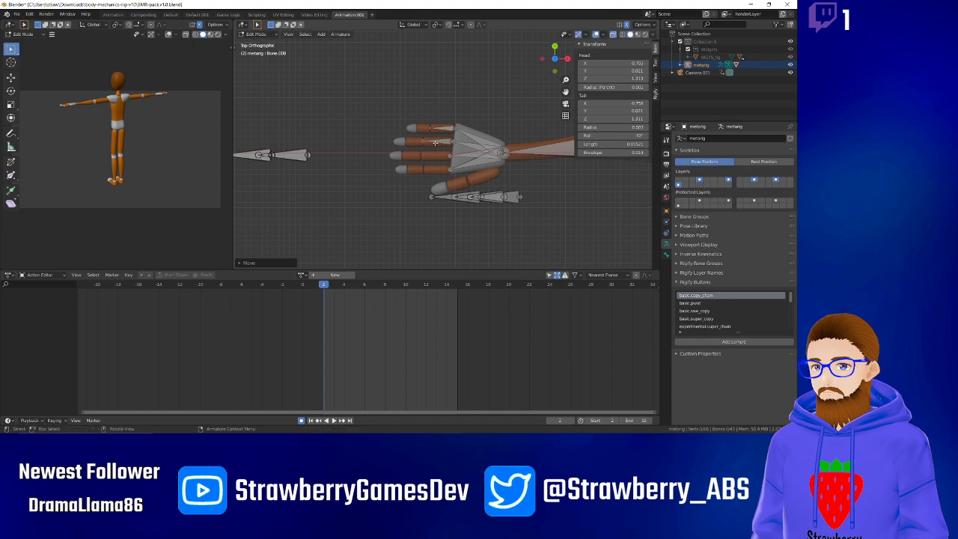
Move another loose bone onto the right middle finger and parent it, connected, to the middle finger's palm bone, Bone.003.
left_click(294, 156)
key("g")
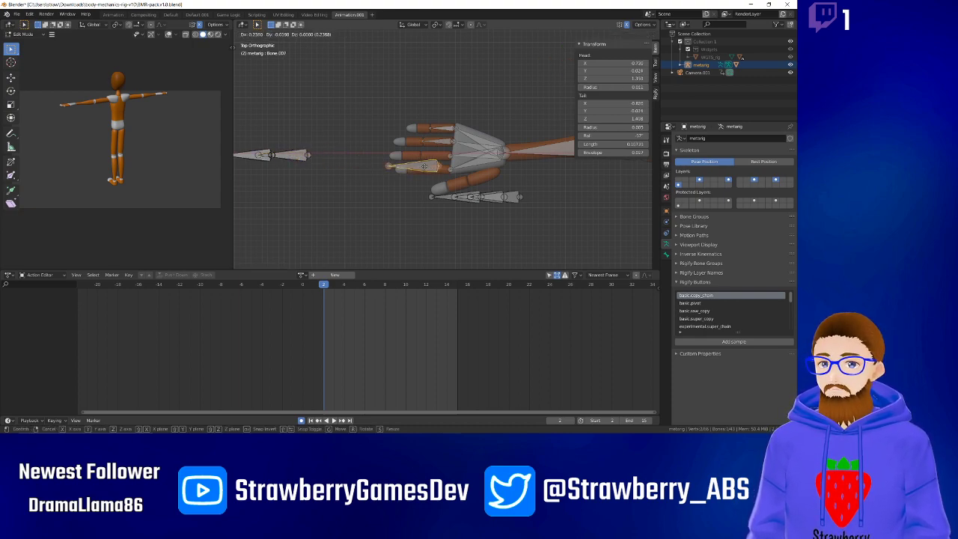
left_click(428, 157)
left_click(471, 157, "shift")
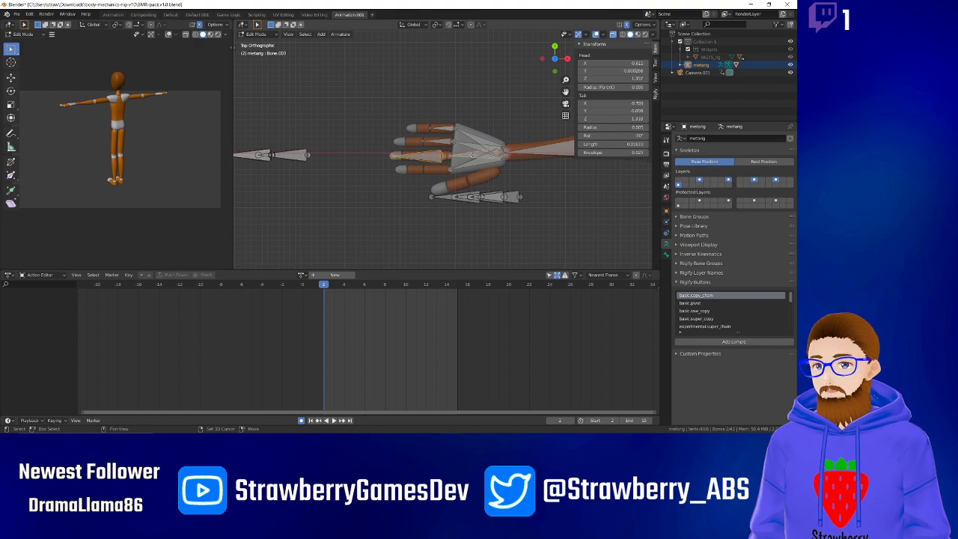
key("ctrl+p")
left_click(472, 156)
Move the middle finger bone's tail onto the finger's first joint past the base, aligning it in front and top views.
left_click(410, 169)
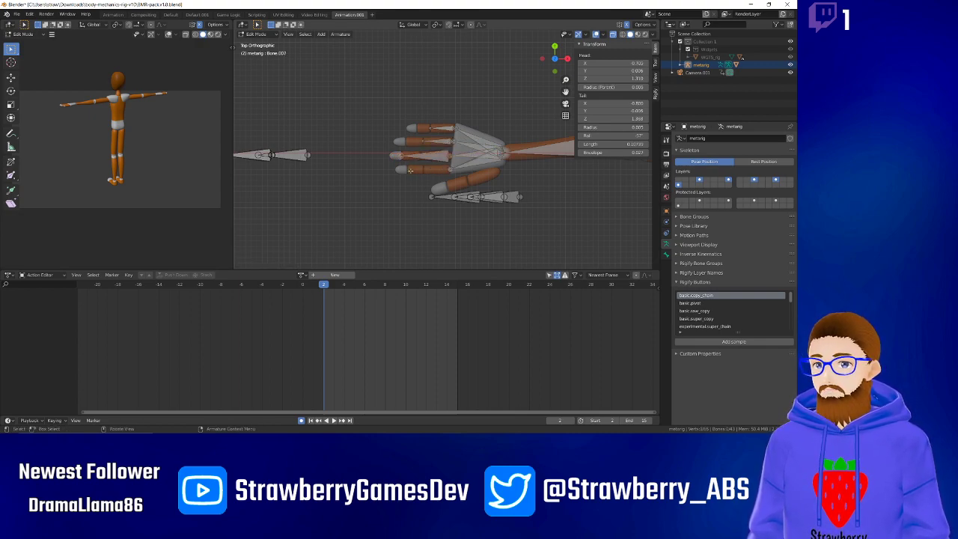
key("KP_1")
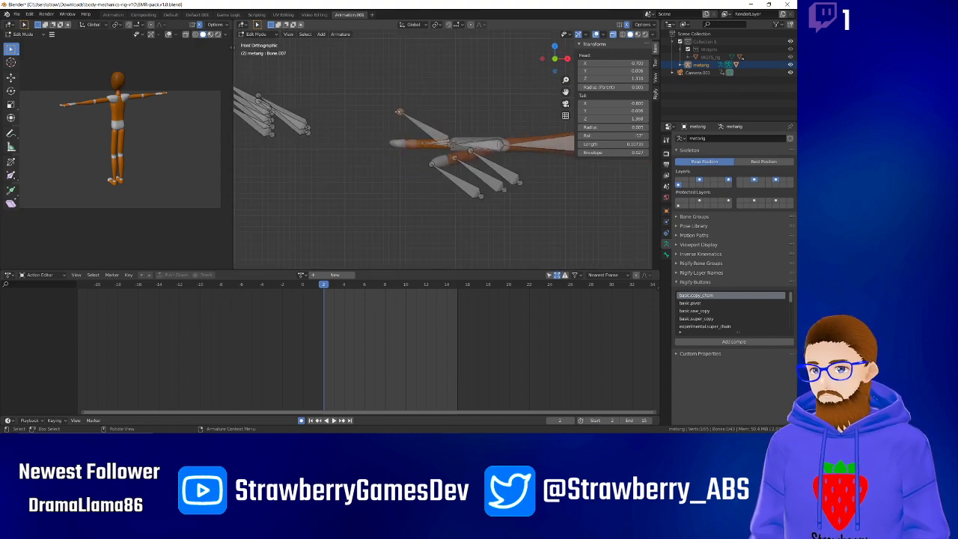
key("g")
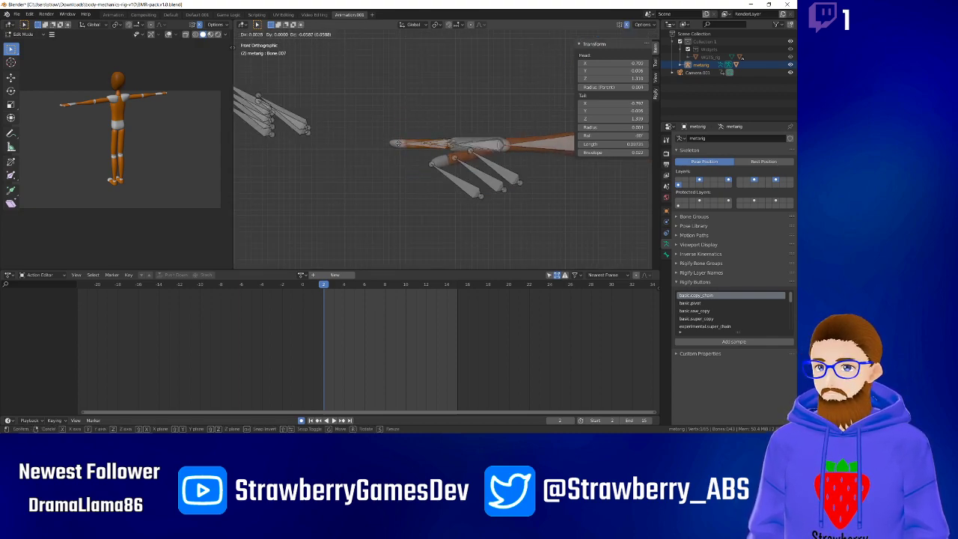
left_click(398, 143)
key("KP_7")
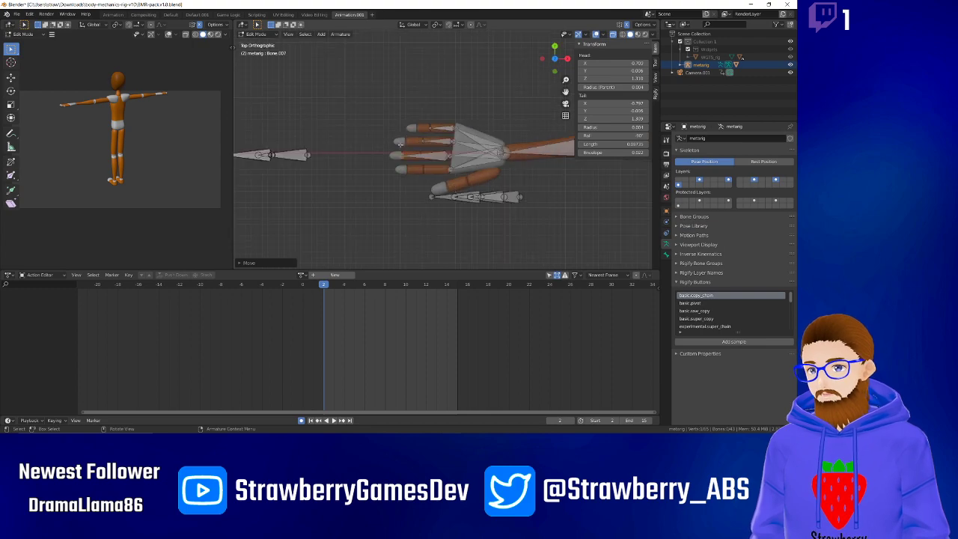
key("g")
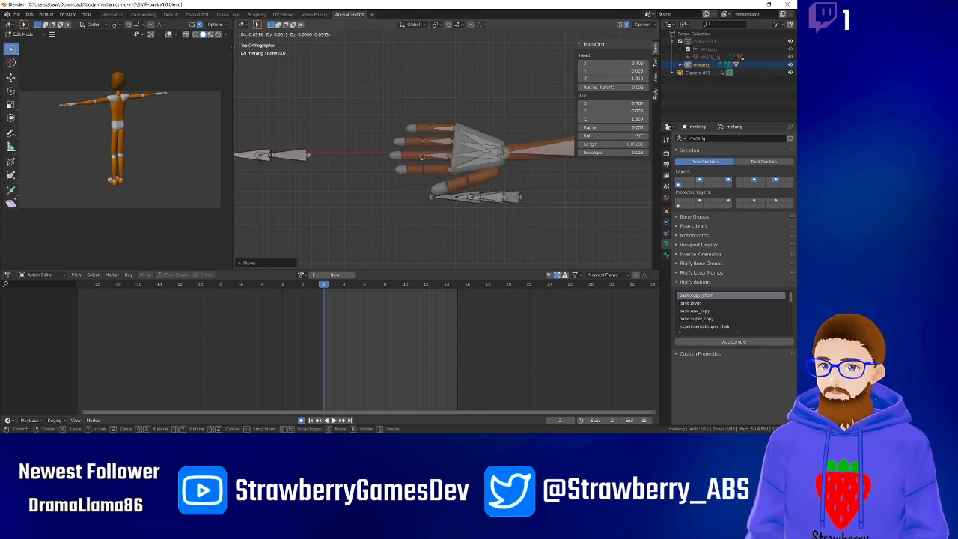
left_click(421, 157)
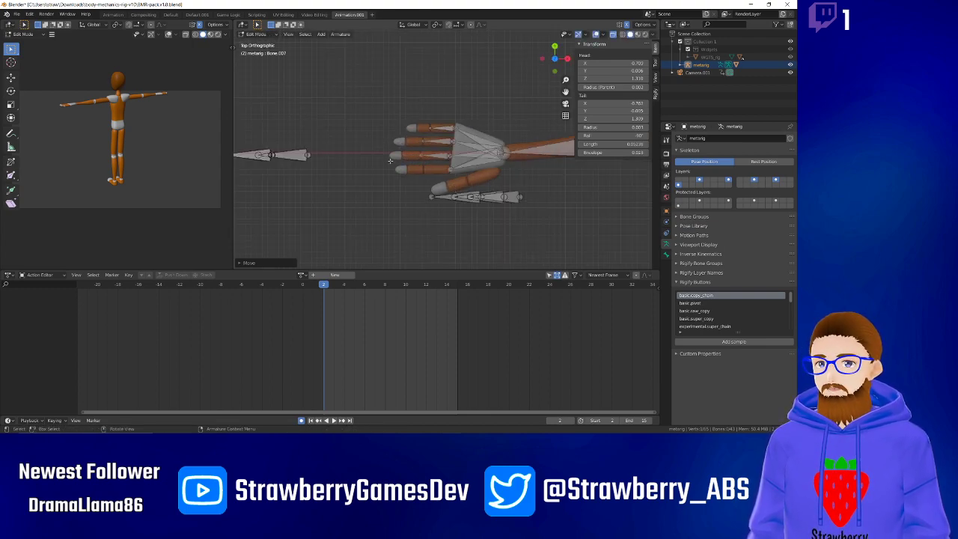
Move a loose bone onto the right index finger and parent it, connected, to the index finger's palm bone, Bone.002.
left_click(299, 155)
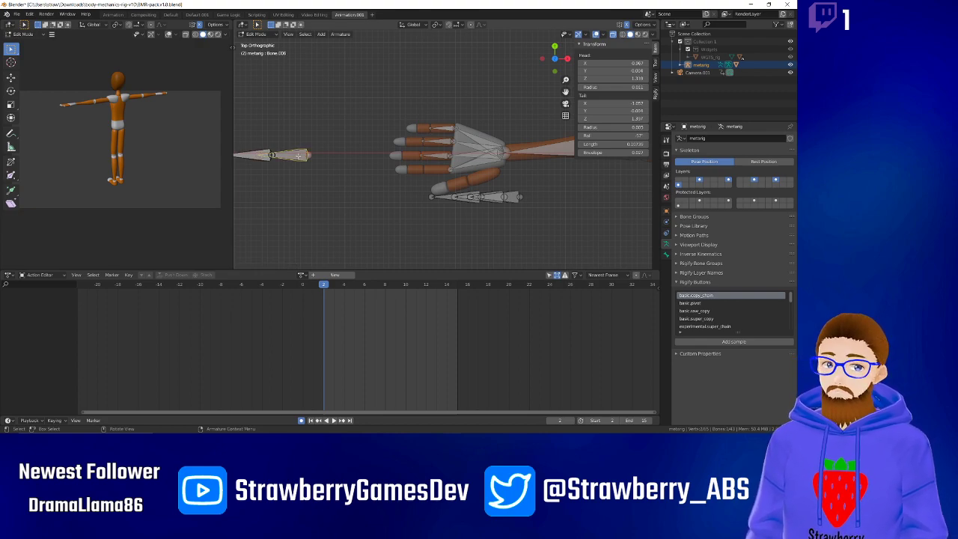
key("g")
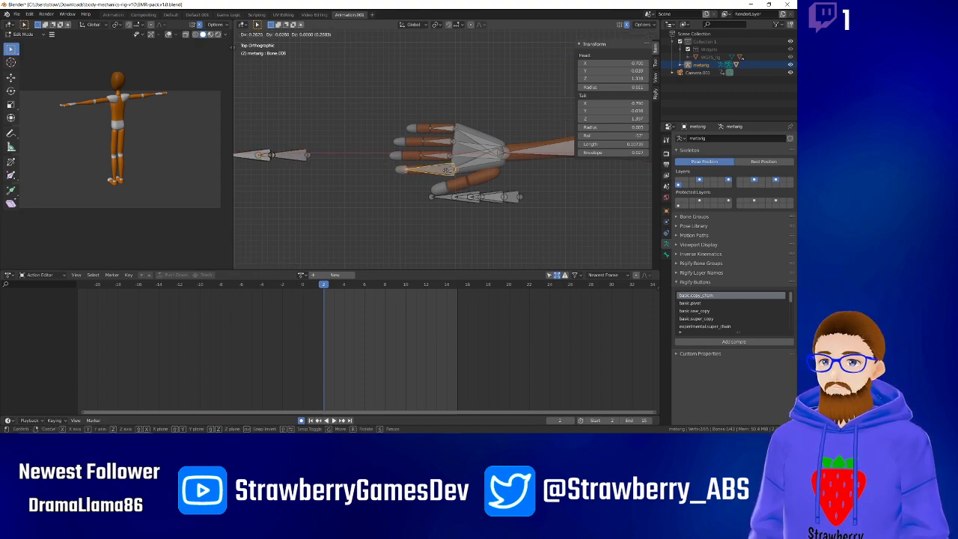
left_click(449, 170)
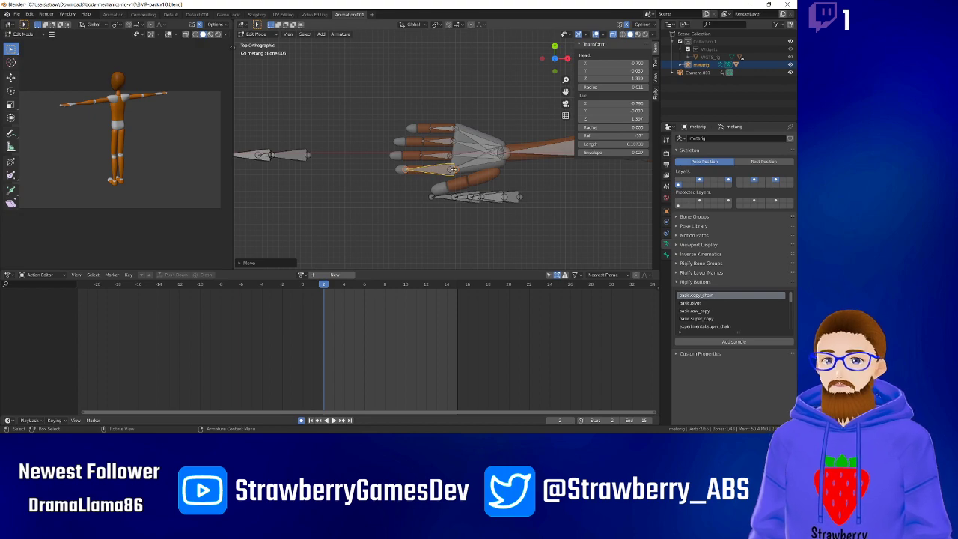
key("alt+a")
left_click(439, 168)
left_click(467, 165, "shift")
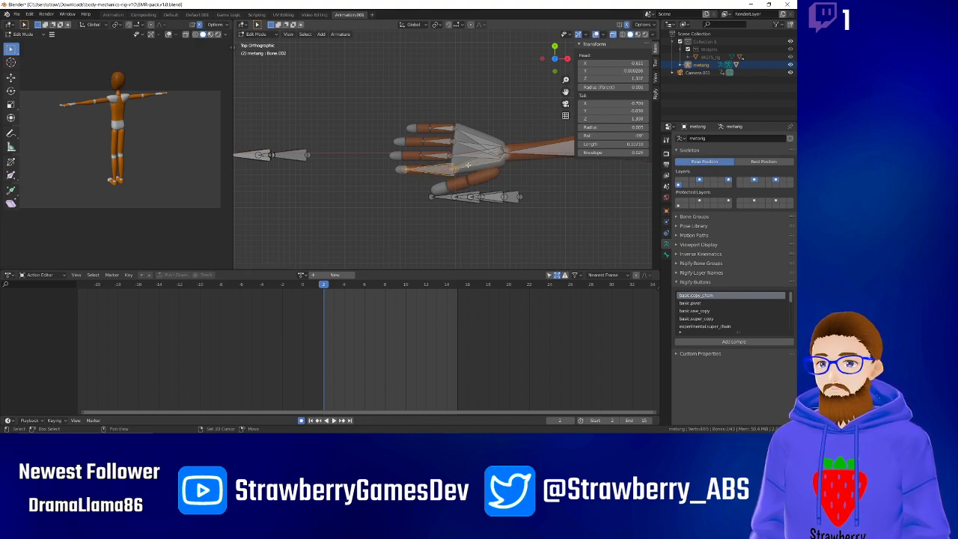
key("ctrl+p")
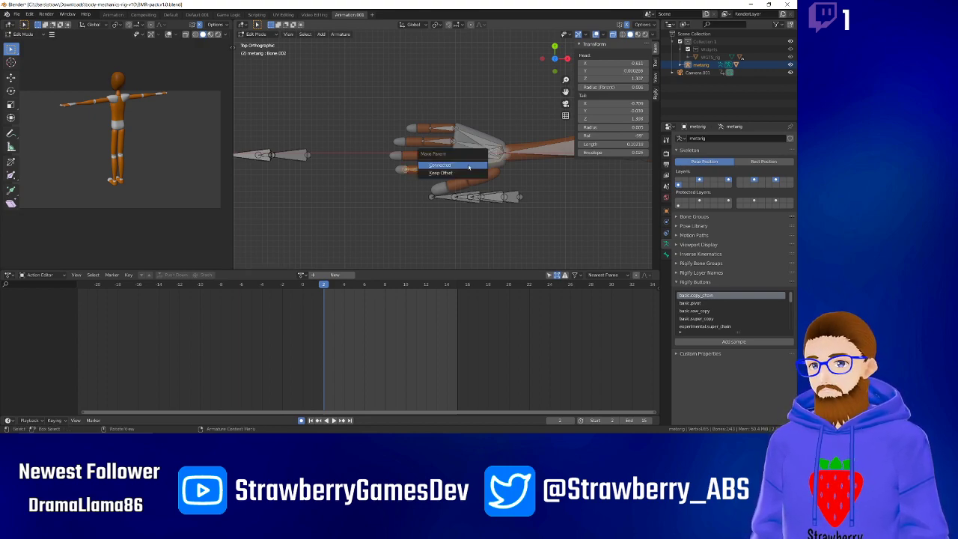
left_click(467, 164)
Move the index finger bone's tail onto the finger's first joint past the base in top view.
left_click(401, 169)
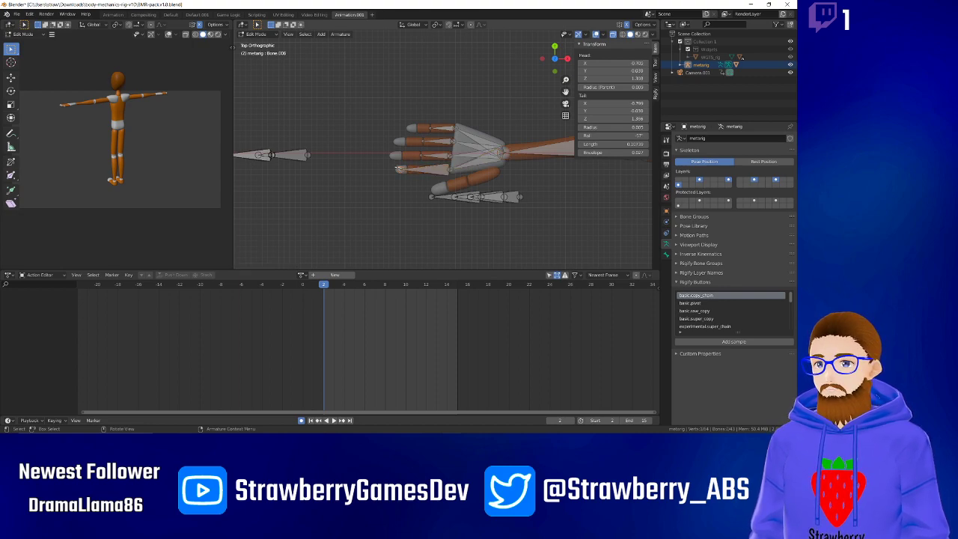
key("g")
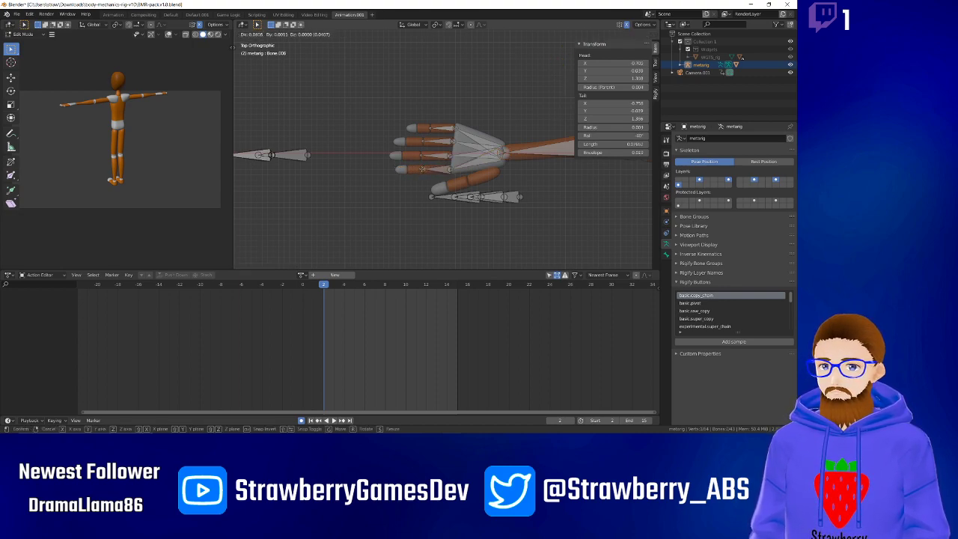
left_click(422, 168)
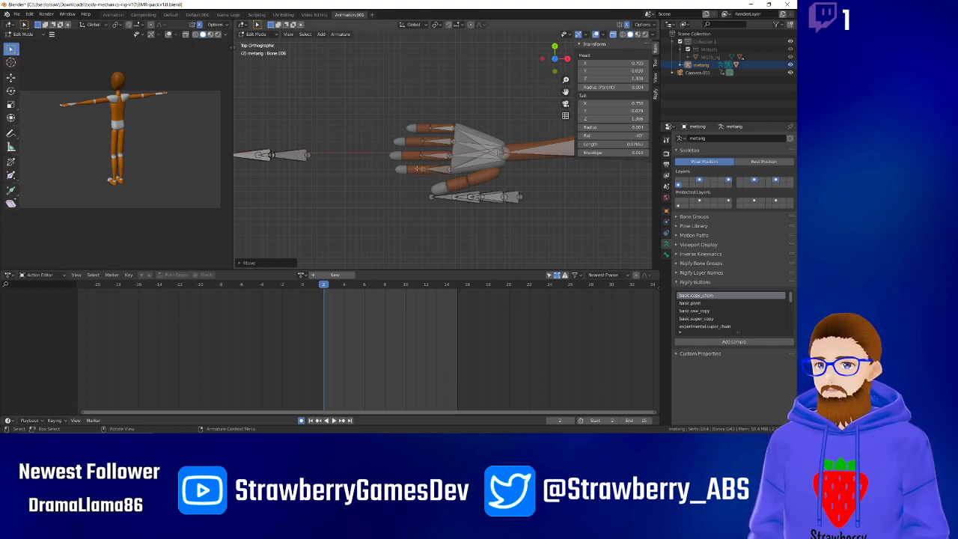
key("g")
left_click(419, 171)
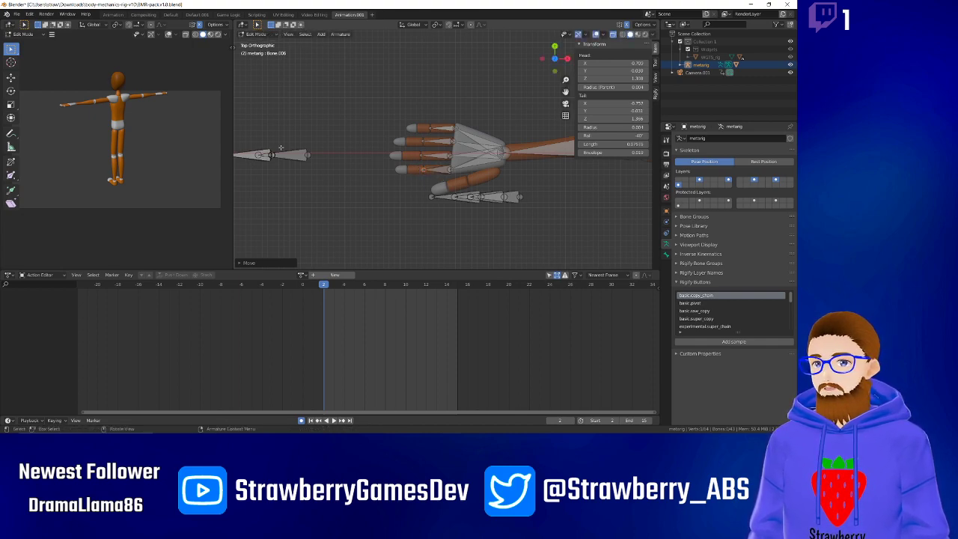
Move a loose bone onto the right little finger, just past the finger's base bone.
left_click(279, 156)
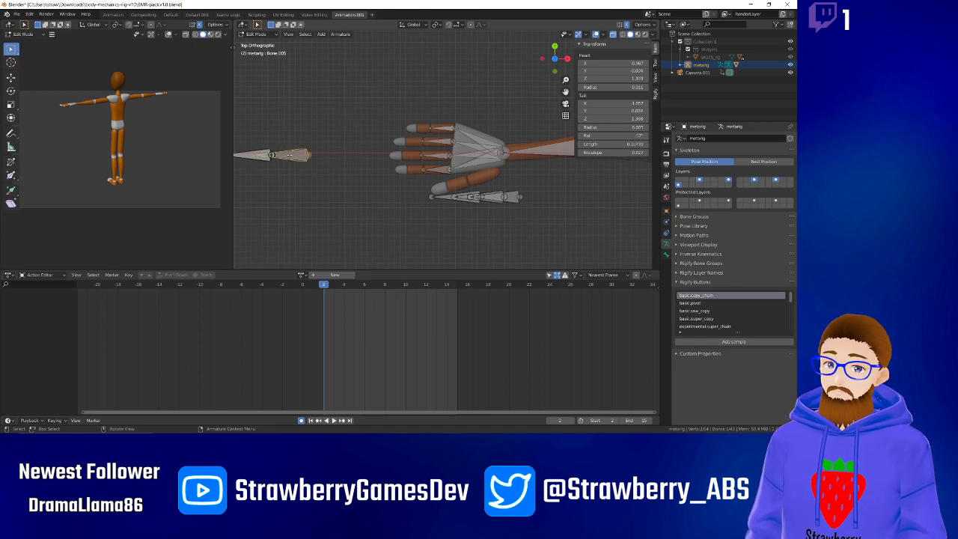
key("g")
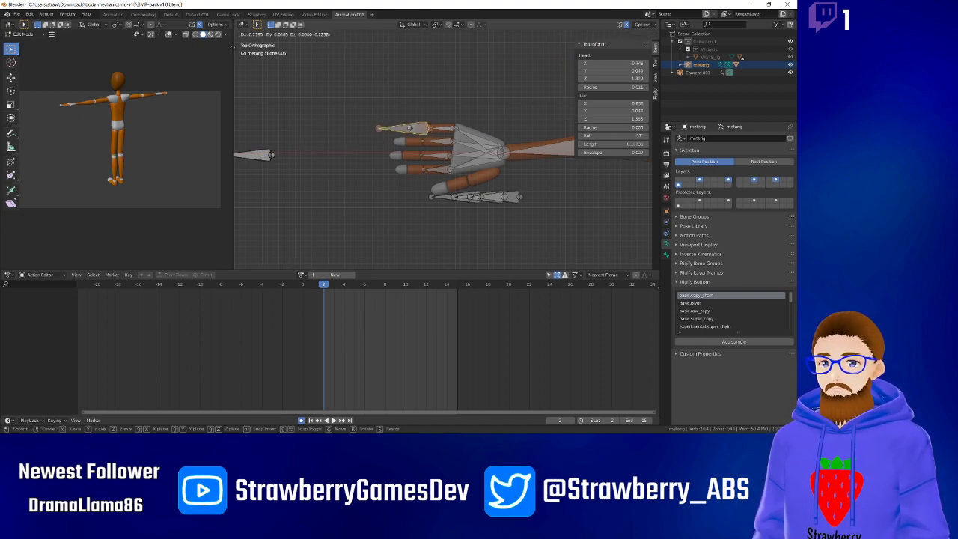
left_click(408, 128)
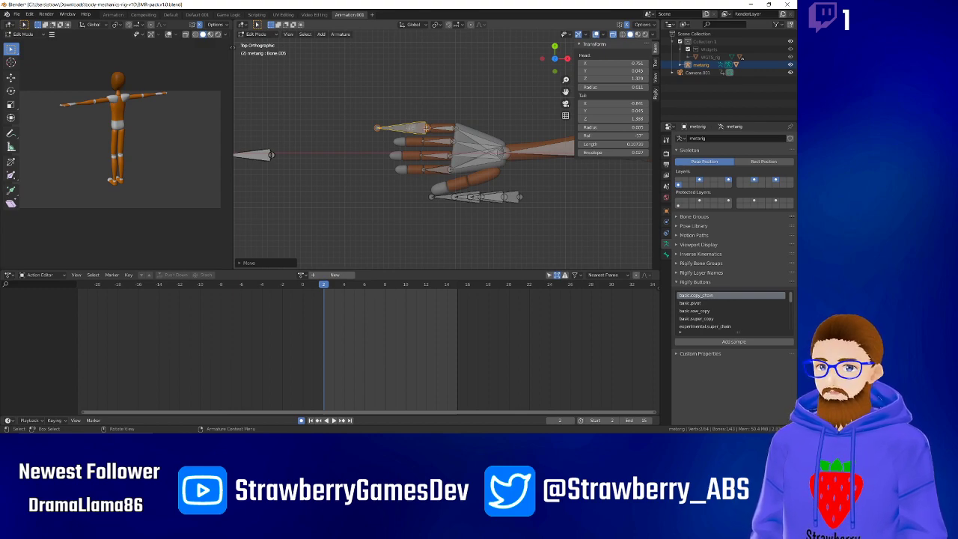
Try to parent the loose bone, connected, to the little finger's base bone, Bone.004.
left_click(444, 128, "shift")
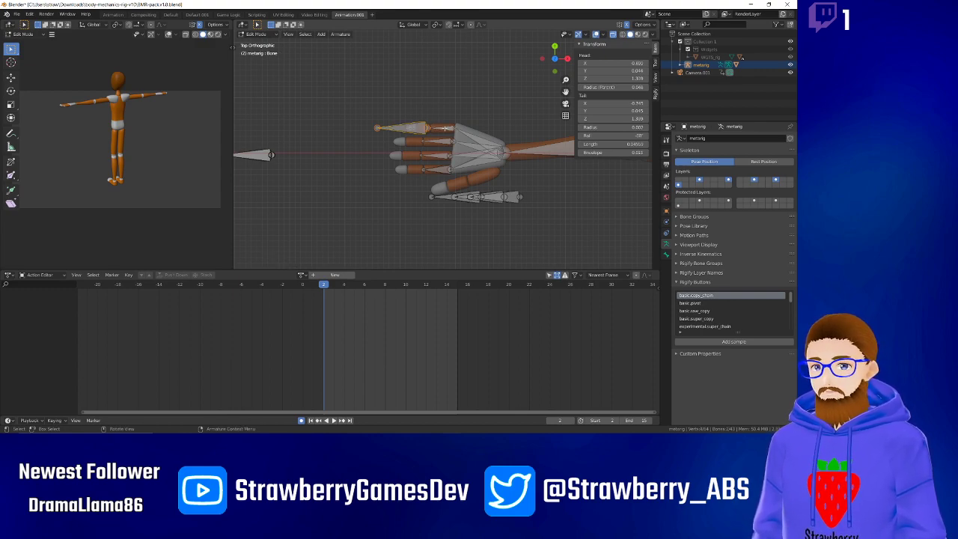
key("ctrl+z")
left_click(446, 130)
left_click(435, 128)
left_click(399, 128)
left_click(416, 128, "shift")
left_click(447, 129, "shift")
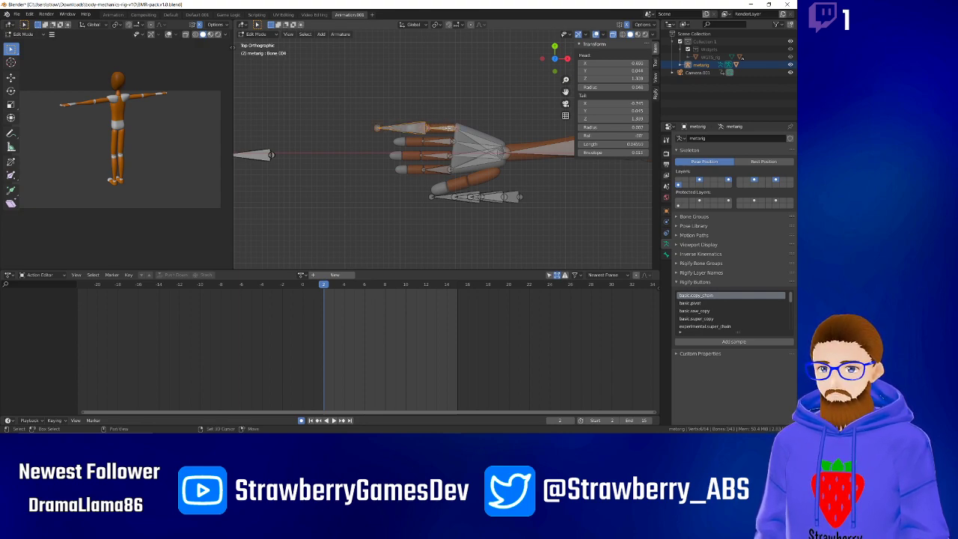
key("ctrl+p")
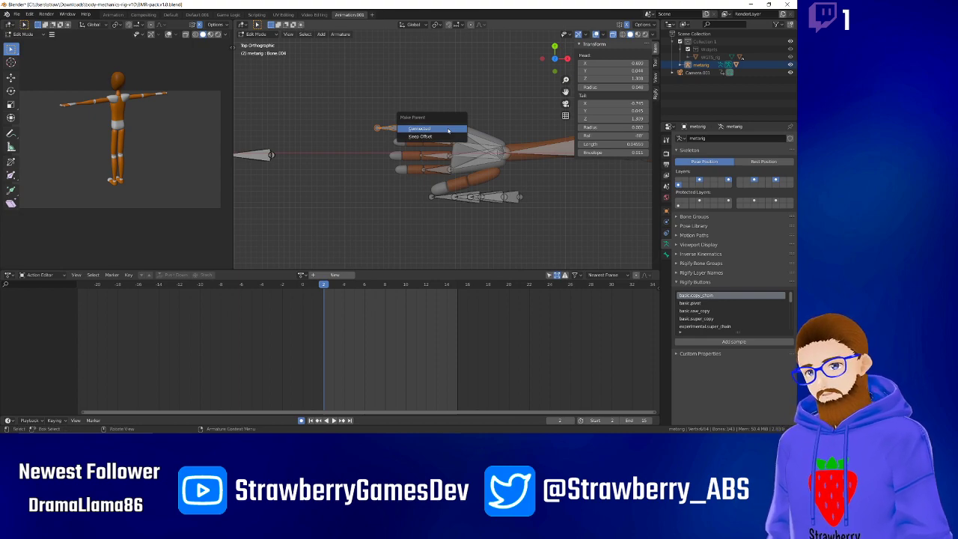
left_click(448, 129)
Undo the last parenting of the loose bone to the little finger's base bone.
left_click(378, 127)
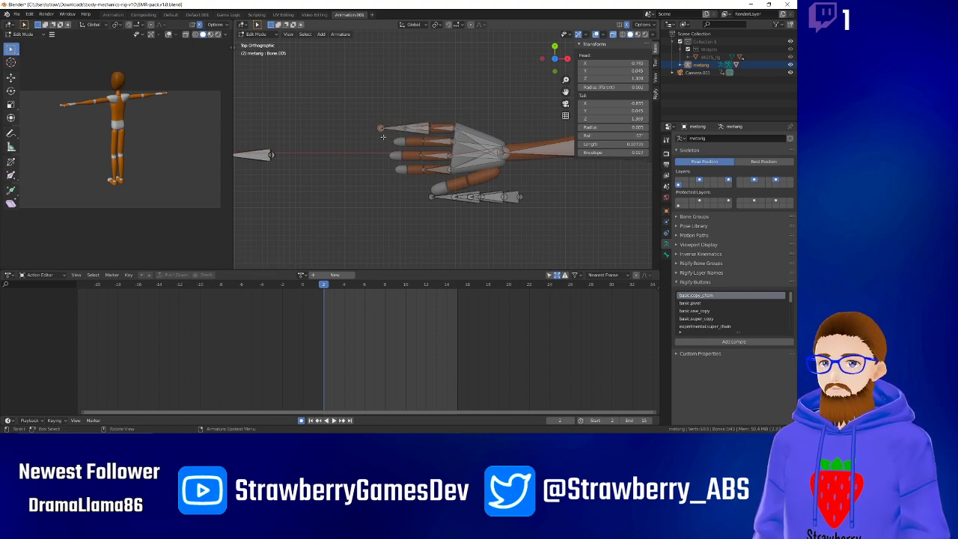
key("g")
right_click(393, 171)
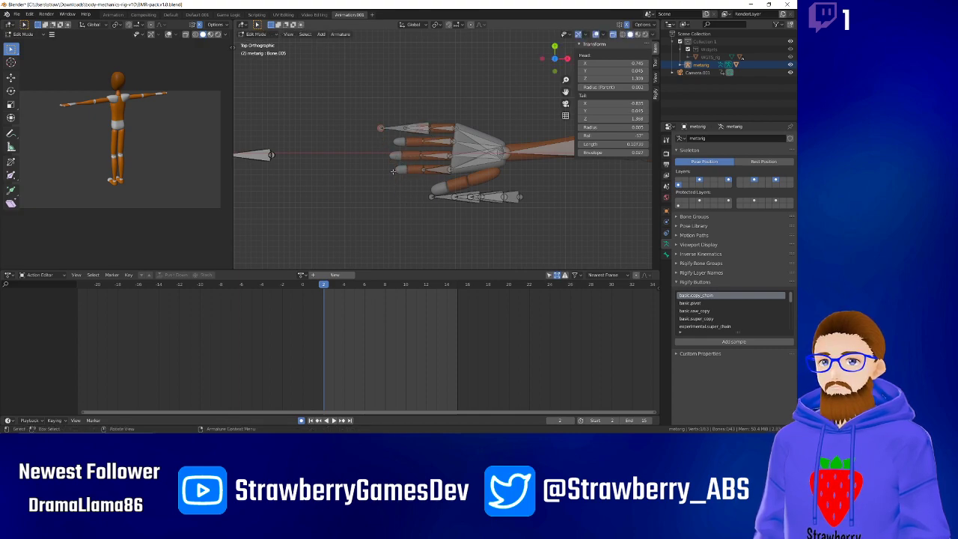
key("ctrl+z")
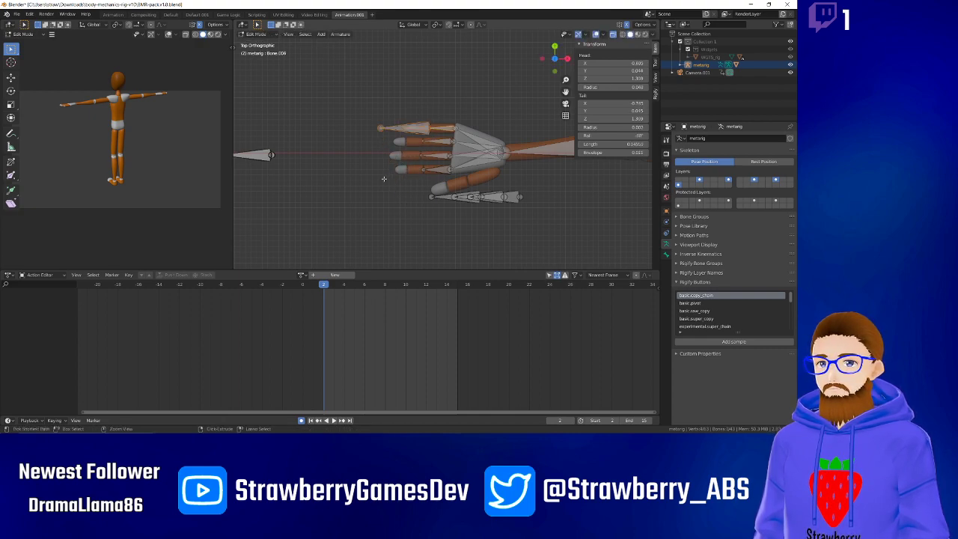
key("ctrl+z")
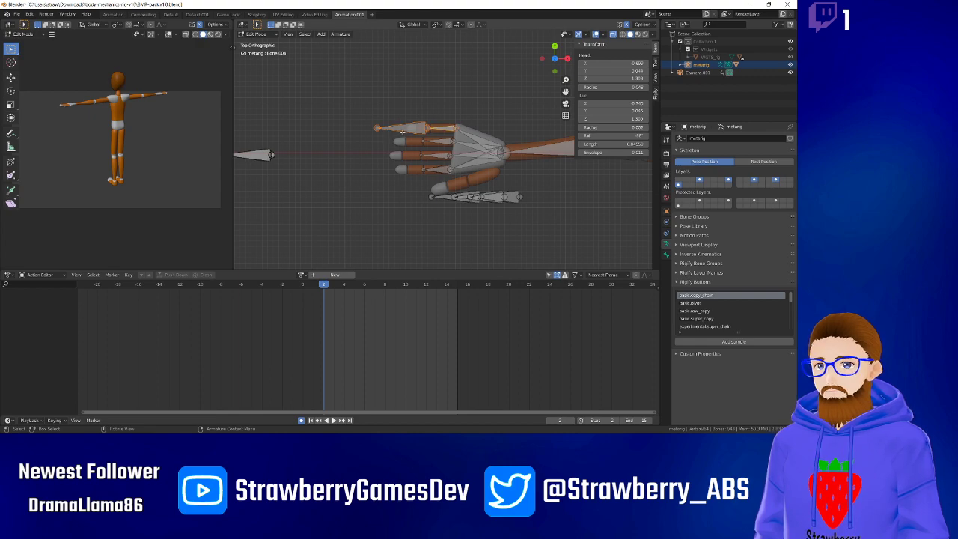
key("g")
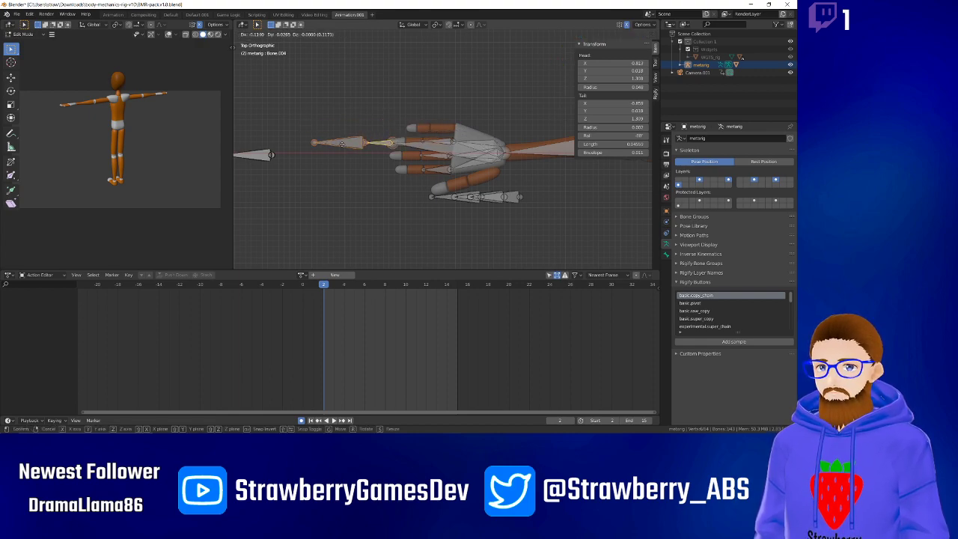
right_click(341, 145)
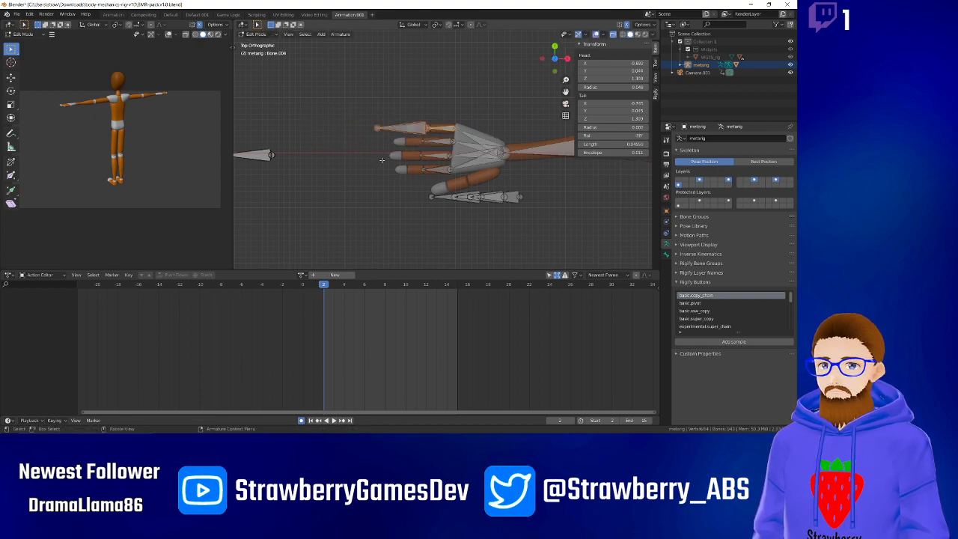
Reposition the loose bone, Bone.005, tilted away from the little finger and just clear of the base bone's tail.
left_click(376, 129)
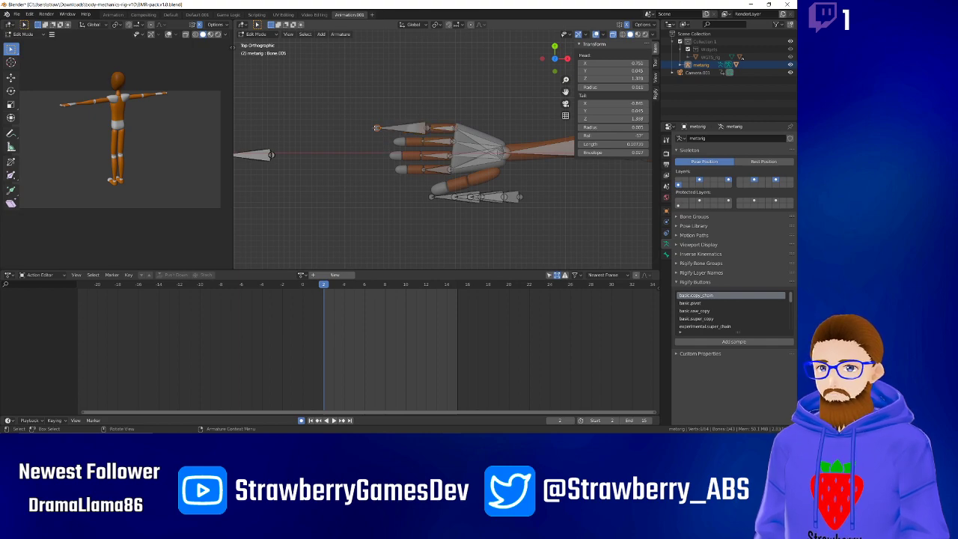
key("g")
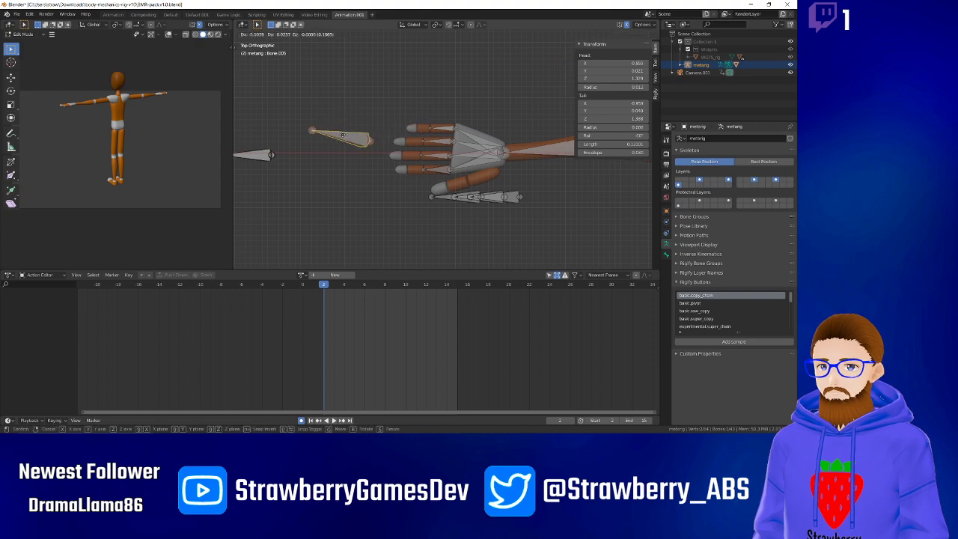
left_click(393, 119)
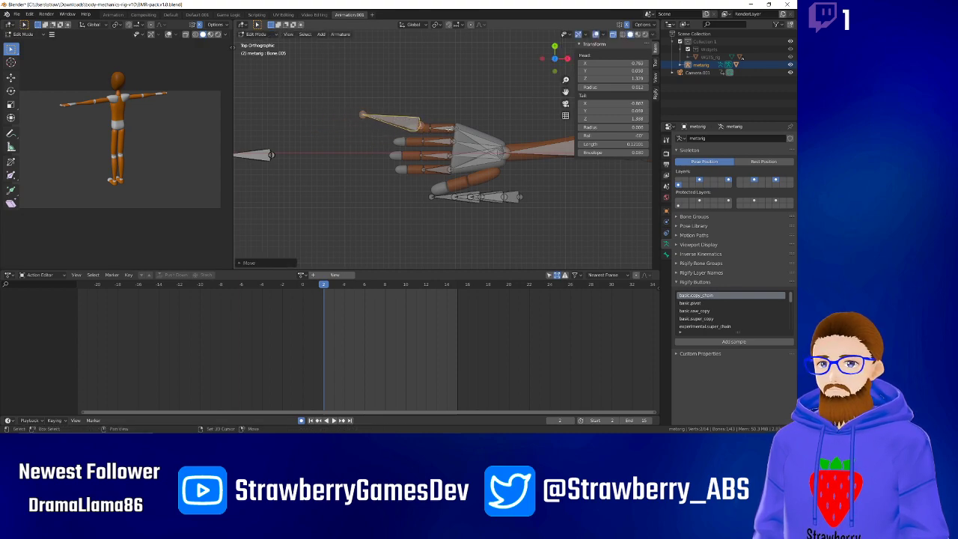
Parent the repositioned loose bone, Bone.005, connected, to the little finger's base bone, Bone.004.
left_click(446, 128, "shift")
key("ctrl+z")
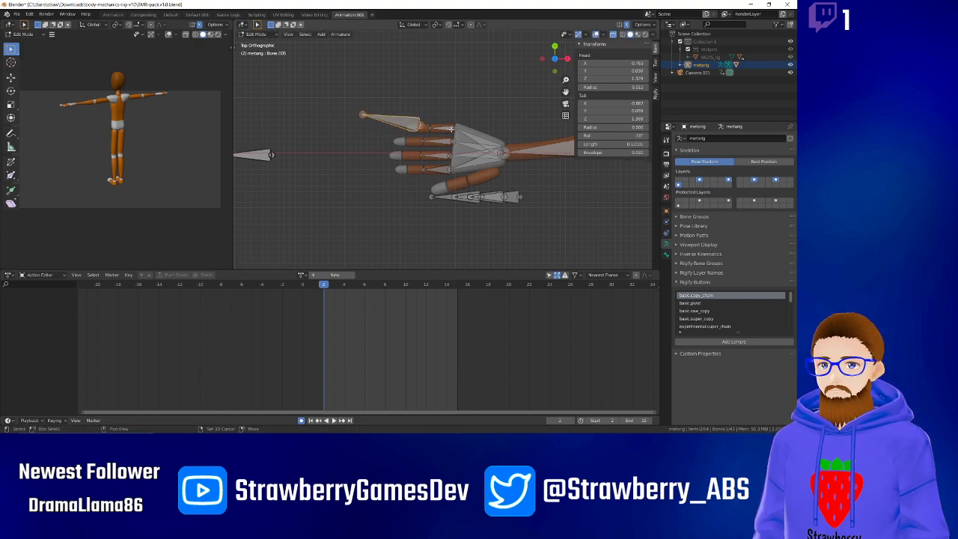
left_click(441, 128, "shift")
left_click(442, 128, "shift")
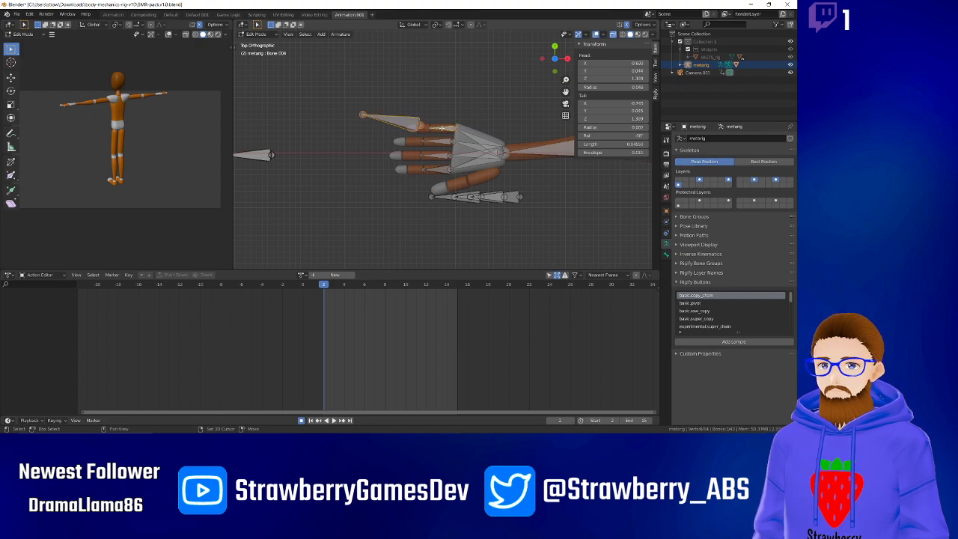
key("ctrl+p")
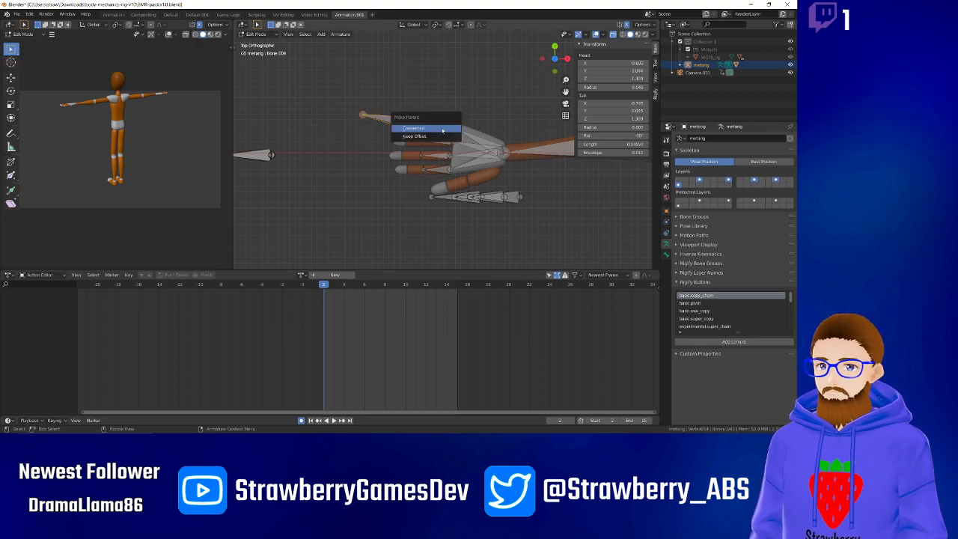
left_click(442, 129)
mouse_move(442, 134)
middle_mouse_down()
mouse_move(452, 106)
mouse_move(532, 93)
mouse_move(441, 123)
mouse_move(449, 137)
mouse_move(443, 130)
middle_mouse_up()
left_click(442, 115)
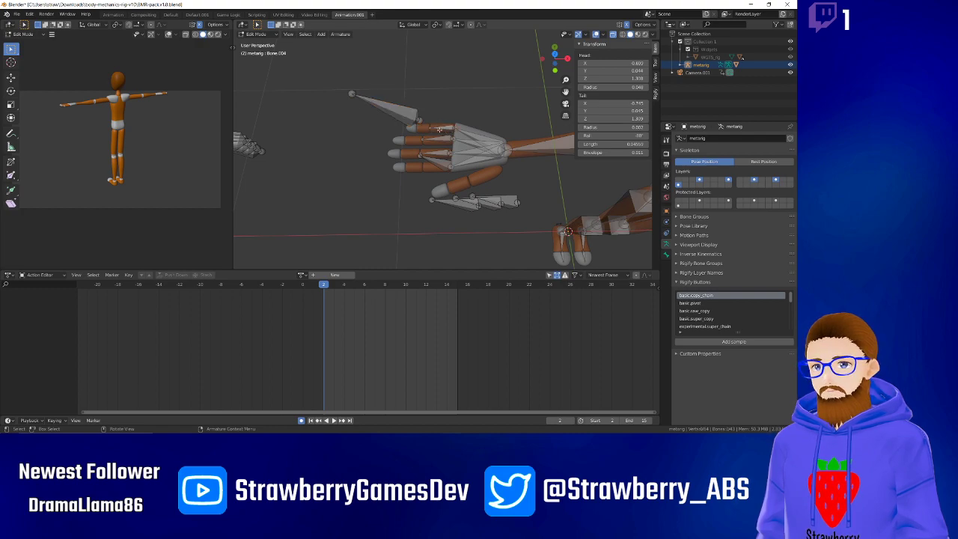
left_click(399, 113)
left_click(449, 130, "shift")
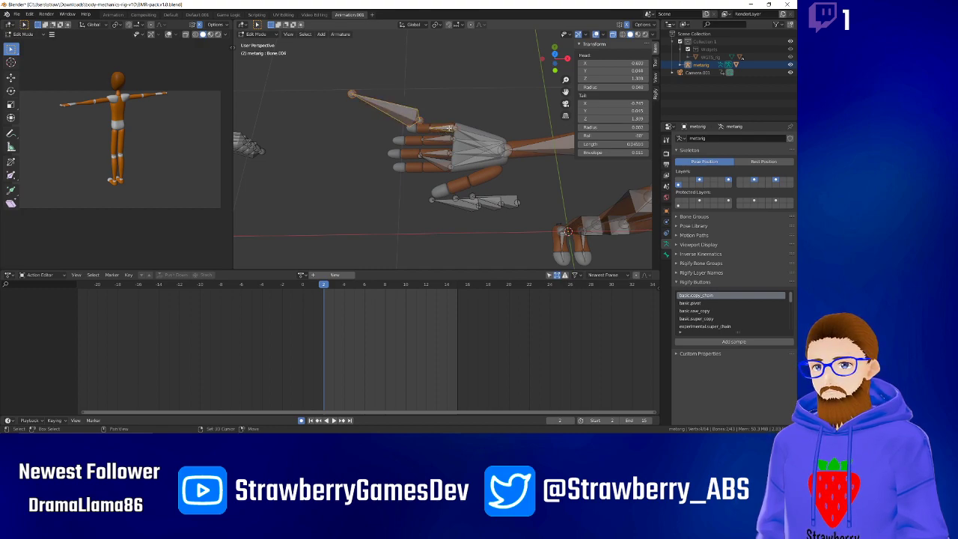
key("ctrl+p")
left_click(449, 130)
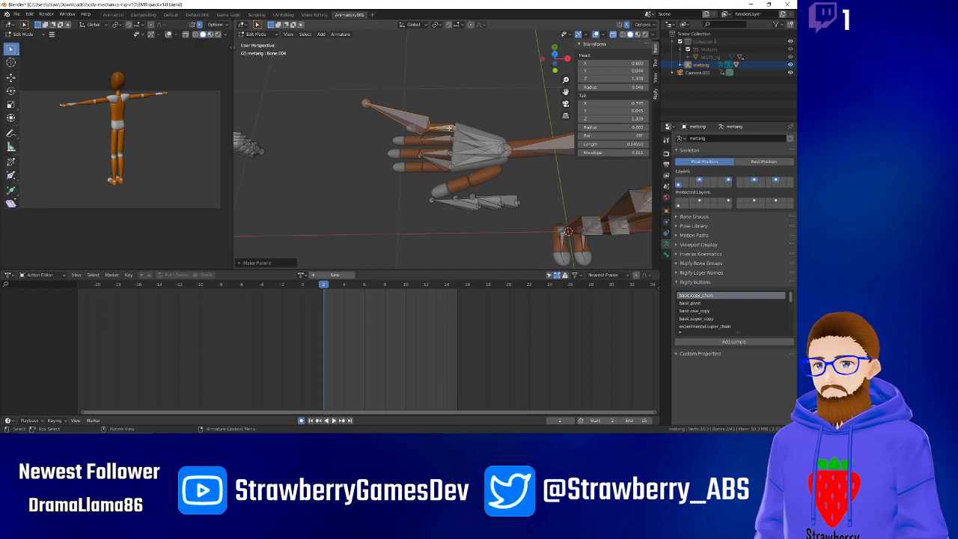
Move the little finger's connected bone tail onto the next finger joint, aligning it in front and top views.
middle_click_drag(446, 128, 407, 151)
key("KP_7")
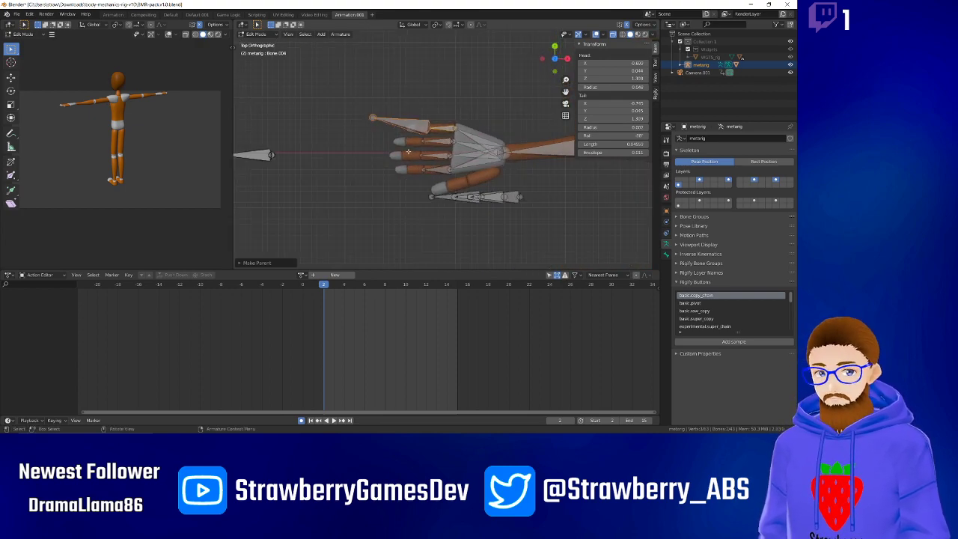
key("KP_1")
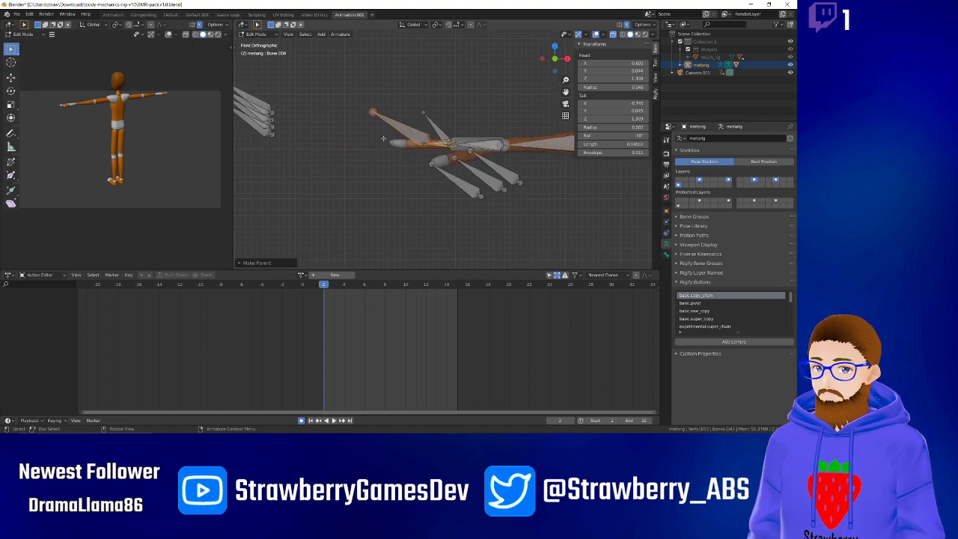
left_click(374, 112)
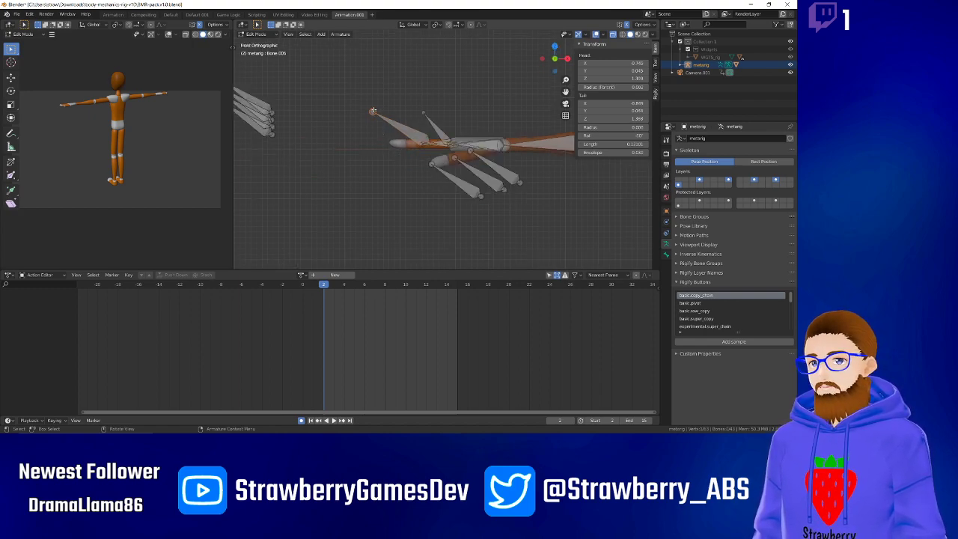
key("g")
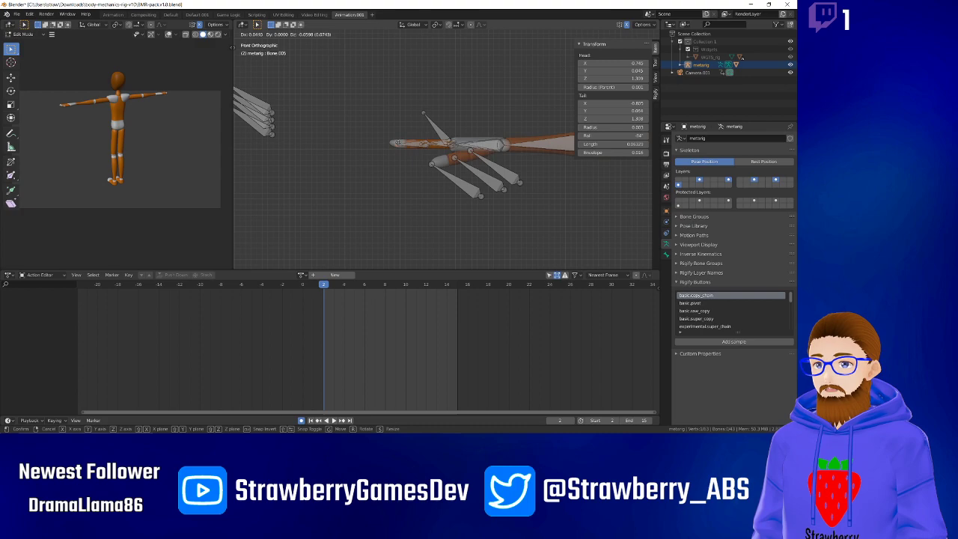
left_click(398, 142)
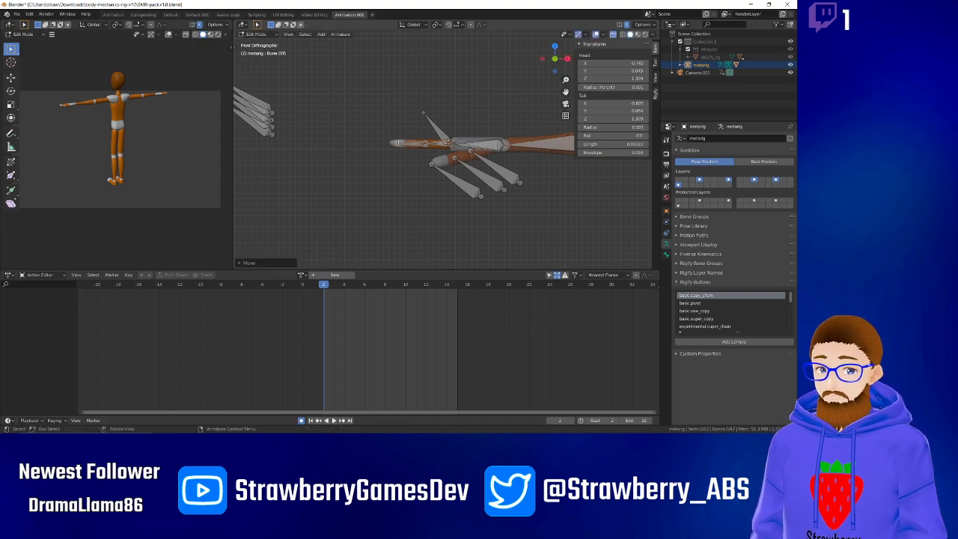
key("KP_7")
key("KP_7")
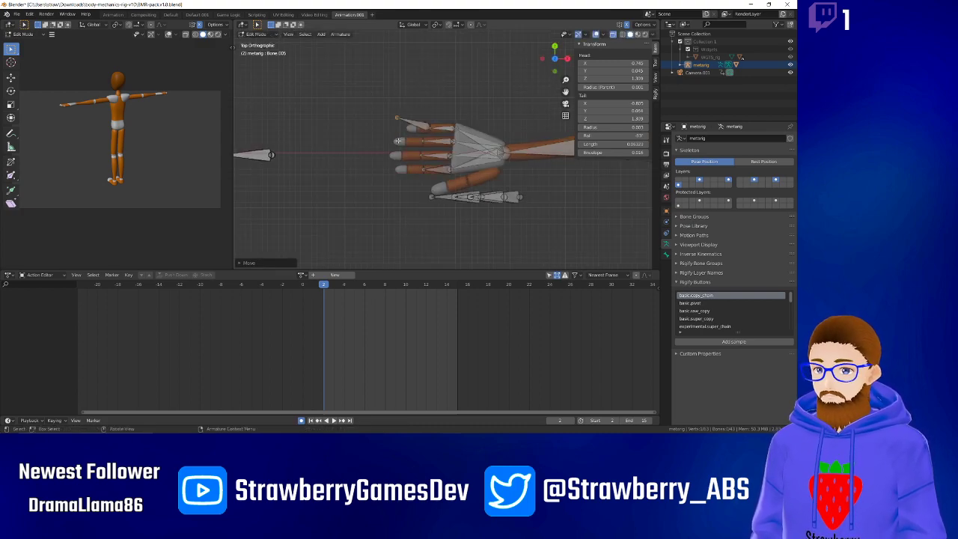
key("g")
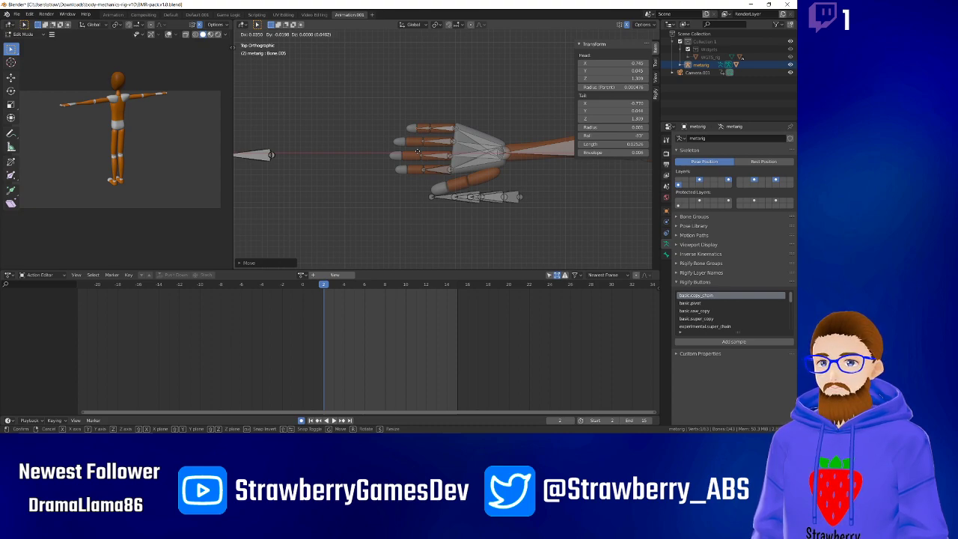
left_click(417, 151)
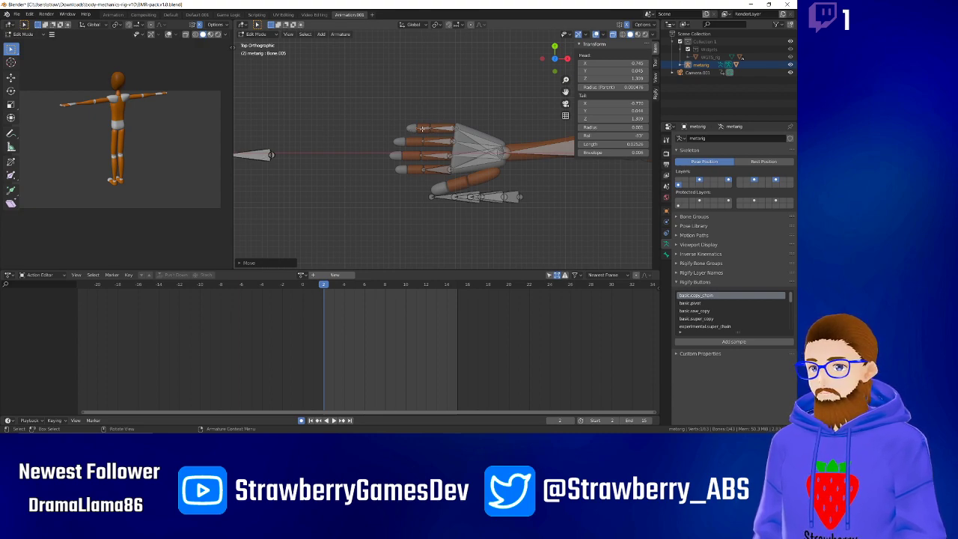
Duplicate a loose bone to the little finger's tip and parent the copy, connected, to the finger's second bone, Bone.005.
left_click(425, 128)
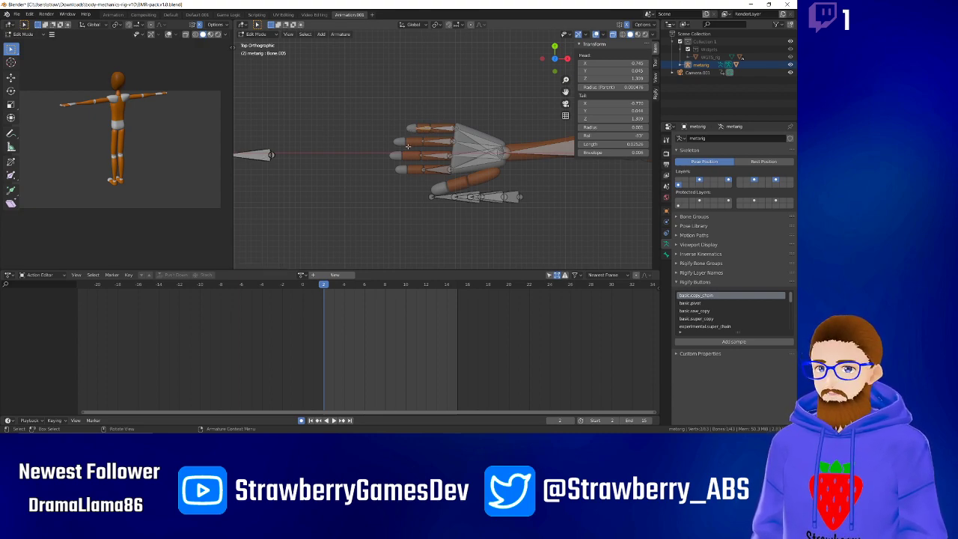
left_click(261, 155)
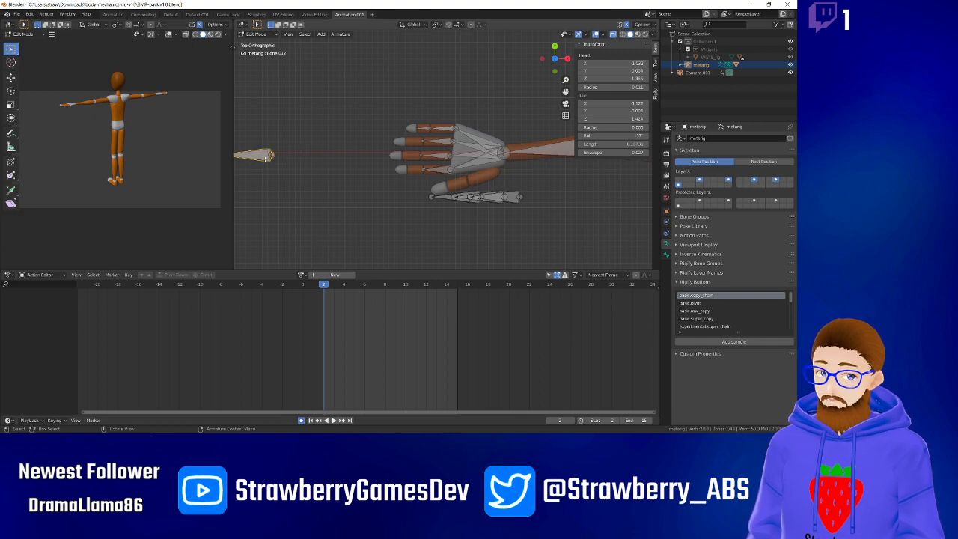
key("shift+d")
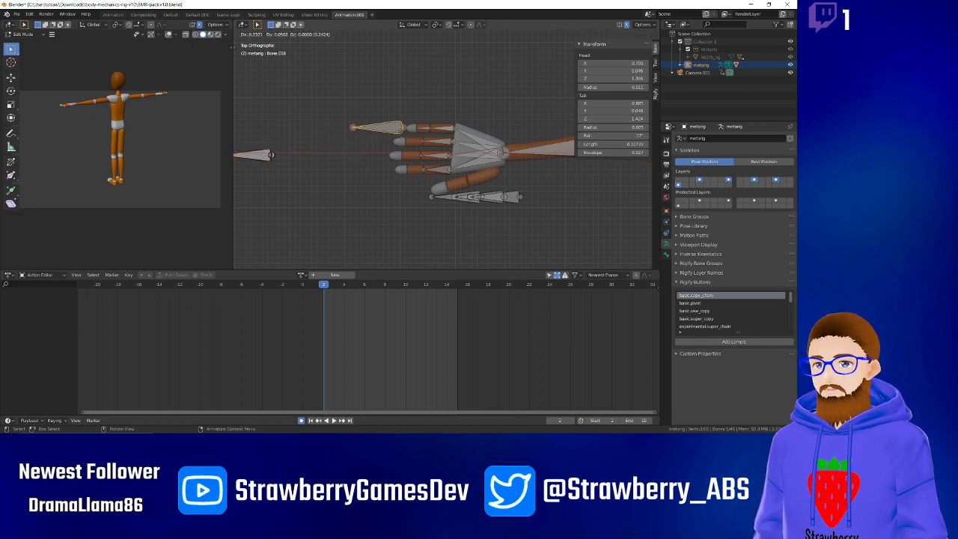
left_click(402, 128)
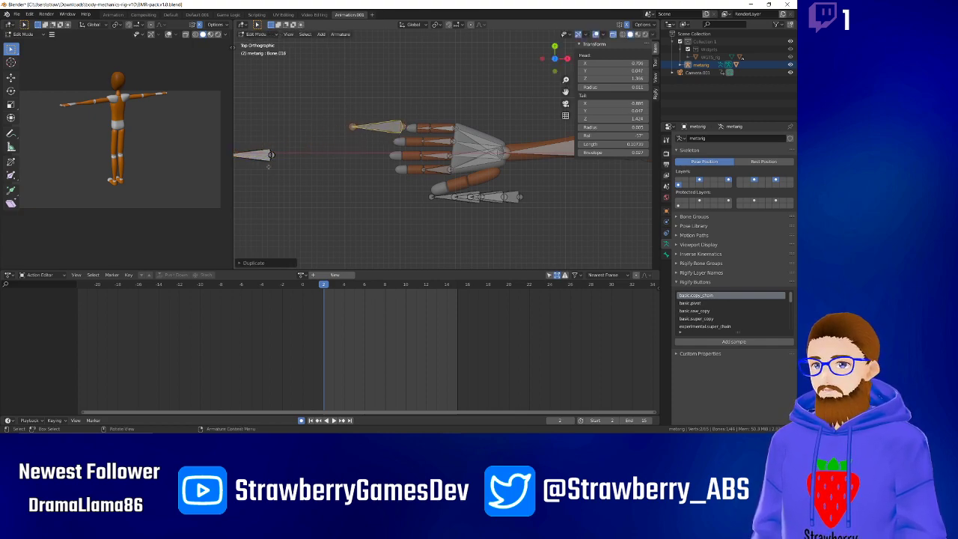
scroll(269, 166, "down", 1)
scroll(385, 152, "up", 2)
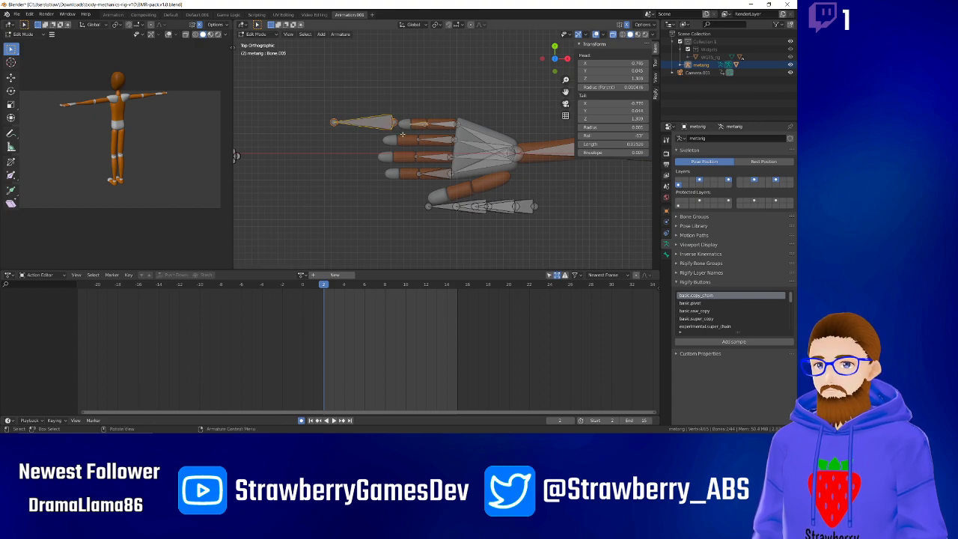
key("ctrl+p")
left_click(371, 132)
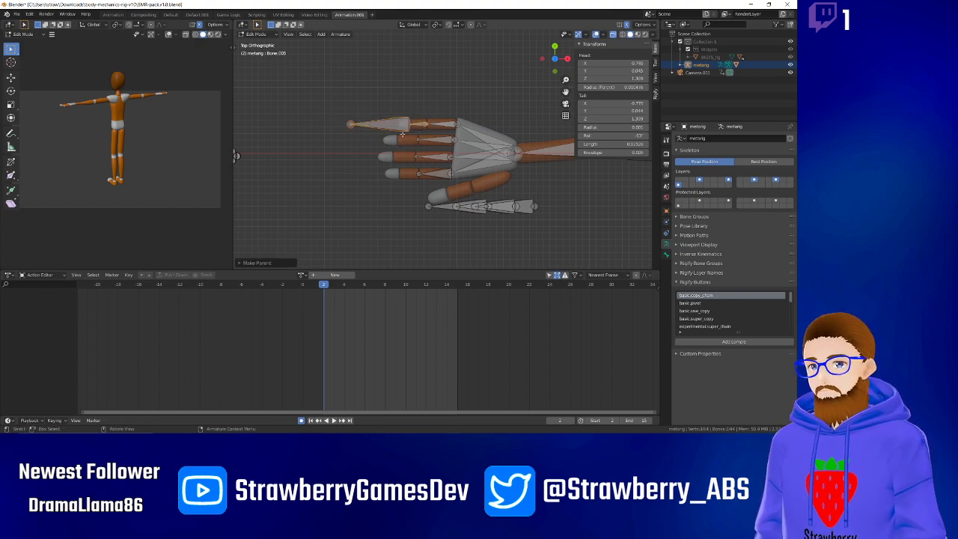
Move the tail of the little finger's last bone onto the fingertip, aligning it in top and front views.
left_click(350, 124)
key("g")
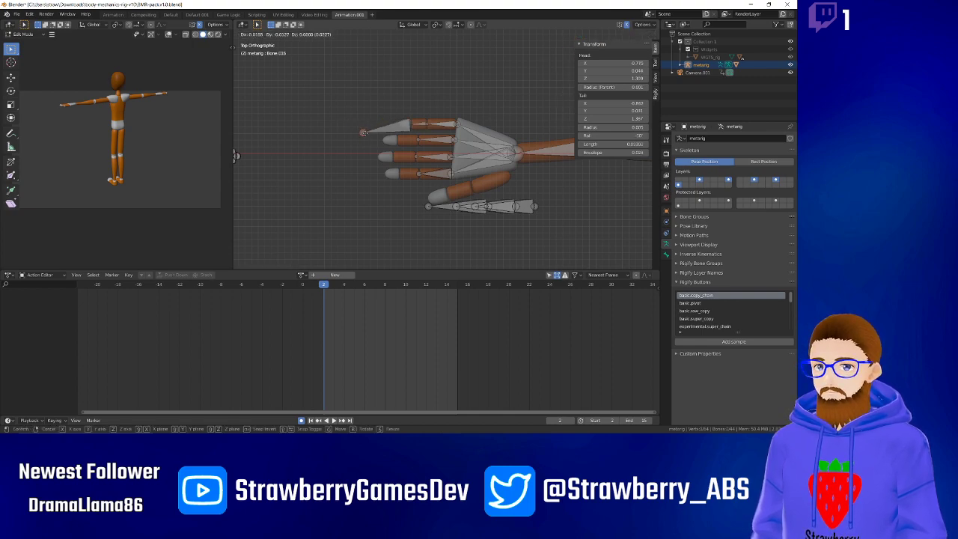
left_click(404, 124)
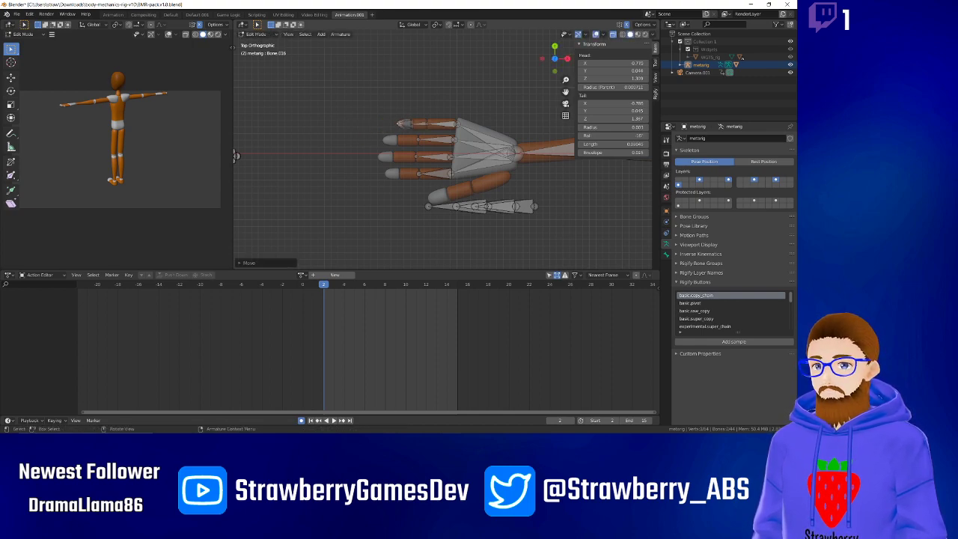
key("KP_1")
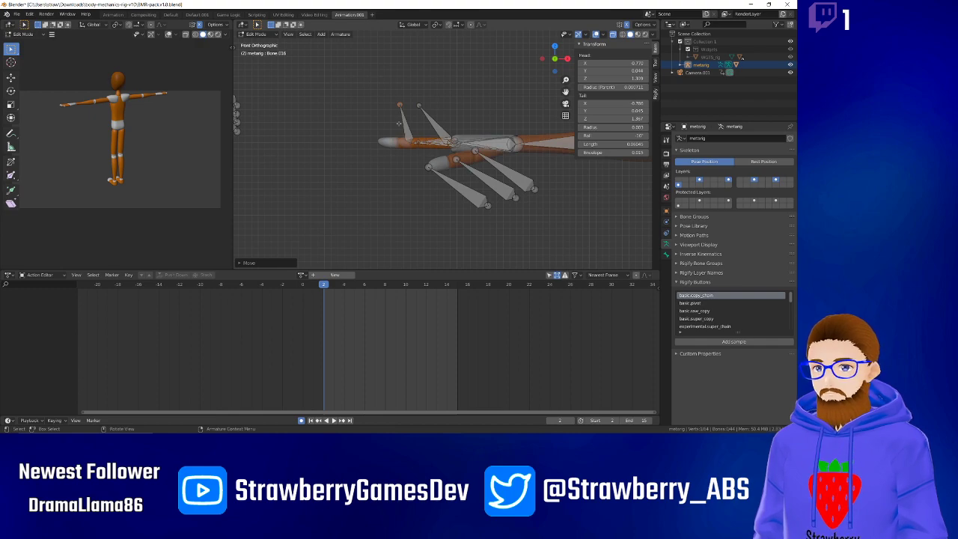
key("g")
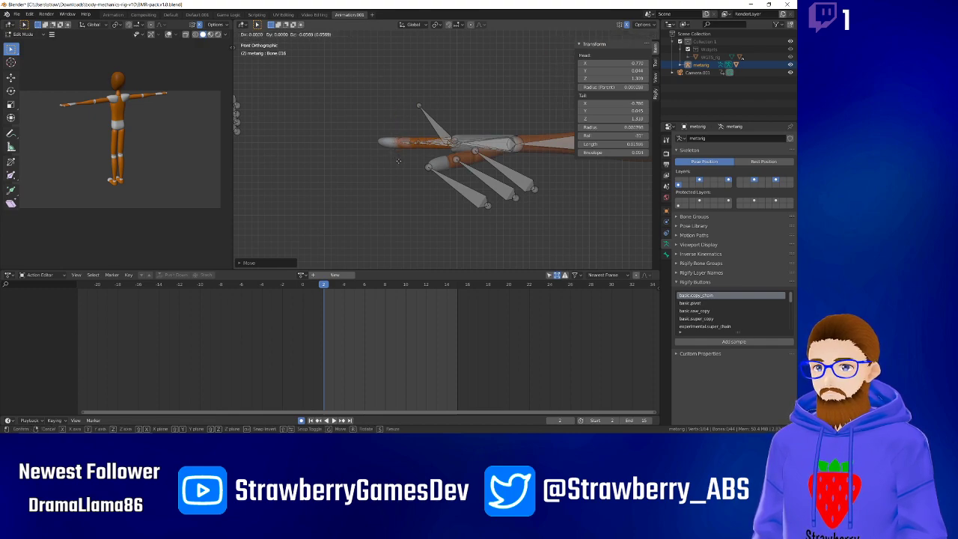
left_click(398, 161)
key("KP_7")
left_click(404, 124)
key("g")
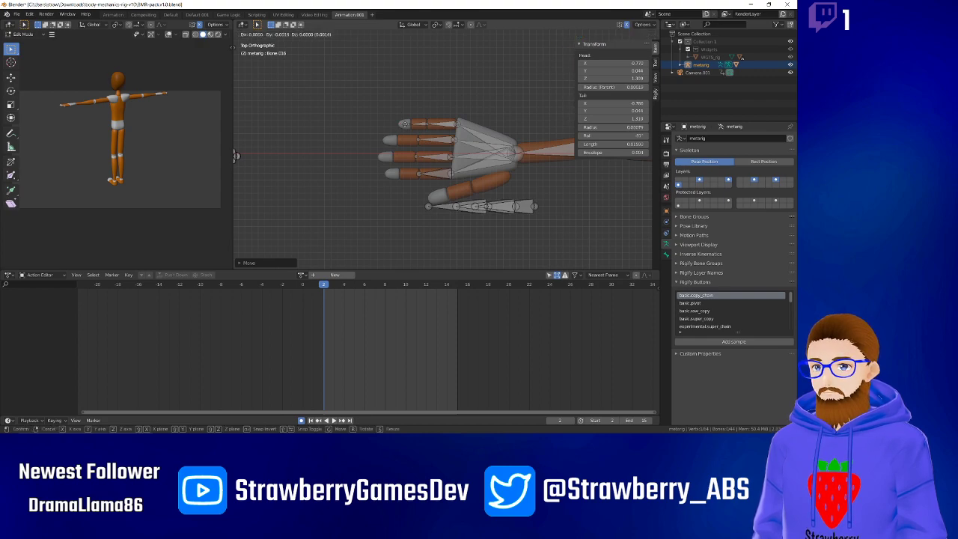
left_click(404, 124)
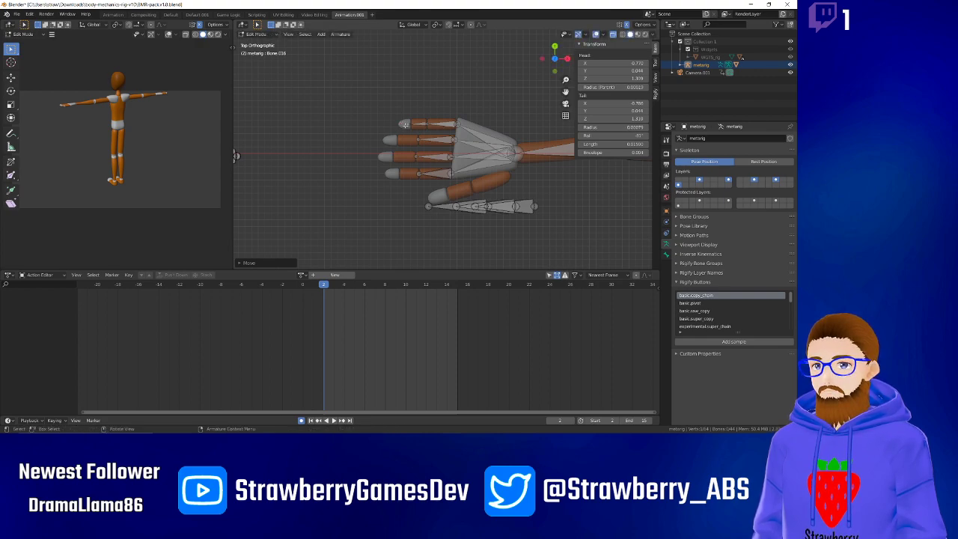
left_click(398, 208)
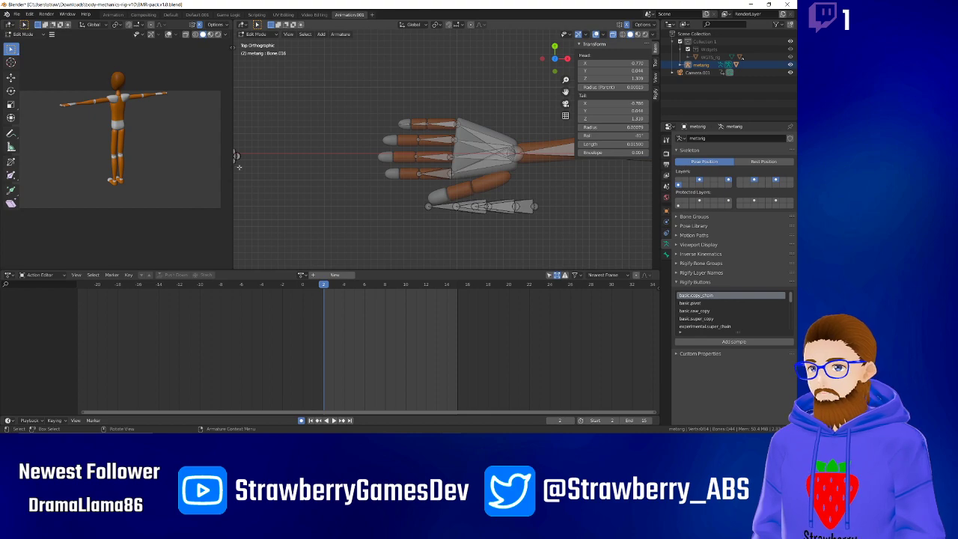
Move one loose bone out in front of the fingertips and duplicate it three times, spacing the copies toward the thumb side.
scroll(247, 166, "down", 1)
left_click(252, 156)
key("g")
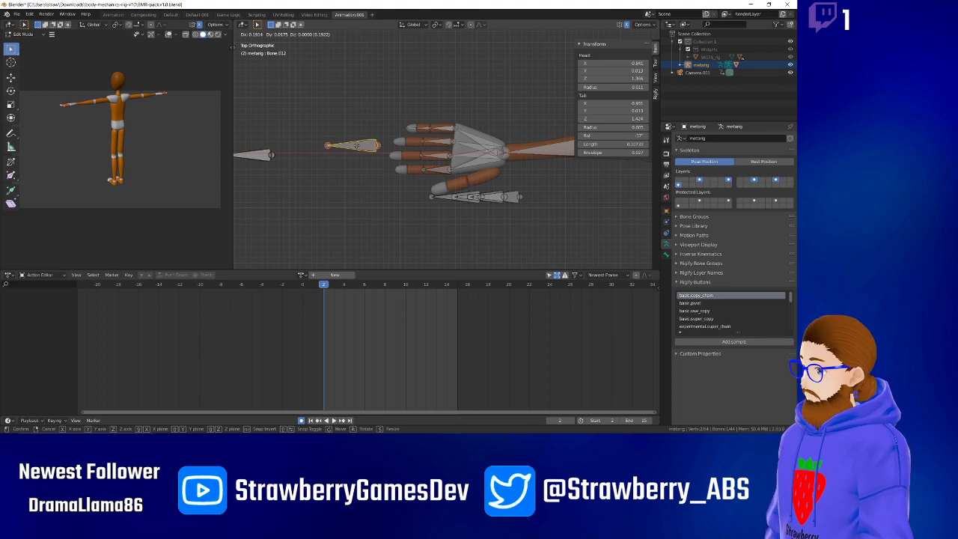
left_click(336, 132)
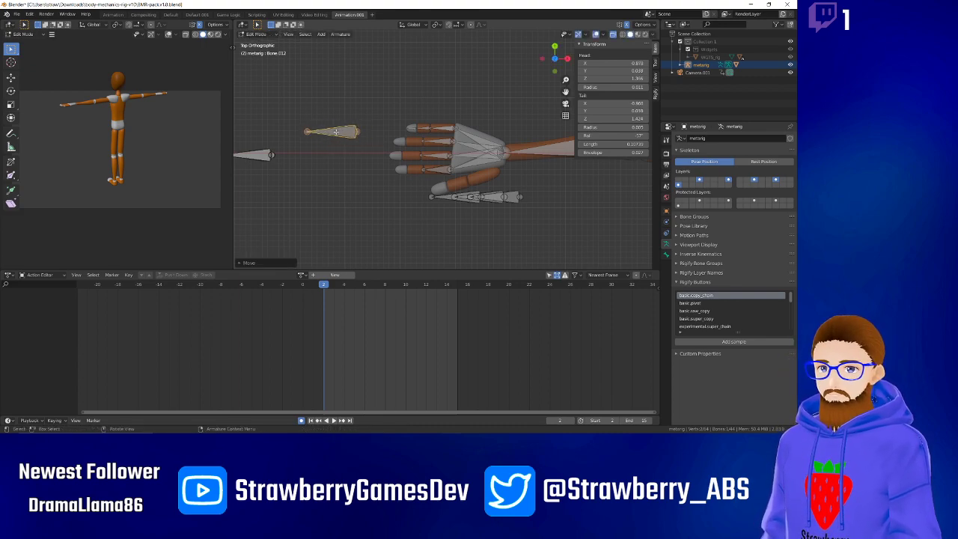
key("shift+d")
left_click(329, 149)
key("shift+d")
left_click(329, 166)
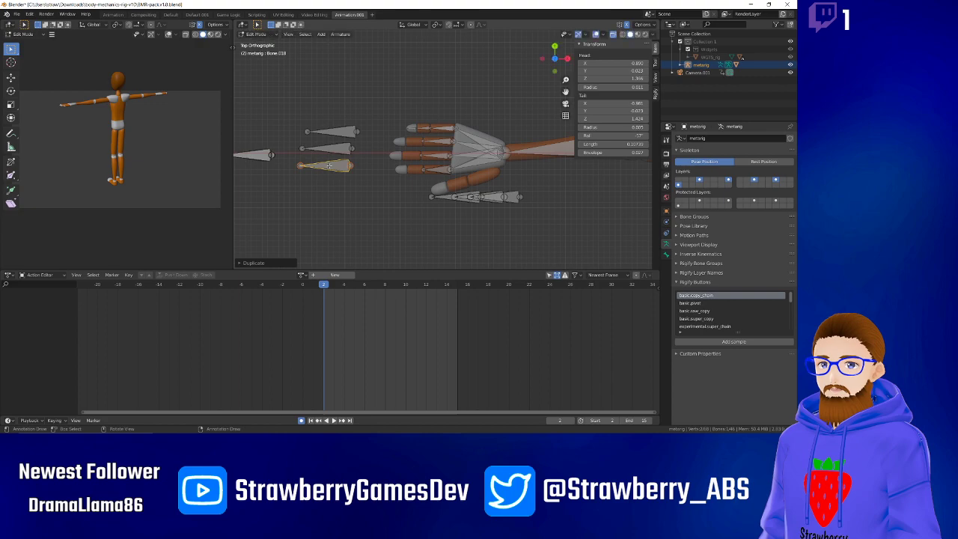
key("shift+d")
left_click(338, 204)
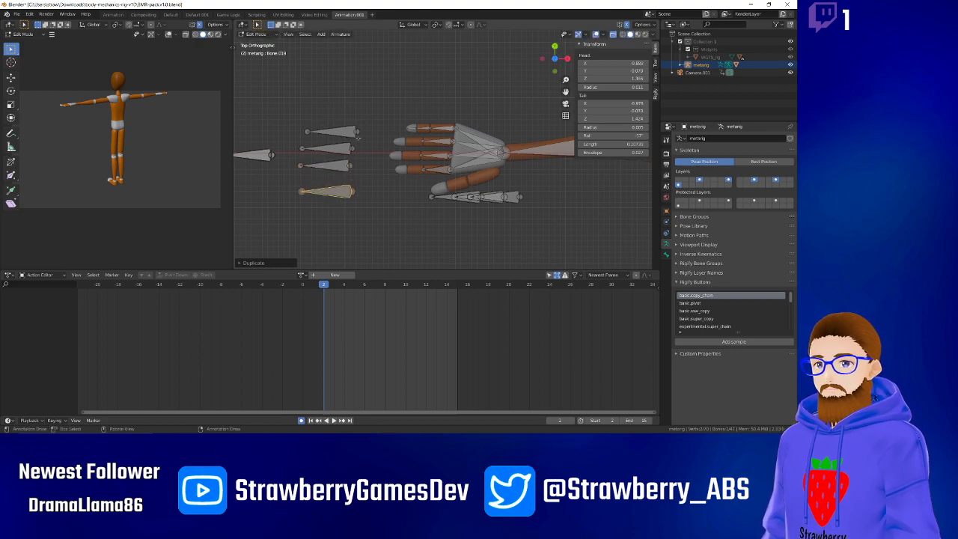
Move the spare bone nearest the little finger onto the ring finger and parent it, connected, to the ring finger's base bone, Bone.008.
left_click(356, 134)
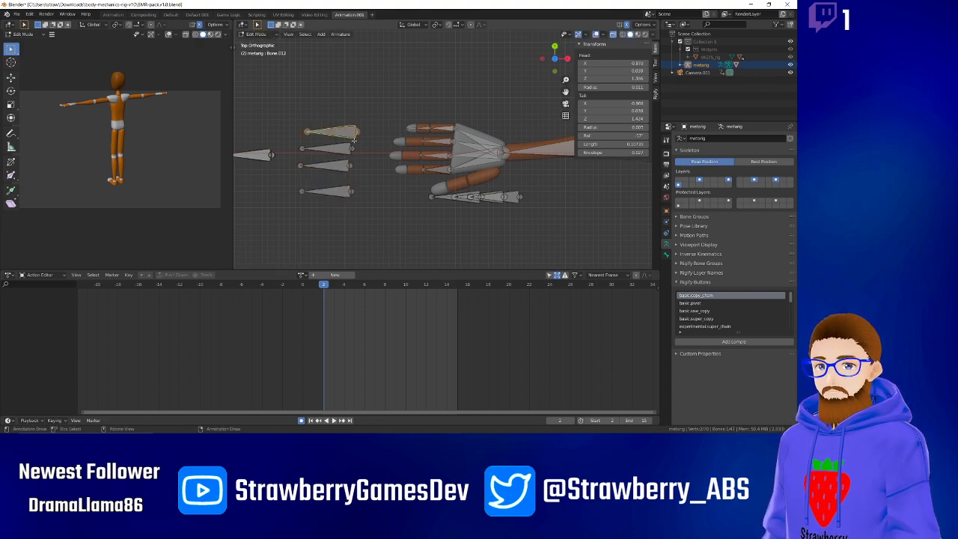
key("g")
left_click(401, 148)
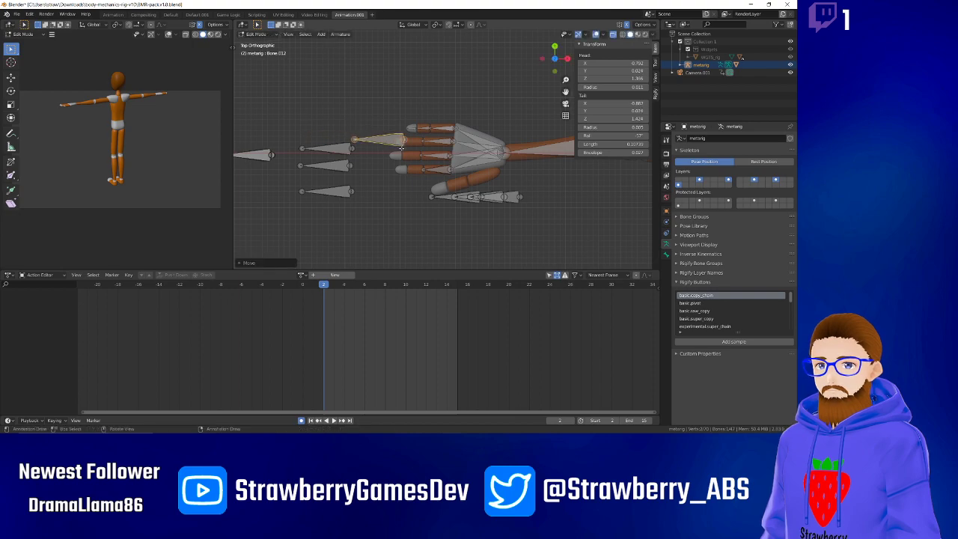
left_click(397, 139)
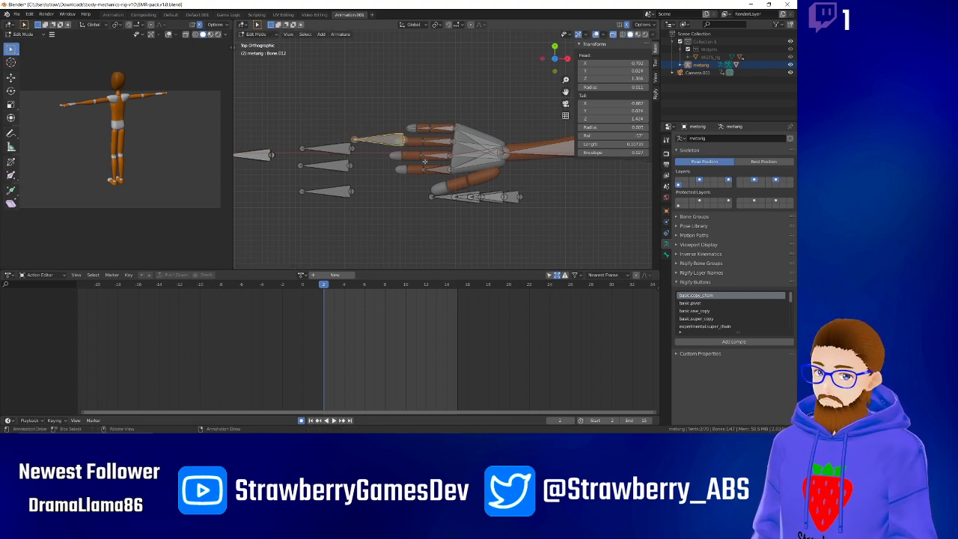
left_click(441, 140, "shift")
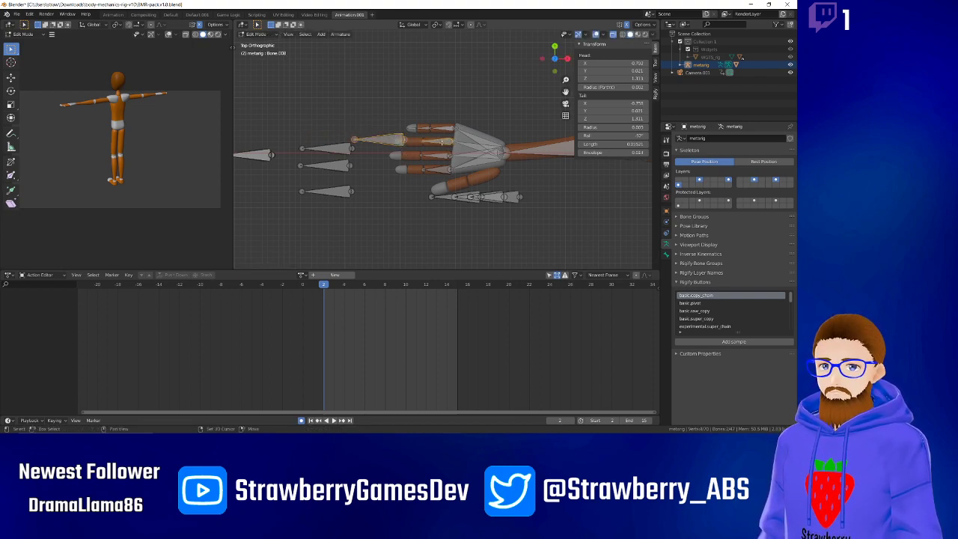
key("ctrl+p")
left_click(394, 153)
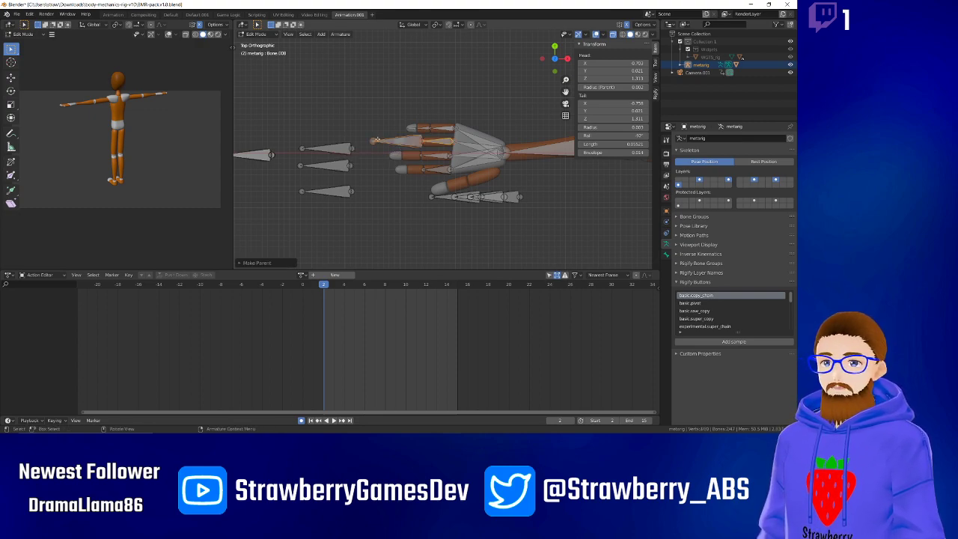
Move the tail of the ring finger's second bone onto the next finger joint, aligning it in front and top views.
left_click(371, 142)
key("KP_1")
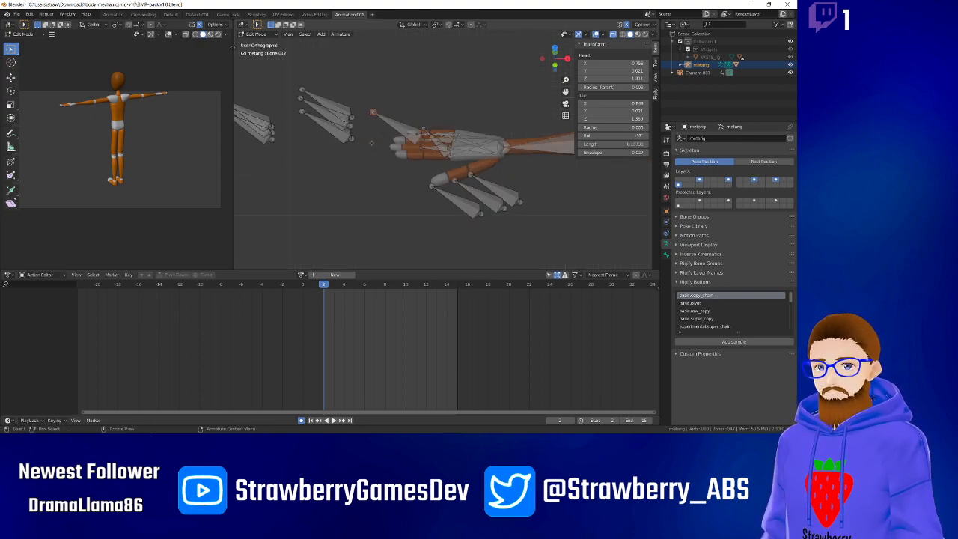
key("g")
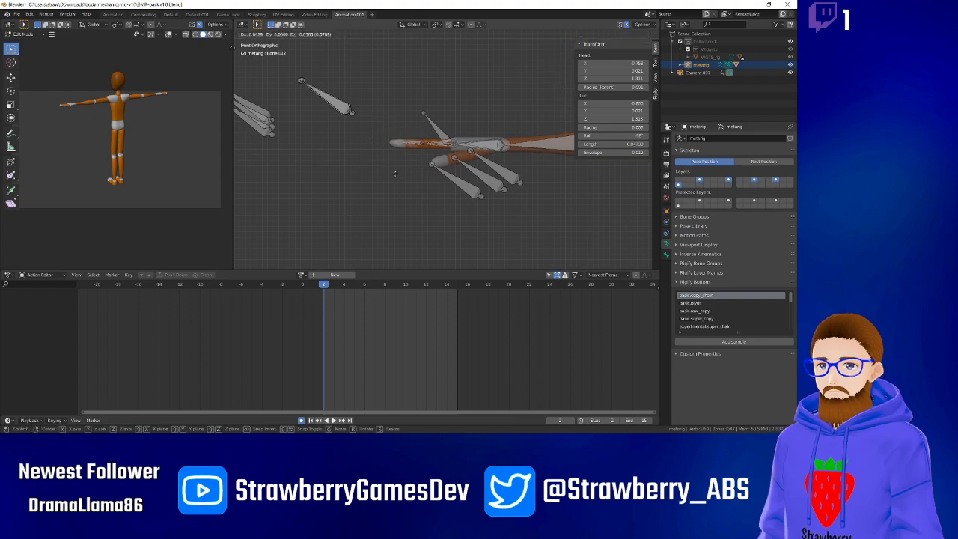
left_click(395, 174)
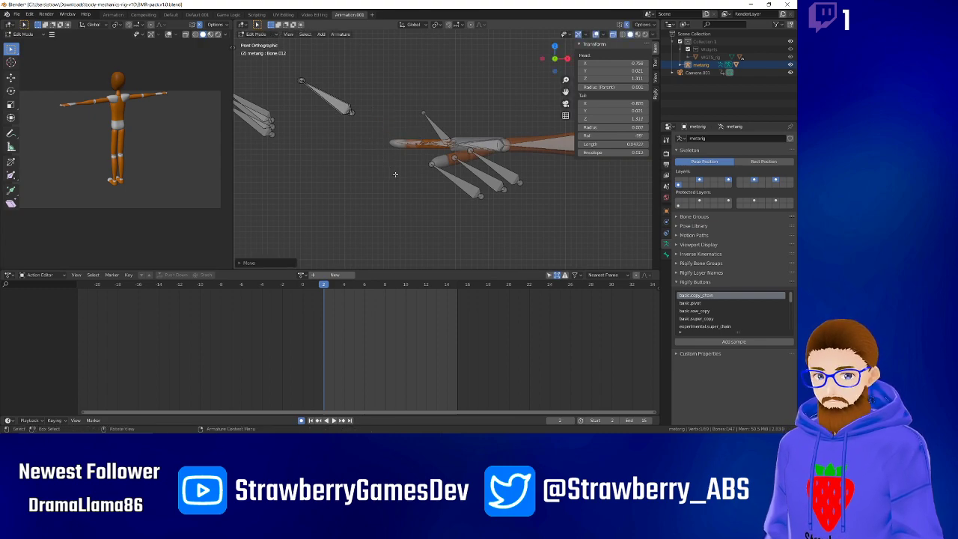
key("KP_7")
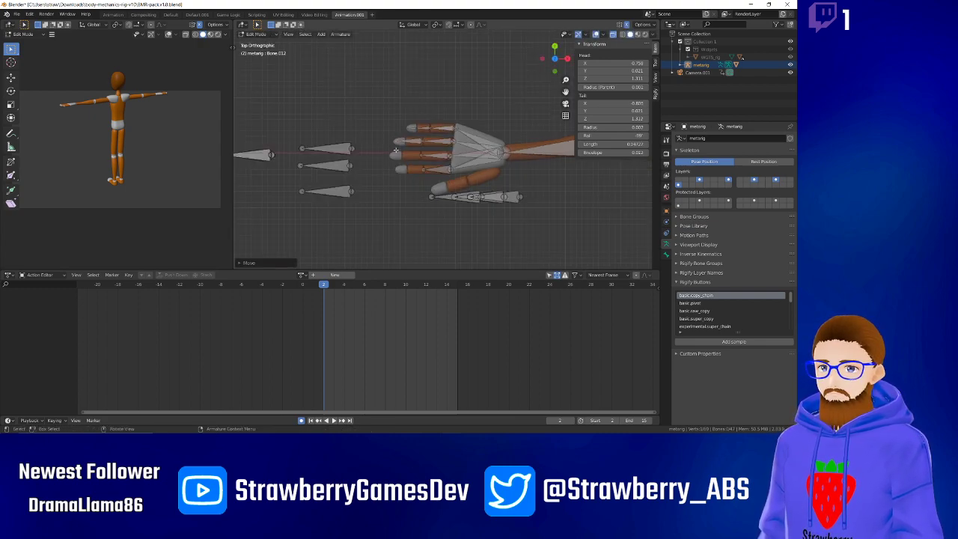
key("g")
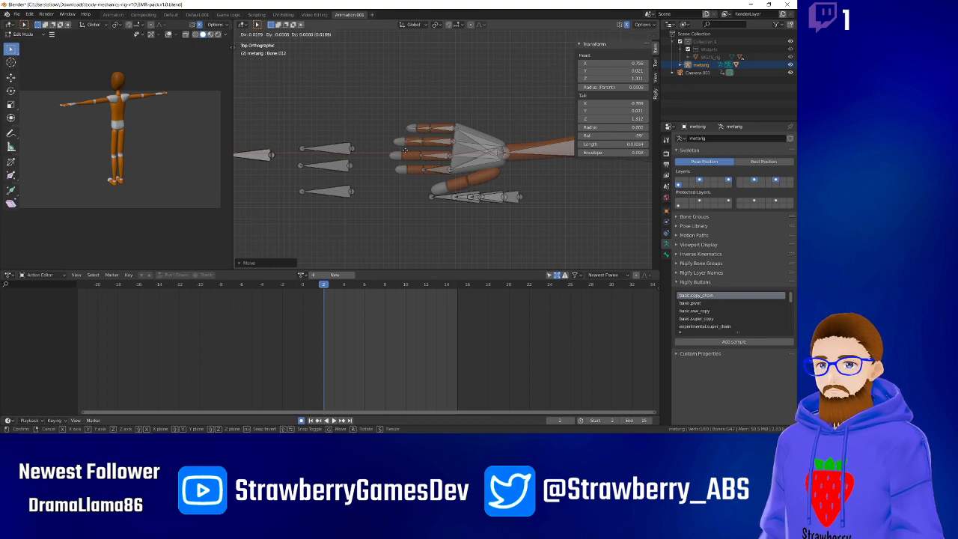
left_click(404, 151)
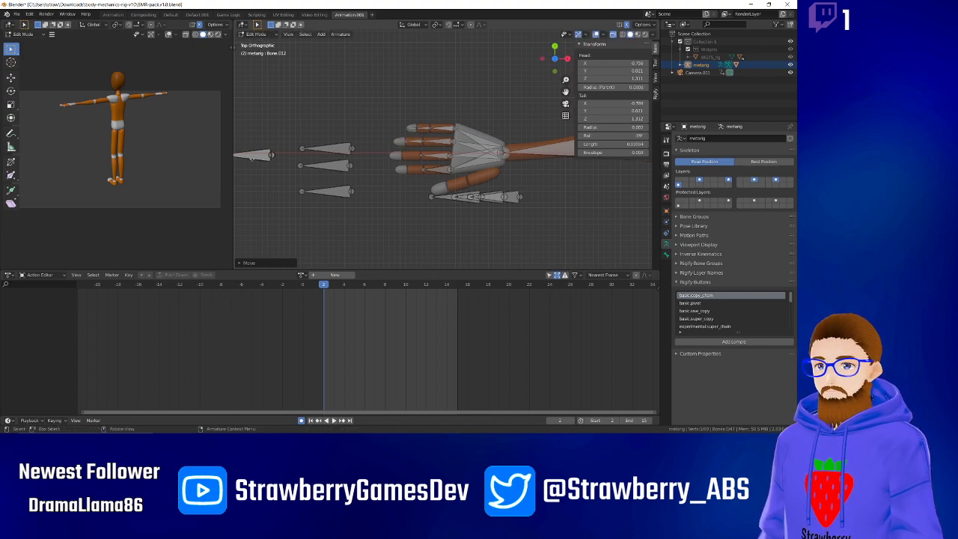
Move the next spare bone to the ring finger's tip and parent it, connected, to the finger's second bone.
left_click(336, 150)
key("g")
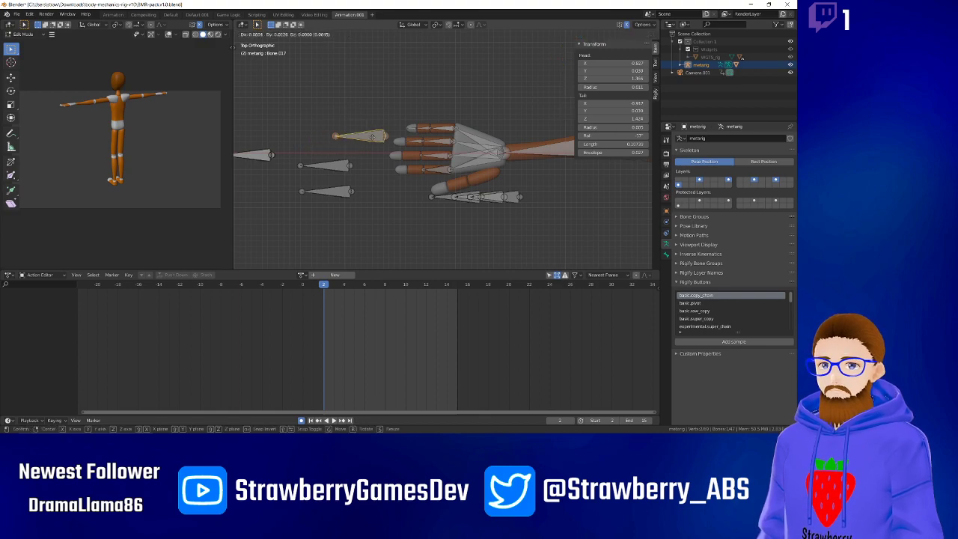
left_click(396, 142)
left_click(417, 142, "shift")
key("ctrl+p")
left_click(417, 142)
Move the tail of the ring finger's last bone onto the fingertip, aligning it in top and front views.
left_click(355, 141)
key("g")
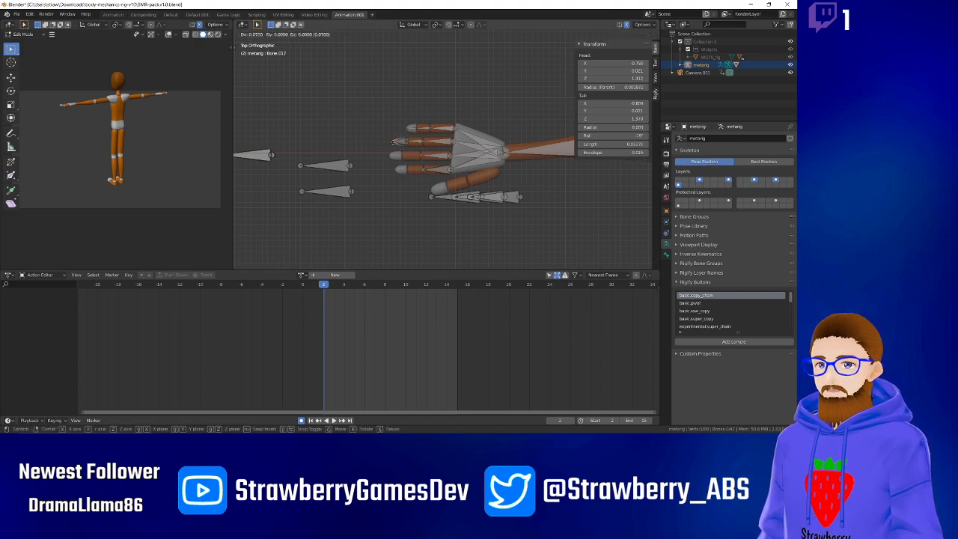
left_click(393, 142)
key("KP_1")
key("g")
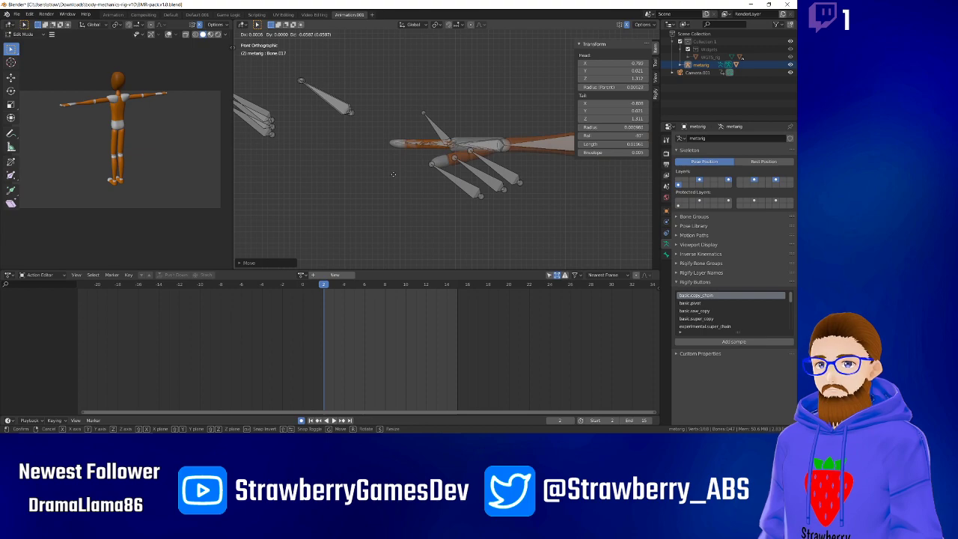
left_click(392, 174)
key("KP_7")
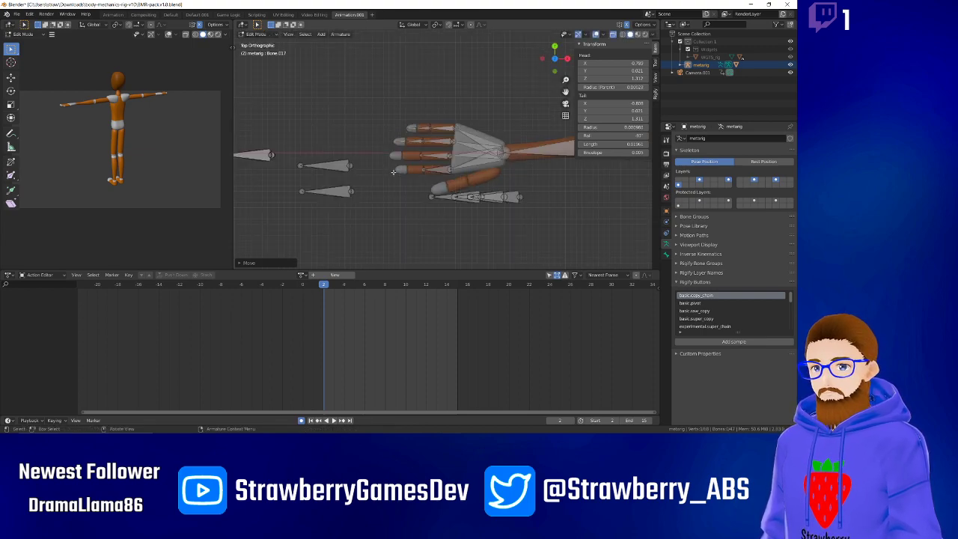
Bring a loose bone from the far group up to the middle finger and parent it, connected, to the finger's base bone, Bone.007.
left_click(259, 155)
key("g")
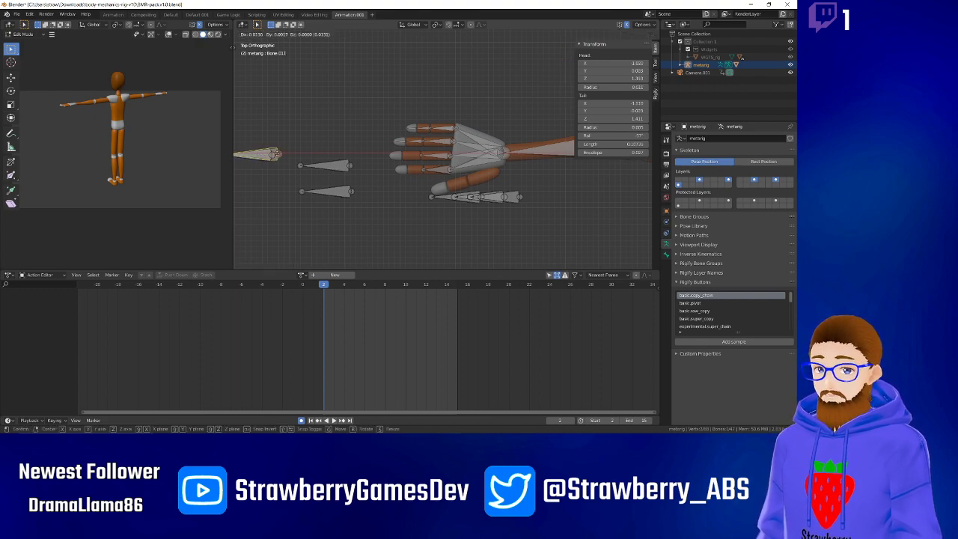
left_click(370, 146)
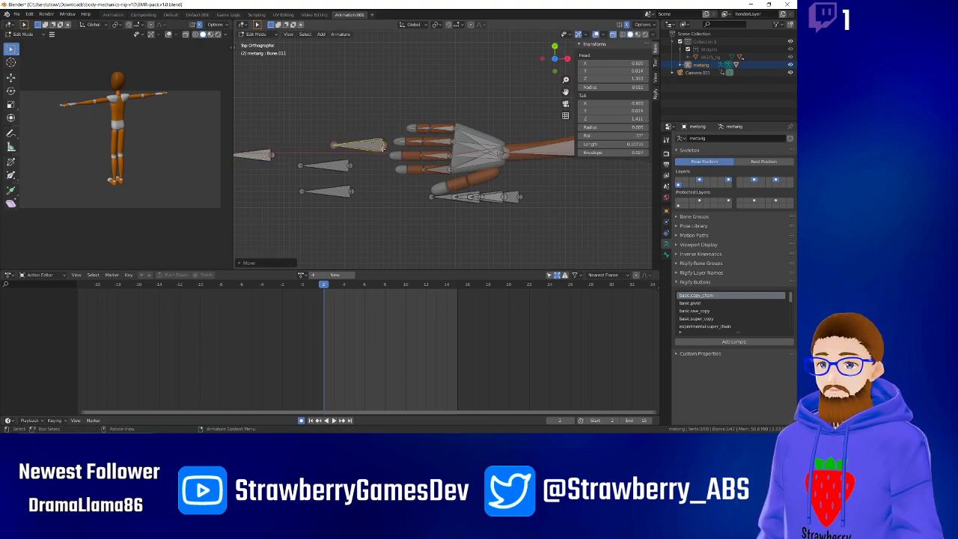
left_click(422, 156, "shift")
key("ctrl+p")
left_click(436, 157)
left_click(374, 160)
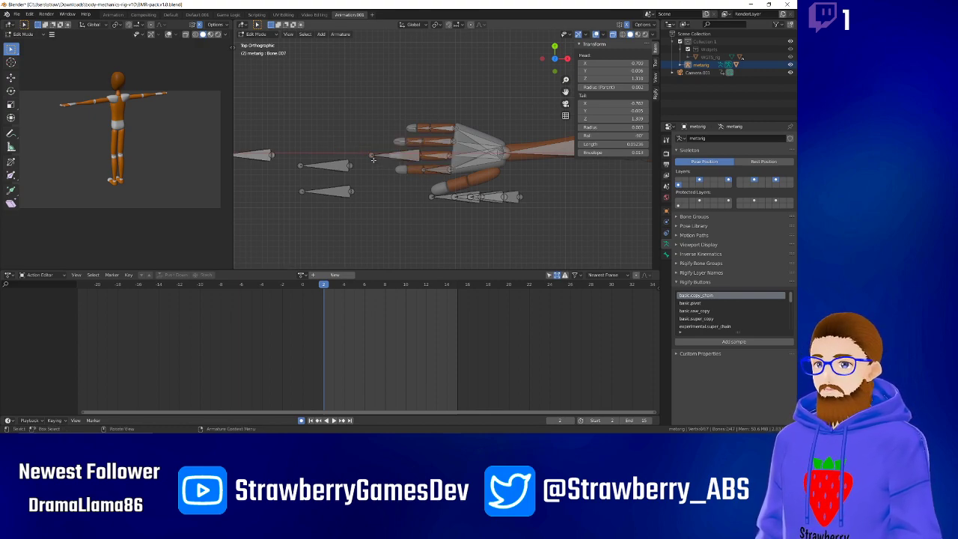
Move the tail of the middle finger's second bone onto the next finger joint, aligning it in top and front views.
key("g")
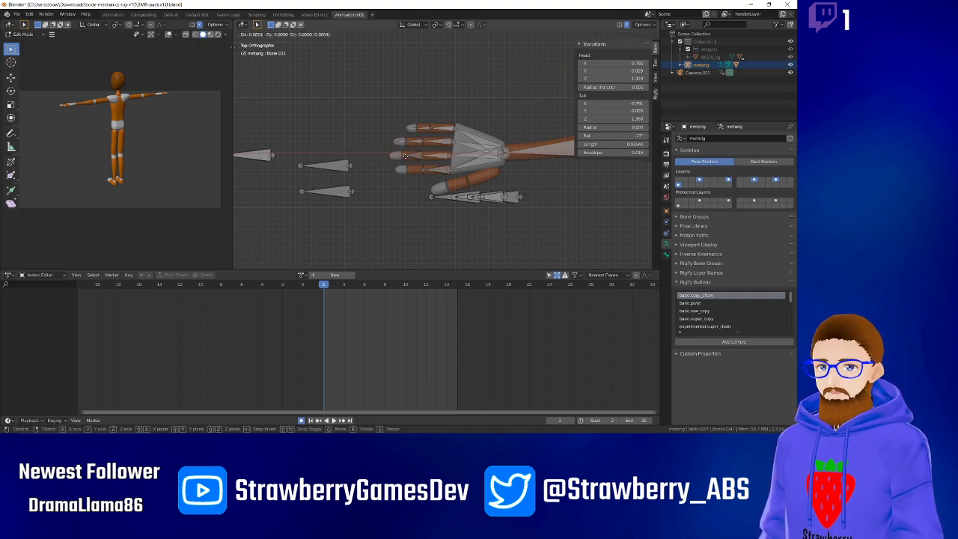
left_click(401, 155)
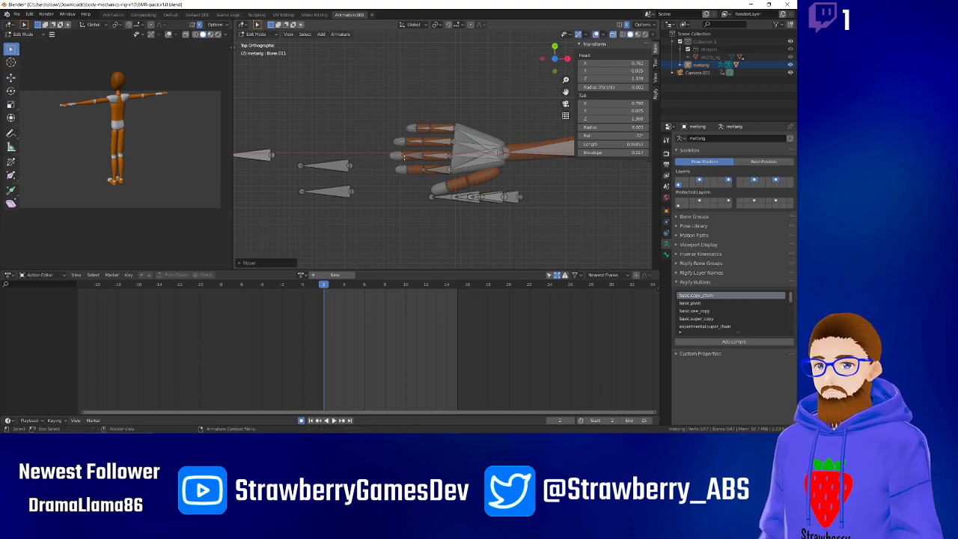
key("KP_1")
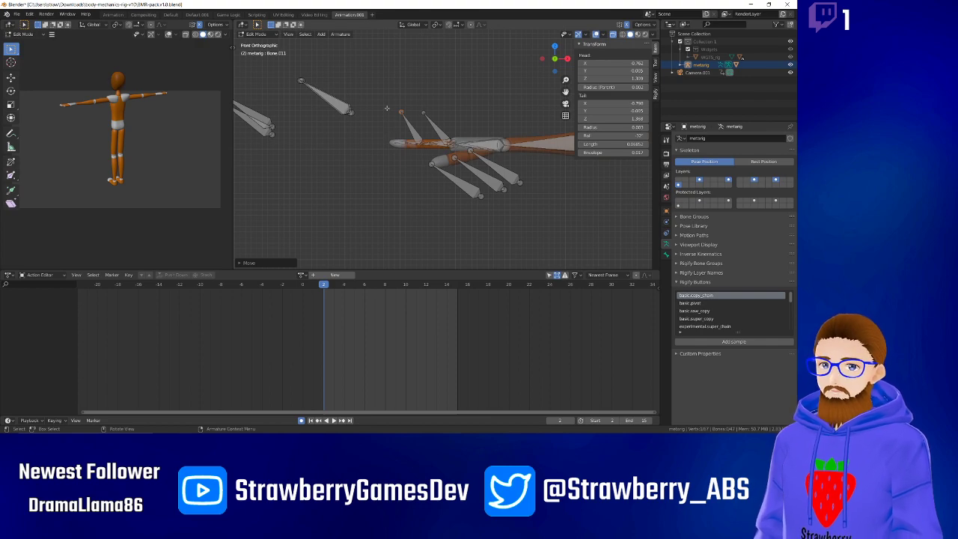
key("g")
left_click(391, 140)
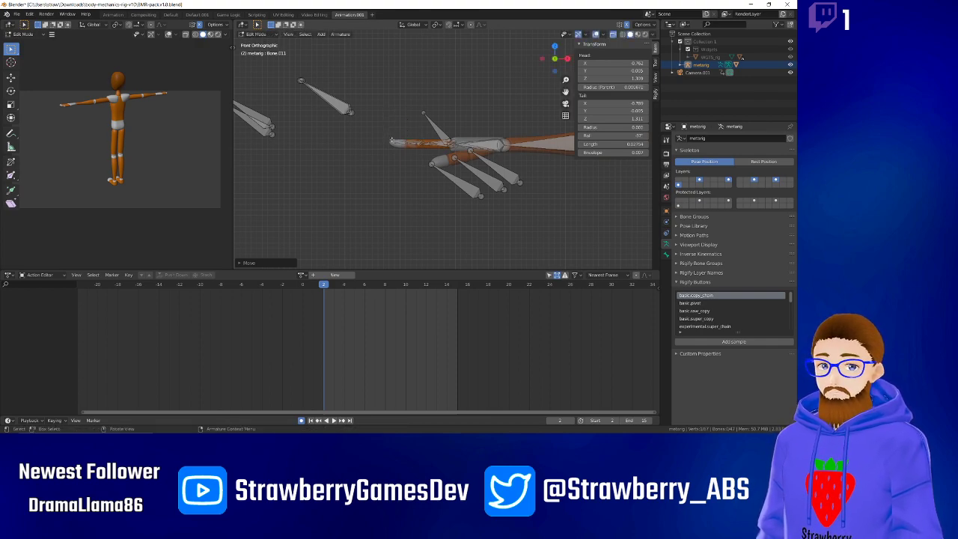
key("KP_7")
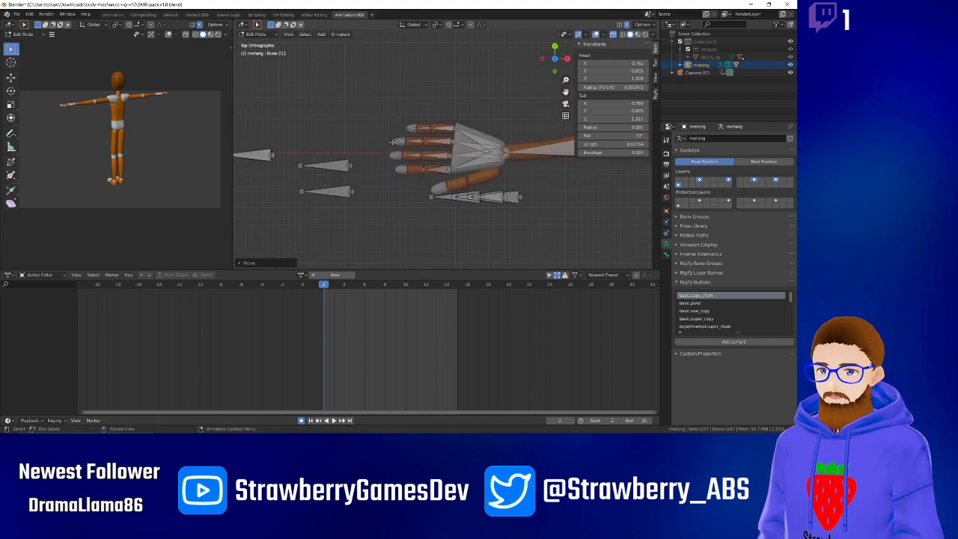
key("g")
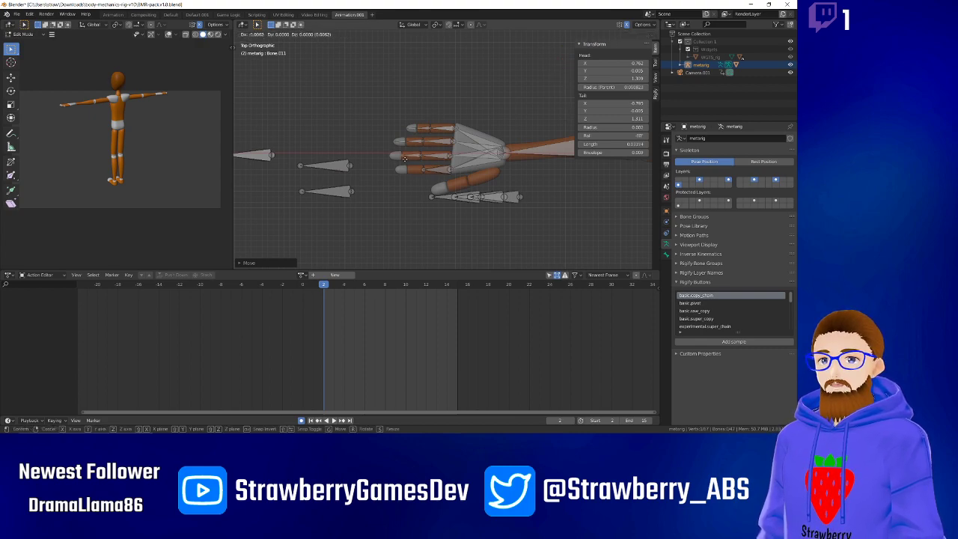
left_click(404, 159)
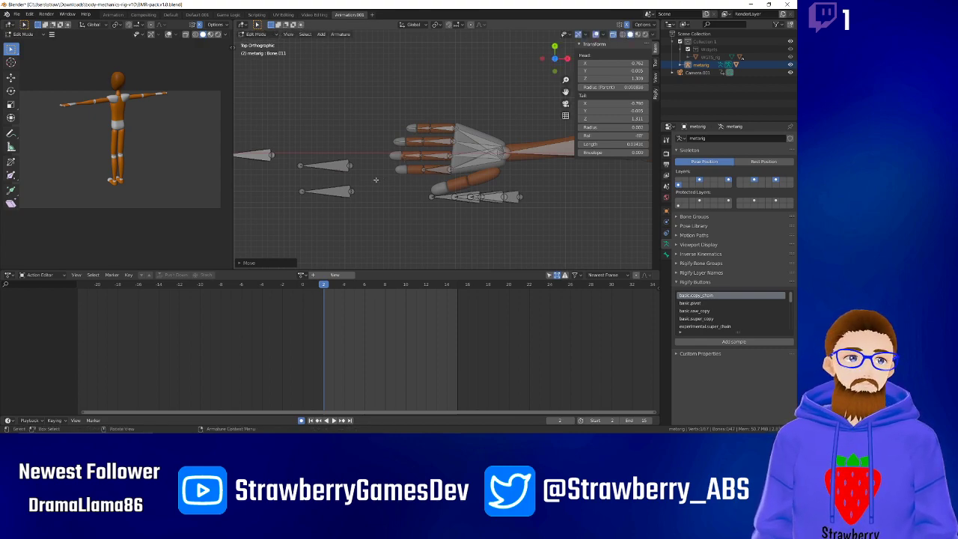
Move the next spare bone to the middle finger's tip and parent it, connected, to the finger's second bone.
left_click(335, 165)
key("g")
left_click(366, 155)
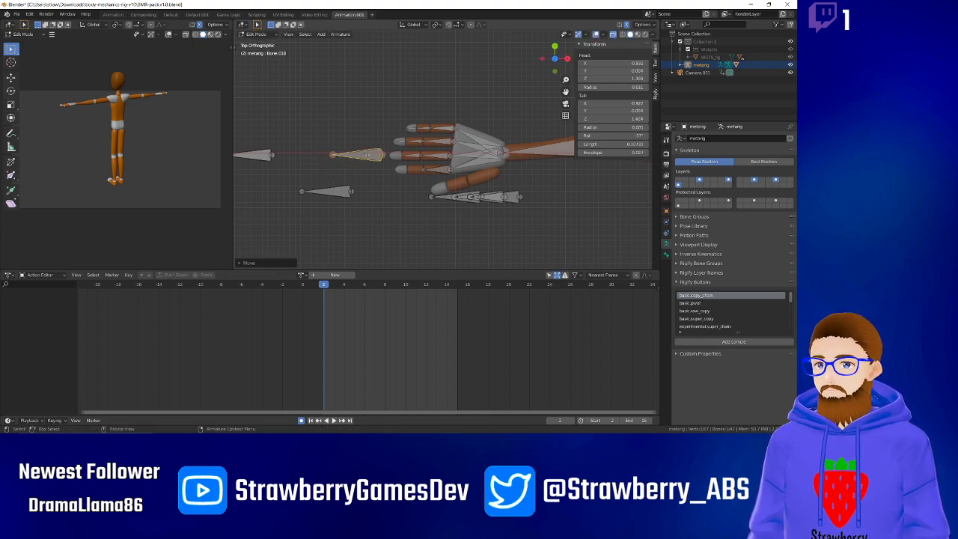
left_click(415, 154)
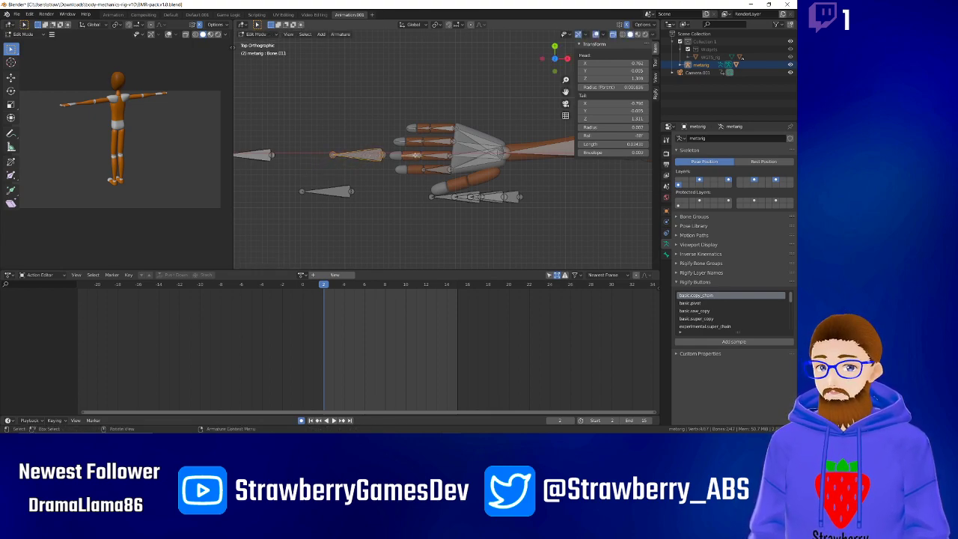
key("ctrl+p")
left_click(415, 156)
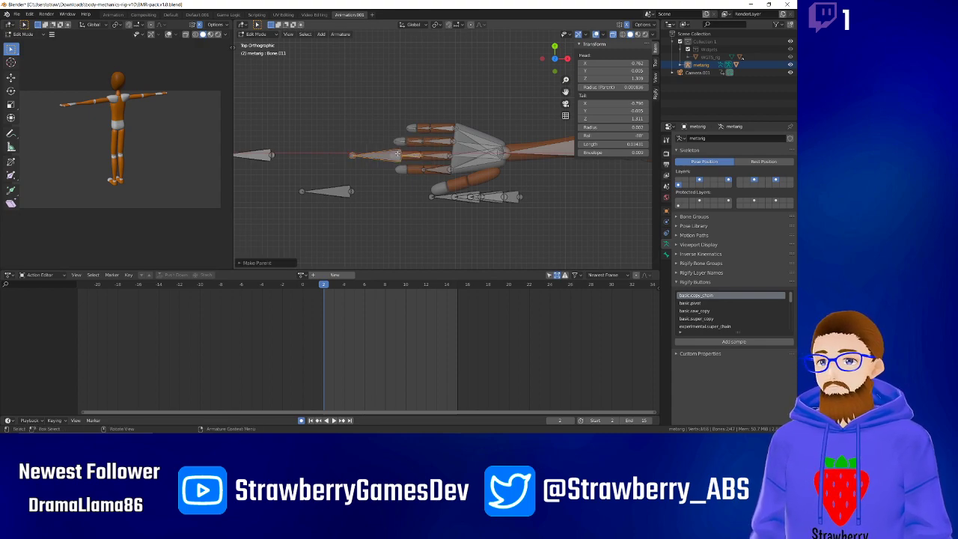
Move the tail of the middle finger's last bone onto the fingertip, aligning it in top and front views.
left_click(350, 155)
key("g")
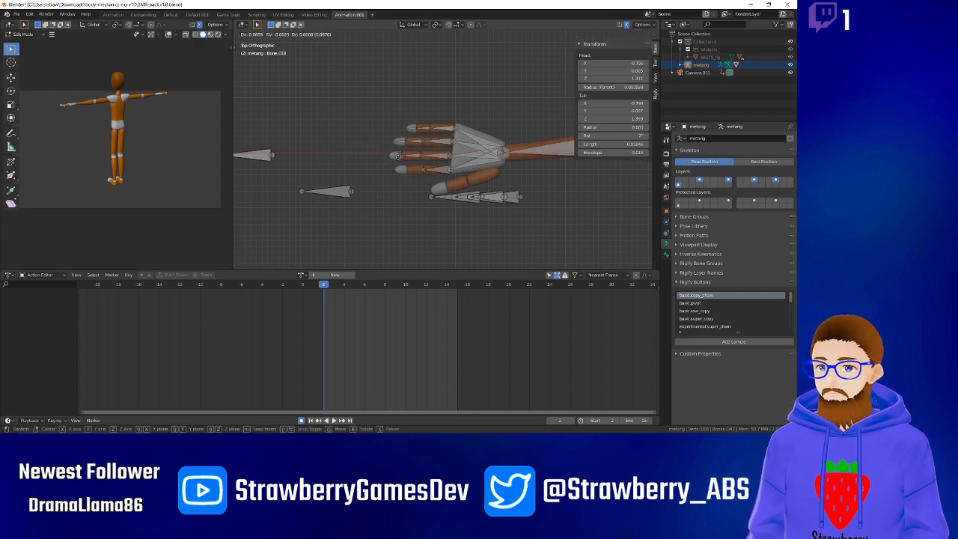
left_click(388, 155)
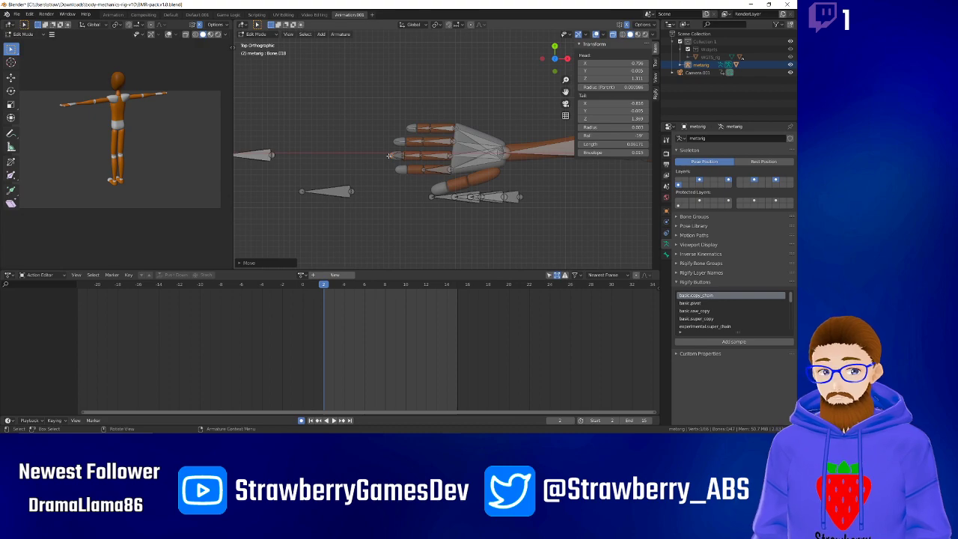
key("KP_1")
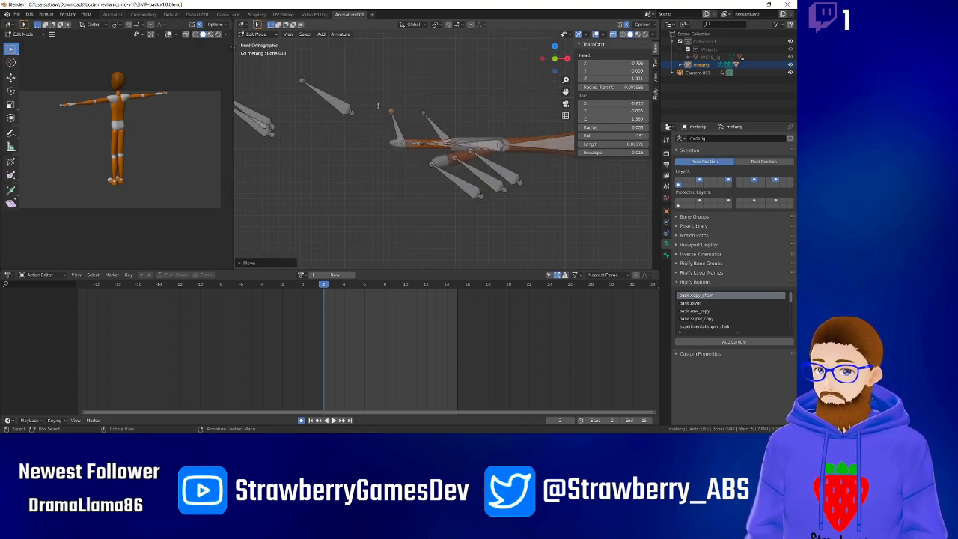
key("g")
left_click(377, 137)
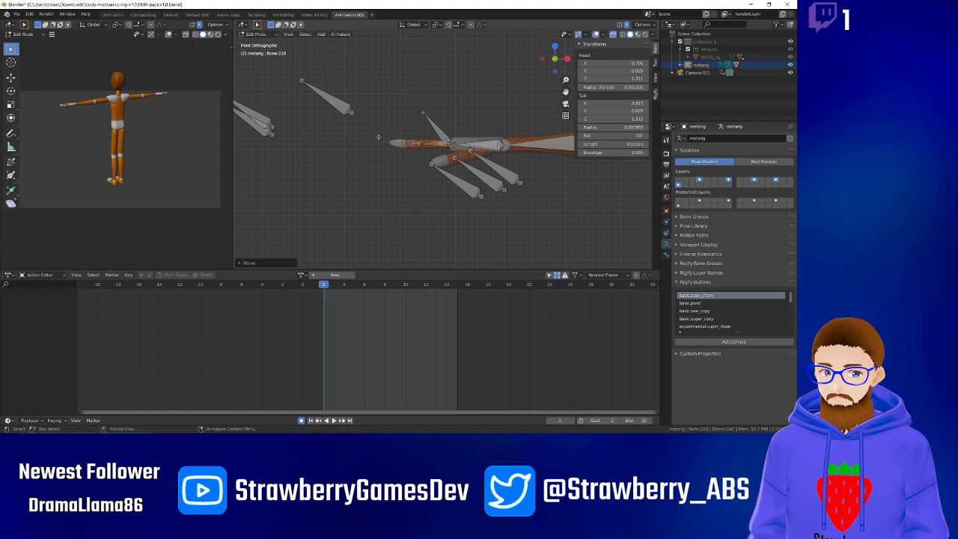
key("KP_7")
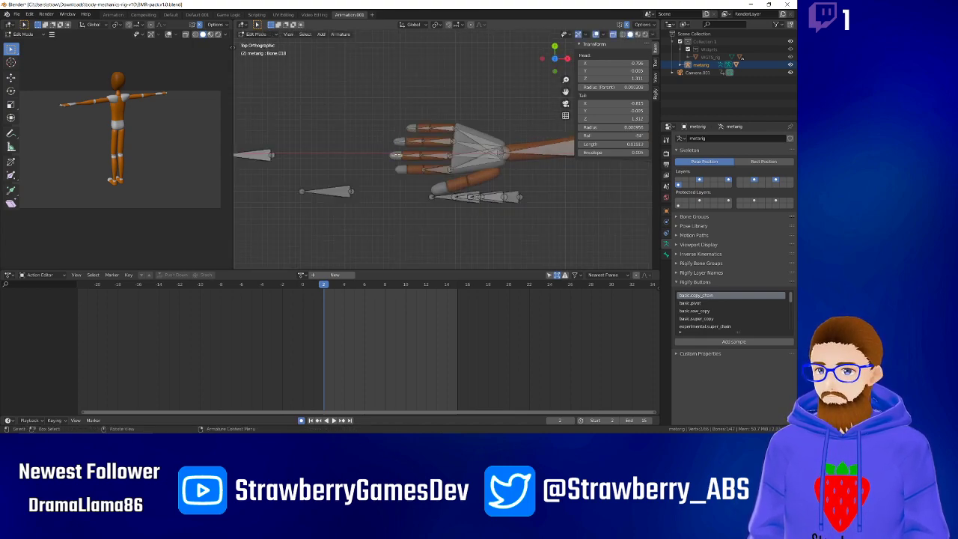
Bring a loose bone from the far group up to the index finger and parent it, connected, to the finger's base bone.
left_click(256, 156)
key("g")
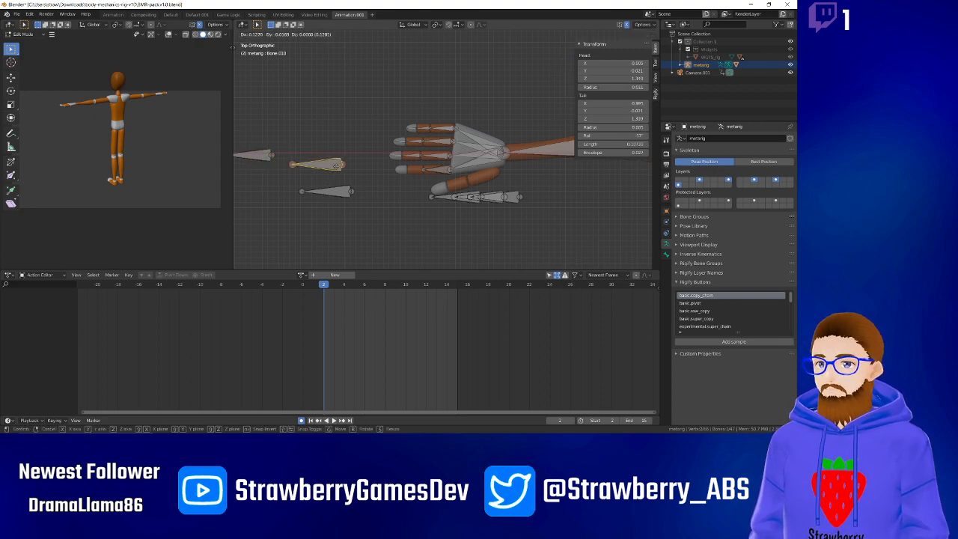
left_click(370, 167)
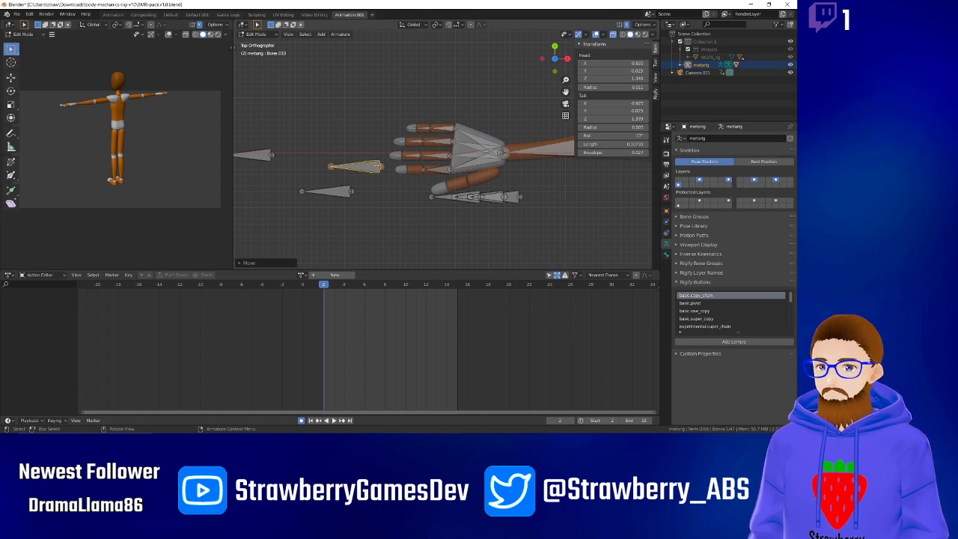
left_click(367, 176)
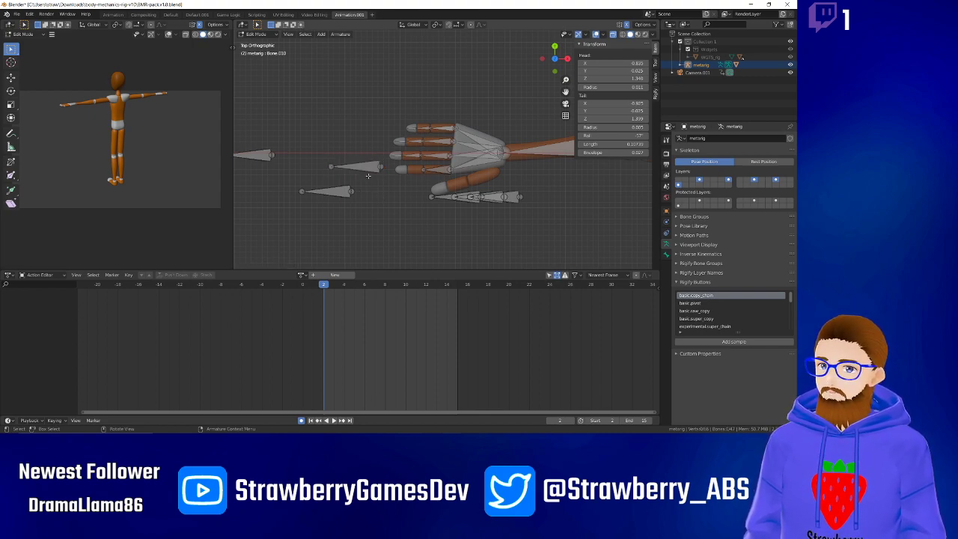
left_click(369, 168)
left_click(438, 170, "shift")
key("ctrl+p")
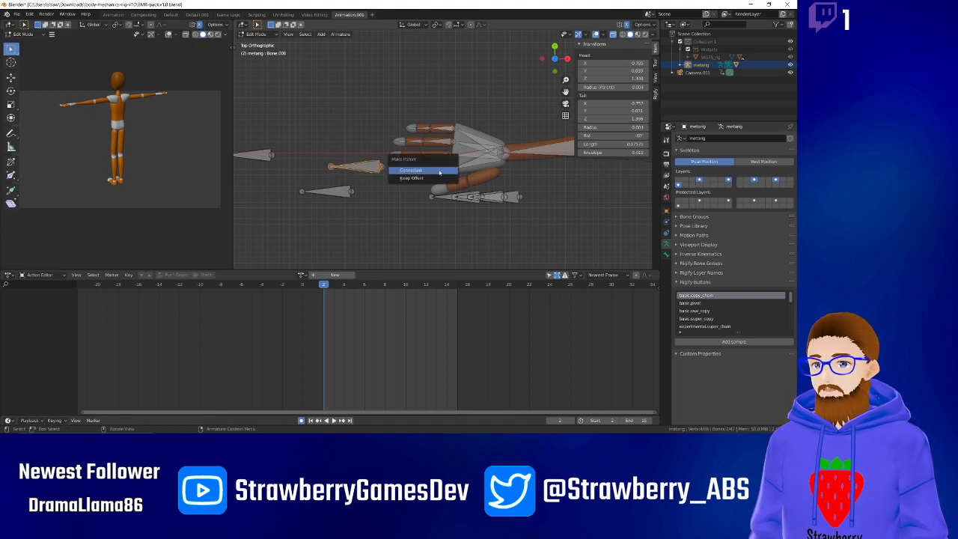
left_click(439, 170)
Move the tail of the index finger's second bone onto the next finger joint in top view.
left_click(373, 170)
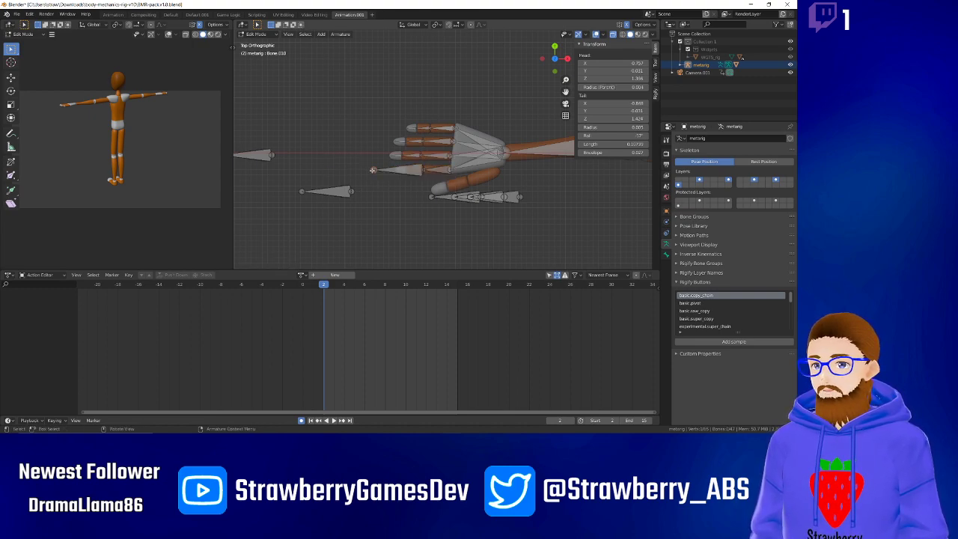
key("g")
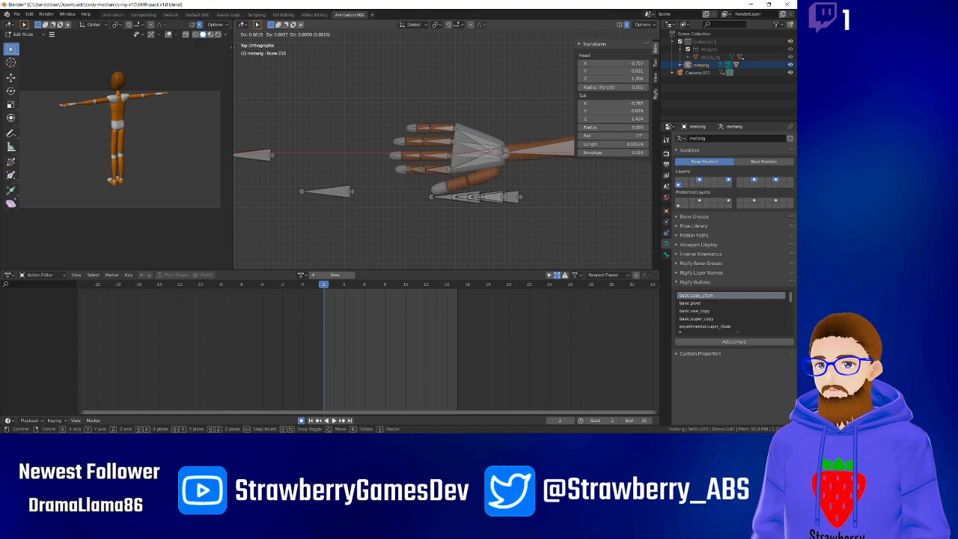
left_click(404, 169)
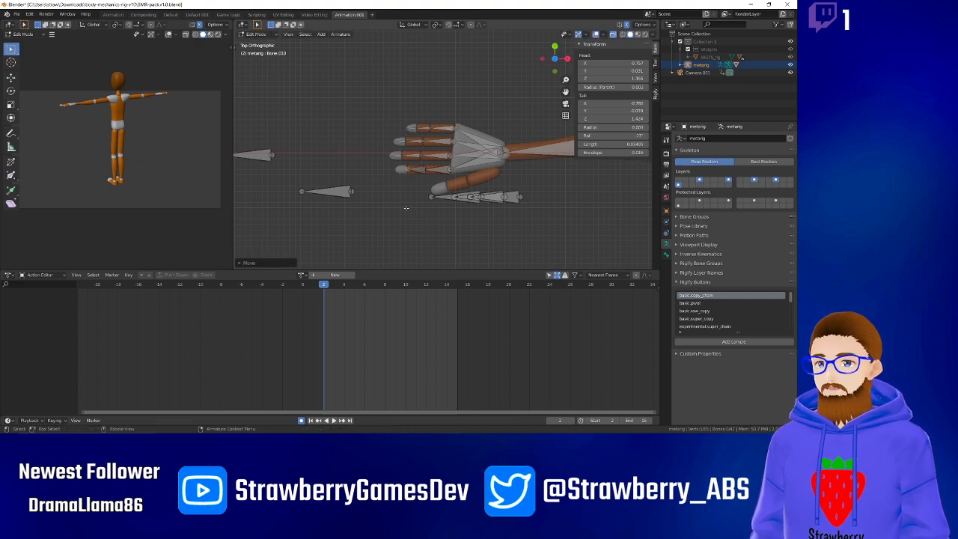
In front view, lower the tails of the index finger's base and second bones onto their finger joints.
key("KP_1")
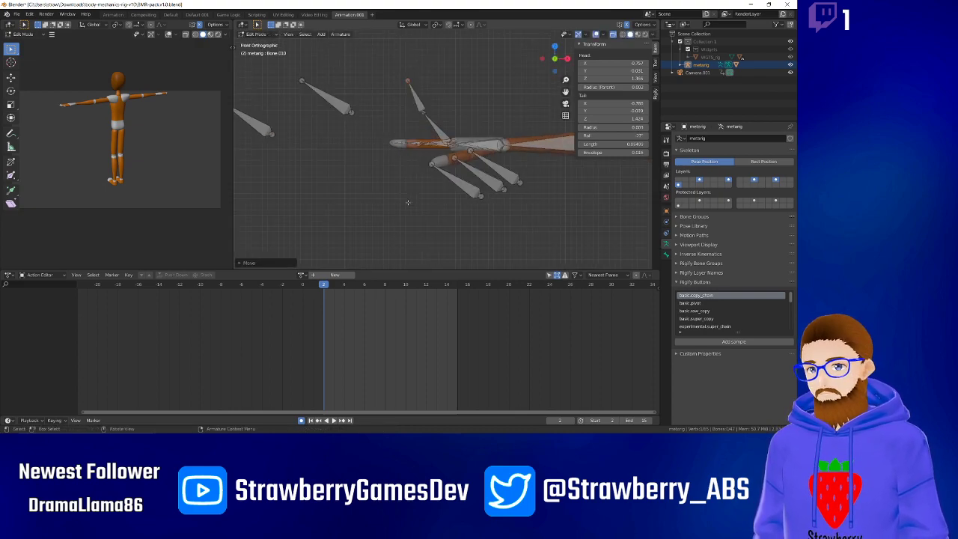
left_click(423, 112)
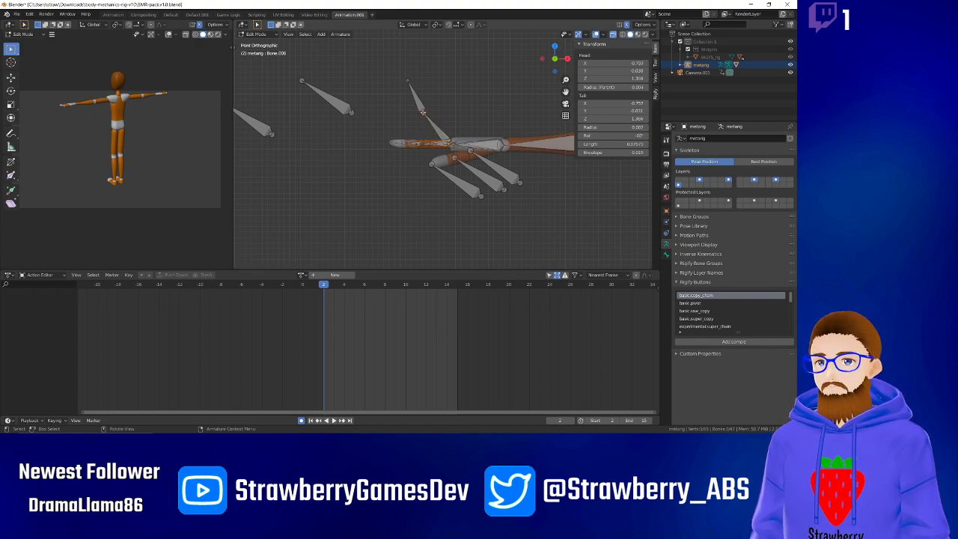
key("g")
left_click(423, 141)
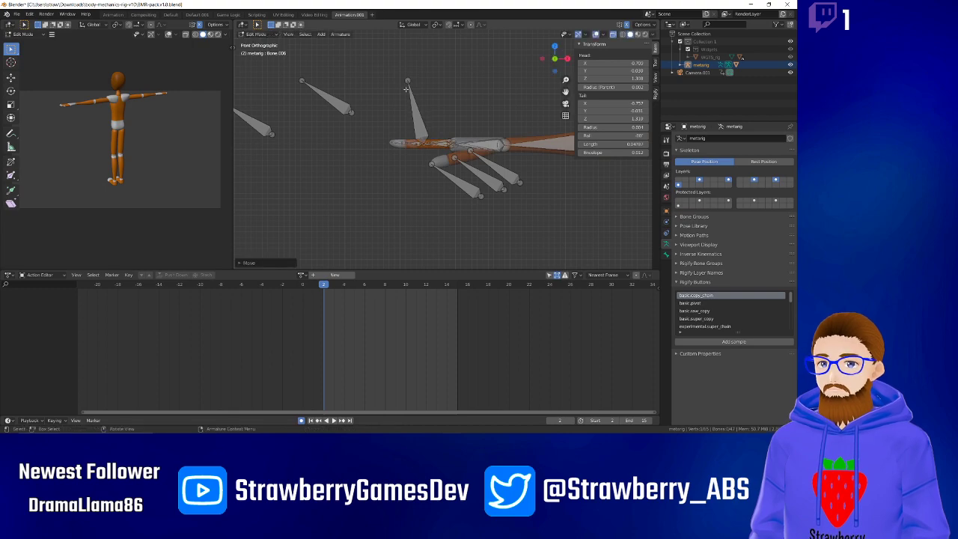
left_click(407, 81)
key("g")
left_click(404, 143)
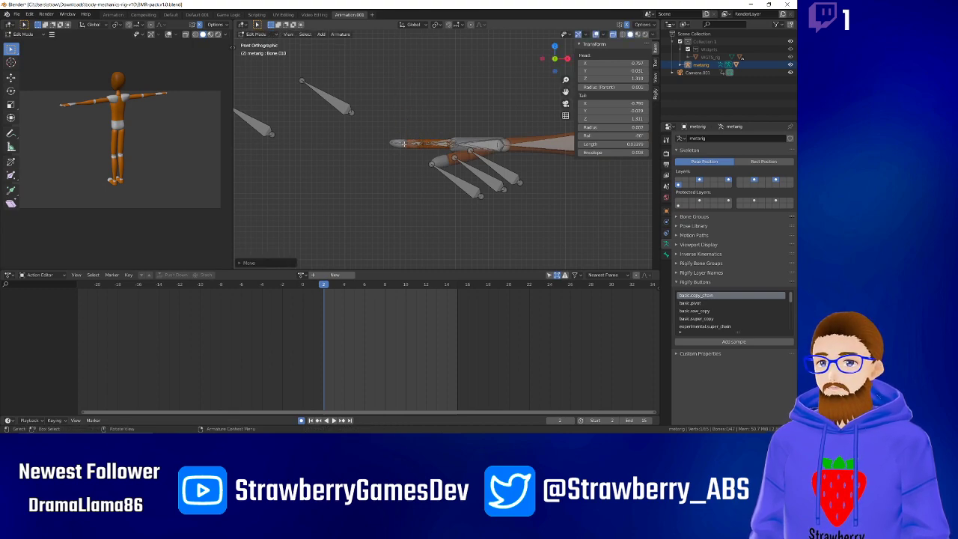
In top view, fine-tune the tails of the index finger's base and second bones to sit on the finger joints.
key("KP_7")
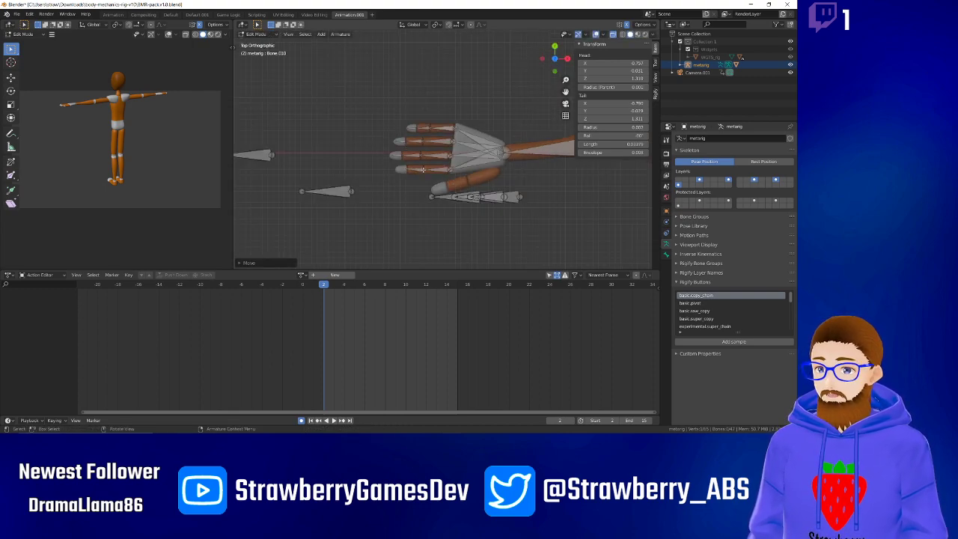
left_click(423, 169)
key("g")
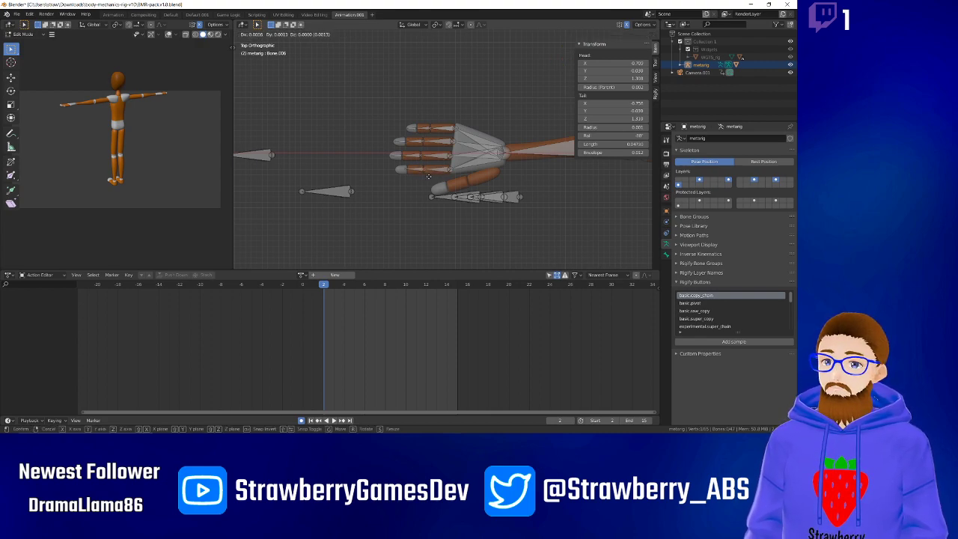
left_click(428, 170)
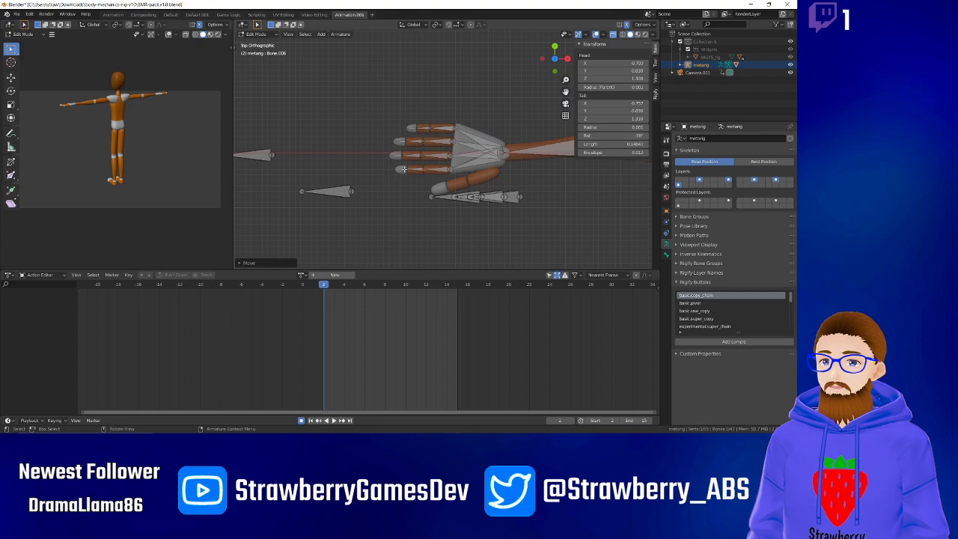
left_click(403, 169)
key("g")
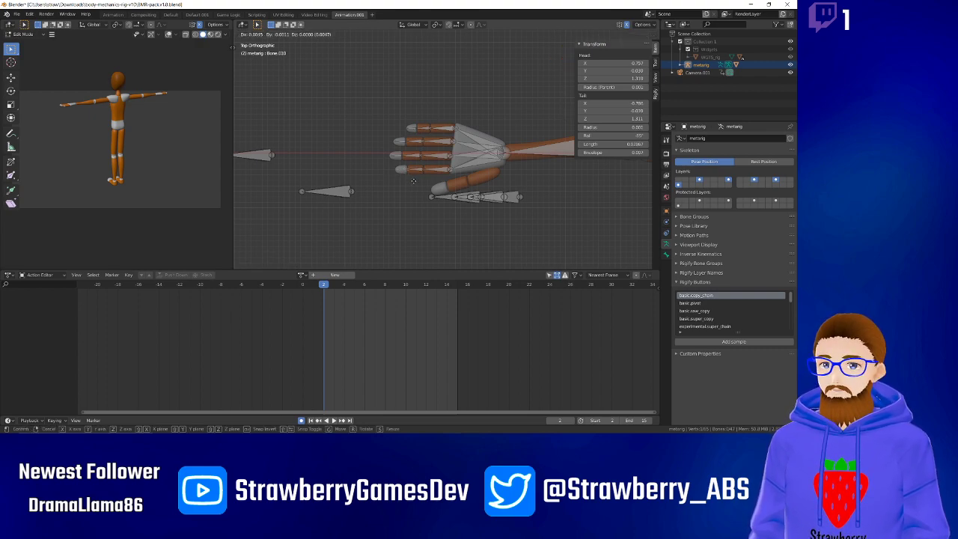
left_click(412, 180)
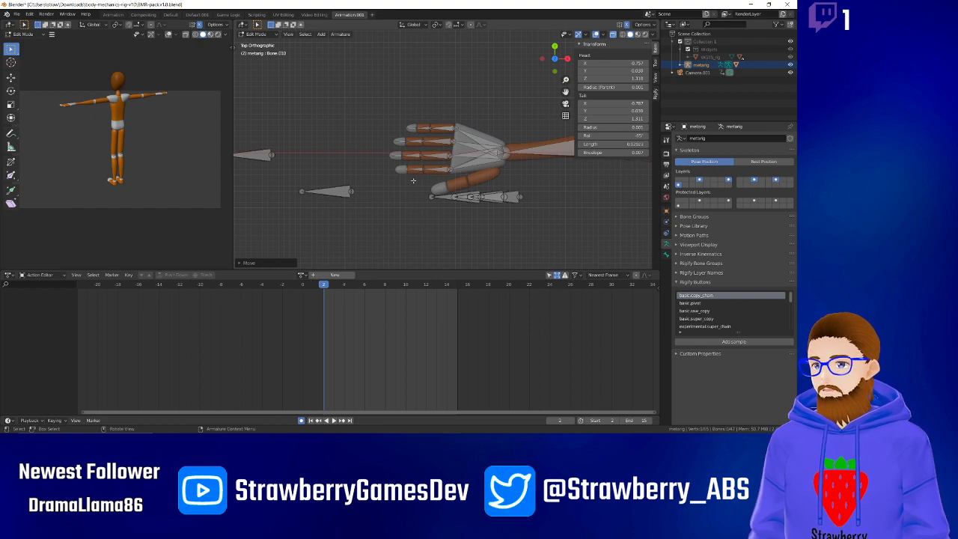
Move the next spare bone to the index finger's tip and parent it, connected, to the finger's second bone.
left_click(336, 190)
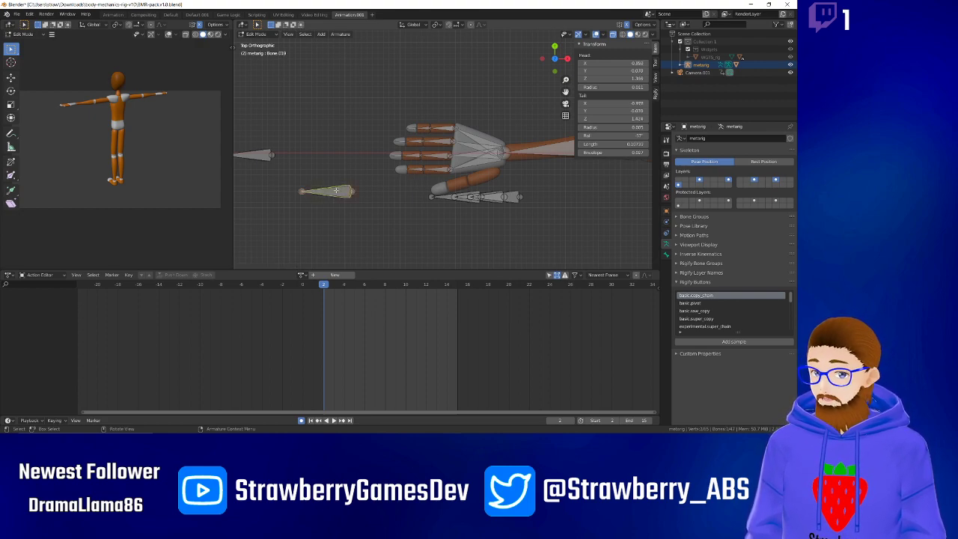
key("g")
left_click(371, 170)
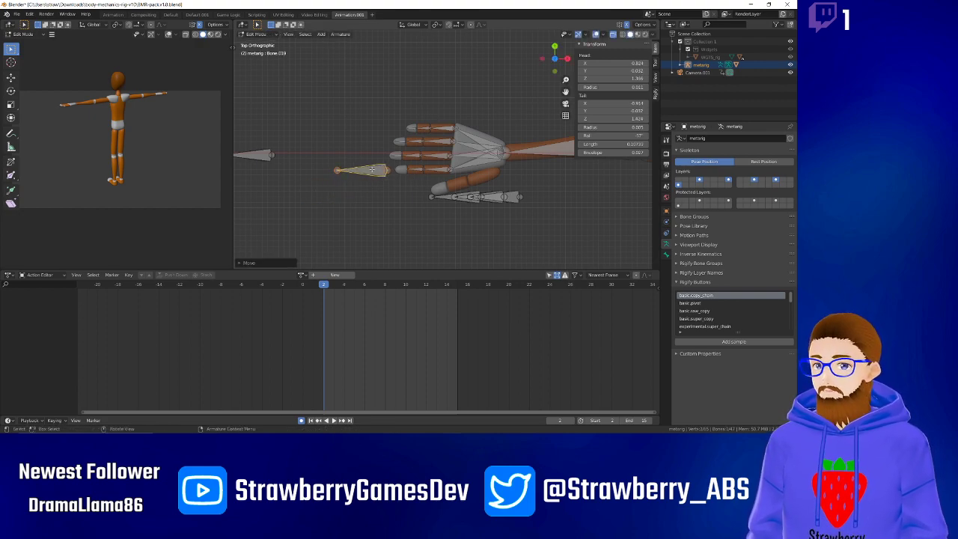
left_click(387, 170)
left_click(376, 170)
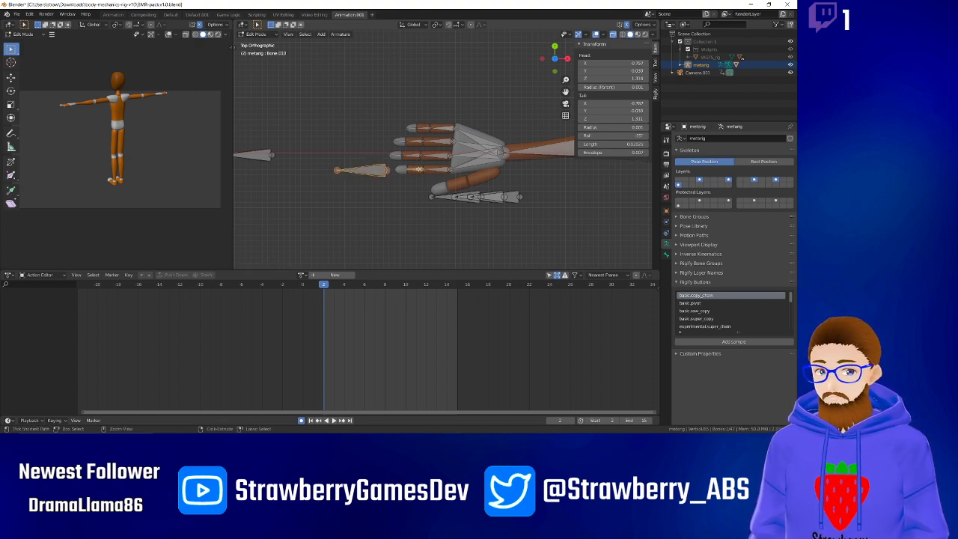
key("ctrl+p")
left_click(418, 170)
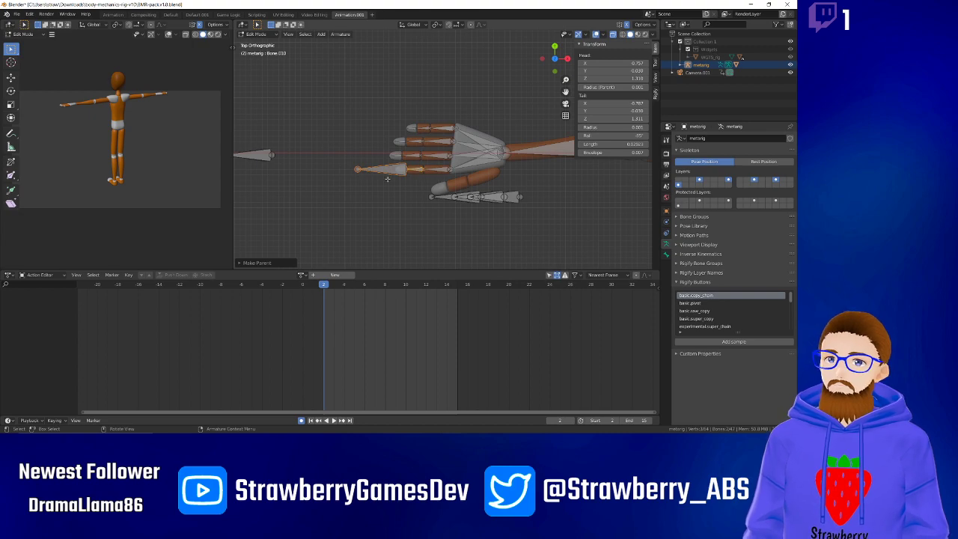
Place the tail of the index finger's third bone at the fingertip in top view and lower it onto the finger in front view.
key("g")
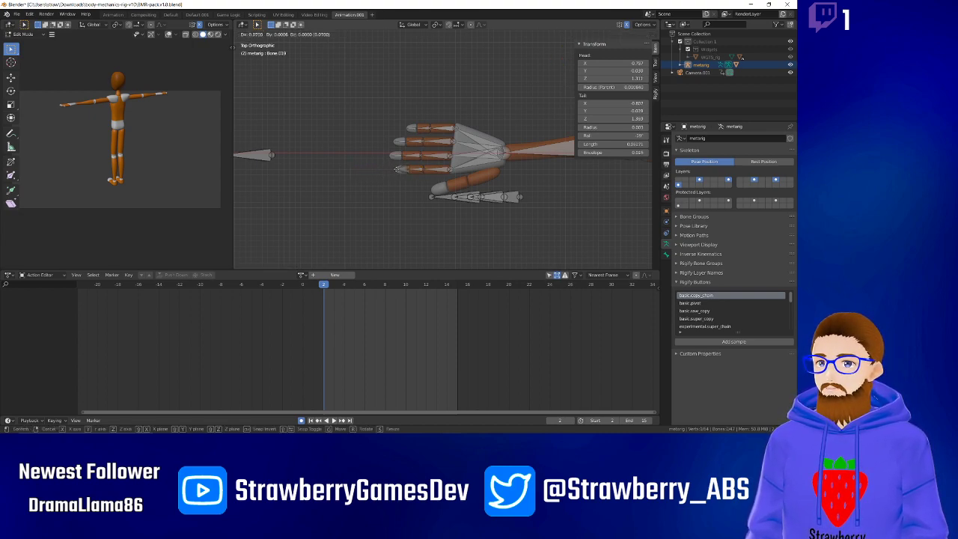
left_click(396, 169)
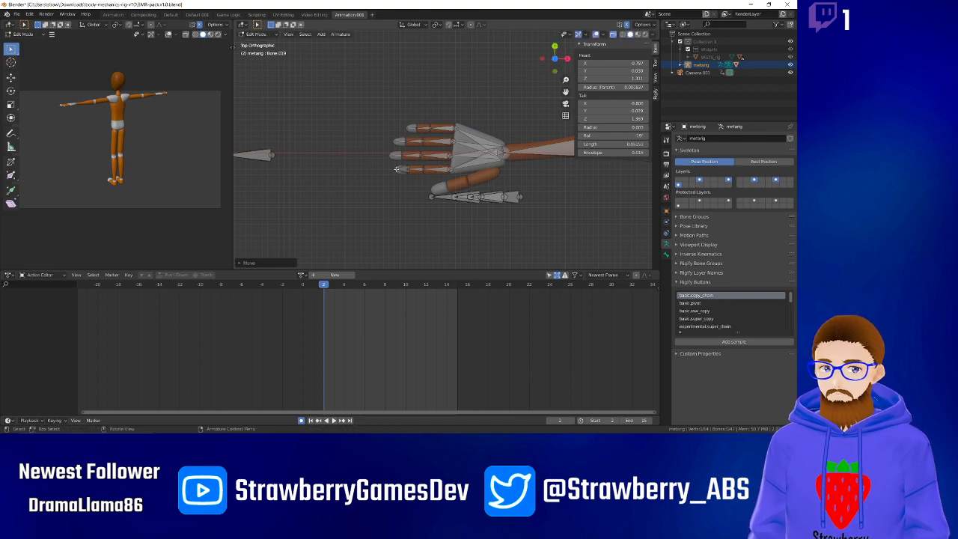
key("KP_1")
key("g")
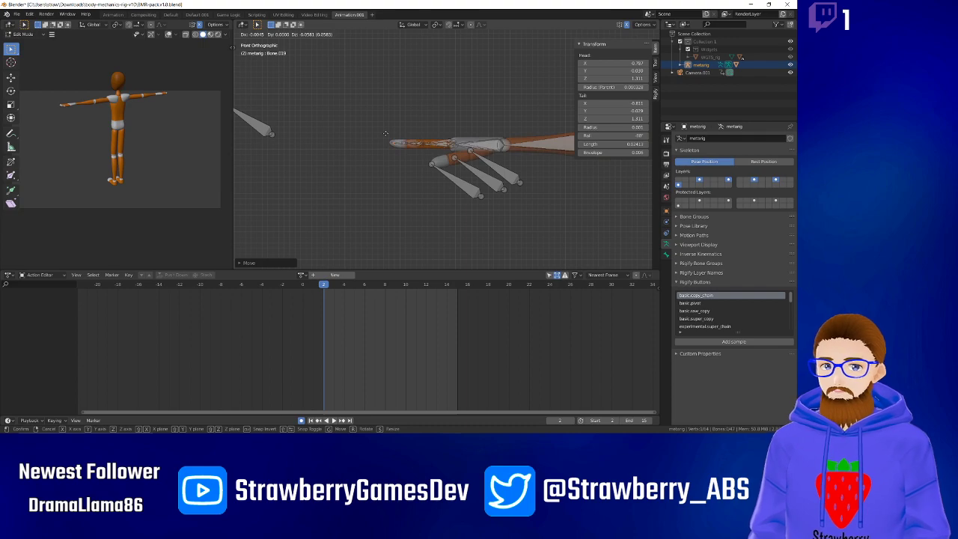
left_click(386, 133)
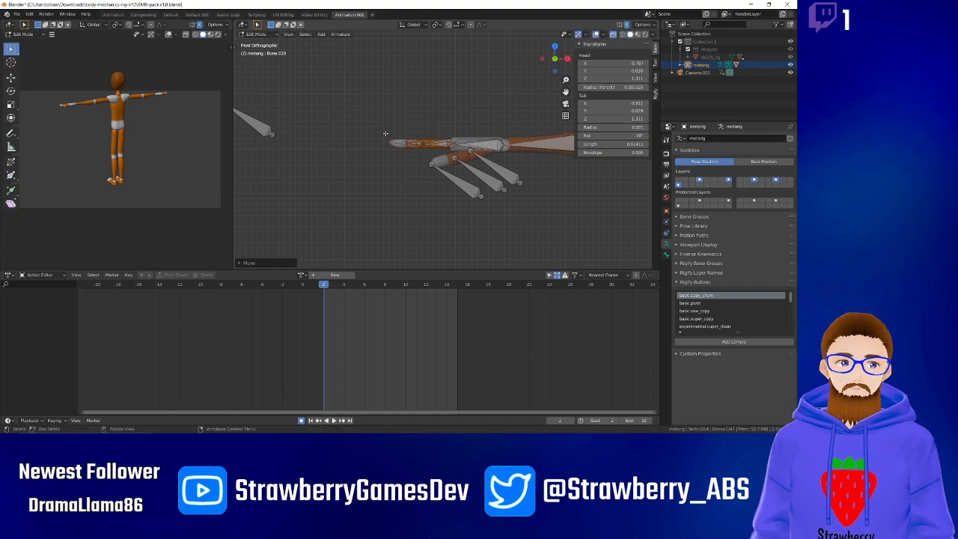
key("KP_7")
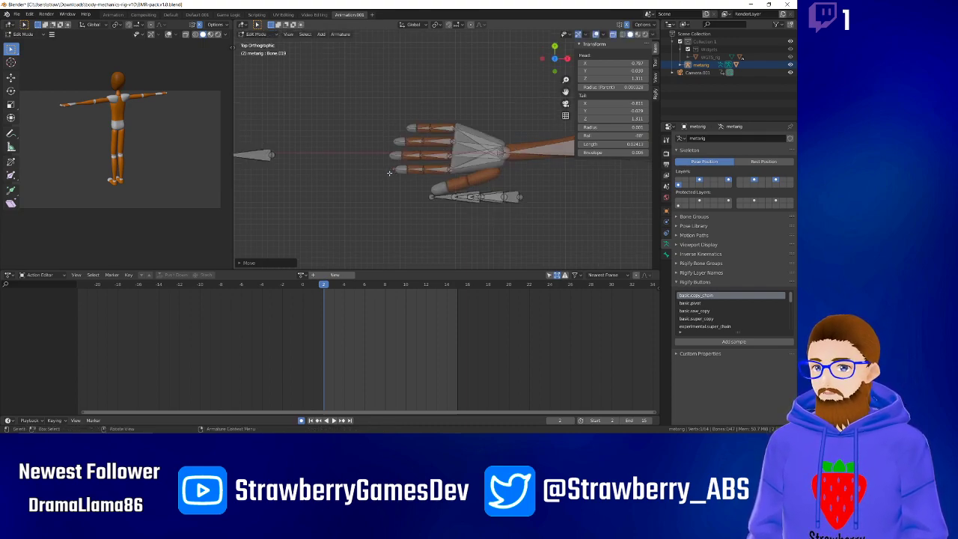
key("g")
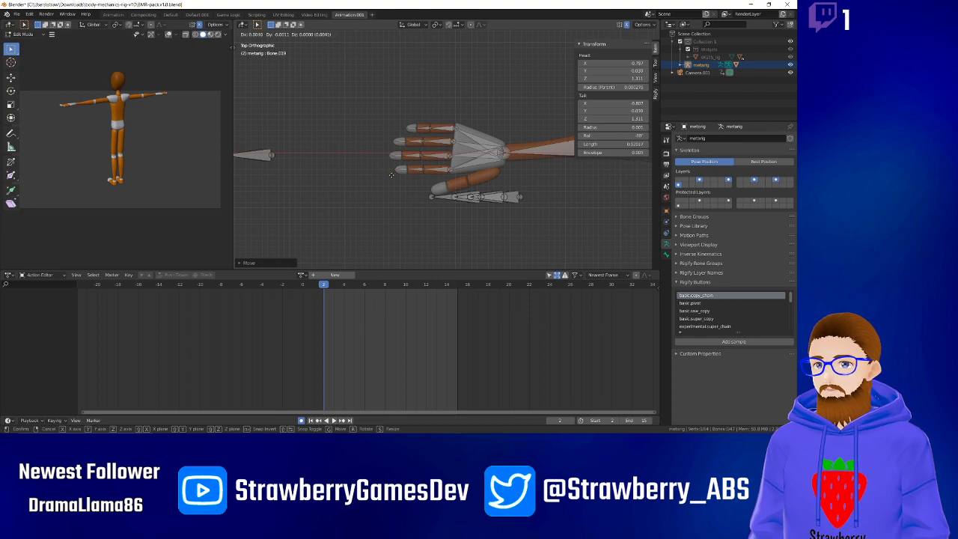
left_click(391, 175)
key("ctrl+z")
Parent the spare bone nearest the wrist to the forearm, connected, and move its tail to the base of the thumb.
left_click(504, 196)
left_click(509, 197)
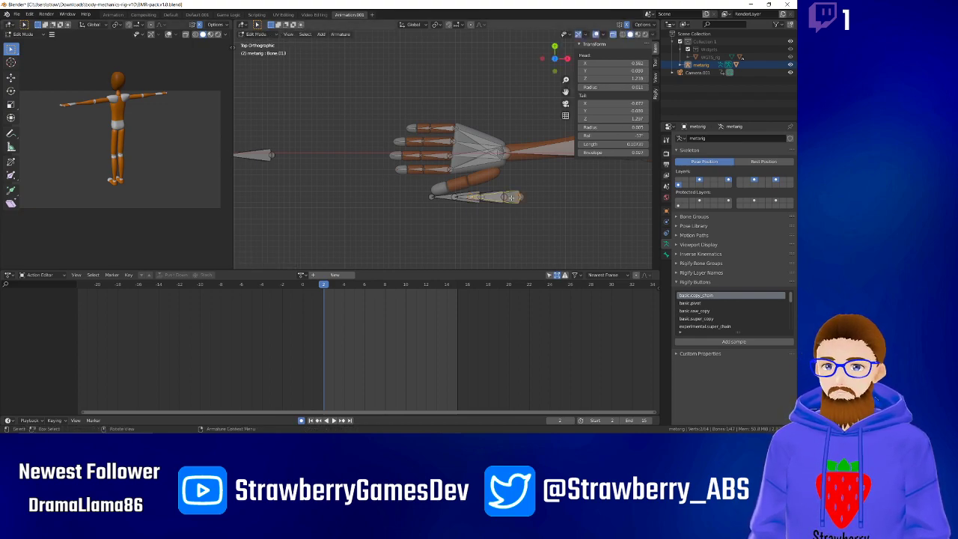
left_click(530, 152, "shift")
key("ctrl+p")
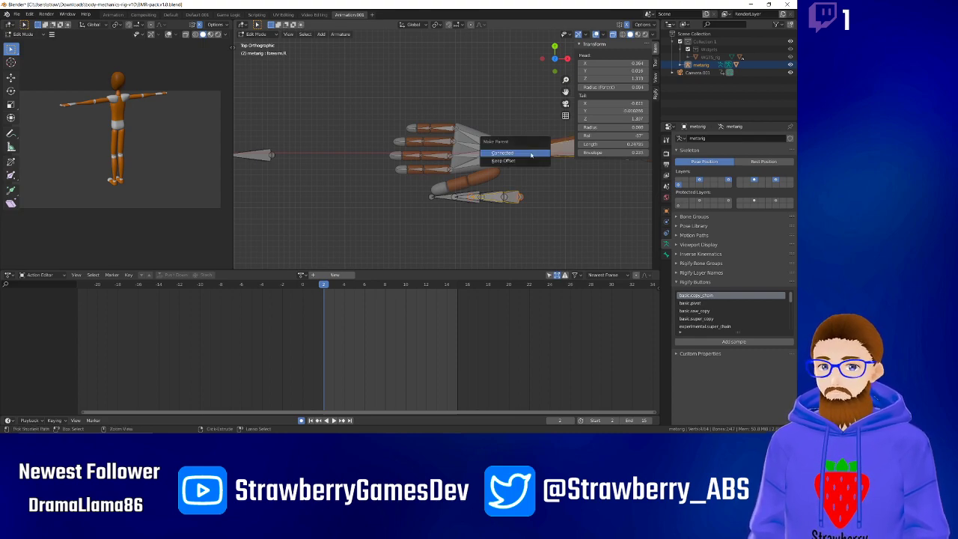
left_click(530, 154)
left_click(451, 152)
key("g")
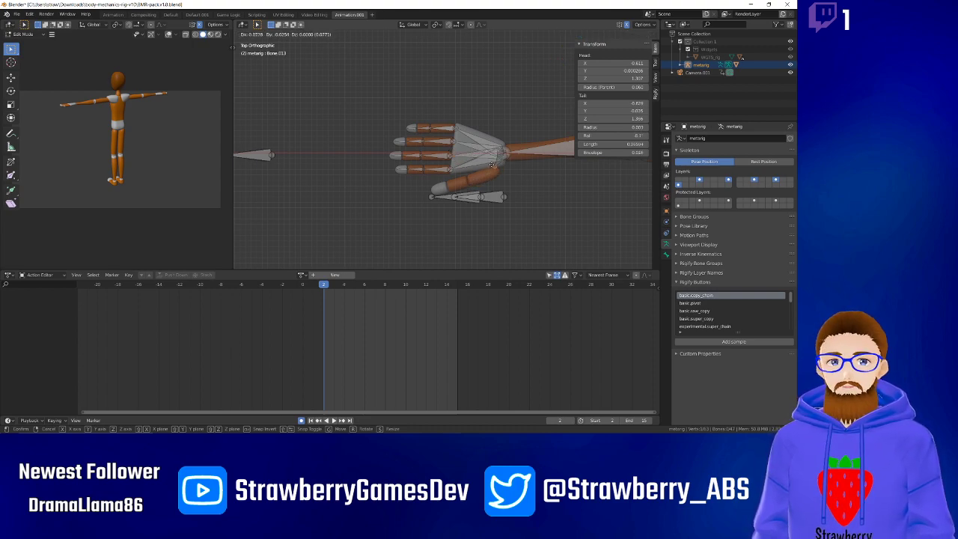
left_click(491, 165)
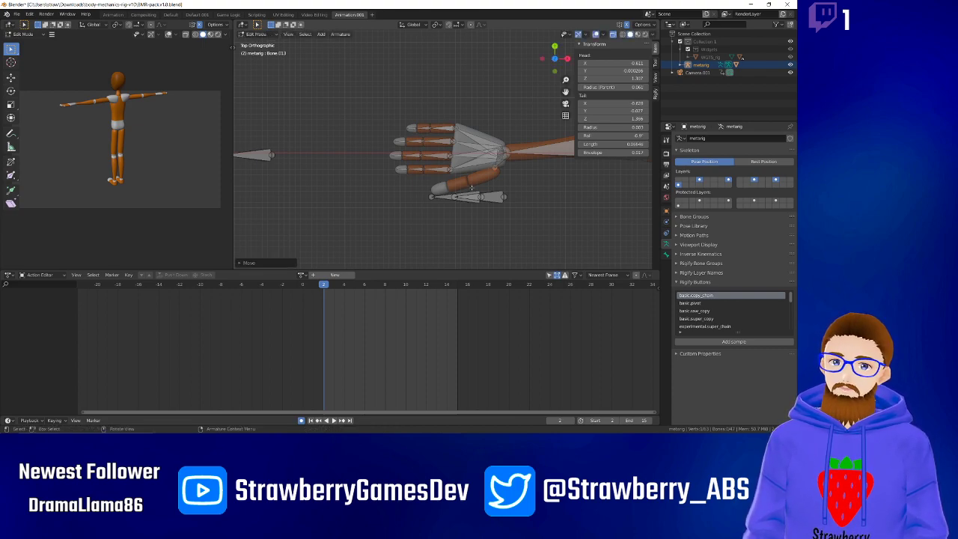
Bring the distant spare bone near the hand, parent it, connected, to the thumb's palm bone, and move its tail to the thumb's first joint.
key("g")
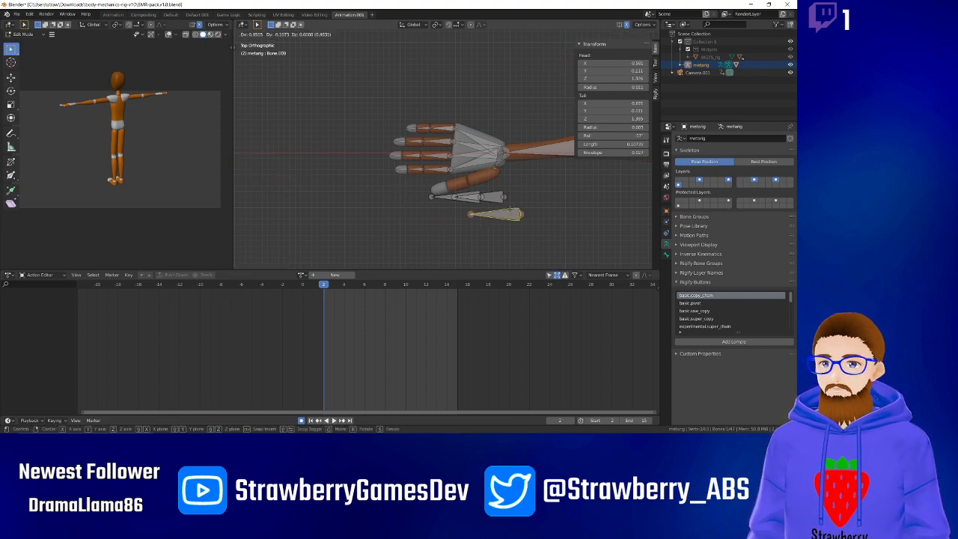
left_click(501, 213)
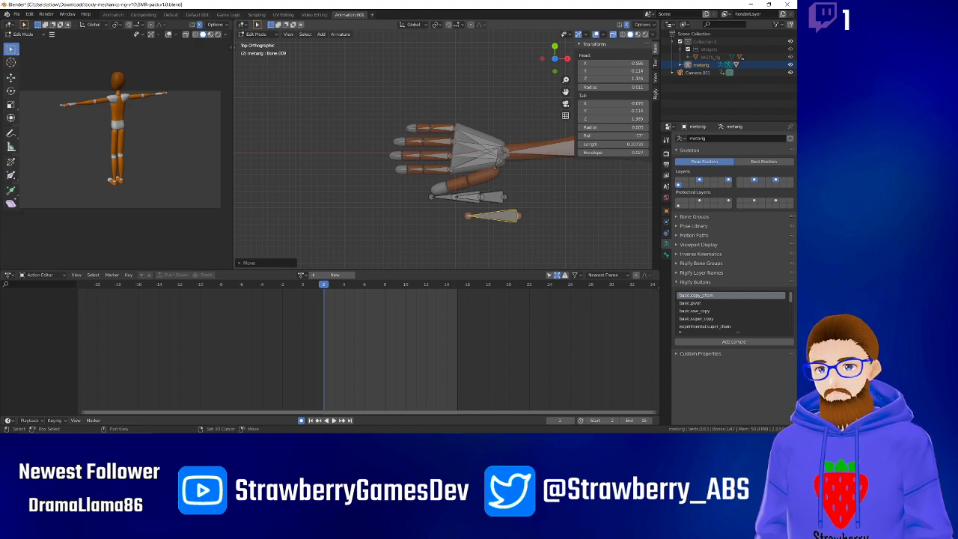
left_click(499, 161)
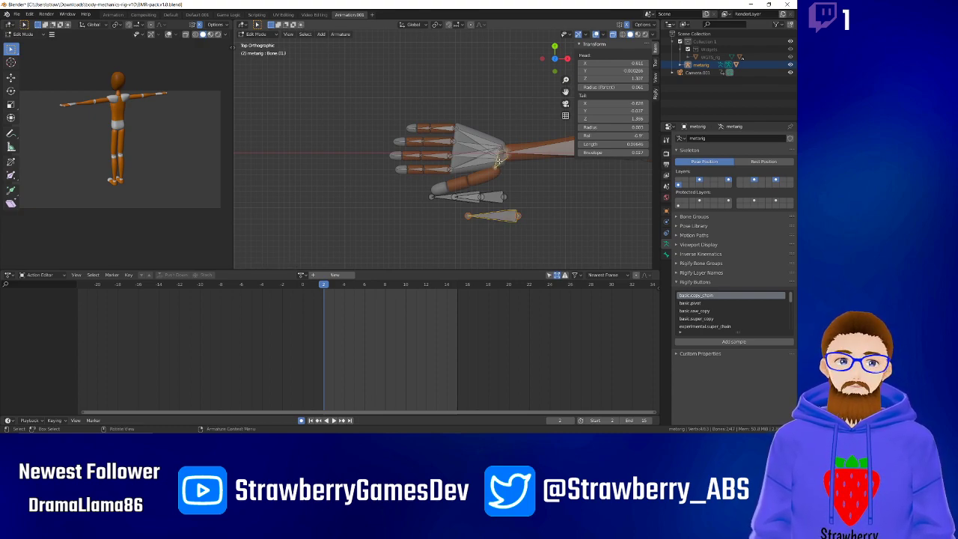
key("ctrl+p")
left_click(500, 163)
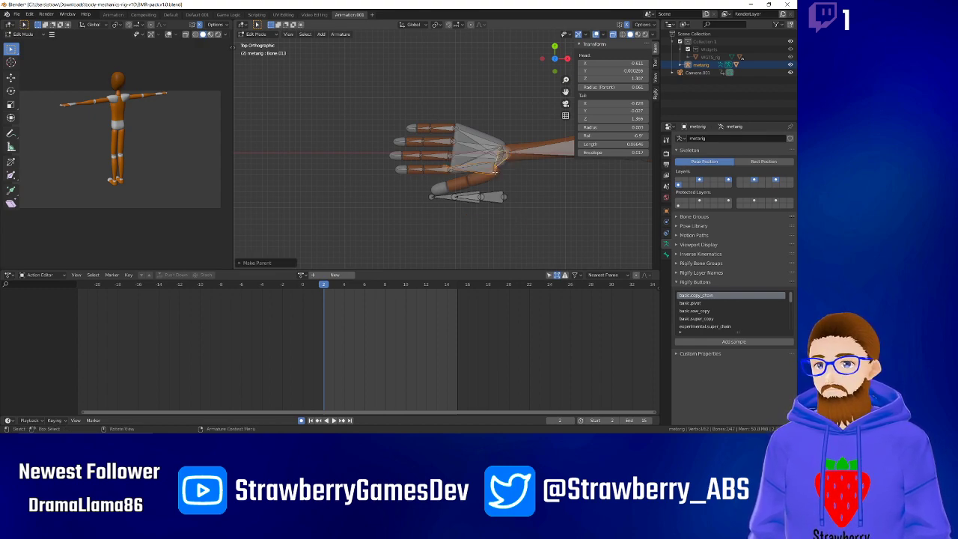
left_click(444, 166)
key("g")
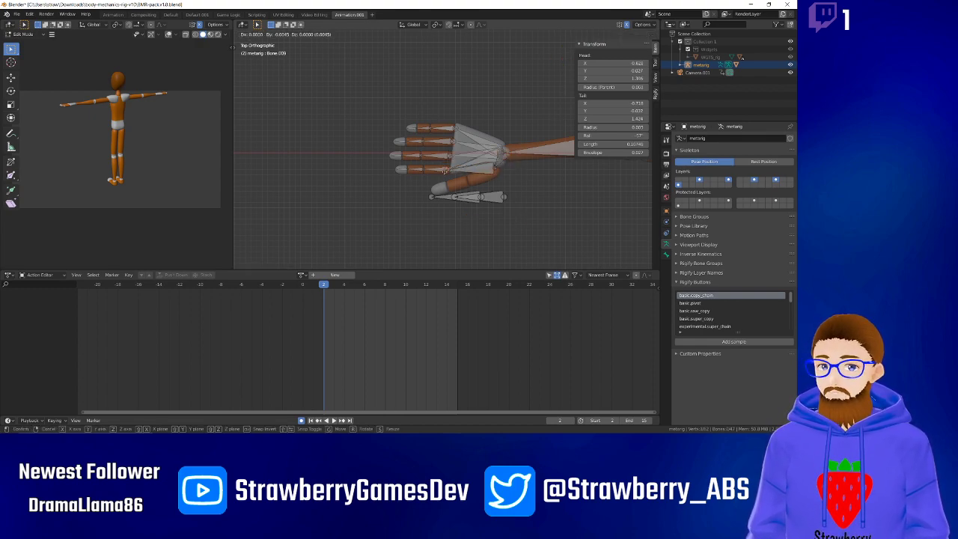
left_click(465, 180)
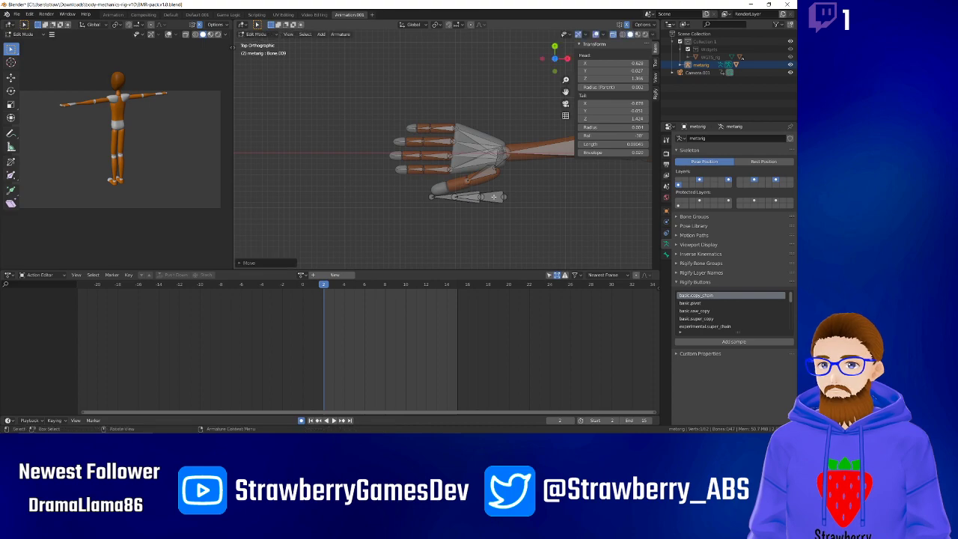
Parent the next spare bone, connected, to the thumb's first bone and move its tail to the next thumb joint.
left_click(493, 196)
left_click(487, 178, "shift")
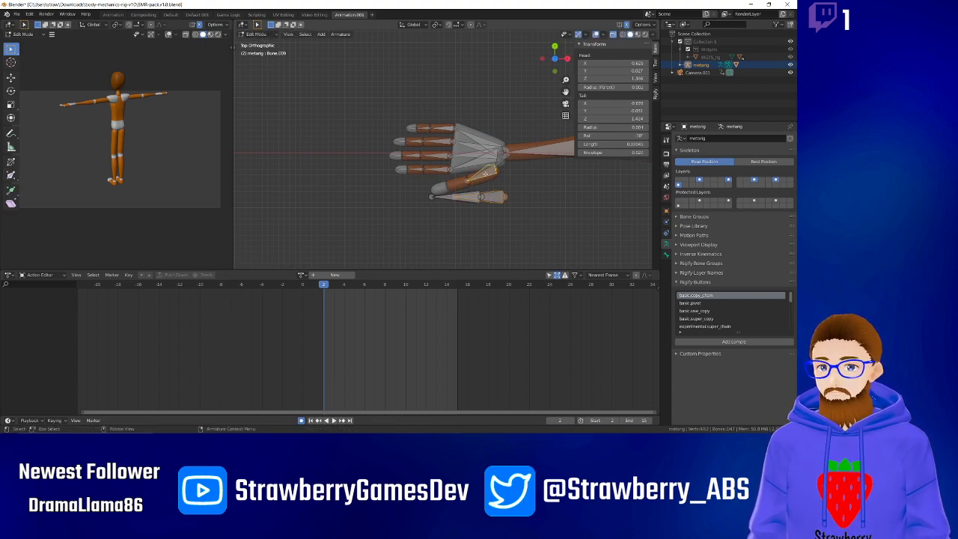
key("ctrl+p")
left_click(486, 176)
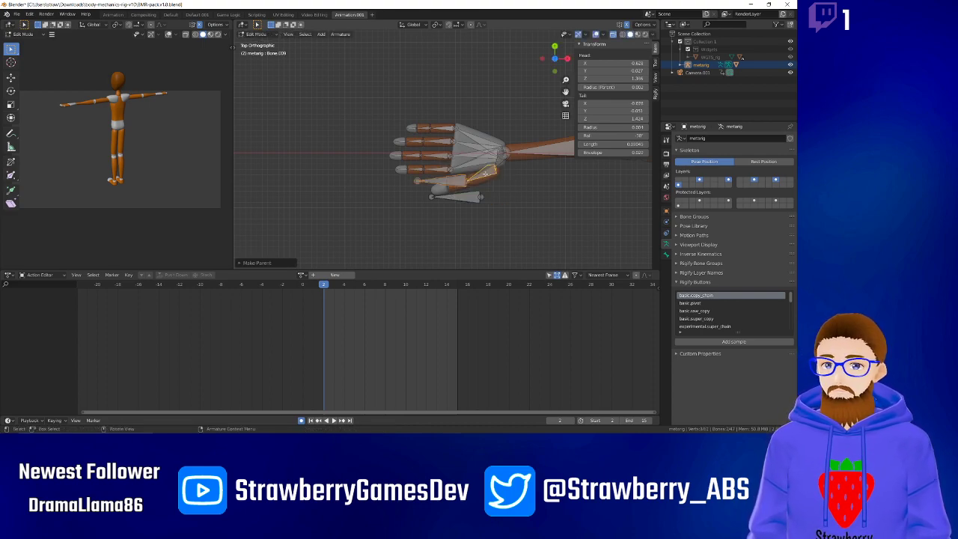
left_click(417, 180)
key("g")
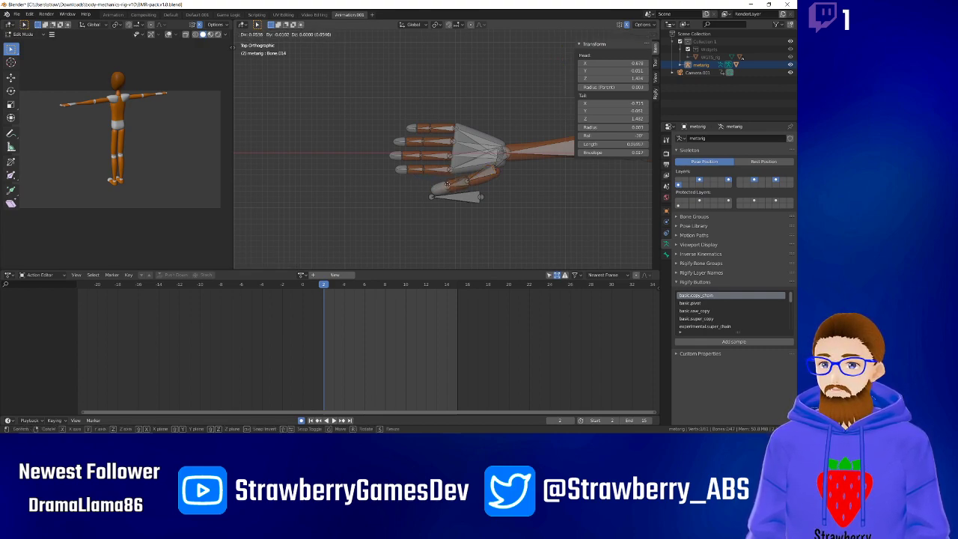
left_click(447, 185)
Parent the last spare bone, connected, to the thumb's second bone and move its tail to the thumb tip.
left_click(455, 198)
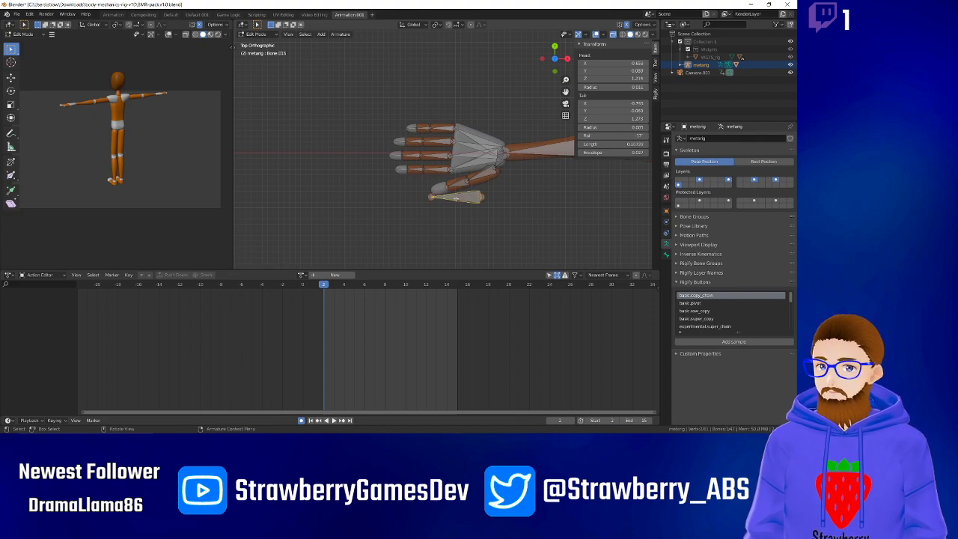
left_click(459, 182)
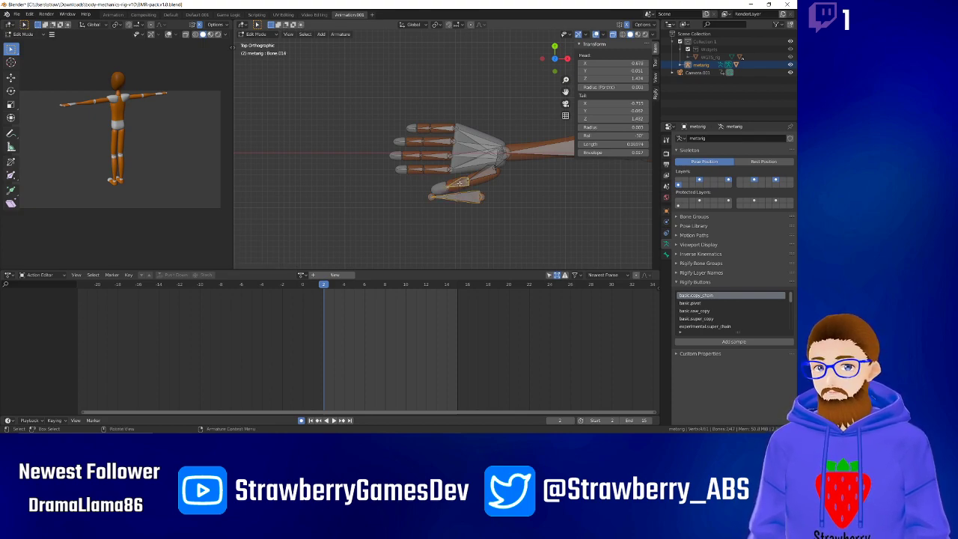
key("ctrl+p")
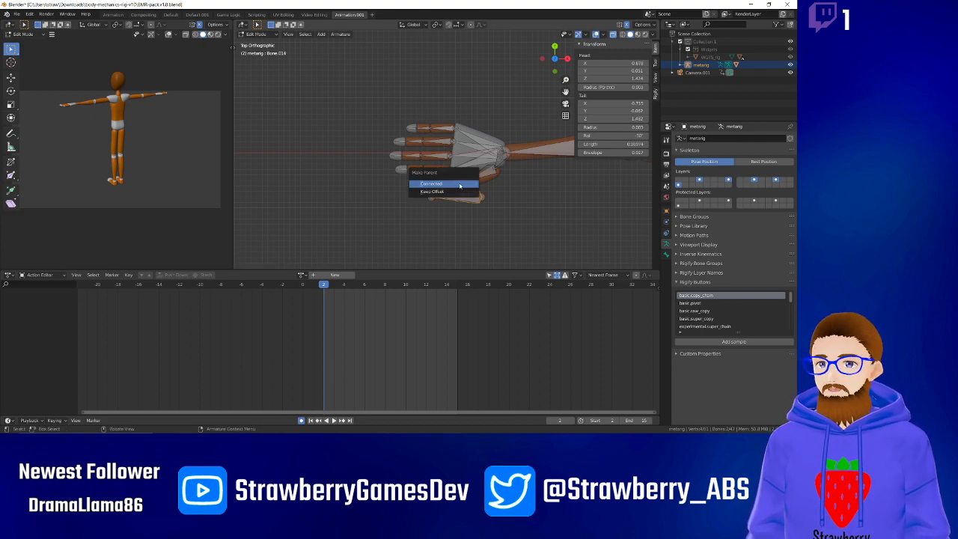
left_click(459, 185)
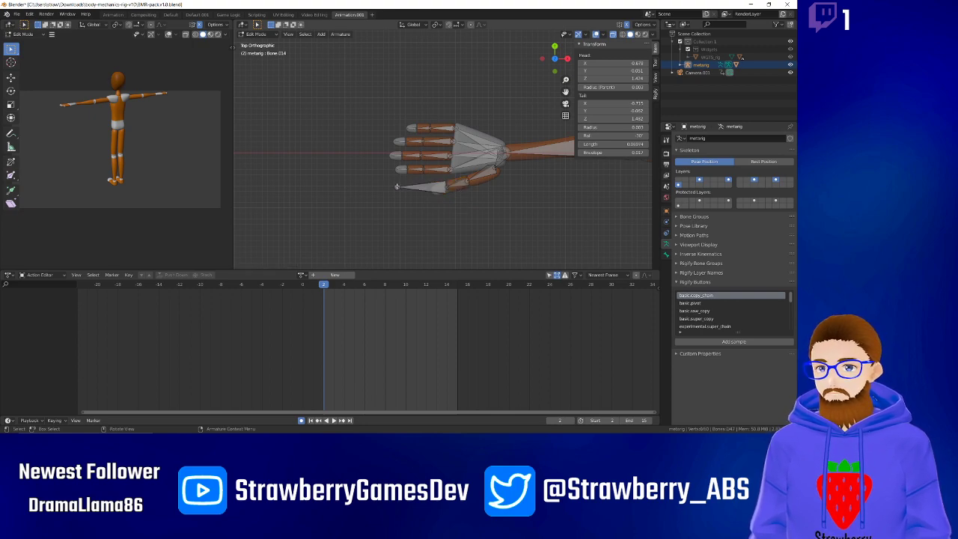
key("g")
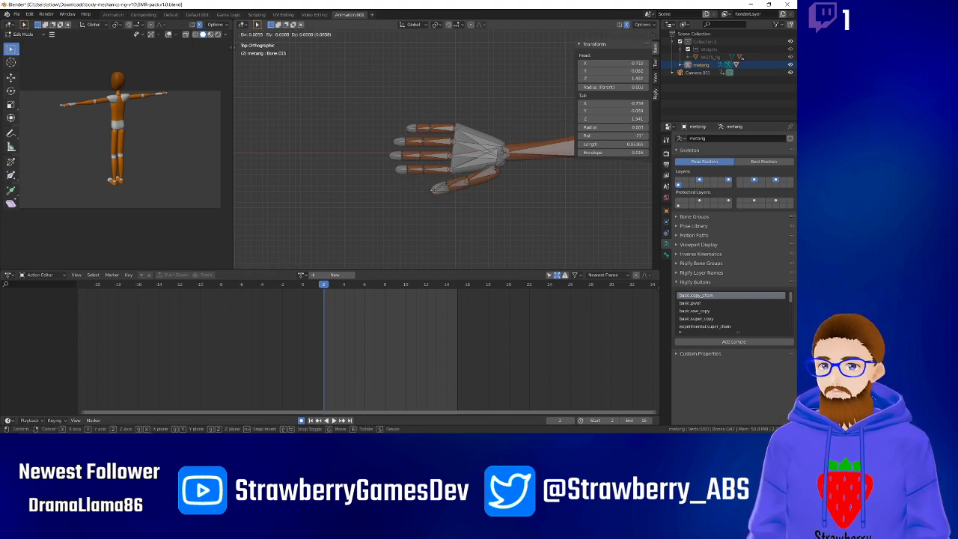
left_click(432, 189)
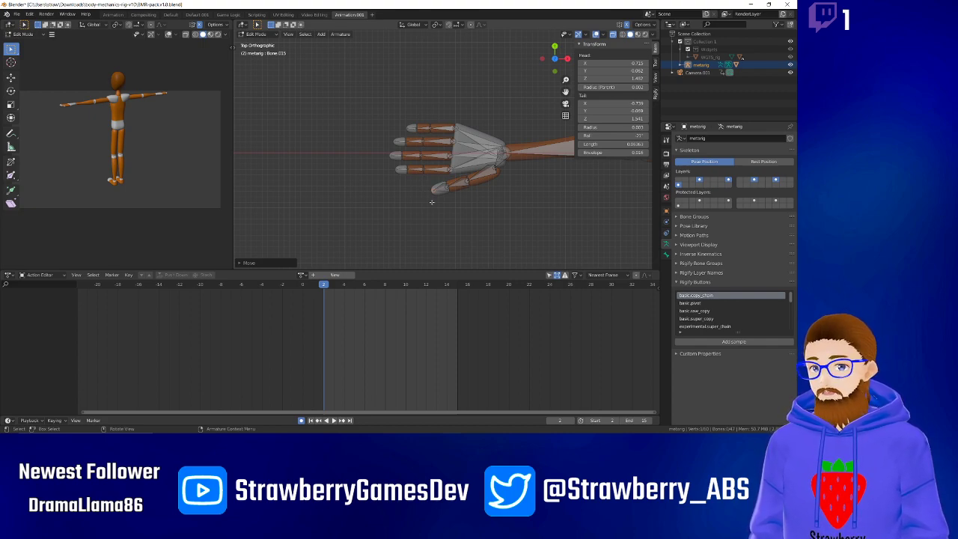
In front view, lower the tails of the thumb's palm bone and first bone onto the thumb's base and first joint.
key("KP_1")
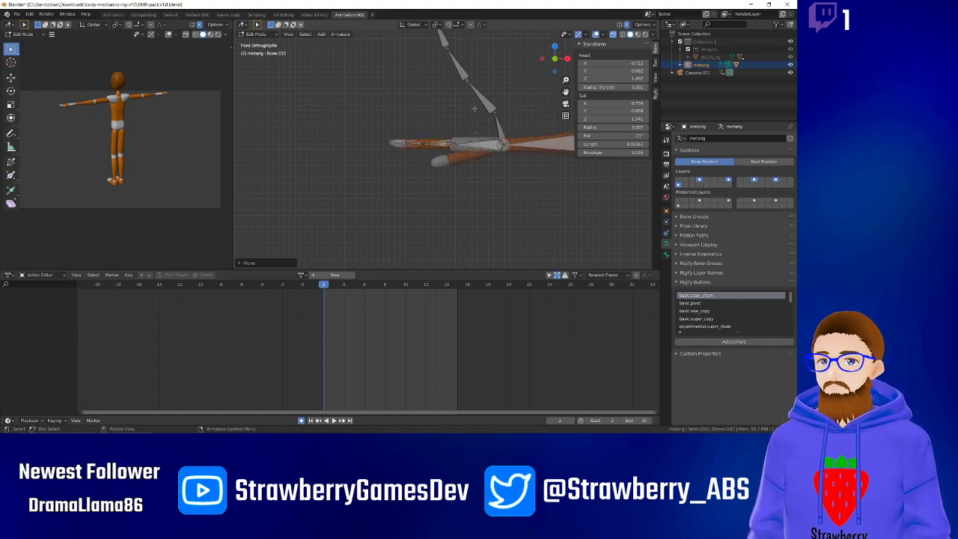
left_click(494, 111)
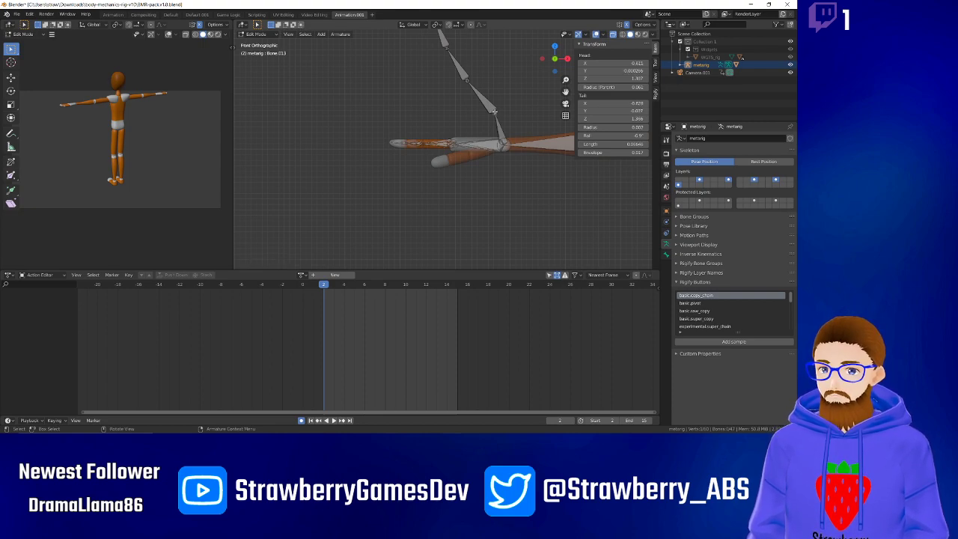
key("g")
left_click(491, 146)
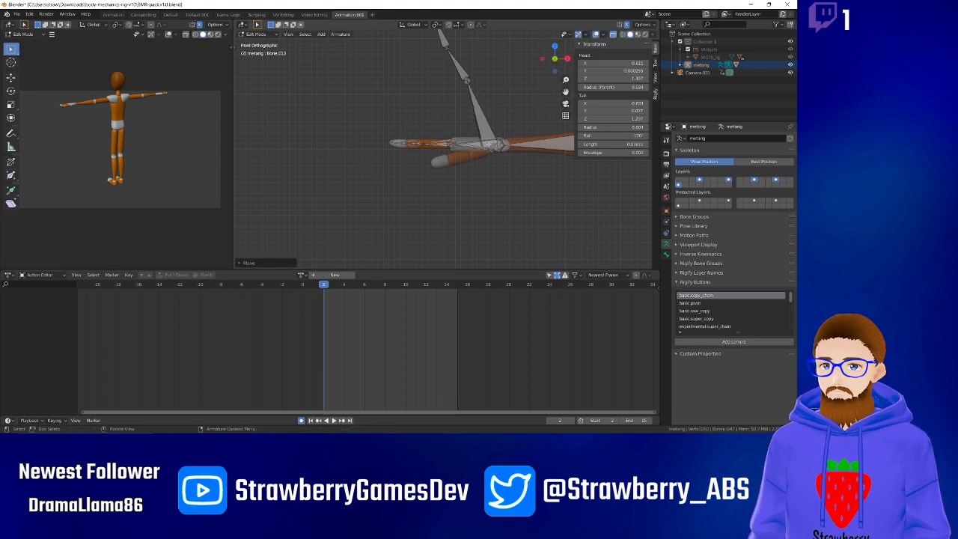
left_click(465, 80)
key("g")
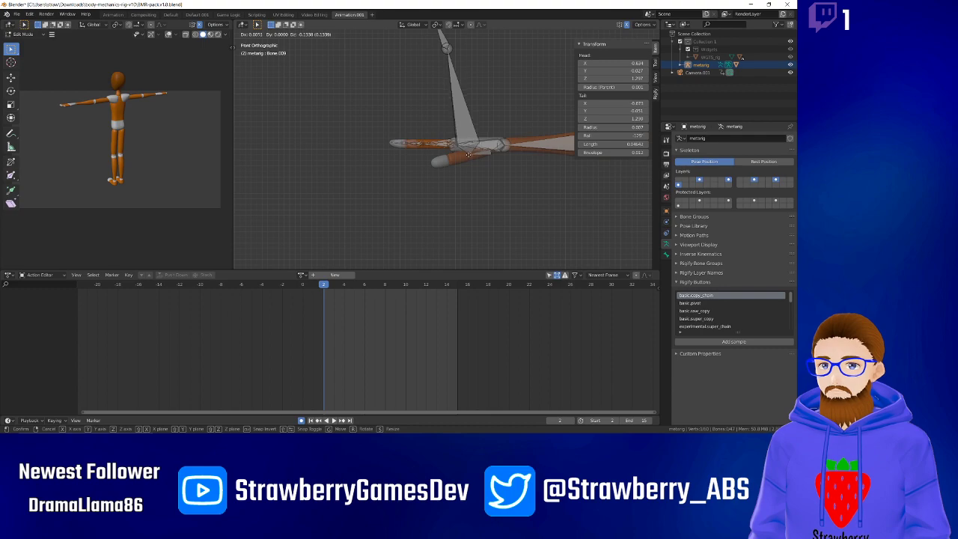
left_click(466, 155)
In front view, lower the tails of the thumb's second and third bones onto the last thumb joint and the tip.
left_click(446, 50)
key("g")
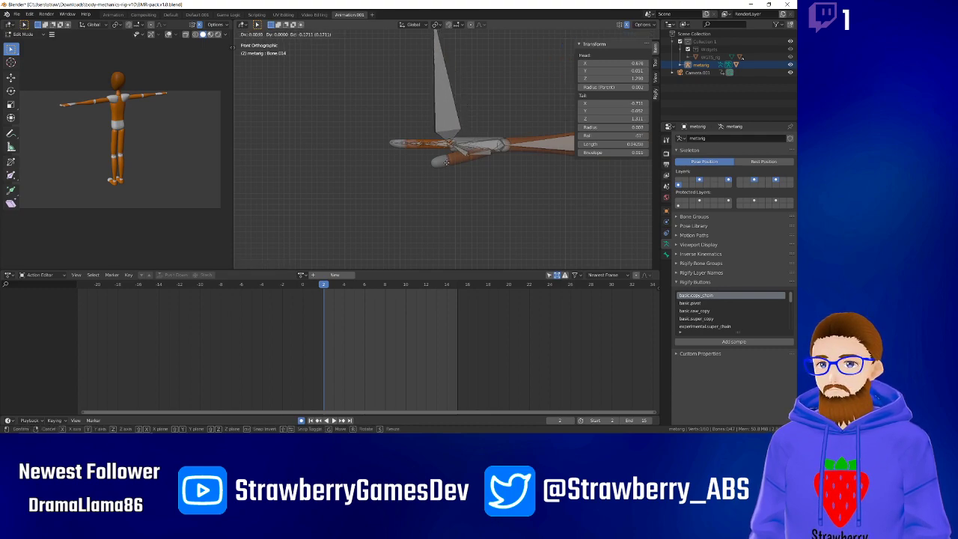
left_click(445, 179)
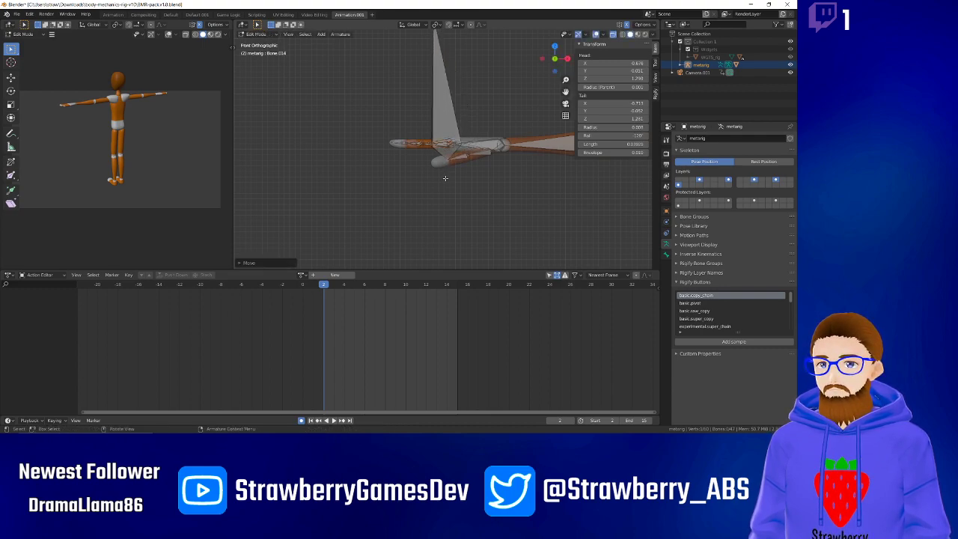
left_click(434, 38)
key("g")
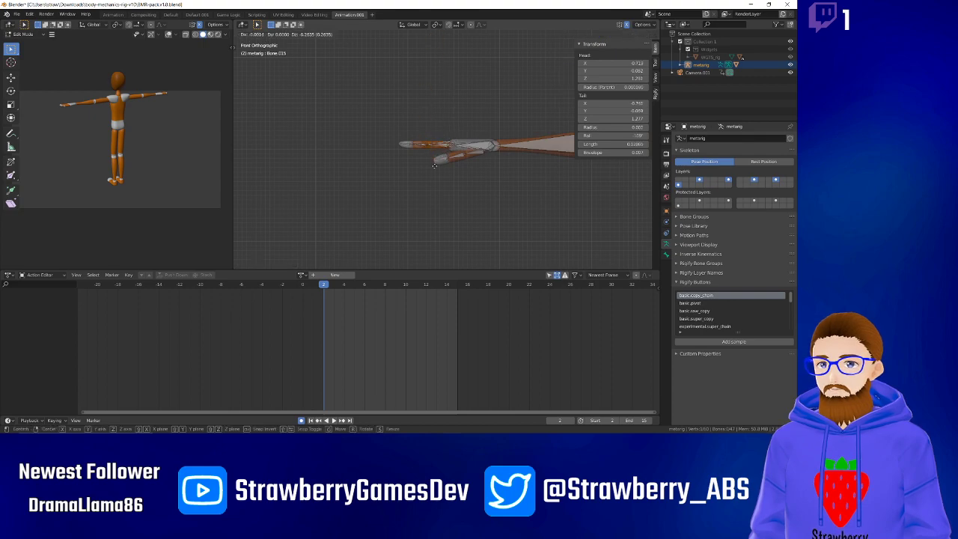
left_click(434, 165)
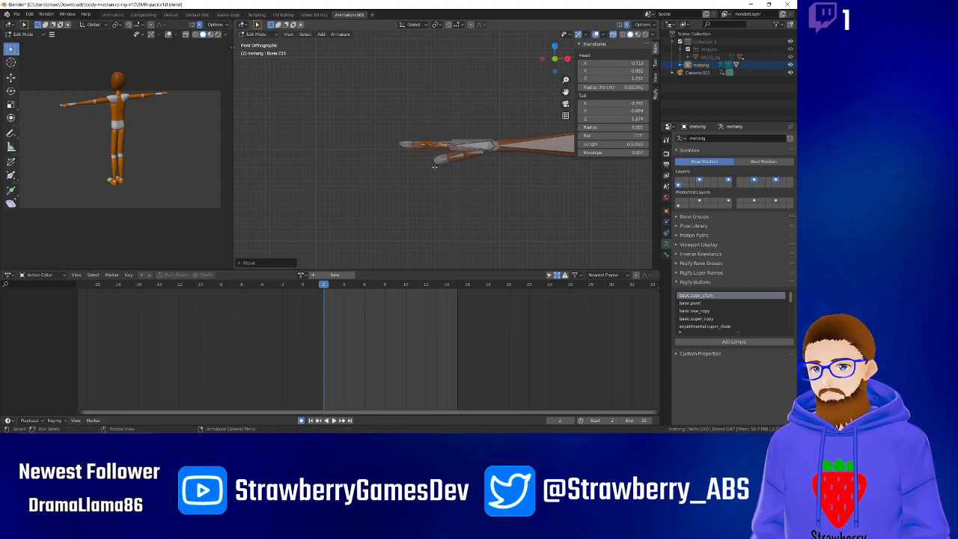
In top view, fine-tune the tail of the thumb's palm bone at the base of the thumb.
key("KP_7")
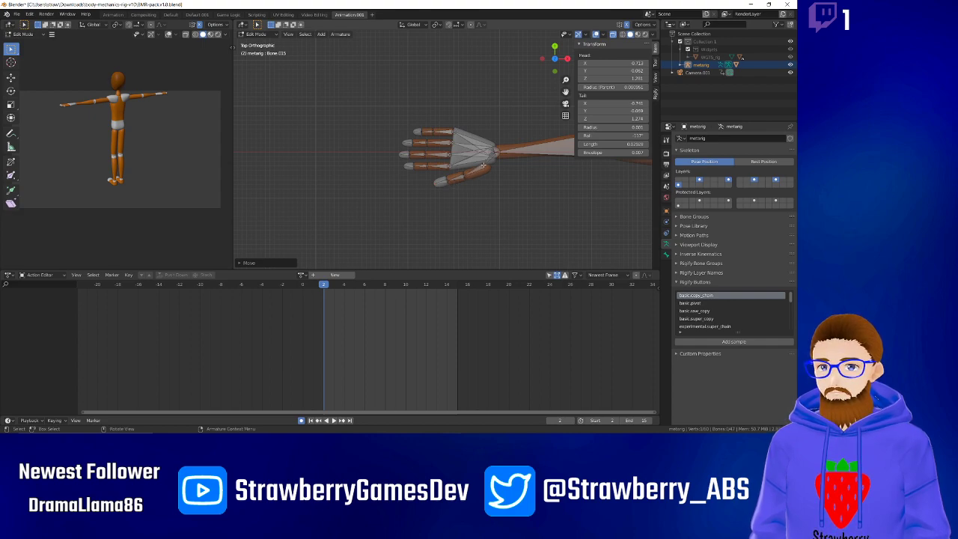
left_click(483, 165)
key("g")
left_click(485, 165)
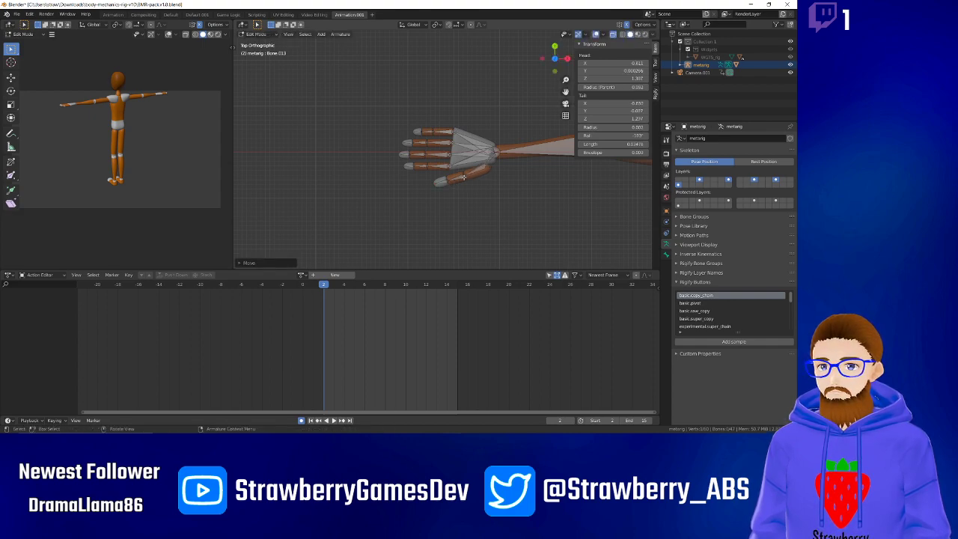
Adjust the position of the joint between the thumb's first and second bones in top view.
left_click(464, 176)
key("g")
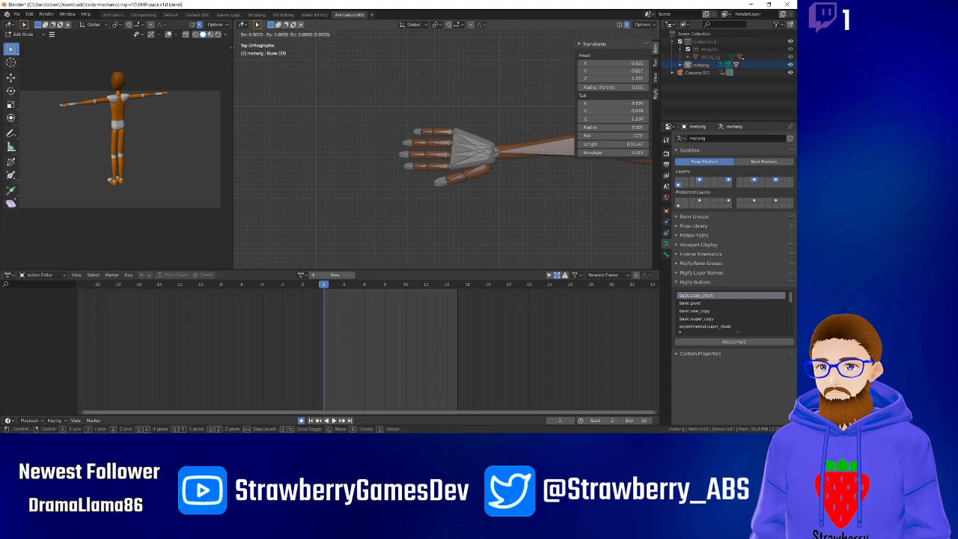
left_click(464, 175)
Select all the right-hand bones and duplicate them into the empty space in front of the original hand.
scroll(431, 134, "up", 2)
scroll(431, 134, "down", 1)
left_click_drag(355, 88, 507, 216)
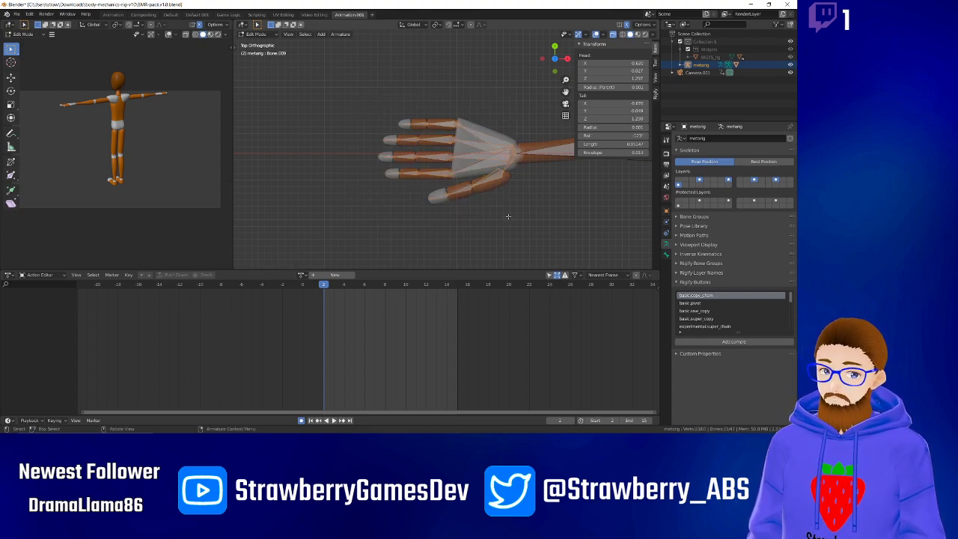
scroll(509, 193, "down", 7)
scroll(503, 188, "up", 2)
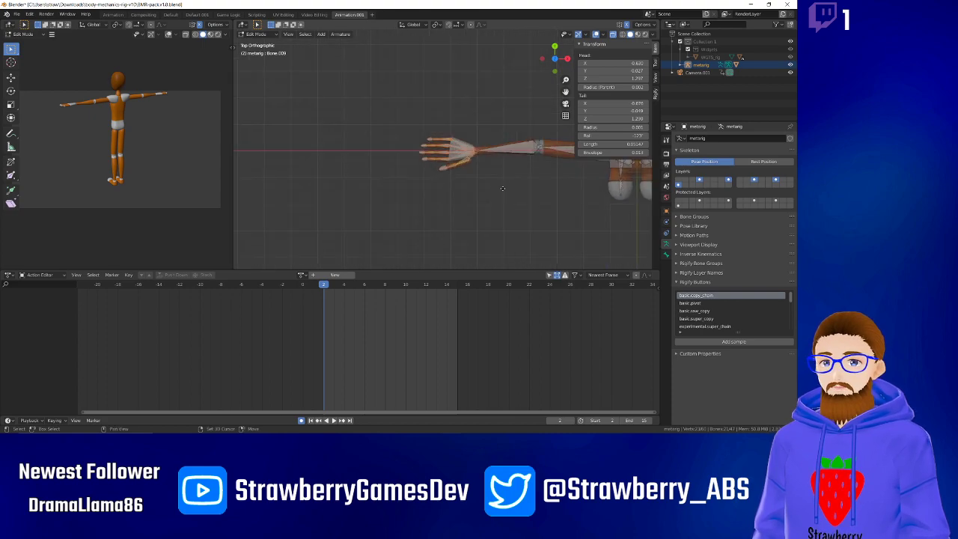
key("shift+d")
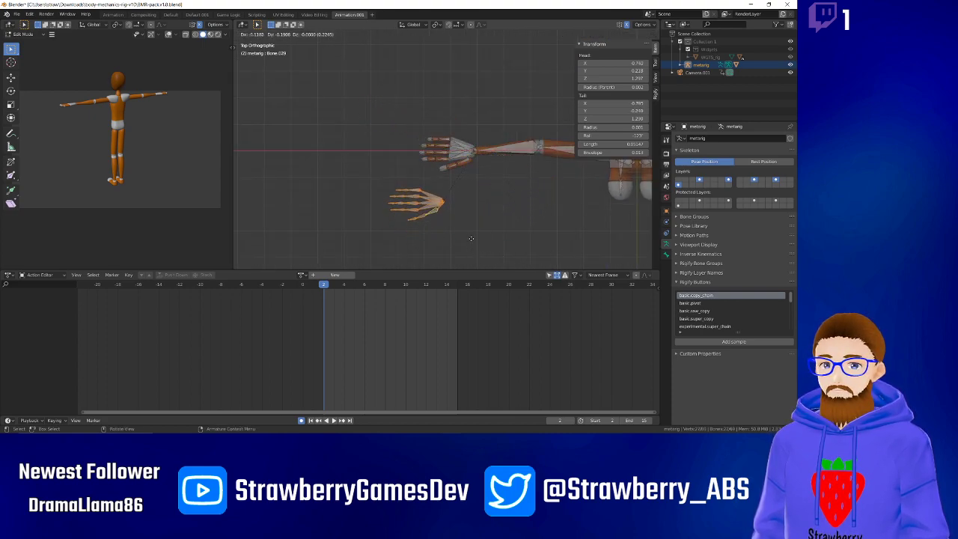
left_click(499, 248)
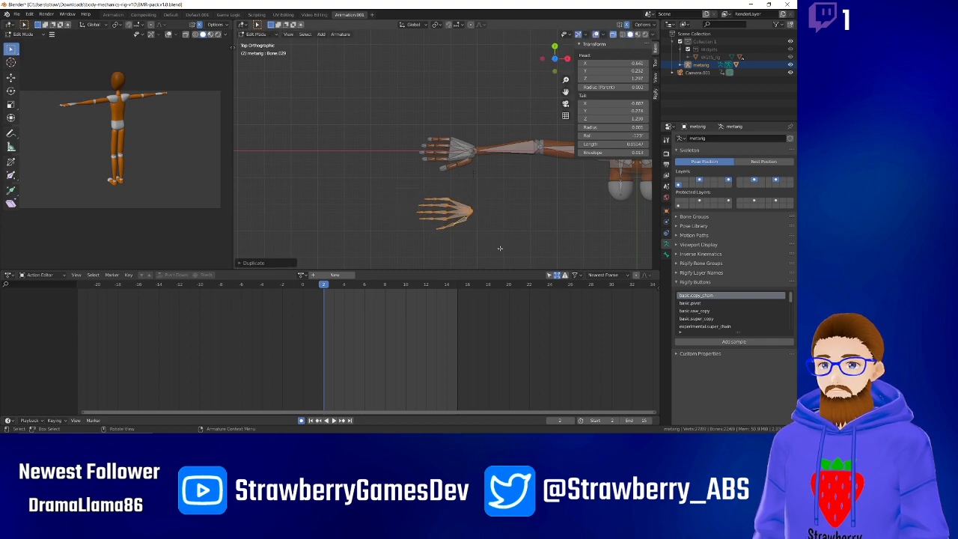
Clear the parent of the duplicated palm bone hand.R.001.
scroll(487, 205, "up", 3)
scroll(489, 207, "down", 1)
left_click(498, 223)
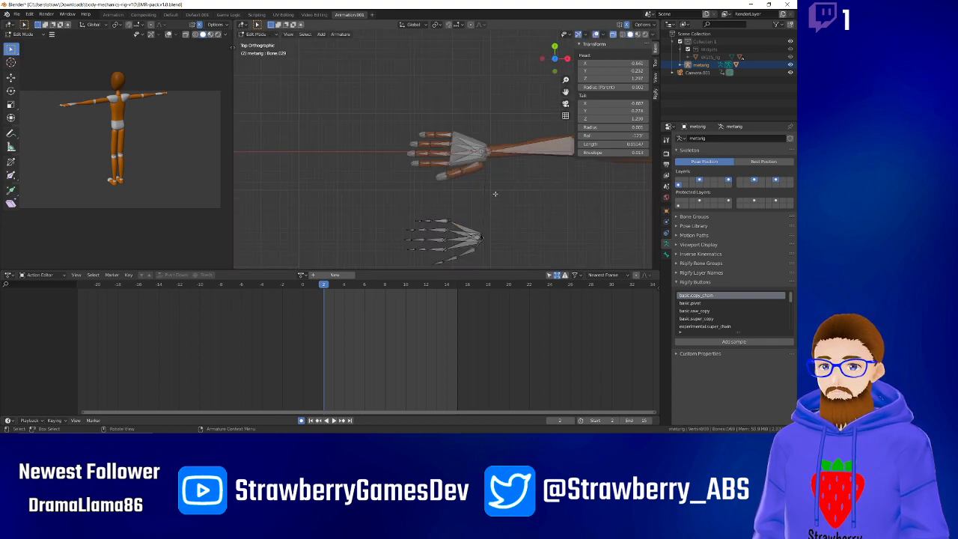
right_click(478, 237)
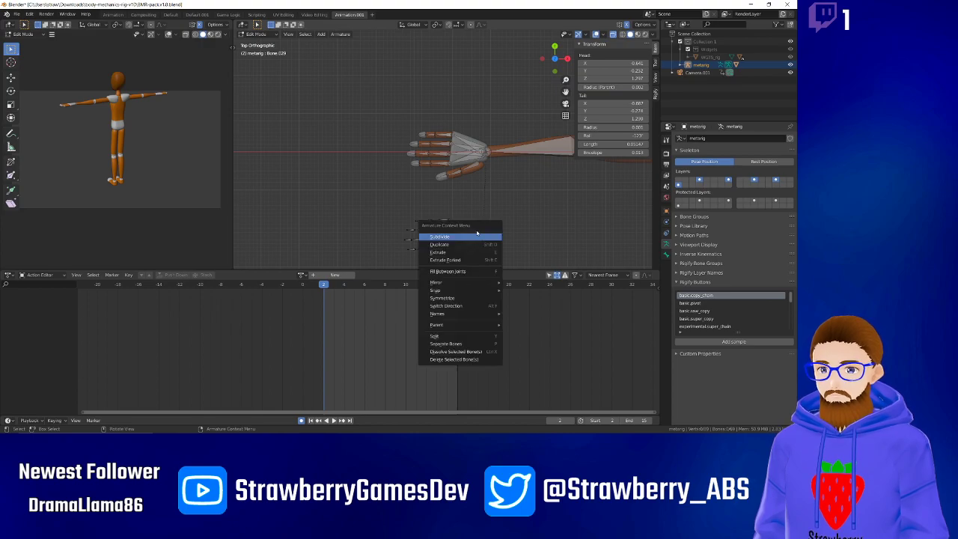
left_click(469, 232)
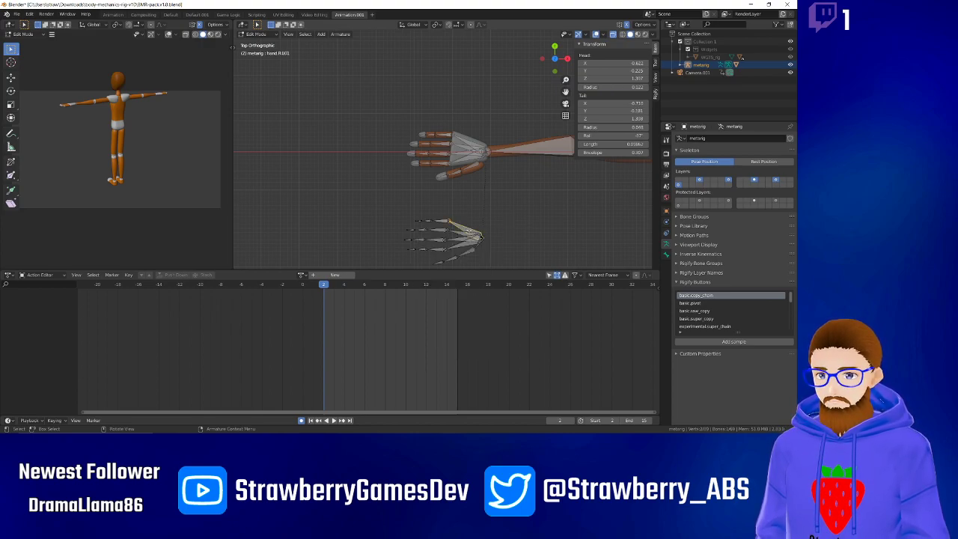
key("alt+p")
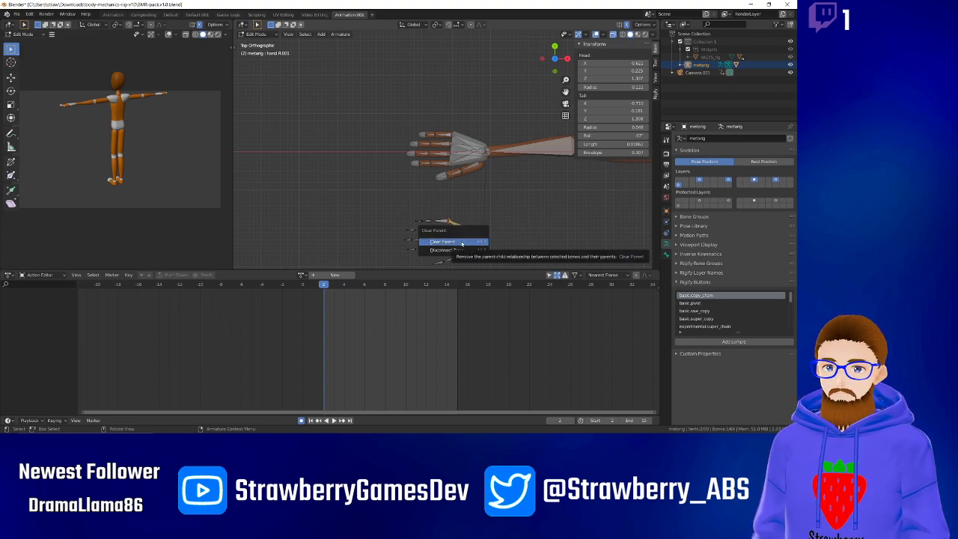
left_click(461, 242)
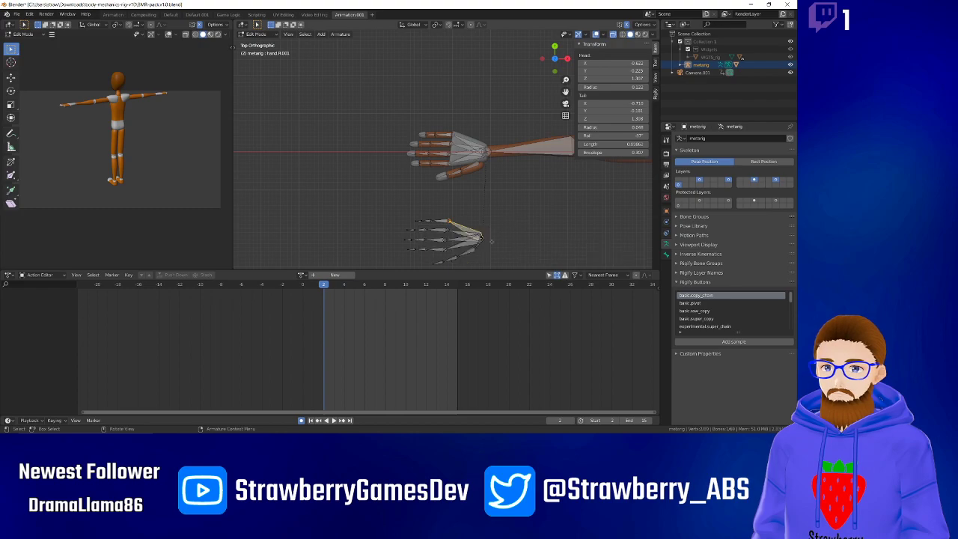
Select the duplicated hand's wrist joints together with the forearm bone and apply Disconnect Bone.
left_click_drag(476, 218, 498, 255)
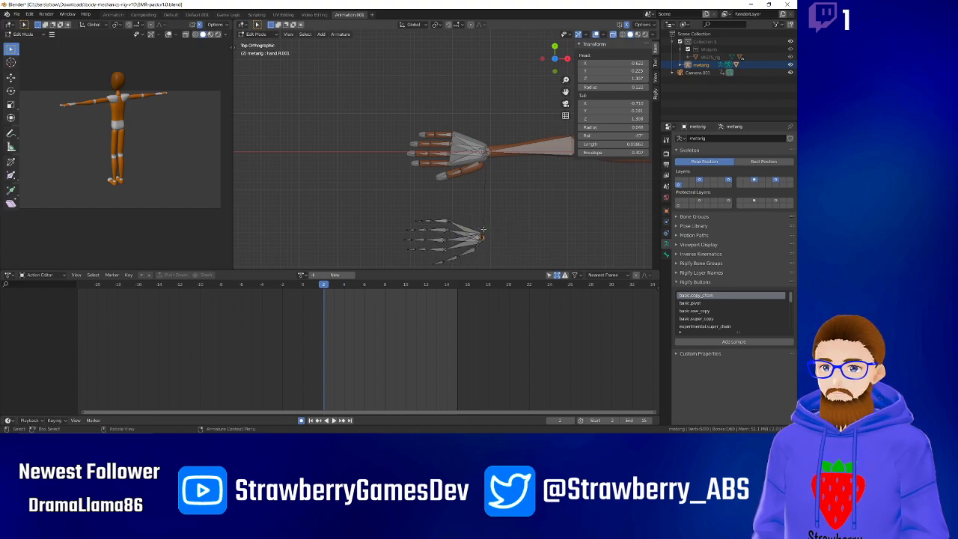
left_click(515, 154)
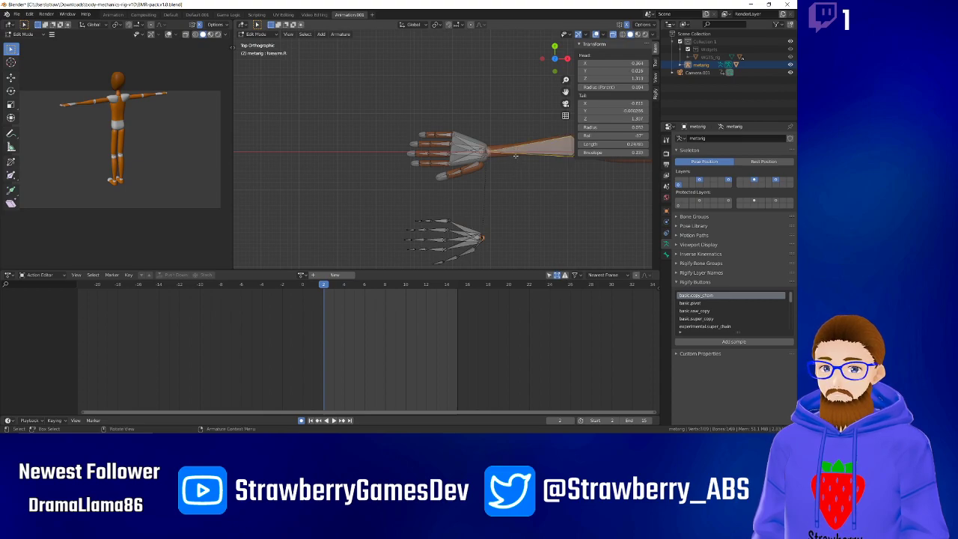
right_click(515, 155)
mouse_move(515, 208)
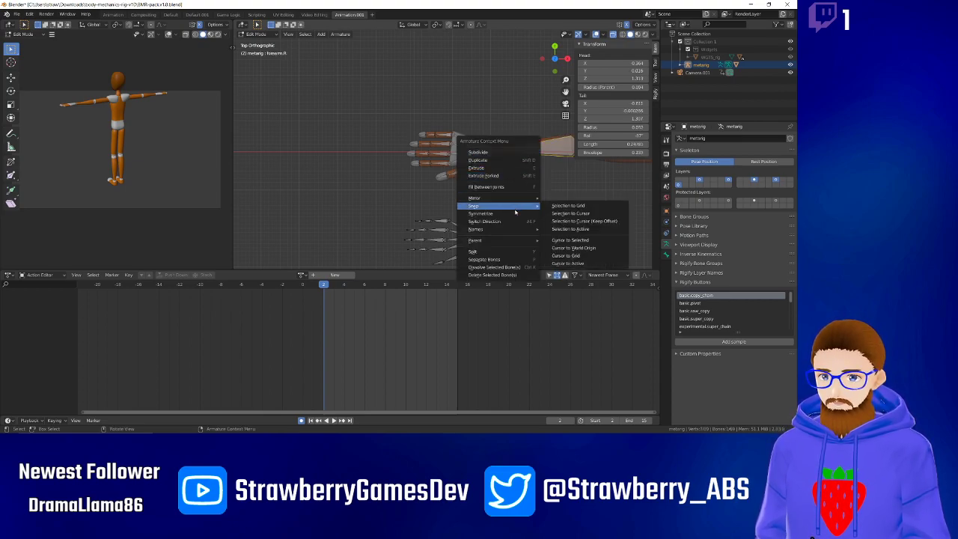
mouse_move(508, 240)
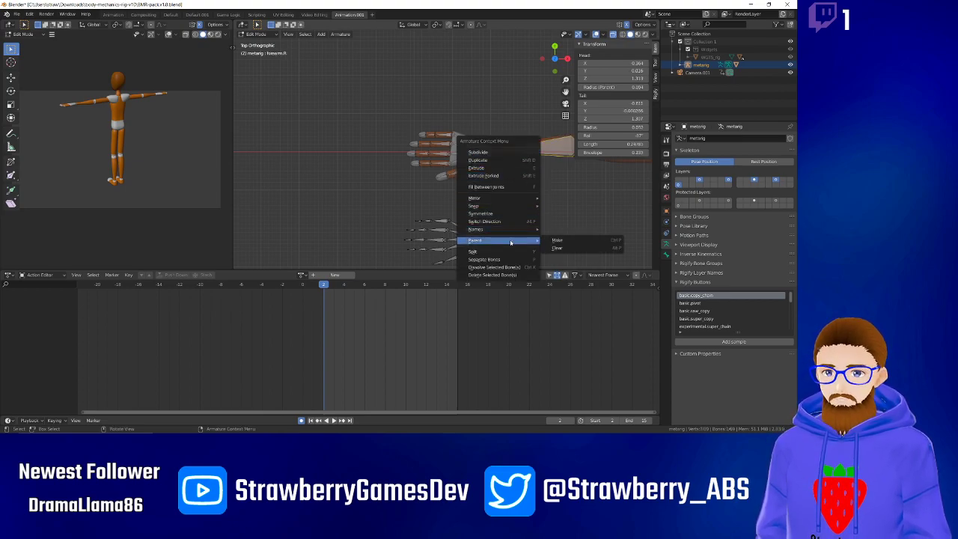
left_click(562, 247)
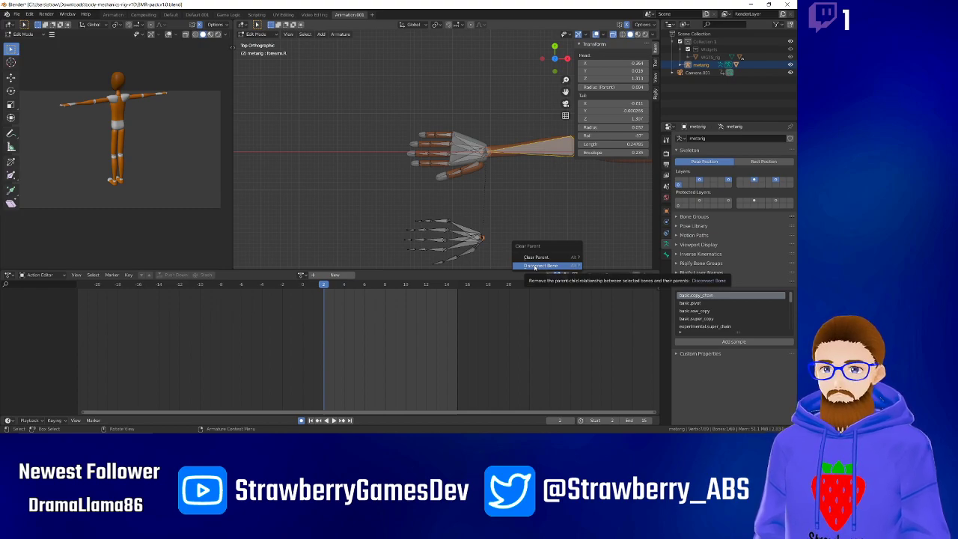
left_click(534, 266)
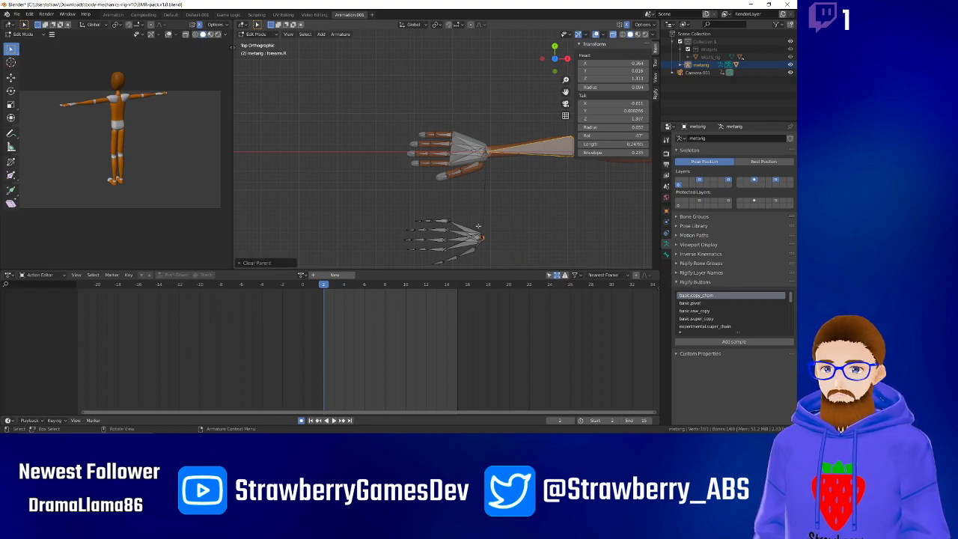
Try again to clear the parent relationship with the forearm and duplicated wrist joints selected, then deselect everything.
right_click(512, 149)
mouse_move(512, 148)
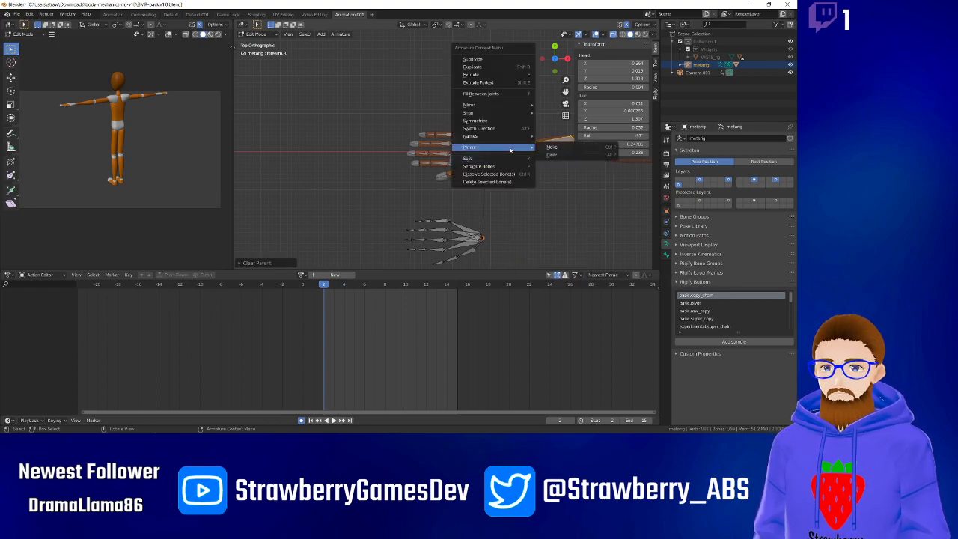
left_click(552, 155)
left_click(551, 156)
right_click(525, 152)
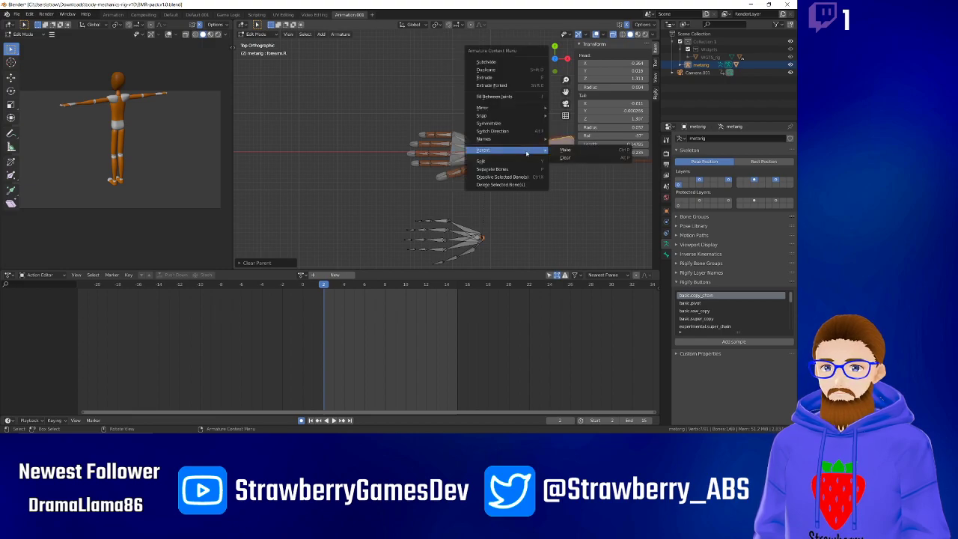
left_click(569, 152)
left_click(569, 153)
left_click(491, 218)
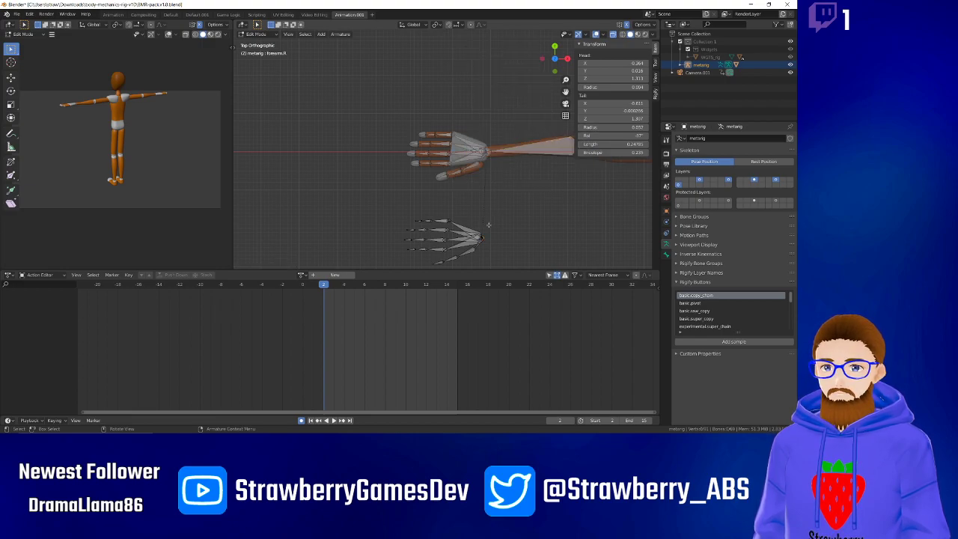
Try pulling the head of one duplicated palm bone away from the shared wrist joint.
left_click(482, 237)
scroll(486, 237, "up", 6)
scroll(487, 237, "down", 4)
left_click_drag(515, 248, 516, 226)
middle_click_drag(521, 225, 478, 99, "shift")
scroll(454, 145, "up", 7)
scroll(449, 153, "down", 1)
left_click(446, 140)
left_click(432, 138)
left_click(437, 134)
left_click(448, 157)
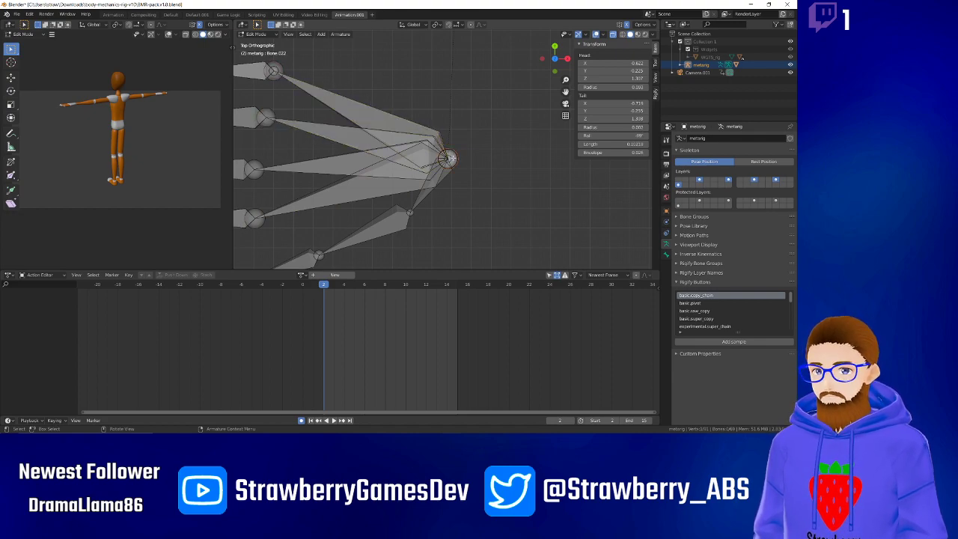
key("g")
left_click(463, 201)
Try pulling the heads of the remaining duplicated palm bones apart so each has its own wrist end.
left_click(449, 153)
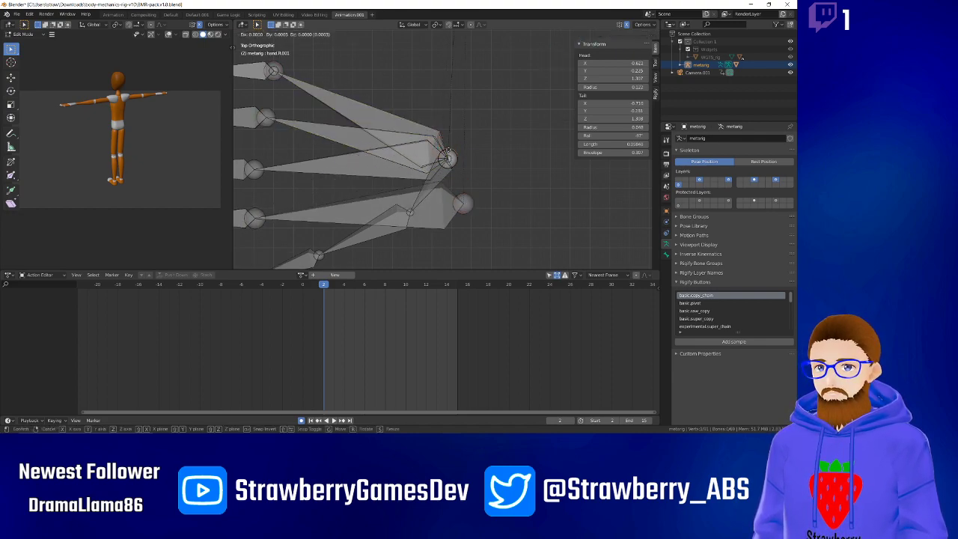
key("g")
left_click(438, 103)
left_click(451, 155)
key("g")
left_click(485, 178)
key("g")
left_click(404, 166)
left_click(449, 159)
key("g")
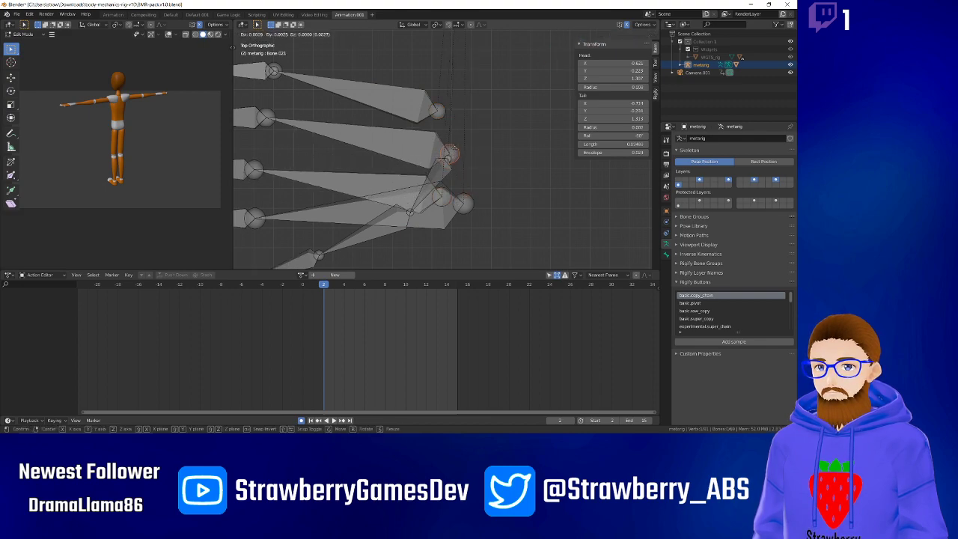
left_click(454, 134)
left_click(448, 159)
key("g")
left_click(481, 165)
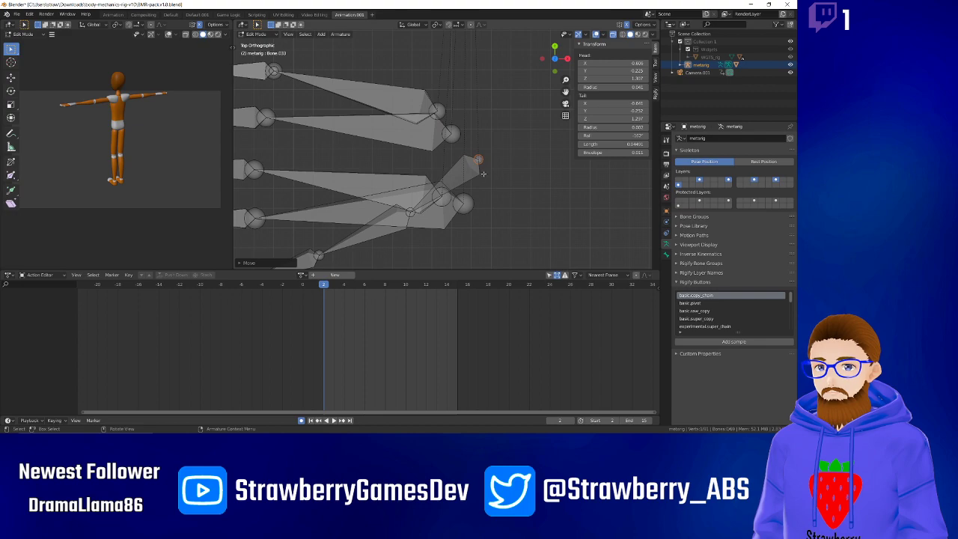
Examine the original hand's palm bones at the wrist and compare them with the duplicated set.
scroll(502, 117, "down", 5)
middle_click_drag(480, 105, 500, 249, "shift")
scroll(484, 176, "up", 4)
scroll(479, 142, "down", 2)
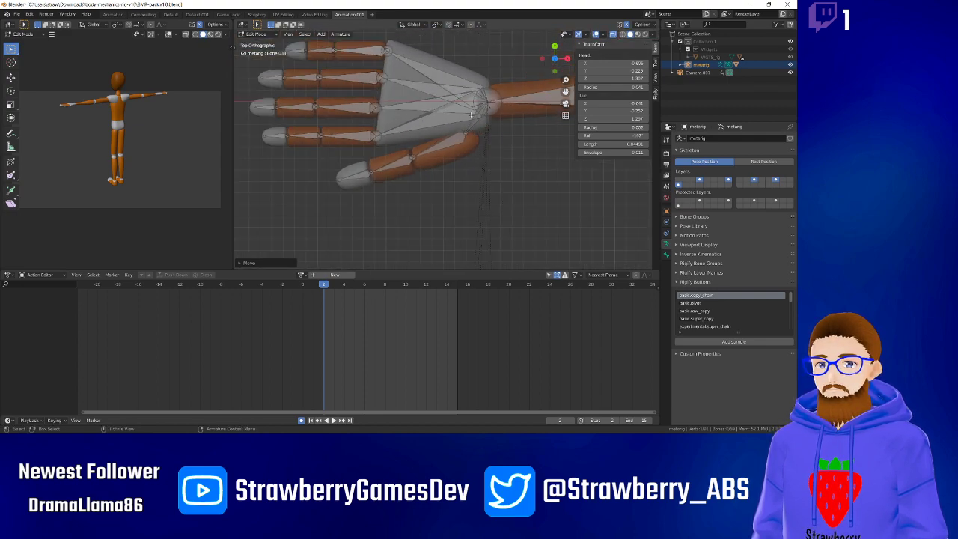
left_click(470, 114)
scroll(502, 136, "down", 4)
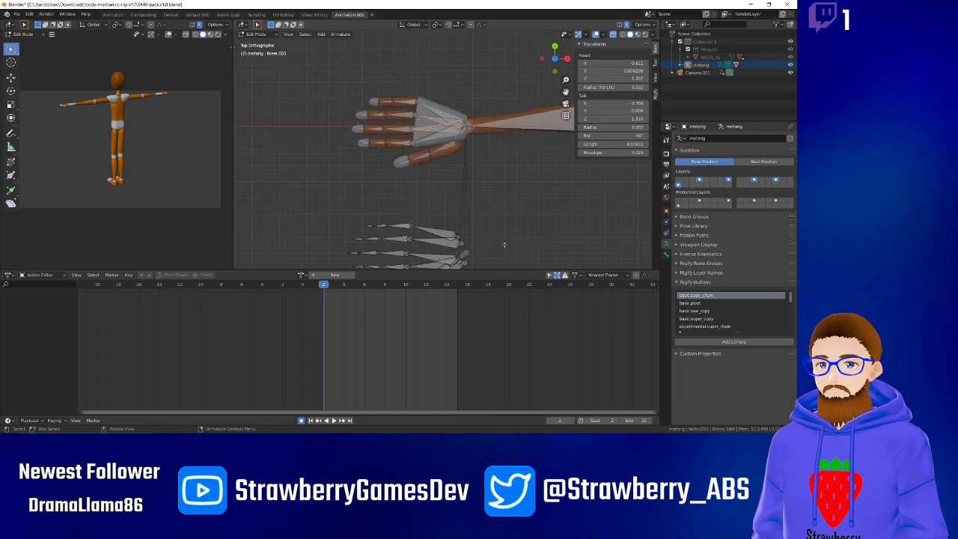
middle_click_drag(515, 229, 498, 168, "shift")
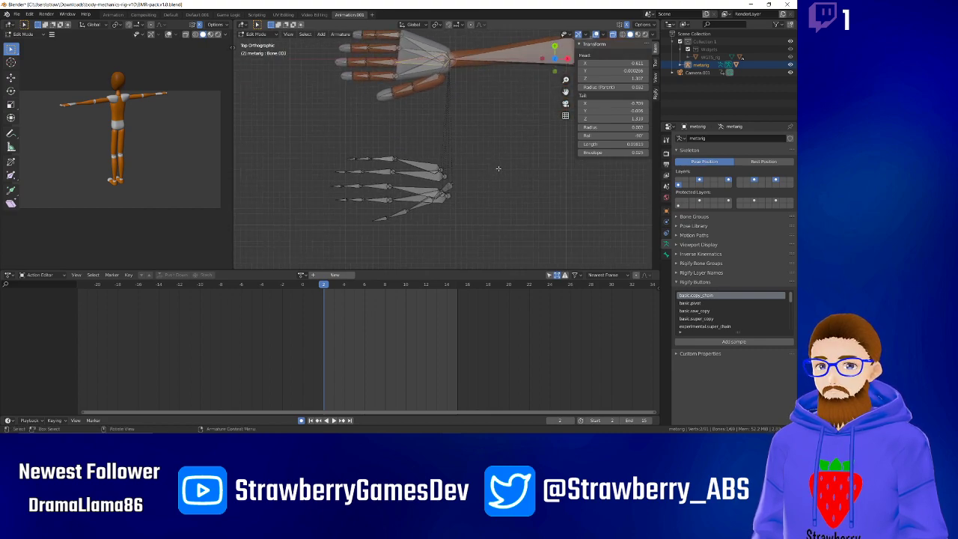
Undo the moves of the duplicated palm bones' heads so they meet at the wrist again.
key("ctrl+z")
key("ctrl+z")
key("ctrl+z")
key("ctrl+z")
key("ctrl+z")
key("ctrl+z")
key("ctrl+z")
key("ctrl+z")
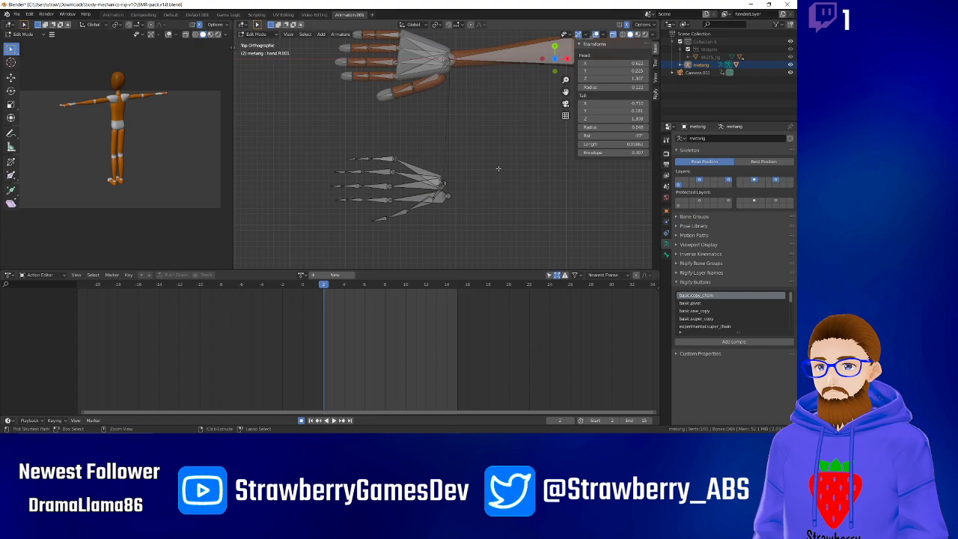
scroll(496, 169, "up", 5)
scroll(438, 190, "down", 1)
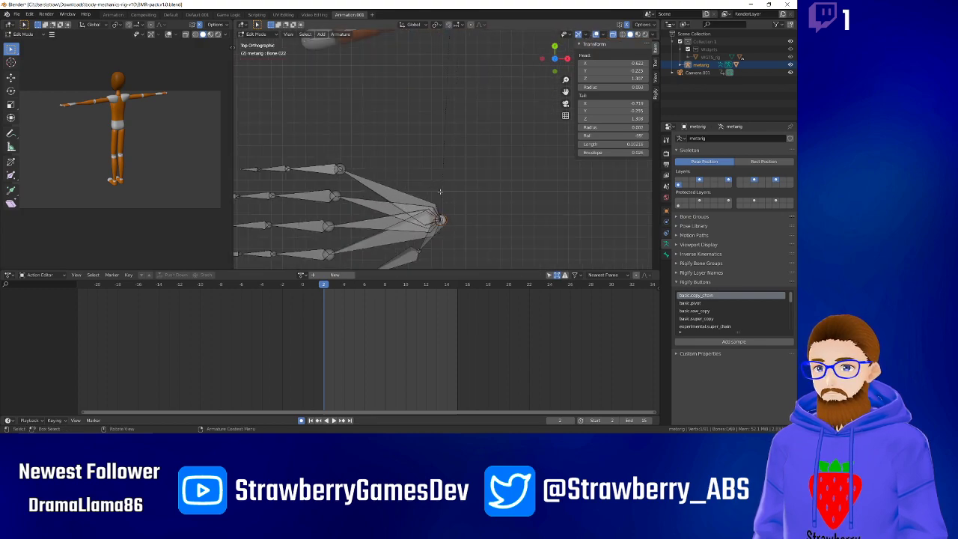
Select the duplicated hand's wrist joints and try the Separate Bones command on them.
left_click_drag(434, 185, 457, 265)
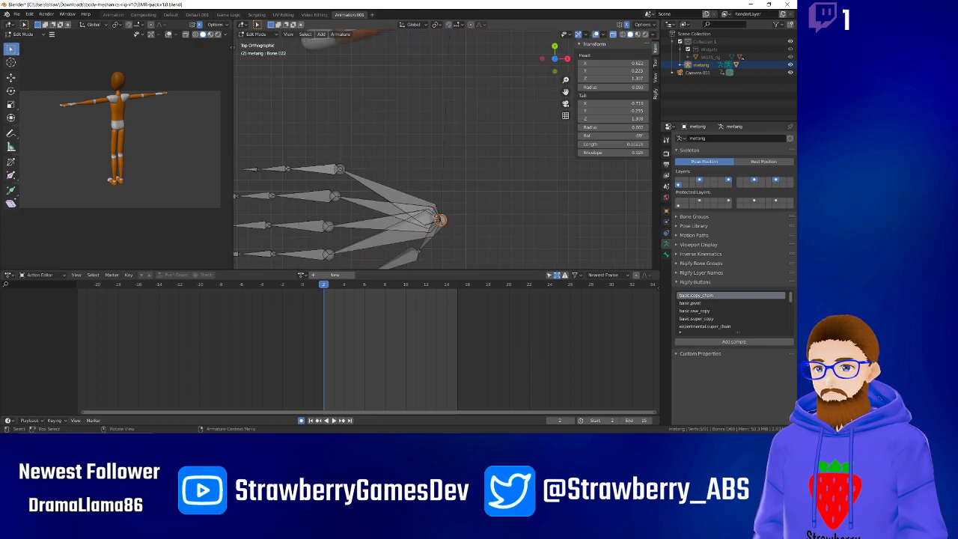
right_click(439, 220)
mouse_move(441, 218)
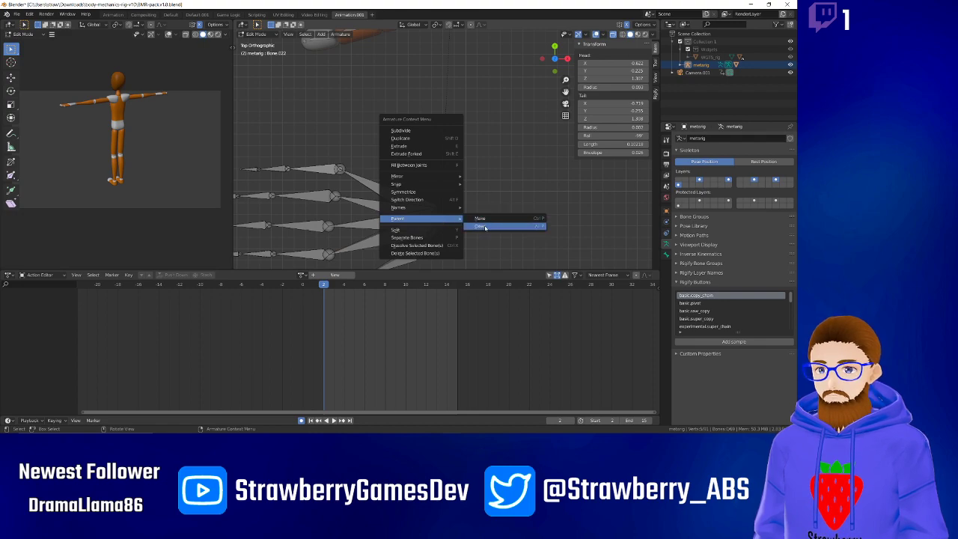
left_click(431, 238)
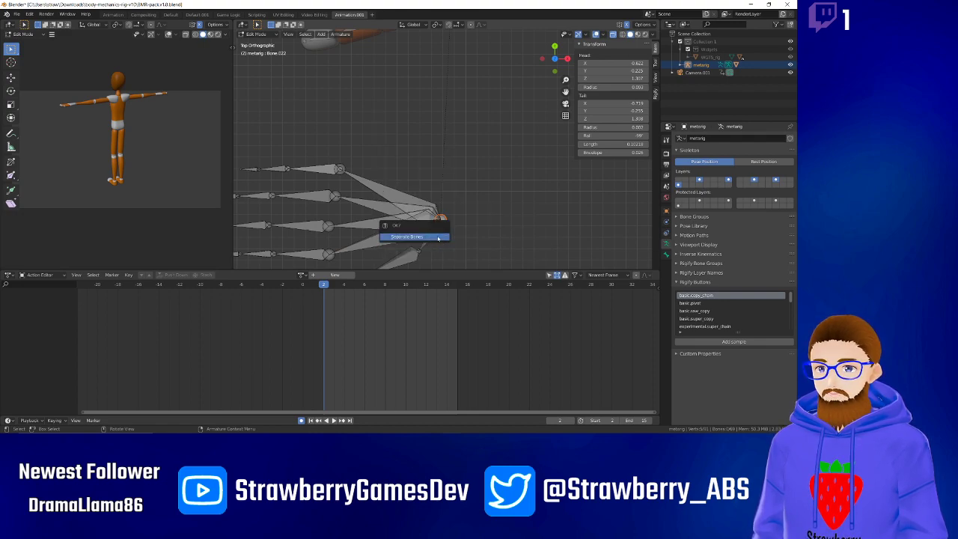
left_click(438, 237)
left_click(451, 219)
scroll(451, 218, "down", 2)
scroll(450, 219, "up", 3)
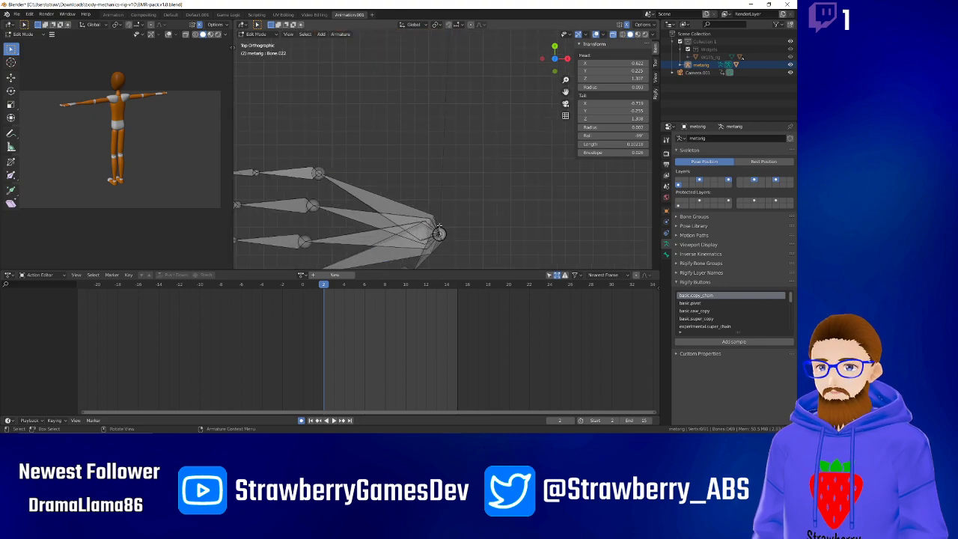
scroll(440, 222, "down", 1)
right_click(442, 223)
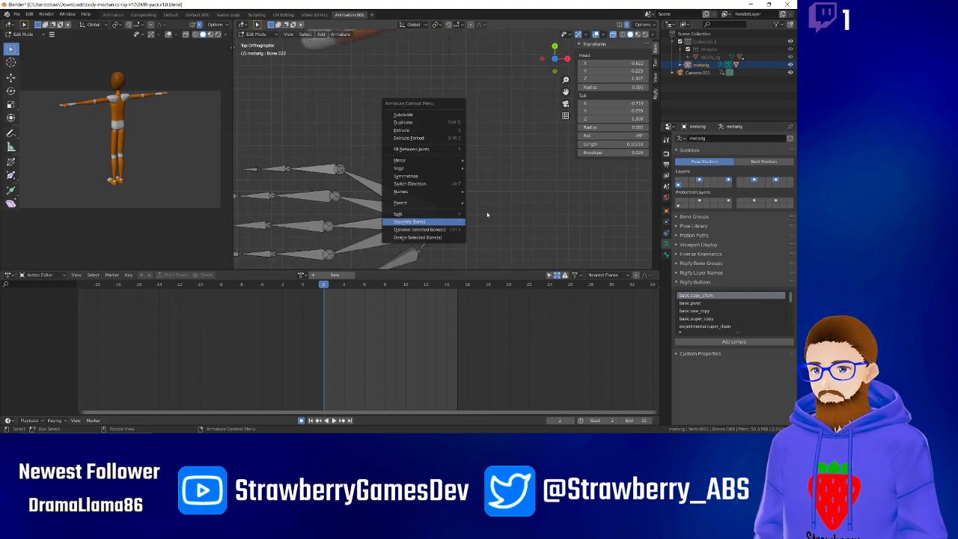
left_click(432, 208)
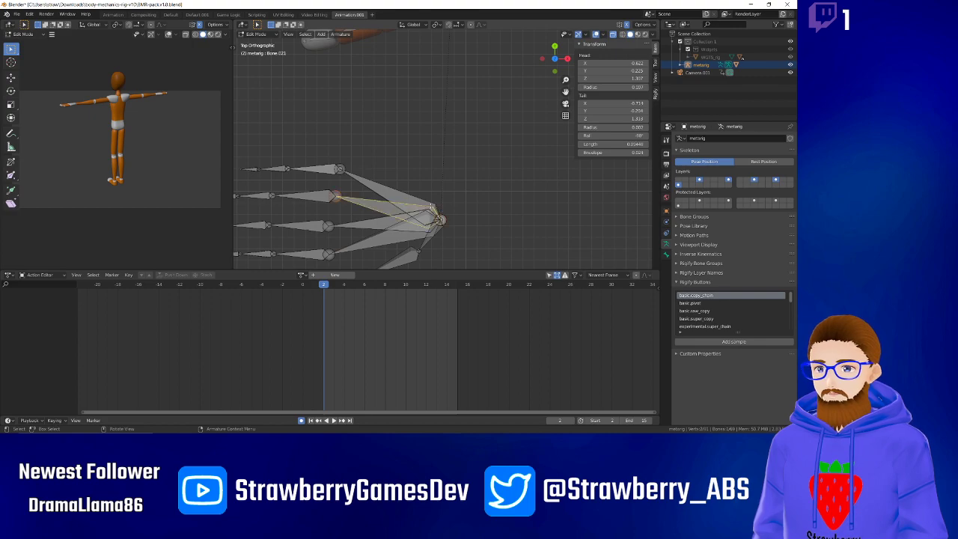
key("g")
right_click(412, 180)
Try splitting the duplicated palm bones at the wrist with the Split command, testing one bone with a move.
left_click_drag(412, 178, 454, 230)
right_click(441, 223)
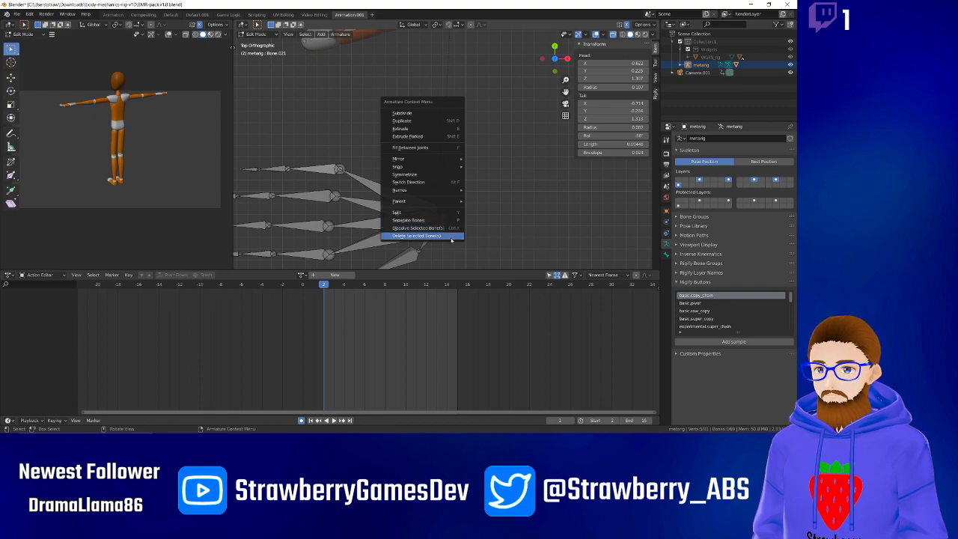
left_click(446, 214)
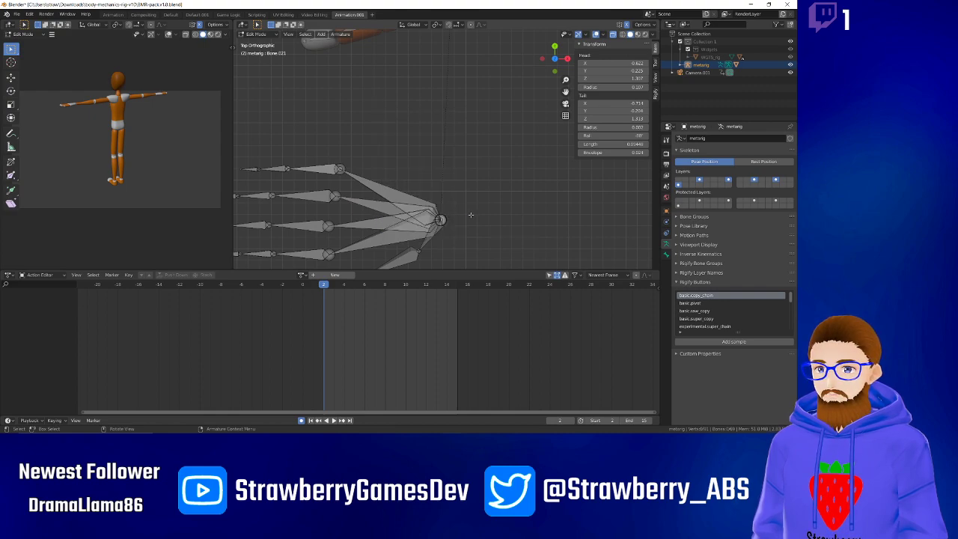
left_click(408, 209)
left_click(410, 201)
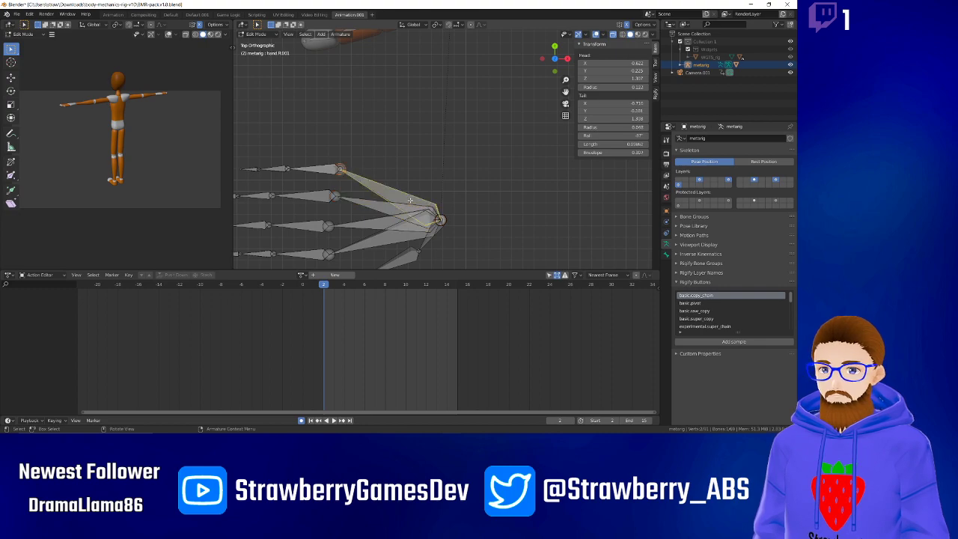
right_click(410, 200)
left_click(410, 201)
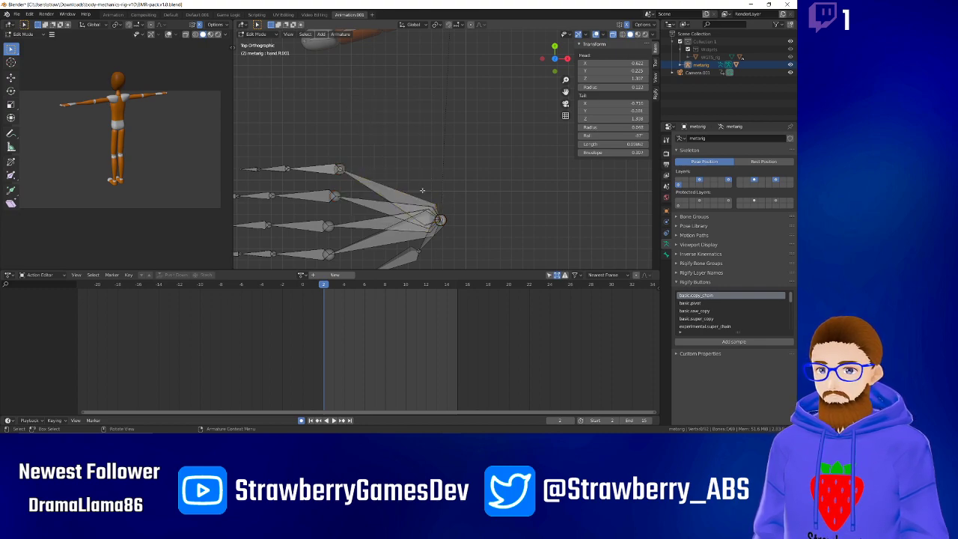
left_click(403, 196)
key("g")
right_click(472, 186)
Undo the changes to the duplicated hand bones all the way back to before the duplication.
key("ctrl+z")
key("ctrl+z")
key("ctrl+z")
key("ctrl+z")
key("ctrl+z")
key("ctrl+z")
key("ctrl+z")
key("ctrl+z")
key("ctrl+z")
key("ctrl+z")
key("ctrl+z")
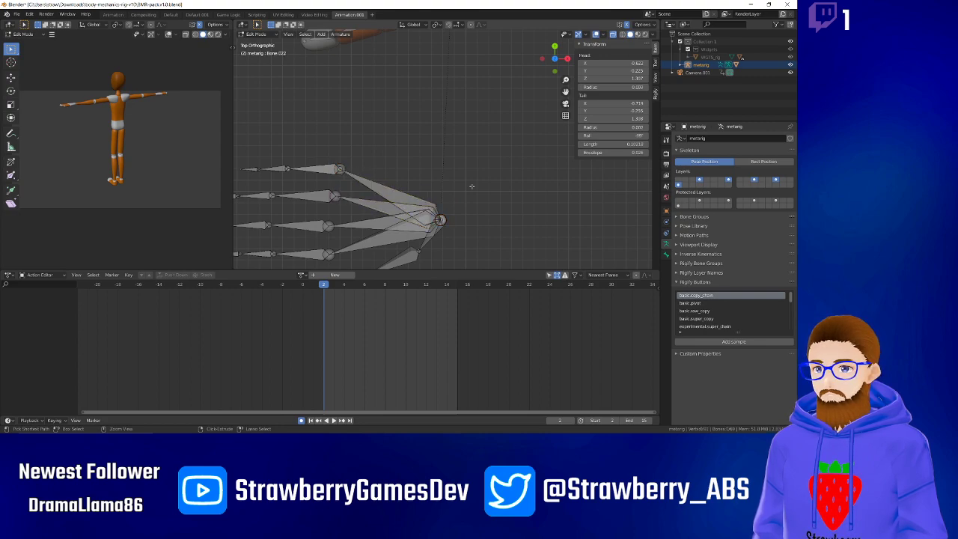
key("ctrl+z")
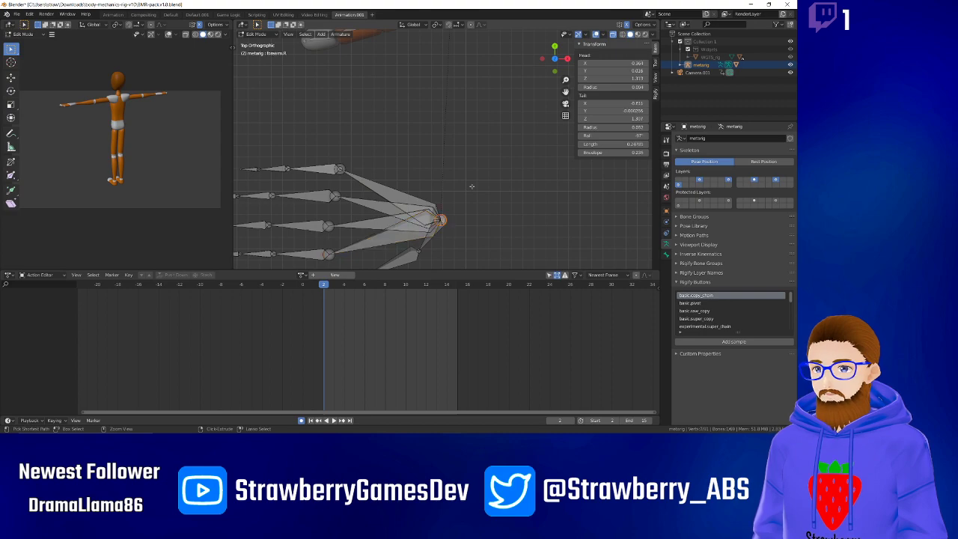
key("ctrl+z")
key("ctrl+z")
key("ctrl+z")
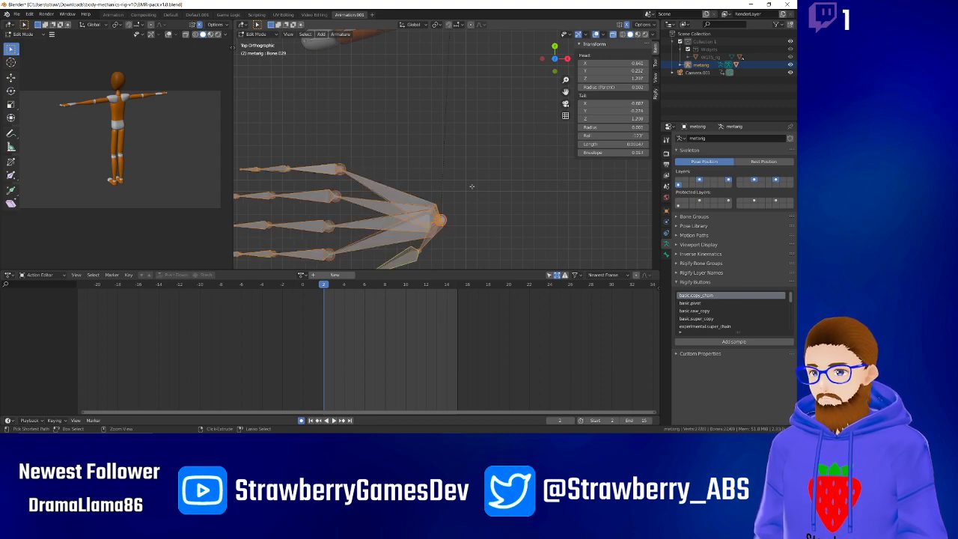
key("ctrl+z")
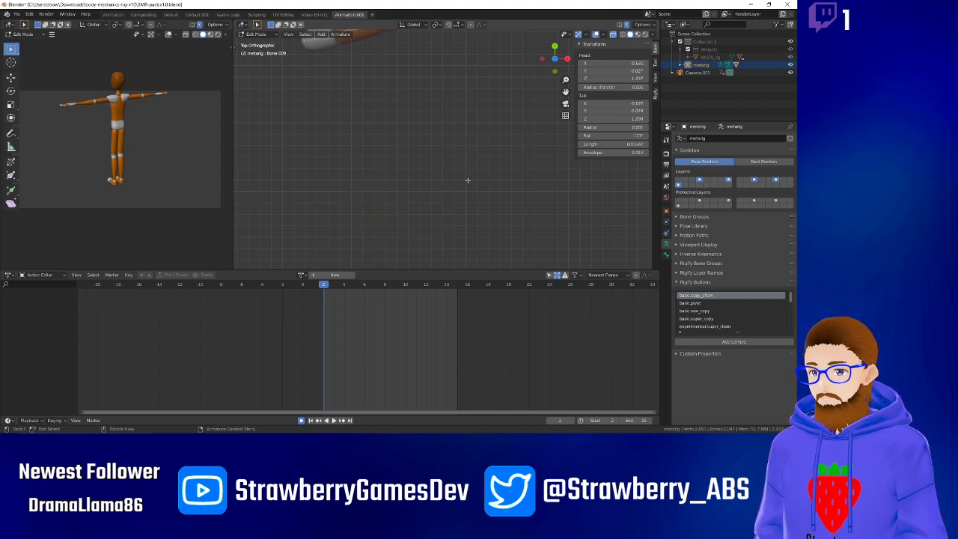
Try moving a palm bone of the original right hand away from the wrist.
scroll(469, 180, "down", 6)
scroll(469, 175, "up", 1)
scroll(472, 173, "down", 1)
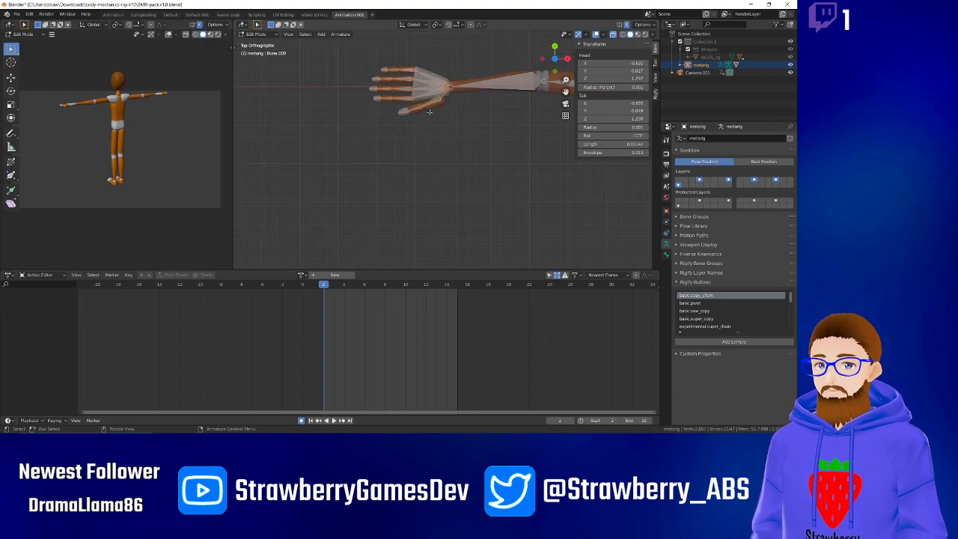
left_click(451, 139)
left_click(434, 89)
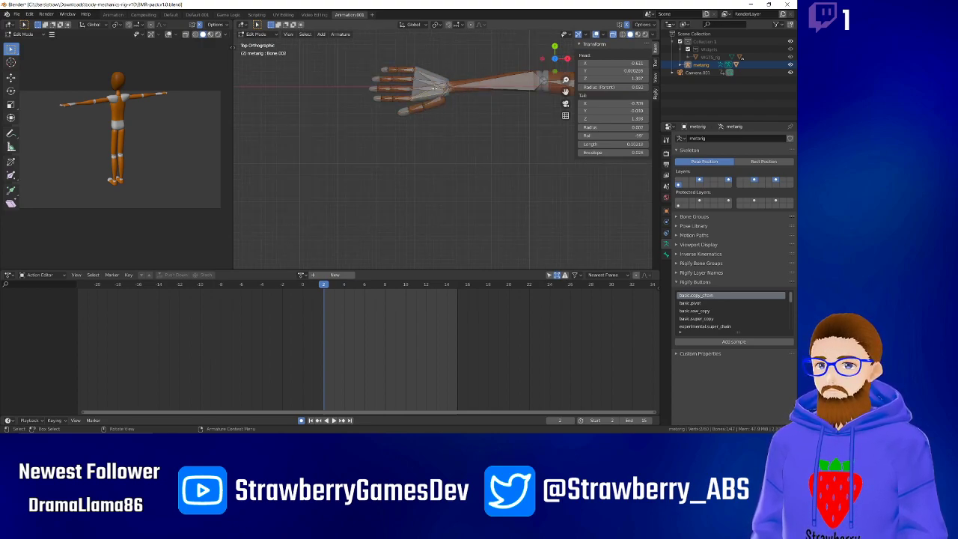
key("g")
right_click(437, 156)
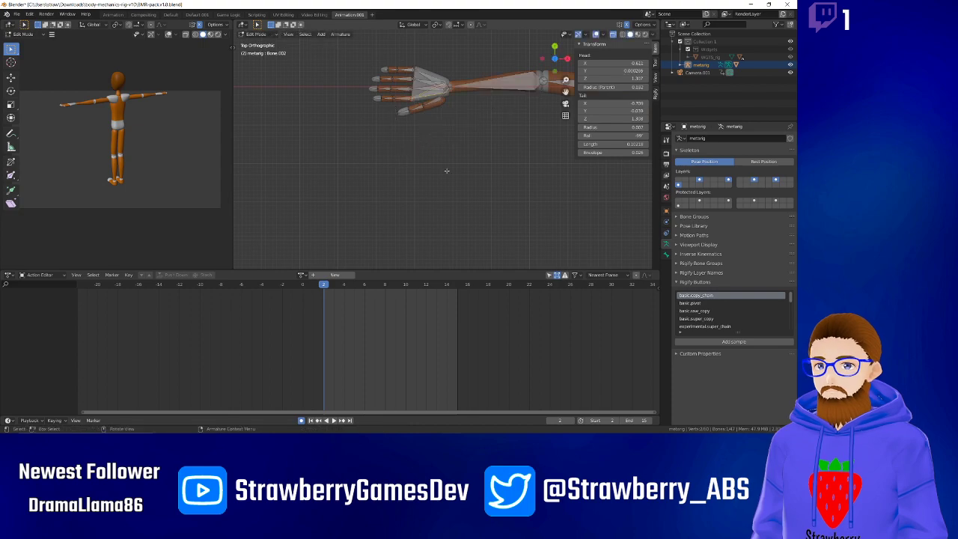
left_click_drag(439, 120, 428, 143)
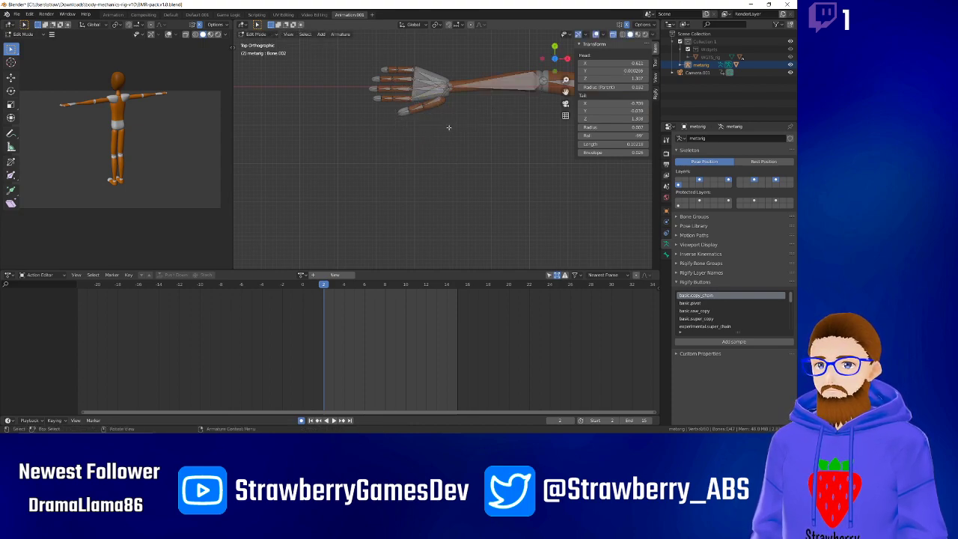
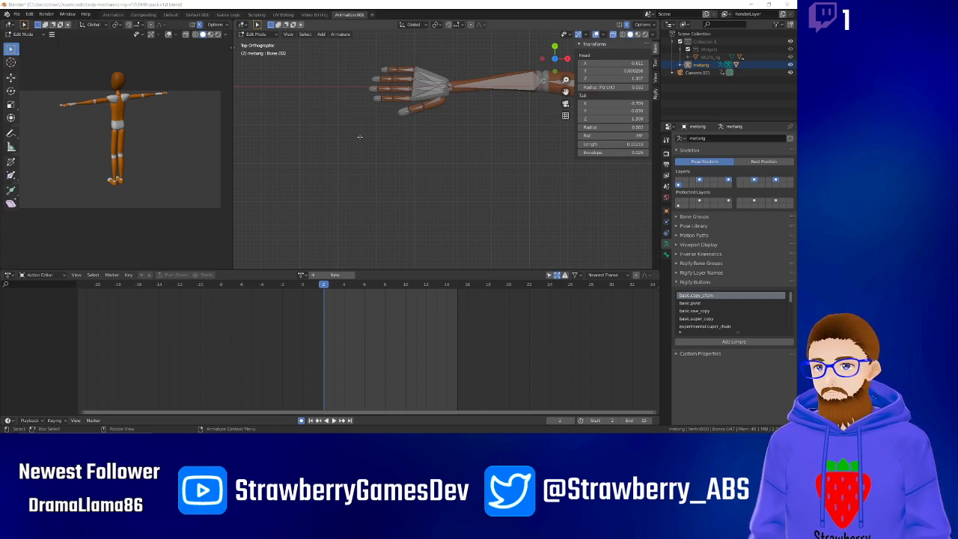
Duplicate all bones of the right hand and place the copy in front of the original hand.
mouse_move(358, 124)
left_mouse_down()
mouse_move(410, 102)
mouse_move(445, 67)
left_mouse_up()
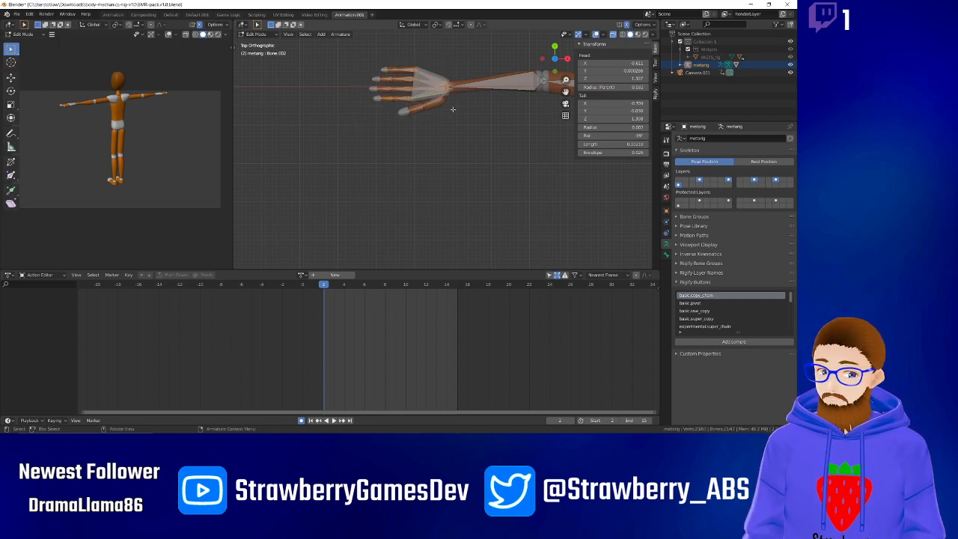
key("shift+d")
left_click(442, 205)
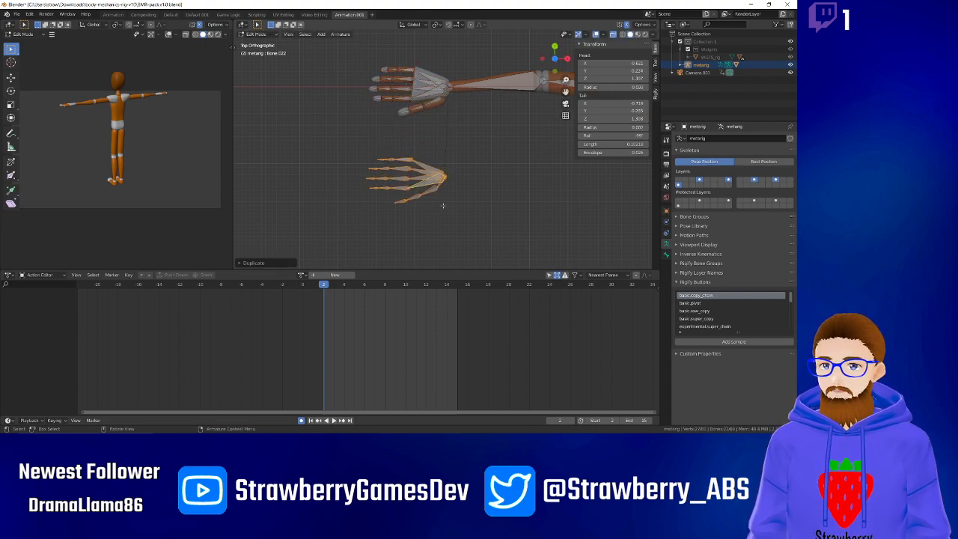
Clear the parent of the duplicated hand bone leading to the little finger and of the palm bone beside it.
scroll(454, 174, "up", 5)
scroll(458, 181, "down", 2)
scroll(454, 179, "up", 1)
left_click(454, 179)
left_click(418, 189)
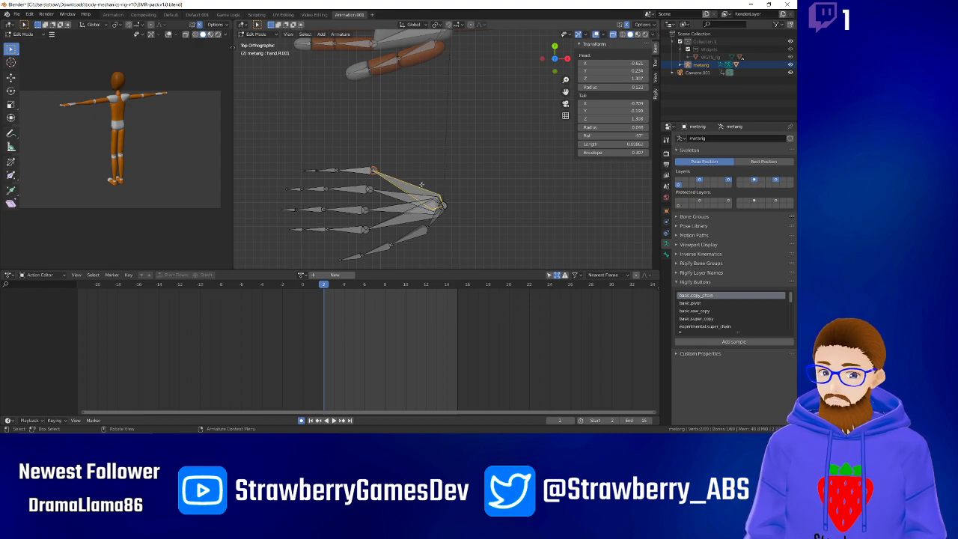
key("alt+p")
left_click(421, 195)
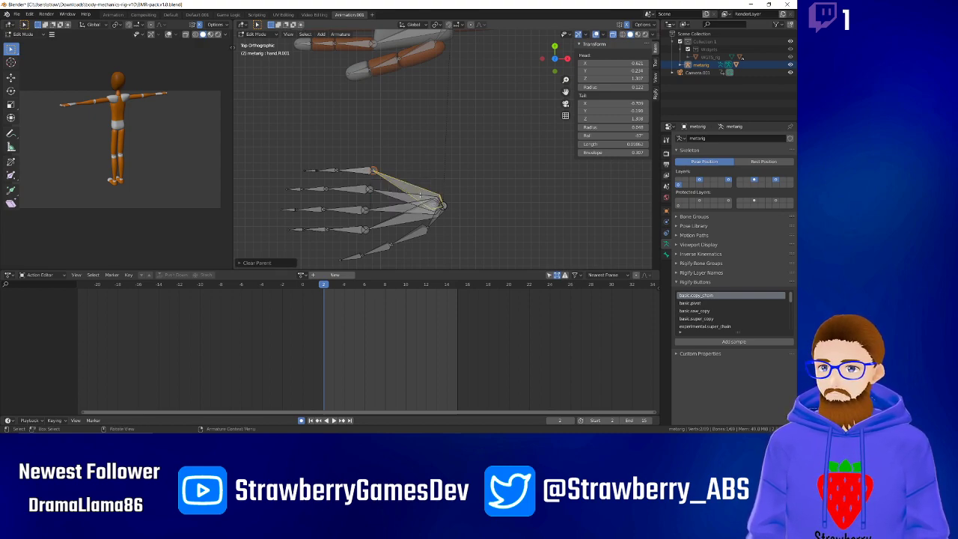
left_click(404, 201)
key("alt+p")
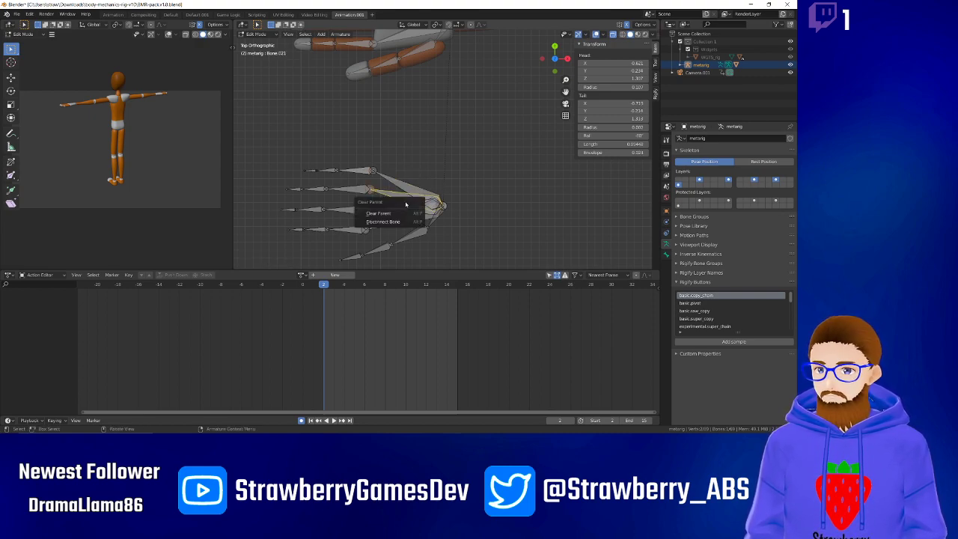
left_click(400, 213)
Clear the parents of the duplicated middle and index palm bones and of the short bone leading to the thumb.
left_click(397, 215)
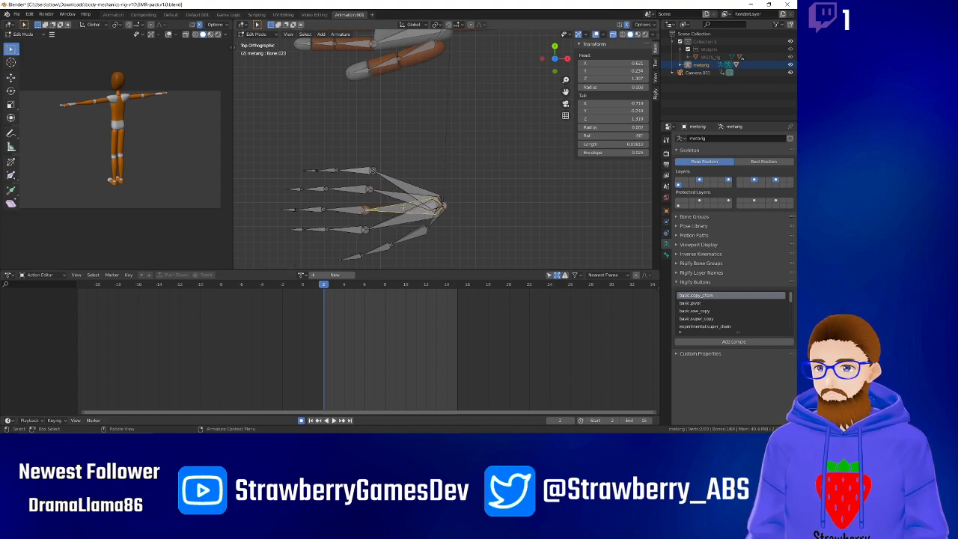
key("alt+p")
left_click(397, 218)
left_click(399, 222)
key("alt+p")
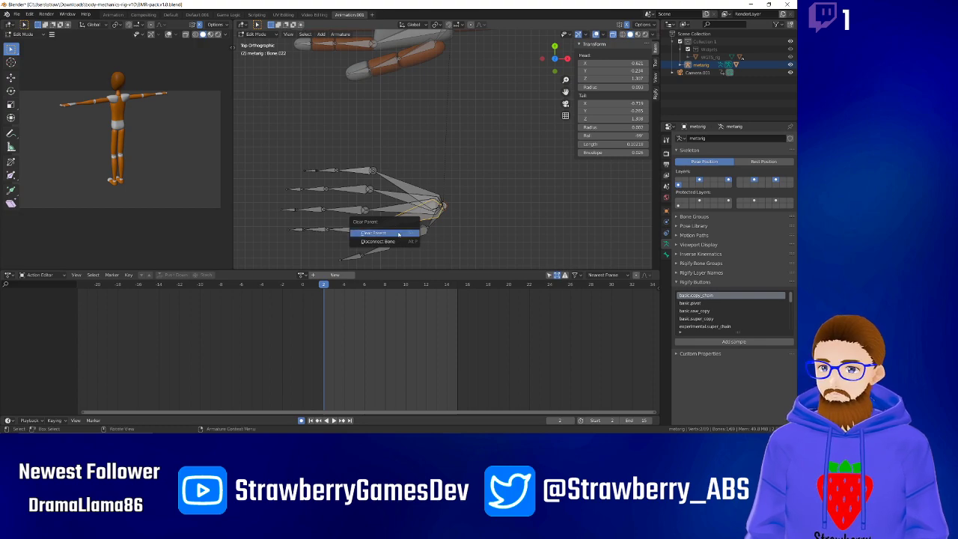
left_click(397, 232)
left_click(433, 221)
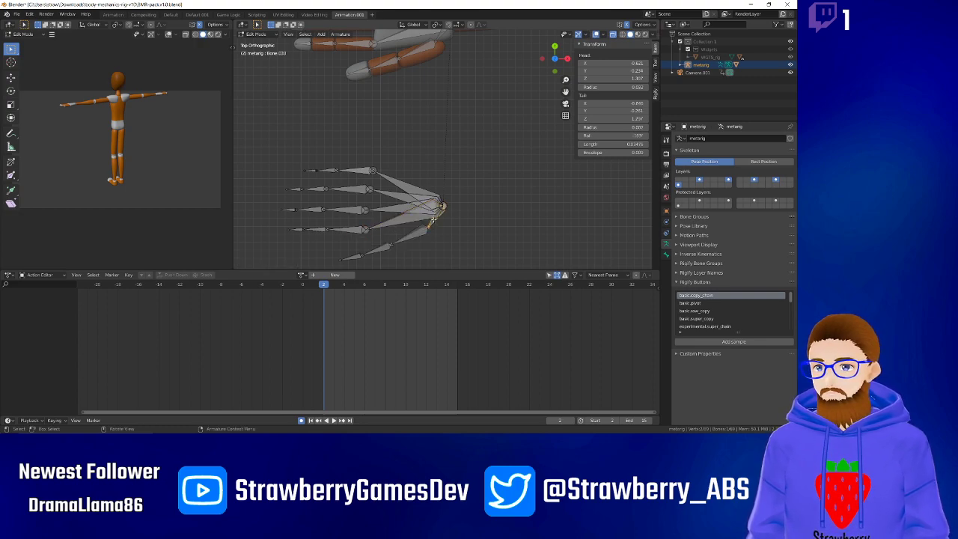
key("alt+p")
left_click(430, 231)
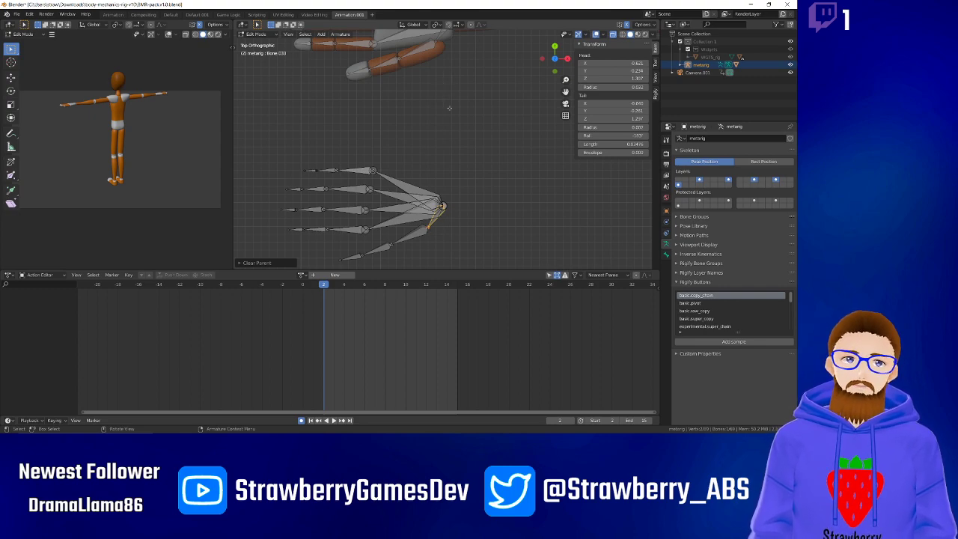
Parent the duplicated little finger's base bone to the duplicated hand bone with the Connected option.
scroll(379, 127, "down", 1)
scroll(389, 169, "up", 1)
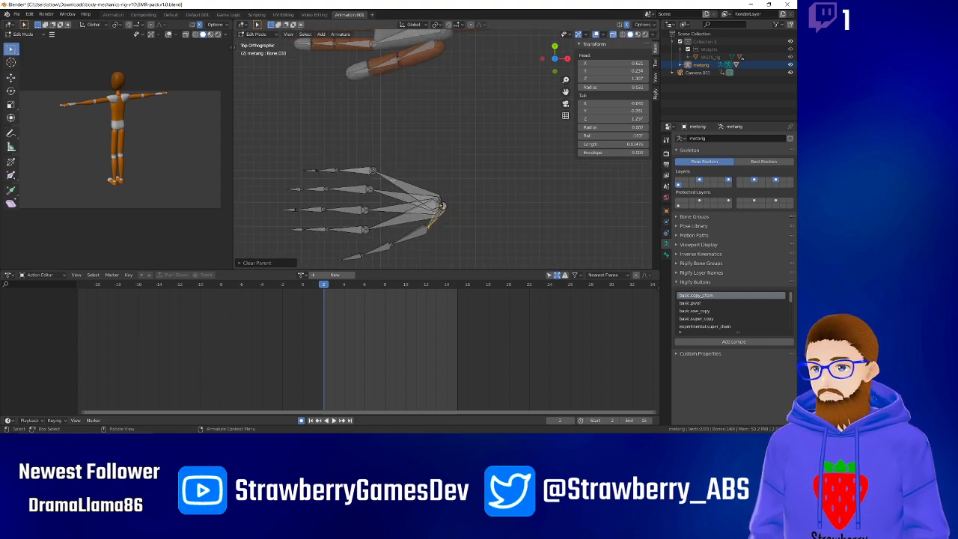
scroll(374, 173, "up", 2)
left_click(348, 182)
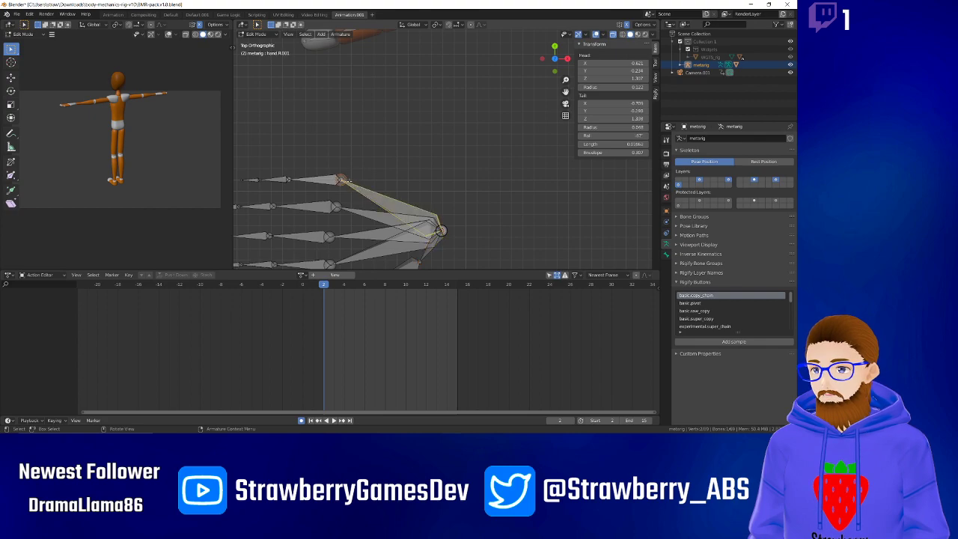
left_click(326, 180)
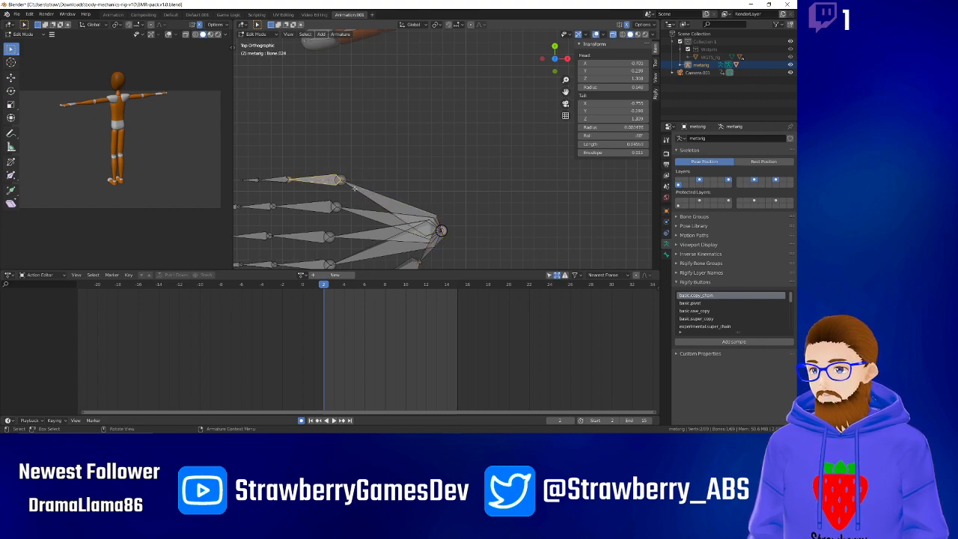
left_click(361, 191, "shift")
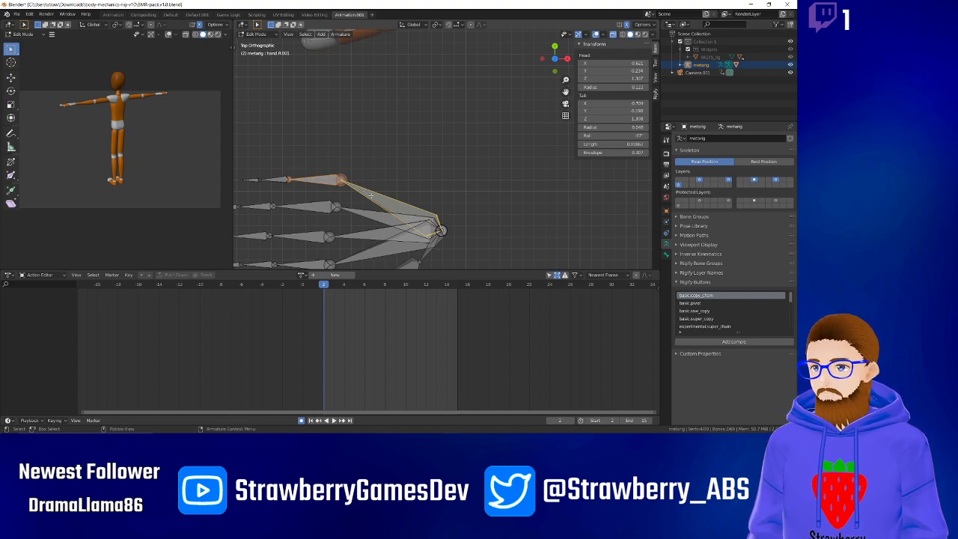
key("ctrl+p")
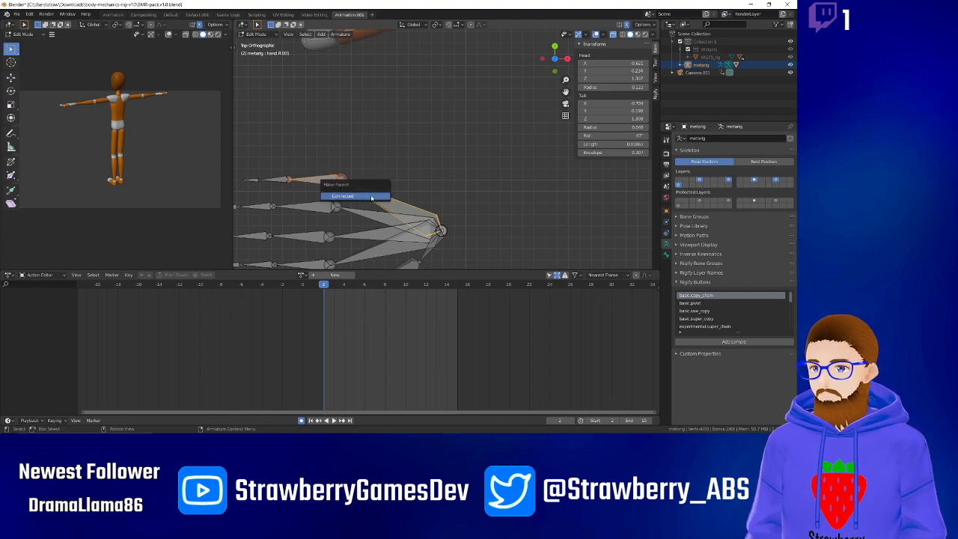
left_click(370, 195)
left_click(376, 167)
Parent the original right hand's little finger base bone to the hand.R bone with the Connected option.
scroll(376, 167, "down", 3)
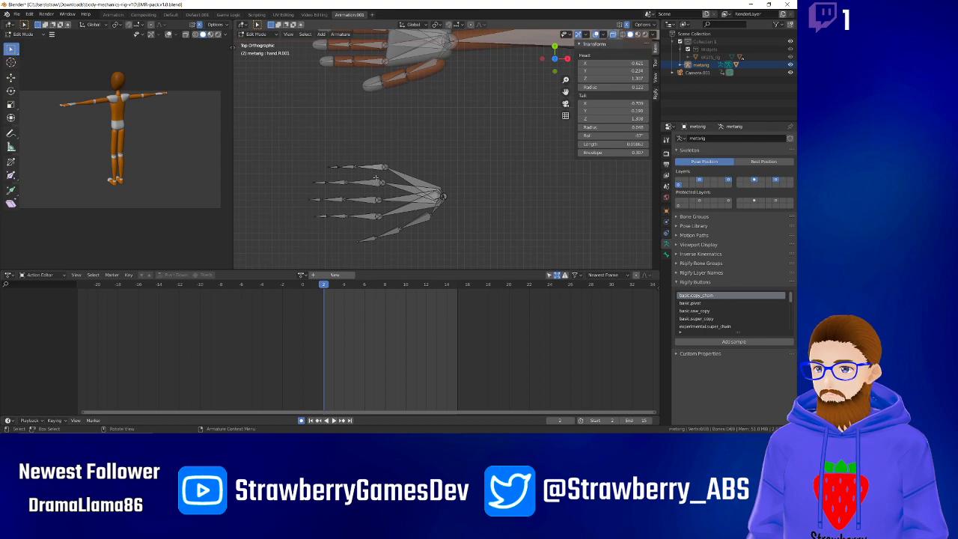
middle_click_drag(409, 103, 420, 227, "shift")
scroll(420, 224, "up", 3)
left_click(371, 132)
left_click(404, 142, "shift")
key("ctrl+p")
left_click(402, 142)
Select the whole duplicated hand and move it across to the space in front of the left hand.
scroll(403, 143, "down", 6)
middle_click_drag(424, 223, 391, 136, "shift")
scroll(391, 136, "up", 1)
left_click_drag(309, 125, 457, 224)
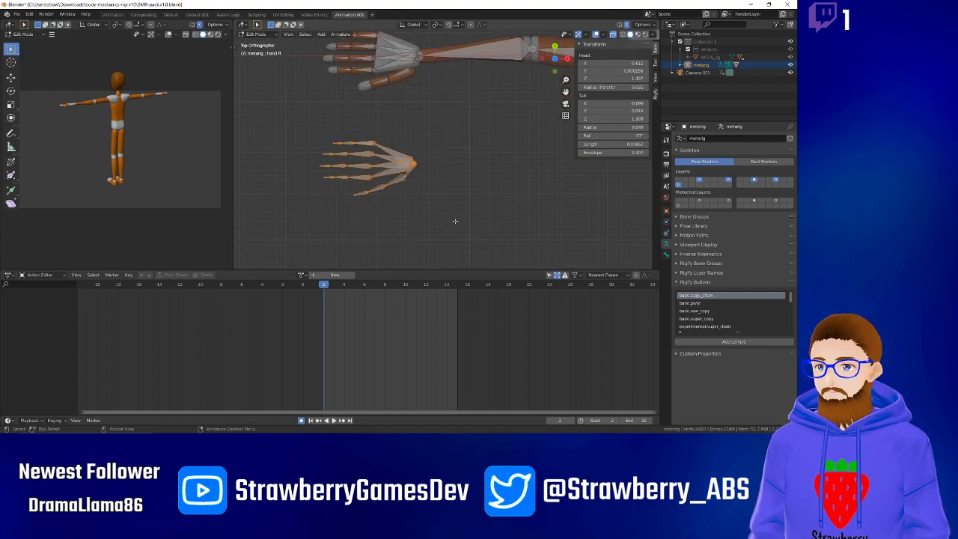
scroll(435, 197, "down", 6)
middle_click_drag(493, 165, 375, 166, "shift")
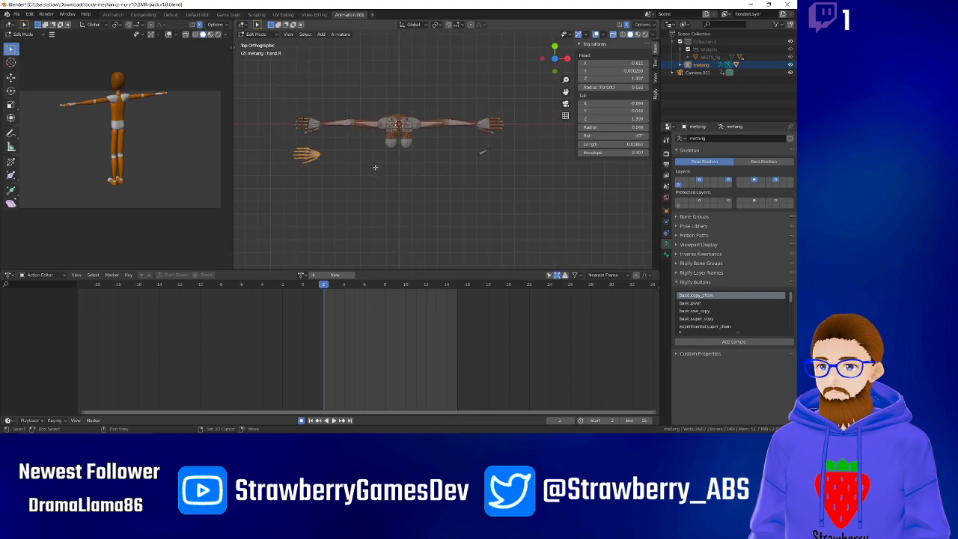
key("g")
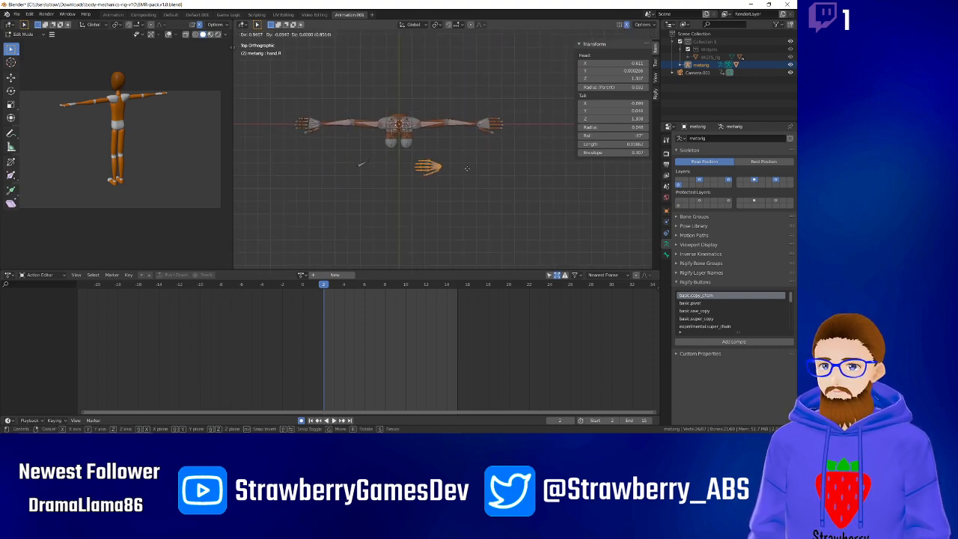
left_click(530, 158)
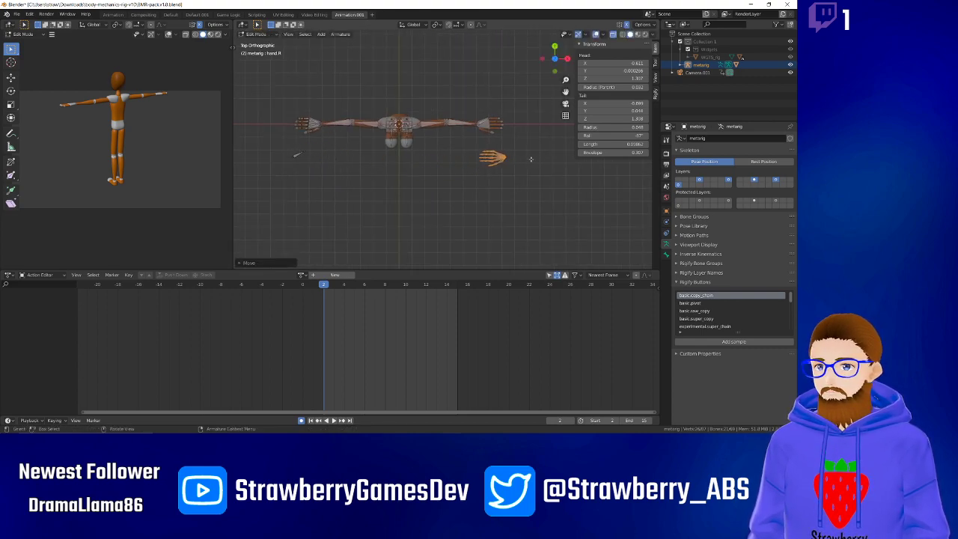
Delete the stray single hand bone lying in front of the original right hand.
left_click(300, 157)
left_click(367, 173)
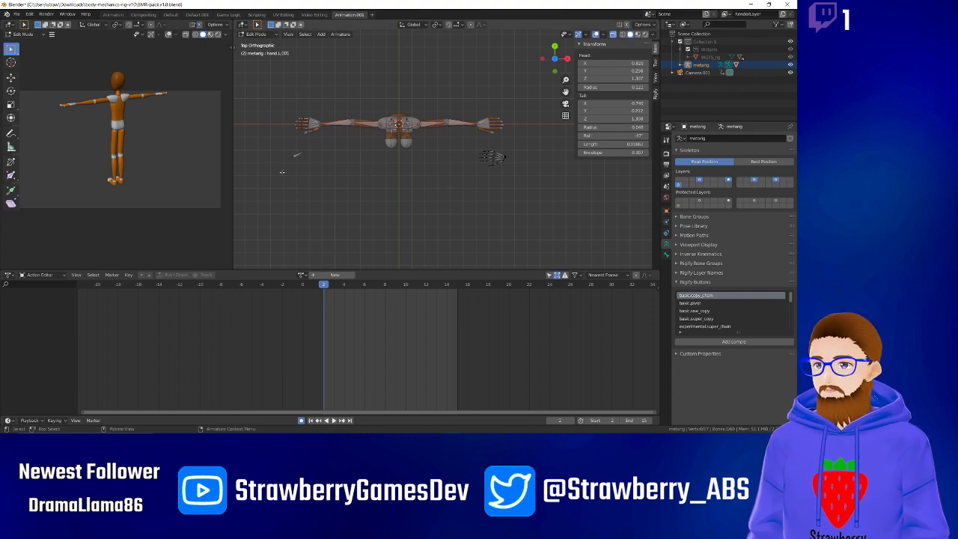
left_click(297, 155)
key("x")
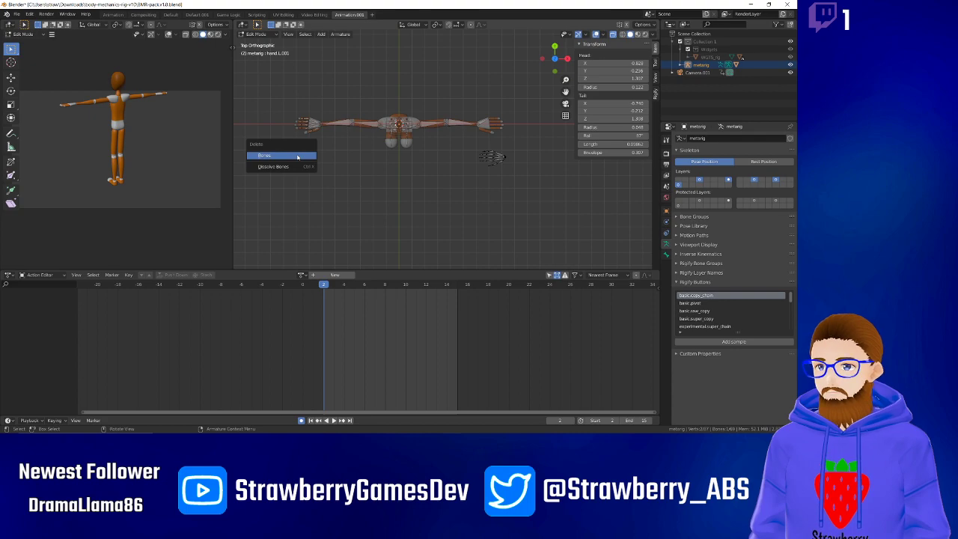
left_click(297, 155)
scroll(490, 130, "up", 5)
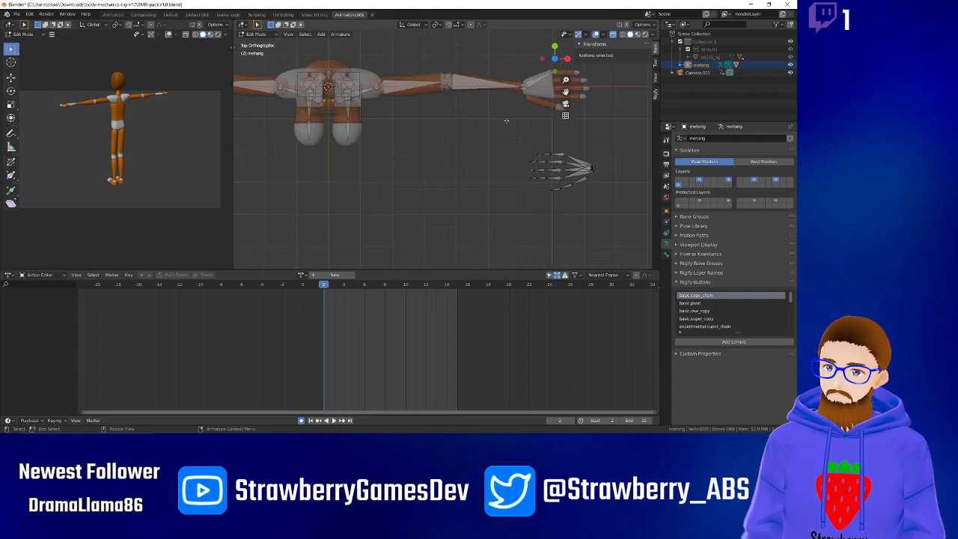
Delete the original hand.L bone from the metarig's left arm.
scroll(520, 105, "down", 1)
left_click(521, 92)
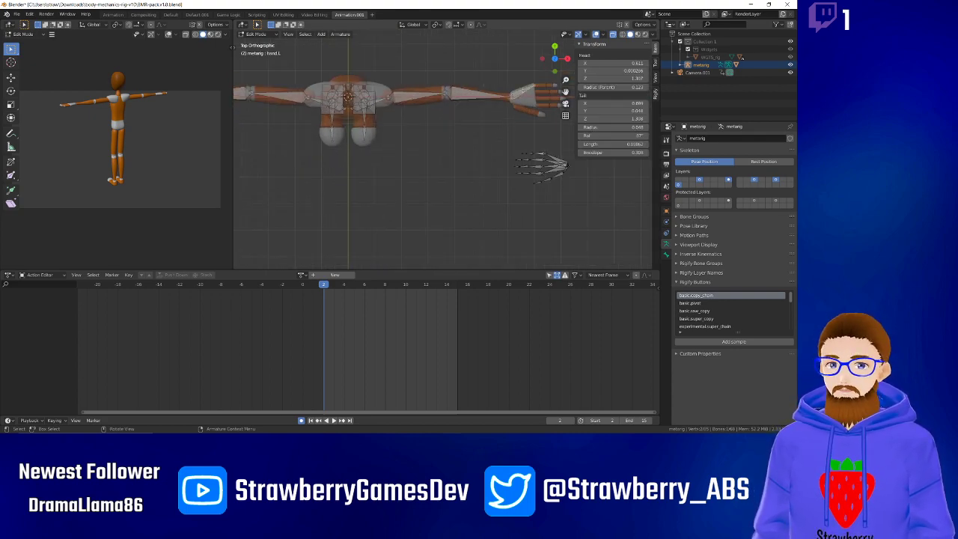
key("x")
left_click(518, 101)
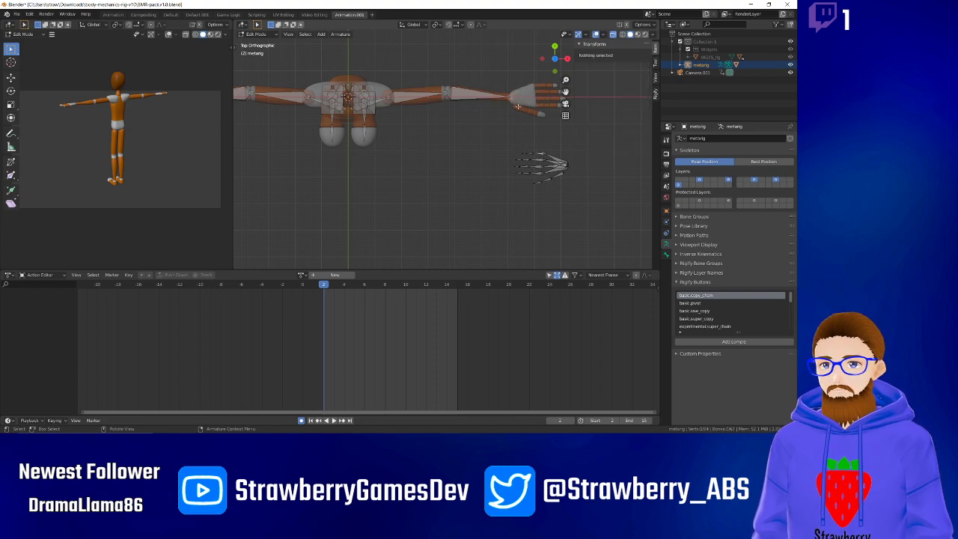
scroll(448, 140, "down", 1)
scroll(448, 140, "up", 1)
scroll(449, 139, "down", 3)
scroll(448, 140, "up", 2)
Select all bones of the duplicated hand lying in front of the left hand.
left_click_drag(510, 144, 565, 184)
scroll(533, 160, "up", 4)
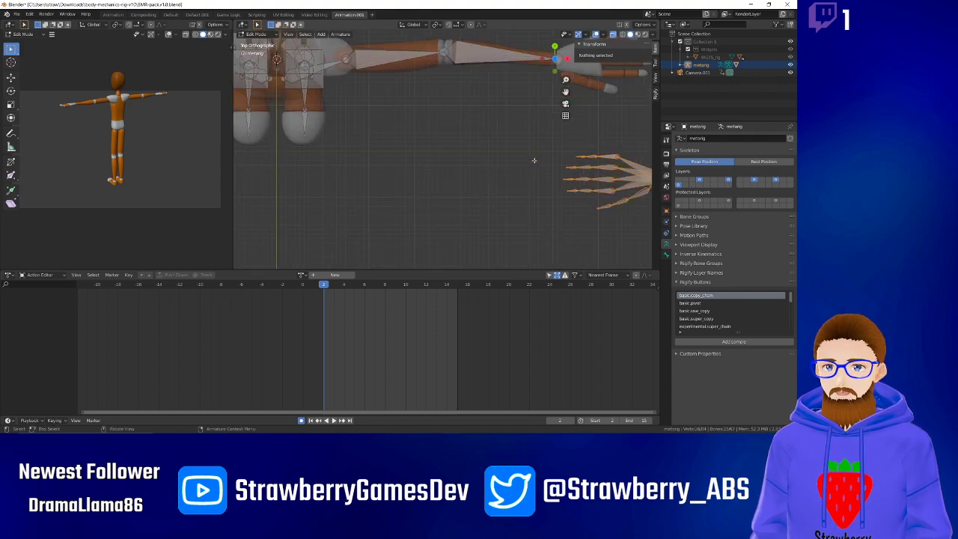
scroll(534, 161, "down", 3)
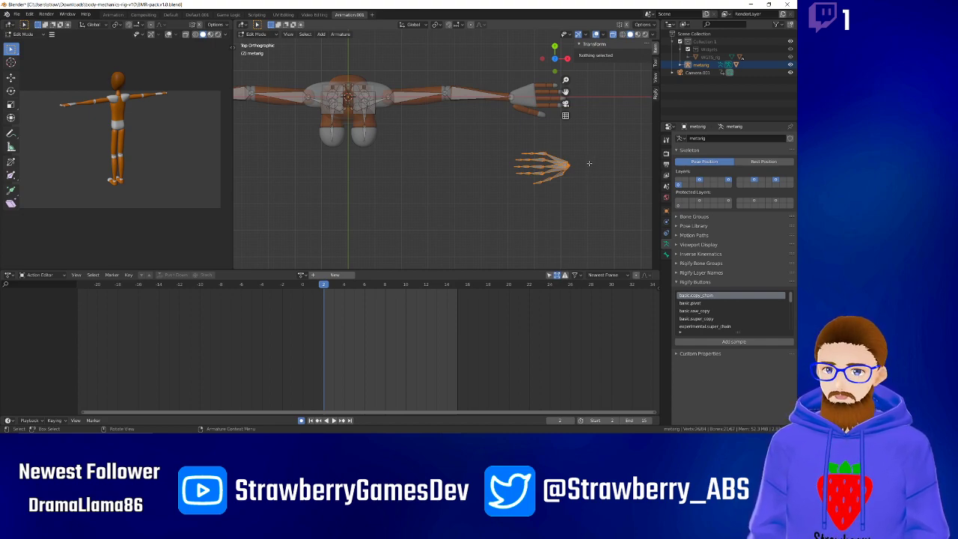
key("s")
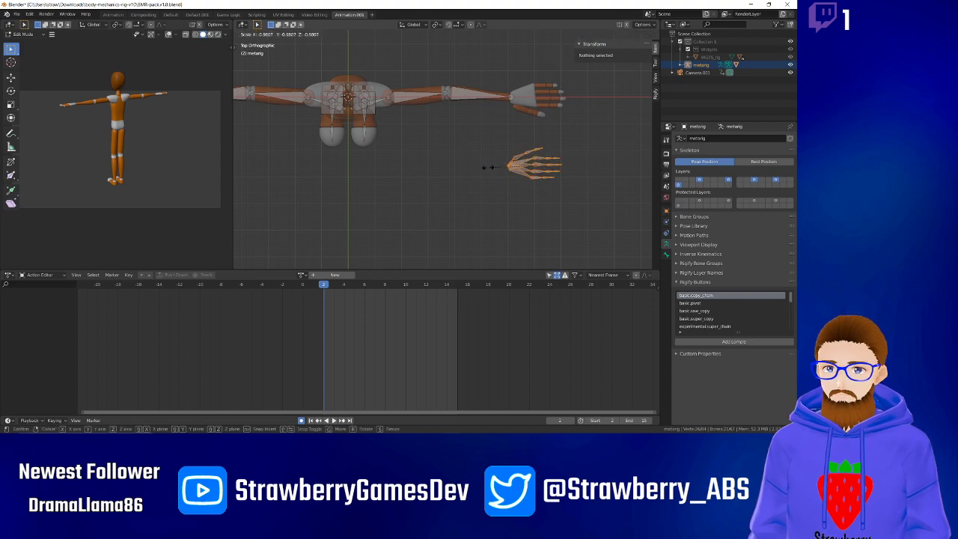
right_click(586, 165)
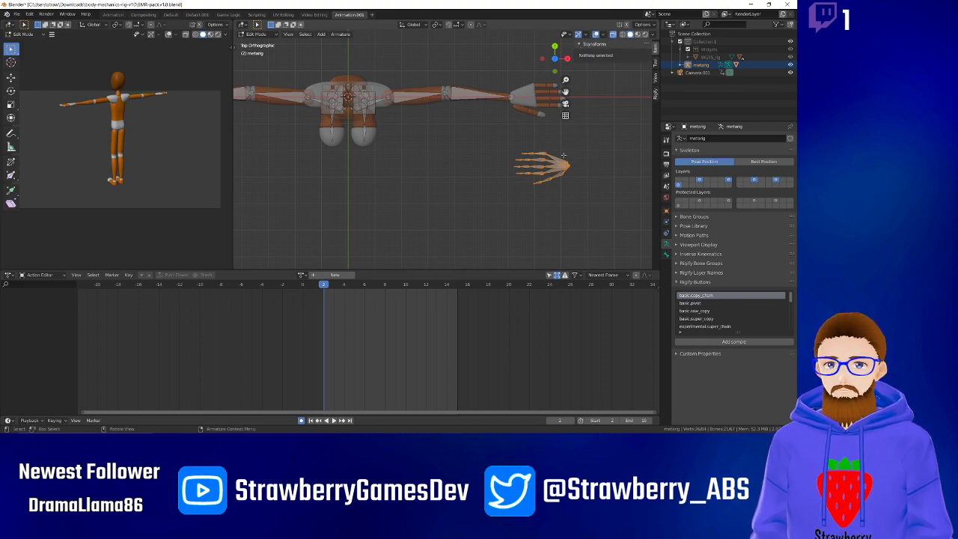
left_click(654, 61)
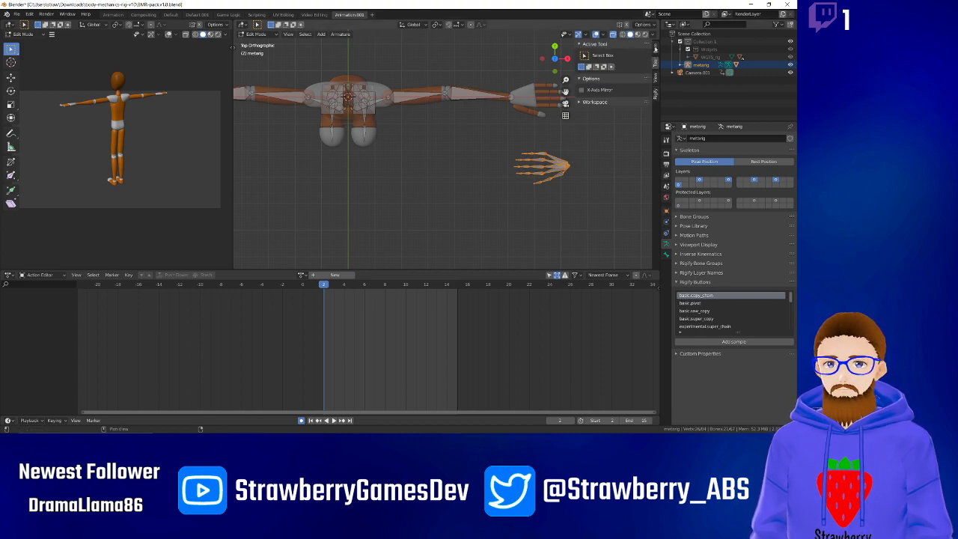
left_click(580, 90)
left_click(581, 91)
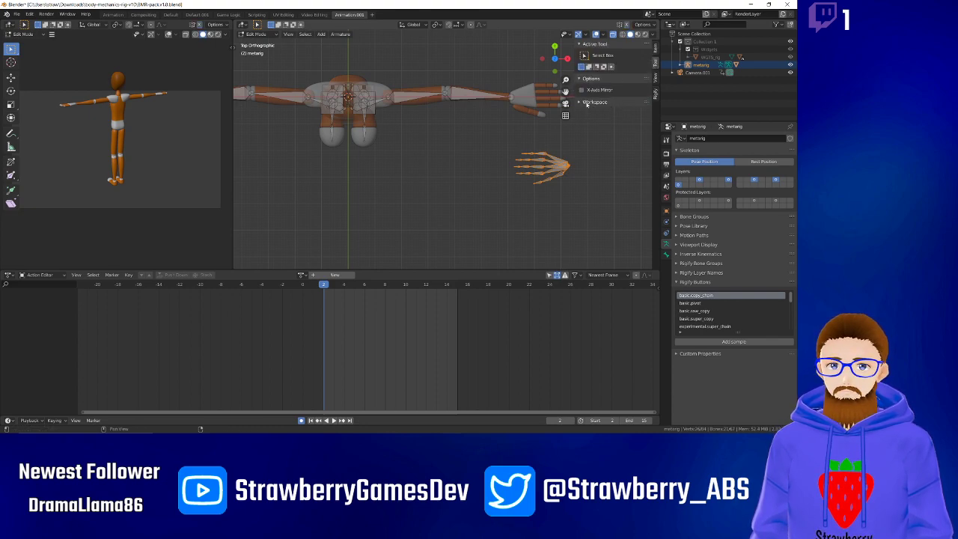
left_click(579, 101)
left_click(579, 101)
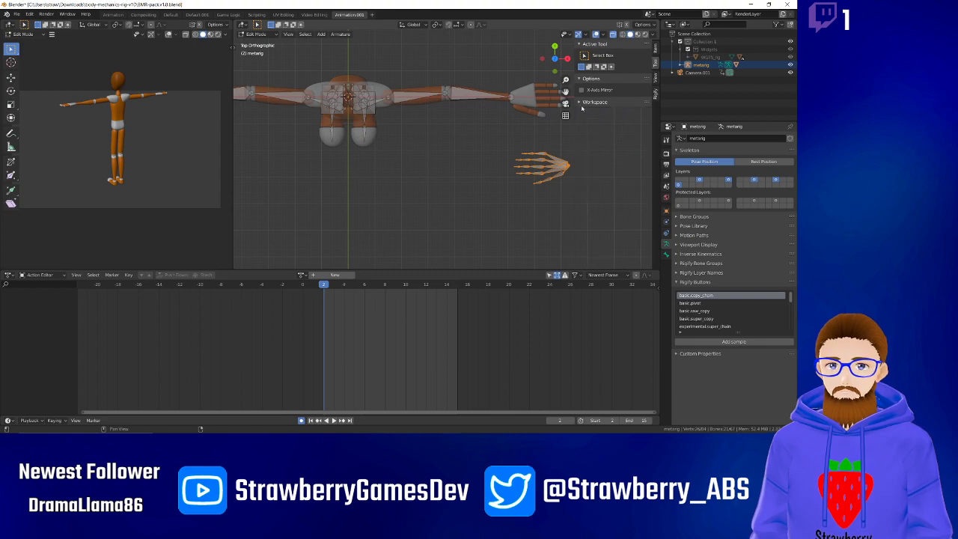
Try mirroring the duplicated hand along Y Local, and undo it.
right_click(548, 168)
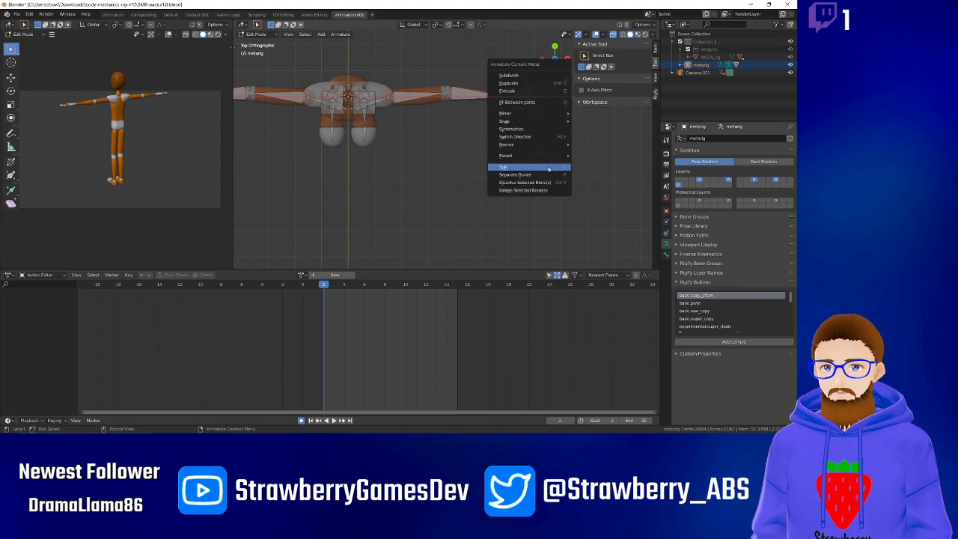
mouse_move(543, 117)
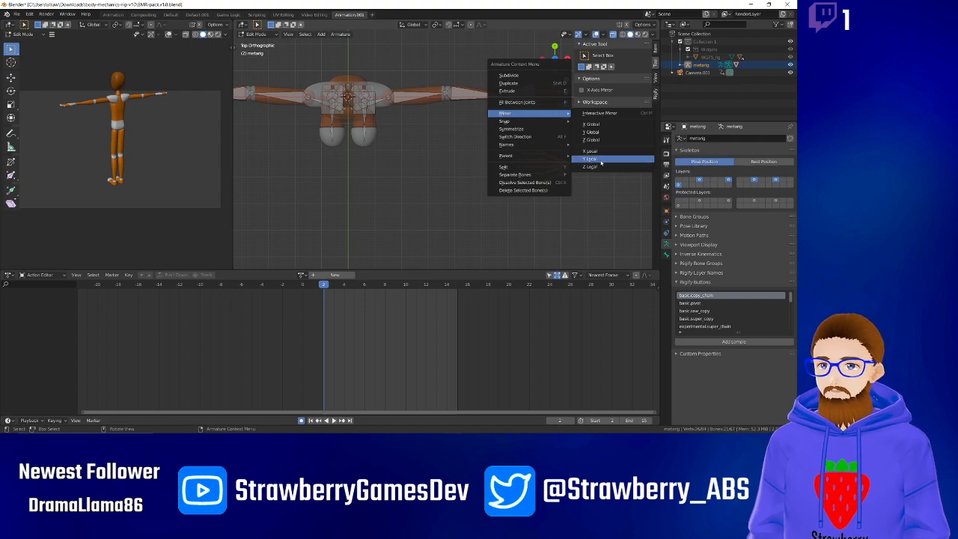
left_click(599, 159)
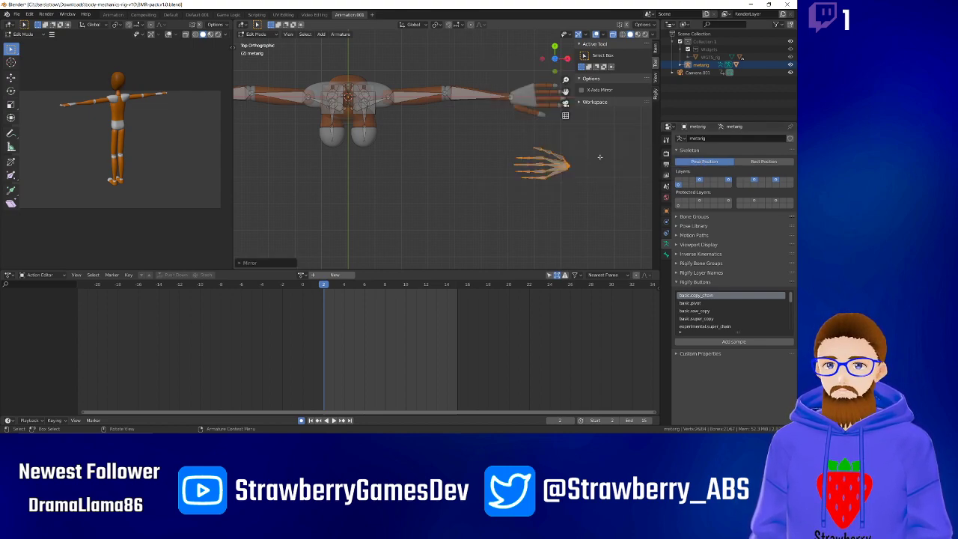
key("ctrl+z")
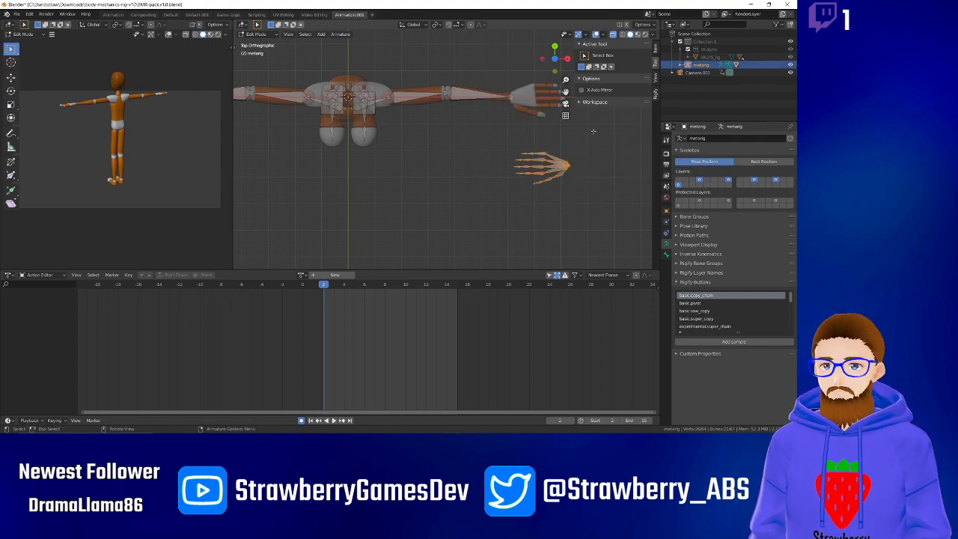
Mirror the duplicated hand along X Local and move it onto the left hand of the mesh.
right_click(555, 166)
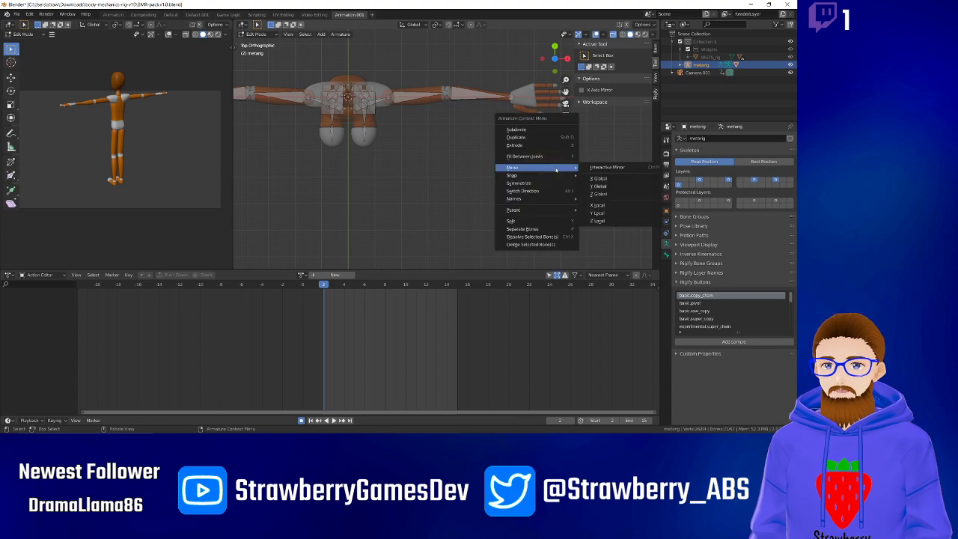
left_click(610, 205)
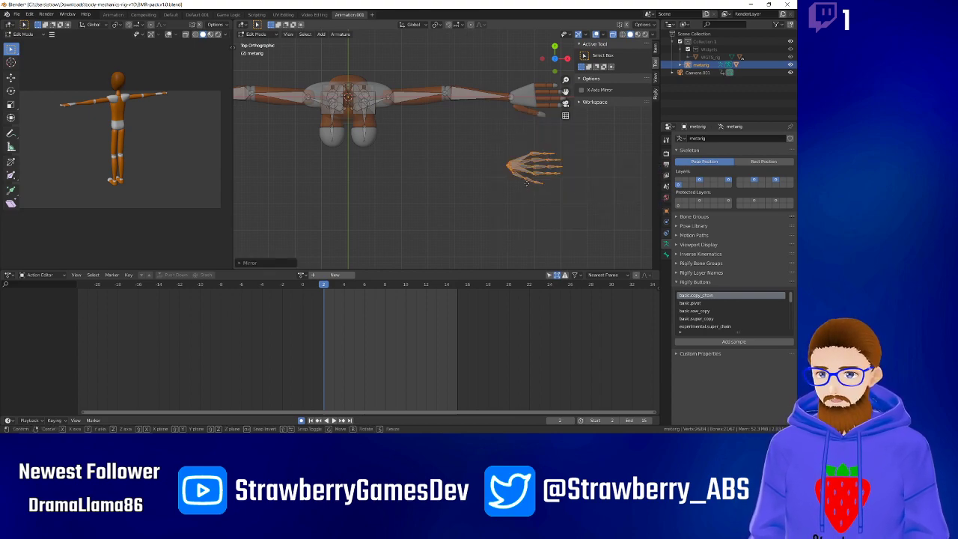
key("g")
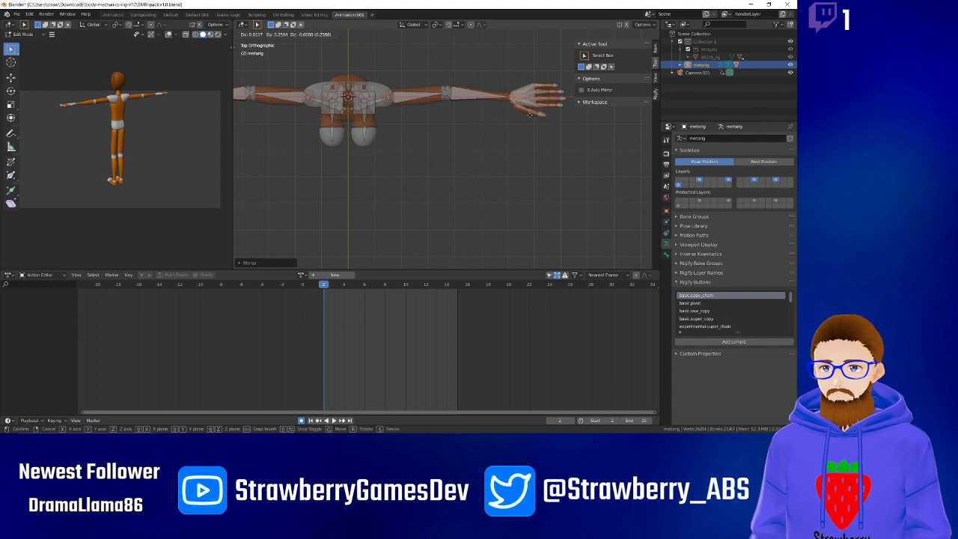
left_click(530, 115)
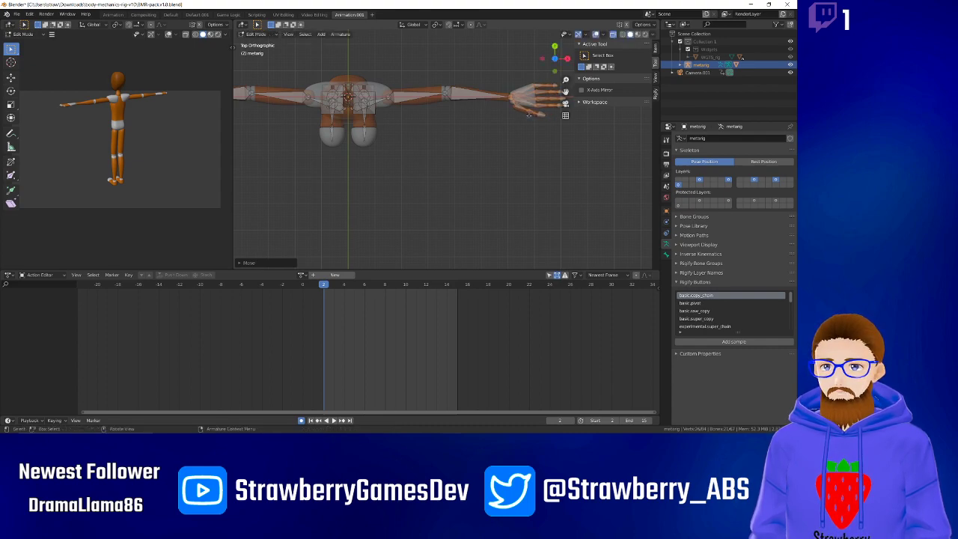
Parent the left hand's little finger base bone to the forearm.L bone with the Connected option.
scroll(534, 95, "up", 5)
middle_click_drag(532, 87, 434, 244, "shift")
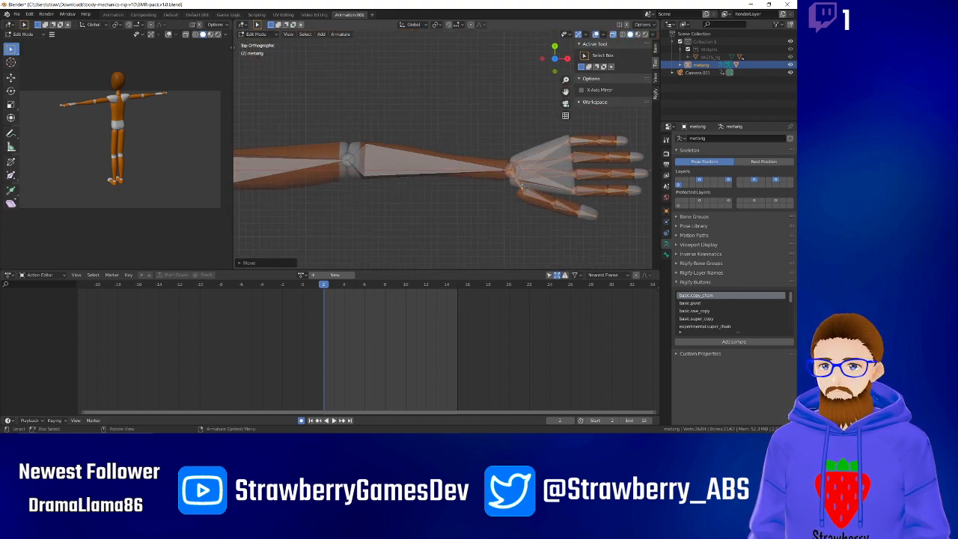
scroll(436, 243, "up", 4)
middle_click_drag(548, 211, 432, 168, "shift")
left_click(431, 197)
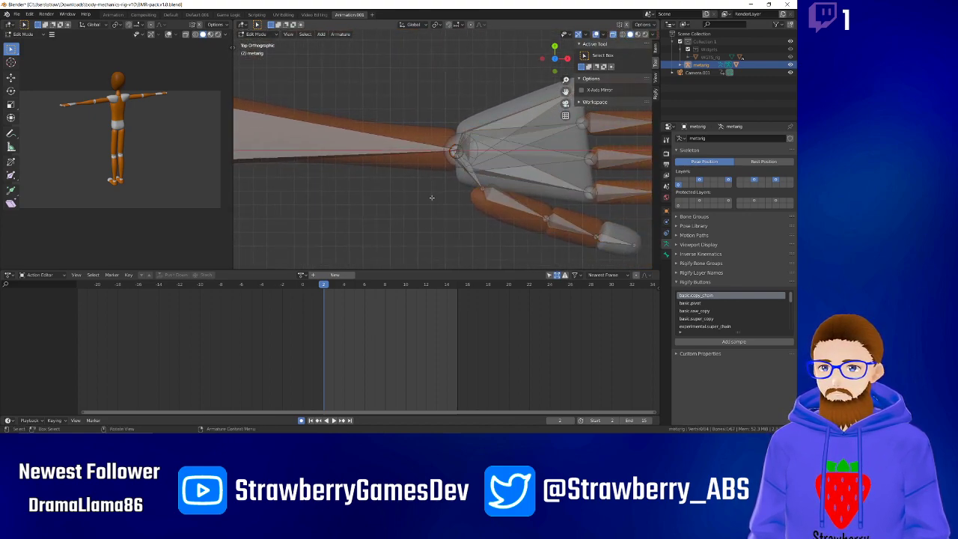
left_click(507, 122)
left_click(395, 147, "shift")
key("ctrl+p")
left_click(395, 148)
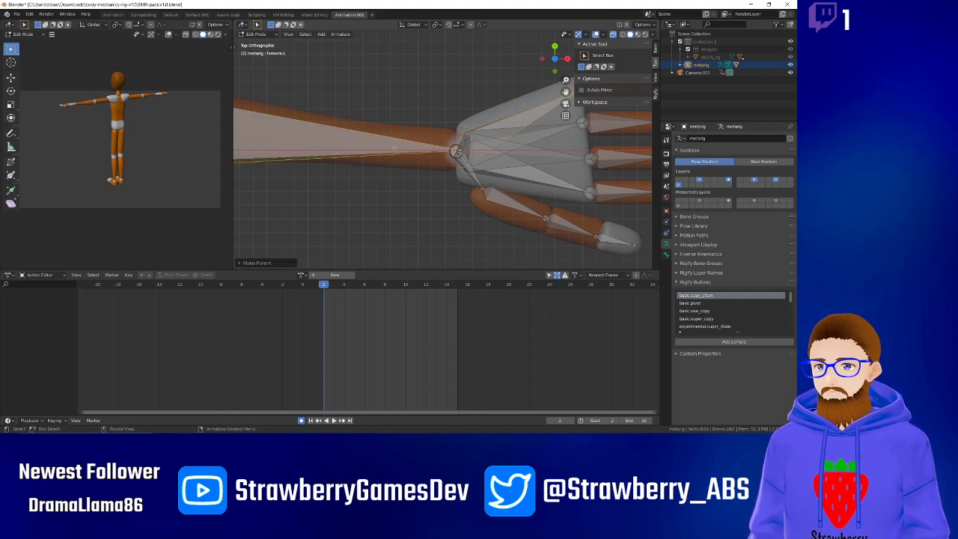
Parent the left hand's ring and middle finger base bones to the forearm.L bone, each with the Connected option.
left_click(514, 135)
left_click(390, 148, "shift")
key("ctrl+p")
left_click(371, 148)
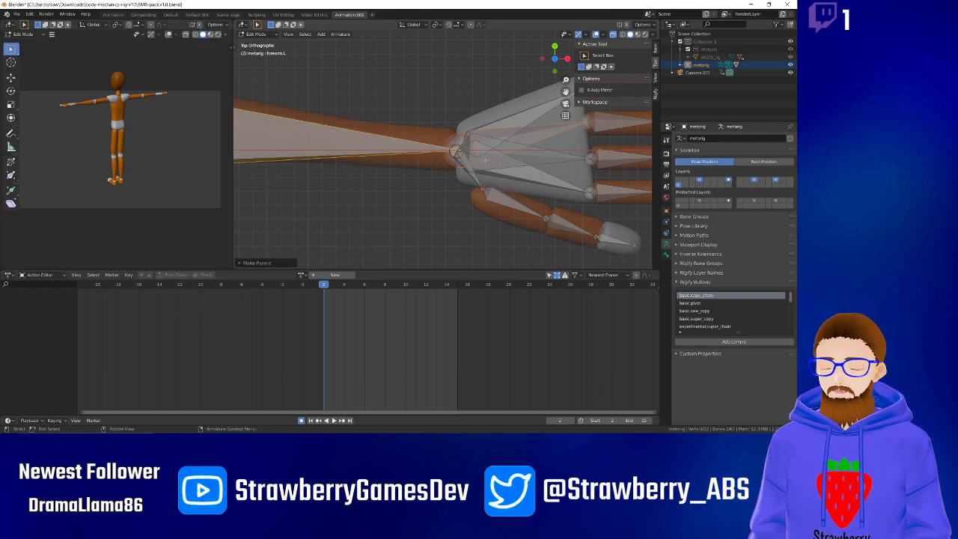
left_click(522, 158)
left_click(348, 147, "shift")
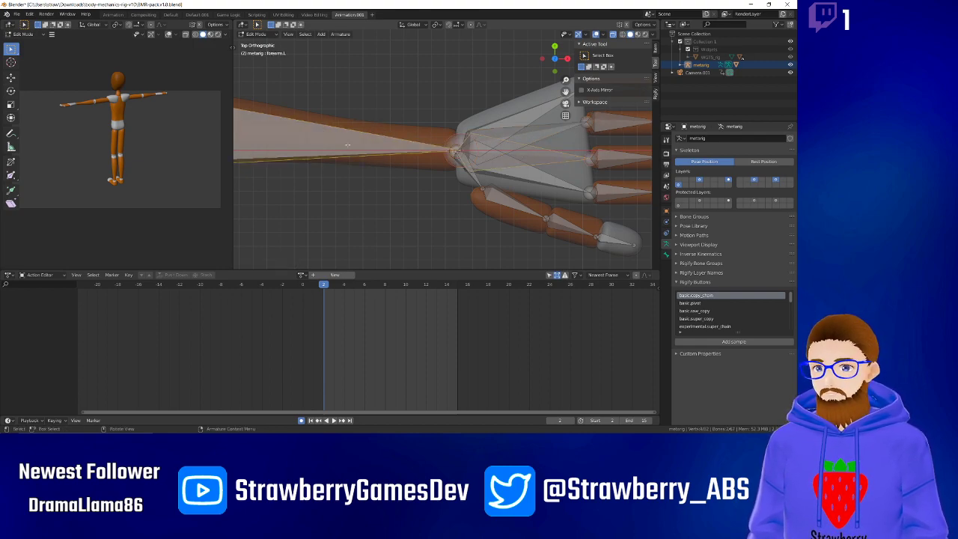
key("ctrl+p")
left_click(347, 147)
Parent the left hand's index finger and thumb base bones to the forearm.L bone, each with the Connected option.
left_click(522, 178)
left_click(355, 138, "shift")
key("ctrl+p")
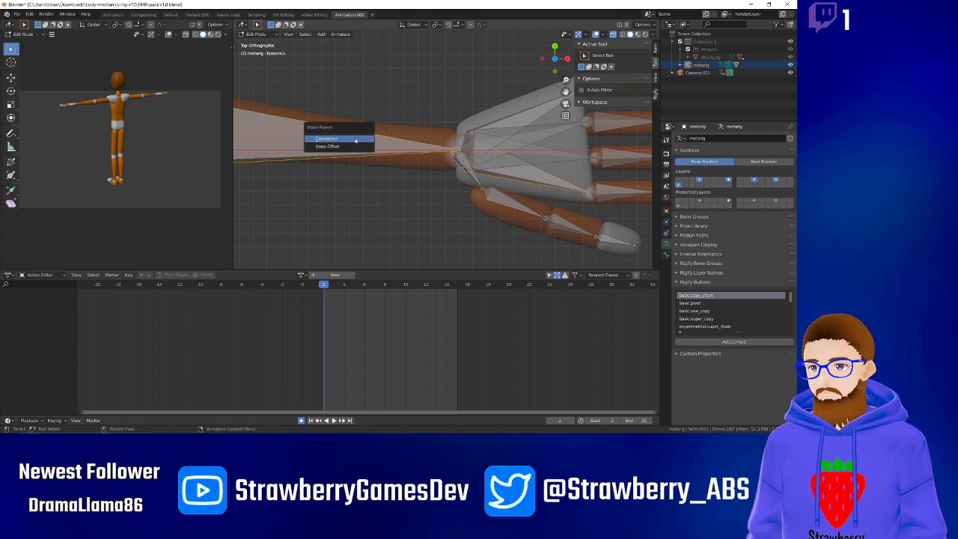
left_click(355, 139)
left_click(470, 172)
left_click(368, 138, "shift")
key("ctrl+p")
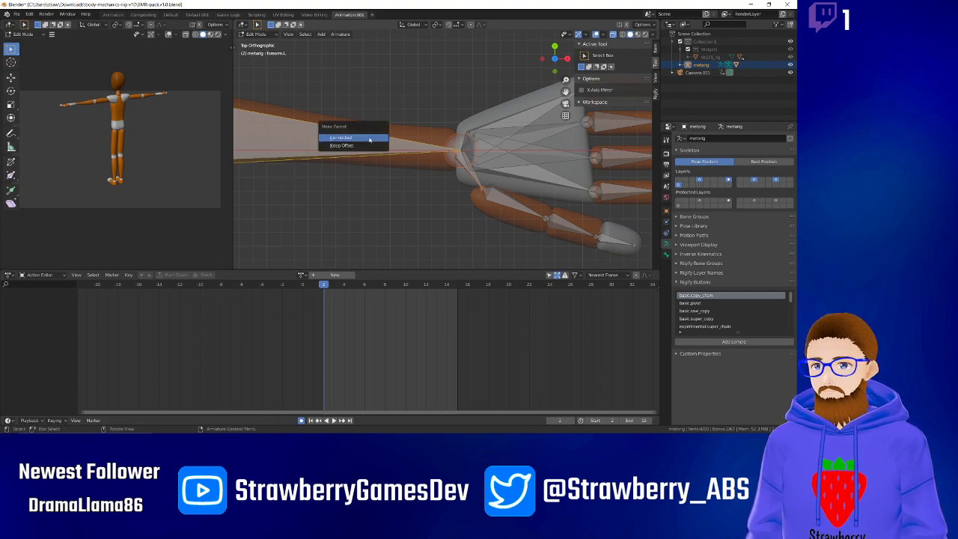
left_click(369, 139)
Switch the metarig to Pose Mode and test the left hand's connections by rotating one palm bone, cancelling the rotation.
middle_click_drag(462, 227, 464, 179)
scroll(453, 189, "down", 4)
scroll(464, 190, "up", 1)
left_click(496, 147)
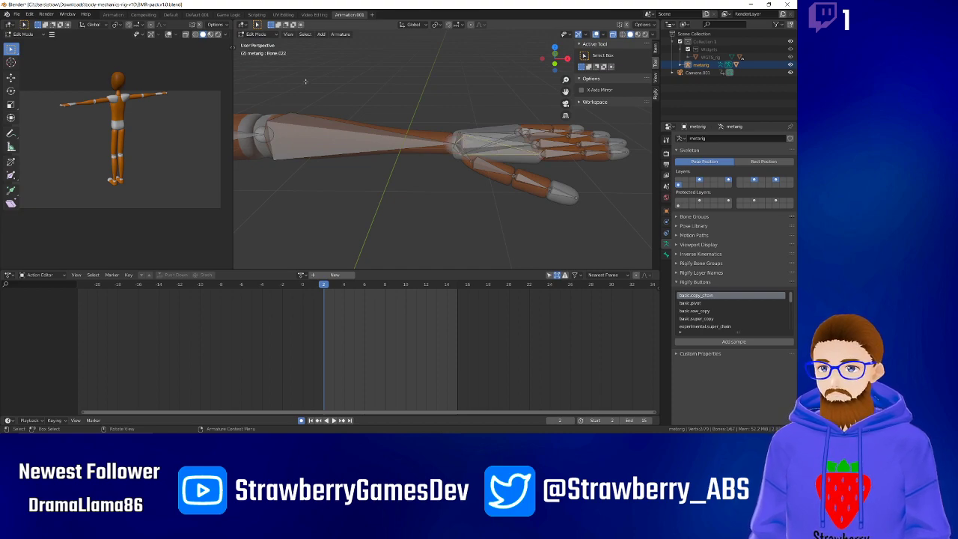
left_click(269, 34)
left_click(260, 60)
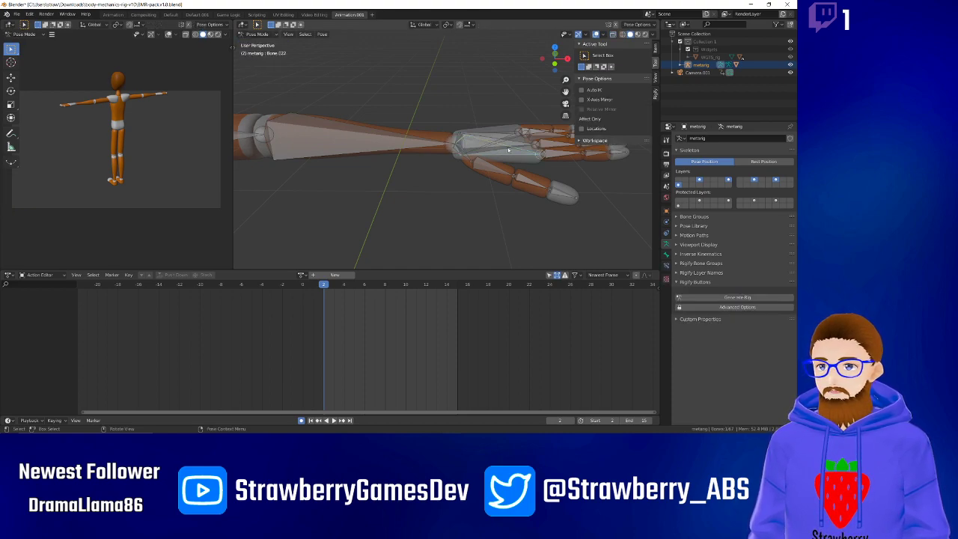
key("r")
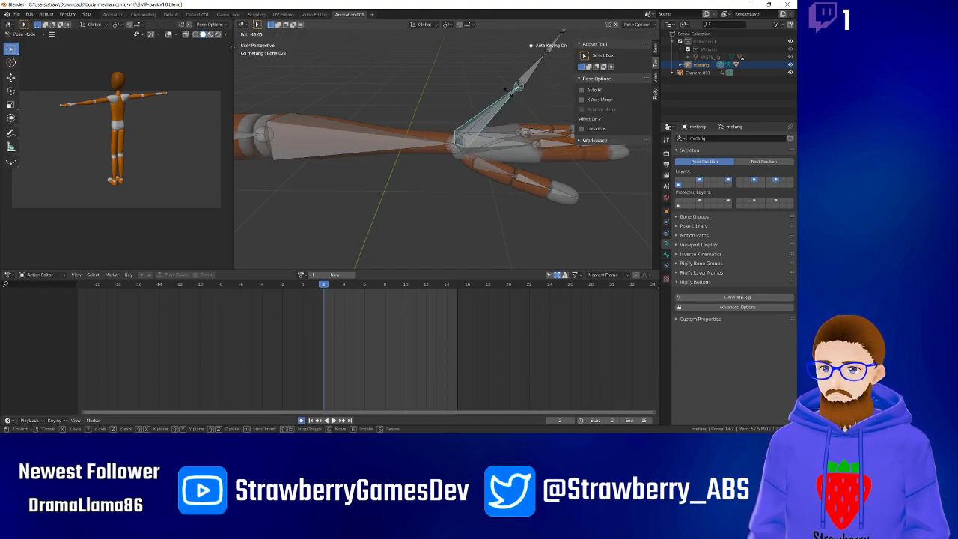
right_click(480, 104)
Test whether the hand bones follow the forearm.L bone by rotating it, and cancel the rotation.
scroll(410, 139, "down", 5)
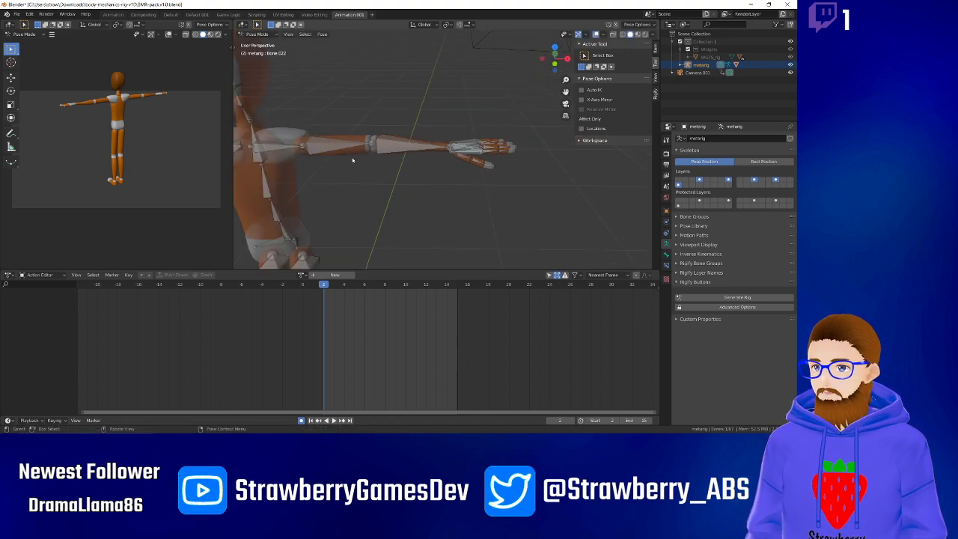
left_click(389, 146)
key("r")
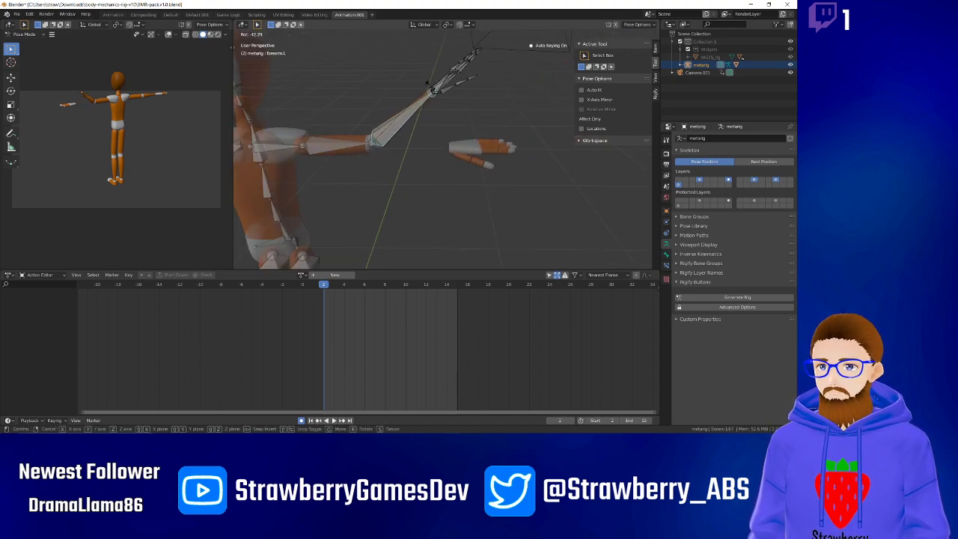
right_click(481, 184)
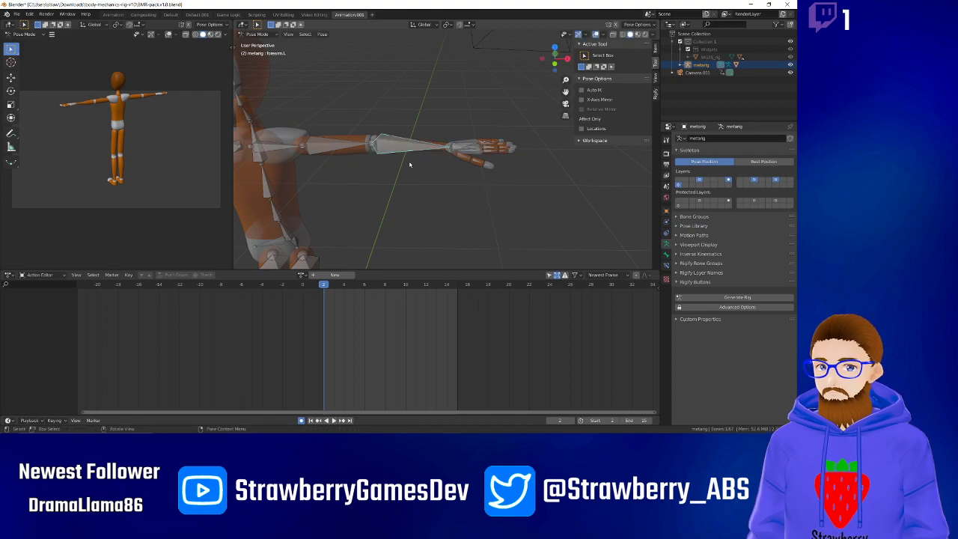
Select the bones of the left hand in Pose Mode.
scroll(413, 163, "up", 2)
middle_click_drag(491, 146, 483, 210)
left_click_drag(468, 108, 565, 252)
middle_click_drag(498, 213, 504, 211)
left_click_drag(455, 113, 550, 215)
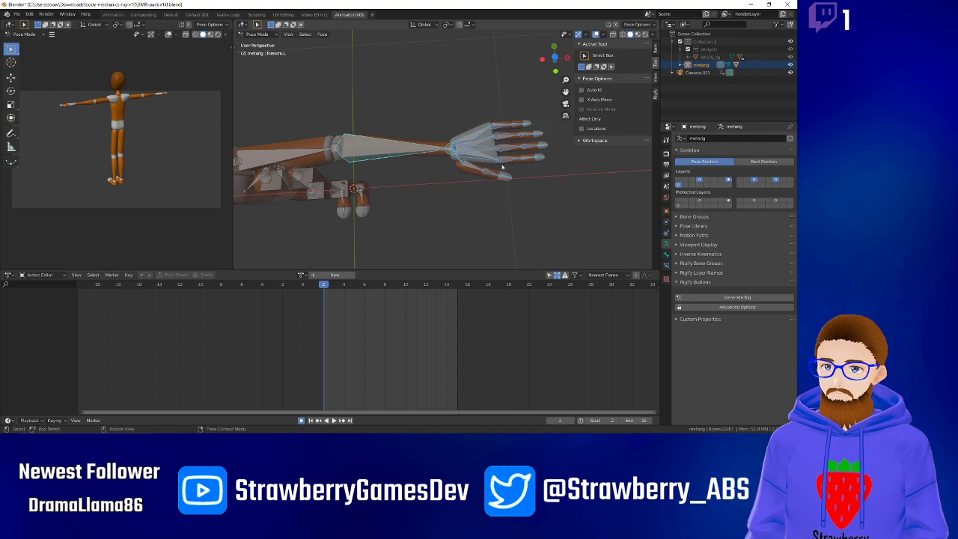
right_click(500, 159)
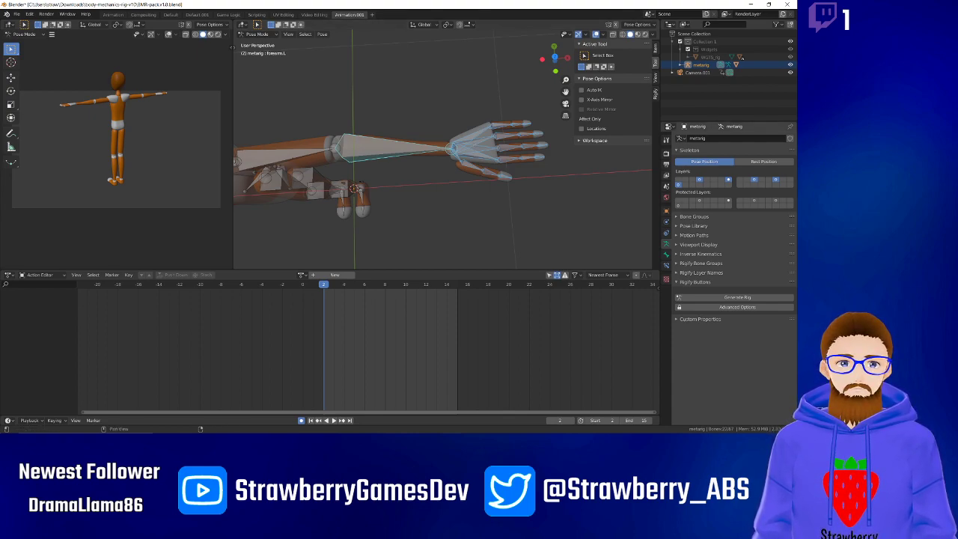
middle_click_drag(523, 195, 497, 158)
Switch to Object Mode and select the character mesh together with the metarig, keeping the metarig as the active object.
left_click(271, 35)
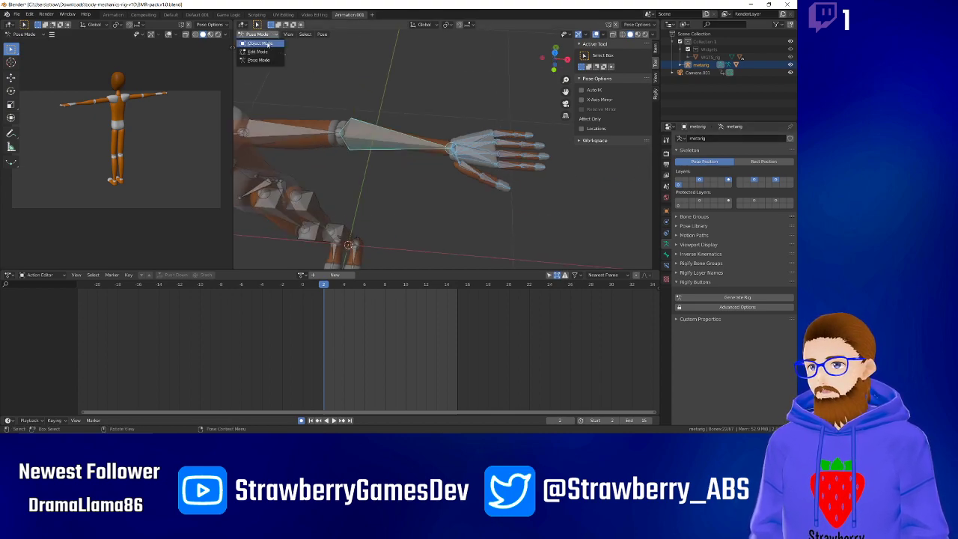
left_click(269, 43)
left_click(402, 88)
left_click(392, 138)
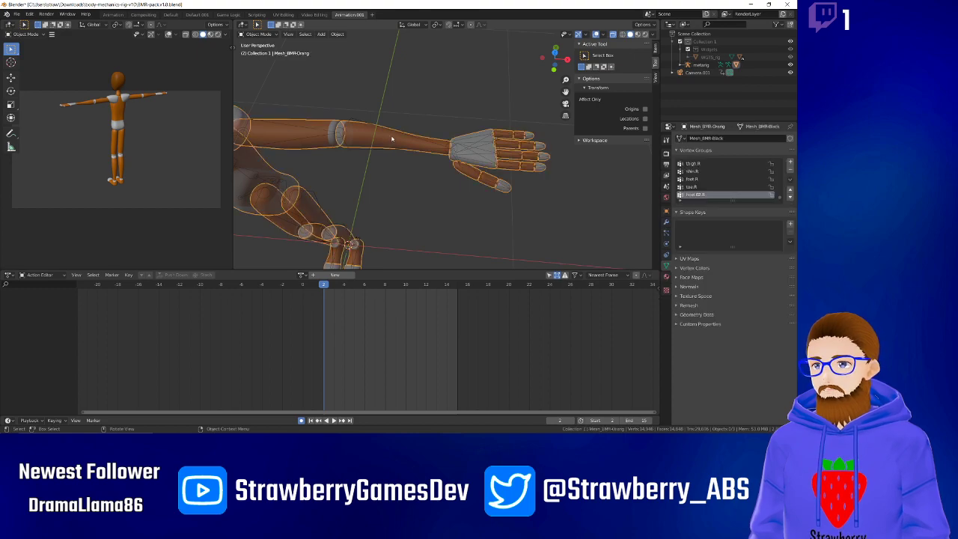
left_click(363, 133)
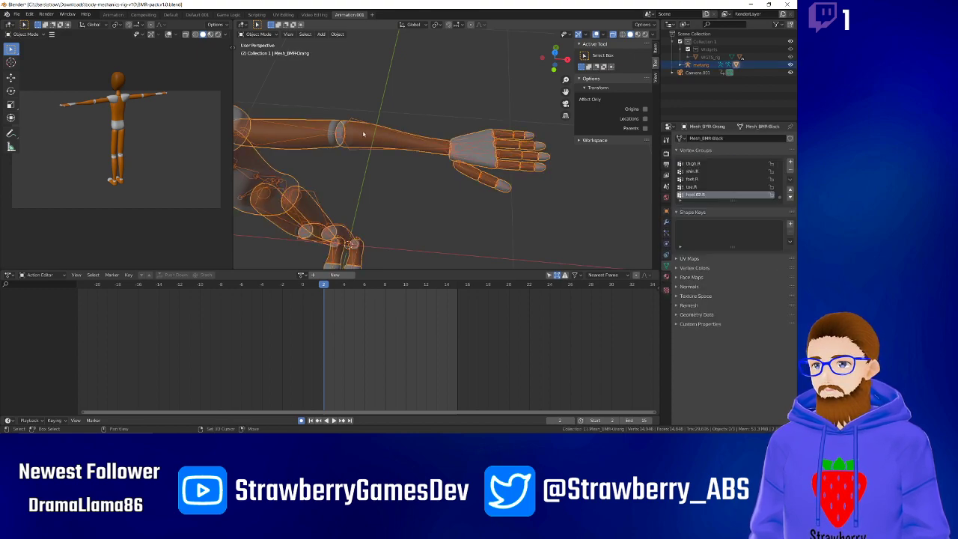
left_click(349, 121)
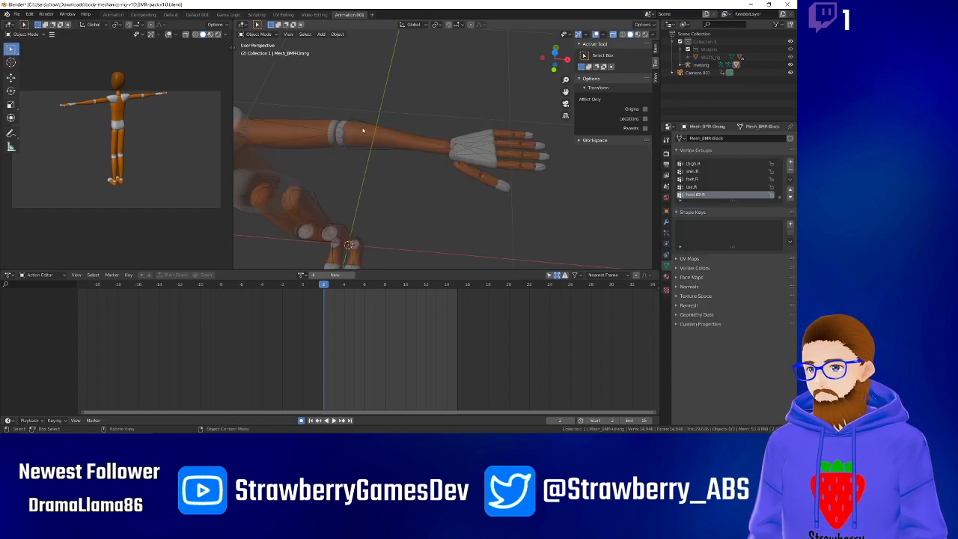
left_click(352, 122, "shift")
Apply a Snap operation to the selected character mesh and metarig.
right_click(352, 121)
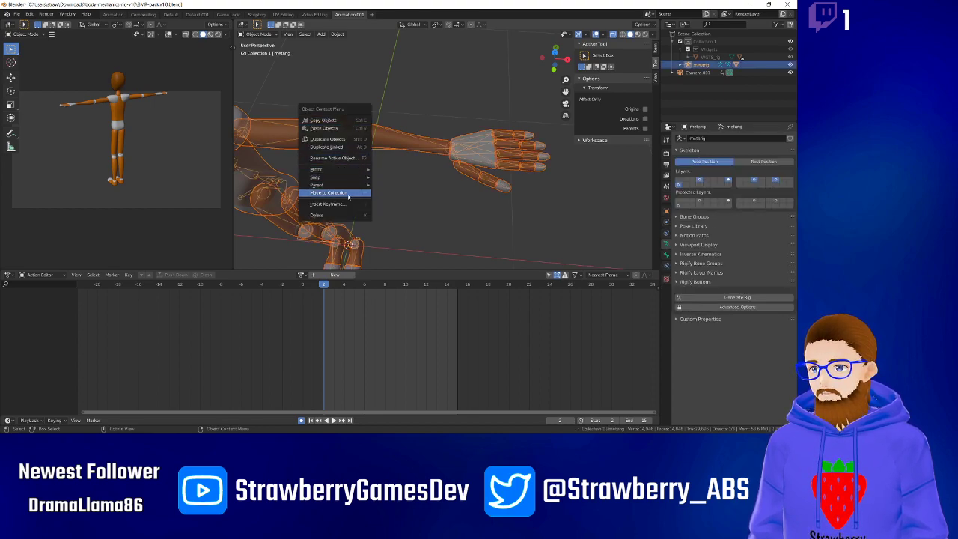
mouse_move(348, 178)
left_click(400, 175)
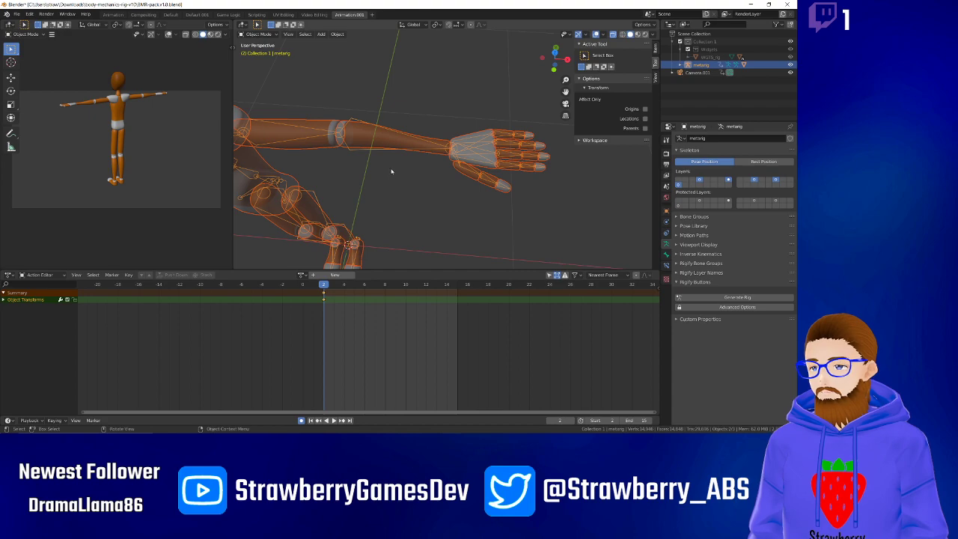
Undo the last operation and clear the parent of the body mesh Mesh_BMR-Orang.
key("ctrl+z")
left_click(374, 177)
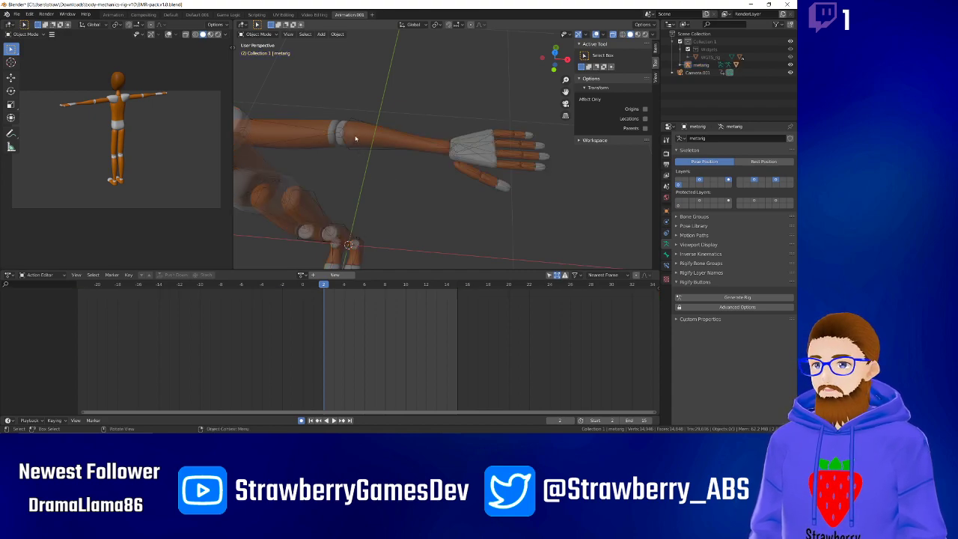
left_click(353, 128)
left_click(353, 131, "shift")
right_click(352, 133)
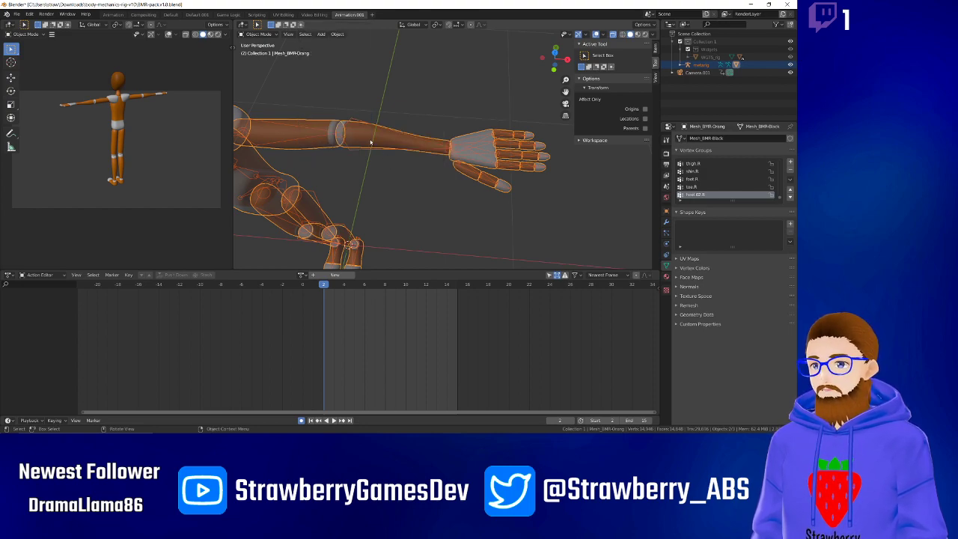
key("alt+p")
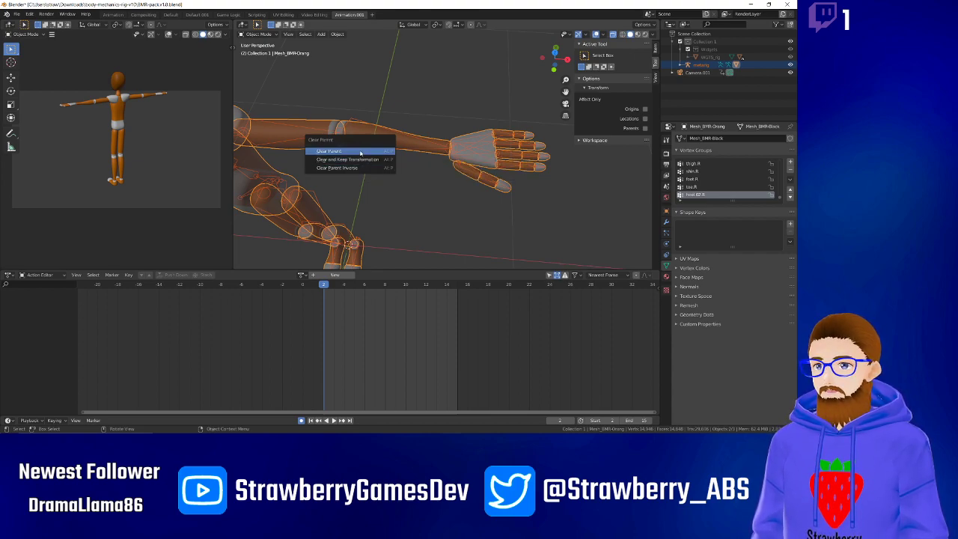
left_click(360, 152)
left_click(384, 172)
Parent the body mesh to the metarig using Armature Deform with Automatic Weights.
left_click(367, 142)
left_click(355, 121, "shift")
right_click(354, 120)
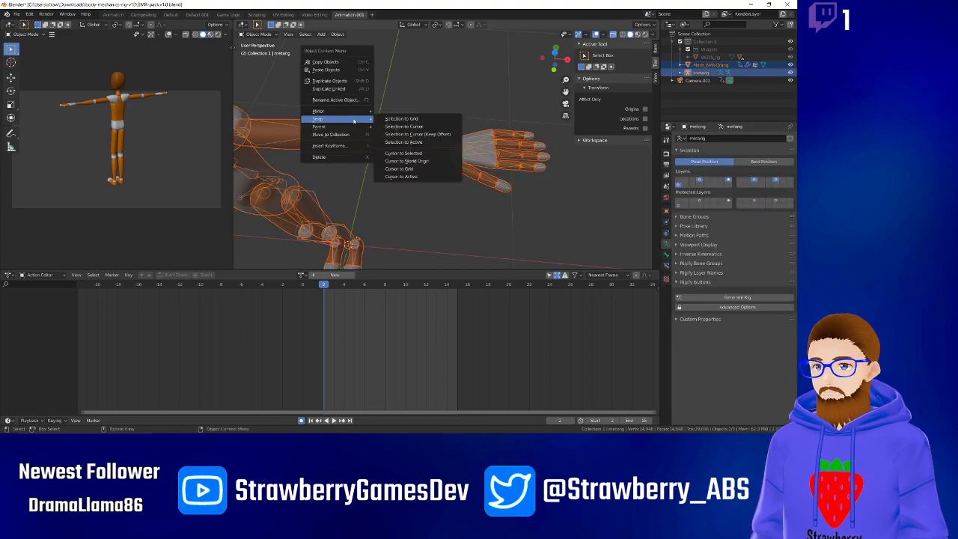
mouse_move(351, 127)
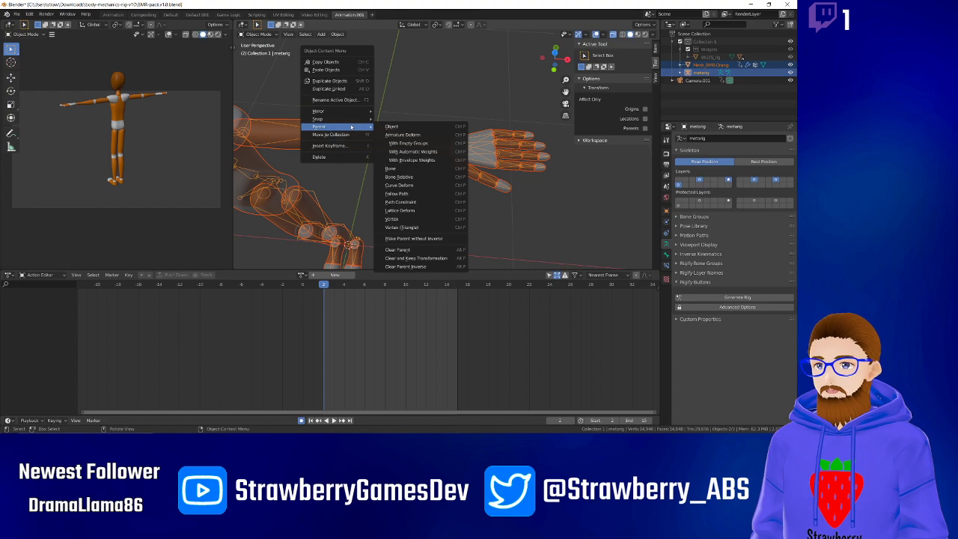
left_click(448, 152)
left_click(482, 182)
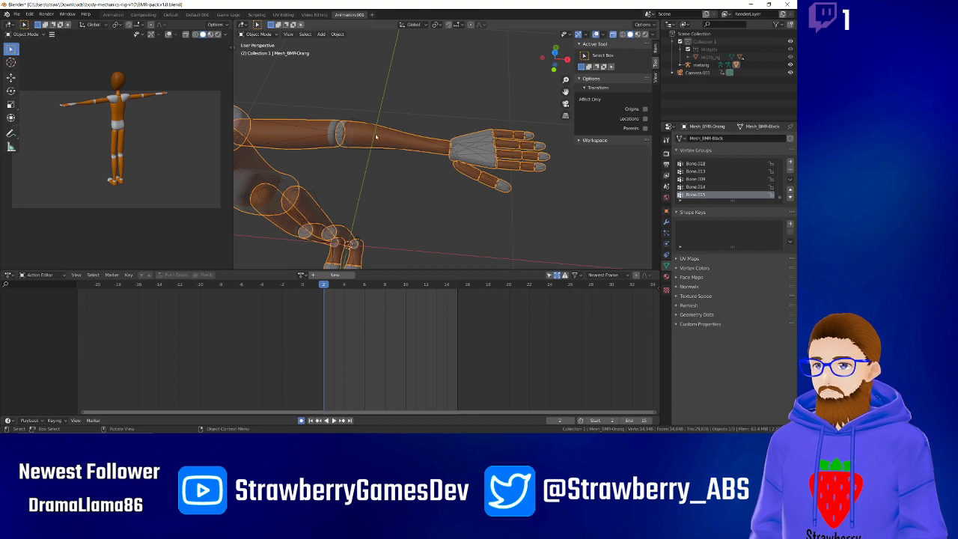
Put the metarig in Pose Mode and test the hand's deformation by rotating a thumb bone and a palm bone.
left_click(359, 121)
key("ctrl+Tab")
left_click(465, 176)
left_click(466, 176)
key("r")
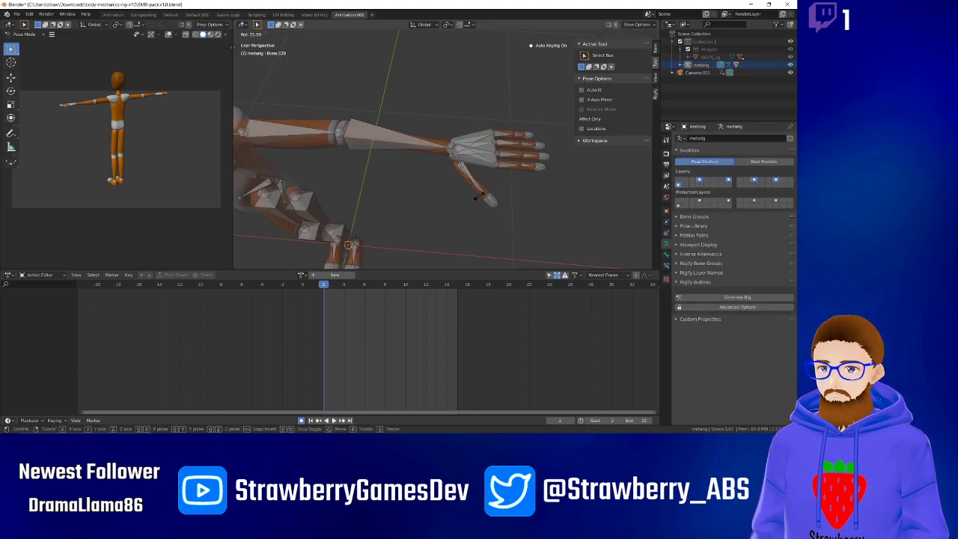
right_click(554, 210)
left_click(479, 157)
key("r")
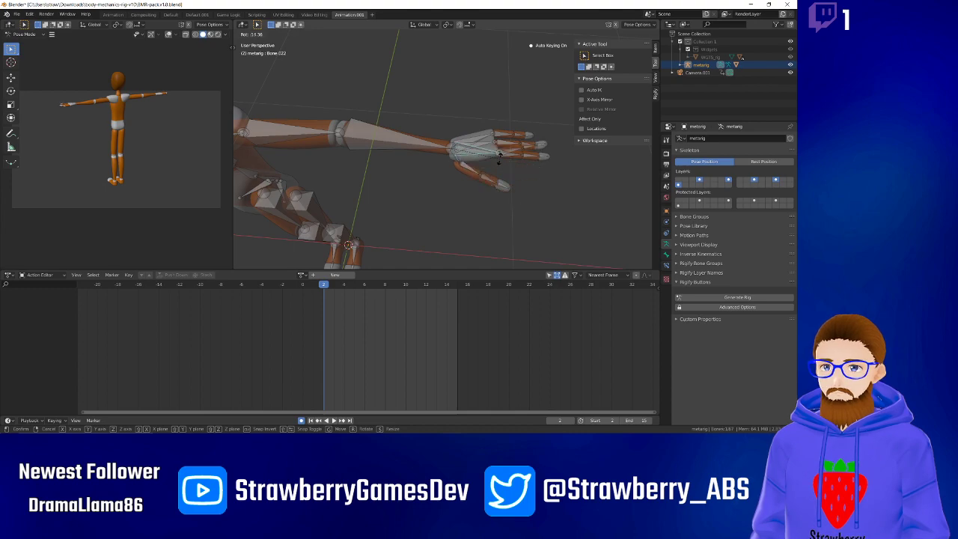
left_click(501, 176)
Select the overlapping palm and wrist bones one after another to examine how the hand is rigged.
middle_click_drag(501, 175, 458, 167)
left_click(456, 158)
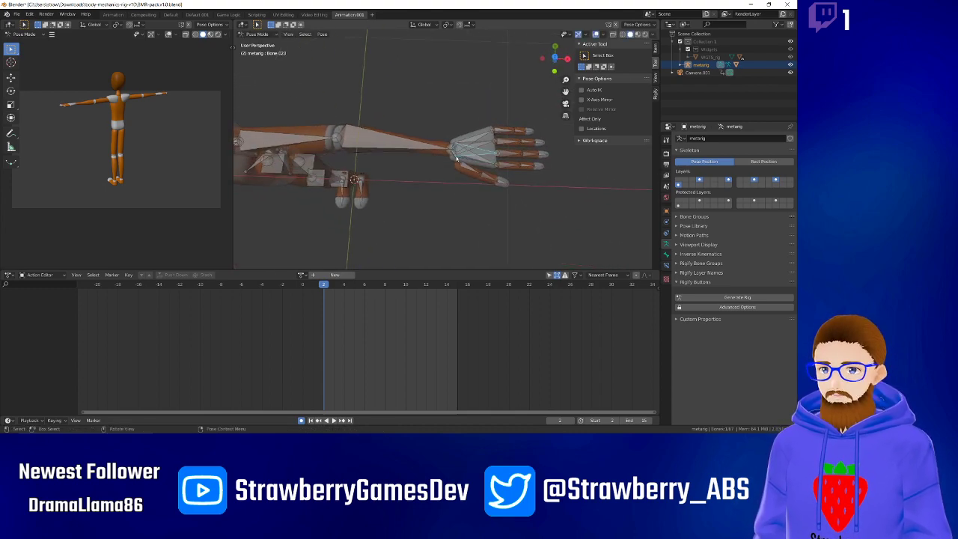
left_click(457, 159)
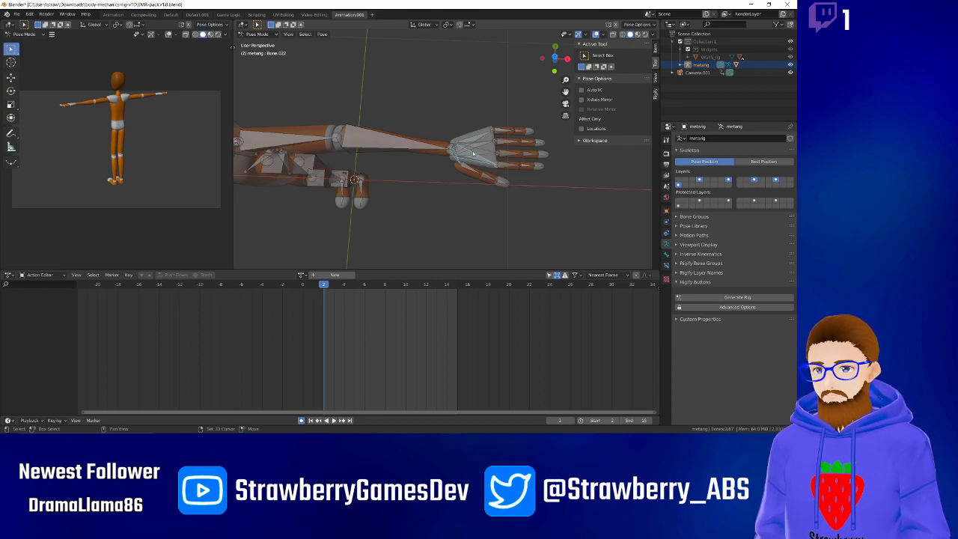
left_click(472, 141)
right_click(472, 141)
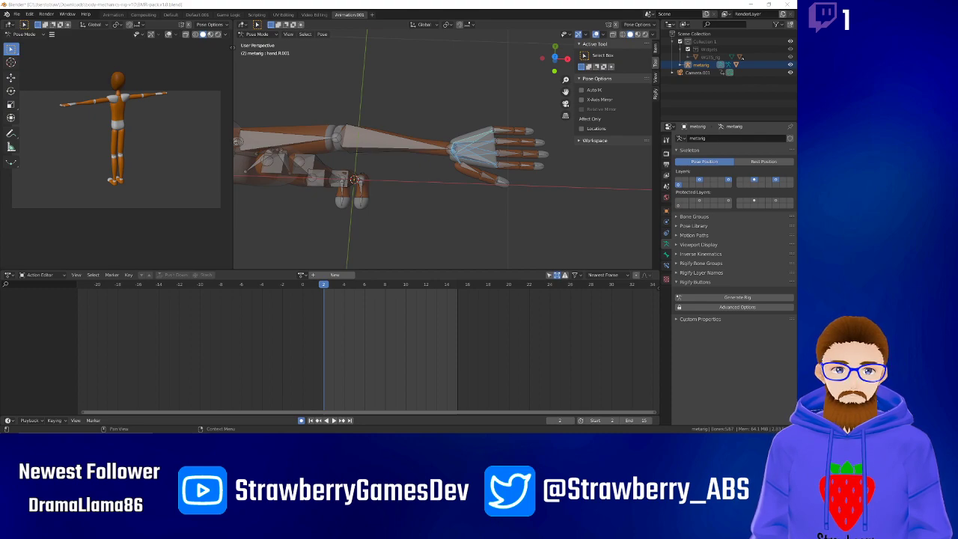
left_click(587, 205)
scroll(523, 216, "up", 3)
scroll(482, 203, "down", 2)
middle_click_drag(476, 200, 474, 192)
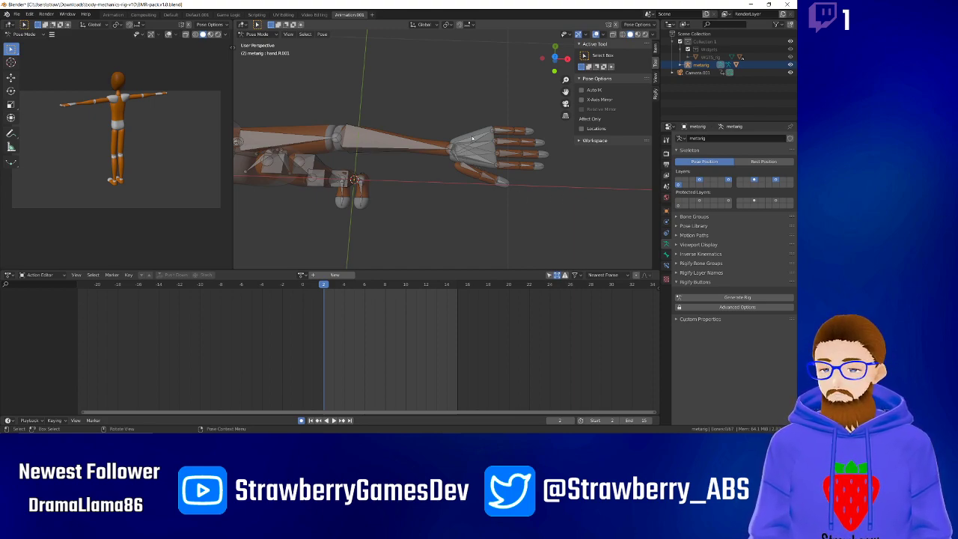
left_click(472, 143)
left_click(473, 147)
left_click(472, 153)
left_click(471, 159)
left_click(457, 161)
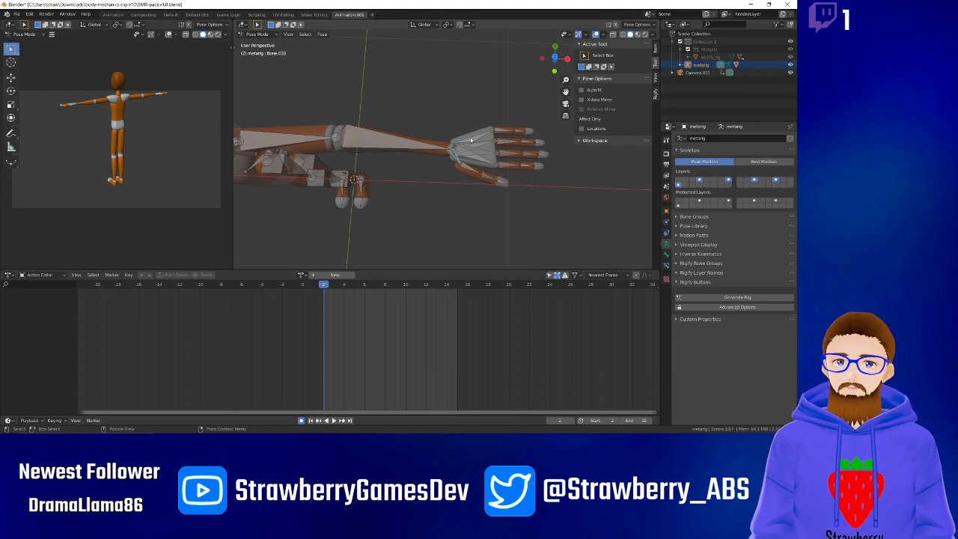
left_click(493, 225)
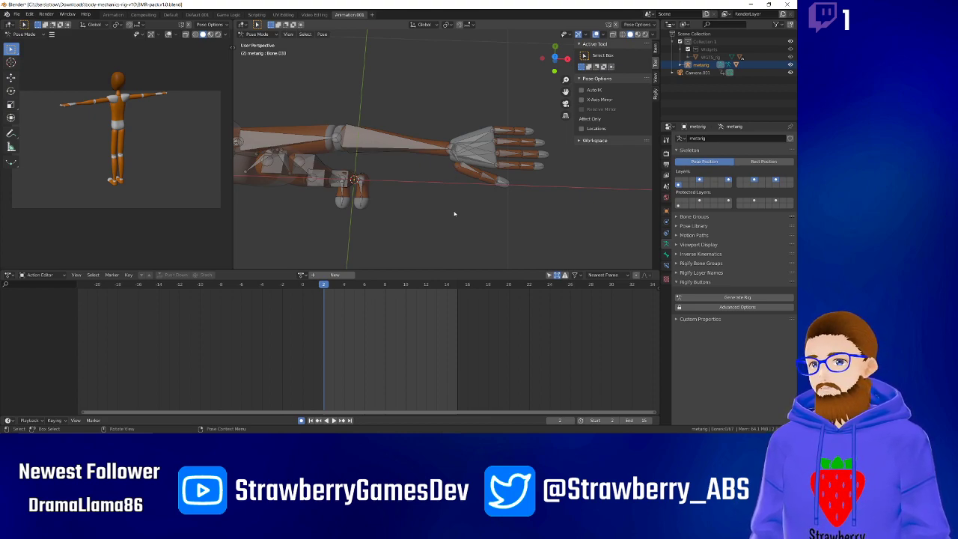
Examine the palm bones up close and return to Object Mode with the body mesh selected.
scroll(468, 164, "up", 3)
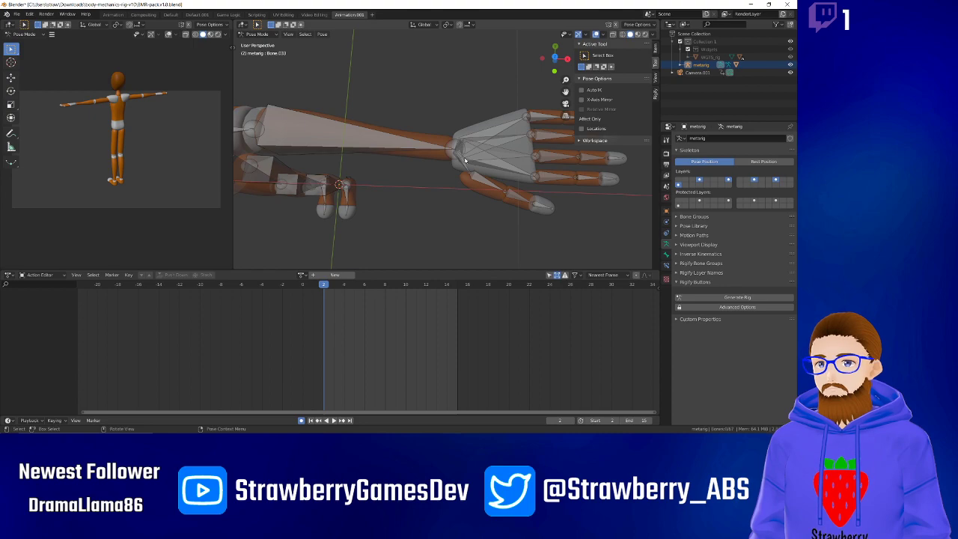
scroll(464, 160, "up", 3)
left_click(514, 157)
left_click(514, 129)
left_click(512, 114)
left_click(510, 108)
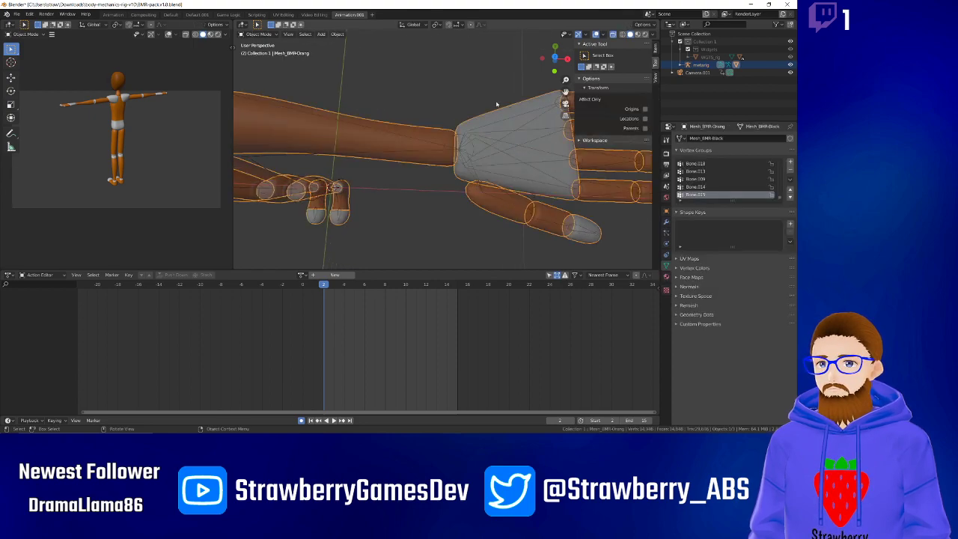
scroll(481, 98, "down", 4)
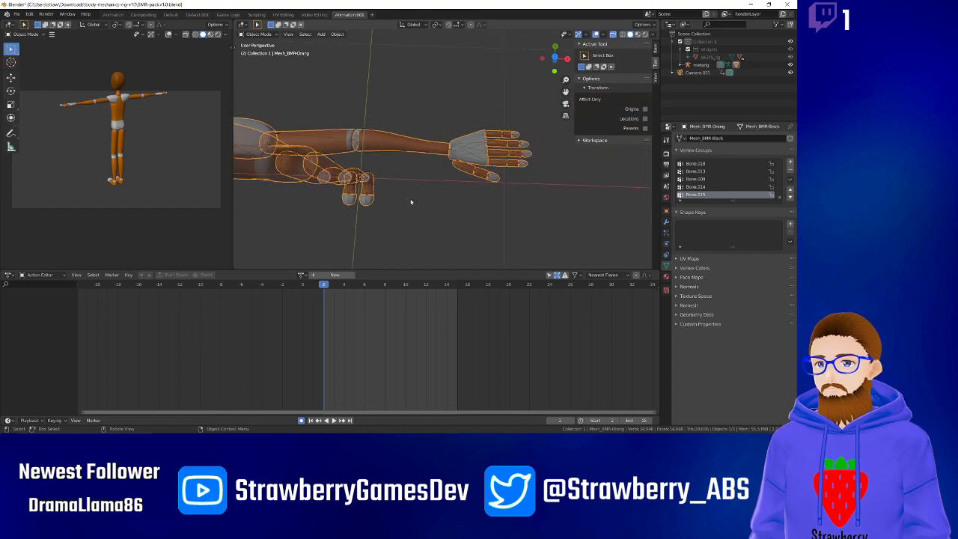
Save the current changes and open the other recent BMR-pack.v1.0.blend file.
left_click(17, 14)
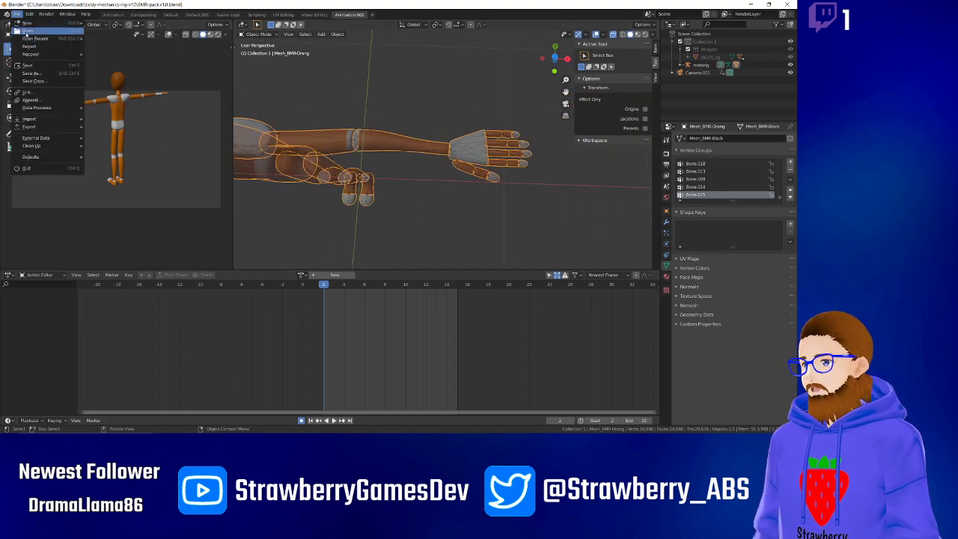
mouse_move(30, 38)
left_click(126, 47)
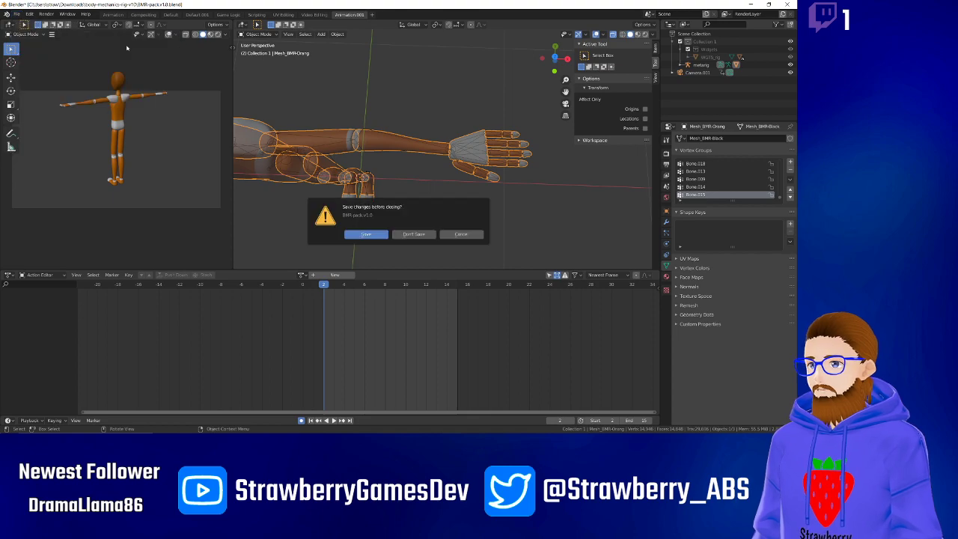
left_click(366, 234)
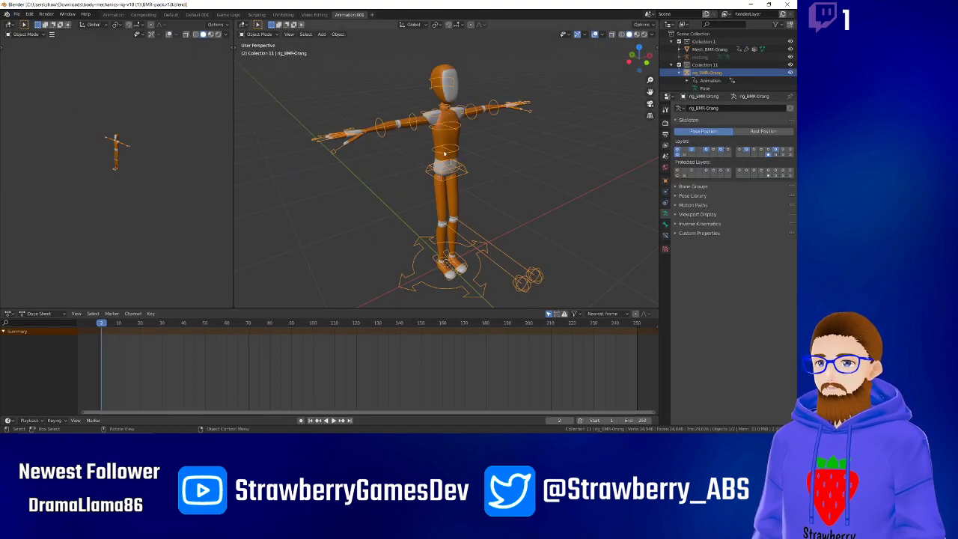
Examine the body mesh Mesh_BMR-Orang in Edit Mode and return it to Object Mode.
scroll(439, 155, "up", 3)
scroll(384, 155, "down", 1)
left_click(374, 147)
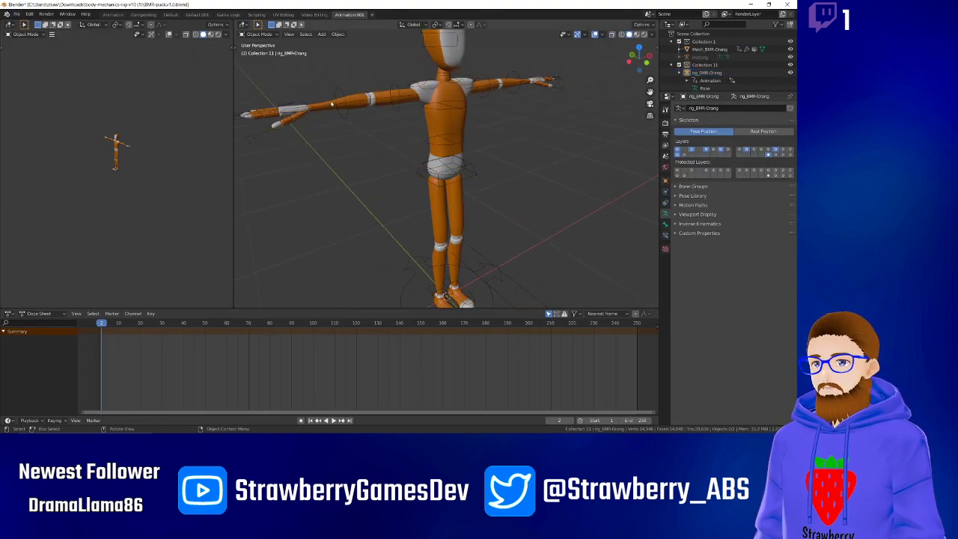
left_click(331, 103)
left_click(258, 34)
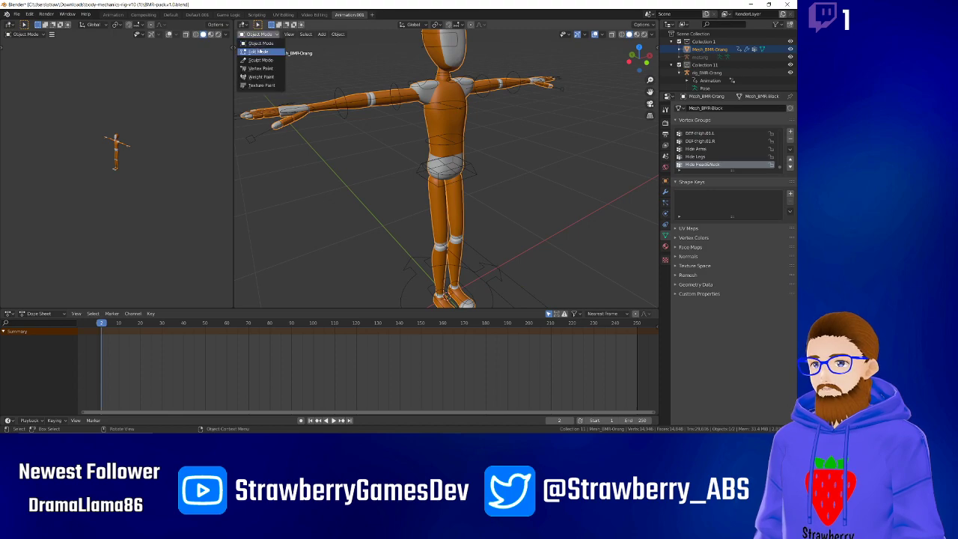
left_click(260, 51)
left_click(342, 150)
mouse_move(342, 150)
middle_mouse_down()
mouse_move(407, 163)
mouse_move(357, 155)
middle_mouse_up()
key("Tab")
Open the recent file human.blend without saving the current changes.
left_click(16, 14)
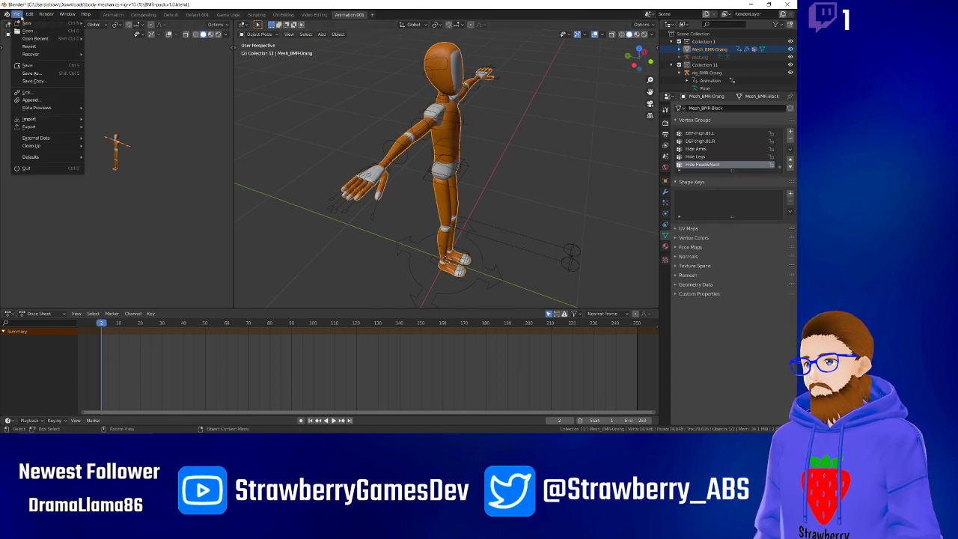
mouse_move(33, 39)
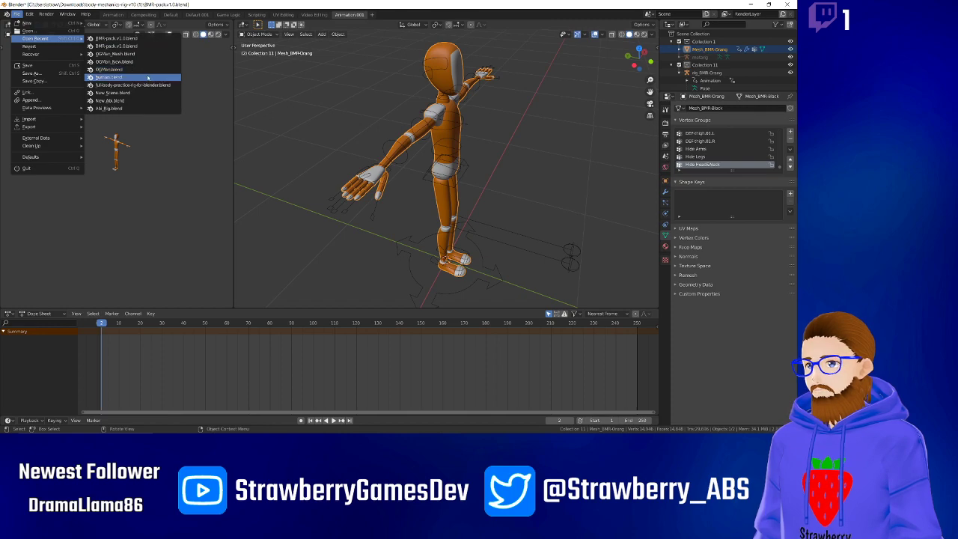
left_click(147, 78)
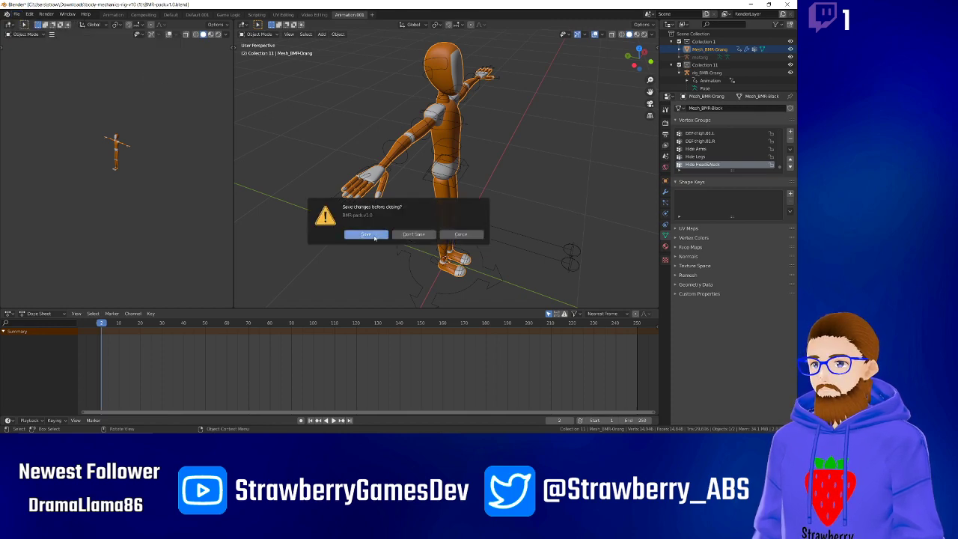
left_click(421, 235)
Examine the male and female human models, selecting and deselecting the HumanMale figure.
scroll(262, 165, "up", 7)
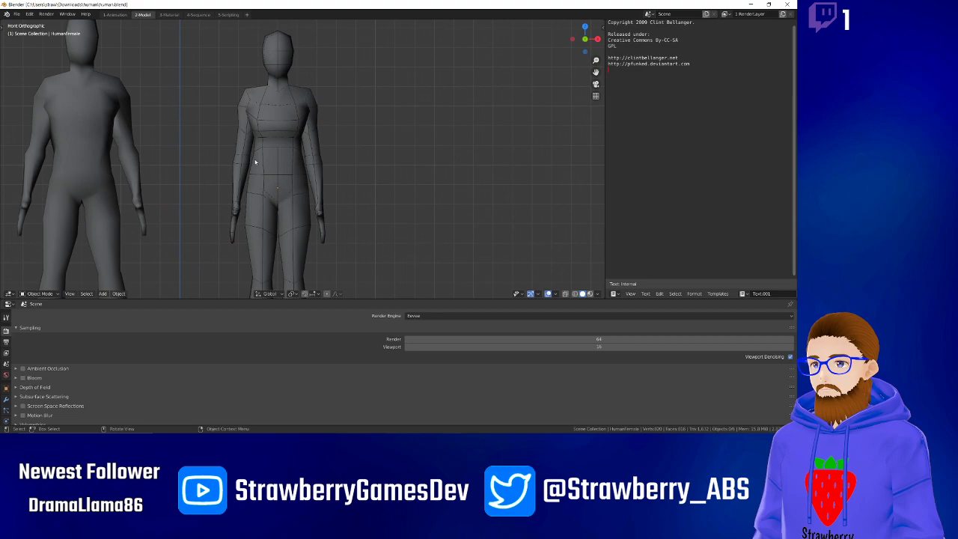
scroll(251, 158, "down", 3)
left_click(199, 156)
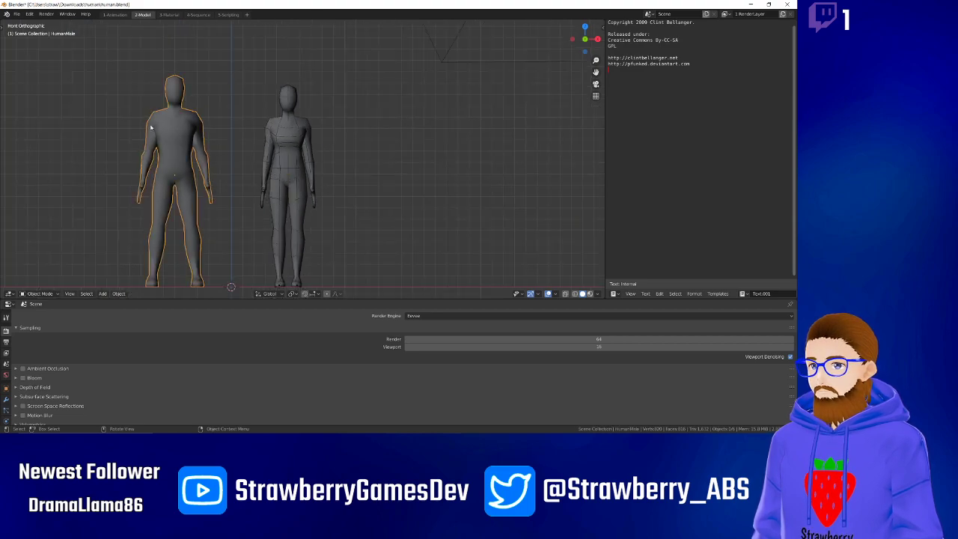
left_click(217, 150)
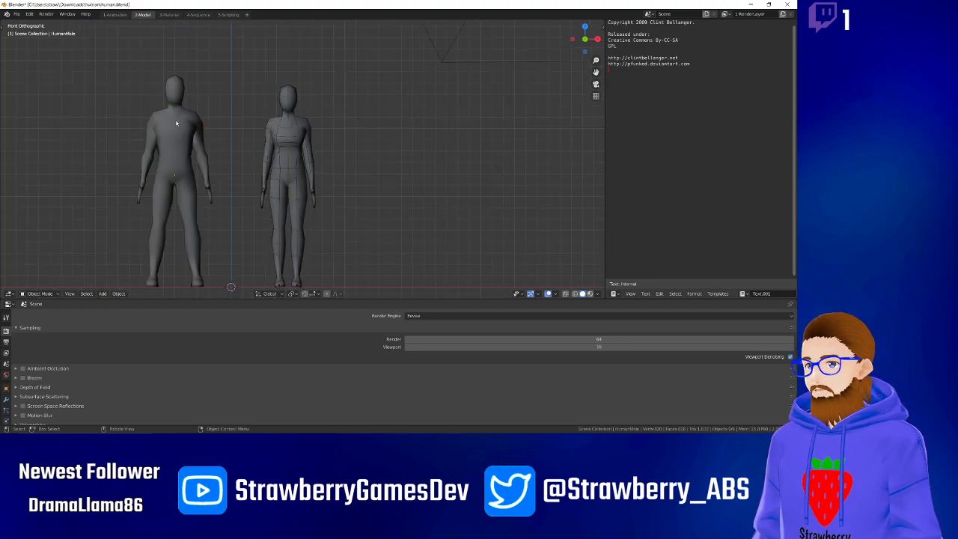
Open the recent file full-body-practice-rig-for-blender.blend, discarding the changes to human.blend.
left_click(15, 15)
mouse_move(38, 38)
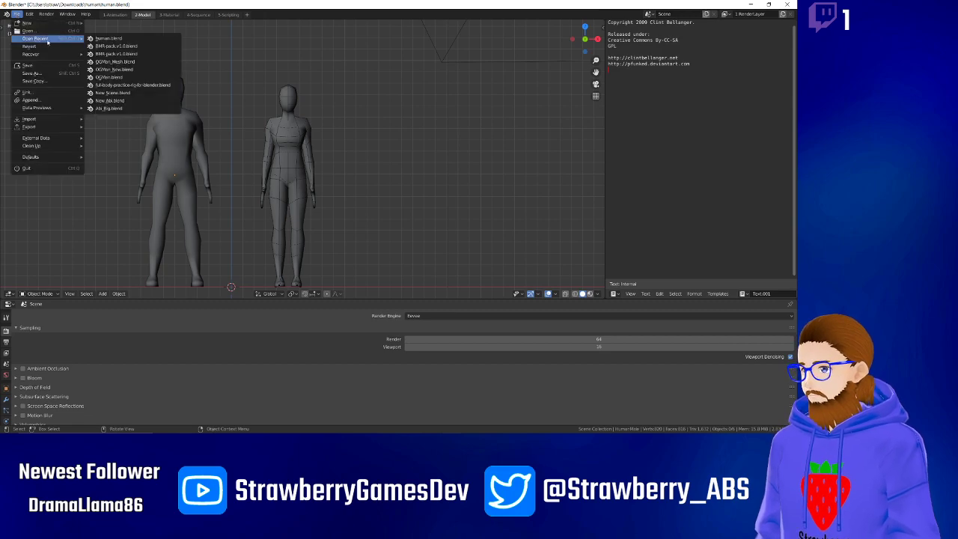
left_click(157, 86)
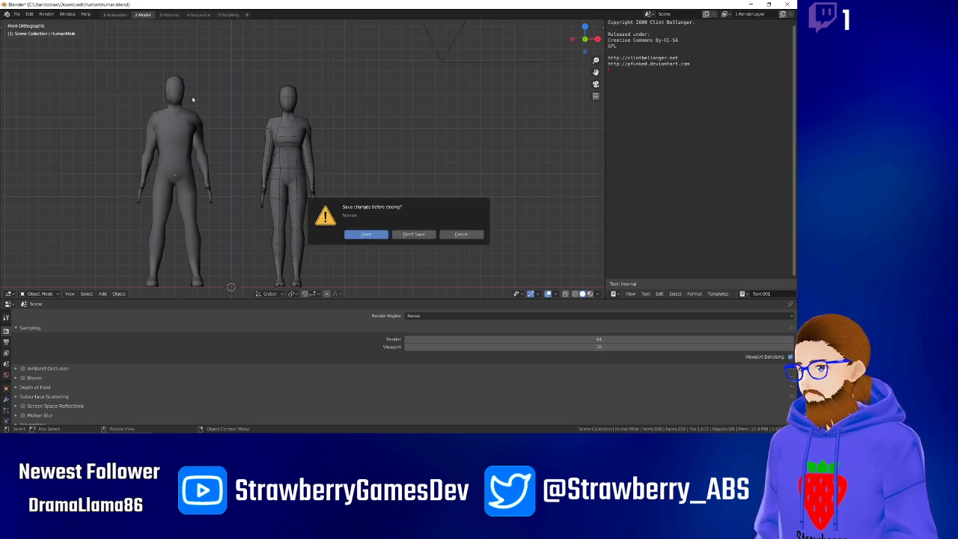
left_click(401, 235)
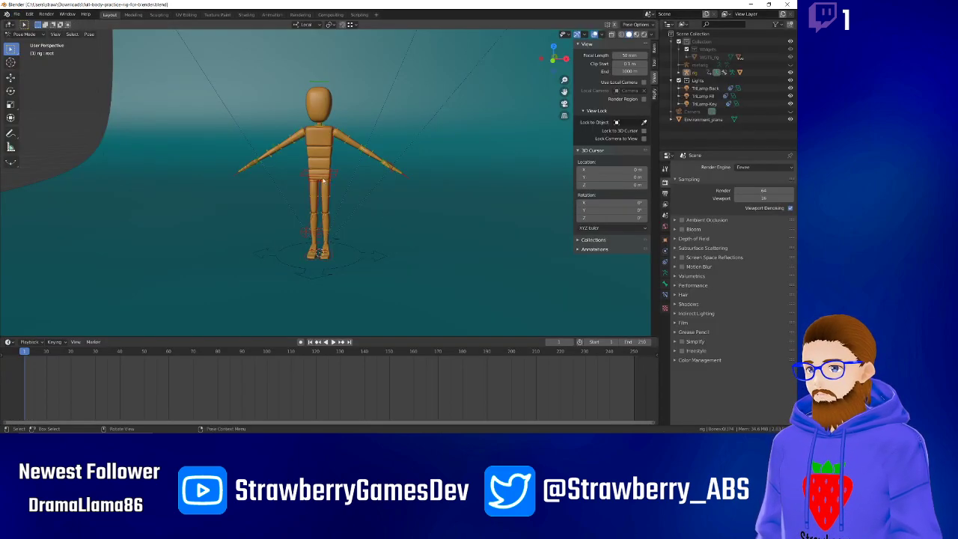
Examine the practice rig mannequin and test rotating its left upper arm control, cancelling the rotation.
scroll(332, 184, "up", 4)
middle_click_drag(387, 177, 322, 190)
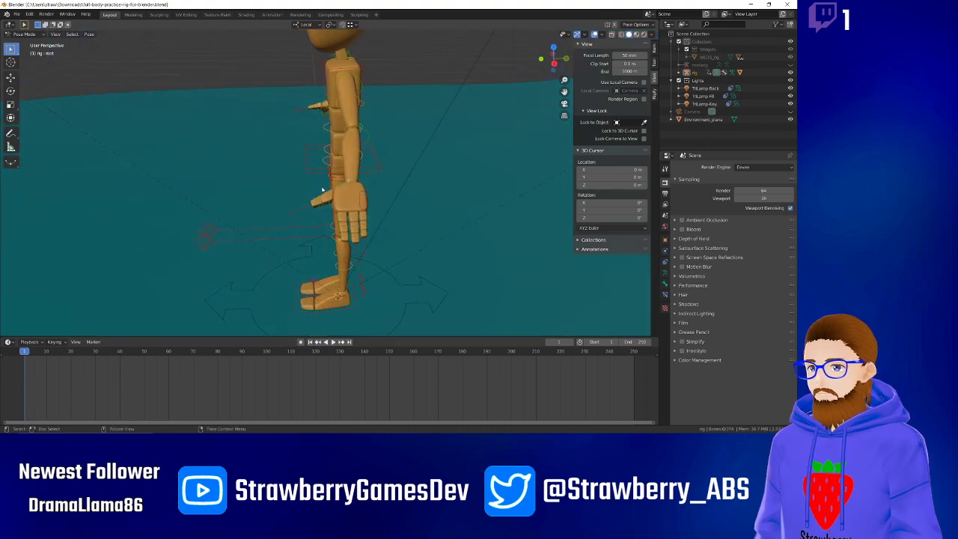
middle_click_drag(394, 195, 388, 150)
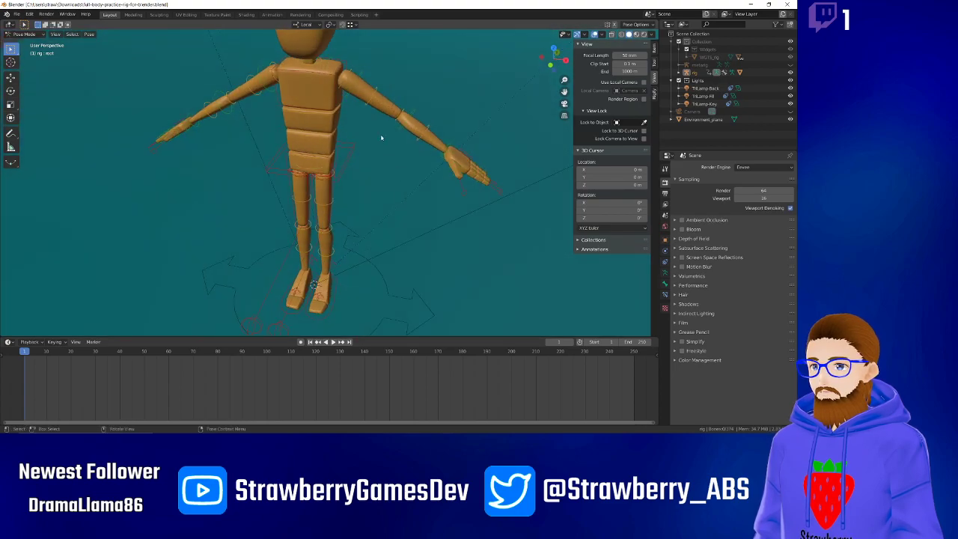
left_click(373, 95)
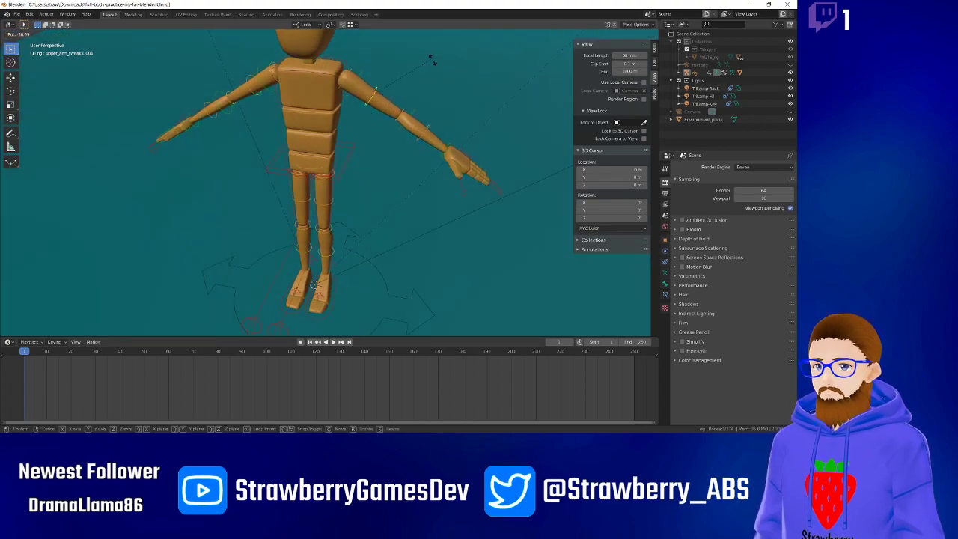
key("r")
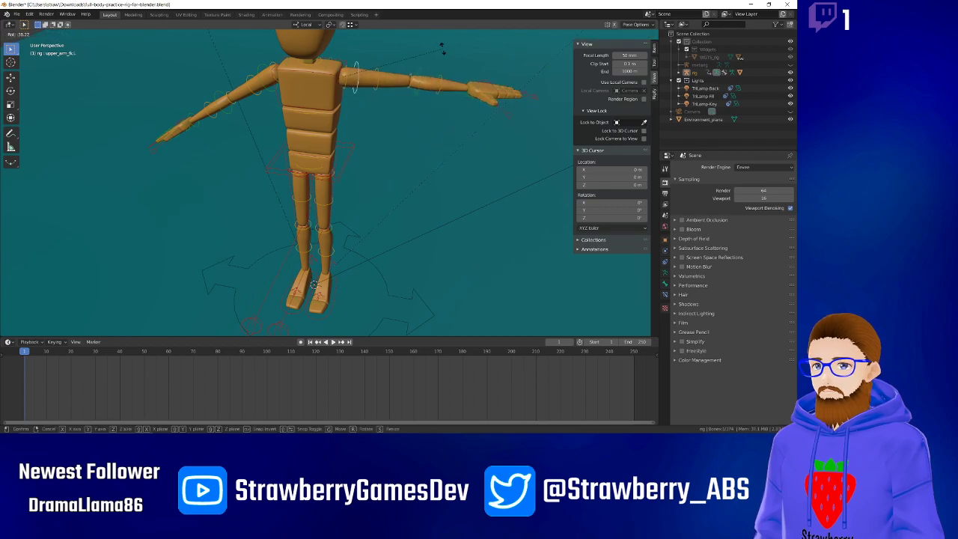
right_click(505, 114)
middle_click_drag(418, 207, 522, 196)
scroll(419, 168, "down", 3)
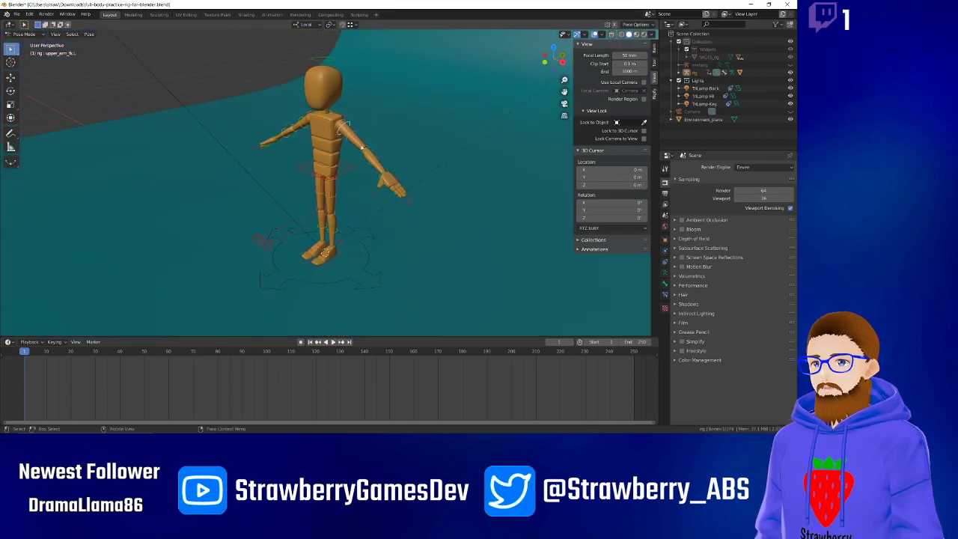
middle_click_drag(334, 159, 374, 149)
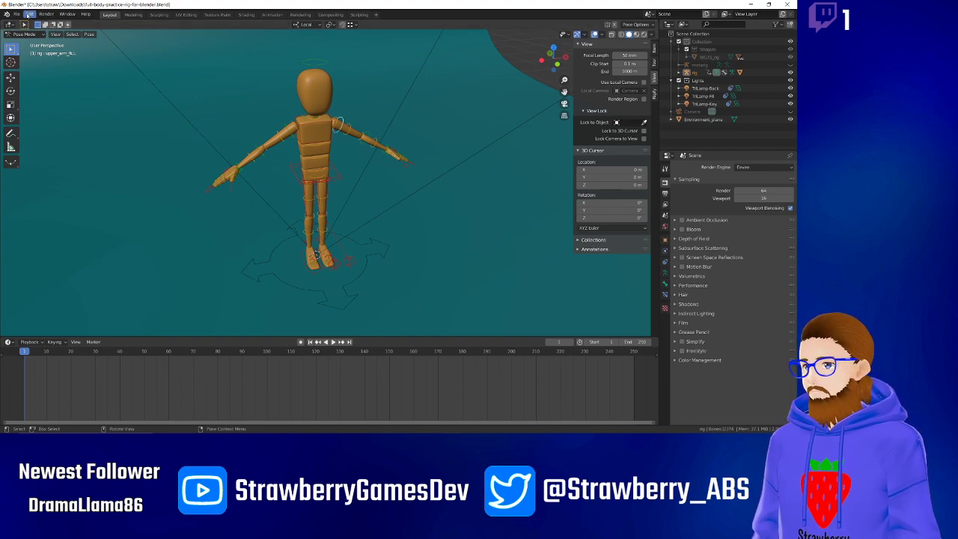
Open the recent file BMR-pack v1.0.blend from the body-mechanics-rig-v10 (1) folder, discarding the practice rig changes.
left_click(17, 15)
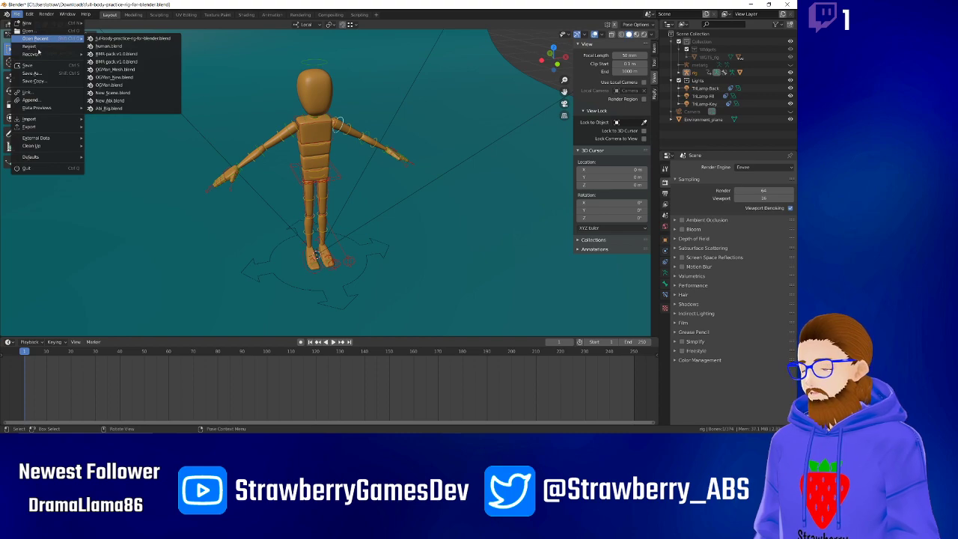
left_click(139, 54)
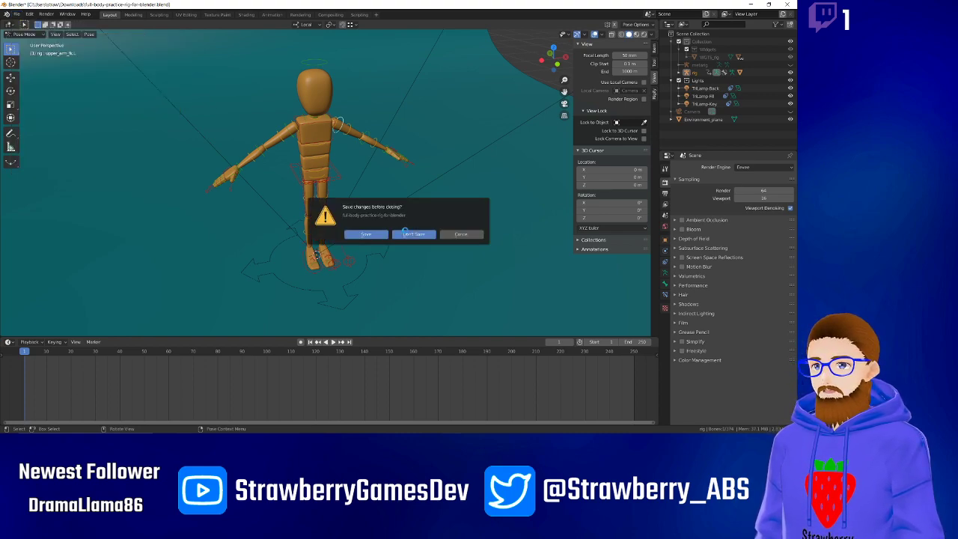
left_click(414, 234)
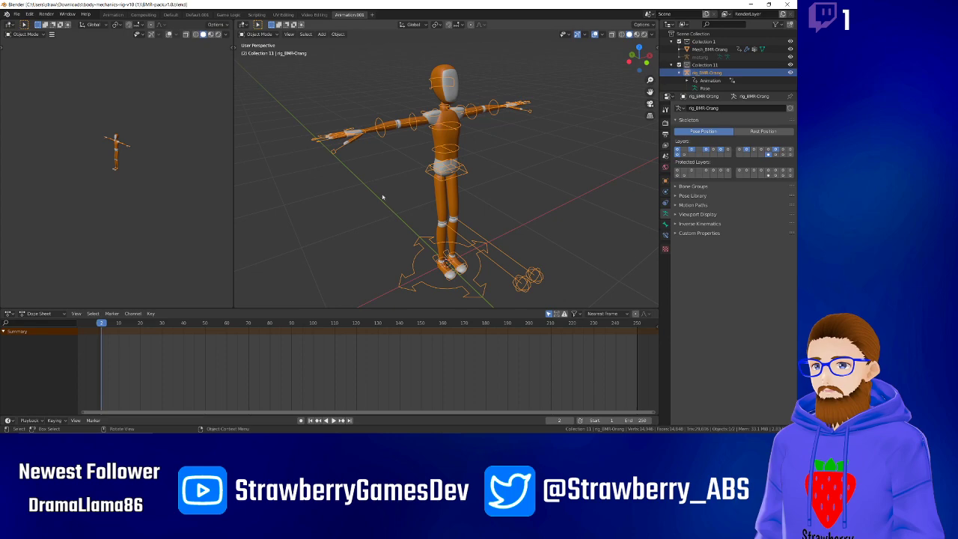
Open the other recent BMR-pack v1.0.blend, from the body-mechanics-rig-v10 folder.
left_click(16, 15)
mouse_move(36, 39)
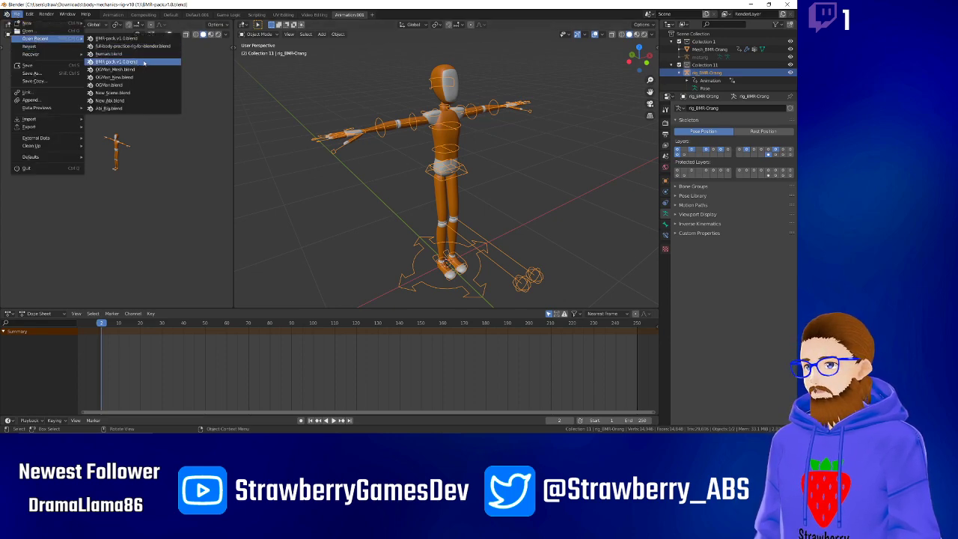
left_click(150, 61)
middle_click_drag(430, 184, 376, 142)
scroll(380, 121, "down", 4)
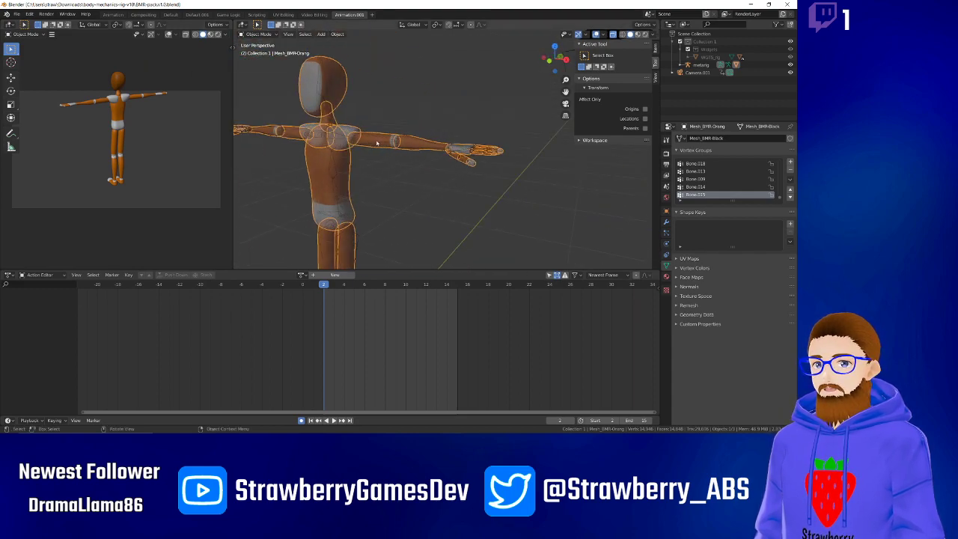
Select the metarig inside the body mesh, generate a Rigify rig from it and open the info log.
left_click(327, 91)
left_click(267, 36)
left_click(267, 43)
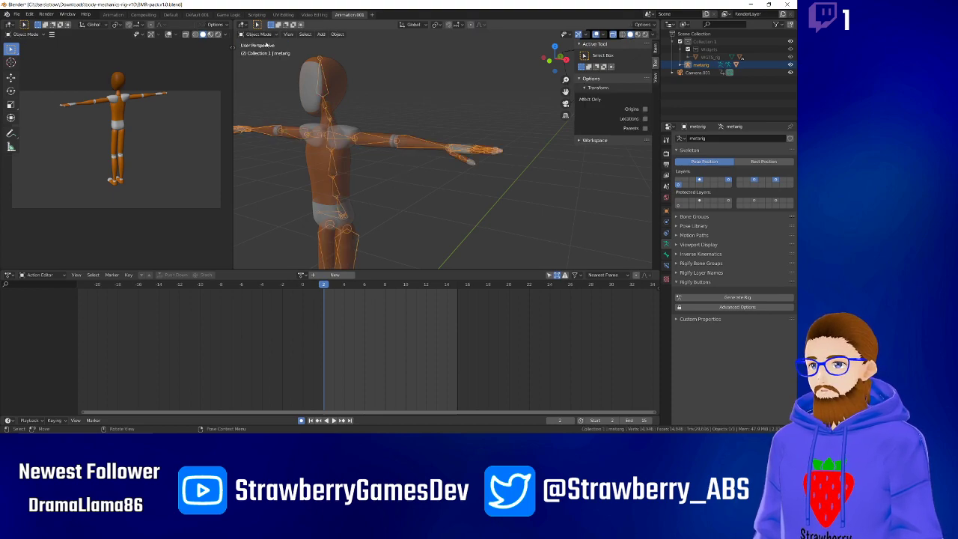
left_click(424, 127)
left_click(325, 88)
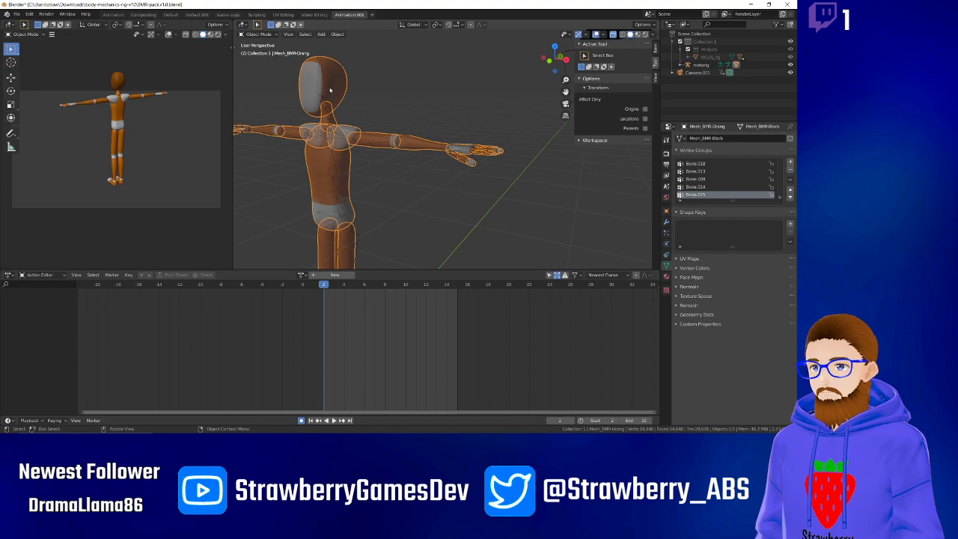
left_click(327, 90)
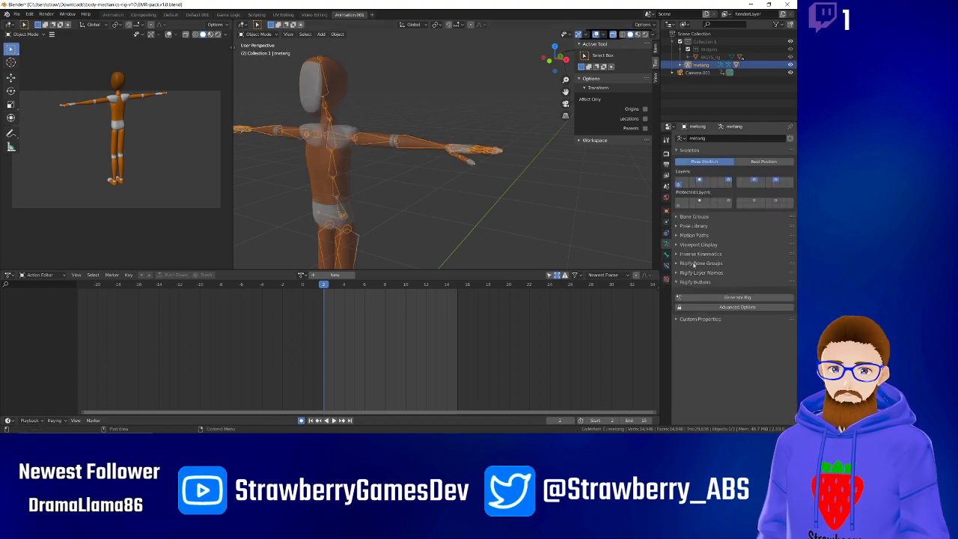
left_click(731, 298)
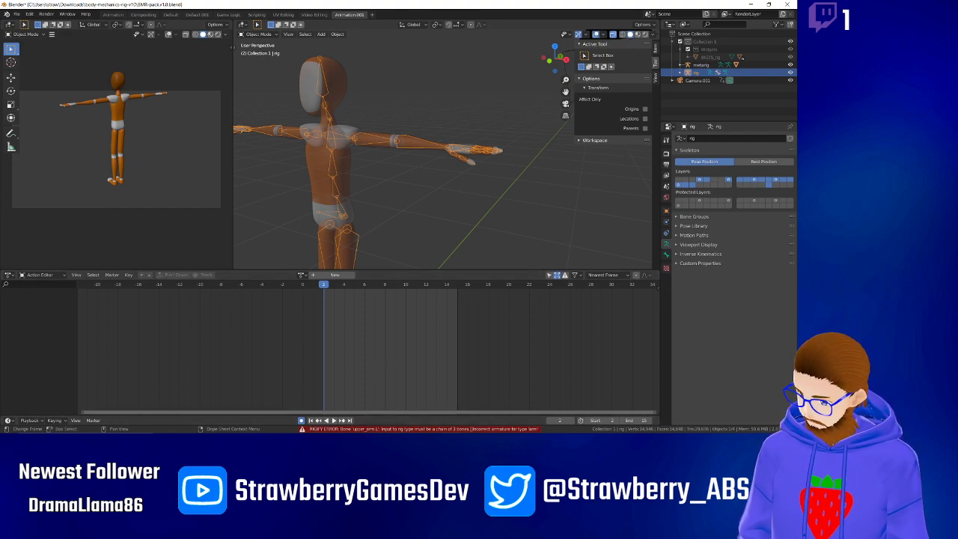
left_click(372, 430)
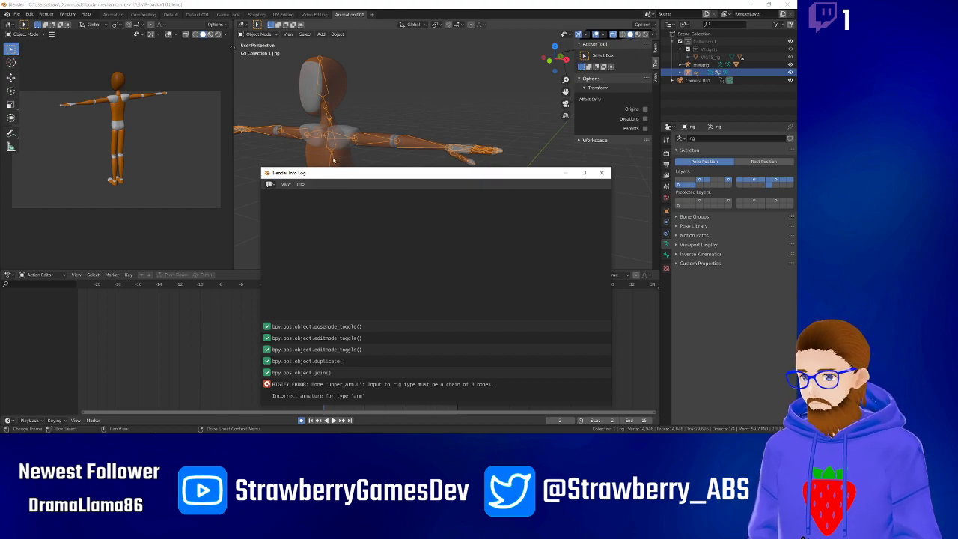
Select the generated rig's left upper arm bone in Pose Mode and examine the arm bone chain.
left_click(336, 133)
left_click(338, 133)
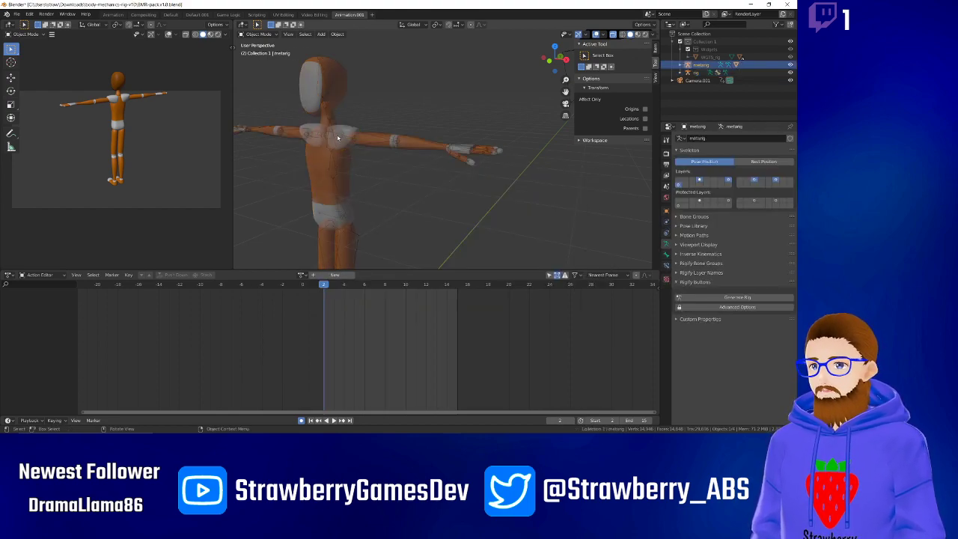
left_click(338, 134)
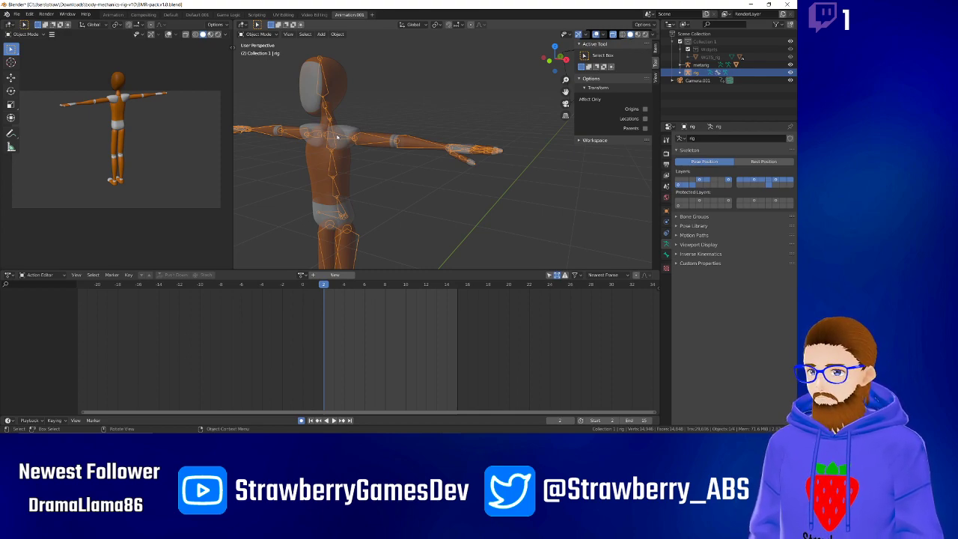
left_click(336, 137)
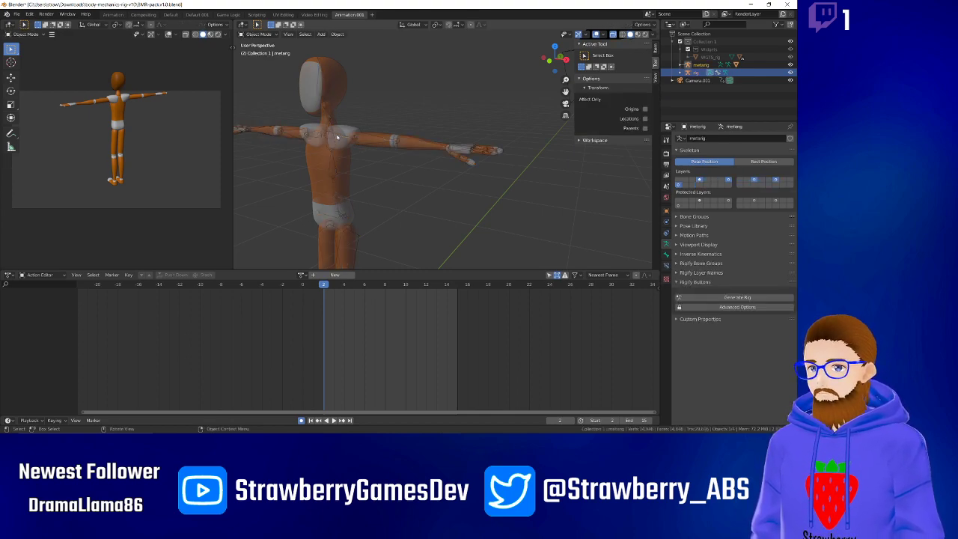
left_click(337, 137)
left_click(340, 137)
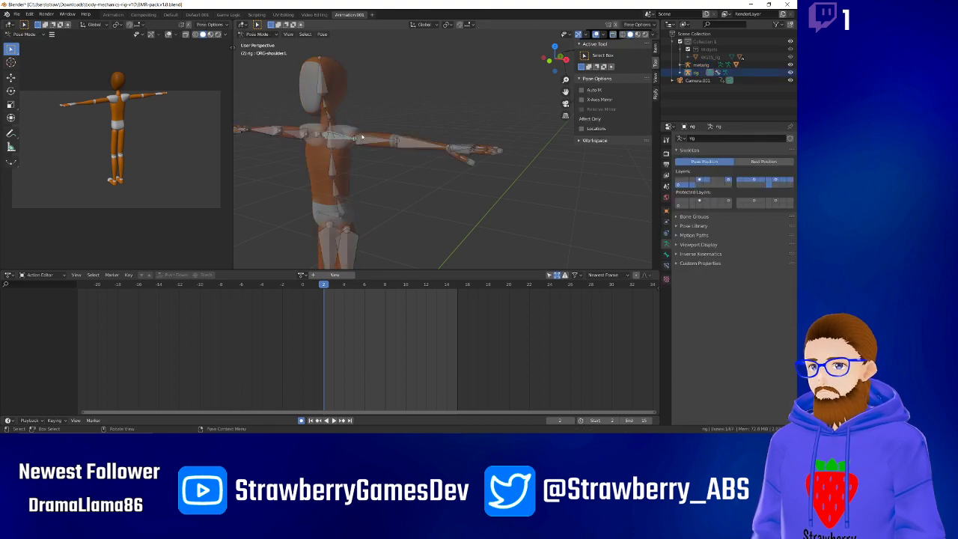
left_click(370, 138)
left_click(367, 140)
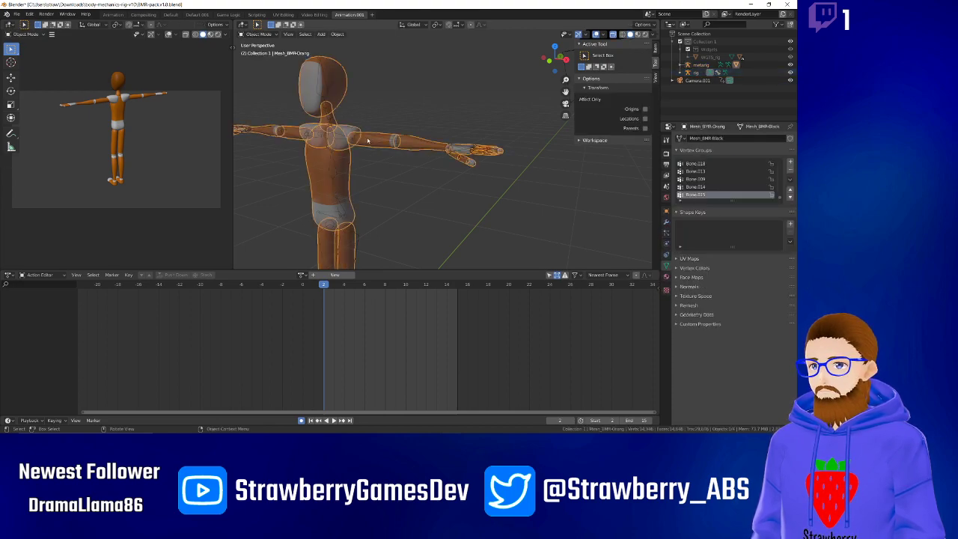
left_click(375, 138)
middle_click_drag(368, 131, 238, 155)
middle_click_drag(542, 174, 515, 146)
middle_click_drag(348, 157, 418, 166)
middle_click_drag(497, 184, 552, 218)
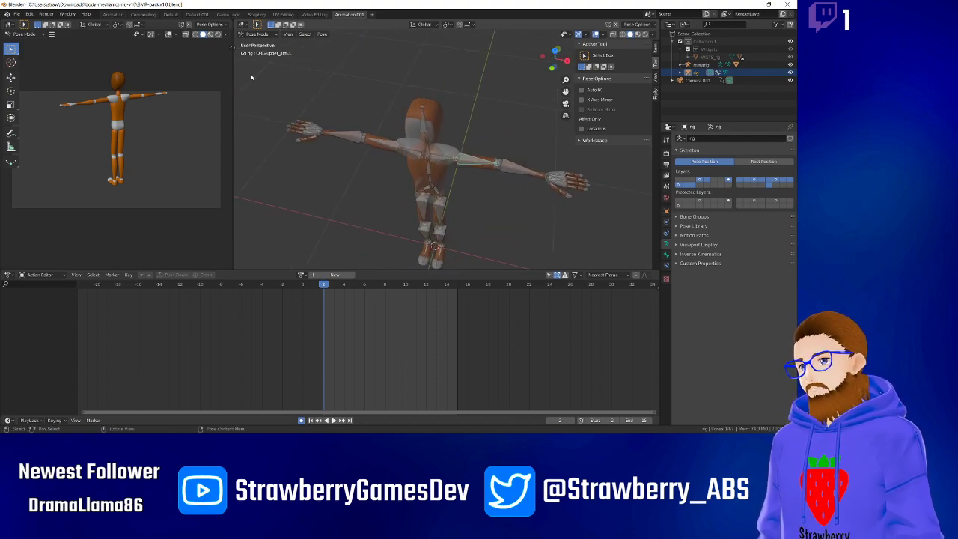
middle_click_drag(252, 78, 324, 69)
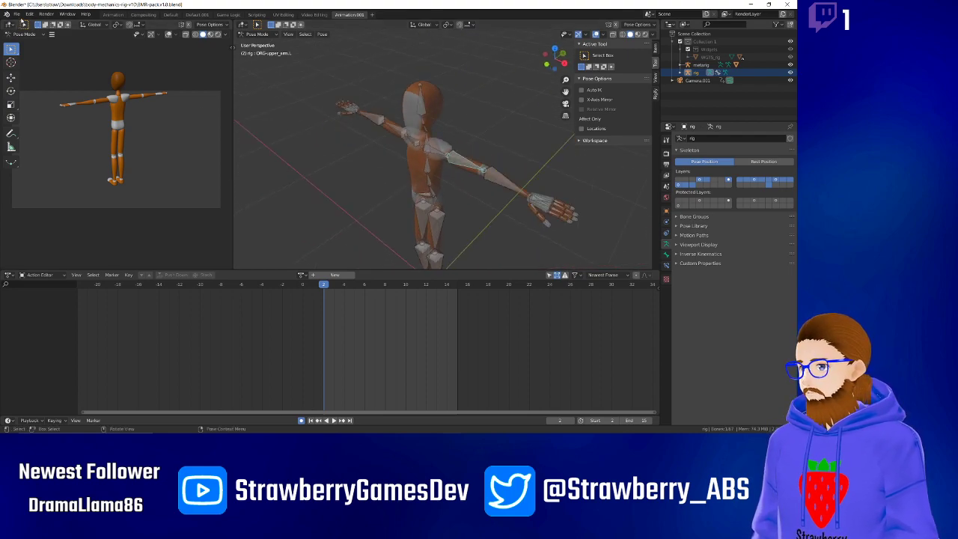
Import the FBX file Idle (2).fbx from the Downloads folder.
left_click(16, 14)
mouse_move(37, 120)
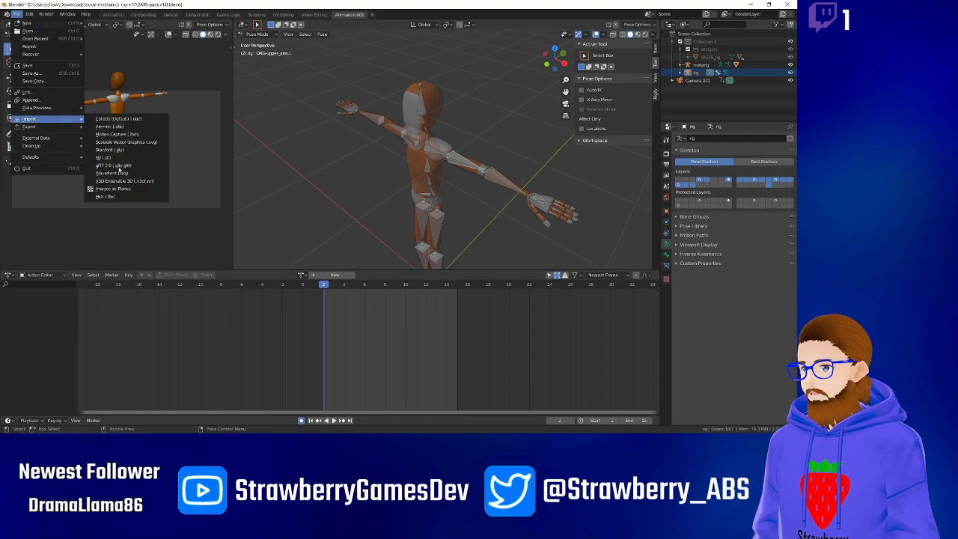
left_click(105, 195)
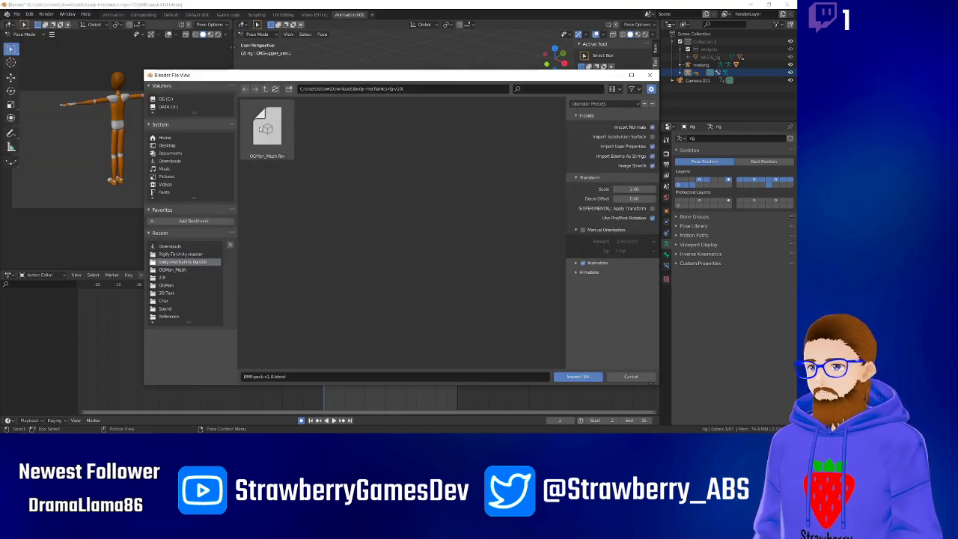
left_click(265, 89)
scroll(386, 232, "down", 10)
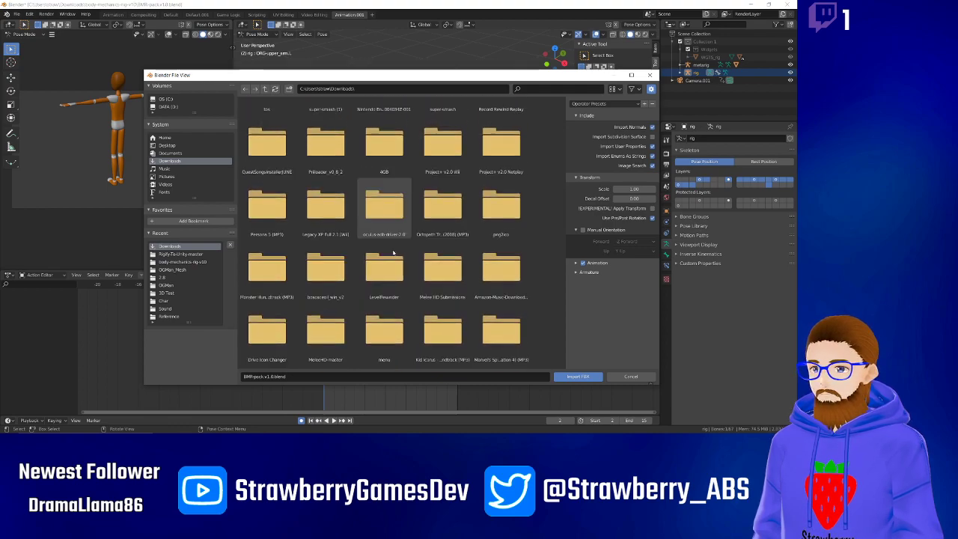
scroll(397, 253, "down", 3)
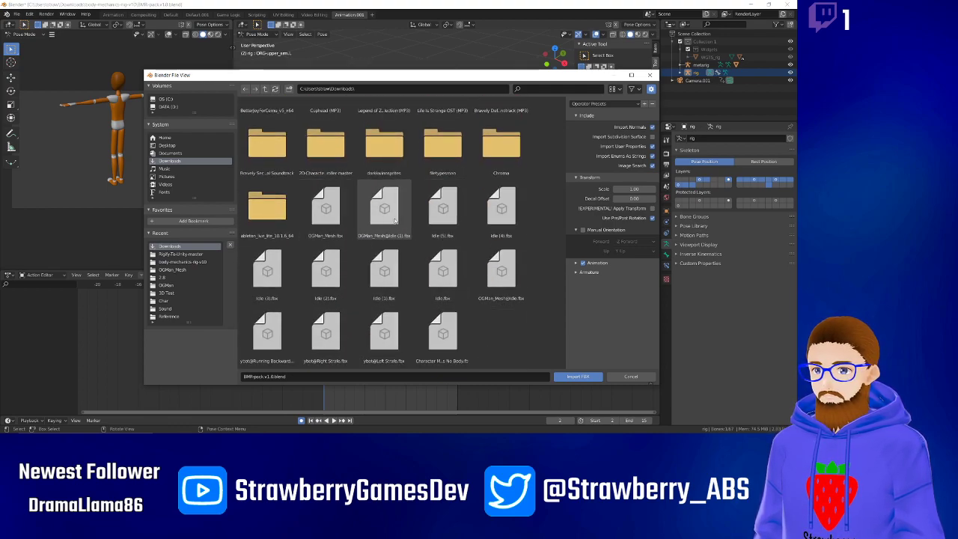
double_click(326, 267)
Compare the imported armature with the body mesh and undo the import.
left_click_drag(431, 177, 374, 276)
middle_click_drag(358, 192, 457, 145)
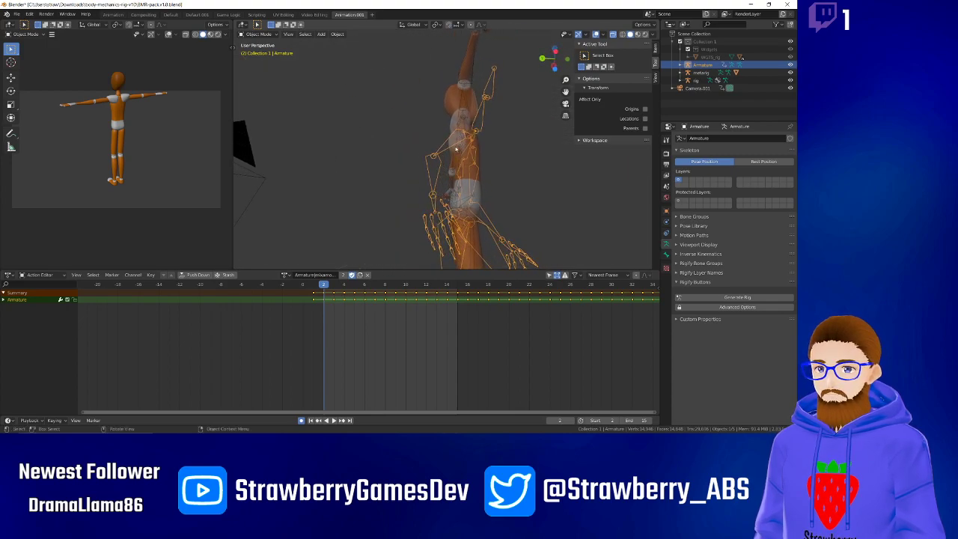
middle_click_drag(445, 214, 368, 234)
key("ctrl+z")
Select a palm bone in the generated rig's right hand, focus on it and switch the rig to Edit Mode.
middle_click_drag(315, 177, 295, 222)
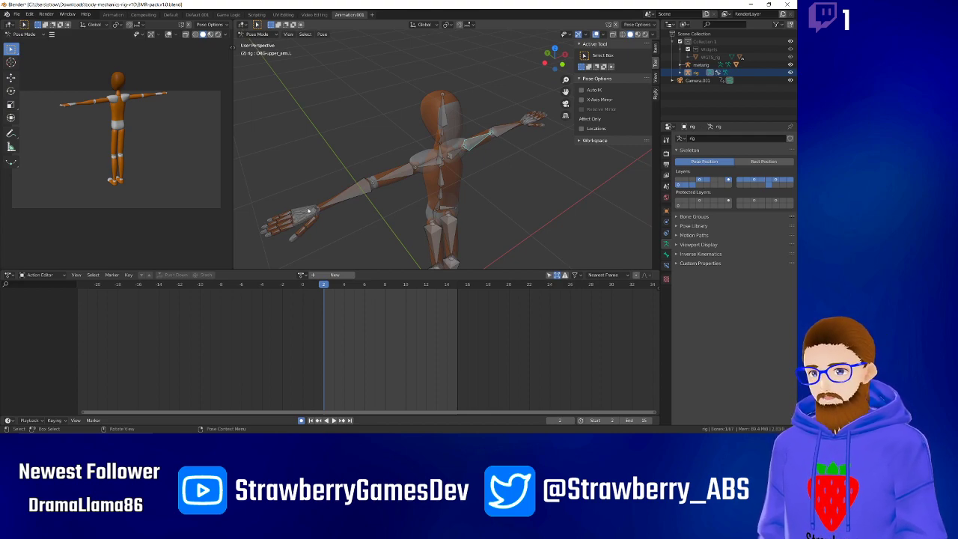
key("ctrl+z")
key("ctrl+shift+z")
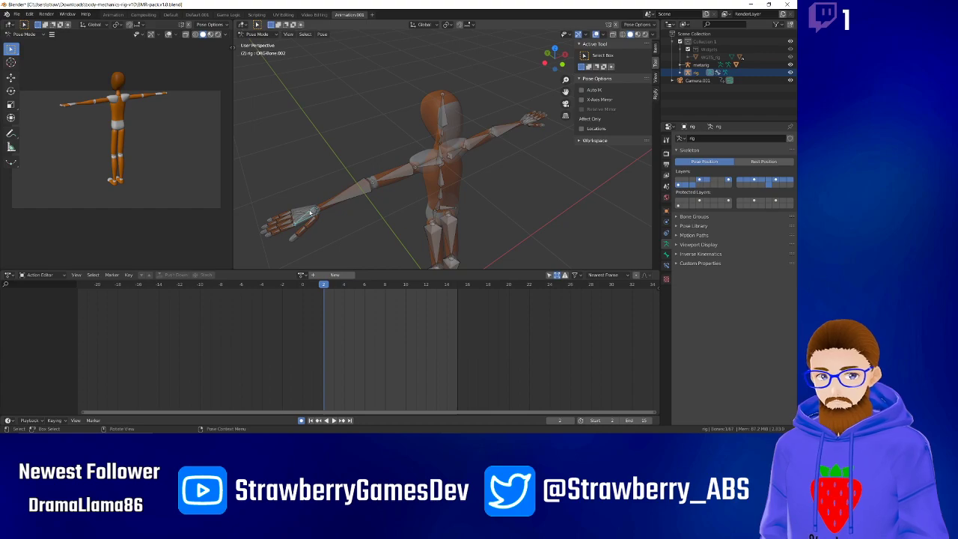
key("KP_Decimal")
mouse_move(415, 158)
middle_mouse_down()
mouse_move(368, 184)
mouse_move(406, 184)
mouse_move(412, 160)
mouse_move(404, 171)
middle_mouse_up()
scroll(406, 184, "down", 2)
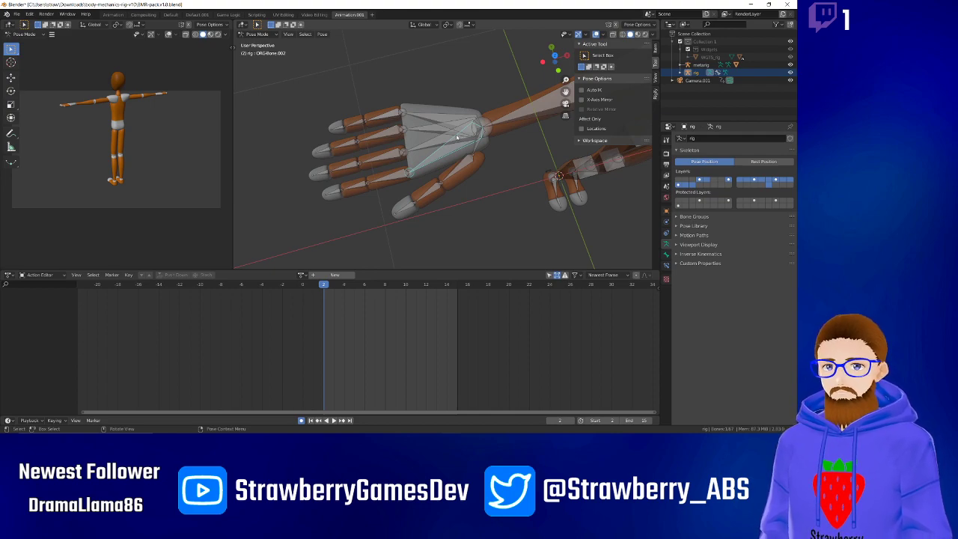
left_click(274, 35)
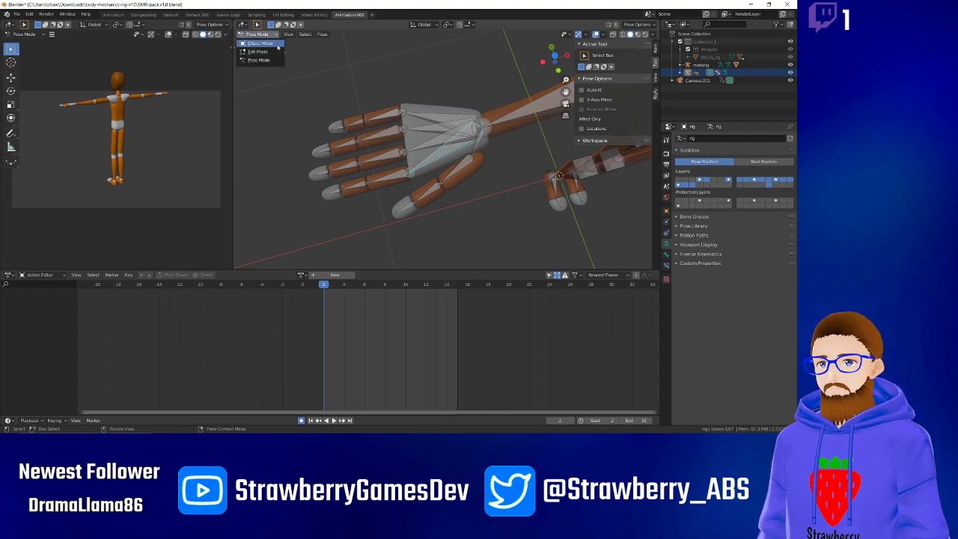
left_click(276, 53)
Delete four of the bones at the wrist and palm of the rig's right hand.
left_click(482, 147)
key("x")
left_click(470, 143)
left_click(451, 145)
key("x")
left_click(448, 142)
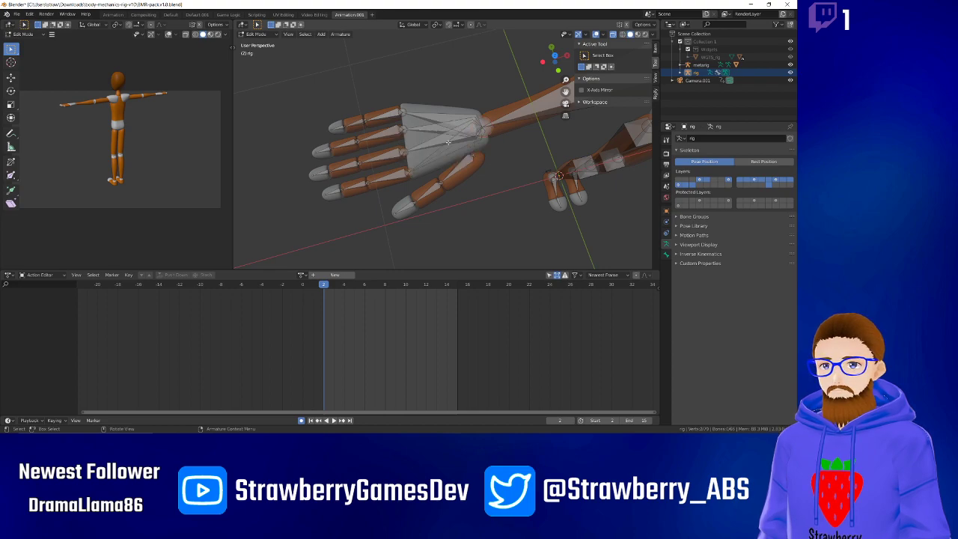
left_click(446, 138)
key("x")
left_click(445, 138)
left_click(446, 129)
key("x")
left_click(445, 129)
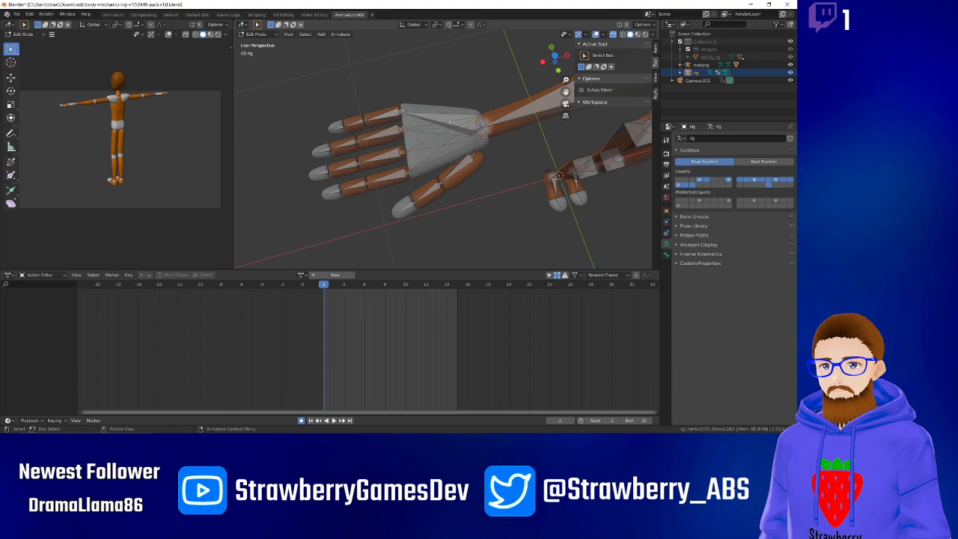
Dissolve the remaining palm bone of the right hand into the forearm bone.
left_click(450, 122)
key("x")
left_click(445, 135)
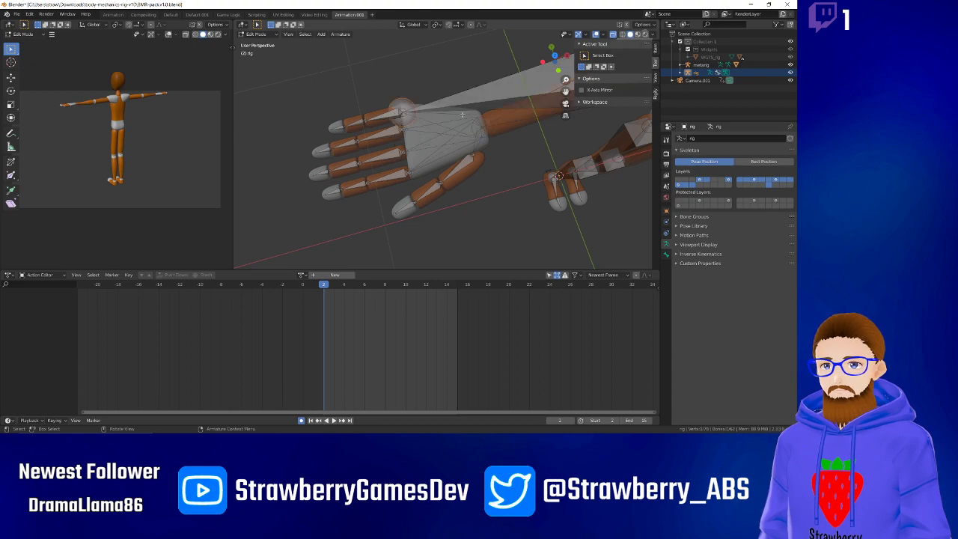
Undo the dissolve and the earlier deletions of the palm and wrist bones in the rig's right hand.
key("ctrl+z")
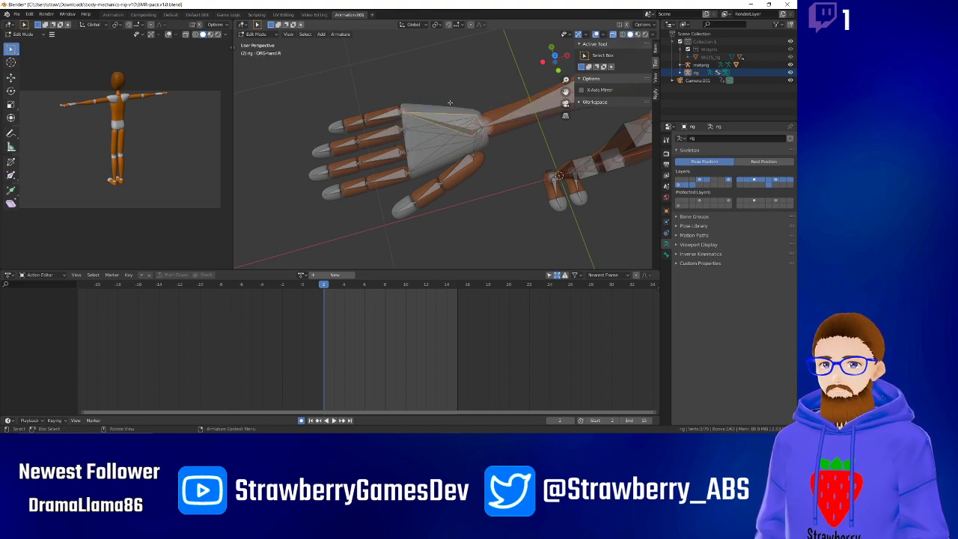
left_click(450, 104)
left_click(438, 128)
key("ctrl+z")
key("ctrl+z")
key("ctrl+z")
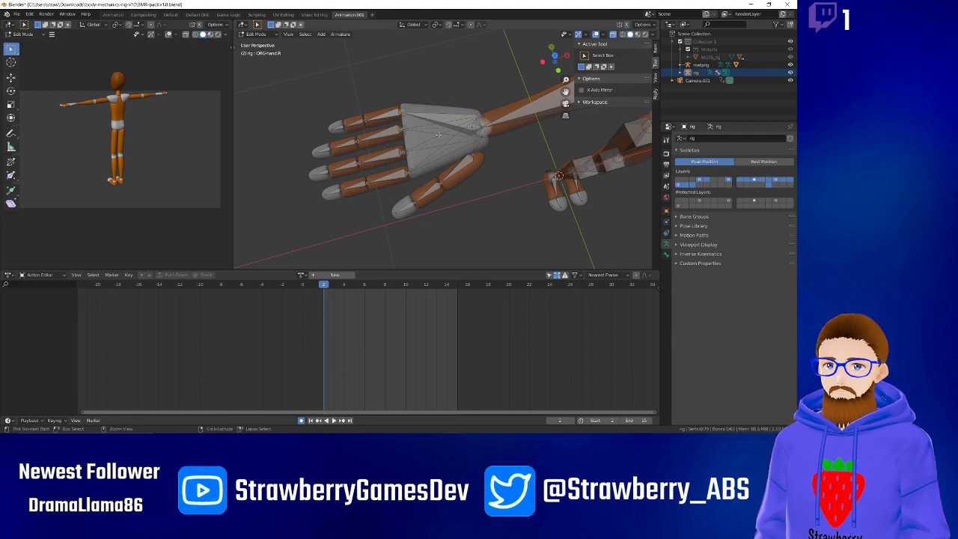
key("ctrl+z")
key("ctrl+z")
key("ctrl+z")
key("ctrl+z")
key("ctrl+z")
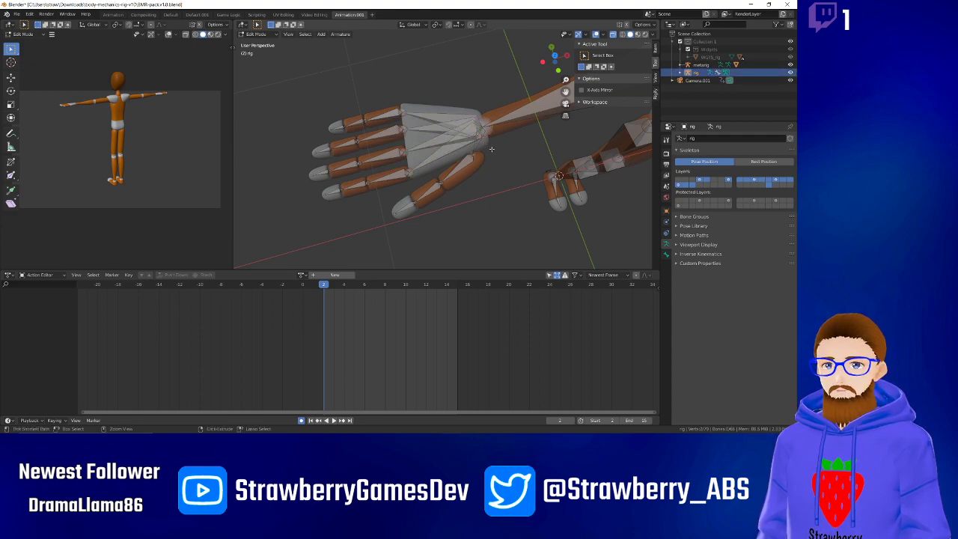
Clear the parent of the short bone linking the wrist to the thumb in the rig's right hand.
left_click(513, 157)
middle_click_drag(513, 156, 492, 153)
left_click(478, 153)
left_click(479, 151)
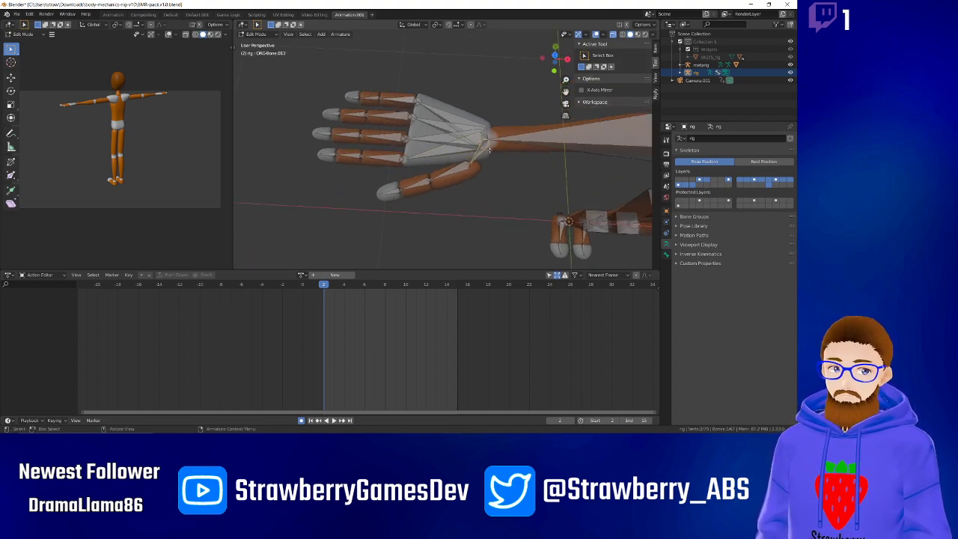
key("alt+p")
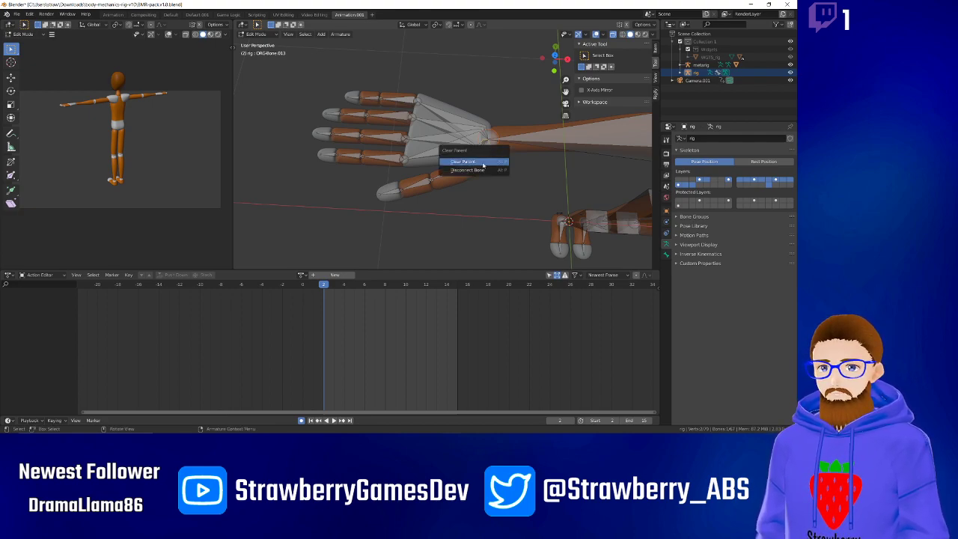
left_click(484, 162)
Clear the parents of the four palm bones in the rig's right hand, one after another.
left_click(458, 150)
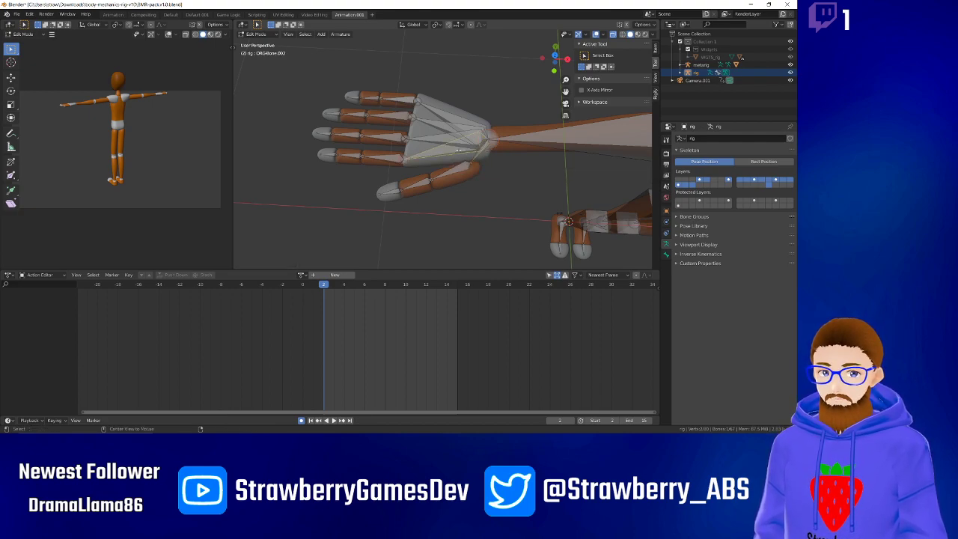
key("alt+p")
left_click(453, 163)
left_click(444, 140)
key("alt+p")
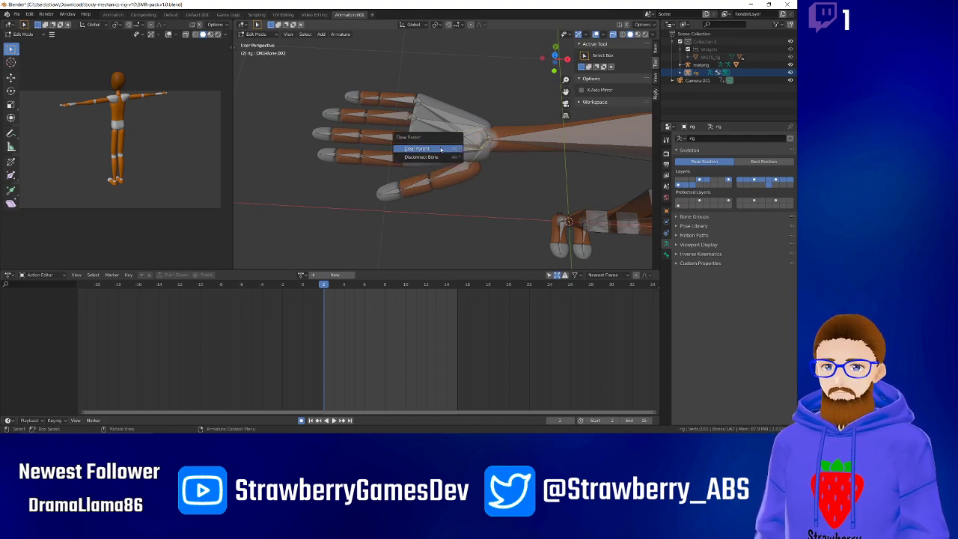
left_click(418, 148)
left_click(451, 127)
key("alt+p")
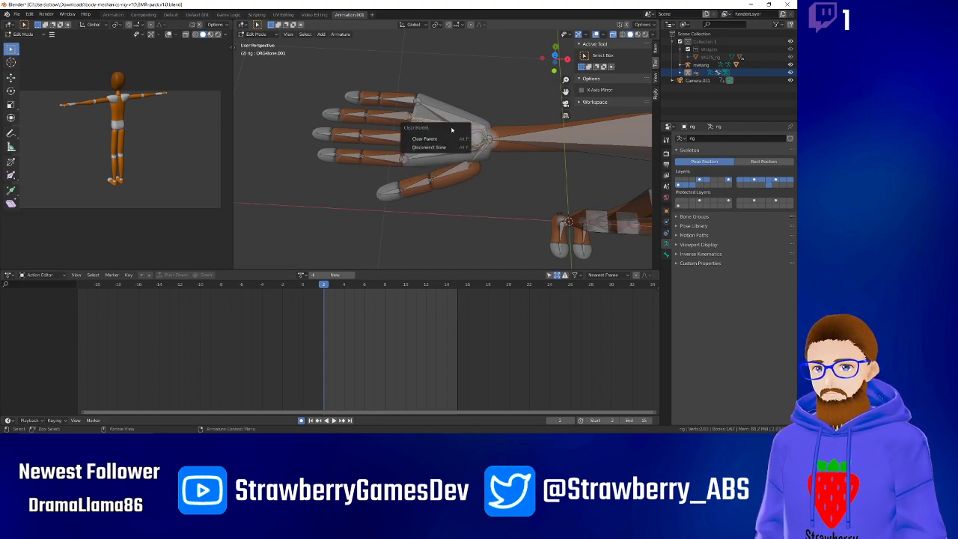
left_click(452, 137)
left_click(452, 118)
key("alt+p")
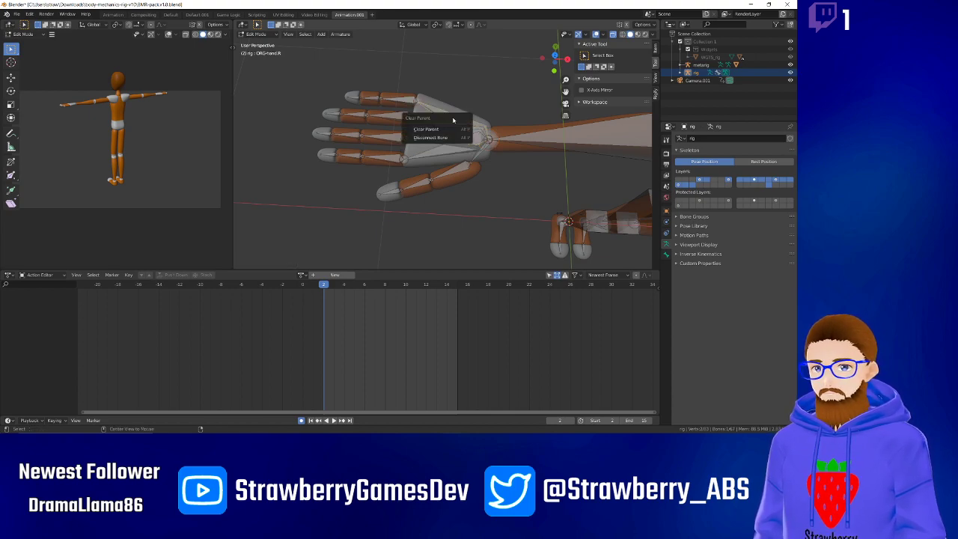
left_click(451, 129)
Try deleting bones in the middle of the right palm, and undo the deletions.
left_click(459, 149)
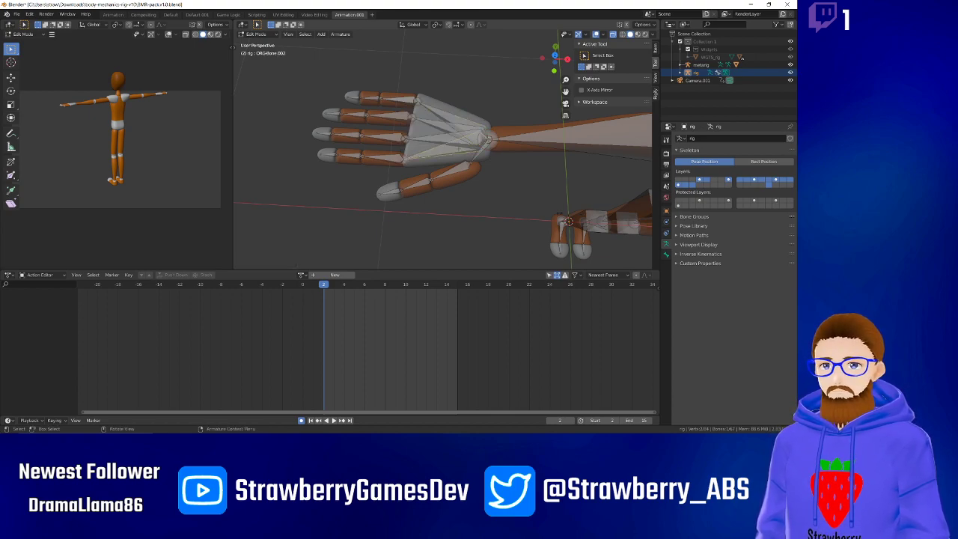
key("x")
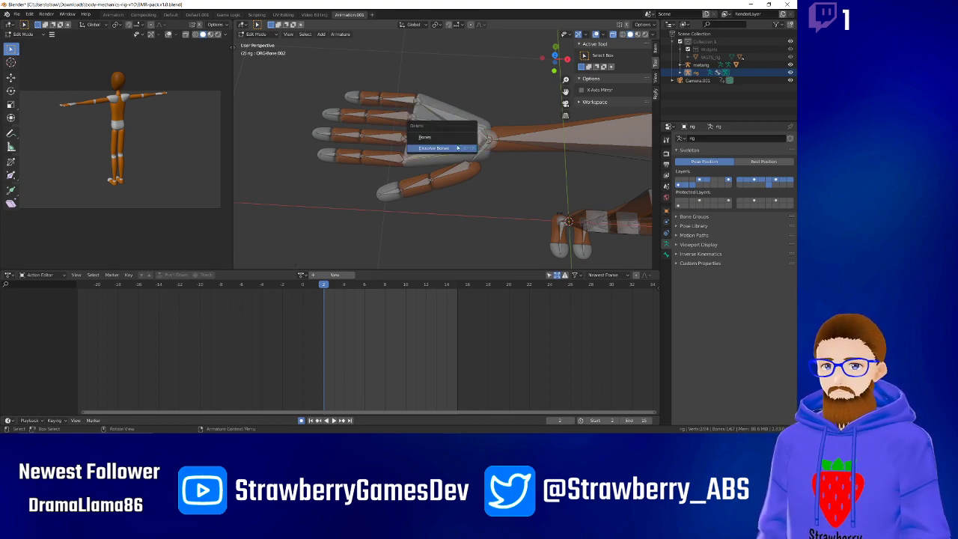
left_click(456, 139)
key("x")
left_click(454, 140)
left_click(452, 137)
key("x")
left_click(452, 134)
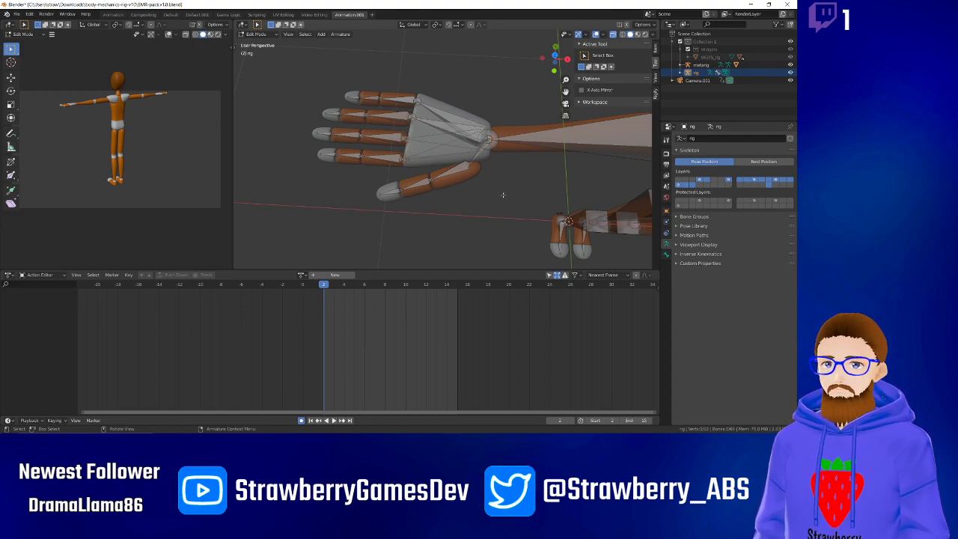
key("ctrl+z")
key("ctrl+z")
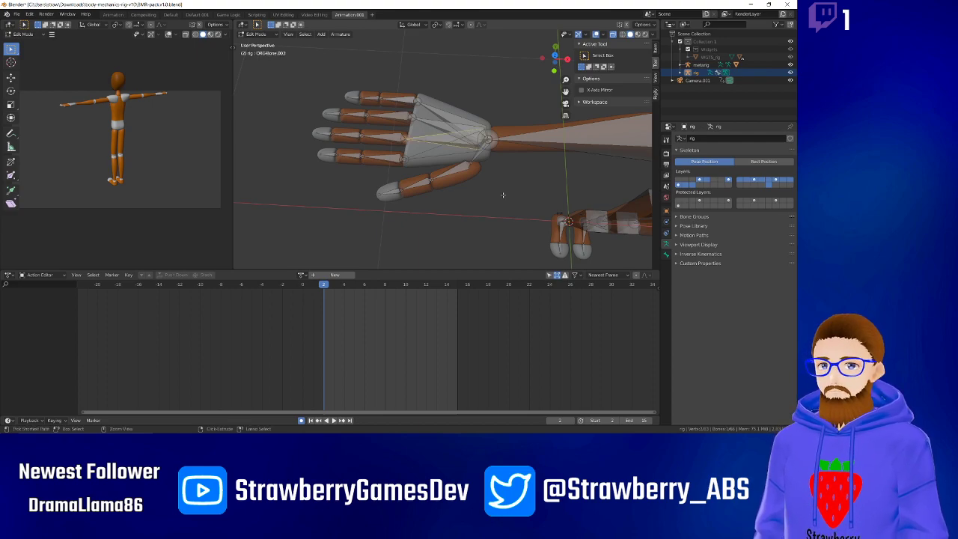
key("ctrl+z")
Clear the parents of the base bones of the right thumb and all four right-hand fingers.
left_click(461, 176)
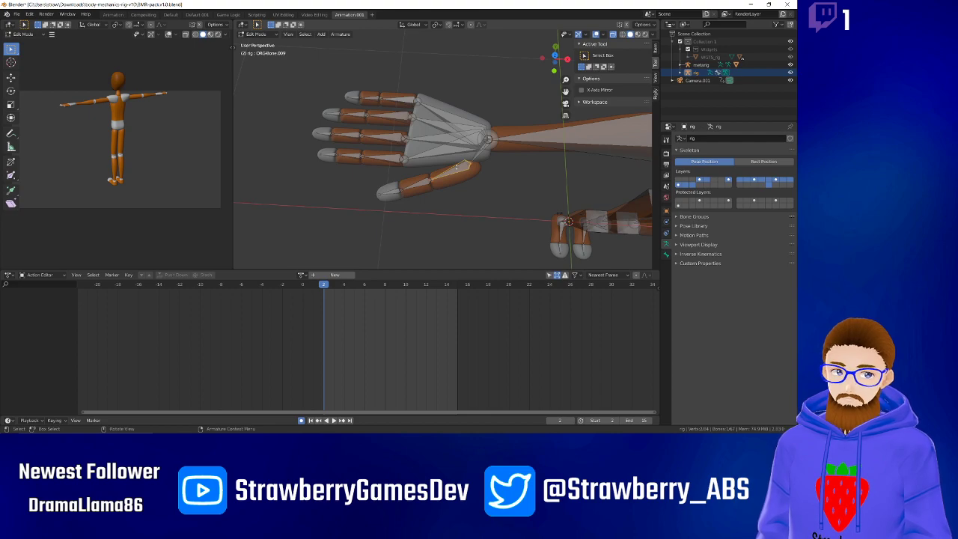
key("alt+p")
left_click(447, 178)
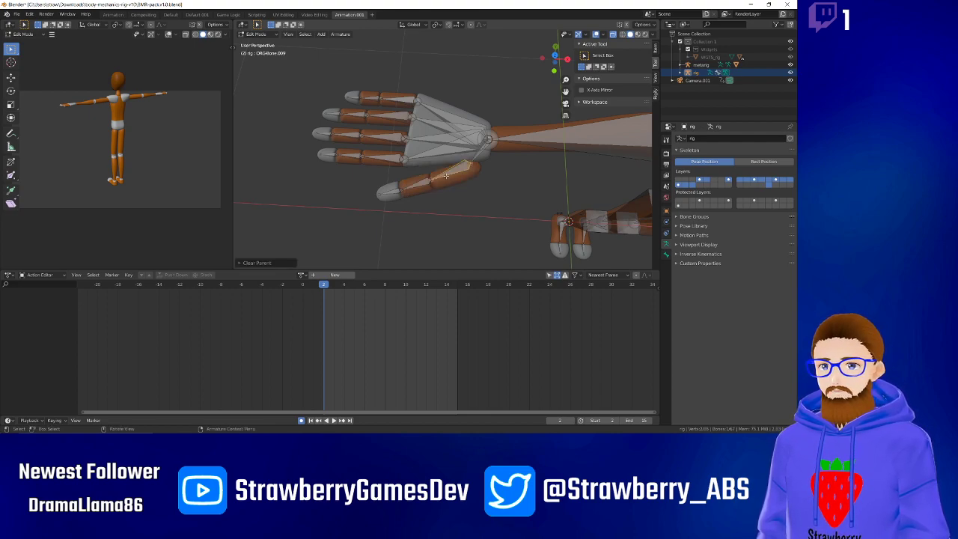
left_click(389, 157)
key("alt+p")
left_click(388, 166)
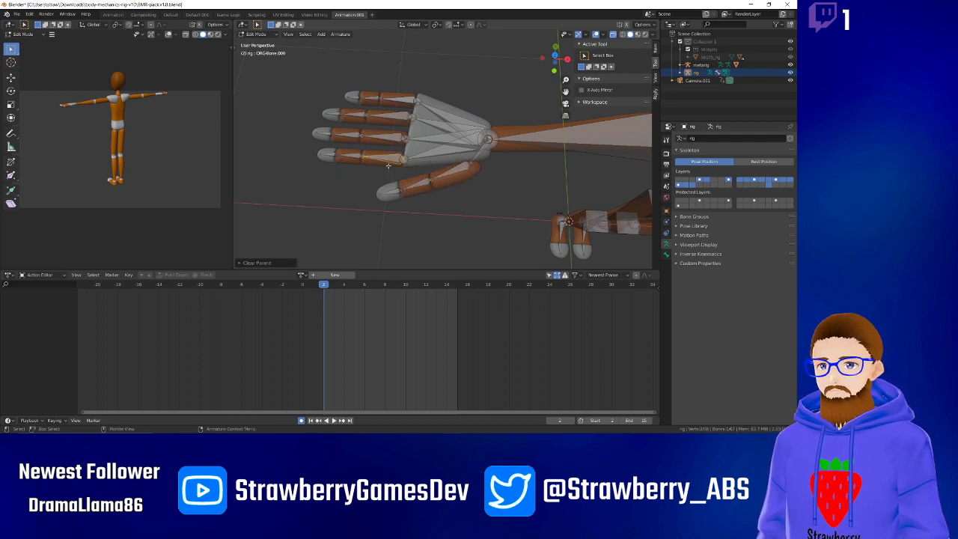
left_click(392, 138)
key("alt+p")
left_click(390, 150)
left_click(394, 120)
key("alt+p")
left_click(395, 131)
left_click(400, 102)
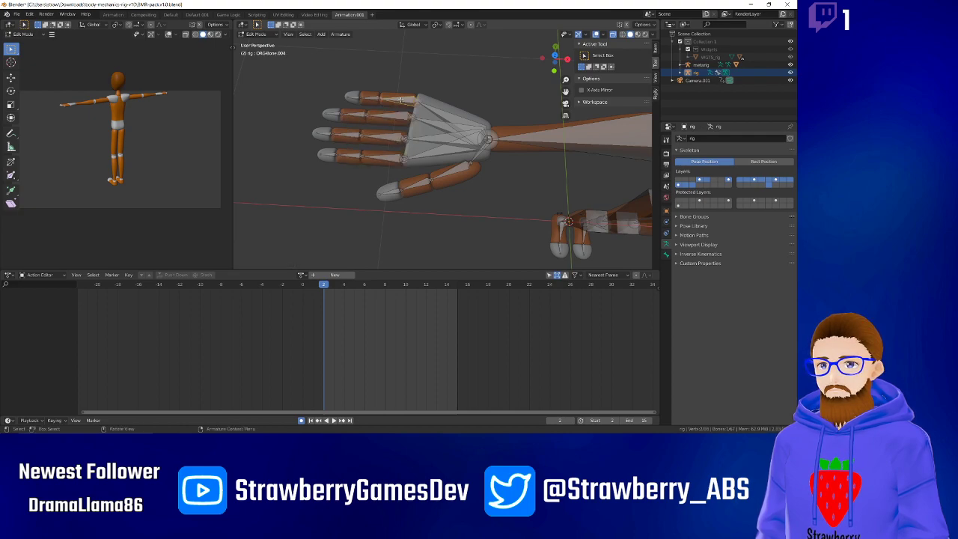
key("alt+p")
left_click(397, 111)
Delete the ORG-hand.R palm bone and the neighbouring palm bone ORG-Bone.001 from the rig's right hand.
left_click(444, 118)
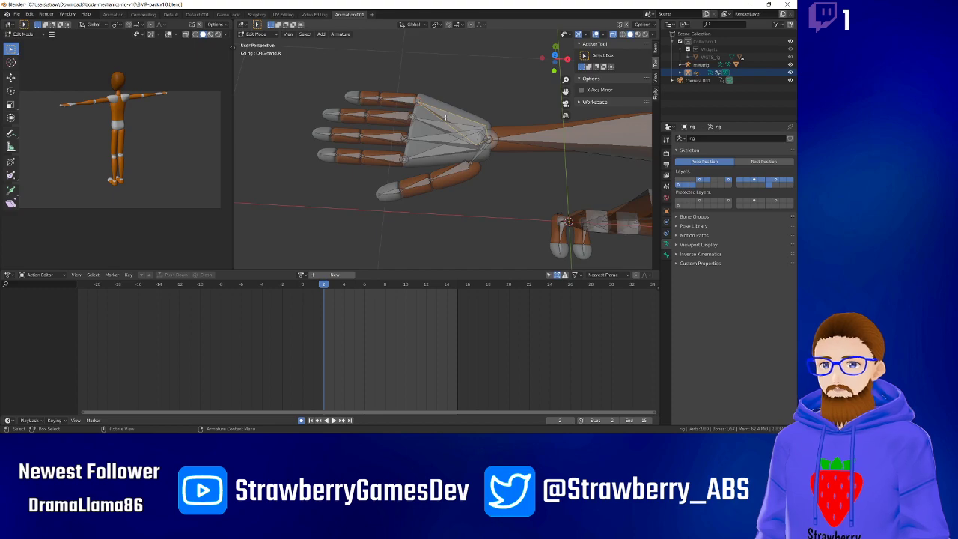
key("x")
left_click(440, 120)
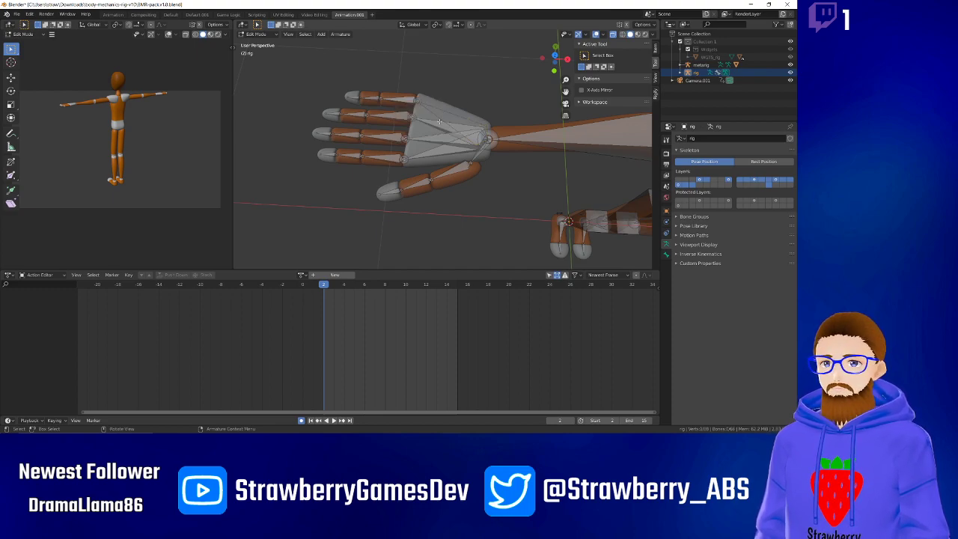
mouse_move(432, 126)
middle_mouse_down()
mouse_move(400, 102)
mouse_move(488, 122)
mouse_move(455, 99)
mouse_move(447, 131)
middle_mouse_up()
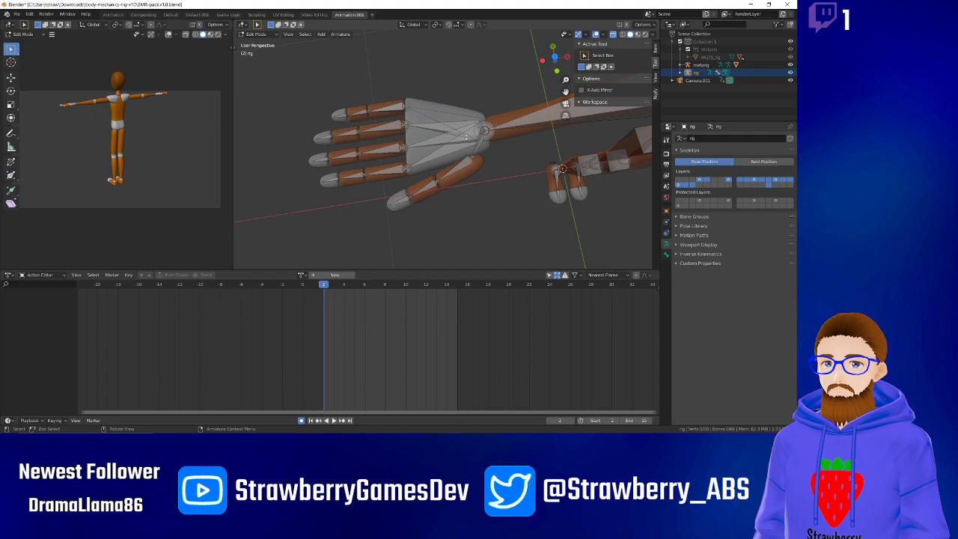
left_click(445, 129)
key("x")
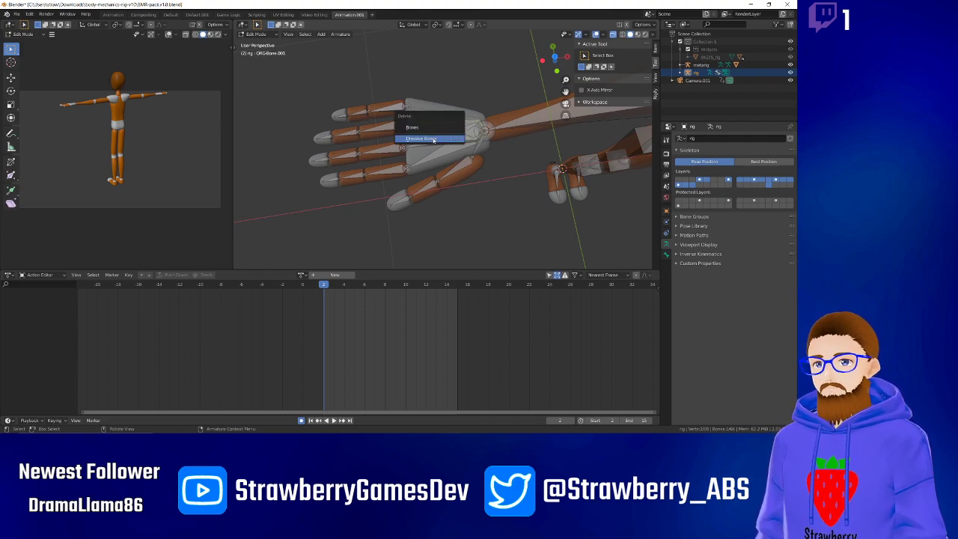
left_click(431, 139)
key("x")
left_click(436, 127)
key("x")
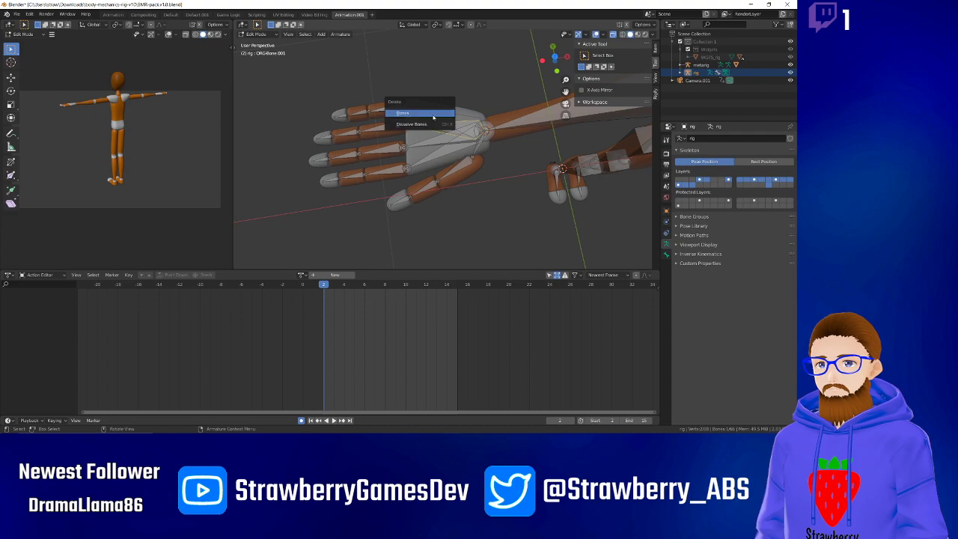
left_click(433, 116)
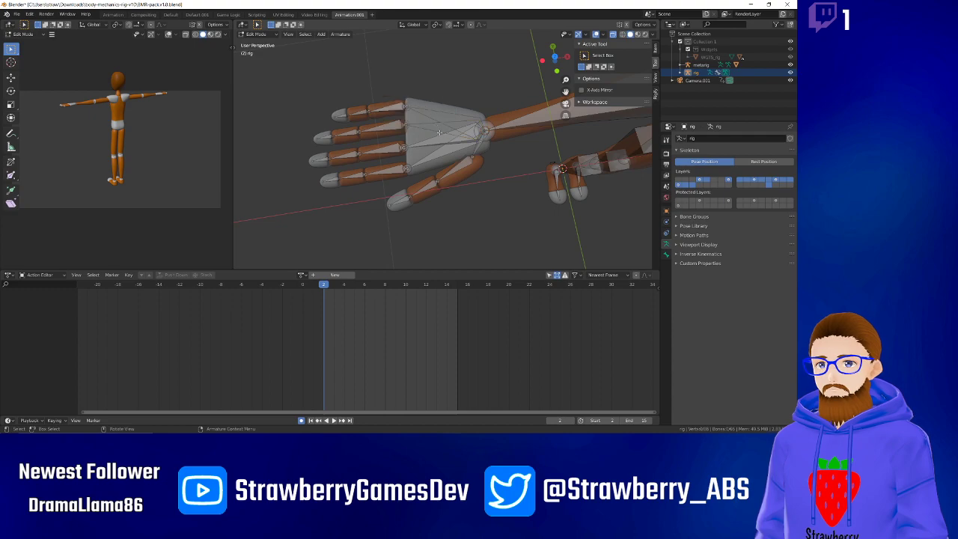
Delete the remaining palm bones and the bone between the wrist and the thumb in the right hand.
left_click(442, 140)
key("x")
left_click(443, 138)
left_click(451, 150)
key("x")
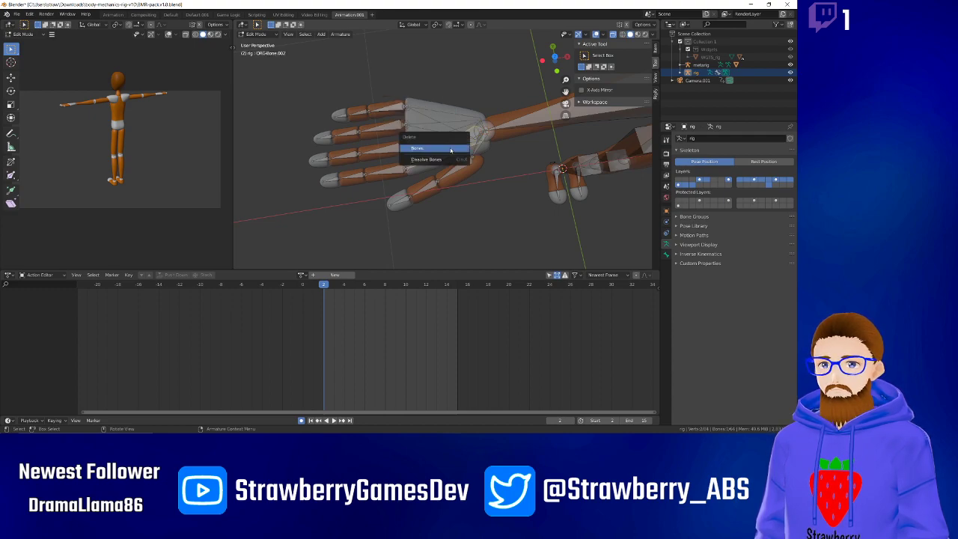
left_click(451, 148)
left_click(477, 144)
key("x")
left_click(477, 142)
Move the index finger's base bone, ORG-Bone.006, away from the right hand to test its connections, and deselect it.
middle_click_drag(499, 169, 504, 134)
left_click(390, 164)
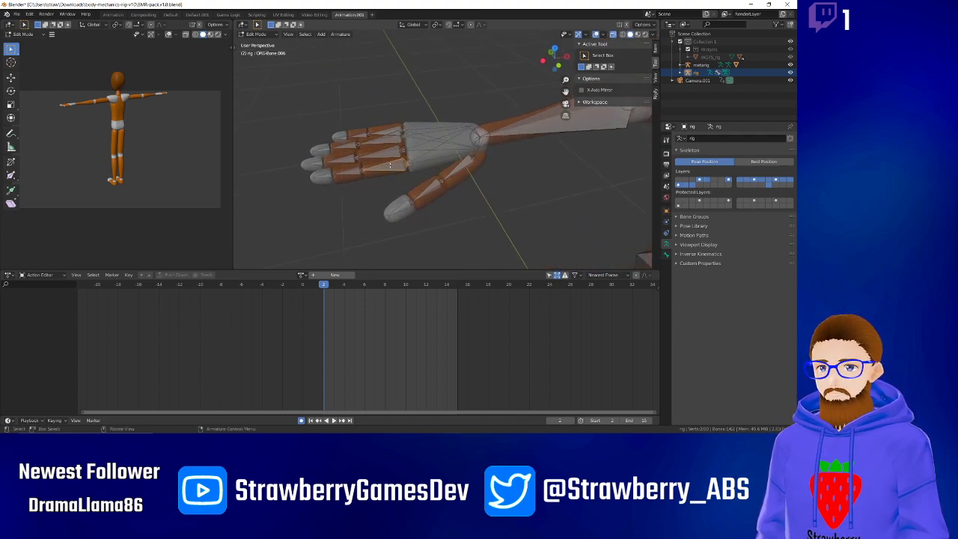
key("g")
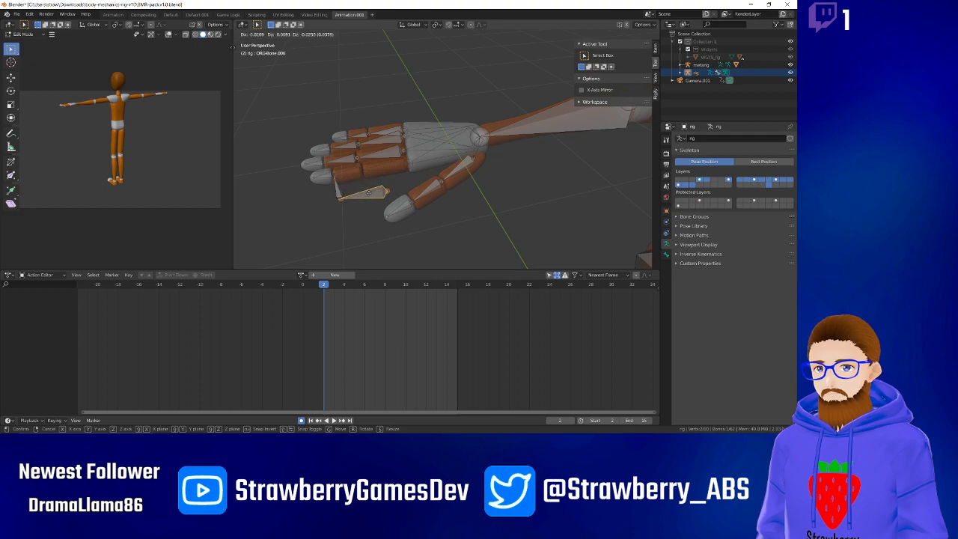
left_click(368, 192)
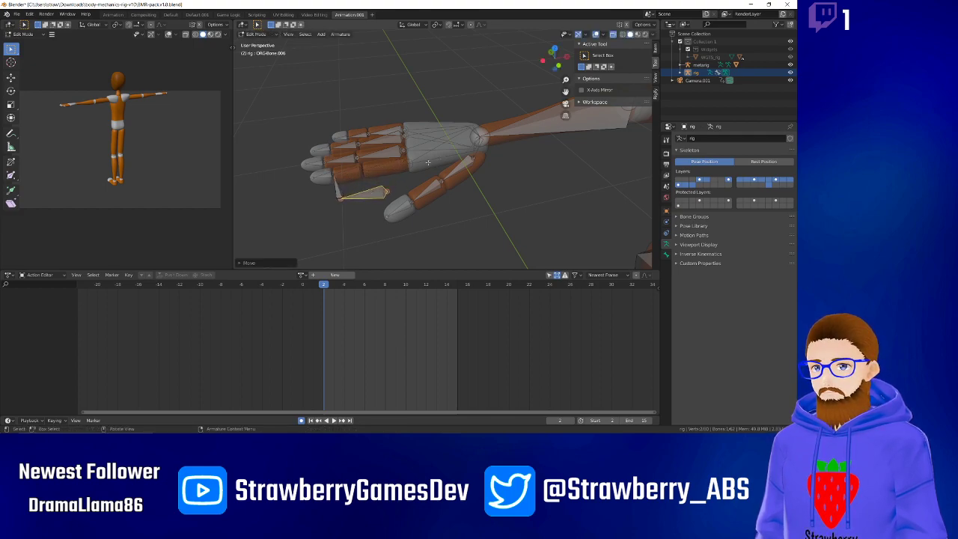
left_click(496, 191)
Switch the rig to Object Mode, select the metarig and compare its right-hand bones with the edited rig.
mouse_move(519, 169)
middle_mouse_down()
mouse_move(586, 144)
mouse_move(526, 158)
middle_mouse_up()
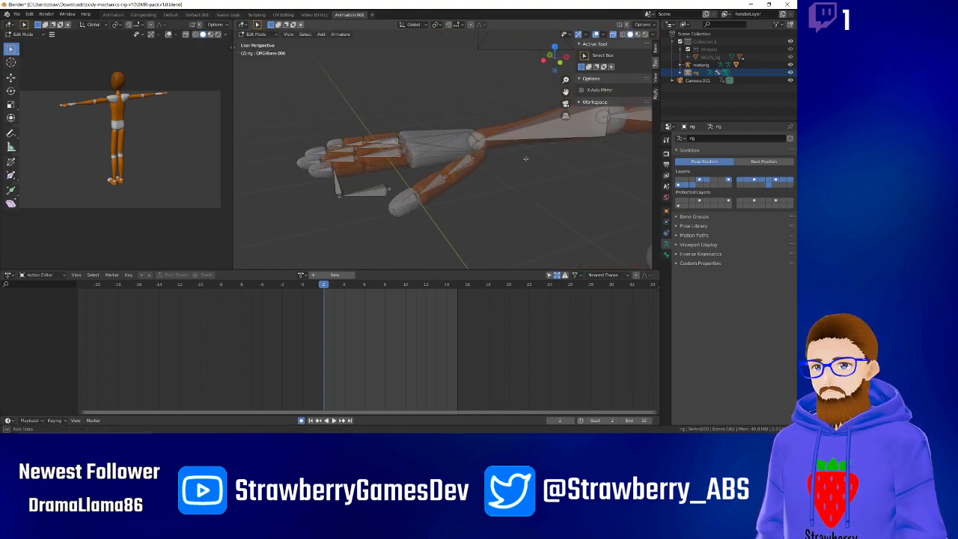
left_click(269, 35)
left_click(263, 42)
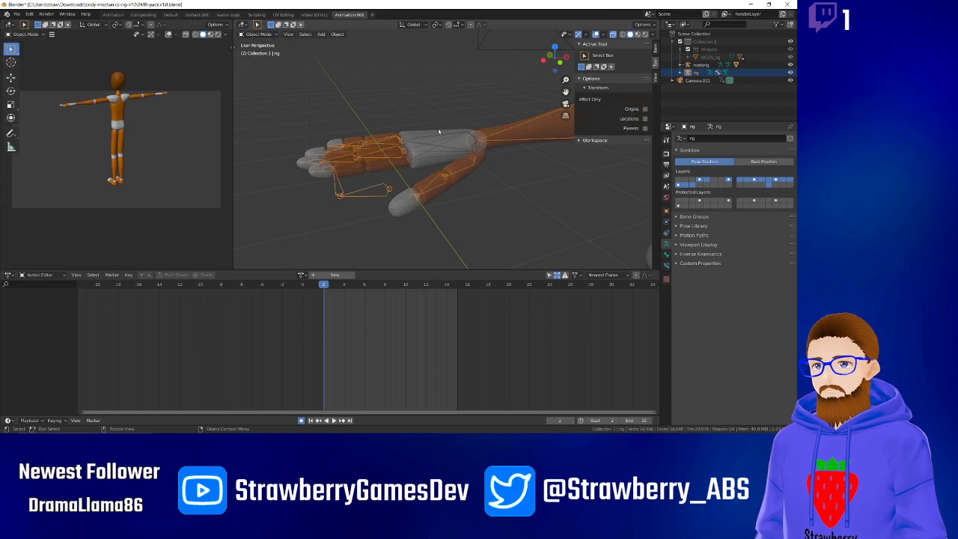
left_click(449, 138)
left_click(448, 147)
middle_click_drag(437, 157, 456, 187)
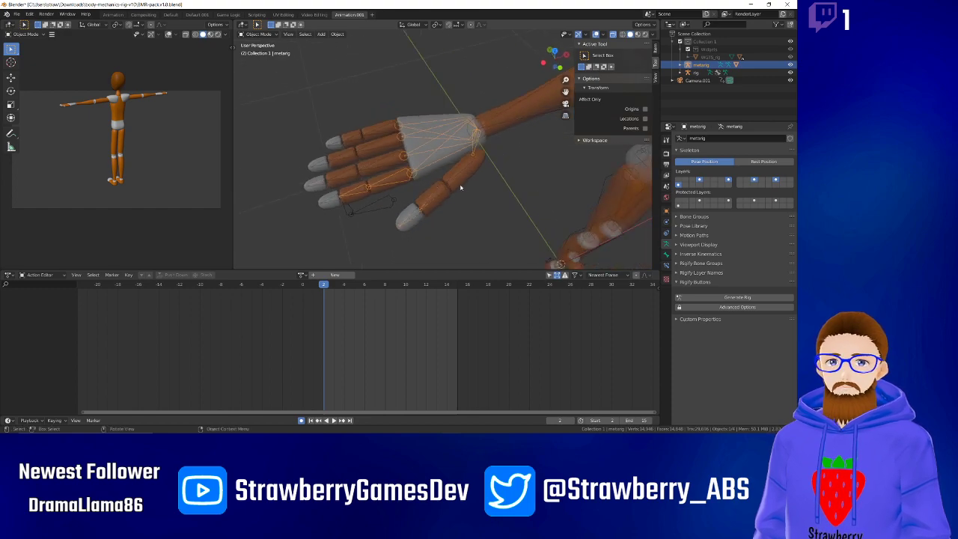
middle_click_drag(523, 197, 493, 192)
scroll(462, 206, "down", 9)
scroll(464, 199, "up", 6)
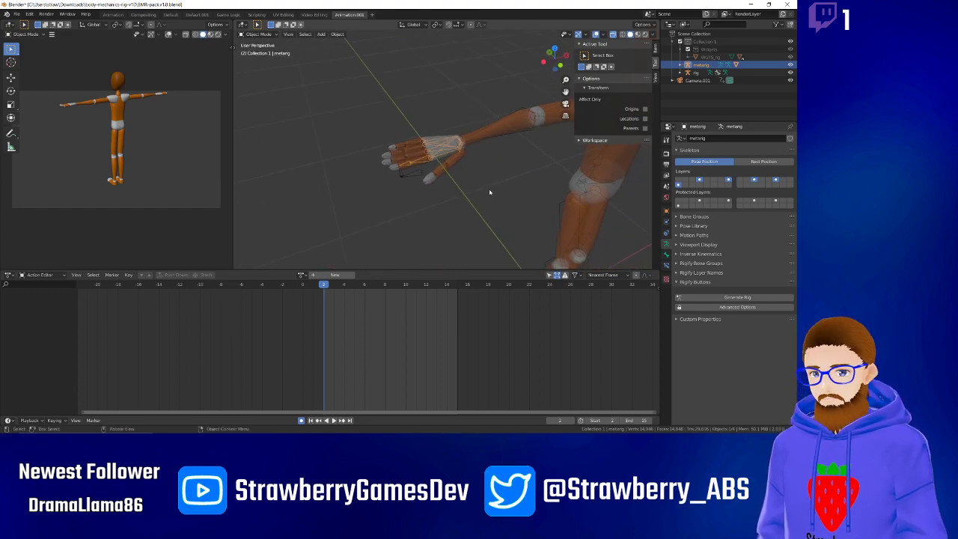
Undo the selections, the finger bone move, the palm bone deletions and the finger parent clearing on the rig.
key("ctrl+z")
key("ctrl+z")
key("ctrl+z")
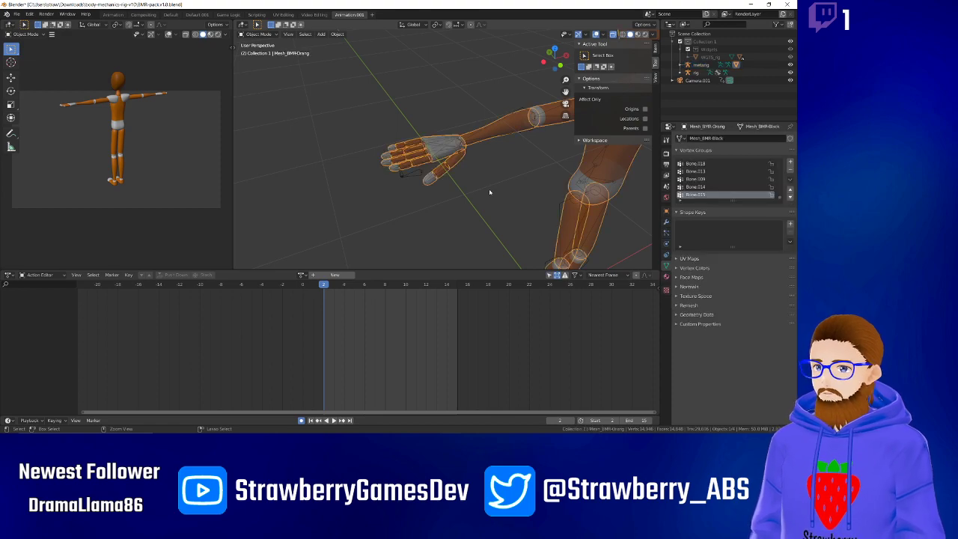
key("ctrl+z")
key("ctrl+z")
key("ctrl+z")
key("ctrl+z")
key("ctrl+z")
key("ctrl+z")
key("ctrl+z")
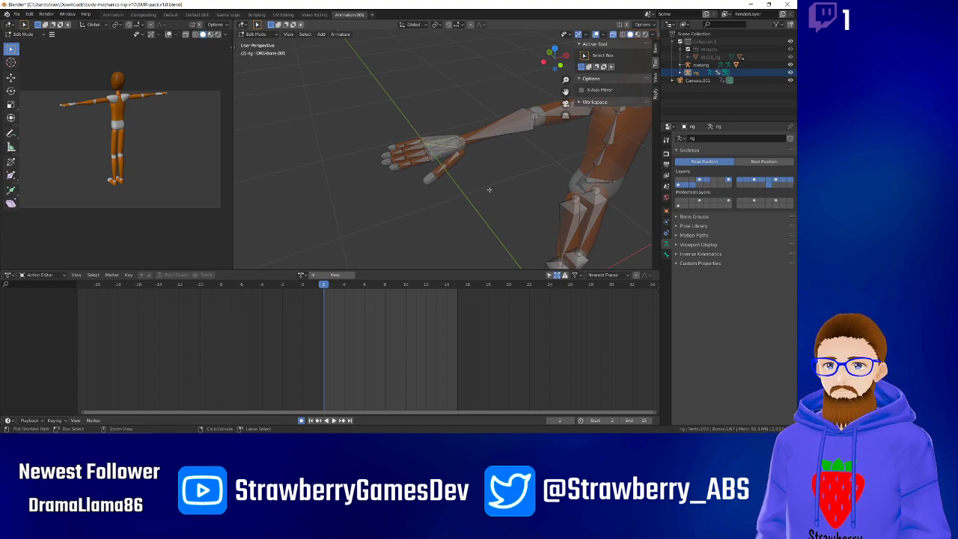
Move the right forearm bone, ORG-forearm.R, down away from the arm mesh to test which bones are attached.
left_click(489, 189)
left_click(509, 125)
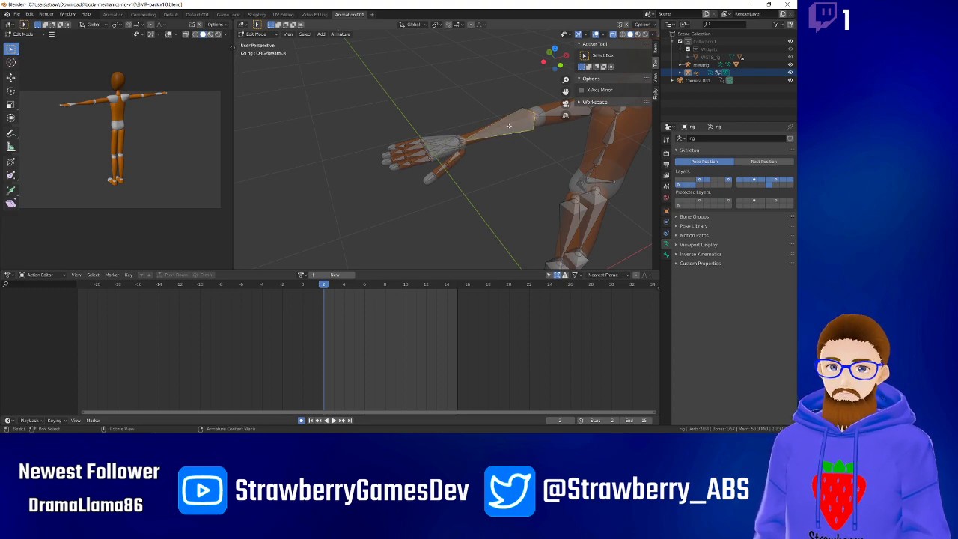
key("g")
left_click(510, 162)
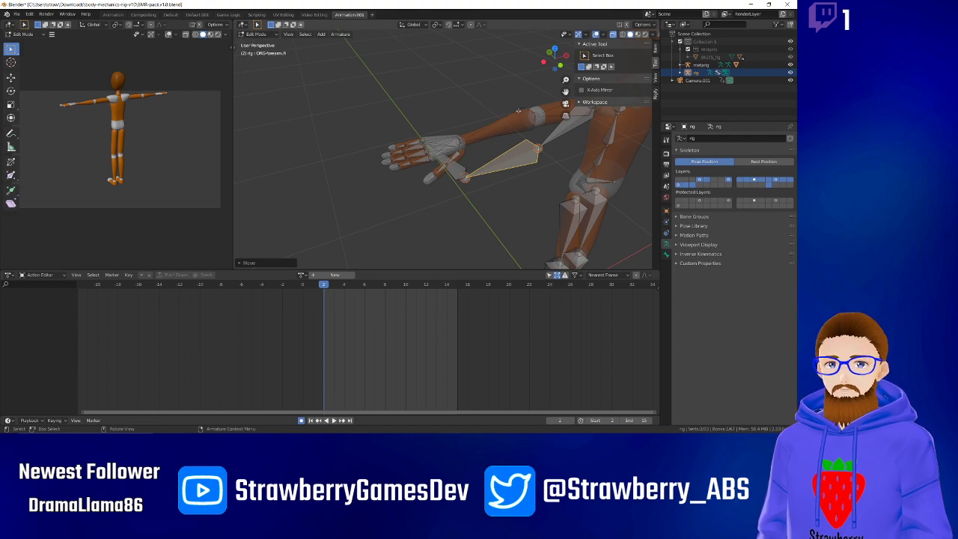
Switch the rig to Object Mode and delete the metarig.
left_click(522, 109)
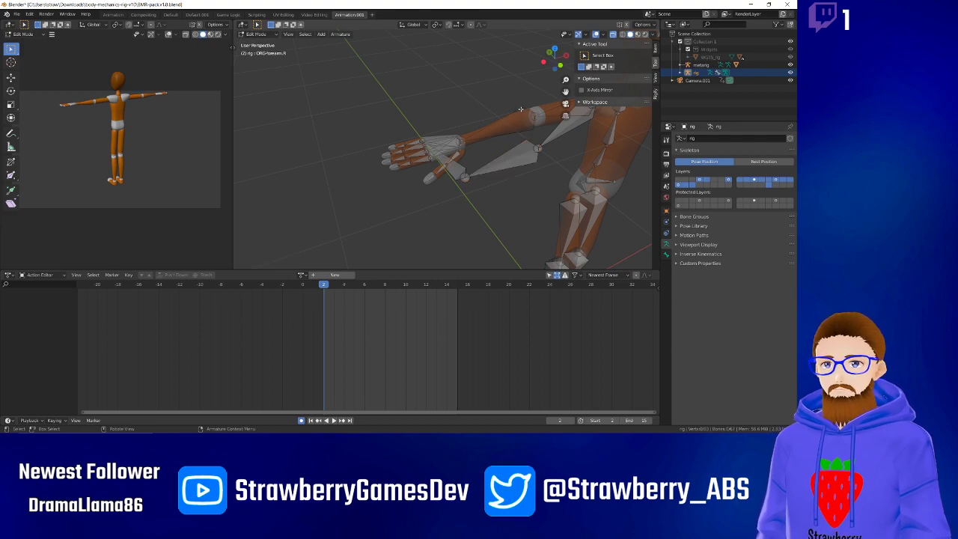
left_click(257, 35)
left_click(258, 44)
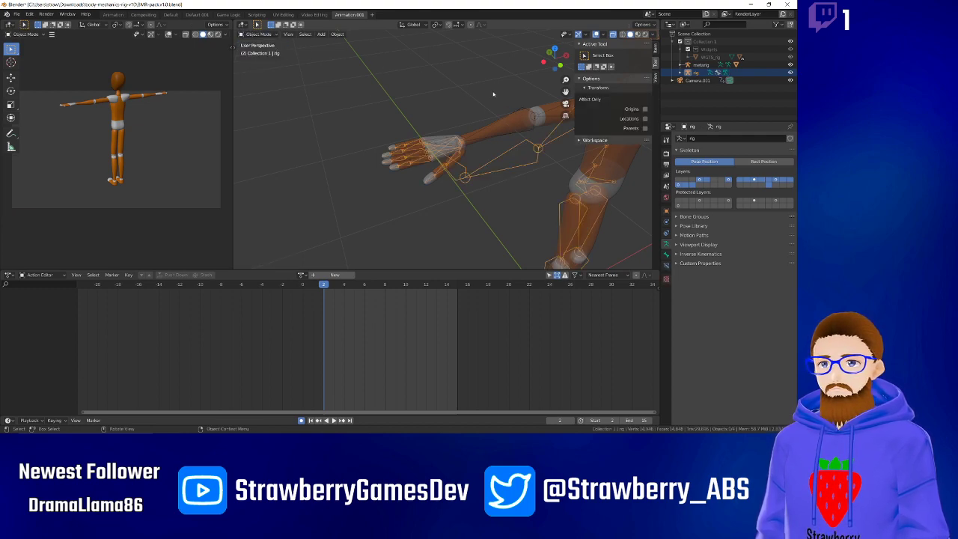
left_click(521, 109)
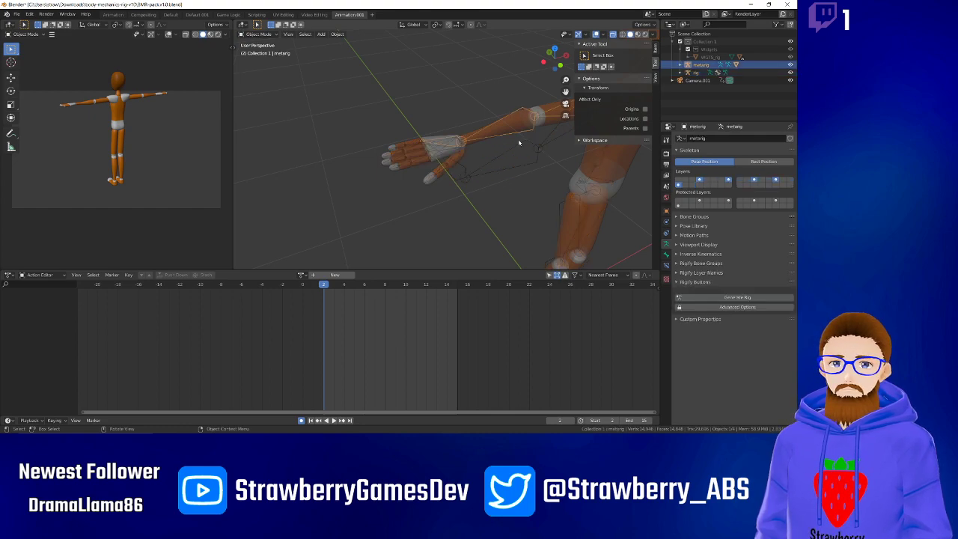
scroll(533, 145, "down", 5)
middle_click_drag(507, 137, 453, 129)
key("Delete")
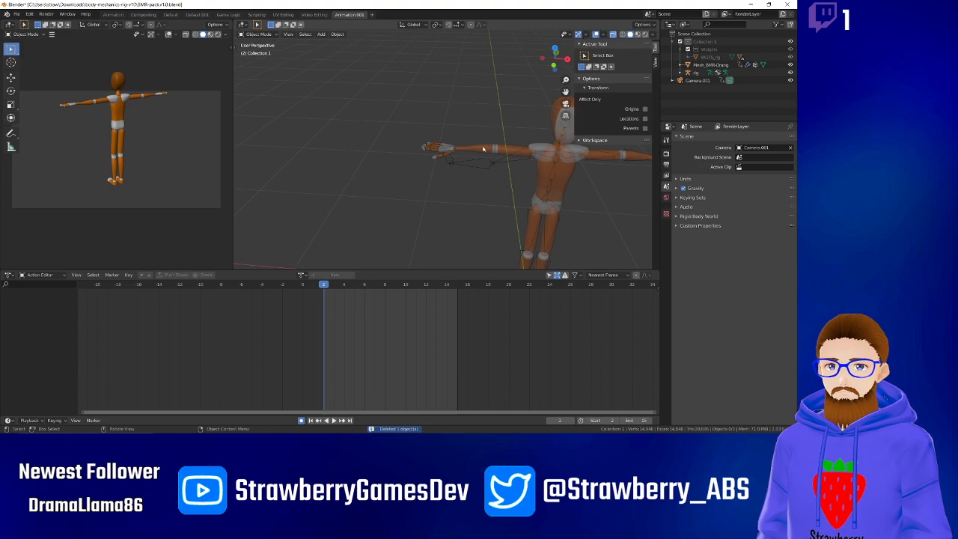
Switch the remaining rig to Pose Mode and try rotating the right forearm bone, ORG-forearm.R, cancelling the rotation.
scroll(464, 166, "up", 2)
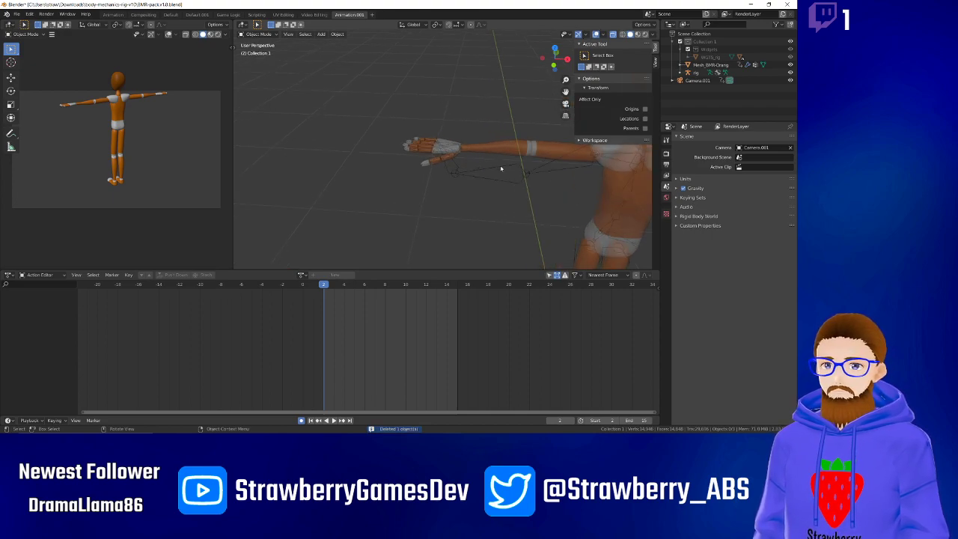
left_click(502, 173)
left_click(261, 35)
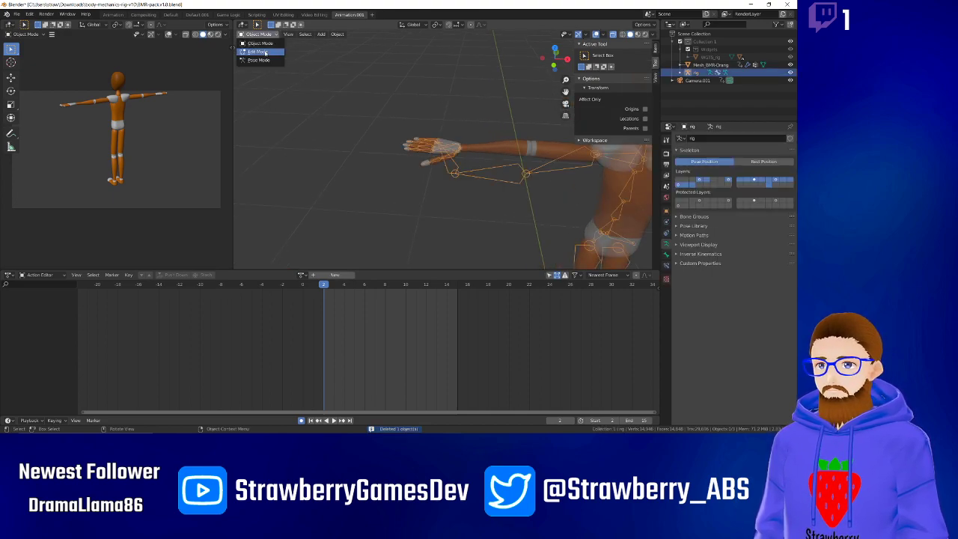
left_click(264, 52)
left_click(267, 36)
left_click(258, 61)
left_click(489, 172)
middle_click_drag(491, 174, 512, 190)
key("r")
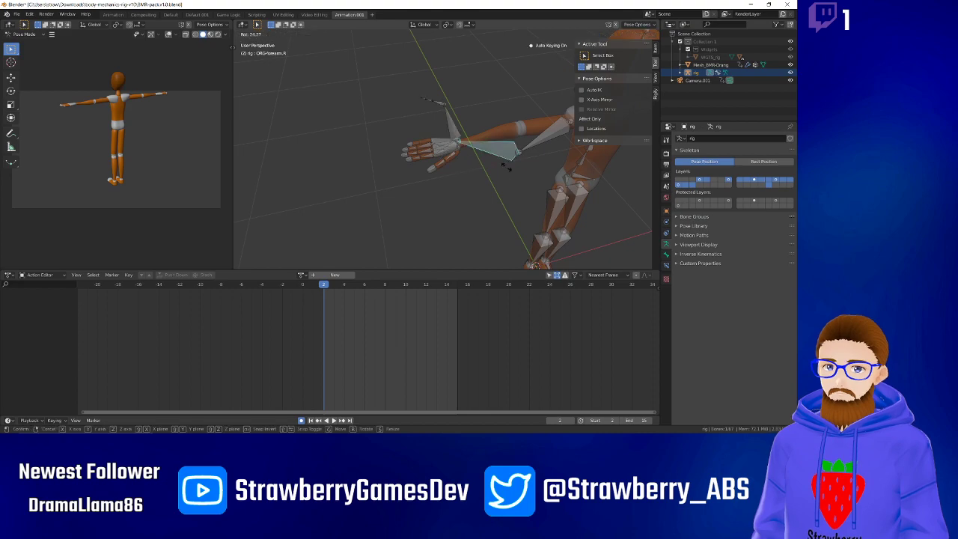
right_click(504, 176)
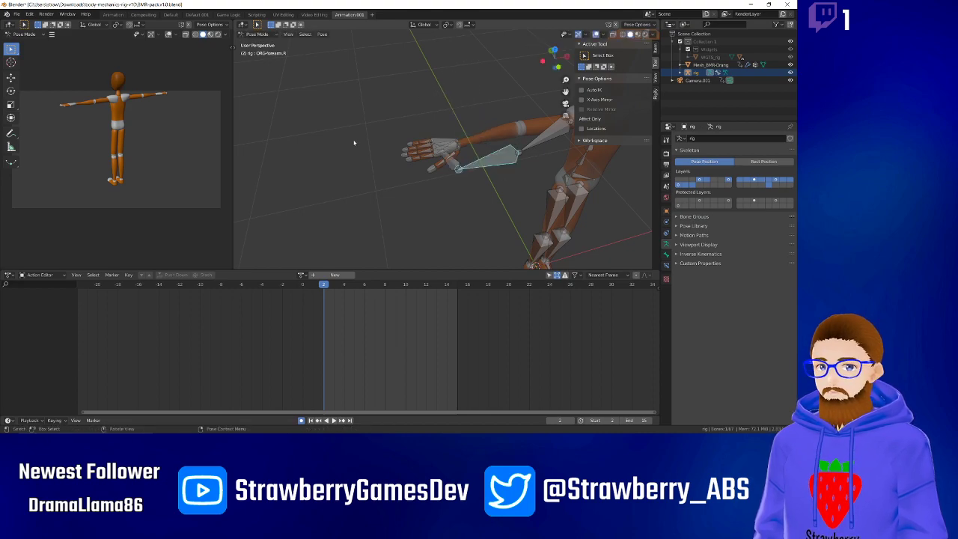
Undo the metarig deletion, the mode changes and the displacement of the right forearm bone.
key("ctrl+z")
key("ctrl+z")
key("ctrl+z")
key("ctrl+z")
key("ctrl+z")
key("ctrl+z")
key("ctrl+z")
key("ctrl+z")
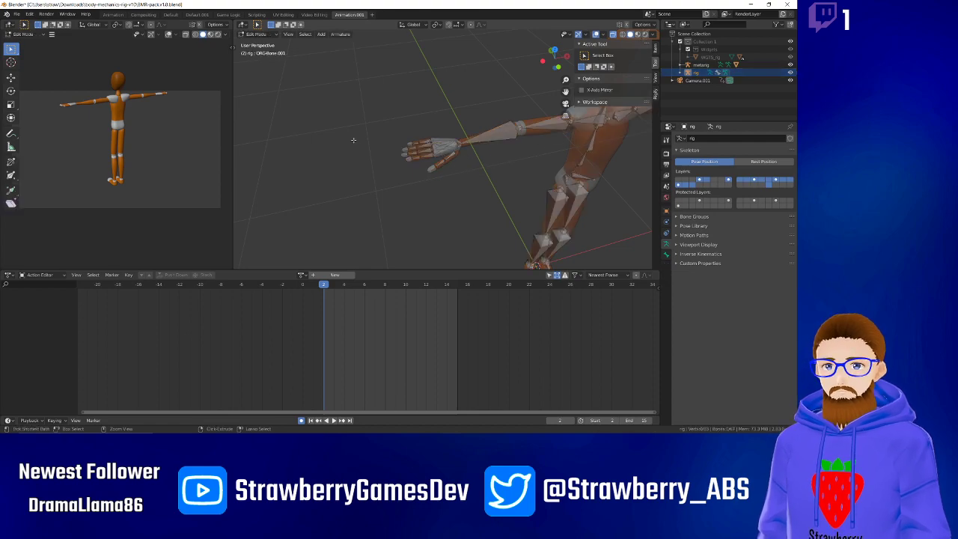
Try moving the right-hand palm bones ORG-Bone.001 and ORG-hand.R to test their connections, and undo the move.
scroll(441, 146, "up", 7)
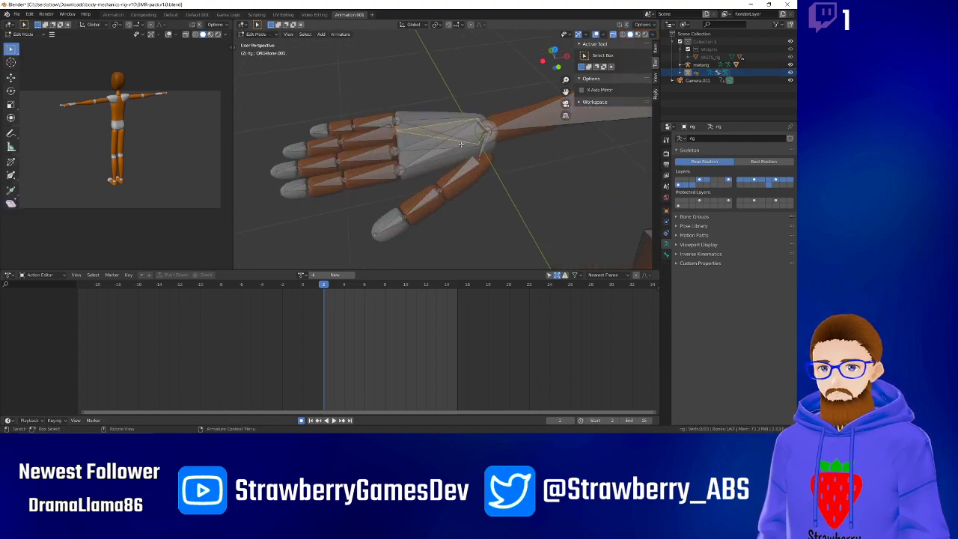
middle_click_drag(490, 140, 498, 173)
scroll(498, 173, "down", 1)
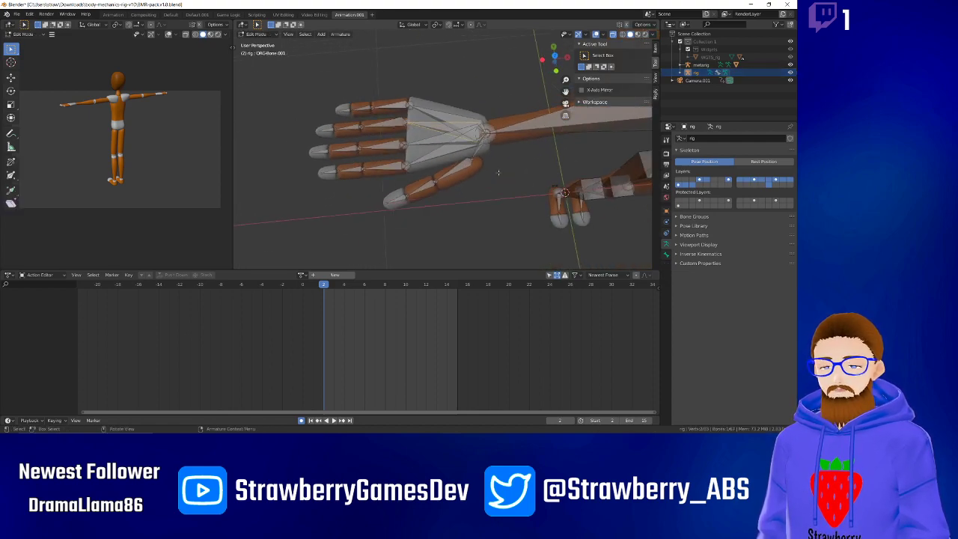
left_click(438, 127)
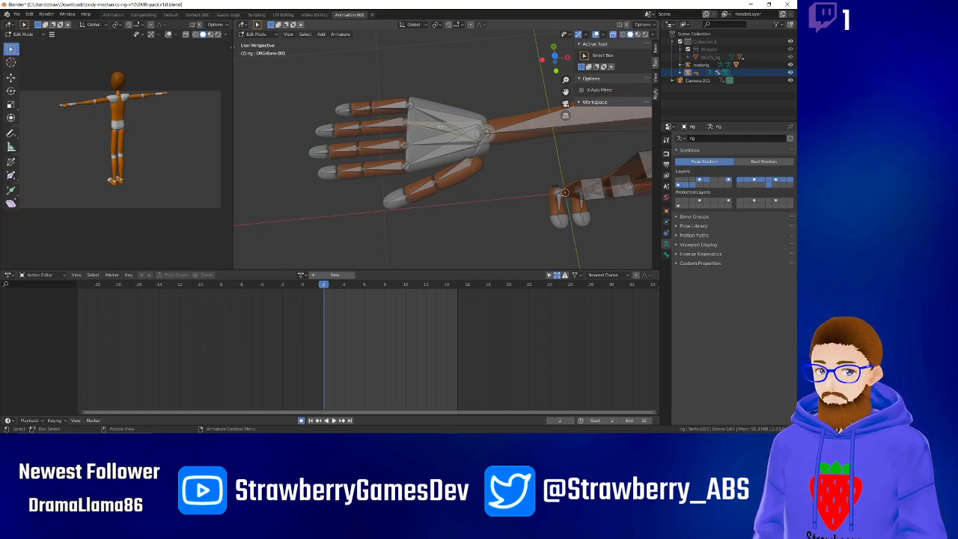
key("g")
right_click(428, 90)
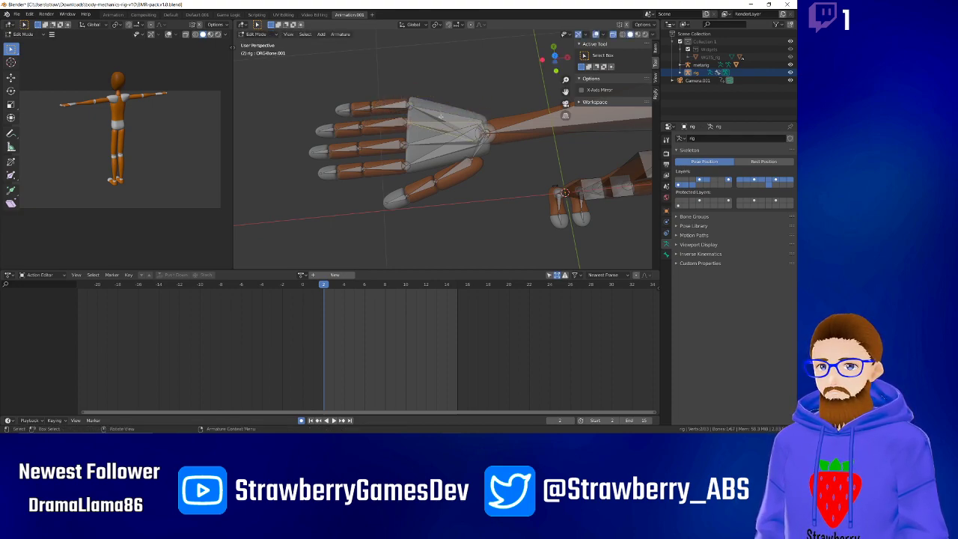
left_click(441, 117)
key("g")
left_click(438, 92)
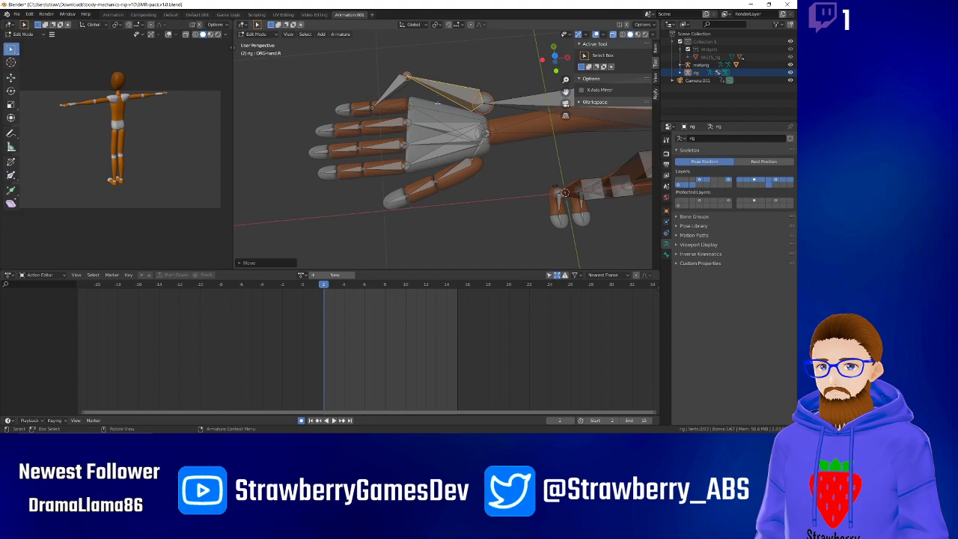
key("ctrl+z")
Try moving the palm bones ORG-Bone.003 and ORG-Bone.002 to test their connections, cancelling each move.
left_click(441, 140)
key("g")
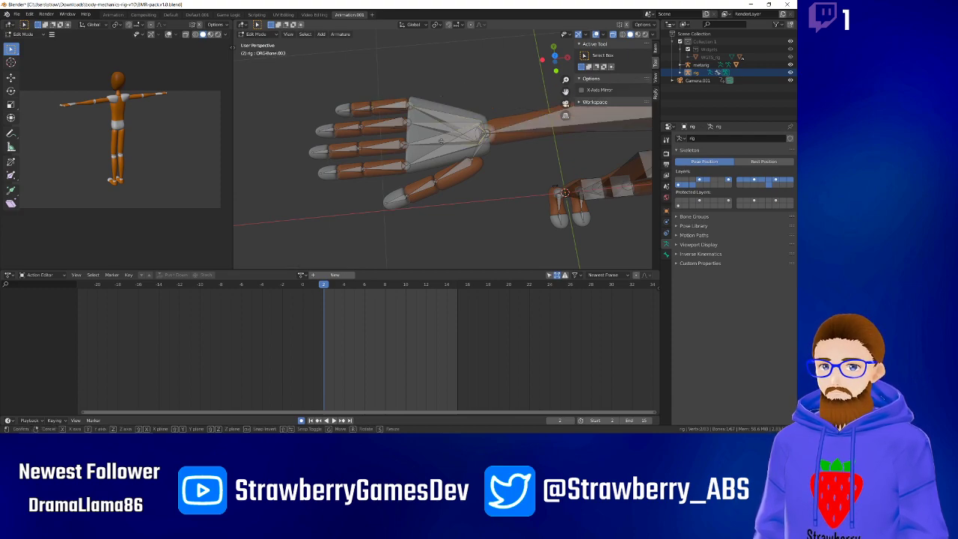
right_click(434, 113)
left_click(440, 122)
left_click(440, 143)
key("g")
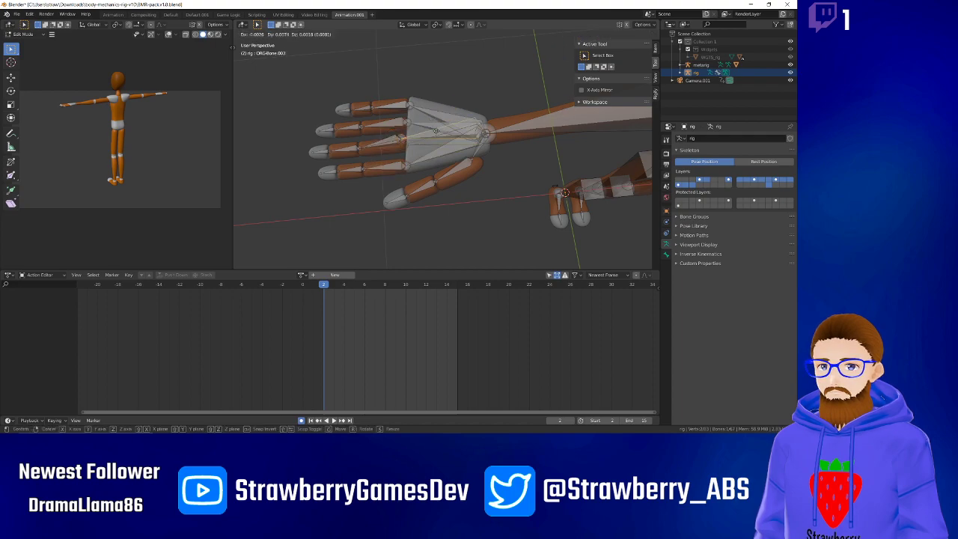
right_click(429, 114)
Test-move the upper palm bones, including ORG-hand.R, once more and cancel each move.
left_click(439, 128)
key("g")
right_click(431, 92)
left_click(442, 115)
key("g")
right_click(442, 87)
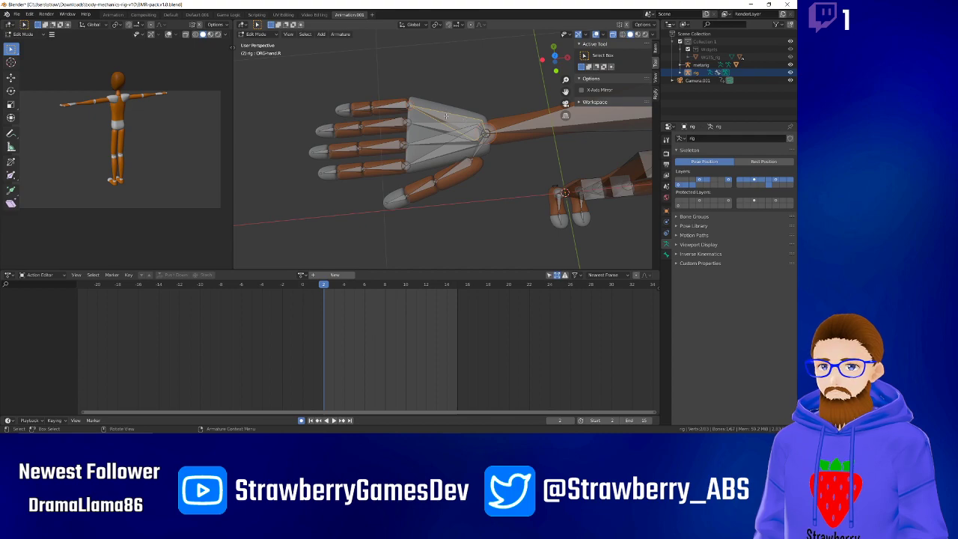
Detach ORG-hand.R from the right forearm bone and move the forearm bone's wrist end a short way up the arm.
left_click(526, 130)
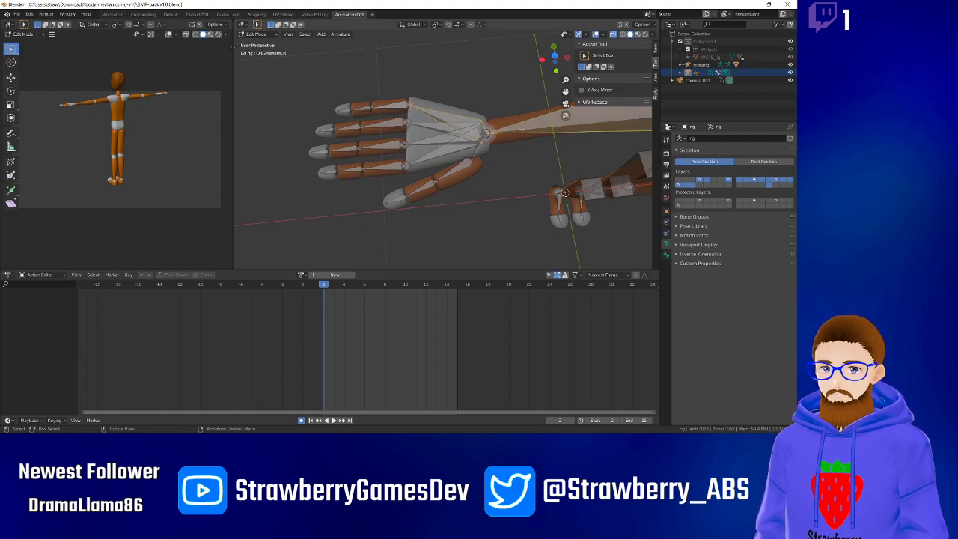
left_click(455, 120)
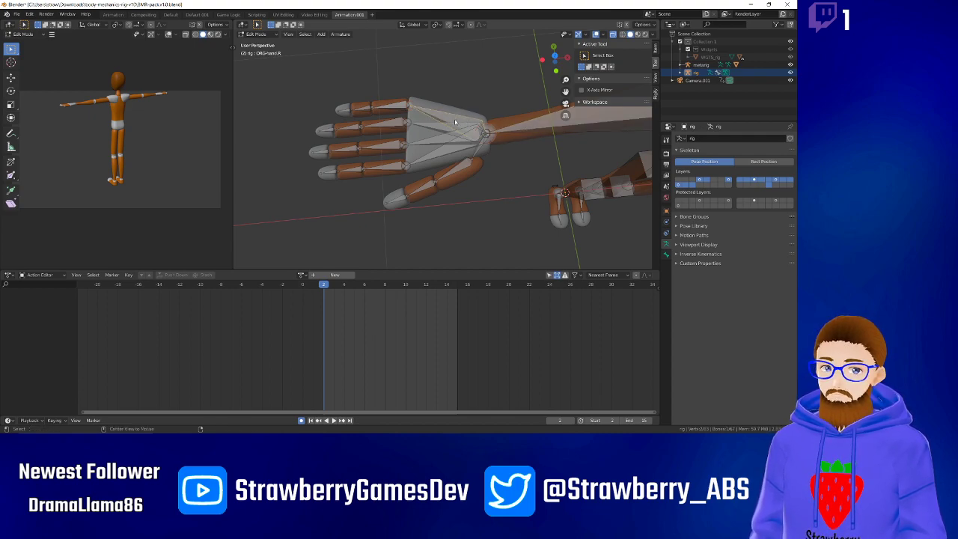
key("alt+p")
left_click(507, 173)
key("g")
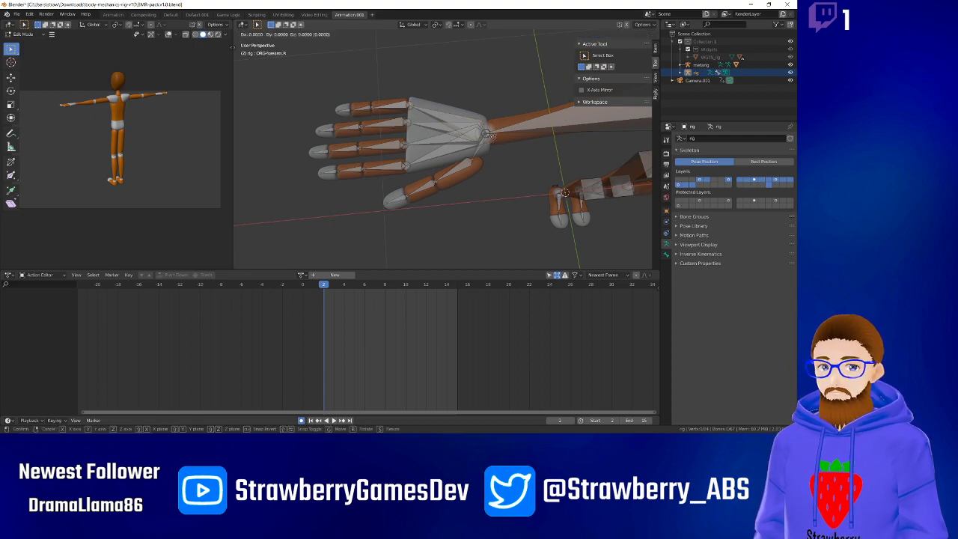
left_click(519, 131)
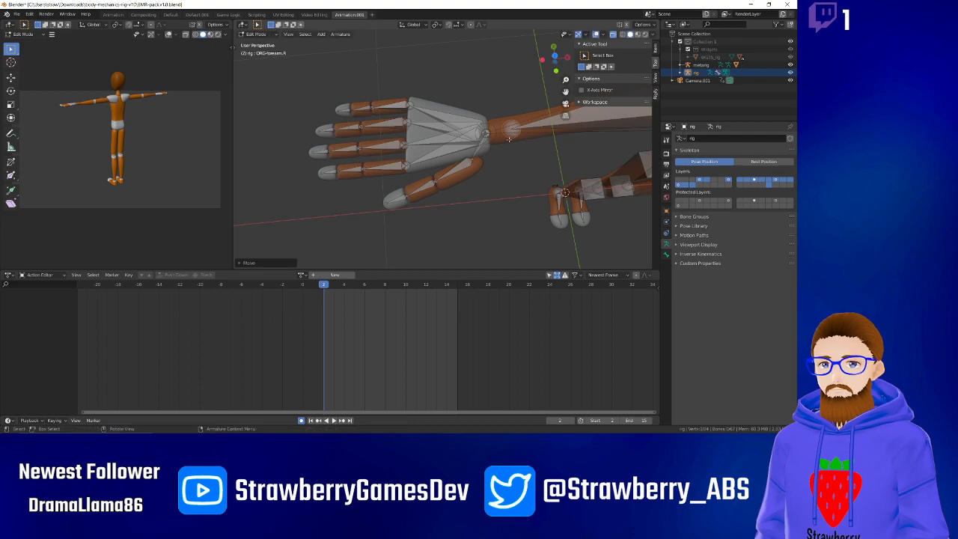
Switch to Object Mode and delete the metarig, keeping the mannequin mesh and the rig.
left_click(267, 35)
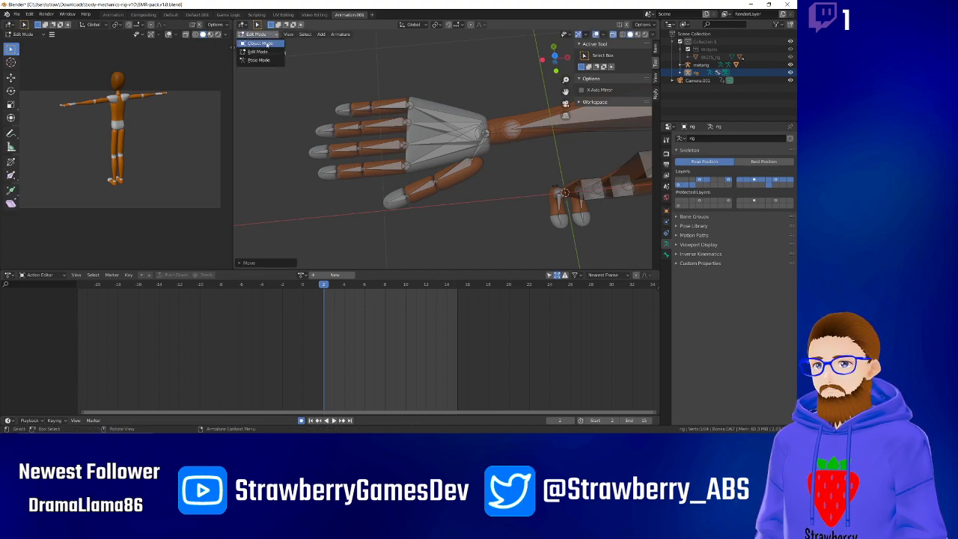
left_click(266, 43)
left_click(497, 132)
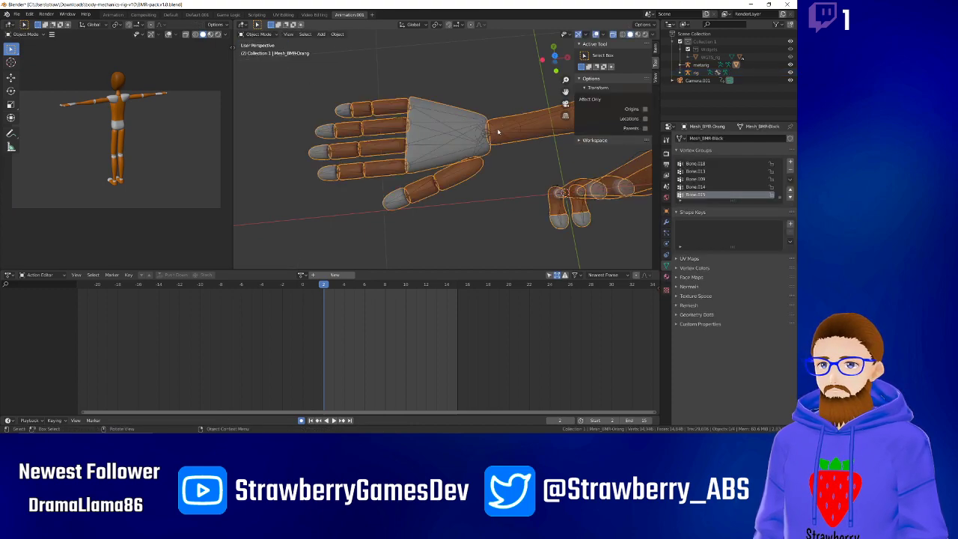
key("Delete")
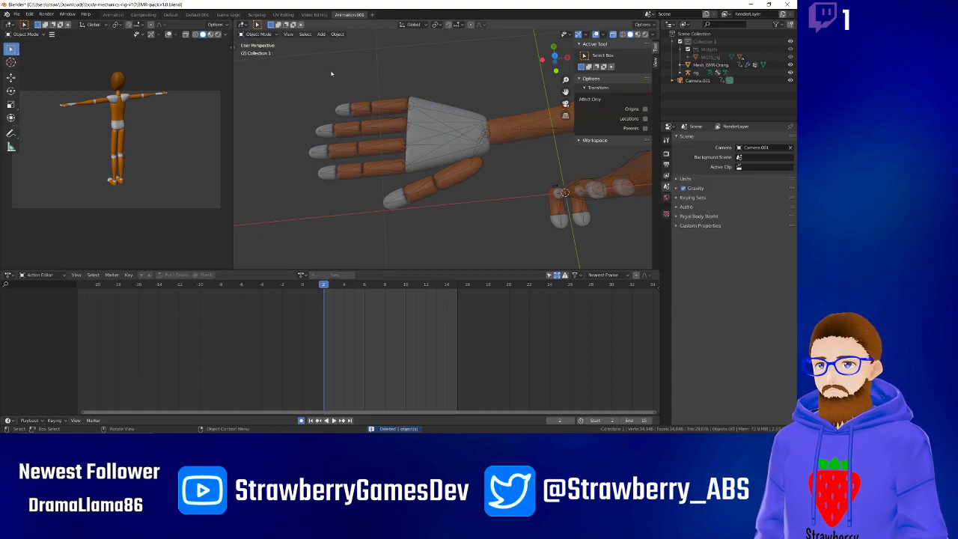
Put the rig in Edit Mode and move the right forearm bone's wrist end back to the wrist joint.
left_click(483, 131)
left_click(482, 130)
left_click(252, 35)
left_click(258, 51)
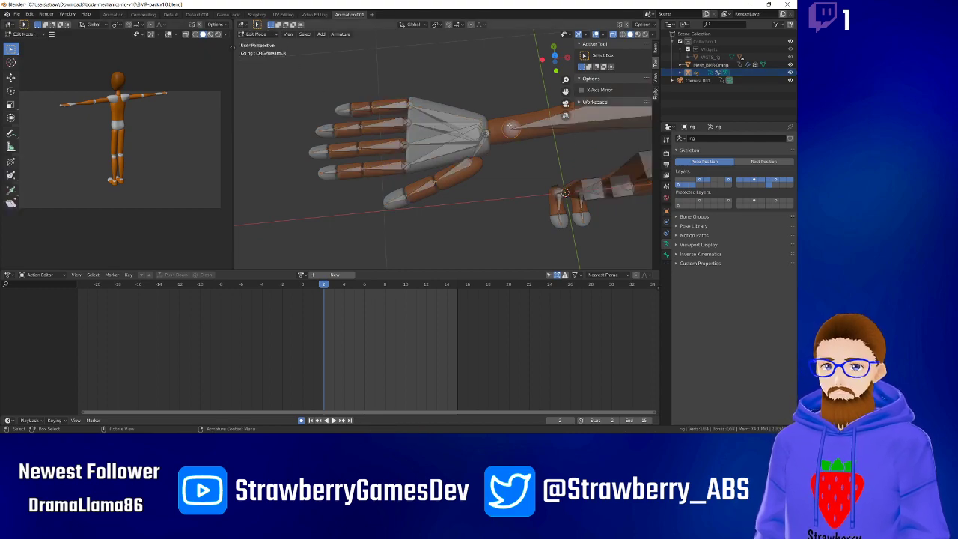
key("g")
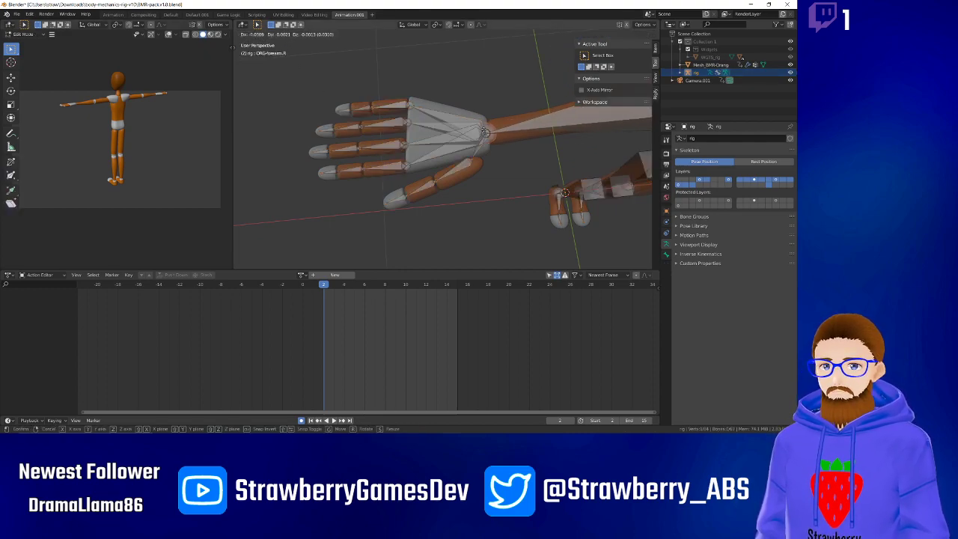
left_click(485, 132)
Delete all five palm bones of the right hand, including ORG-Bone.002 and ORG-hand.R.
left_click(445, 149)
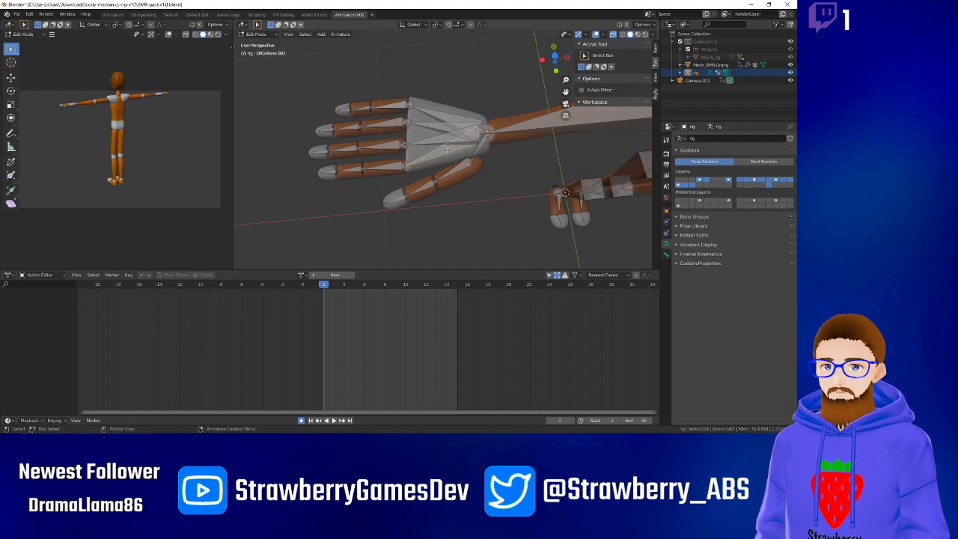
key("x")
left_click(455, 155)
left_click(477, 150)
key("x")
left_click(476, 151)
left_click(450, 138)
key("x")
left_click(450, 137)
left_click(448, 133)
key("x")
left_click(447, 133)
left_click(451, 120)
key("x")
left_click(451, 120)
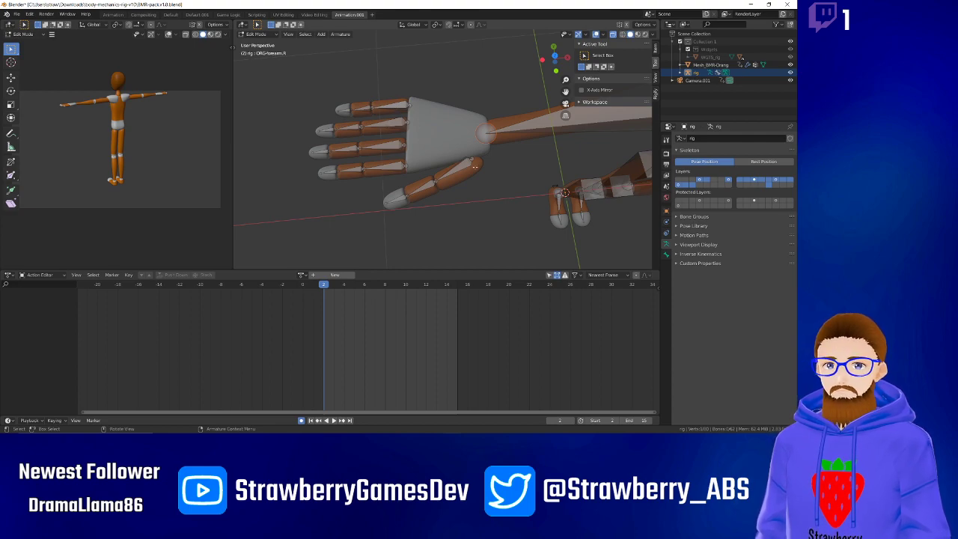
Duplicate the right forearm bone, ORG-forearm.R, and place the copy below the hand.
scroll(512, 136, "down", 2)
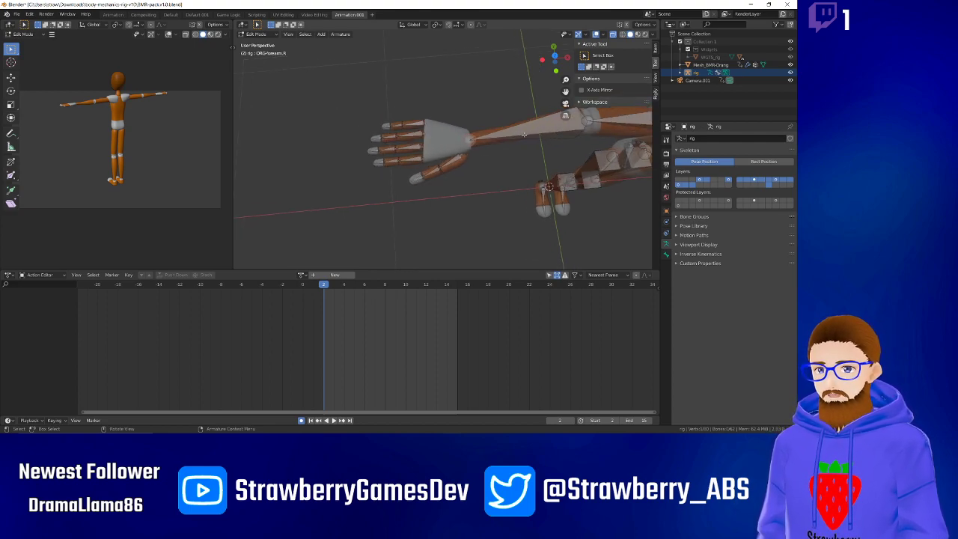
left_click(514, 132)
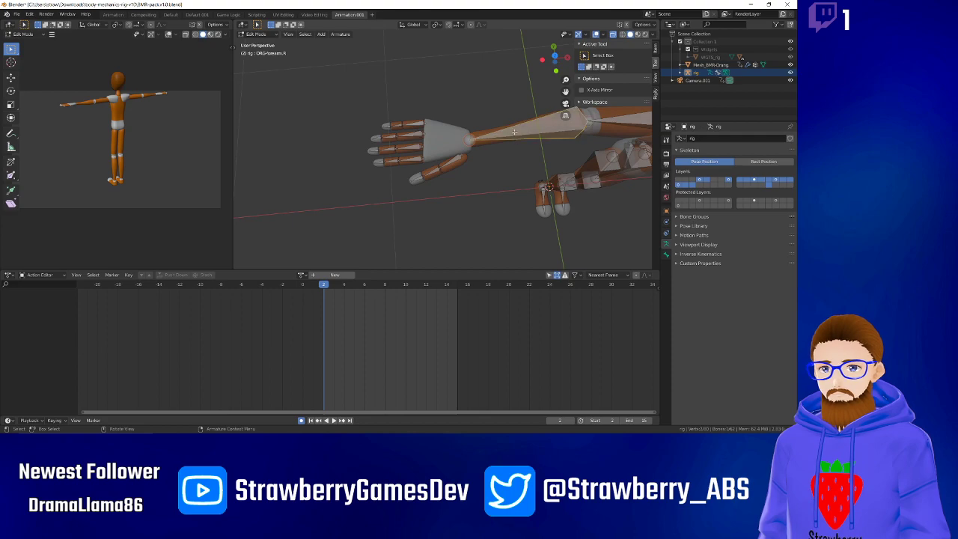
key("shift+d")
left_click(410, 203)
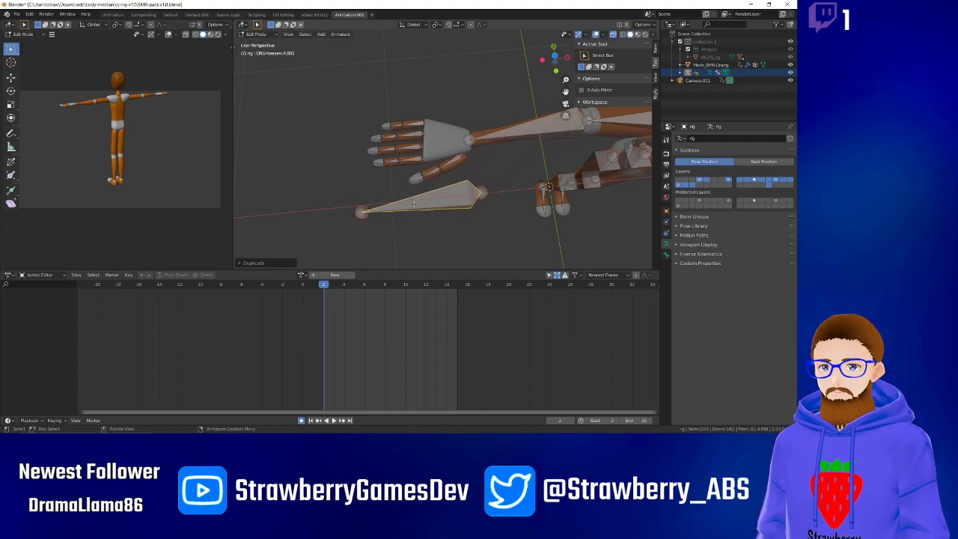
Clear the parent of the duplicated forearm bone.
key("alt+p")
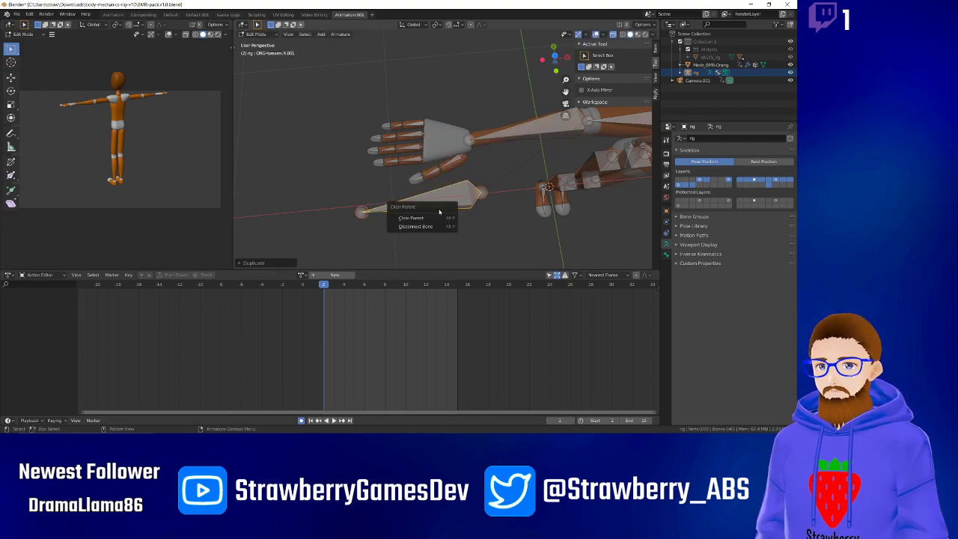
left_click(434, 216)
left_click(447, 214)
left_click(443, 202)
Parent the duplicated bone to ORG-forearm.R with the Connected option so it starts at the wrist.
left_click(481, 193)
left_click(465, 189)
left_click(500, 138, "shift")
right_click(500, 138)
mouse_move(499, 138)
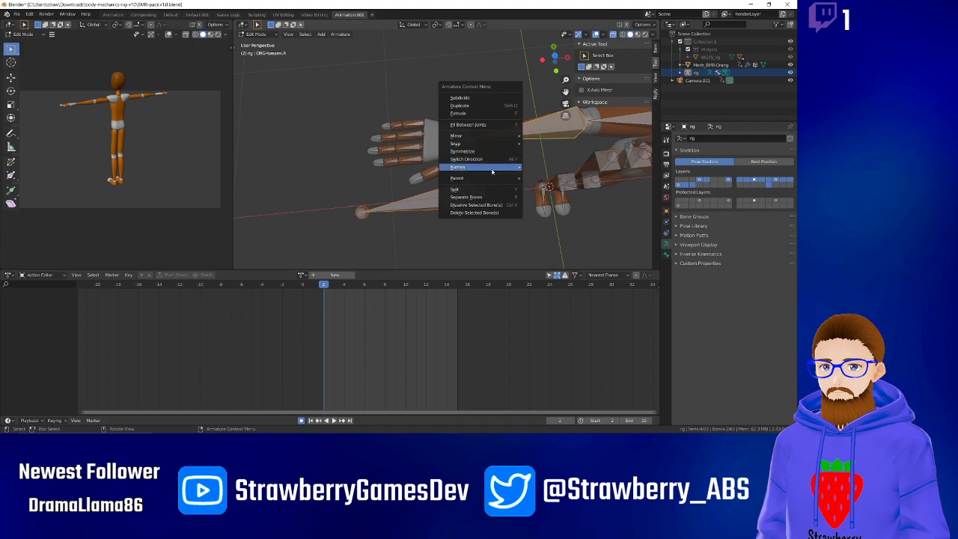
mouse_move(500, 177)
left_click(534, 176)
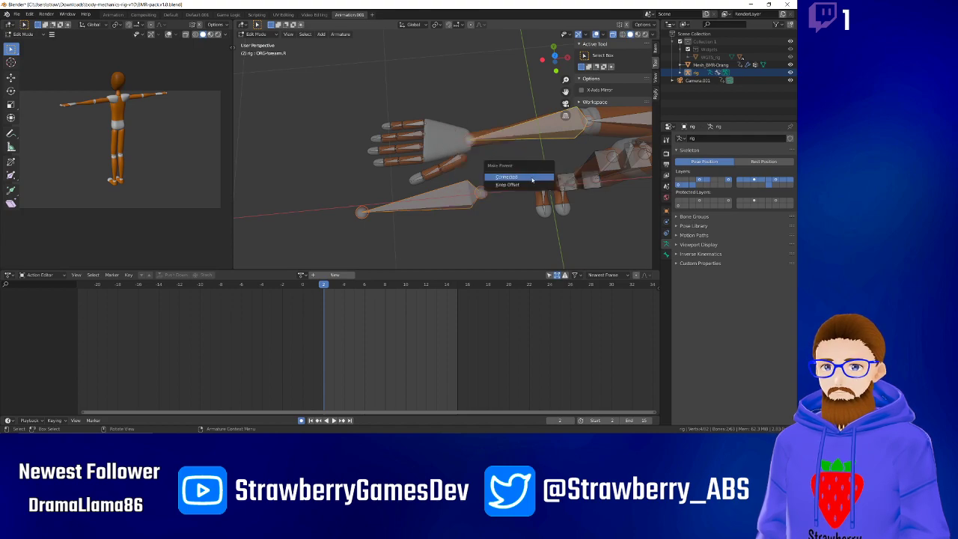
left_click(533, 180)
left_click(480, 191)
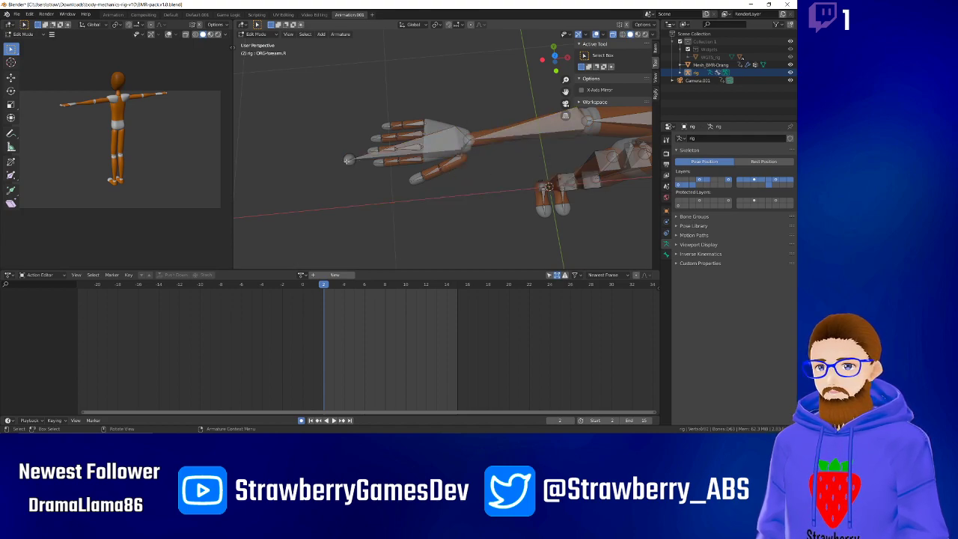
Move the tip of the new right hand bone back to the middle of the palm, just before the knuckles.
left_click(347, 161)
key("g")
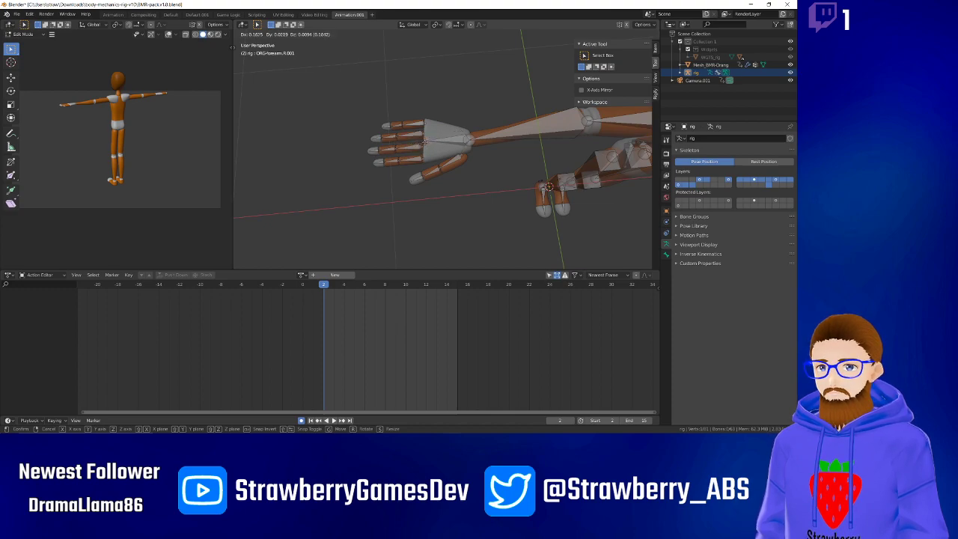
left_click(424, 140)
Parent the base bones of the right little and ring fingers to the new hand bone with Keep Offset.
scroll(437, 148, "up", 4)
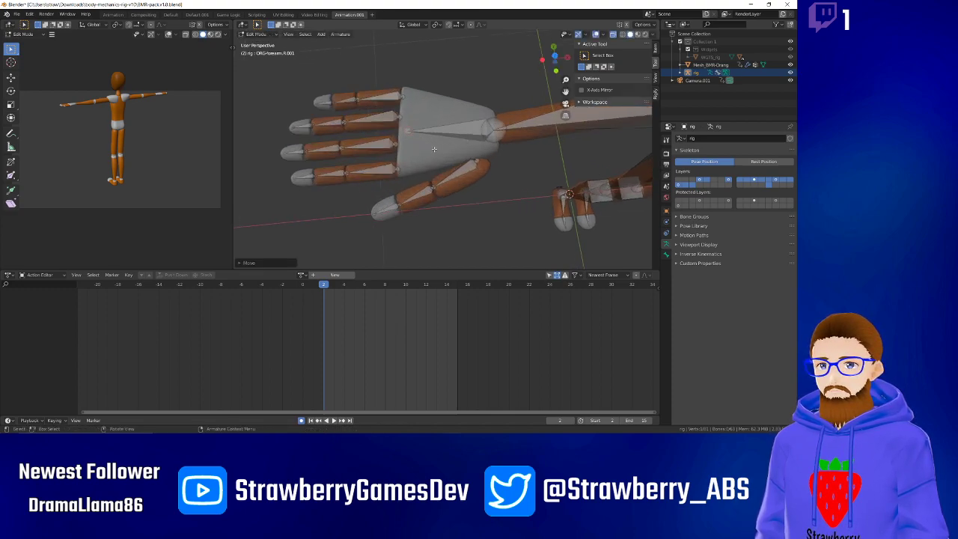
scroll(462, 168, "up", 1)
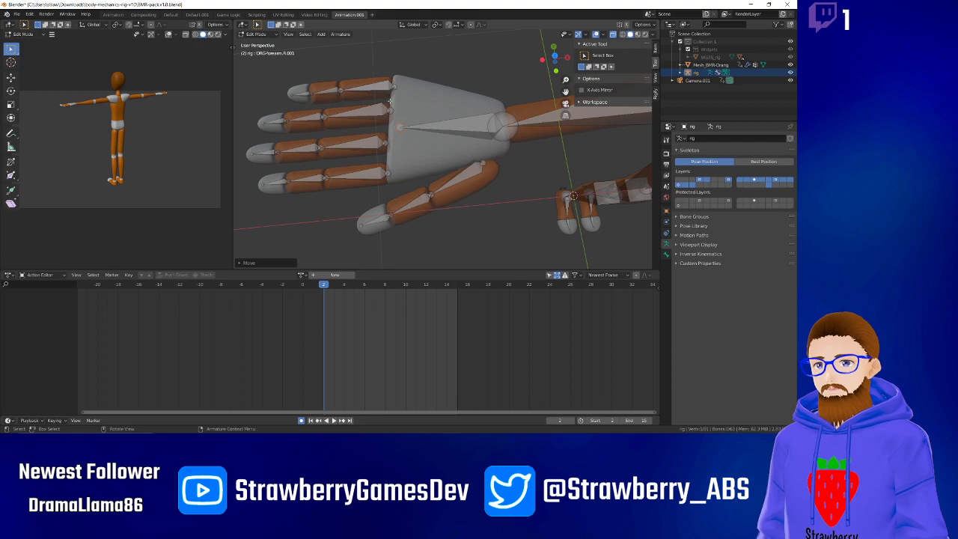
left_click(367, 88)
left_click(430, 124, "shift")
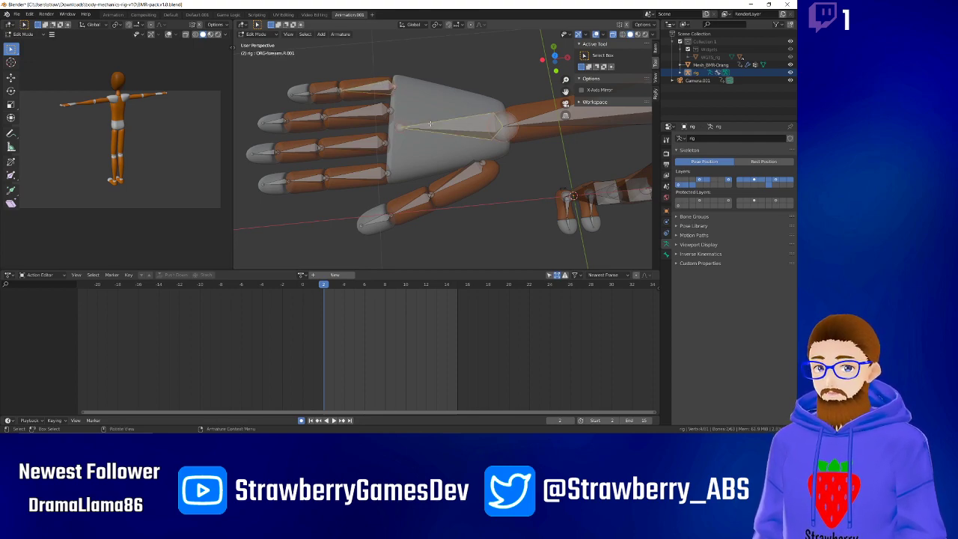
key("ctrl+p")
left_click(425, 129)
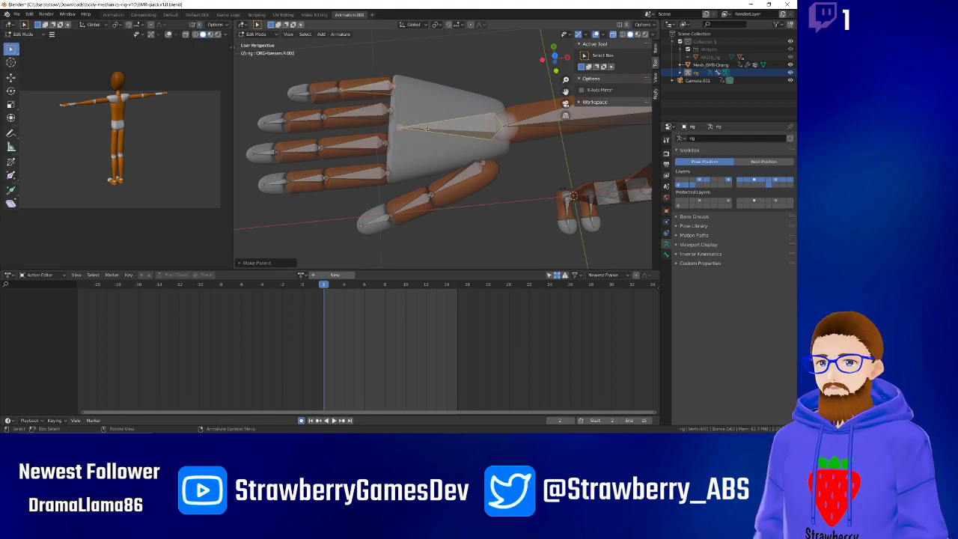
left_click(371, 118)
left_click(447, 128, "shift")
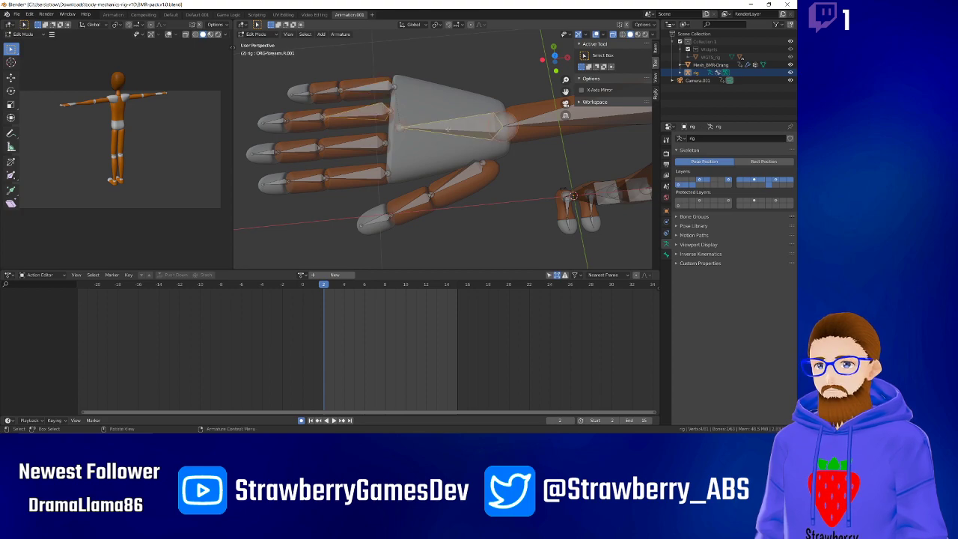
key("ctrl+p")
left_click(448, 128)
Parent the base bones of the right middle and index fingers to the new hand bone with Keep Offset.
left_click(368, 143)
left_click(441, 130, "shift")
key("ctrl+p")
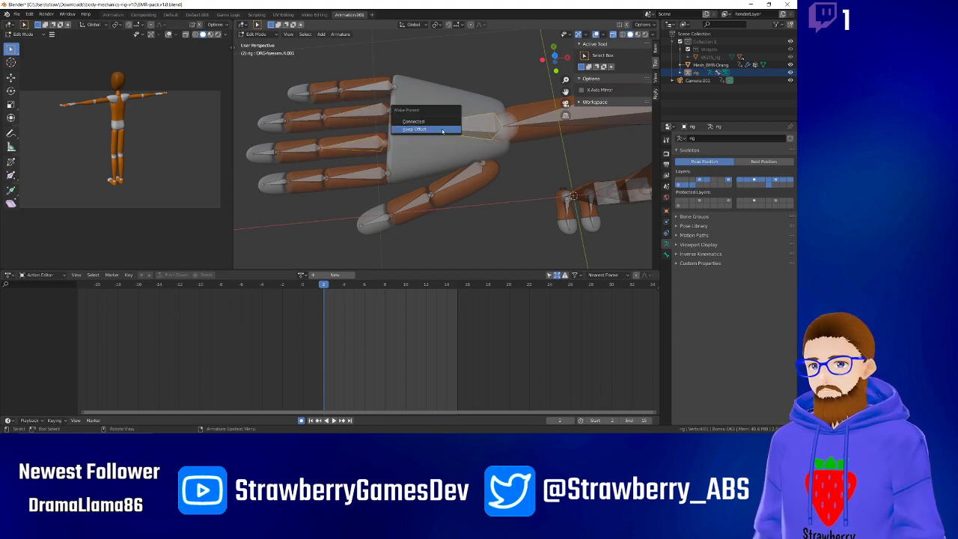
left_click(441, 130)
left_click(358, 182)
left_click(434, 130, "shift")
key("ctrl+p")
left_click(433, 129)
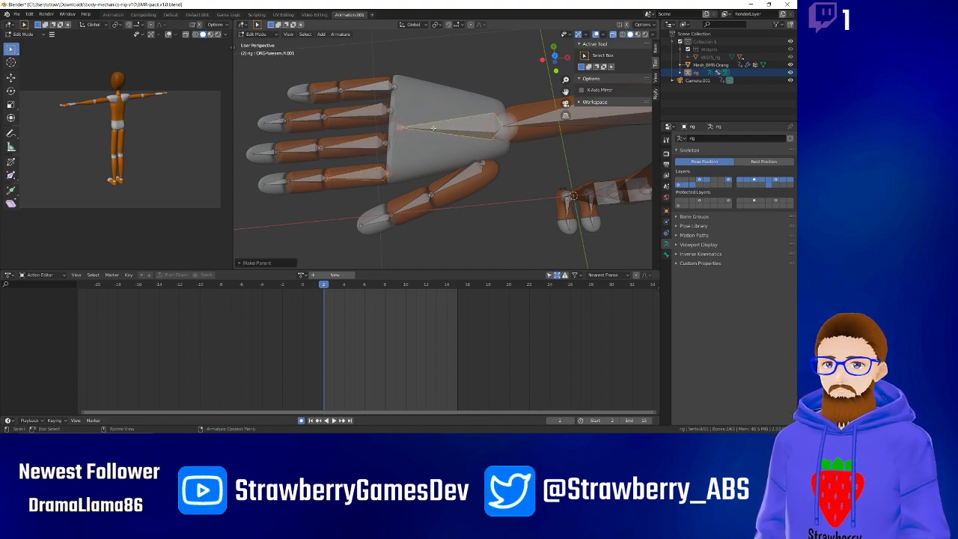
Parent the right thumb's base bone to the new hand bone with Keep Offset.
left_click(466, 175)
left_click(457, 125, "shift")
key("ctrl+p")
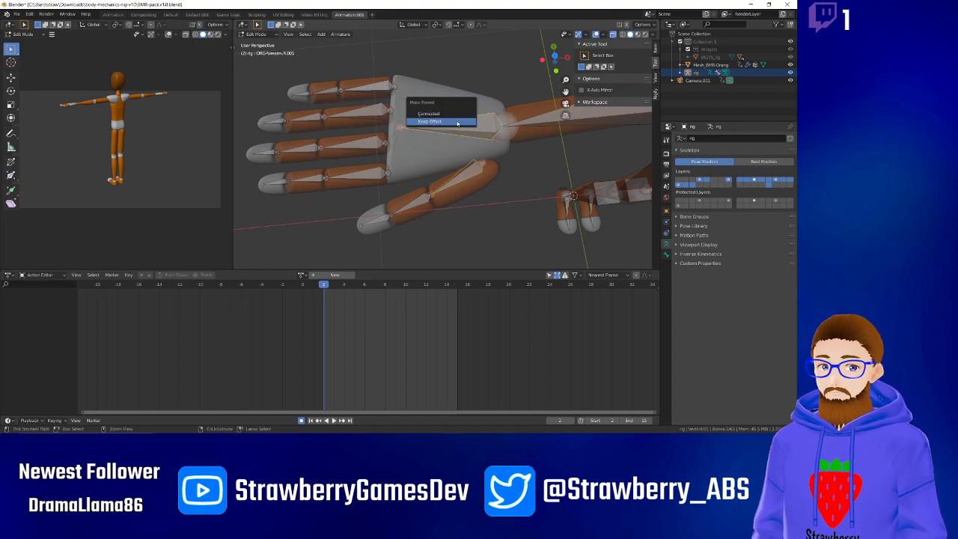
left_click(457, 123)
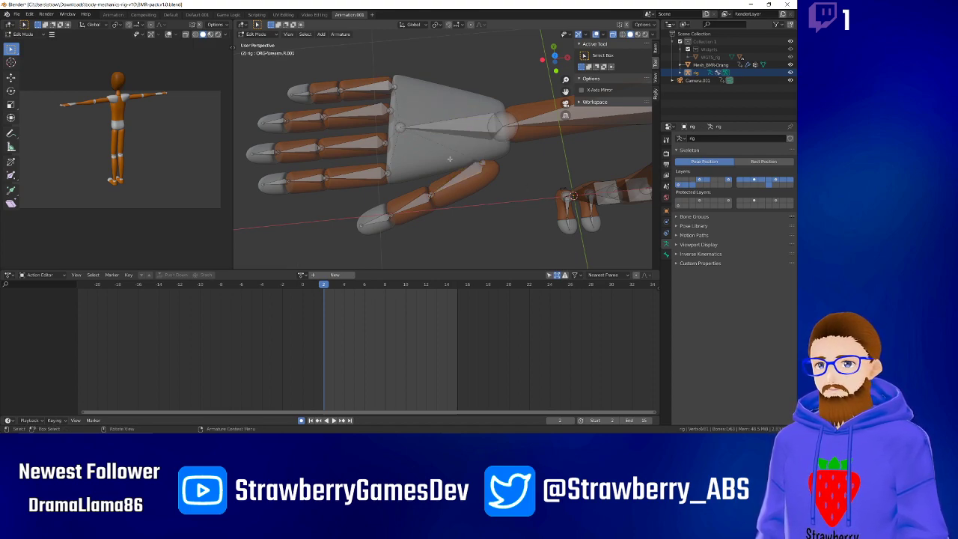
Test the right hand in Pose Mode by rotating the new hand bone and one finger bone, cancelling both rotations.
scroll(482, 215, "down", 4)
middle_click_drag(464, 196, 457, 162)
left_click(254, 34)
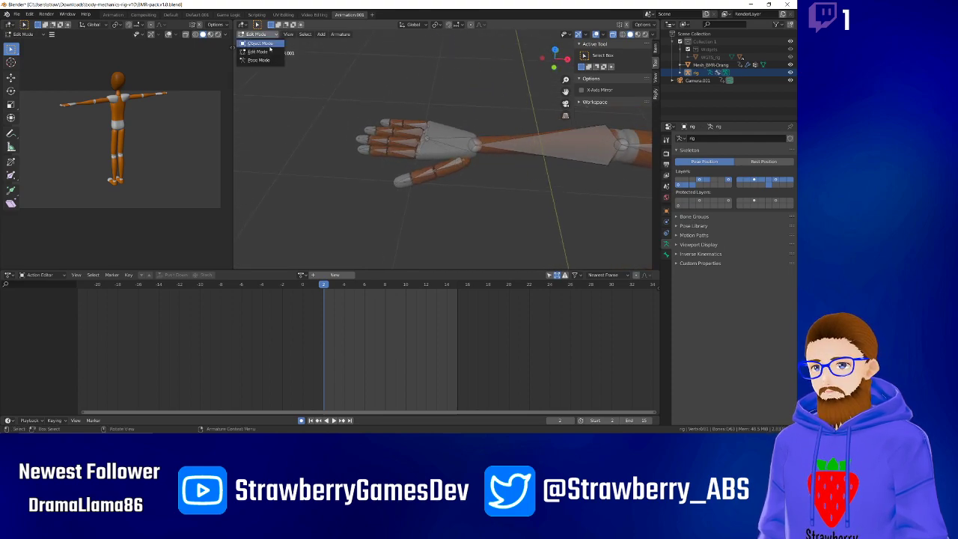
left_click(258, 58)
left_click(447, 142)
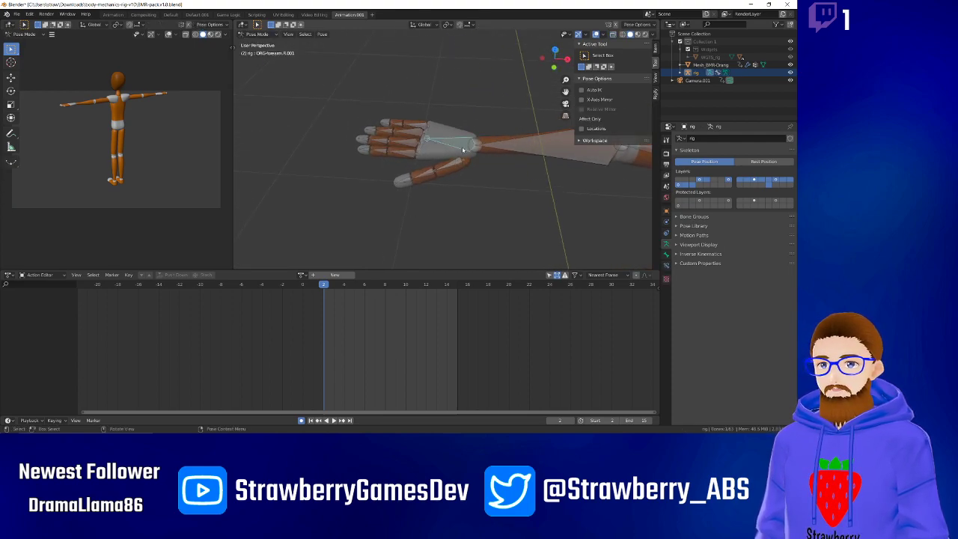
key("r")
right_click(412, 170)
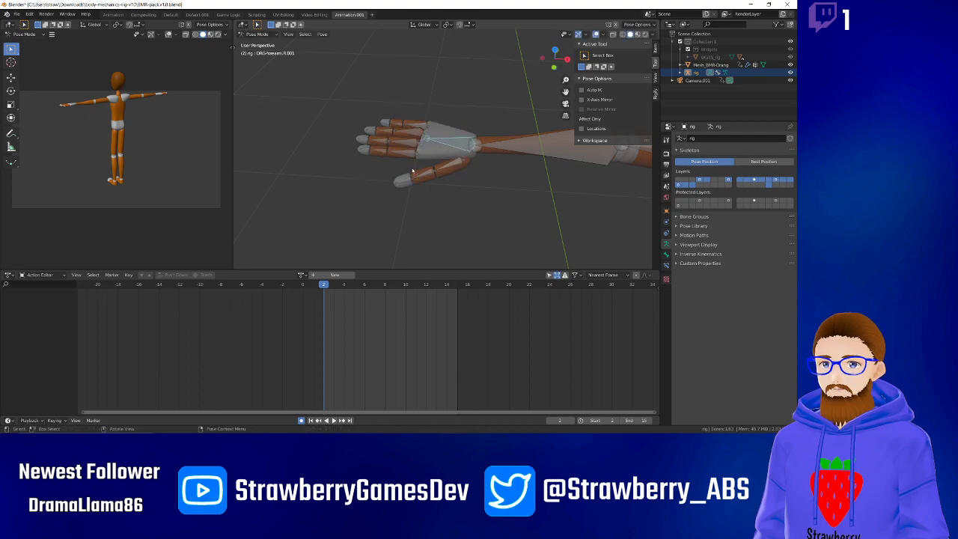
left_click(401, 152)
key("r")
right_click(398, 171)
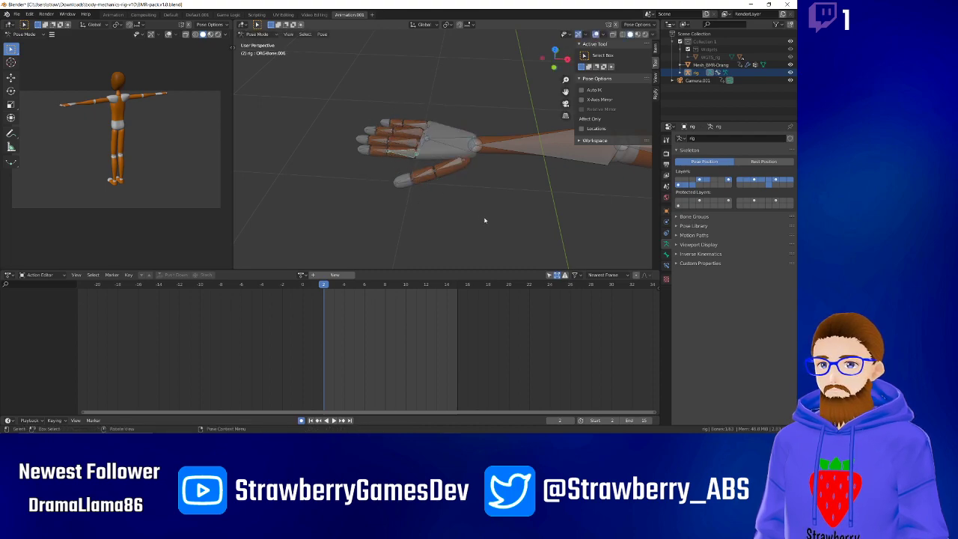
Bring the left hand into top view and return the rig to Edit Mode.
left_click(474, 196)
scroll(472, 192, "down", 1)
middle_click_drag(468, 187, 460, 159)
scroll(473, 201, "down", 1)
middle_click_drag(576, 183, 459, 191, "shift")
key("KP_7")
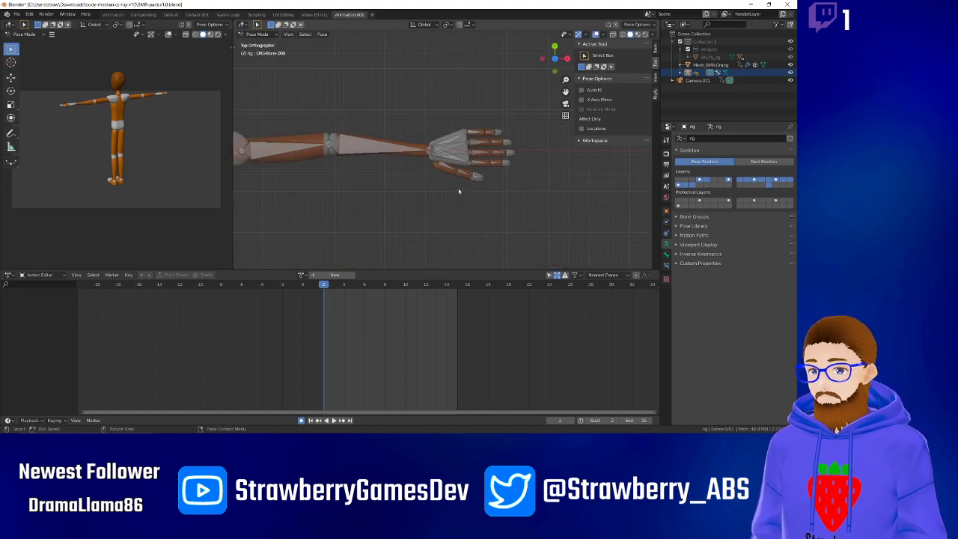
scroll(459, 192, "up", 2)
left_click(437, 160)
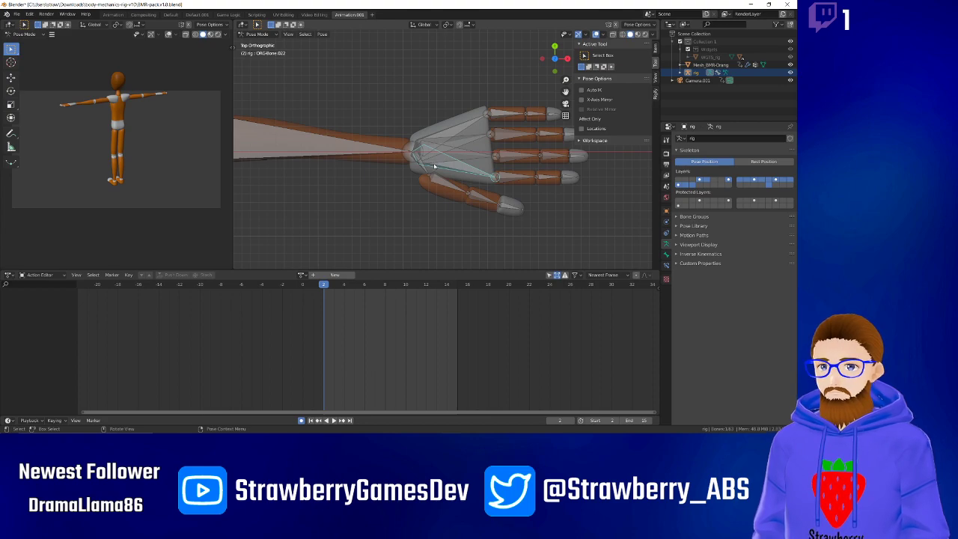
left_click(254, 34)
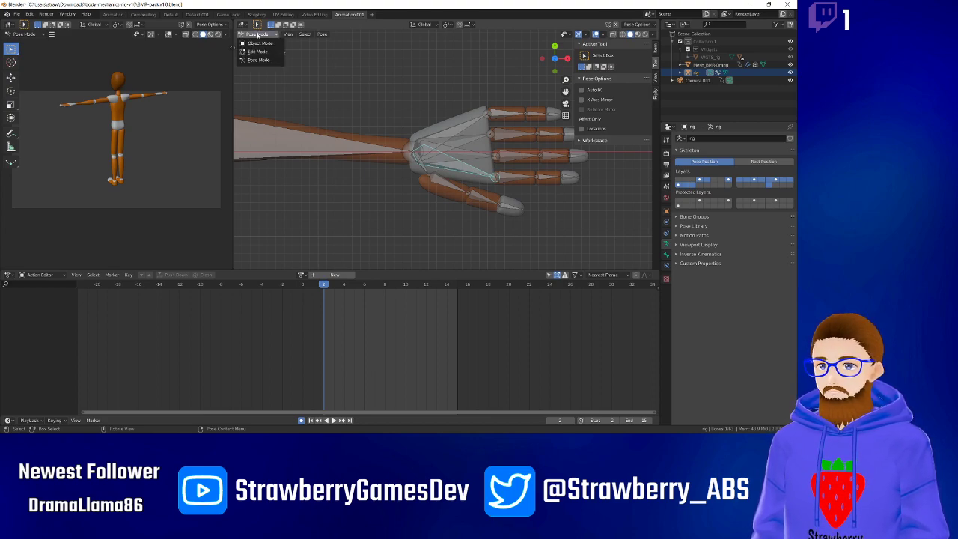
left_click(259, 51)
Try deleting palm bones of the left hand directly, and undo the deletions.
key("x")
left_click(443, 166)
left_click(447, 156)
key("x")
left_click(447, 155)
key("ctrl+z")
key("ctrl+z")
key("ctrl+z")
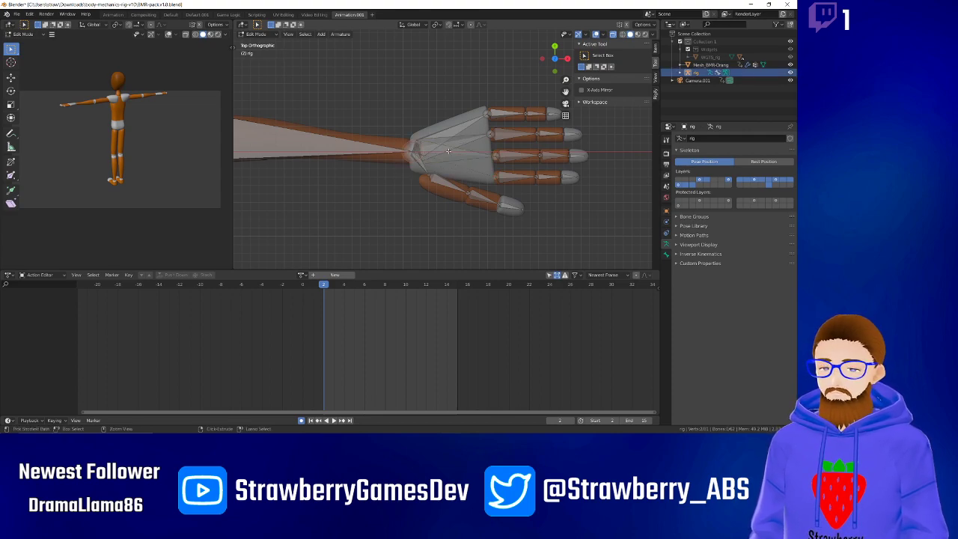
key("ctrl+z")
Clear the parent of each of the five palm bones in the left hand.
left_click(419, 163)
left_click(422, 166)
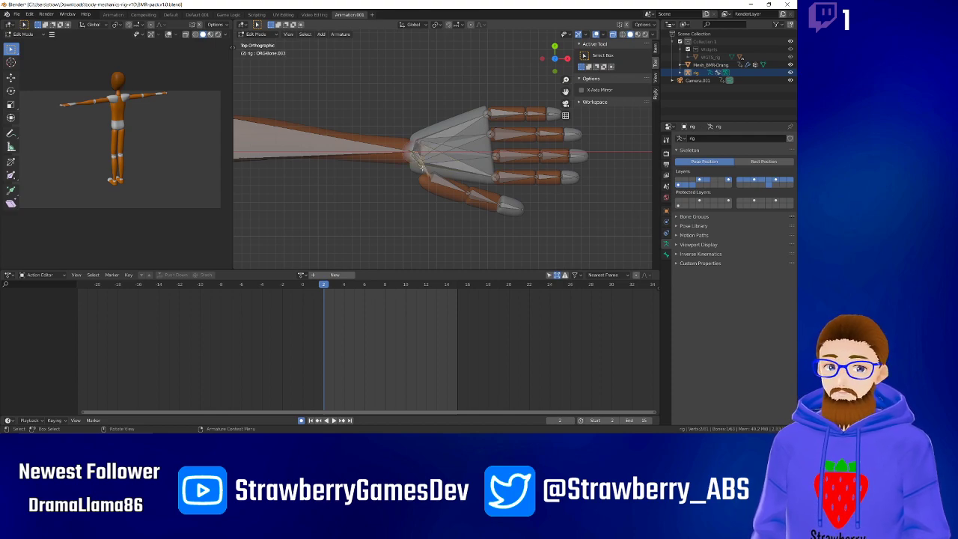
key("alt+p")
left_click(416, 179)
left_click(447, 175)
key("alt+p")
left_click(446, 178)
left_click(448, 161)
key("alt+p")
left_click(448, 167)
left_click(451, 146)
key("alt+p")
left_click(450, 156)
left_click(447, 137)
key("alt+p")
left_click(419, 147)
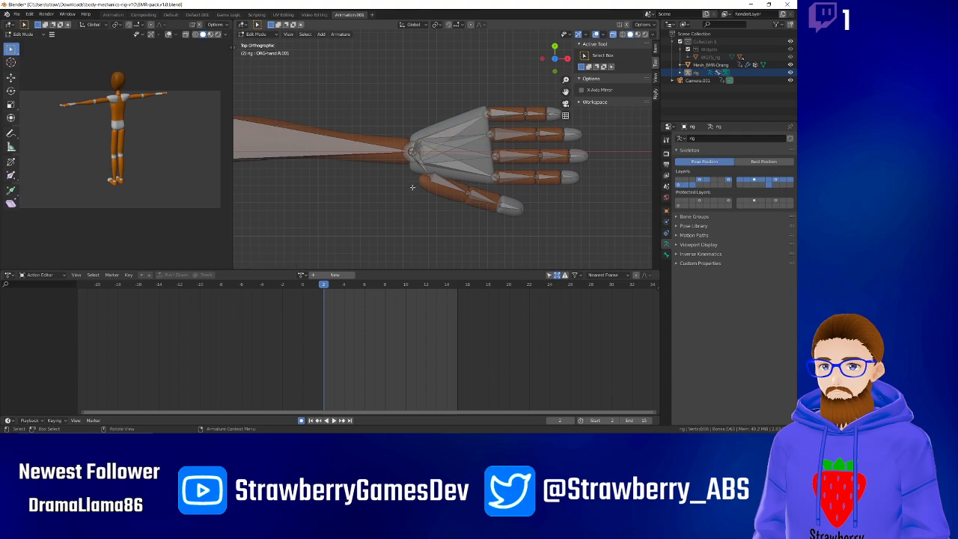
Delete all five palm bones of the left hand.
left_click(421, 164)
left_click(423, 165)
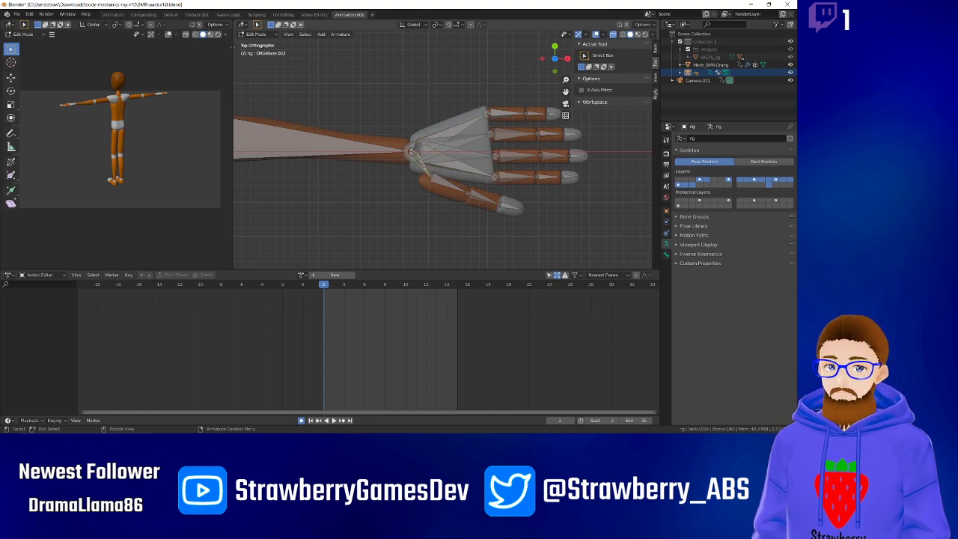
key("x")
left_click(435, 165)
left_click(447, 164)
key("x")
left_click(449, 164)
left_click(451, 156)
key("x")
left_click(451, 156)
left_click(451, 148)
key("x")
left_click(451, 148)
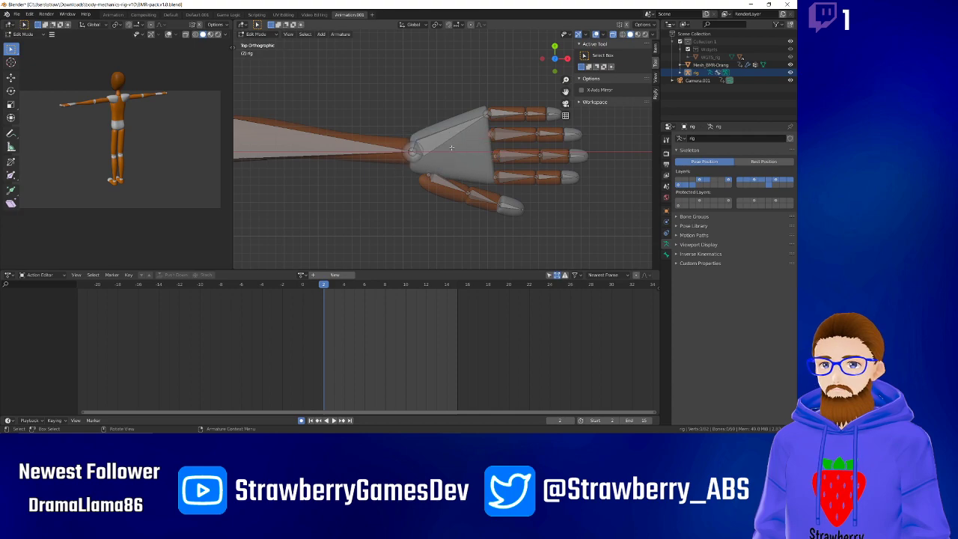
left_click(448, 138)
key("x")
left_click(447, 138)
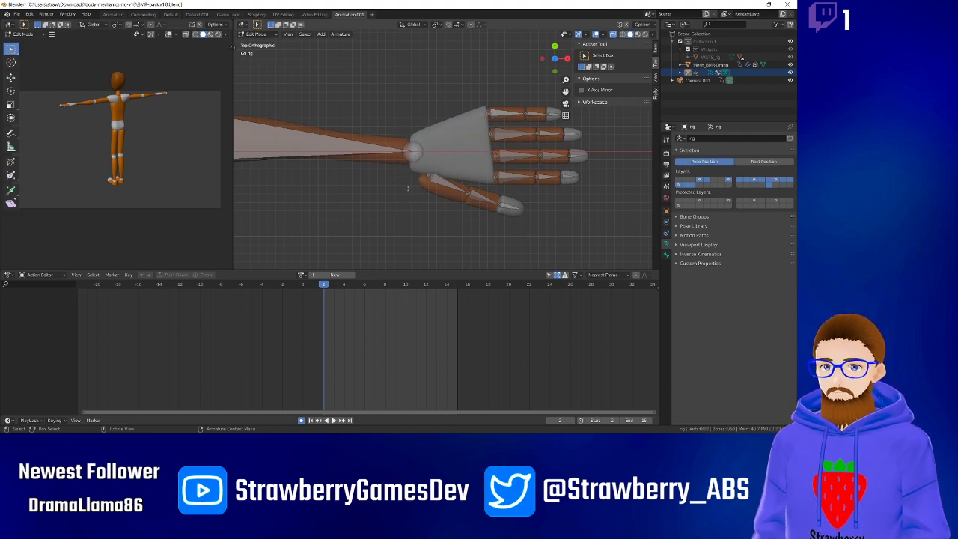
Duplicate the left forearm bone, ORG-forearm.L, place the copy below the hand and clear its parent.
scroll(403, 148, "down", 3)
left_click(388, 147)
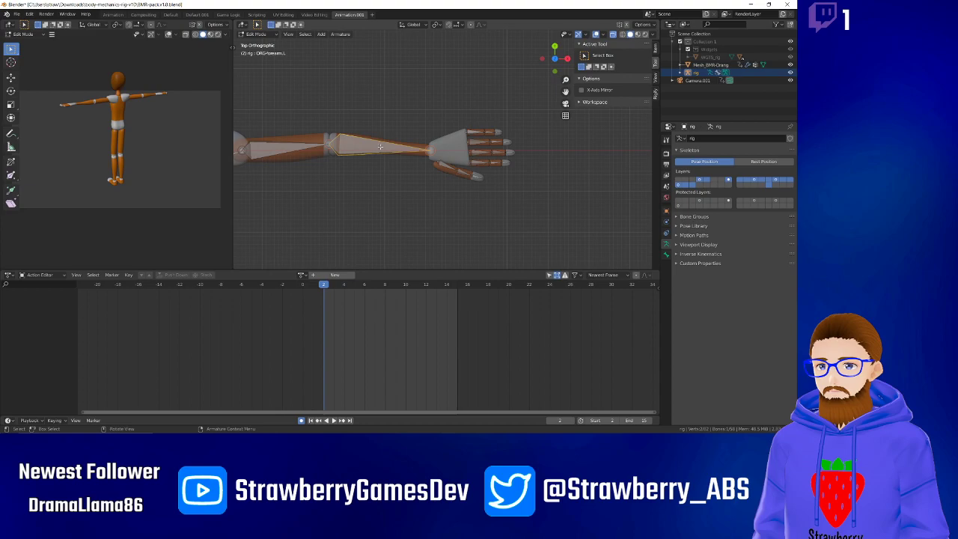
scroll(449, 172, "up", 1)
left_click(441, 172)
left_click(357, 146)
key("e")
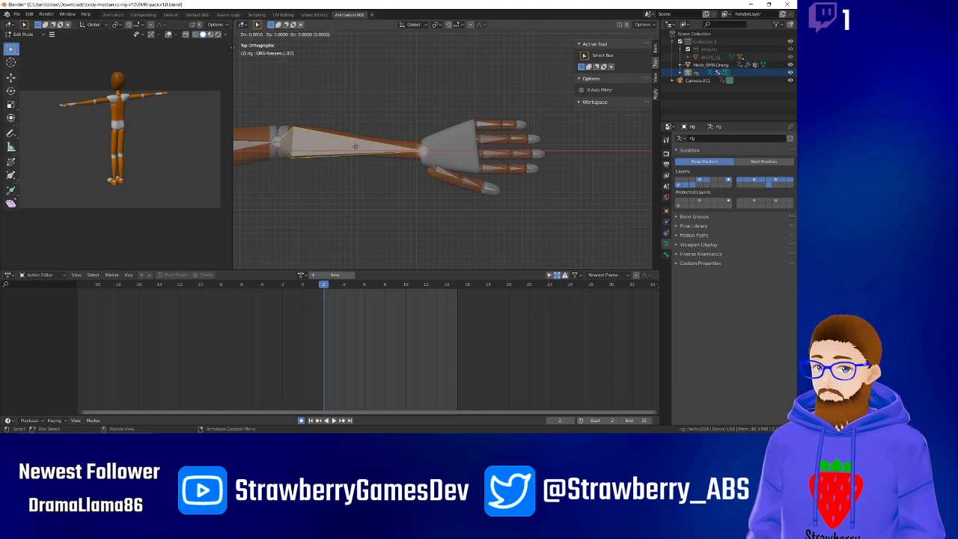
left_click(478, 212)
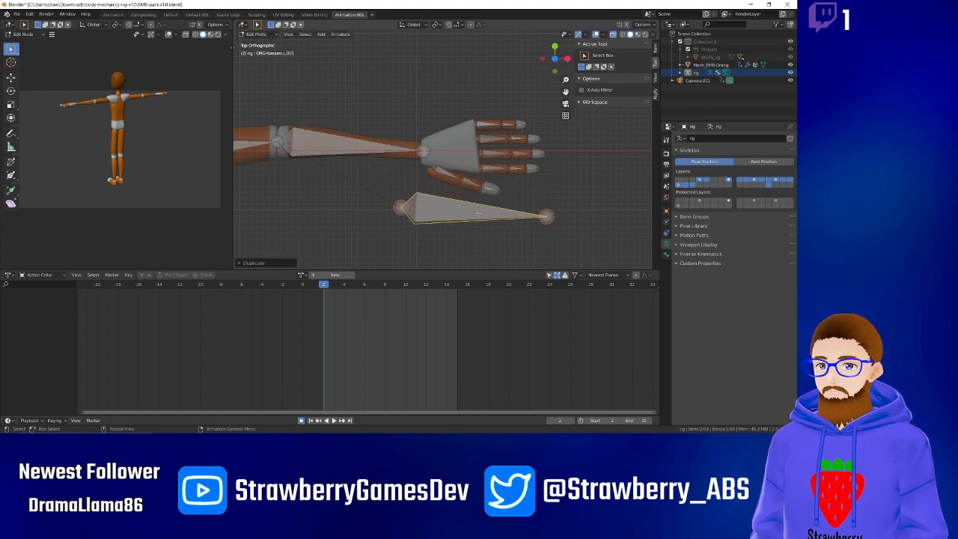
key("alt+p")
left_click(450, 227)
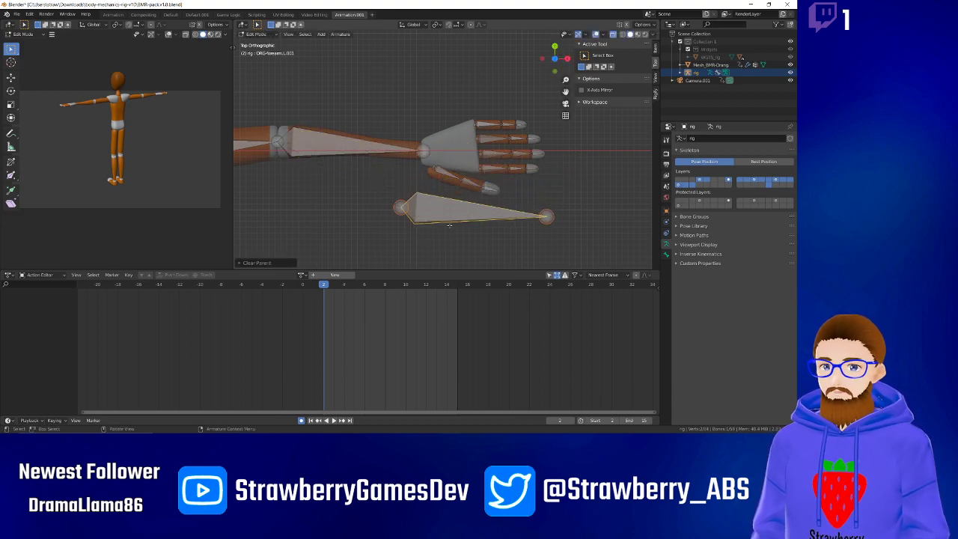
Parent the duplicated bone to ORG-forearm.L with the Connected option so it starts at the left wrist.
left_click(355, 151, "shift")
right_click(355, 153)
mouse_move(357, 155)
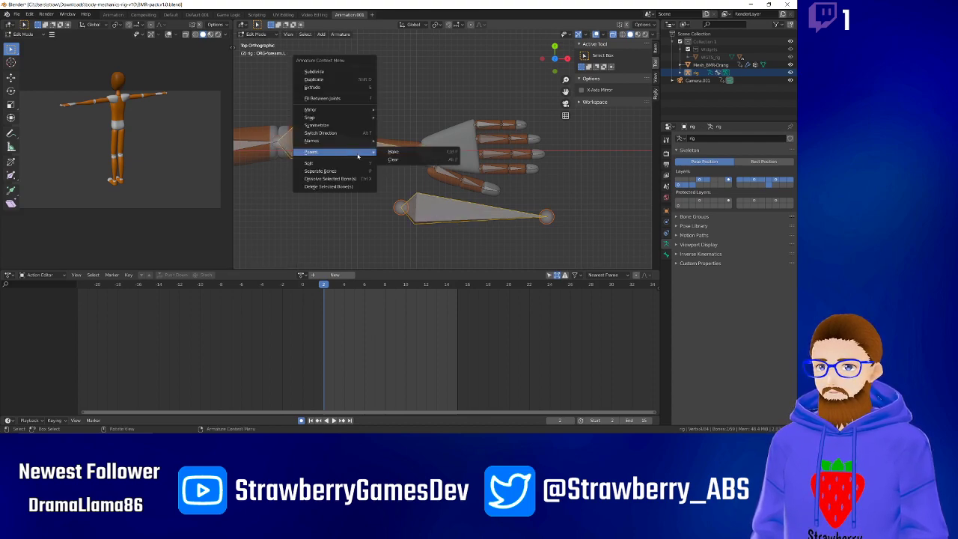
left_click(392, 155)
left_click(383, 149)
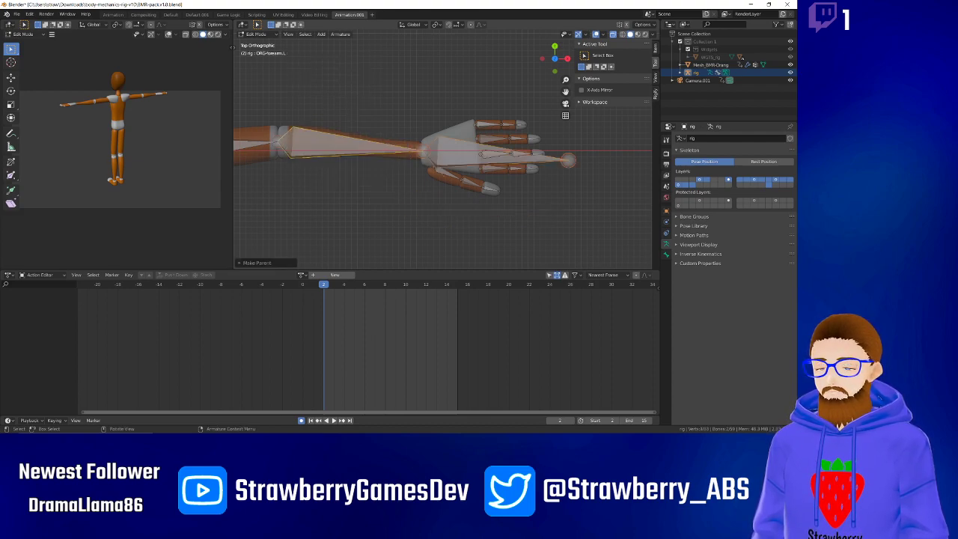
Move the tip of the new left hand bone back to the middle of the palm's knuckle edge.
left_click(571, 159)
key("g")
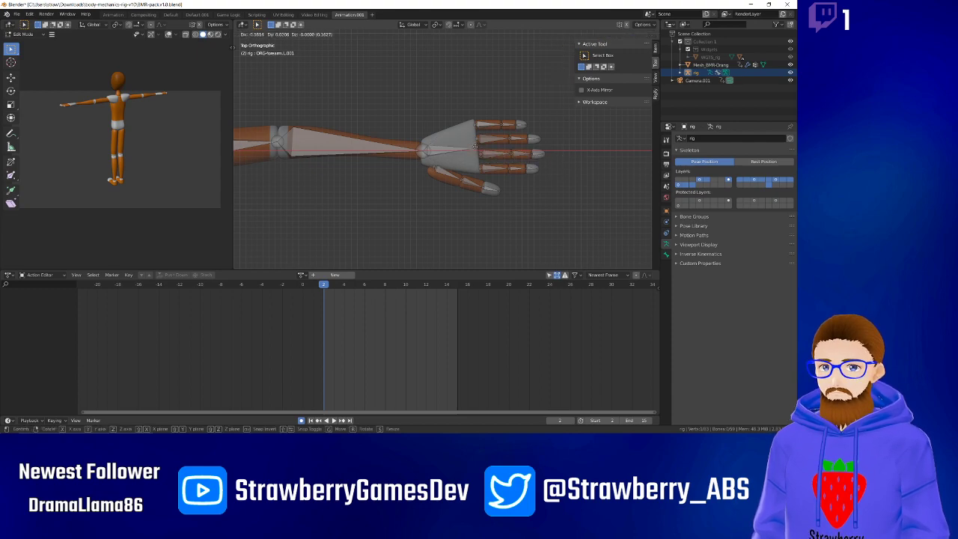
left_click(477, 147)
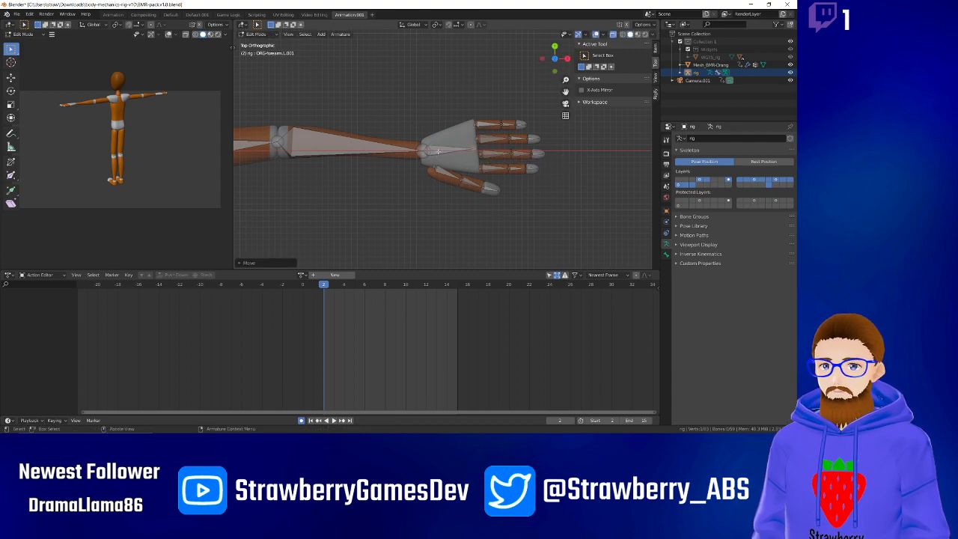
Parent the first thumb bone to the left hand bone with the Keep Offset option.
scroll(443, 150, "up", 2)
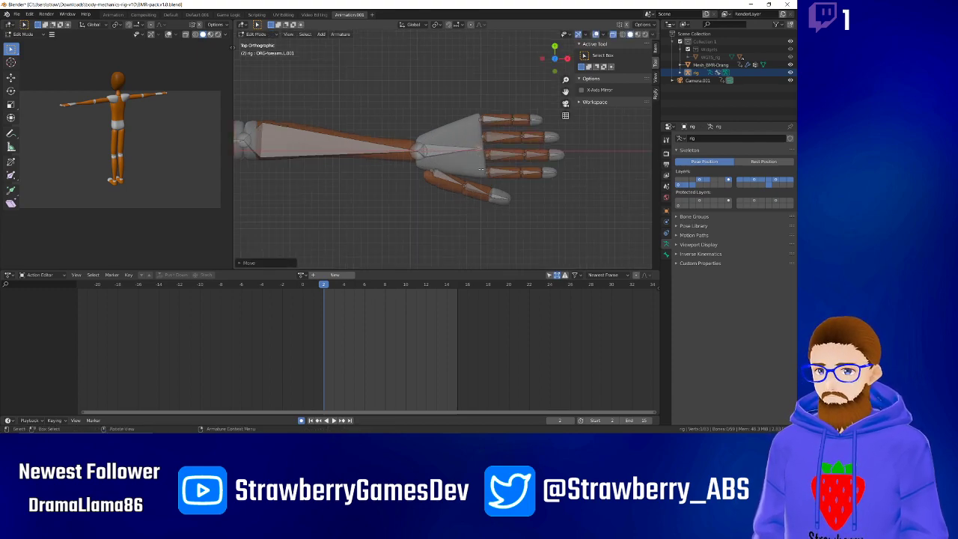
left_click(444, 179)
left_click(436, 150)
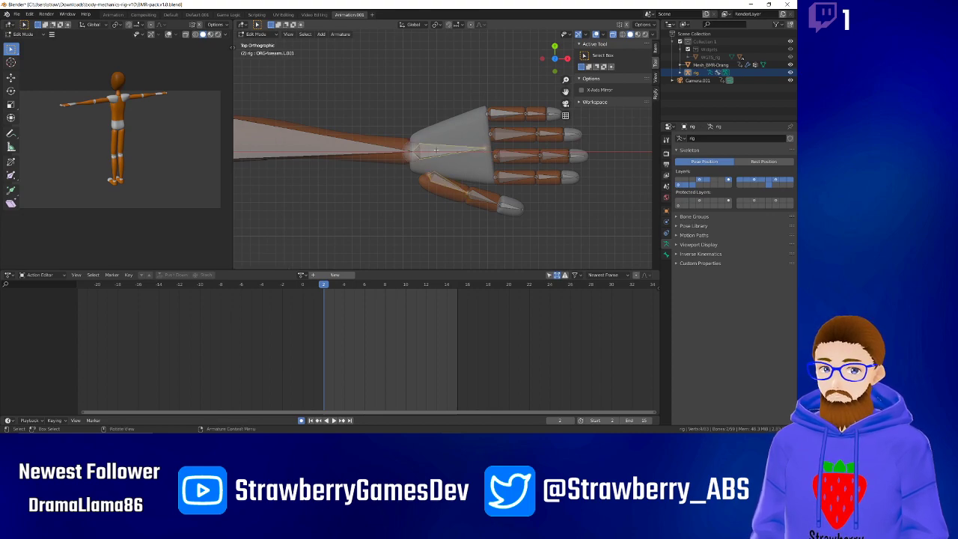
key("ctrl+p")
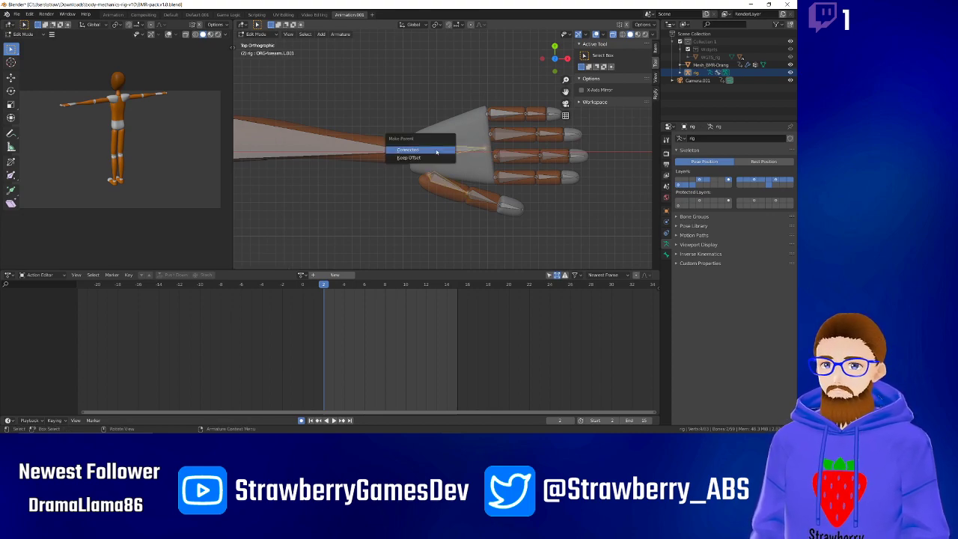
left_click(436, 151)
Parent the base bones of the left index and middle fingers to the hand bone with Keep Offset.
left_click(491, 171)
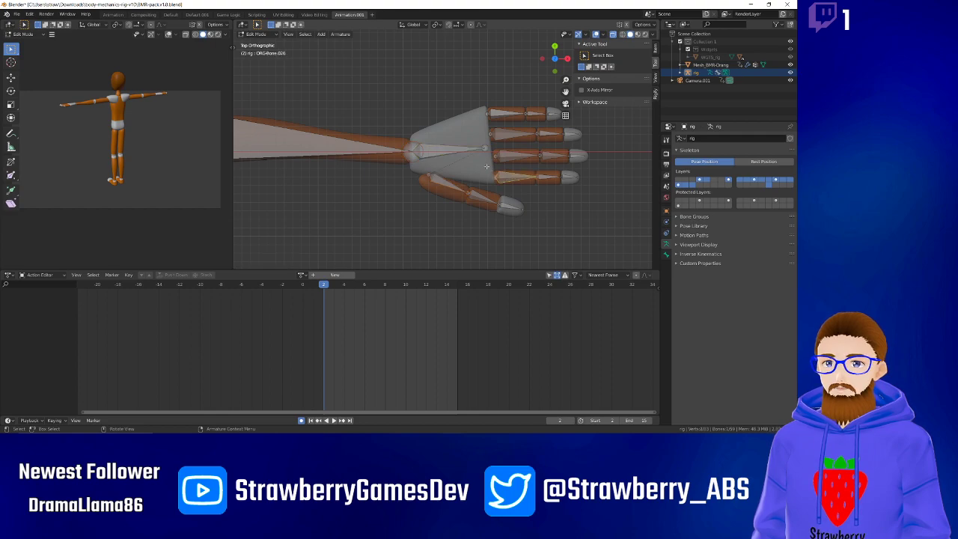
left_click(450, 149, "shift")
key("ctrl+p")
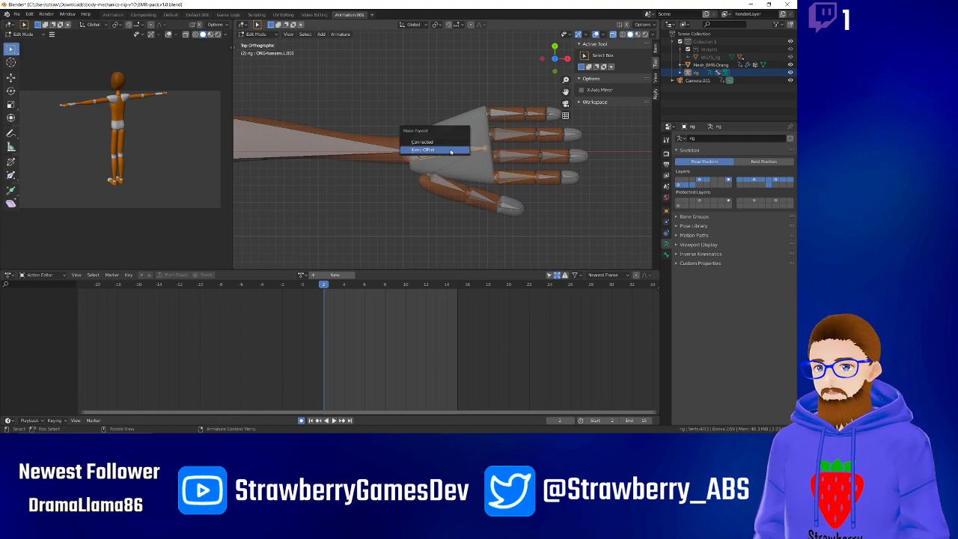
left_click(451, 151)
left_click(501, 155)
left_click(437, 150, "shift")
key("ctrl+p")
left_click(438, 152)
Parent the base bones of the left ring and little fingers to the hand bone with Keep Offset.
left_click(500, 134)
left_click(445, 149, "shift")
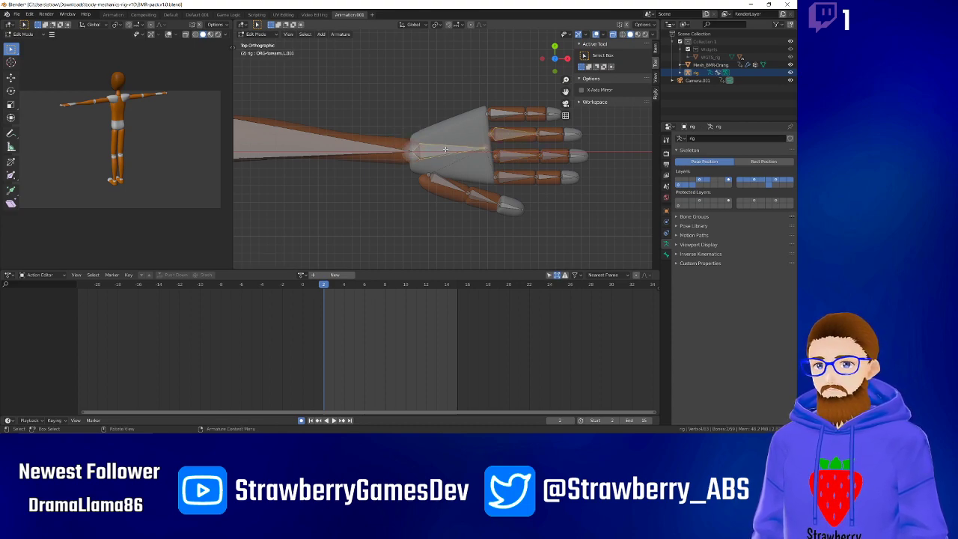
key("ctrl+p")
left_click(445, 150)
left_click(495, 116)
left_click(440, 151, "shift")
key("ctrl+p")
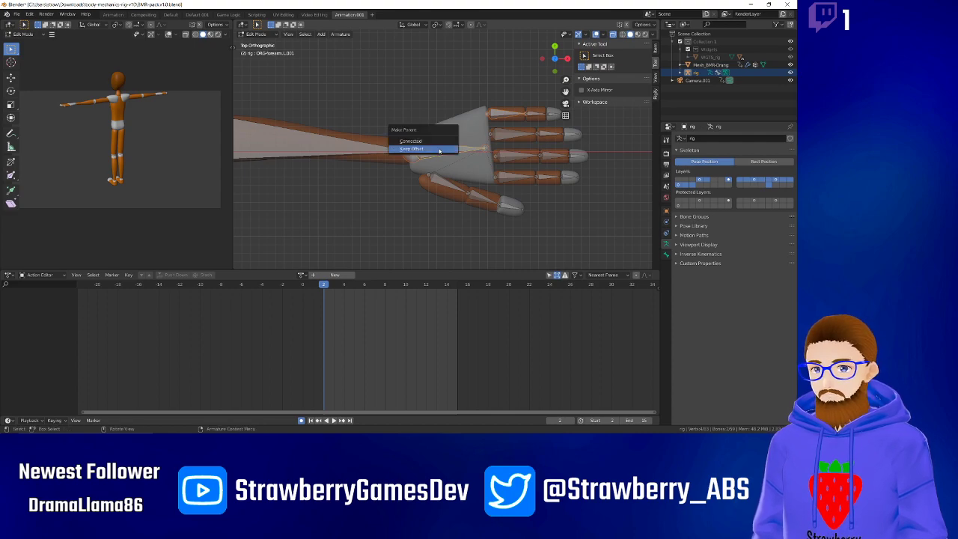
left_click(439, 150)
left_click(362, 96)
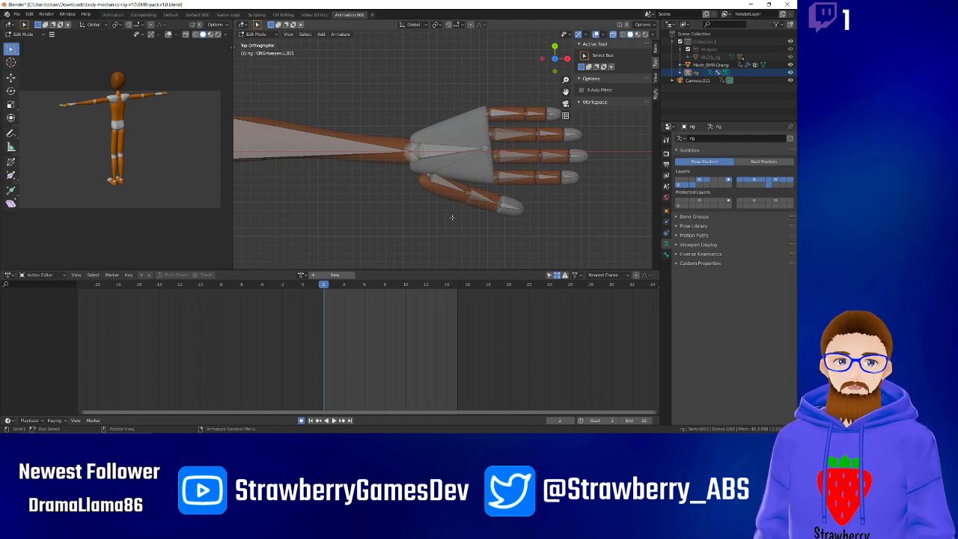
Parent the left upper arm bone to ORG-shoulder.L with the Connected option.
scroll(429, 209, "up", 1)
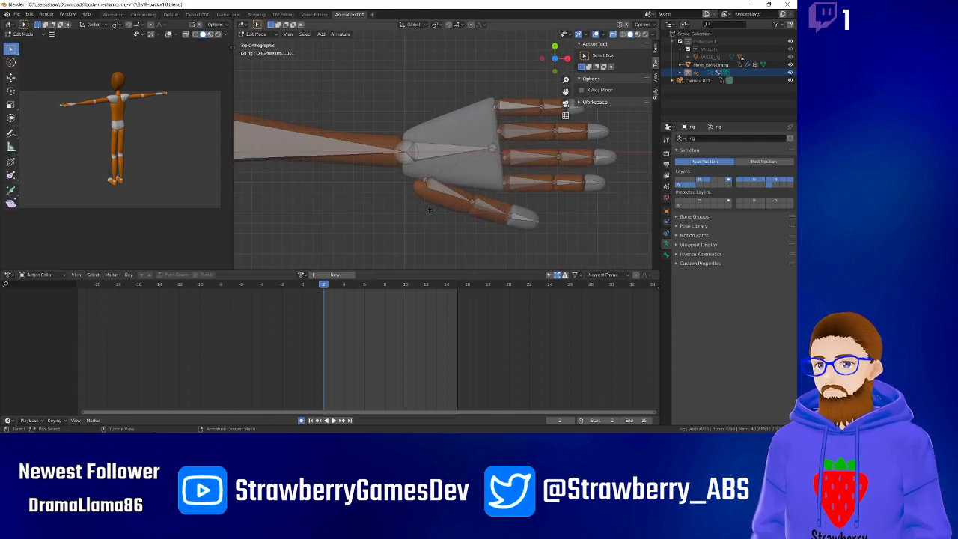
scroll(429, 209, "down", 3)
scroll(373, 180, "down", 2)
middle_click_drag(368, 180, 445, 145)
middle_click_drag(299, 145, 430, 134, "shift")
scroll(398, 153, "up", 6)
scroll(396, 154, "down", 1)
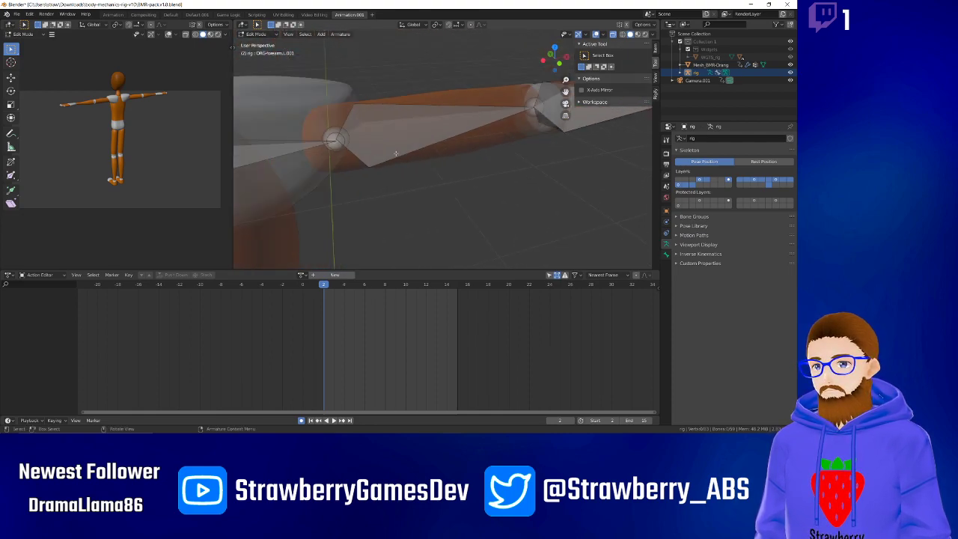
mouse_move(365, 161)
middle_mouse_down()
mouse_move(334, 161)
mouse_move(351, 159)
middle_mouse_up()
middle_click_drag(325, 119, 456, 124, "shift")
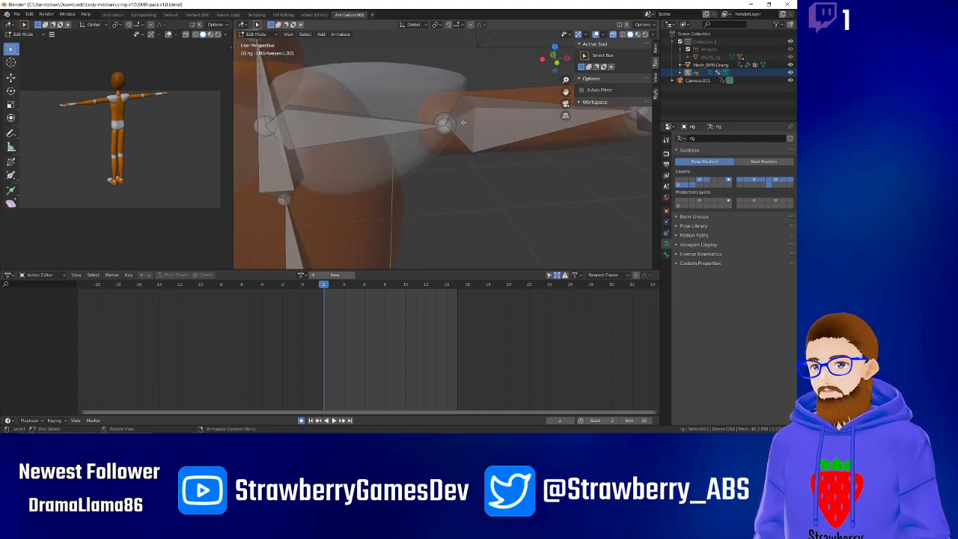
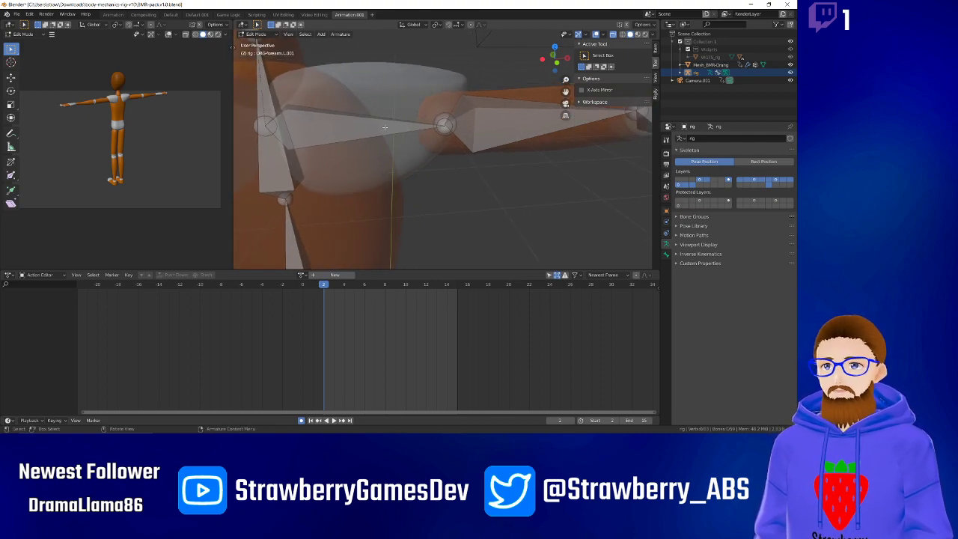
left_click(467, 129)
left_click(370, 130, "shift")
right_click(369, 128)
mouse_move(378, 129)
left_click(410, 130)
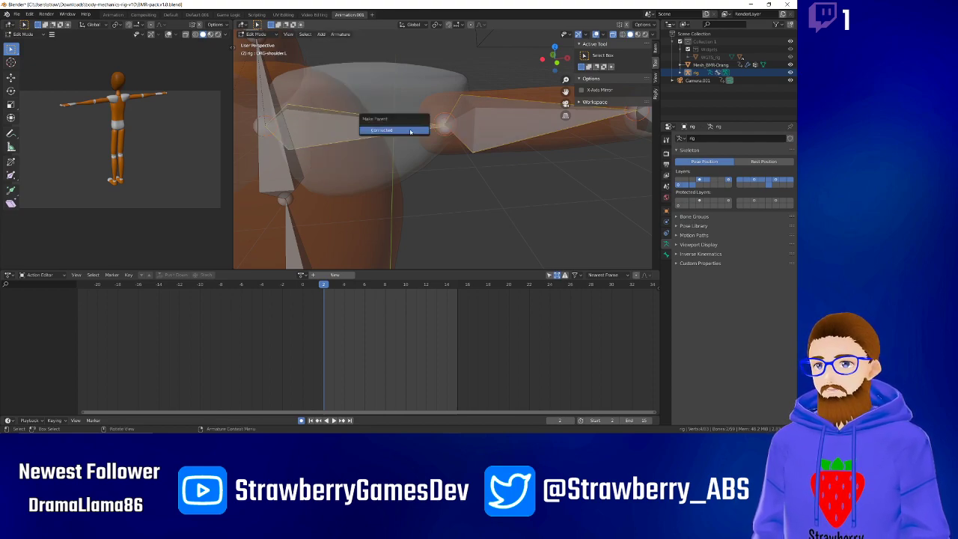
left_click(409, 130)
Parent the right upper arm bone to the right shoulder bone, ORG-shoulder.R, with the Connected option.
scroll(434, 150, "down", 6)
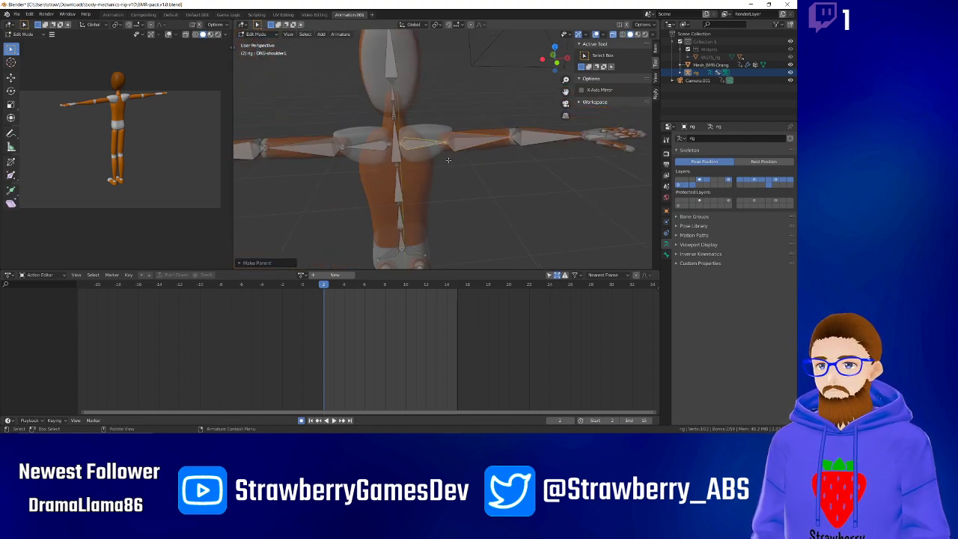
scroll(447, 157, "up", 3)
middle_click_drag(321, 158, 352, 129, "shift")
scroll(497, 150, "up", 1)
left_click(352, 115)
left_click(454, 106, "shift")
right_click(454, 106)
mouse_move(456, 107)
left_click(490, 109)
left_click(471, 105)
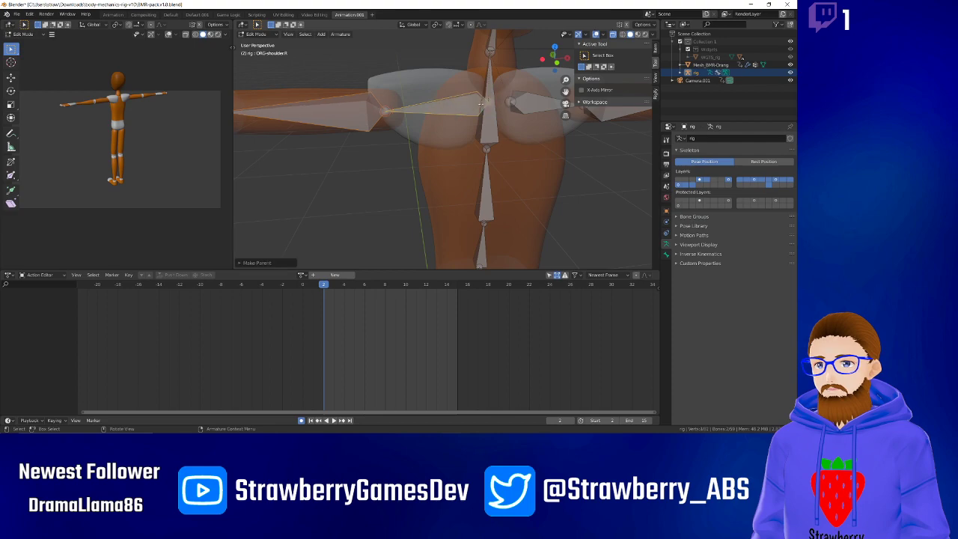
In side view, lower the head-neck joint about 0.024 and move the neck's middle joint about 0.018 down and 0.015 back.
scroll(445, 135, "down", 5)
left_click(583, 192)
middle_click_drag(546, 175, 516, 171)
middle_click_drag(500, 140, 443, 114)
scroll(443, 152, "up", 4)
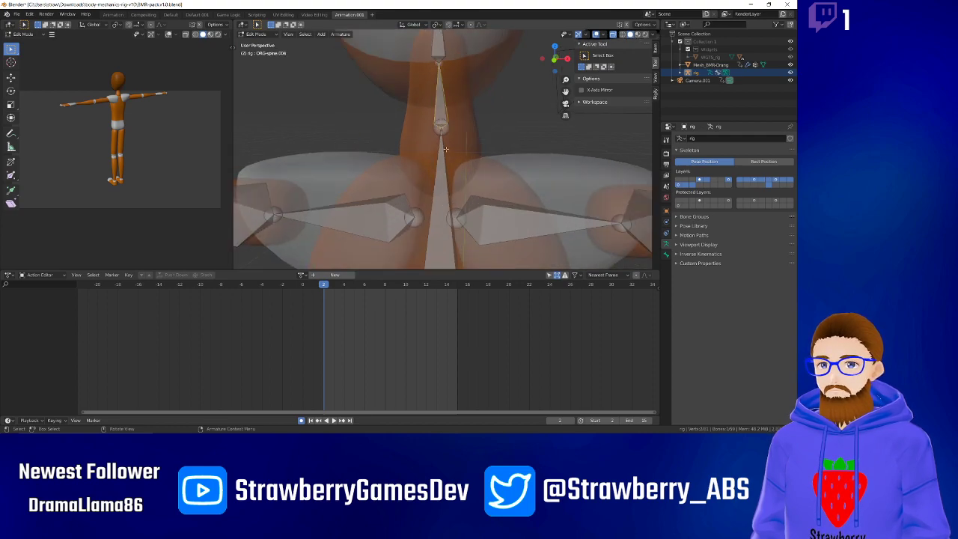
middle_click_drag(510, 131, 515, 174)
key("KP_3")
scroll(448, 145, "up", 1)
scroll(448, 145, "up", 1)
middle_click_drag(448, 142, 493, 203, "shift")
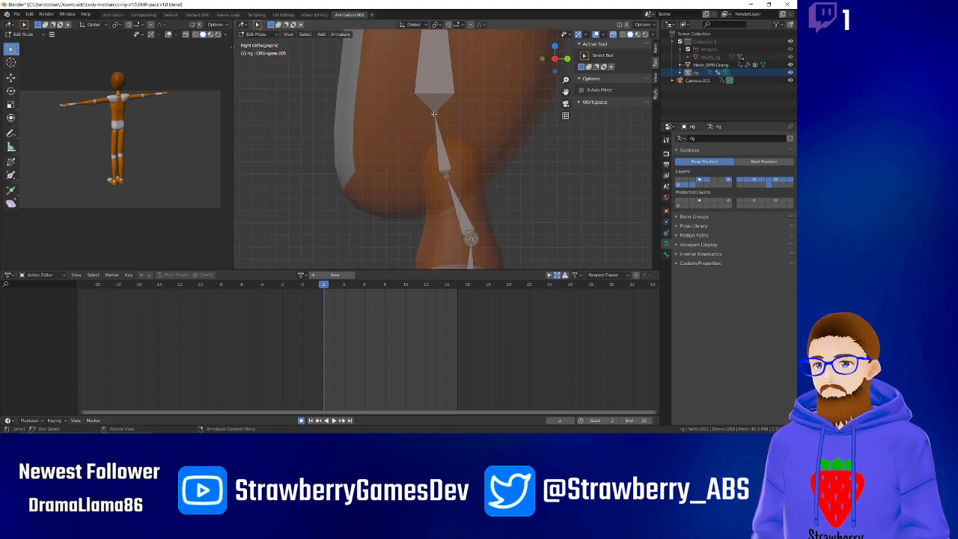
key("g")
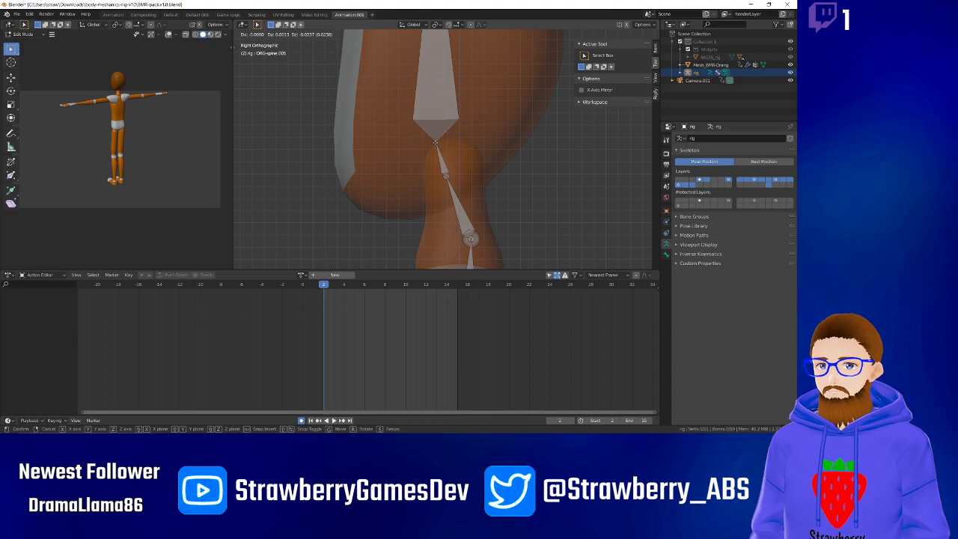
left_click(434, 142)
left_click(445, 175)
key("g")
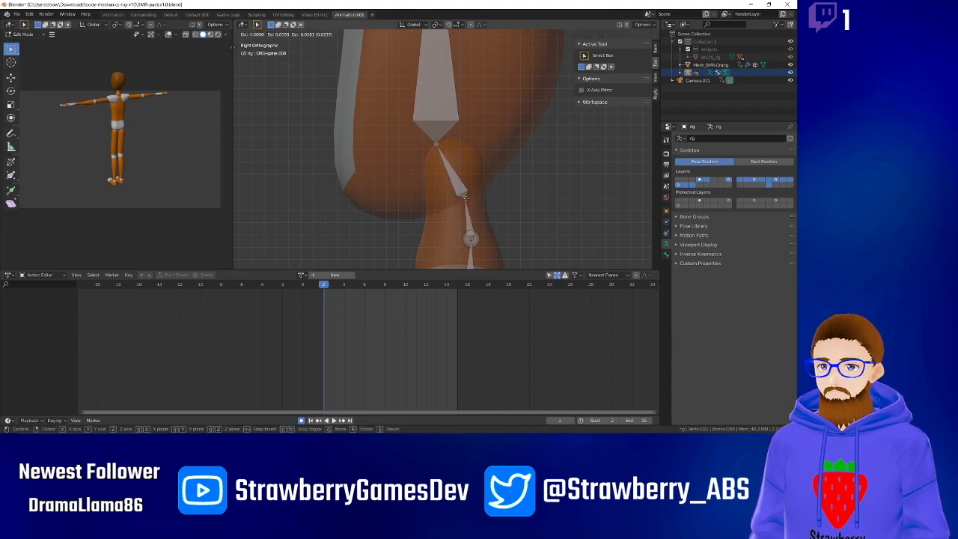
left_click(465, 198)
Lower the tip of ORG-spine.003 about 0.023 to the base of the neck and move the start of ORG-spine.004 down toward it.
middle_click_drag(527, 223, 502, 110, "shift")
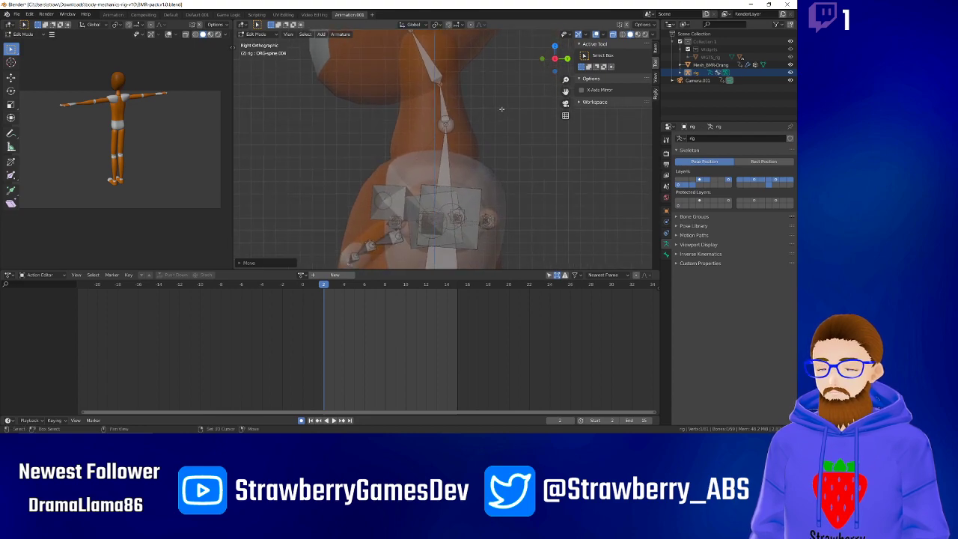
left_click(446, 125)
key("g")
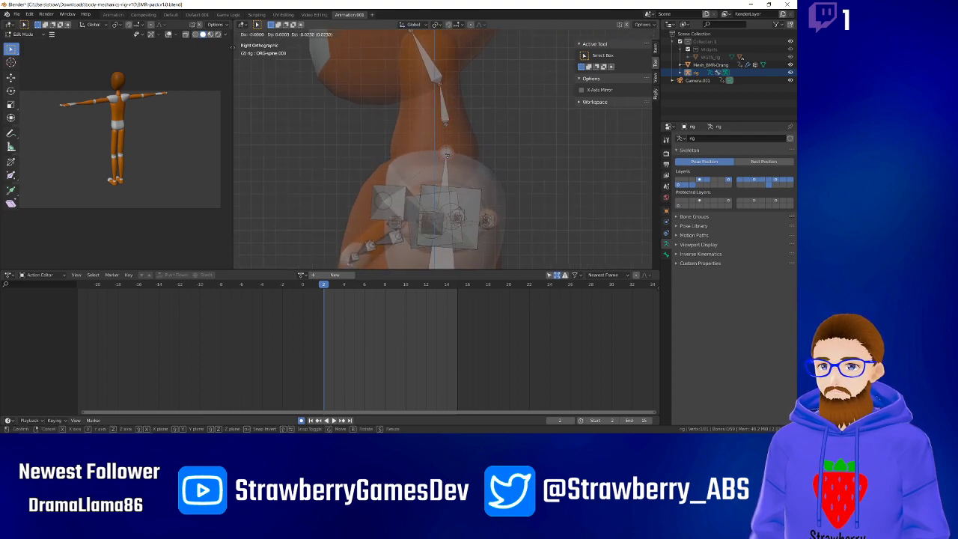
left_click(446, 154)
left_click(443, 125)
key("g")
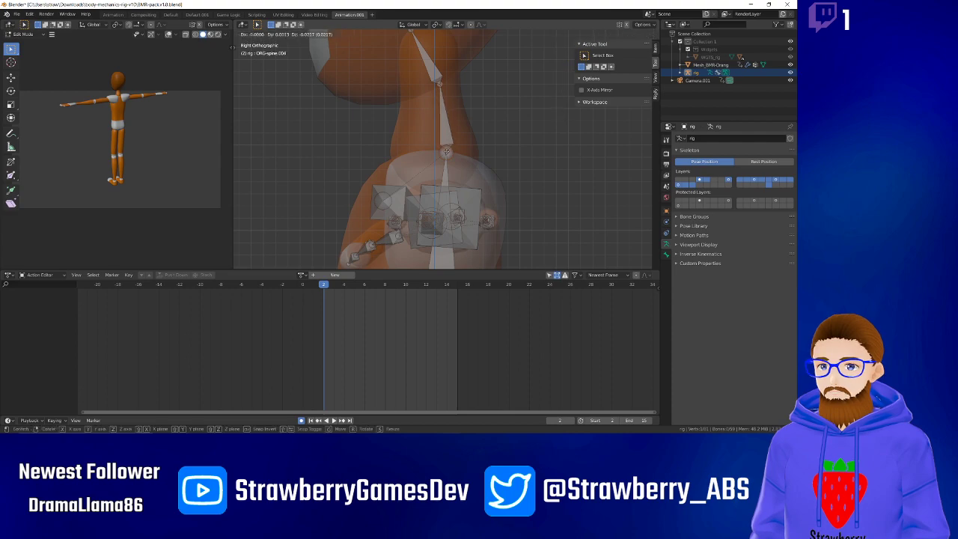
left_click(448, 145)
Snap the start of ORG-spine.004 to the tip of ORG-spine.003 using the 3D cursor, and return the cursor to the world origin.
left_click(447, 154)
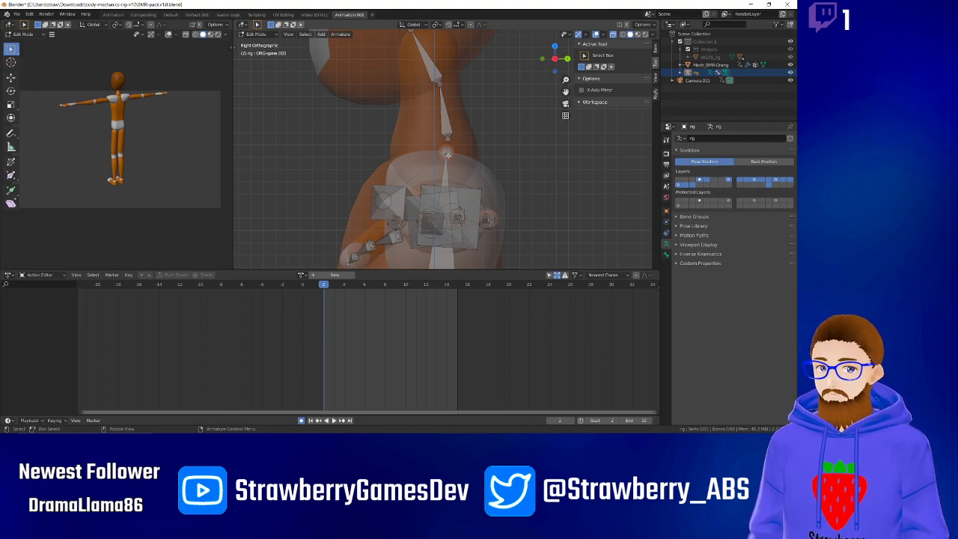
key("shift+a")
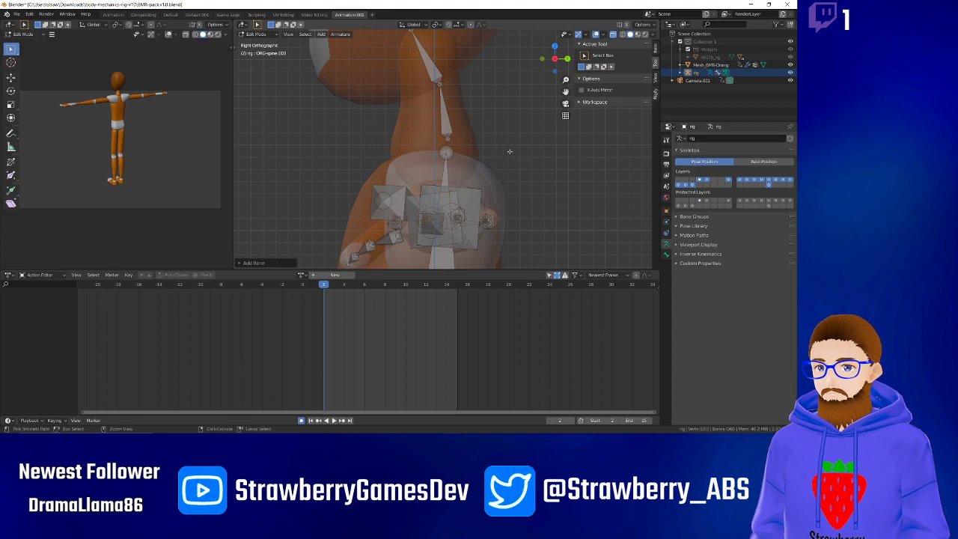
key("shift+s")
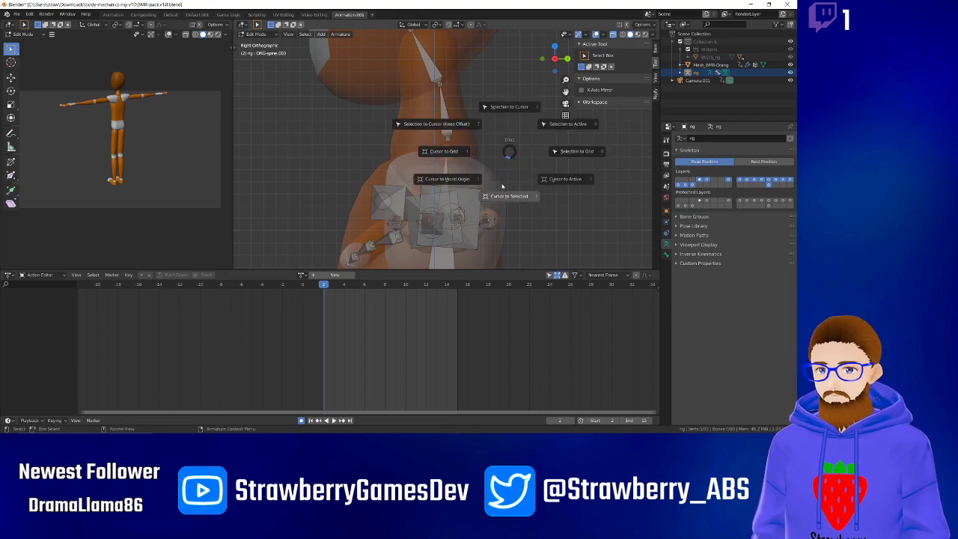
left_click(501, 183)
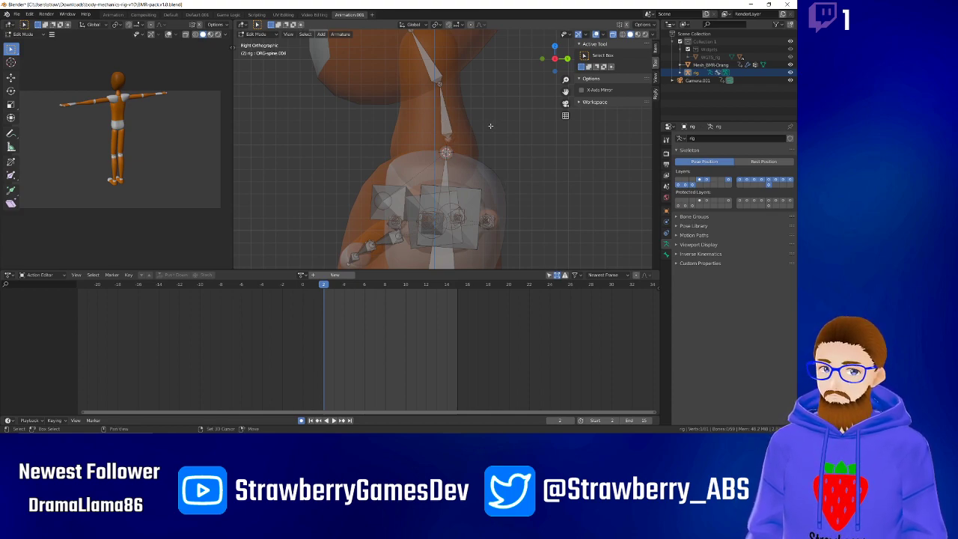
key("shift+s")
left_click(488, 83)
left_click(501, 133)
key("shift+s")
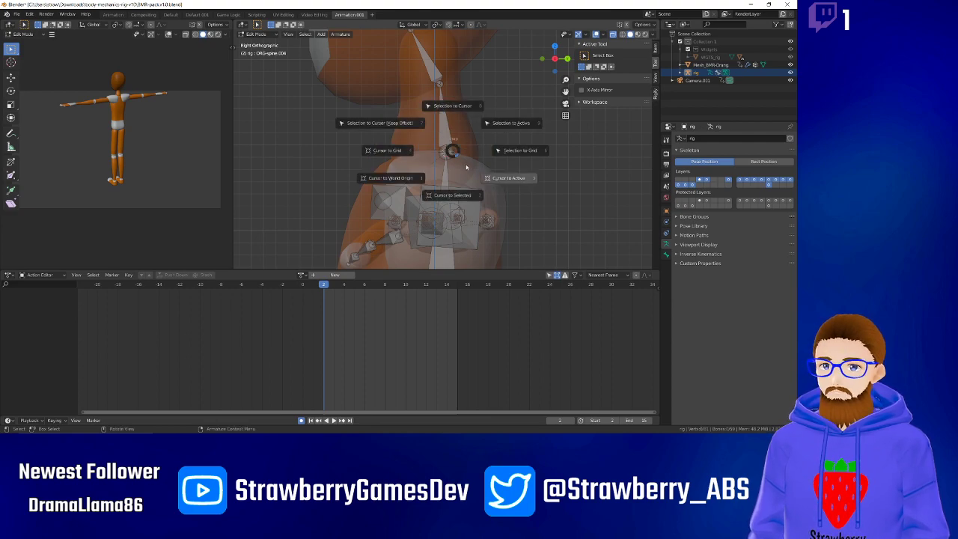
left_click(407, 177)
Leave bone editing on the rig and switch to Object Mode.
middle_click_drag(468, 139, 507, 135)
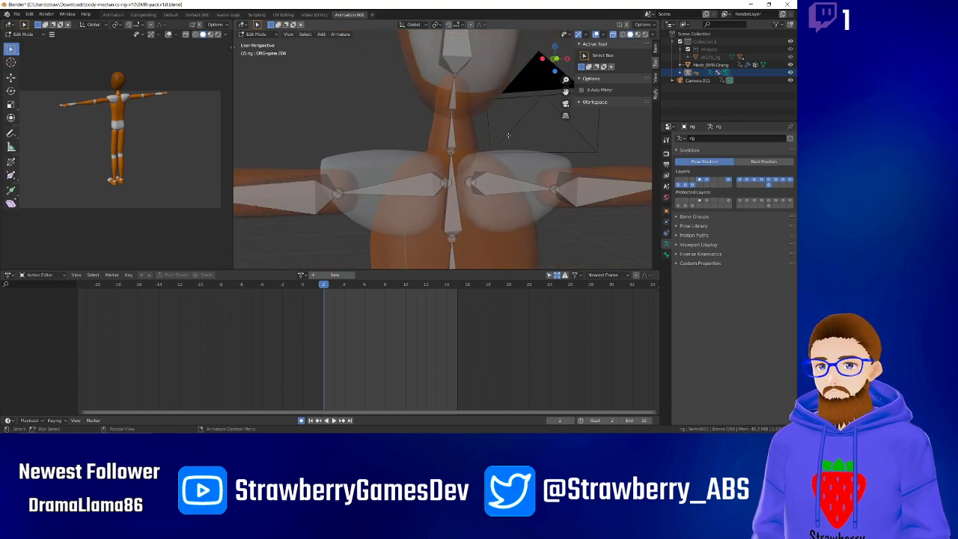
scroll(507, 138, "down", 6)
scroll(499, 190, "up", 3)
middle_click_drag(501, 189, 494, 211)
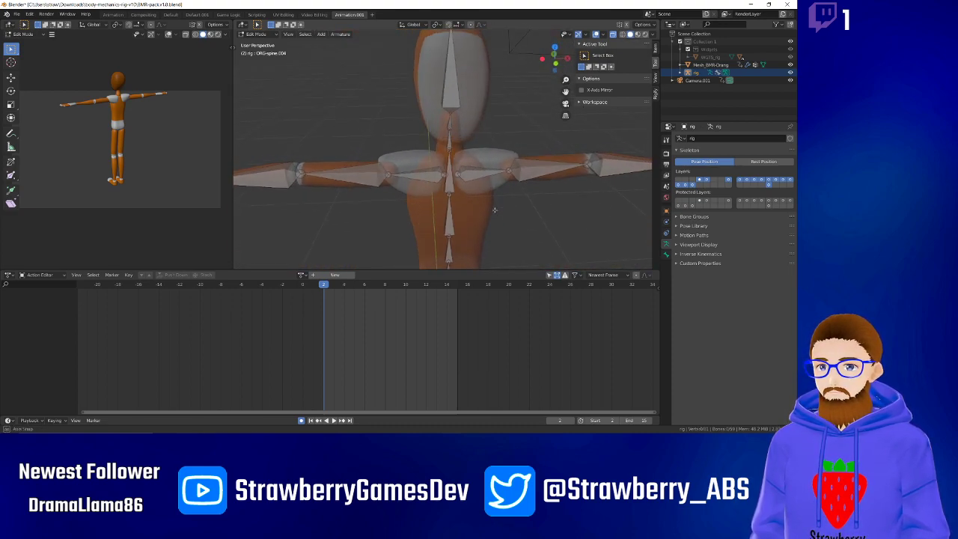
scroll(487, 197, "down", 2)
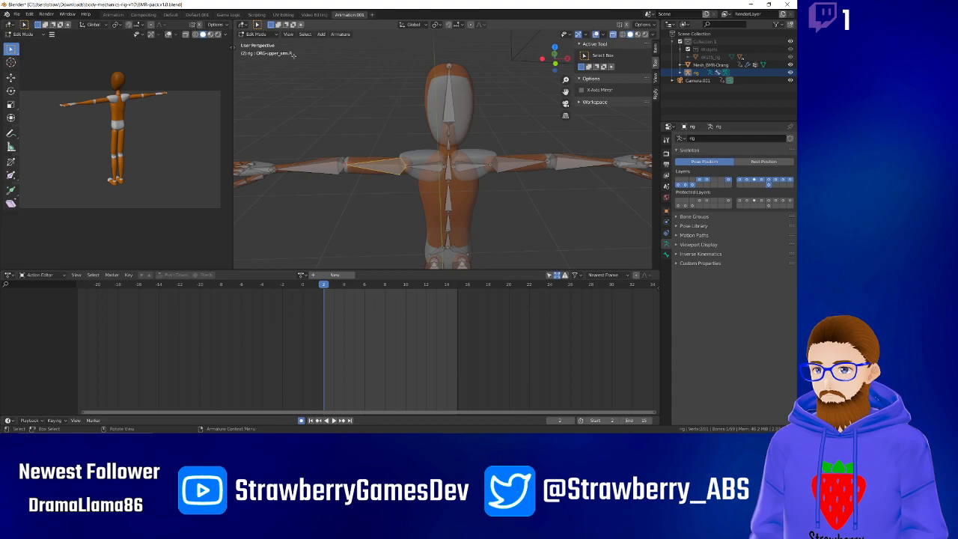
left_click(255, 34)
left_click(260, 44)
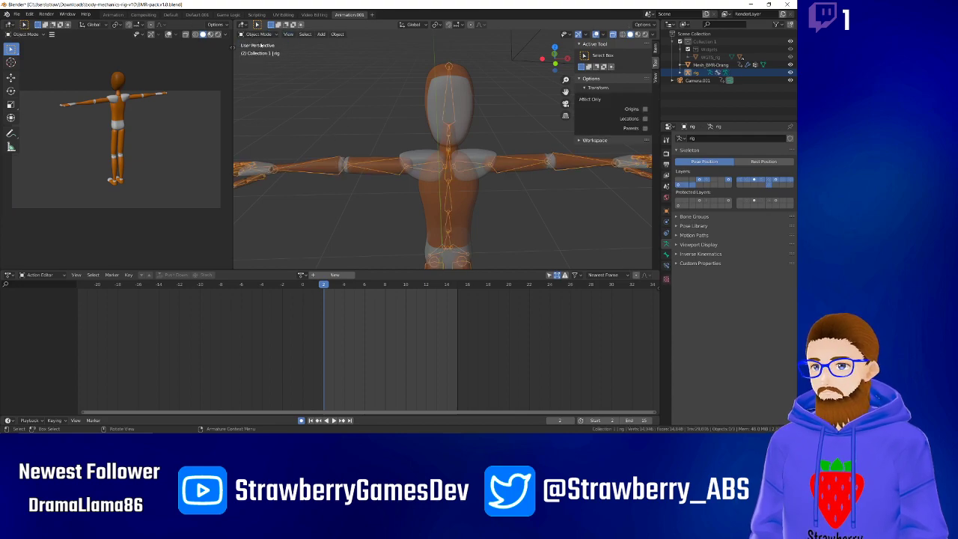
Select the mannequin mesh together with the rig and clear their parent relationship.
left_click(367, 166)
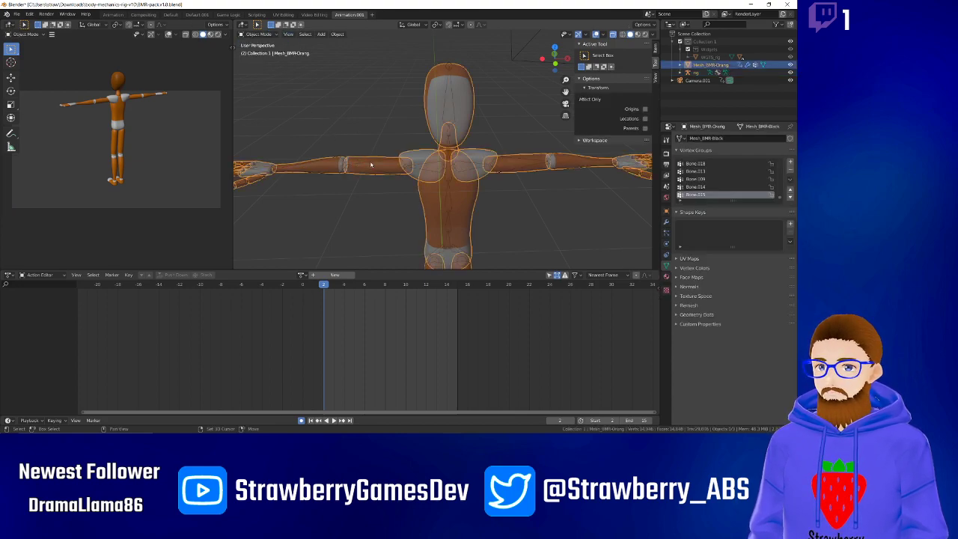
left_click(371, 165, "shift")
right_click(370, 164)
mouse_move(371, 164)
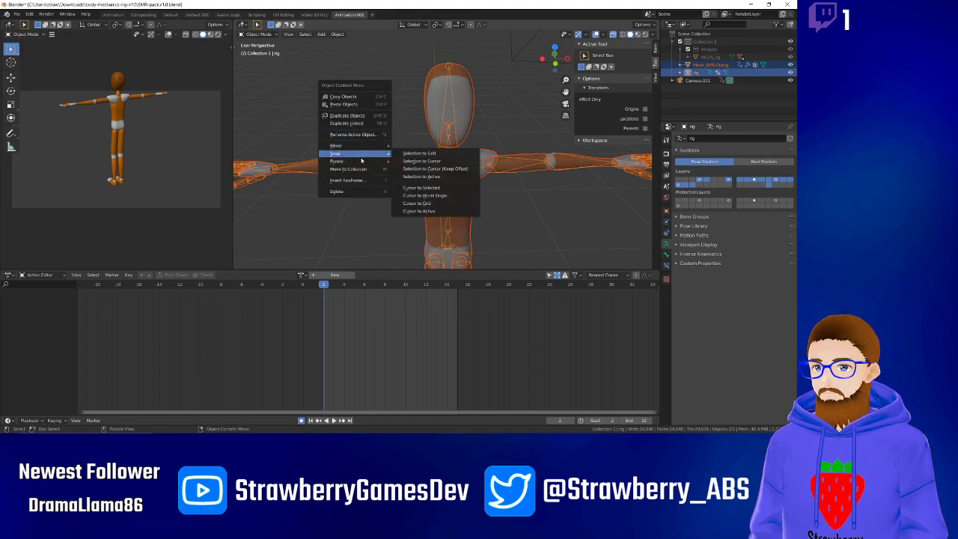
left_click(348, 190)
left_click(363, 164)
left_click(359, 165, "shift")
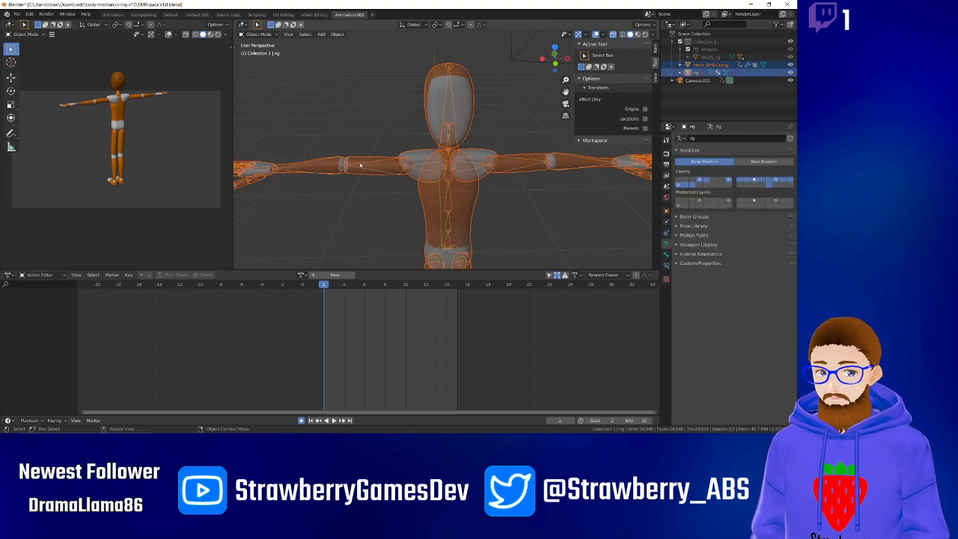
key("alt+p")
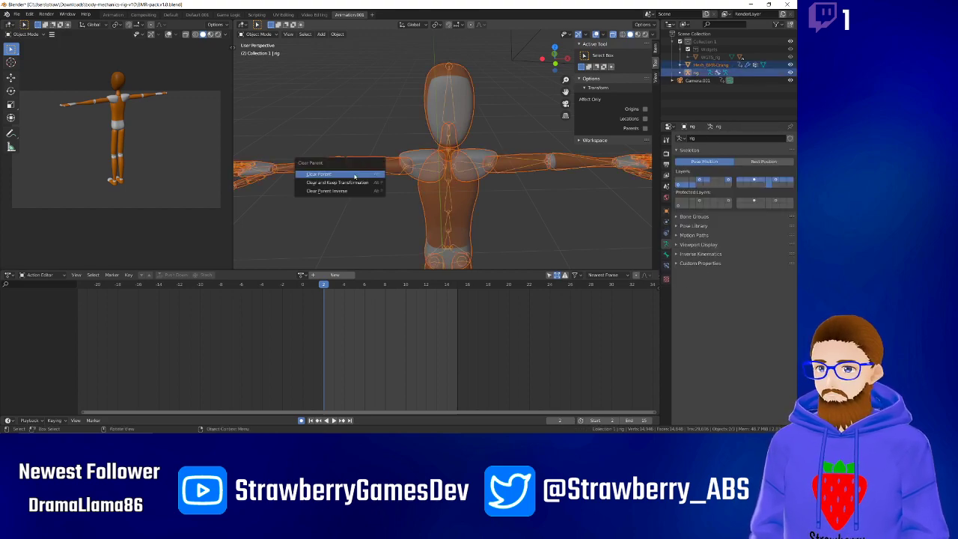
left_click(355, 175)
Parent the mannequin mesh to the rig using Armature Deform with Automatic Weights.
left_click(360, 190)
middle_click_drag(360, 192, 364, 173)
left_click(361, 167)
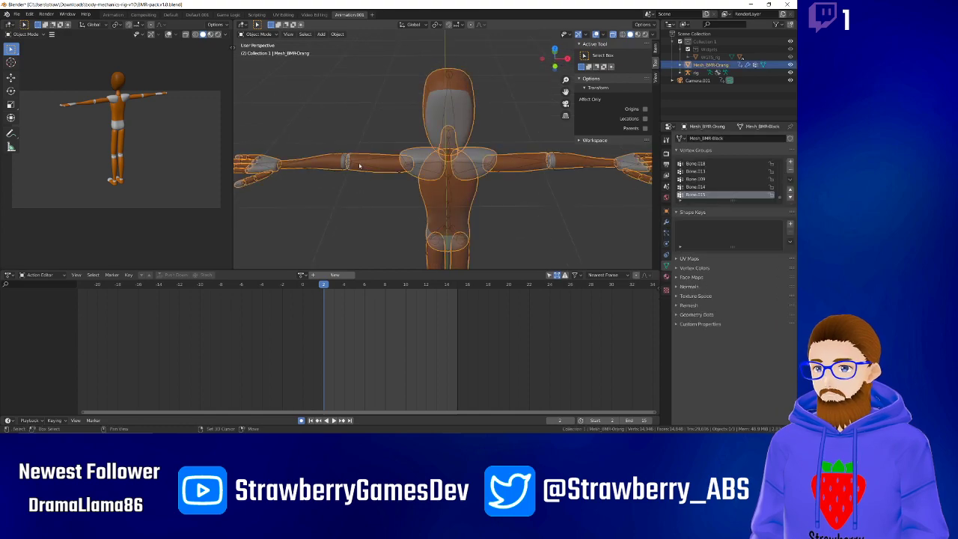
left_click(358, 166, "shift")
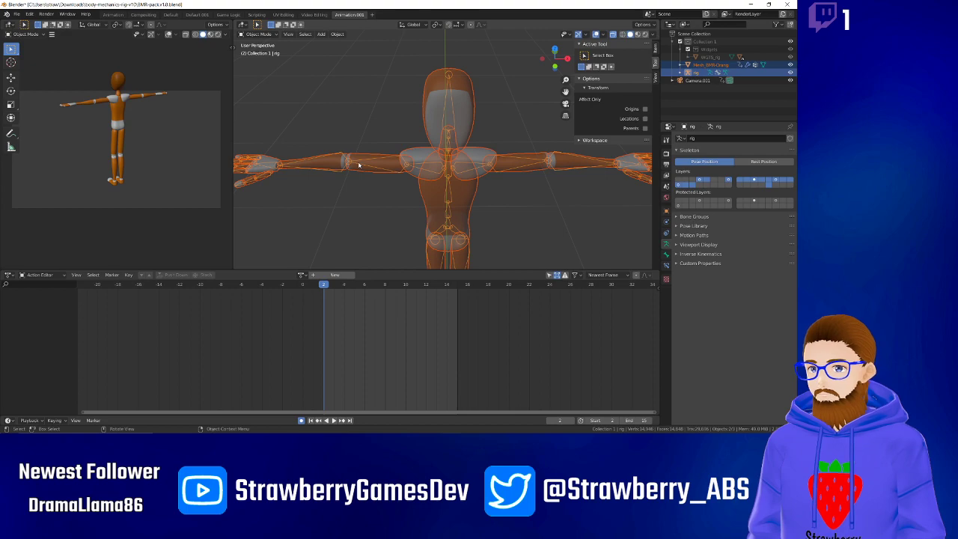
key("ctrl+p")
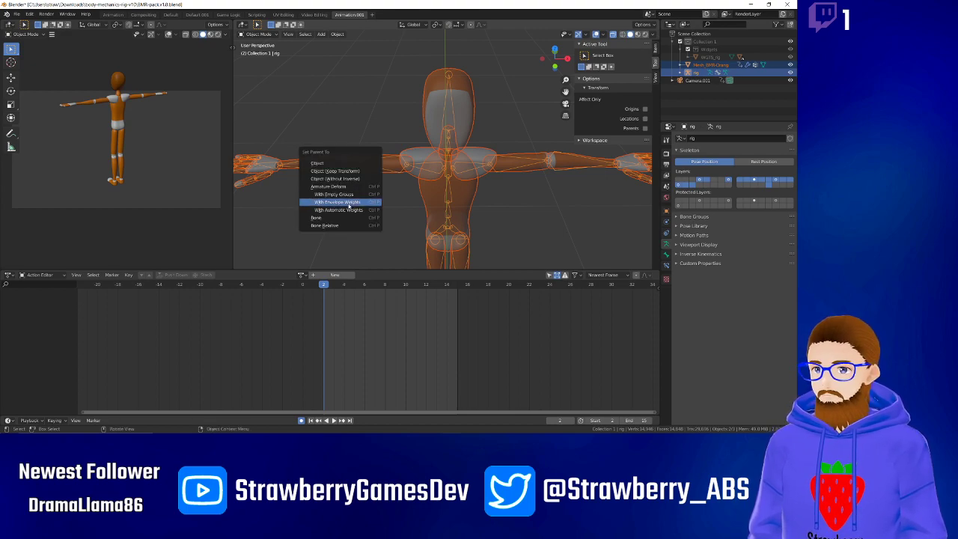
left_click(349, 209)
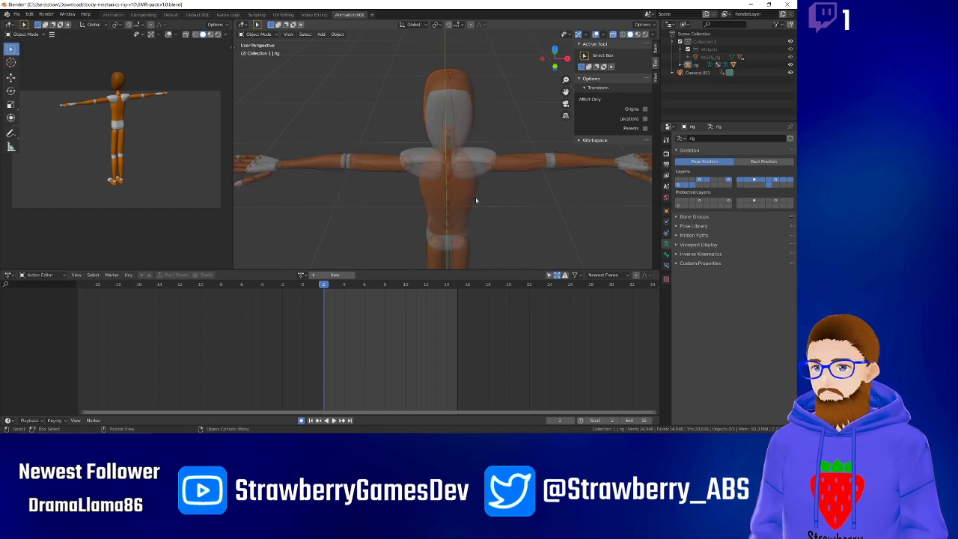
Switch the rig to Pose Mode and select the left hand bone ORG-forearm.L.001.
middle_click_drag(568, 199, 462, 143)
scroll(440, 182, "up", 3)
left_click(458, 158)
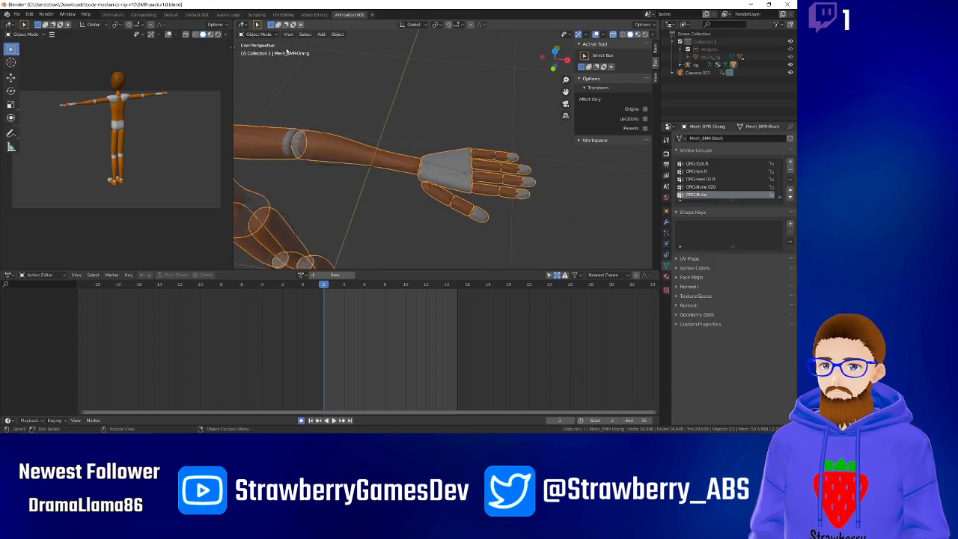
left_click(268, 34)
left_click(337, 93)
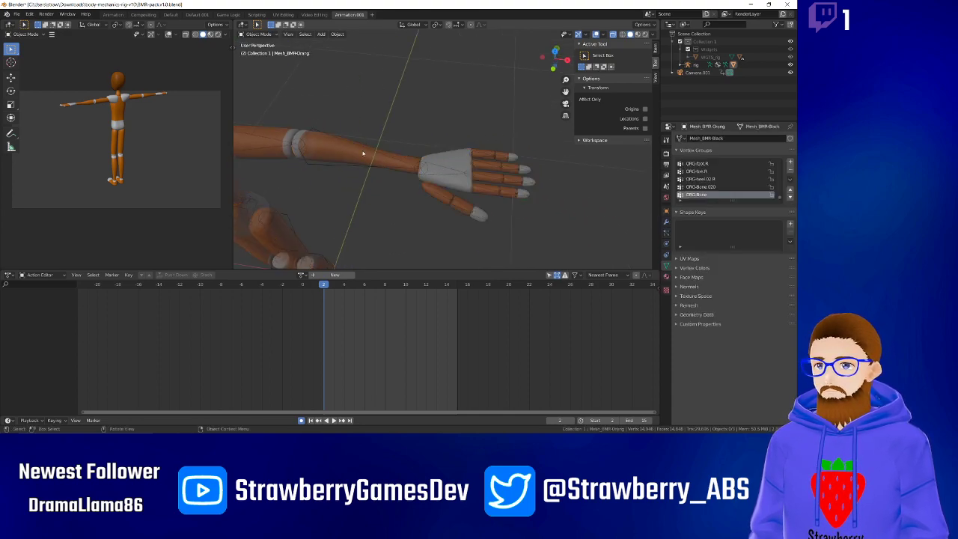
left_click(364, 151)
left_click(270, 35)
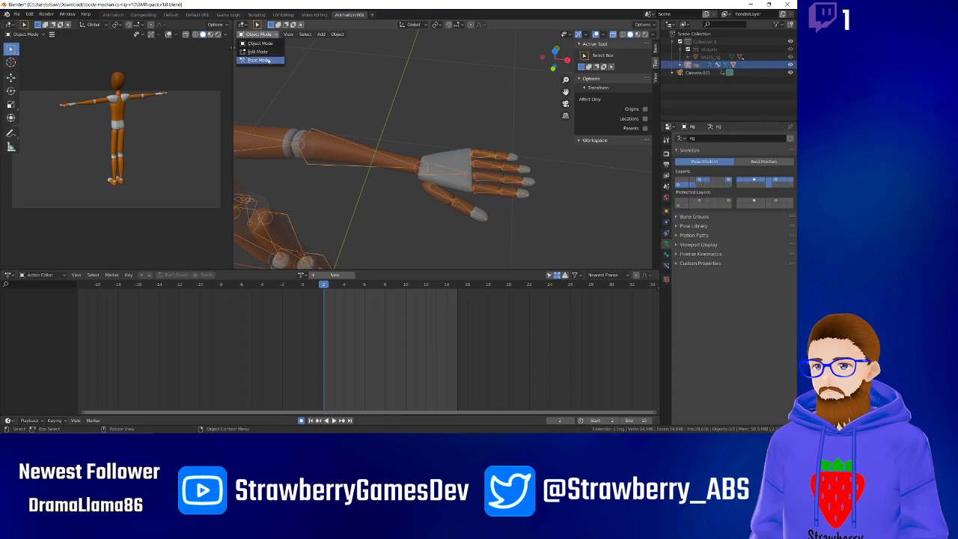
left_click(268, 59)
left_click(443, 171)
middle_click_drag(443, 171, 456, 142)
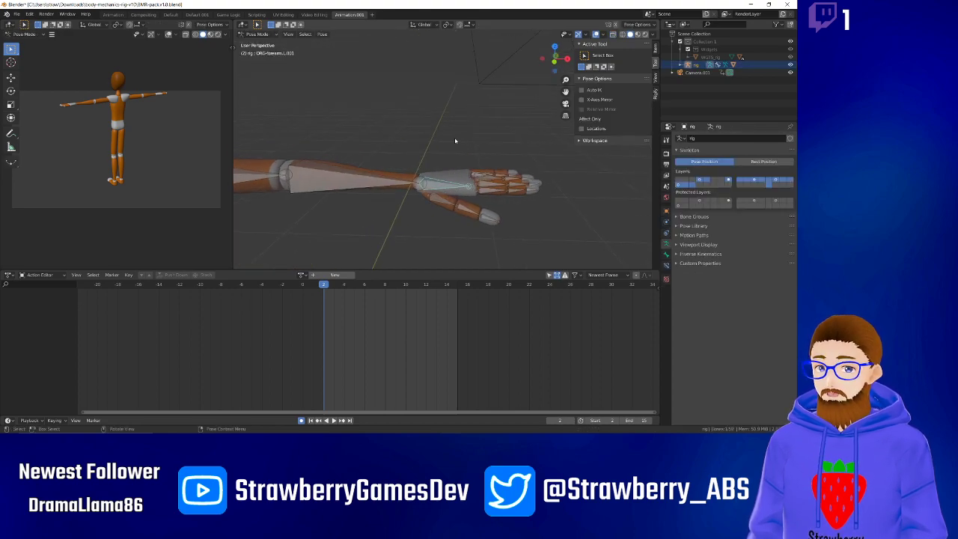
Try rotating the left hand bone to test how the mesh follows, and undo the rotation.
key("r")
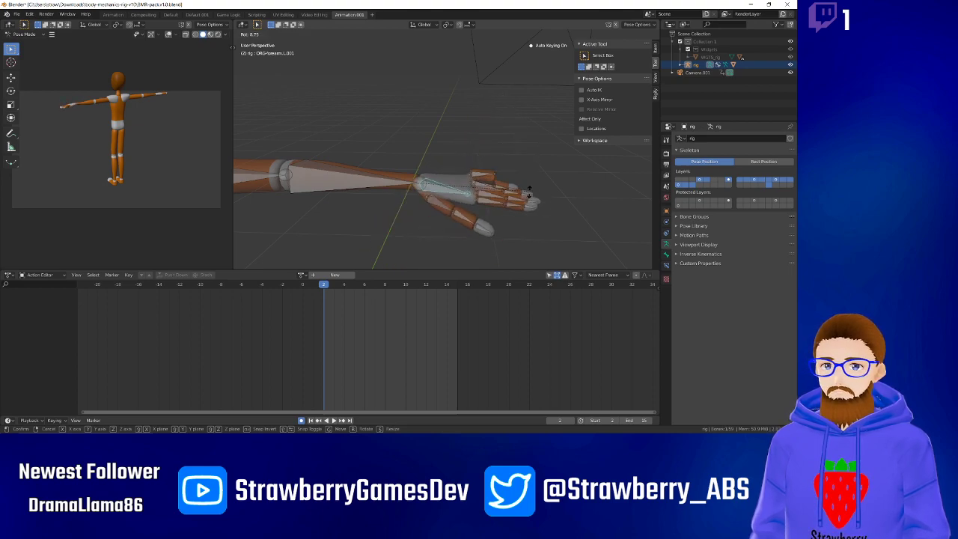
left_click(459, 156)
key("r")
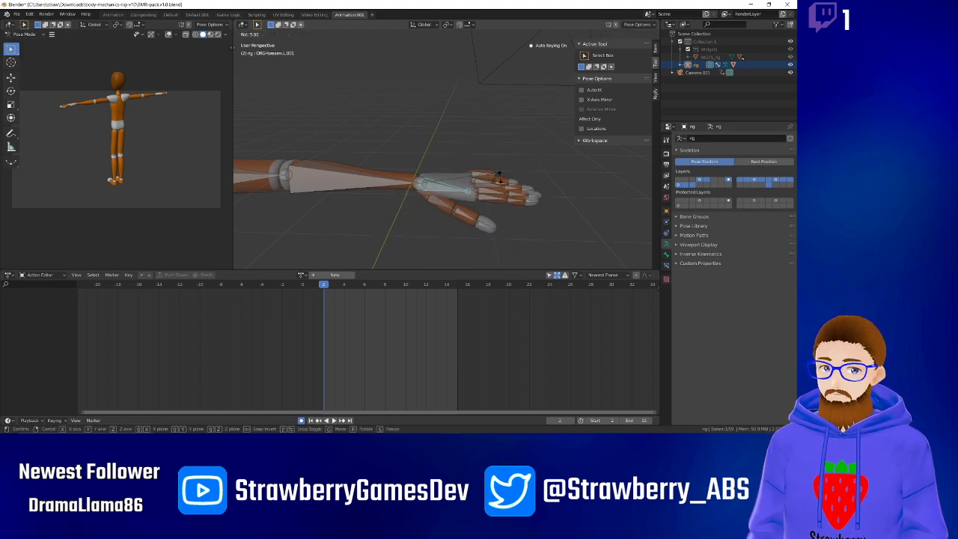
left_click(498, 155)
middle_click_drag(499, 154, 507, 250)
key("ctrl+z")
In Edit Mode, move the duplicate bone at the base of the left little finger off the hand and delete it.
left_click(484, 131)
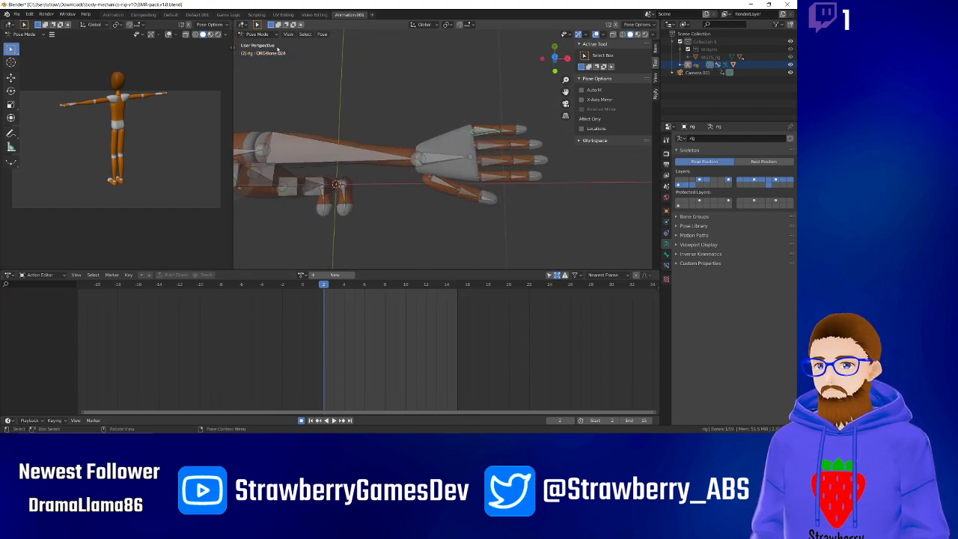
left_click(254, 34)
left_click(258, 41)
left_click(484, 130)
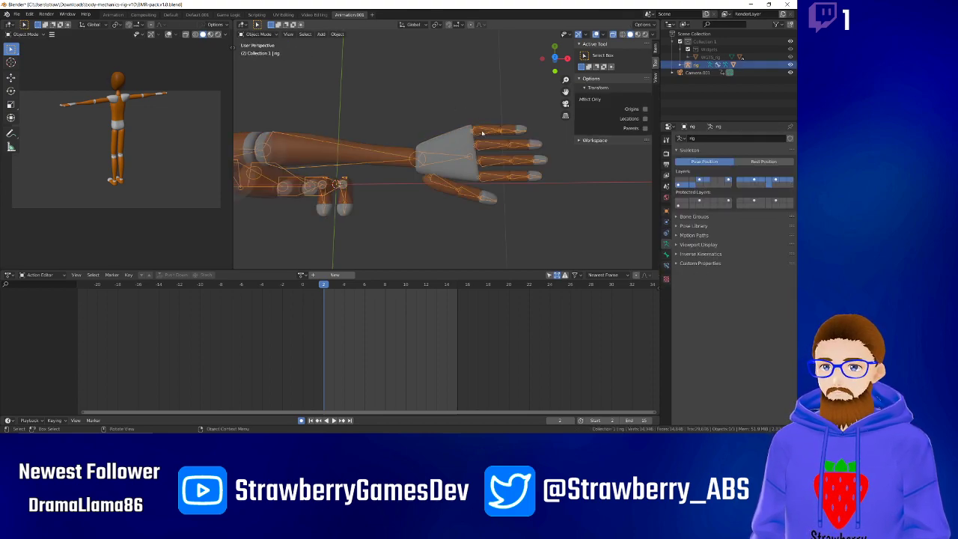
scroll(482, 133, "up", 2)
left_click(258, 34)
left_click(262, 51)
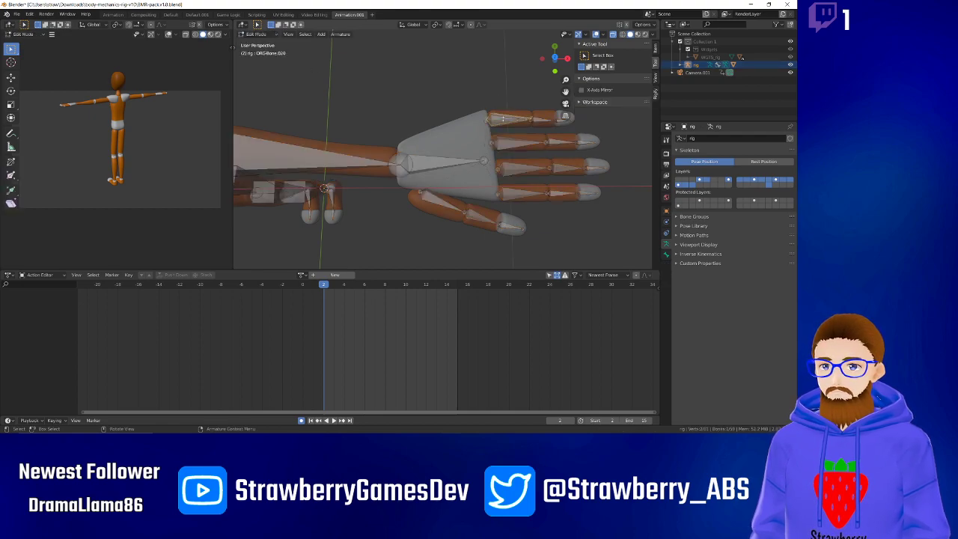
key("g")
left_click(470, 88)
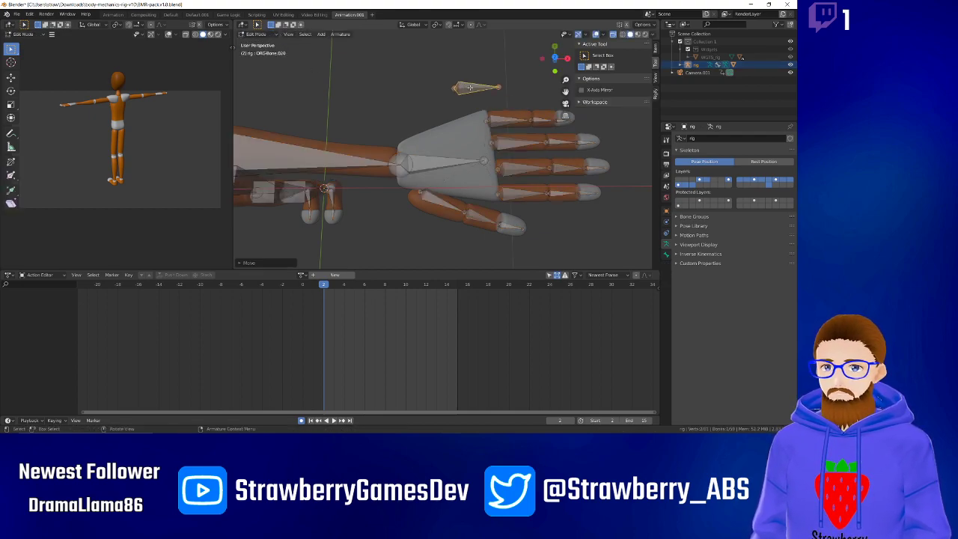
key("x")
left_click(447, 95)
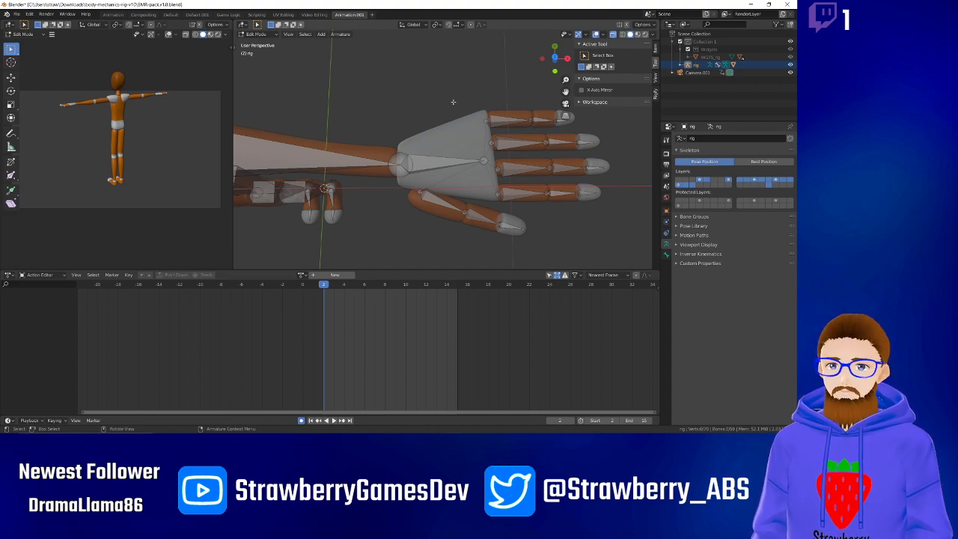
In Pose Mode, try rotating the remaining base bone of the left little finger and cancel the rotation.
scroll(473, 120, "down", 1)
left_click(255, 35)
left_click(259, 60)
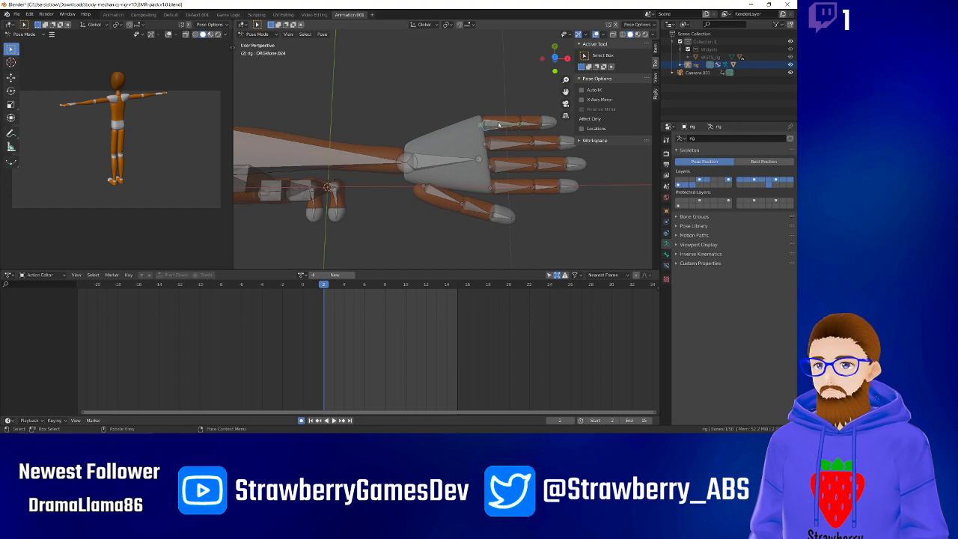
key("r")
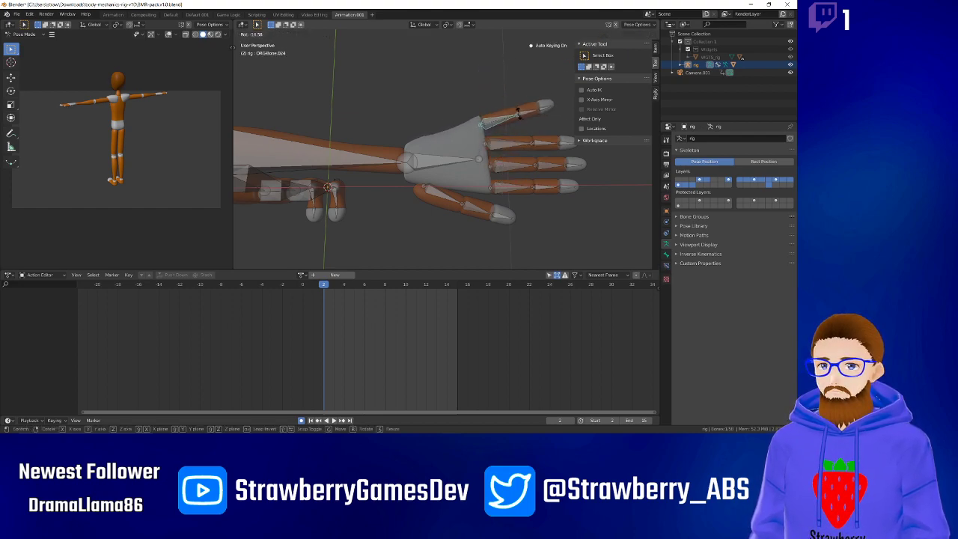
right_click(466, 152)
Try bending the left hand bone ORG-forearm.L.001 downward at the wrist and undo the rotation.
left_click(466, 161)
middle_click_drag(466, 161, 483, 116)
key("r")
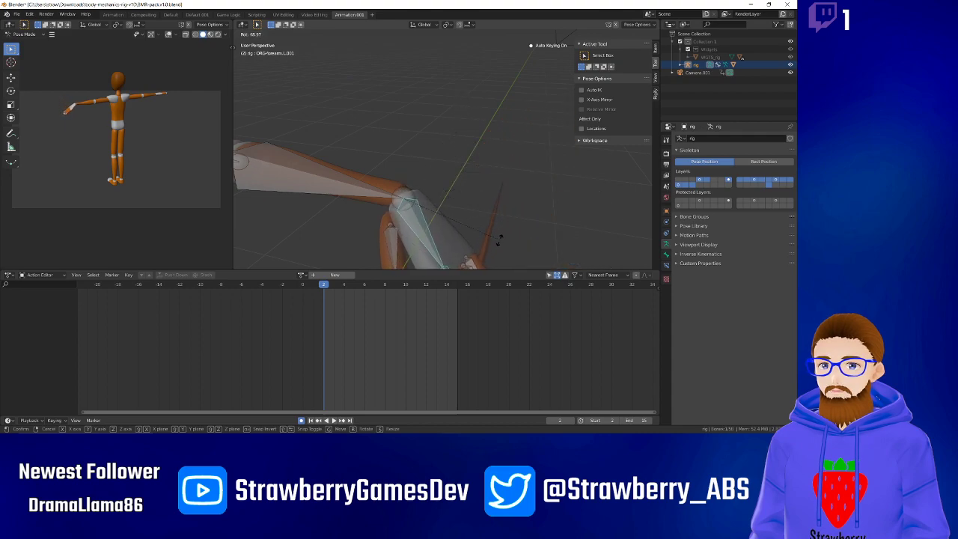
left_click(510, 217)
mouse_move(510, 218)
middle_mouse_down()
mouse_move(461, 182)
mouse_move(514, 207)
middle_mouse_up()
key("ctrl+z")
scroll(380, 187, "down", 3)
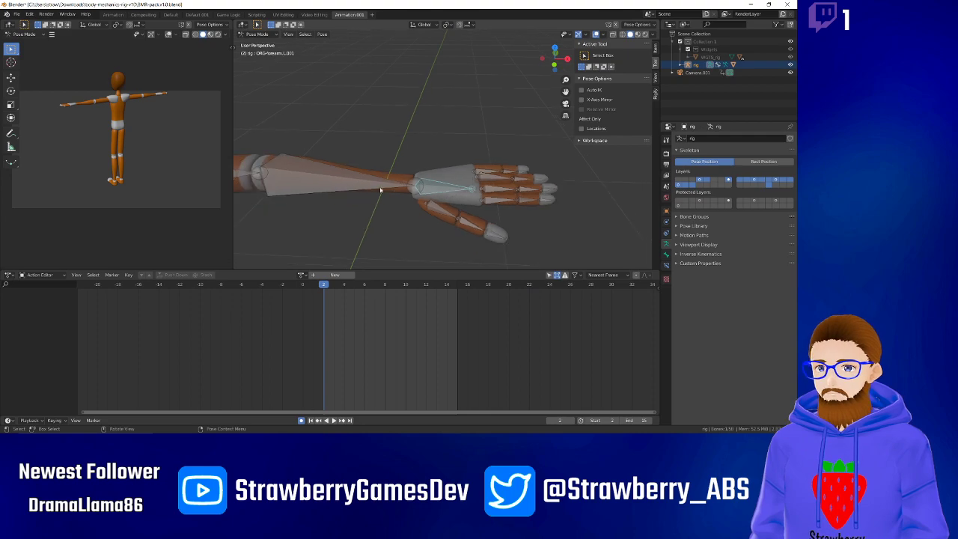
Return to Object Mode, select the mannequin mesh together with the rig, and clear the parent.
left_click(269, 36)
left_click(267, 43)
left_click(338, 158)
left_click(336, 162)
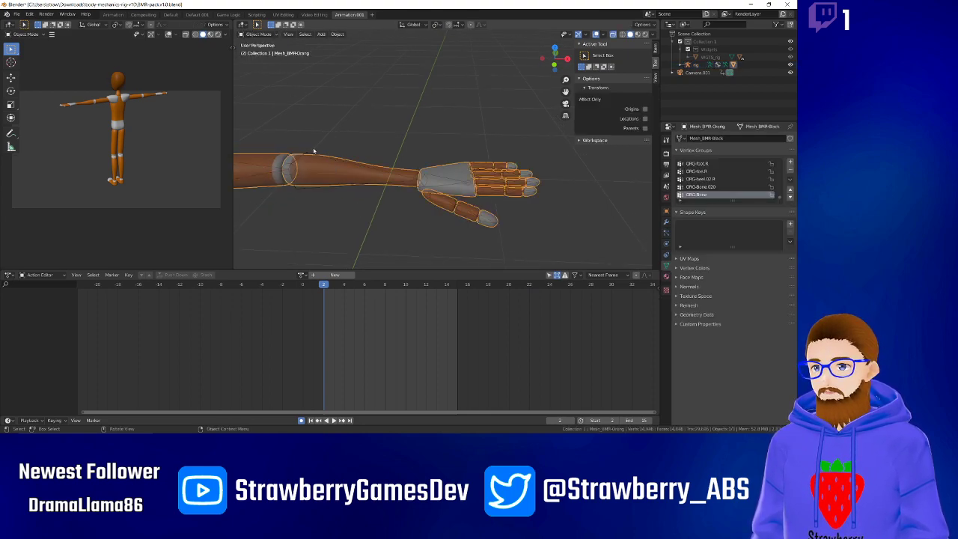
left_click(313, 159, "shift")
right_click(316, 162)
mouse_move(316, 165)
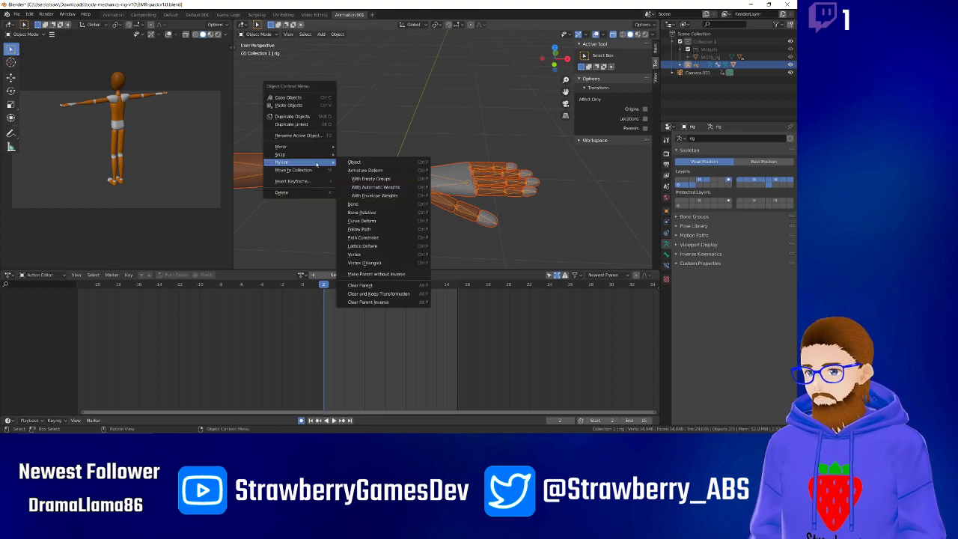
left_click(344, 153)
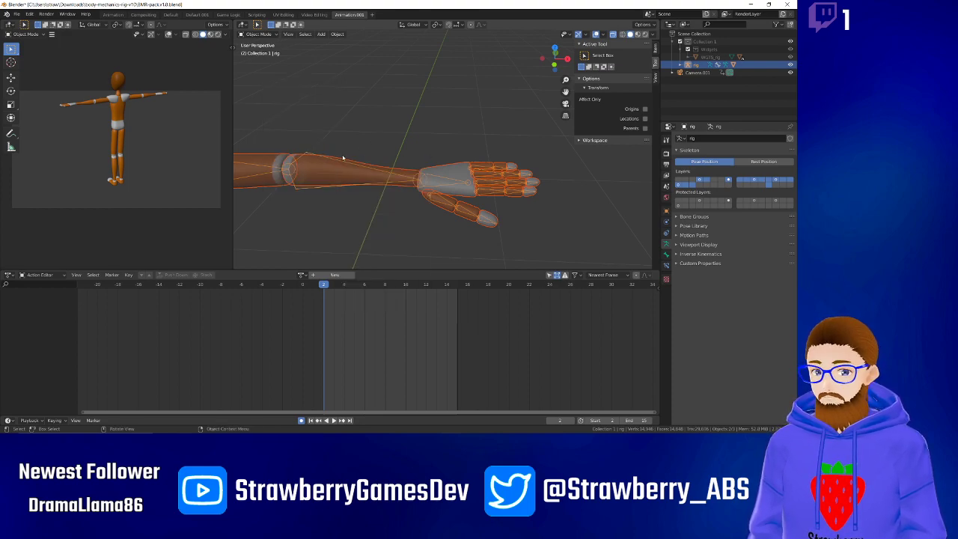
key("alt+p")
left_click(340, 167)
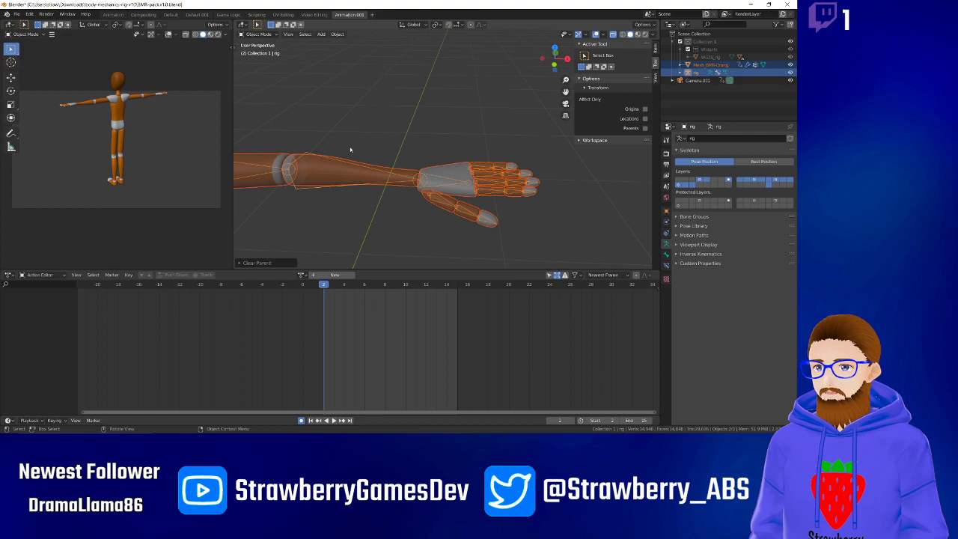
Parent the mannequin mesh to the rig again with an Armature Deform option and clear the selection.
right_click(327, 165)
mouse_move(329, 163)
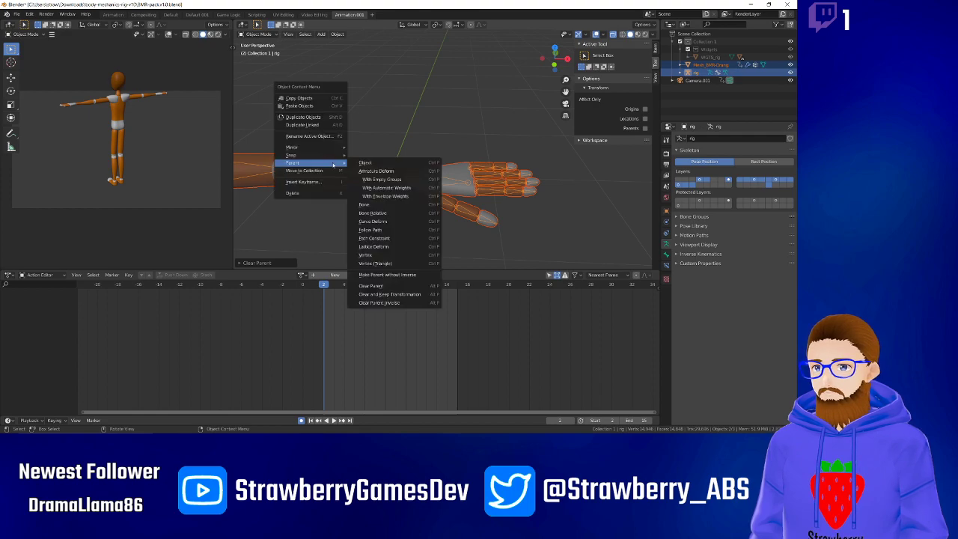
left_click(373, 196)
left_click(395, 225)
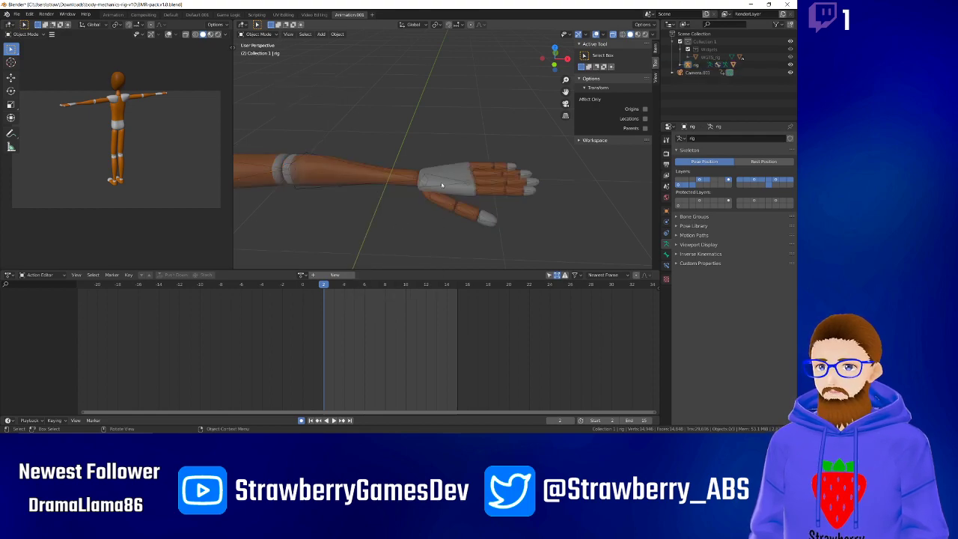
Put the rig in Pose Mode and rotate the left hand bone ORG-forearm.L.001 downward at the wrist.
left_click(445, 182)
left_click(251, 55)
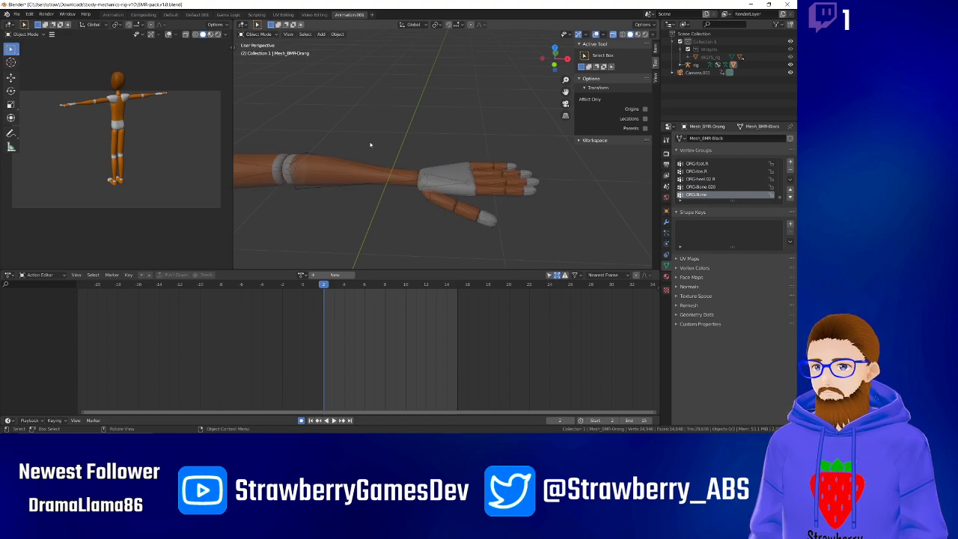
left_click(421, 173)
left_click(255, 34)
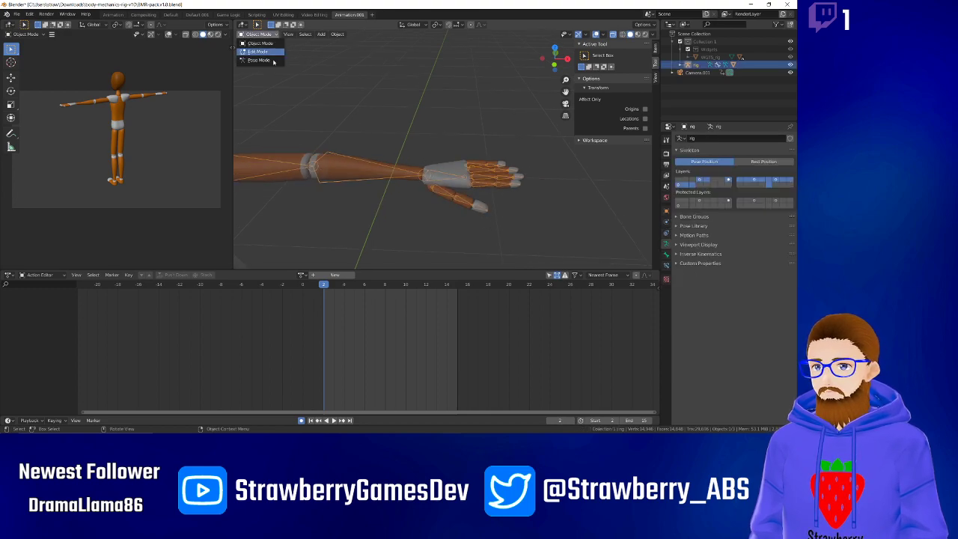
left_click(269, 61)
left_click(452, 177)
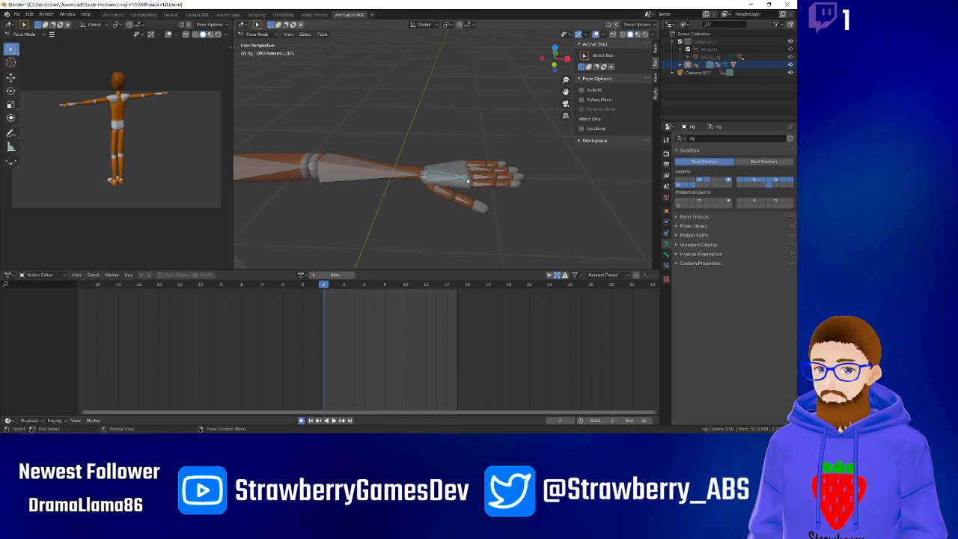
key("r")
left_click(459, 196)
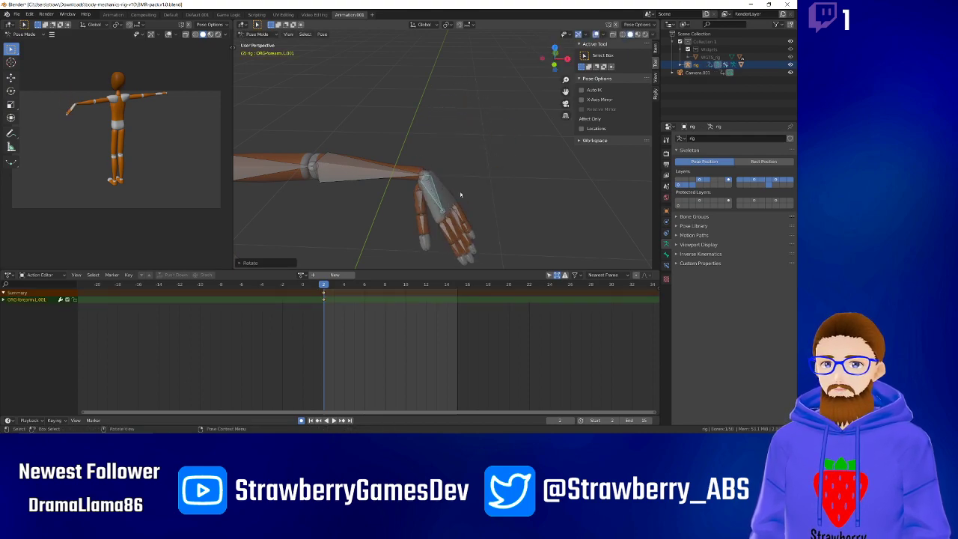
Rotate finger bones of the left hand and inspect how the fingers deform from another angle.
left_click(461, 219)
key("r")
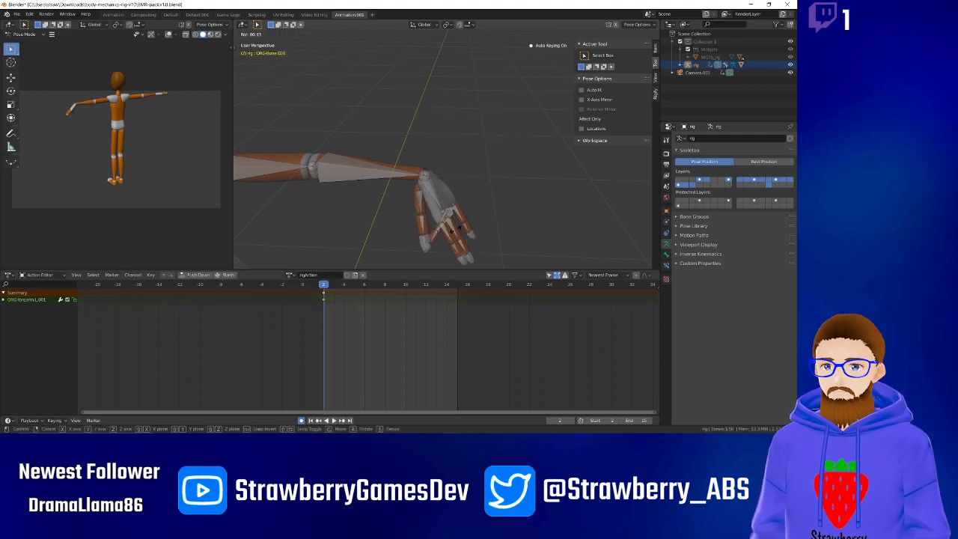
left_click(465, 224)
left_click(460, 218)
key("r")
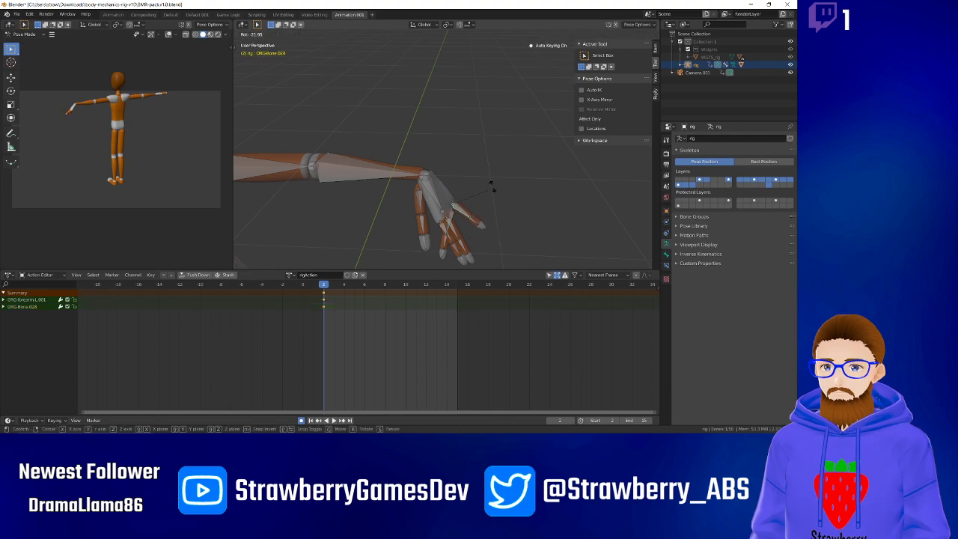
left_click(489, 122)
middle_click_drag(497, 174, 416, 151)
middle_click_drag(496, 200, 438, 199)
Undo the finger and wrist rotations of the left hand.
key("ctrl+z")
key("ctrl+z")
key("ctrl+z")
key("ctrl+z")
key("ctrl+z")
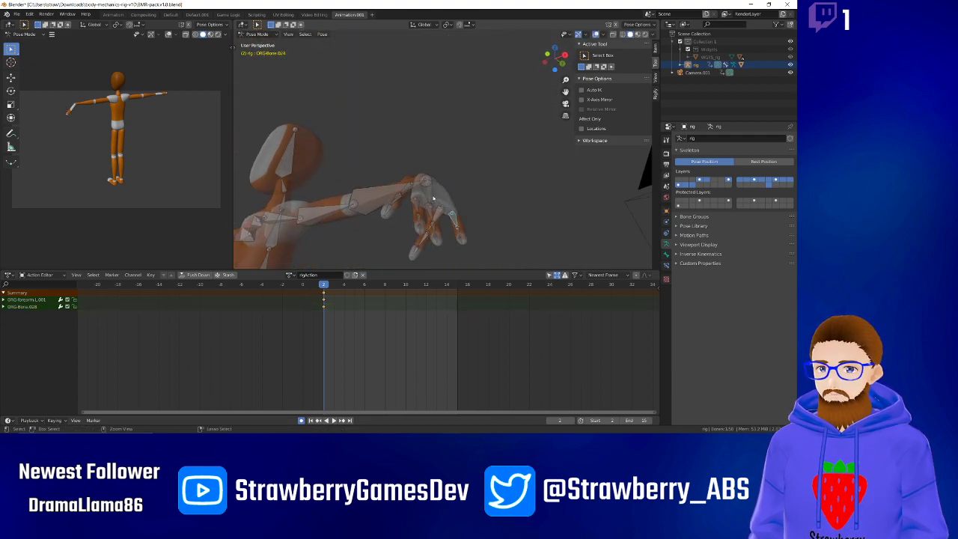
mouse_move(328, 191)
middle_mouse_down()
mouse_move(385, 207)
mouse_move(376, 199)
mouse_move(426, 196)
mouse_move(346, 180)
mouse_move(332, 207)
middle_mouse_up()
scroll(347, 203, "down", 7)
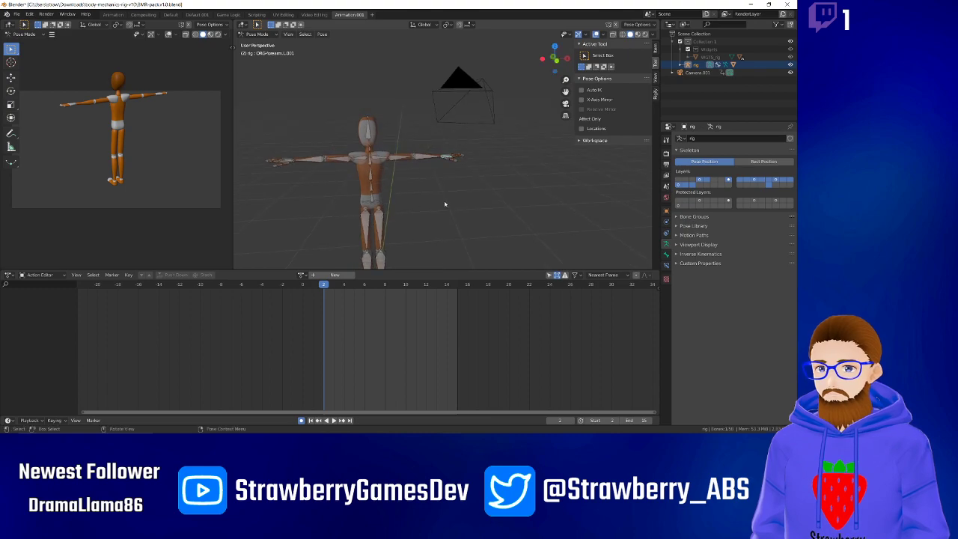
Switch the rig back to Object Mode and select the mannequin mesh.
middle_click_drag(444, 203, 442, 199)
left_click(274, 34)
left_click(270, 43)
left_click(409, 139)
left_click(350, 115)
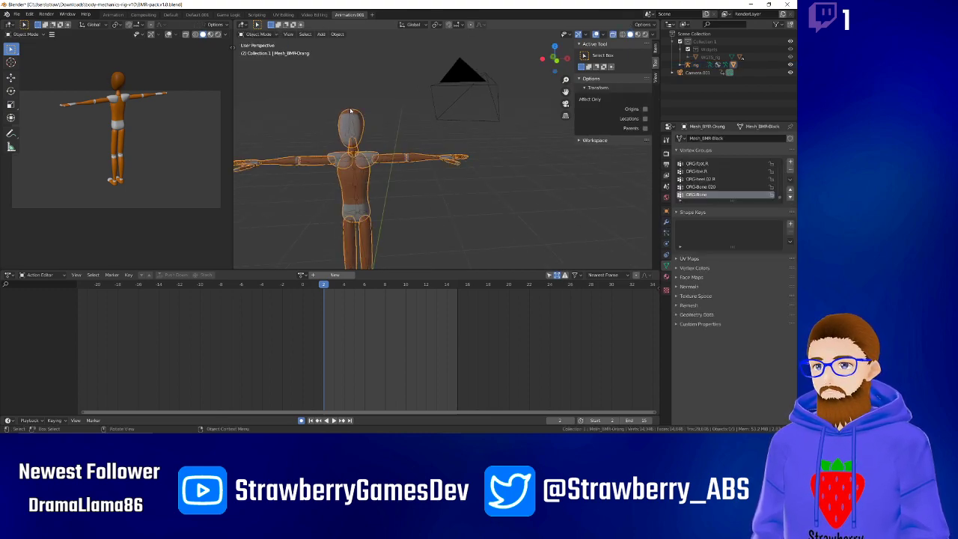
Select the rig and the mannequin mesh in turn to examine the rig's skeleton settings and the mesh's vertex groups.
left_click(350, 111)
middle_click_drag(488, 142, 431, 154)
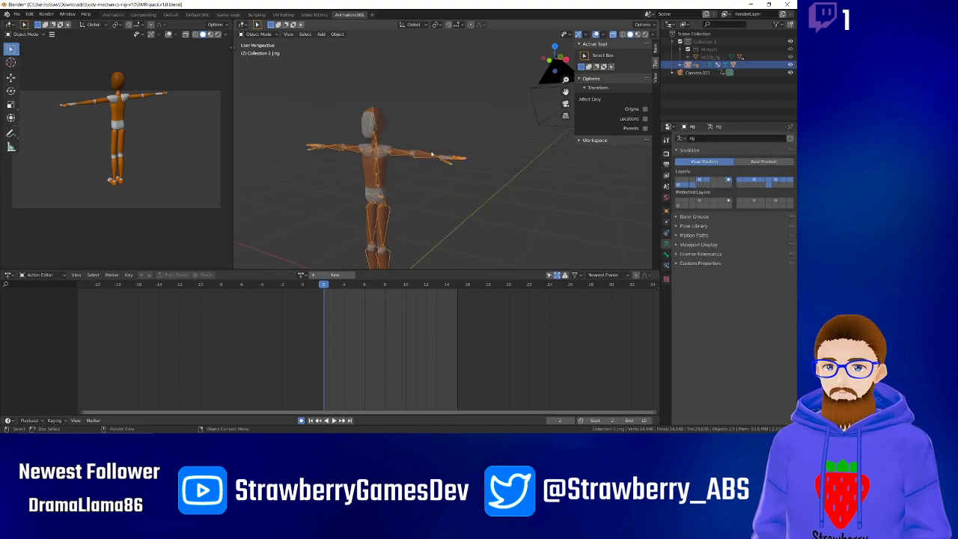
left_click(387, 149)
left_click_drag(386, 130, 373, 113)
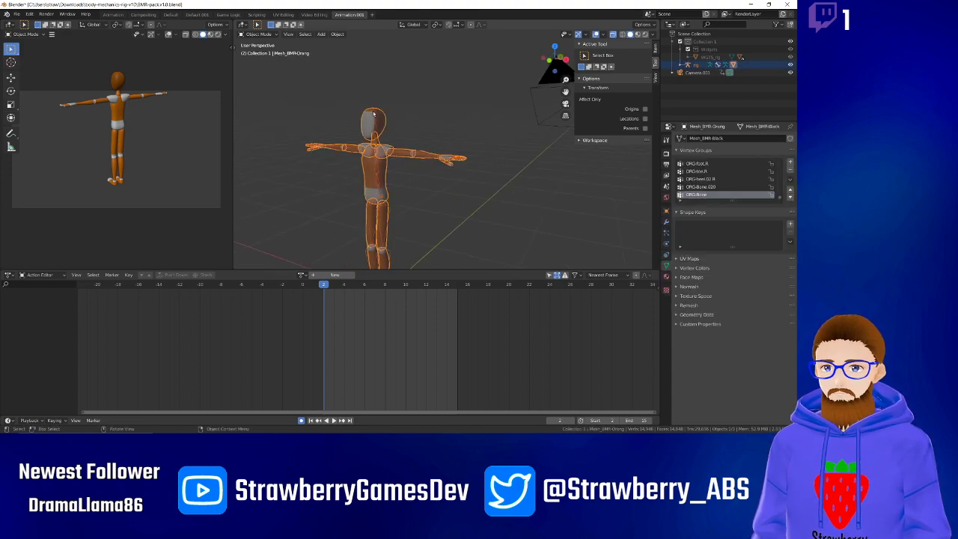
left_click(372, 112)
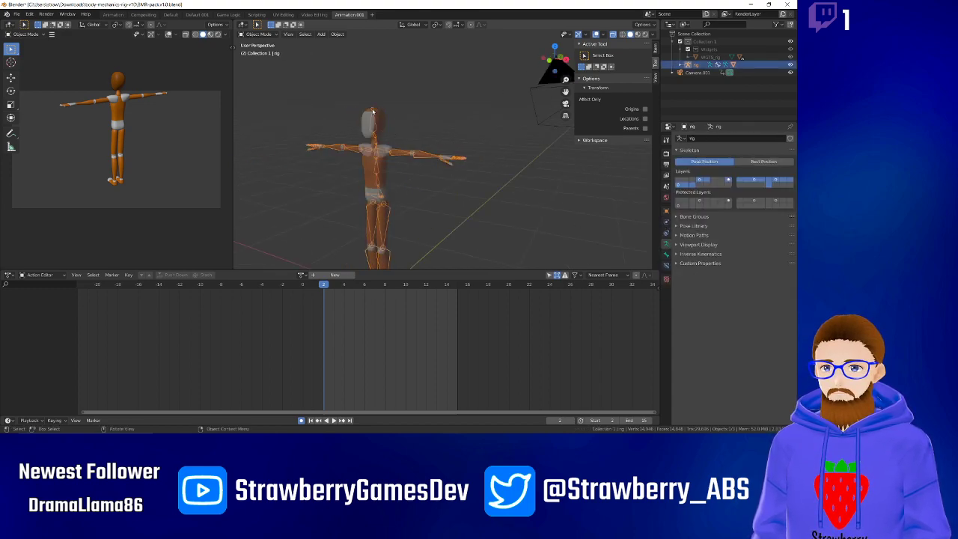
left_click(676, 256)
left_click(676, 256)
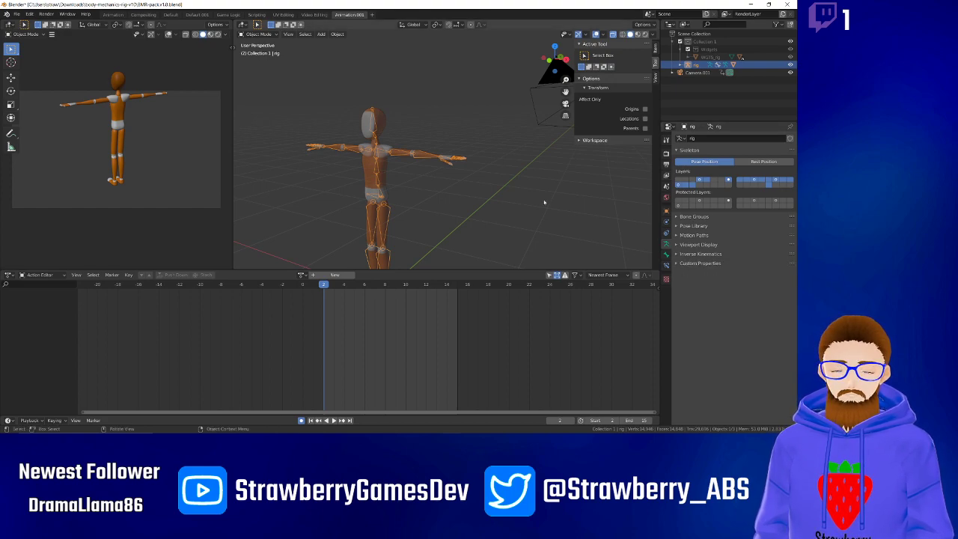
scroll(394, 160, "down", 1)
scroll(388, 162, "up", 5)
left_click(388, 163)
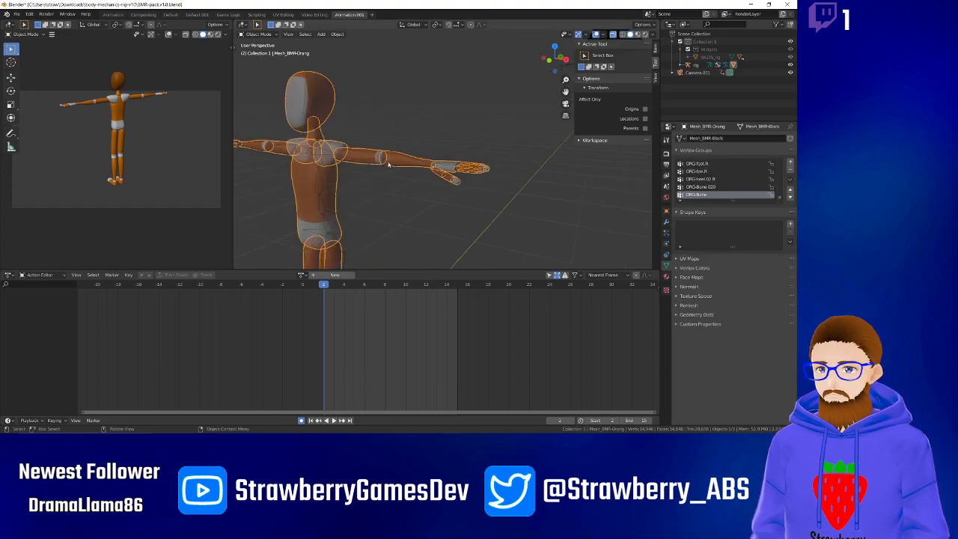
left_click(398, 166)
left_click(665, 256)
left_click(666, 245)
left_click(425, 216)
left_click(311, 142)
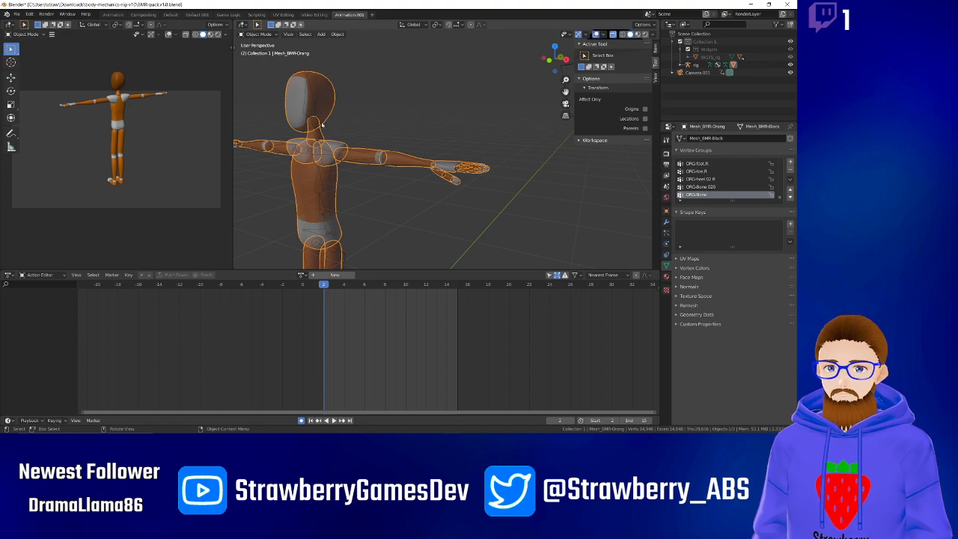
View the mannequin mesh in Edit Mode, return to Object Mode and clear the selection.
left_click(259, 35)
left_click(259, 51)
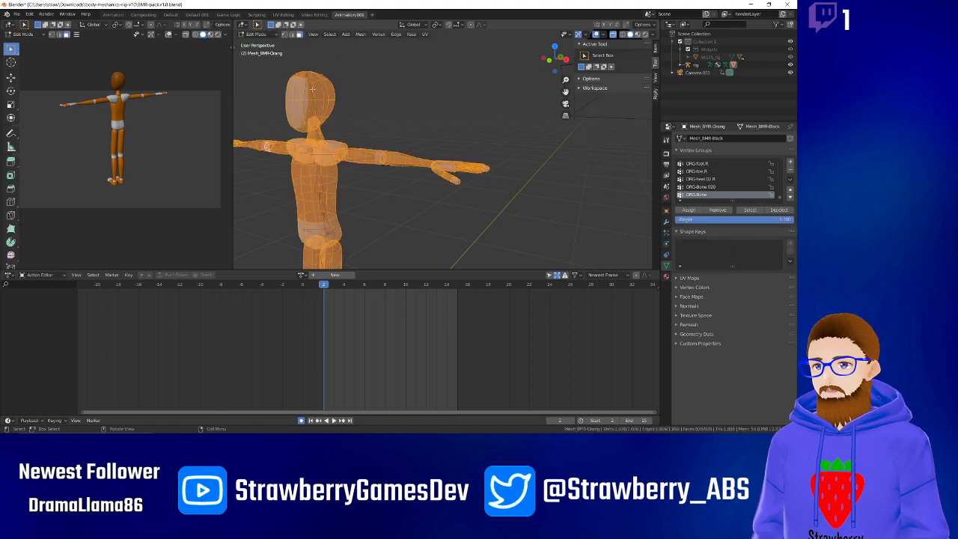
key("Tab")
left_click(263, 35)
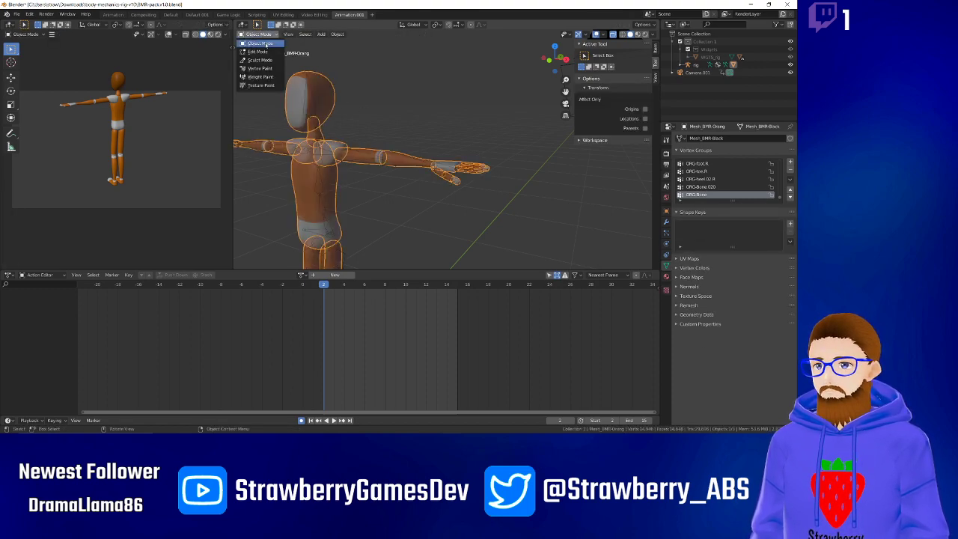
left_click(380, 89)
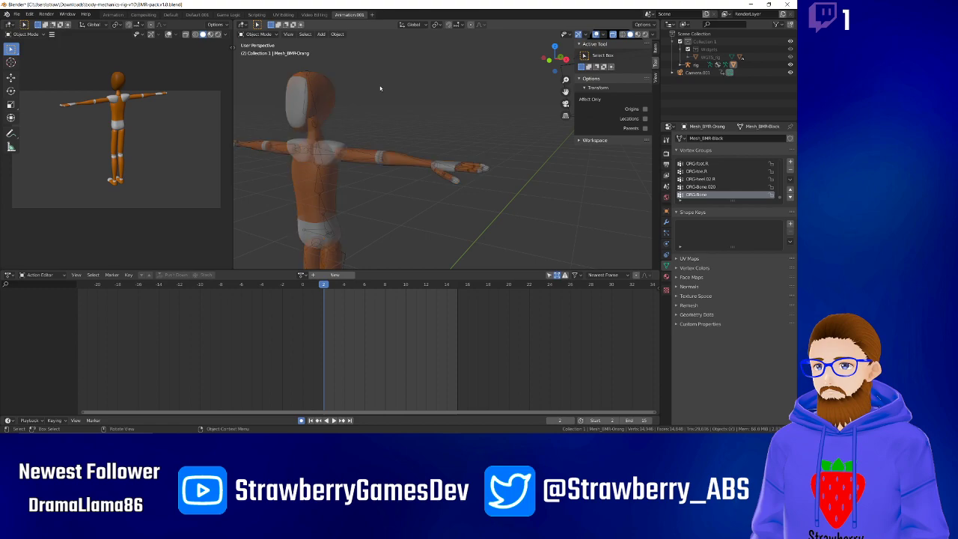
Check the rig's bones and properties in Edit Mode and Pose Mode, then return to Object Mode and deselect everything.
left_click(310, 82)
left_click(260, 34)
left_click(262, 52)
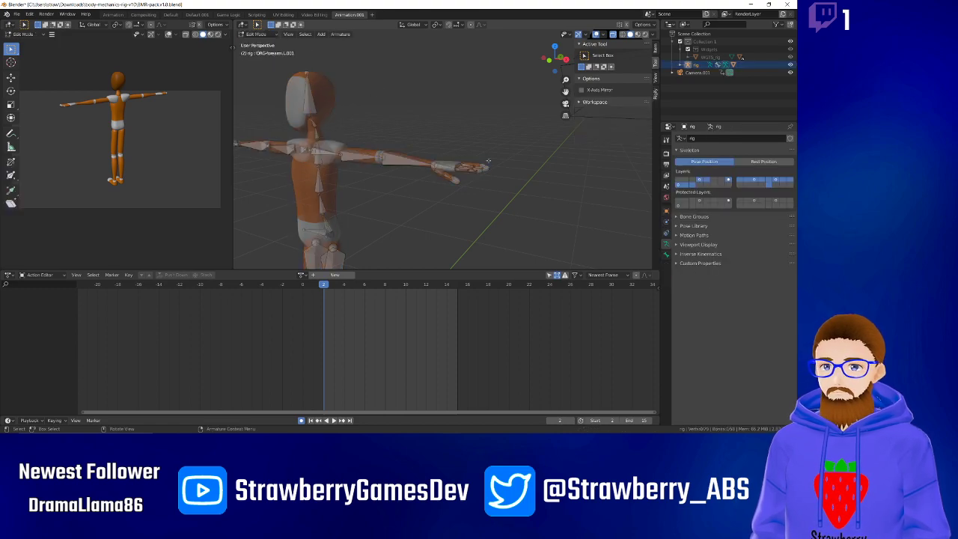
left_click(666, 256)
left_click(666, 245)
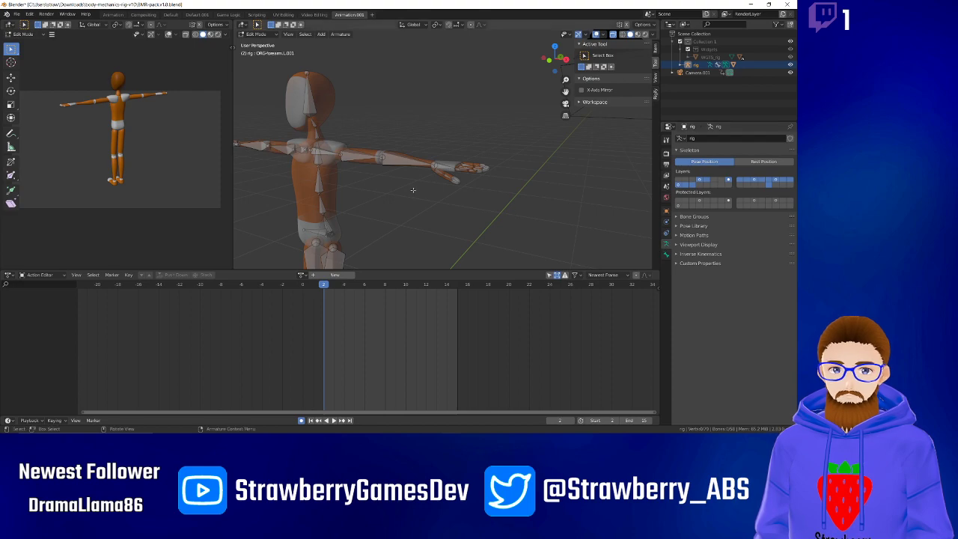
left_click(256, 33)
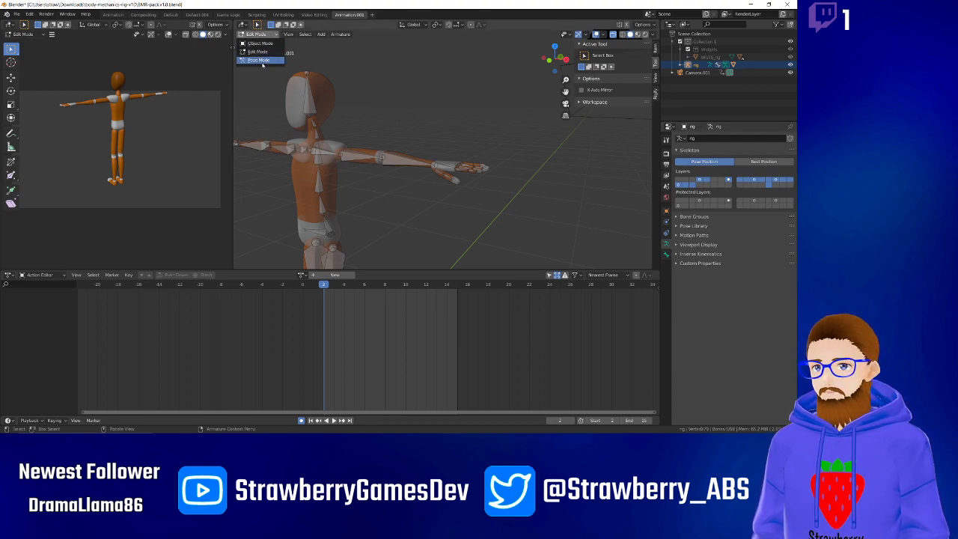
left_click(261, 63)
left_click(256, 34)
left_click(262, 45)
left_click(440, 126)
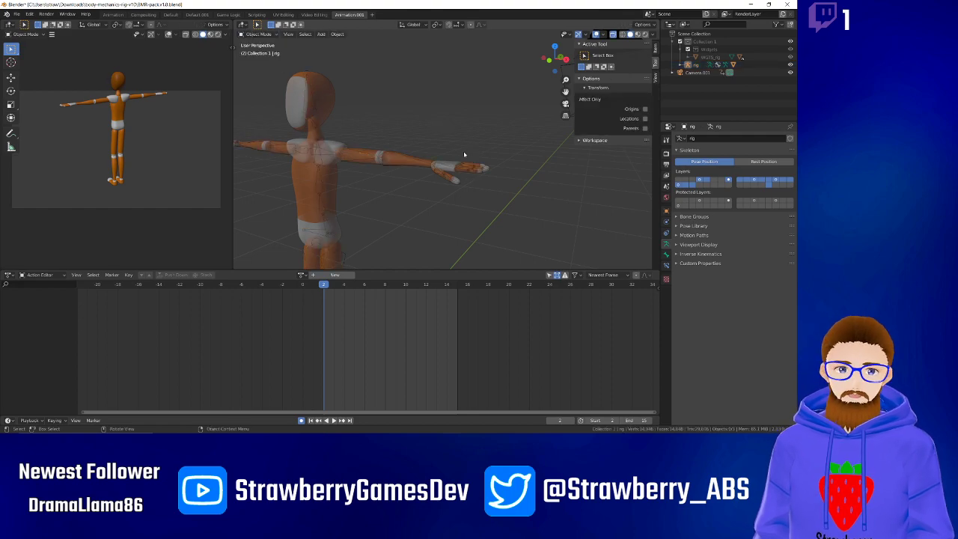
Select the rig at the mannequin's forearm and look over the armature from several angles.
left_click(422, 161)
left_click(421, 161)
middle_click_drag(424, 128, 403, 141)
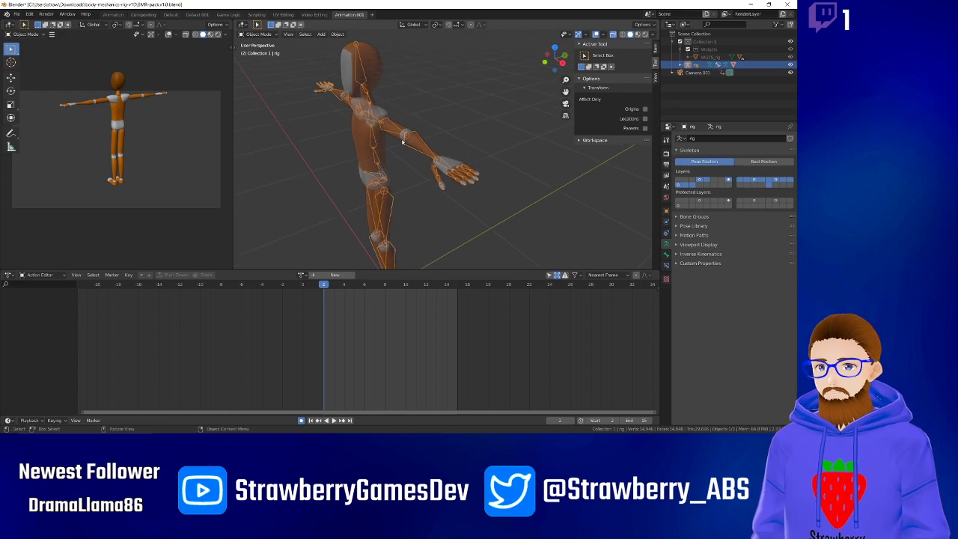
middle_click_drag(407, 192, 480, 165)
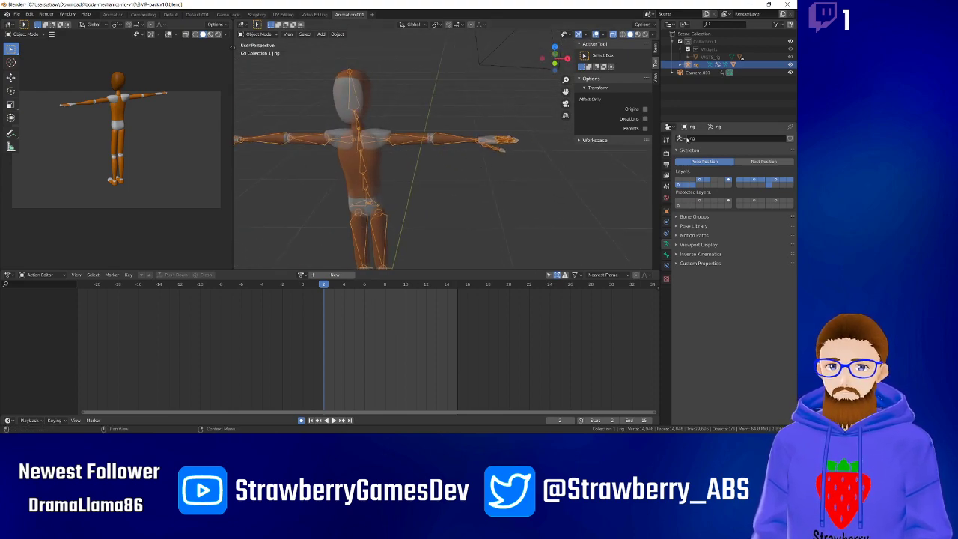
Inspect the WGTS_rig, Camera.001 and rig objects, and examine the rig's armature properties including Inverse Kinematics.
left_click(709, 57)
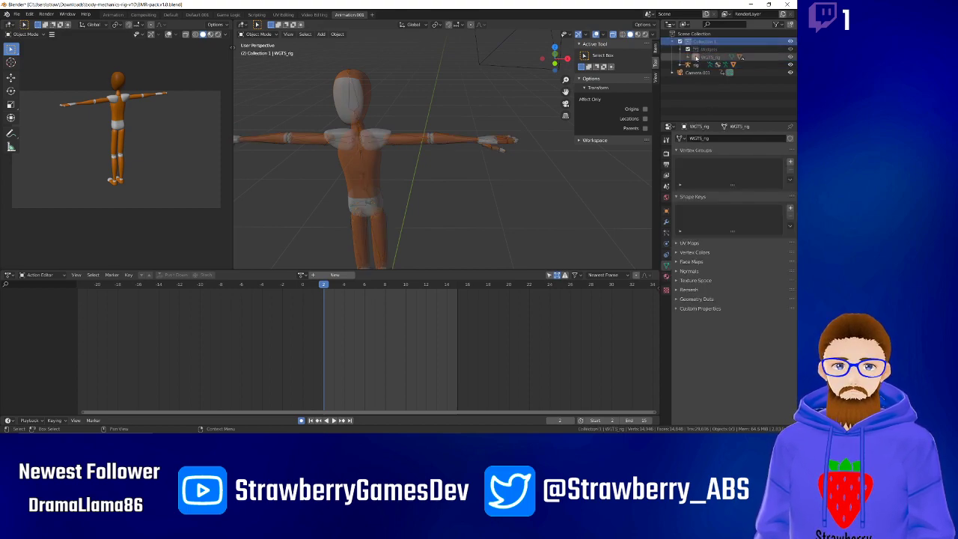
left_click(695, 65)
left_click(695, 73)
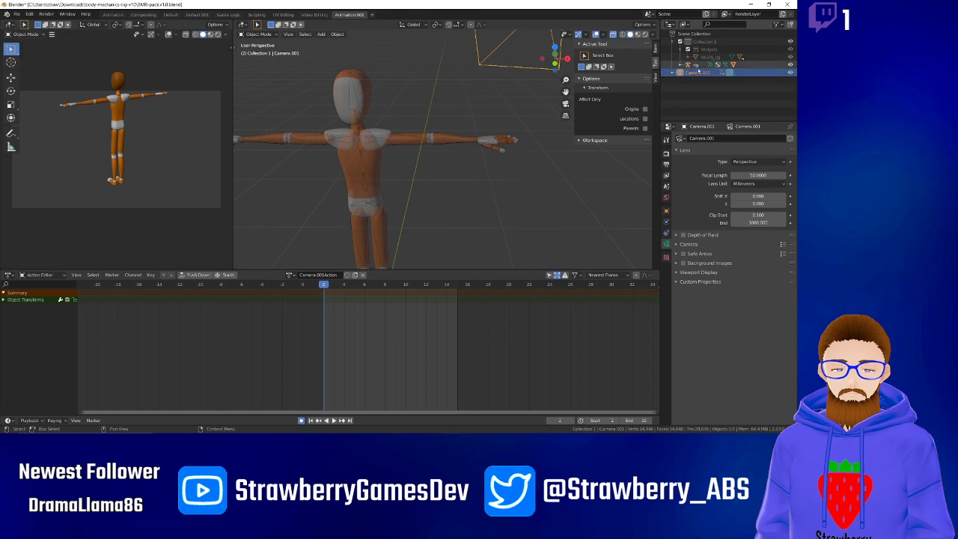
left_click(700, 65)
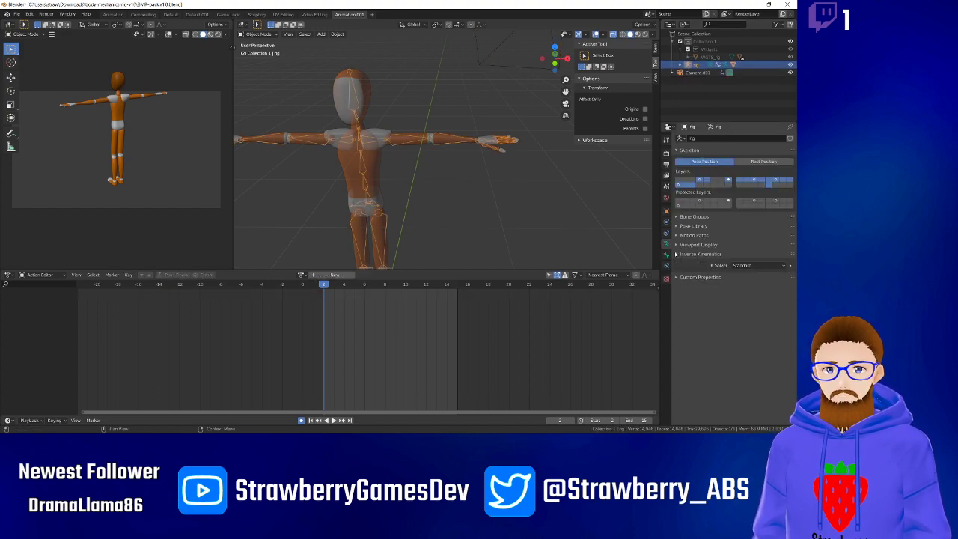
left_click(666, 253)
left_click(665, 246)
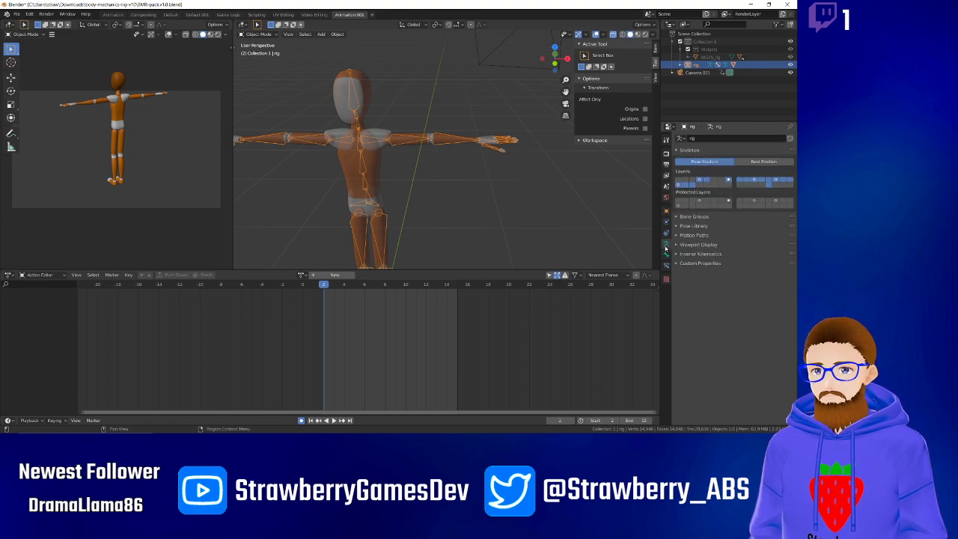
left_click(667, 234)
left_click(668, 245)
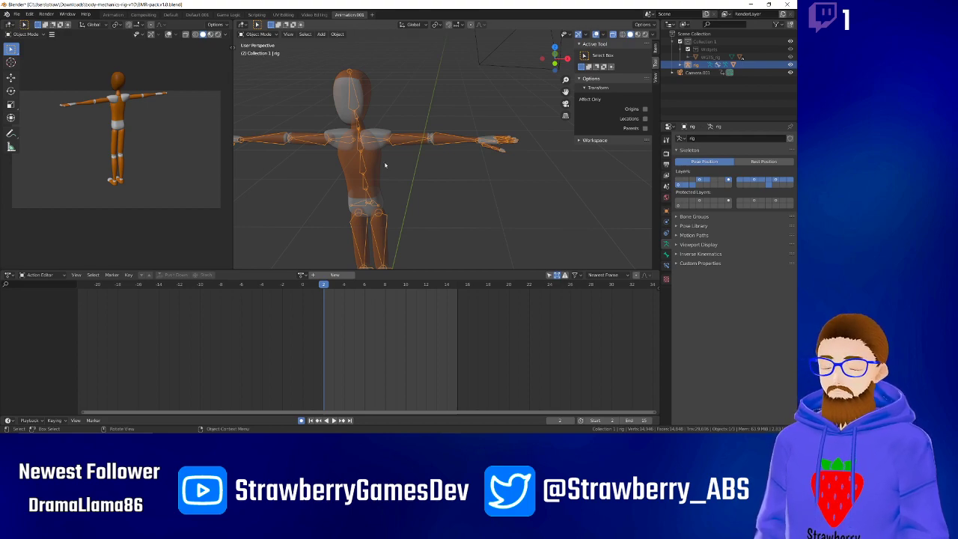
scroll(384, 163, "up", 4)
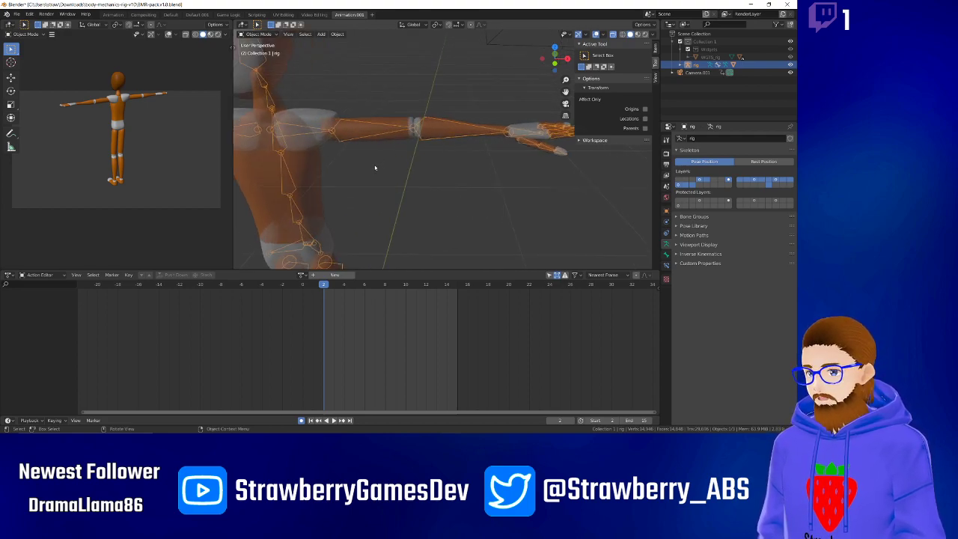
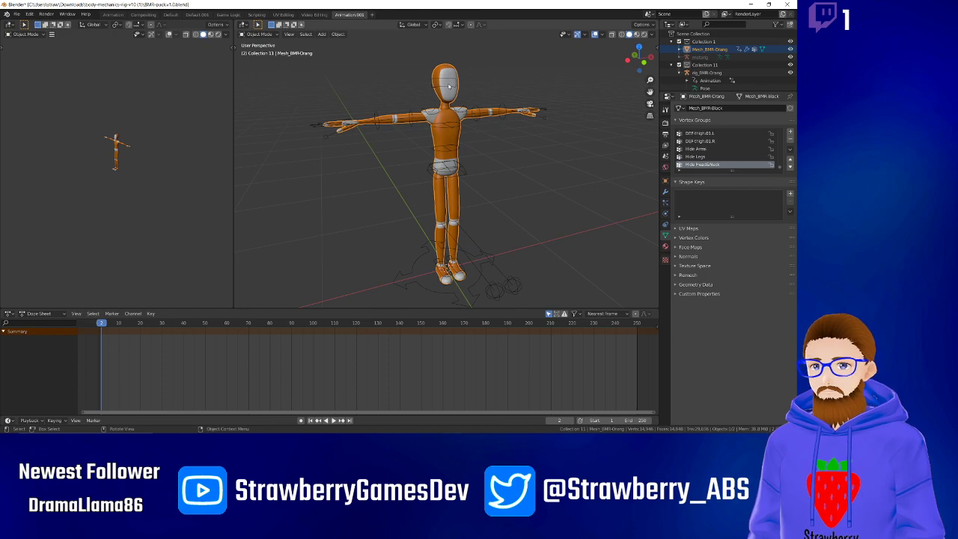
Open the recent file OGMan_Mesh.blend without saving the changes to the BMR-pack file.
left_click(460, 116)
left_click(533, 176)
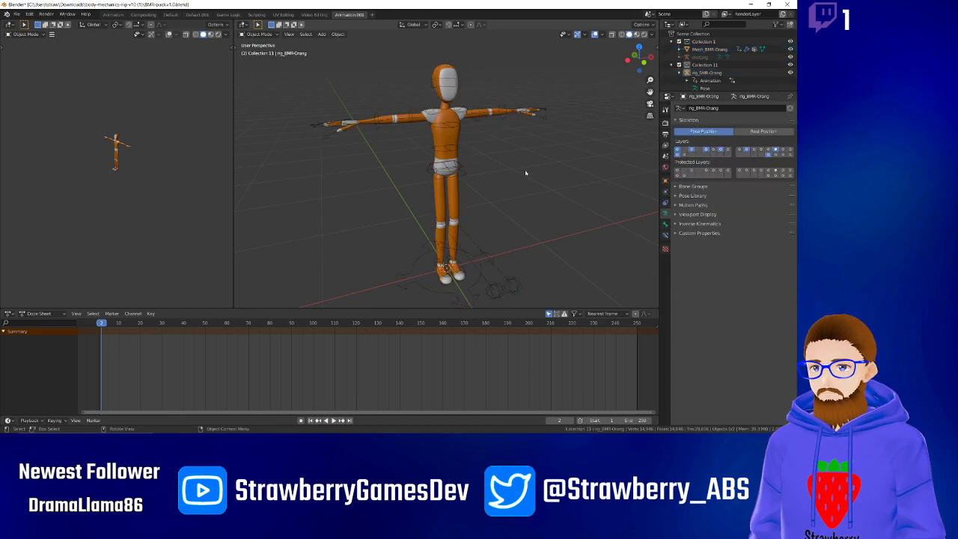
left_click(16, 15)
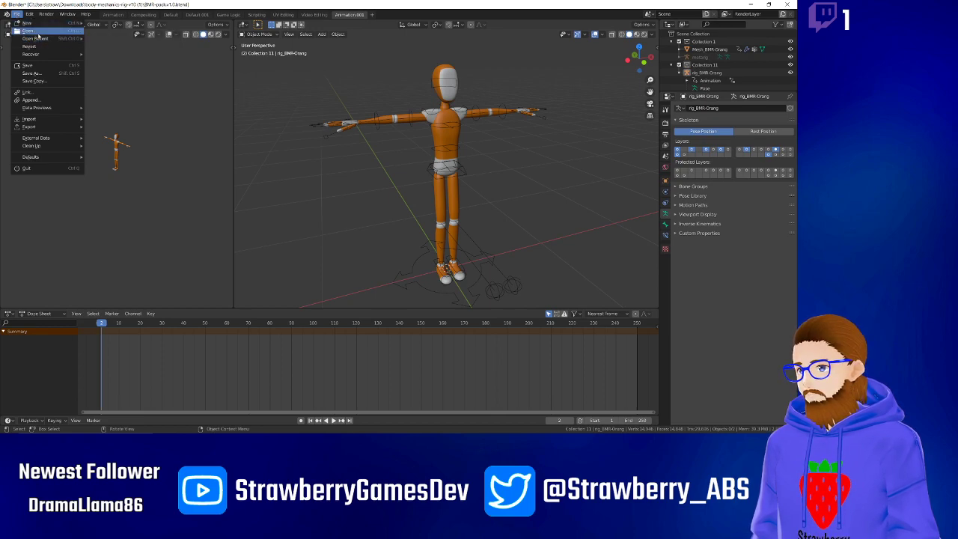
left_click(15, 14)
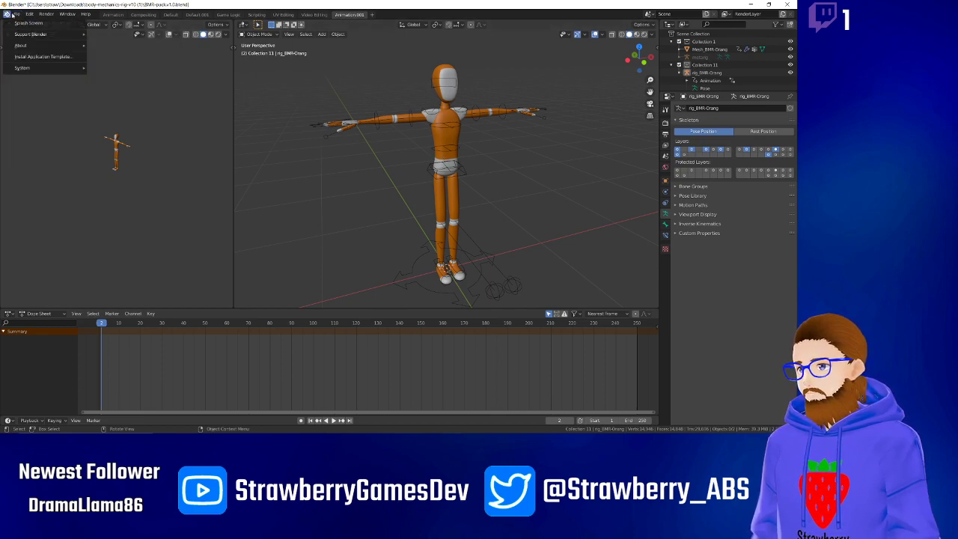
mouse_move(26, 38)
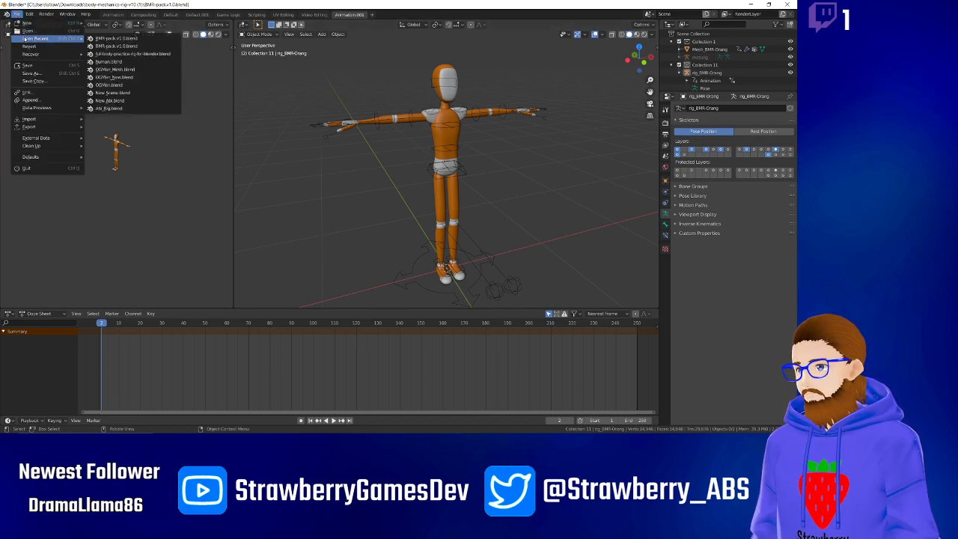
left_click(148, 69)
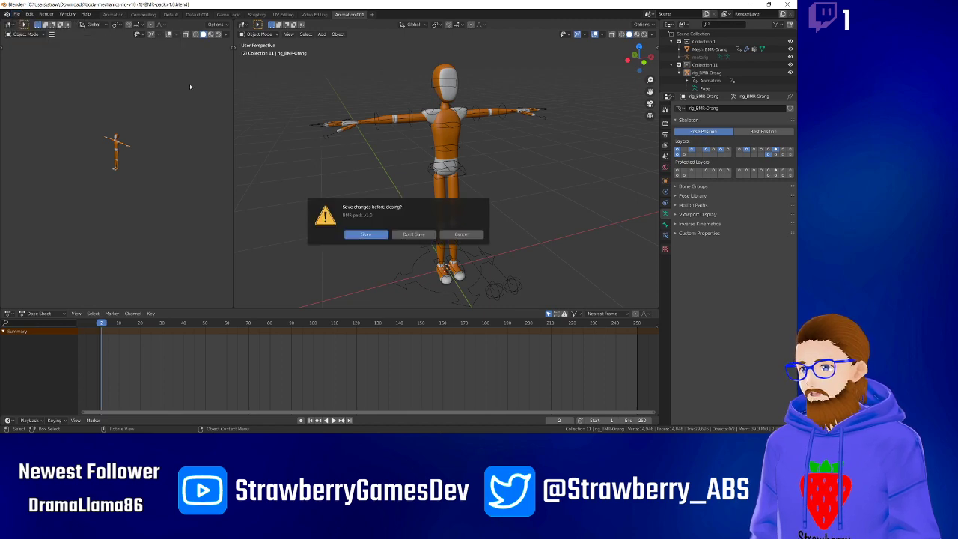
left_click(413, 236)
Deselect the mannequin mesh and add a human meta-rig from the Basic armature presets.
left_click(306, 130)
middle_click_drag(306, 130, 441, 175)
scroll(363, 145, "down", 4)
left_click(436, 201)
left_click(394, 202)
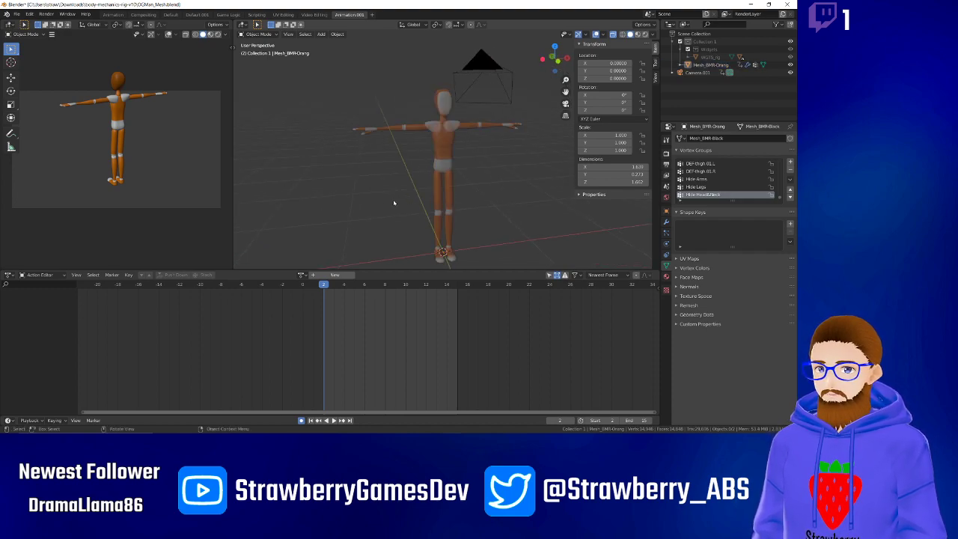
key("shift+a")
mouse_move(404, 260)
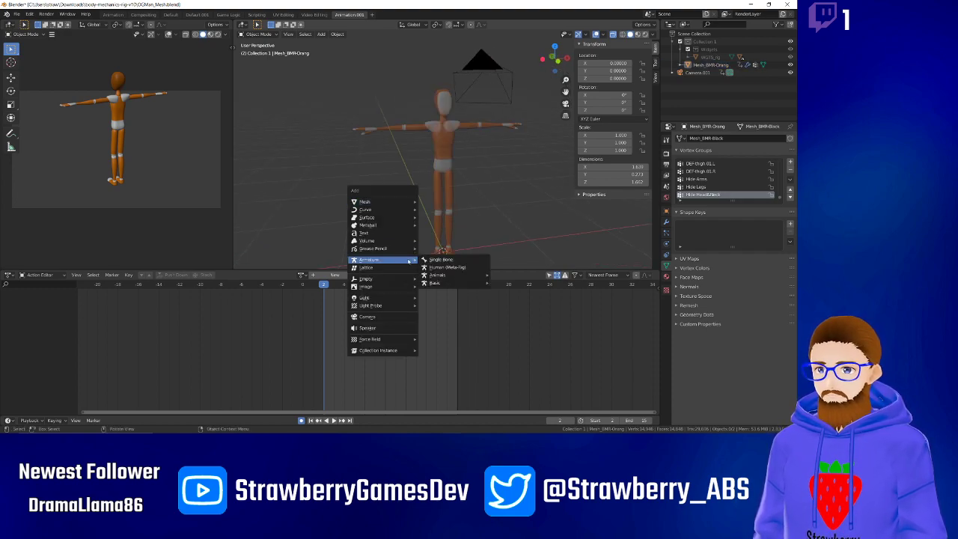
mouse_move(456, 283)
left_click(520, 292)
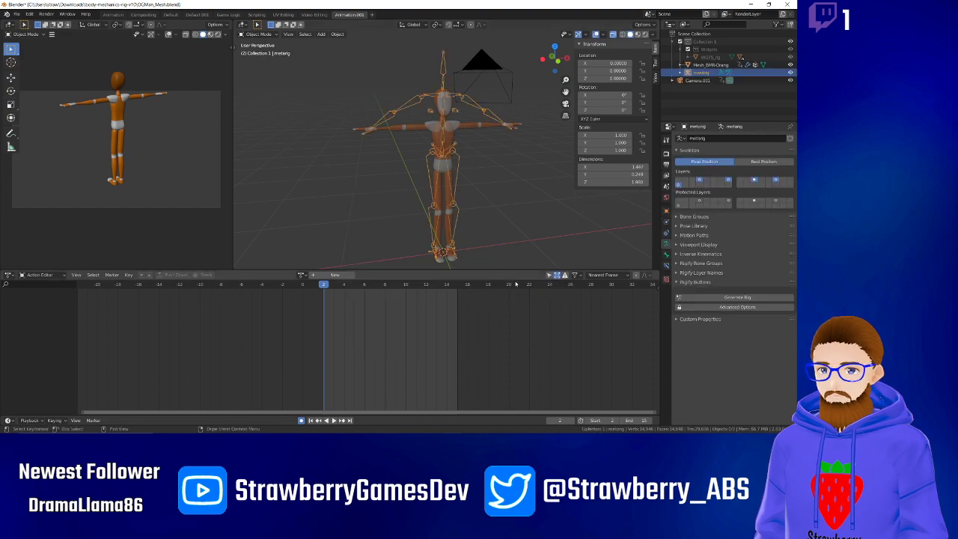
Enter Edit Mode on the meta-rig, scale all its bones and lower them along Z to roughly match the mannequin's body.
middle_click_drag(338, 167, 354, 165)
left_click(263, 35)
left_click(262, 52)
key("s")
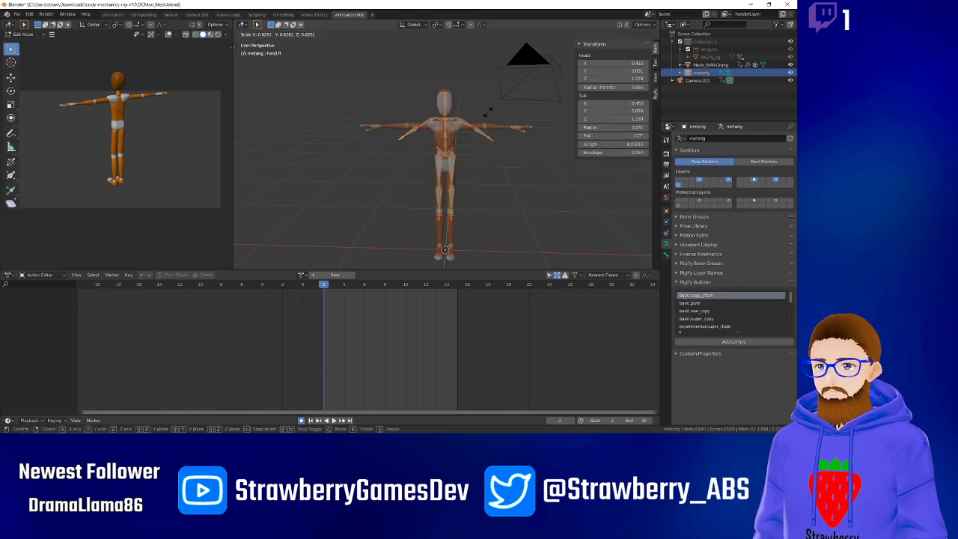
left_click(502, 101)
key("g")
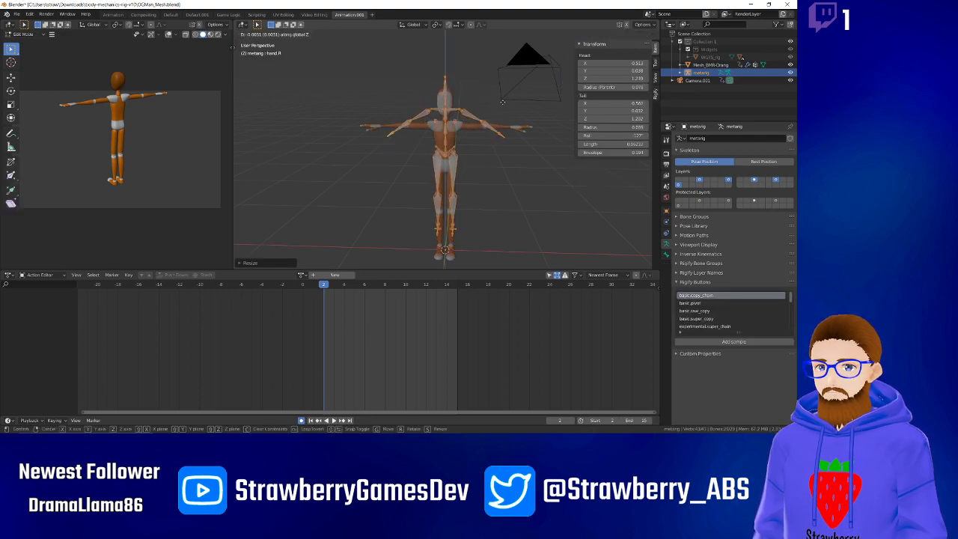
key("z")
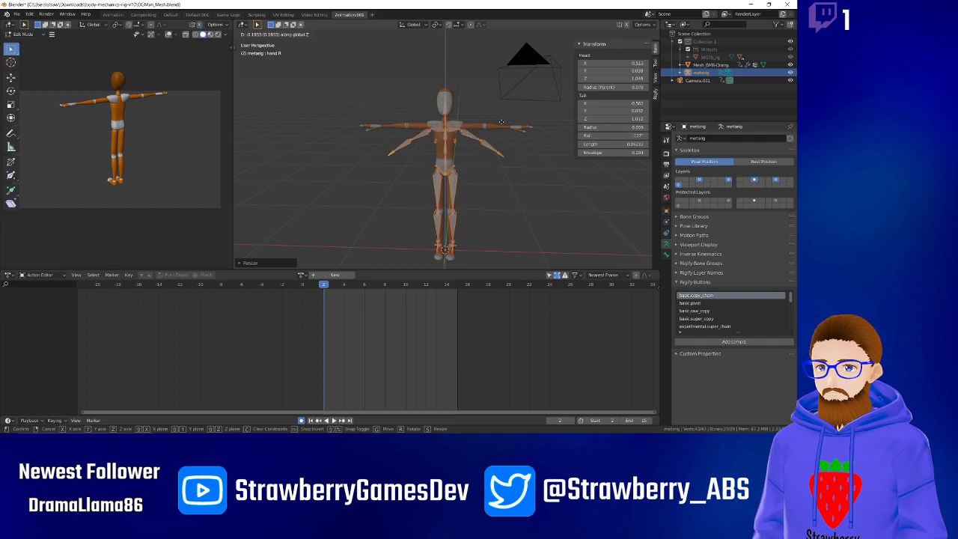
left_click(500, 122)
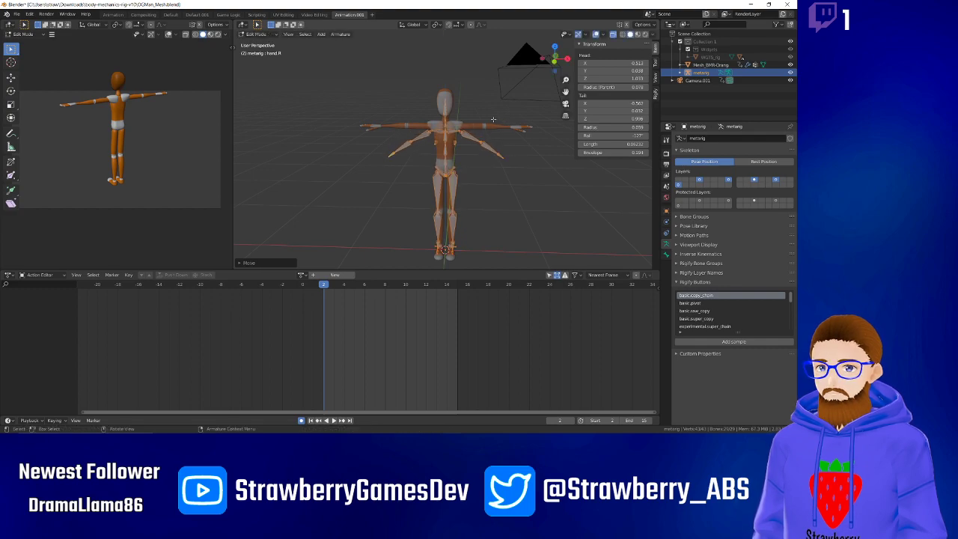
key("s")
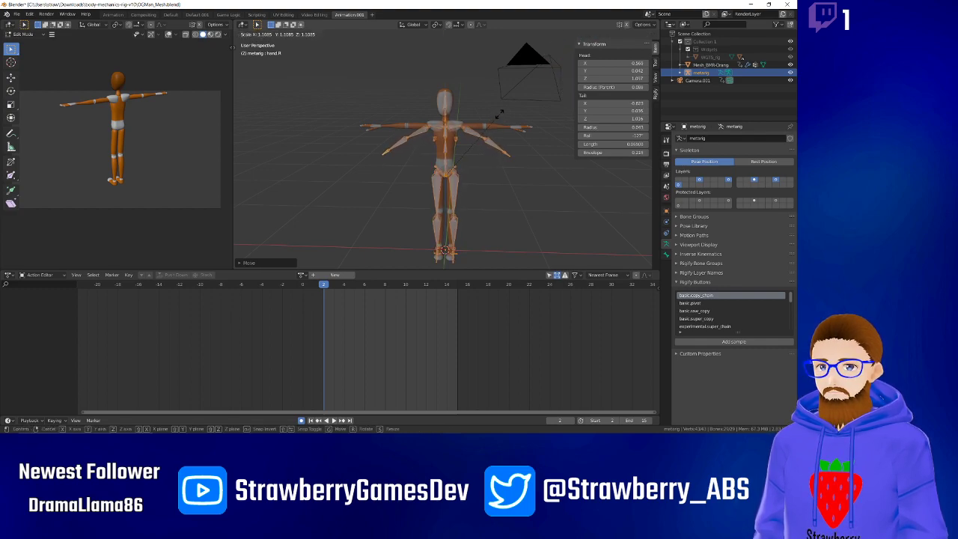
left_click(498, 116)
Delete the right and left breast bones from the meta-rig's chest.
mouse_move(402, 173)
middle_mouse_down()
mouse_move(482, 166)
mouse_move(419, 172)
mouse_move(407, 164)
middle_mouse_up()
left_click(426, 145)
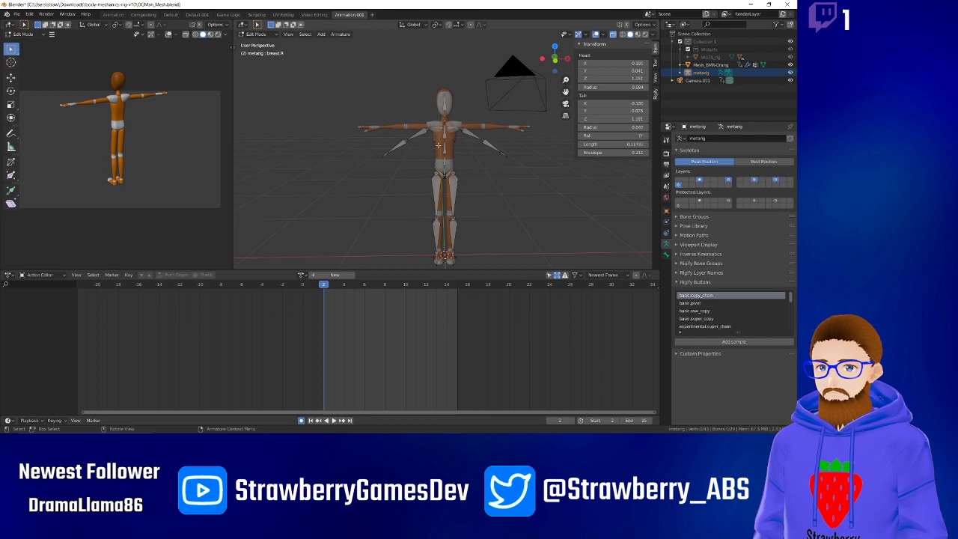
scroll(439, 144, "up", 5)
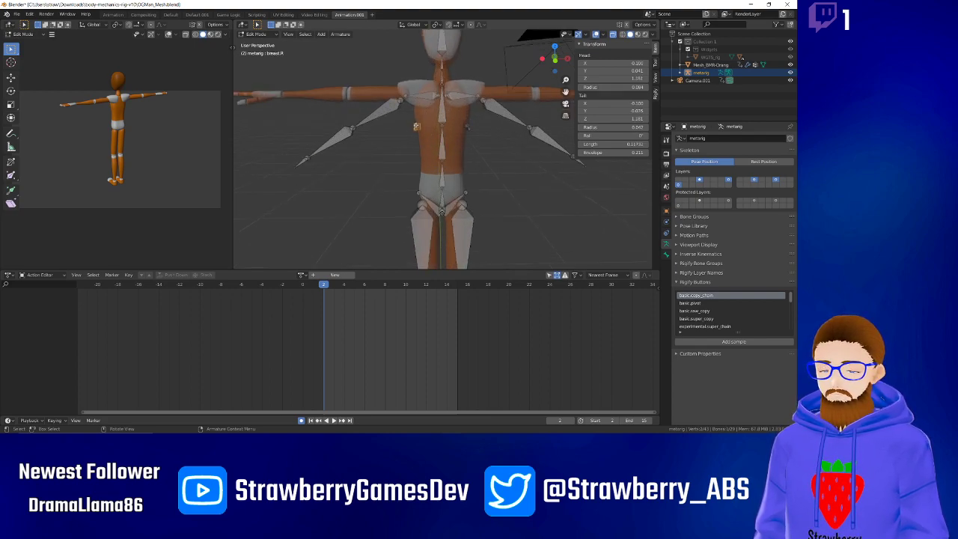
key("x")
left_click(416, 125)
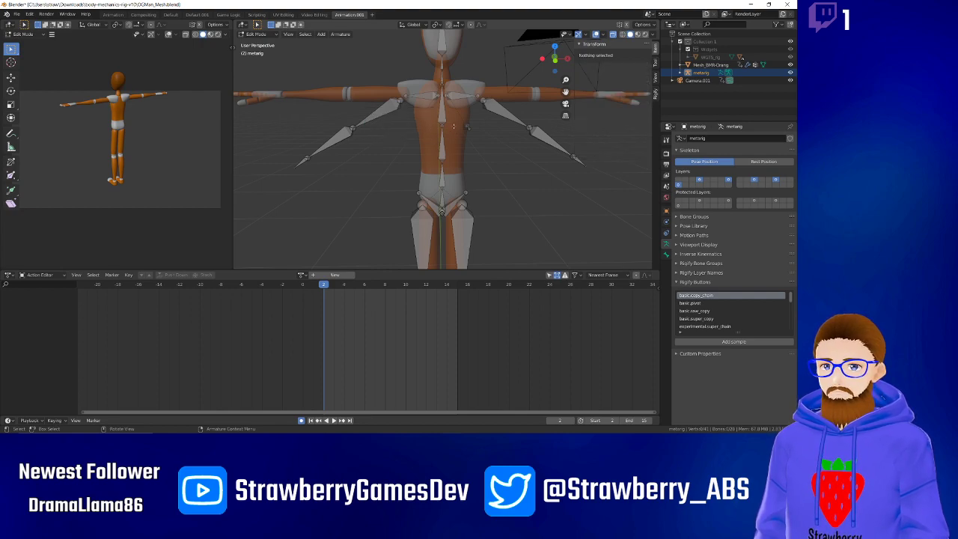
left_click(465, 126)
key("x")
left_click(462, 125)
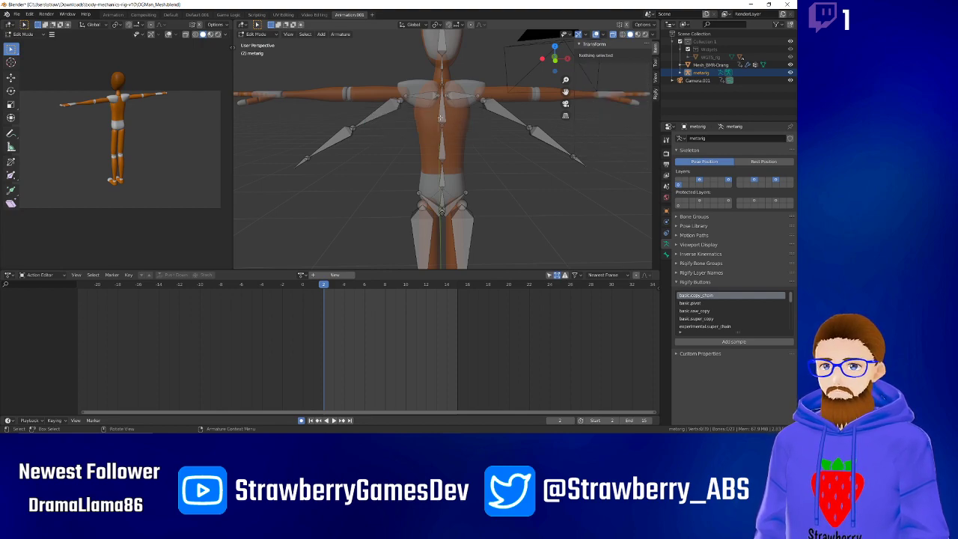
Try to rotate the right arm bones towards horizontal and move them onto the mannequin's arm, and undo it.
scroll(388, 119, "down", 2)
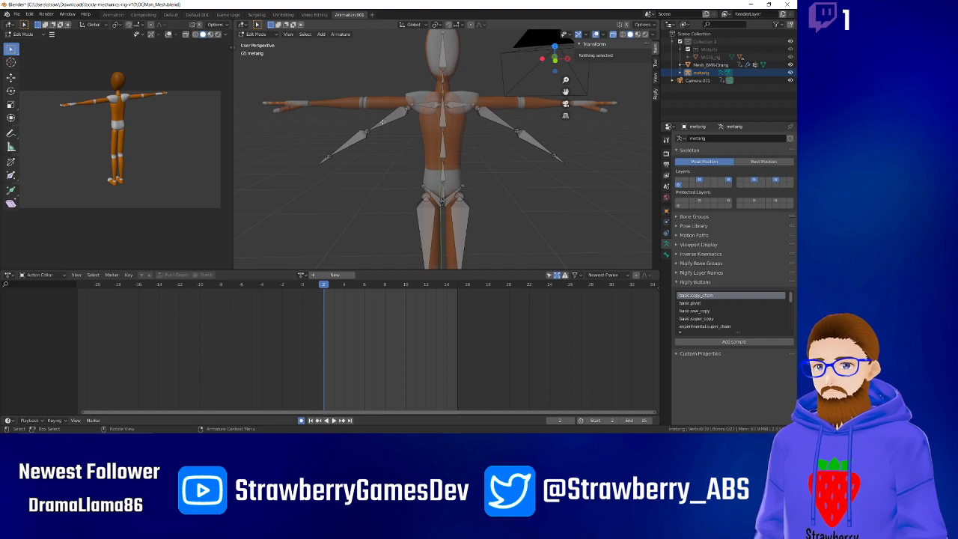
key("KP_1")
left_click(379, 128)
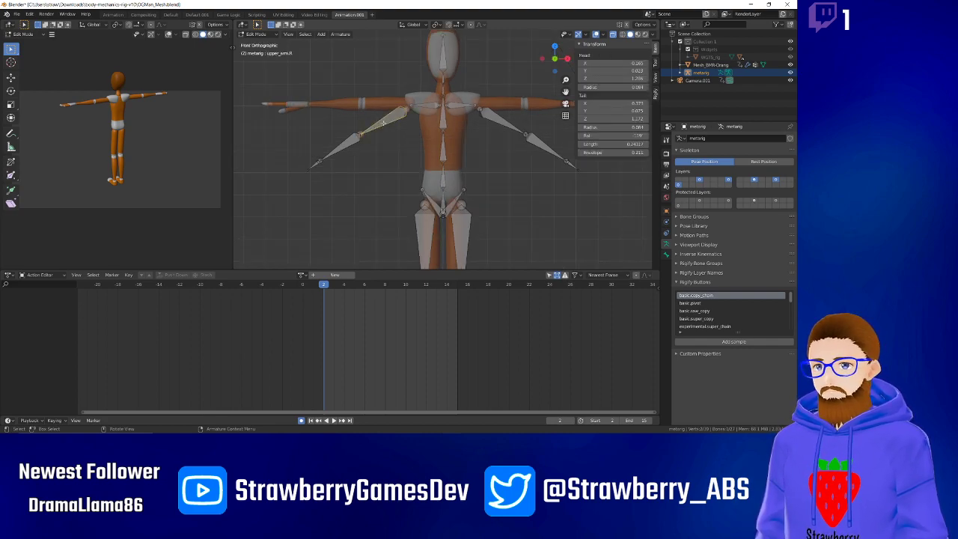
key("r")
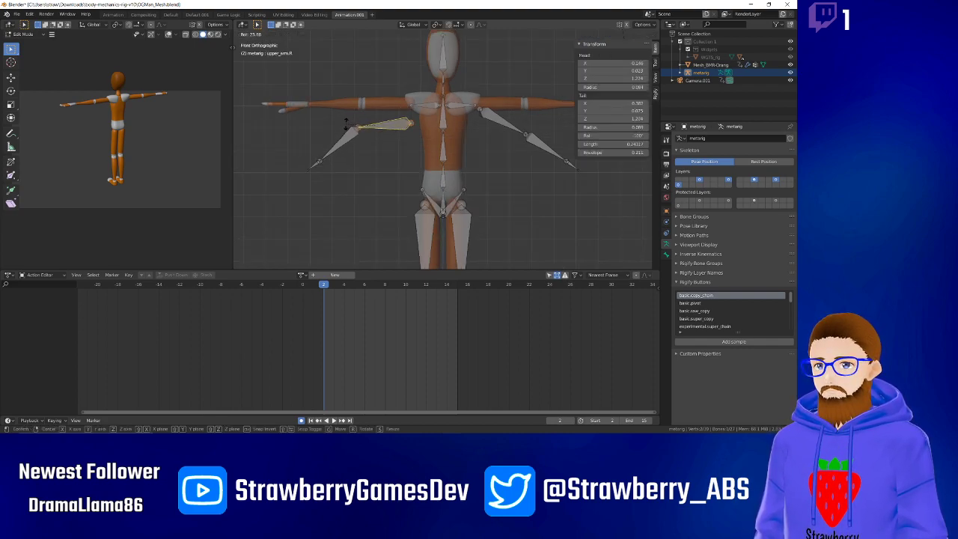
right_click(347, 121)
left_click(315, 166)
key("r")
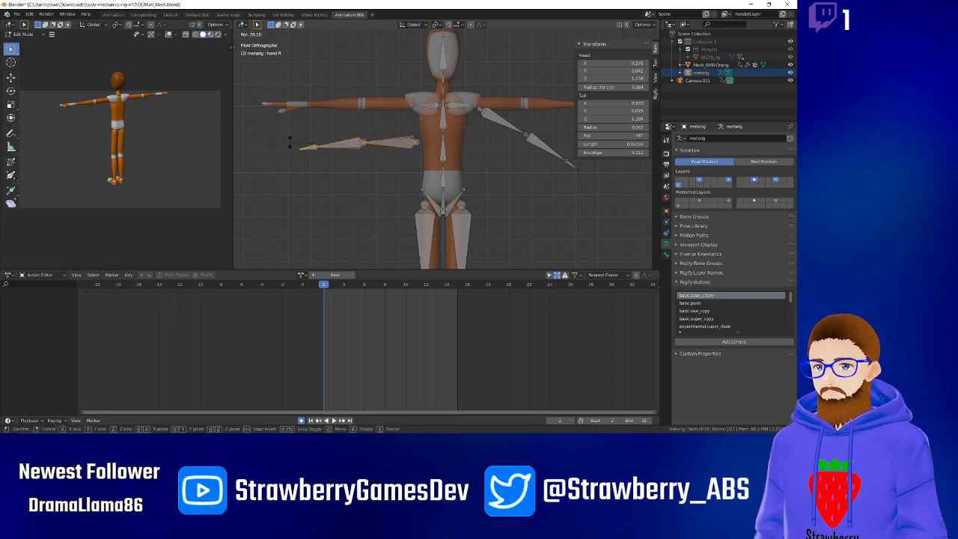
left_click(288, 139)
key("g")
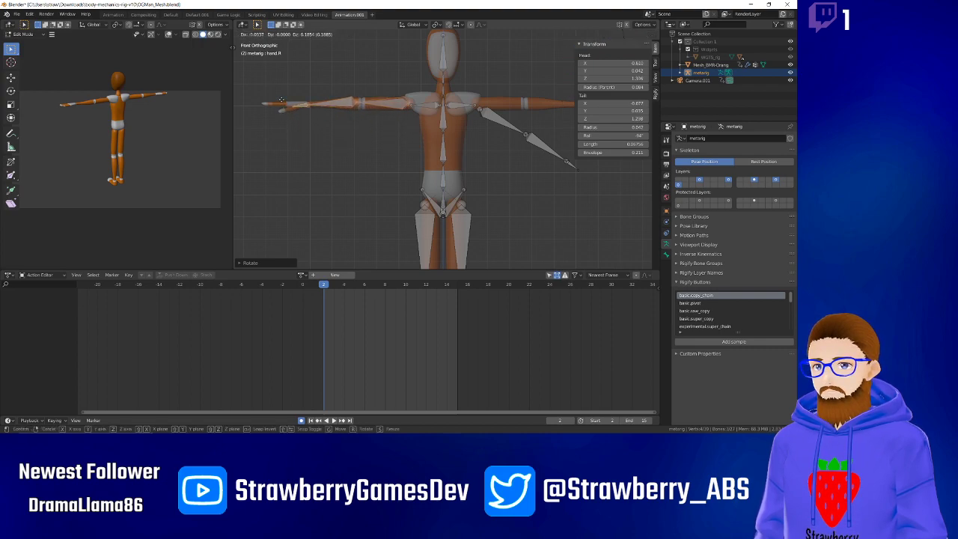
left_click(279, 100)
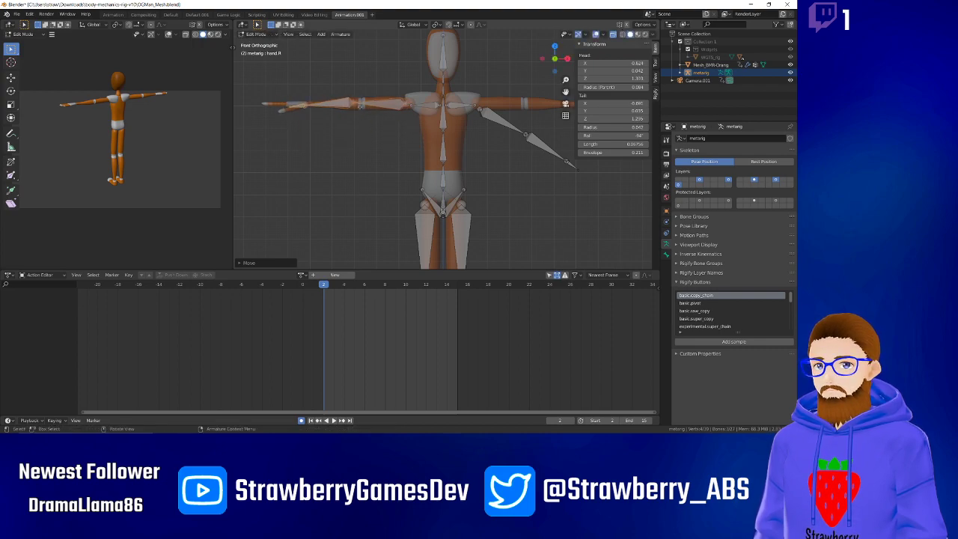
scroll(397, 107, "up", 2)
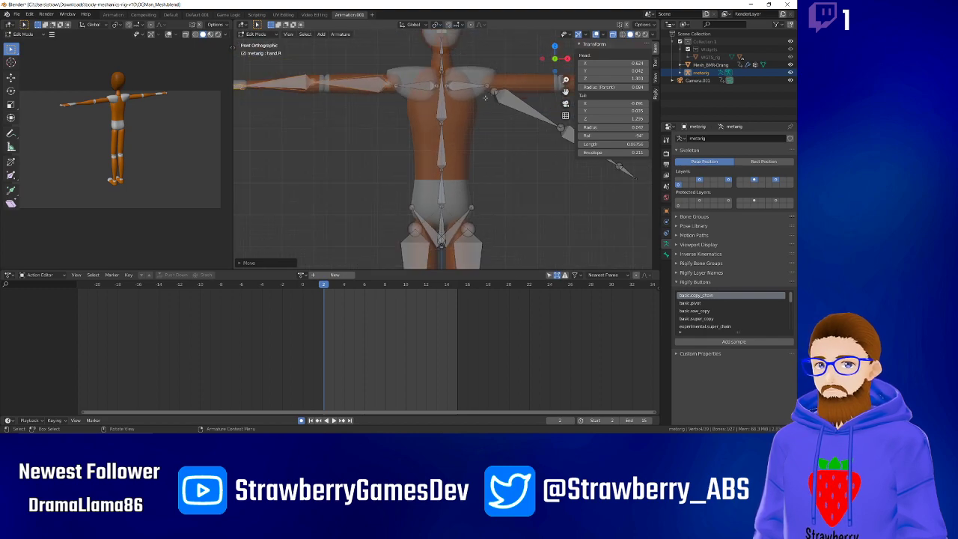
key("ctrl+z")
key("ctrl+z")
Enable X-axis mirroring for the armature and rotate the arm bones to nearly horizontal.
left_click(627, 25)
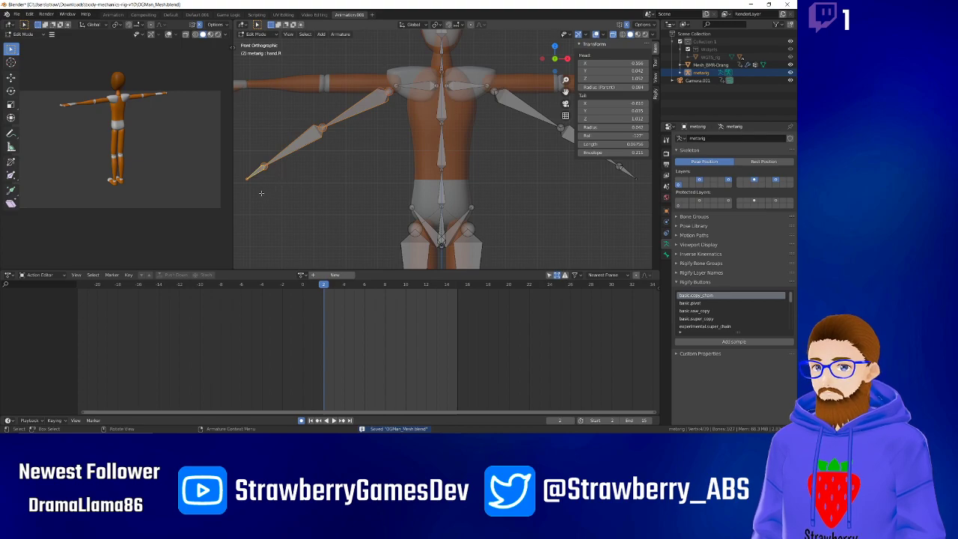
key("r")
left_click(239, 170)
key("f")
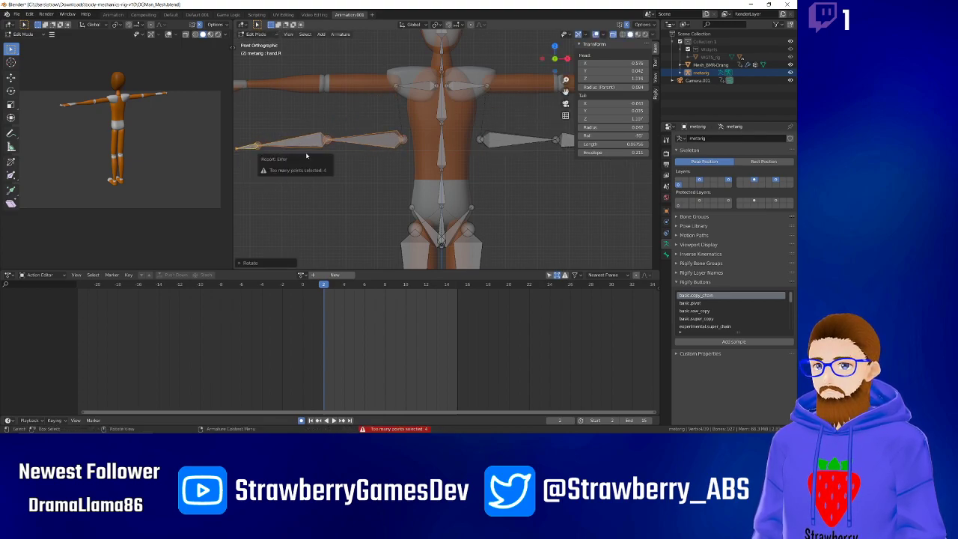
Select the right upper arm, forearm and hand bones and move them up onto the mannequin's arm.
left_click(367, 137)
key("g")
right_click(366, 140)
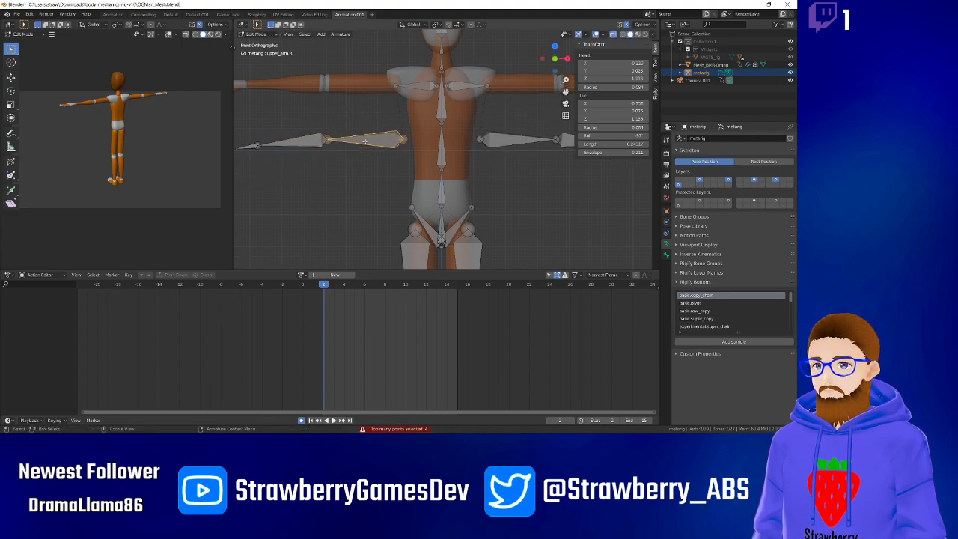
left_click(302, 142, "shift")
left_click(245, 147, "shift")
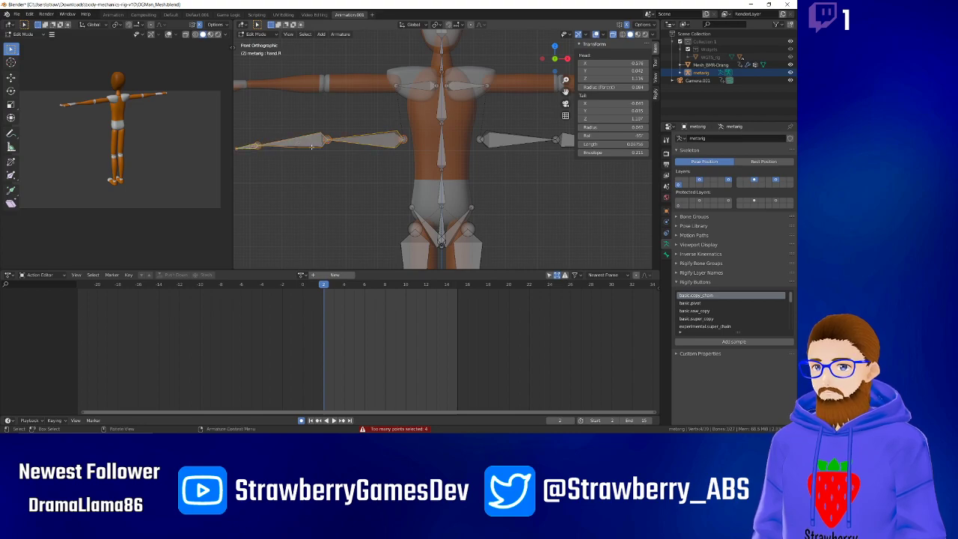
key("g")
left_click(302, 94)
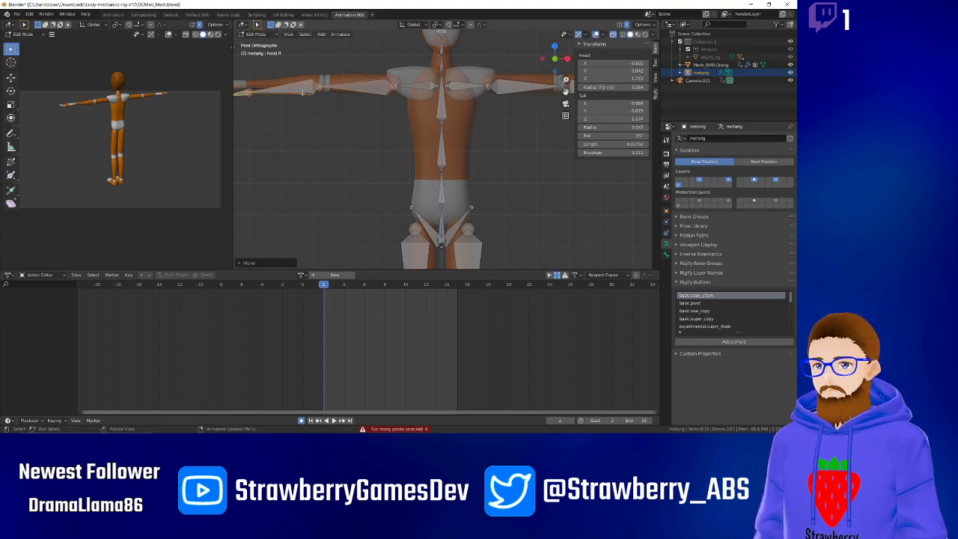
Align the right arm's wrist and elbow joints with the mannequin's arm in front view.
left_click(259, 91)
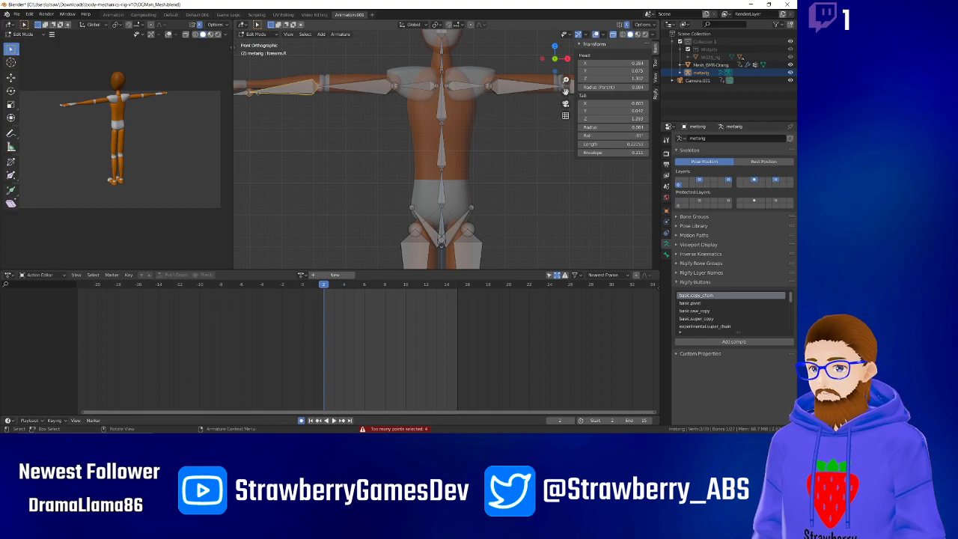
key("g")
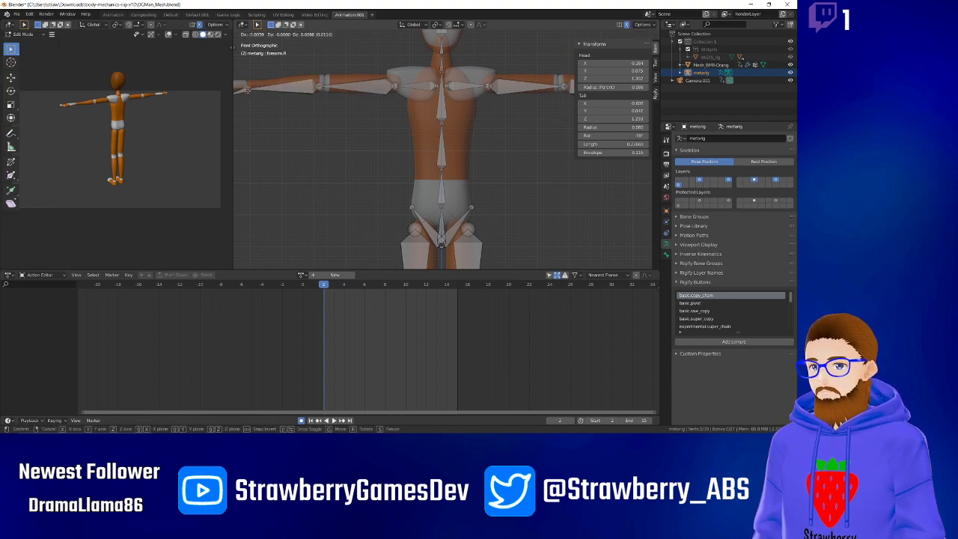
left_click(254, 86)
left_click(314, 85)
key("g")
left_click(327, 82)
Move the tip of the right hand bone so it lies along the mannequin's hand in front view.
middle_click_drag(280, 110, 439, 125, "shift")
left_click(377, 109)
key("g")
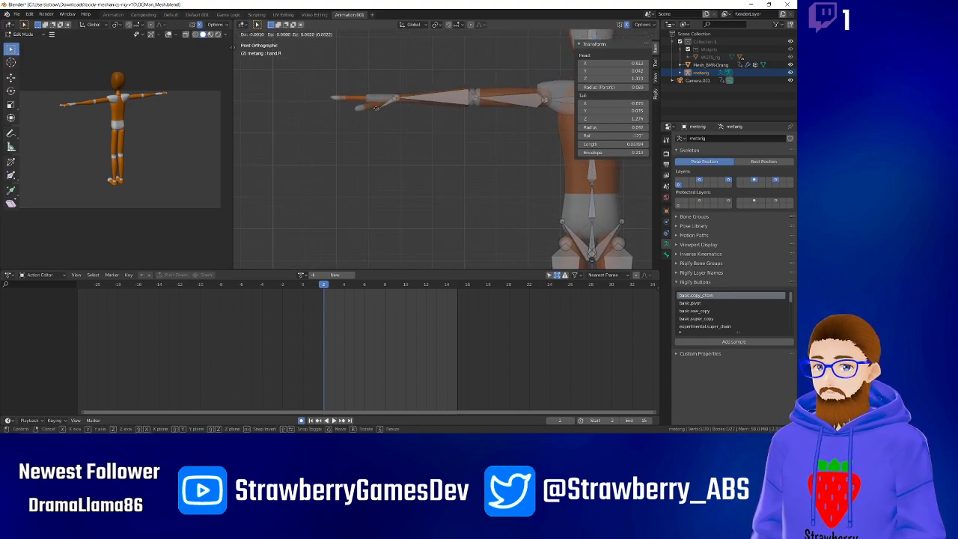
left_click(367, 98)
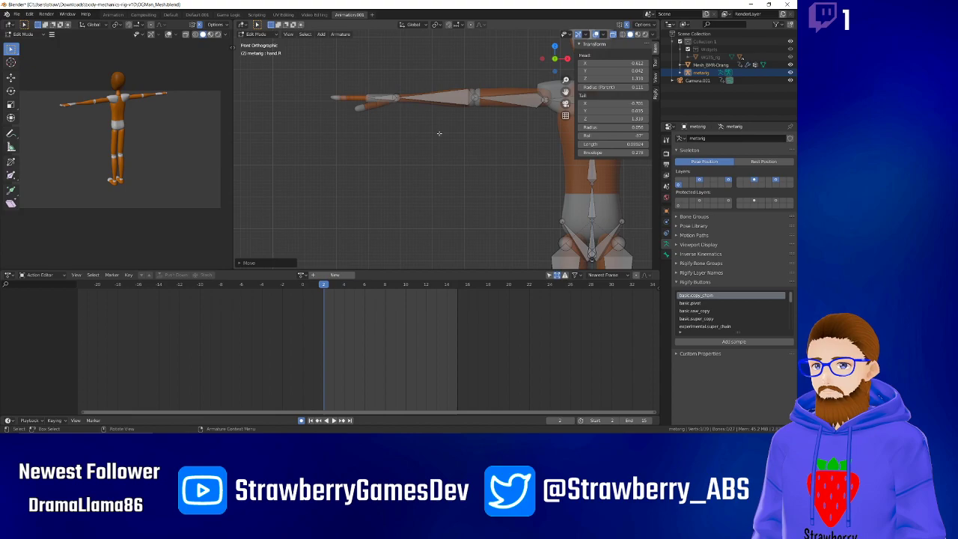
Move the right elbow joint onto the mannequin's elbow in top view.
scroll(438, 132, "down", 2)
middle_click_drag(438, 132, 431, 152)
key("KP_7")
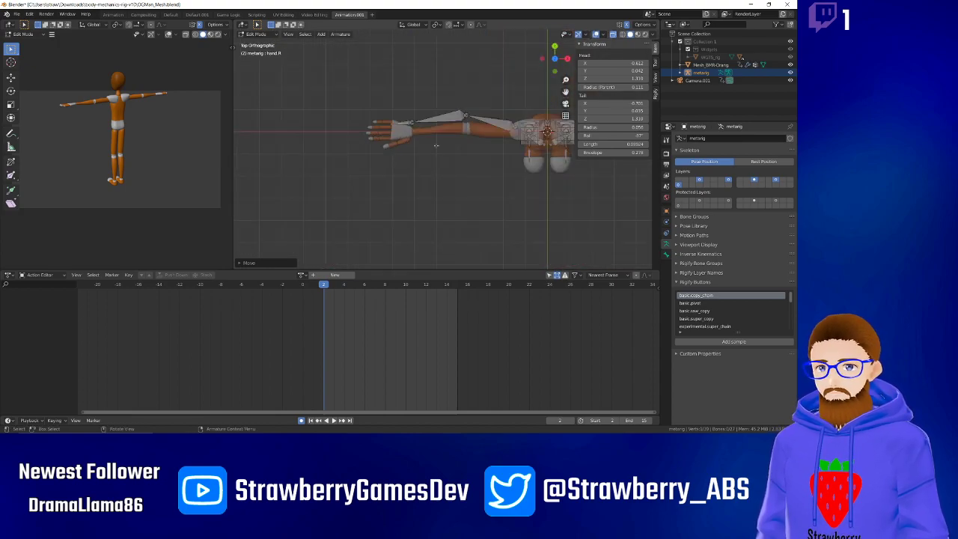
left_click(463, 116)
key("g")
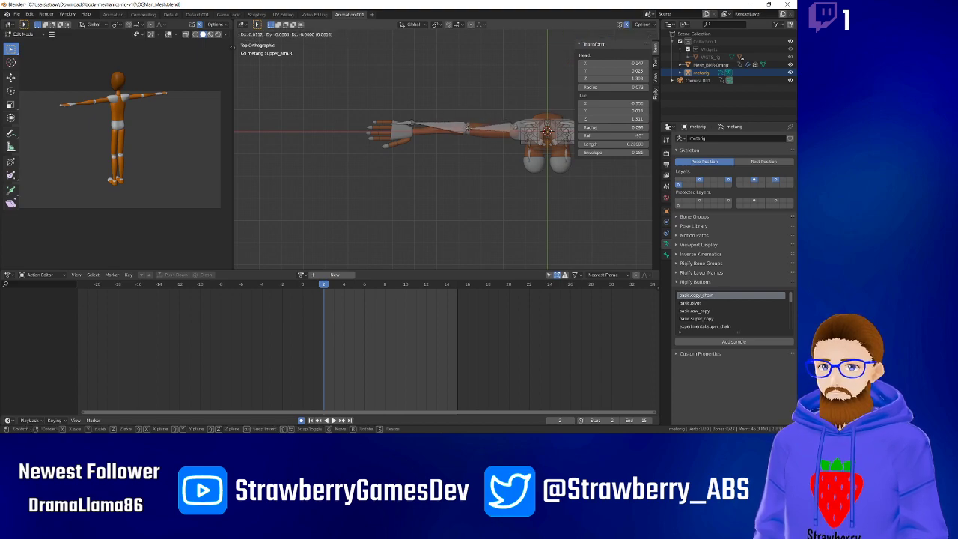
left_click(490, 128)
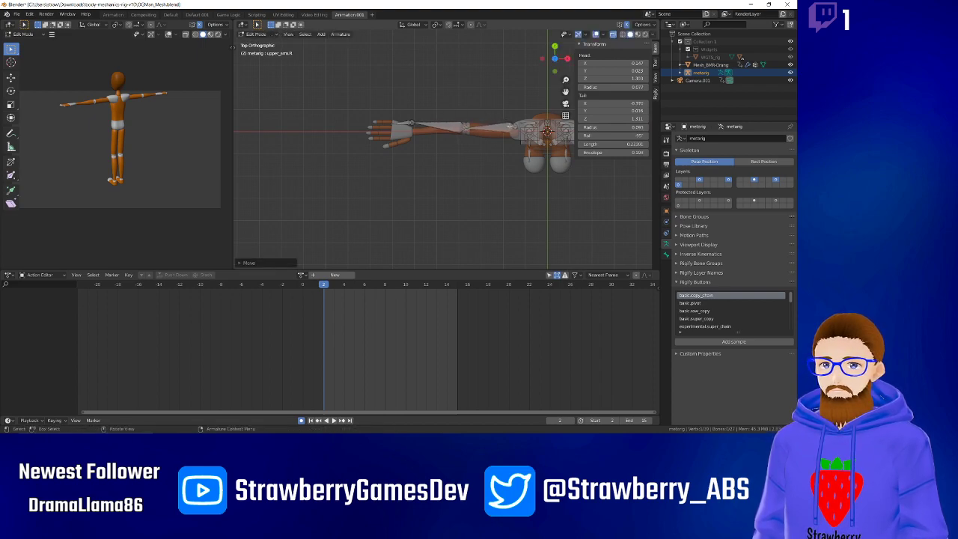
Move the right wrist joint and hand bone tip to the middle of the mannequin's hand in top view.
left_click(411, 122)
key("g")
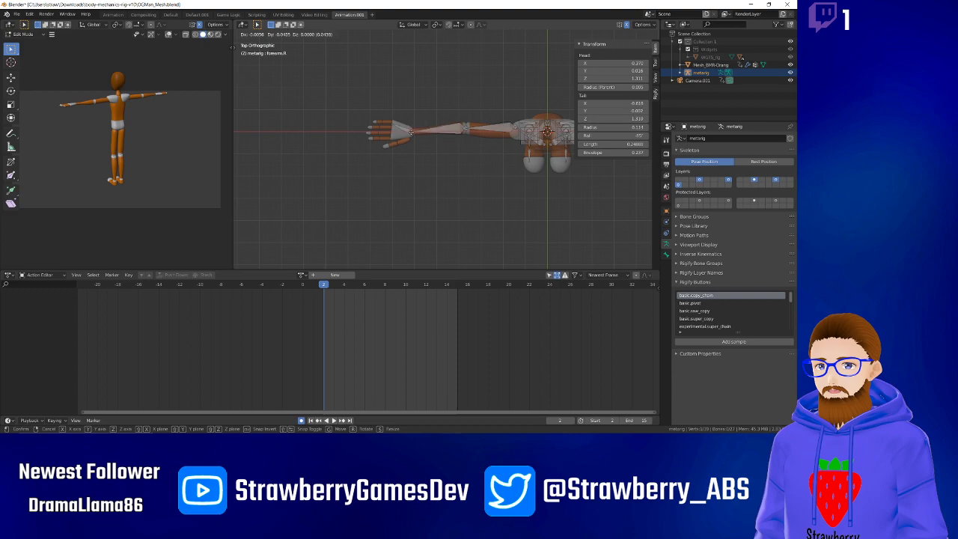
left_click(411, 132)
left_click(393, 123)
key("g")
left_click(394, 131)
Center the head of the right upper arm bone and the tip of the shoulder bone in the mannequin's shoulder in top view.
scroll(475, 164, "down", 3)
scroll(442, 161, "up", 2)
middle_click_drag(482, 158, 427, 154, "shift")
scroll(483, 147, "up", 5)
middle_click_drag(483, 137, 426, 140, "shift")
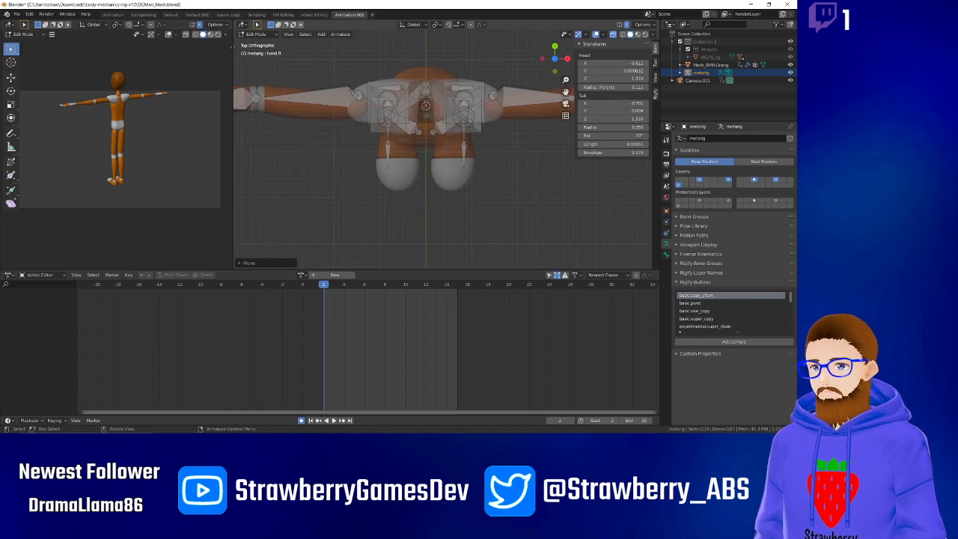
left_click(356, 94)
key("g")
left_click(356, 103)
left_click(359, 99)
key("g")
left_click(358, 106)
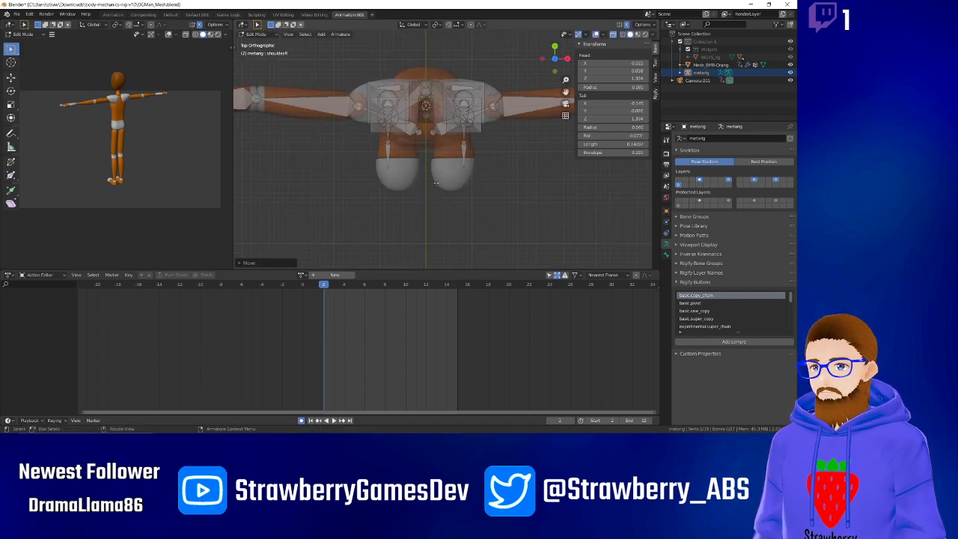
Move the right leg's knee joint onto the mannequin's knee in front view.
middle_click_drag(426, 211, 441, 120)
scroll(444, 164, "down", 4)
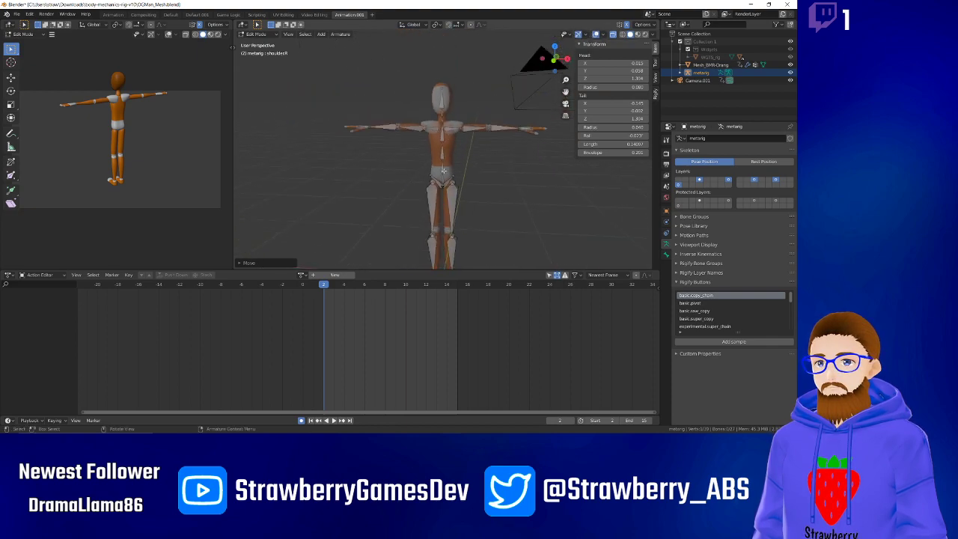
middle_click_drag(444, 183, 436, 157)
key("KP_7")
key("KP_1")
scroll(424, 106, "up", 4)
scroll(424, 106, "up", 1)
left_click(394, 152)
key("g")
left_click(401, 132)
Move the head of the right thigh bone onto the mannequin's hip joint in front view.
middle_click_drag(399, 39, 423, 190, "shift")
left_click(420, 159)
key("g")
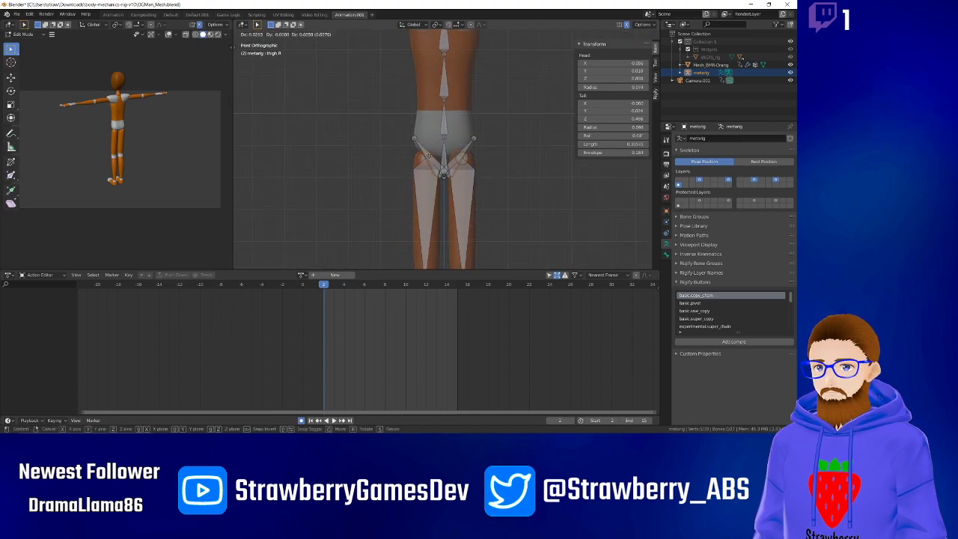
left_click(429, 156)
Pull the right pelvis bone's tip inward and raise its head into the mannequin's white pelvis section in front view.
left_click(413, 139)
key("g")
left_click(421, 142)
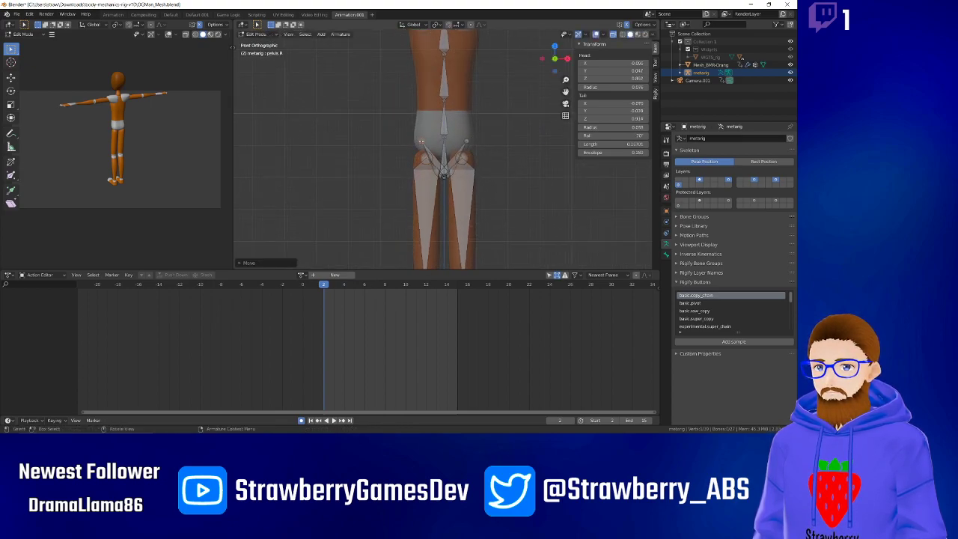
key("g")
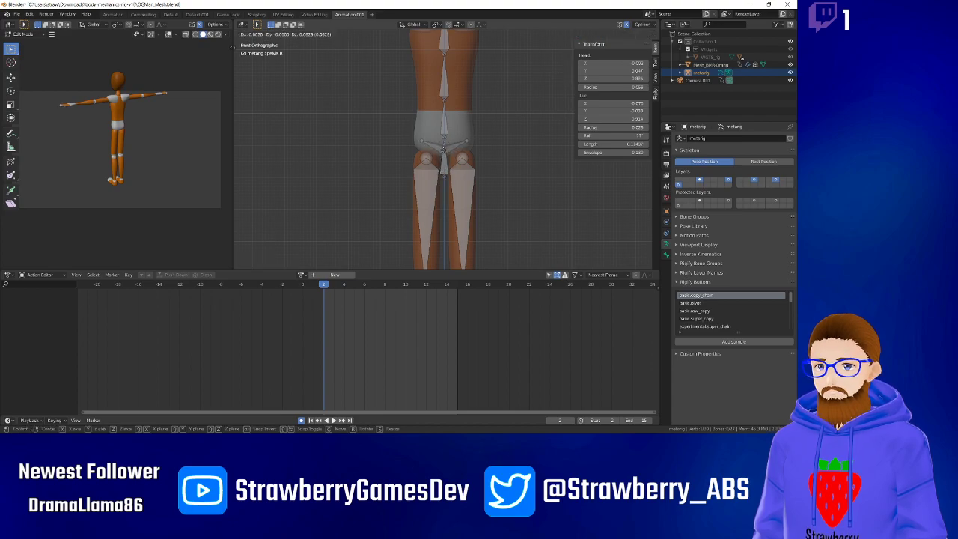
left_click(440, 148)
Raise the base of the spine to the pelvis bones' heads and adjust the lower spine joints along the torso in front view.
left_click(443, 176)
key("g")
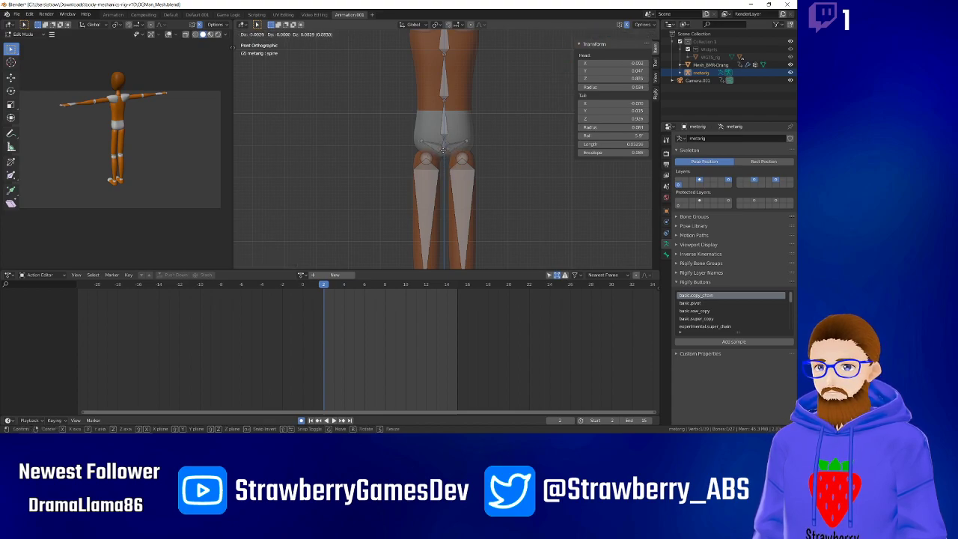
left_click(443, 151)
key("g")
left_click(444, 113)
left_click(443, 98)
key("g")
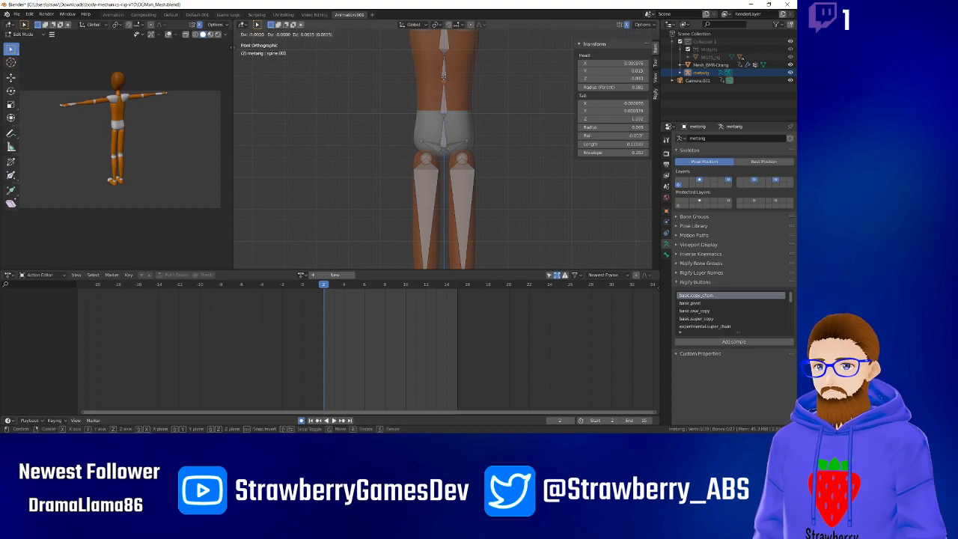
left_click(444, 79)
Raise the right toe bone's tip and the foot bone's tip into the mannequin's right foot in front view.
scroll(446, 113, "down", 5)
scroll(452, 157, "up", 4)
middle_click_drag(458, 184, 437, 40, "shift")
middle_click_drag(413, 222, 419, 177, "shift")
left_click(416, 176)
left_click(412, 205)
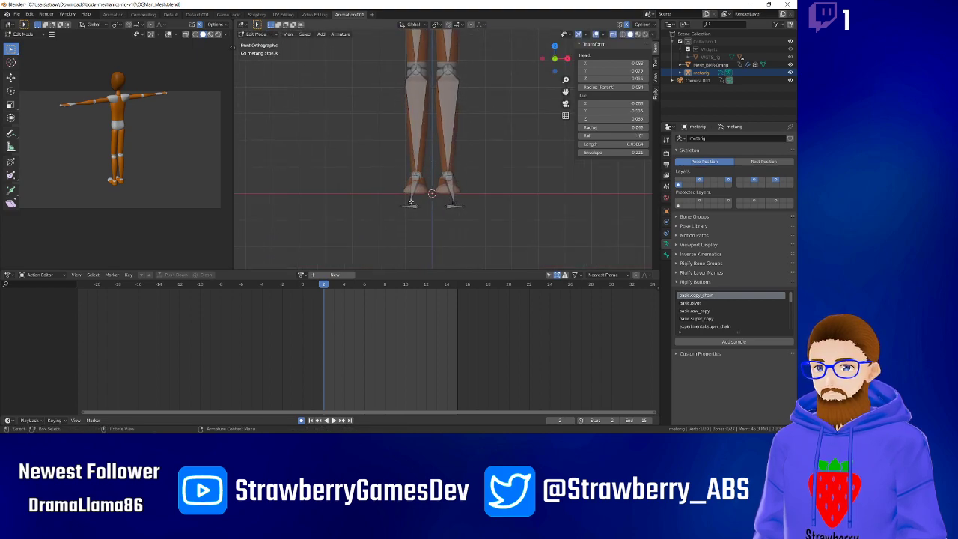
key("g")
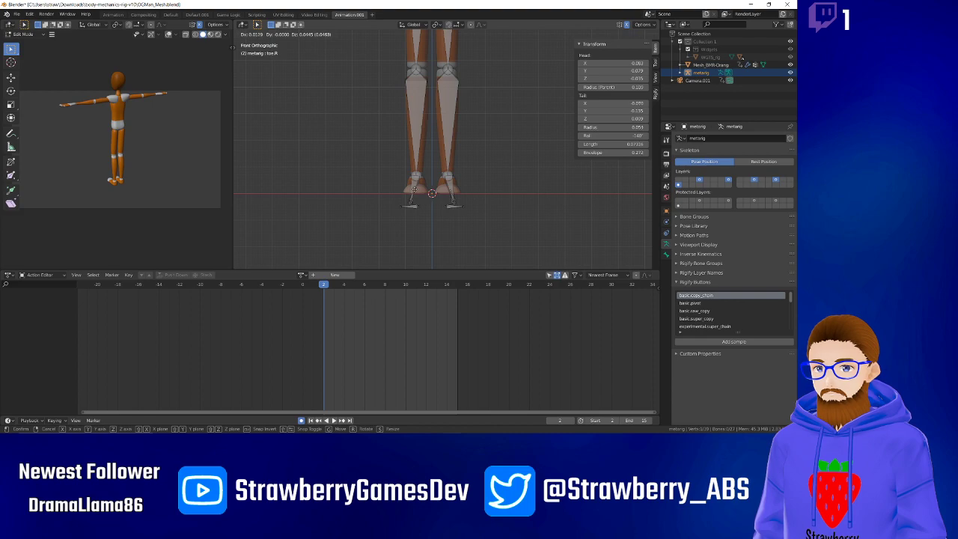
left_click(411, 196)
left_click(409, 201)
key("g")
left_click(415, 185)
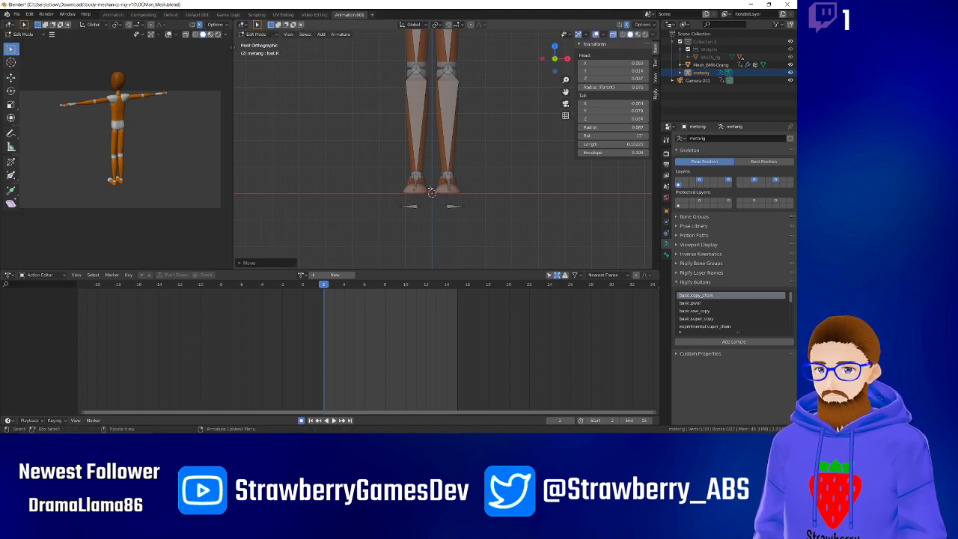
Fit the toe bone's tip and the joint between foot and toe to the mannequin's foot in right side view.
key("KP_3")
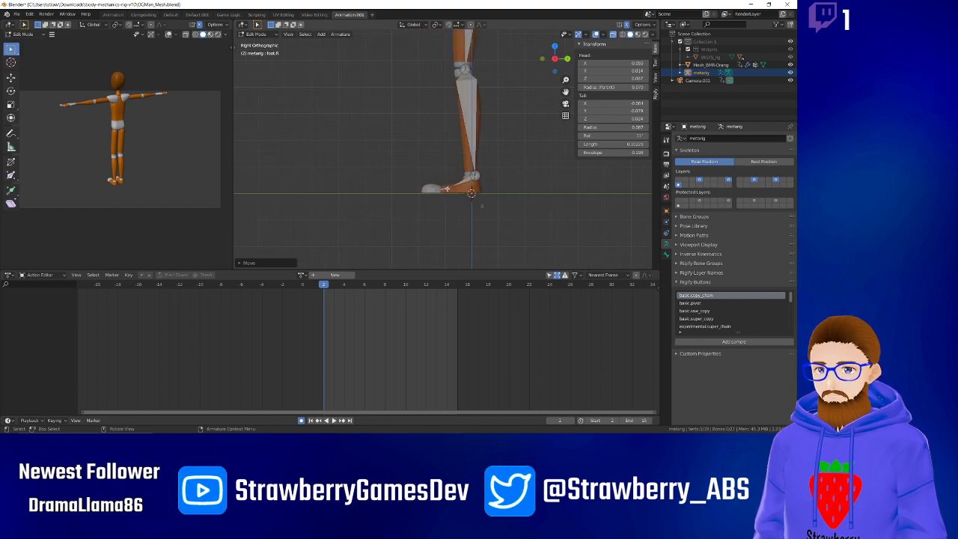
left_click(435, 191)
key("g")
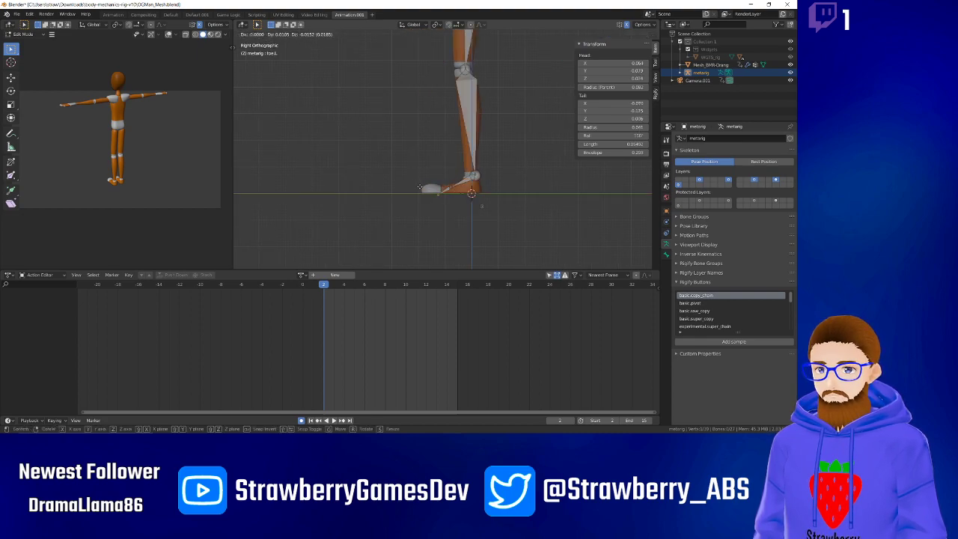
left_click(450, 183)
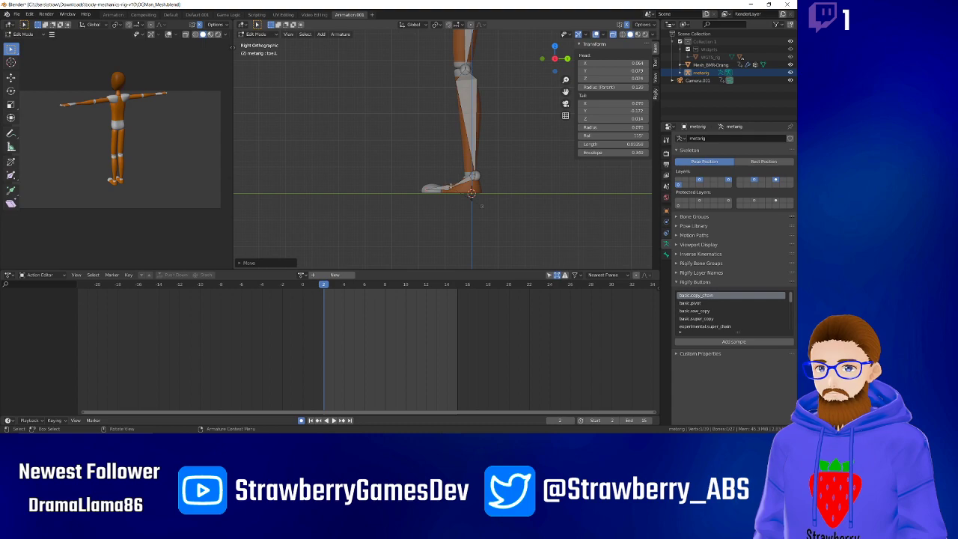
left_click(450, 186)
key("g")
left_click(442, 188)
Center the joint between the shin and foot bones in the mannequin's ankle in right side view.
left_click(476, 176)
key("g")
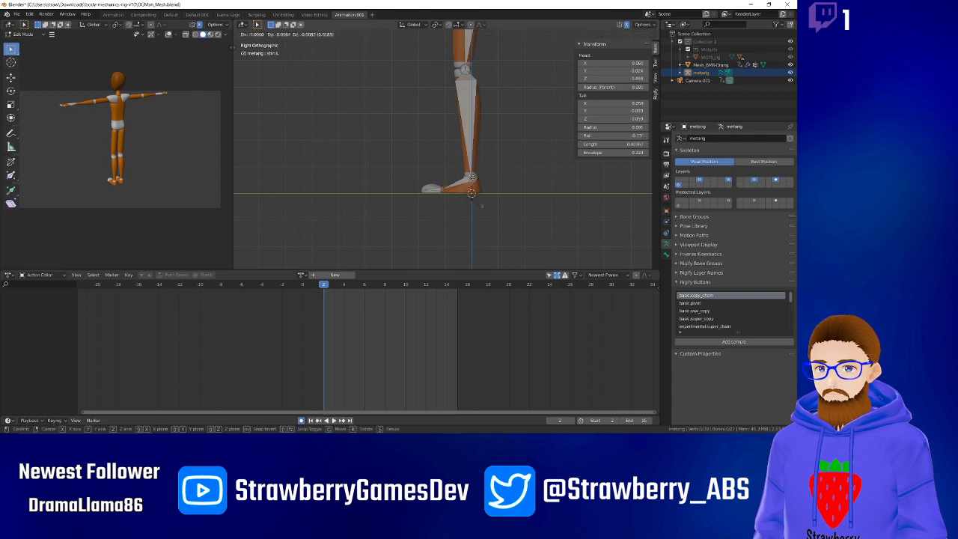
left_click(472, 177)
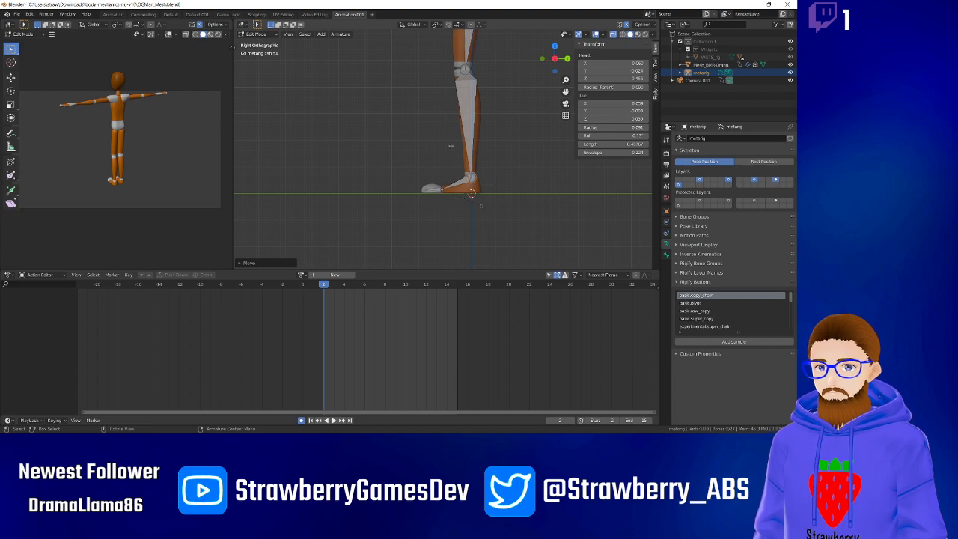
Switch the fitted meta-rig to Object Mode and generate the Rigify rig from it.
scroll(454, 149, "down", 4)
middle_click_drag(422, 122, 496, 126)
middle_click_drag(448, 96, 438, 166, "shift")
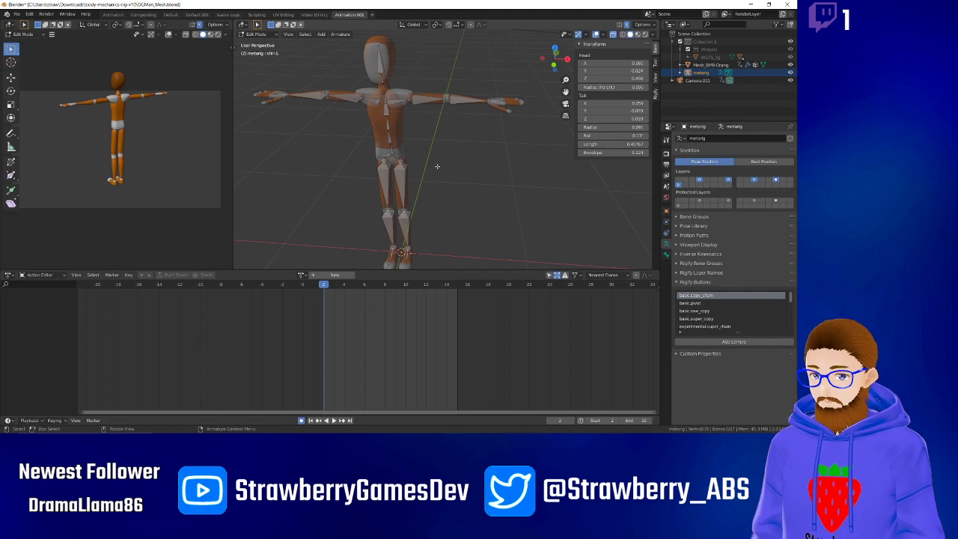
left_click(256, 35)
left_click(260, 43)
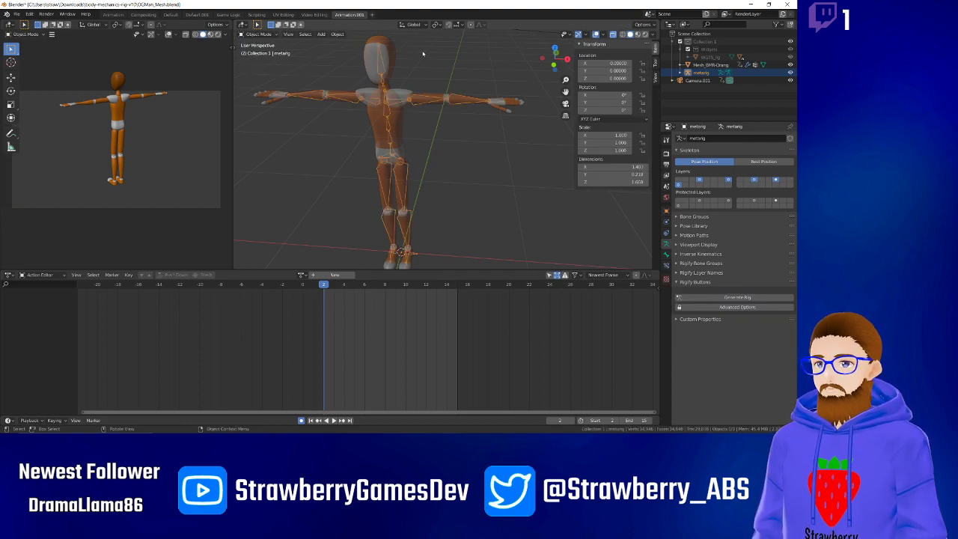
left_click(718, 297)
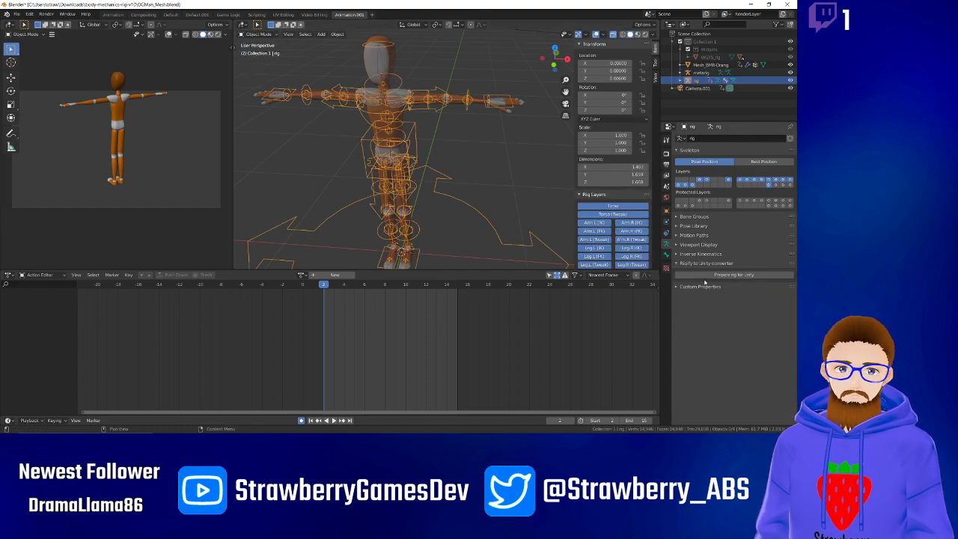
Test-rotate the generated rig's right forearm FK control in Pose Mode, cancel the rotation, and return to Object Mode.
middle_click_drag(449, 167, 494, 161)
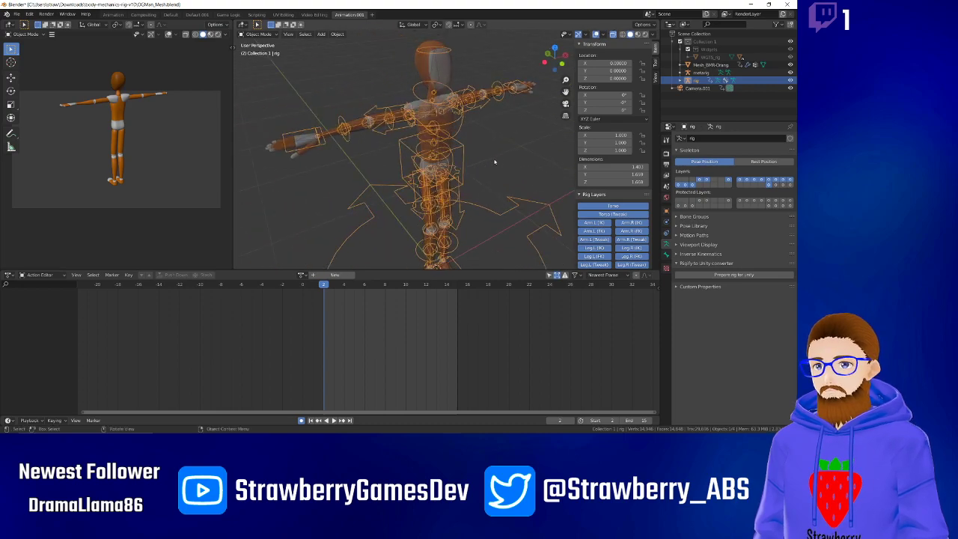
left_click(495, 162)
left_click(375, 118)
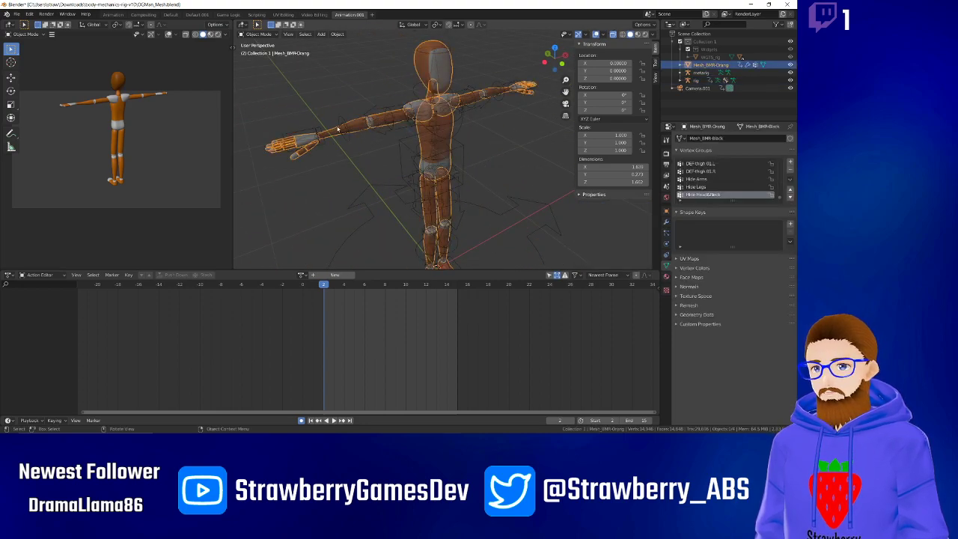
left_click(343, 124)
left_click(262, 34)
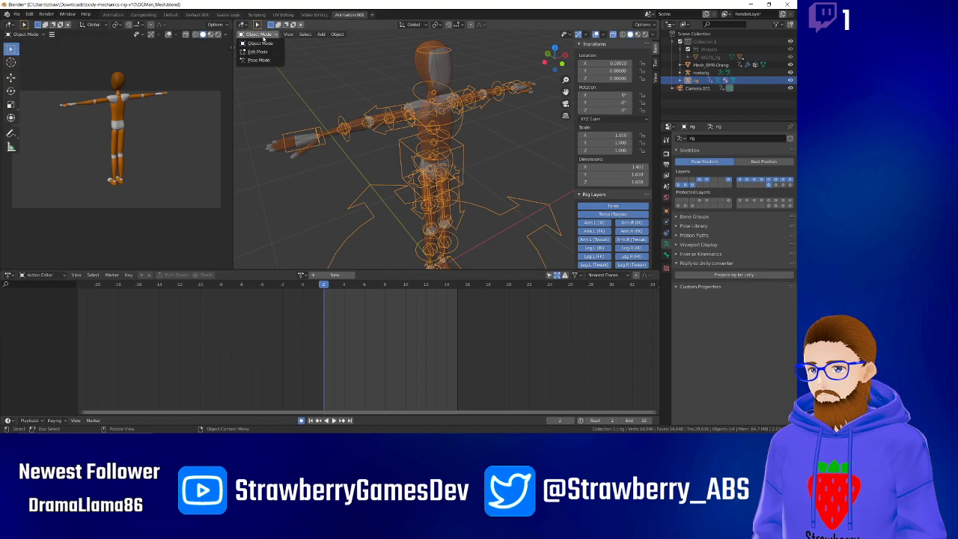
left_click(260, 60)
left_click(345, 119)
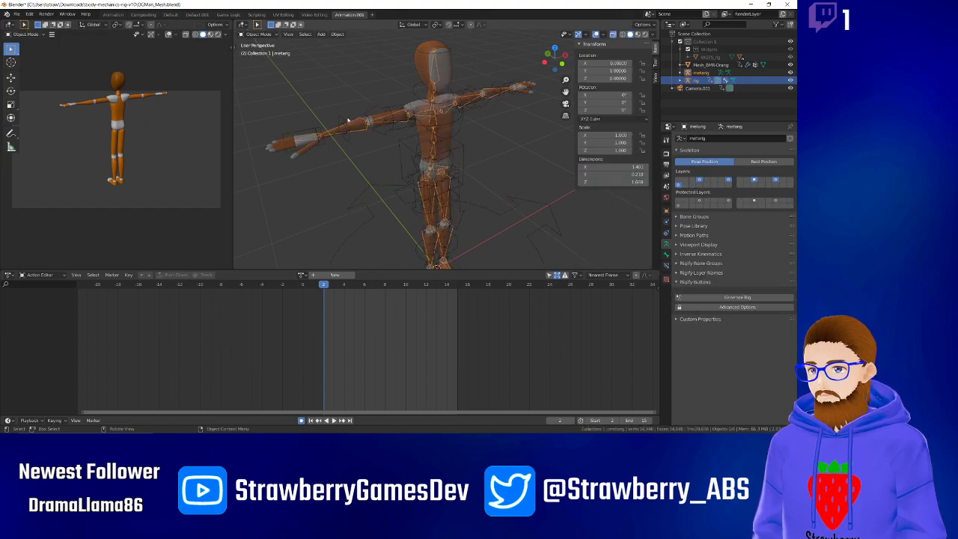
key("r")
right_click(287, 98)
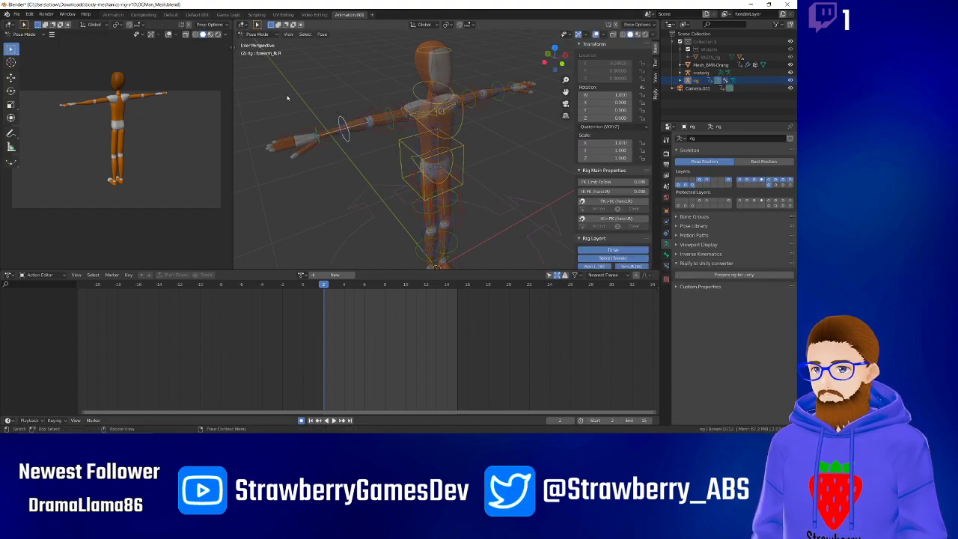
left_click(251, 35)
left_click(253, 43)
Parent the mannequin mesh to the generated rig using Armature Deform With Automatic Weights.
left_click(345, 111)
left_click(342, 121)
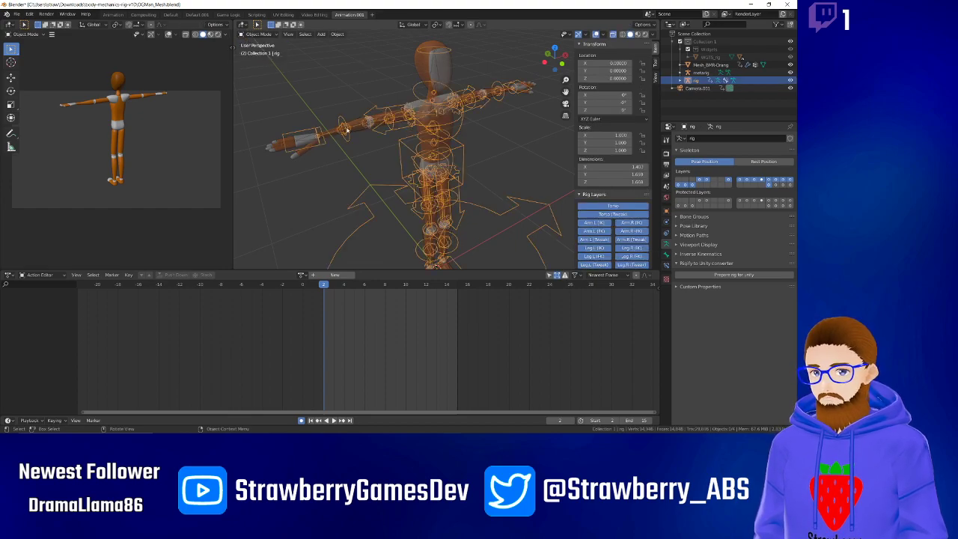
left_click(354, 122)
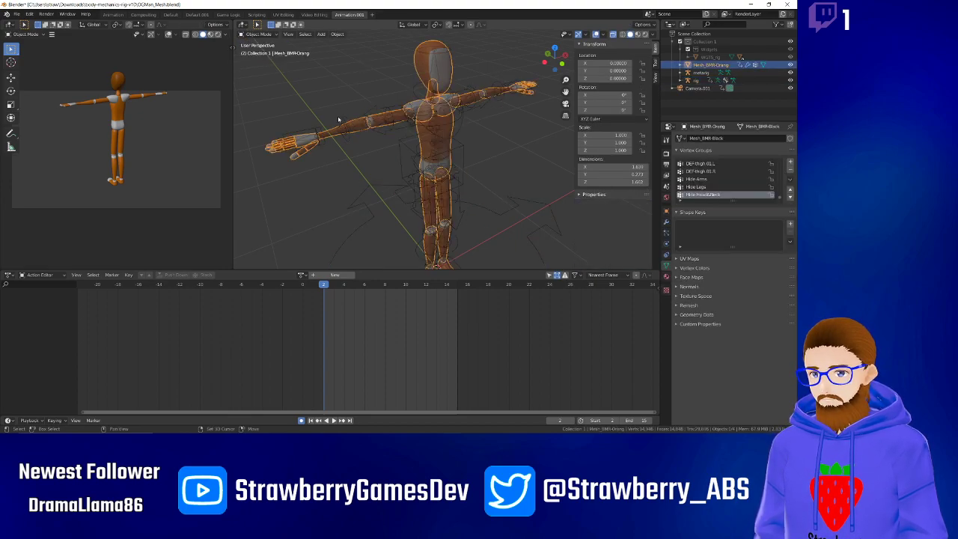
left_click(338, 120, "shift")
key("ctrl+p")
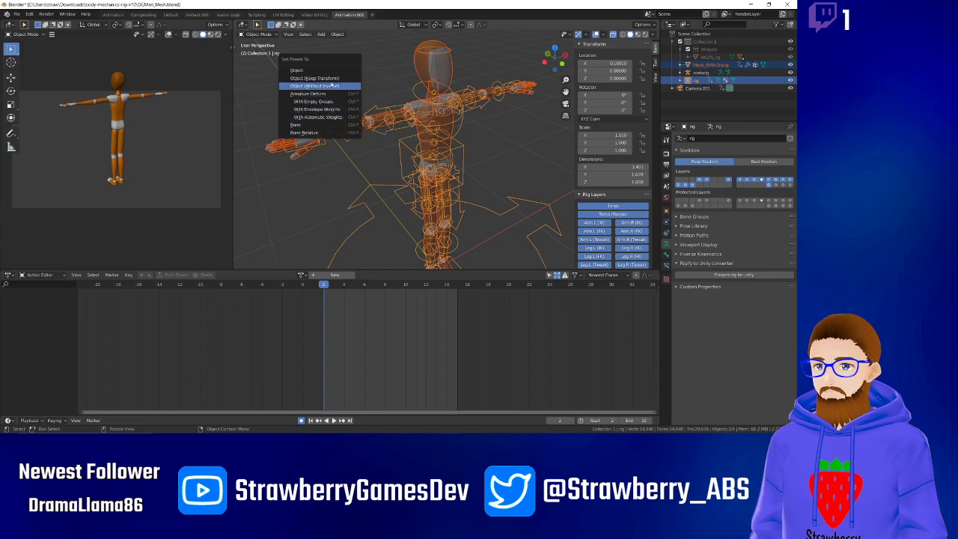
left_click(329, 117)
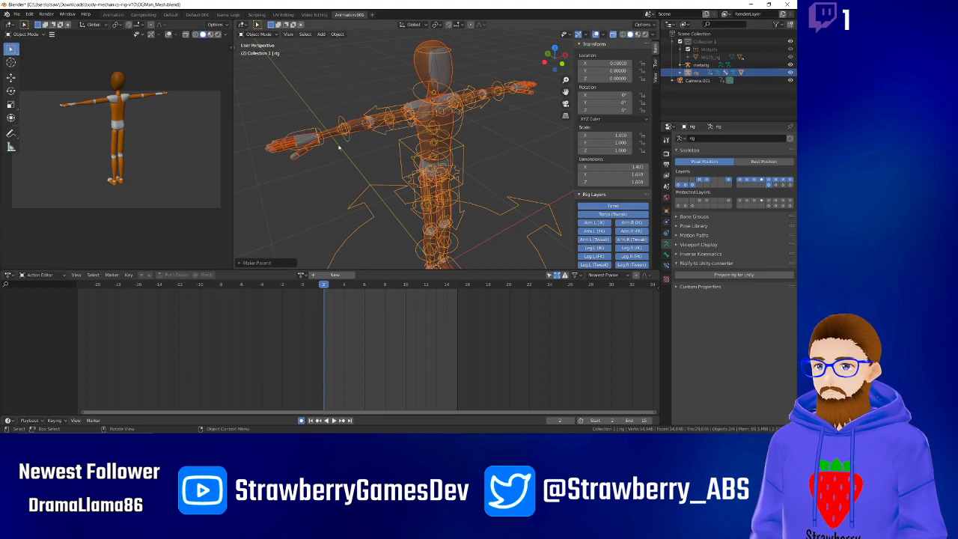
Put the rig in Pose Mode and test the mesh binding by rotating the right forearm FK control, cancelling the rotation.
left_click(335, 167)
left_click(343, 122)
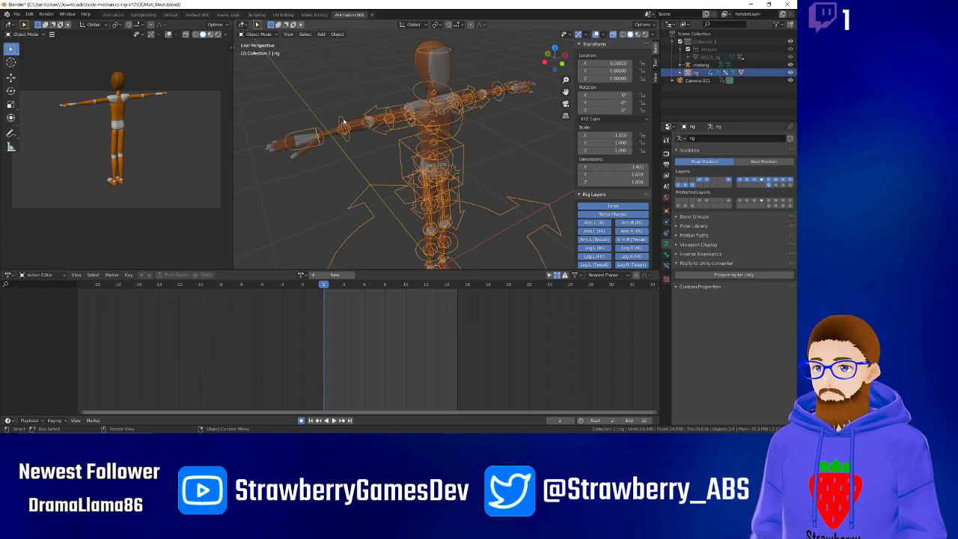
left_click(258, 34)
left_click(255, 61)
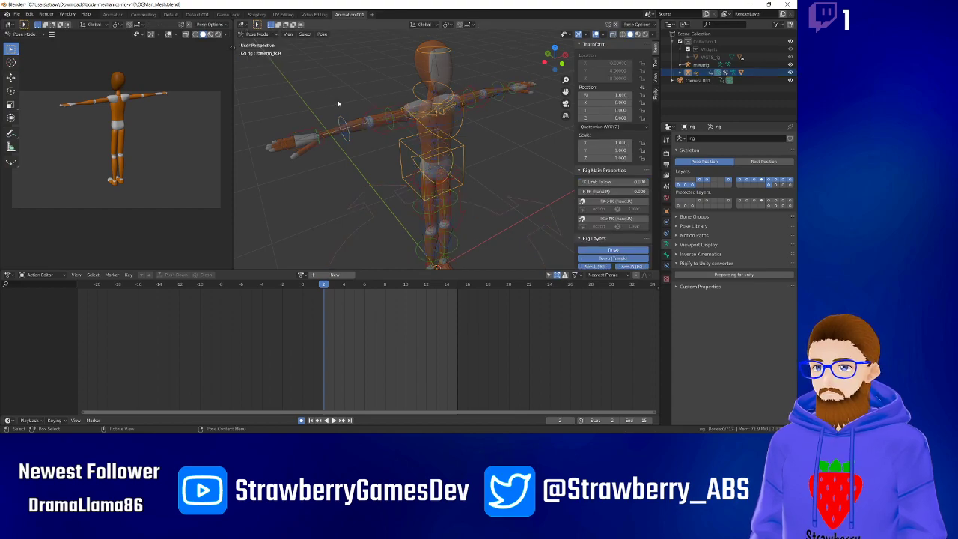
key("r")
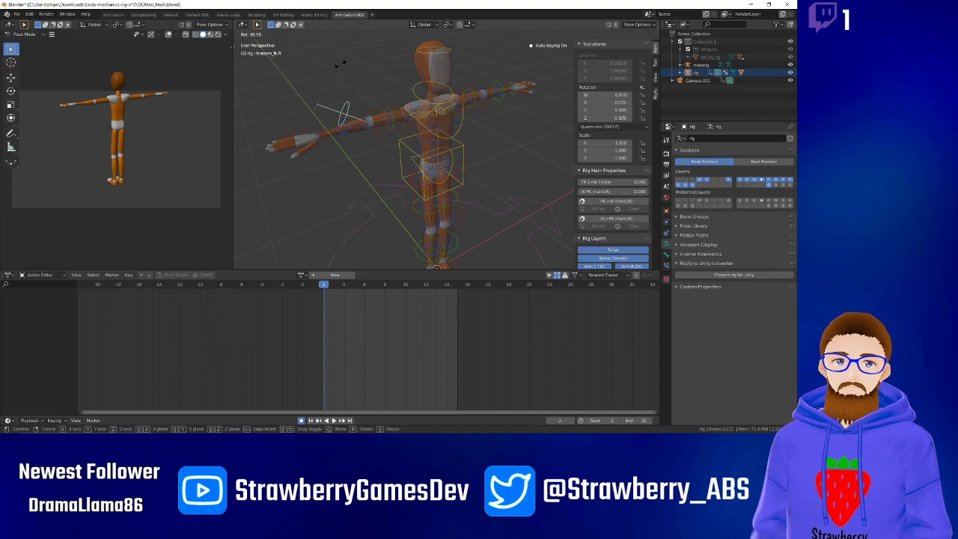
right_click(317, 92)
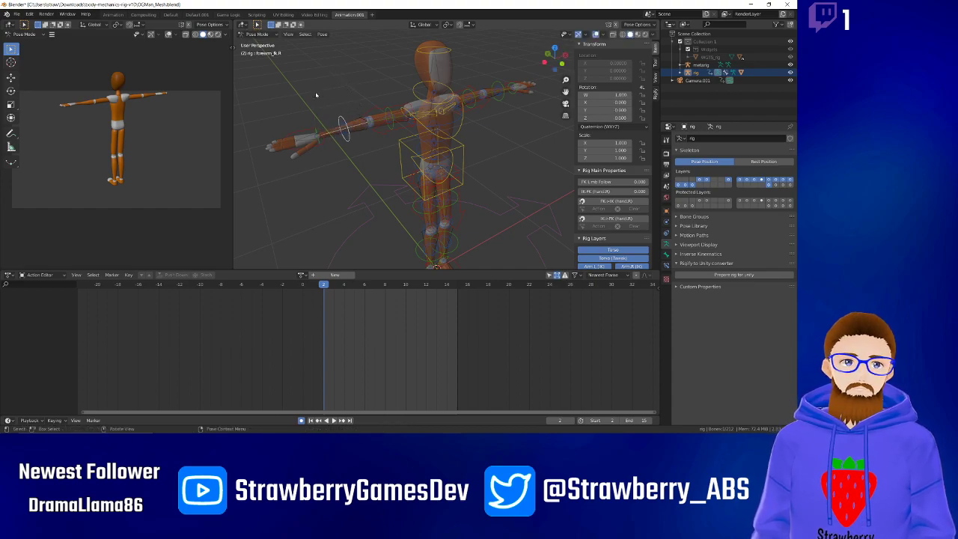
Test the mesh binding with trial rotations of the right upper arm's IK and FK controls, cancelling each one.
left_click(374, 106)
key("r")
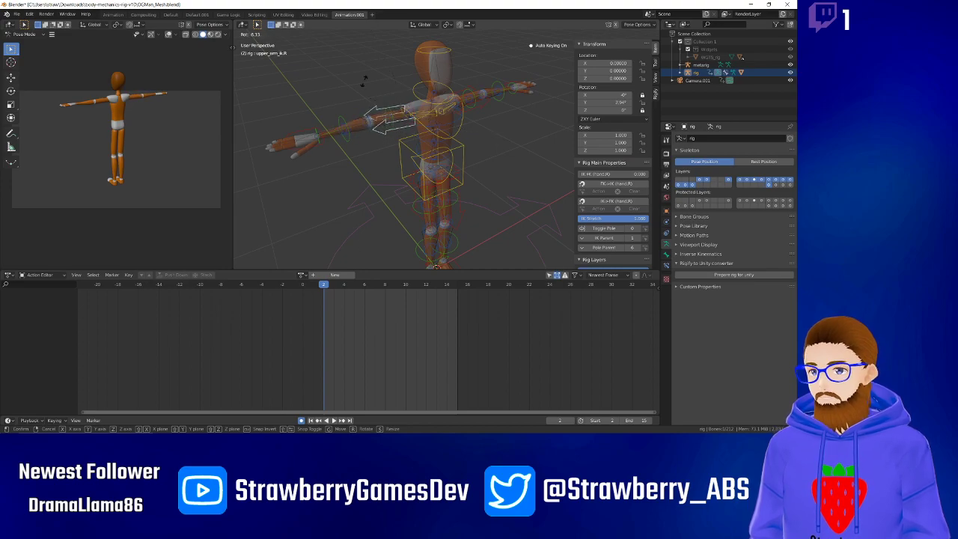
right_click(336, 120)
scroll(307, 142, "up", 4)
middle_click_drag(307, 141, 469, 168, "shift")
scroll(379, 113, "down", 5)
scroll(387, 122, "up", 4)
scroll(387, 122, "down", 4)
middle_click_drag(387, 122, 408, 94)
left_click(428, 77)
key("r")
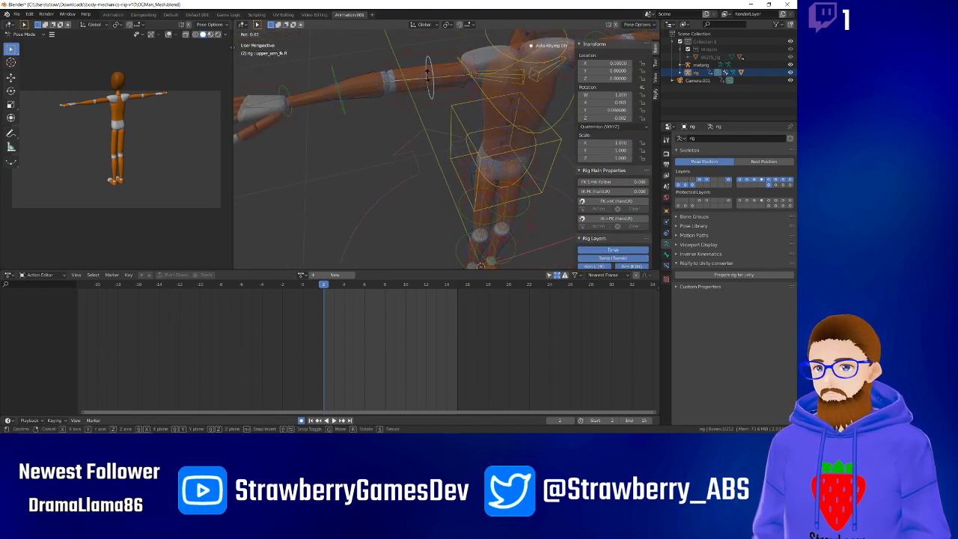
right_click(422, 77)
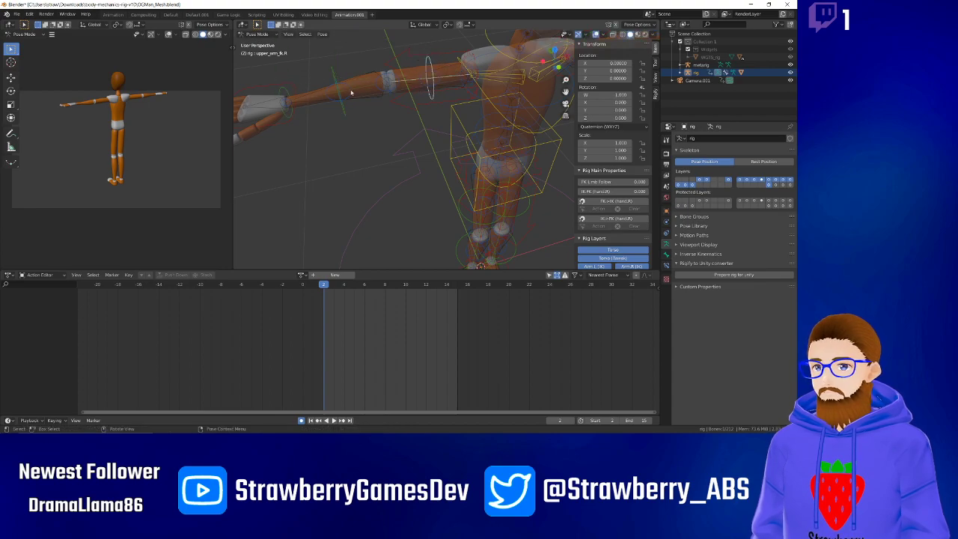
Return to Object Mode and select the generated rig.
left_click(257, 34)
left_click(259, 43)
left_click(355, 65)
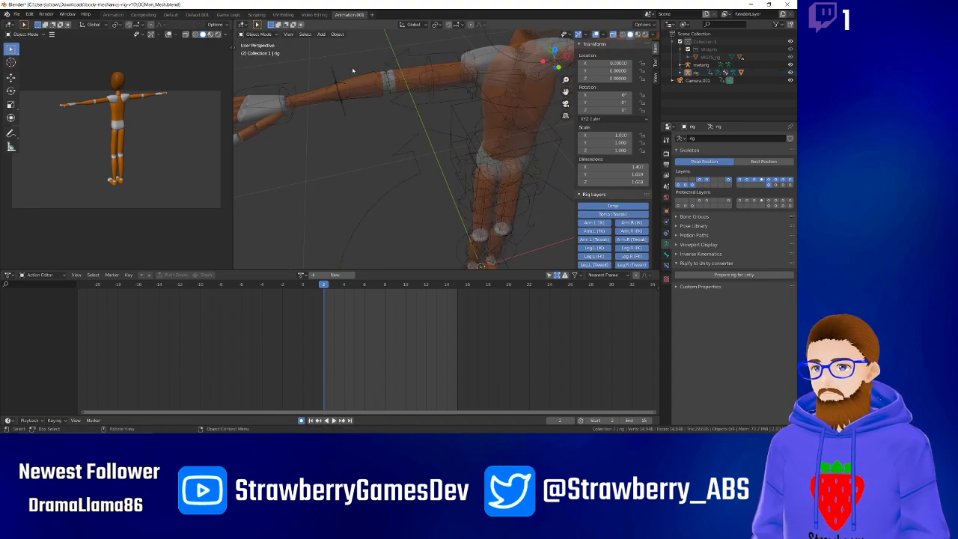
left_click(334, 82)
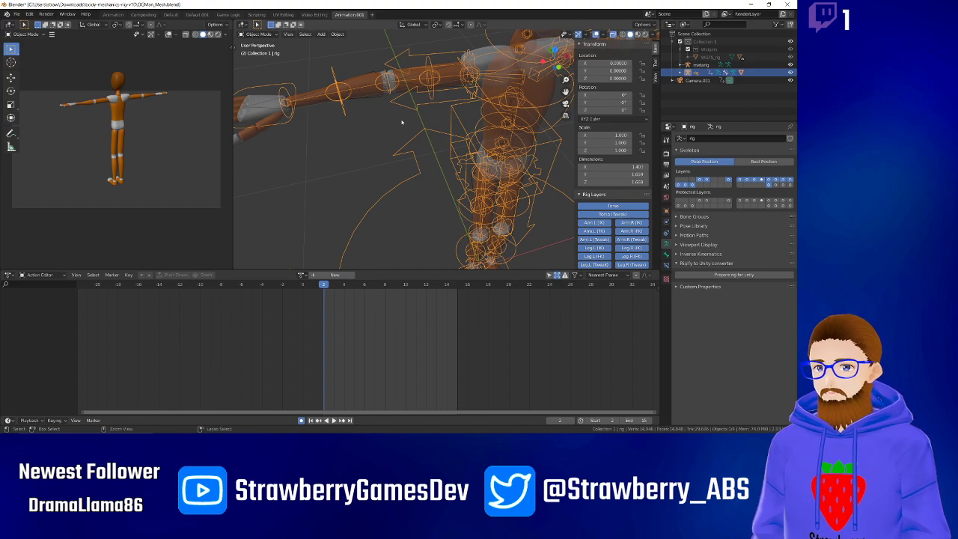
Step back through the most recent changes and redo them.
key("ctrl+z")
key("ctrl+z")
key("ctrl+z")
key("ctrl+z")
key("ctrl+z")
key("ctrl+shift+z")
key("ctrl+shift+z")
key("ctrl+shift+z")
key("ctrl+shift+z")
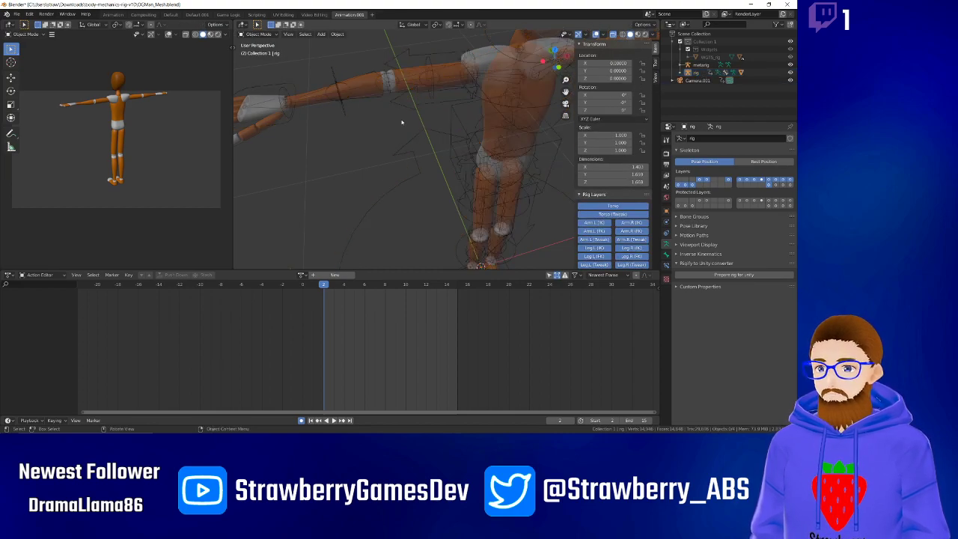
Undo the recent changes back to before the mannequin mesh was parented to the rig.
key("ctrl+z")
key("ctrl+z")
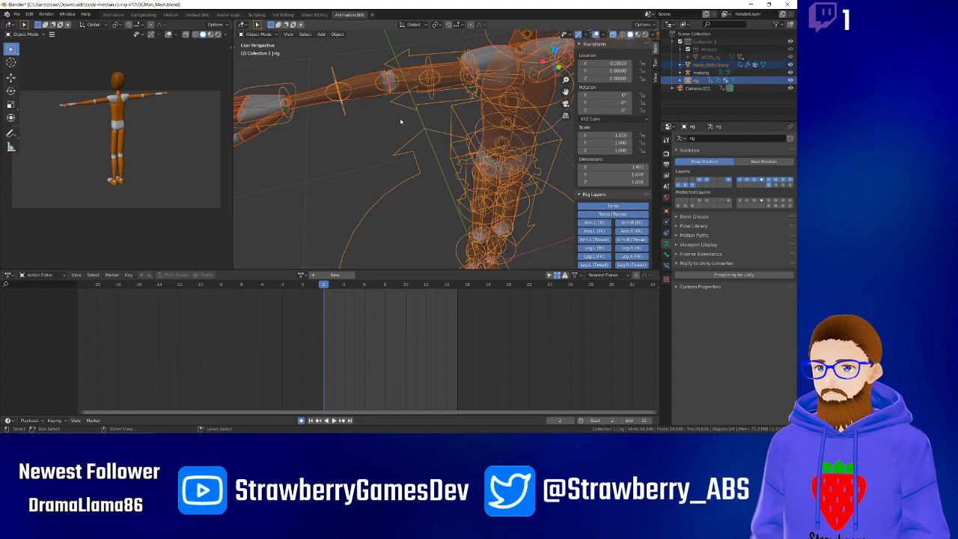
key("ctrl+z")
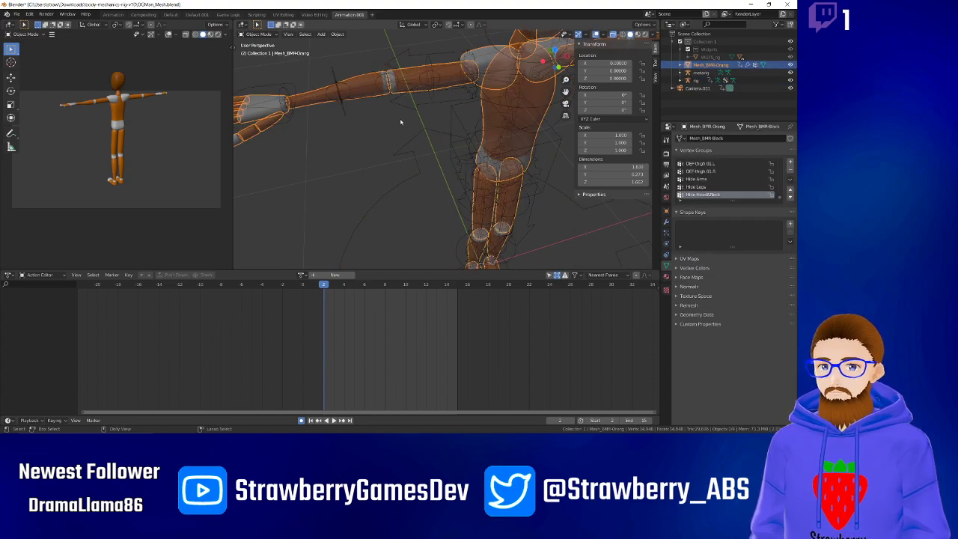
key("ctrl+z")
Select the mannequin mesh together with the rig as the active object and open the parenting options.
left_click(362, 113)
left_click(406, 59)
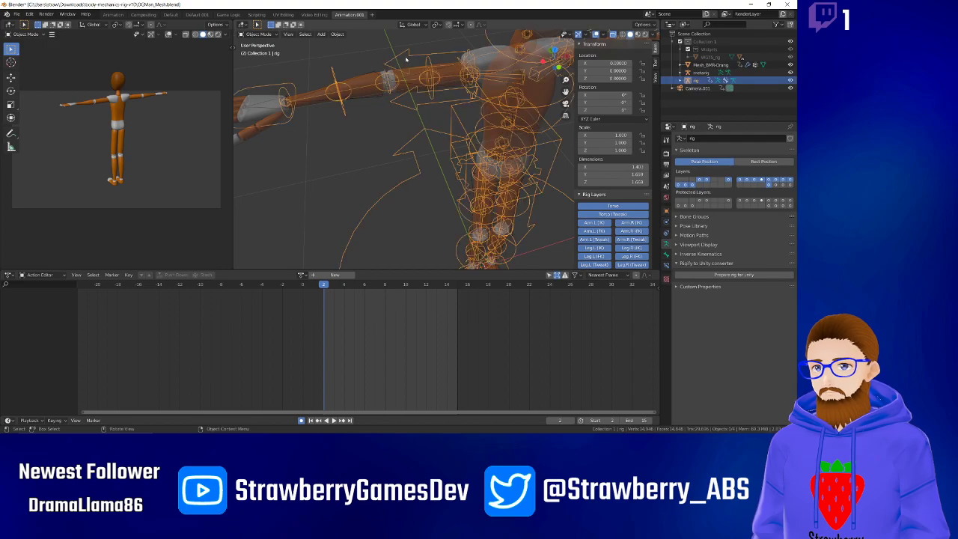
left_click(381, 73)
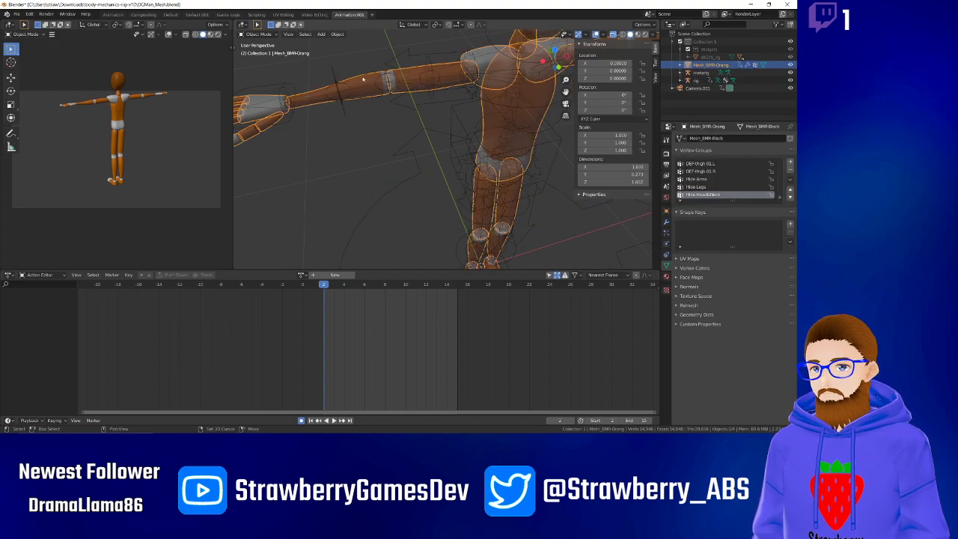
left_click(404, 55, "shift")
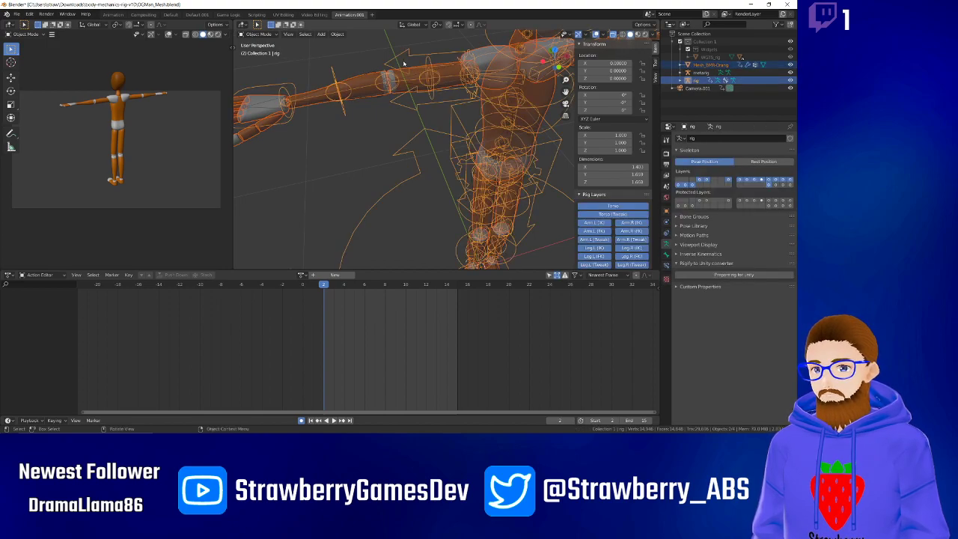
key("ctrl+p")
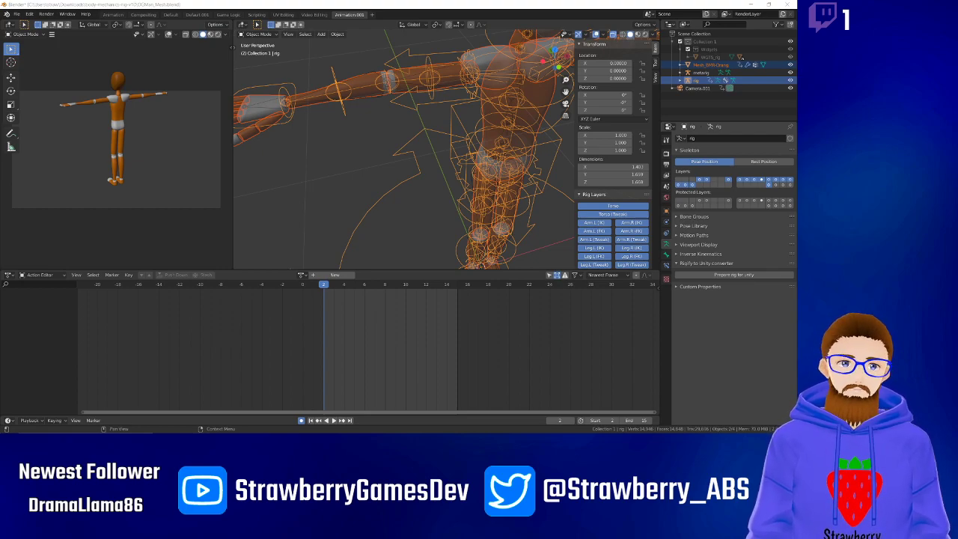
Show the rig's last three bone layers, first one at a time and finally all together, with the control layers hidden.
left_click(775, 185)
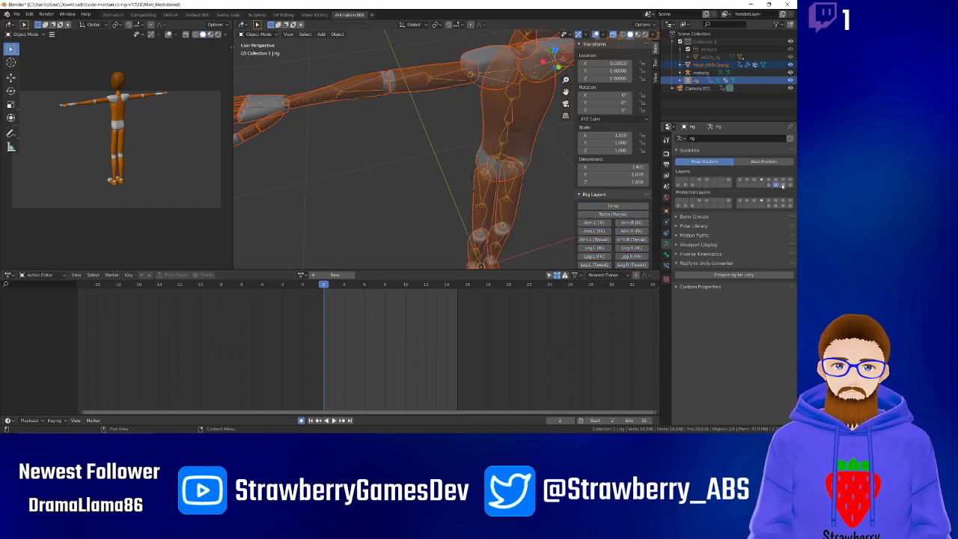
left_click(783, 185)
left_click(790, 184)
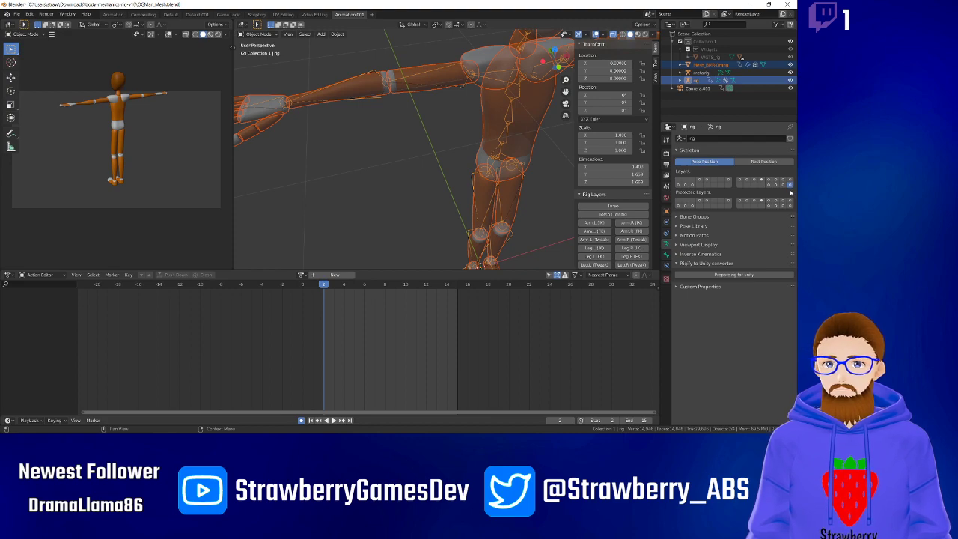
left_click(775, 186)
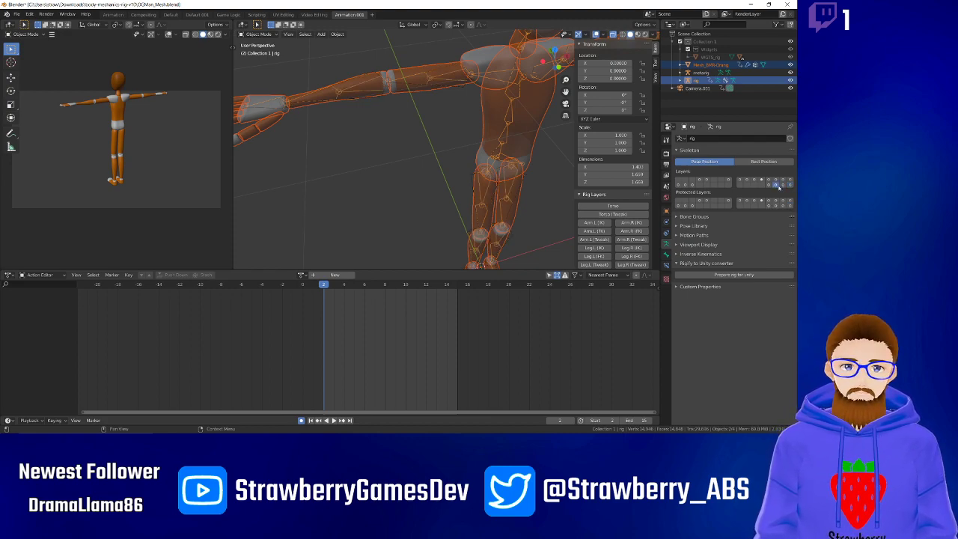
left_click(784, 186, "shift")
left_click(790, 186, "shift")
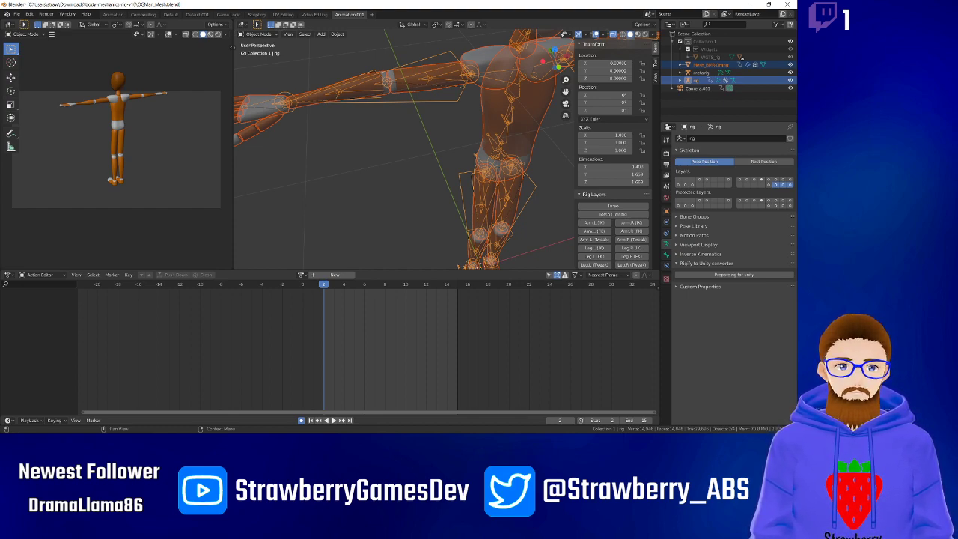
Parent the selected mannequin mesh to the rig with automatic weights.
right_click(400, 94)
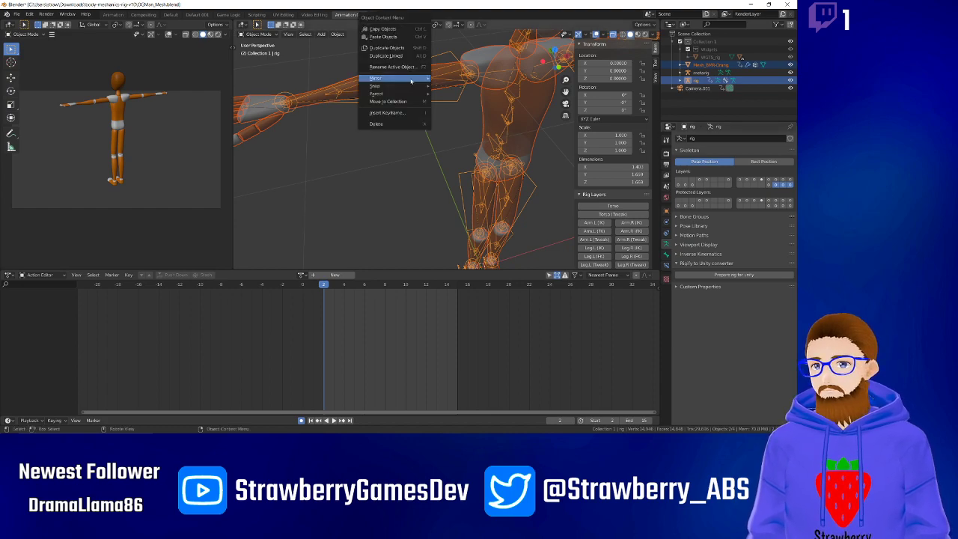
mouse_move(409, 97)
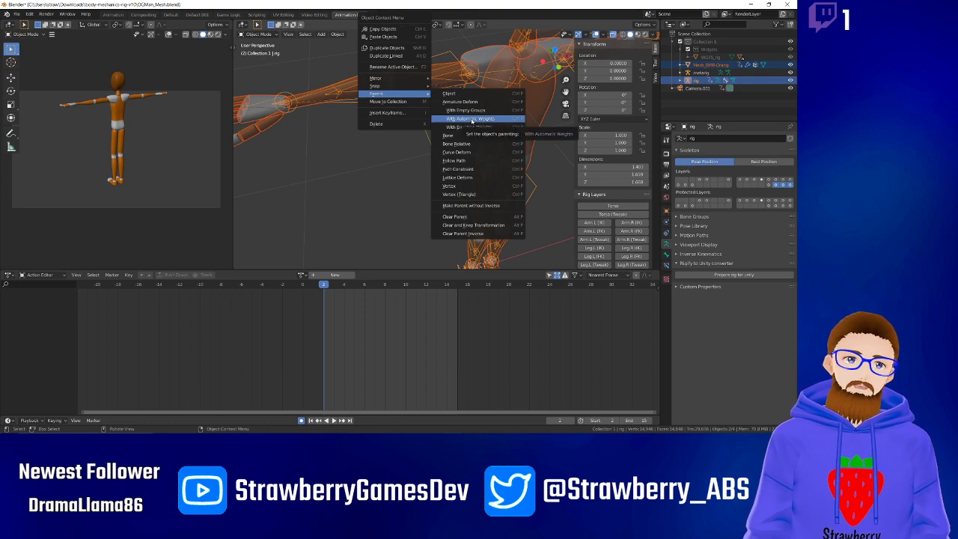
left_click(471, 119)
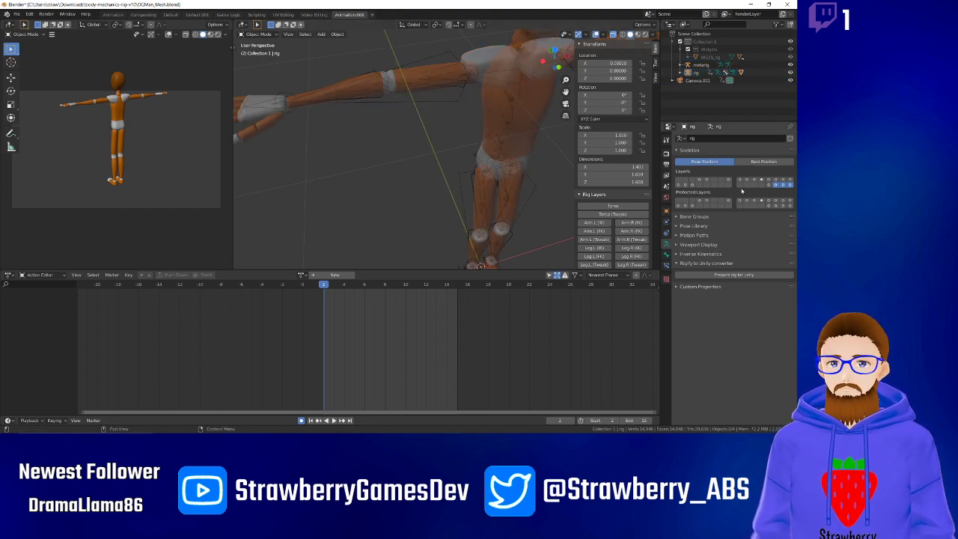
Keep the rig in Pose Position and display only its Torso (Tweak) bone layer.
left_click(775, 185)
left_click(741, 162)
left_click(721, 163)
left_click(706, 179)
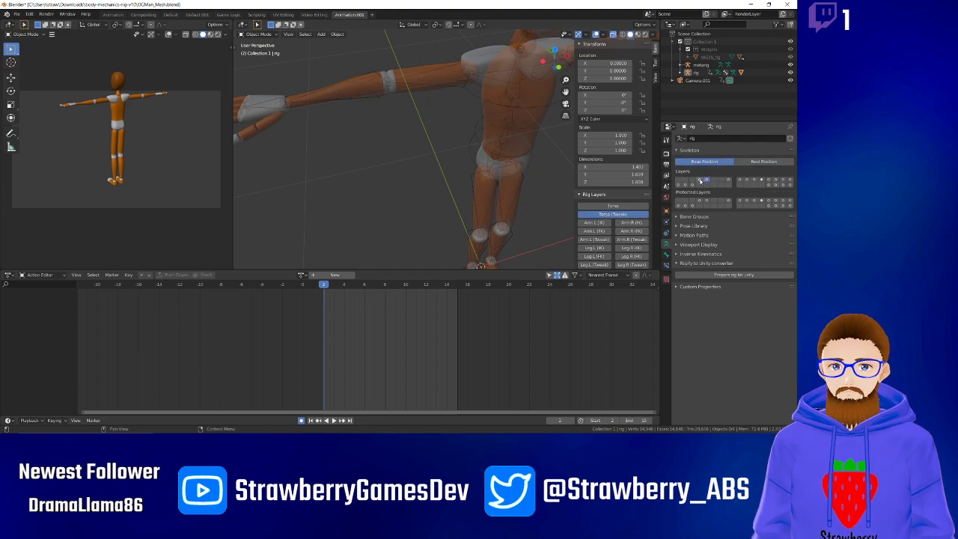
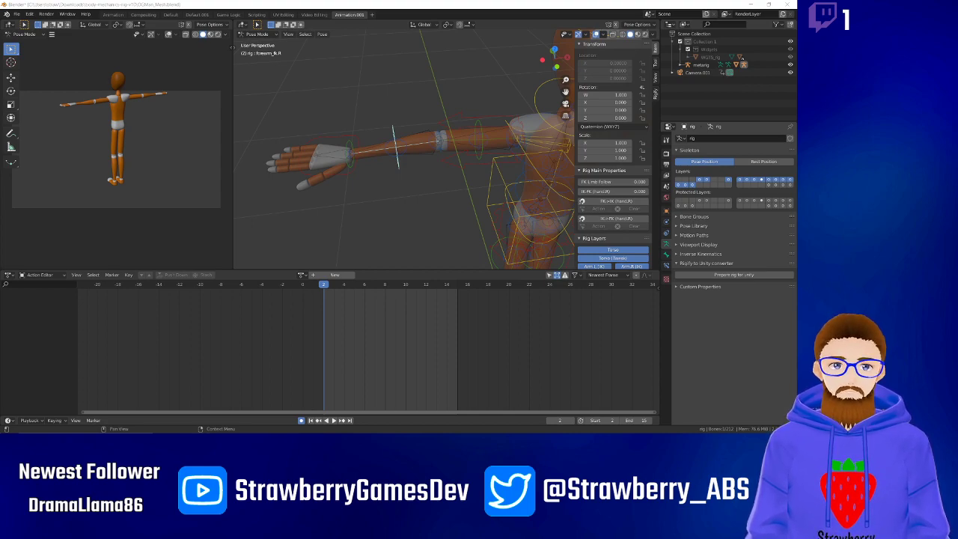
Snap the right arm's FK controls to IK using the FK->IK (hand.R) operation.
scroll(607, 229, "down", 1)
scroll(607, 228, "down", 1)
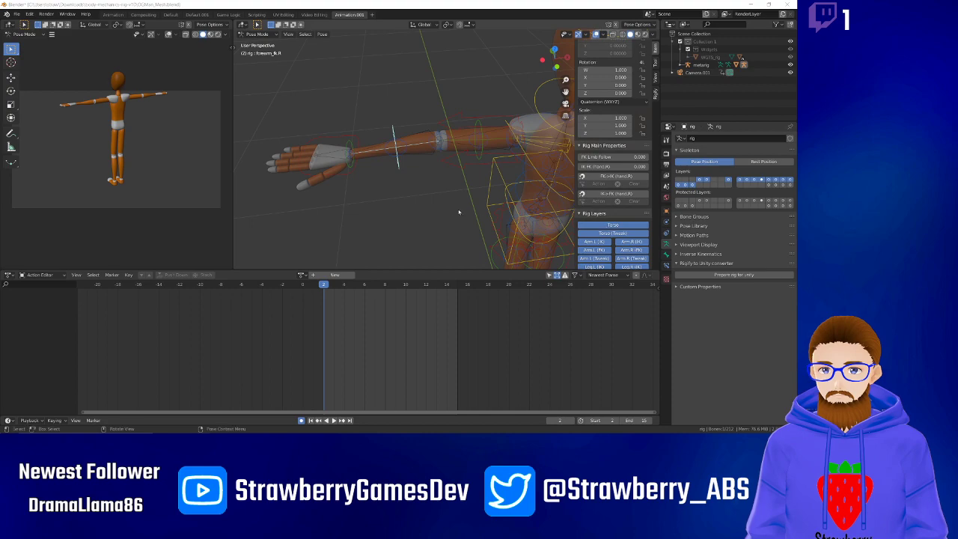
left_click(404, 175)
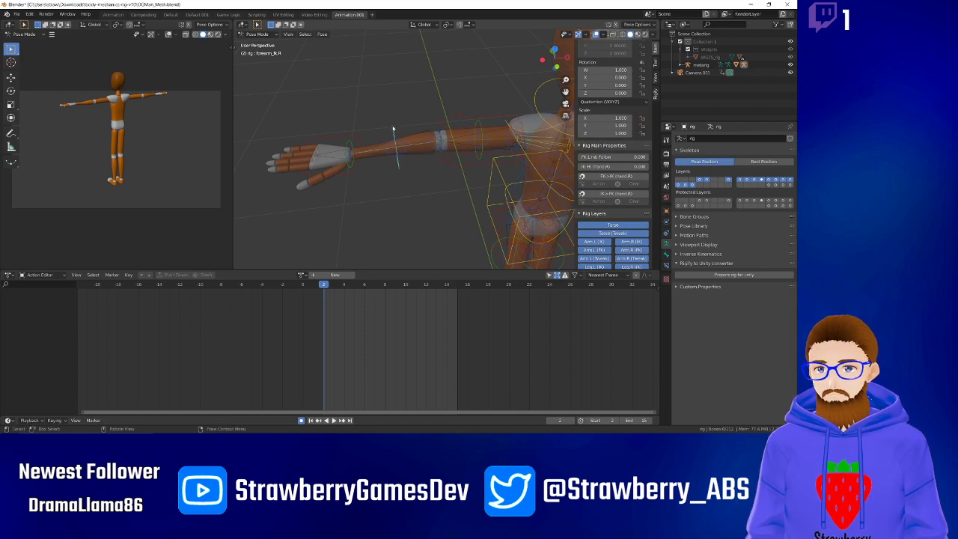
scroll(601, 157, "down", 2)
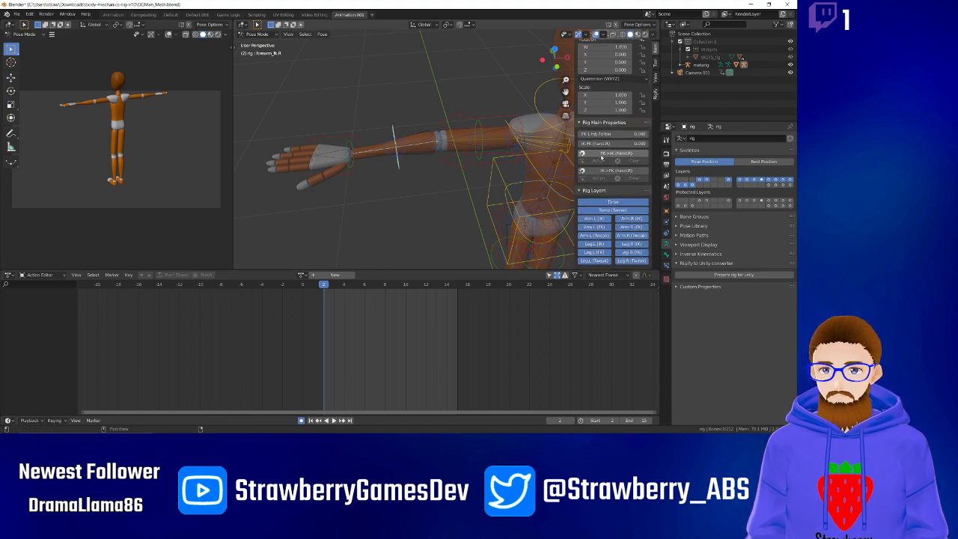
left_click(598, 153)
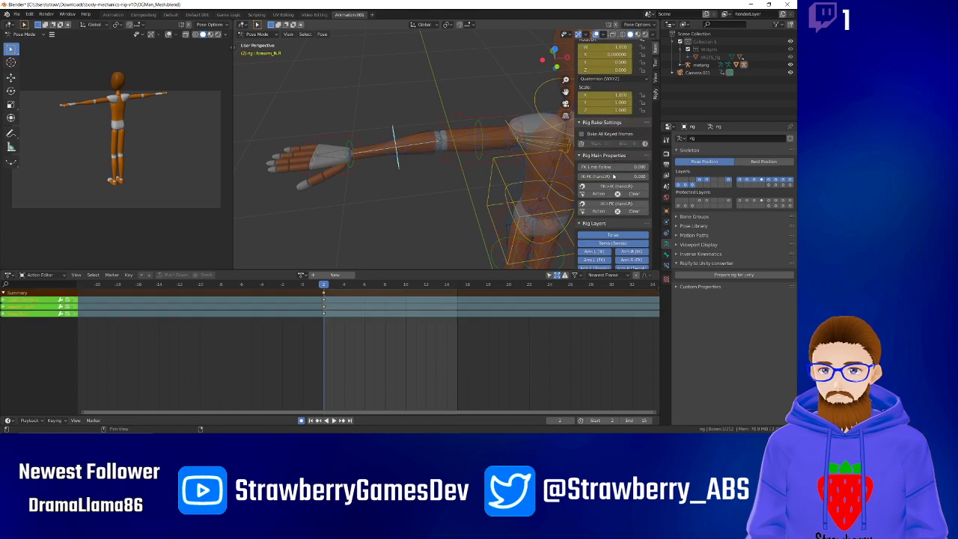
left_click(618, 188)
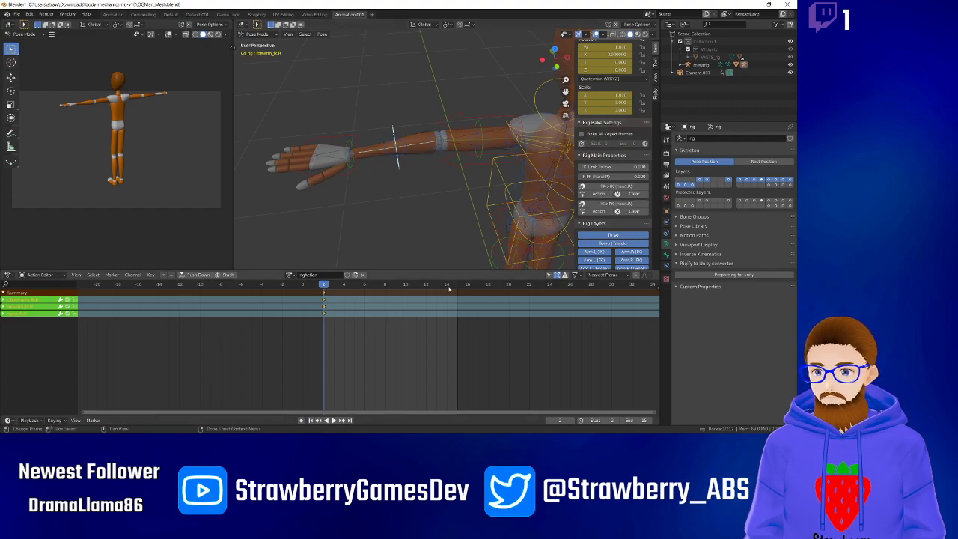
Delete the right arm control keyframes at frame 2.
left_click(331, 331)
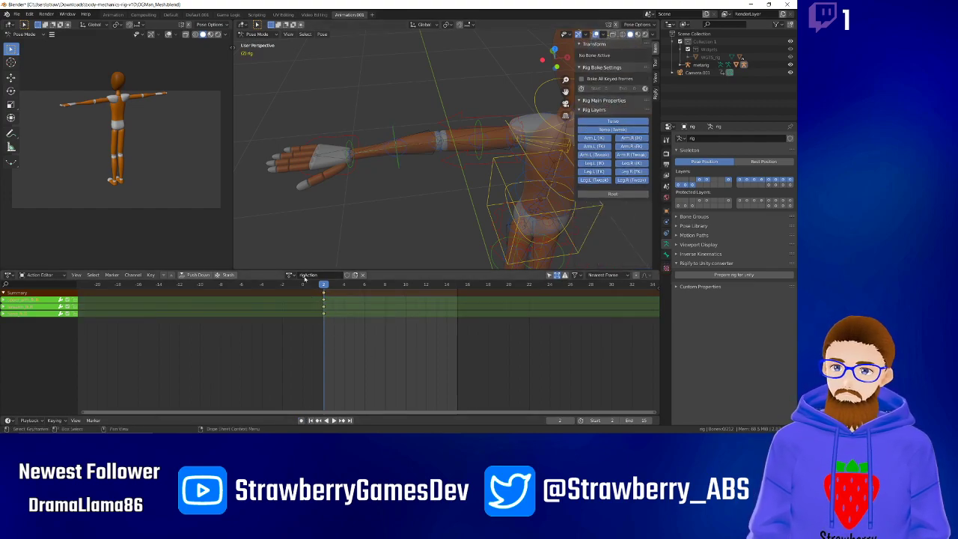
key("x")
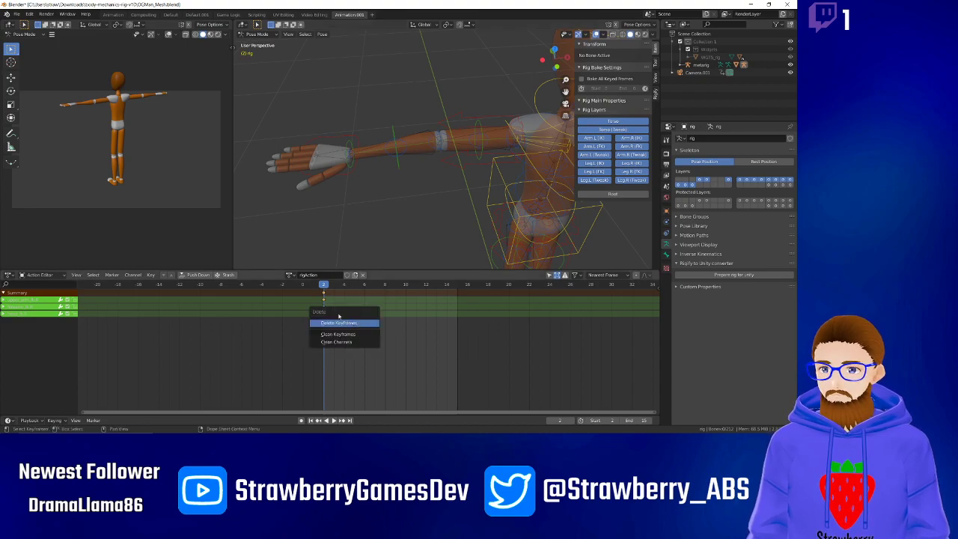
left_click(332, 323)
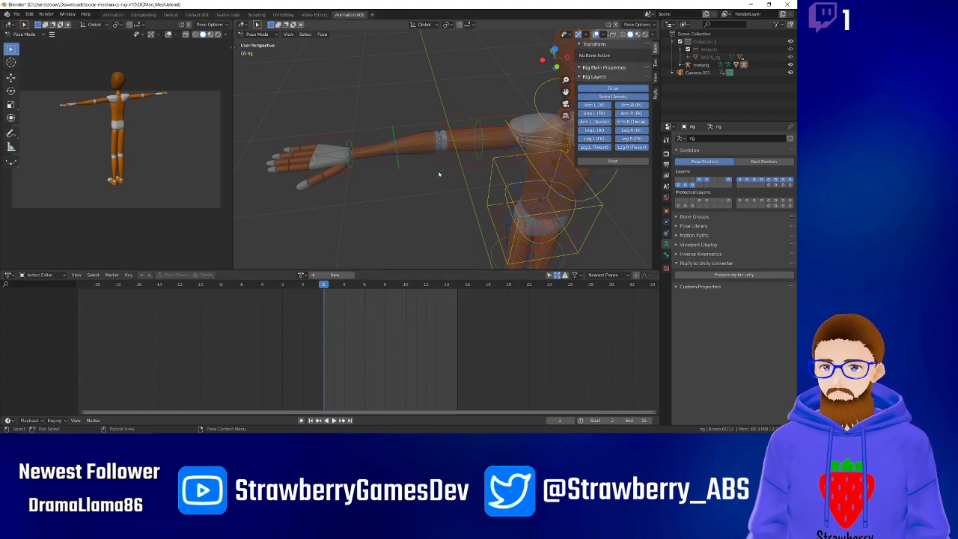
Set the right arm's IK-FK (hand.R) value to 1.000 and try rotating the forearm FK control.
left_click(370, 152)
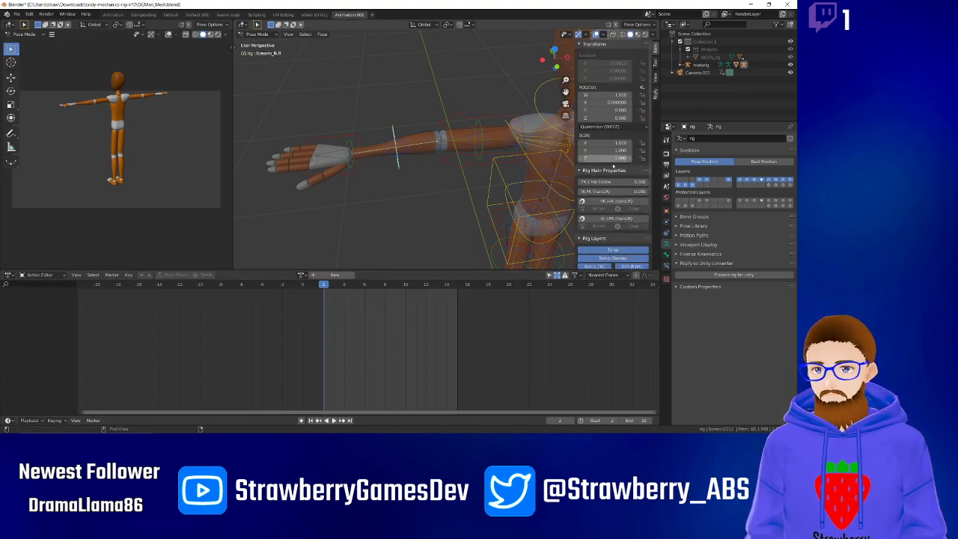
left_click_drag(614, 192, 684, 191)
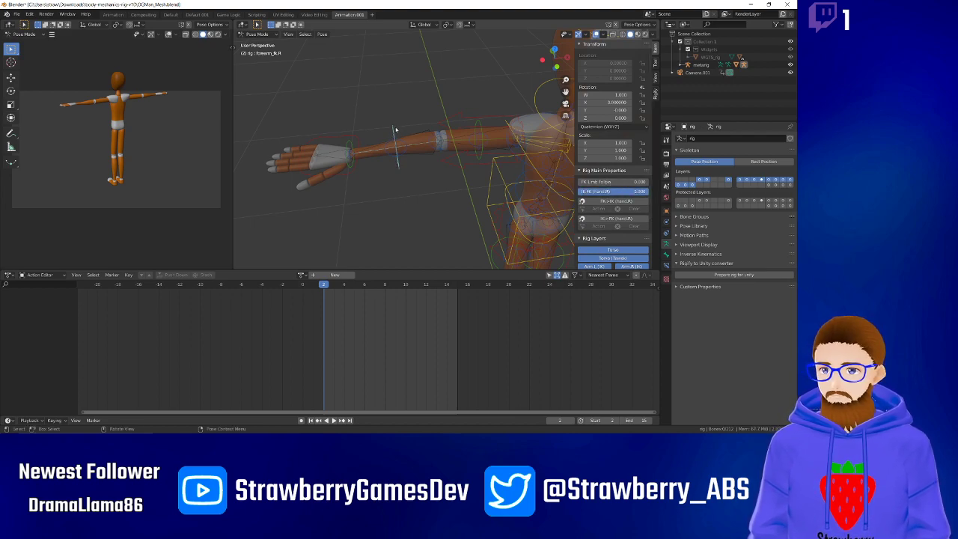
key("r")
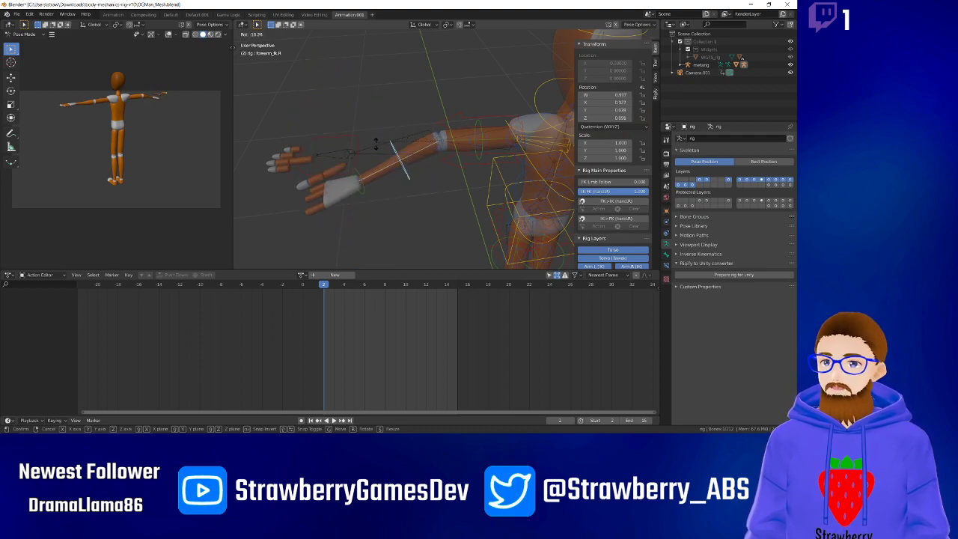
right_click(378, 120)
Try rotating the right upper arm FK control and set its FK Limb Follow to 1.000.
left_click(479, 126)
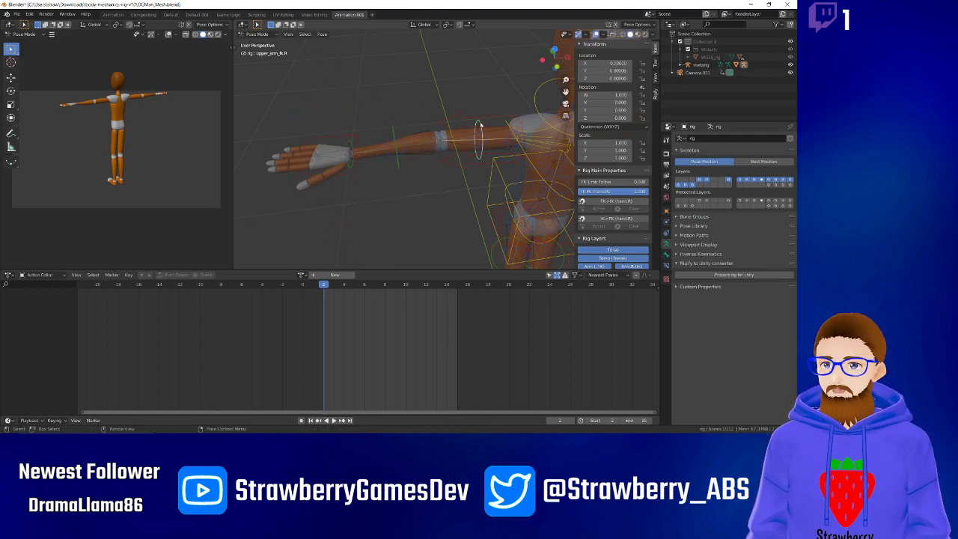
key("r")
right_click(478, 114)
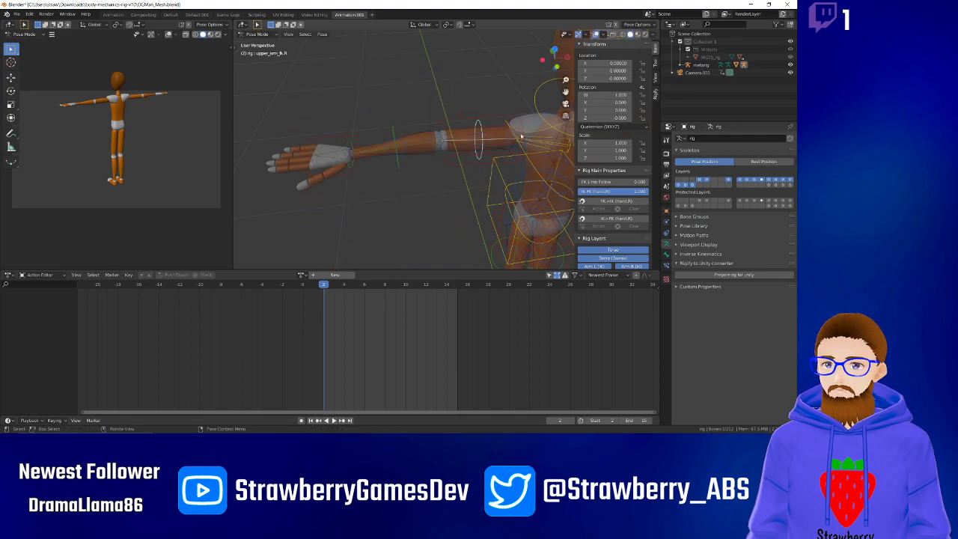
left_click_drag(607, 183, 648, 183)
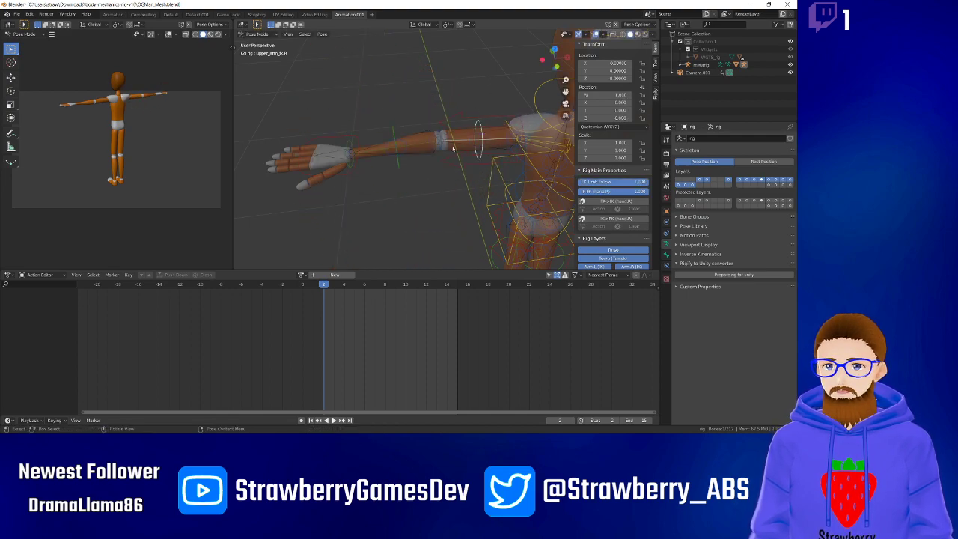
Try rotating the right forearm FK control and undo the rotation.
left_click(395, 138)
key("r")
left_click(393, 144)
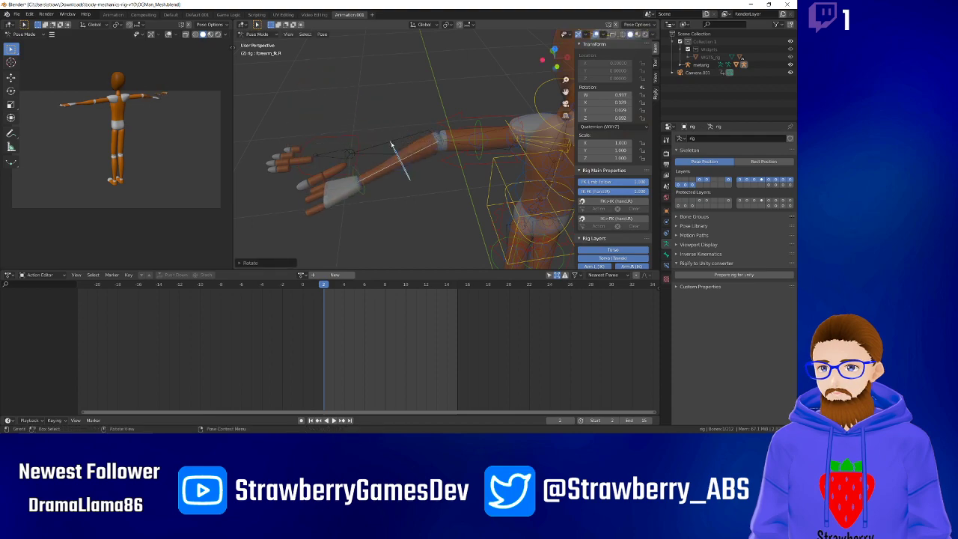
key("r")
right_click(388, 116)
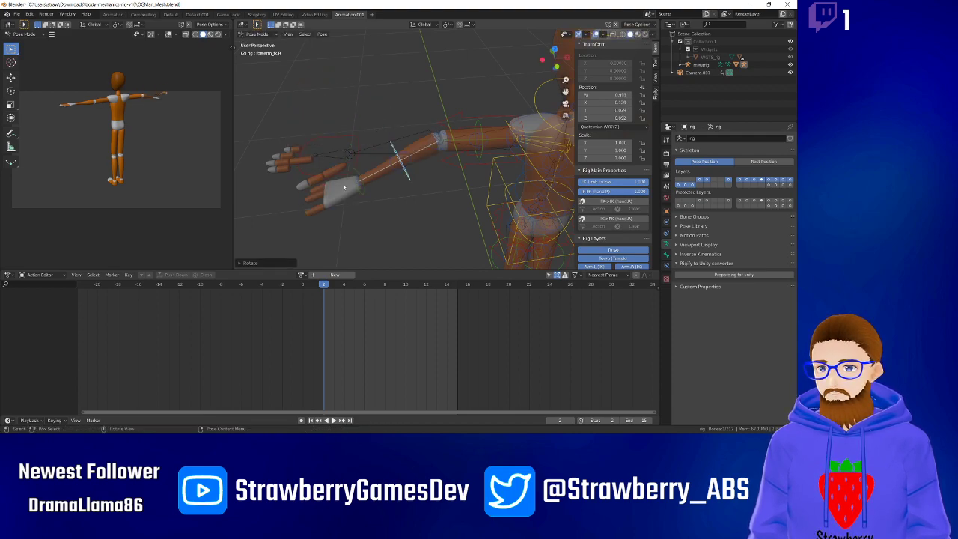
key("ctrl+z")
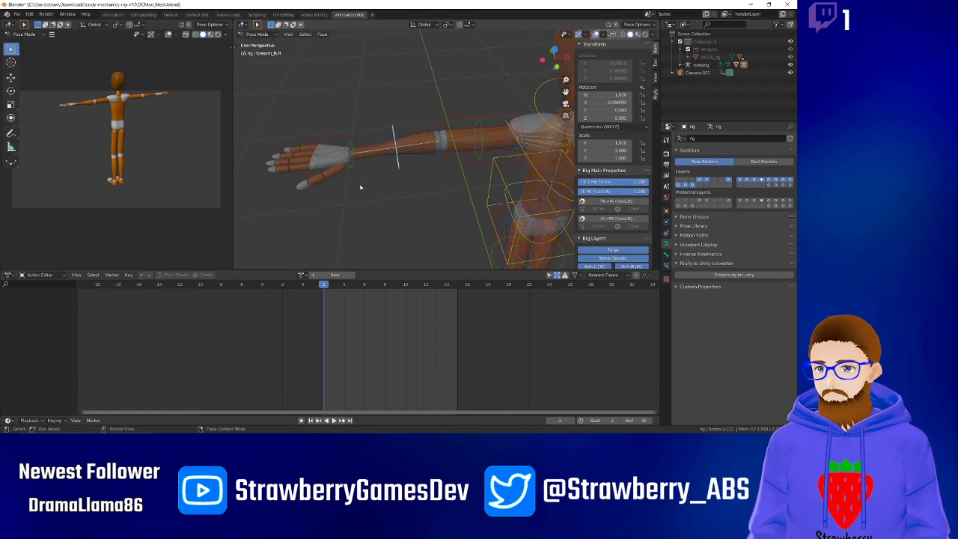
Try moving the right hand's IK control while the arm is in FK mode.
left_click(356, 175)
key("g")
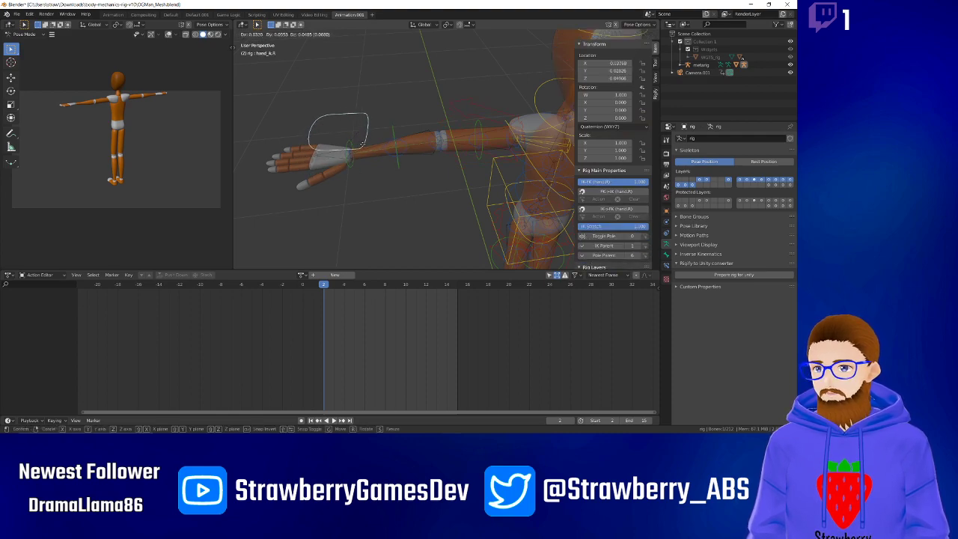
key("Escape")
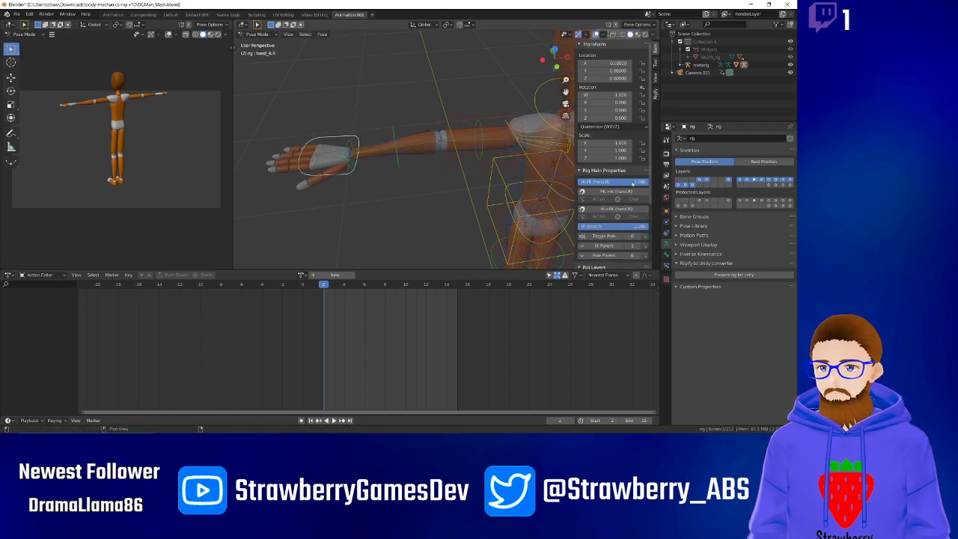
Set IK-FK (hand.R) to 0.000 and try moving the right hand's IK control.
left_click_drag(619, 183, 572, 184)
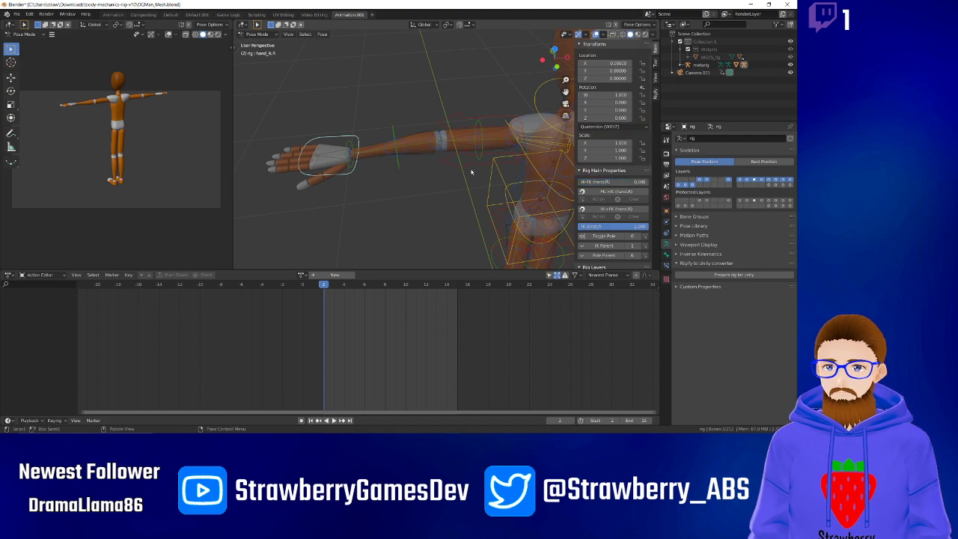
key("g")
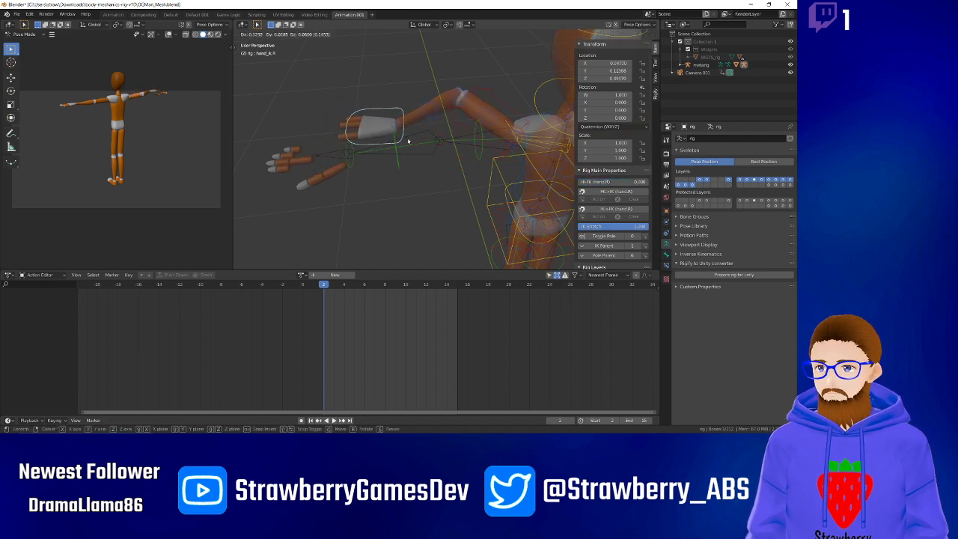
key("Escape")
key("g")
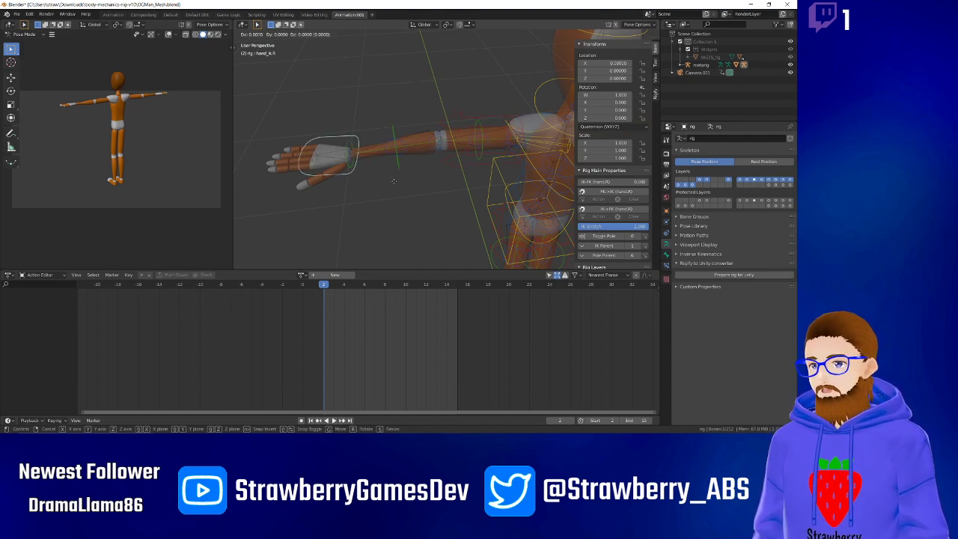
right_click(398, 209)
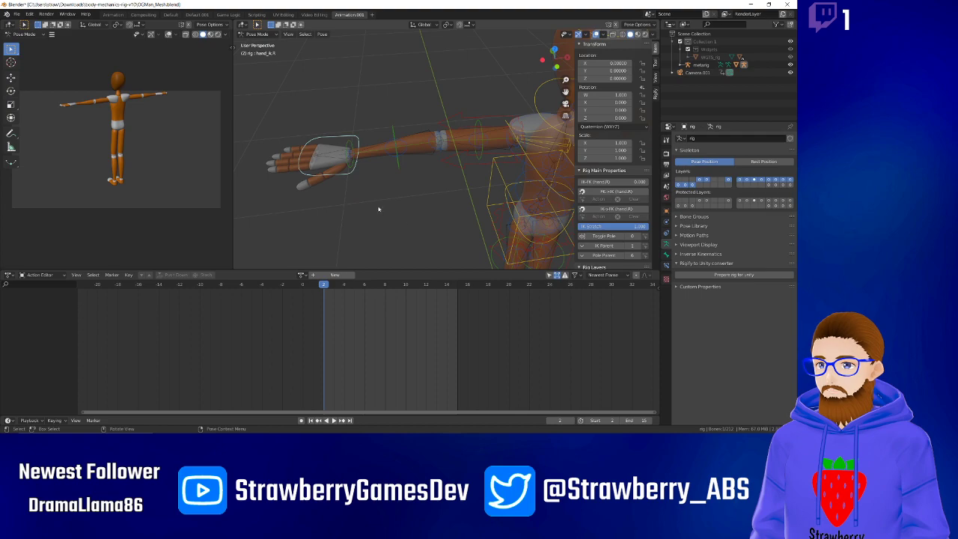
Undo the last IK-FK (hand.R) change and the selection of the hand's IK control.
key("ctrl+z")
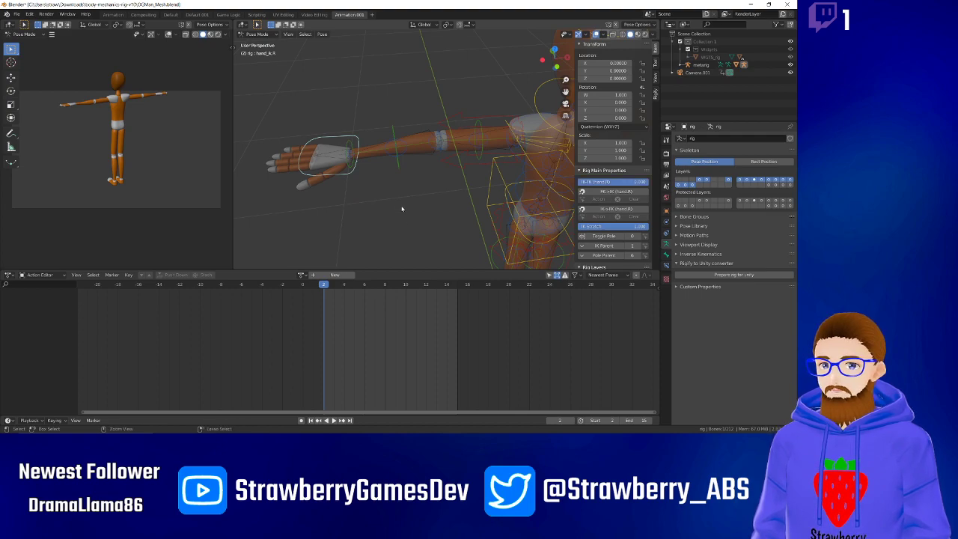
key("ctrl+z")
left_click(400, 209)
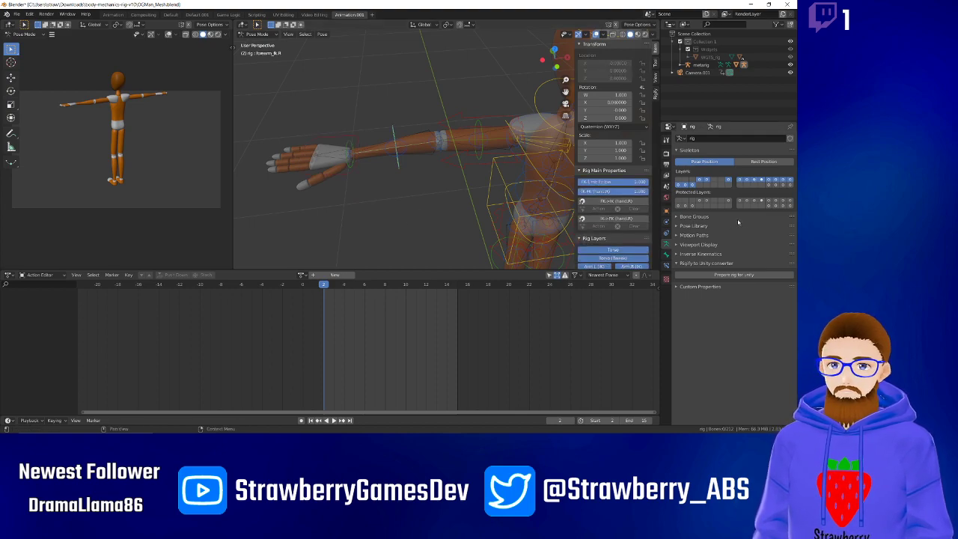
Isolate the rig's Torso, Torso (Tweak) and Arm.L (IK) bone layers one after another, ending with only Arm.L (IK) shown.
middle_click_drag(451, 199, 428, 191)
middle_click_drag(393, 156, 433, 199)
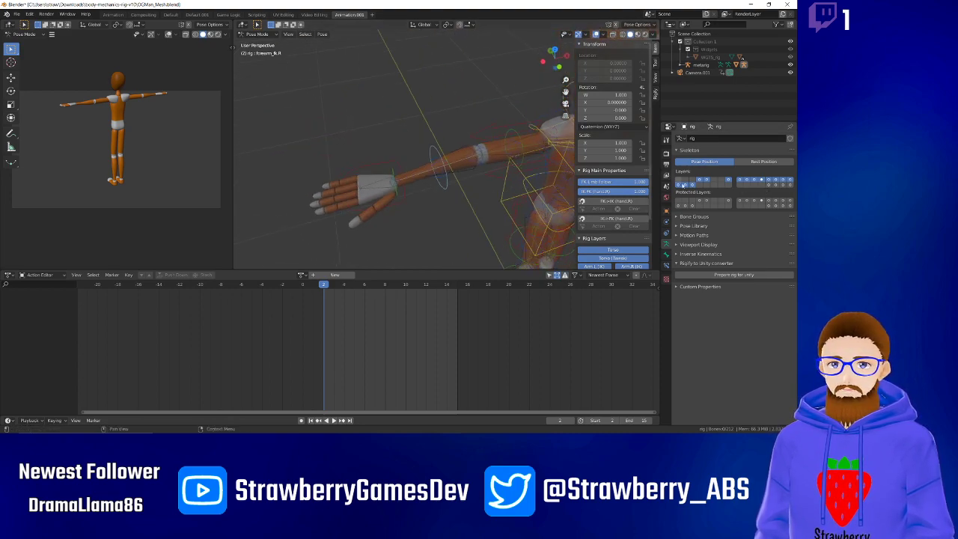
left_click(700, 180)
left_click(706, 180)
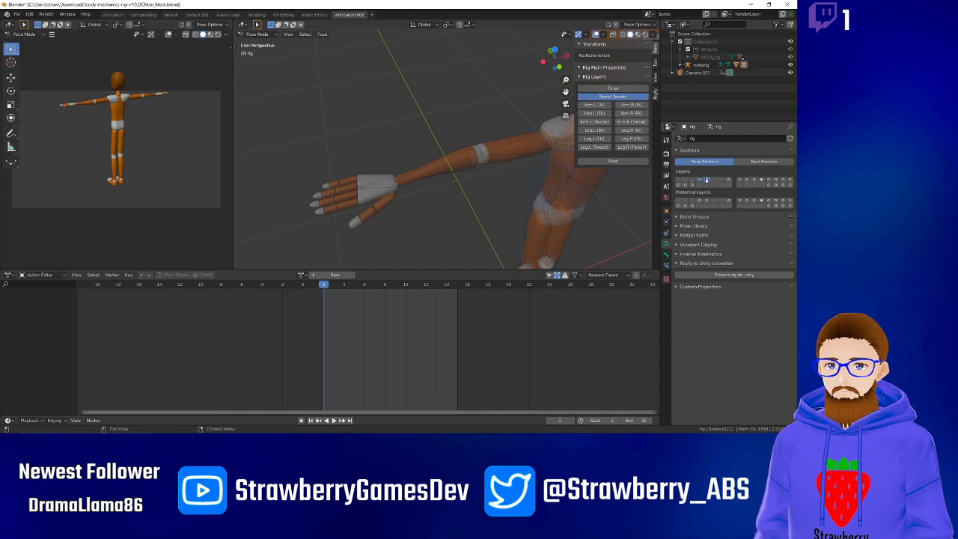
left_click(699, 180)
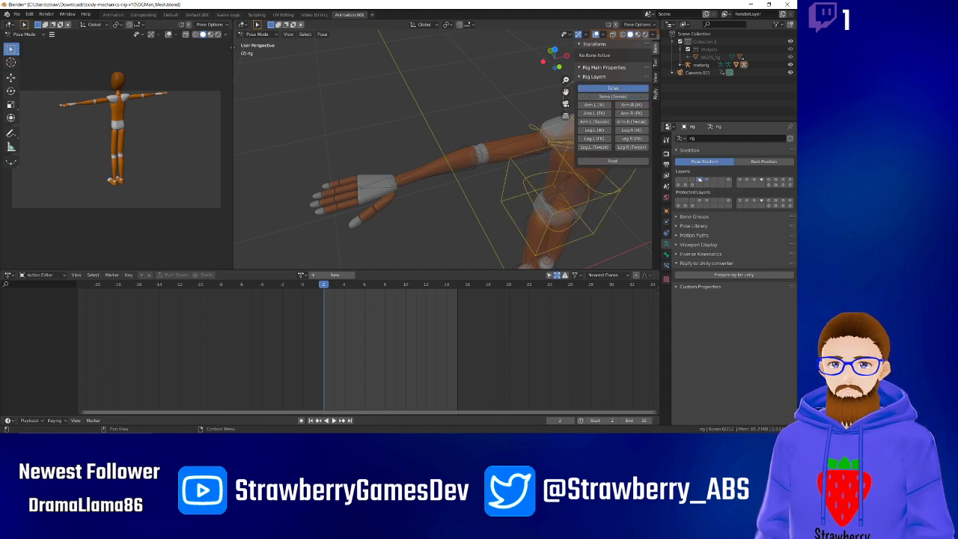
left_click(706, 180)
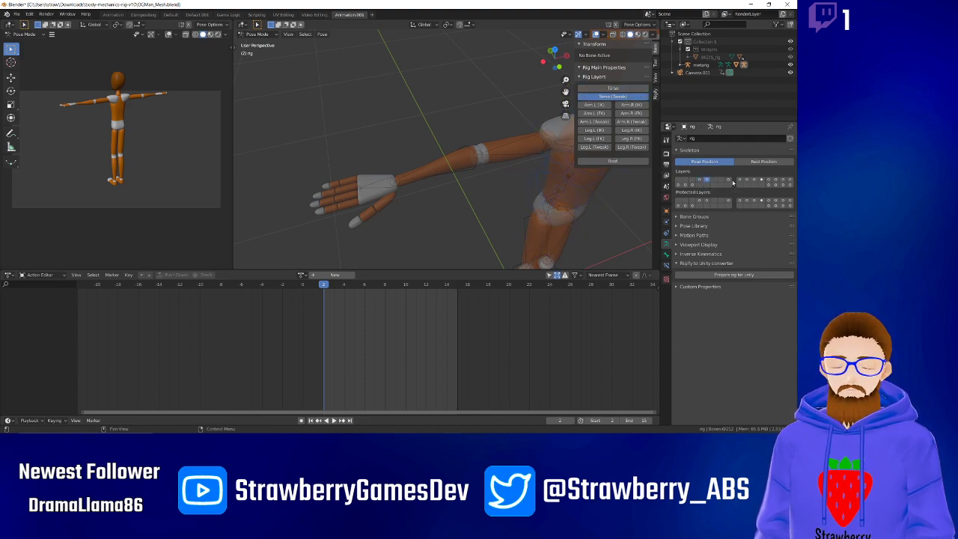
left_click(727, 180)
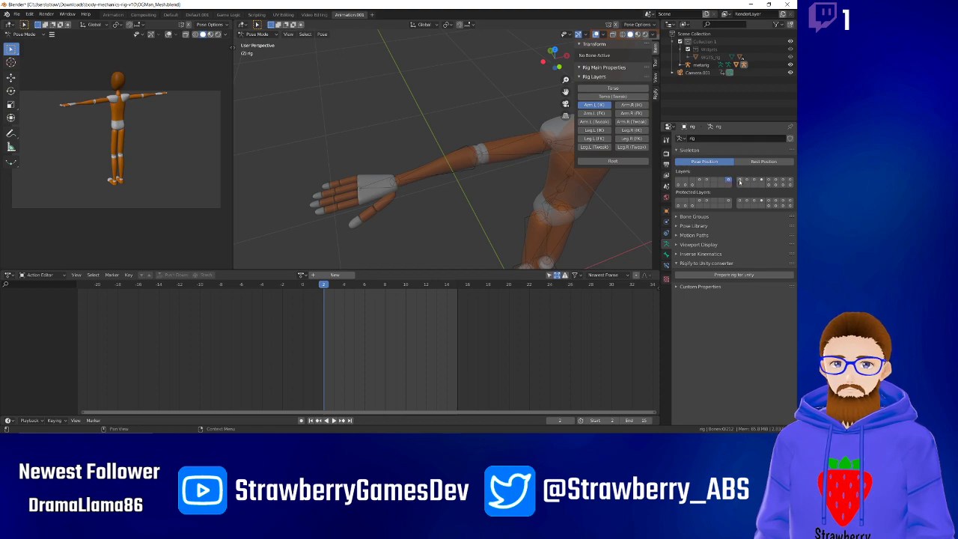
Toggle the Arm.L (FK) layer's visibility on and off while Arm.L (IK) stays shown.
left_click(739, 181)
left_click(601, 106)
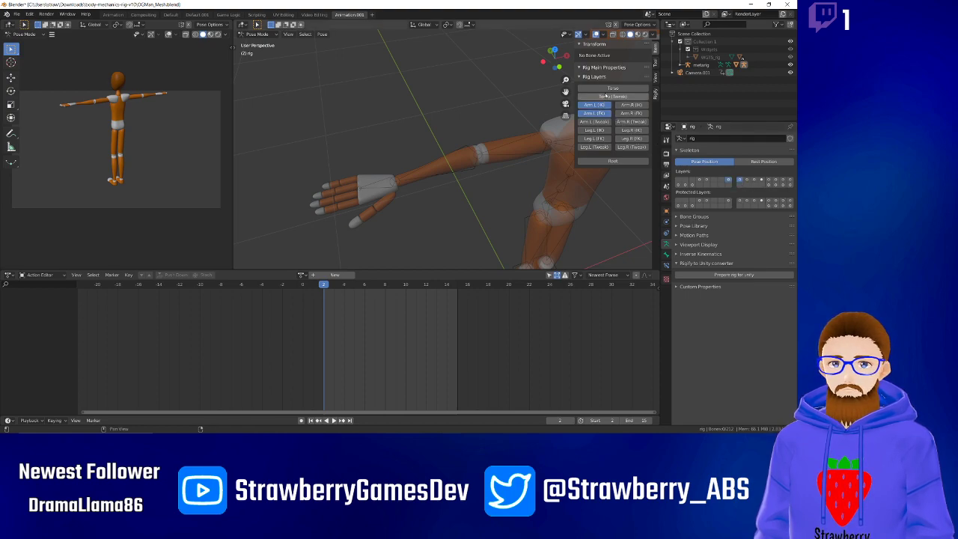
left_click(598, 113)
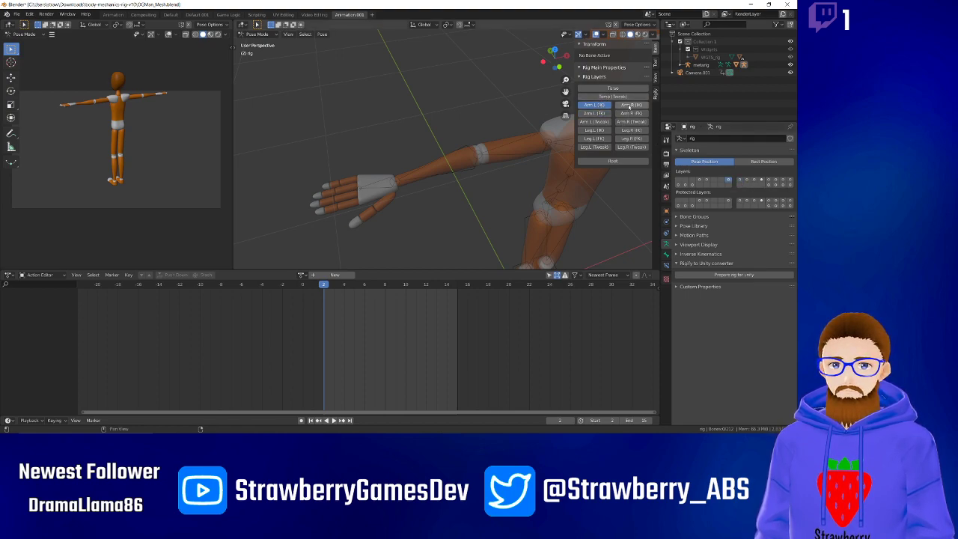
left_click(595, 113)
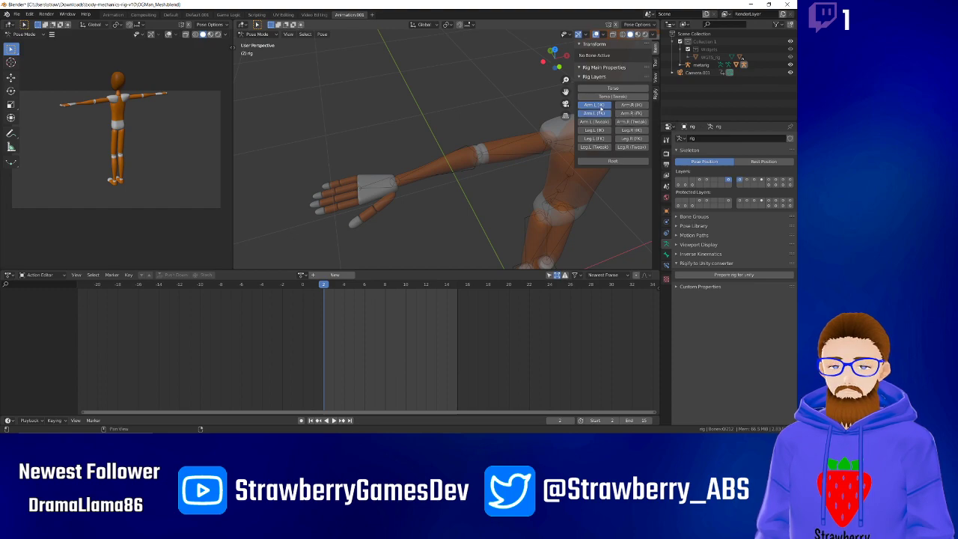
left_click(596, 113)
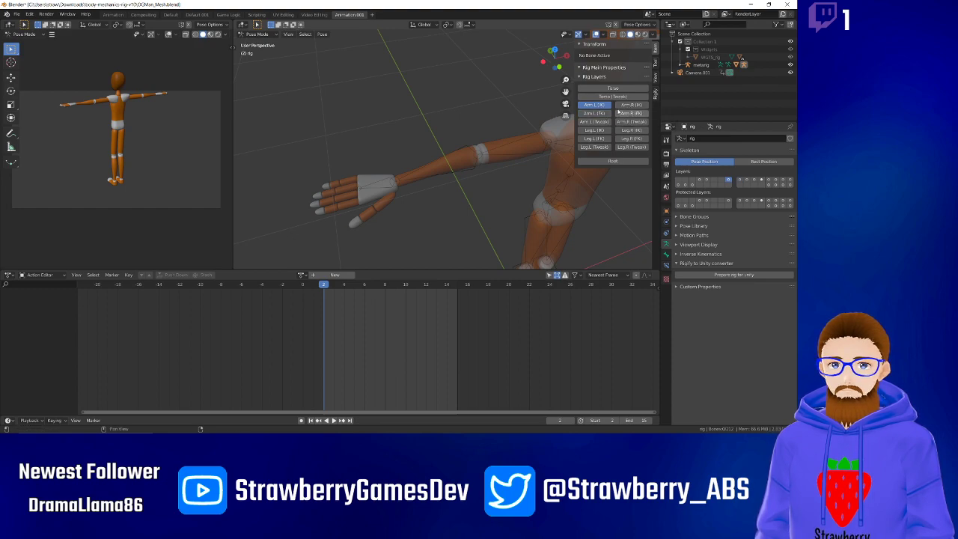
Show the Arm.R (IK), Leg.L (IK) and Leg.R (IK) rig layers.
left_click(619, 106)
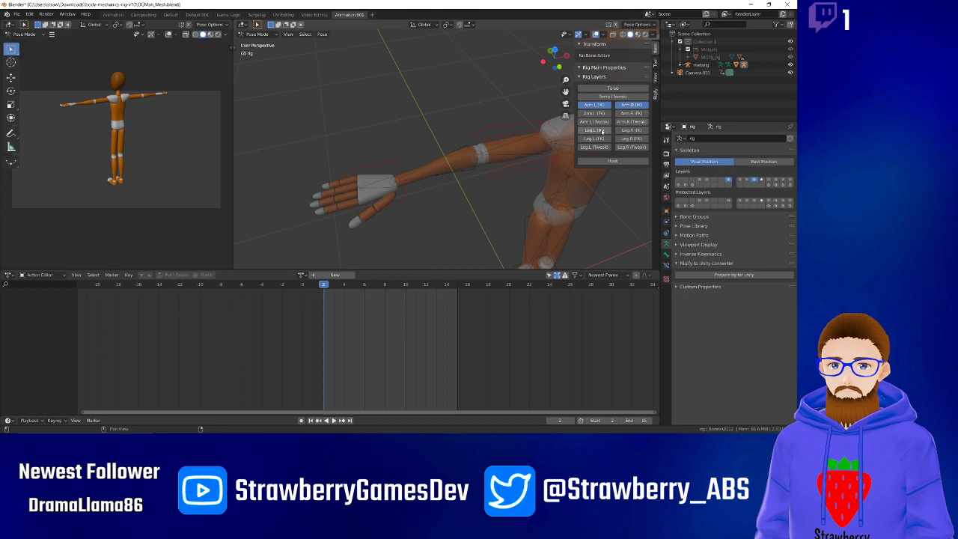
left_click(602, 131)
left_click(621, 132)
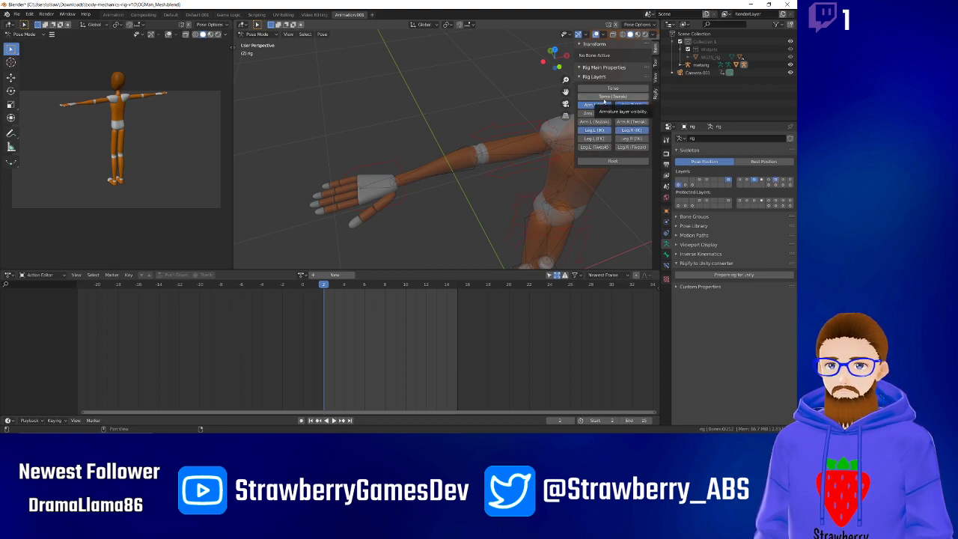
Hide both arm IK layers and show Arm.L (FK) and Arm.R (FK) in the rig layers.
left_click(600, 107)
left_click(599, 113)
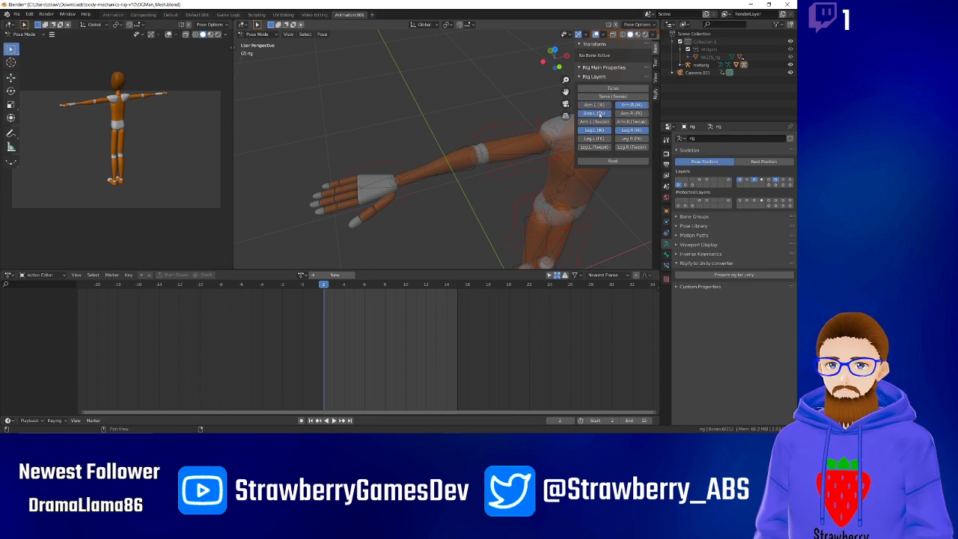
left_click(599, 113)
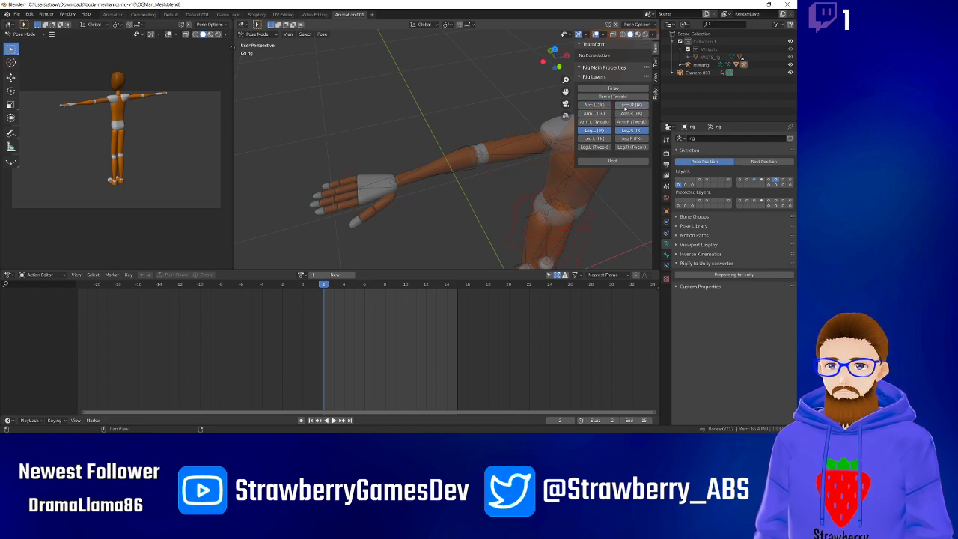
left_click(626, 113)
scroll(626, 201, "down", 2)
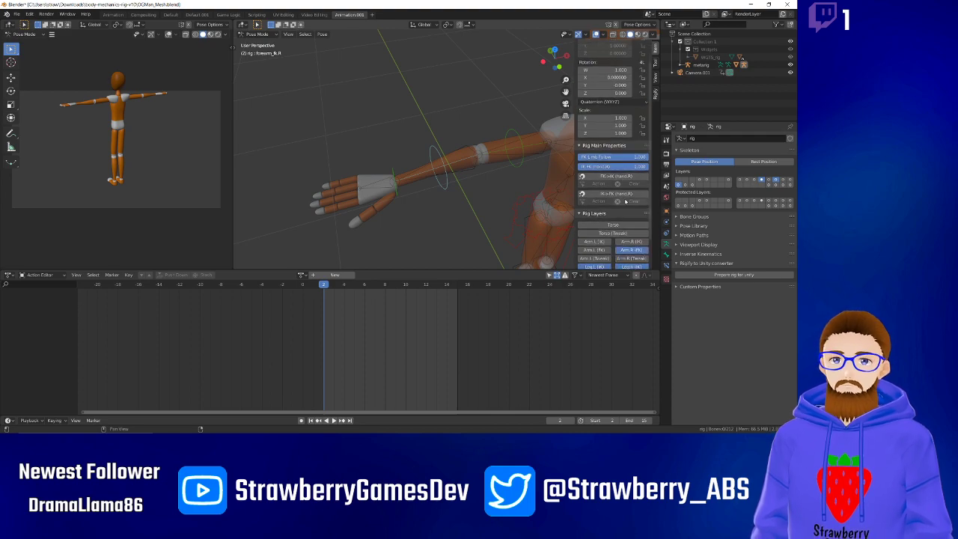
scroll(625, 200, "down", 2)
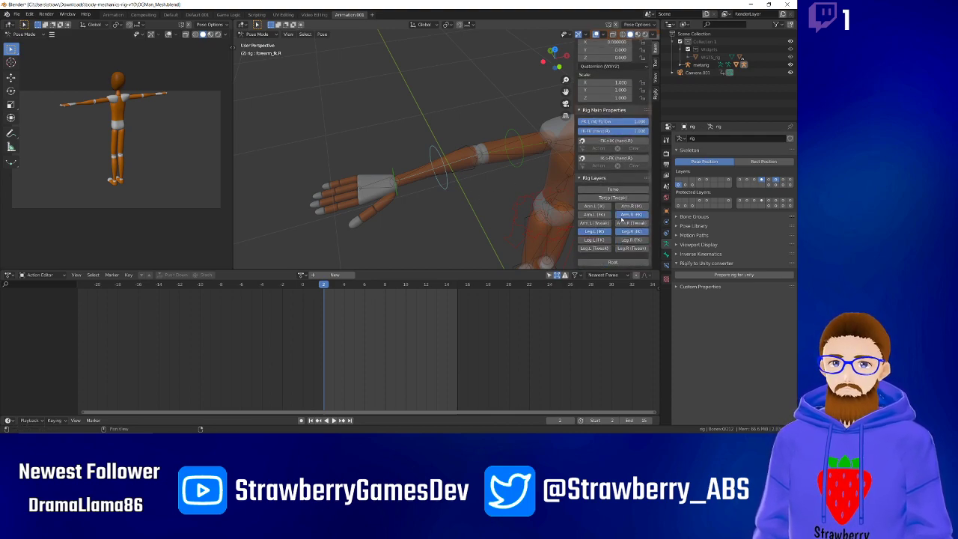
left_click(597, 214)
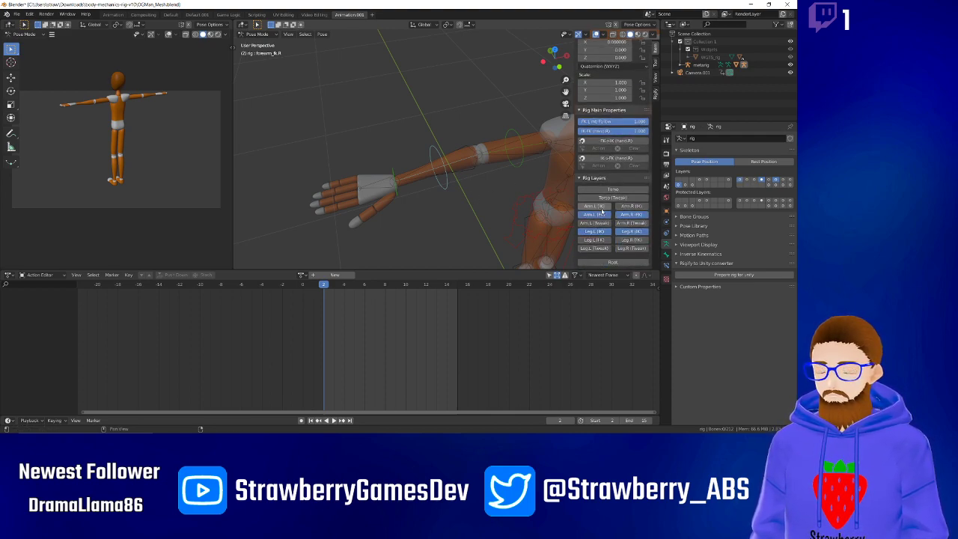
Show the Arm.L (IK) and Arm.R (IK) layers briefly and hide them again.
left_click(600, 207)
left_click(625, 207)
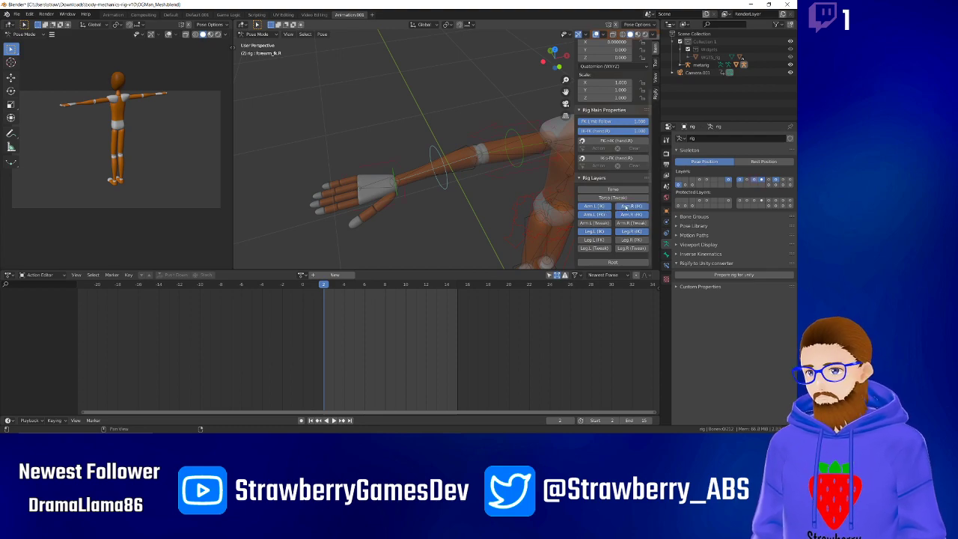
left_click(625, 208)
left_click(610, 209)
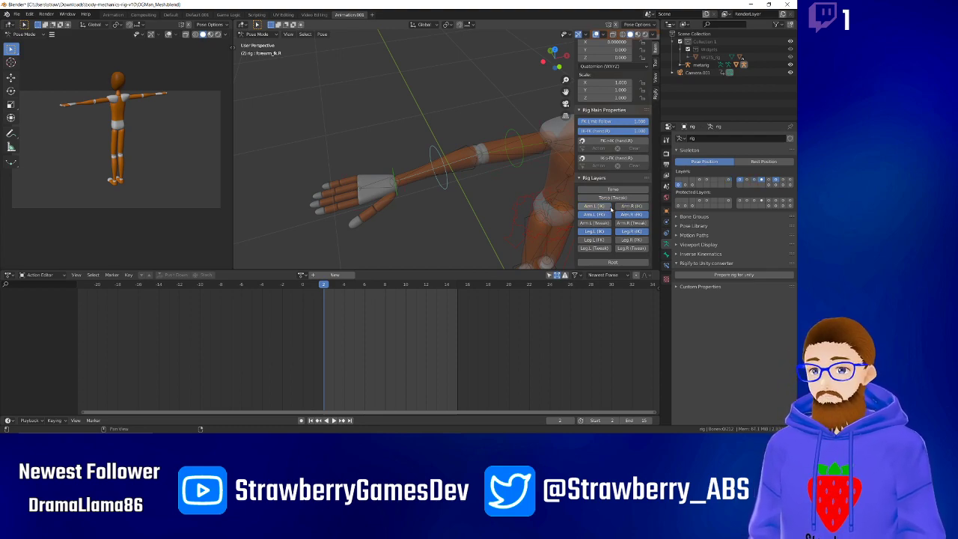
Show the rig's Torso layer and try toggling the Torso (Tweak) layer.
left_click(612, 189)
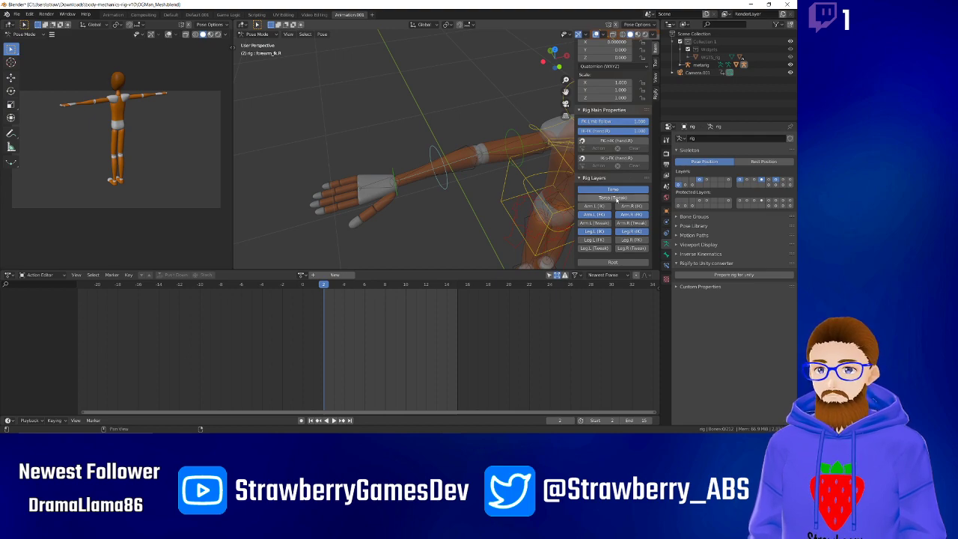
left_click(616, 198)
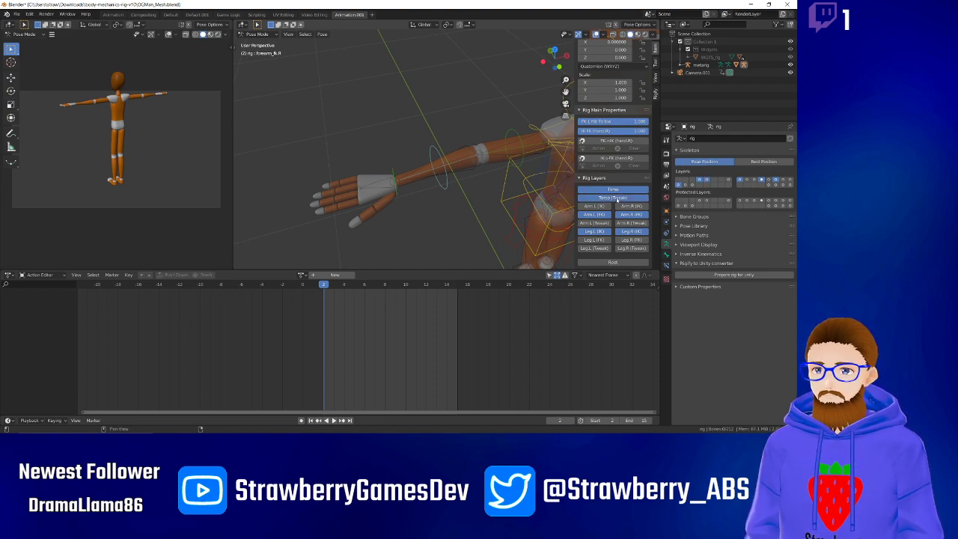
Rotate the right upper arm's FK control to lower the arm diagonally beside the body.
middle_click_drag(469, 207, 550, 155)
scroll(482, 160, "down", 5)
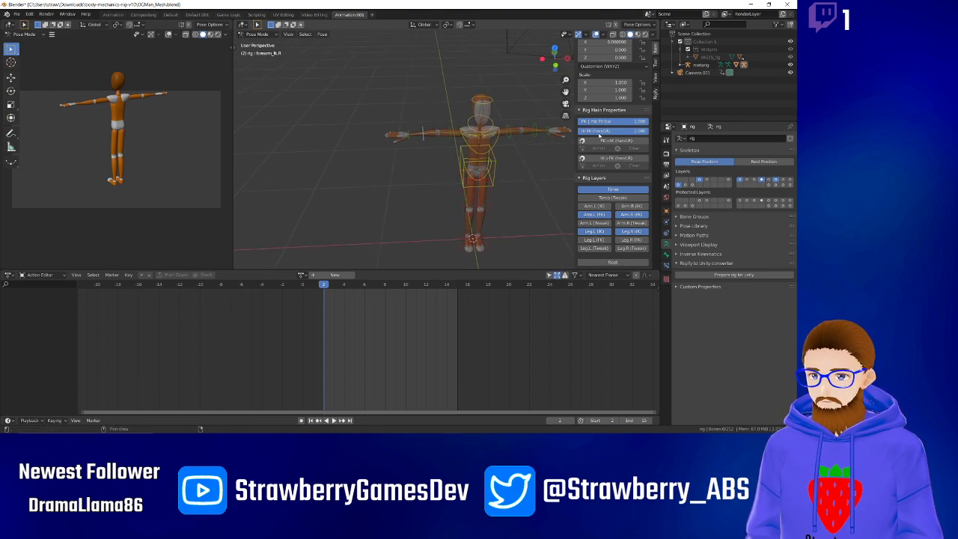
scroll(534, 155, "up", 4)
scroll(518, 155, "down", 1)
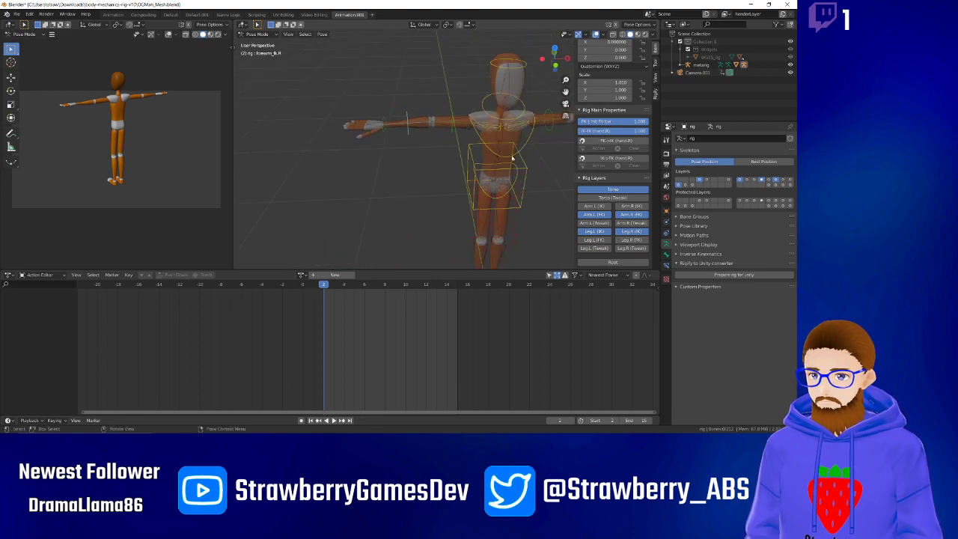
left_click(456, 124)
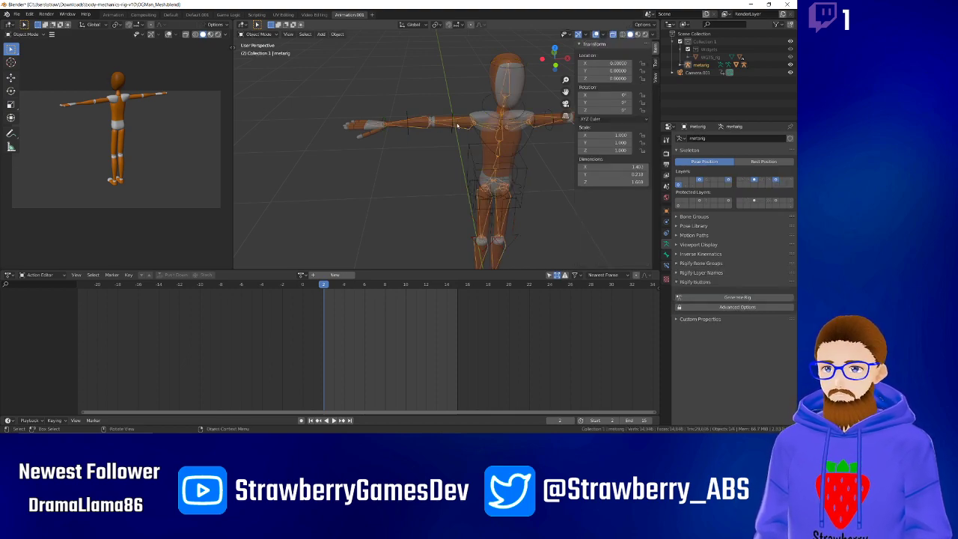
left_click(452, 124)
key("r")
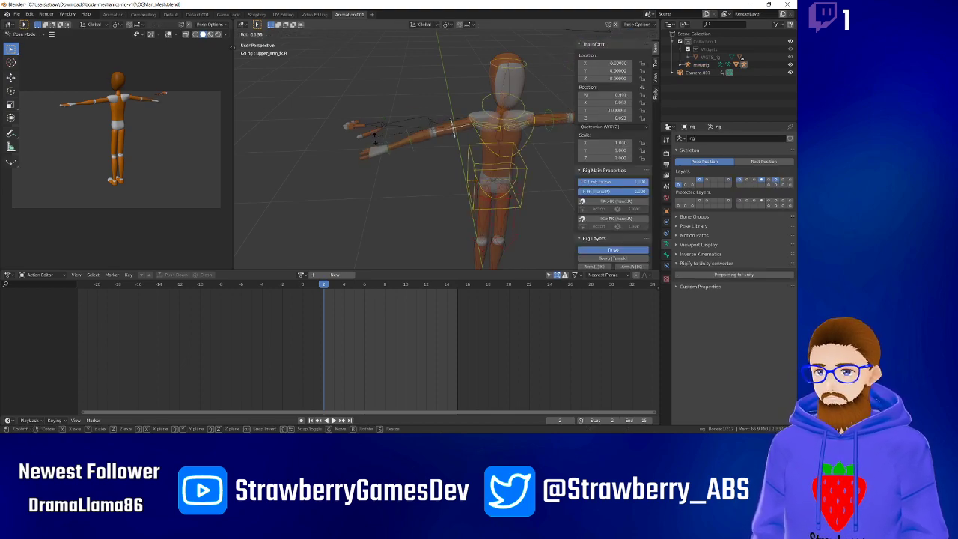
left_click(402, 180)
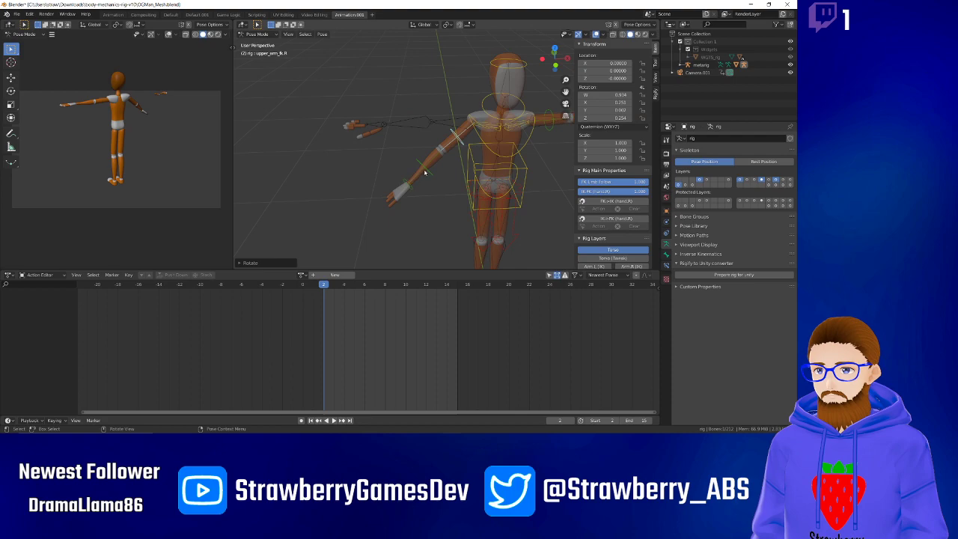
Rotate the right forearm's FK control so the forearm hangs nearly straight down.
left_click(424, 172)
key("r")
left_click(443, 180)
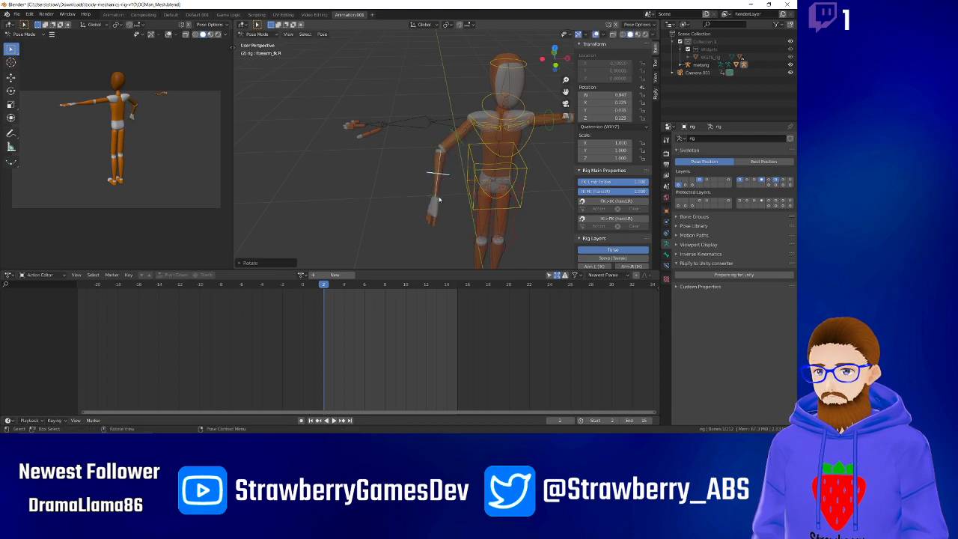
Try rotating the right hand's FK control, cancel the rotation and inspect the arm pose.
left_click(439, 199)
key("r")
right_click(452, 211)
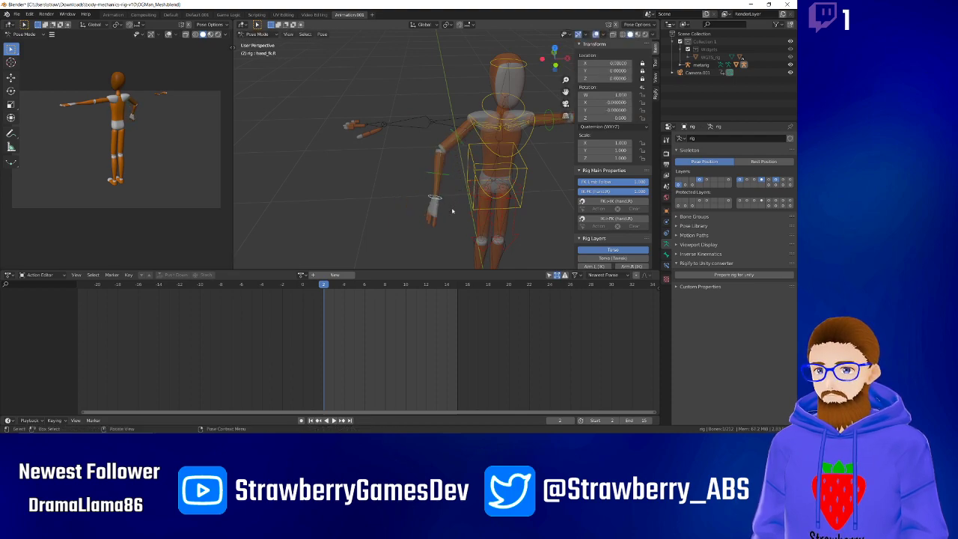
middle_click_drag(478, 168, 419, 169)
middle_click_drag(454, 226, 475, 209)
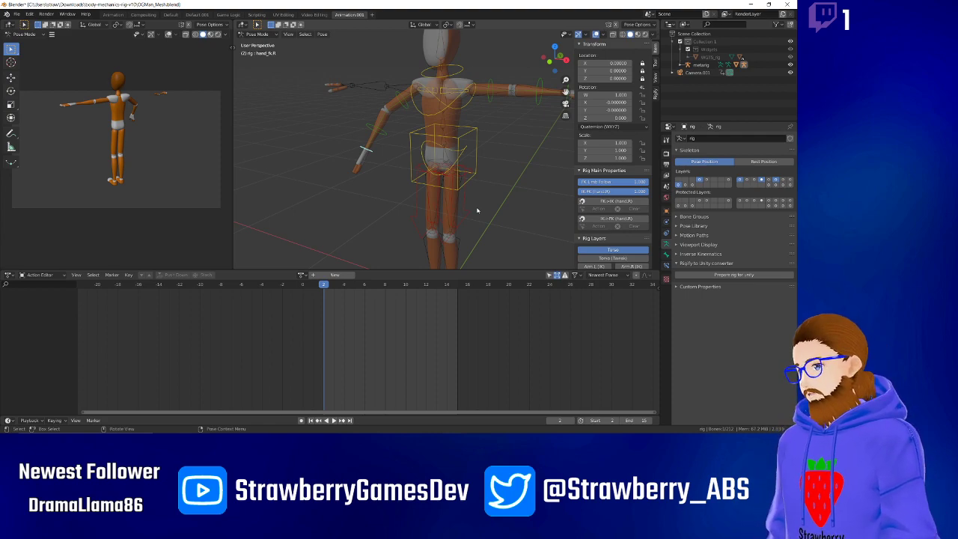
Open the second BMR-pack file from the recent files, saving the changes to OGMan_Mesh.
left_click(17, 14)
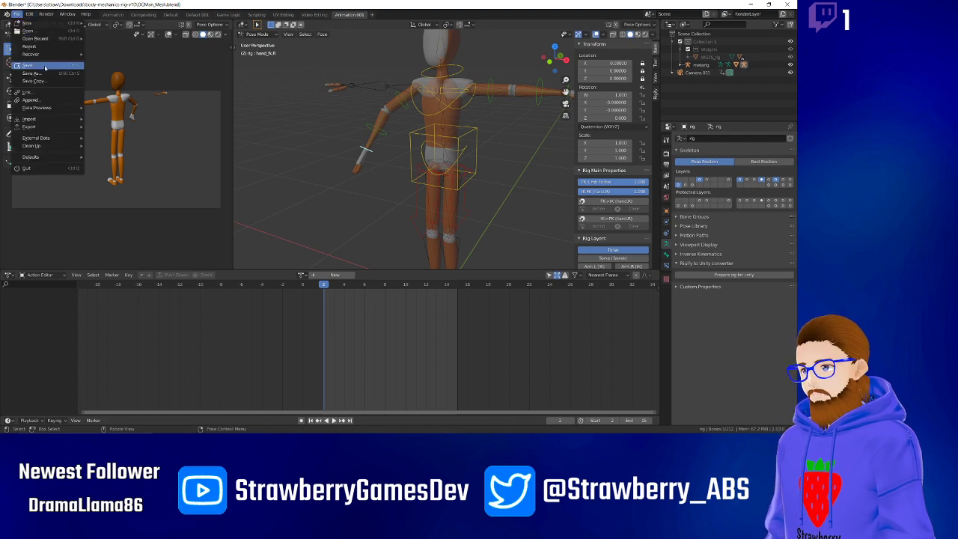
mouse_move(56, 38)
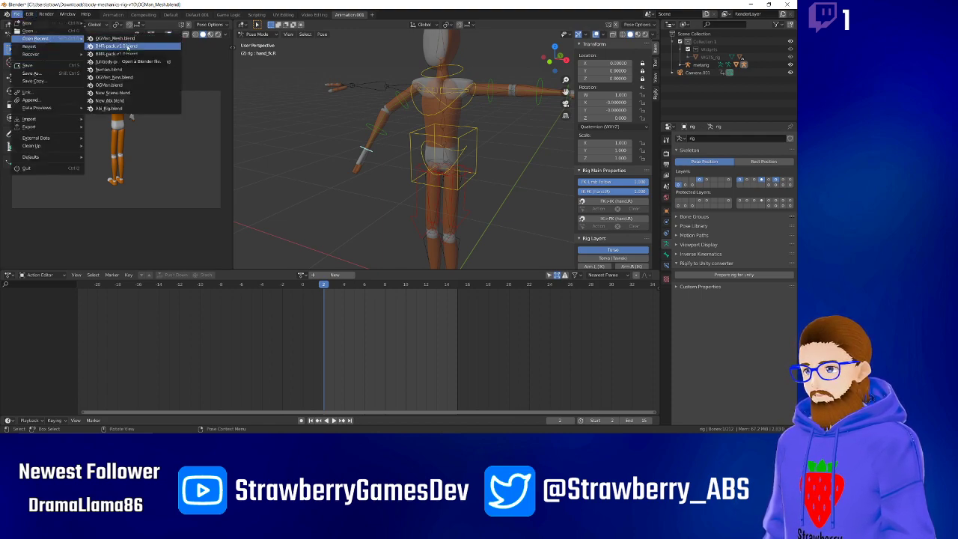
left_click(128, 56)
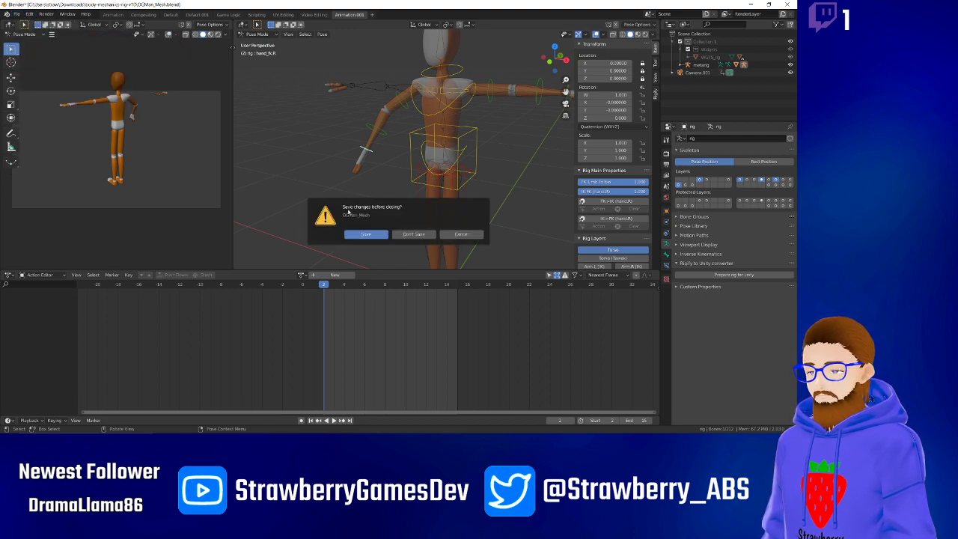
left_click(377, 236)
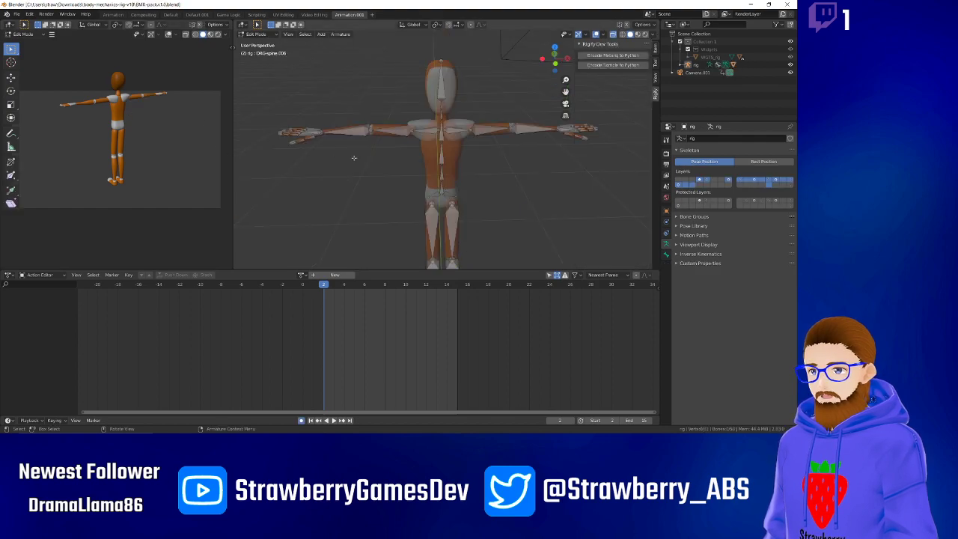
Select the right shoulder's ORG bone in the rig and open the bone parenting options.
scroll(385, 166, "up", 2)
scroll(339, 152, "down", 1)
mouse_move(340, 152)
middle_mouse_down()
mouse_move(352, 166)
mouse_move(345, 152)
middle_mouse_up()
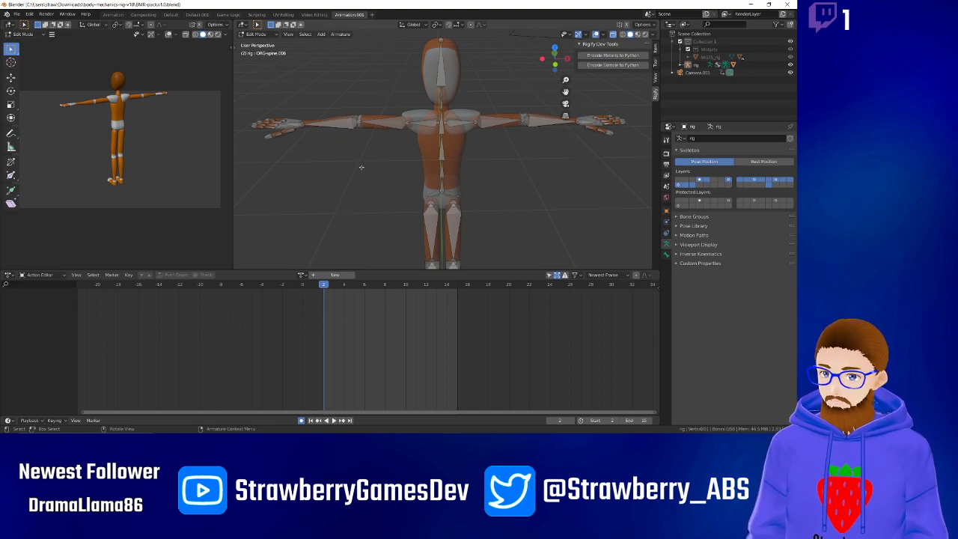
left_click(439, 125)
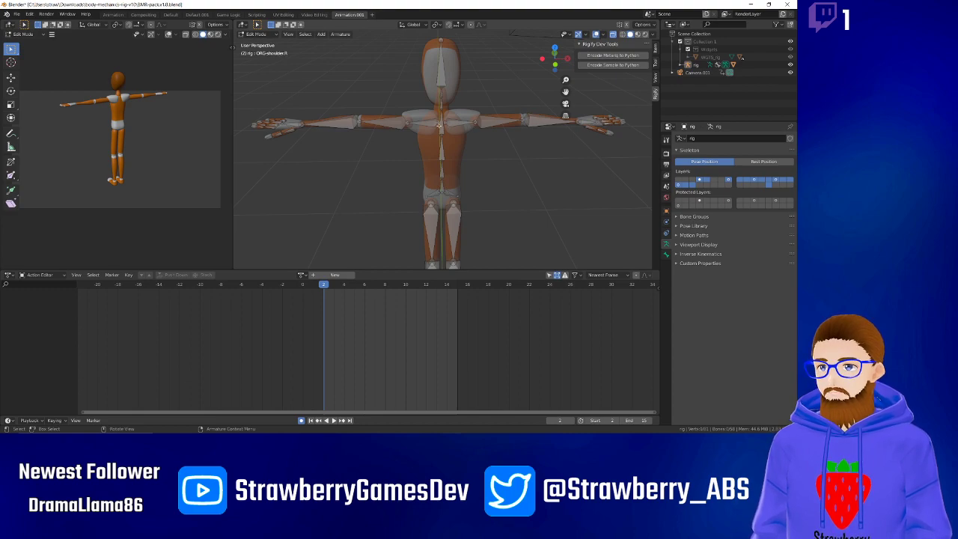
right_click(441, 129)
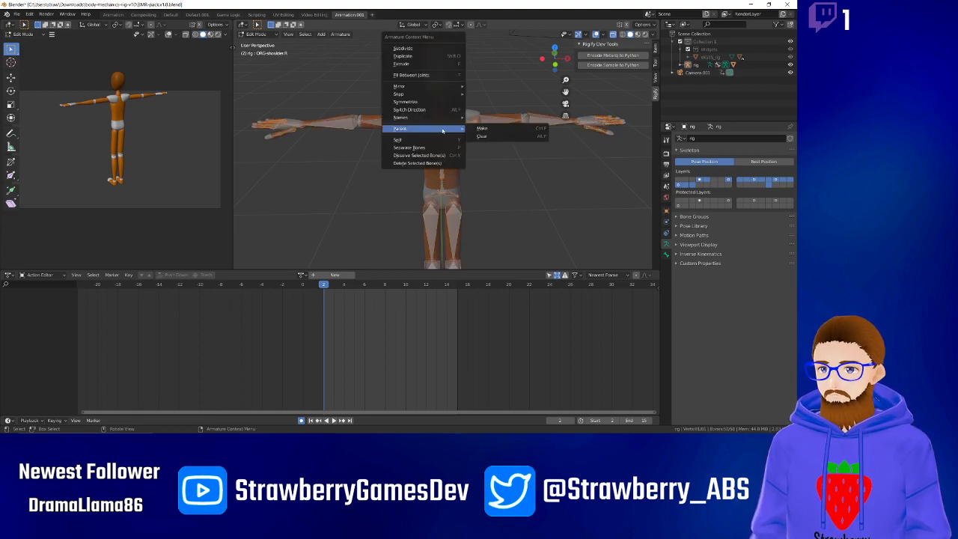
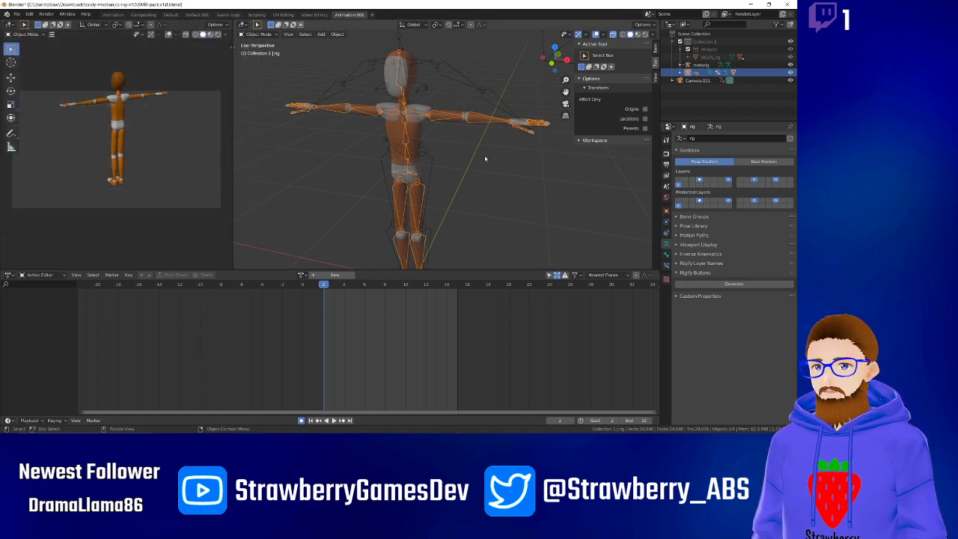
Delete the metarig armature from the scene.
left_click(460, 75)
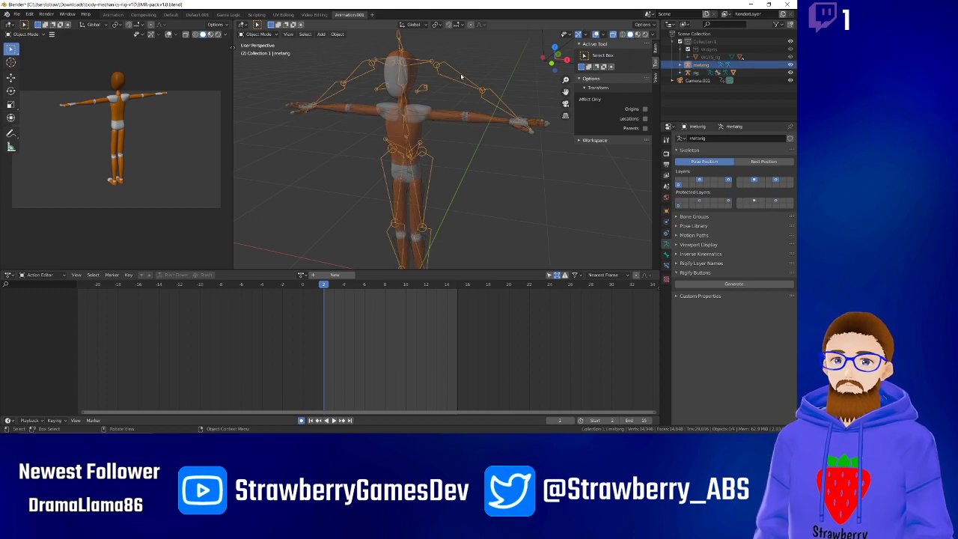
key("Delete")
Generate a Rigify control rig from the mannequin's existing rig armature and look over the generated root control.
left_click(480, 121)
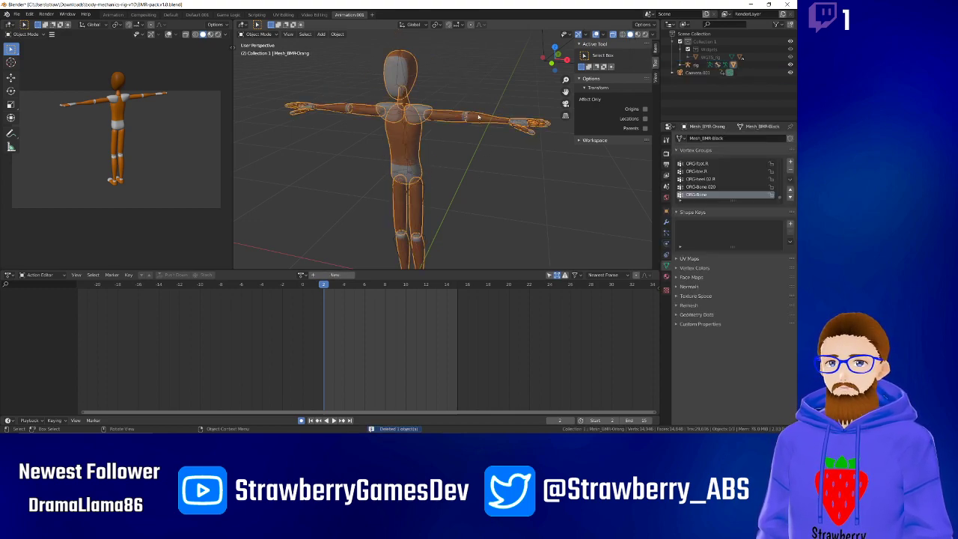
left_click(479, 117)
left_click(733, 284)
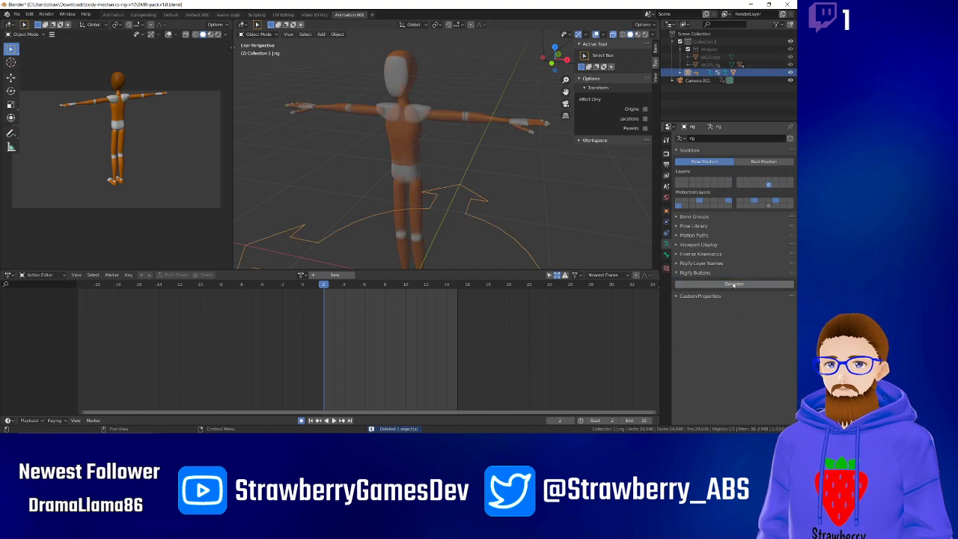
scroll(449, 187, "down", 4)
middle_click_drag(412, 203, 455, 195)
left_click(425, 155)
left_click(468, 217)
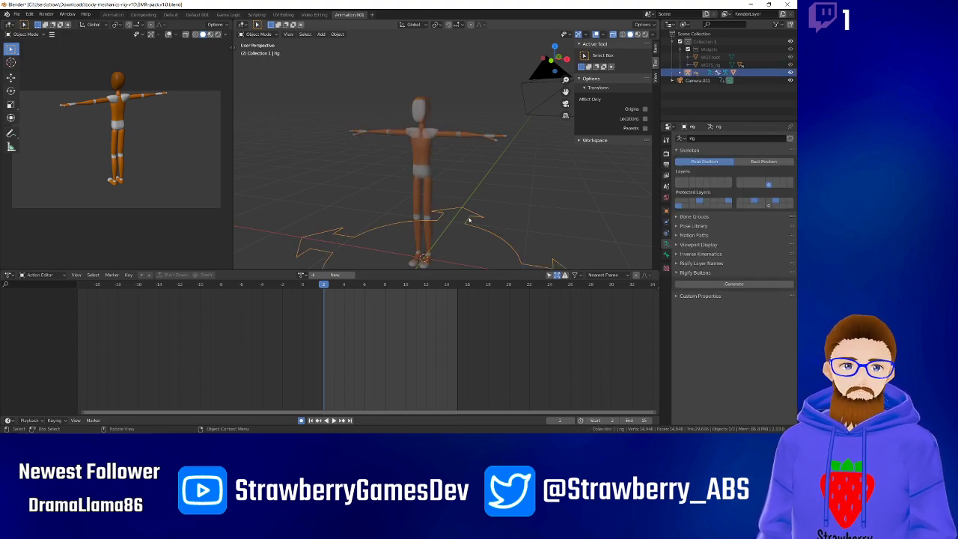
Enable all of the generated rig's bone layers and switch the armature to Pose Mode.
mouse_move(678, 180)
left_mouse_down()
mouse_move(791, 181)
mouse_move(679, 184)
left_mouse_up()
left_click(678, 180)
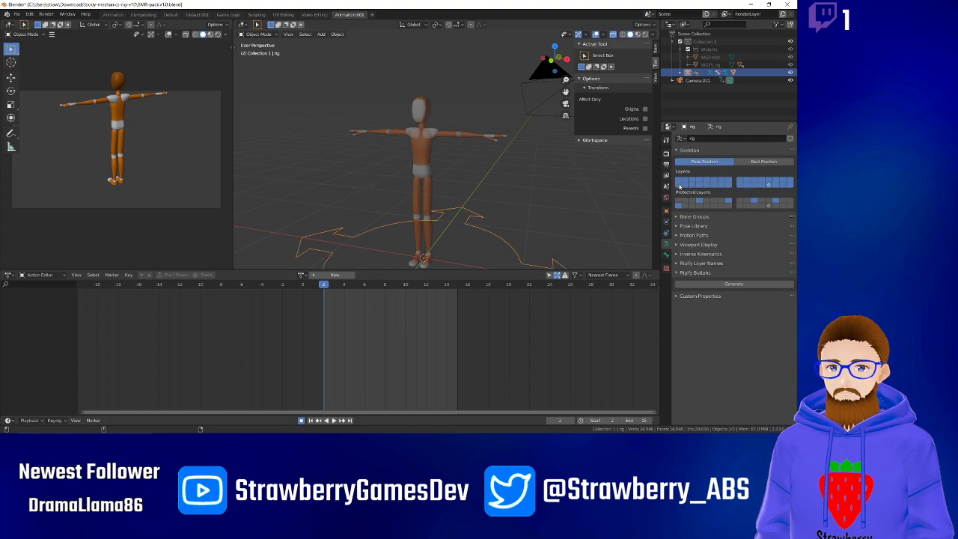
middle_click_drag(453, 197, 419, 212)
key("ctrl+Tab")
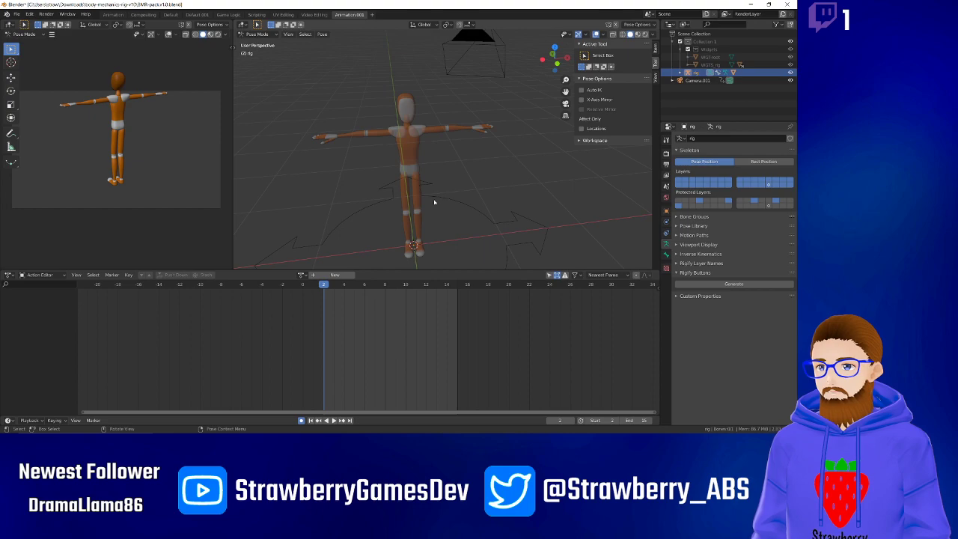
Try rotating and moving the generated root control, cancelling both transforms.
left_click(434, 201)
key("r")
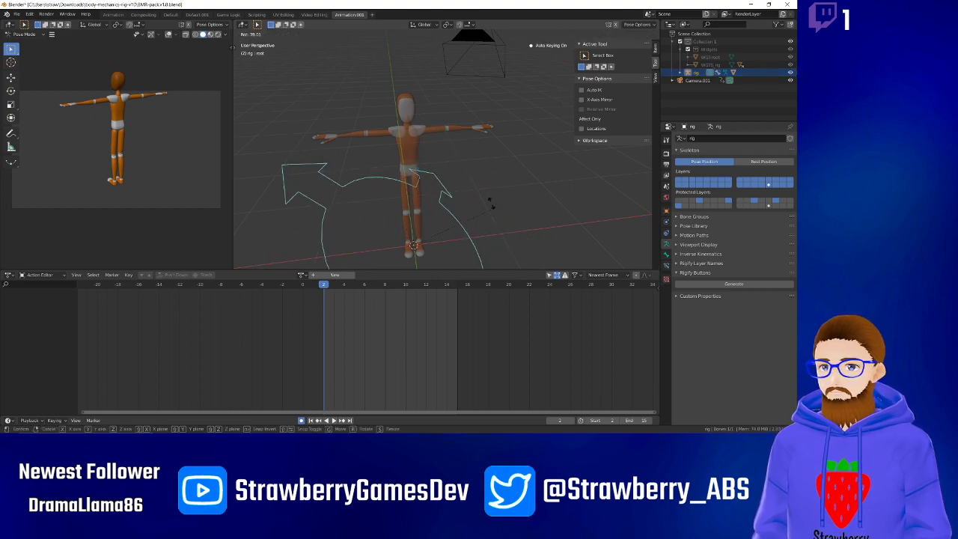
right_click(407, 212)
key("g")
right_click(417, 228)
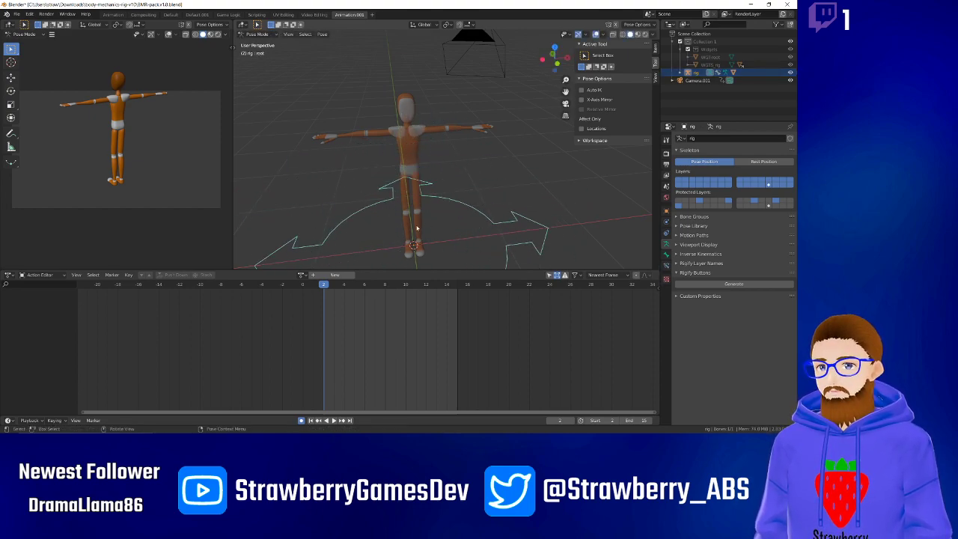
Return to Object Mode and undo the rig generation.
key("ctrl+Tab")
key("ctrl+z")
key("ctrl+z")
left_click(417, 230)
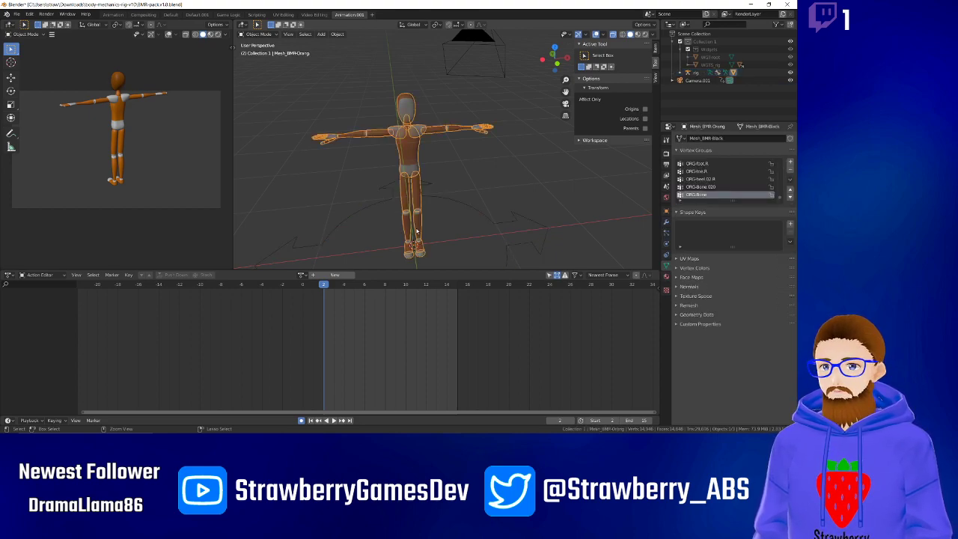
left_click(417, 230)
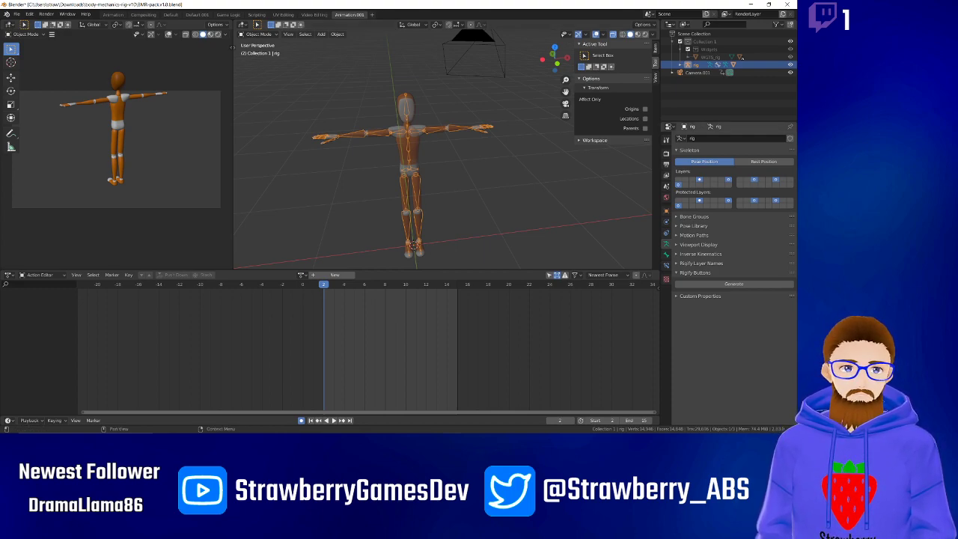
Inspect the rig armature's custom properties.
left_click(681, 297)
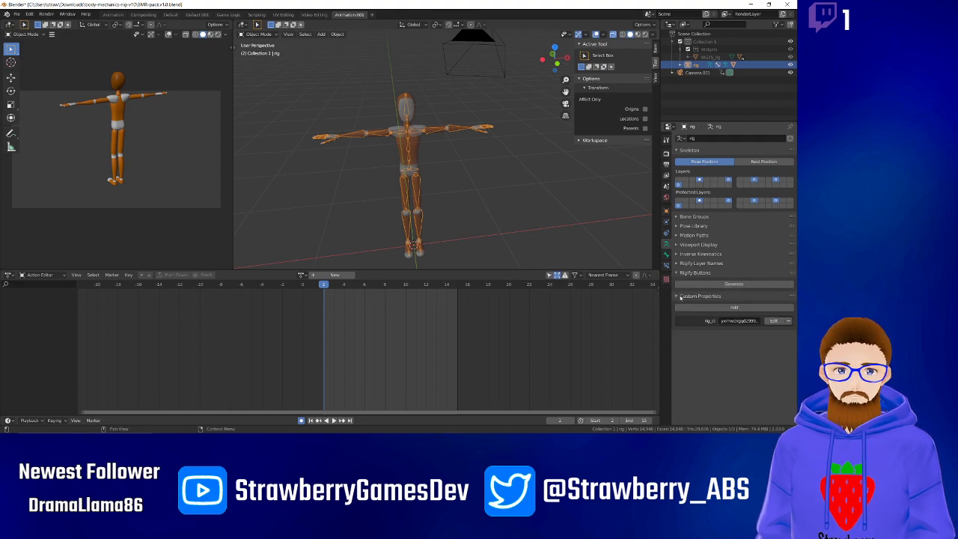
left_click(680, 296)
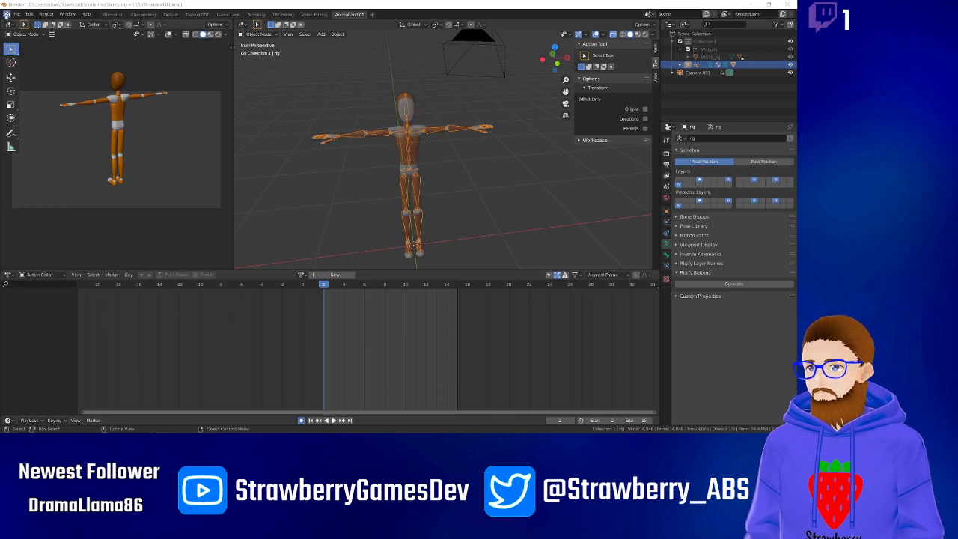
Disable Rigify Legacy Mode in the Rigify add-on preferences and close the preferences.
left_click(28, 15)
left_click(56, 126)
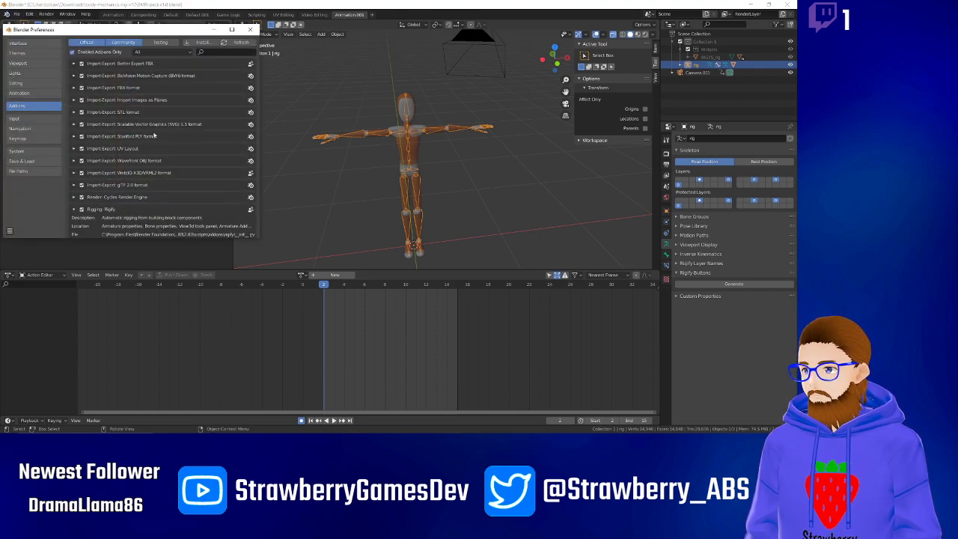
scroll(107, 190, "down", 5)
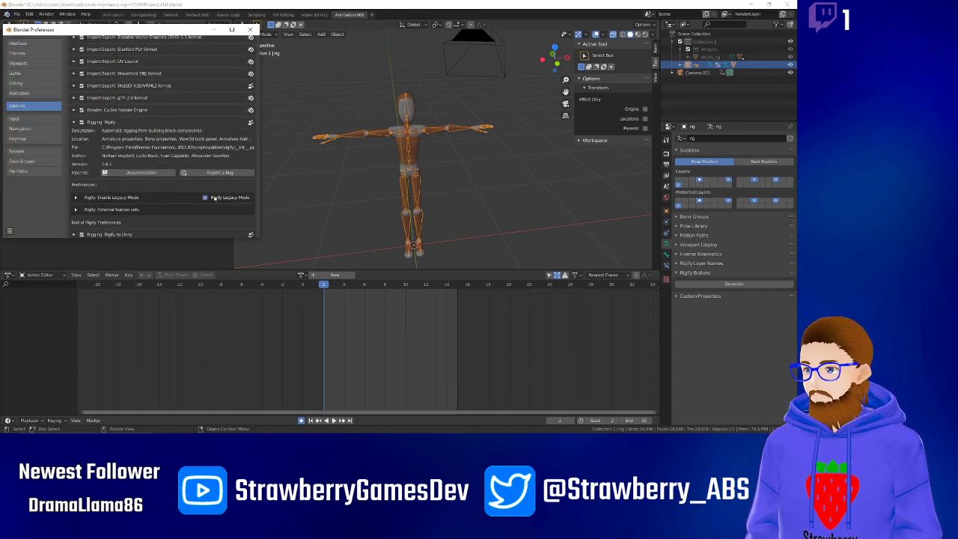
left_click(205, 197)
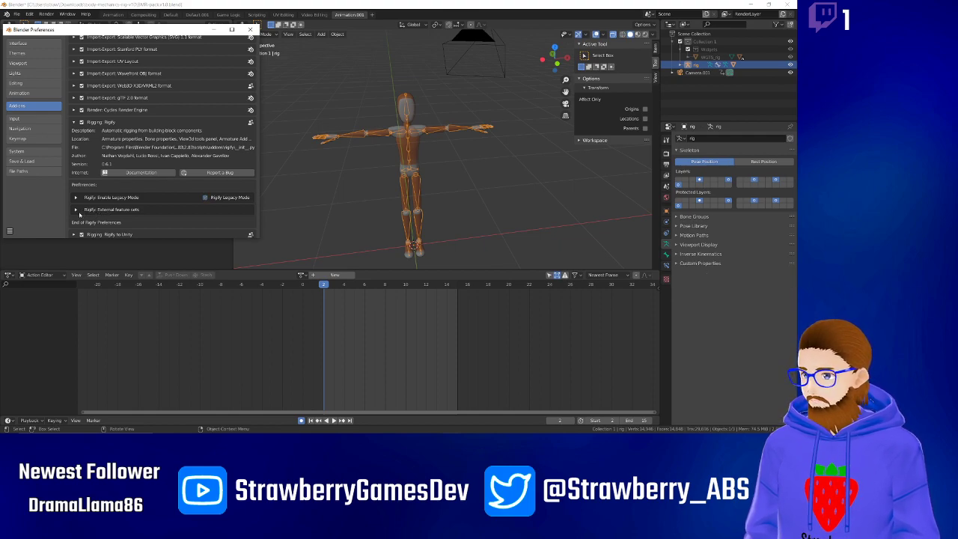
left_click(74, 210)
left_click(74, 209)
left_click(76, 197)
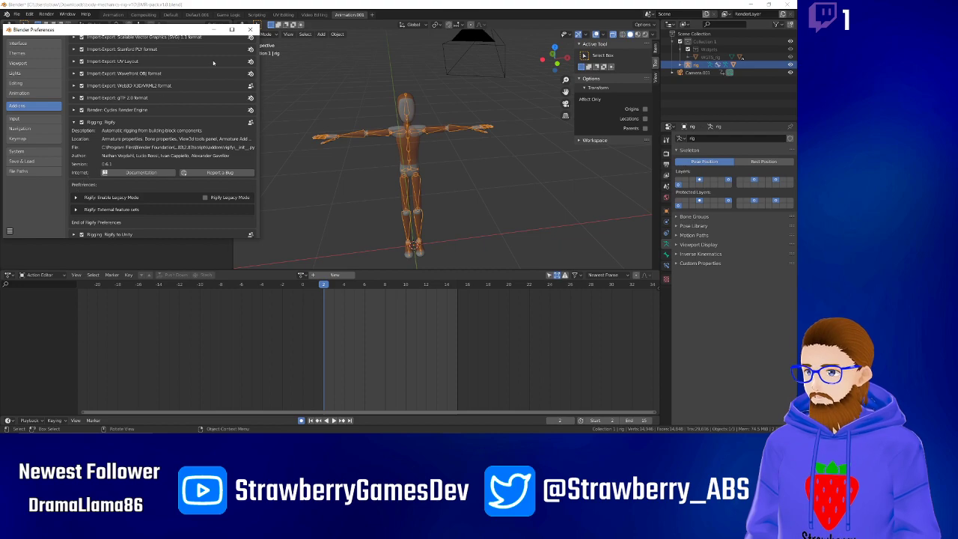
left_click(249, 30)
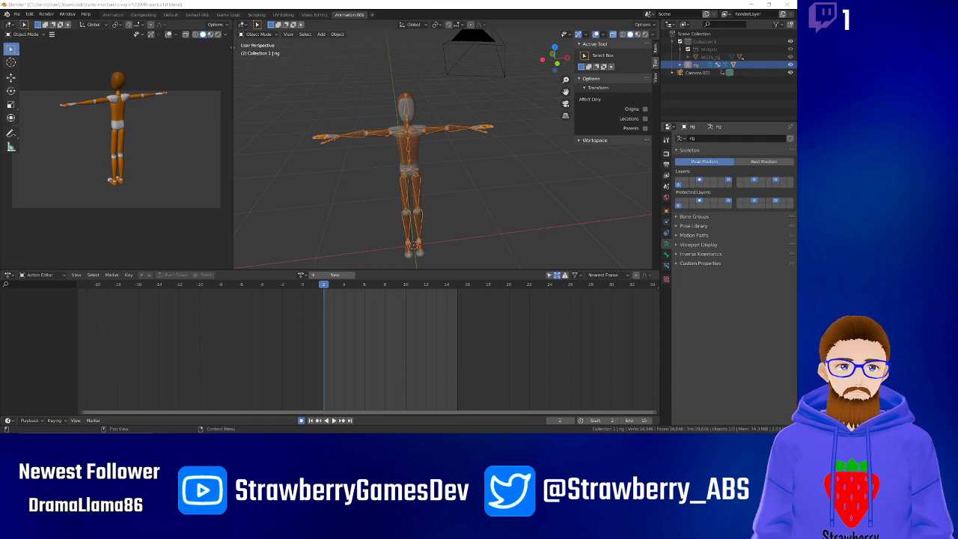
Deselect the rig and browse the addable object types, including the armature presets, without adding anything.
left_click(484, 180)
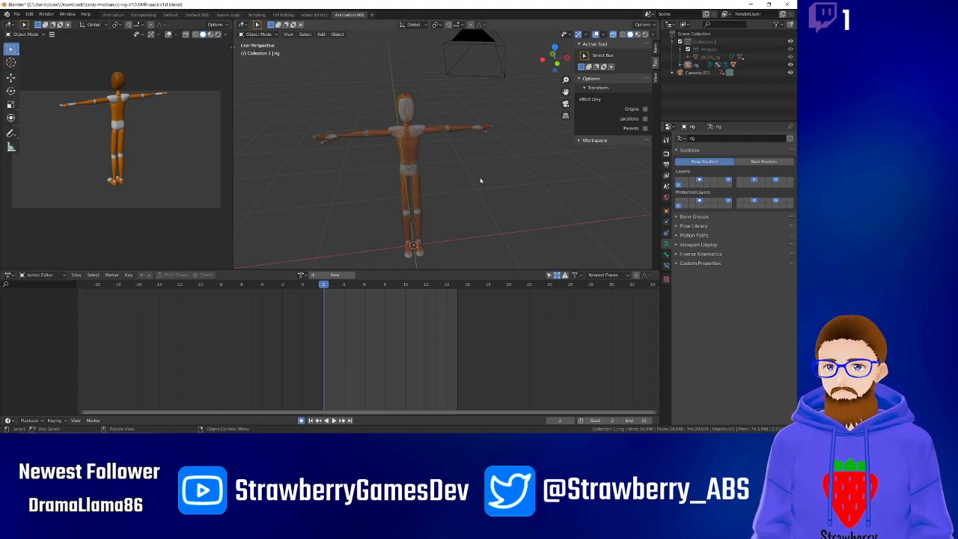
key("shift+a")
mouse_move(442, 174)
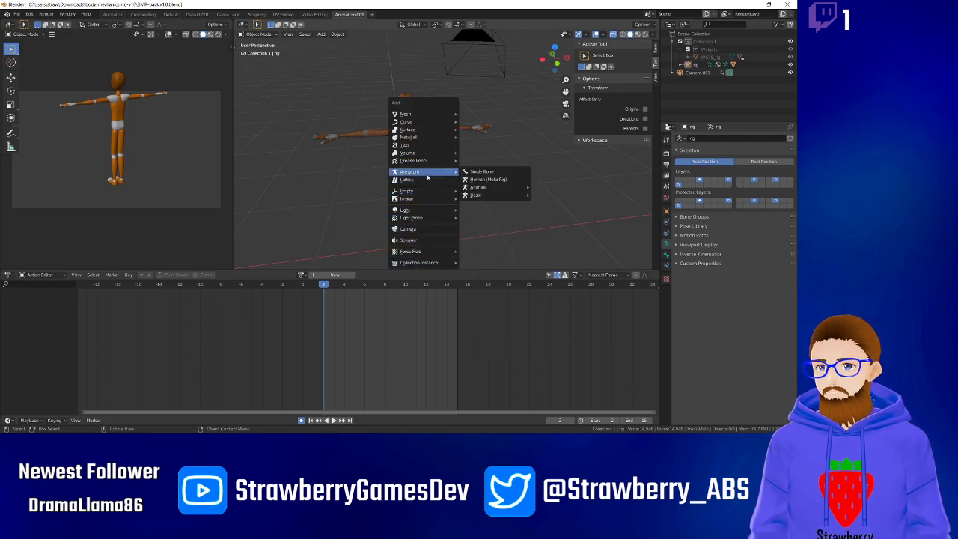
mouse_move(429, 155)
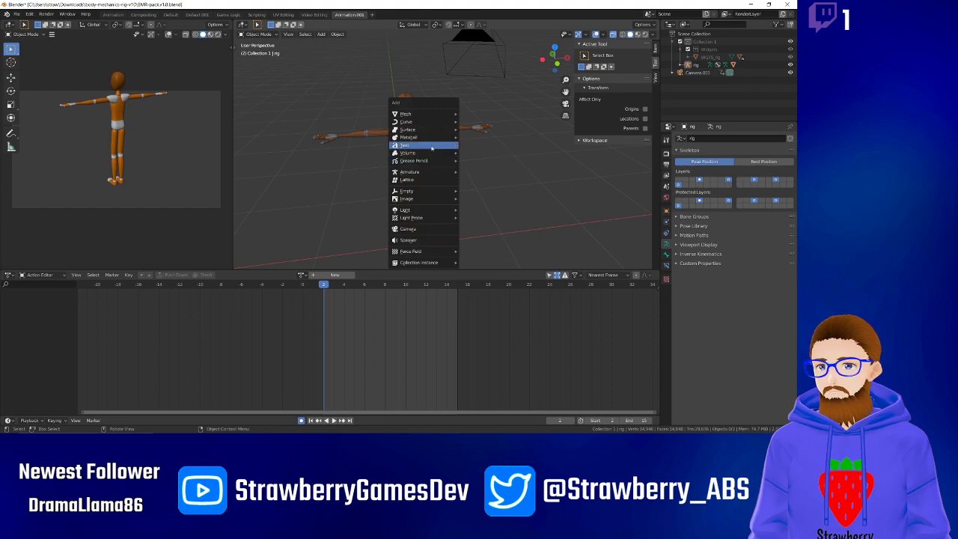
mouse_move(432, 139)
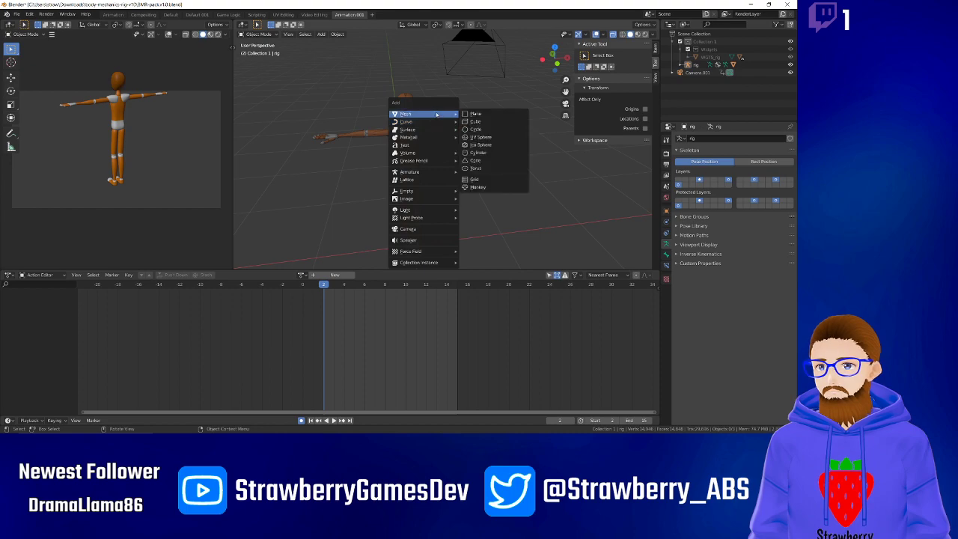
mouse_move(406, 218)
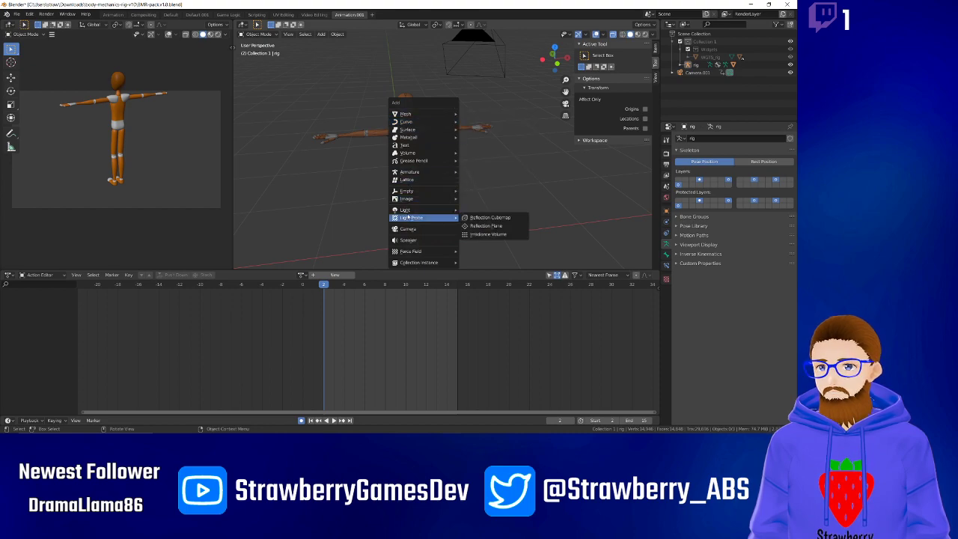
right_click(332, 214)
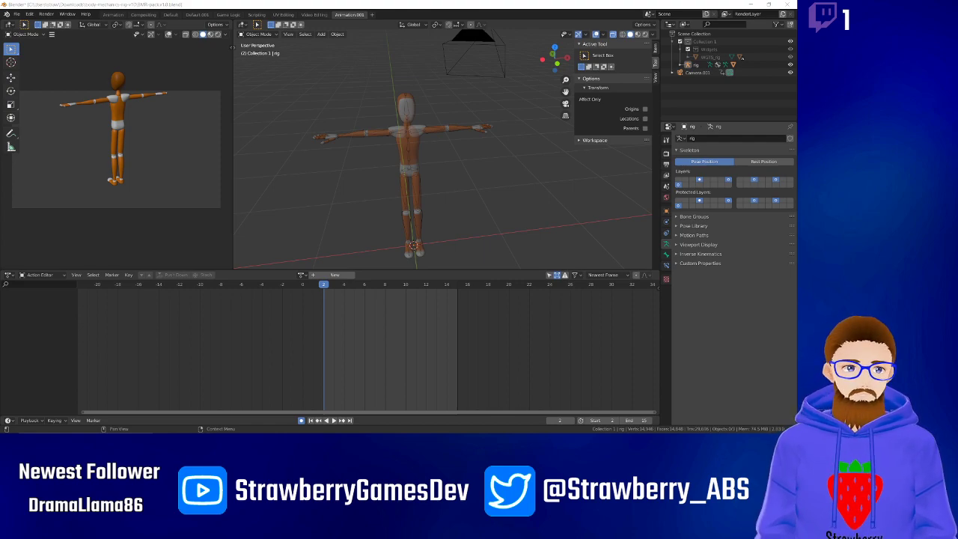
Examine the mannequin's mesh and rig bones up close at the hand and around the whole body.
left_click(411, 150)
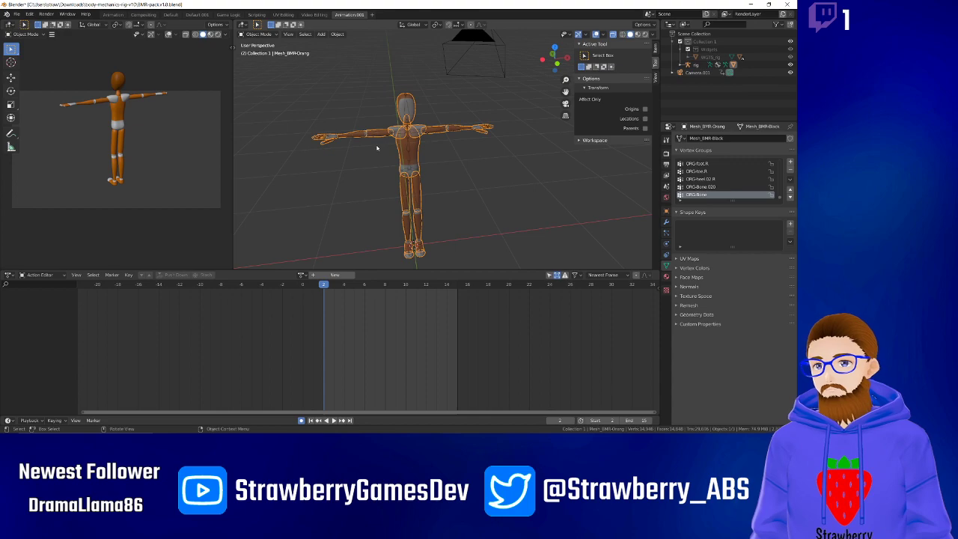
scroll(378, 147, "up", 1)
middle_click_drag(374, 152, 338, 157)
scroll(341, 154, "up", 1)
left_click(349, 149)
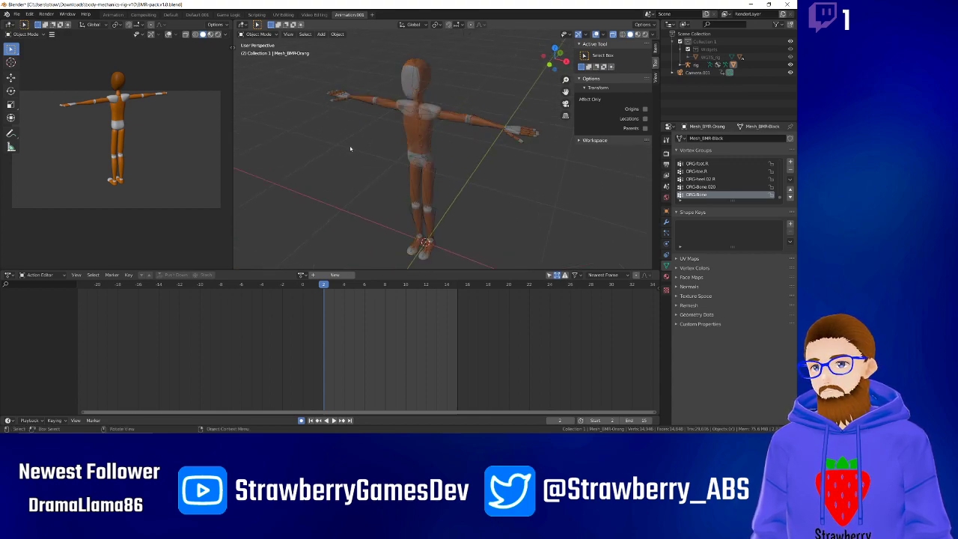
middle_click_drag(462, 146, 359, 168)
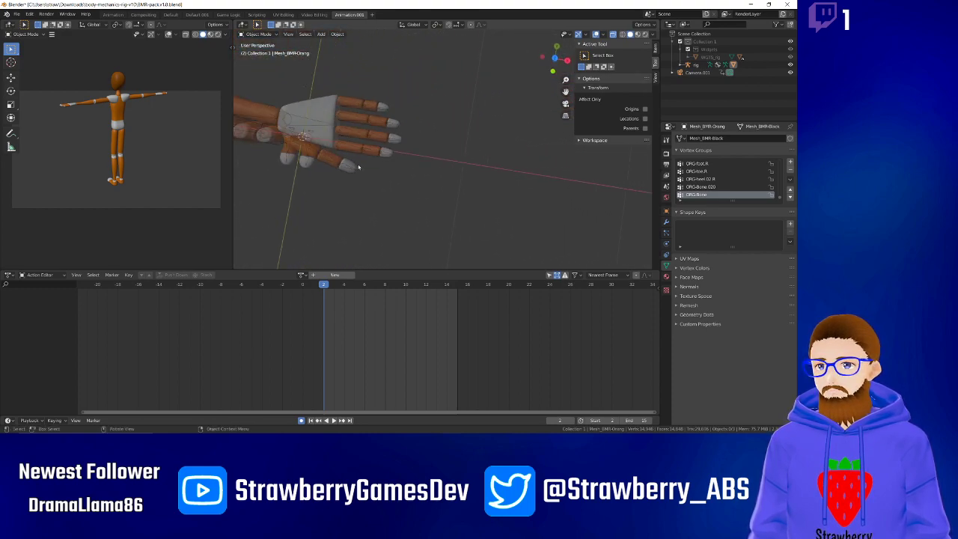
left_click(322, 121)
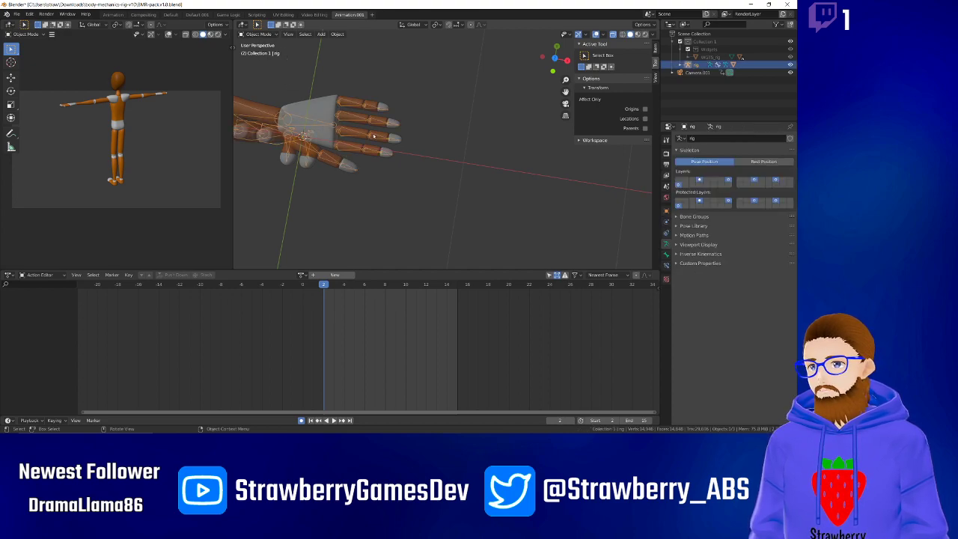
scroll(430, 282, "down", 4)
scroll(381, 324, "up", 2)
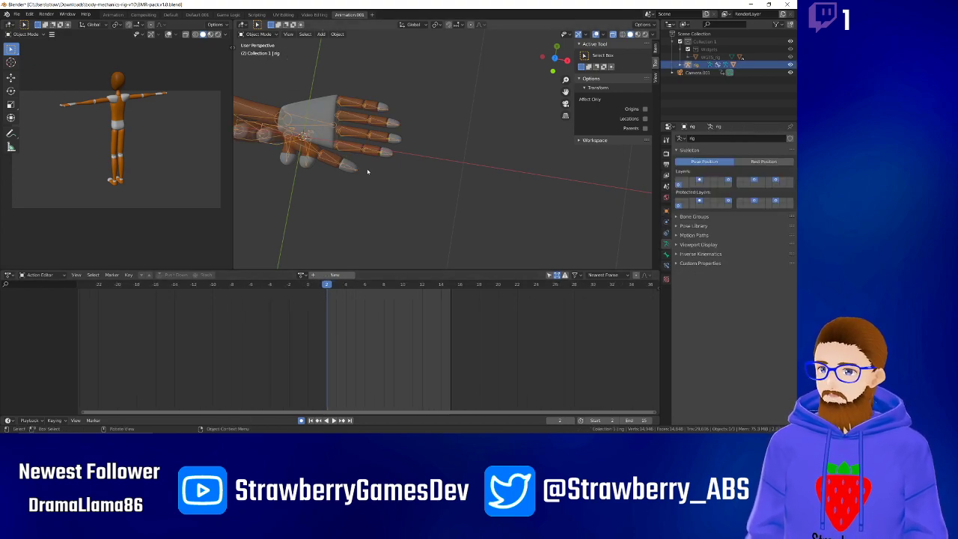
middle_click_drag(369, 175, 342, 122)
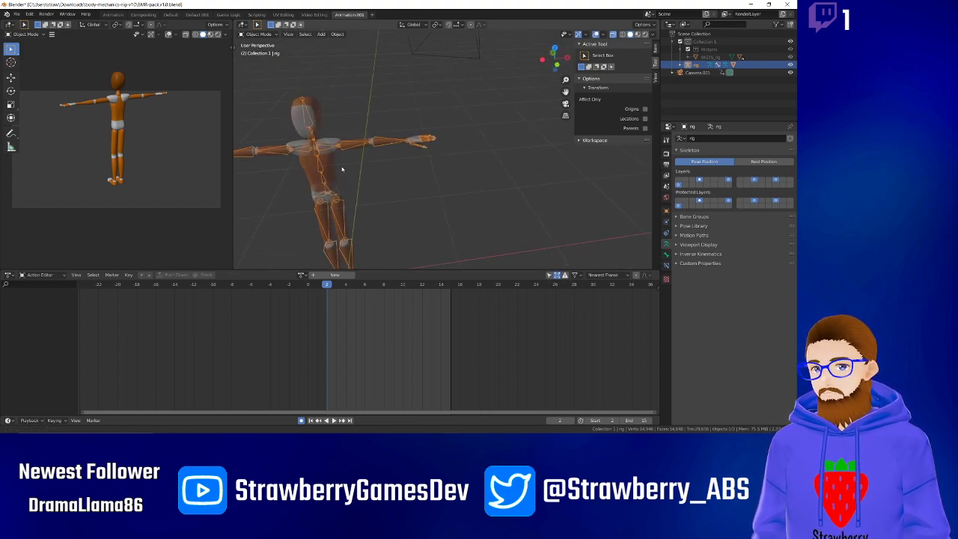
middle_click_drag(340, 169, 436, 140, "shift")
middle_click_drag(382, 176, 368, 171)
Deselect the rig, add a Basic Human (Meta-Rig) armature at the mannequin, and leave the new meta-rig selected.
left_click(366, 170)
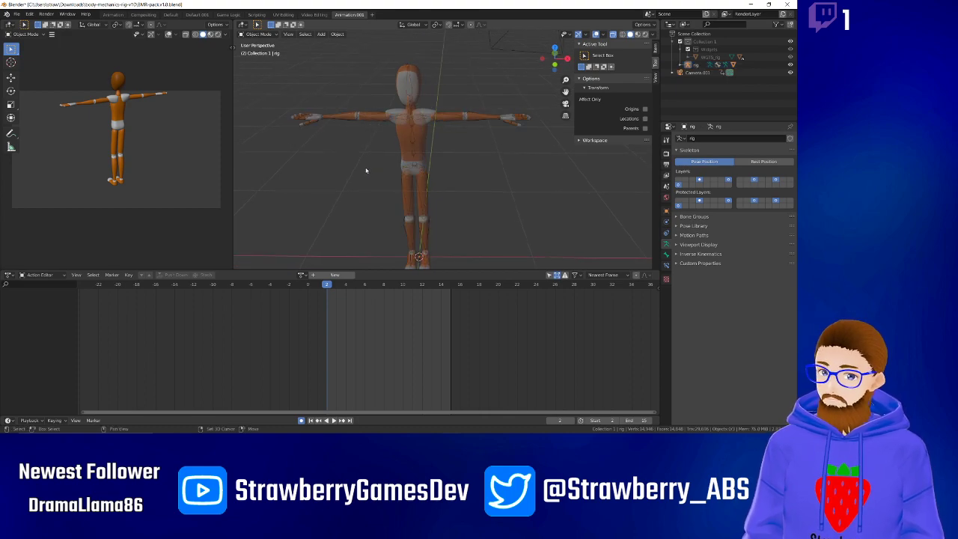
key("shift+a")
mouse_move(366, 170)
mouse_move(426, 194)
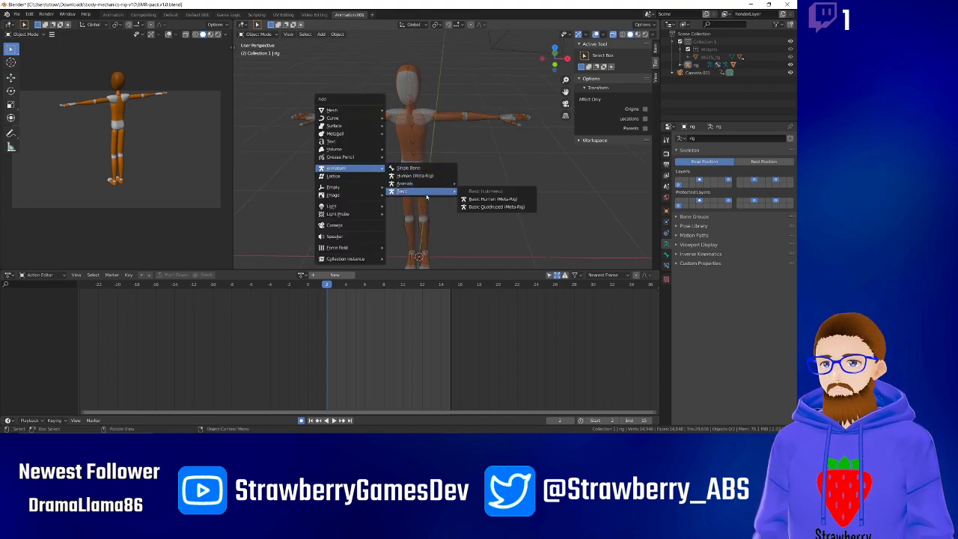
left_click(463, 198)
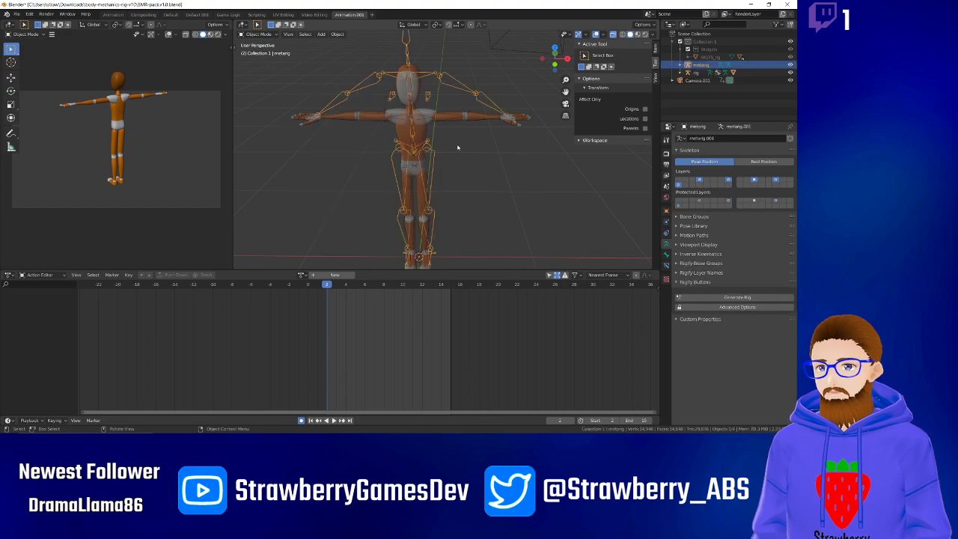
scroll(452, 143, "up", 1)
left_click(504, 138)
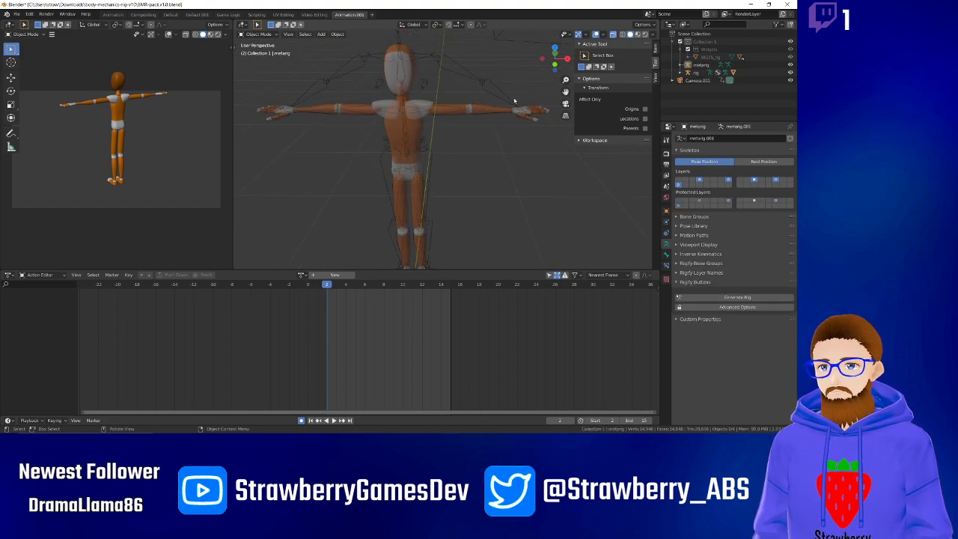
left_click(510, 101)
Check the meta-rig's bones around the mannequin's hand in Edit Mode and return to Object Mode.
left_click(255, 35)
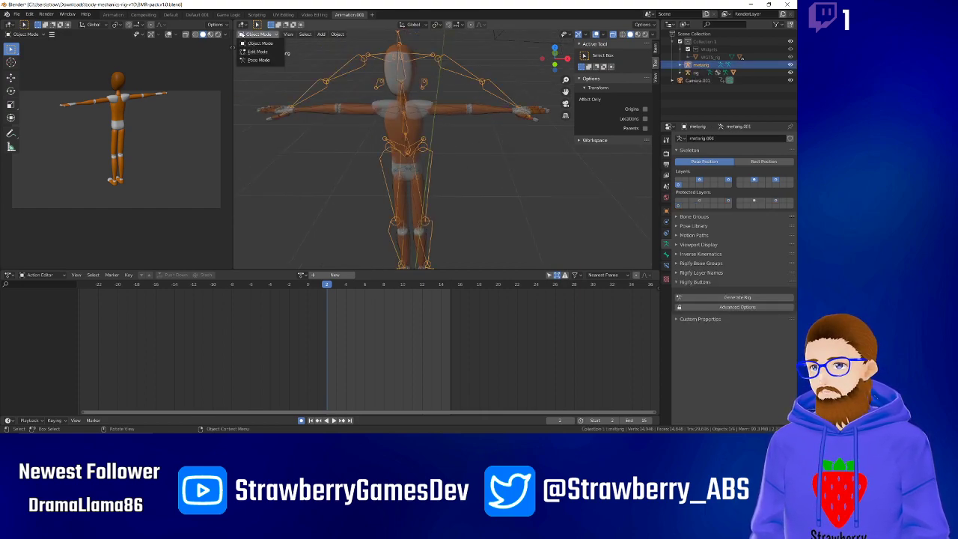
left_click(255, 52)
scroll(534, 112, "up", 4)
middle_click_drag(534, 111, 346, 194, "shift")
scroll(359, 196, "up", 2)
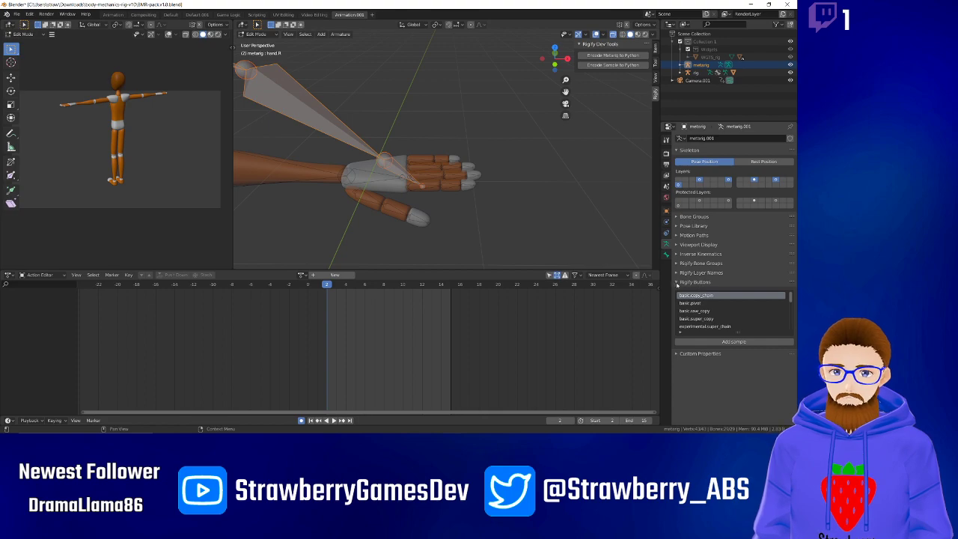
left_click(255, 35)
left_click(258, 44)
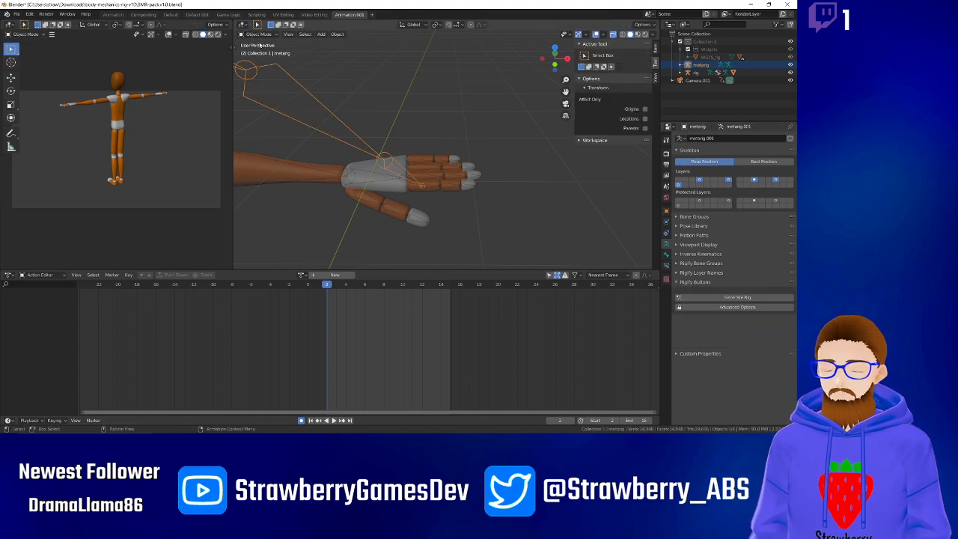
In Edit Mode, duplicate the meta-rig's left hand bone in front view and place the copy just beyond its tip.
left_click(279, 35)
left_click(258, 54)
middle_click_drag(445, 208, 444, 154)
left_click(404, 133)
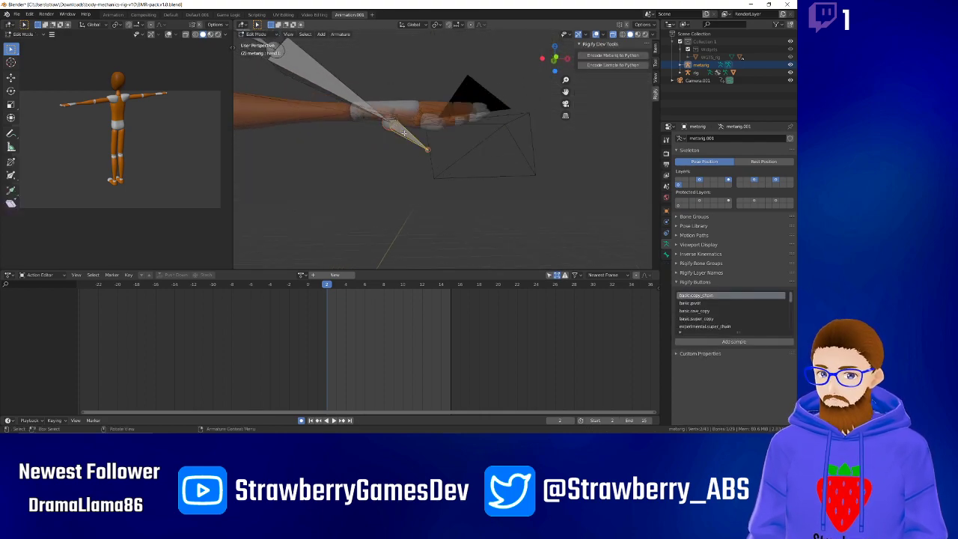
key("KP_1")
key("shift+d")
left_click(459, 189)
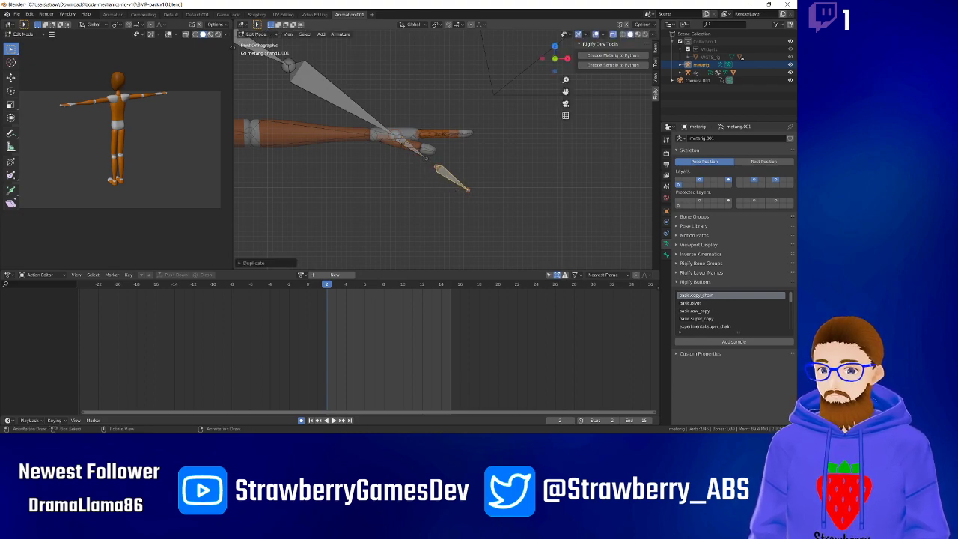
Clear the duplicated bone's parent, reparent it to the left hand bone as Connected, and return to Object Mode.
key("alt+p")
left_click(441, 183)
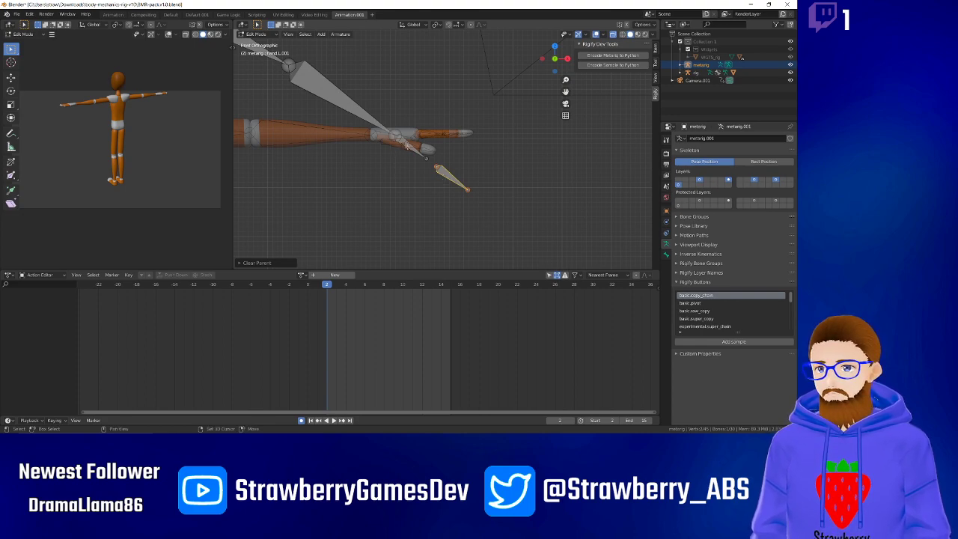
left_click(419, 153, "shift")
key("ctrl+p")
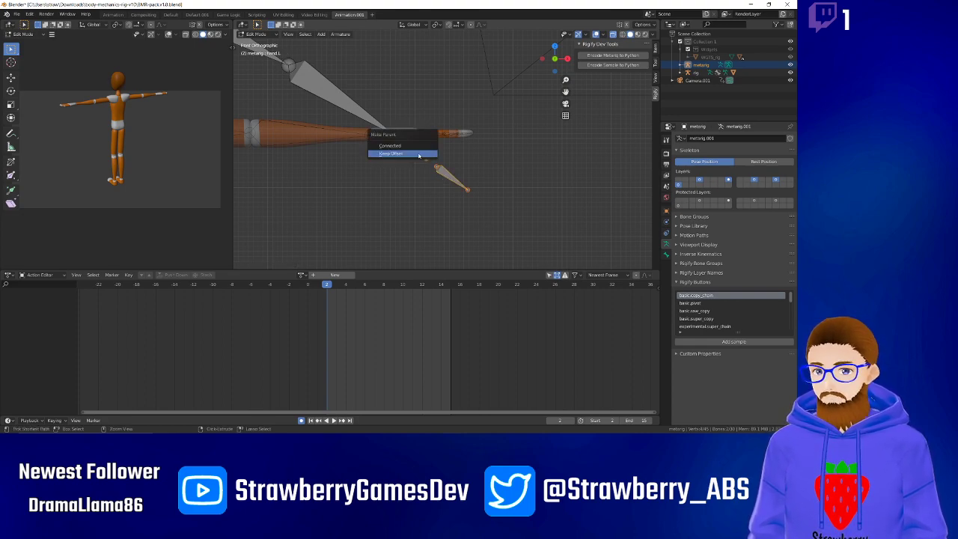
left_click(417, 146)
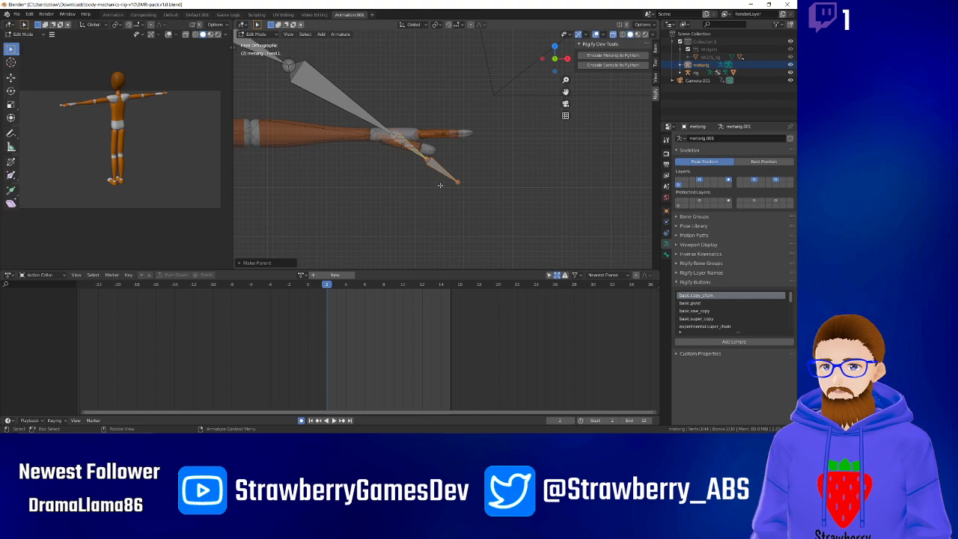
left_click(436, 218)
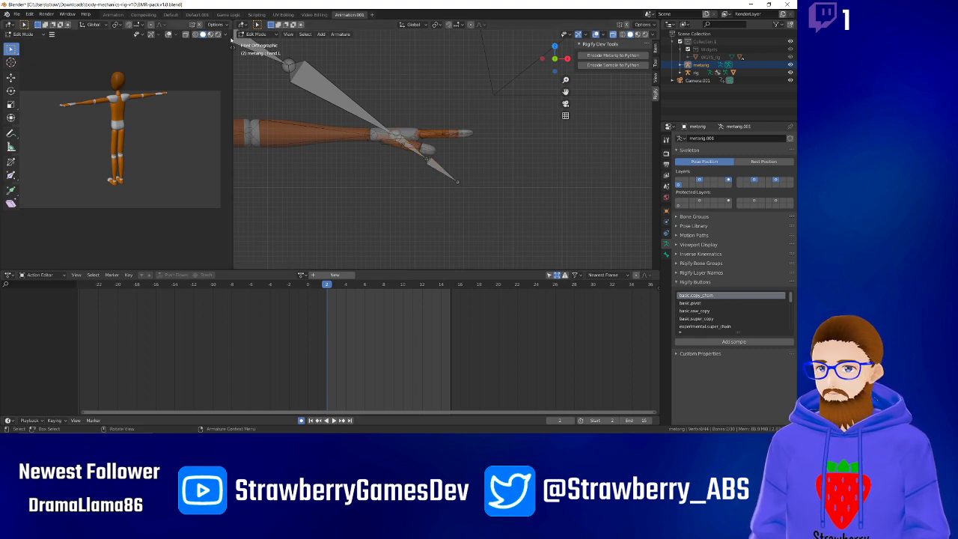
left_click(256, 34)
left_click(262, 44)
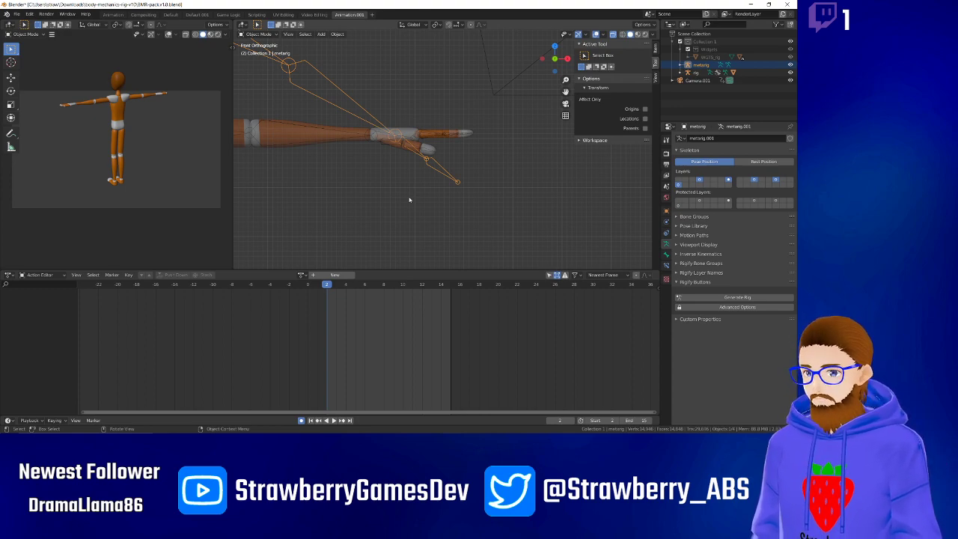
In Edit Mode, duplicate the first finger bone four times, placing the copies in a row beneath it.
left_click(268, 35)
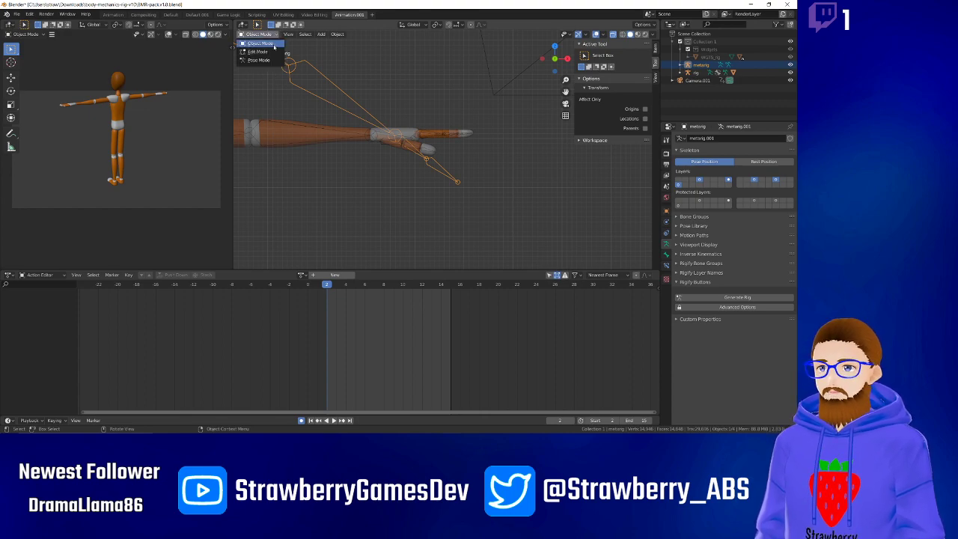
left_click(270, 53)
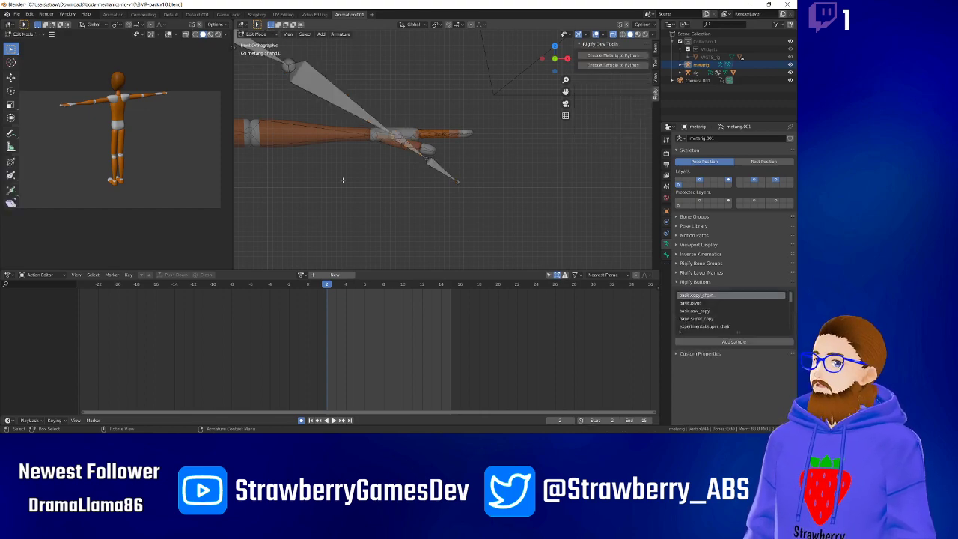
left_click(438, 167)
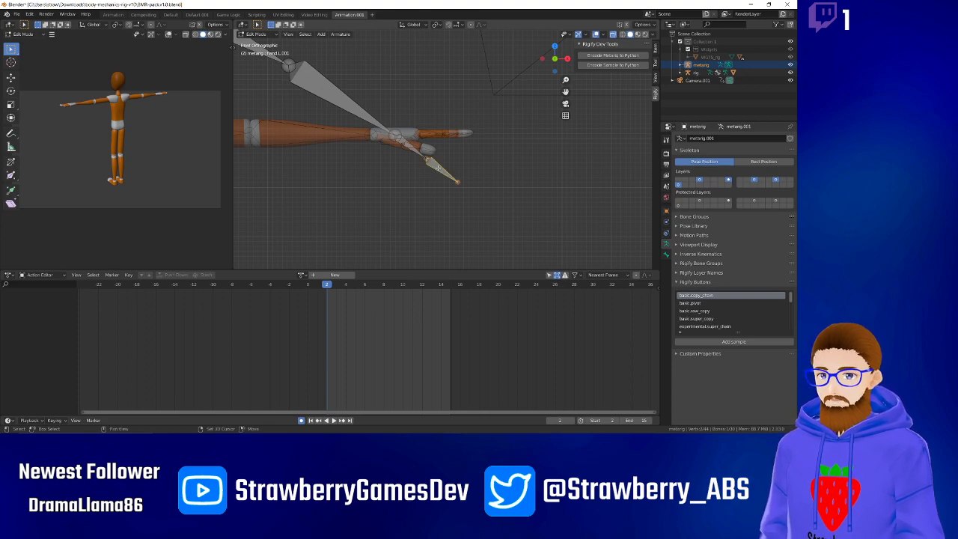
key("g")
left_click(437, 178)
key("shift+d")
left_click(431, 187)
key("shift+d")
left_click(418, 198)
key("shift+d")
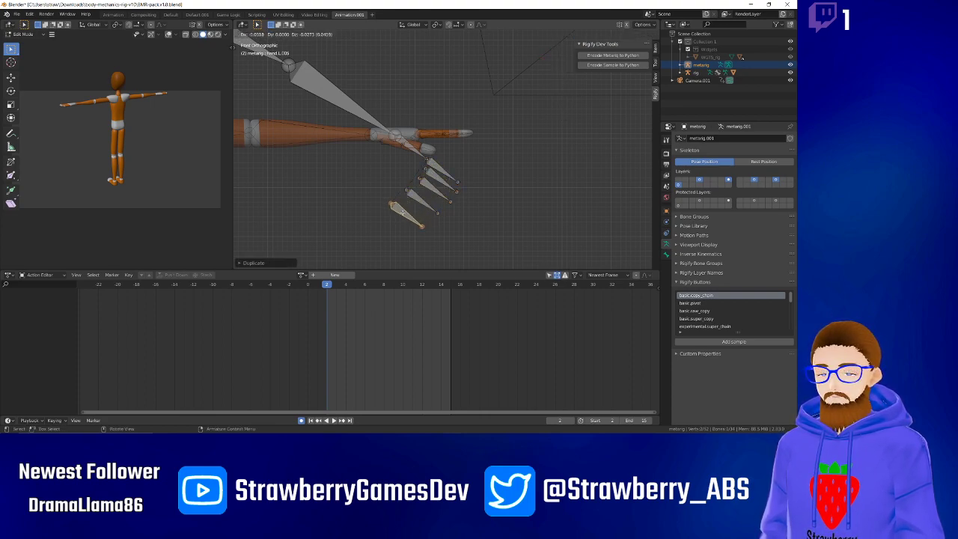
left_click(401, 211)
Return to Object Mode and try to generate the Rigify rig from the meta-rig with the finger bones.
left_click(485, 242)
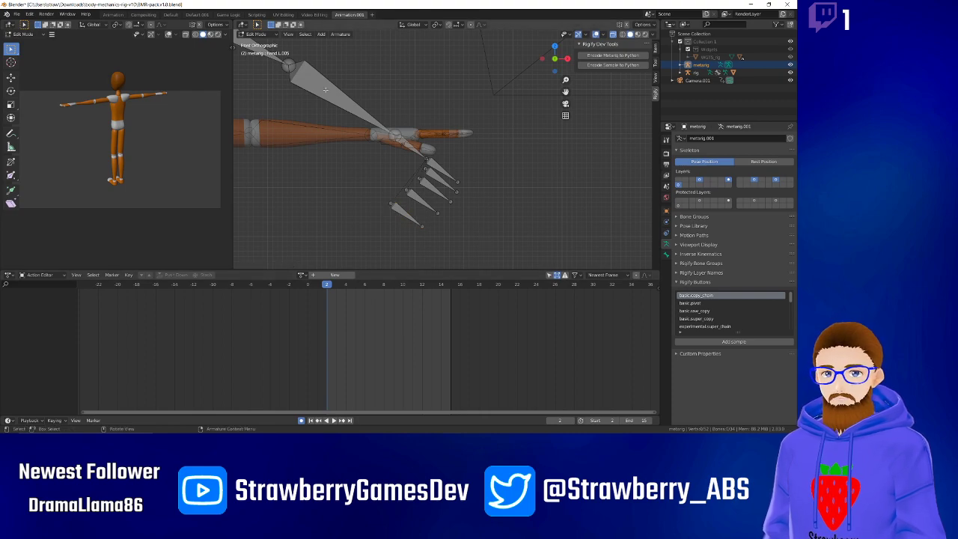
left_click(271, 35)
left_click(267, 43)
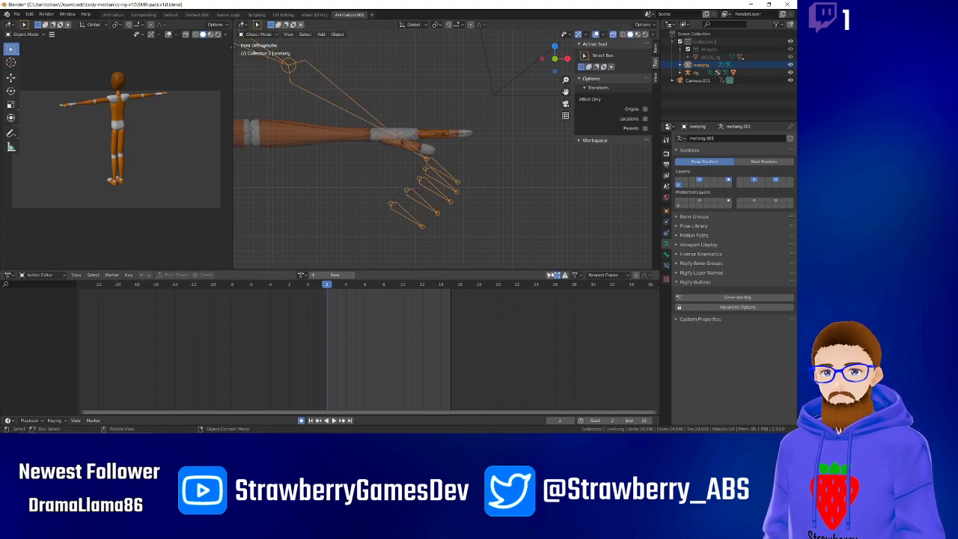
left_click(736, 297)
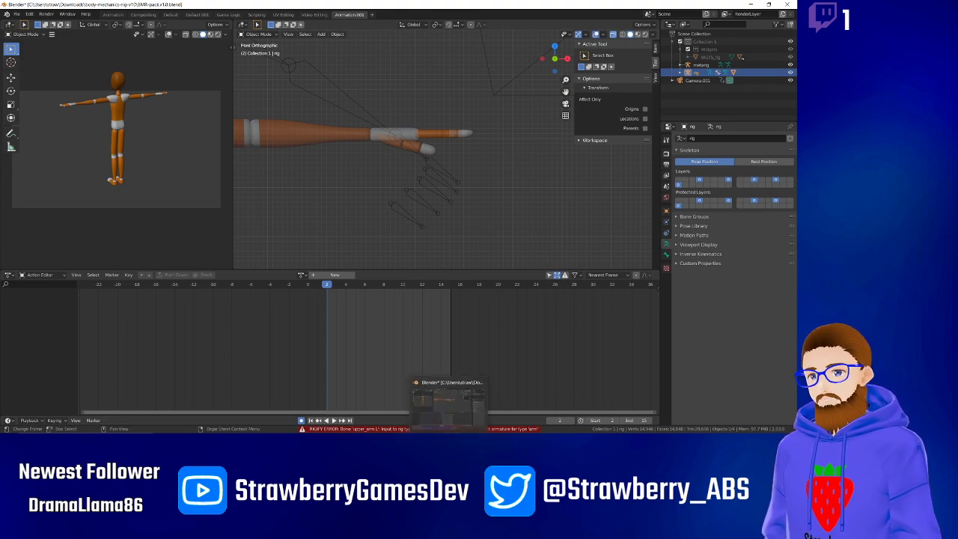
Reselect the meta-rig and, in Edit Mode, detach the first finger bone from the left hand bone.
left_click(471, 244)
left_click(401, 152)
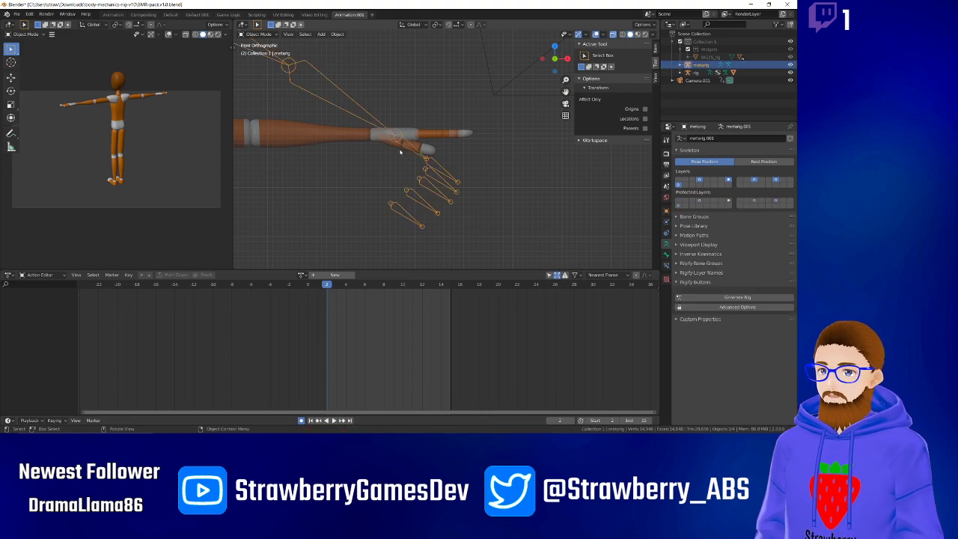
left_click(477, 188)
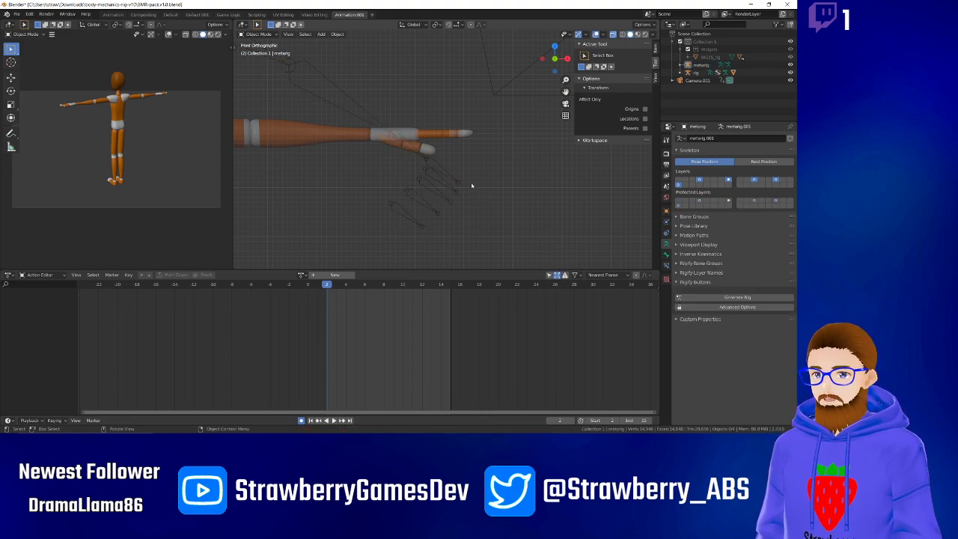
left_click(438, 165)
left_click(365, 109)
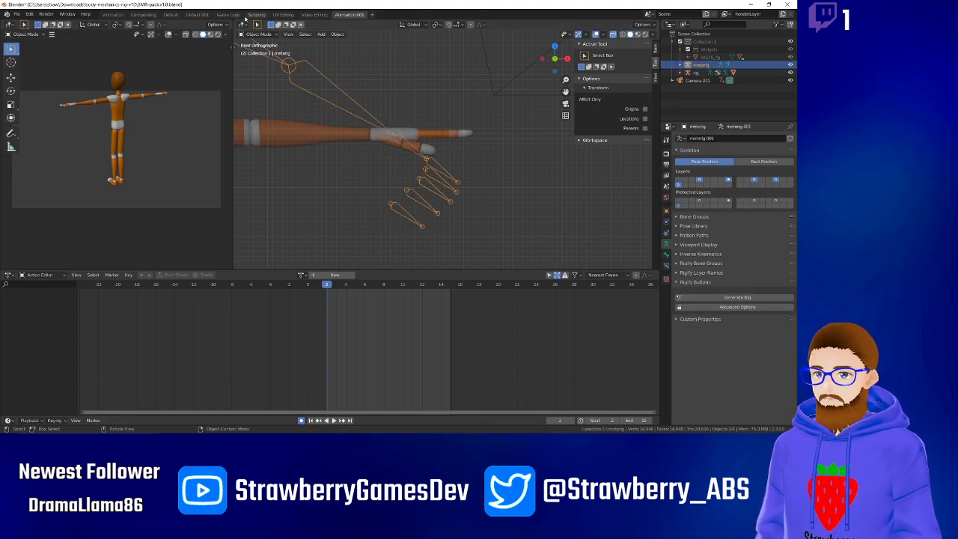
left_click(257, 36)
left_click(257, 51)
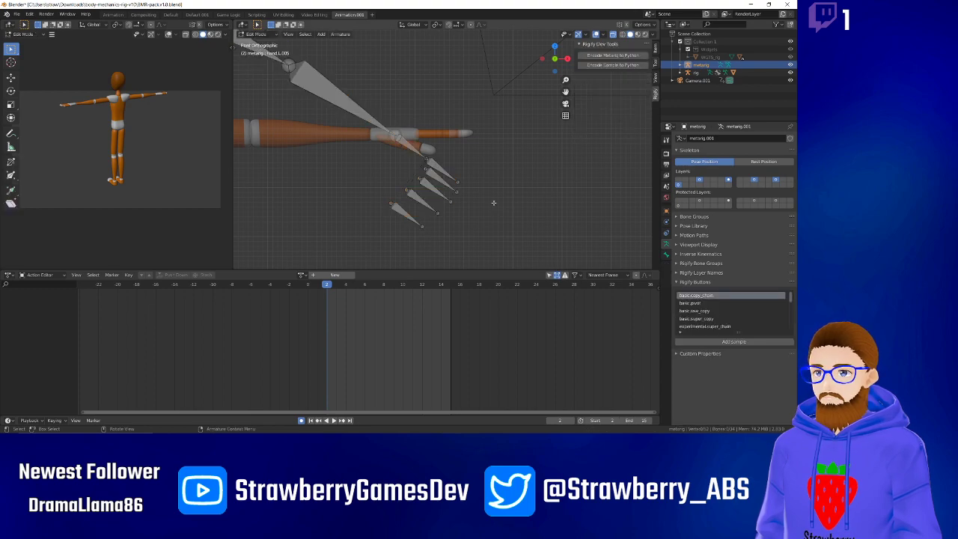
left_click(434, 164)
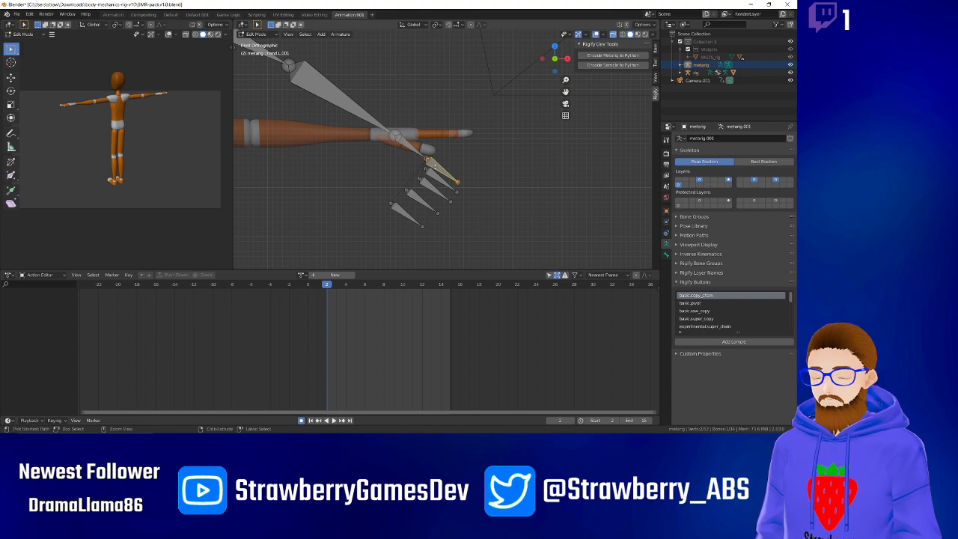
key("ctrl+p")
left_click(436, 166)
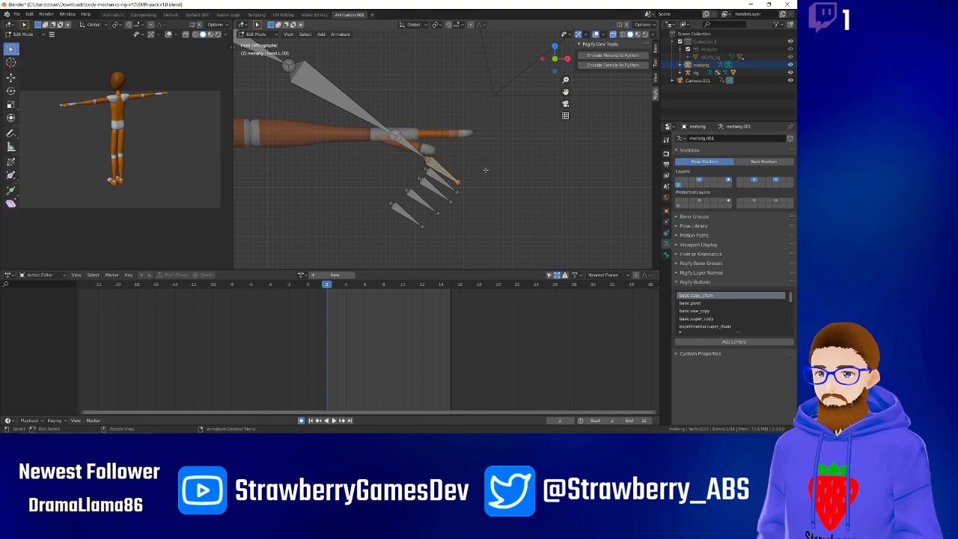
left_click(436, 165)
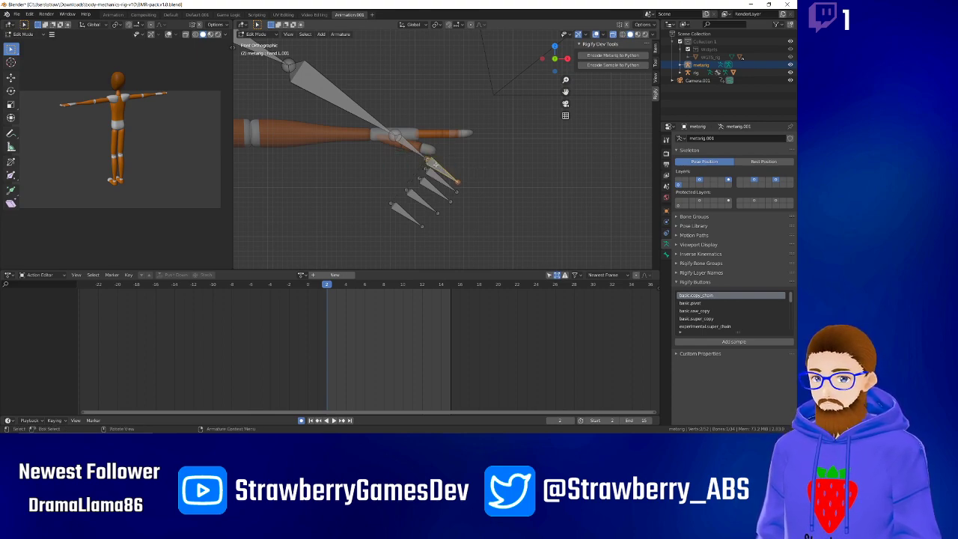
key("alt+p")
left_click(430, 176)
Parent the first finger bone to the left hand bone with Keep Offset.
left_click(505, 187)
left_click(442, 171)
left_click(407, 146, "shift")
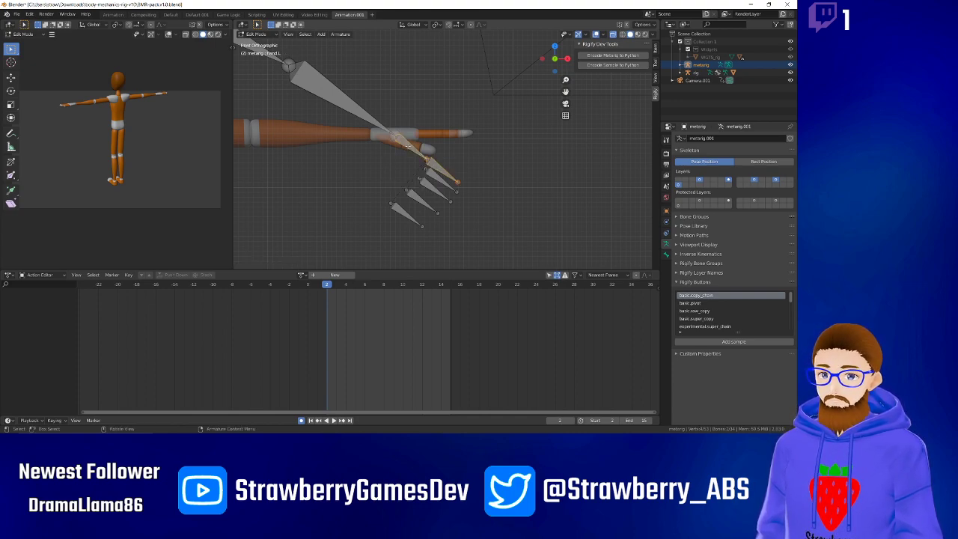
key("ctrl+p")
left_click(392, 154)
left_click(373, 170)
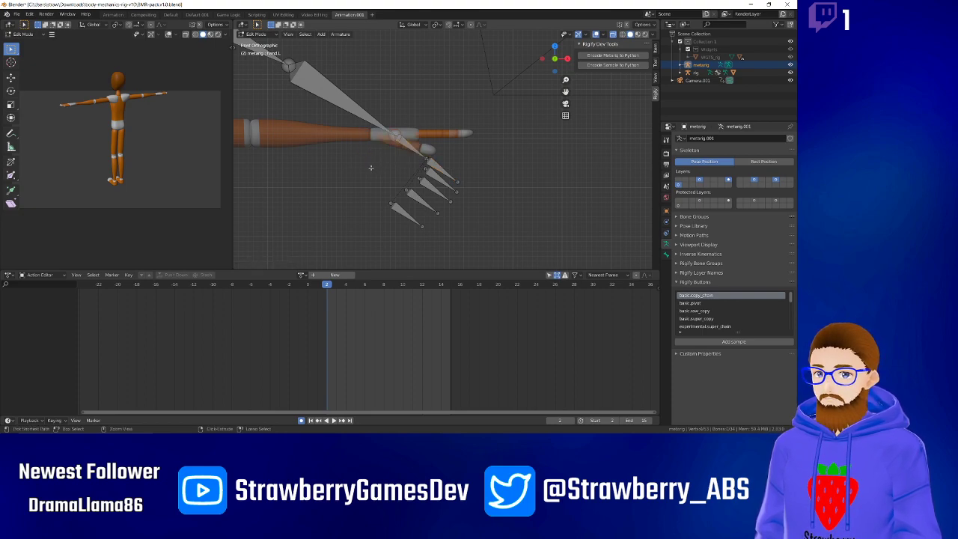
Switch the meta-rig to Object Mode and generate the Rigify rig again.
key("ctrl+Tab")
left_click(328, 173)
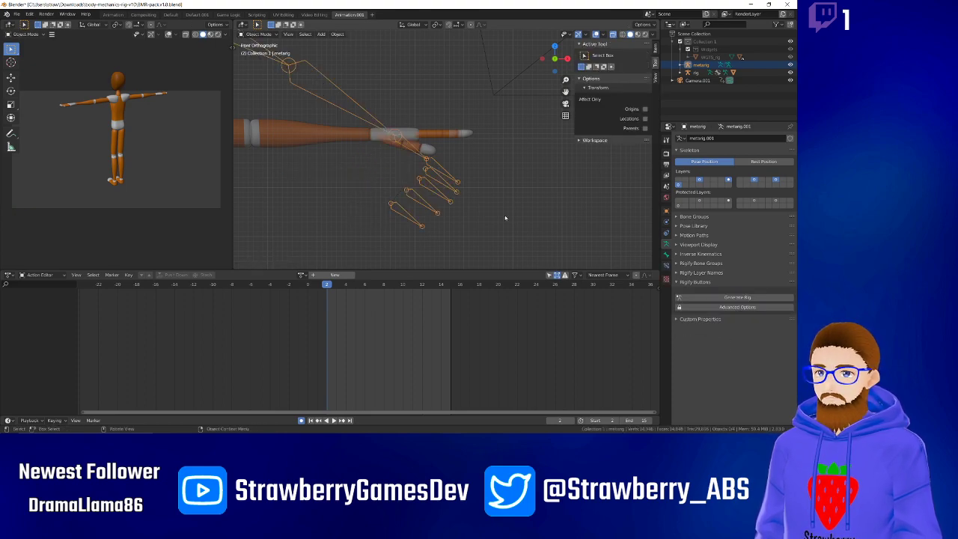
left_click(733, 298)
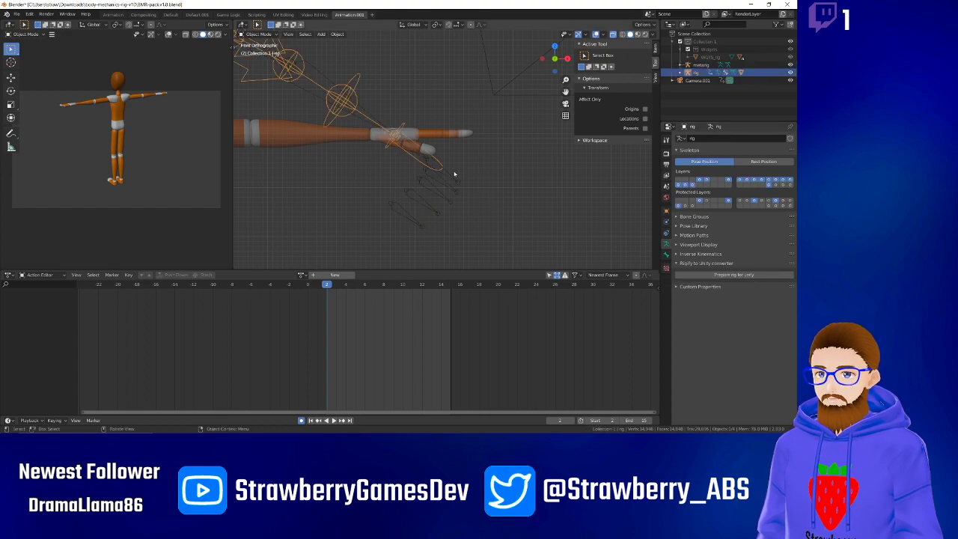
Put the generated rig in Pose Mode and try rotating the left hand IK control.
left_click(327, 175)
left_click(420, 154)
middle_click_drag(420, 155, 341, 220)
left_click(421, 134)
middle_click_drag(421, 134, 413, 111)
middle_click_drag(427, 118, 534, 115)
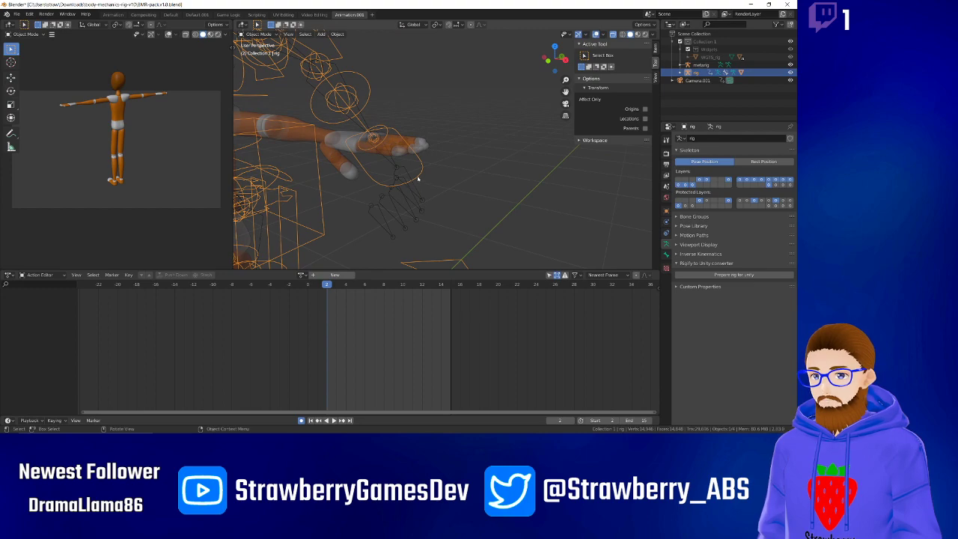
key("ctrl+Tab")
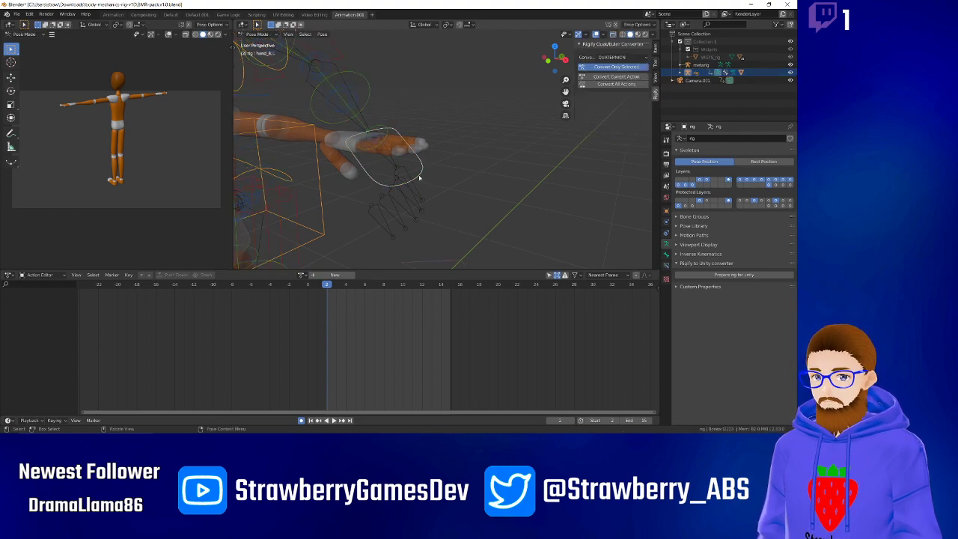
key("r")
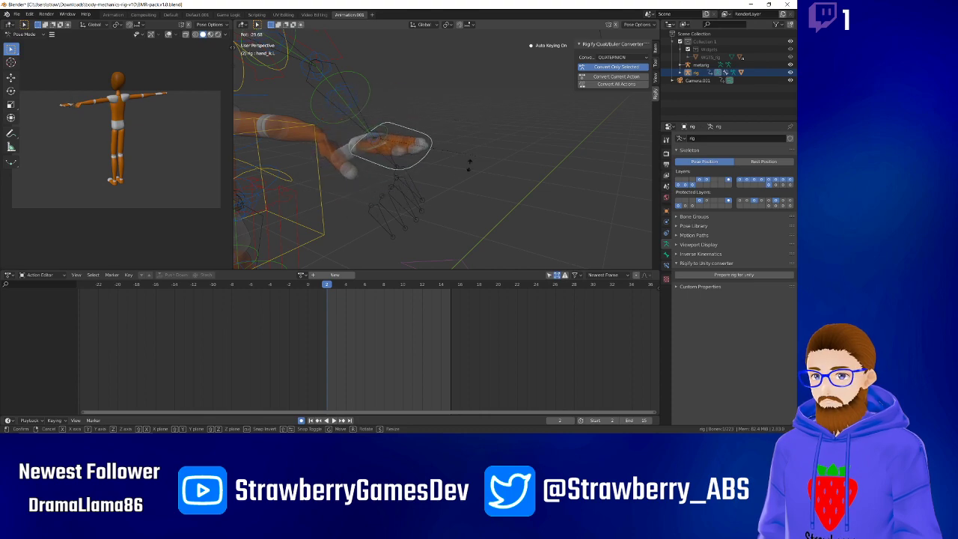
right_click(446, 192)
Try moving the tweak control in the middle of the left forearm.
left_click(323, 88)
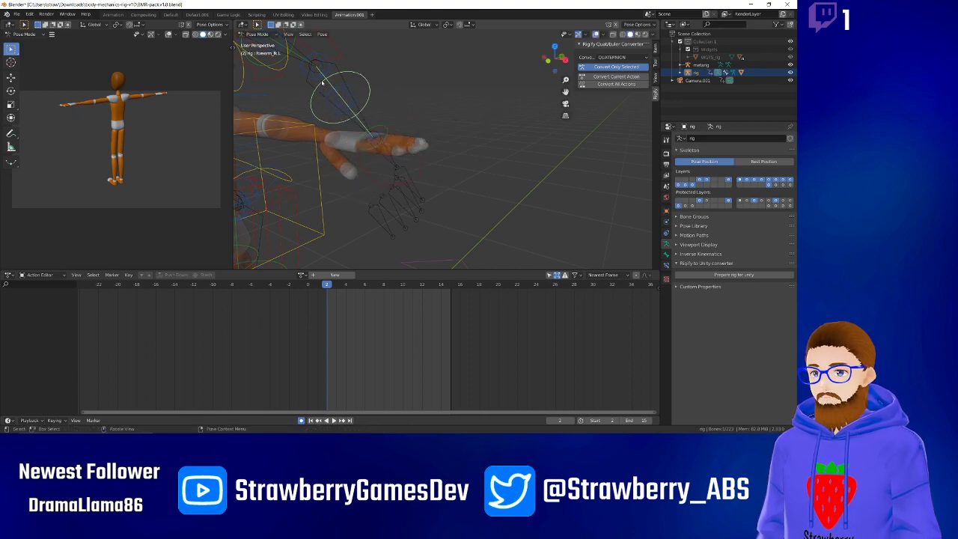
left_click(350, 97)
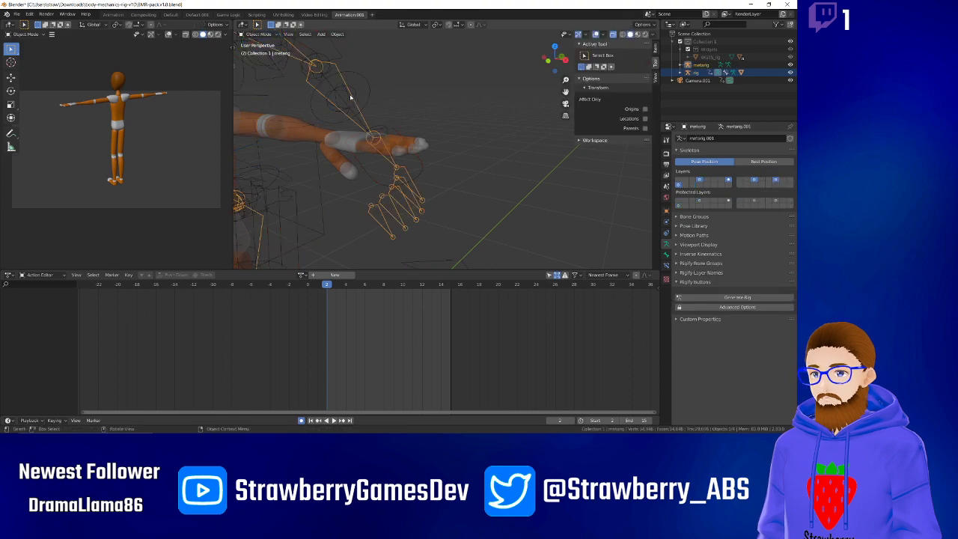
left_click(345, 95)
key("g")
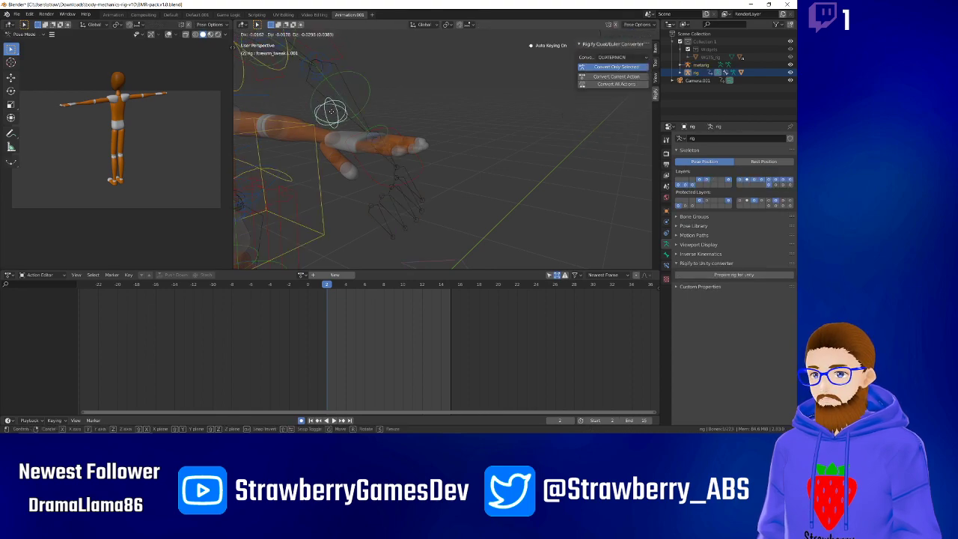
right_click(346, 152)
middle_click_drag(346, 126, 339, 154)
Set the left hand's IK-FK property to 1.000 and try rotating the hand's FK control.
left_click(387, 159)
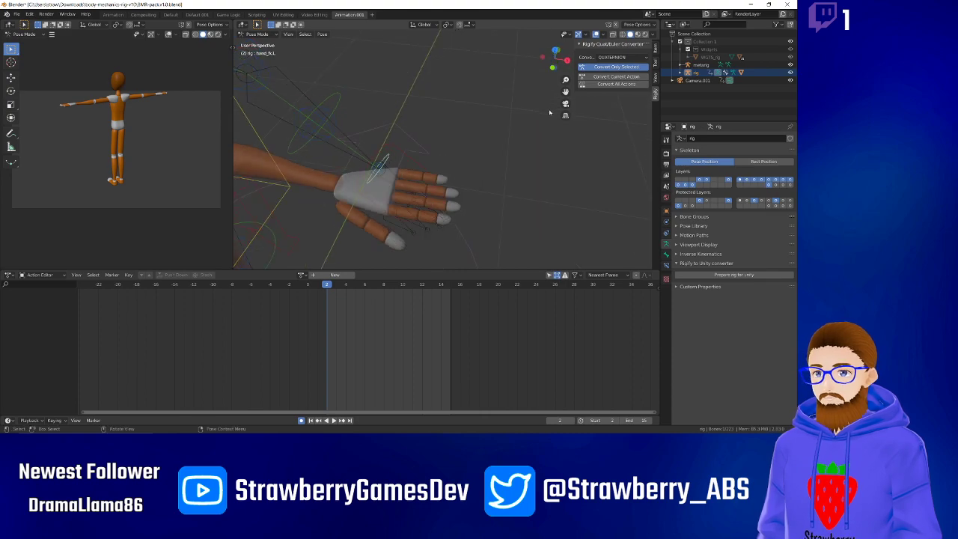
left_click(655, 49)
scroll(625, 165, "down", 3)
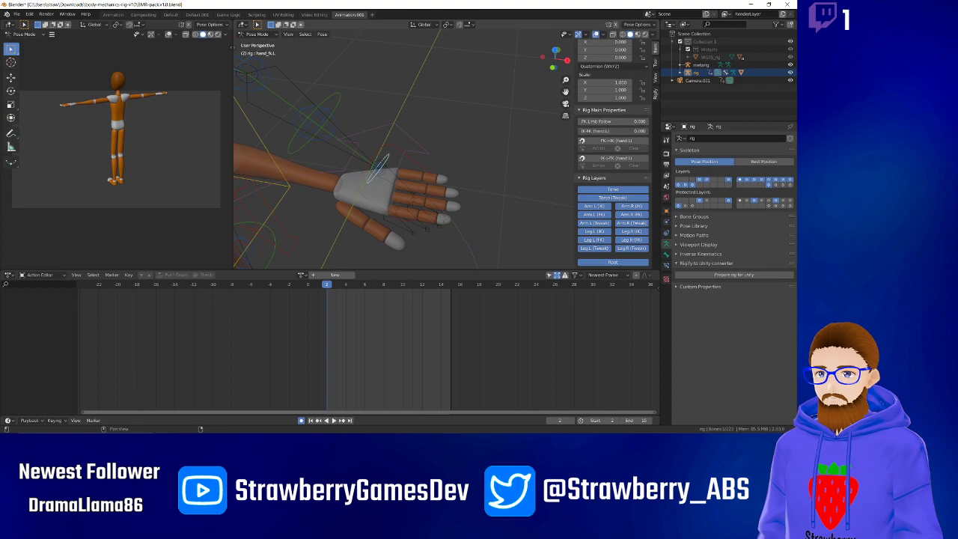
left_click_drag(584, 132, 649, 134)
key("ctrl+Tab")
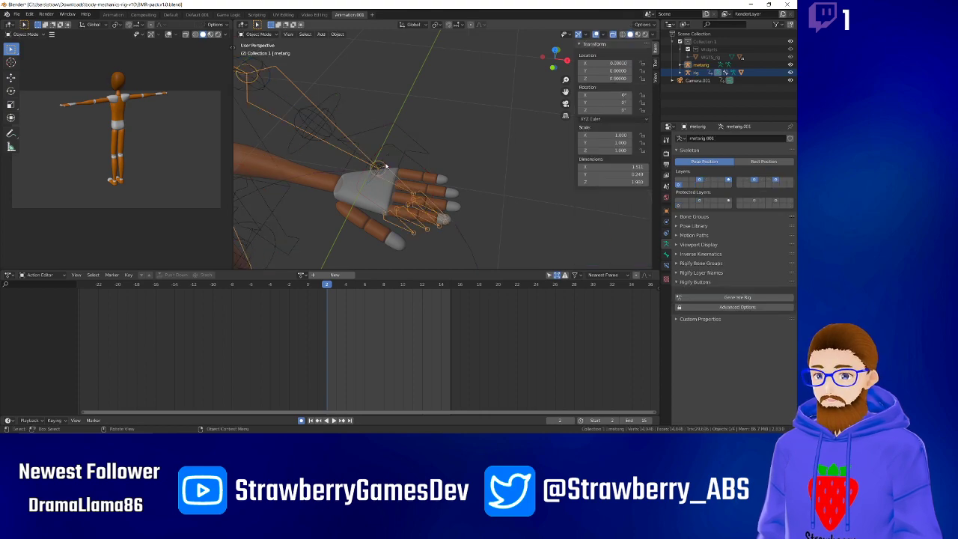
key("ctrl+Tab")
key("r")
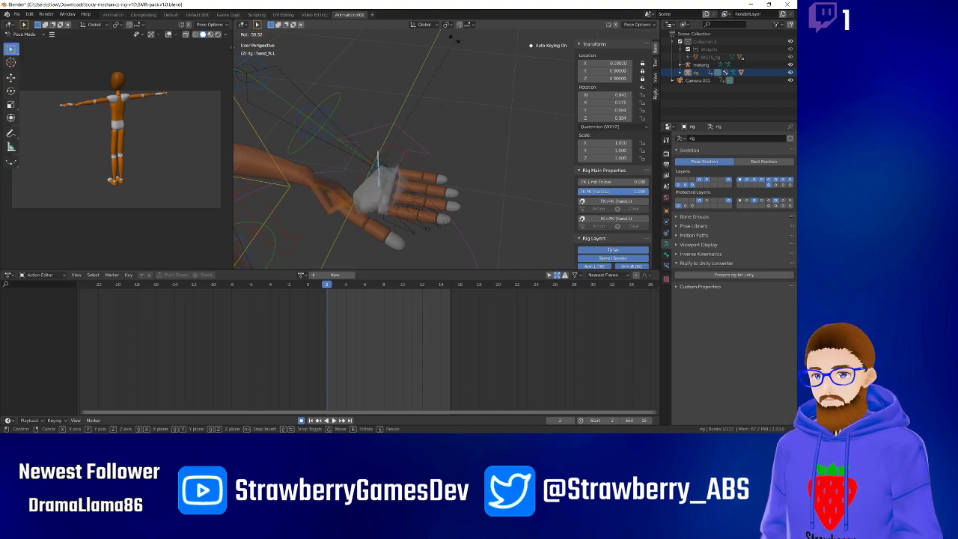
key("Escape")
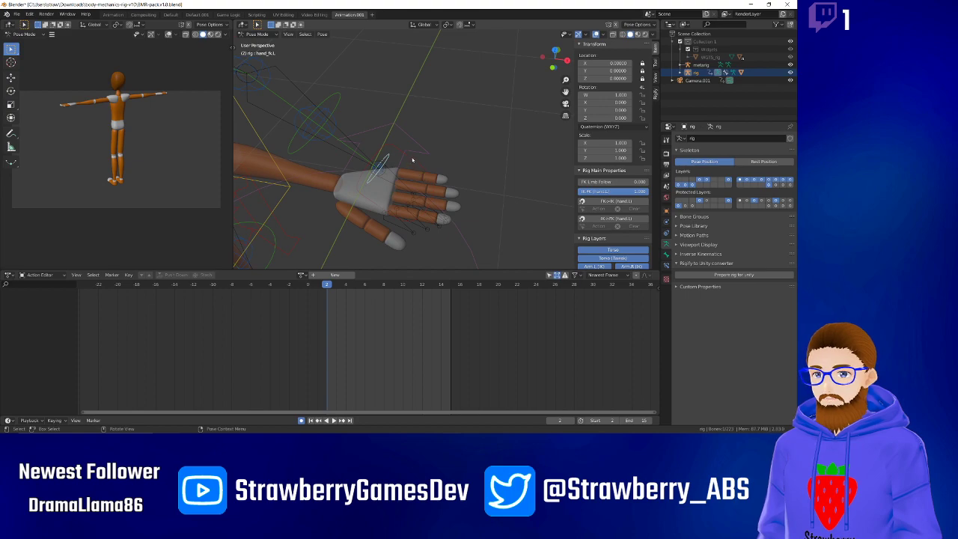
Select the left hand's IK control, set its IK-FK property to about 0.487, and move the control outward past the fingers.
left_click(413, 161)
key("g")
right_click(414, 157)
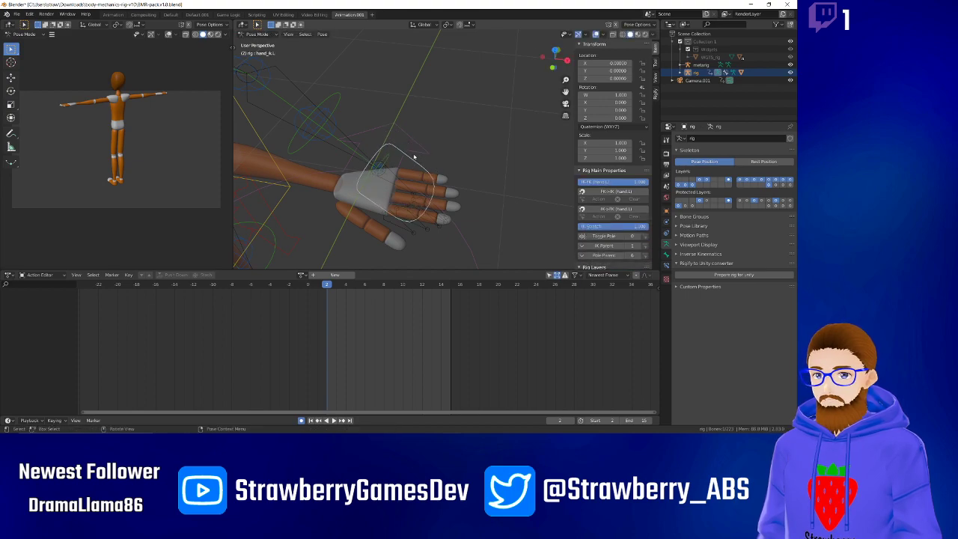
left_click(610, 181)
key("Return")
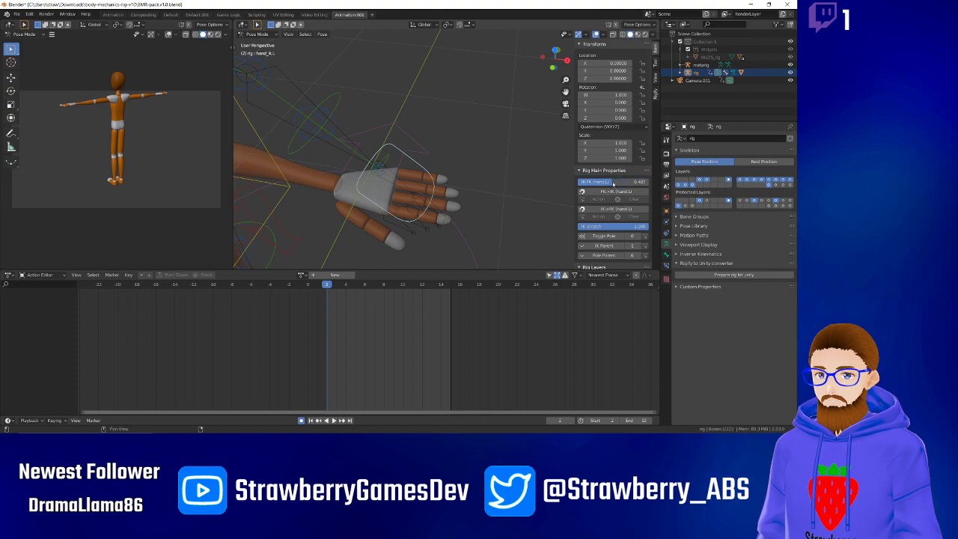
key("g")
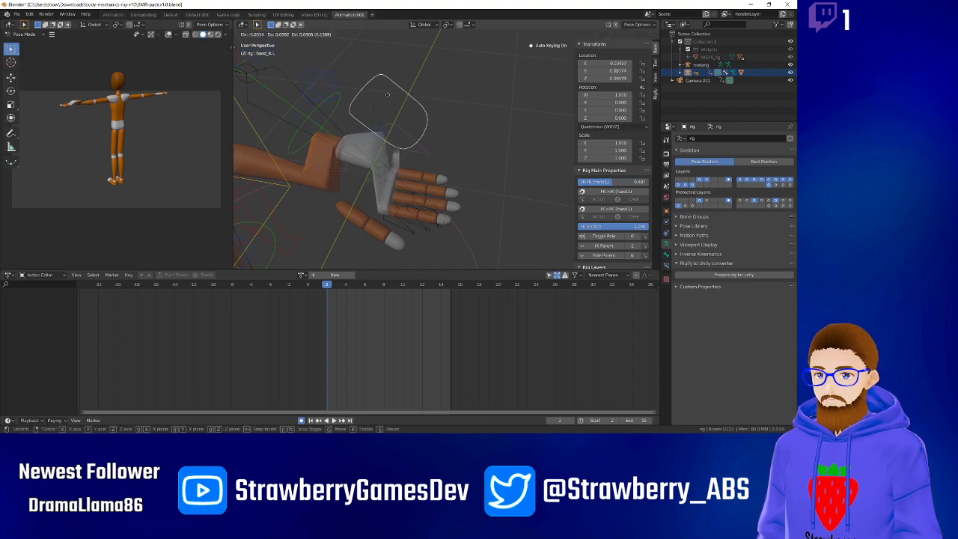
left_click(465, 164)
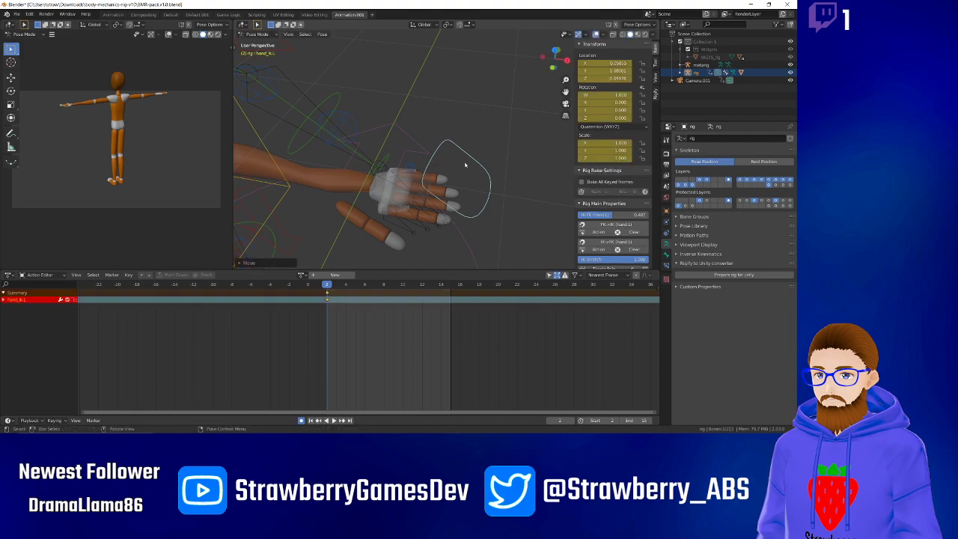
Try rotating the left hand and left forearm FK controls with the blended IK-FK setting.
left_click(386, 160)
key("t")
key("r")
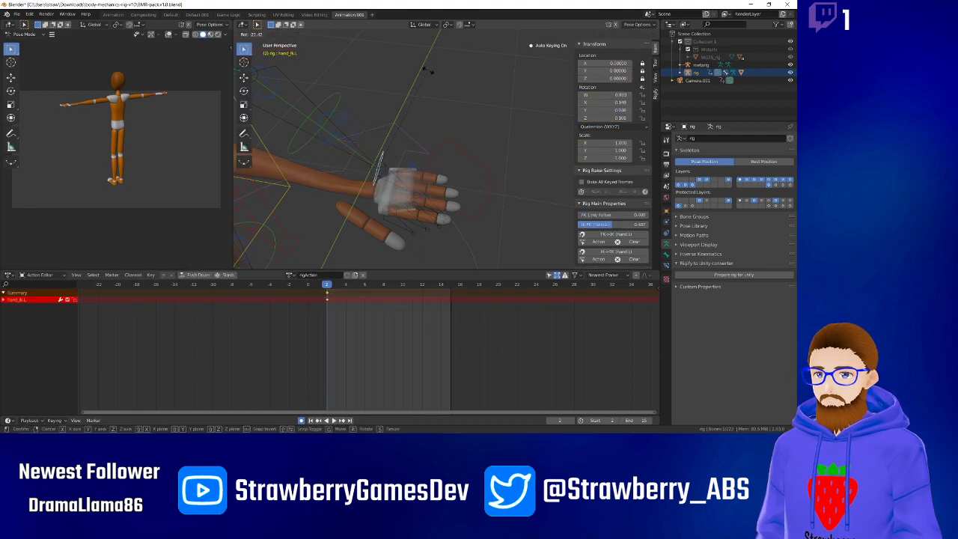
right_click(427, 71)
left_click(327, 105)
left_click(324, 101)
key("r")
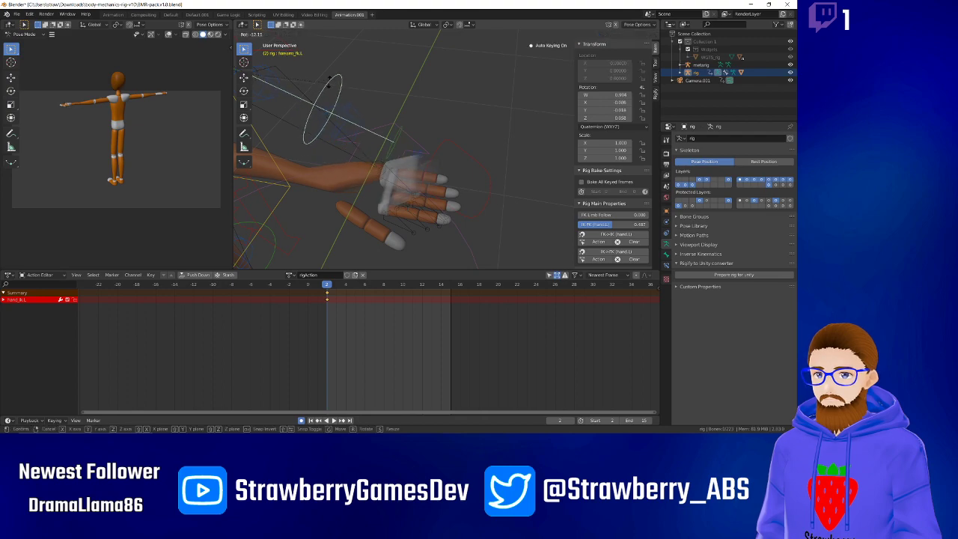
key("Escape")
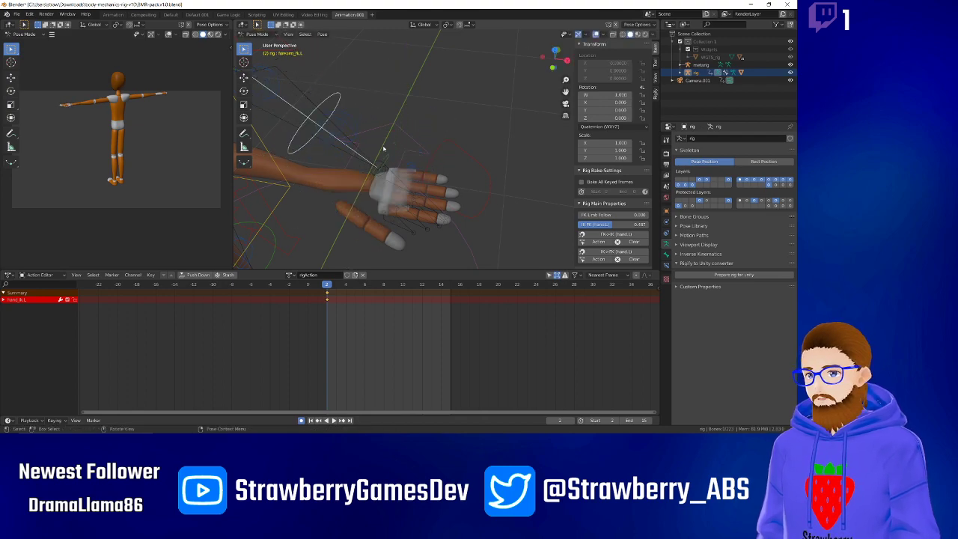
Undo the left arm pose tests and IK-FK changes.
key("ctrl+z")
key("ctrl+z")
key("ctrl+z")
key("ctrl+z")
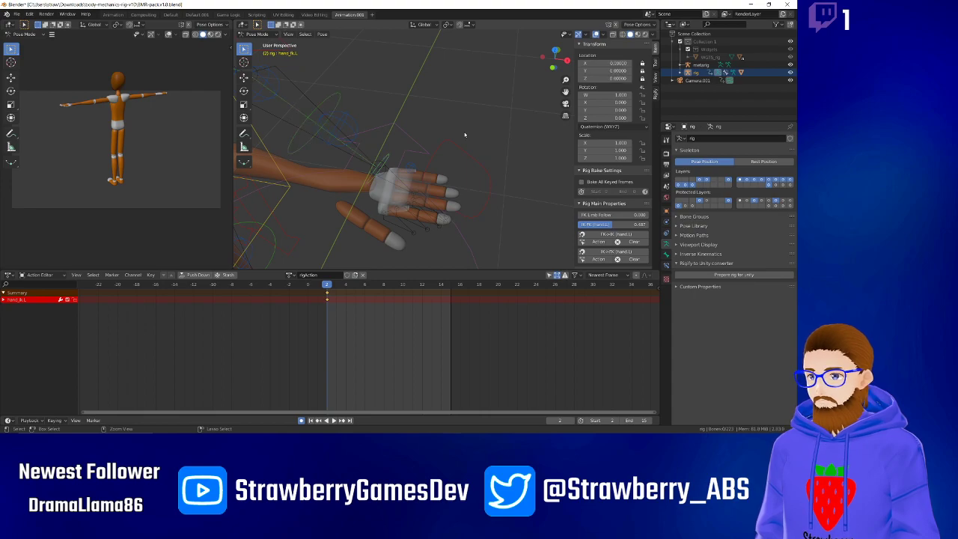
key("ctrl+z")
key("ctrl+z")
key("ctrl+z")
key("ctrl+z")
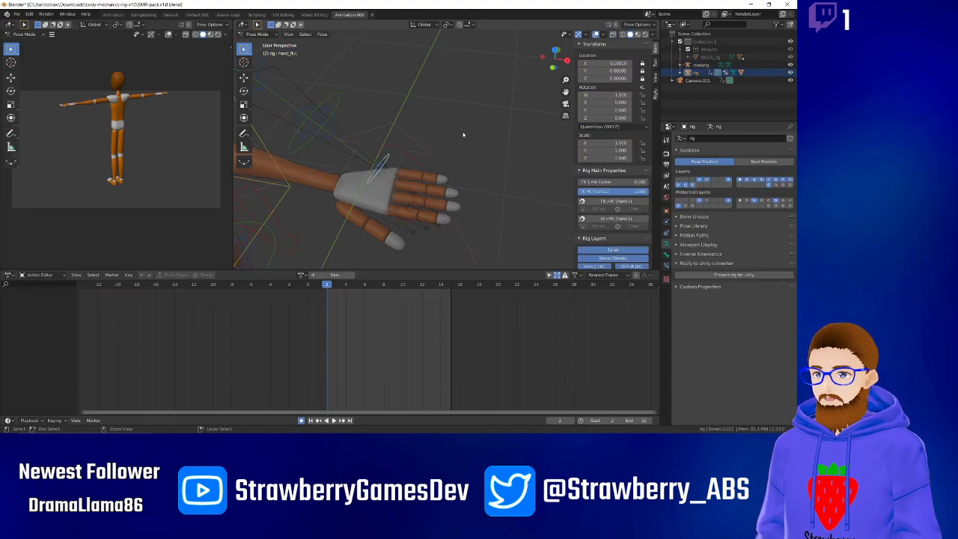
key("ctrl+z")
key("ctrl+z")
key("ctrl+z")
key("ctrl+z")
key("ctrl+z")
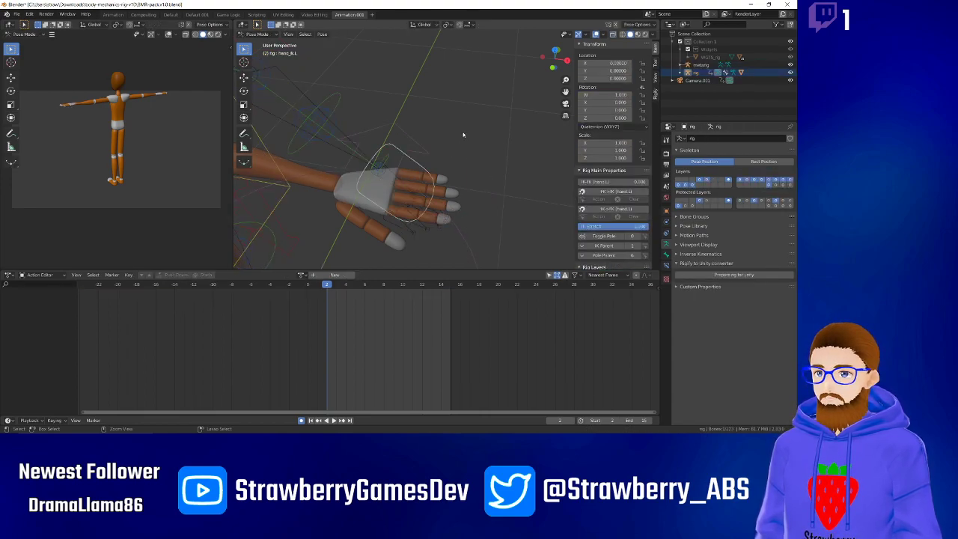
key("ctrl+z")
key("ctrl+z")
key("ctrl+z")
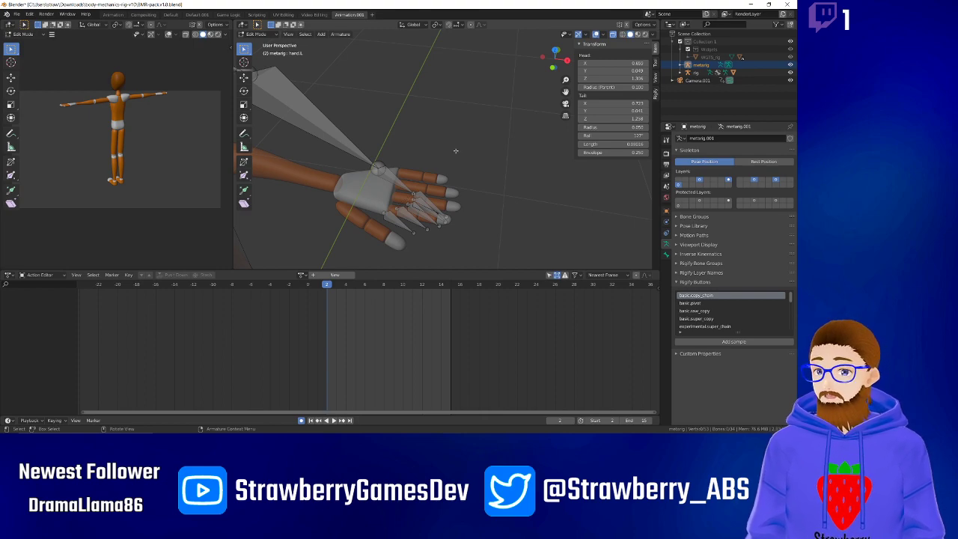
Undo several of the earlier bone edits on the meta-rig's left hand.
middle_click_drag(459, 205, 433, 156)
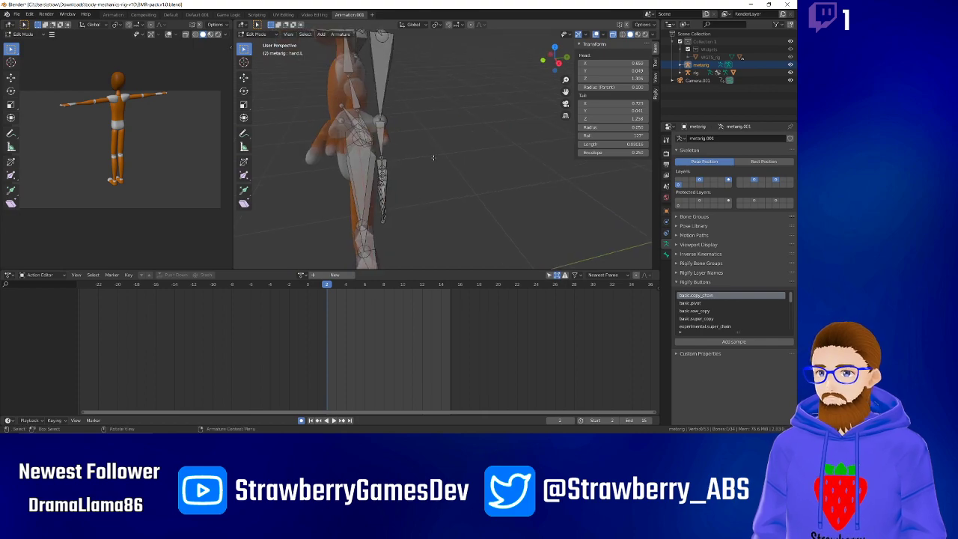
key("ctrl+z")
key("ctrl+z")
key("ctrl+z")
key("ctrl+z")
key("ctrl+z")
key("ctrl+z")
key("ctrl+z")
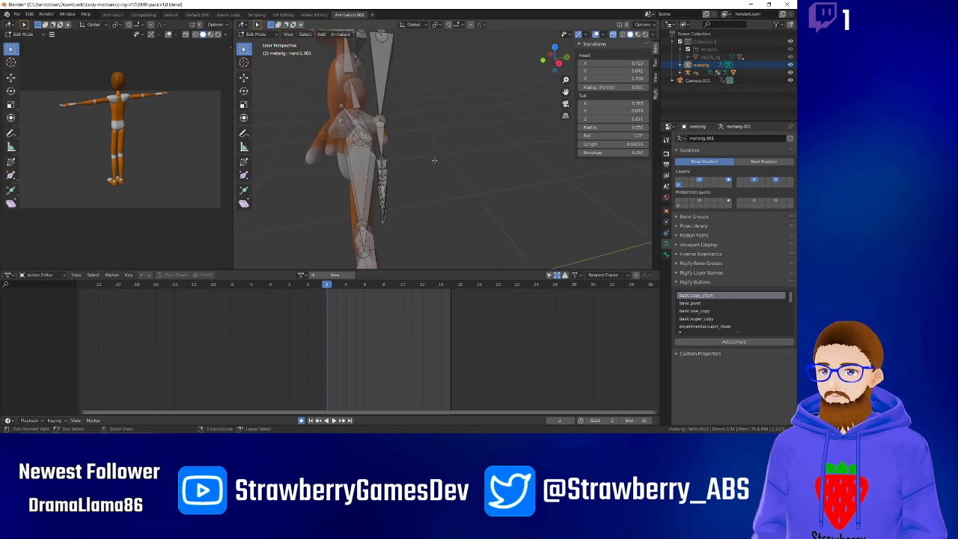
Delete the meta-rig and the generated rig from the scene.
middle_click_drag(434, 164, 367, 153)
left_click(372, 122)
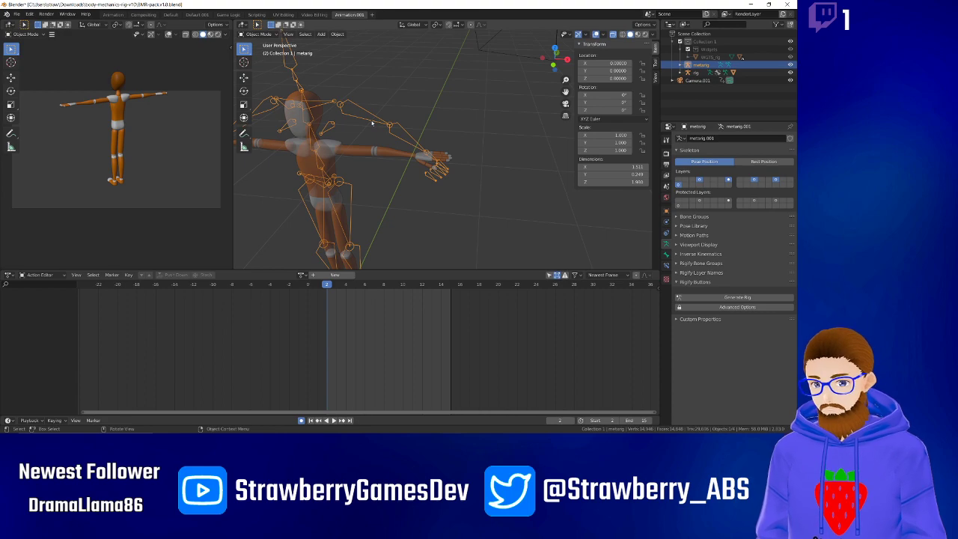
key("Delete")
left_click(372, 122)
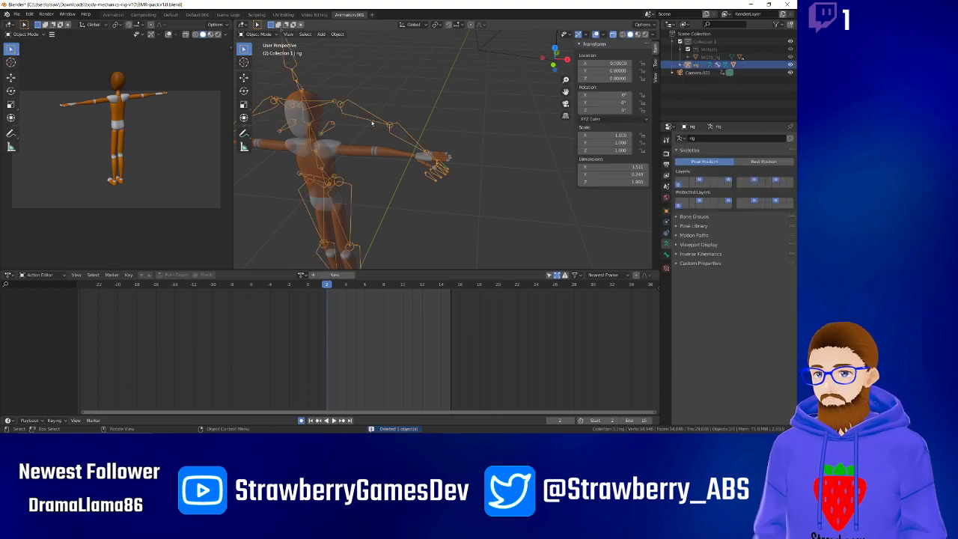
key("Delete")
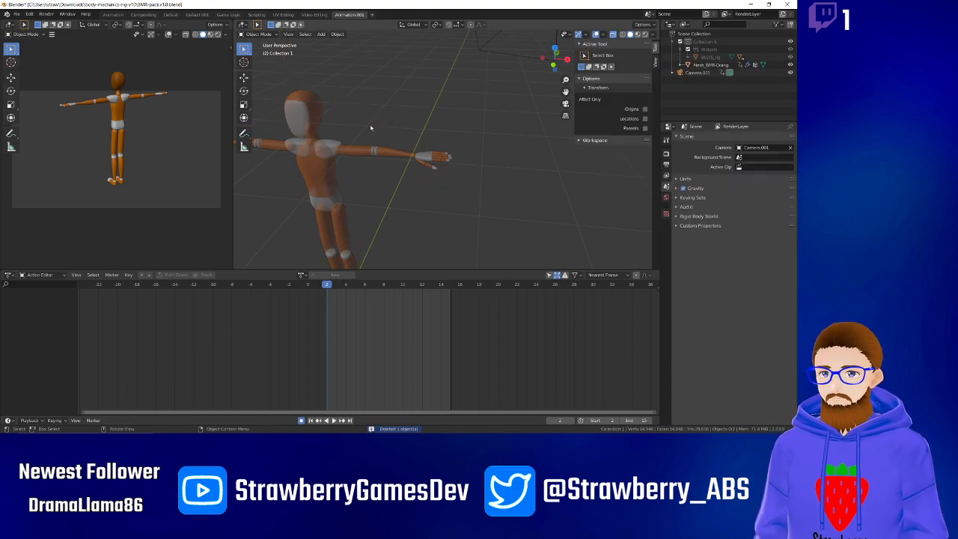
Select the mannequin mesh, collapse its Shape Keys settings, and save the blend file.
left_click(330, 155)
middle_click_drag(327, 162, 476, 184)
left_click(489, 192)
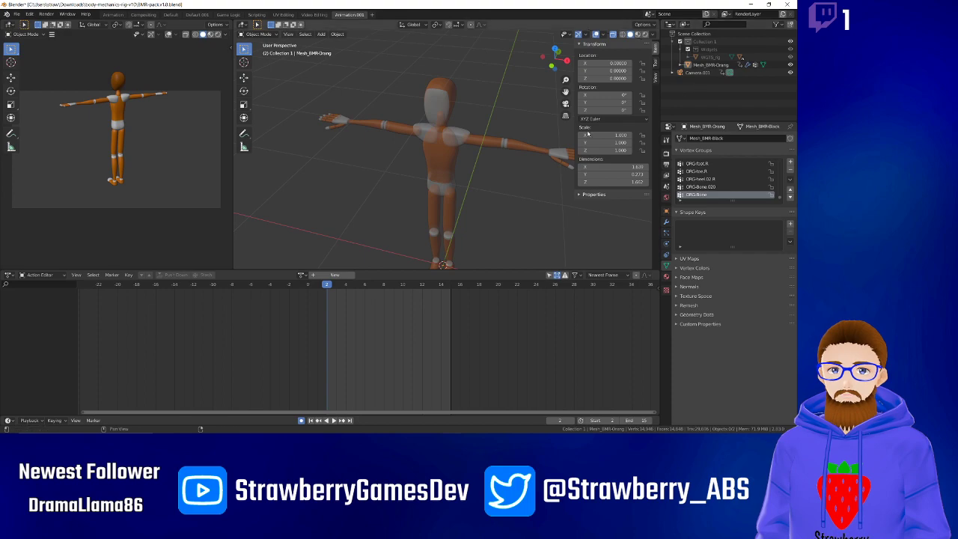
left_click(677, 214)
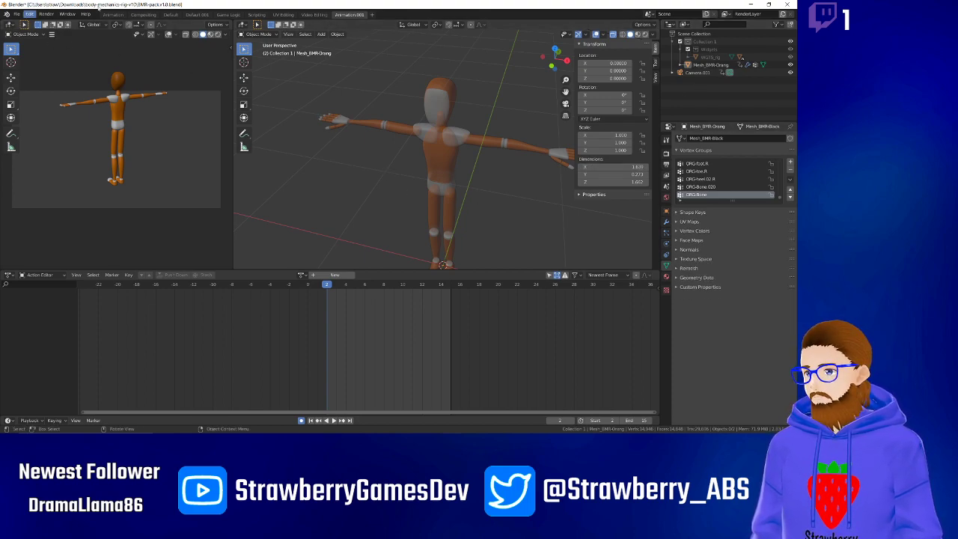
key("ctrl+s")
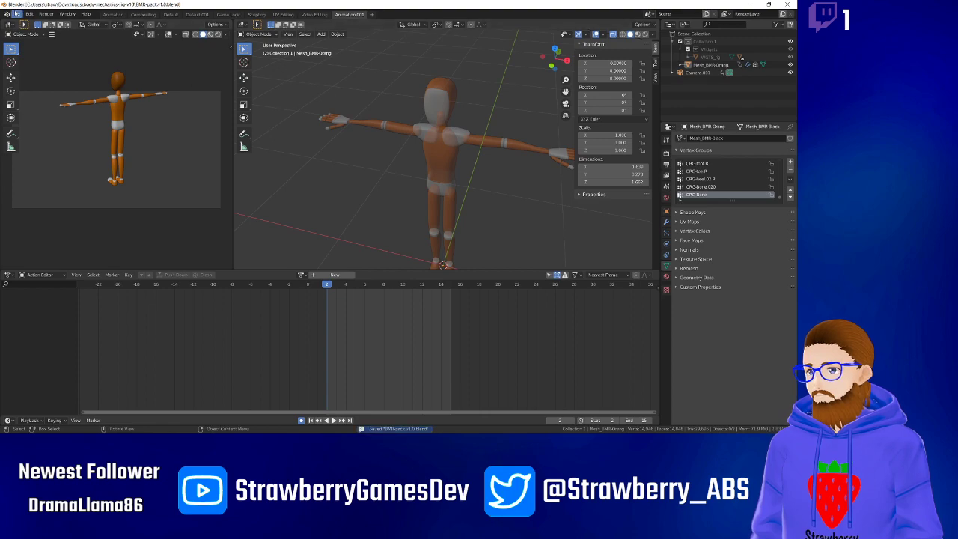
mouse_move(416, 131)
middle_mouse_down()
mouse_move(441, 150)
mouse_move(424, 135)
middle_mouse_up()
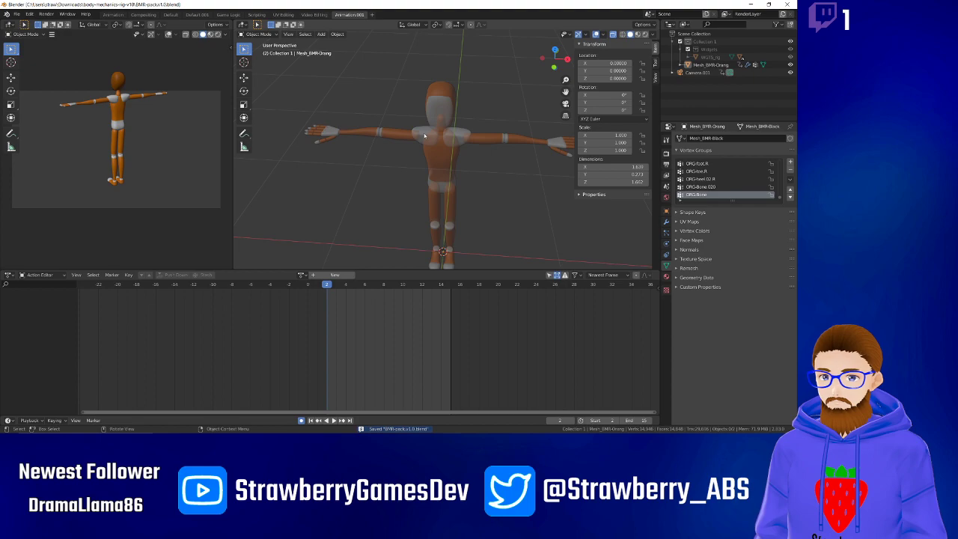
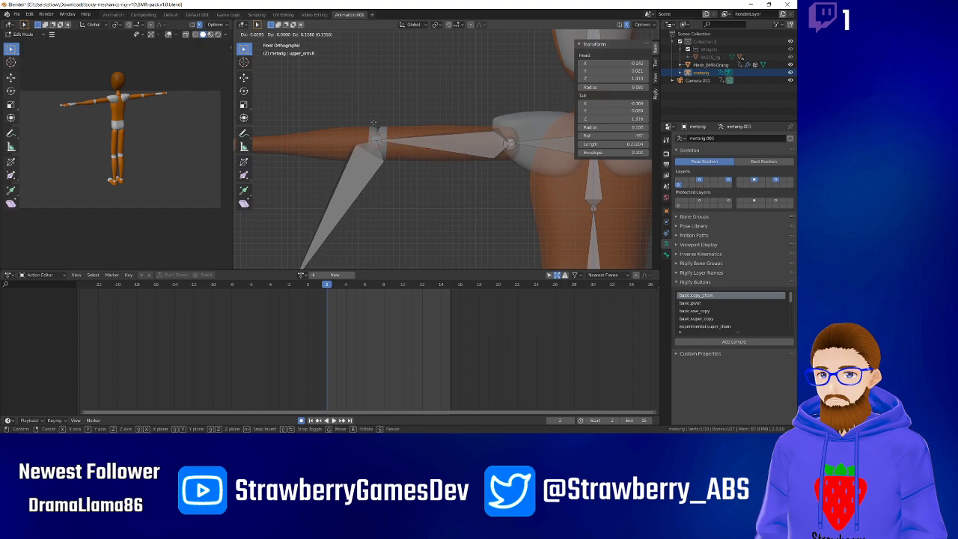
Position the meta-rig's right elbow and wrist joints over the mesh's elbow and wrist in front view.
left_click(376, 131)
middle_click_drag(359, 164, 515, 112, "shift")
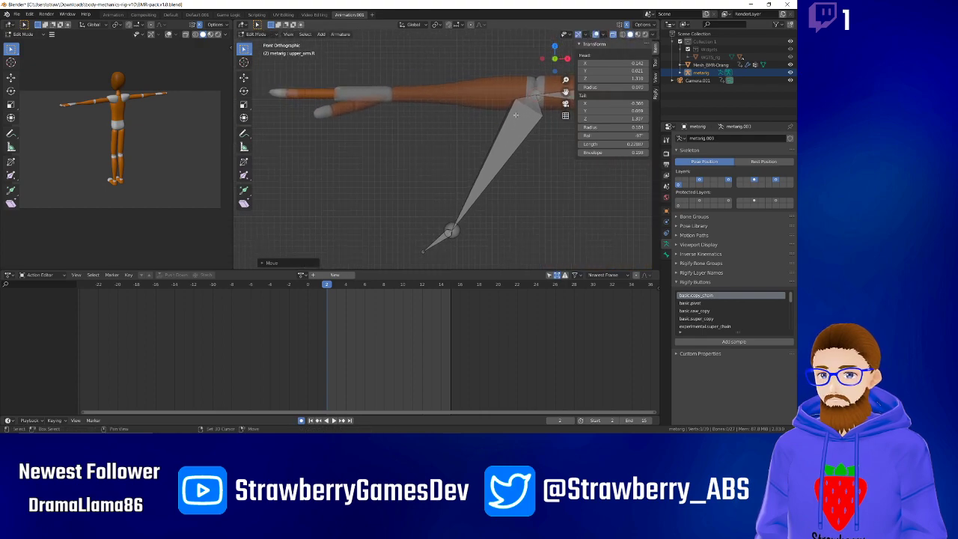
left_click(451, 226)
key("g")
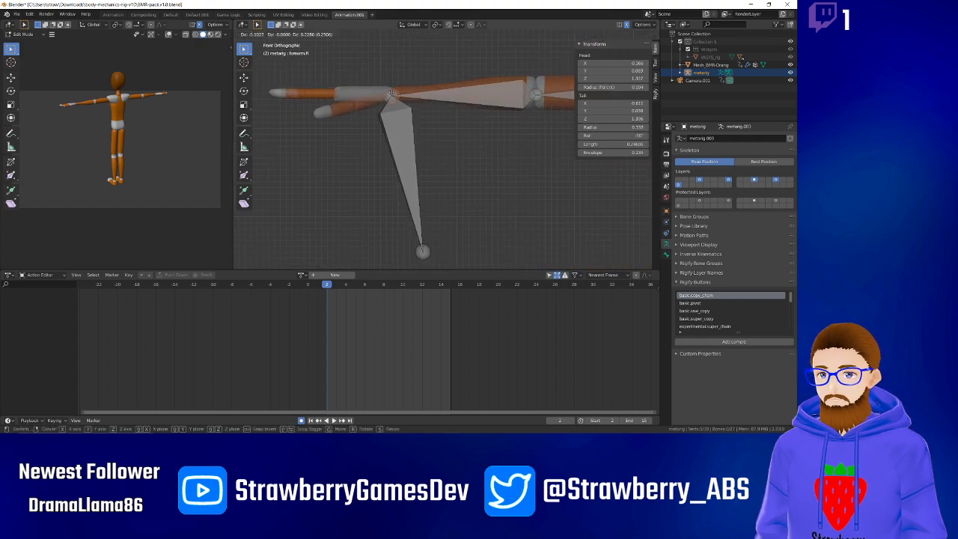
left_click(391, 90)
Fit the tip of the right hand bone to the knuckle end of the mesh palm in front and top views.
left_click(421, 249)
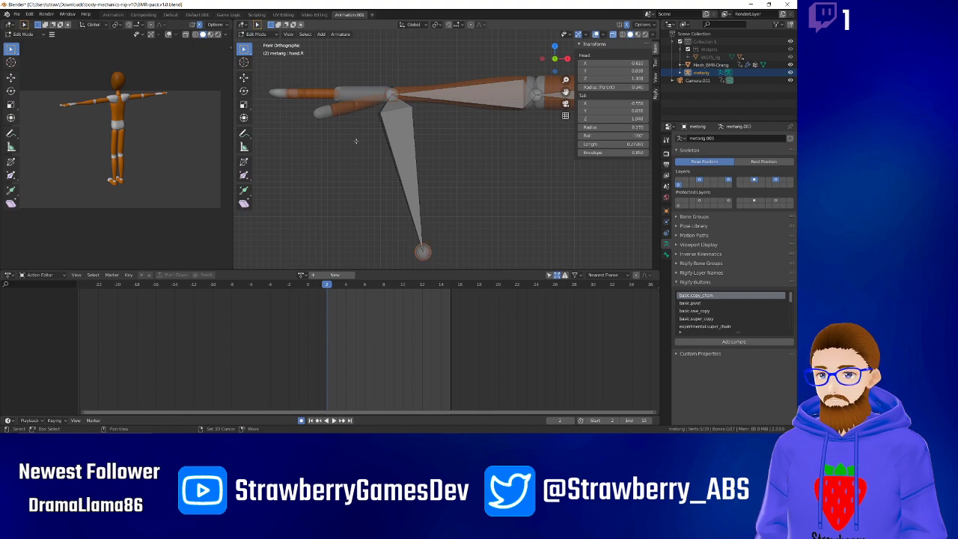
key("g")
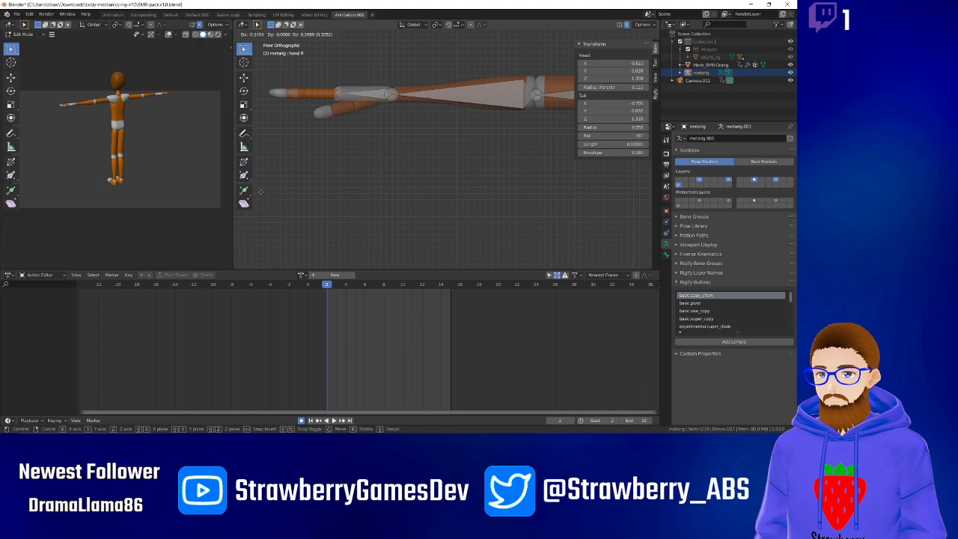
left_click(260, 193)
middle_click_drag(371, 101, 395, 169)
key("KP_7")
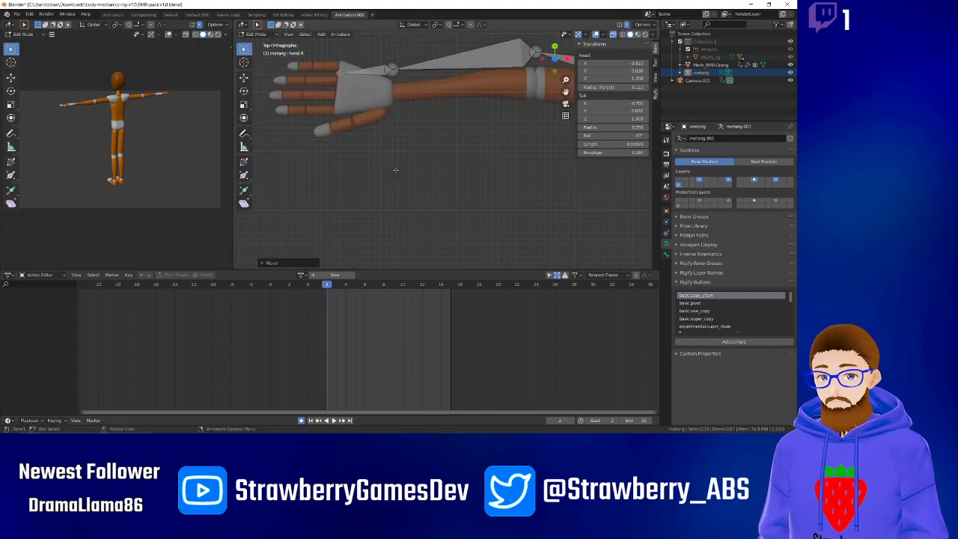
key("g")
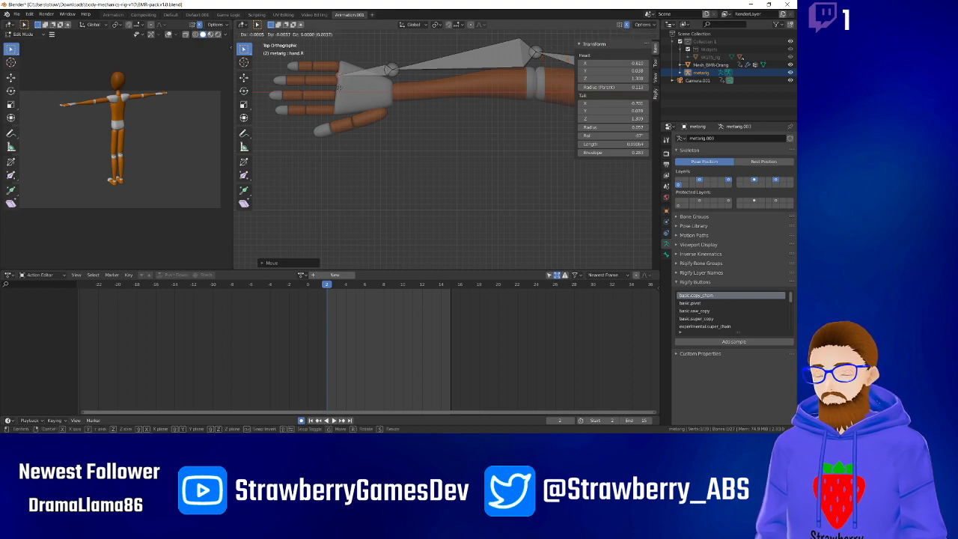
left_click(338, 100)
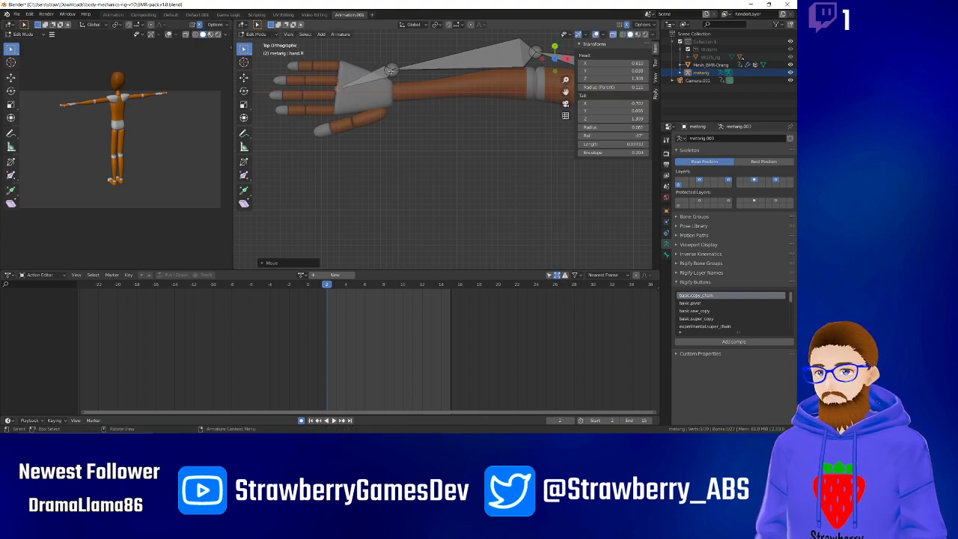
Align the right wrist and elbow joints with the mesh arm in top view.
left_click(390, 71)
key("g")
left_click(391, 94)
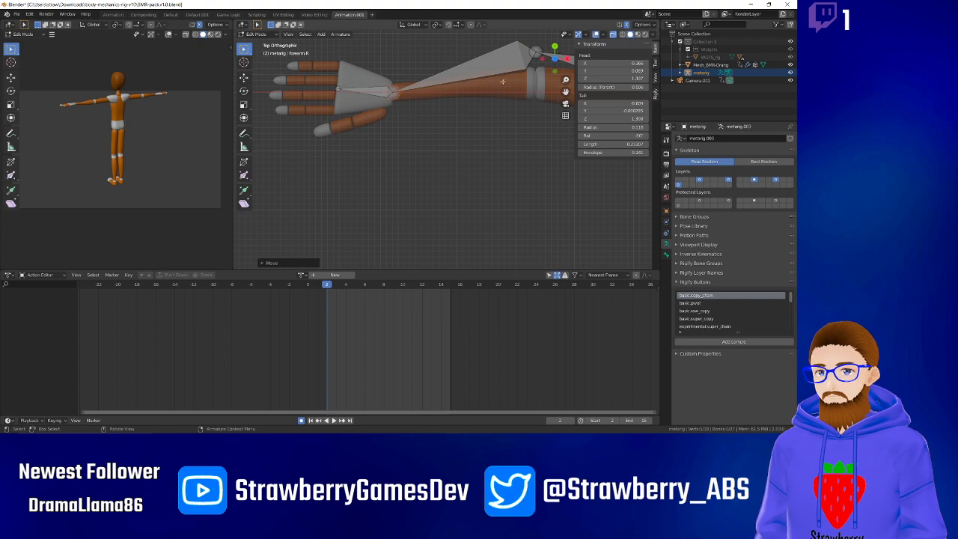
left_click(536, 54)
key("g")
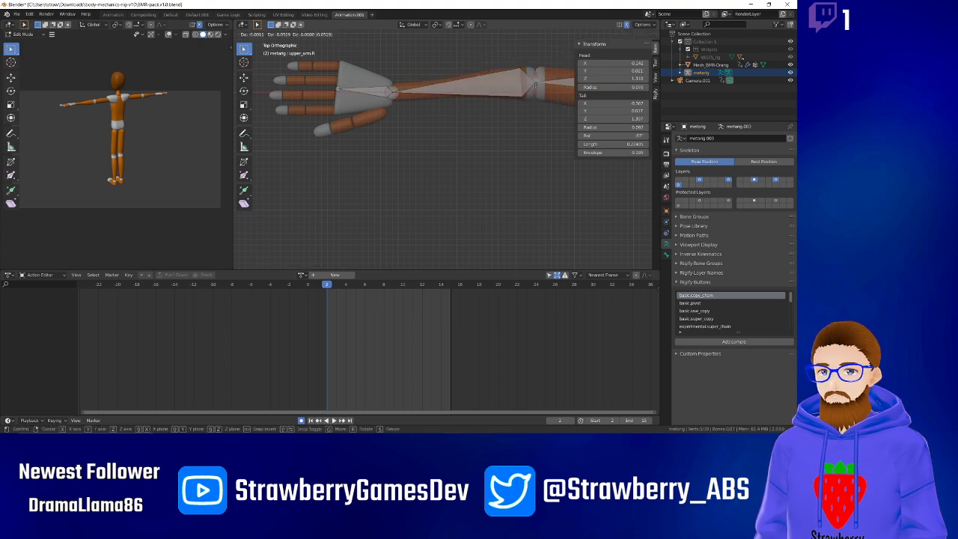
left_click(536, 85)
Move the right upper arm's head and the shoulder bone's tip onto the mesh shoulder joint in top view.
middle_click_drag(490, 126, 235, 135, "shift")
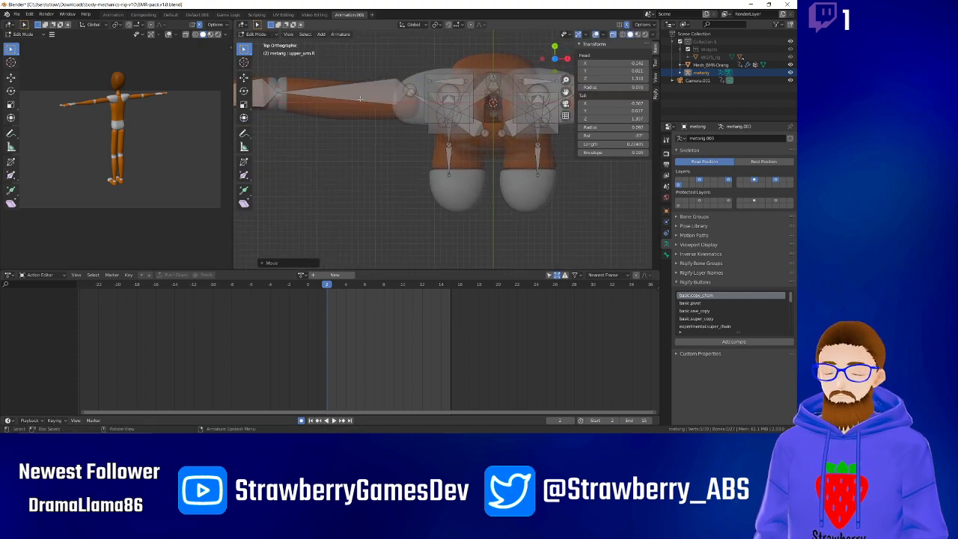
left_click(415, 80)
key("g")
left_click(410, 93)
left_click(419, 92)
key("g")
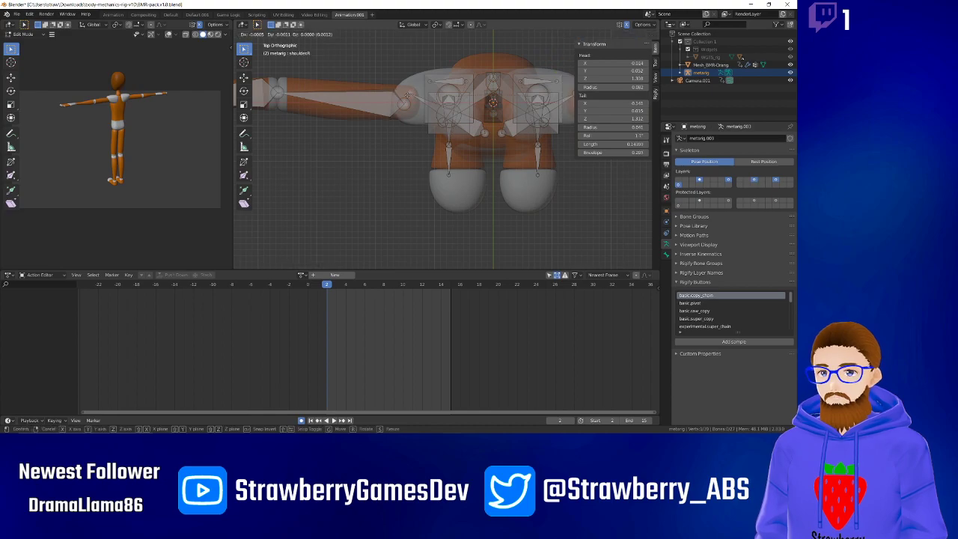
left_click(408, 101)
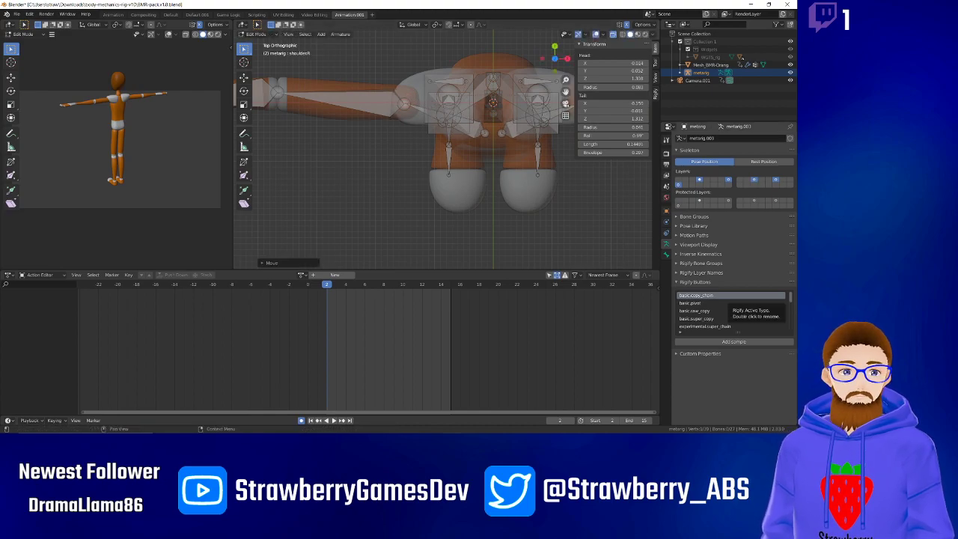
Duplicate the right hand bone and place the copy just outside the hand, beside the little finger.
key("alt+Tab")
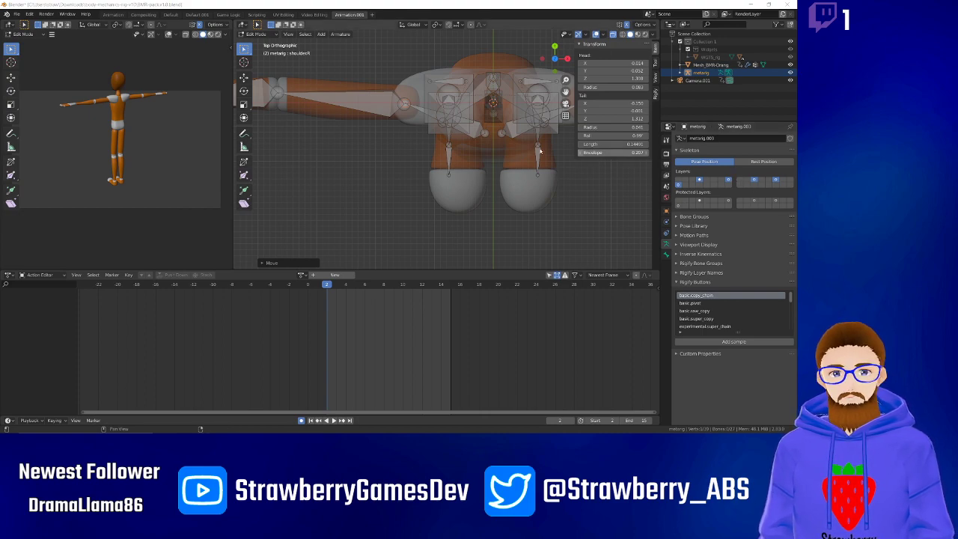
left_click(368, 162)
middle_click_drag(313, 136, 547, 203, "shift")
scroll(401, 209, "down", 1)
scroll(400, 202, "up", 2)
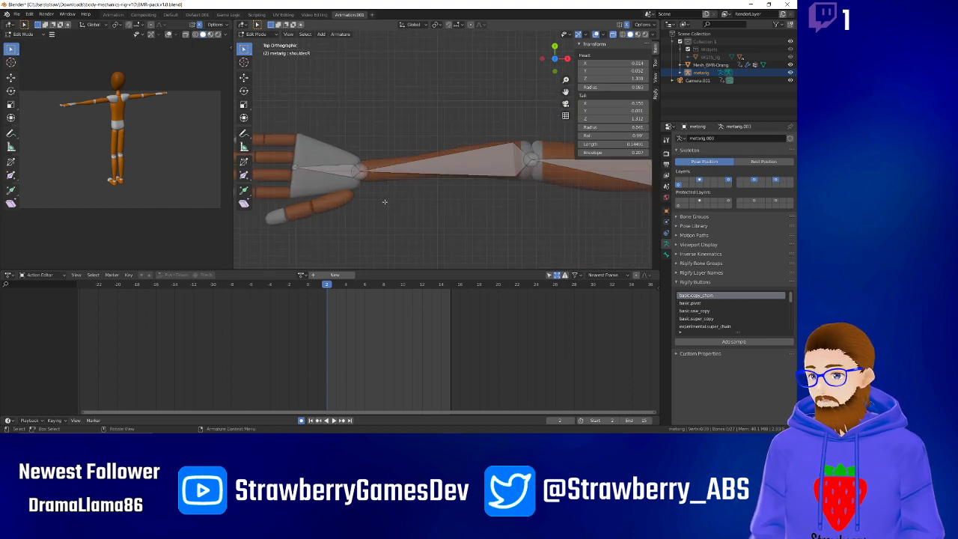
scroll(380, 201, "down", 1)
middle_click_drag(371, 201, 473, 207, "shift")
scroll(473, 207, "up", 3)
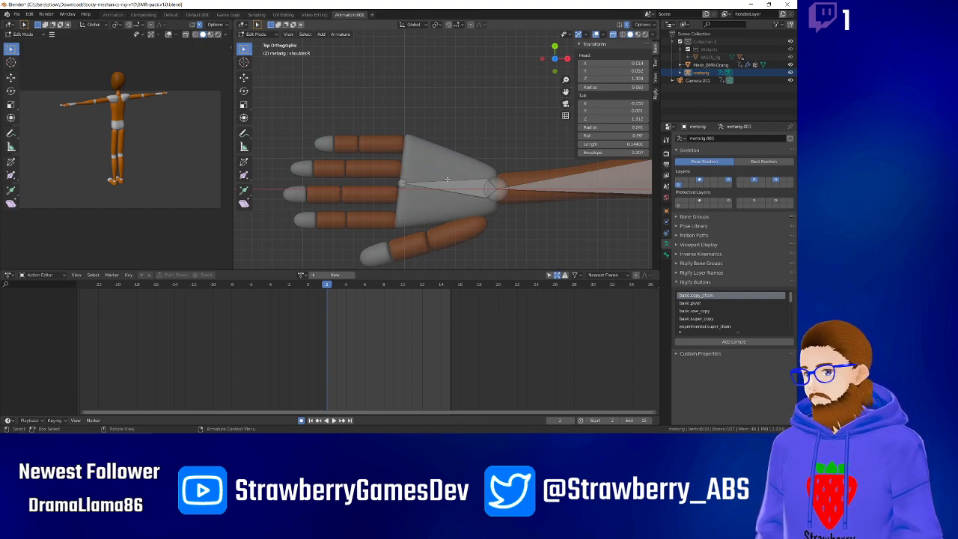
left_click(447, 188)
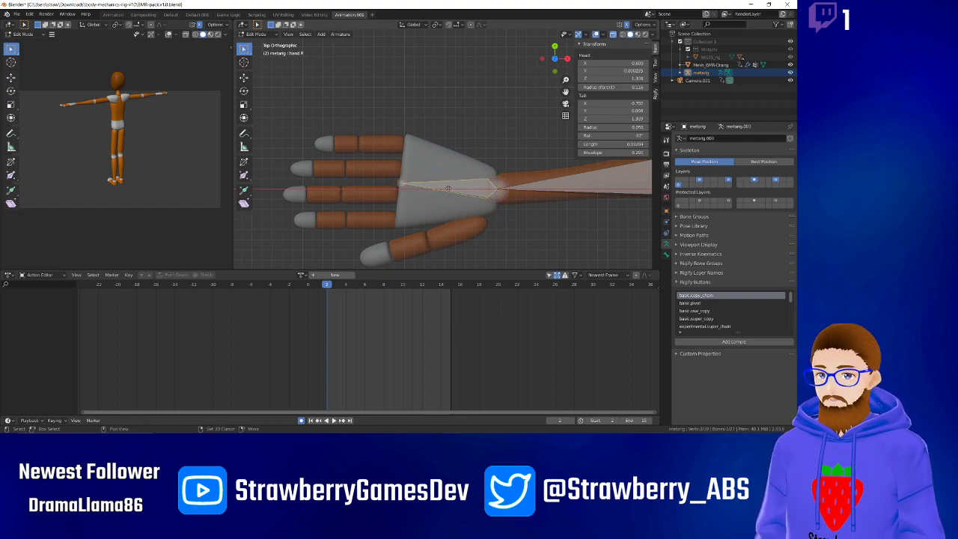
key("shift+d")
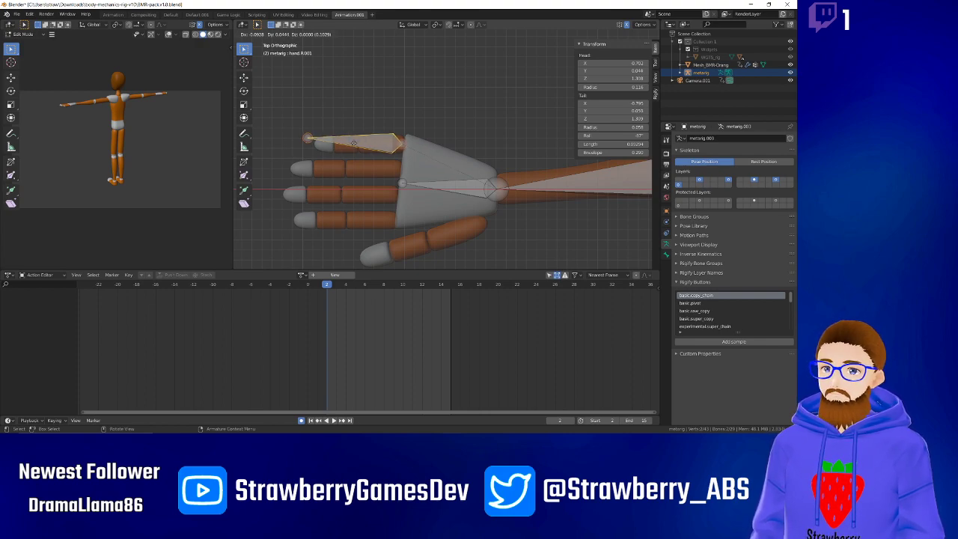
left_click(401, 107)
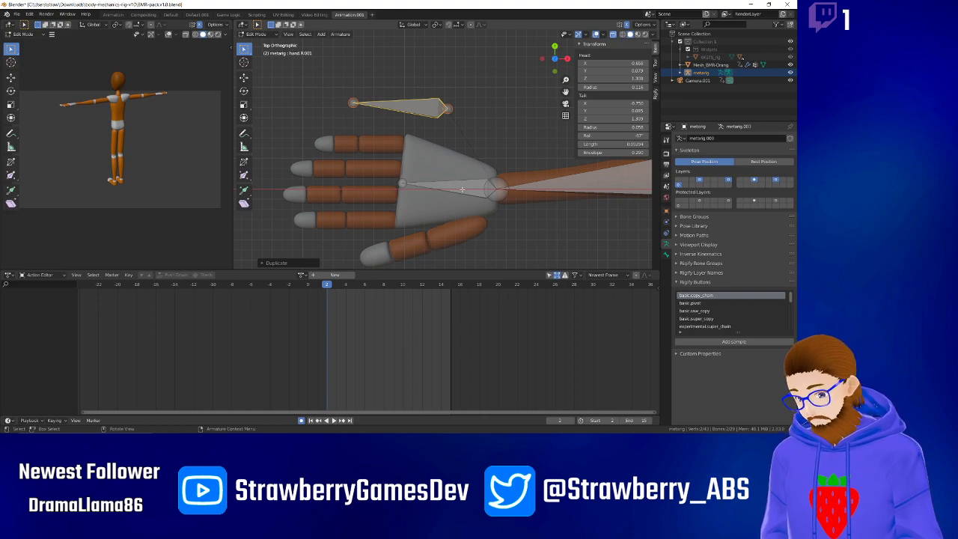
Clear the duplicated bone's parent and parent it to the right hand bone with Keep Offset.
key("alt+p")
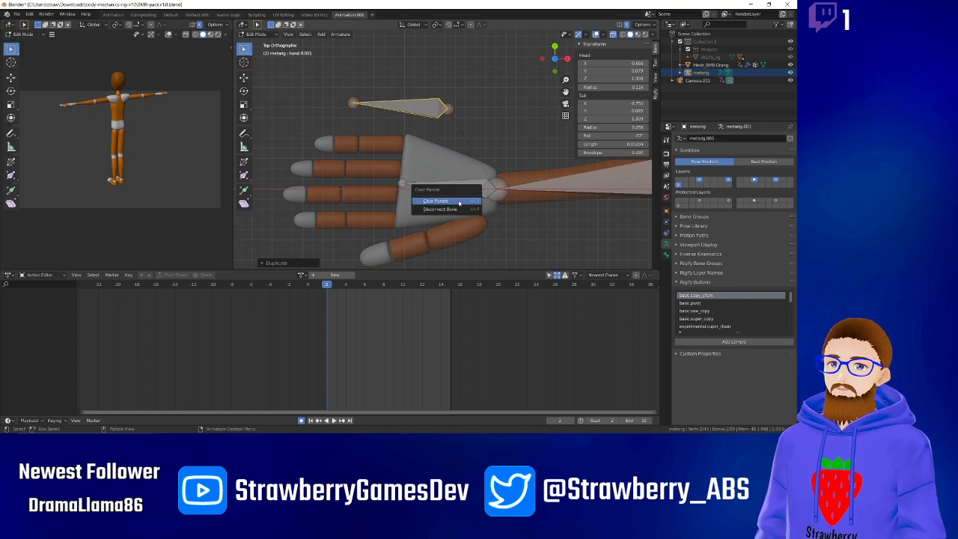
left_click(459, 200)
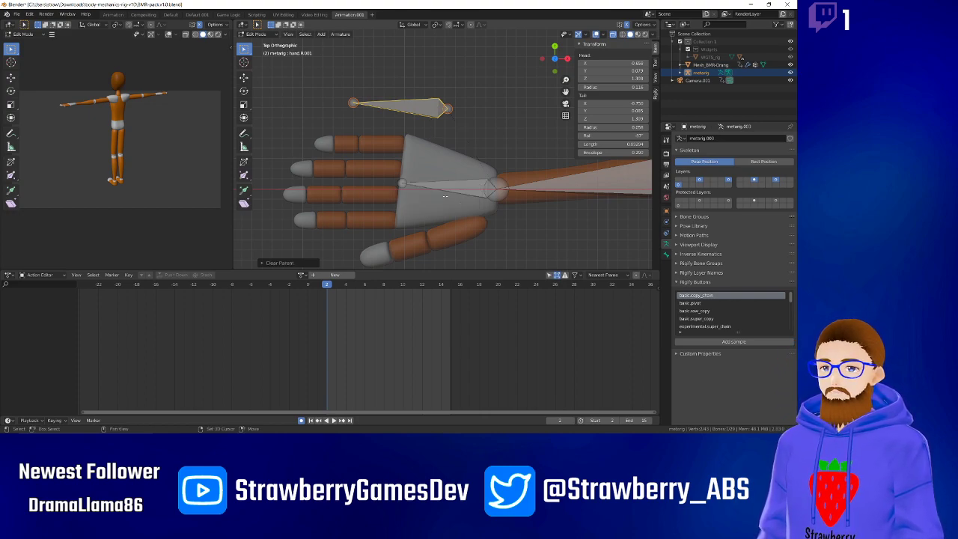
left_click(444, 184)
key("ctrl+p")
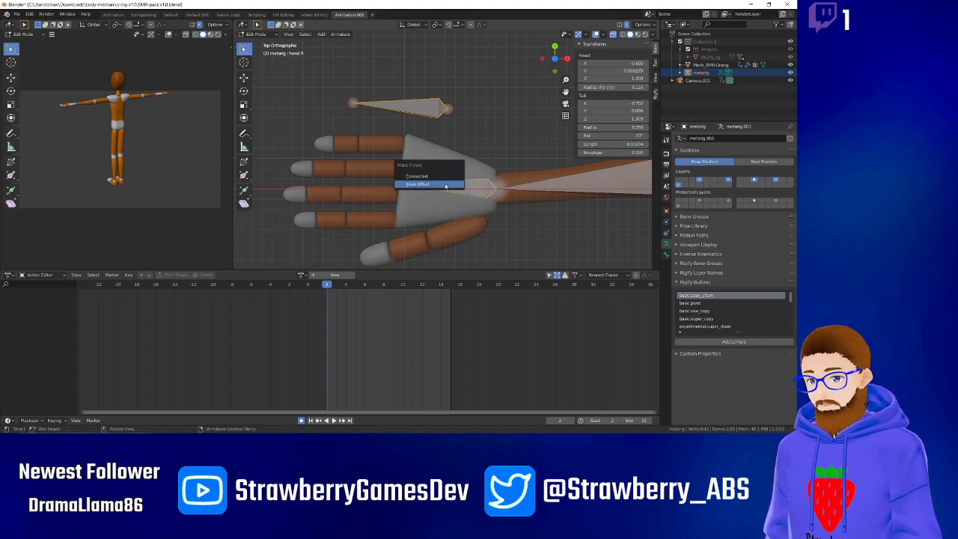
left_click(443, 184)
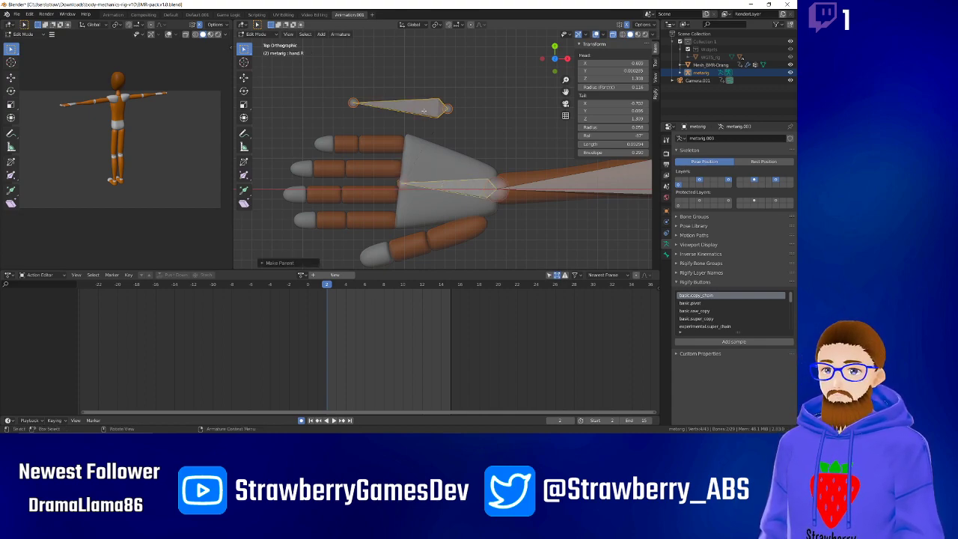
key("g")
right_click(376, 135)
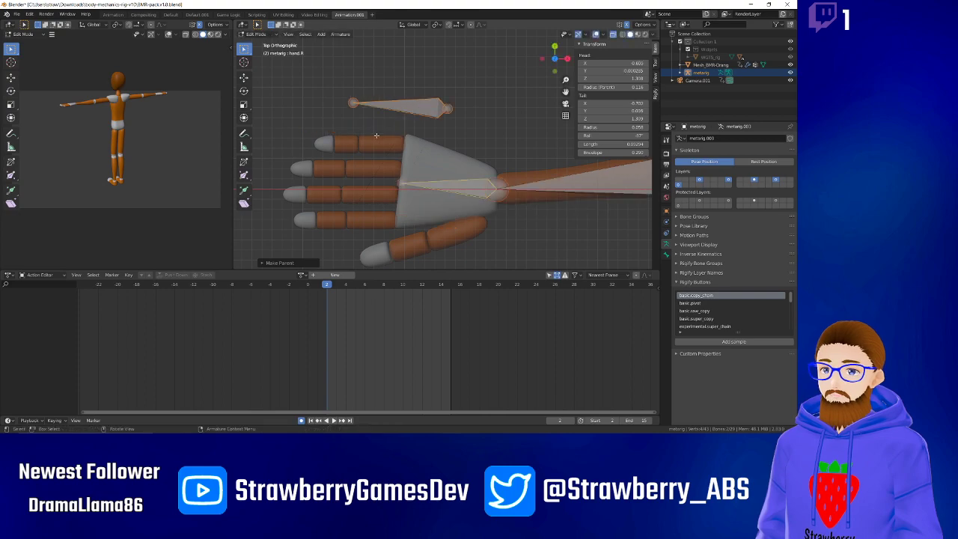
Move the duplicated bone to the base of the little finger and shorten it to end at the finger's first joint.
left_click(430, 93)
left_click(407, 107)
key("g")
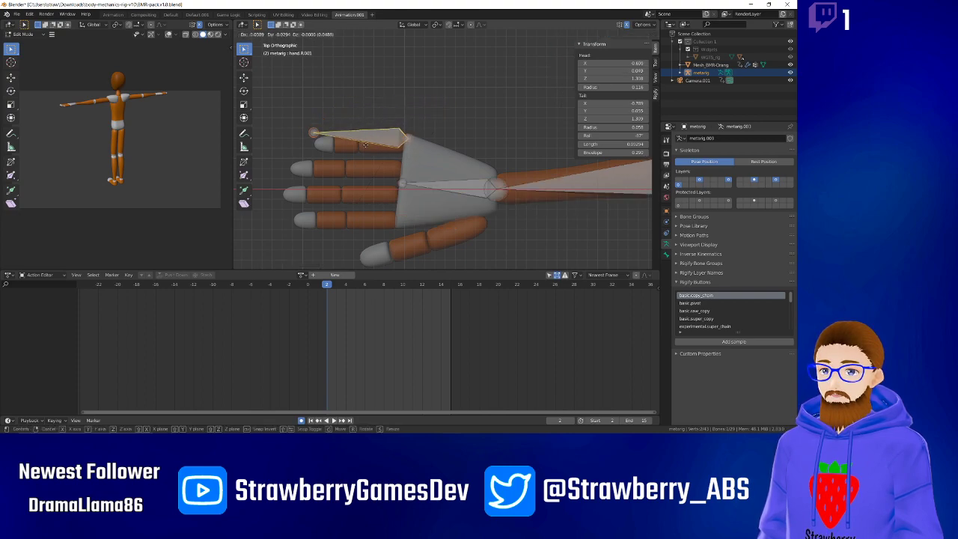
left_click(308, 140)
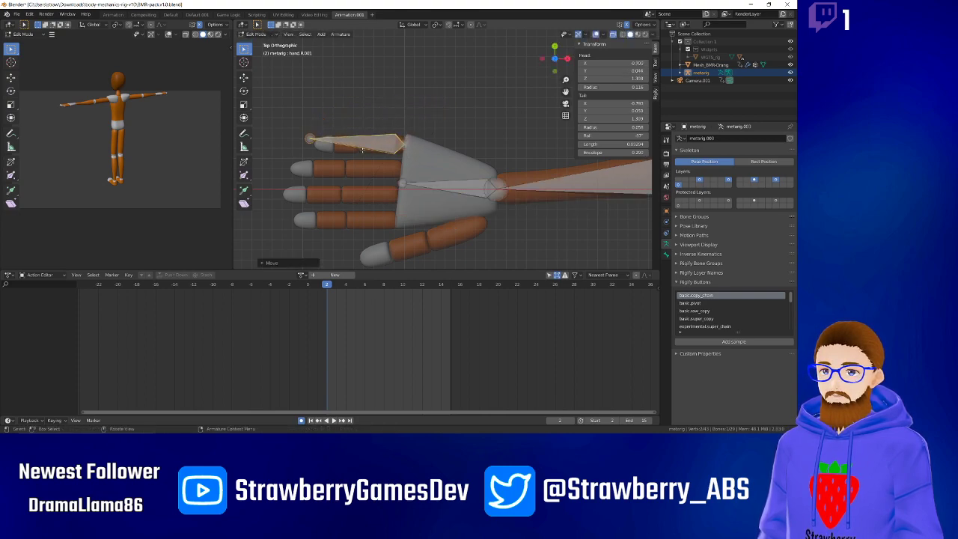
left_click(308, 141)
key("g")
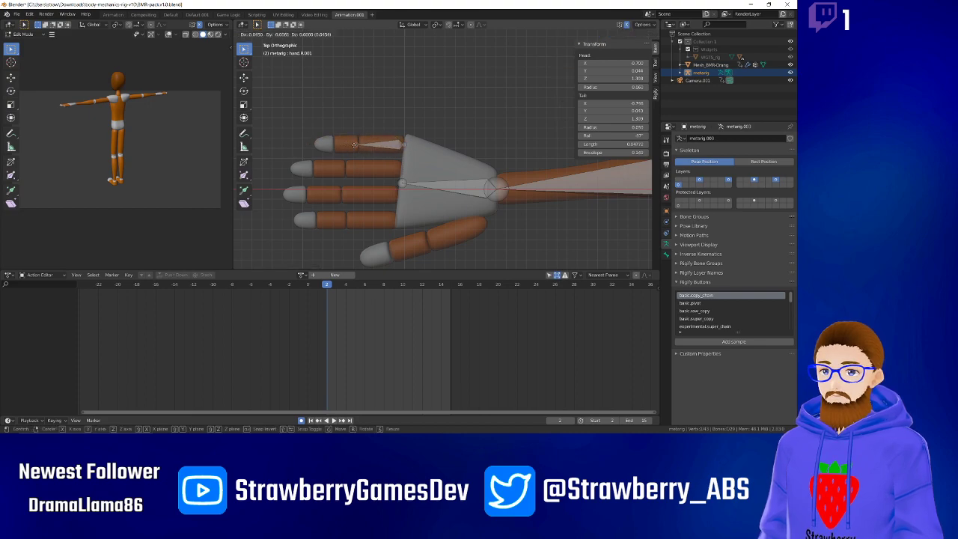
left_click(357, 143)
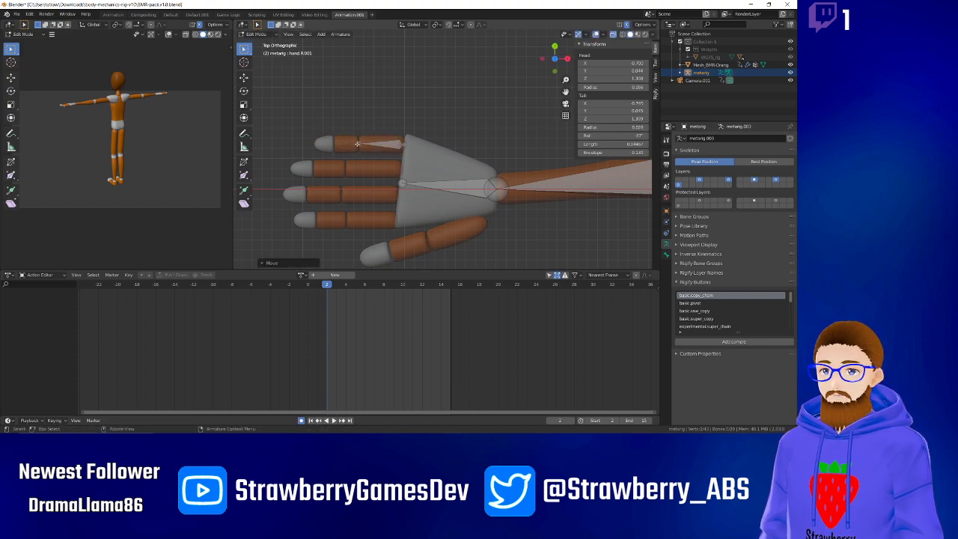
Duplicate the little finger bone onto the ring finger and extend its tip to the first finger joint.
left_click(389, 145)
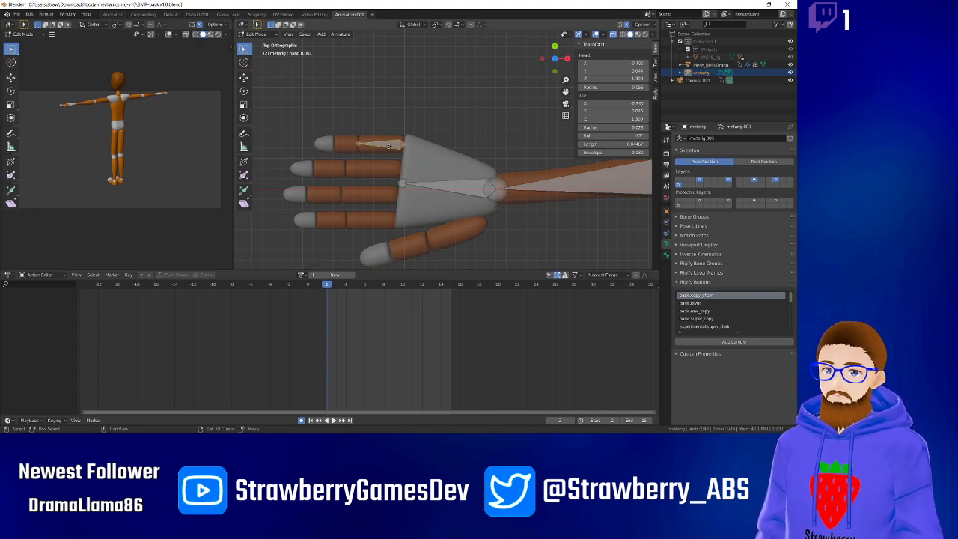
key("shift+d")
left_click(385, 170)
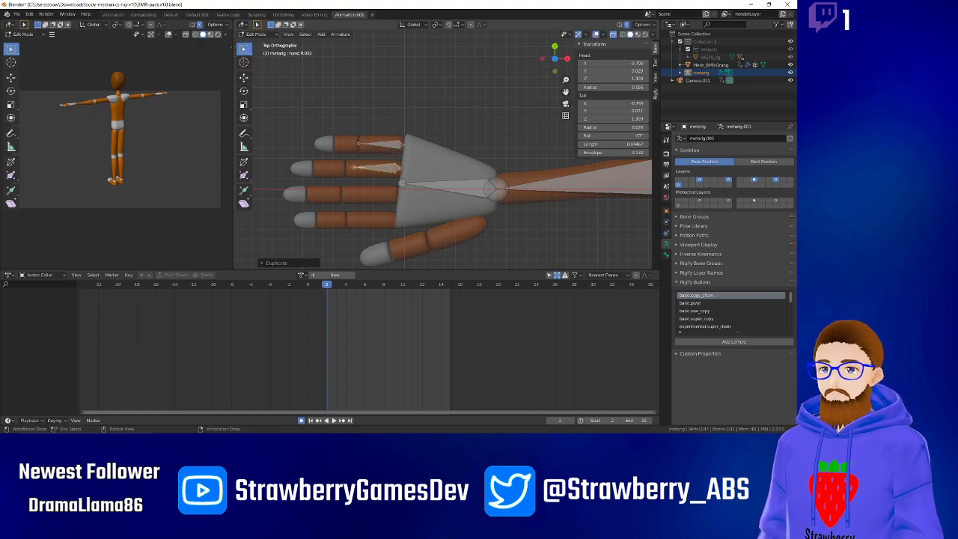
key("g")
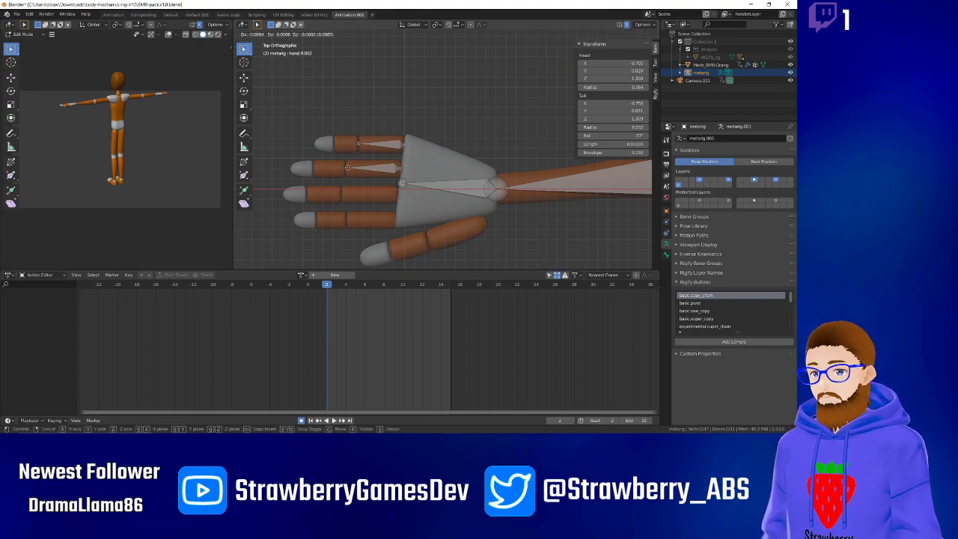
left_click(344, 167)
Duplicate the ring finger bone onto the first segments of the middle and index fingers.
left_click(379, 170)
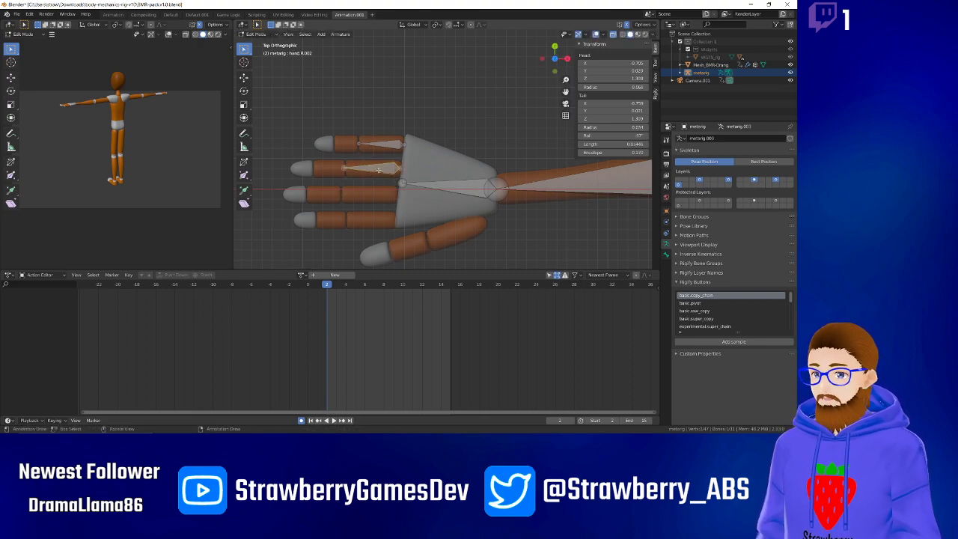
key("shift+d")
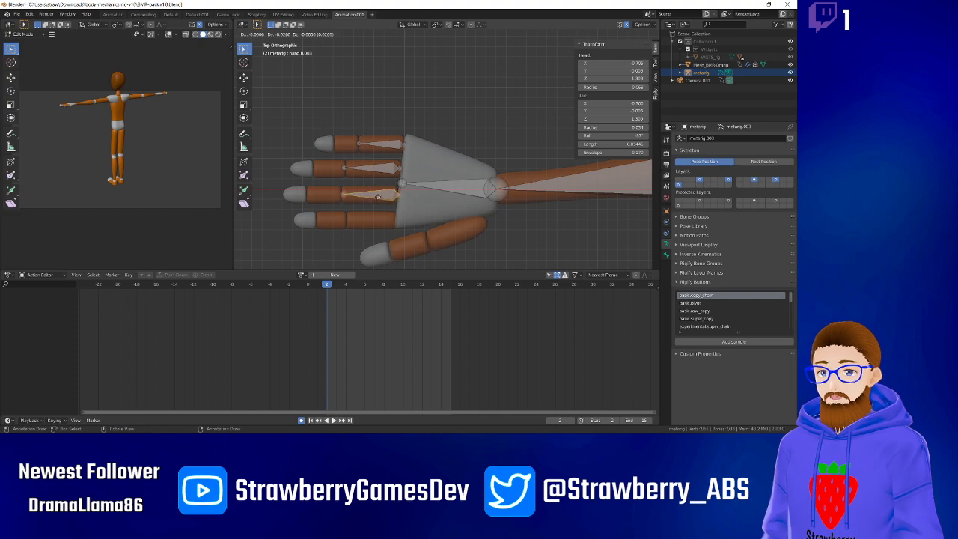
left_click(376, 196)
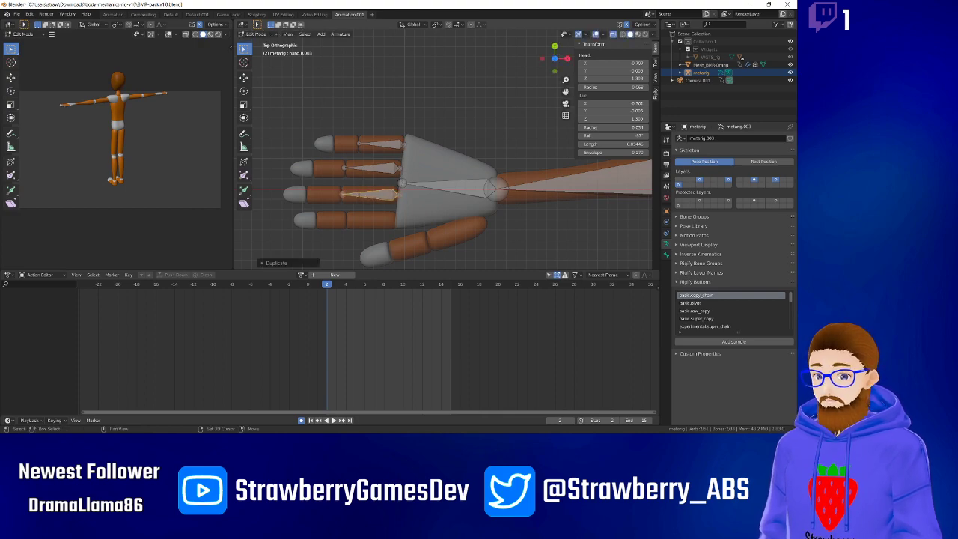
key("shift+d")
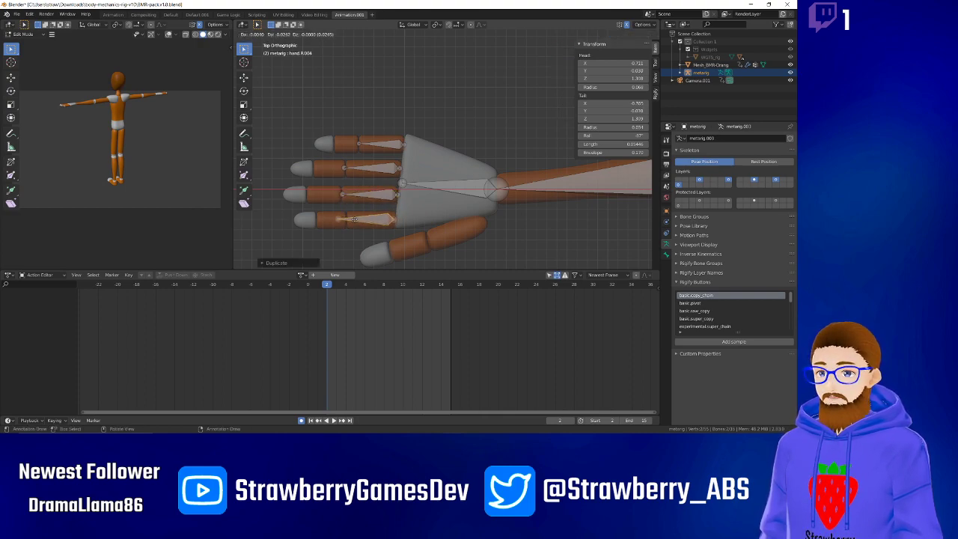
left_click(354, 219)
left_click(337, 218)
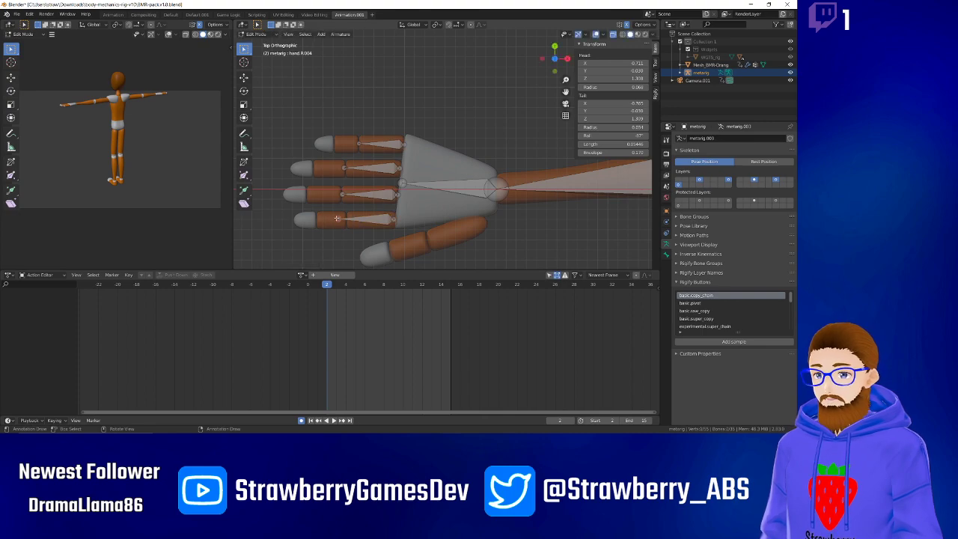
Adjust both ends of the index finger's first bone to sit on the finger's first joint and its base.
key("g")
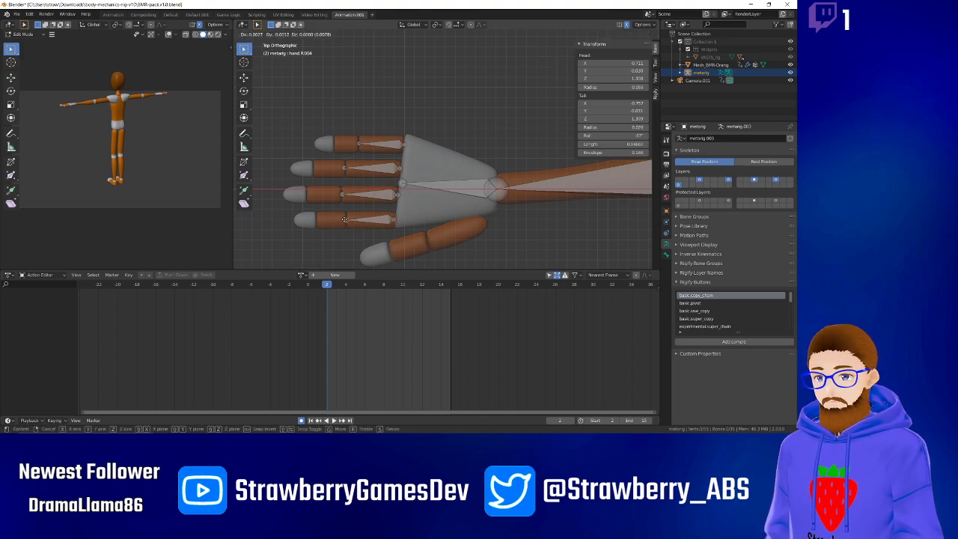
left_click(380, 217)
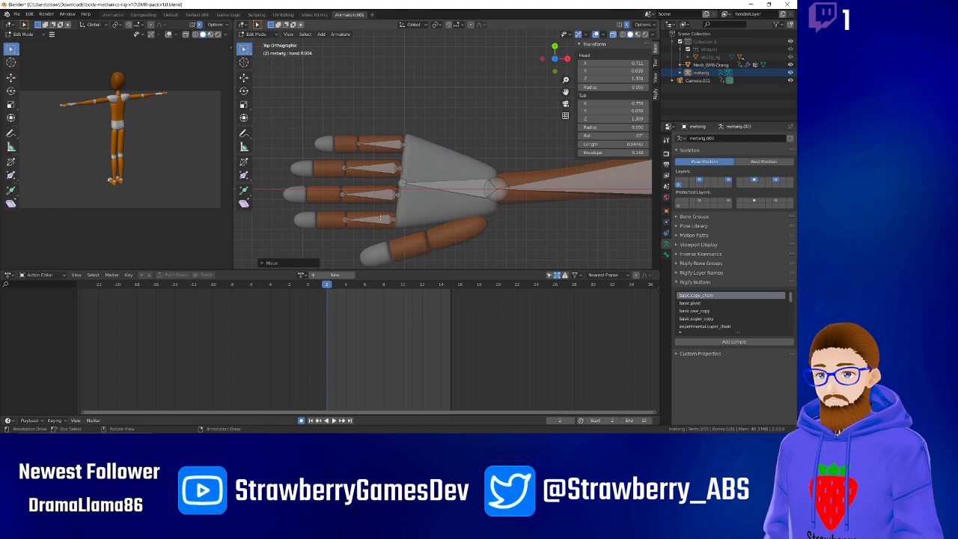
key("g")
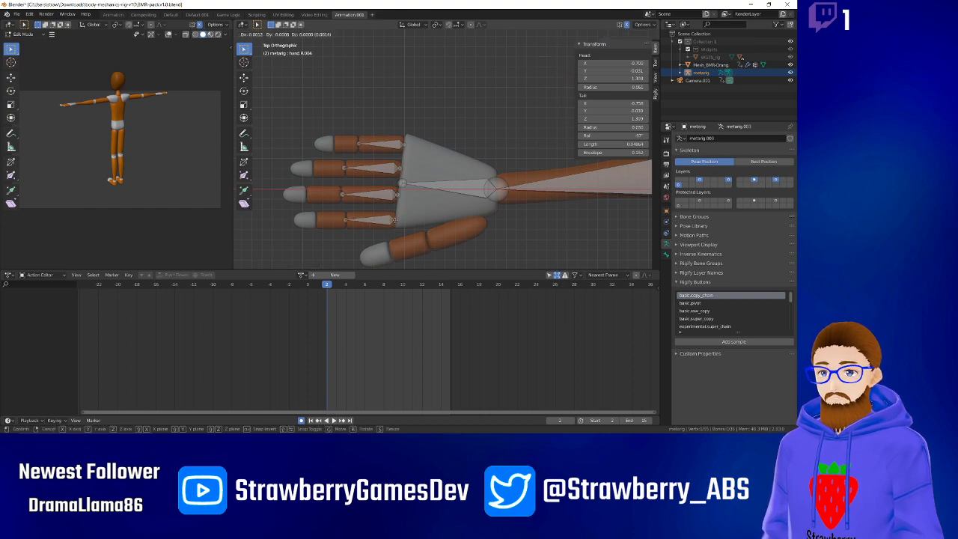
left_click(391, 217)
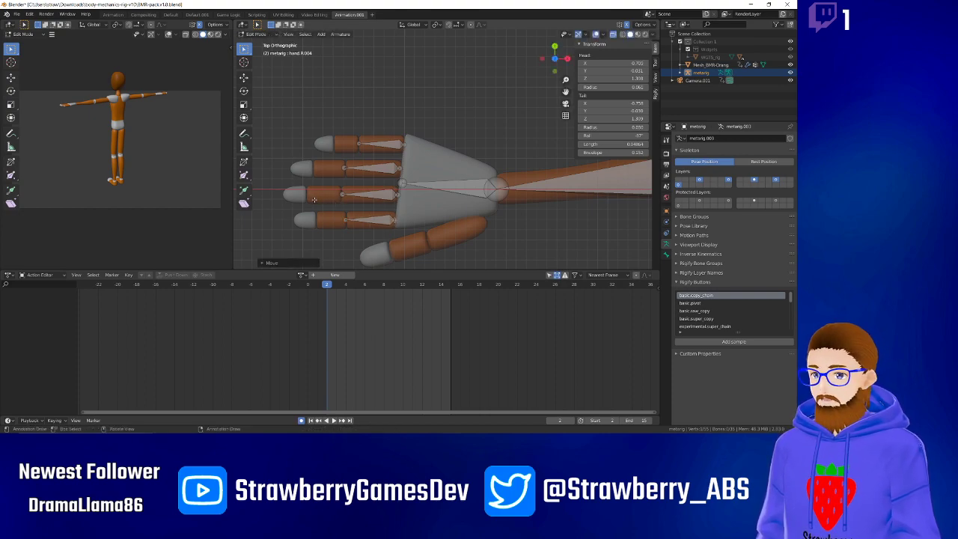
Duplicate the little finger's bone to a spot beside the hand and clear the copy's parent.
left_click(383, 143)
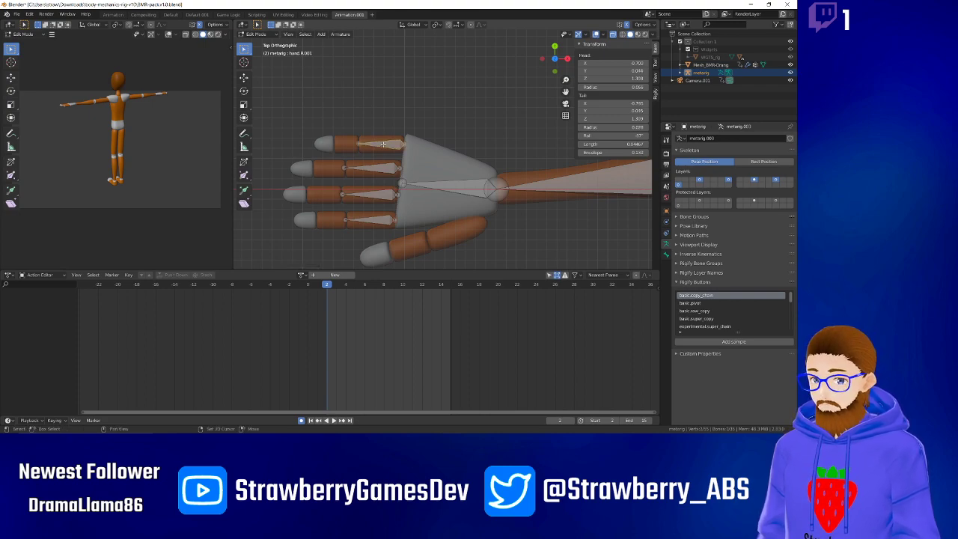
key("shift+d")
left_click(369, 125)
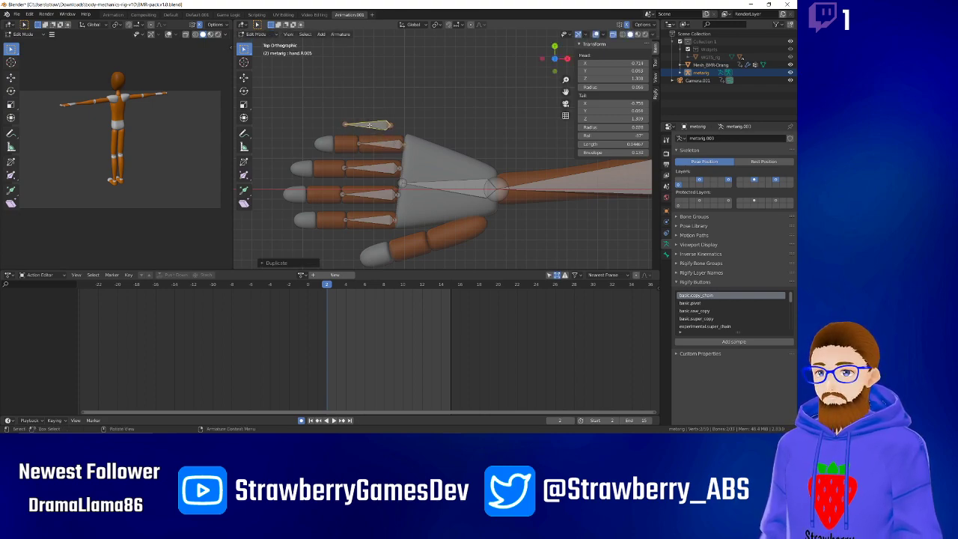
key("alt+p")
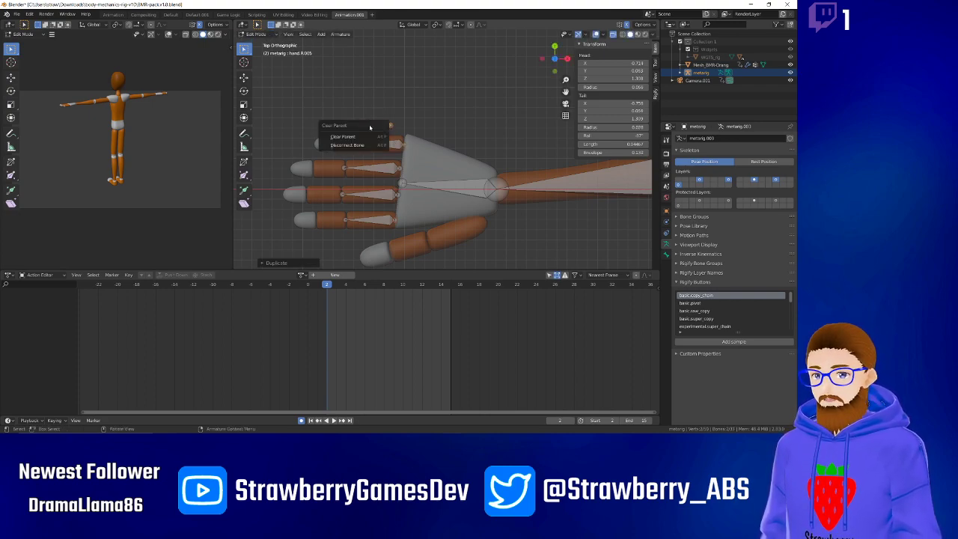
left_click(366, 136)
left_click(372, 117)
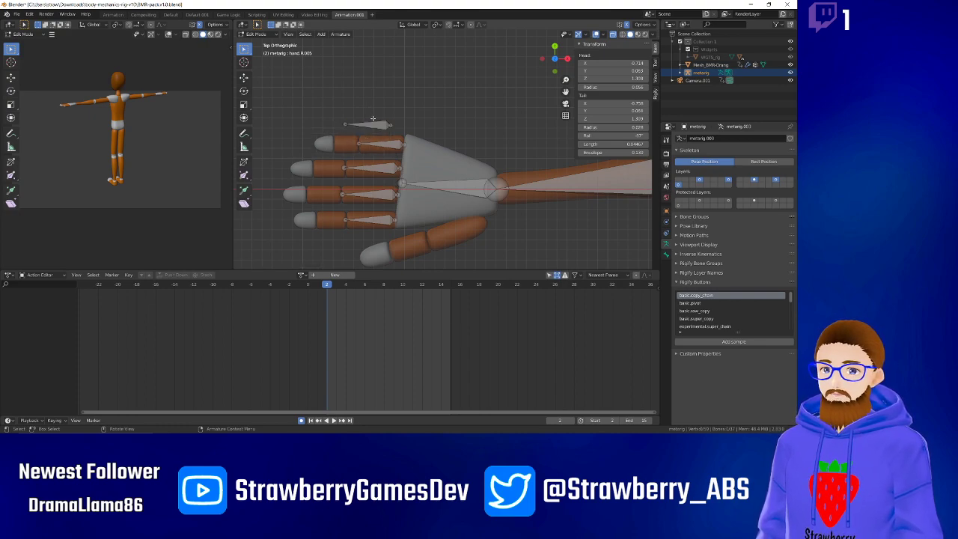
Duplicate the loose bone in place and parent the copy to the little finger's first bone with Connected.
left_click(374, 126)
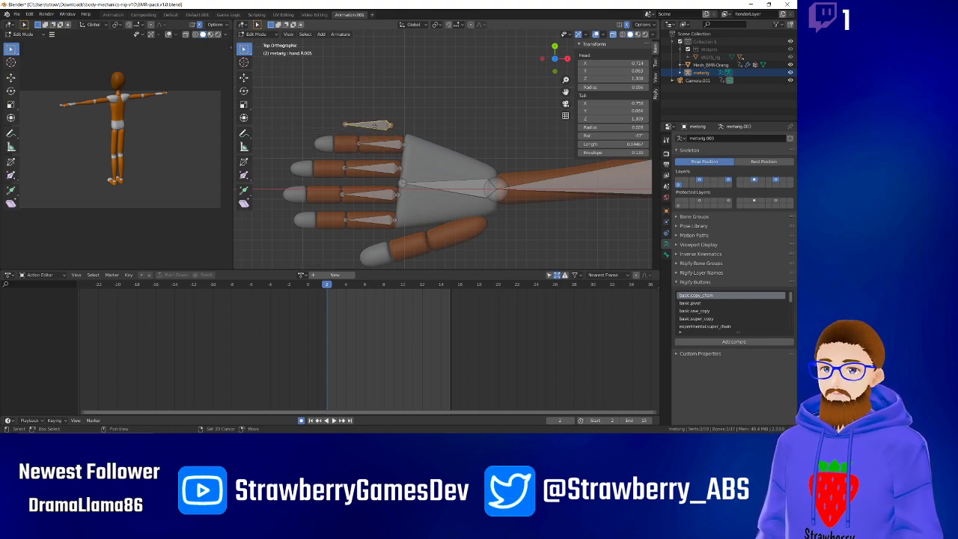
key("shift+d")
right_click(316, 115)
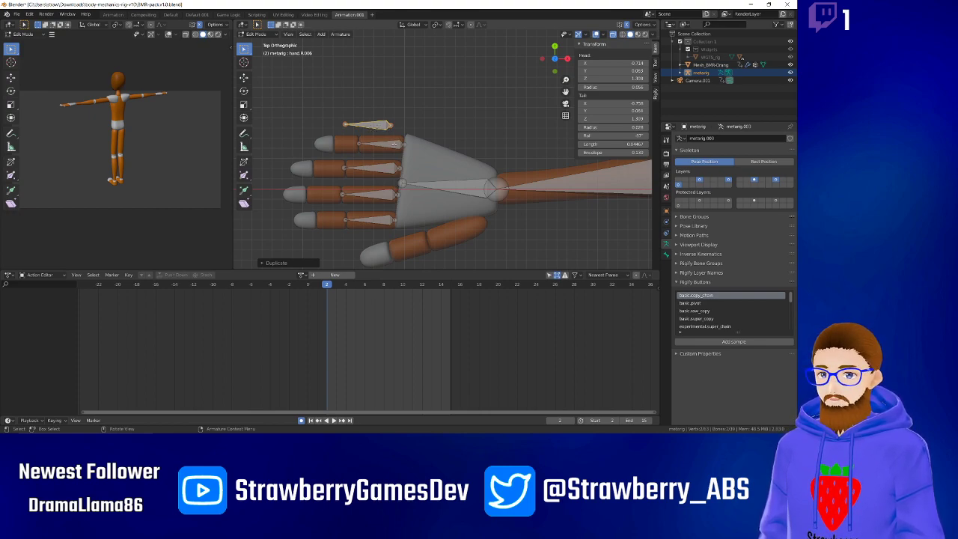
left_click(395, 144, "shift")
key("ctrl+p")
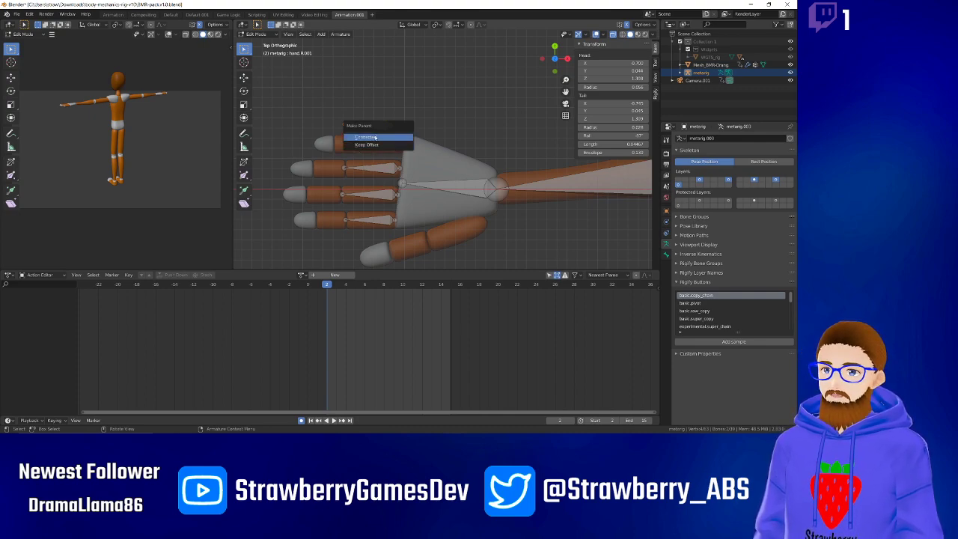
left_click(394, 144)
Move the remaining loose bone out beyond the tip of the little finger.
left_click(378, 125)
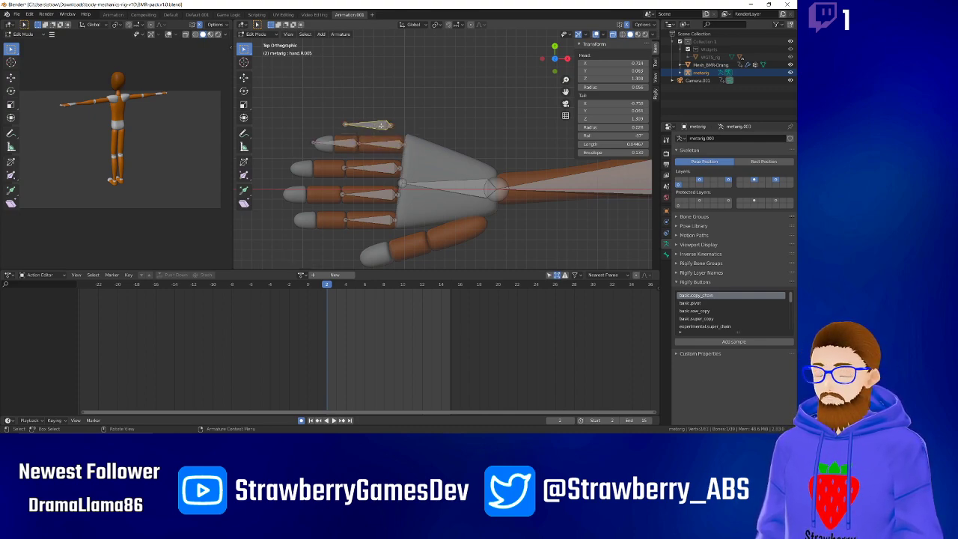
key("g")
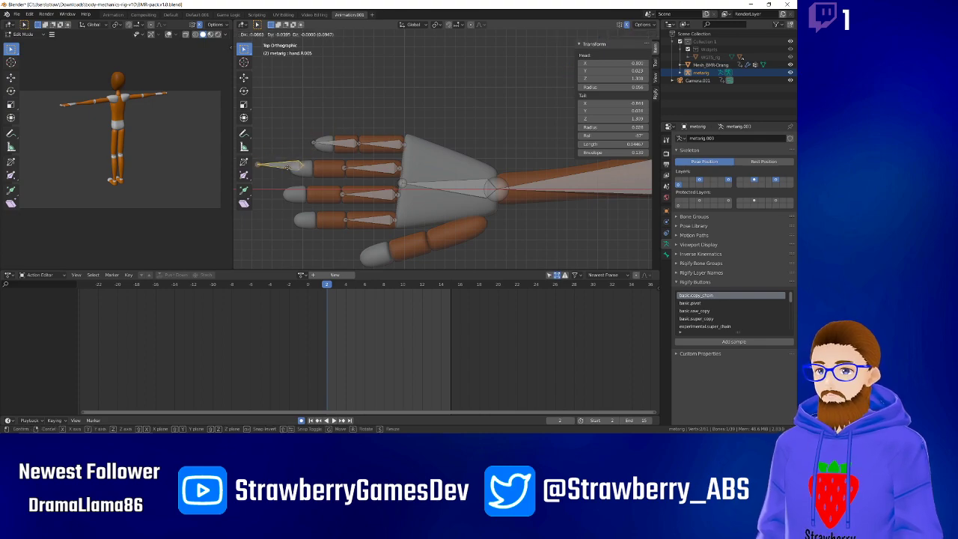
left_click(285, 139)
right_click(287, 141)
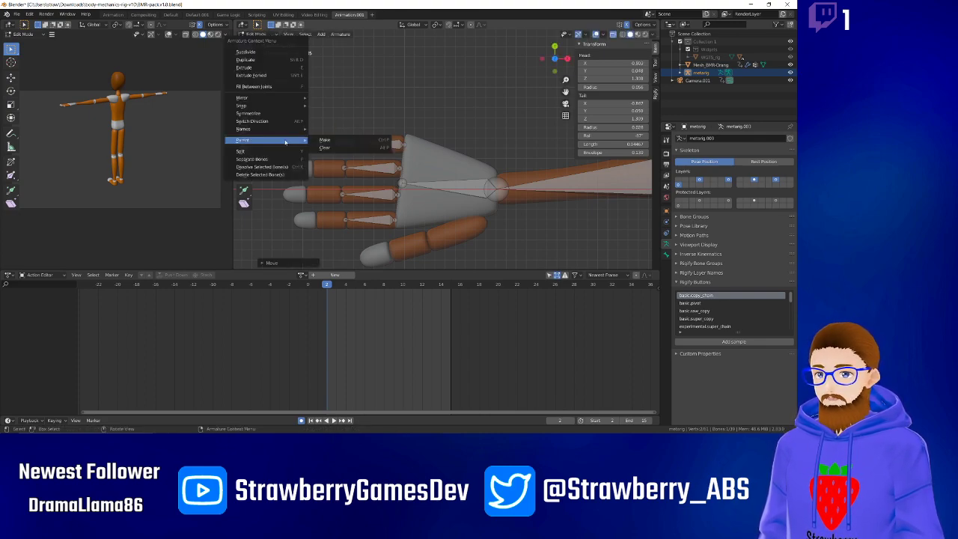
key("x")
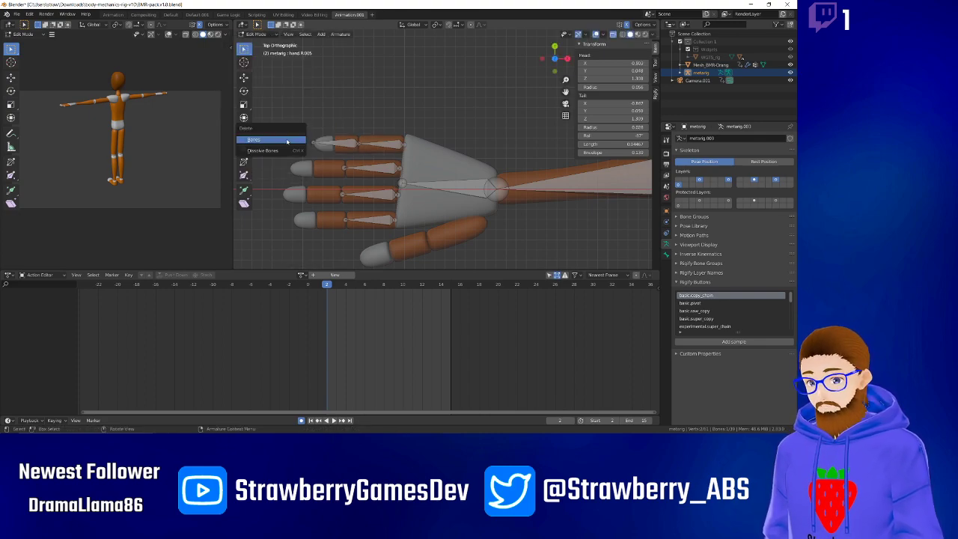
left_click(287, 140)
left_click(345, 143)
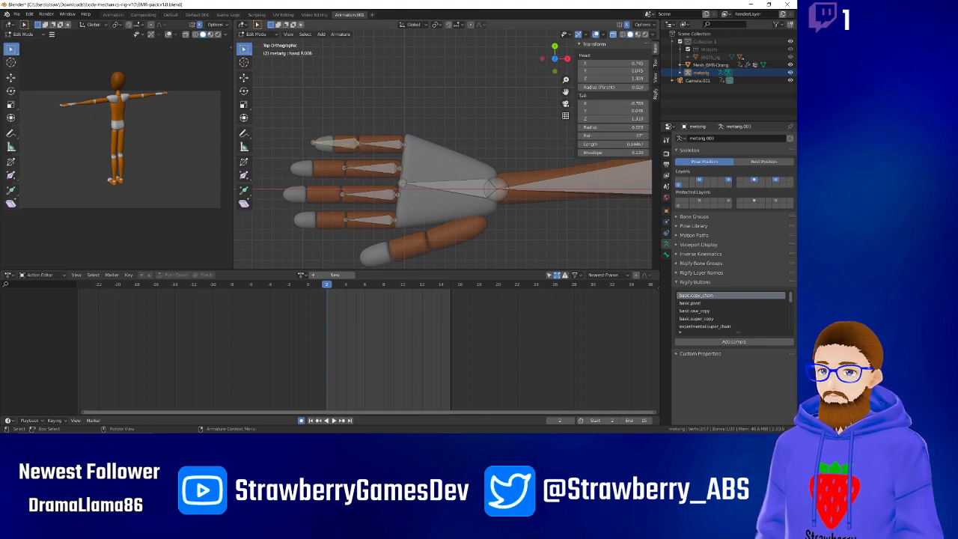
left_click(350, 114)
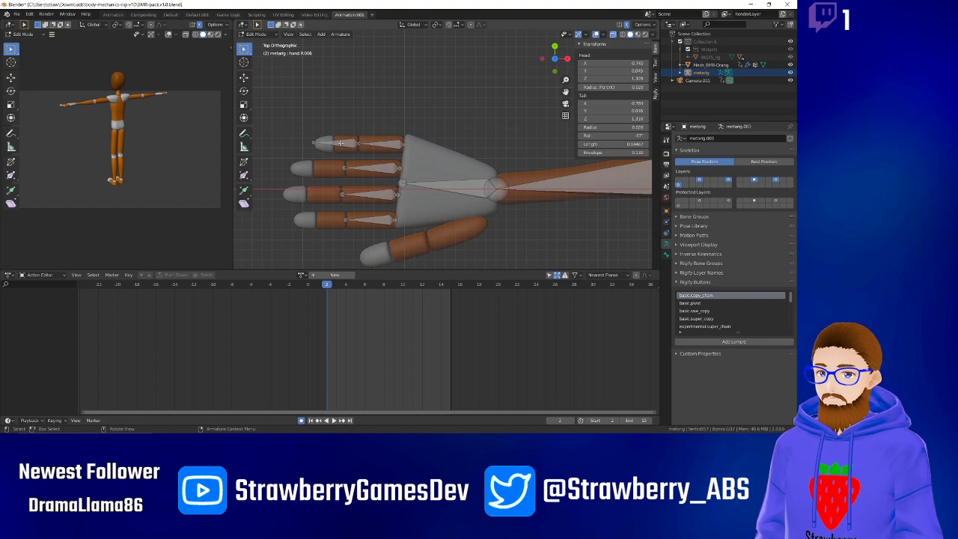
left_click(341, 143)
key("ctrl+z")
key("ctrl+z")
key("ctrl+z")
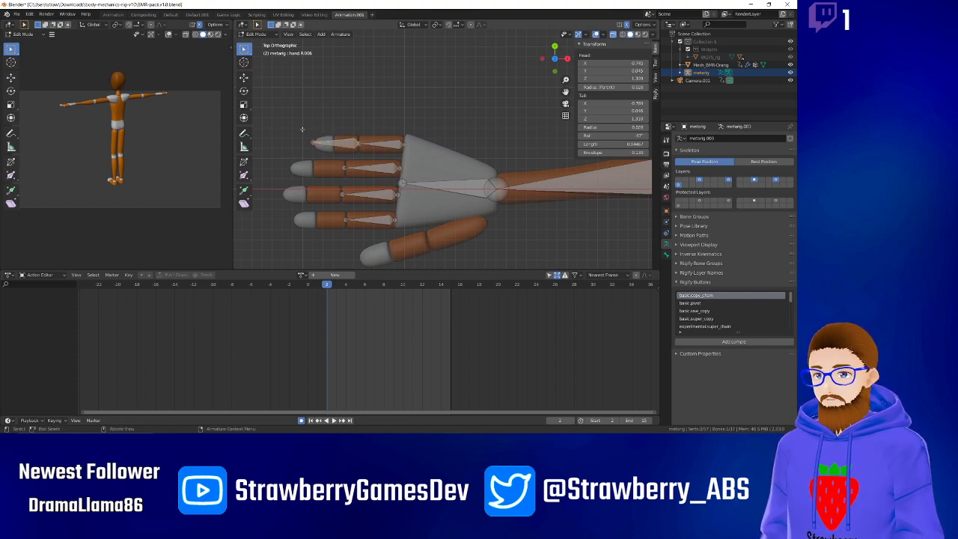
key("ctrl+z")
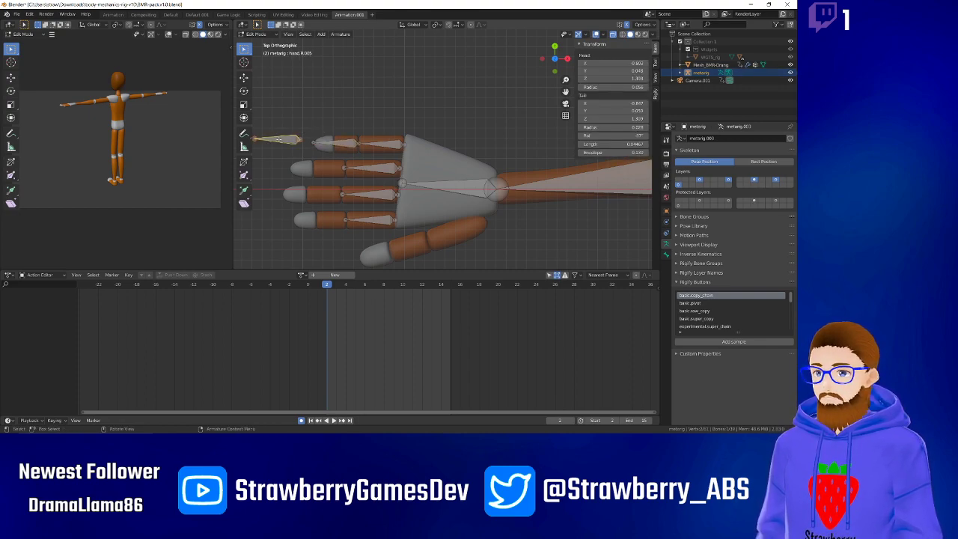
Duplicate the loose bone onto the ring finger and shorten the little finger's second bone to end at the fingertip joint.
key("shift+d")
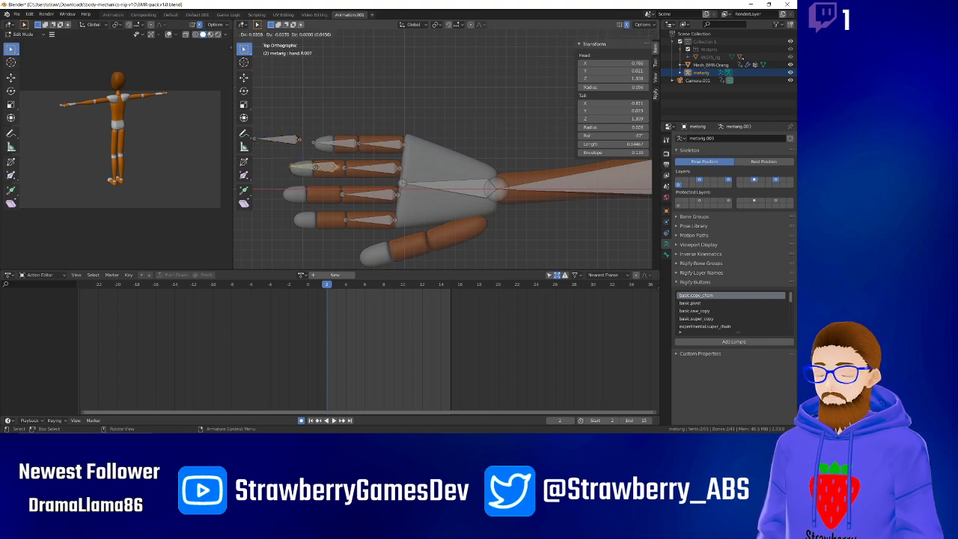
left_click(315, 166)
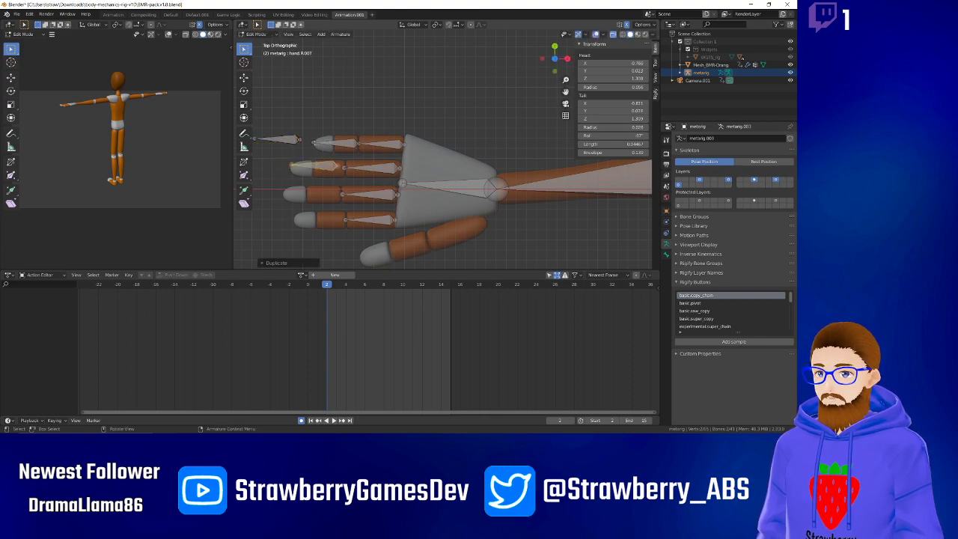
left_click(314, 142)
key("g")
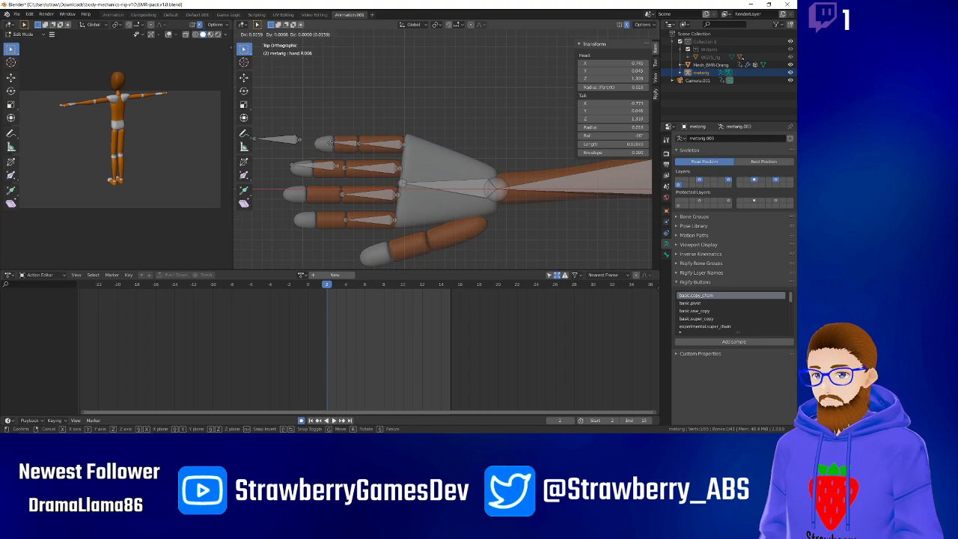
left_click(333, 145)
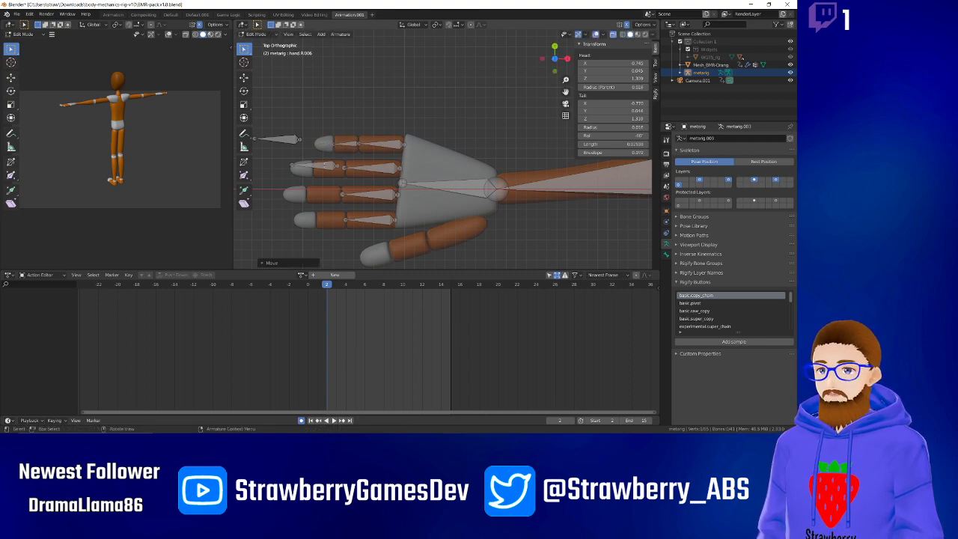
Move the new duplicate beside the little fingertip and parent it to the little finger's second bone with Connected.
left_click(325, 169)
key("g")
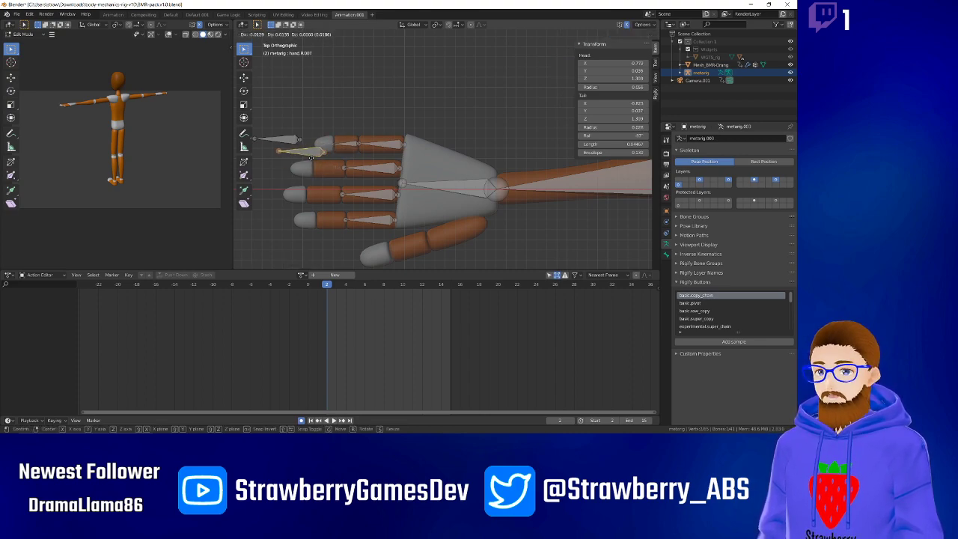
left_click(310, 159)
left_click(351, 144)
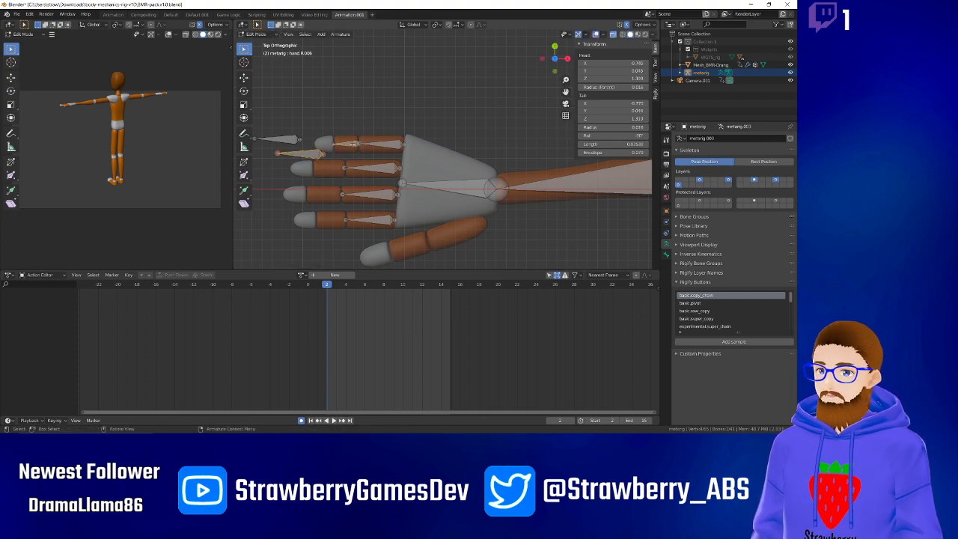
key("ctrl+p")
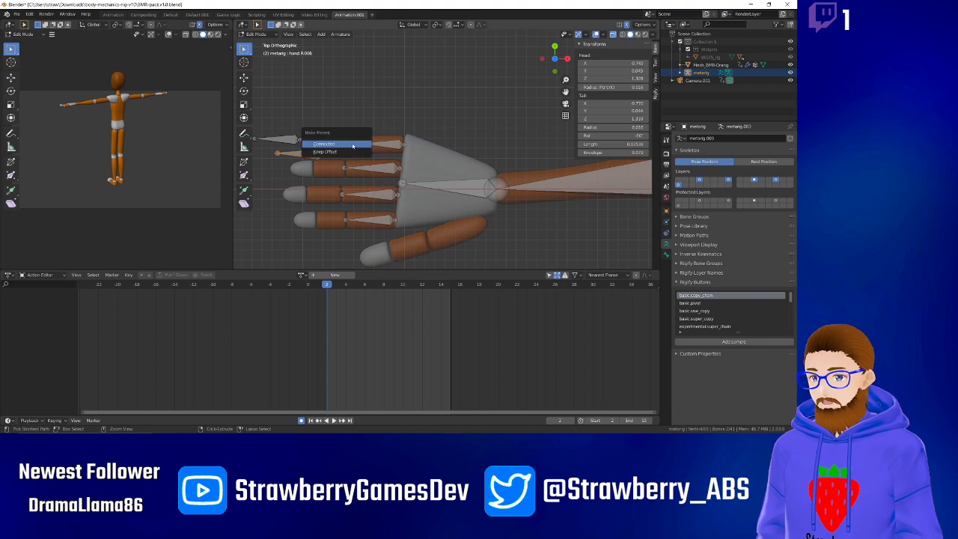
left_click(353, 145)
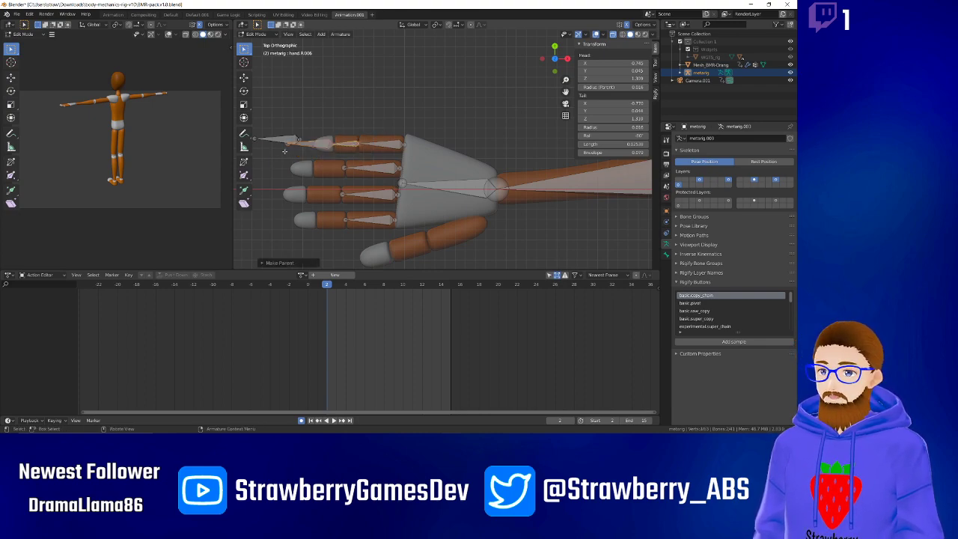
Shorten the little finger's third bone so that its tail ends inside the fingertip.
left_click(286, 144)
key("g")
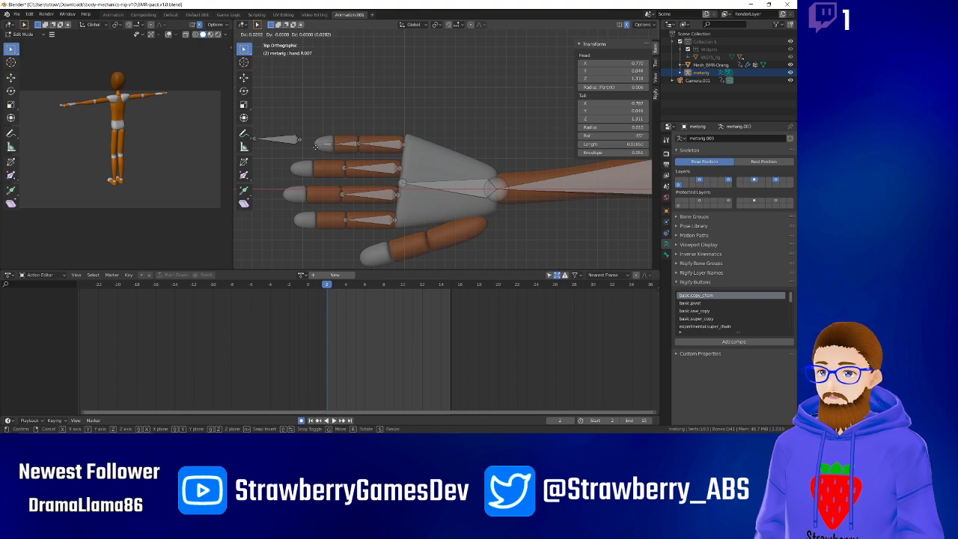
left_click(314, 147)
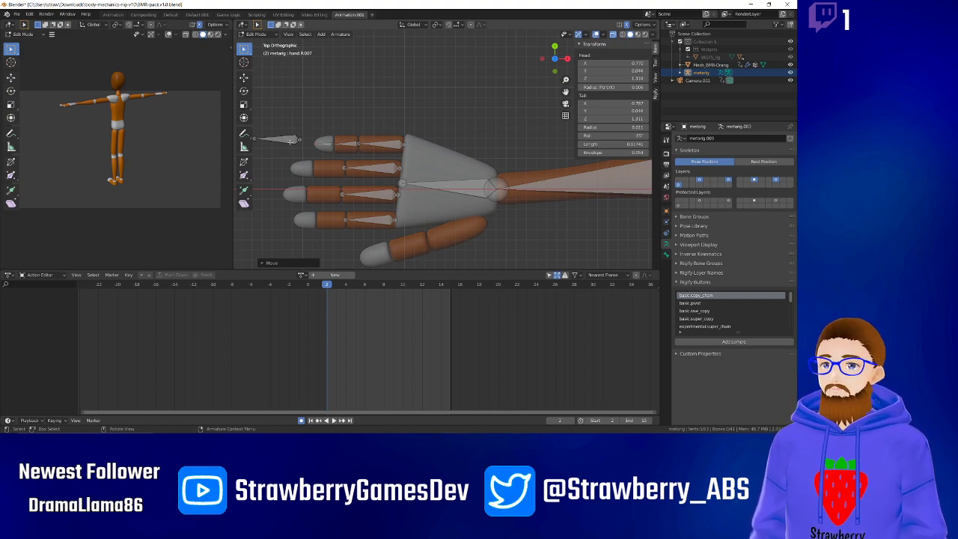
Duplicate the loose spare bone onto the outer part of the ring finger.
left_click(289, 140)
key("shift+d")
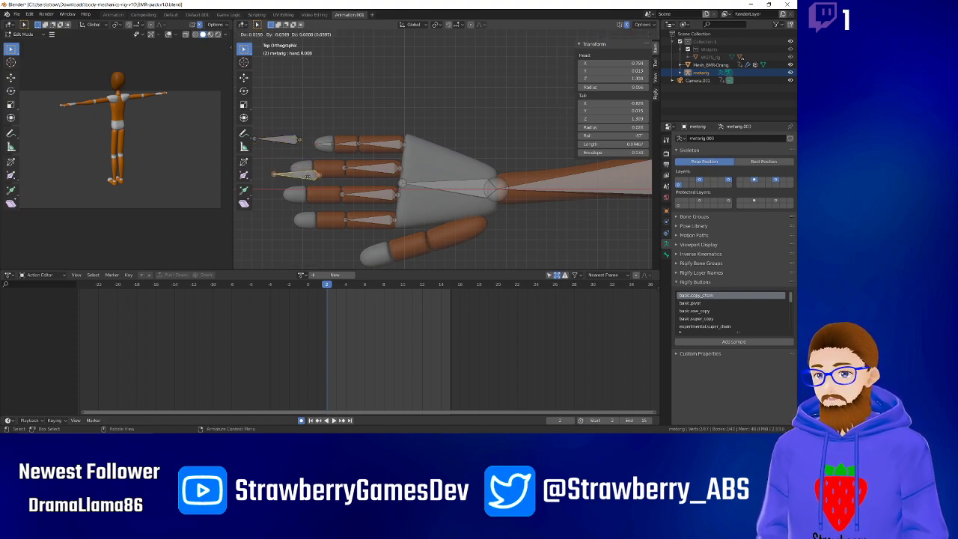
left_click(315, 167)
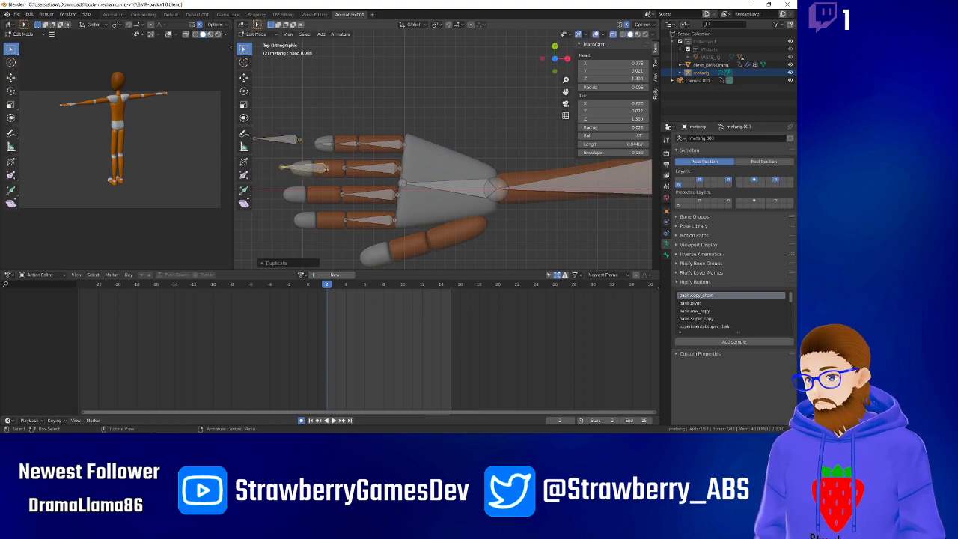
Try to parent the ring finger's duplicated bone to its first bone with Connected, and undo the parenting.
left_click(326, 168)
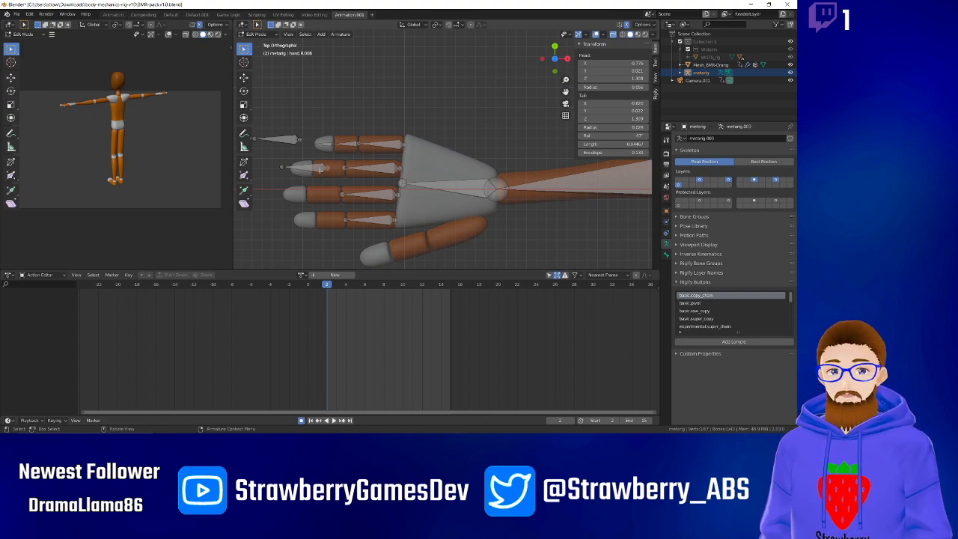
left_click(362, 167)
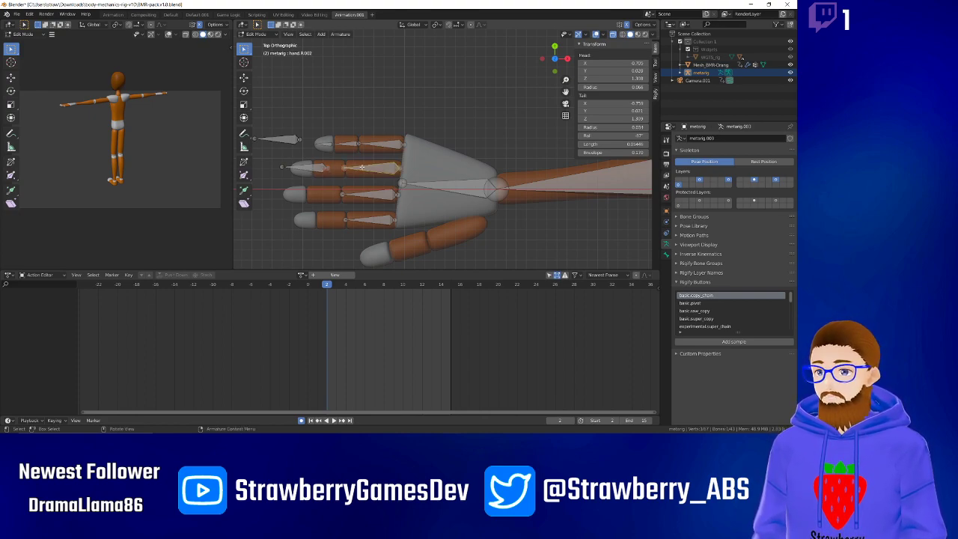
key("ctrl+p")
left_click(362, 167)
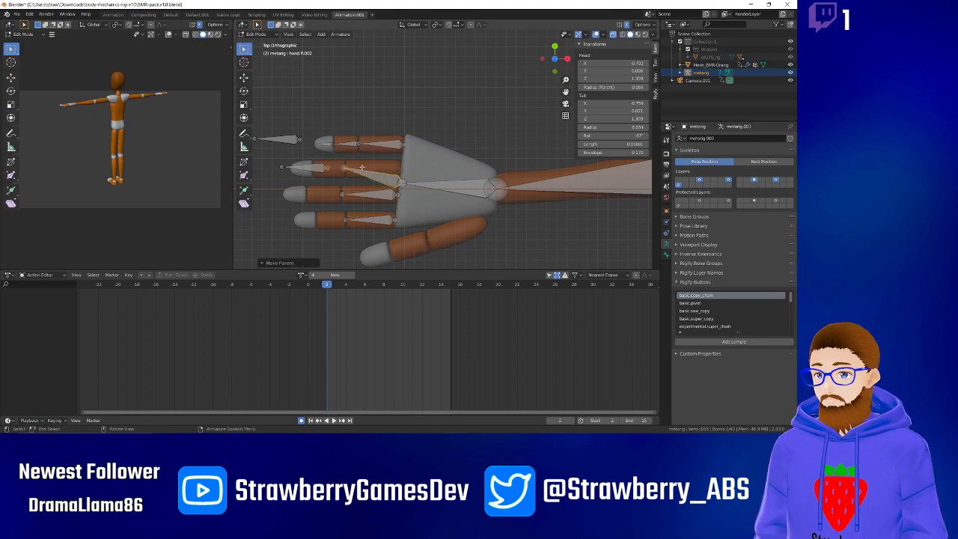
key("ctrl+z")
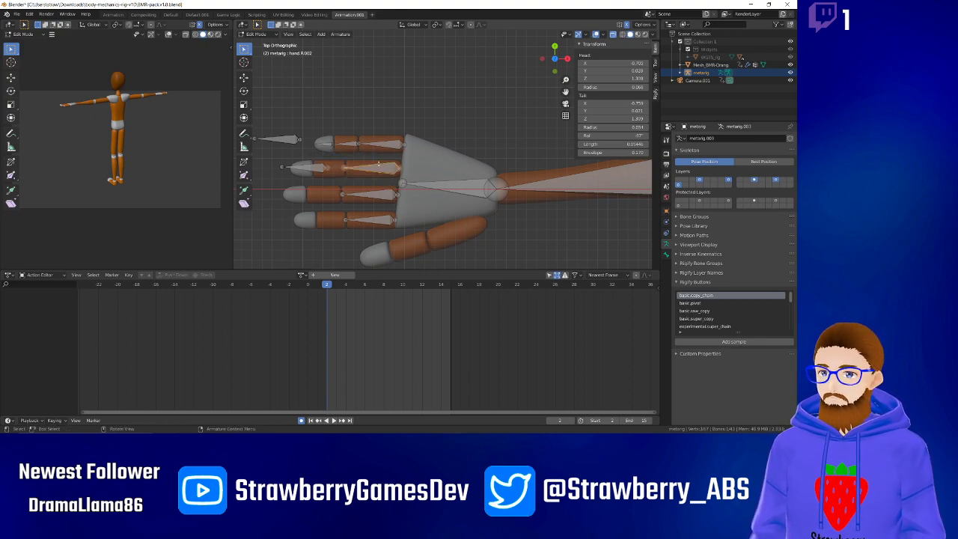
Parent the ring finger's duplicated outer bone to the ring finger's first bone with Connected.
left_click(332, 166)
left_click(308, 168)
left_click(367, 167, "shift")
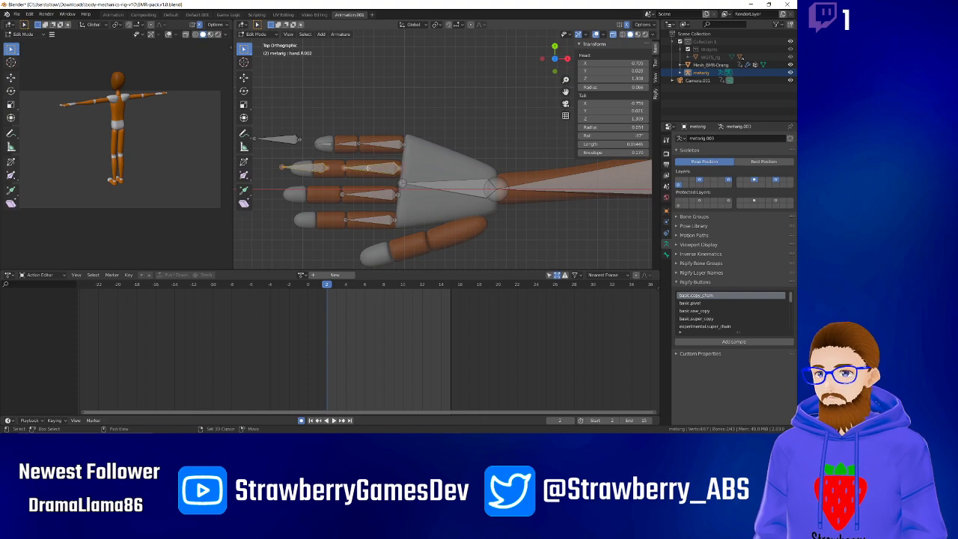
key("ctrl+p")
left_click(368, 168)
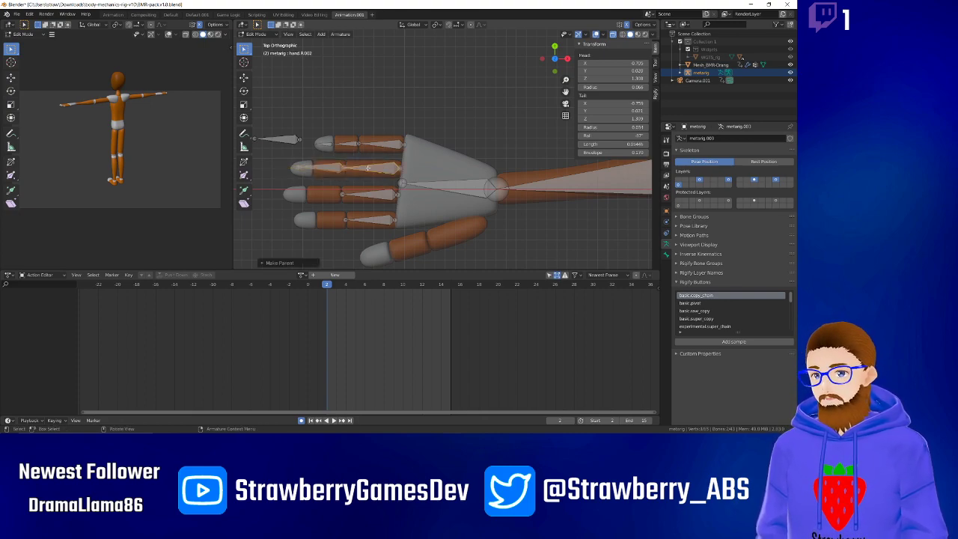
Shorten the ring finger's second bone so that its tail sits at the fingertip joint.
left_click(299, 167)
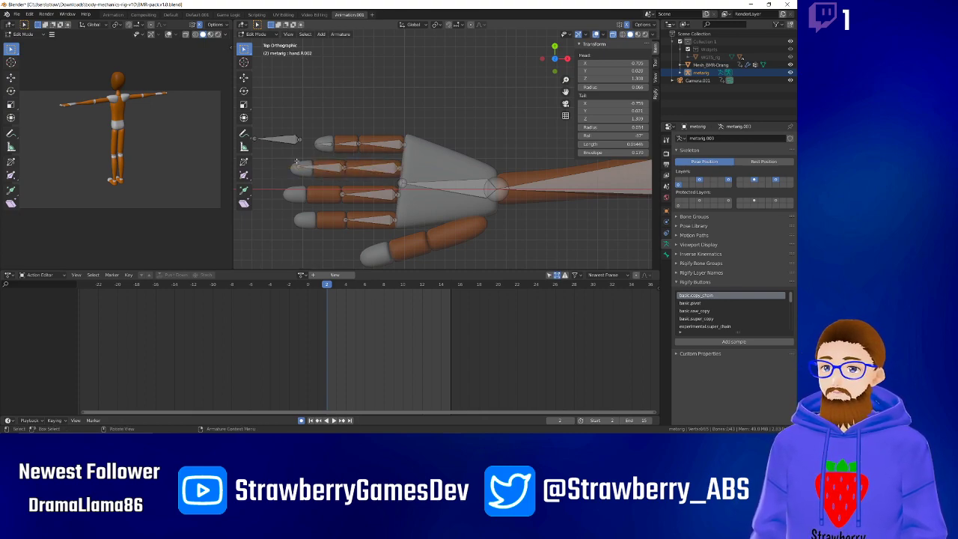
key("g")
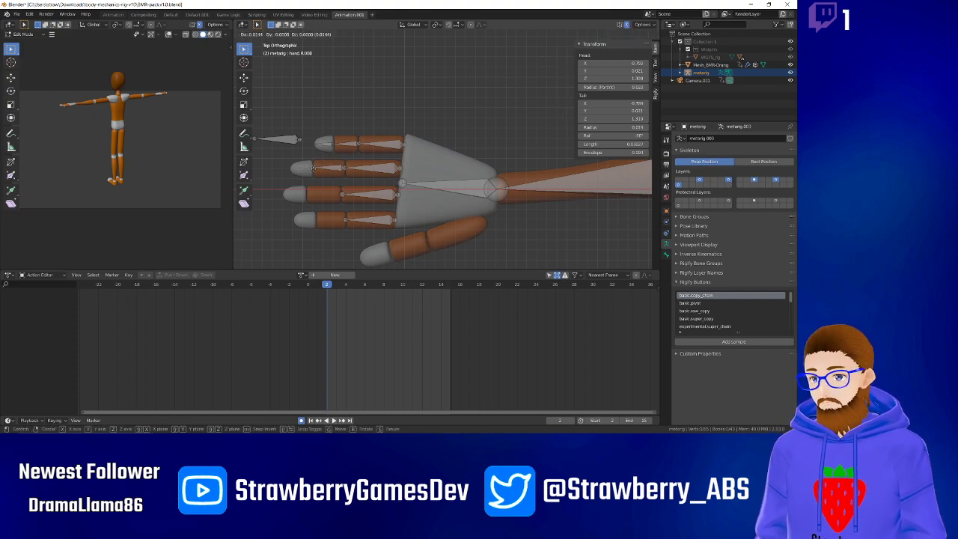
left_click(313, 169)
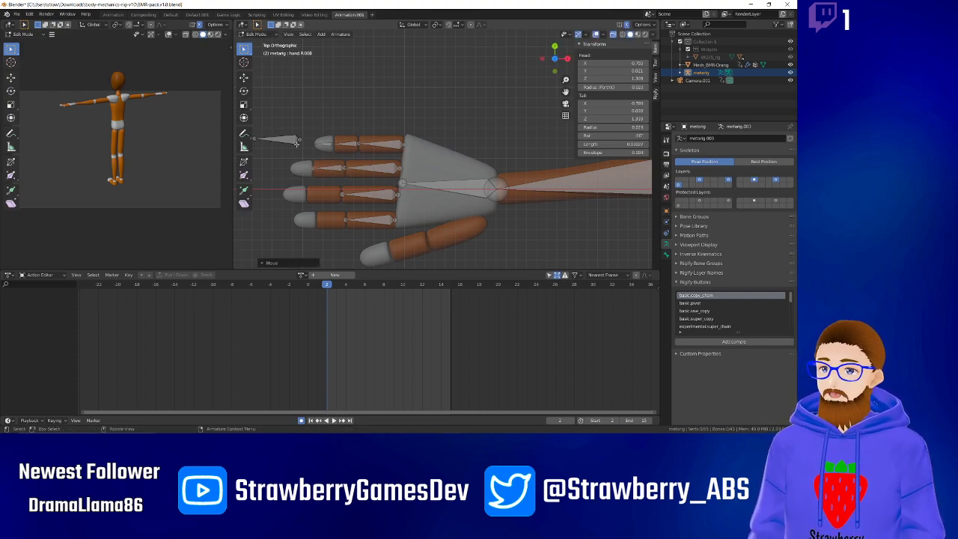
Duplicate the loose spare bone to the ring fingertip and parent it to the ring finger's second bone with Connected.
left_click(288, 140)
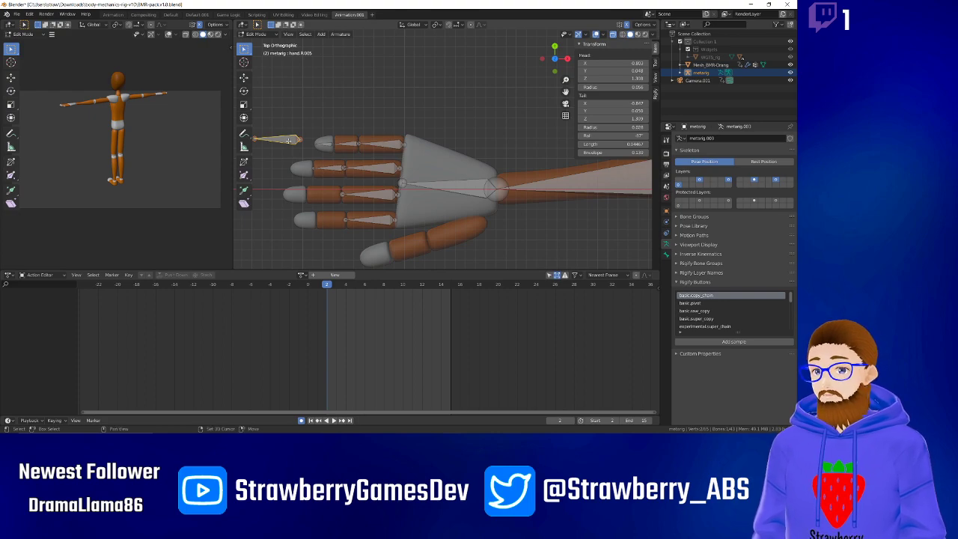
key("shift+d")
left_click(325, 170)
left_click(329, 169)
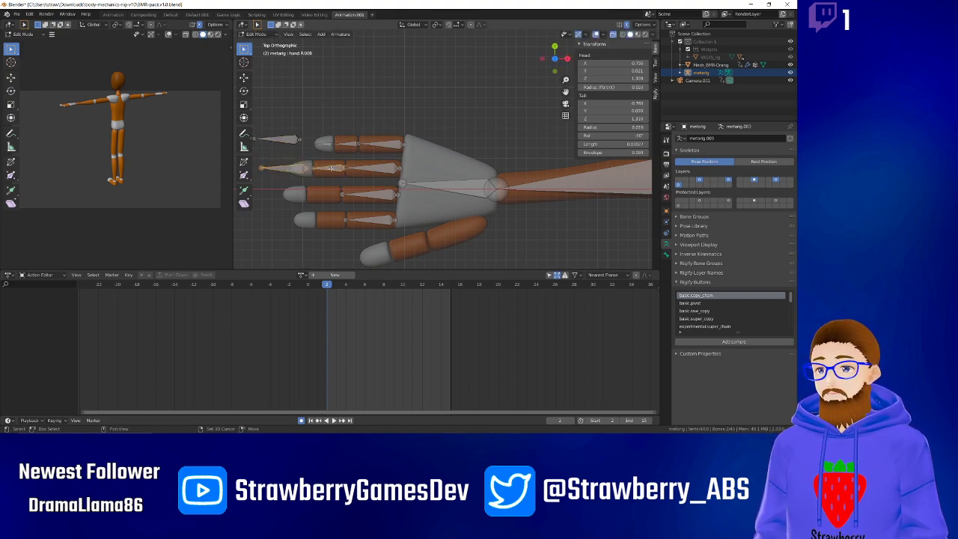
key("ctrl+p")
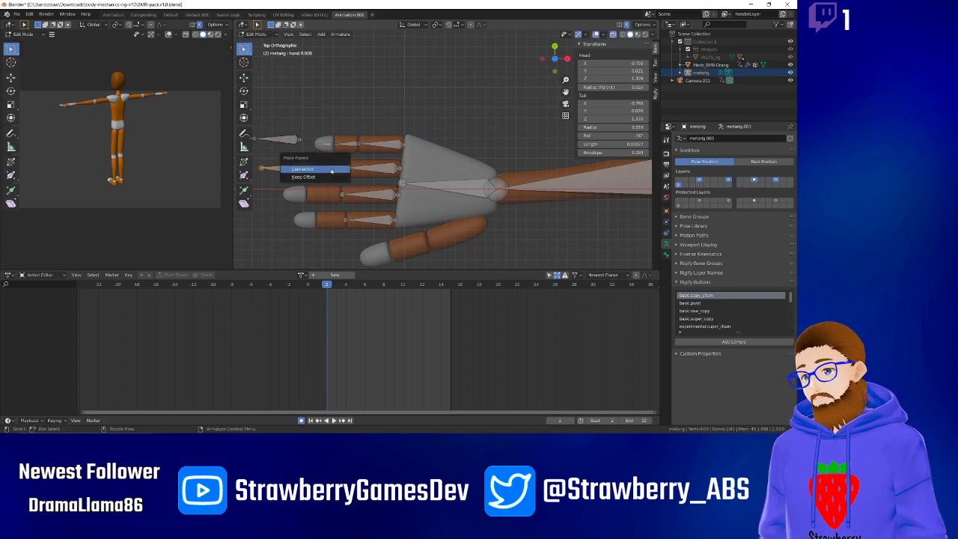
left_click(329, 168)
Shorten the ring finger's third bone so that its tail ends inside the fingertip.
left_click(268, 167)
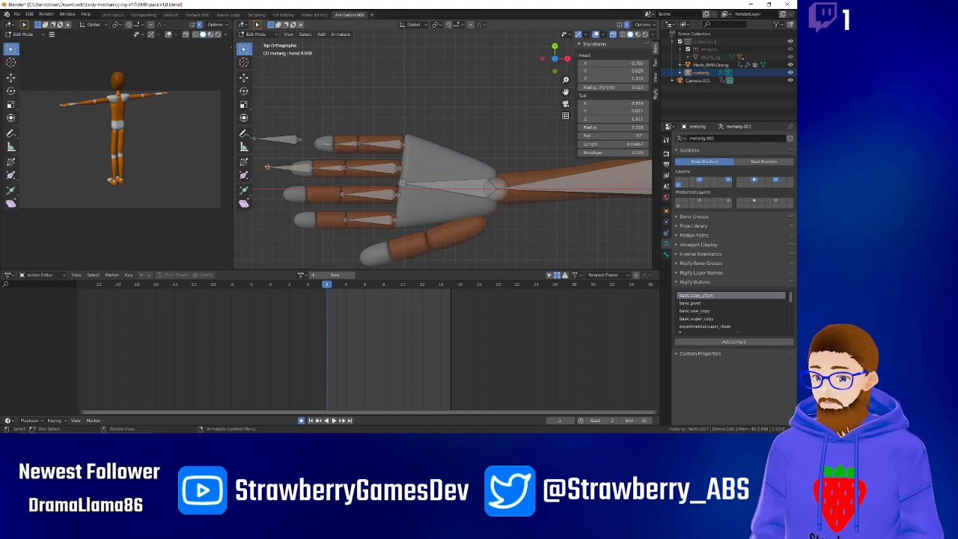
key("g")
left_click(291, 167)
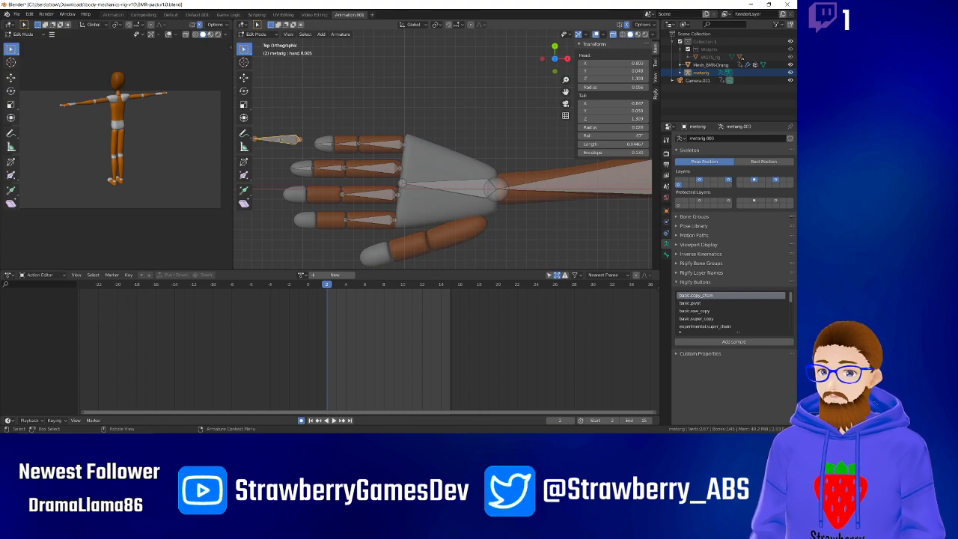
Duplicate the loose spare bone onto the middle finger's outer part and parent it to that finger's first bone with Connected.
key("shift+d")
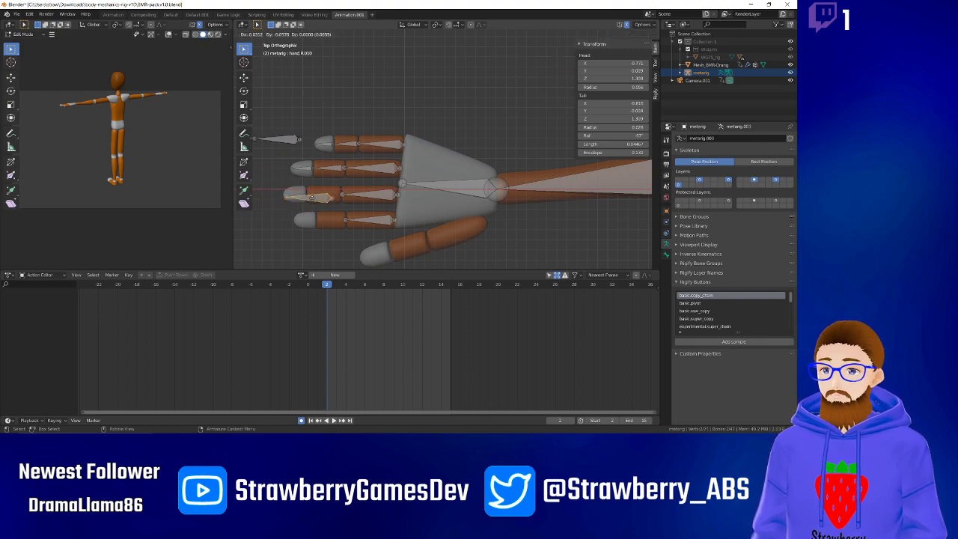
left_click(311, 197)
left_click(332, 198)
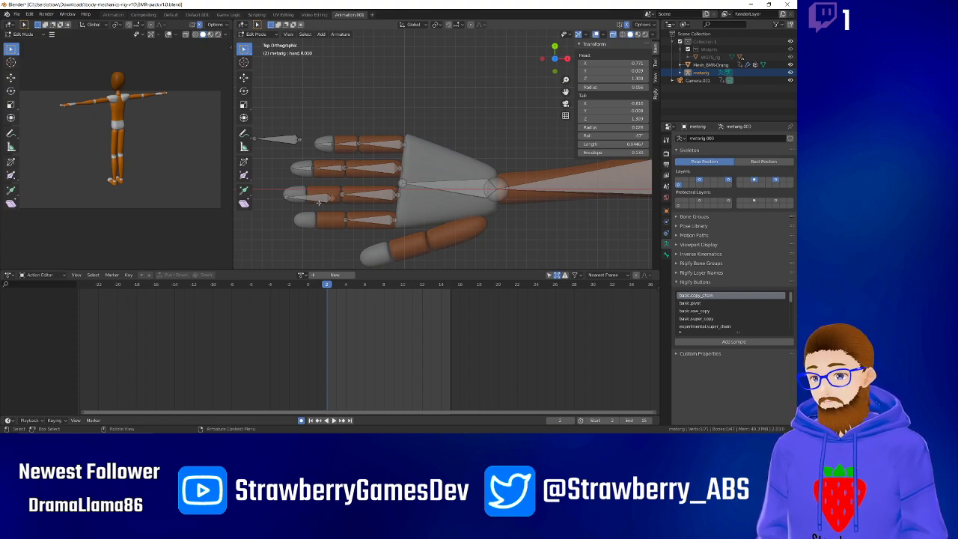
left_click(318, 200)
left_click(374, 195, "shift")
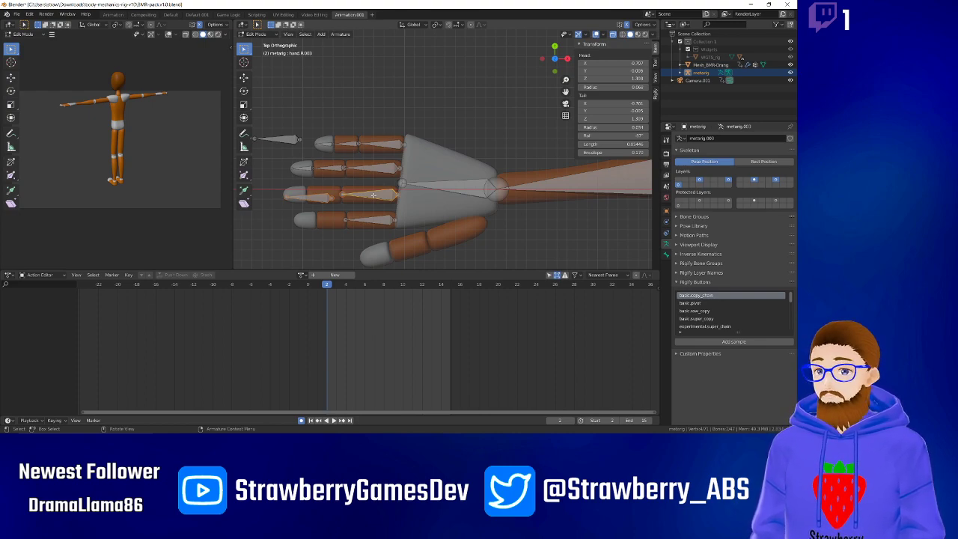
key("ctrl+p")
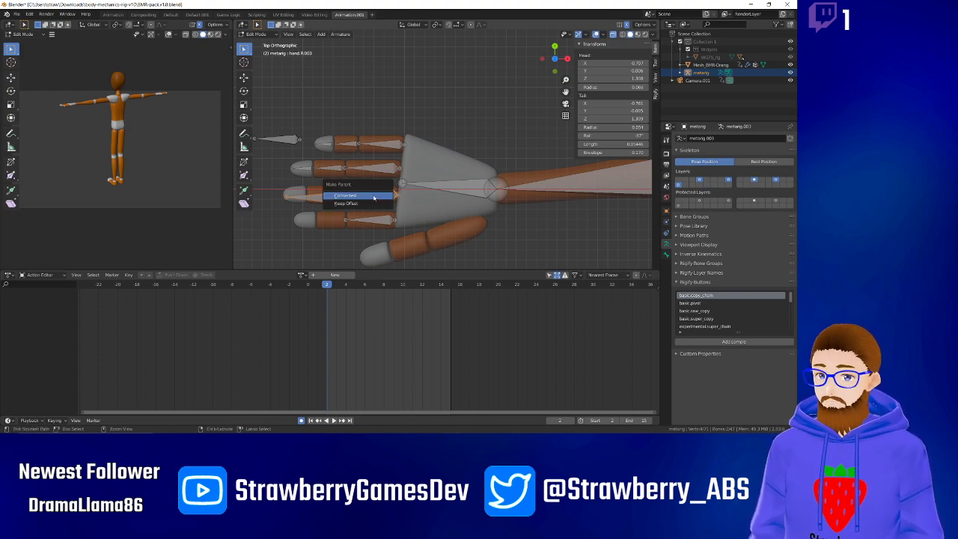
left_click(372, 195)
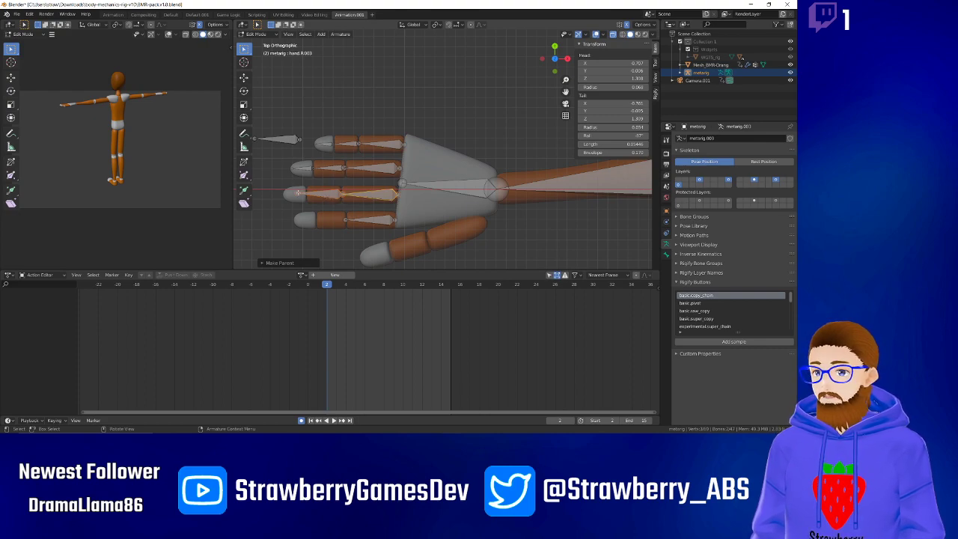
Shorten the middle finger's second bone so that its tail sits at the fingertip joint.
left_click(296, 193)
key("g")
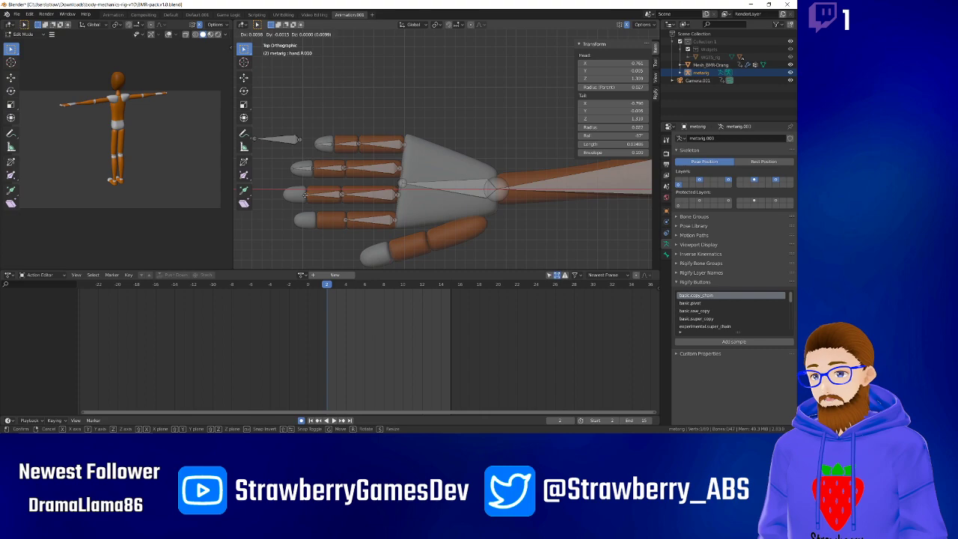
left_click(304, 195)
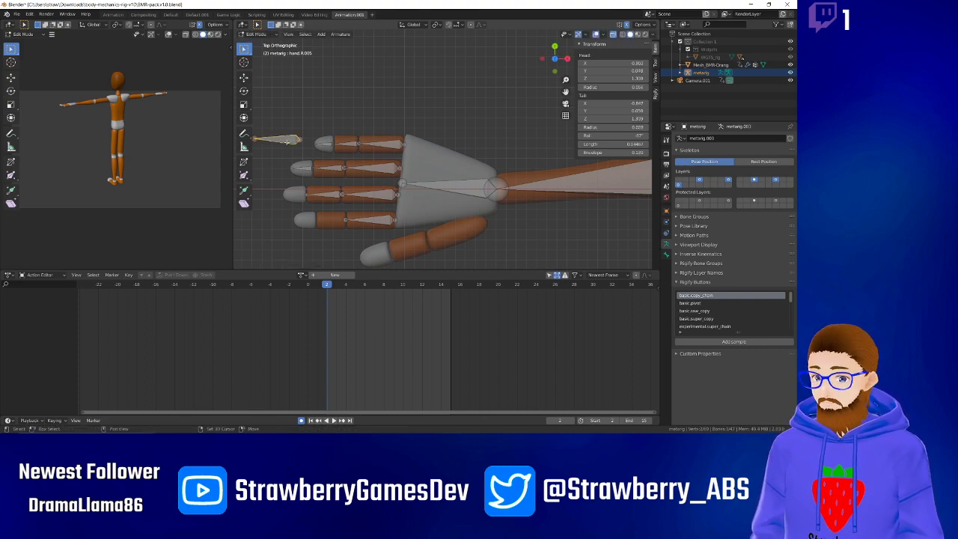
Duplicate the loose spare bone beside the middle fingertip and parent it to the middle finger's second bone with Connected.
key("shift+d")
left_click(286, 203)
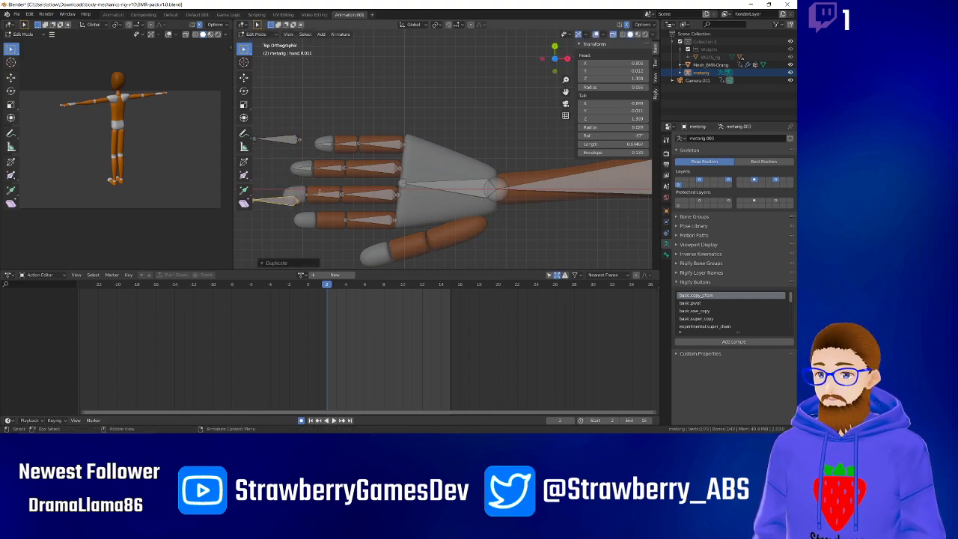
left_click(327, 195)
key("ctrl+p")
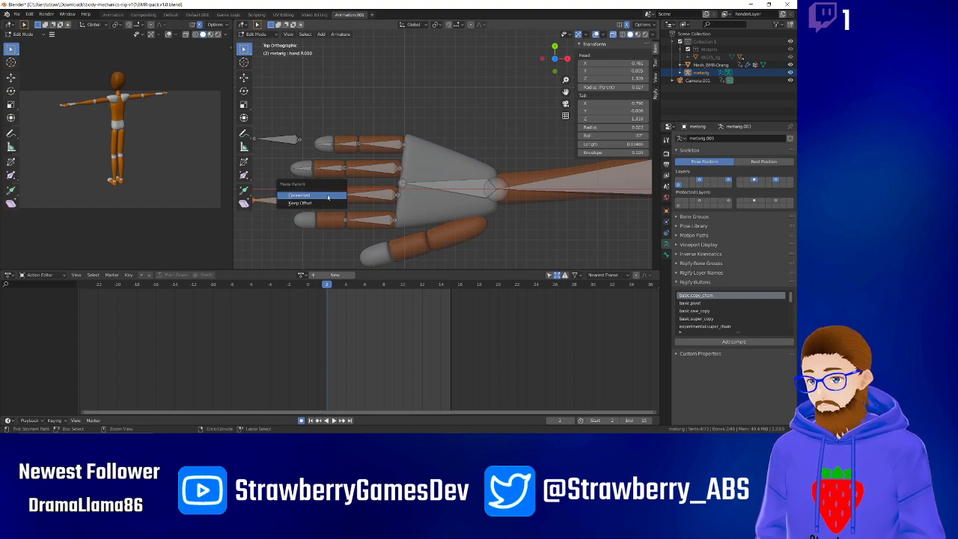
left_click(327, 195)
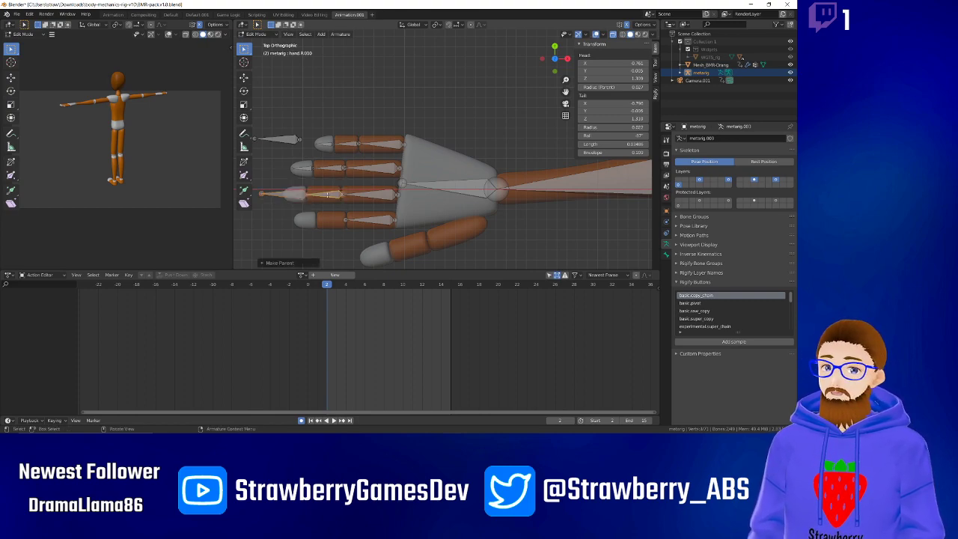
Shorten the middle finger's third bone so that its tail ends inside the fingertip.
left_click(272, 206)
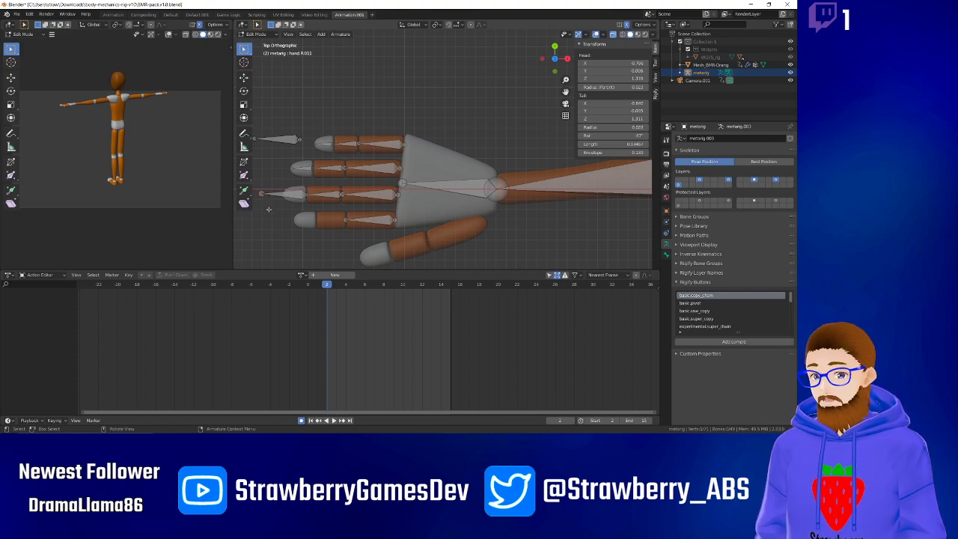
key("g")
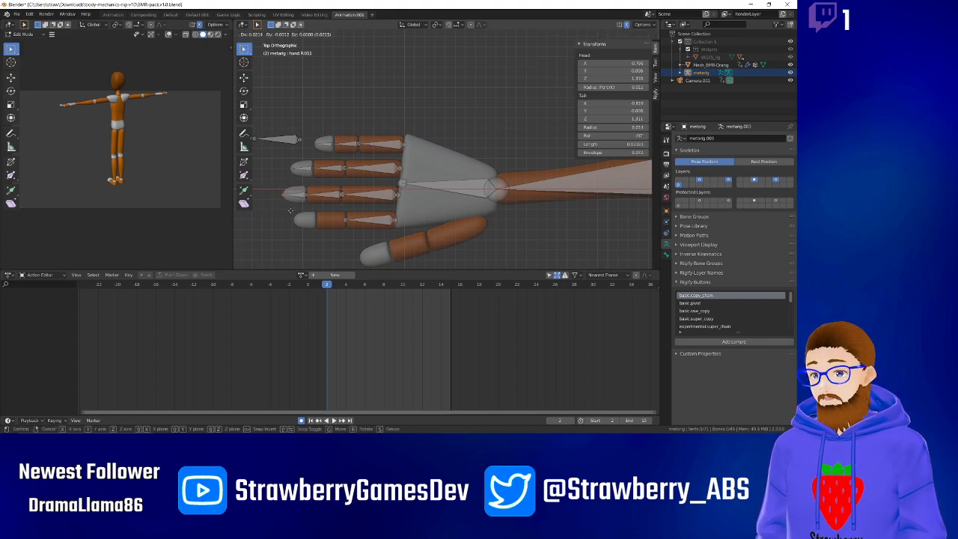
left_click(291, 209)
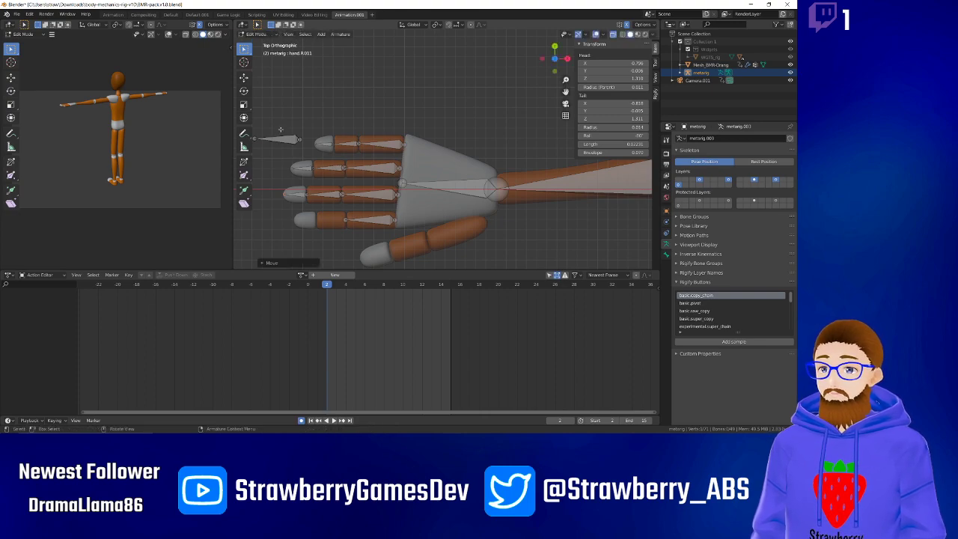
Duplicate the loose spare bone beside the index finger and parent it to the index finger's first bone with Connected.
left_click(283, 140)
key("shift+d")
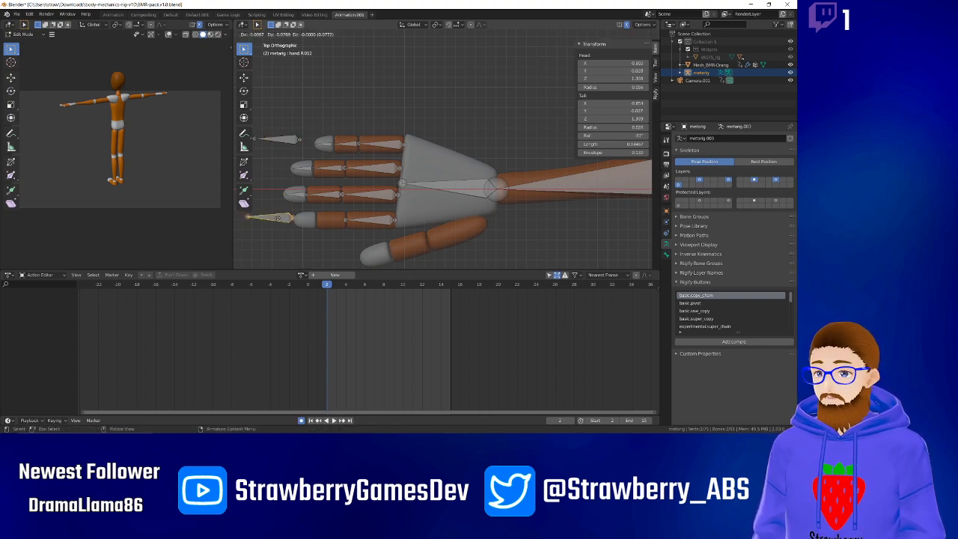
left_click(327, 236)
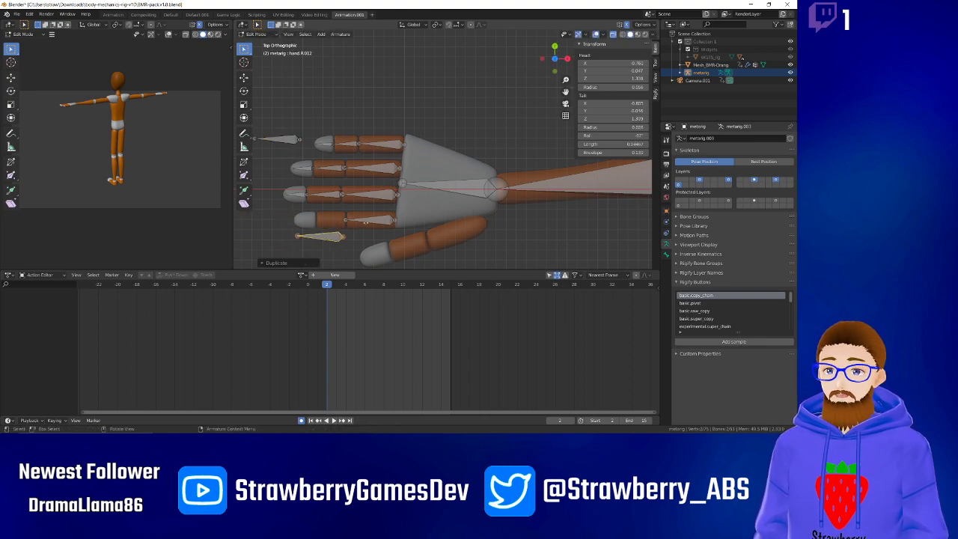
left_click(366, 222, "shift")
right_click(374, 223)
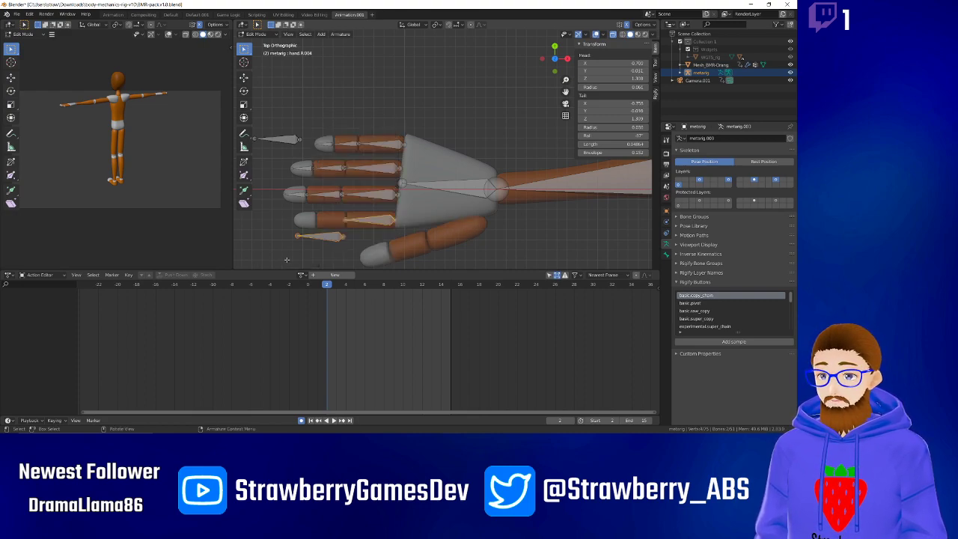
left_click(286, 259)
left_click(325, 237)
left_click(369, 219, "shift")
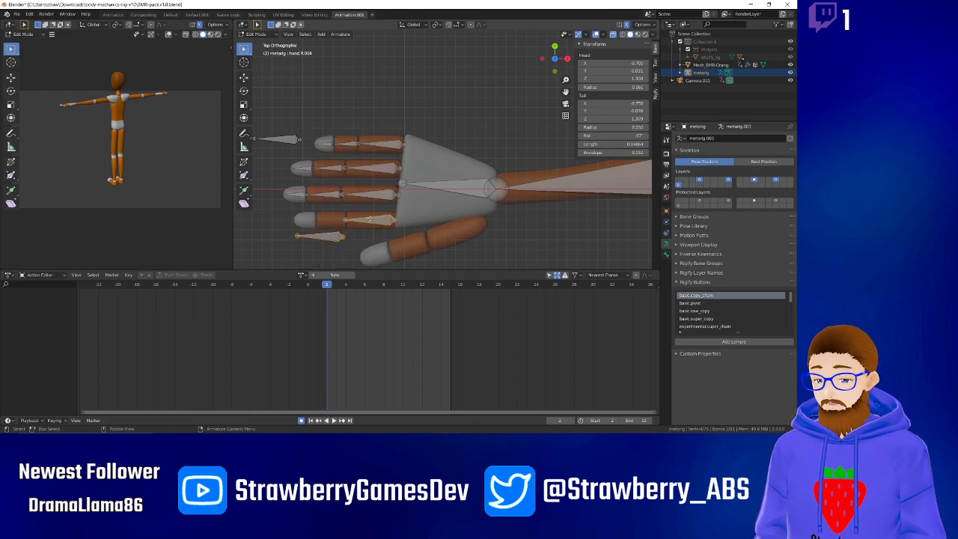
key("ctrl+p")
left_click(370, 219)
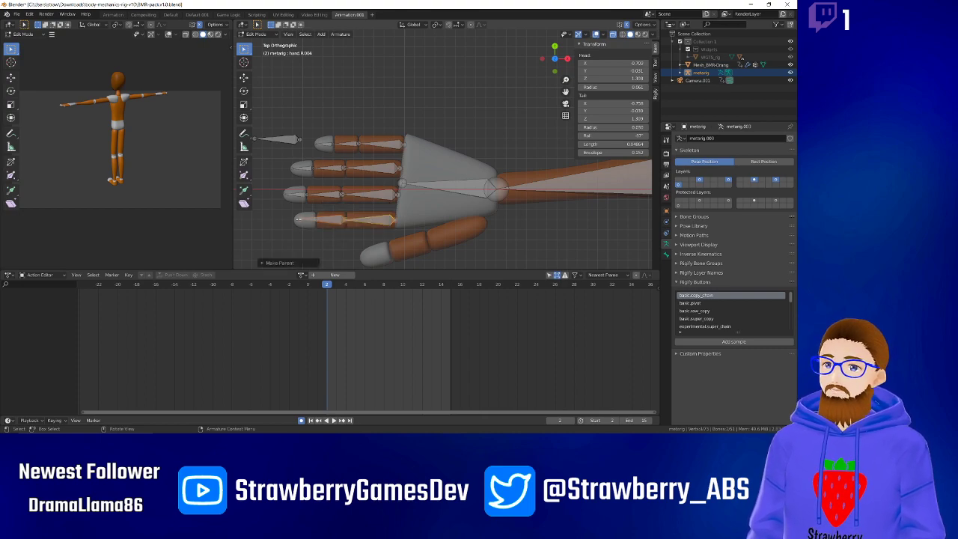
Shorten the index finger's second bone so that its tail sits at the fingertip joint.
left_click(298, 219)
key("g")
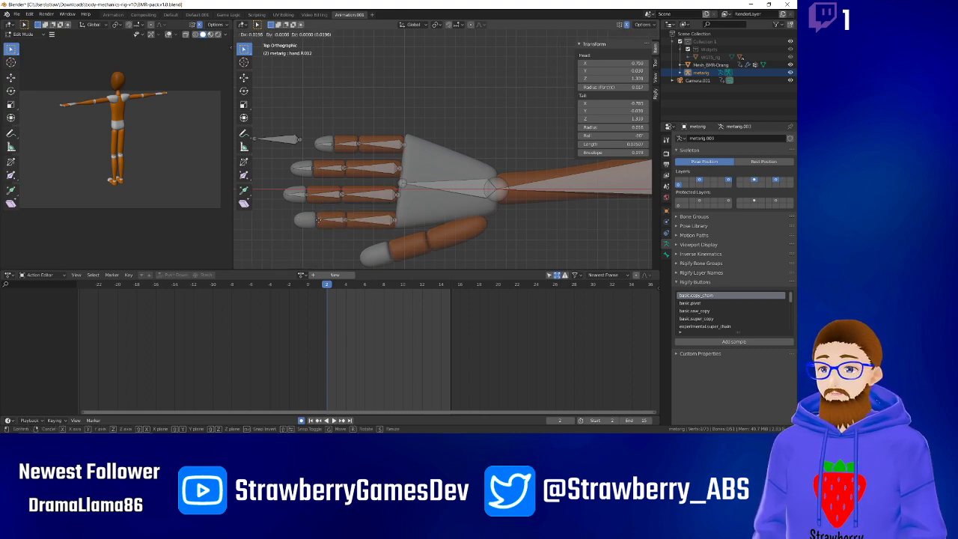
left_click(316, 219)
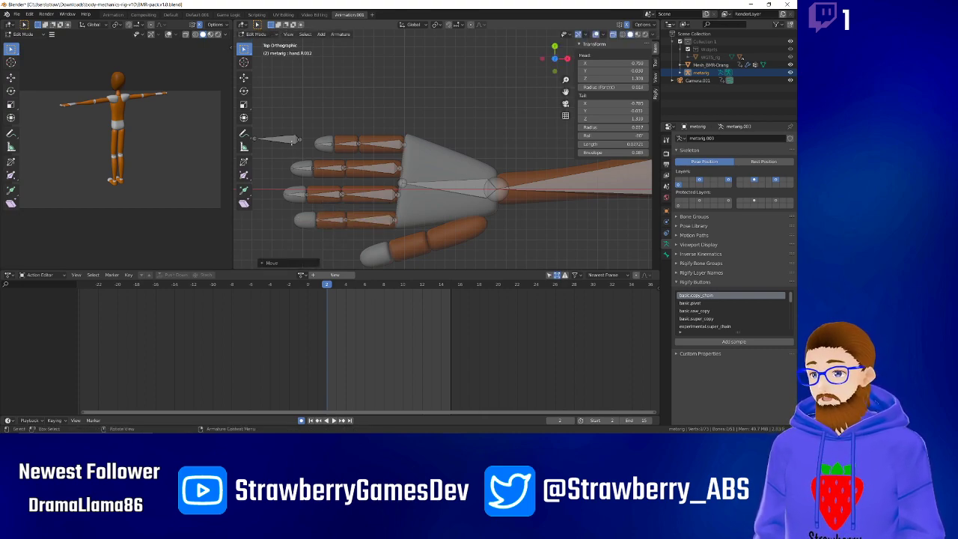
Duplicate the loose spare bone beside the index fingertip and parent it to the index finger's second bone with Connected.
left_click(284, 140)
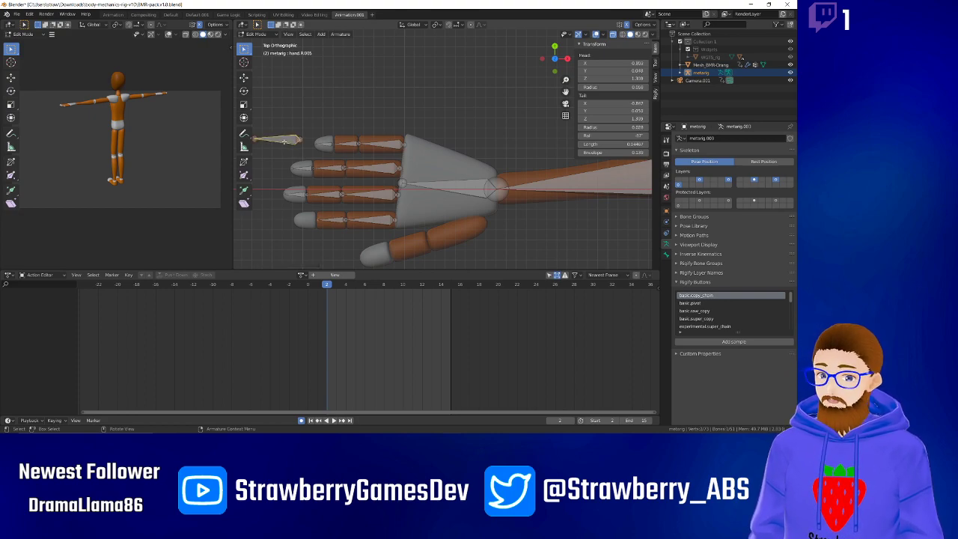
key("shift+d")
left_click(296, 230)
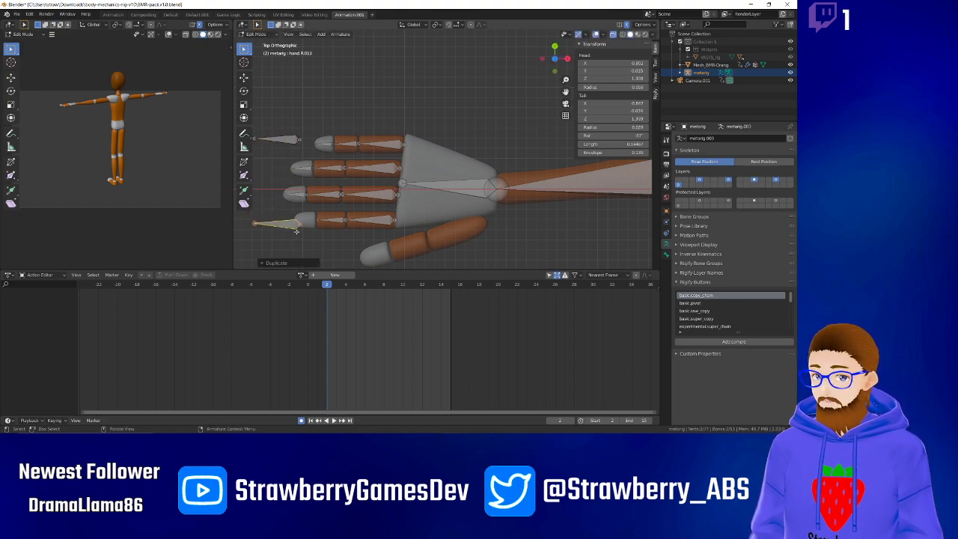
left_click(338, 220)
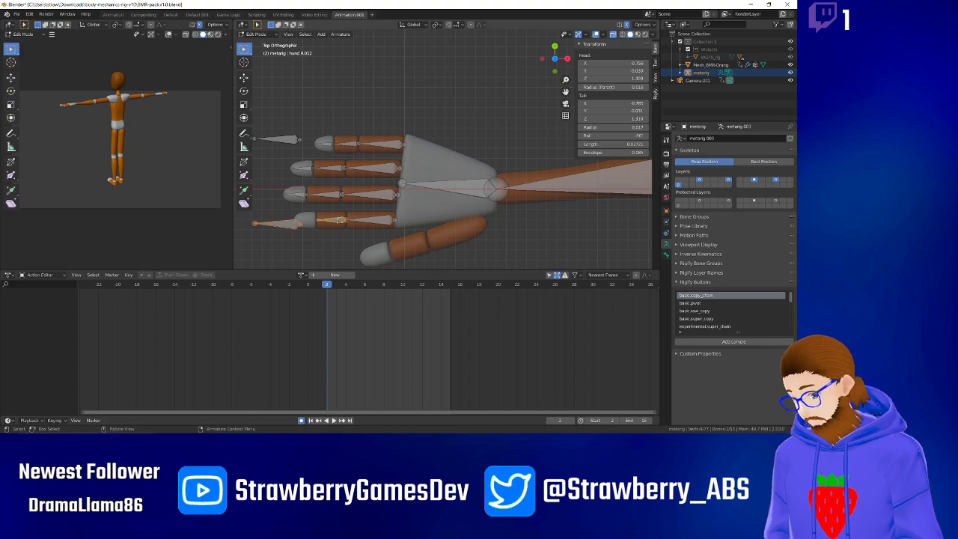
key("ctrl+p")
left_click(338, 220)
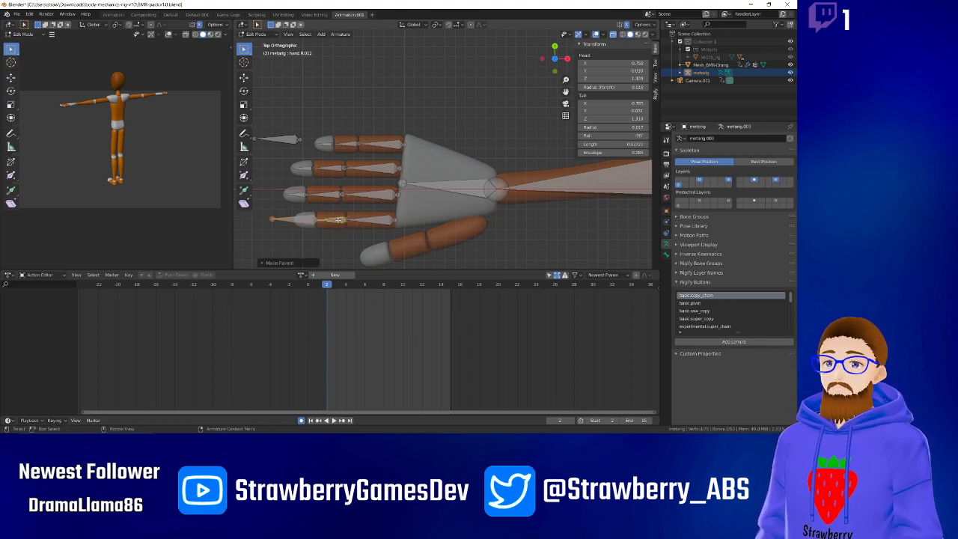
Shorten the index finger's third bone so that its tail ends inside the fingertip.
left_click(271, 218)
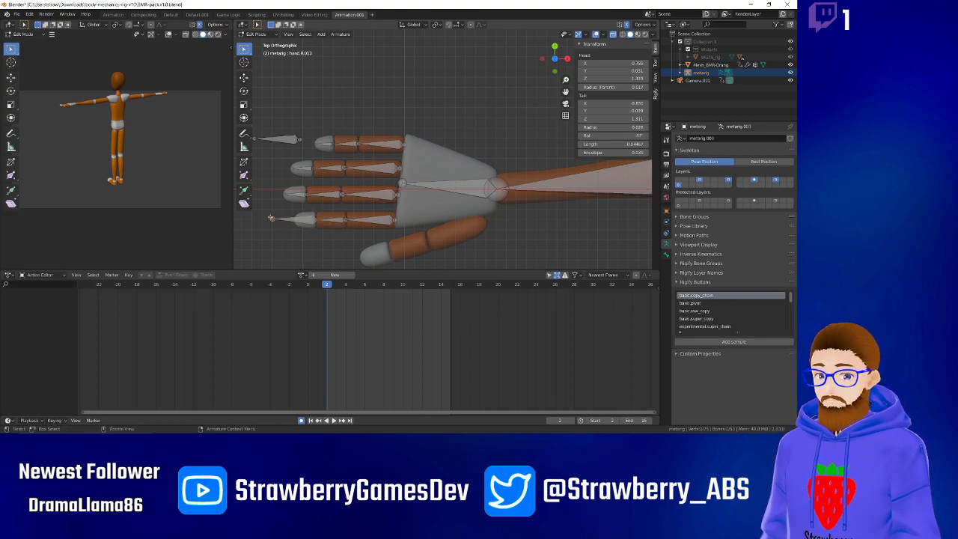
key("g")
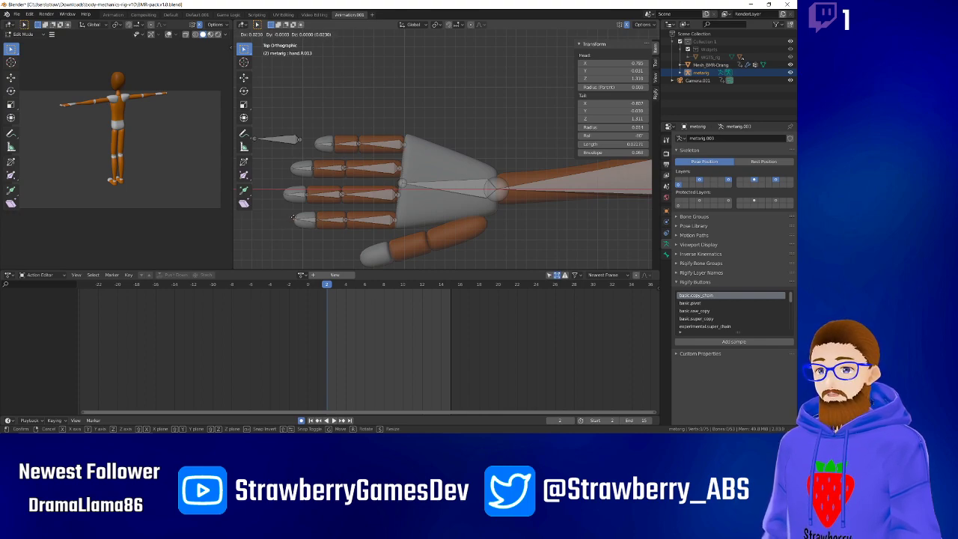
left_click(293, 217)
left_click(268, 199)
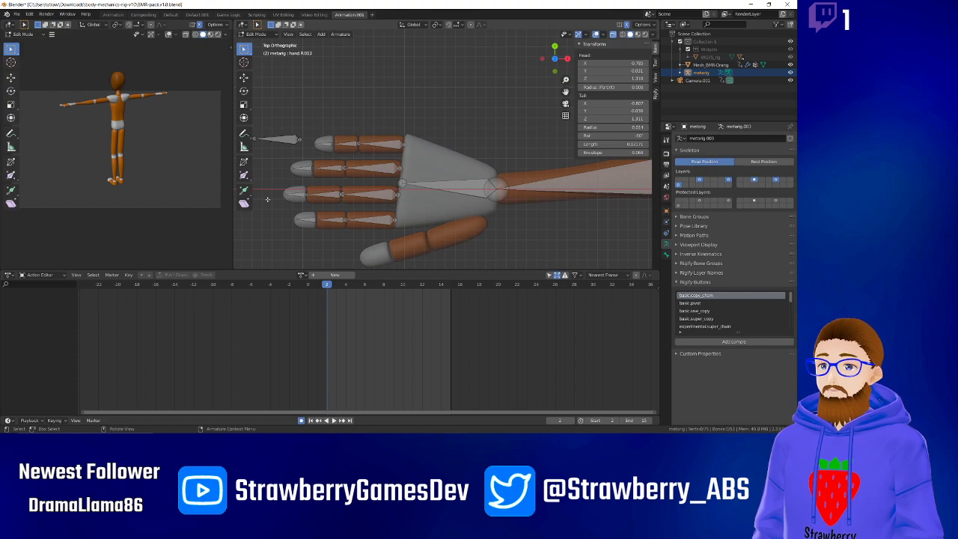
Duplicate the loose spare bone onto the thumb's base segment and place the copy's tail at the thumb's first joint.
left_click(283, 140)
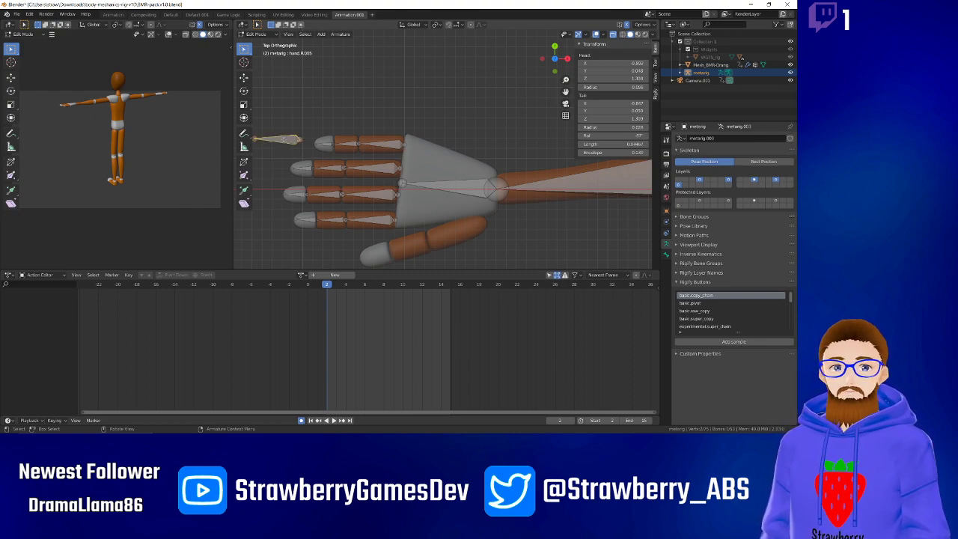
key("g")
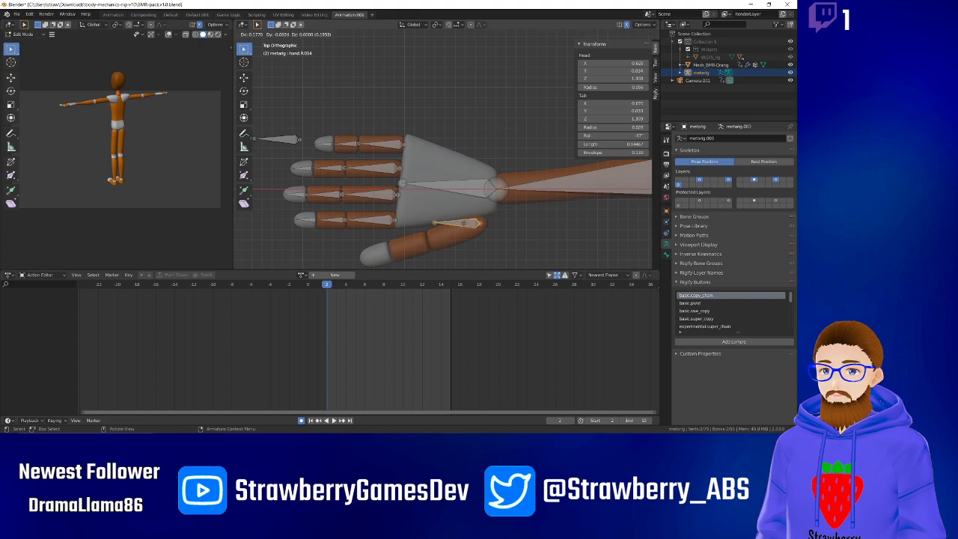
left_click(464, 222)
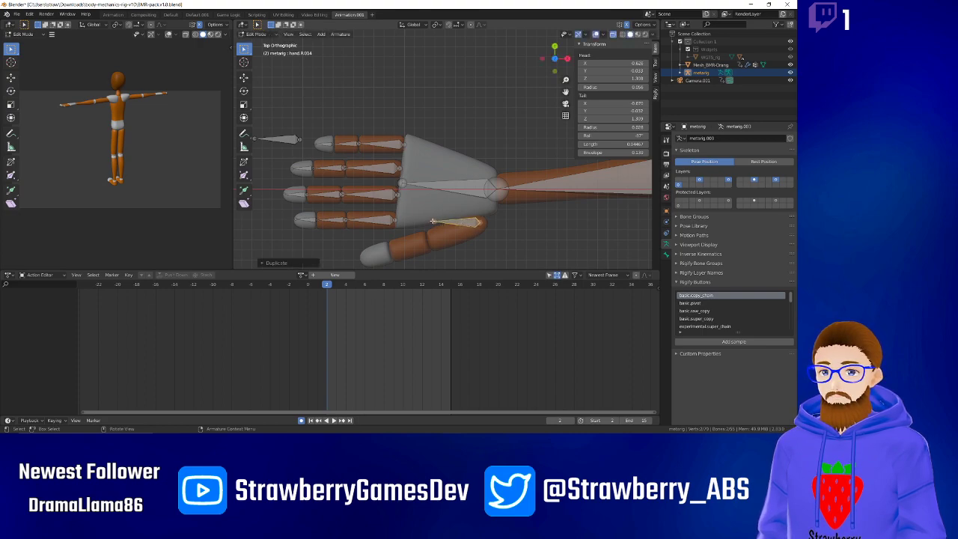
left_click(433, 221)
key("g")
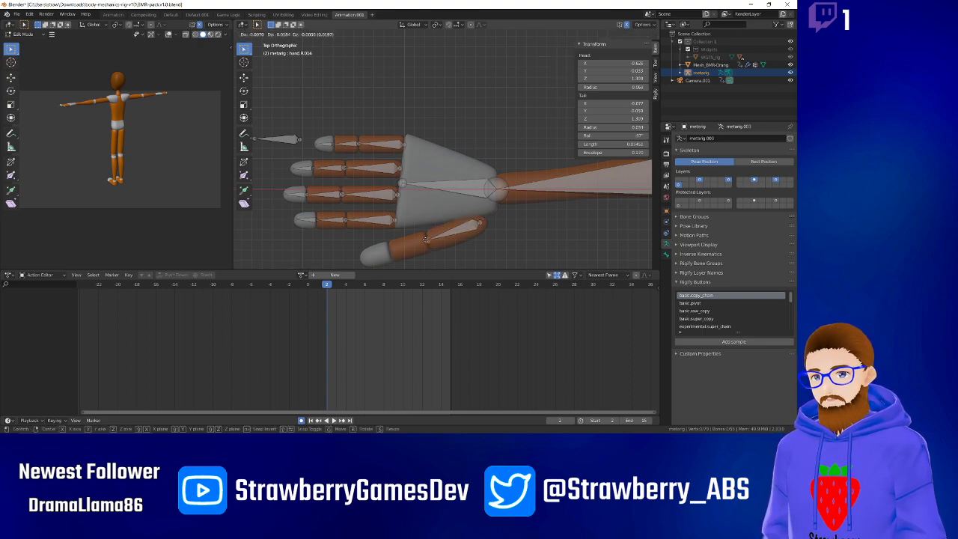
left_click(427, 240)
Try to parent the thumb's first bone to the hand bone with Connected.
left_click(456, 229)
left_click(447, 188)
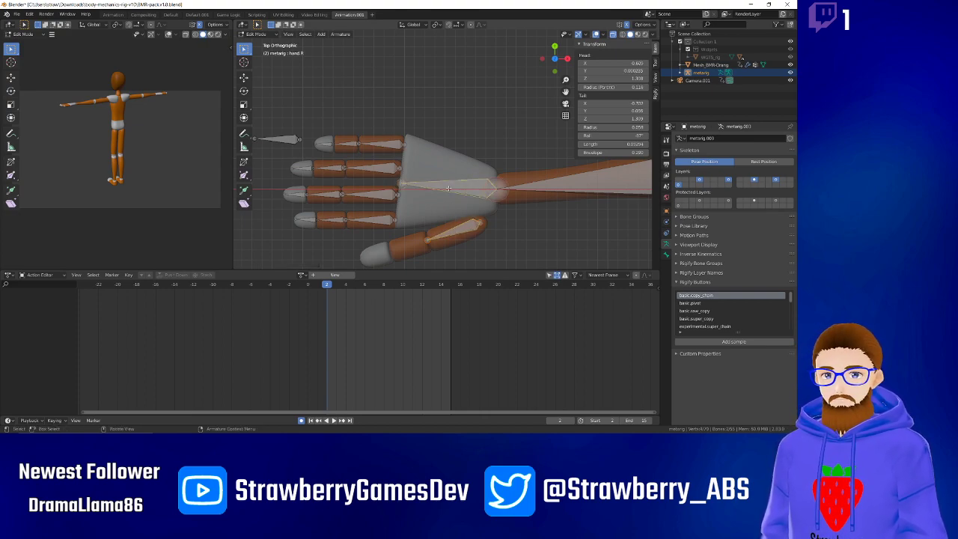
key("ctrl+p")
left_click(449, 190)
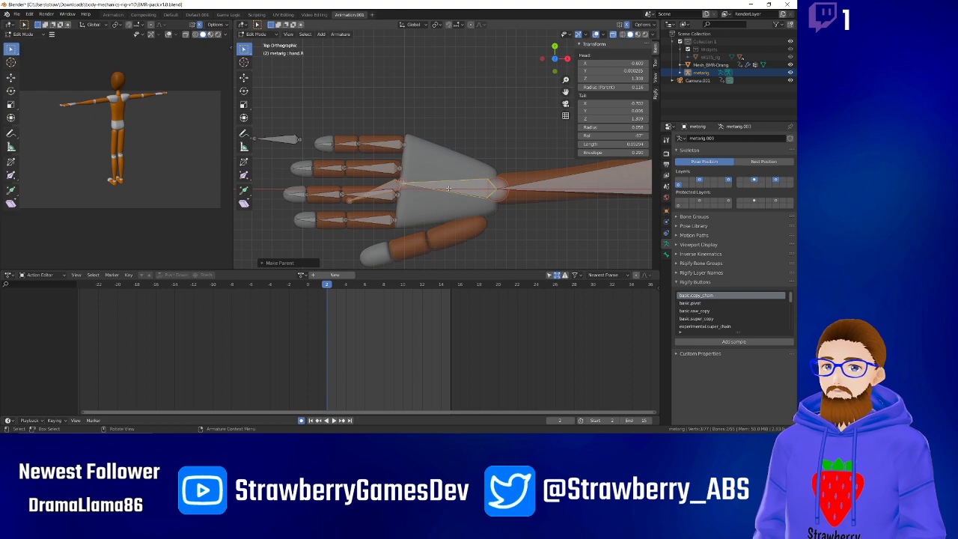
key("alt+a")
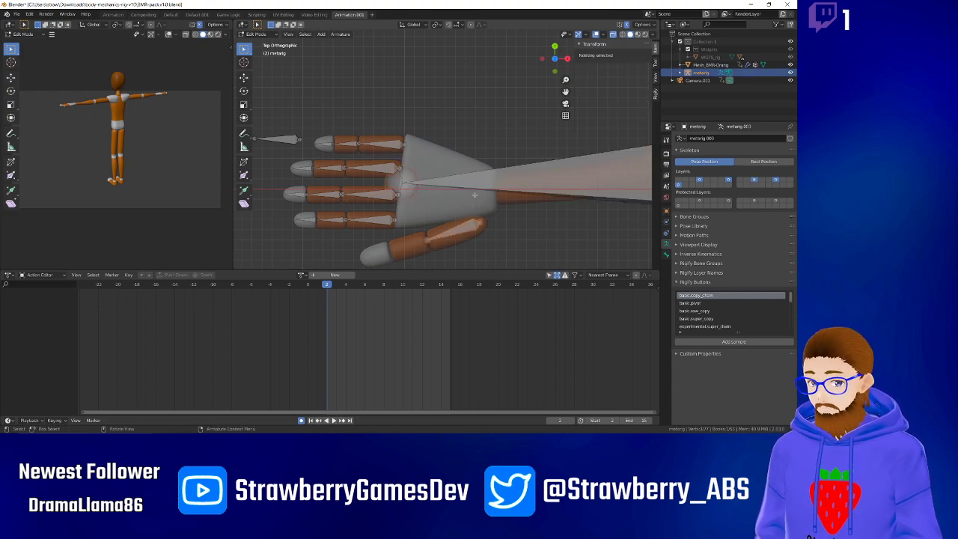
left_click(476, 191)
left_click(499, 239)
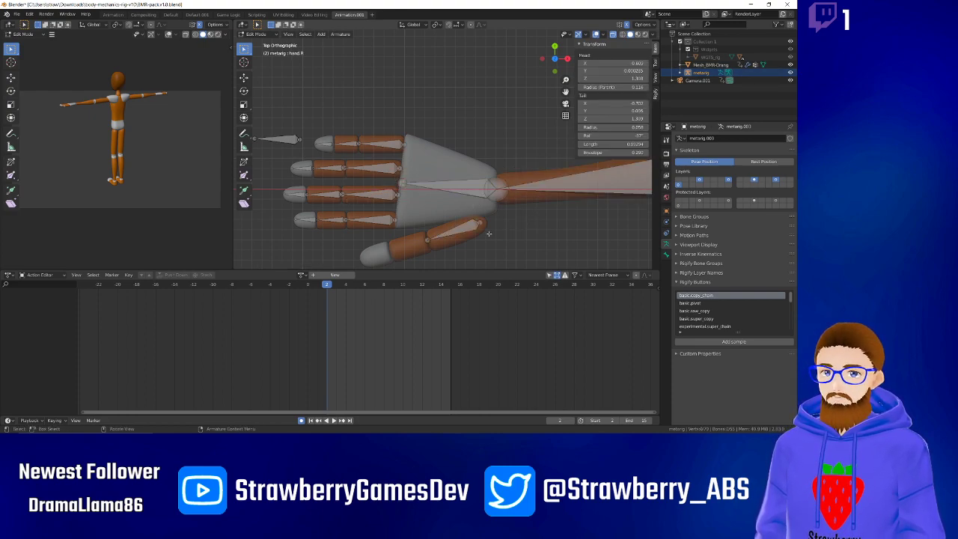
Parent the thumb's first bone to the hand bone with Keep Offset.
left_click(467, 227)
left_click(467, 187, "shift")
key("ctrl+p")
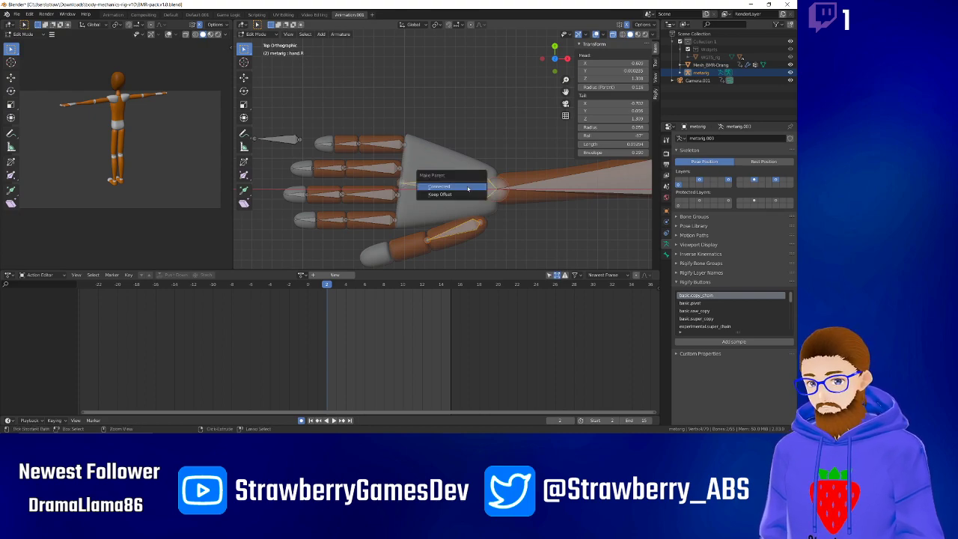
left_click(464, 194)
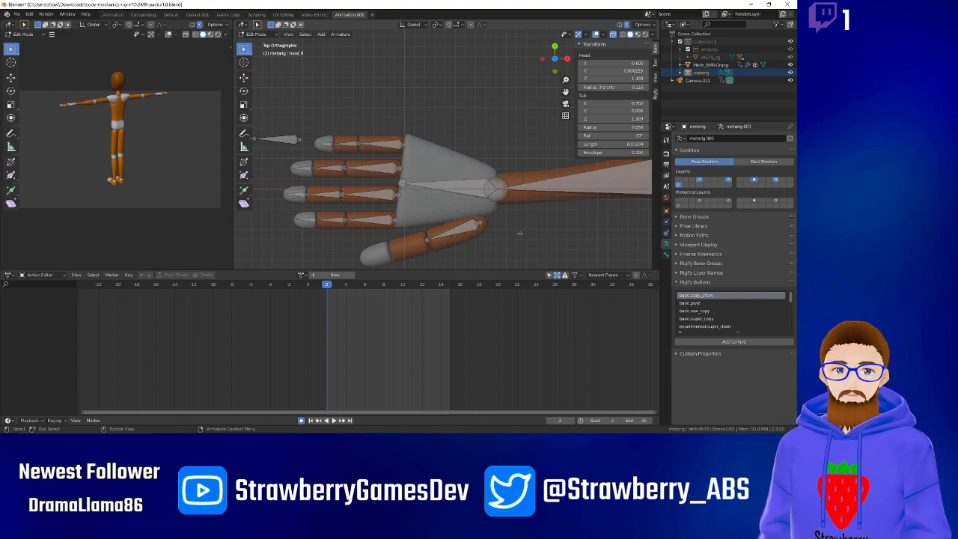
left_click(456, 233)
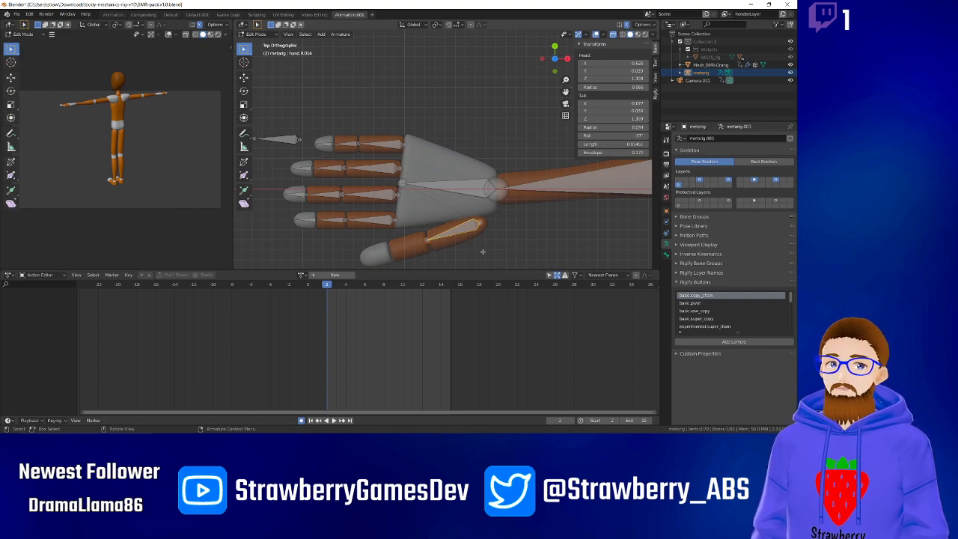
Duplicate the loose spare bone beside the thumb's middle segment and parent the copy to the thumb's first bone with Connected.
left_click(278, 139)
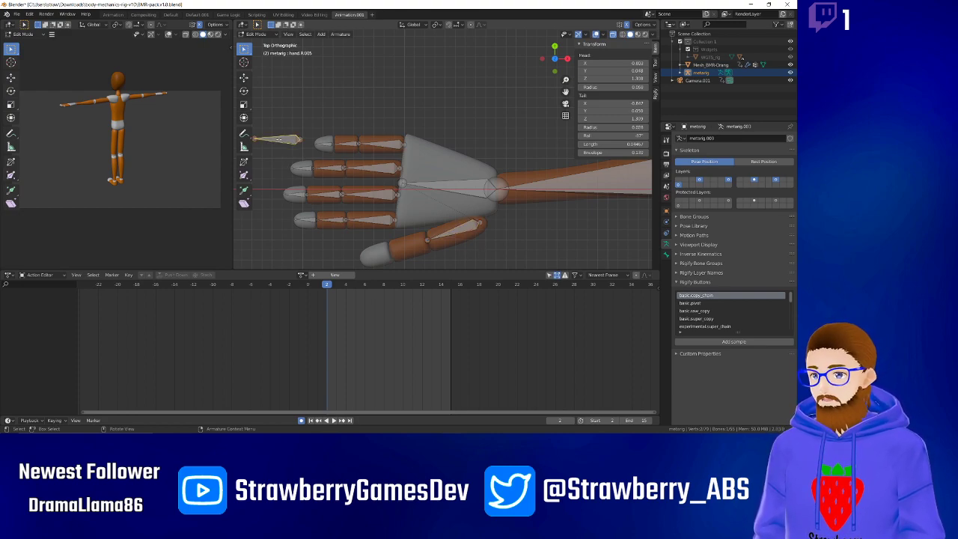
key("g")
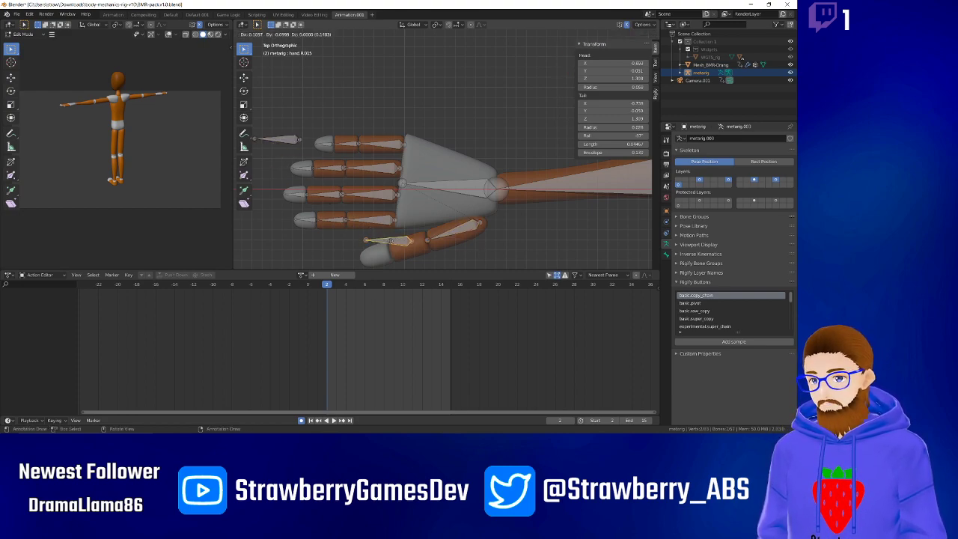
left_click(392, 242)
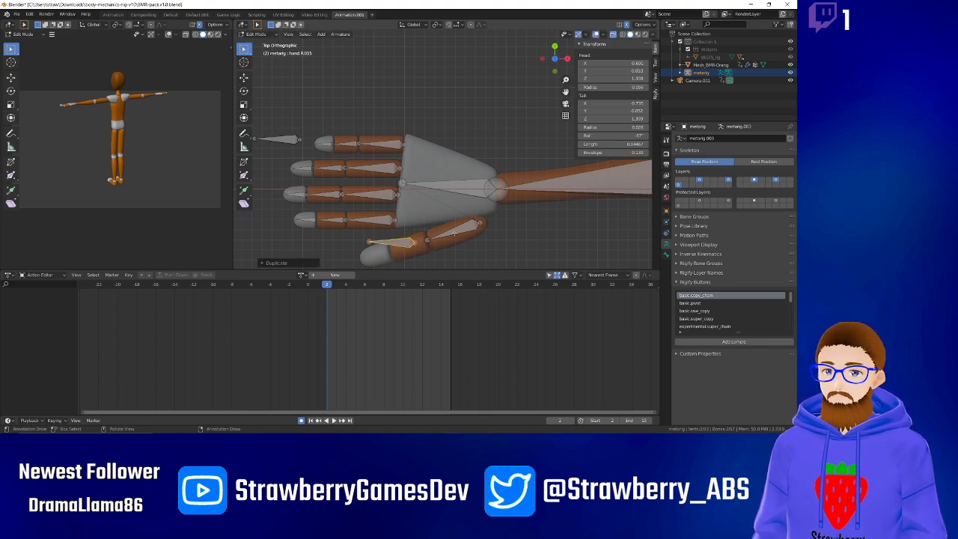
left_click(454, 234)
key("ctrl+p")
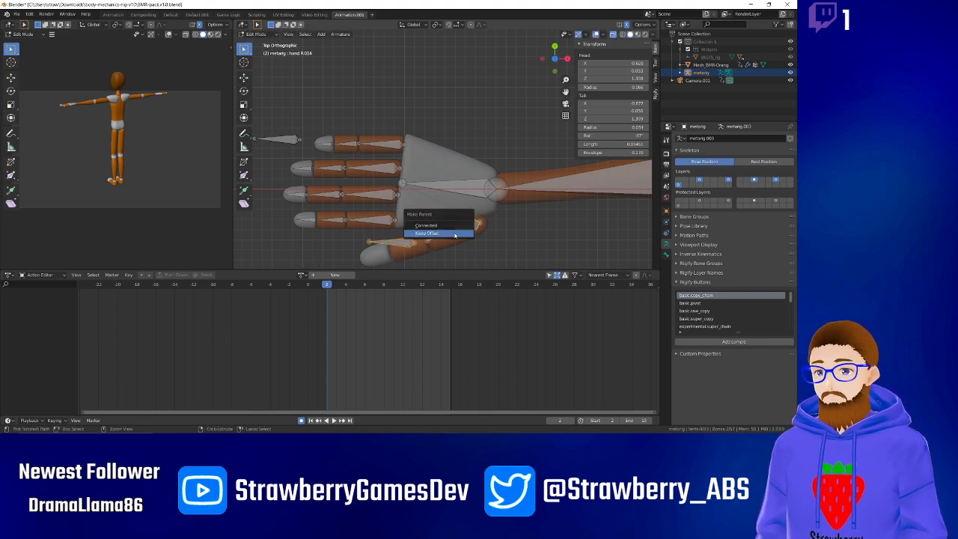
left_click(445, 226)
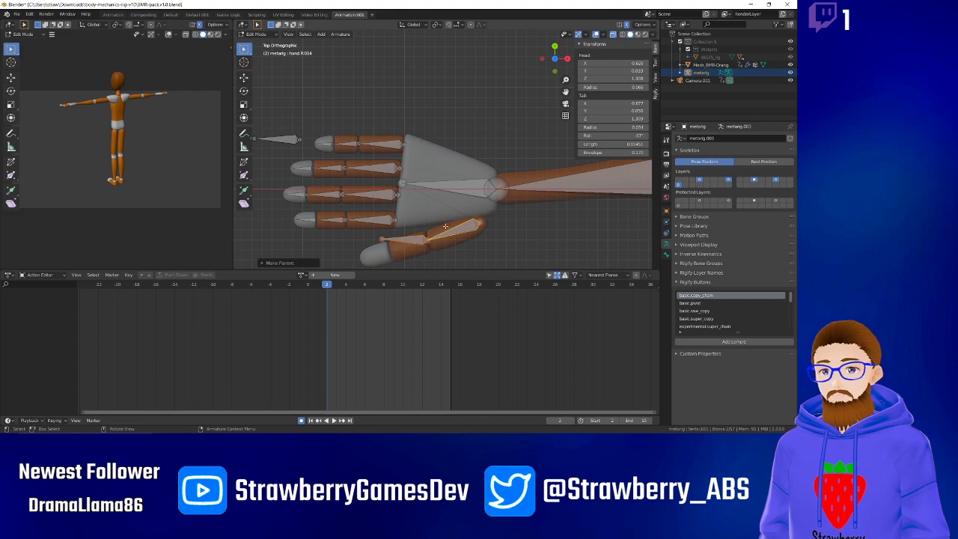
Shorten the thumb's second bone so that its tail sits at the thumb tip's joint.
left_click(403, 241)
left_click(381, 239)
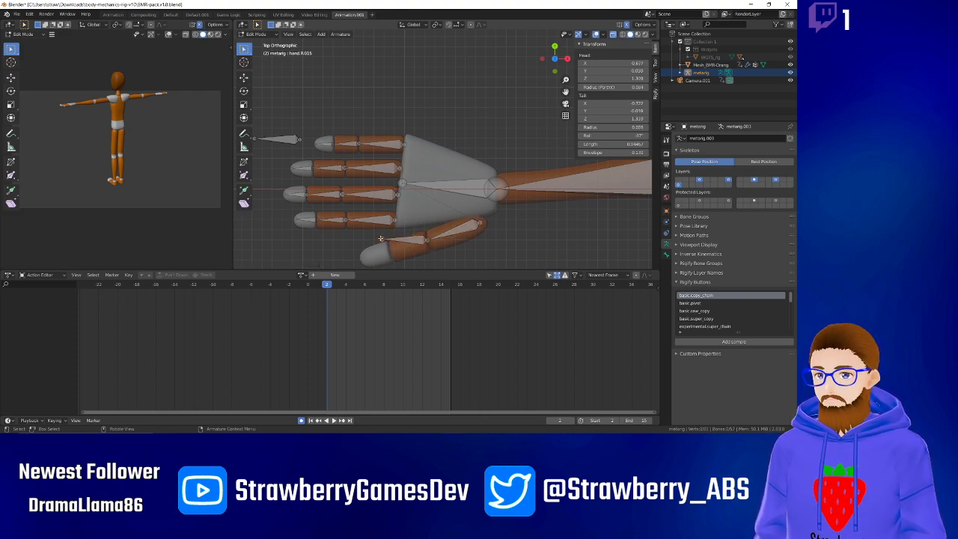
key("g")
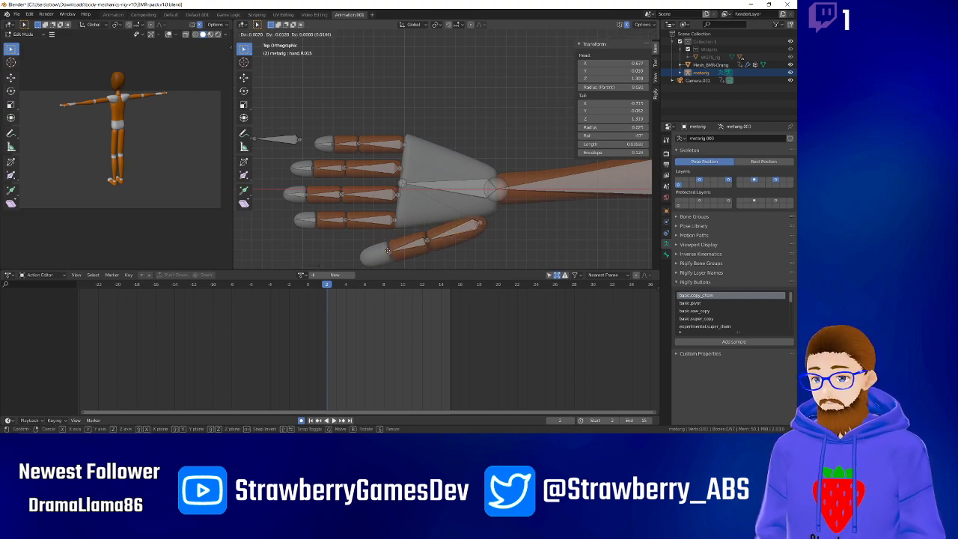
left_click(387, 249)
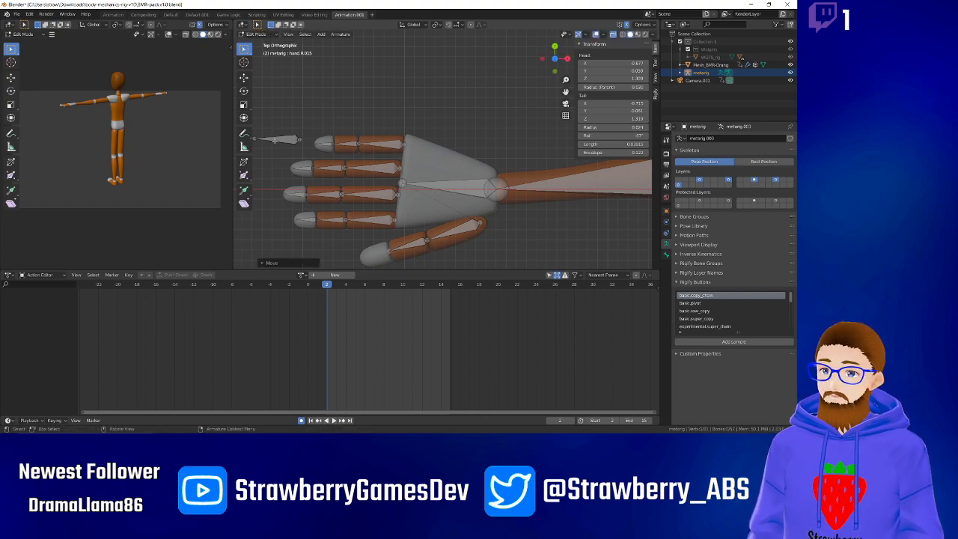
Move the loose spare bone itself beside the thumb tip and parent it to the thumb's second bone with Connected.
left_click(276, 140)
key("g")
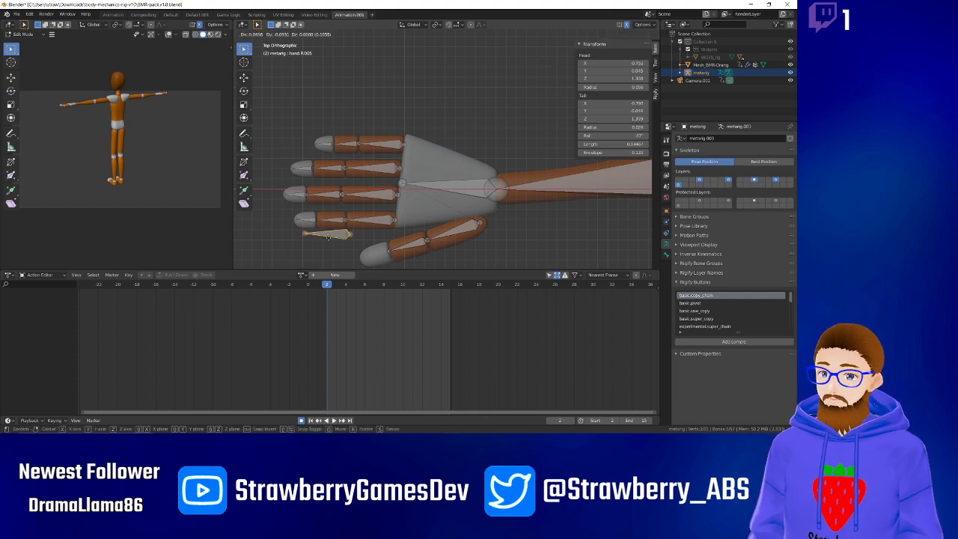
left_click(350, 254)
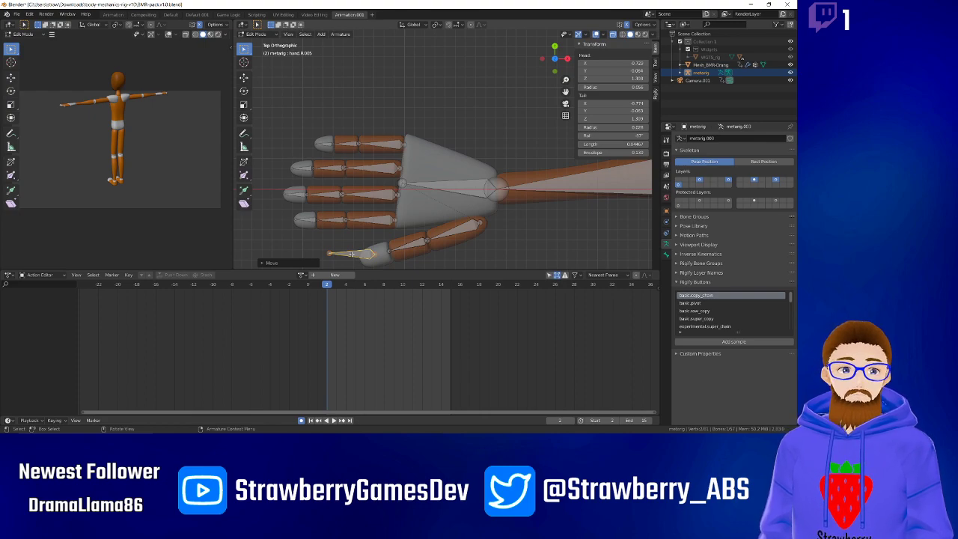
left_click(409, 244)
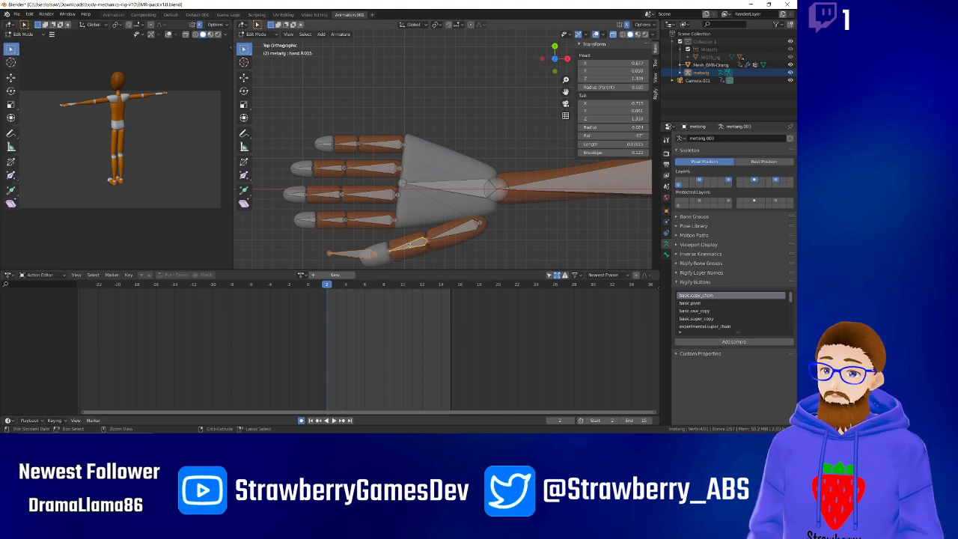
key("ctrl+p")
left_click(410, 248)
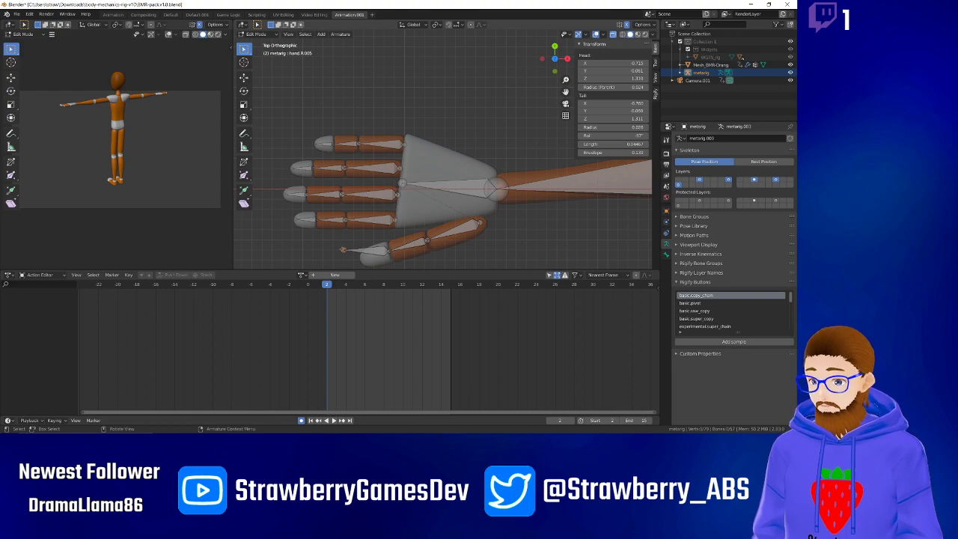
Shorten the thumb's third bone so that its tail ends inside the thumb tip.
key("g")
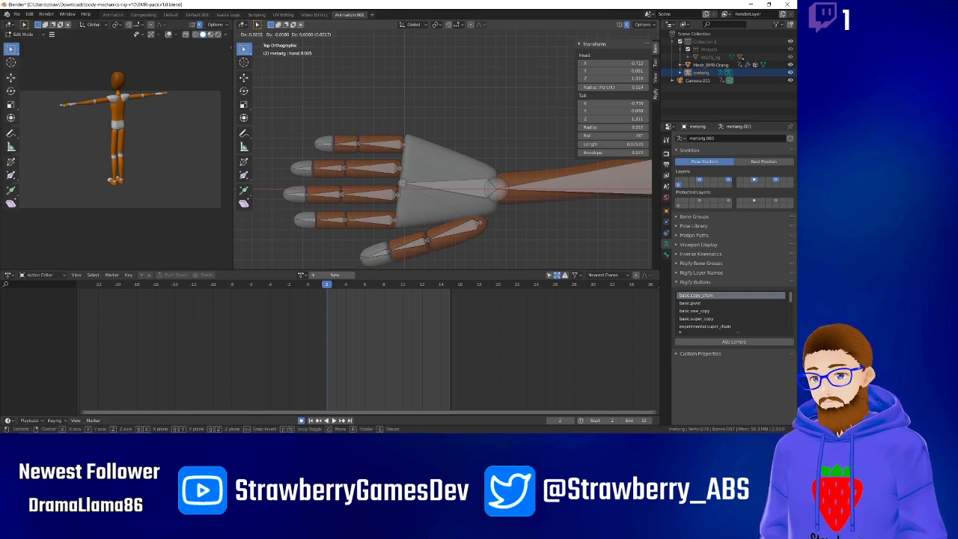
left_click(363, 257)
scroll(497, 235, "down", 3)
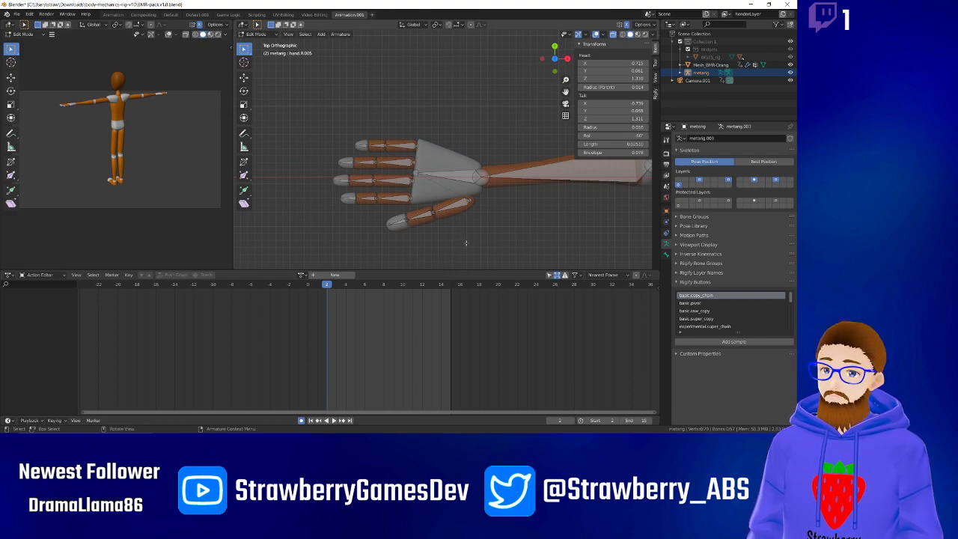
Duplicate all finger and thumb bones without the hand bone and place the copies in the empty space beside the hand.
left_click_drag(465, 243, 309, 123)
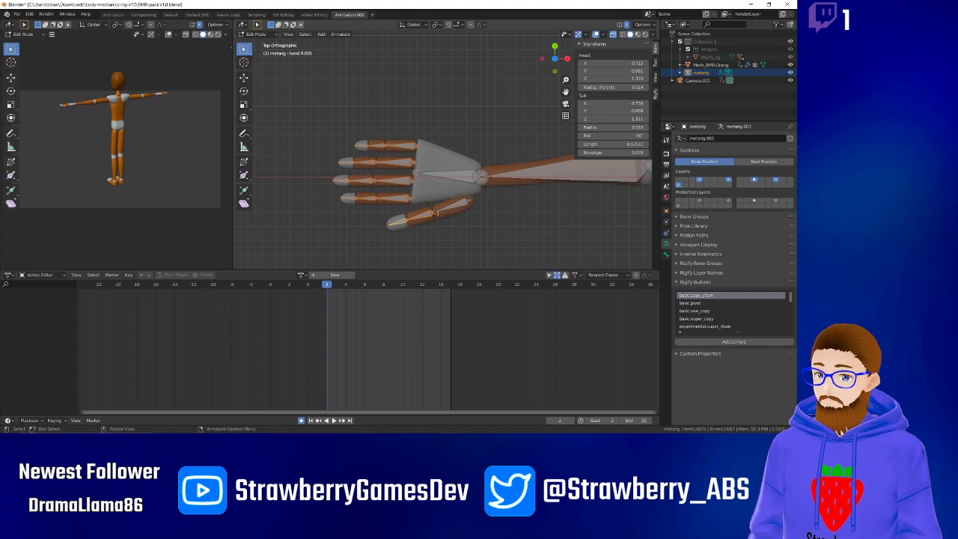
left_click_drag(497, 240, 327, 139)
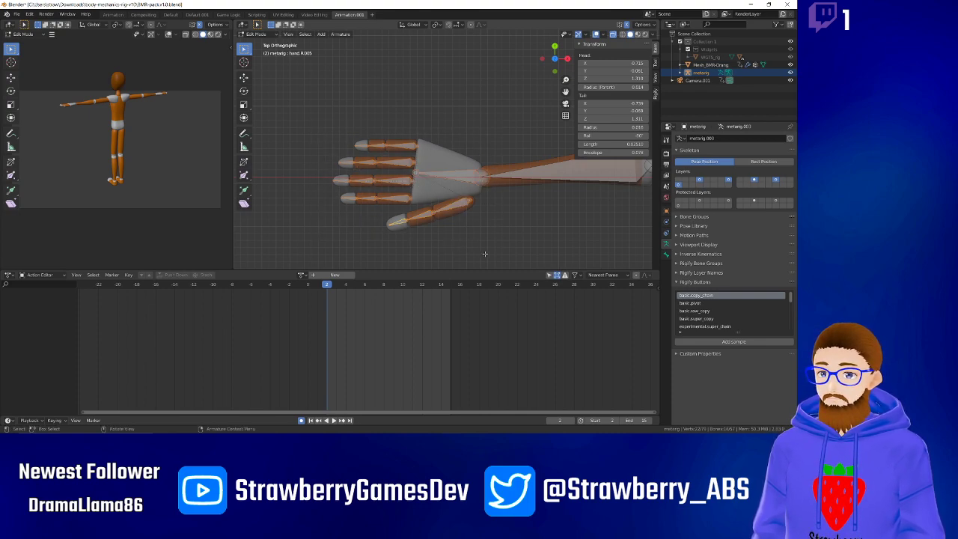
left_click(445, 174, "shift")
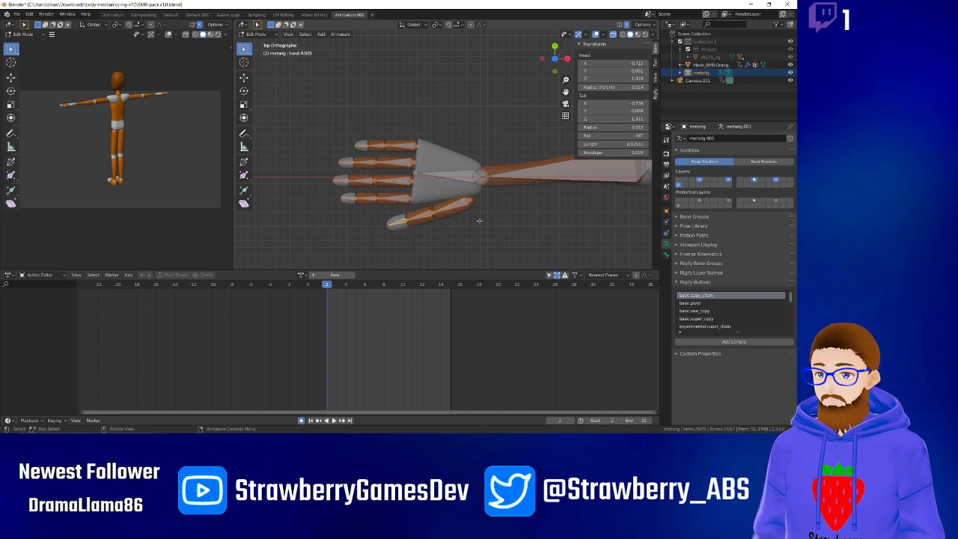
key("shift+d")
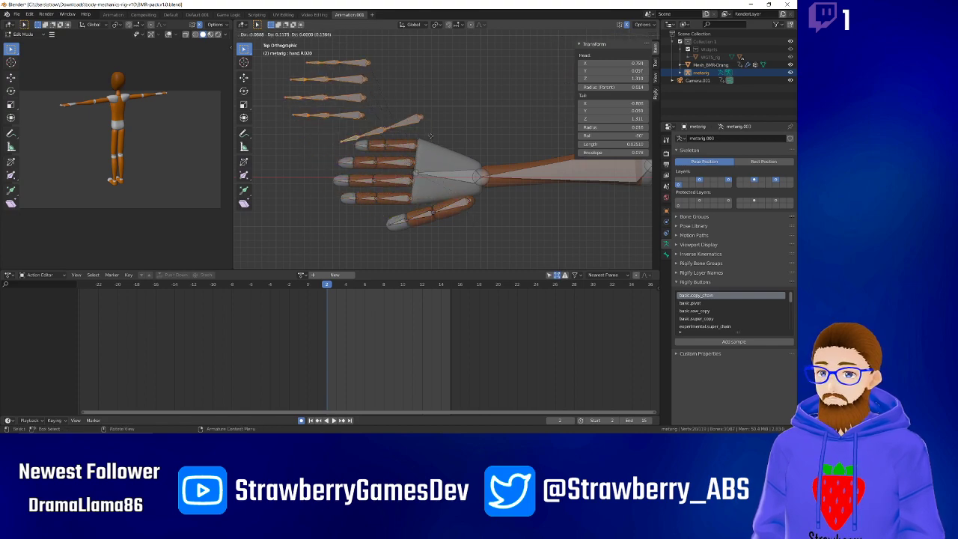
Clear the parent of the duplicated thumb chain's first bone.
left_click(453, 103)
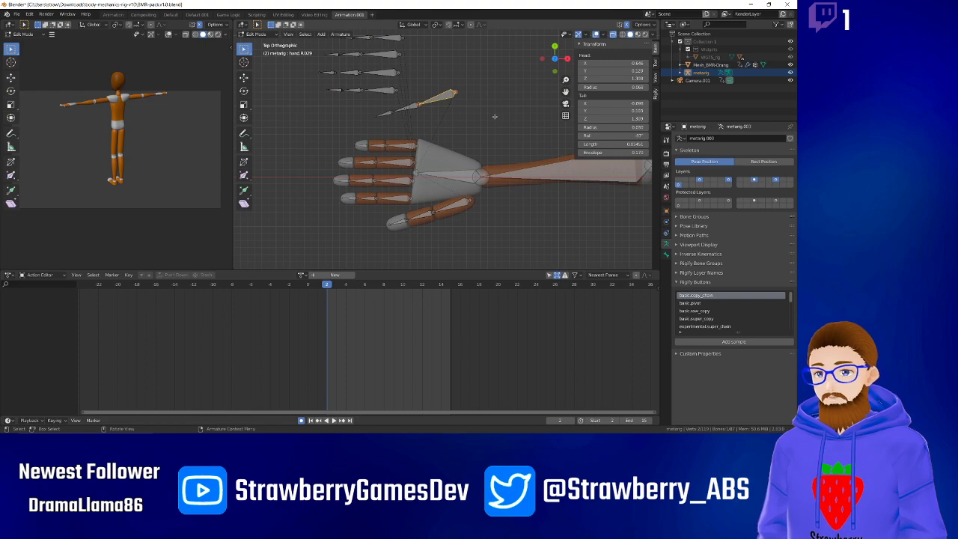
key("alt+p")
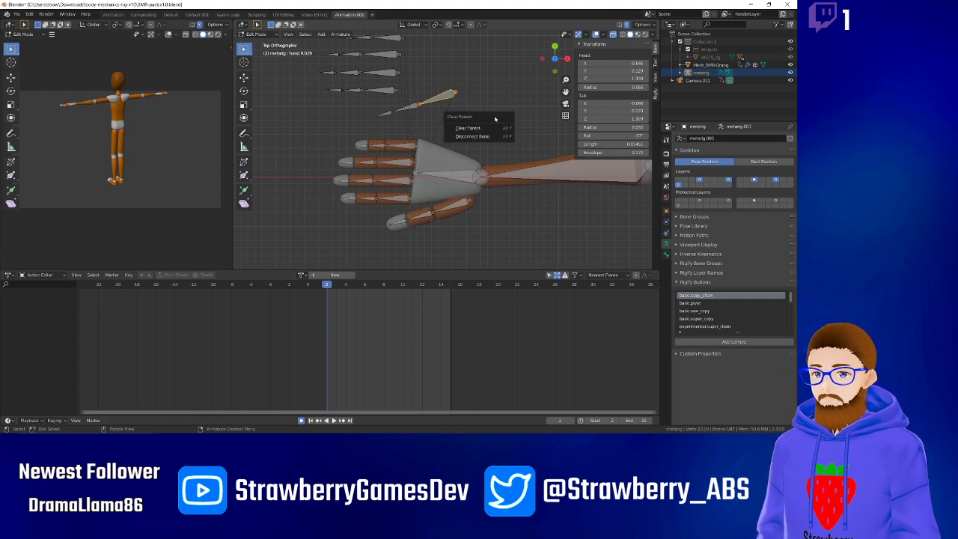
left_click(483, 128)
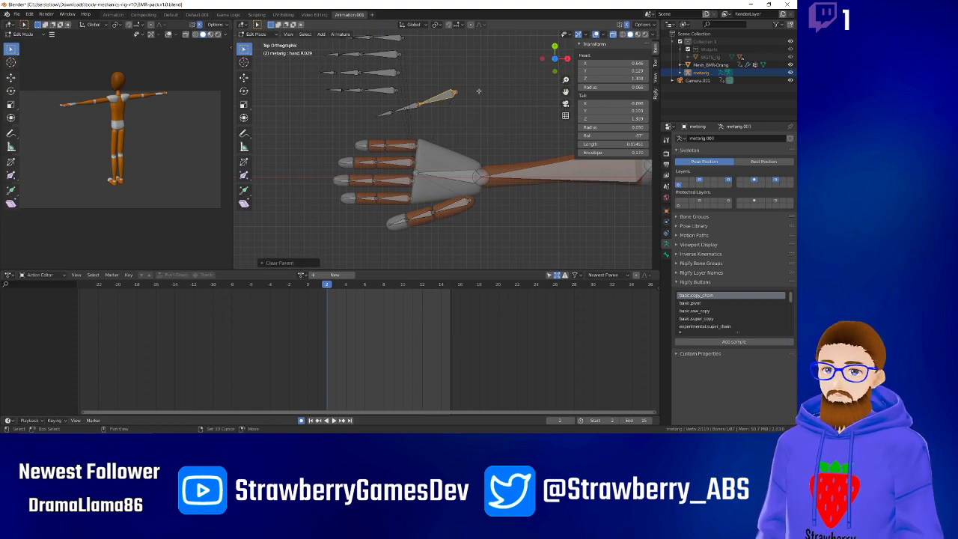
Clear the parent of the first bone in each of the four duplicated finger chains.
middle_click_drag(476, 95, 479, 183, "shift")
left_click(390, 178)
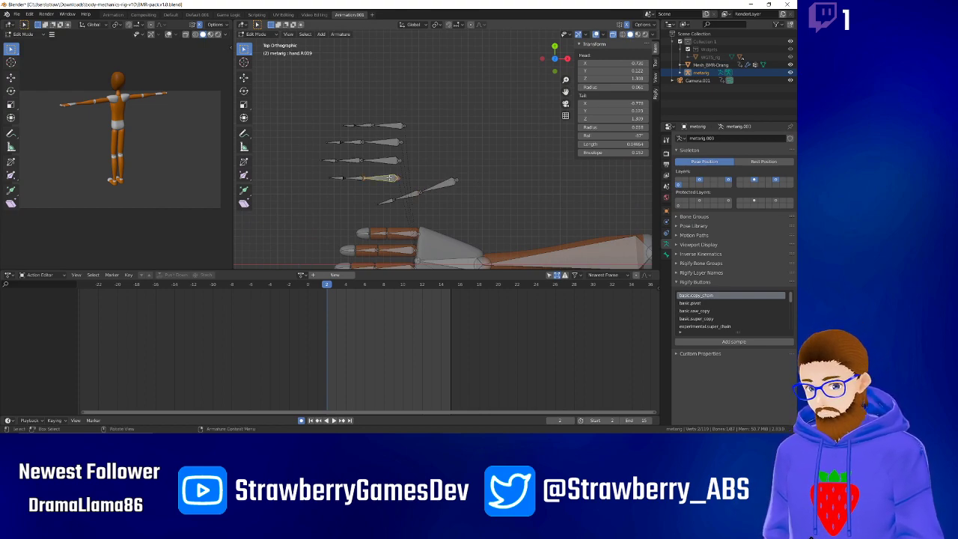
key("alt+p")
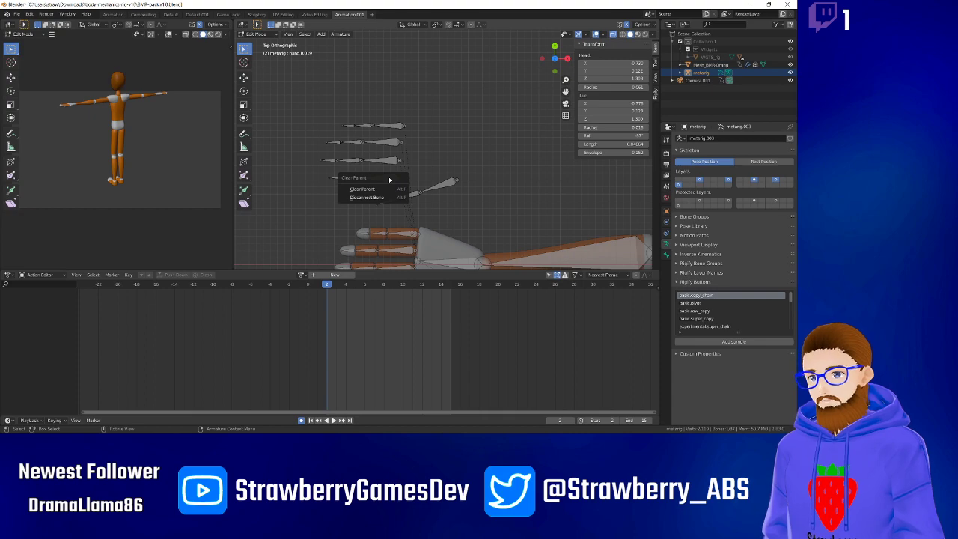
left_click(385, 190)
left_click(390, 160)
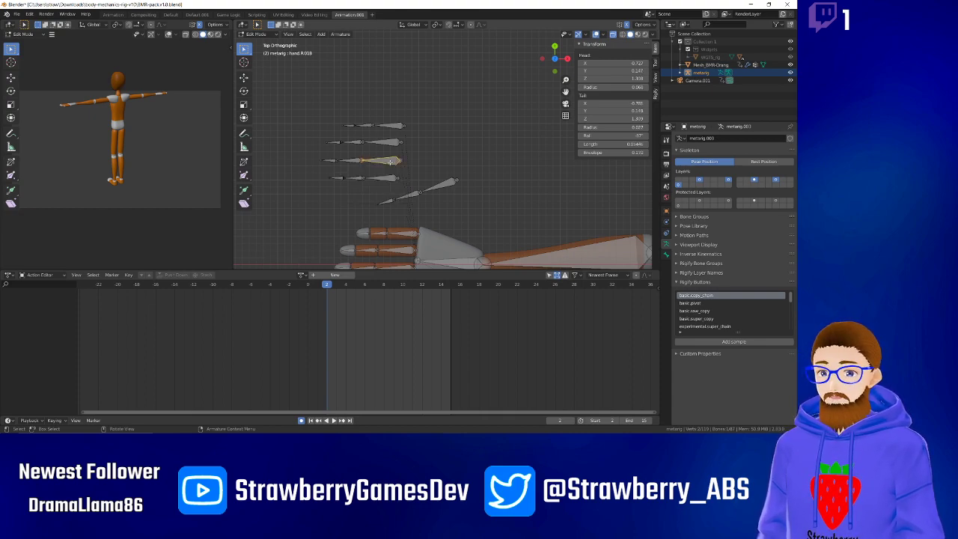
key("alt+p")
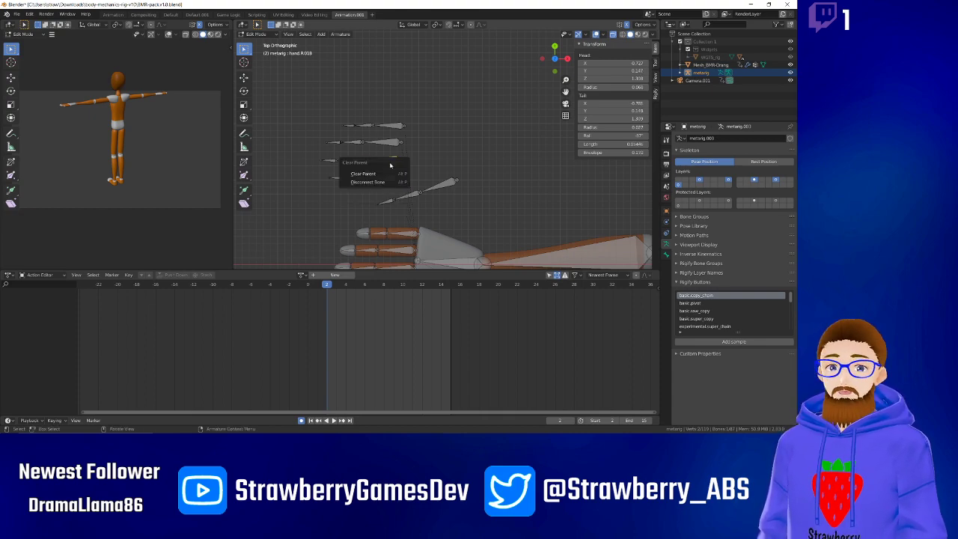
left_click(388, 172)
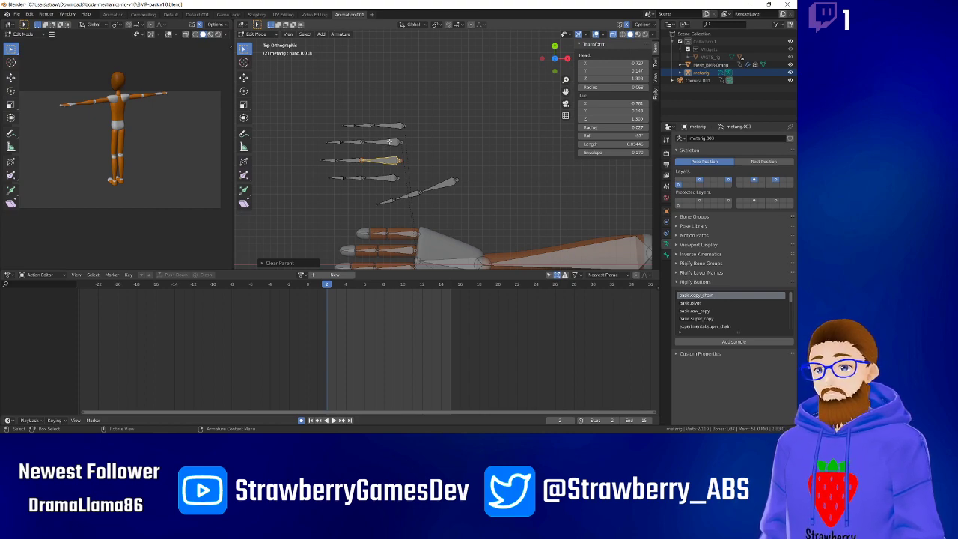
left_click(389, 142)
key("alt+p")
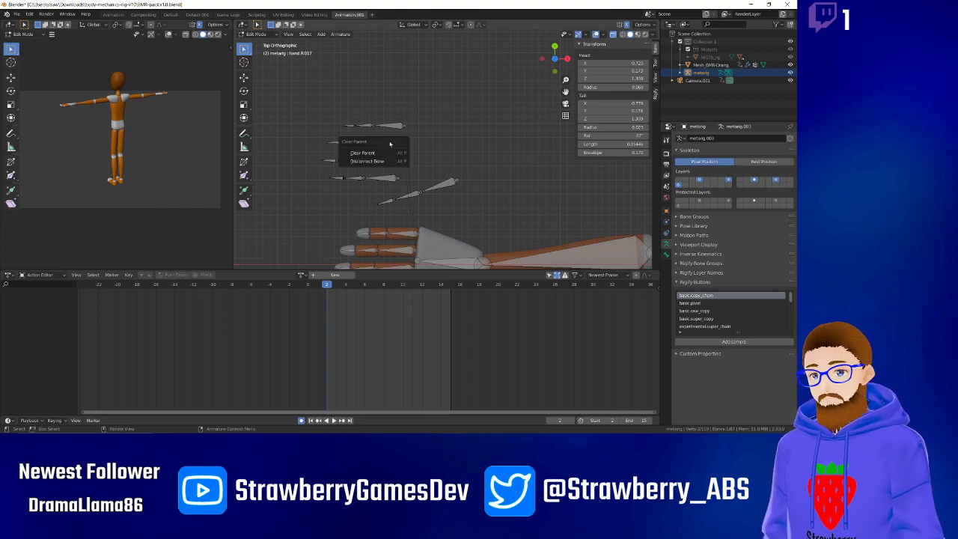
left_click(380, 152)
left_click(393, 126)
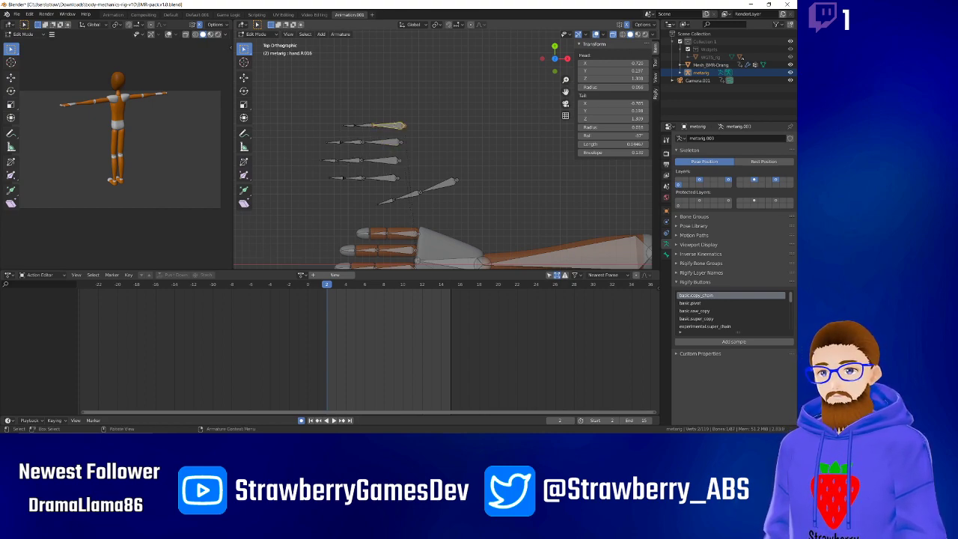
key("alt+p")
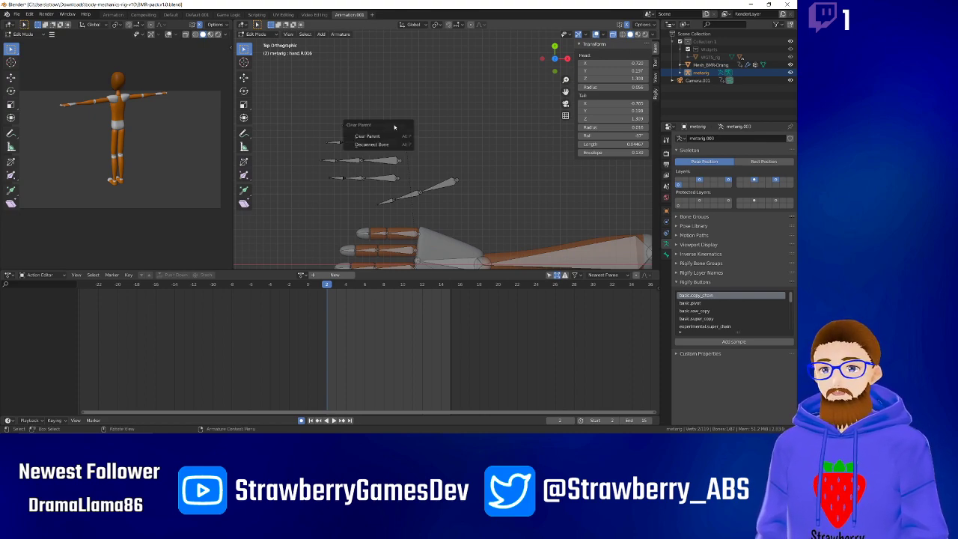
left_click(396, 137)
Delete all the duplicated finger and thumb bones placed beside the hand.
left_click(511, 161)
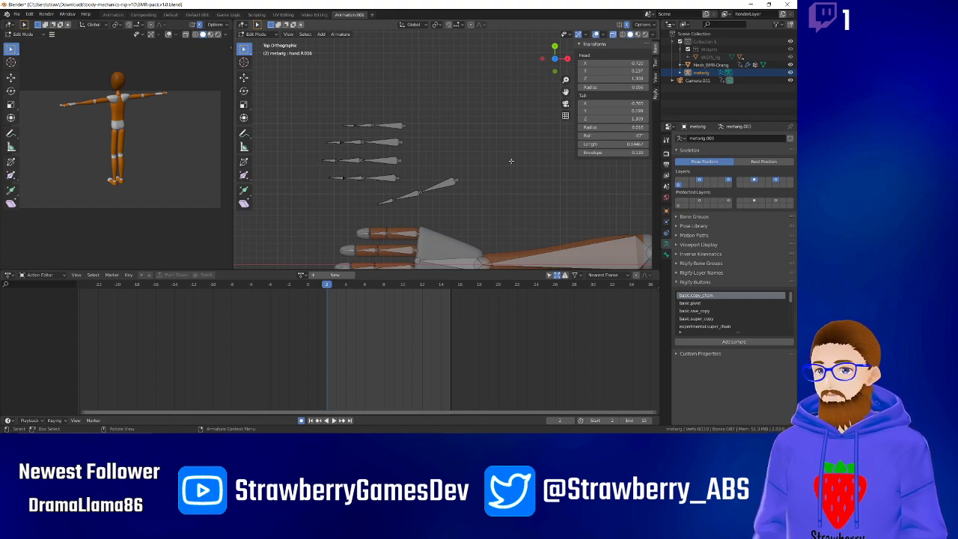
left_click_drag(305, 101, 492, 219)
scroll(461, 204, "down", 8)
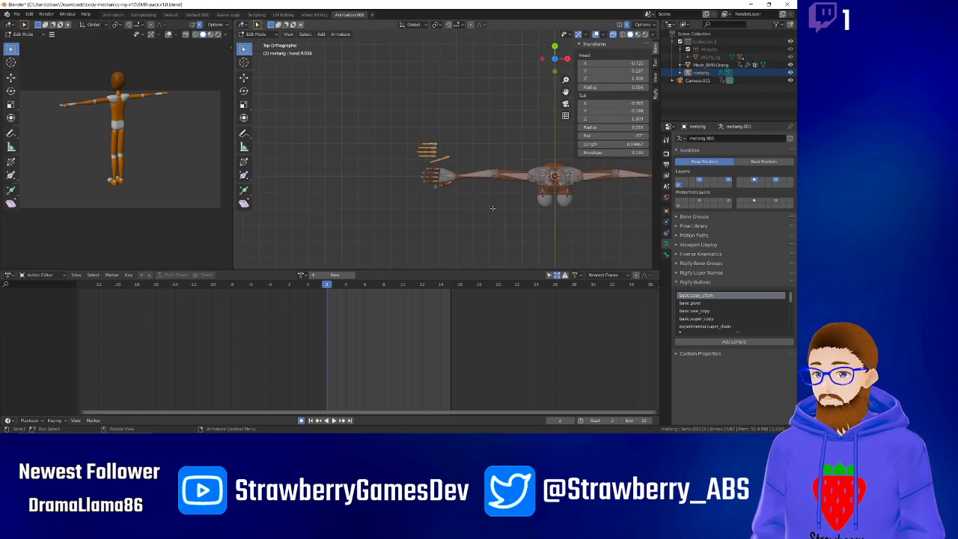
middle_click_drag(511, 199, 365, 186, "shift")
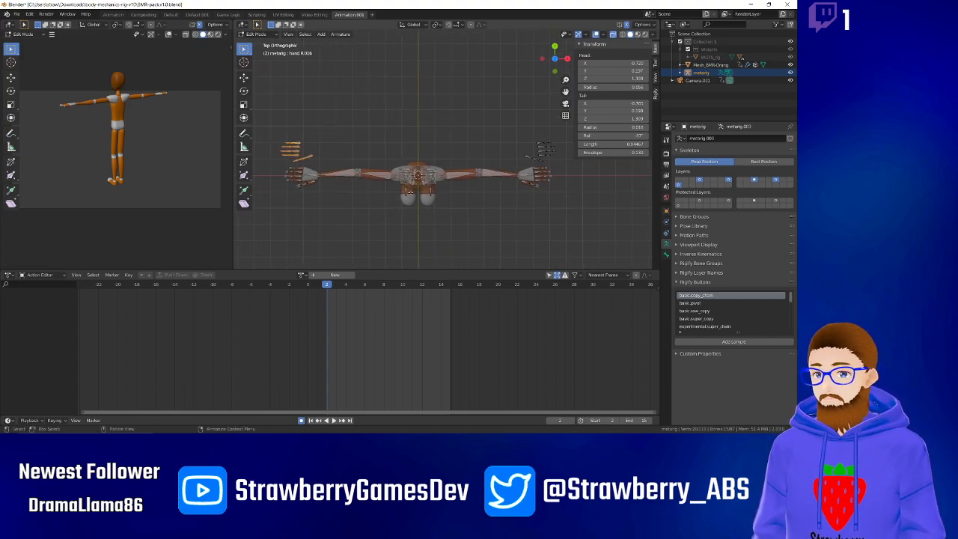
scroll(566, 183, "up", 6)
middle_click_drag(560, 181, 331, 132, "shift")
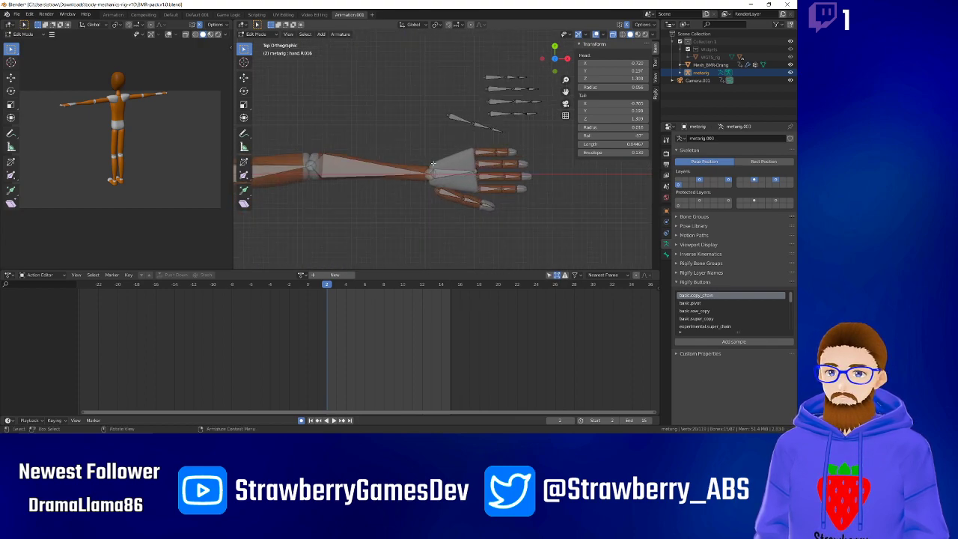
scroll(447, 168, "up", 4)
scroll(446, 167, "down", 8)
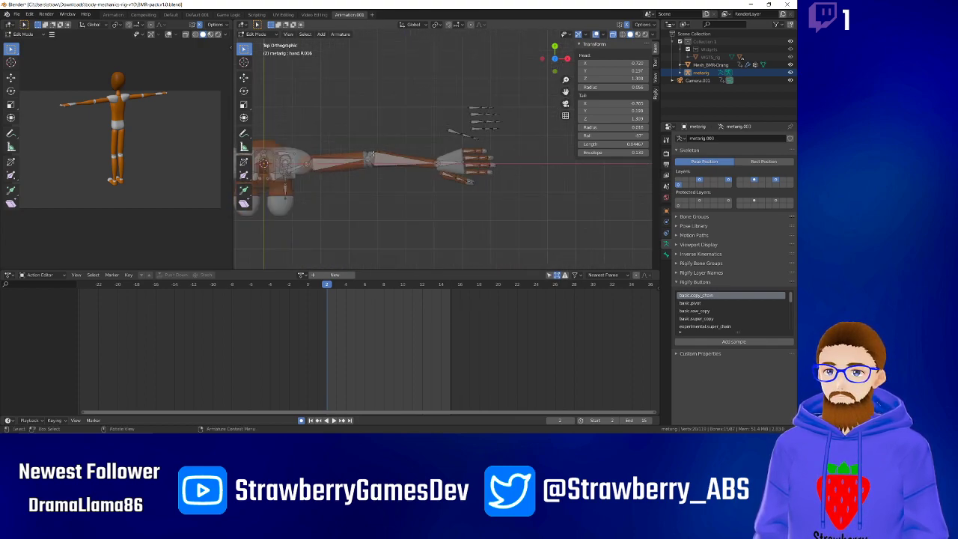
middle_click_drag(359, 166, 581, 171, "shift")
scroll(454, 146, "up", 4)
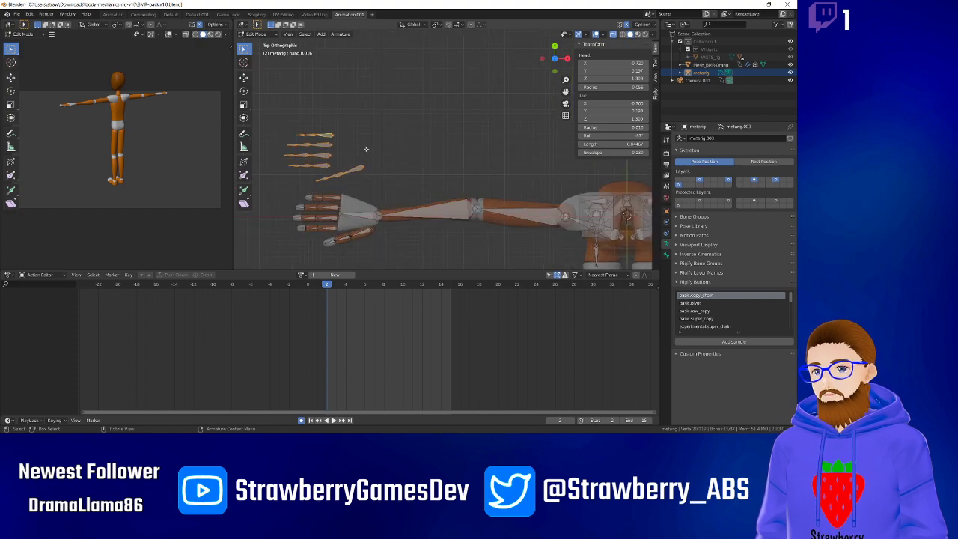
middle_click_drag(387, 147, 472, 148, "shift")
scroll(471, 147, "up", 3)
key("x")
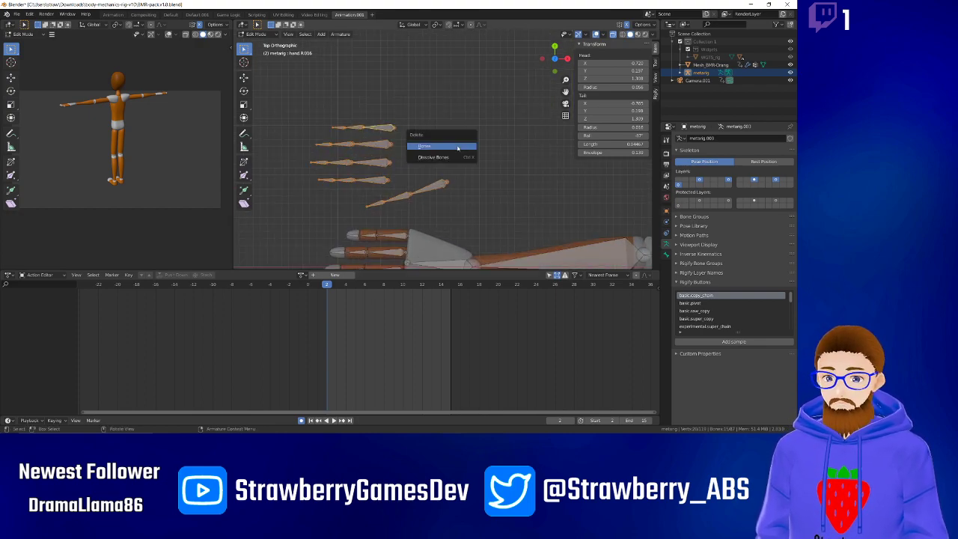
left_click(458, 148)
In the front view, lower the joint between the thumb's first and second bones into the thumb mesh.
scroll(477, 187, "down", 3)
middle_click_drag(489, 200, 378, 121, "shift")
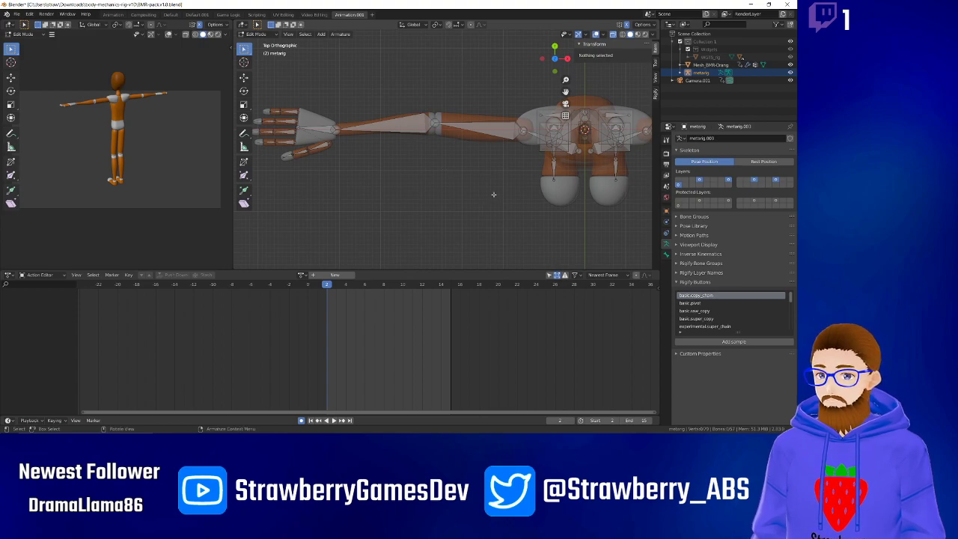
middle_click_drag(490, 200, 496, 143)
scroll(444, 167, "down", 4)
scroll(444, 167, "up", 2)
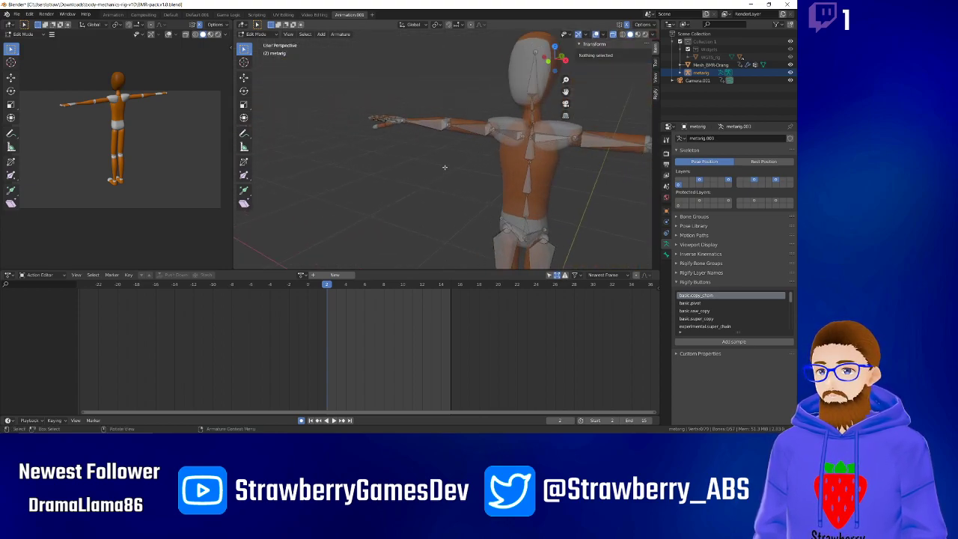
middle_click_drag(383, 145, 411, 131)
scroll(445, 149, "up", 5)
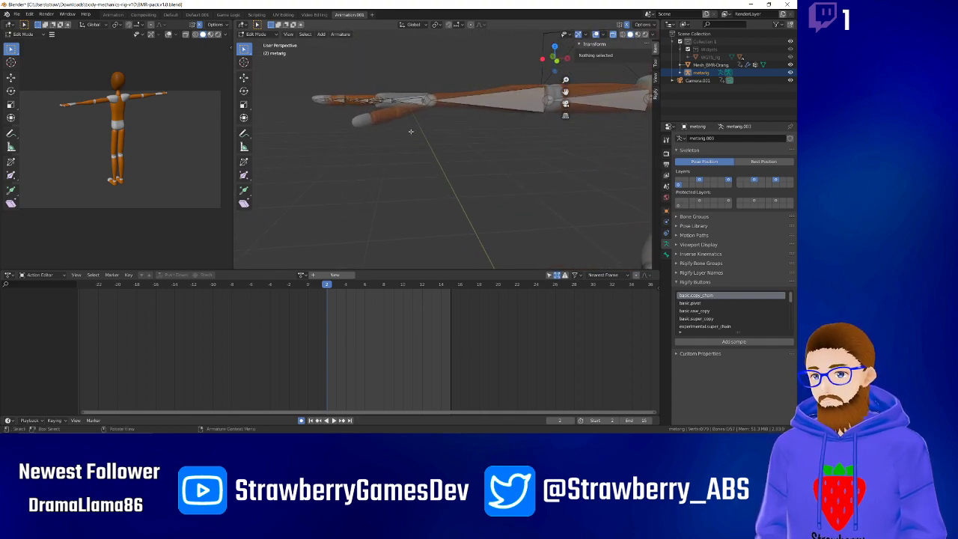
scroll(411, 132, "down", 1)
key("KP_1")
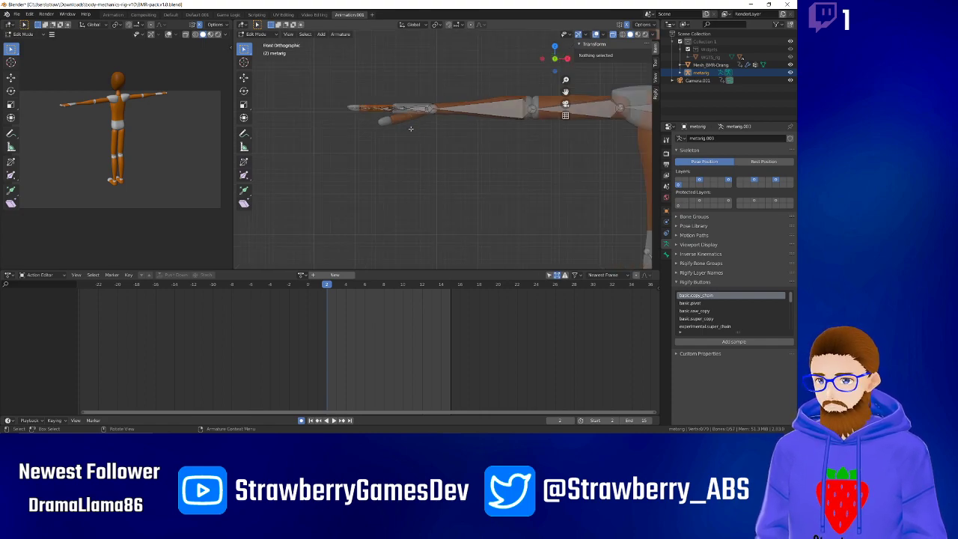
left_click(419, 107)
left_click(431, 109)
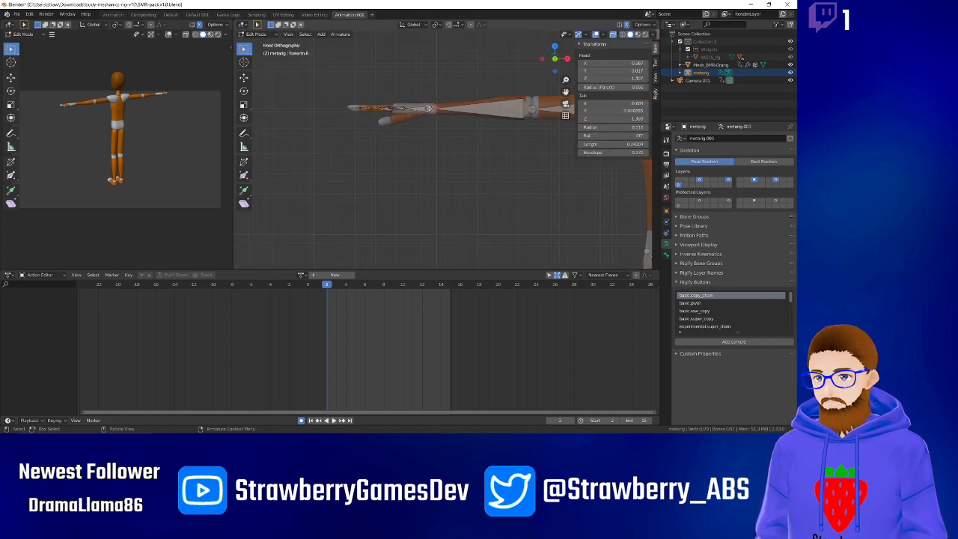
scroll(379, 112, "up", 3)
left_click(372, 77)
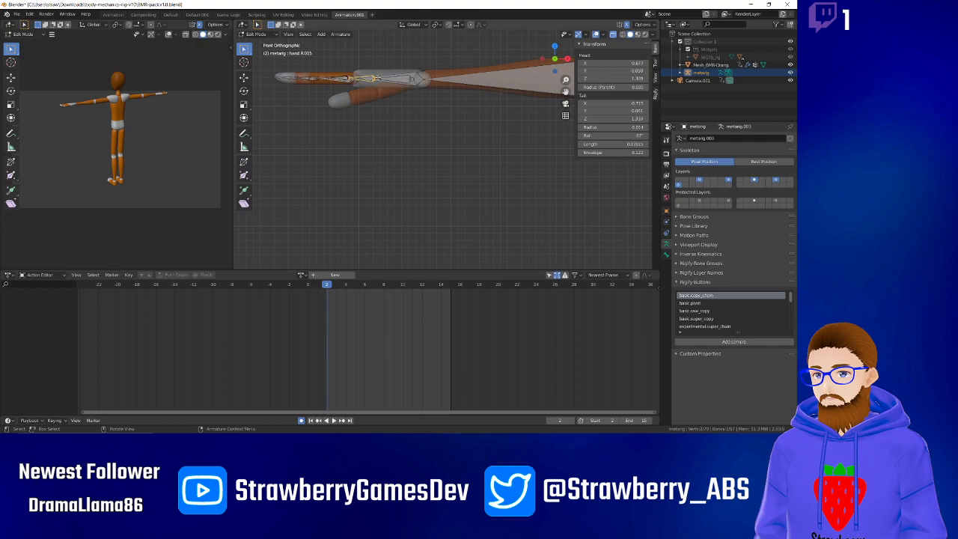
key("g")
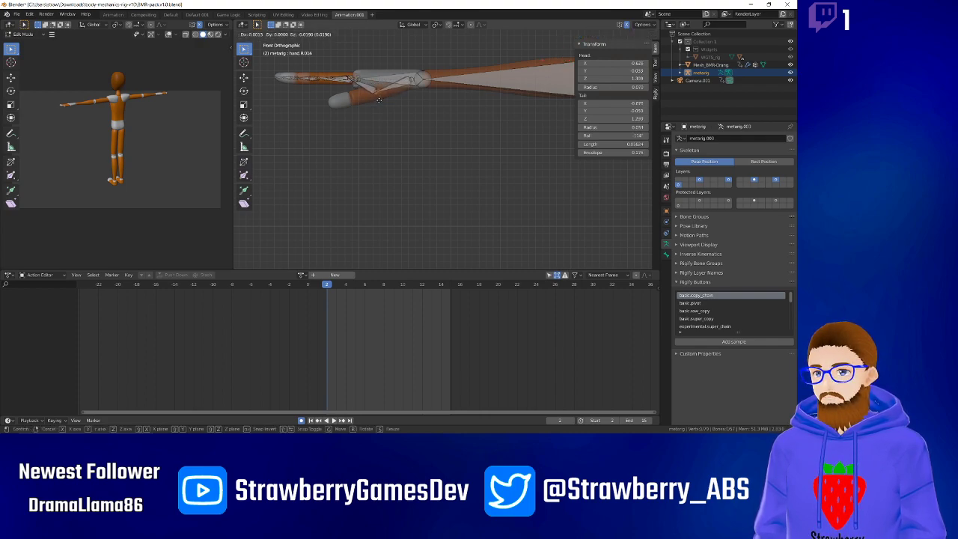
left_click(358, 87)
left_click(355, 80)
key("g")
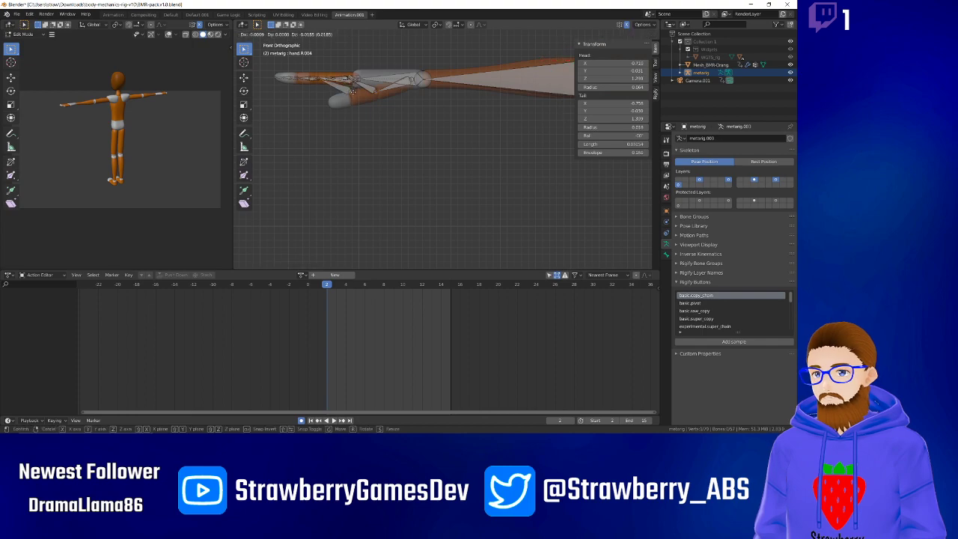
right_click(354, 83)
Lower the joint between the thumb's second and third bones, plus the thumb's tip, into the thumb mesh.
left_click(354, 82)
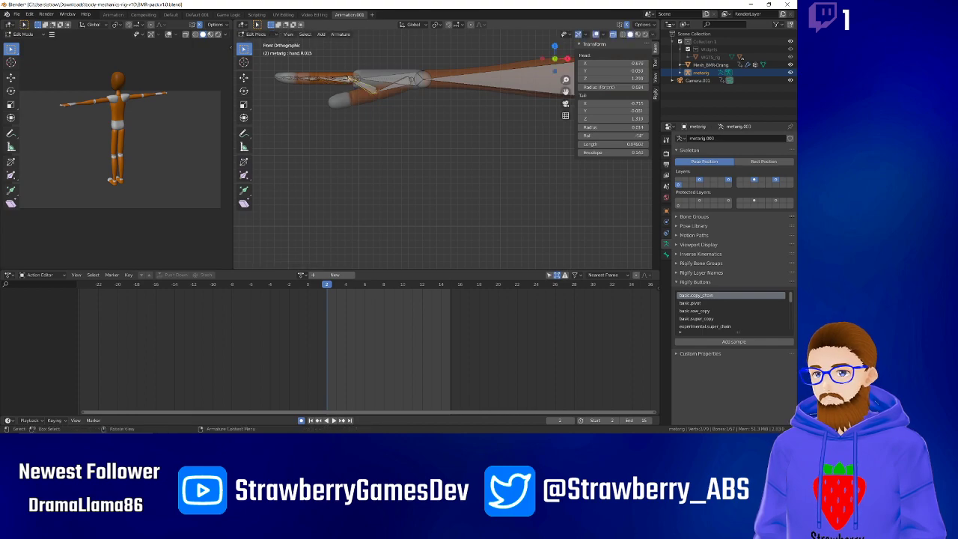
key("g")
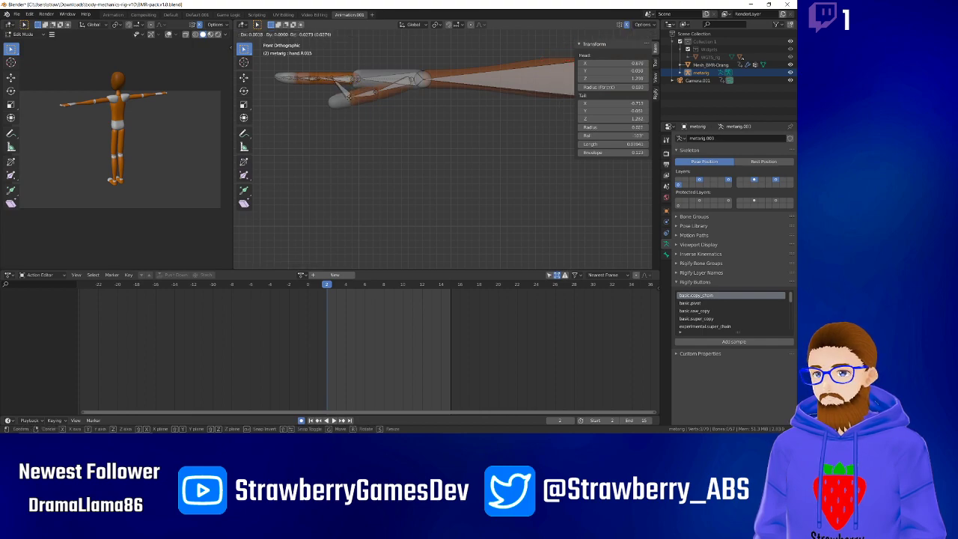
left_click(335, 79)
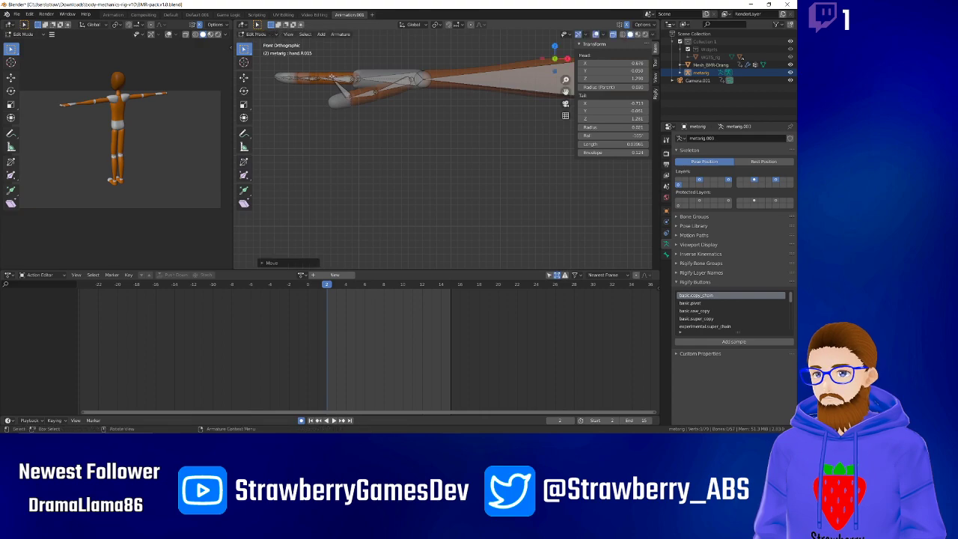
left_click(336, 79)
key("g")
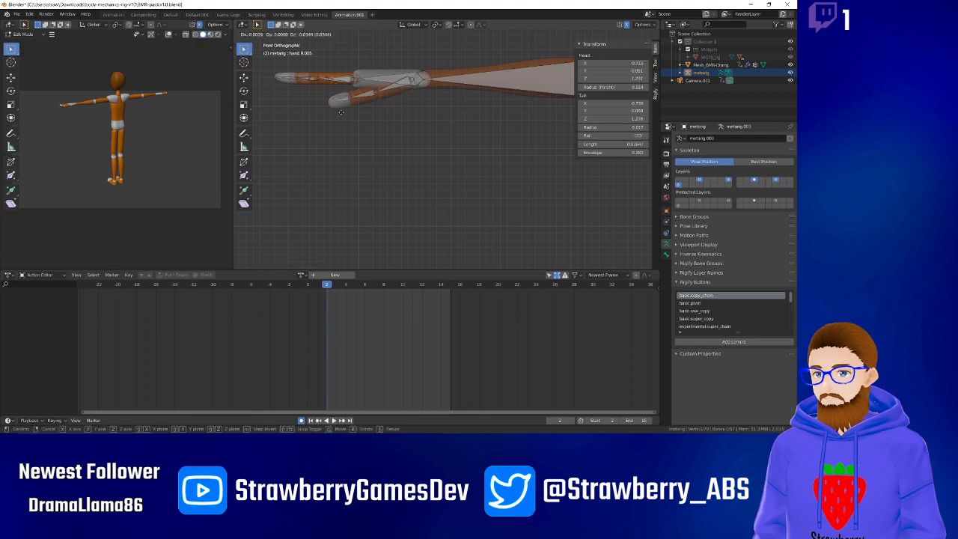
left_click(340, 113)
left_click(399, 125)
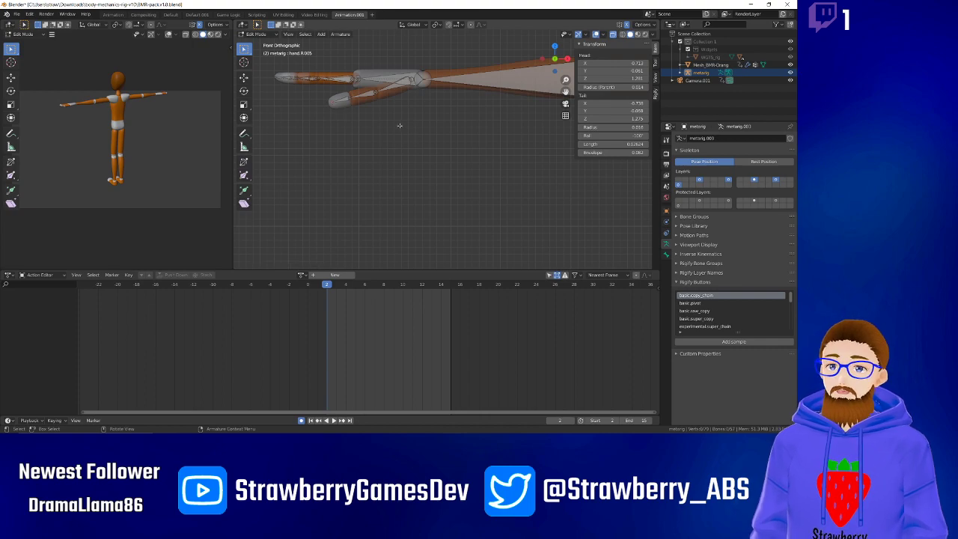
In the front view, move the head of the thigh.R bone down and inward to the centre of the hip ball joint.
middle_click_drag(374, 121, 523, 140)
key("KP_1")
scroll(363, 142, "up", 4)
middle_click_drag(428, 151, 429, 133, "shift")
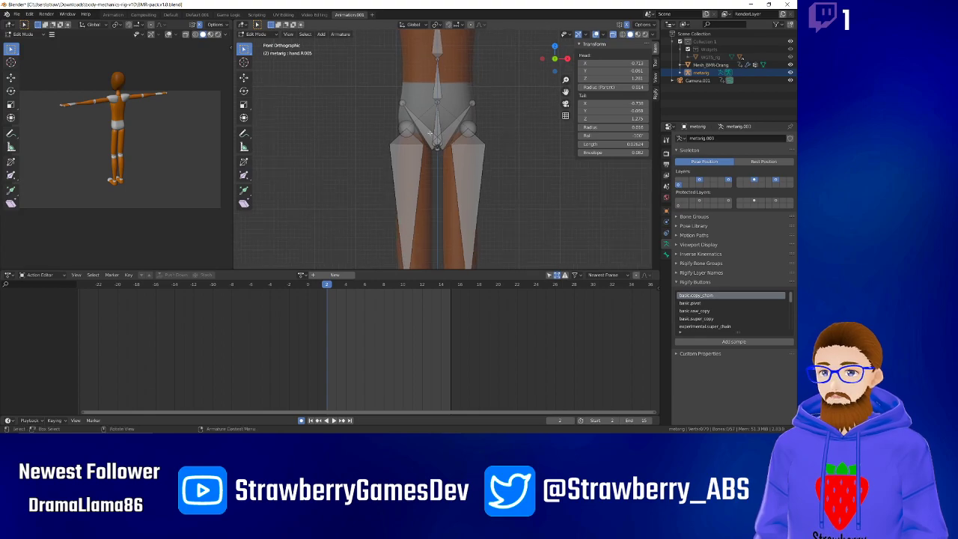
left_click(407, 128)
key("g")
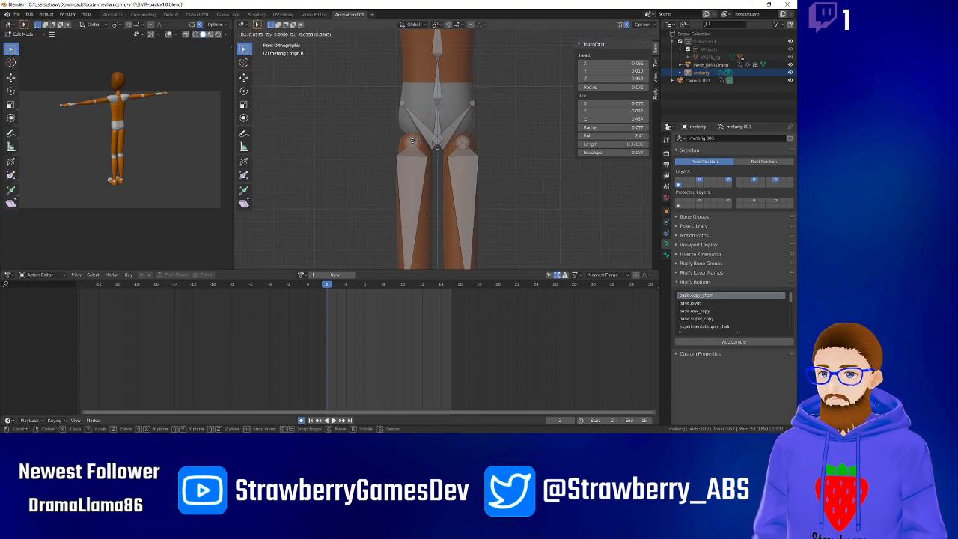
left_click(419, 143)
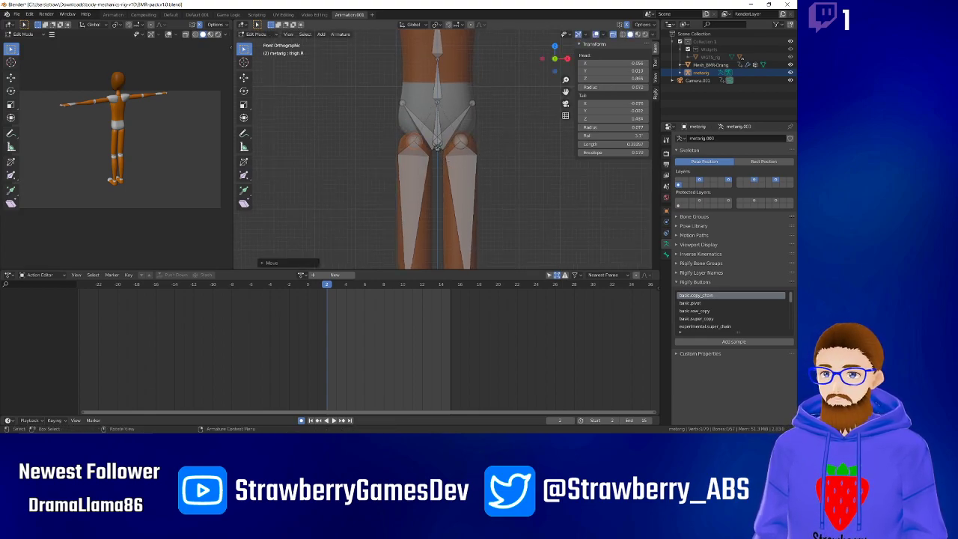
Raise the inner end of the pelvis.R bone and the base of the spine bone to the same height inside the pelvis mesh.
left_click(436, 147)
key("g")
left_click(431, 129)
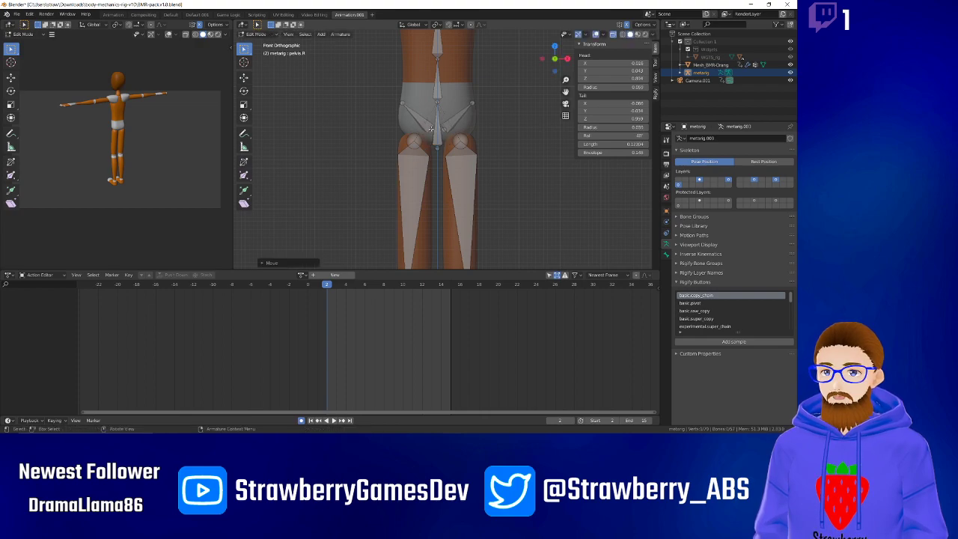
left_click(437, 148)
key("g")
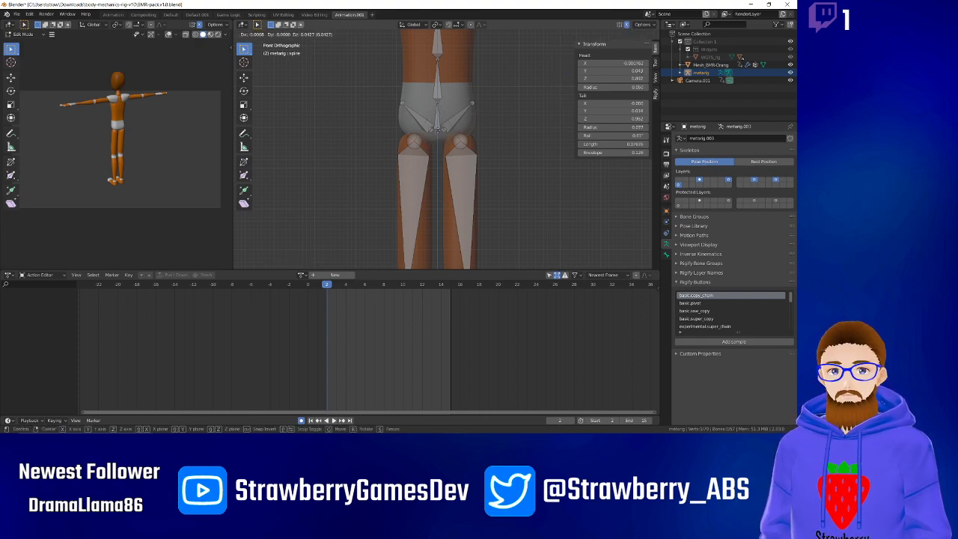
left_click(438, 131)
Lower the outer tip of the pelvis.R bone slightly inside the side of the pelvis mesh.
left_click(401, 104)
key("g")
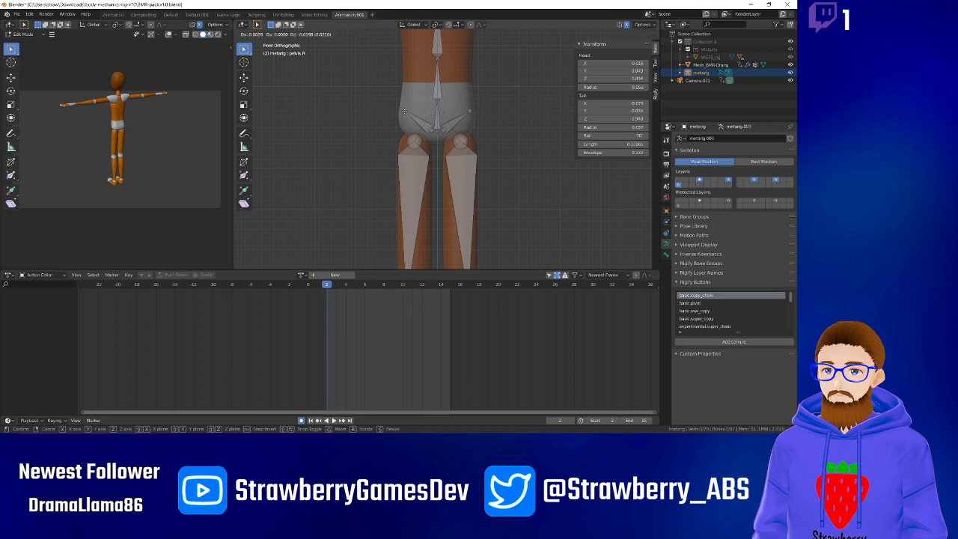
left_click(404, 111)
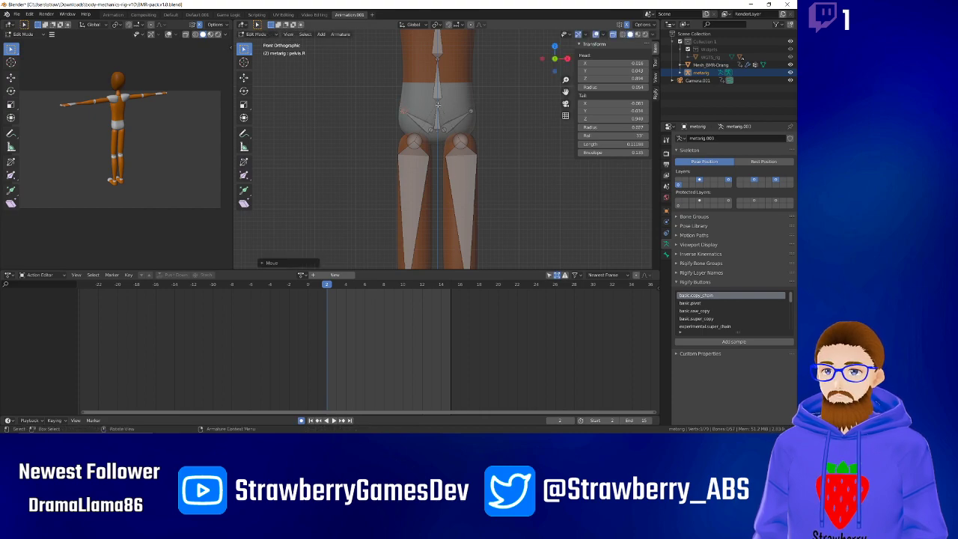
Raise the upper joint of the lowest spine bone about 0.035 m, to just below the pelvis mesh's upper edge.
middle_click_drag(447, 102, 433, 227, "shift")
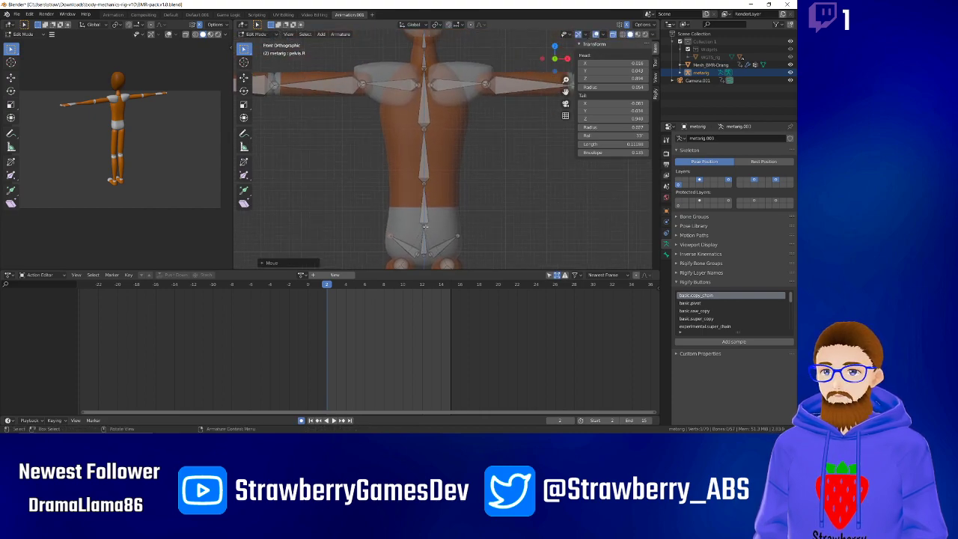
left_click(425, 226)
key("g")
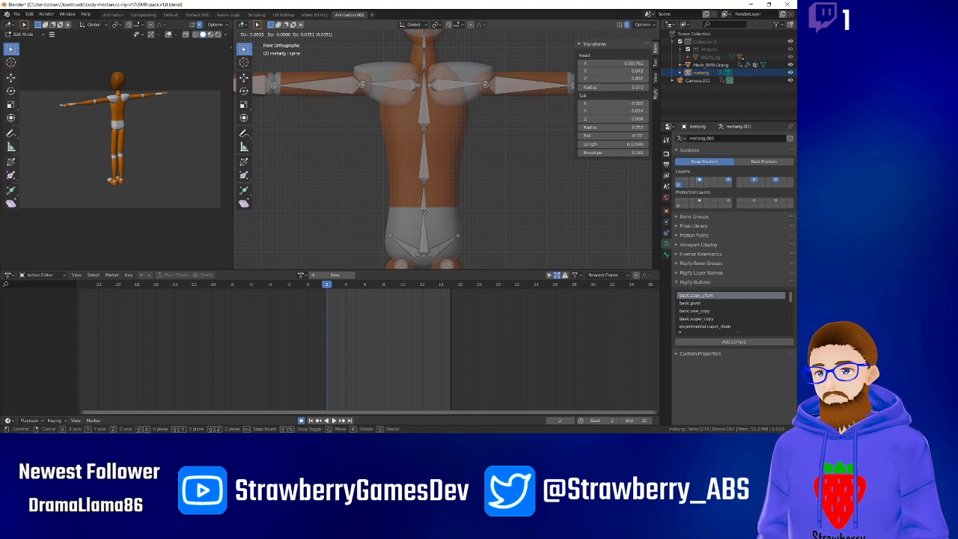
left_click(423, 212)
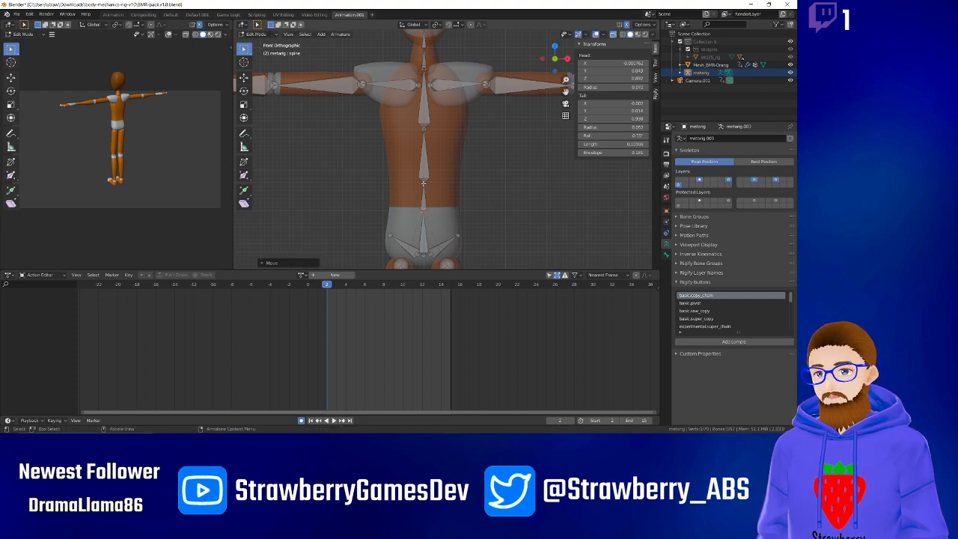
In the right side view, raise the tip of the spine.006 head bone to the top of the head mesh.
middle_click_drag(456, 144, 458, 206, "shift")
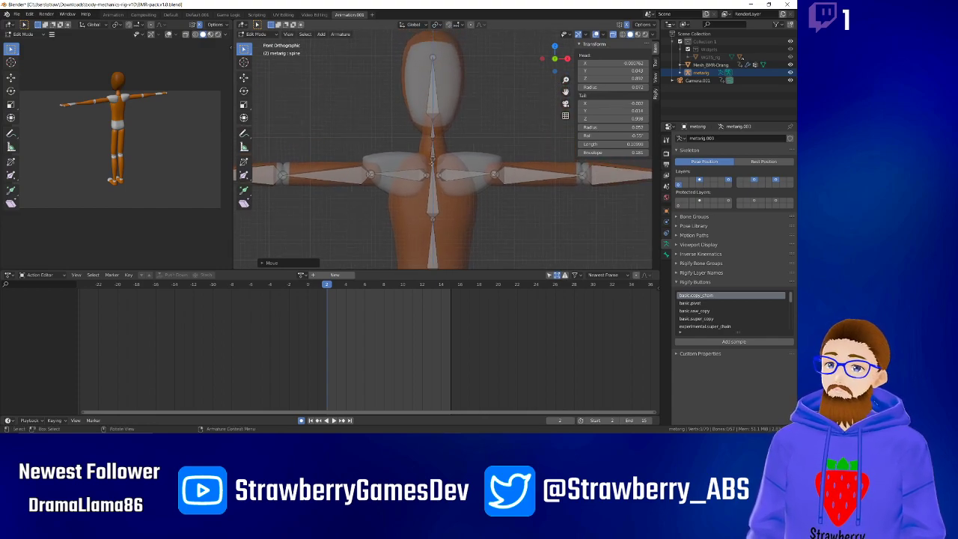
middle_click_drag(458, 125, 361, 133)
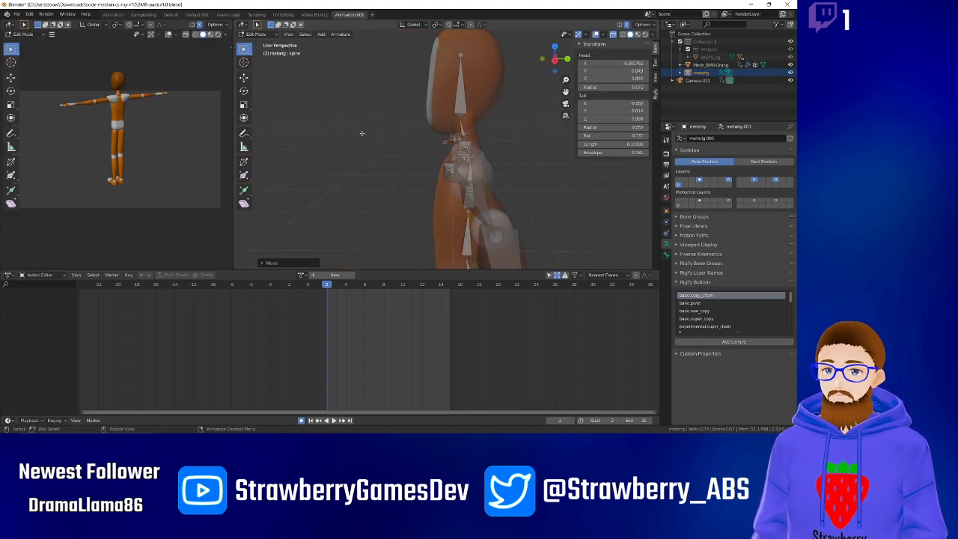
key("KP_3")
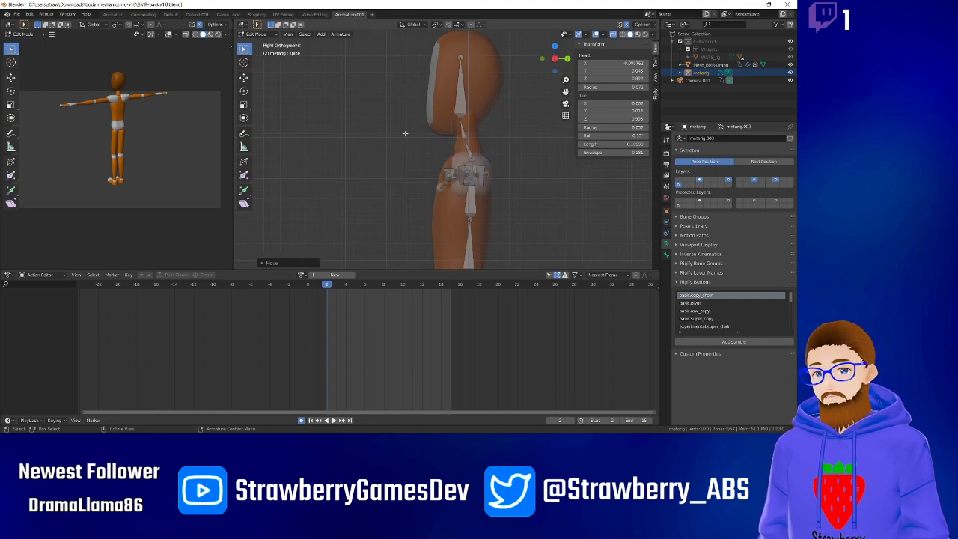
left_click(460, 57)
key("g")
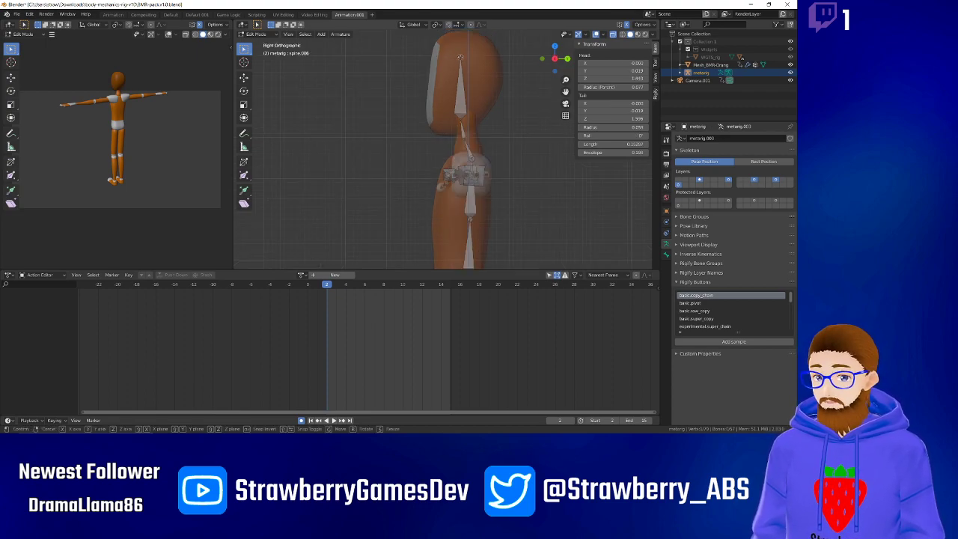
left_click(461, 48)
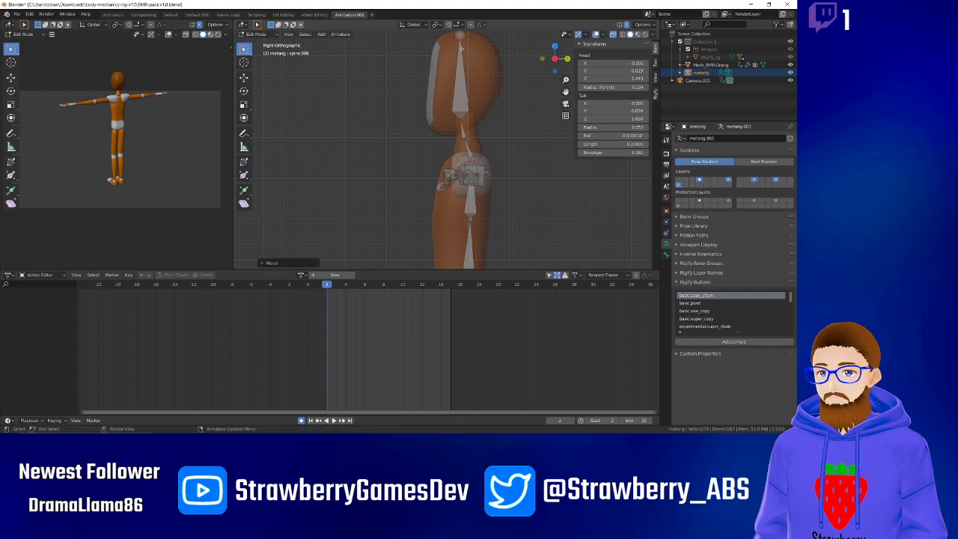
Raise the joint between the spine.005 and spine.006 bones slightly, at the base of the head.
left_click(460, 113)
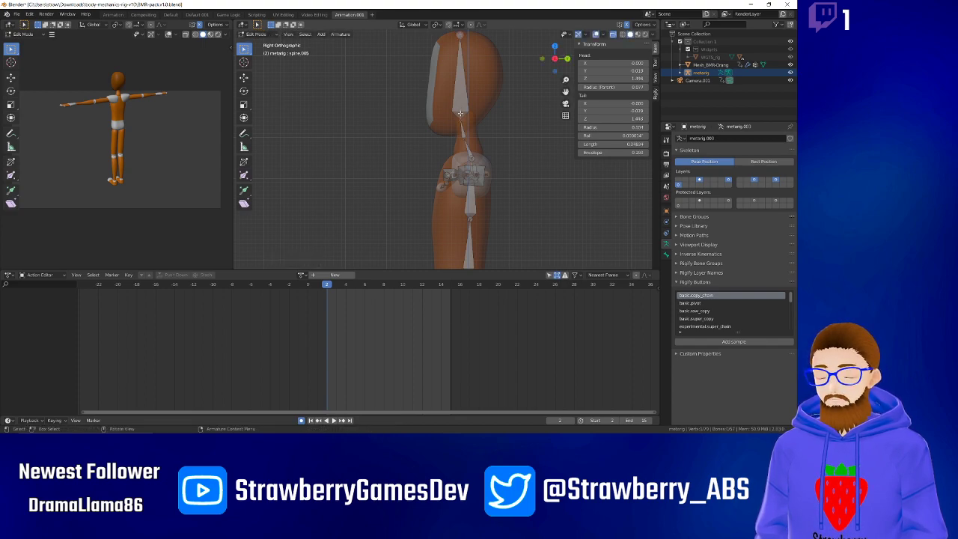
key("g")
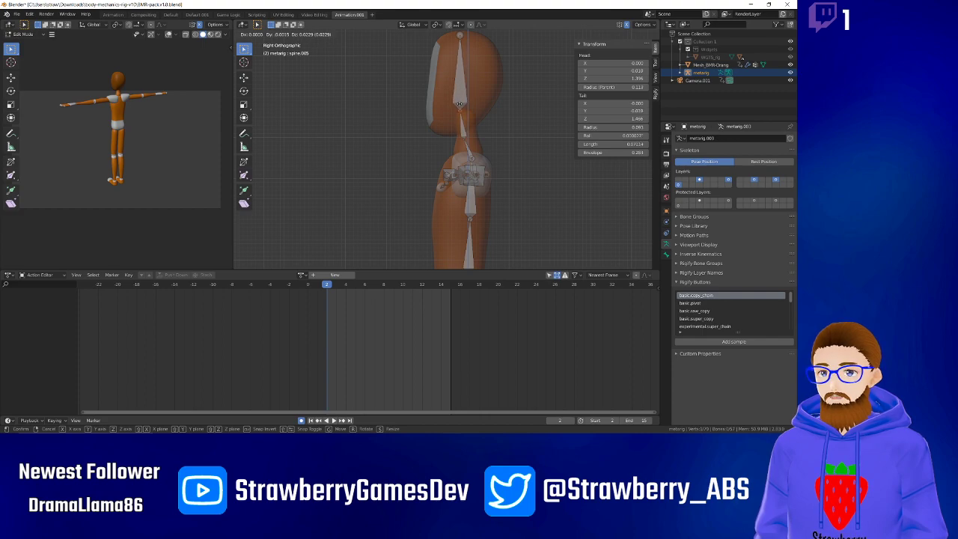
Move the head bone's base and the neck joint between spine.004 and spine.005 into line with the mesh's neck in side view.
left_click(459, 110)
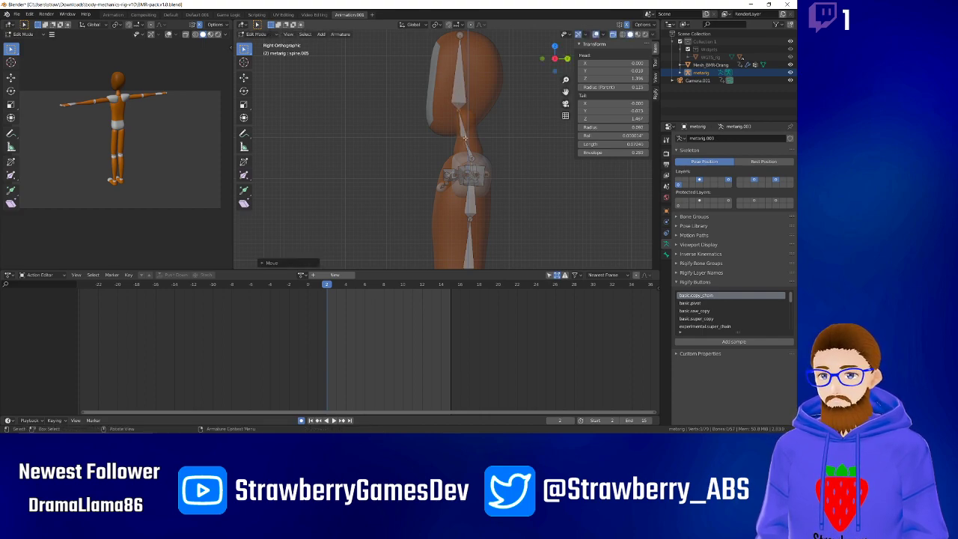
left_click(464, 138)
key("g")
left_click(469, 136)
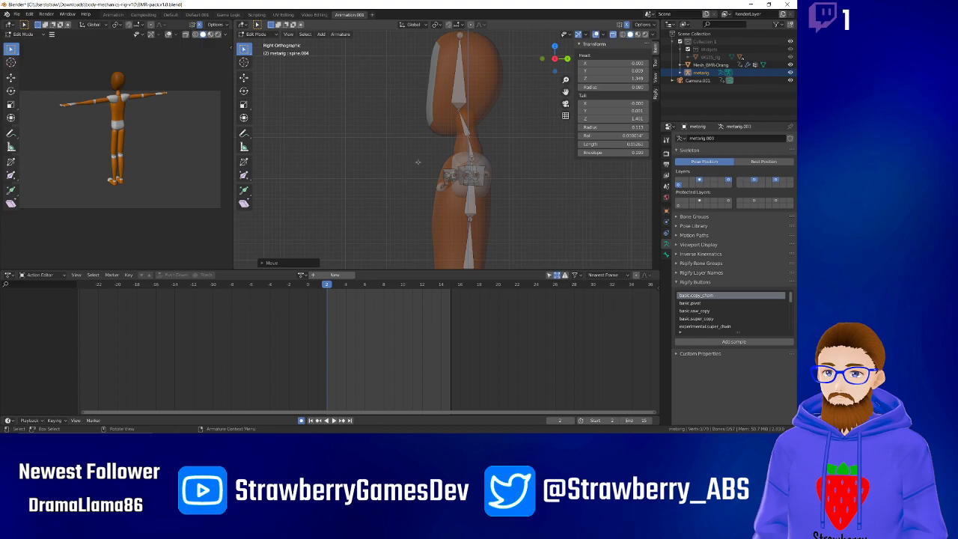
left_click(411, 163)
Move the right thigh bone's lower end to the centre of the mesh's knee in front view.
middle_click_drag(367, 167, 424, 181)
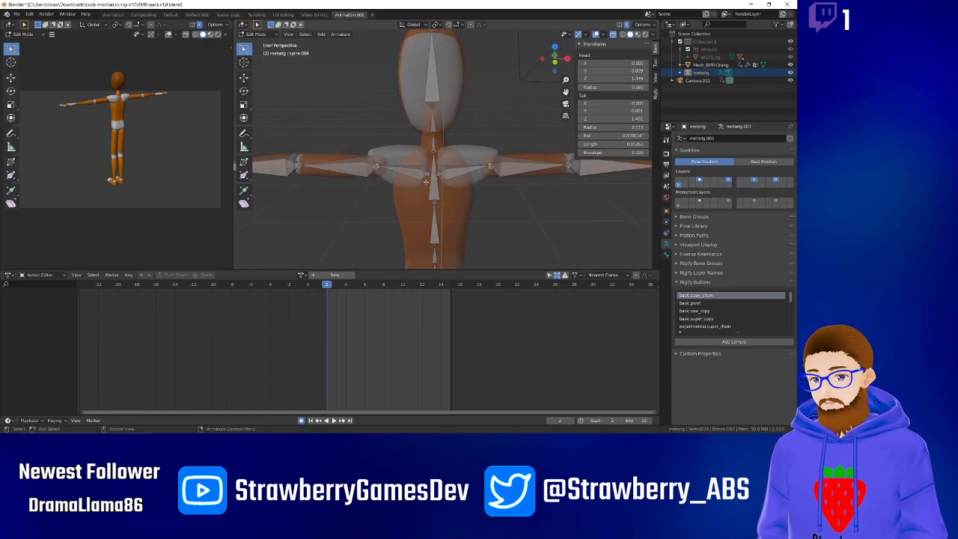
key("KP_1")
key("KP_5")
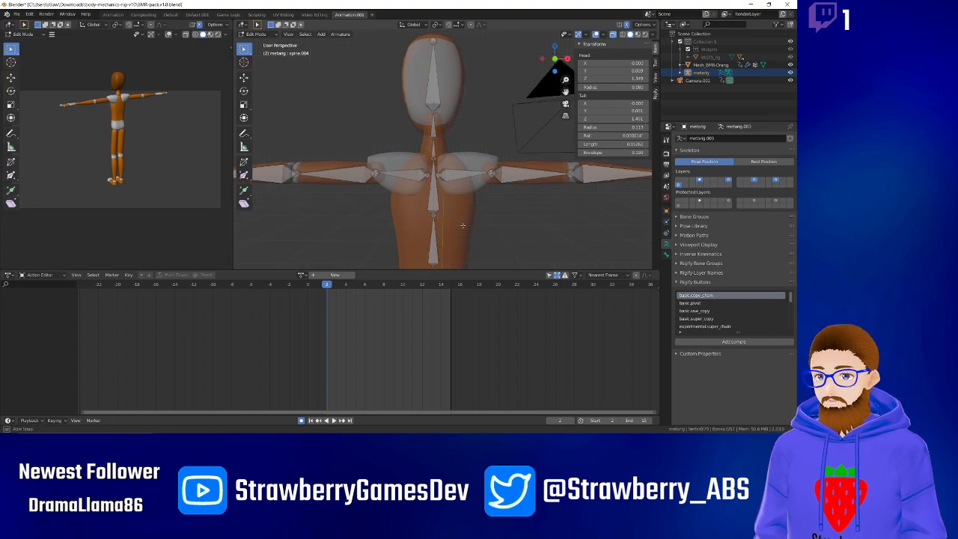
key("KP_5")
middle_click_drag(462, 230, 448, 35, "shift")
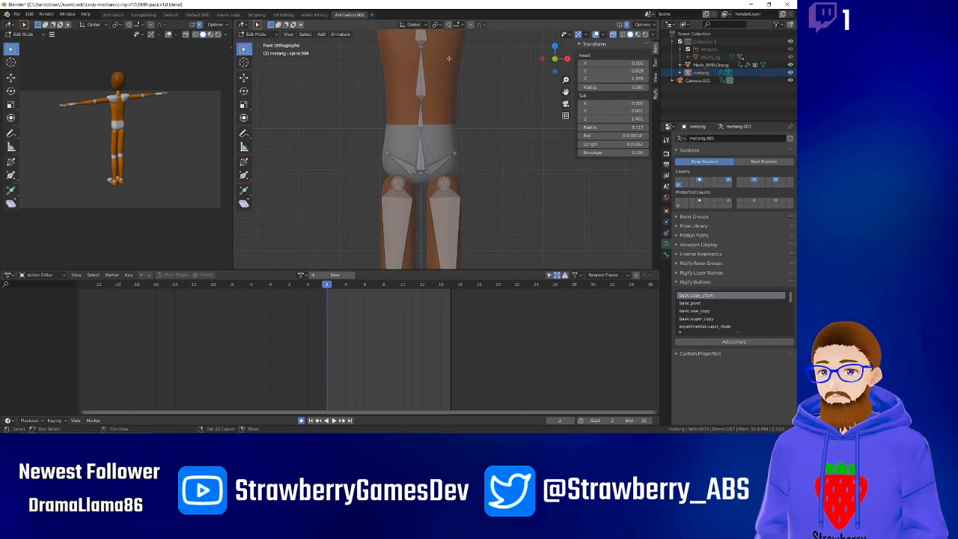
middle_click_drag(449, 230, 464, 121, "shift")
middle_click_drag(461, 193, 468, 106, "shift")
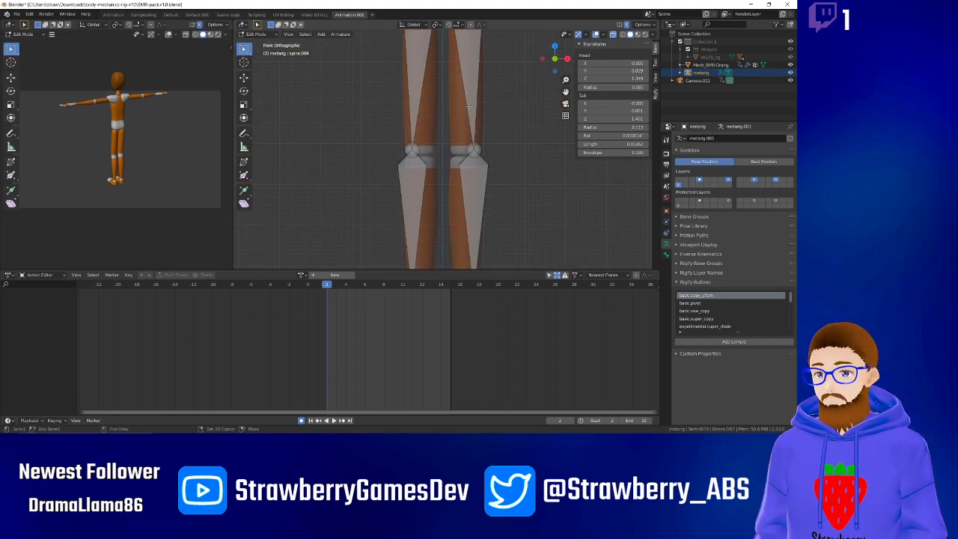
scroll(467, 108, "up", 1)
left_click(409, 151)
key("g")
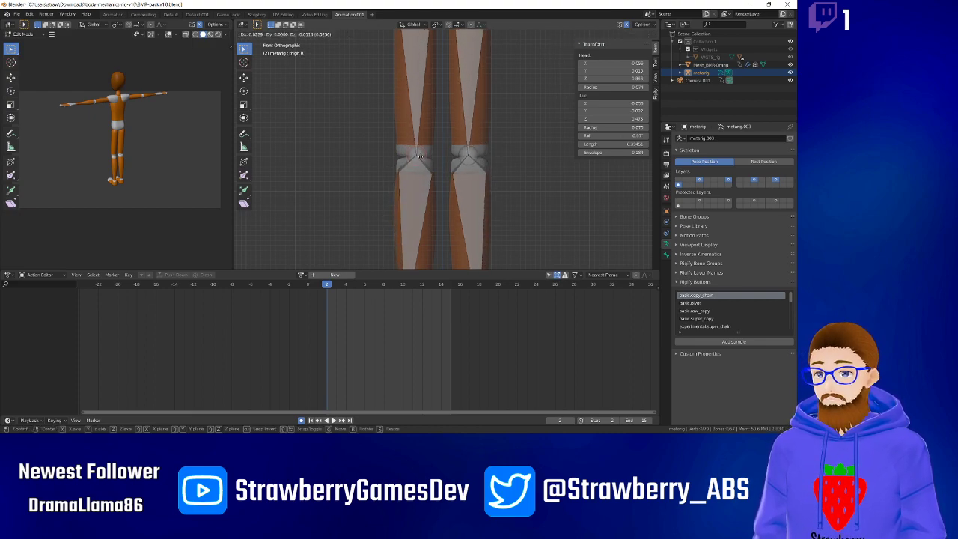
left_click(419, 158)
Move the right shin bone's lower end down into the centre of the mesh's ankle in front view.
middle_click_drag(461, 196, 465, 108, "shift")
scroll(465, 109, "down", 4, "shift")
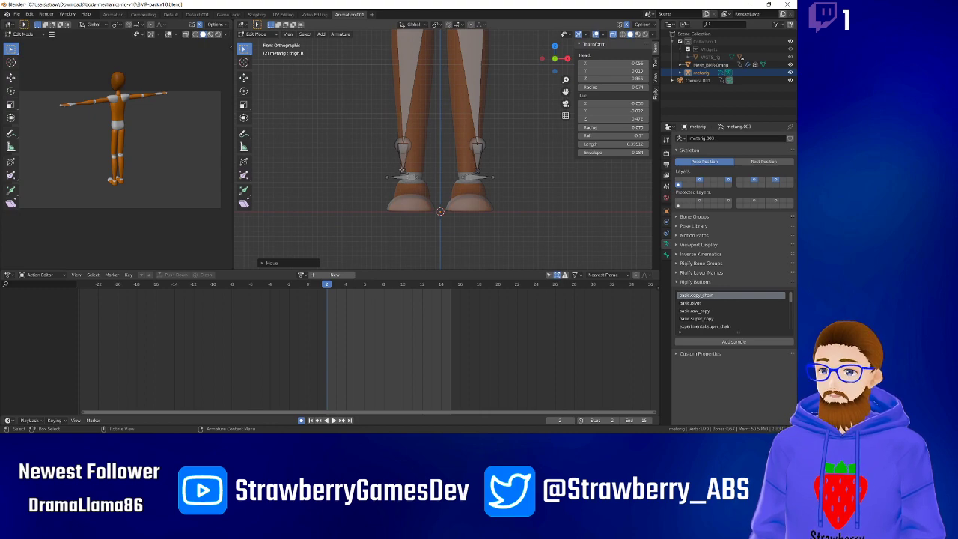
left_click(402, 141)
key("g")
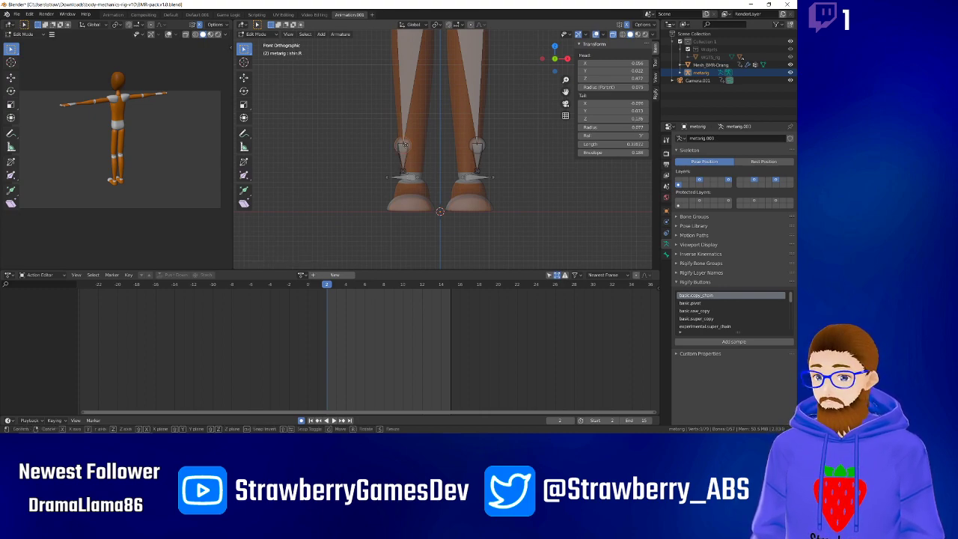
left_click(413, 177)
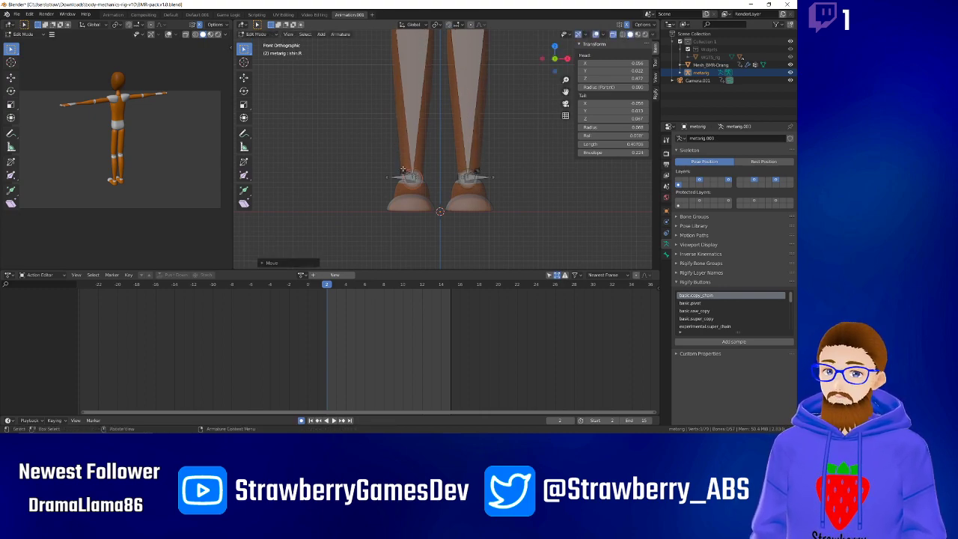
Lower the right toe bone's tip and the right foot bone's end into the mesh's foot in front view.
left_click(403, 171)
key("g")
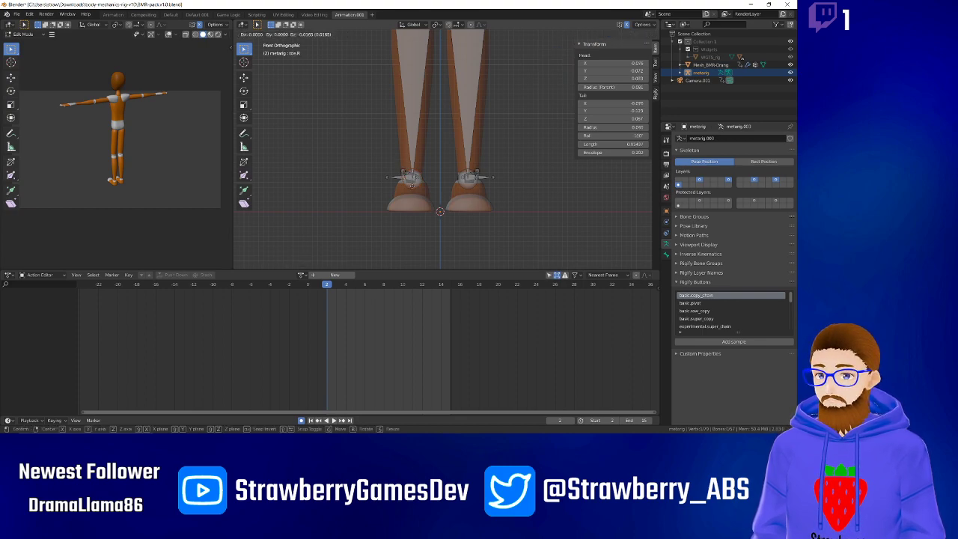
left_click(418, 212)
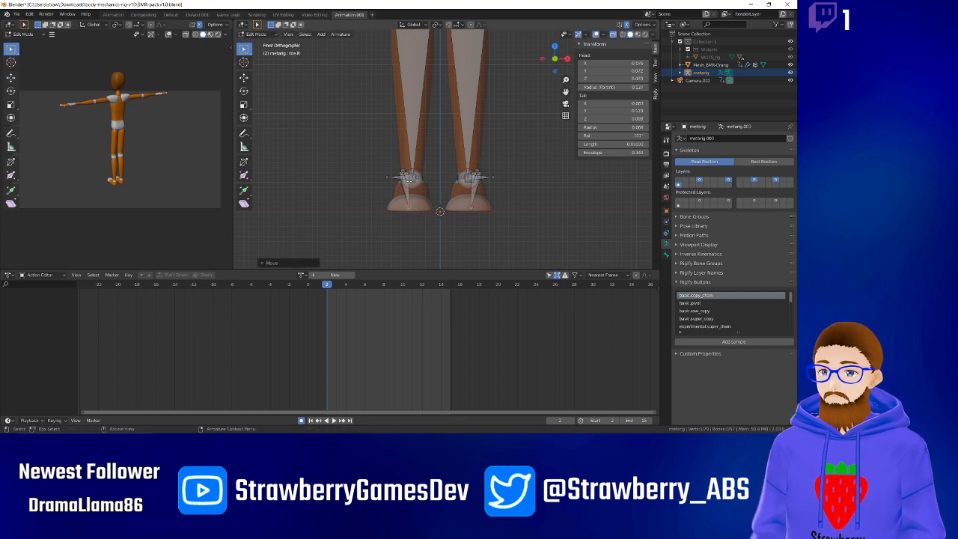
left_click(404, 172)
key("g")
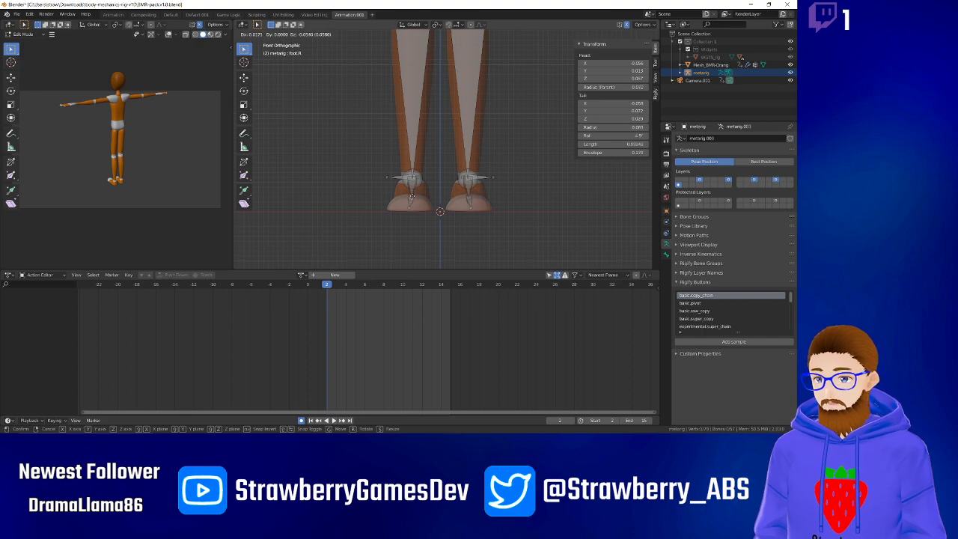
left_click(411, 197)
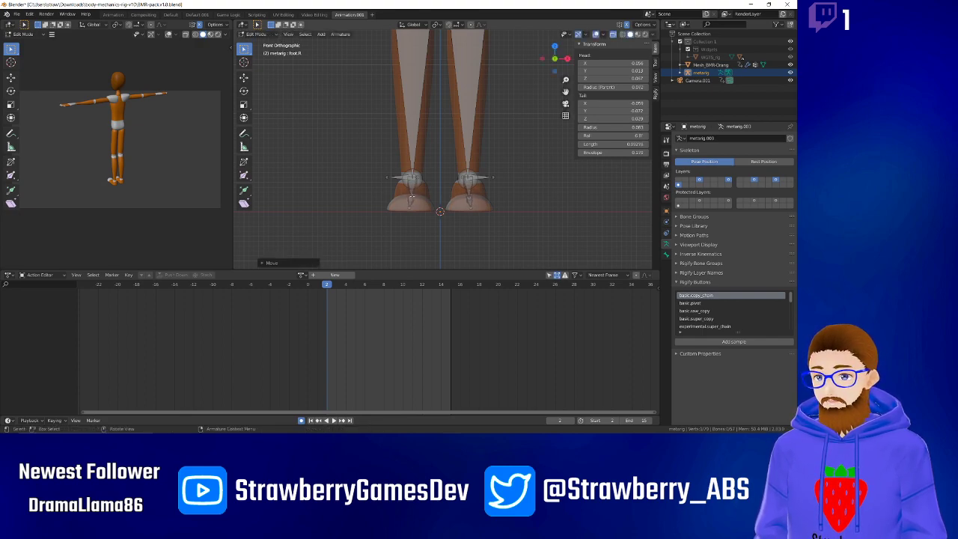
Extend the toe bone's tip to the front of the mesh's toe cap in right side view.
middle_click_drag(411, 197, 371, 215)
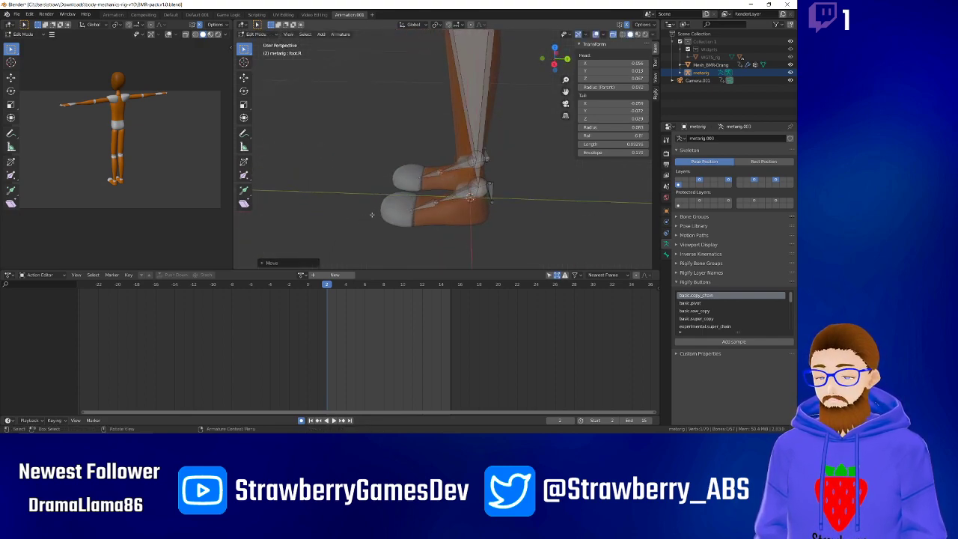
key("KP_3")
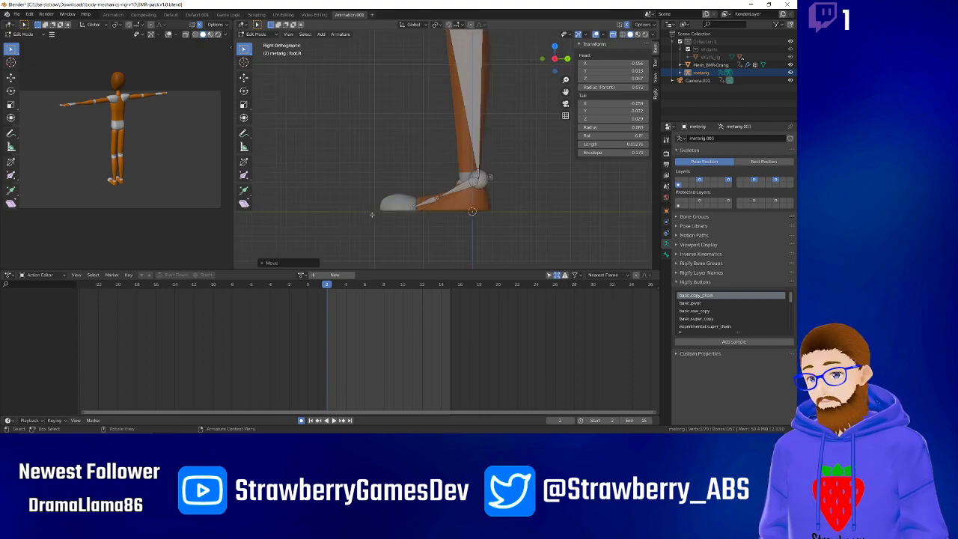
left_click(411, 206)
key("g")
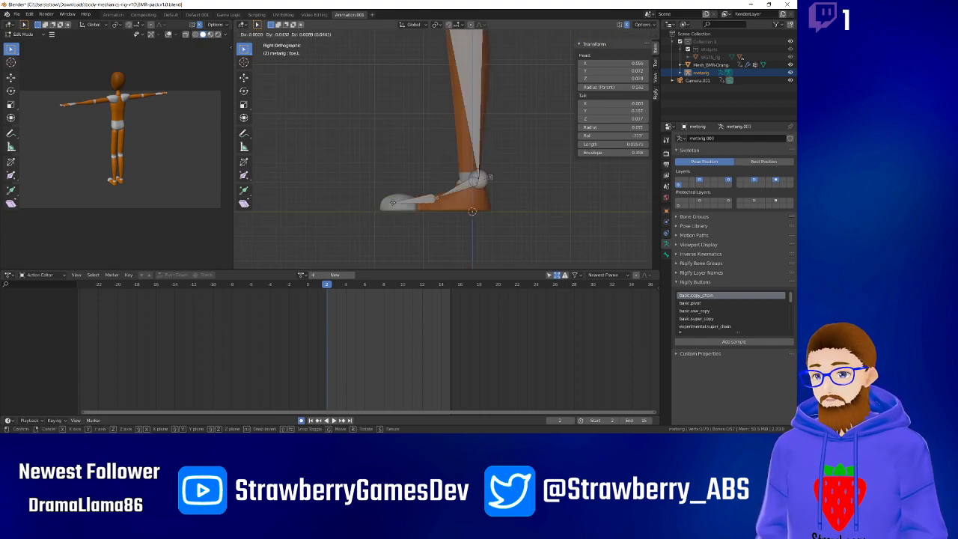
left_click(388, 204)
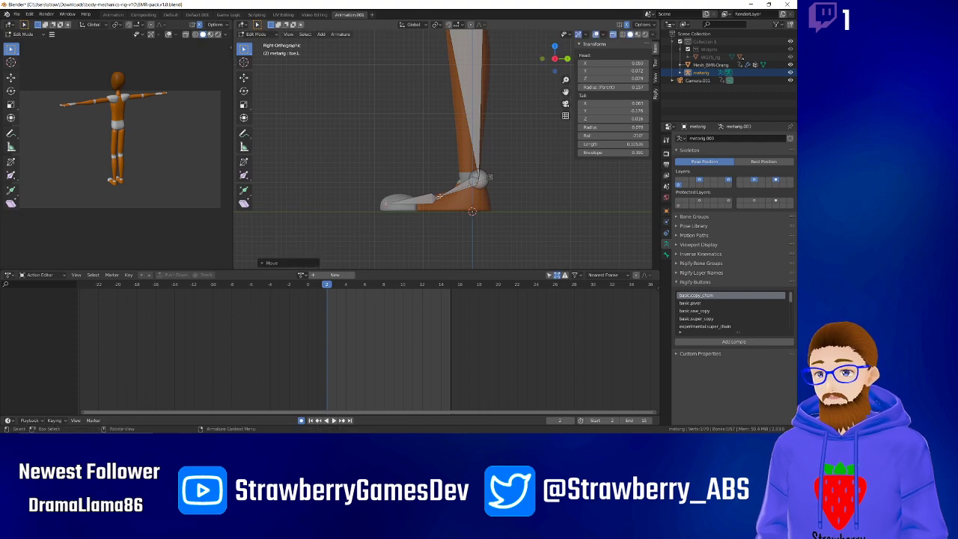
Place the foot-toe joint at the toe cap's rear edge and the shin-foot joint in the ankle's centre in side view.
left_click(429, 200)
key("g")
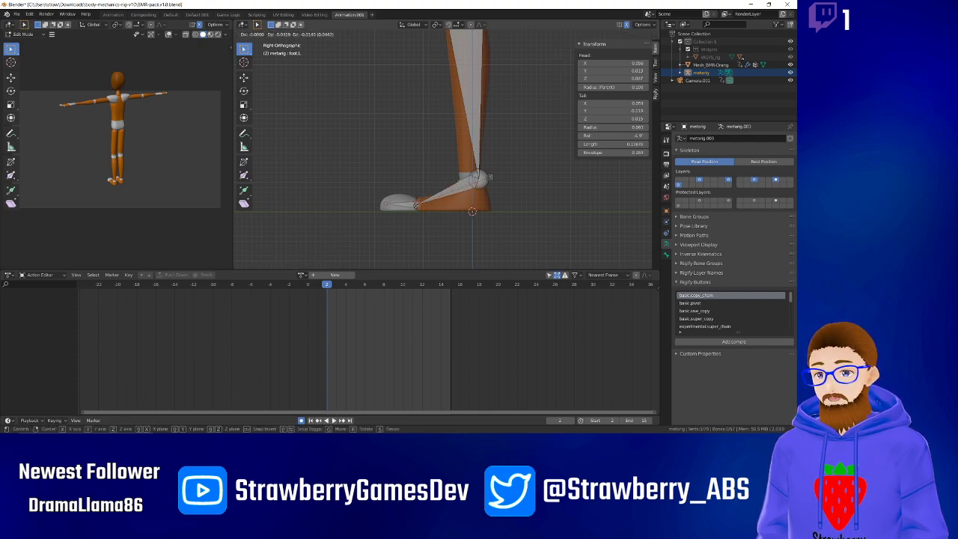
left_click(415, 205)
left_click(479, 180)
key("g")
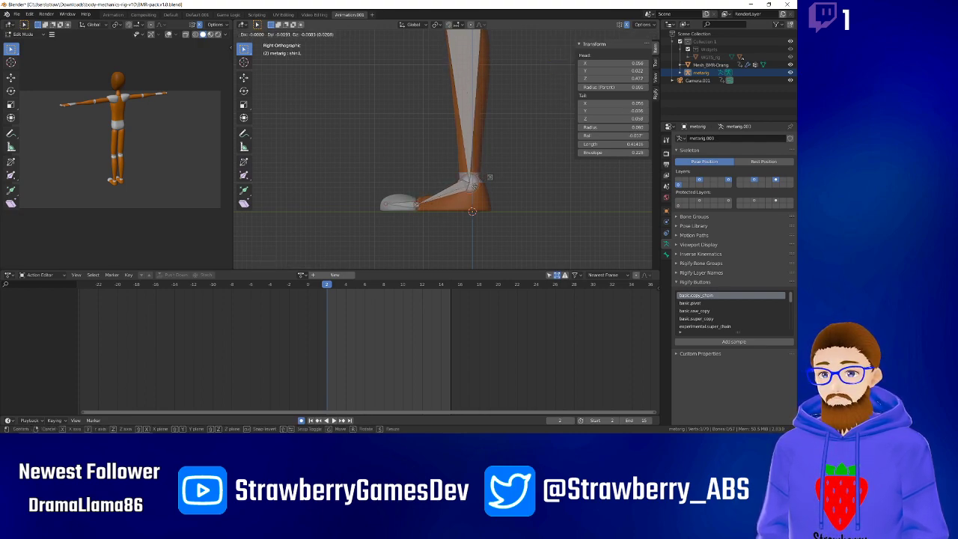
left_click(465, 192)
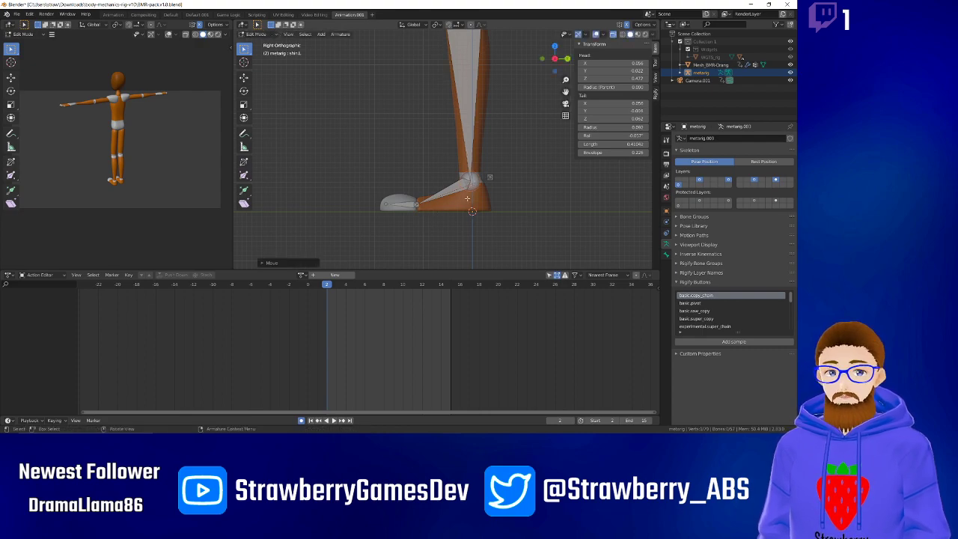
Move the left heel bone (heel.02.L) down from the ankle to the sole of the foot in back view.
mouse_move(472, 191)
middle_mouse_down()
mouse_move(451, 215)
mouse_move(519, 202)
mouse_move(460, 206)
middle_mouse_up()
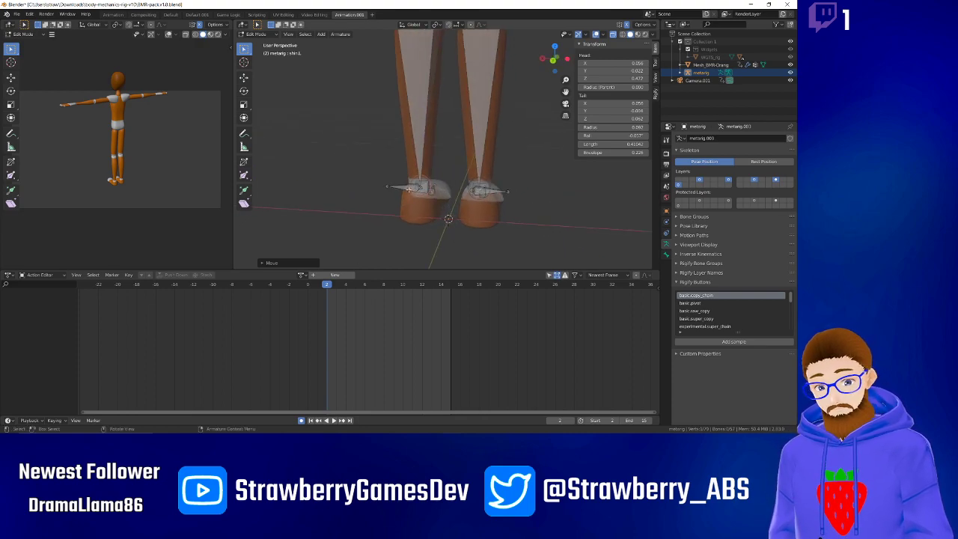
key("ctrl+KP_1")
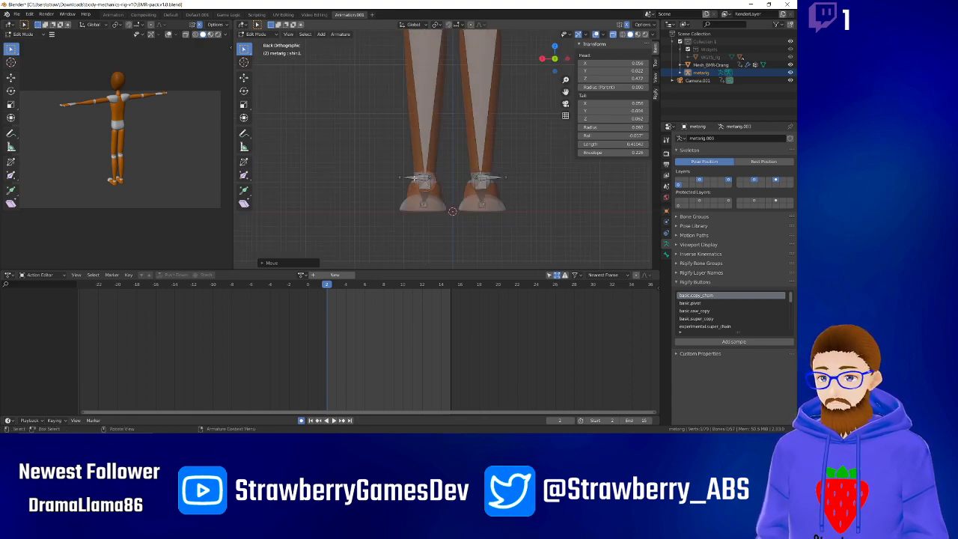
left_click(415, 177)
left_click(427, 178)
left_click(426, 178)
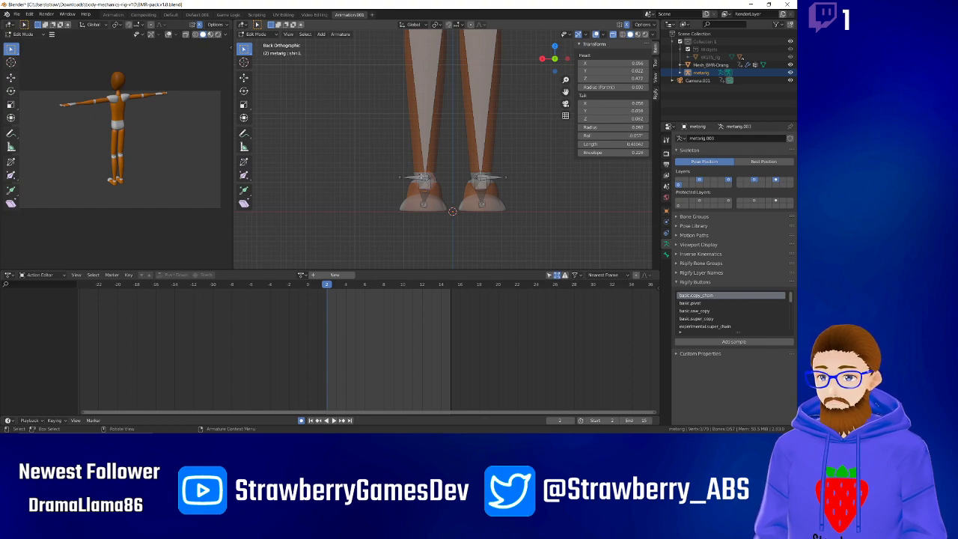
left_click(409, 176)
key("g")
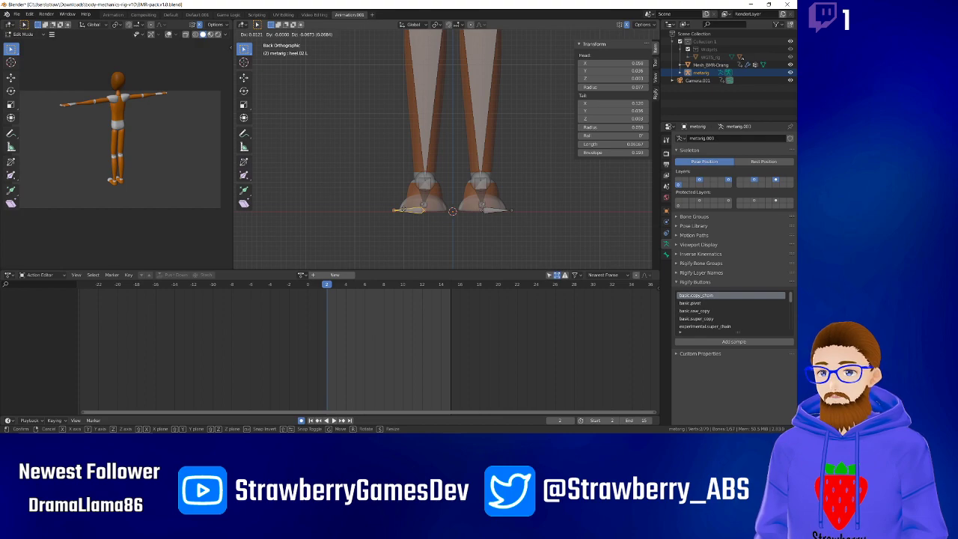
left_click(403, 210)
middle_click_drag(386, 175, 452, 166)
scroll(452, 165, "down", 3)
scroll(451, 165, "up", 5)
scroll(452, 166, "down", 2)
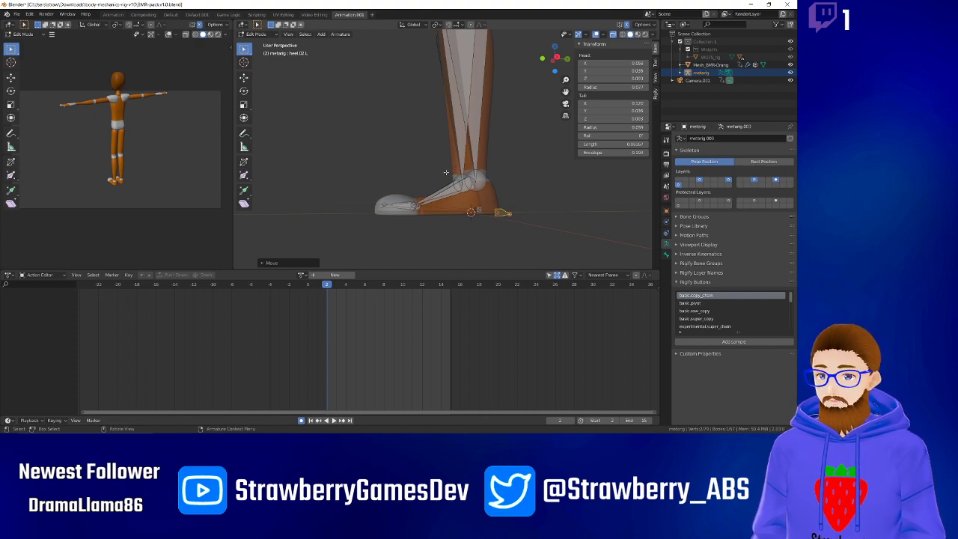
scroll(446, 169, "down", 7)
scroll(446, 170, "up", 2)
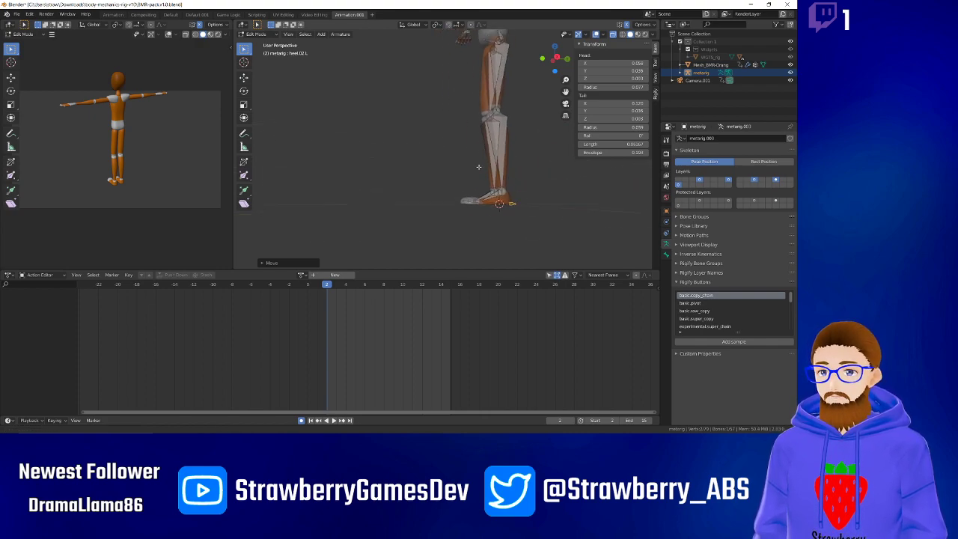
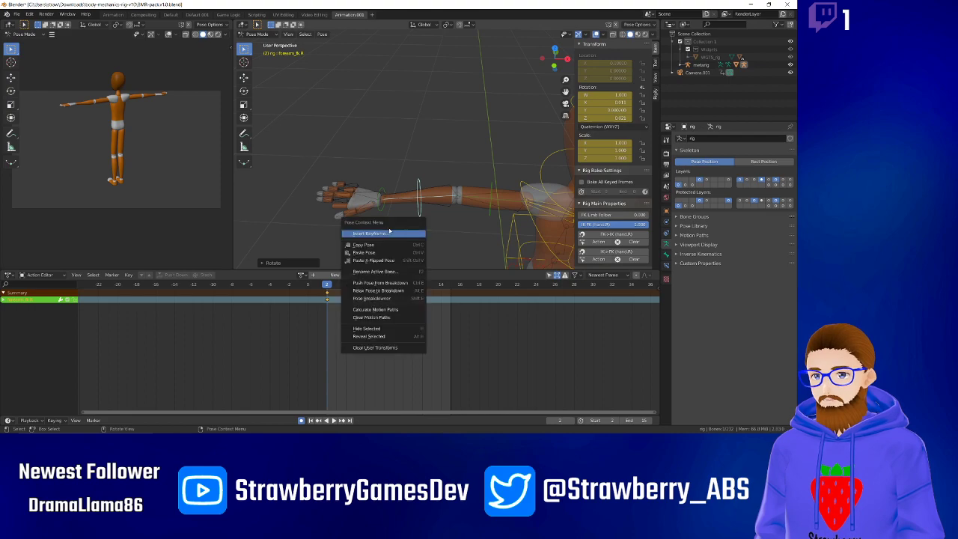
Dismiss the pose options and undo the last rotation of the right forearm FK control.
left_click(461, 222)
left_click(418, 216)
key("ctrl+z")
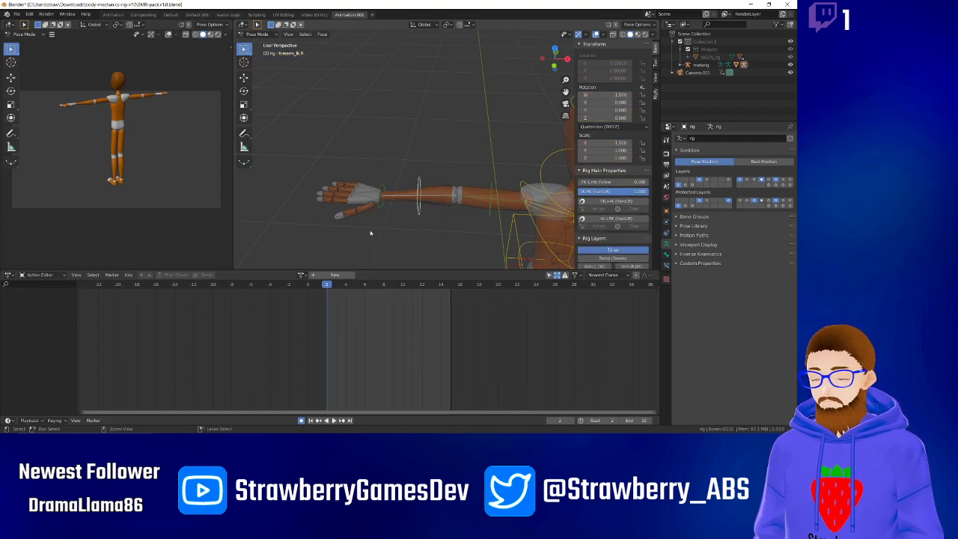
Try rotating the right hand FK control to test how the mesh deforms, and cancel the rotation.
left_click(379, 192)
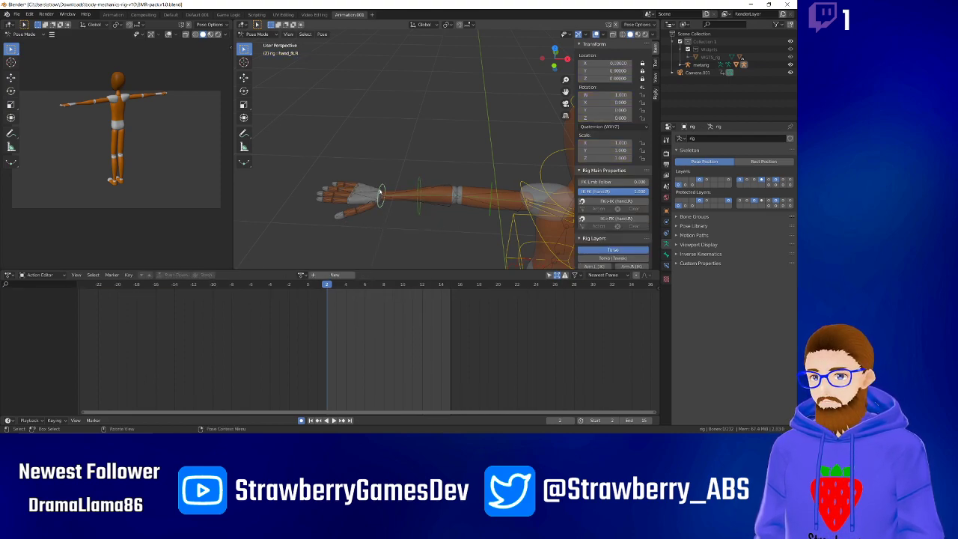
key("r")
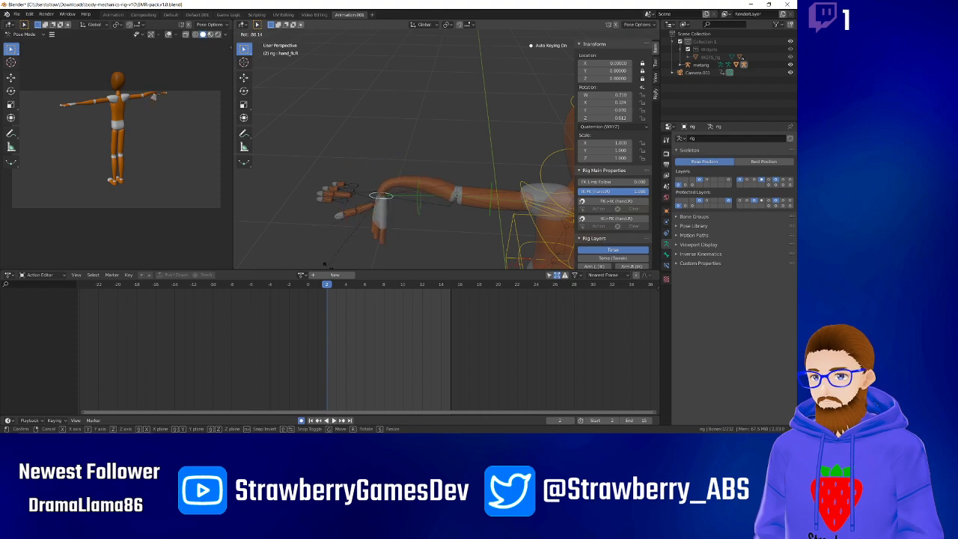
right_click(335, 151)
Try to parent the metarig to the character mesh Mesh_BMR-Orang with automatic weights.
left_click(370, 195)
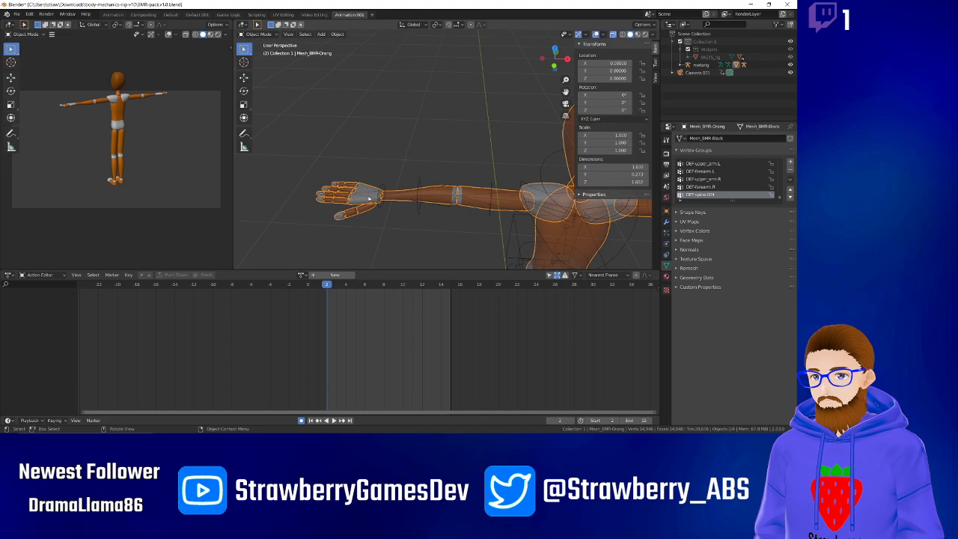
mouse_move(368, 198)
middle_mouse_down()
mouse_move(370, 214)
mouse_move(371, 202)
middle_mouse_up()
left_click(372, 202)
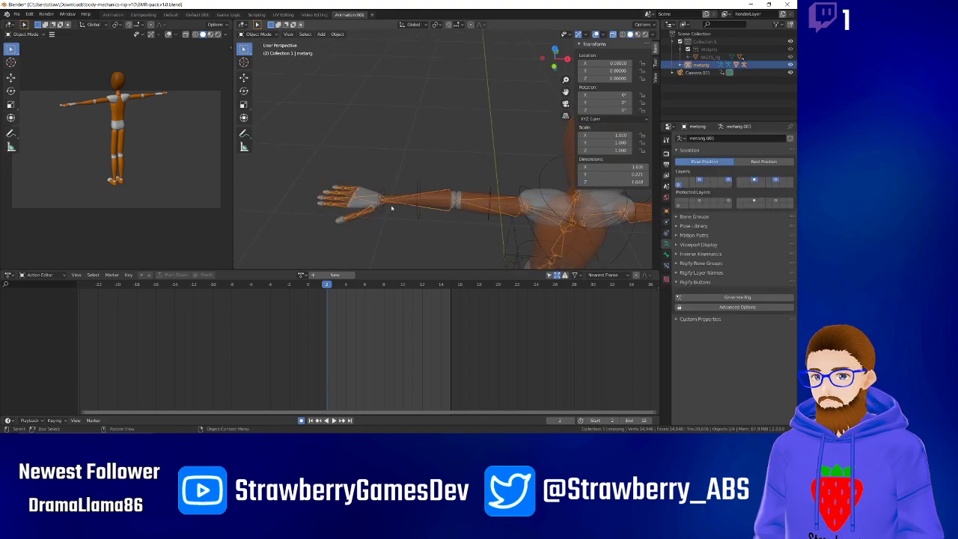
left_click(369, 196, "shift")
right_click(369, 194)
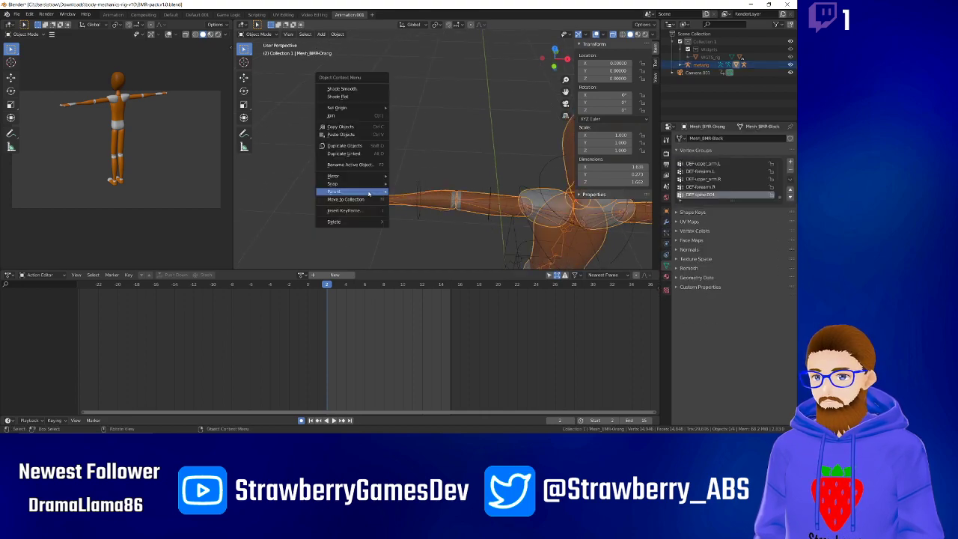
mouse_move(368, 193)
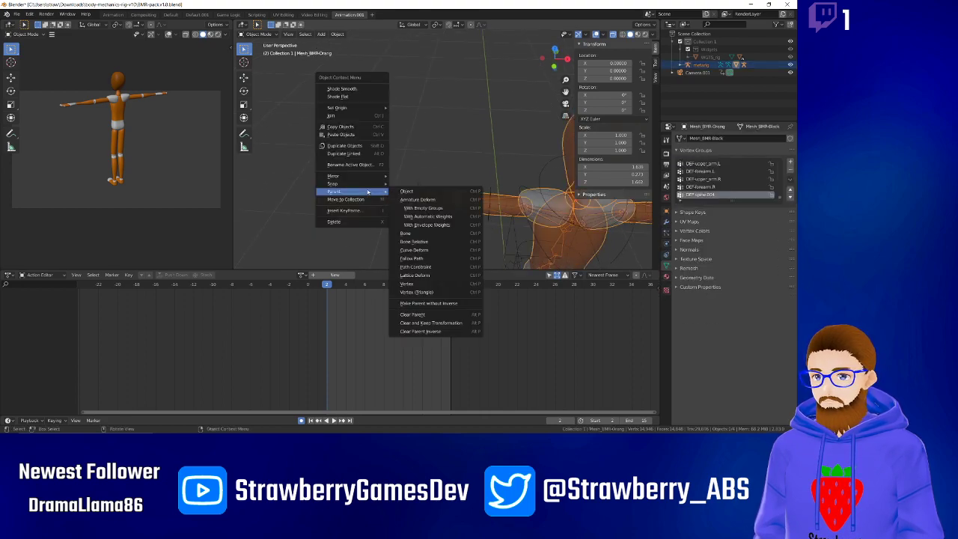
left_click(411, 218)
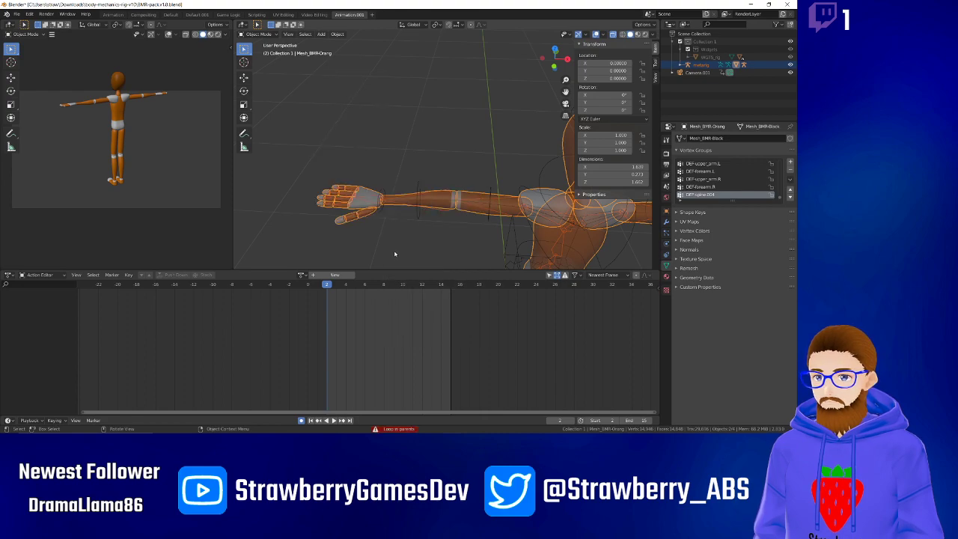
Undo the automatic-weights parenting attempt and the earlier parenting of the rig and the metarig.
key("ctrl+z")
key("ctrl+z")
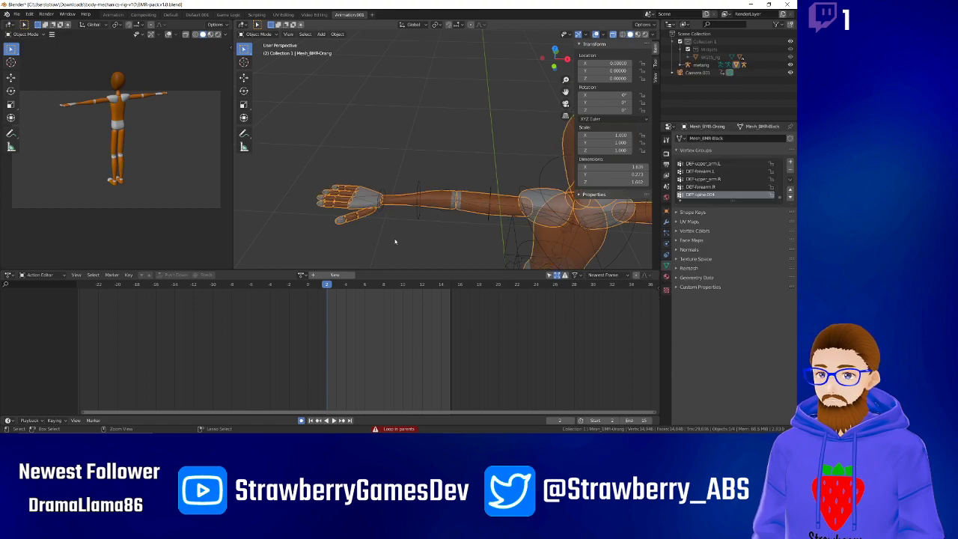
key("ctrl+z")
key("ctrl+z")
key("ctrl+z")
key("ctrl+z")
key("ctrl+z")
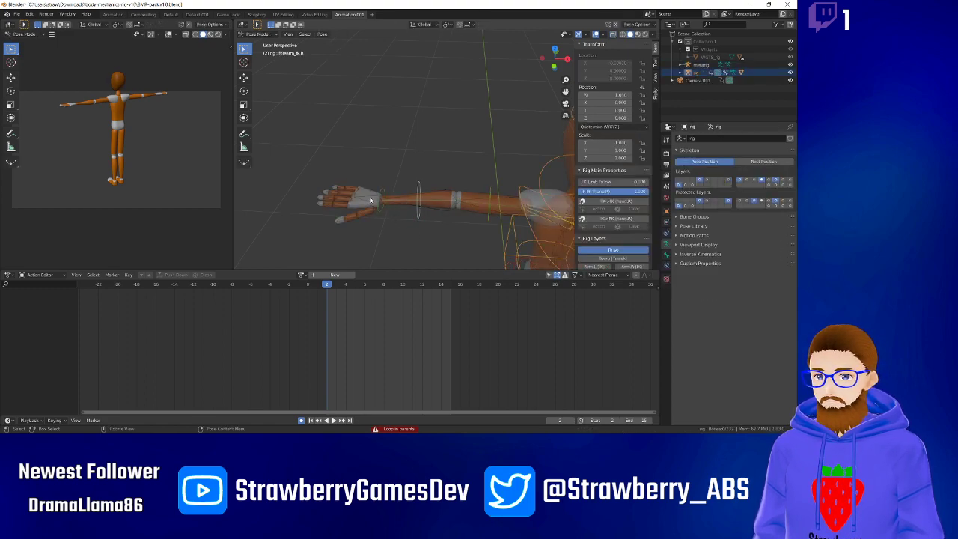
key("ctrl+z")
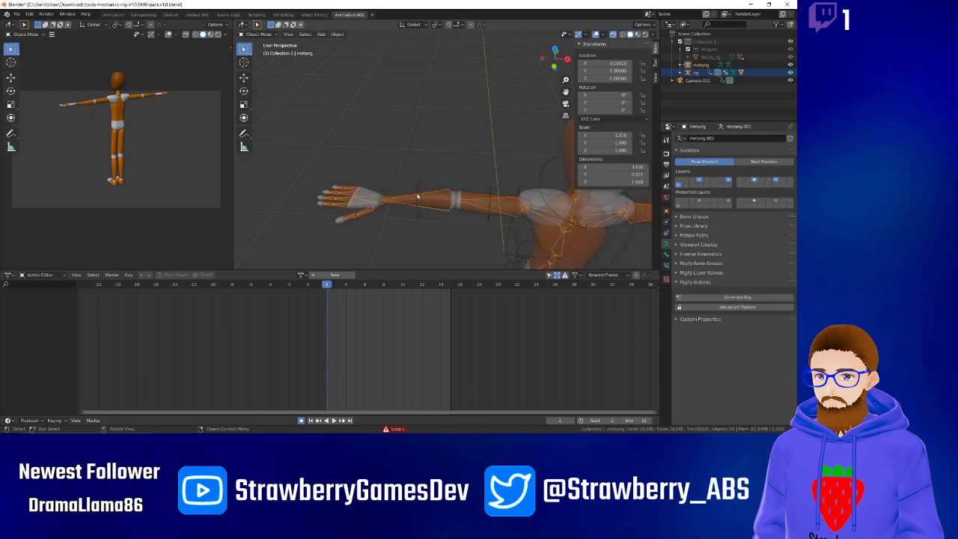
Go back and forth through the undo history, with a cancelled test rotation, to compare the earlier rig states.
key("ctrl+shift+z")
key("r")
right_click(397, 189)
key("ctrl+z")
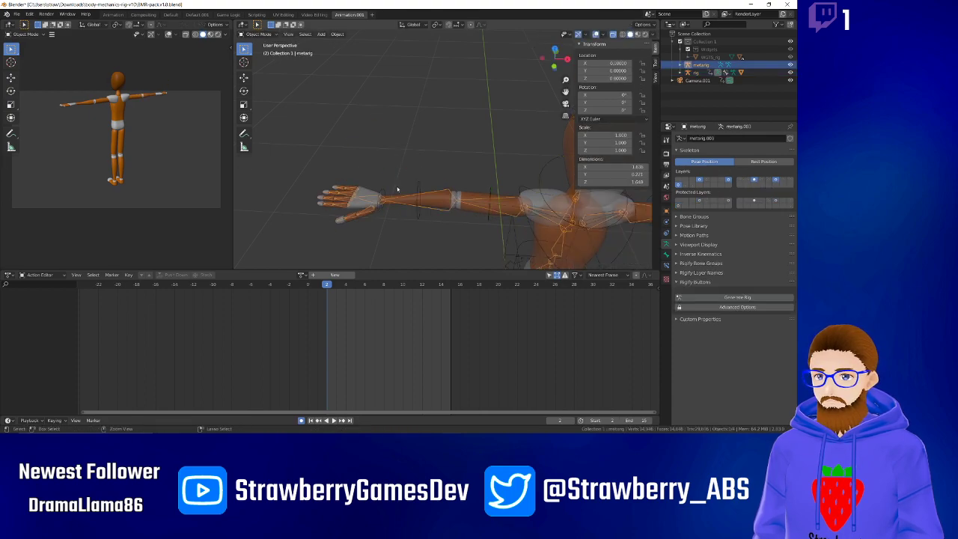
key("ctrl+shift+z")
key("ctrl+shift+z")
key("ctrl+z")
key("ctrl+z")
key("ctrl+shift+z")
key("ctrl+shift+z")
key("ctrl+shift+z")
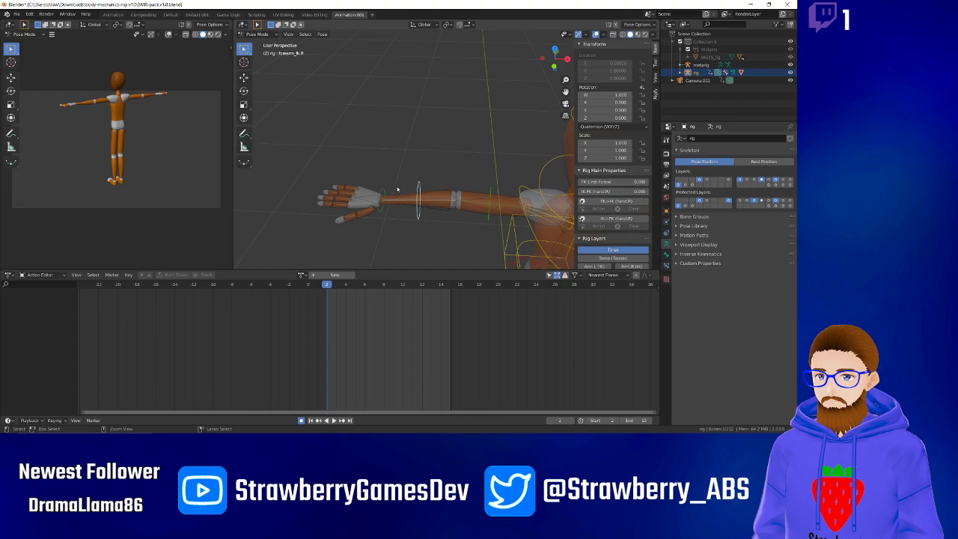
Undo back through the earlier rig and mesh selections, keeping the Torso and Leg.R (IK) rig layers shown.
key("ctrl+z")
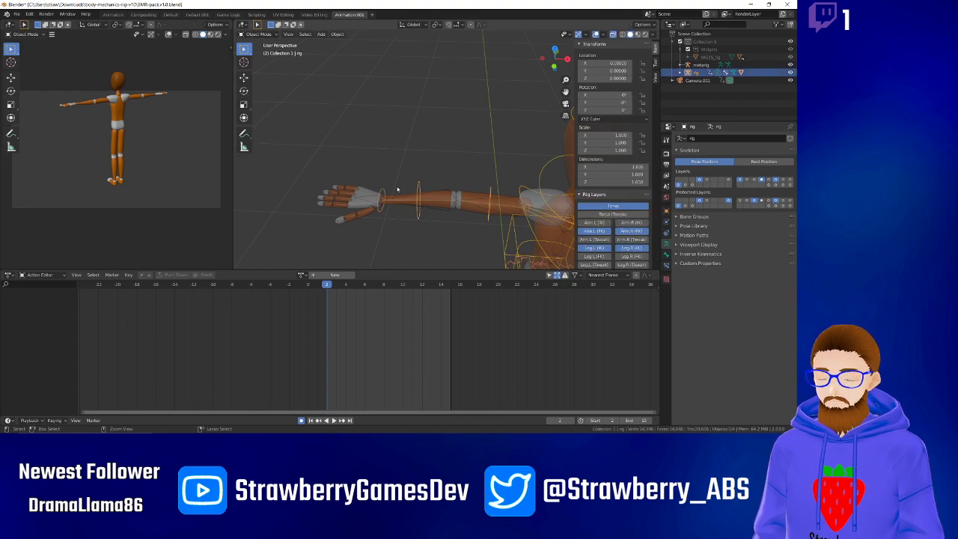
key("ctrl+z")
key("ctrl+z")
key("ctrl+z")
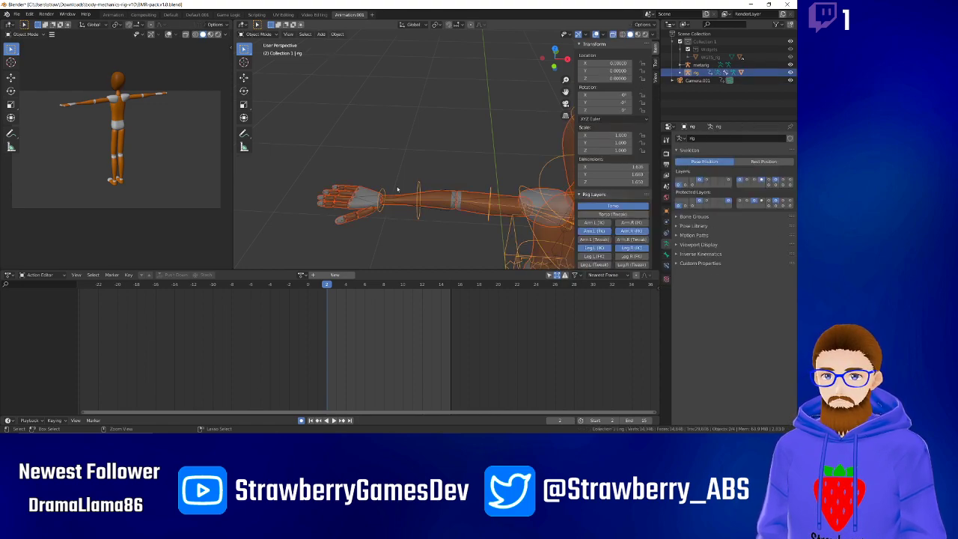
key("ctrl+z")
key("ctrl+z")
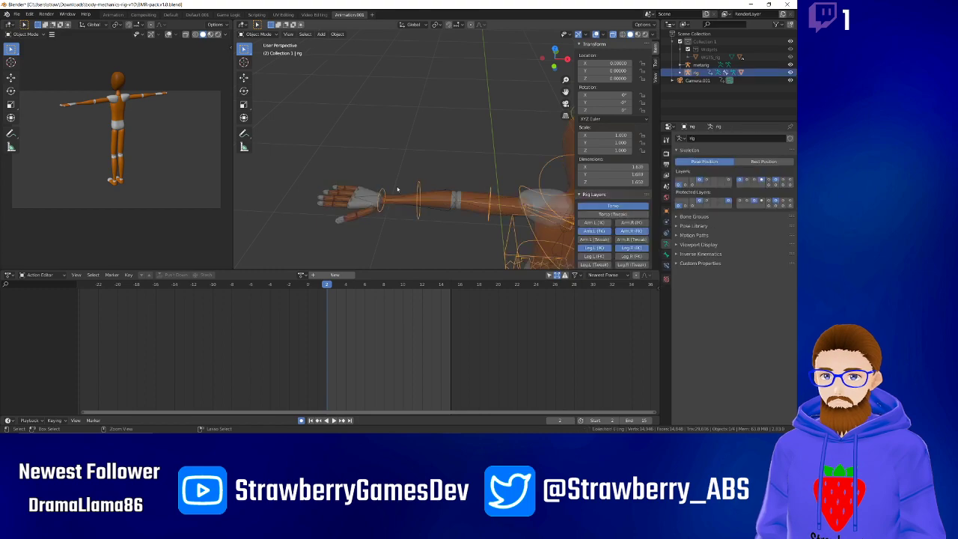
key("ctrl+z")
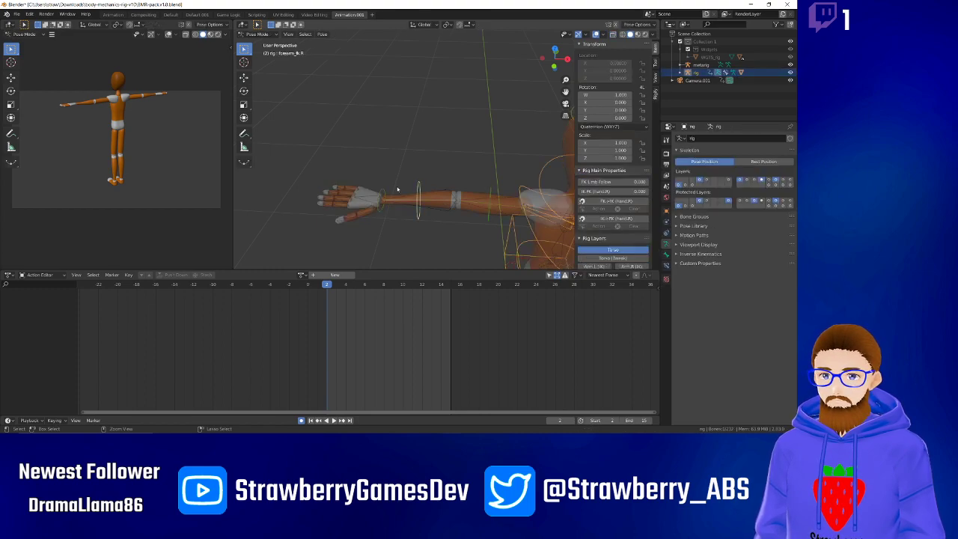
key("ctrl+z")
key("ctrl+z")
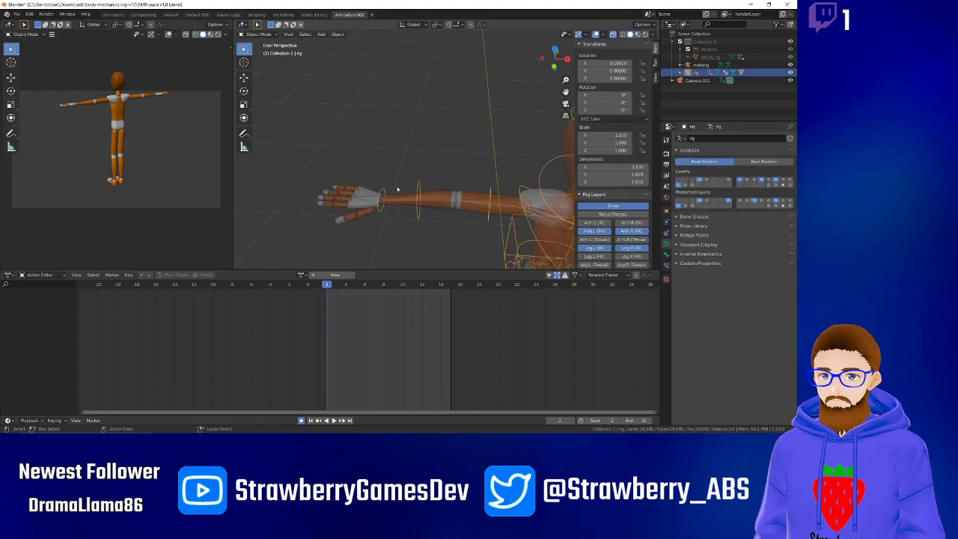
key("ctrl+z")
key("ctrl+z")
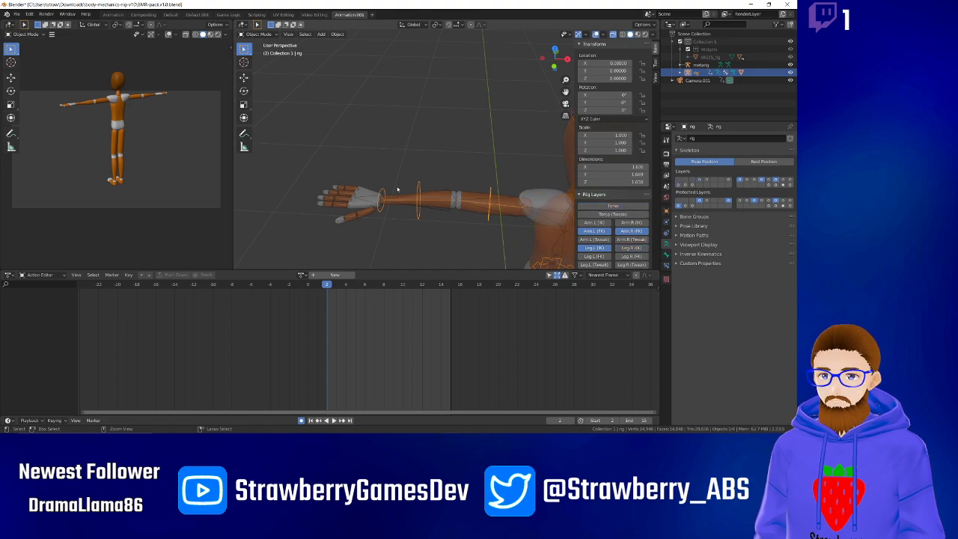
key("ctrl+shift+z")
key("ctrl+shift+z")
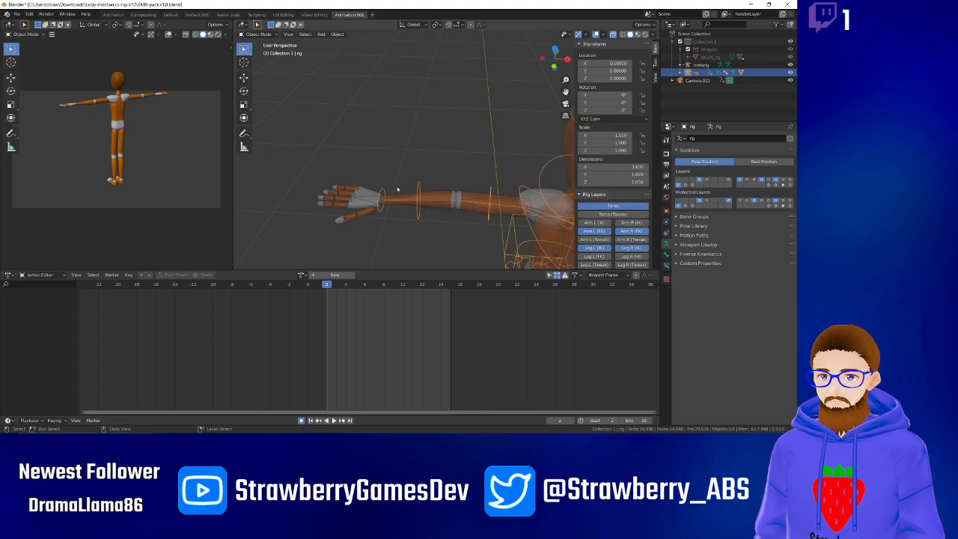
Set the right hand's IK-FK to 1.000 in Pose Mode and test rotating the right forearm FK control, cancelling the rotation.
left_click(412, 207)
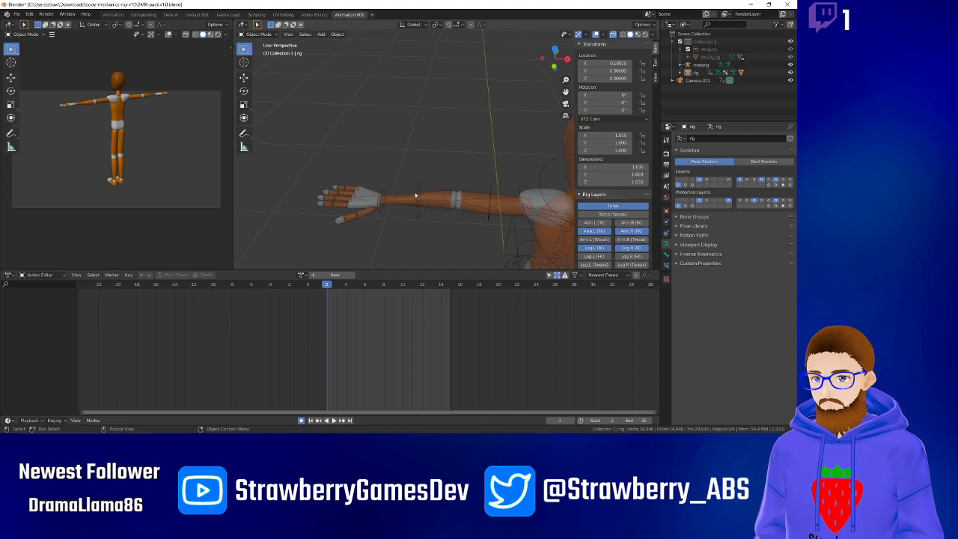
left_click(415, 196)
key("ctrl+Tab")
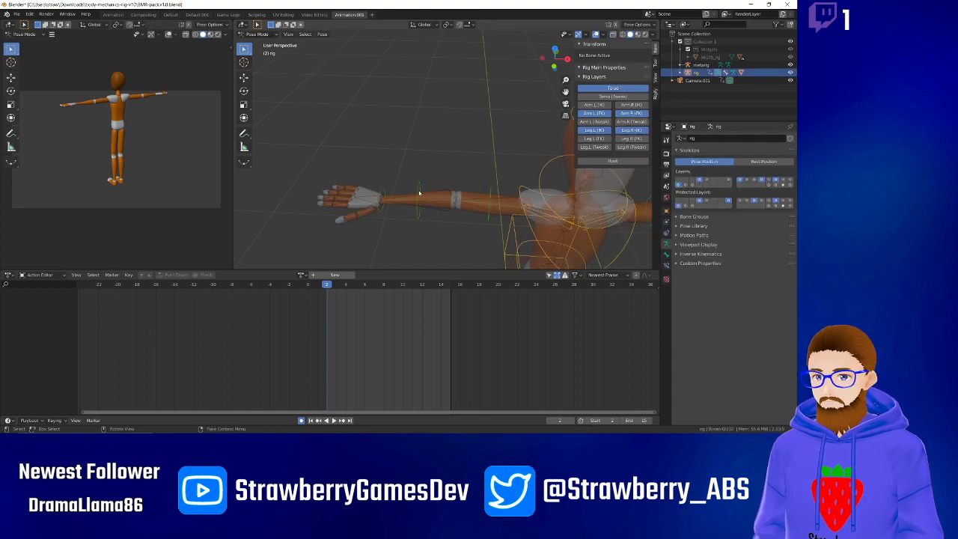
left_click(419, 193)
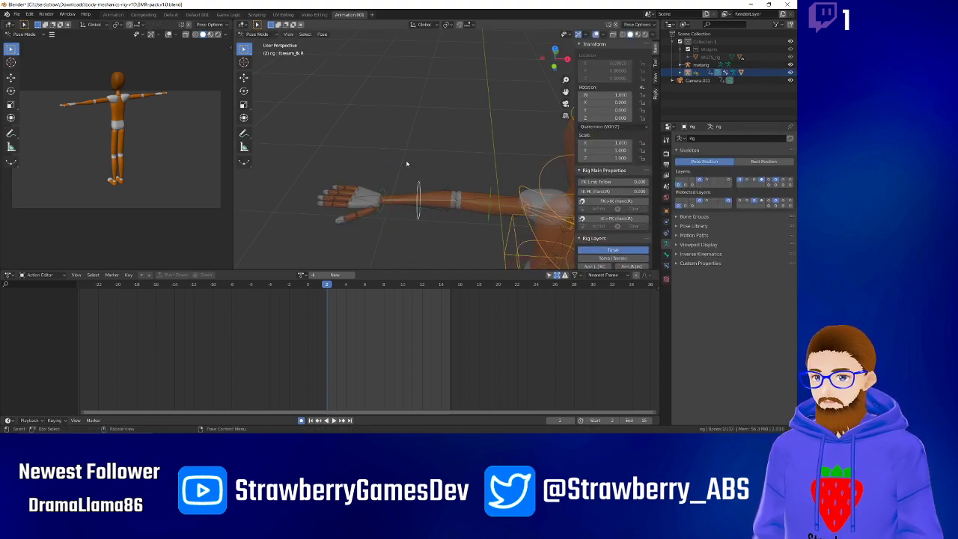
left_click_drag(589, 192, 648, 192)
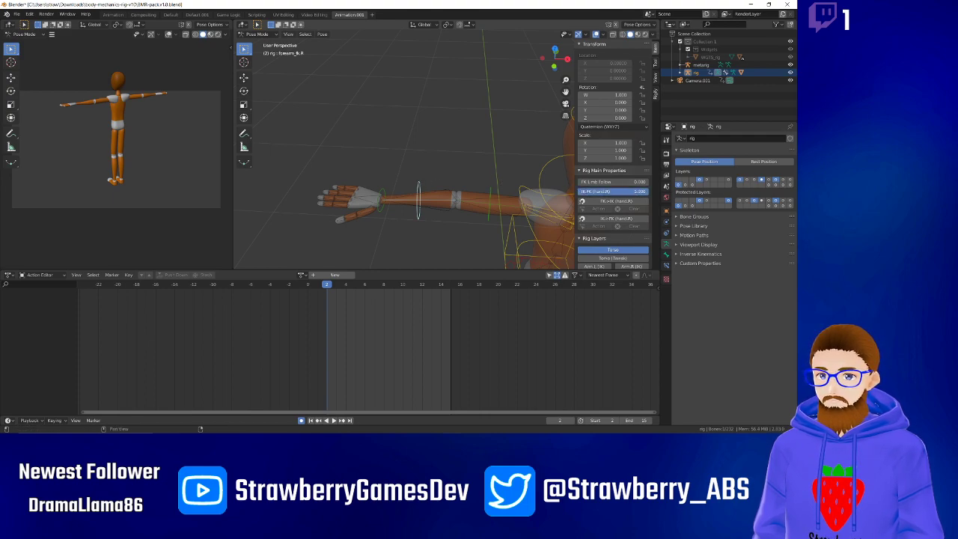
key("r")
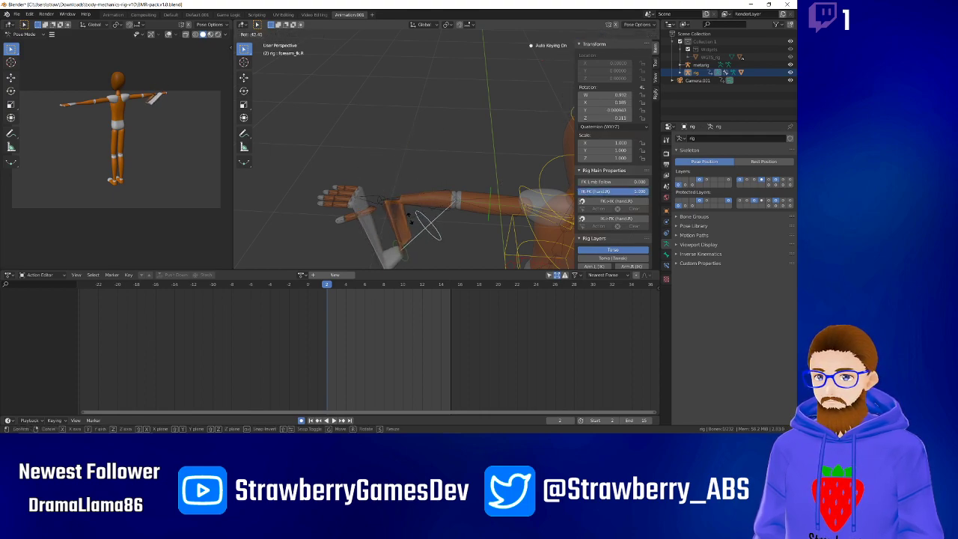
right_click(397, 156)
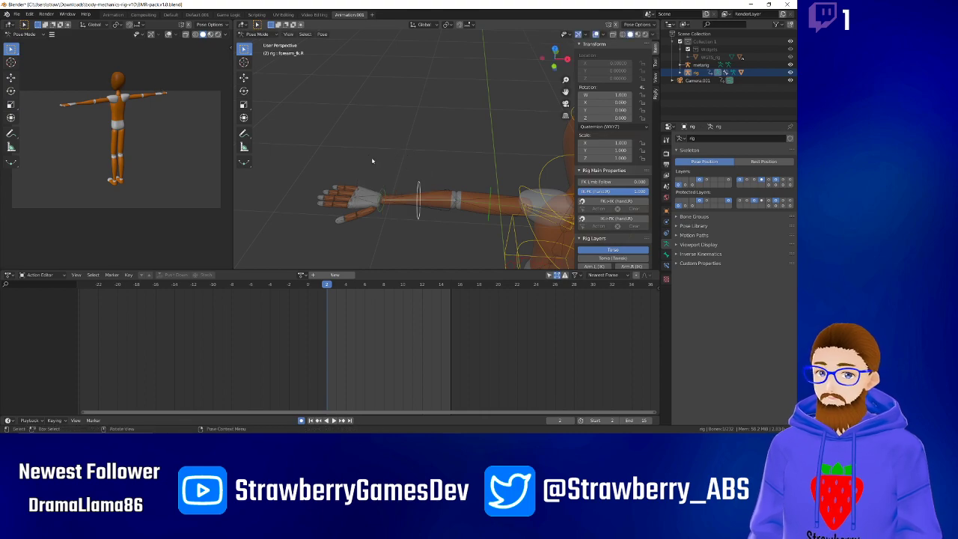
Select the metarig together with the character mesh as the active object and parent the metarig to it.
left_click(366, 197)
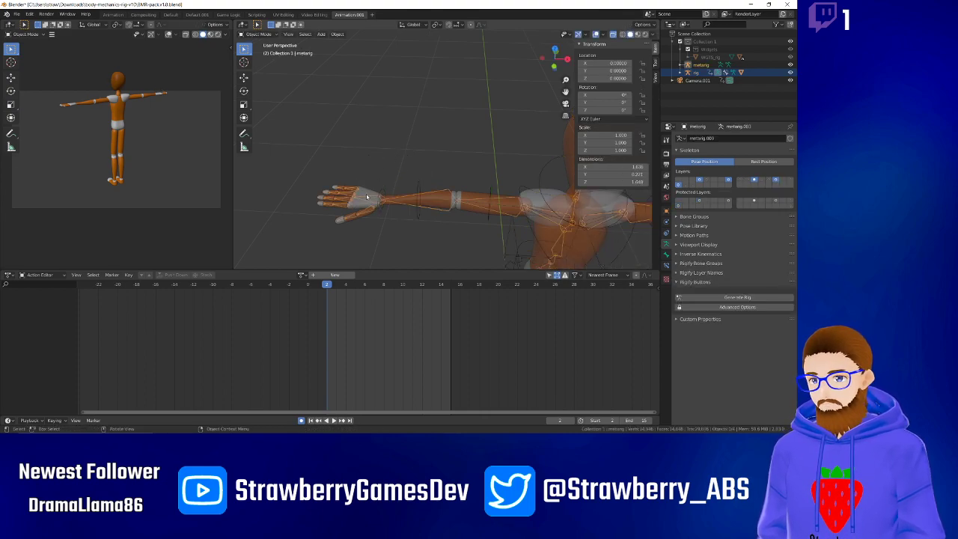
left_click(365, 195)
right_click(366, 194)
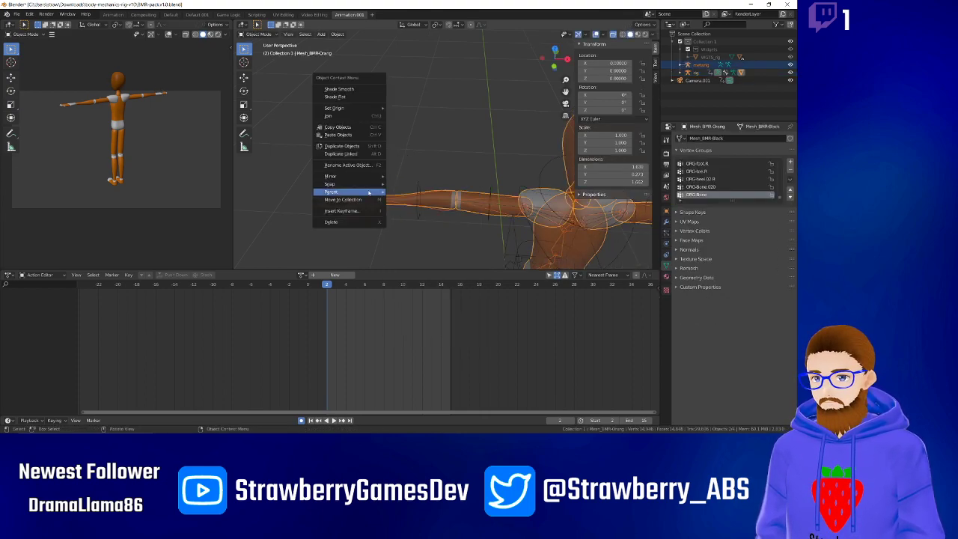
mouse_move(368, 193)
left_click(406, 221)
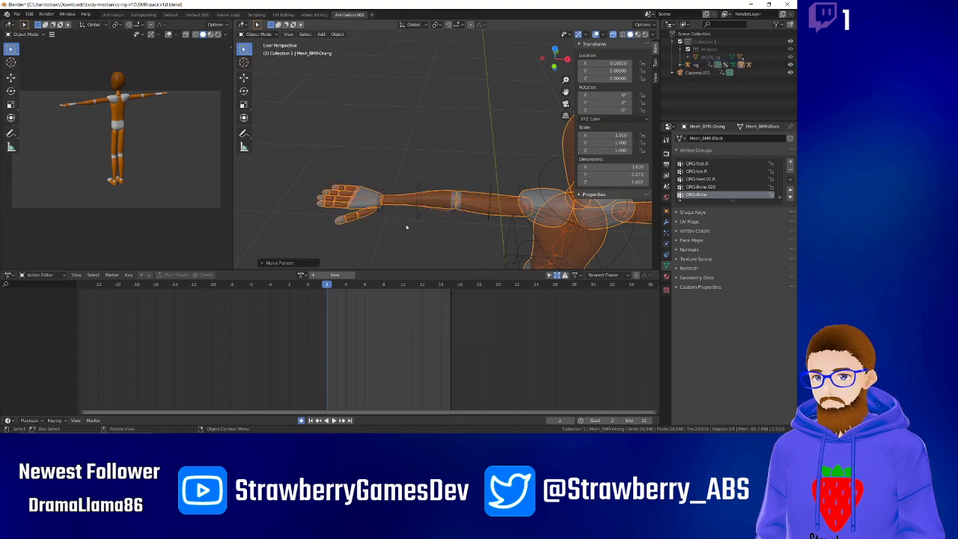
Test the mesh deformation by rotating the right forearm FK control, cancel the rotation and deselect the control.
left_click(418, 193)
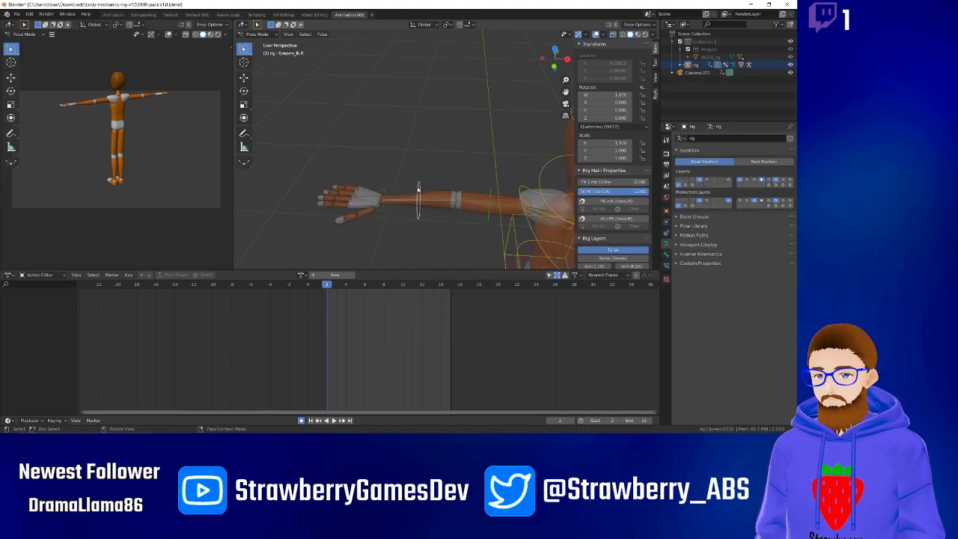
key("r")
right_click(408, 210)
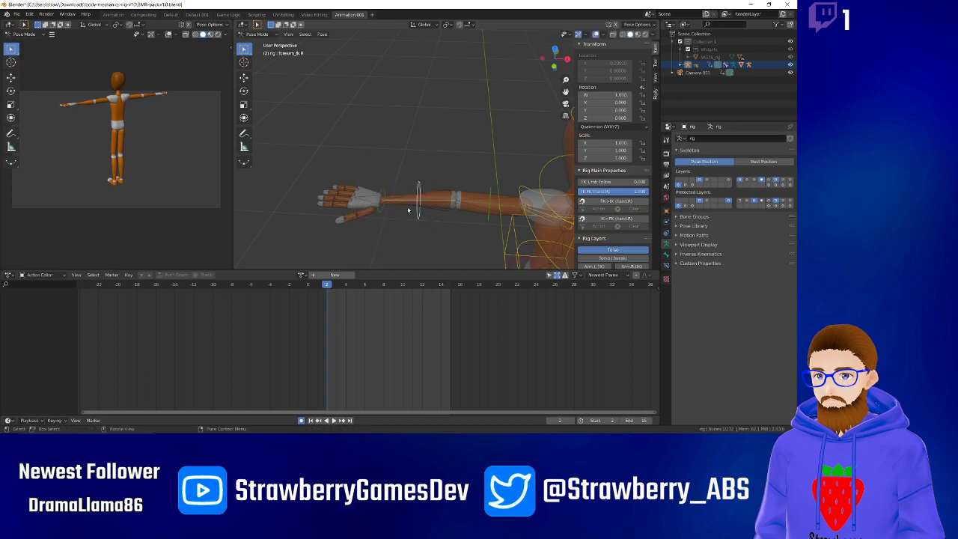
left_click(426, 231)
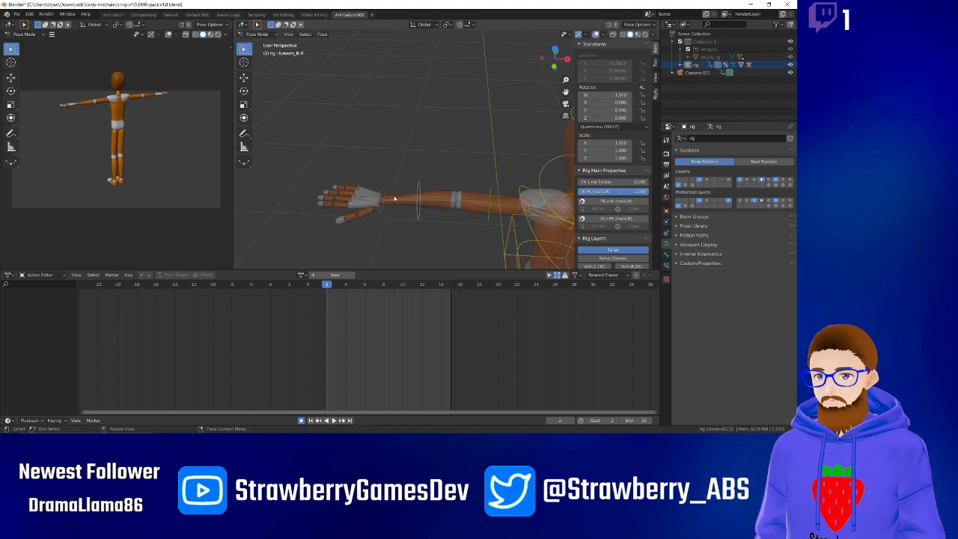
Try to parent the metarig to the generated rig through its right forearm FK control.
left_click(393, 199)
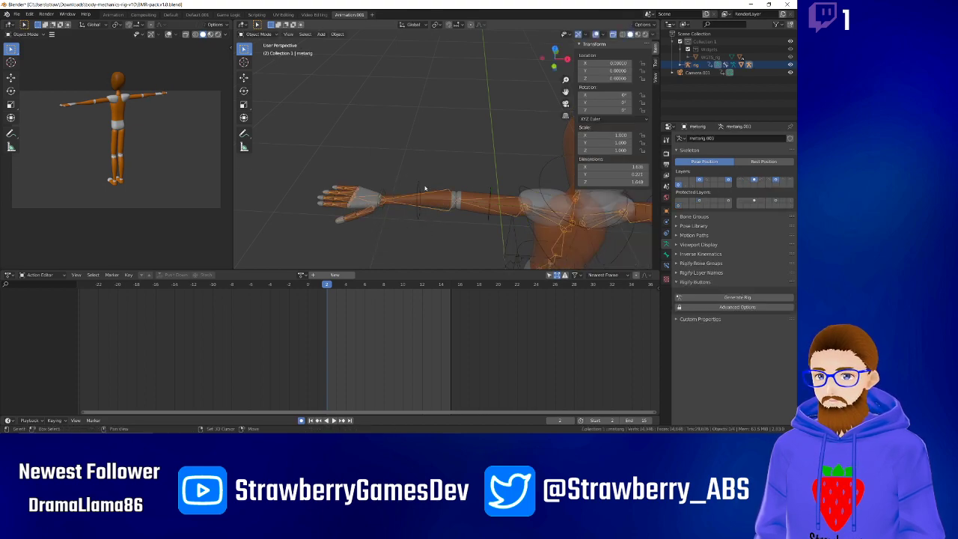
left_click(420, 187, "shift")
right_click(420, 187)
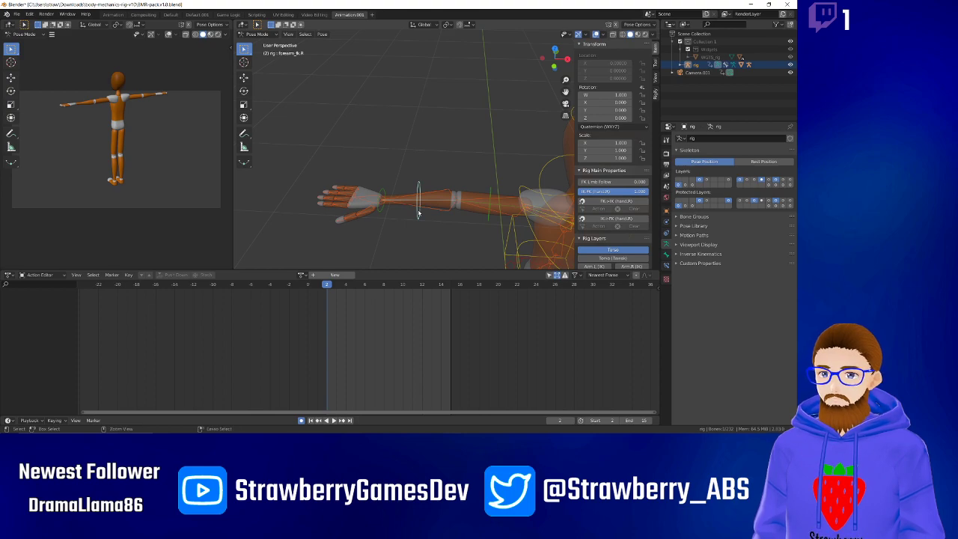
key("ctrl+p")
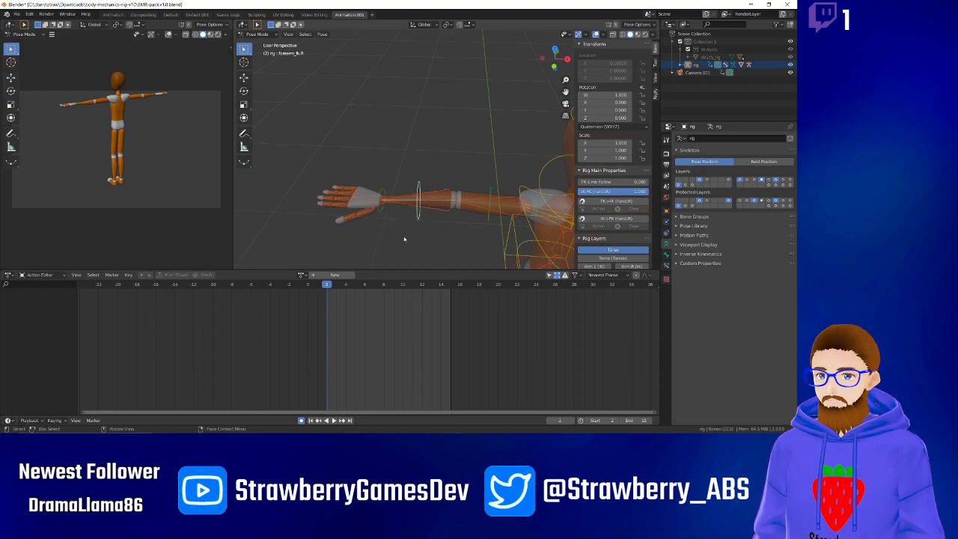
Try to select the character mesh together with the rig's right forearm FK control in preparation for parenting.
key("ctrl+Tab")
left_click(405, 198)
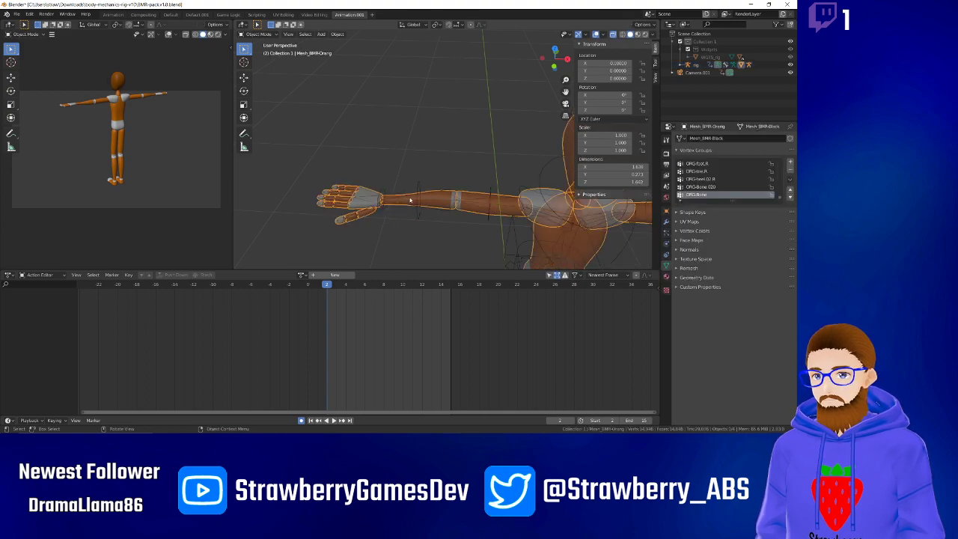
left_click(420, 188)
right_click(420, 188)
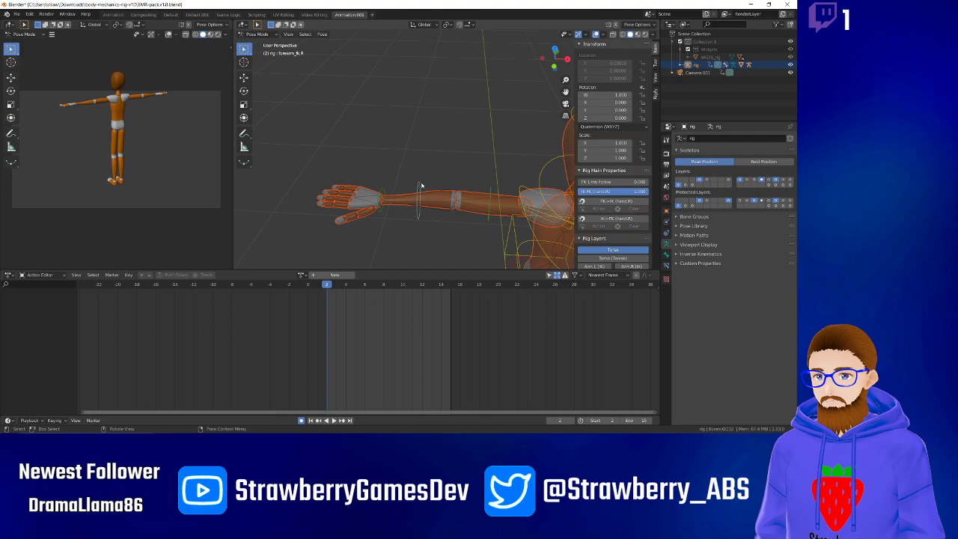
left_click(420, 186)
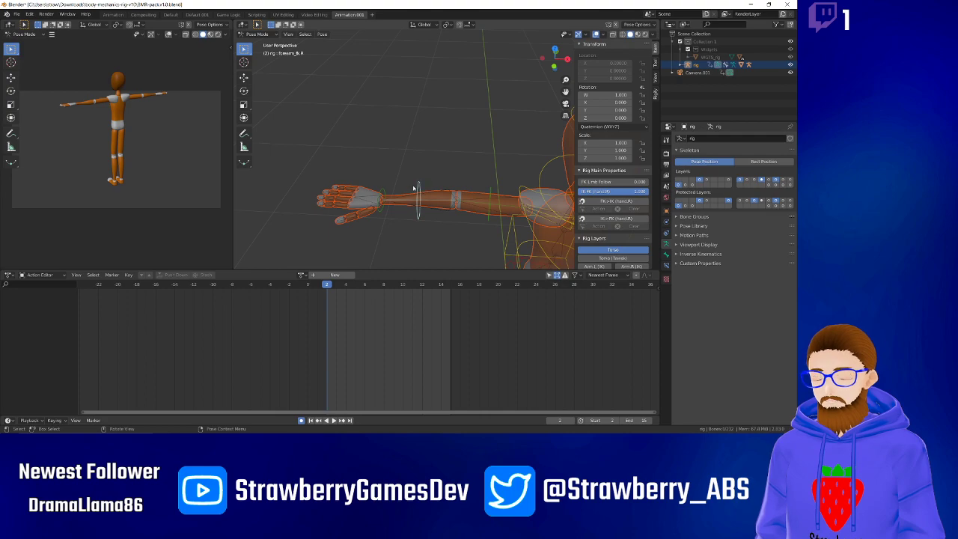
left_click(352, 205)
left_click(417, 197)
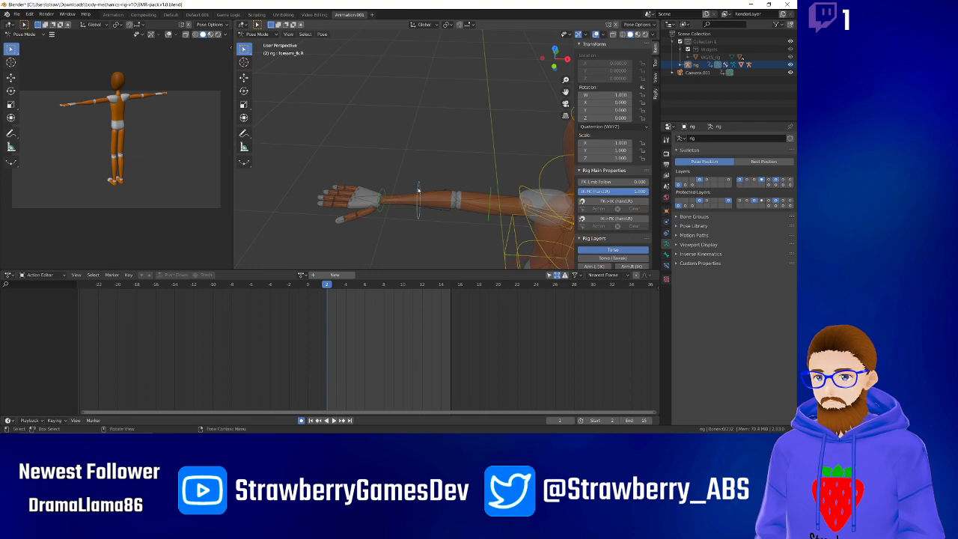
key("ctrl+Tab")
left_click(390, 198)
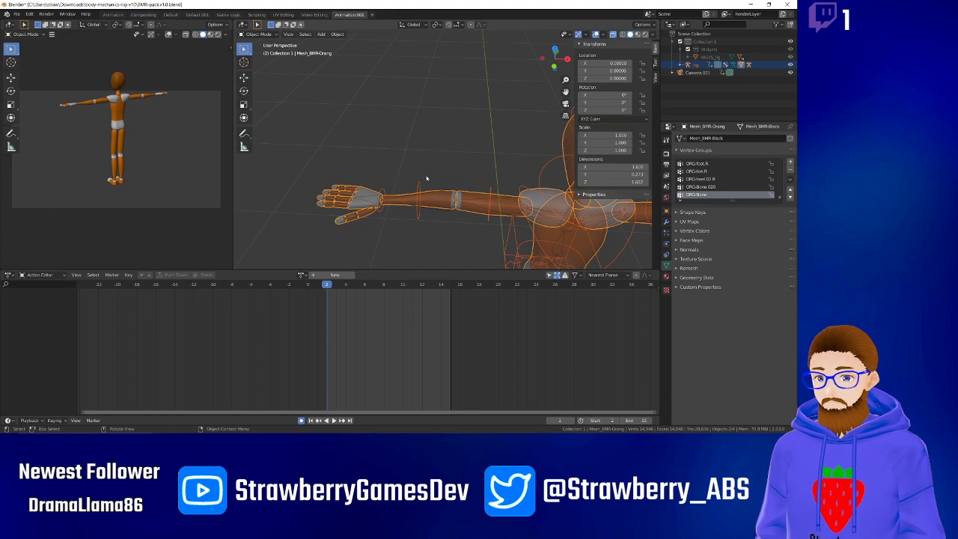
key("ctrl+p")
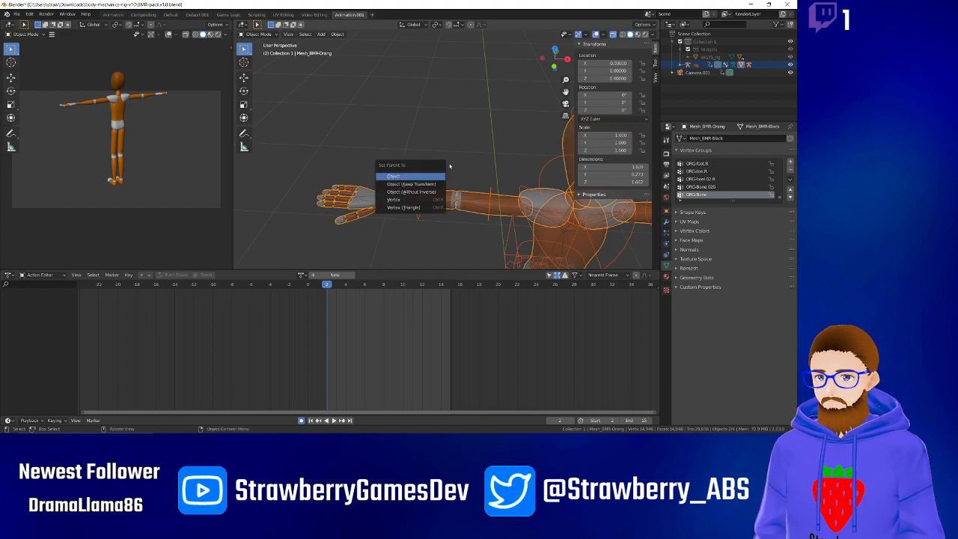
left_click(460, 160)
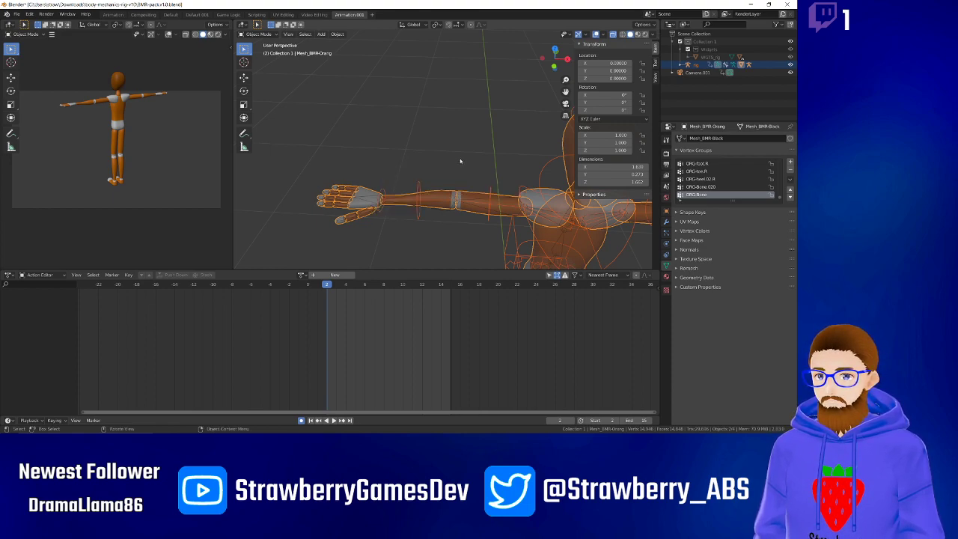
Try to parent the character mesh to the generated rig's right forearm FK control.
left_click(400, 196)
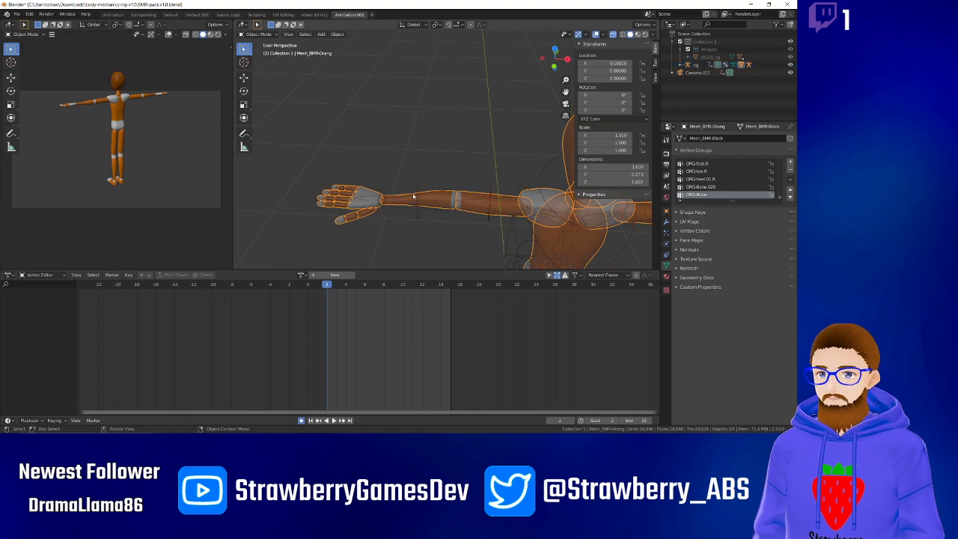
left_click(418, 189)
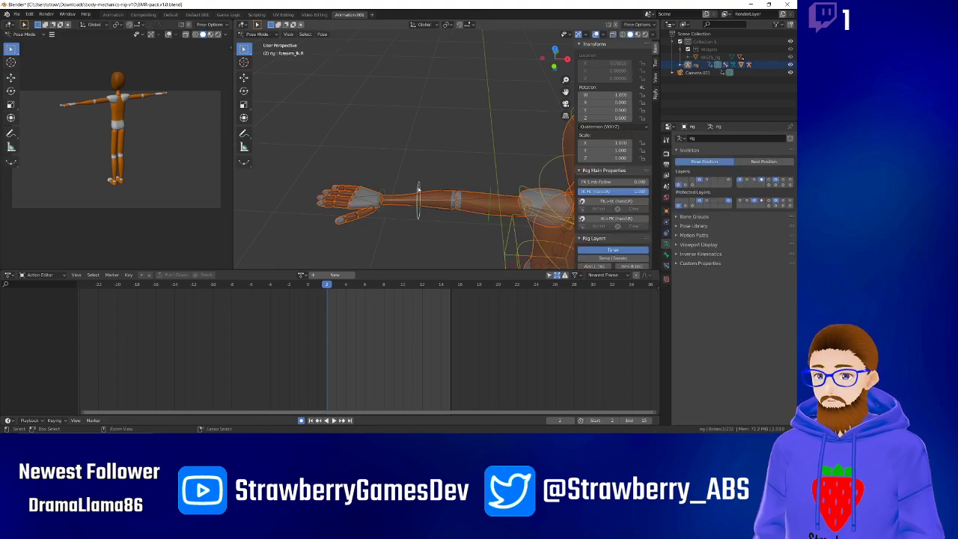
key("ctrl+p")
left_click(418, 188)
left_click(413, 222)
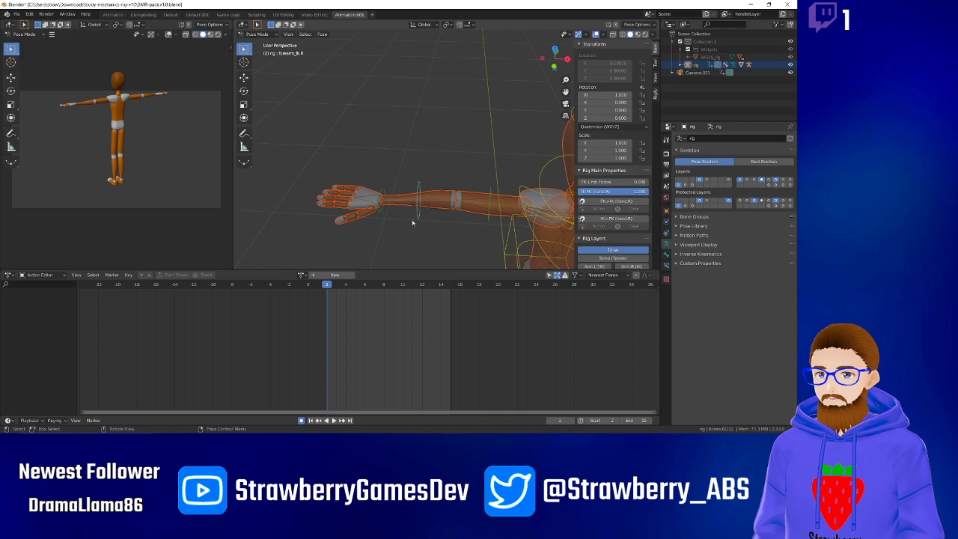
Select the right forearm FK control, test-rotate it to check how the arm mesh deforms, and cancel the rotation.
left_click(418, 191)
left_click(418, 185)
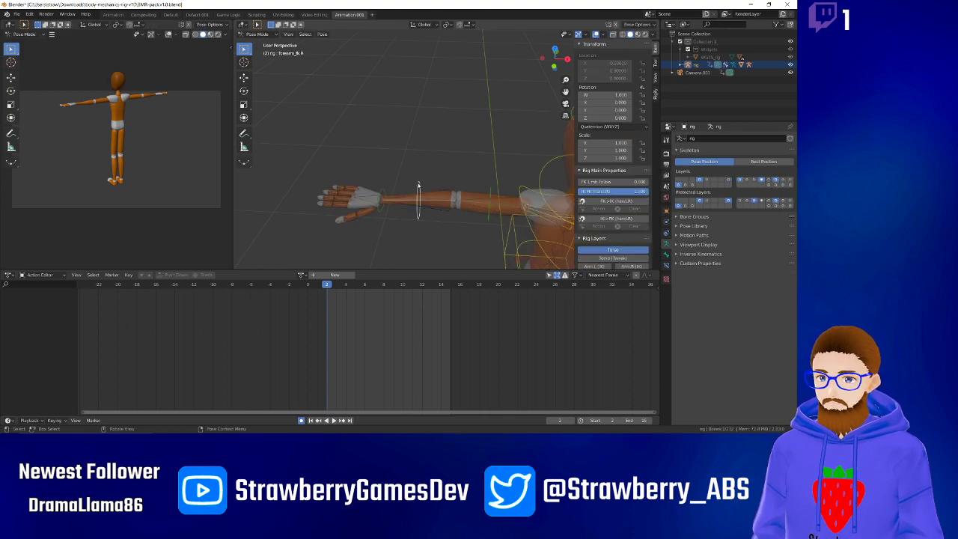
key("r")
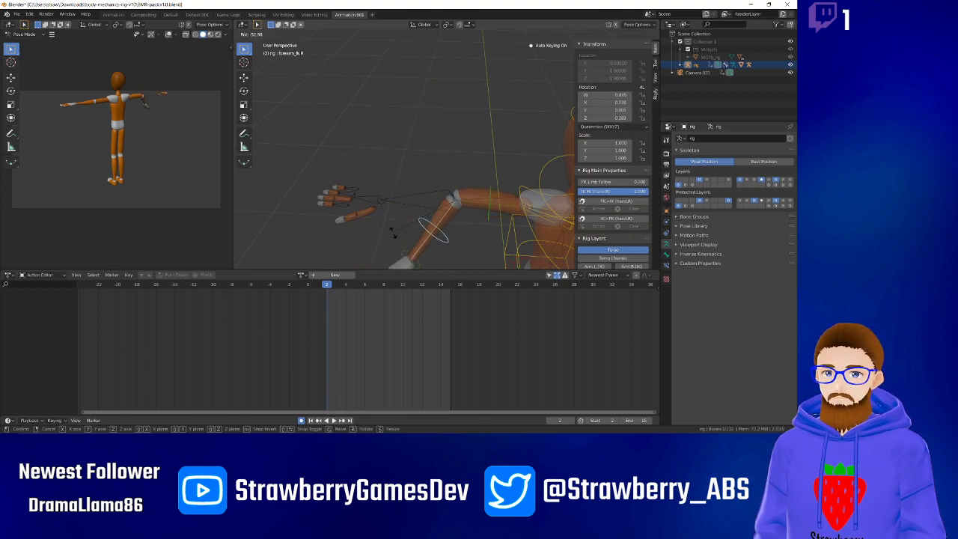
right_click(400, 185)
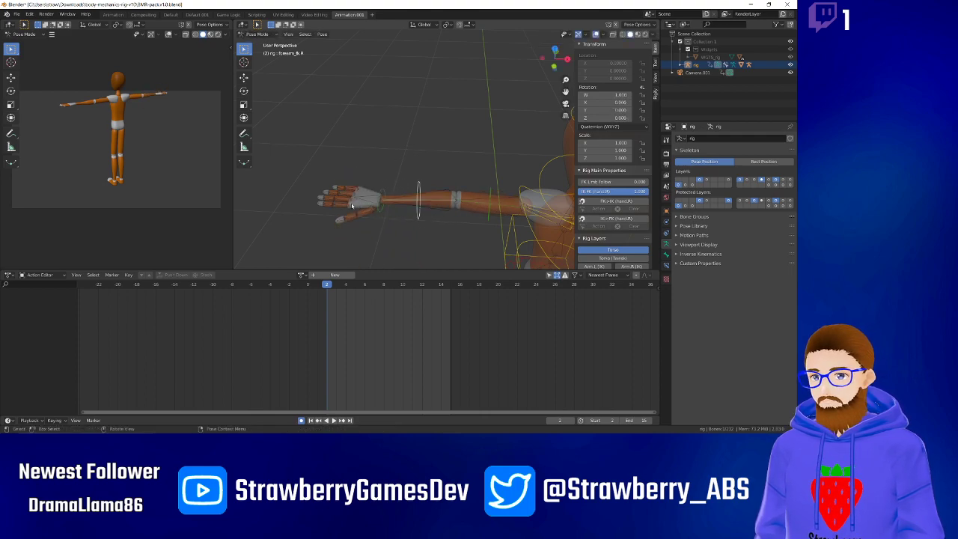
Select the right hand FK control and start inserting a keyframe for it, leaving without choosing a keyframe type.
scroll(351, 206, "down", 1)
scroll(350, 207, "up", 3)
scroll(349, 210, "down", 1)
left_click(361, 208)
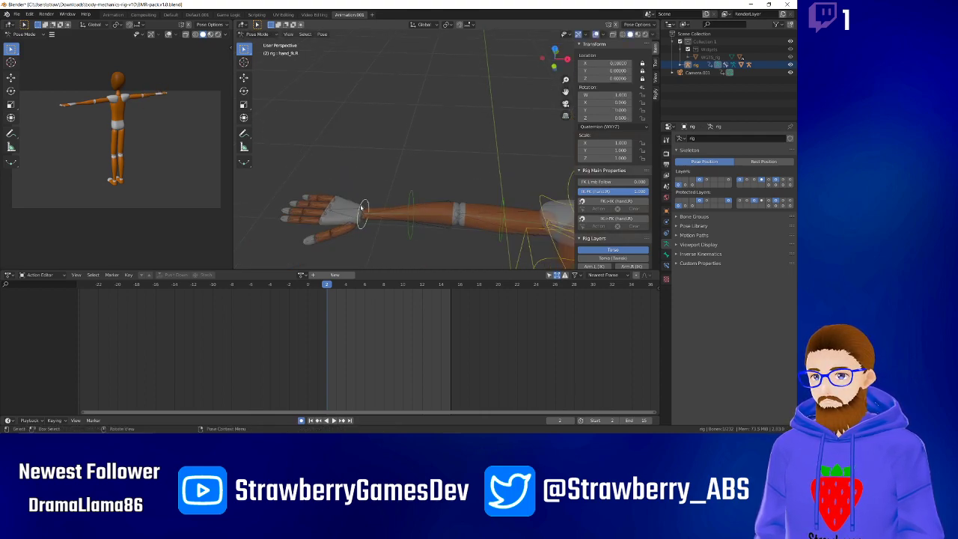
key("z")
key("Escape")
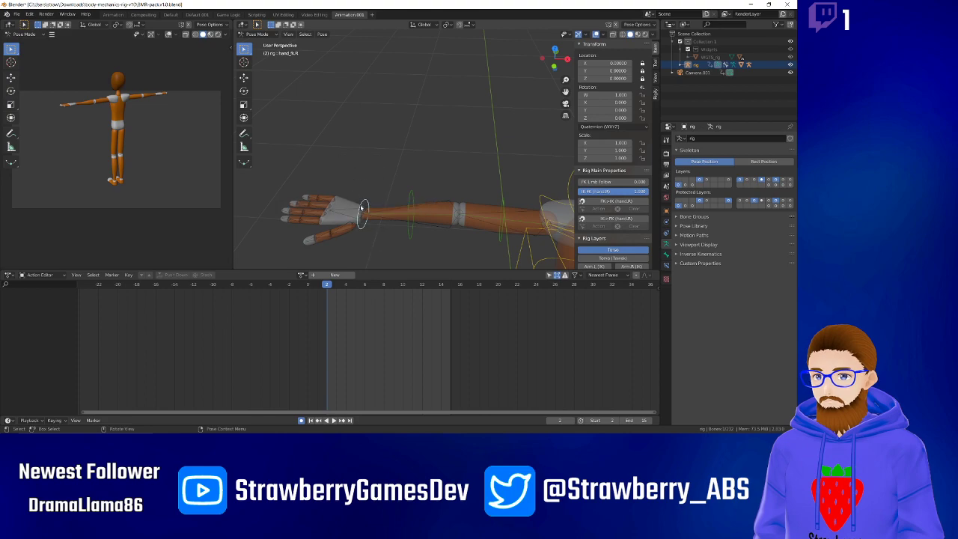
key("c")
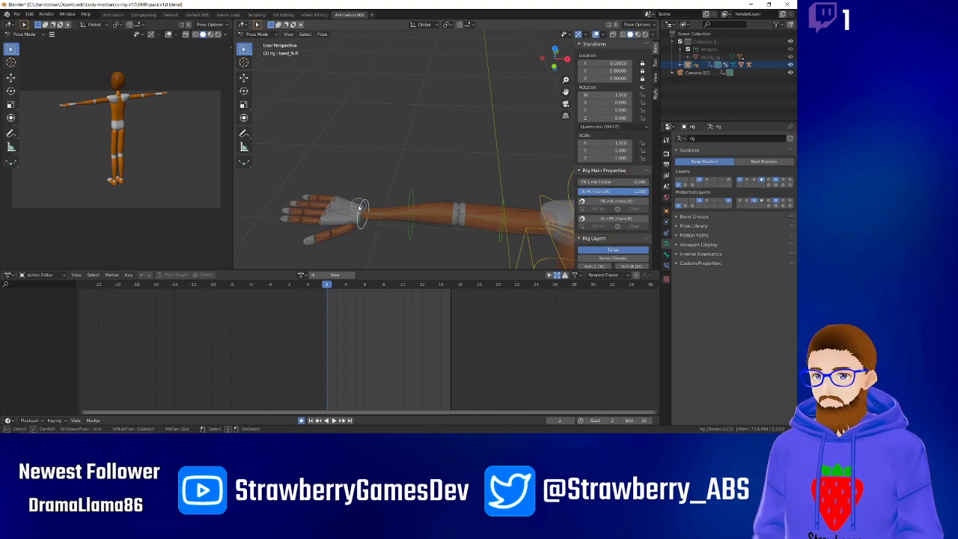
key("Escape")
right_click(363, 209)
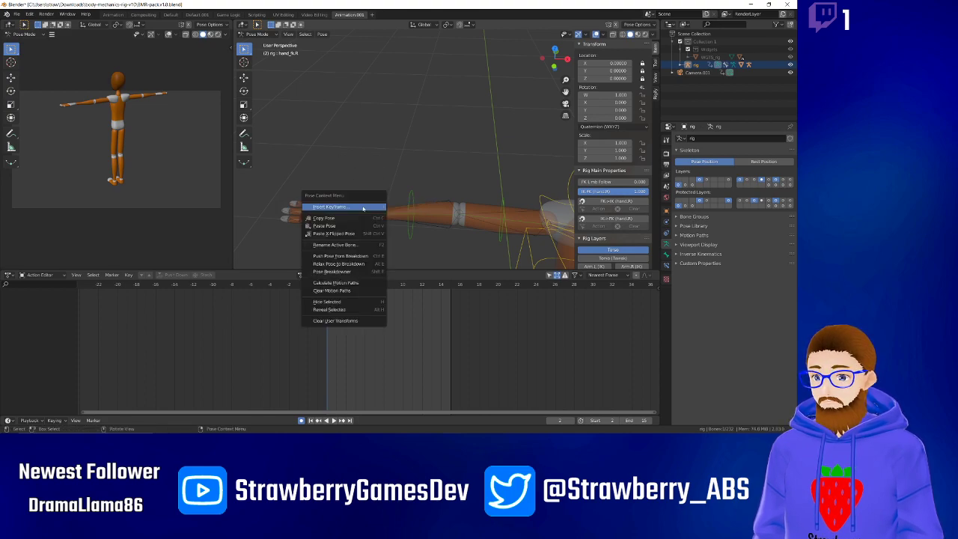
left_click(363, 207)
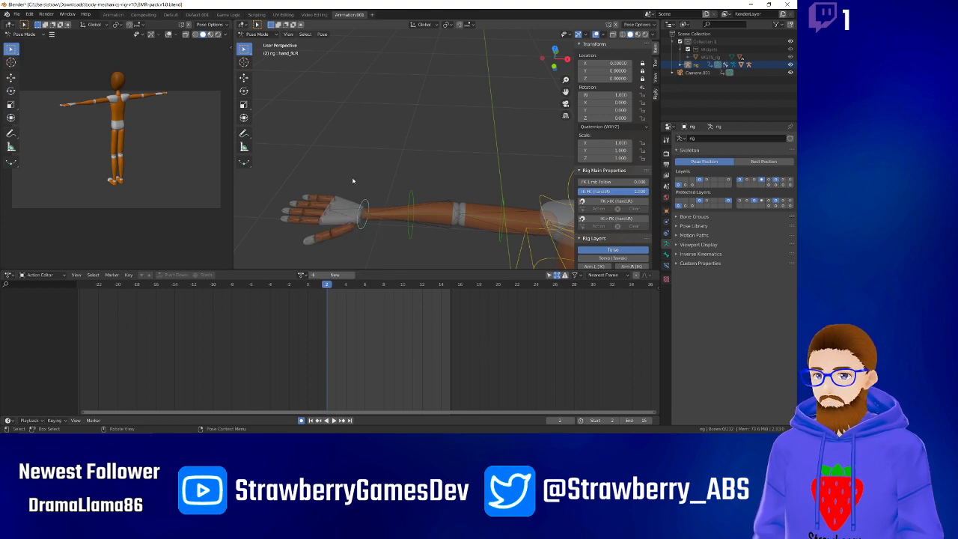
Circle-select the right arm's FK controls and try hiding them.
key("w")
right_click(380, 187)
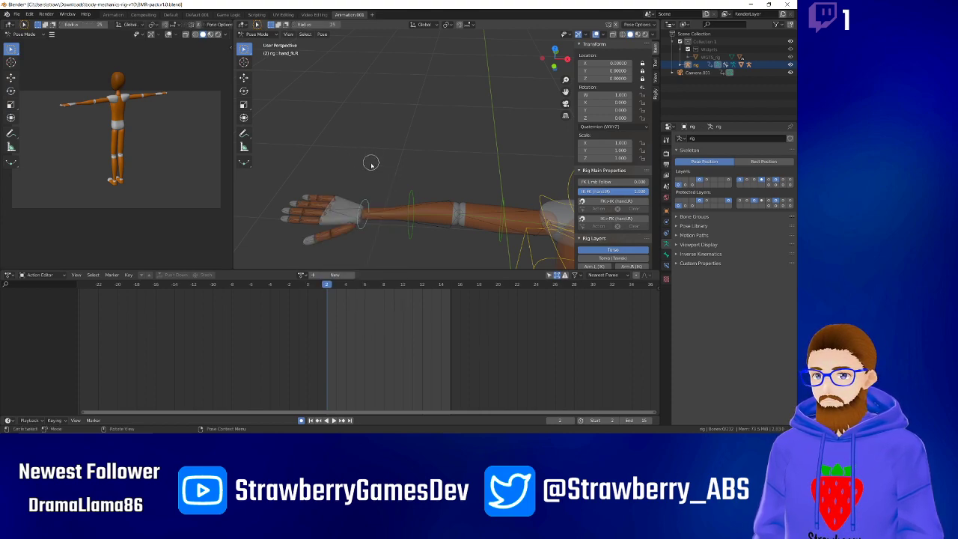
mouse_move(371, 169)
left_mouse_down()
mouse_move(394, 214)
mouse_move(475, 211)
mouse_move(414, 189)
mouse_move(416, 178)
left_mouse_up()
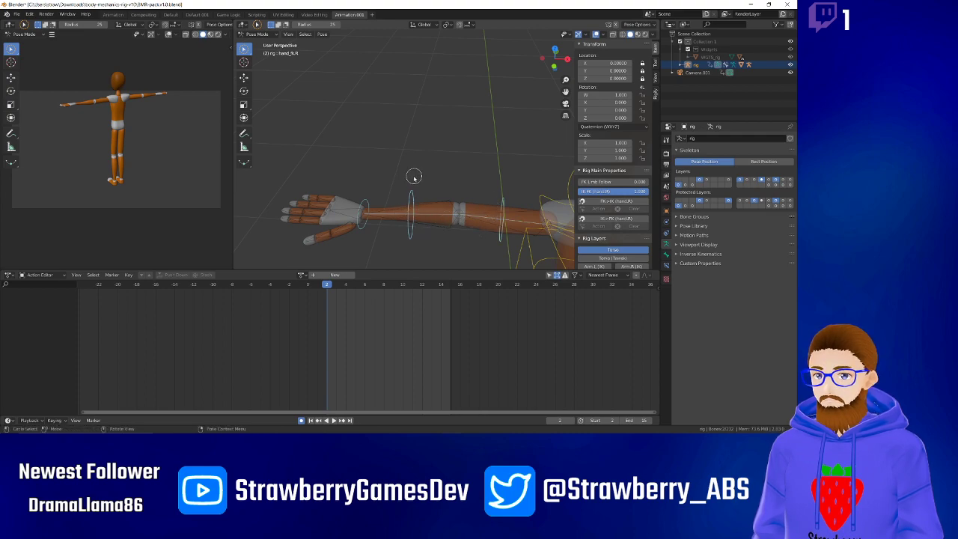
key("h")
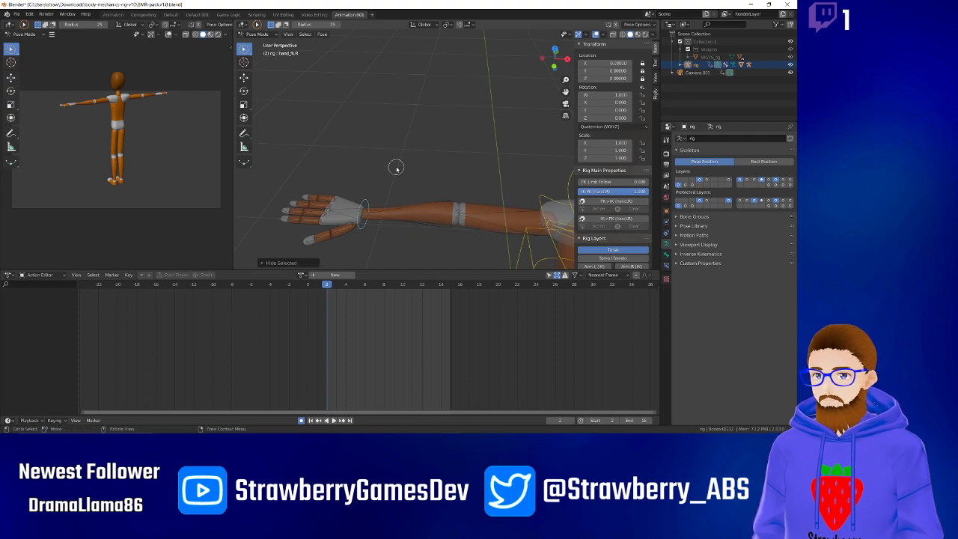
right_click(396, 169)
Undo the hiding, selection and parenting attempts back to Object Mode with the metarig as the active object.
key("ctrl+z")
key("ctrl+z")
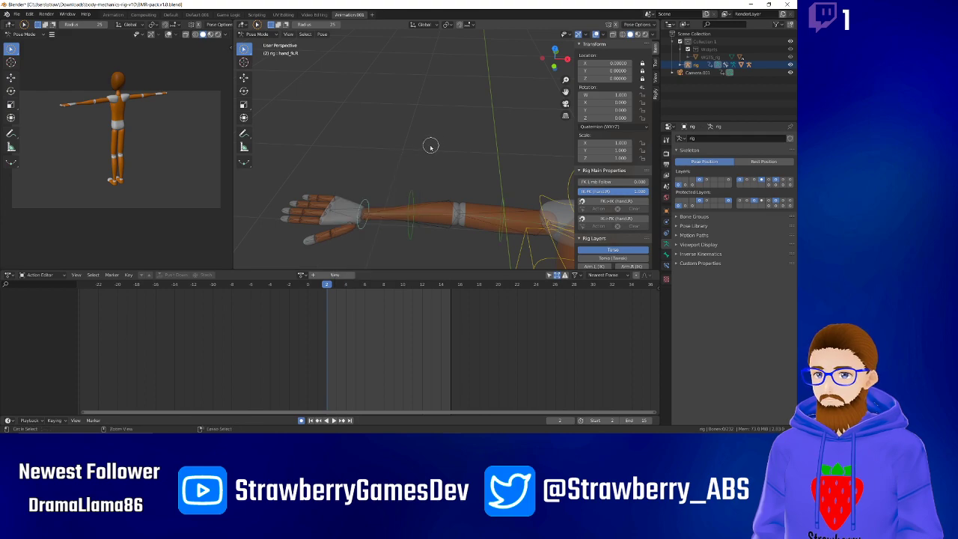
key("ctrl+z")
key("ctrl+z")
key("ctrl+z")
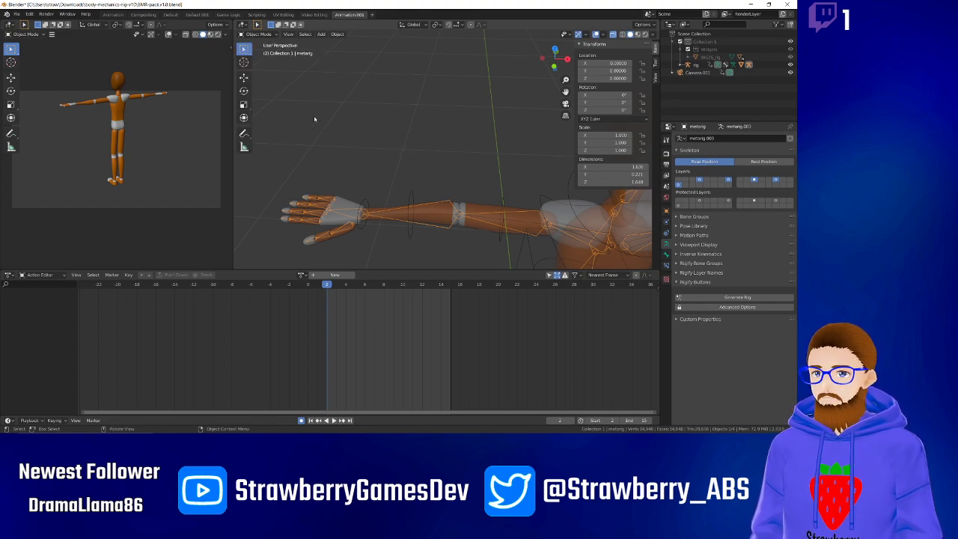
Select the character mesh and switch it from Object Mode to Weight Paint mode.
key("t")
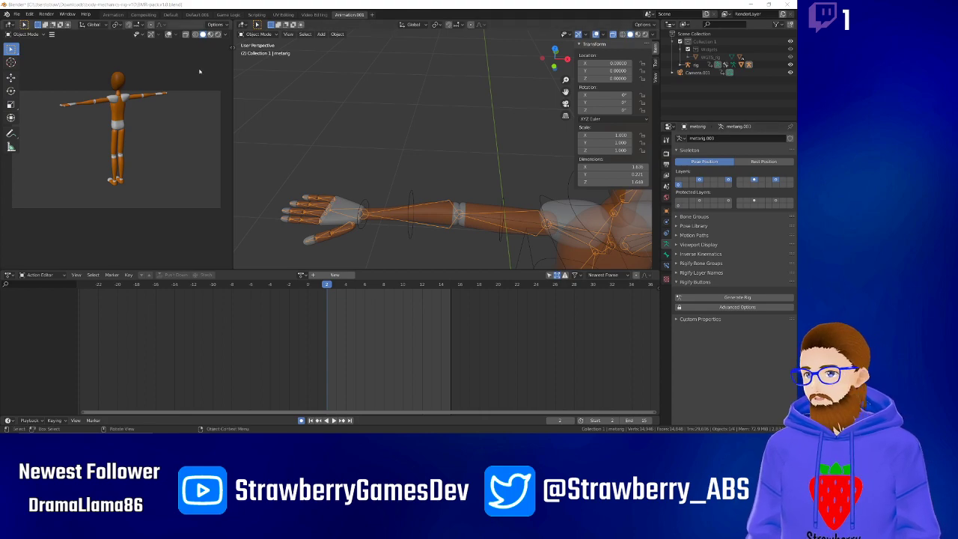
left_click(269, 36)
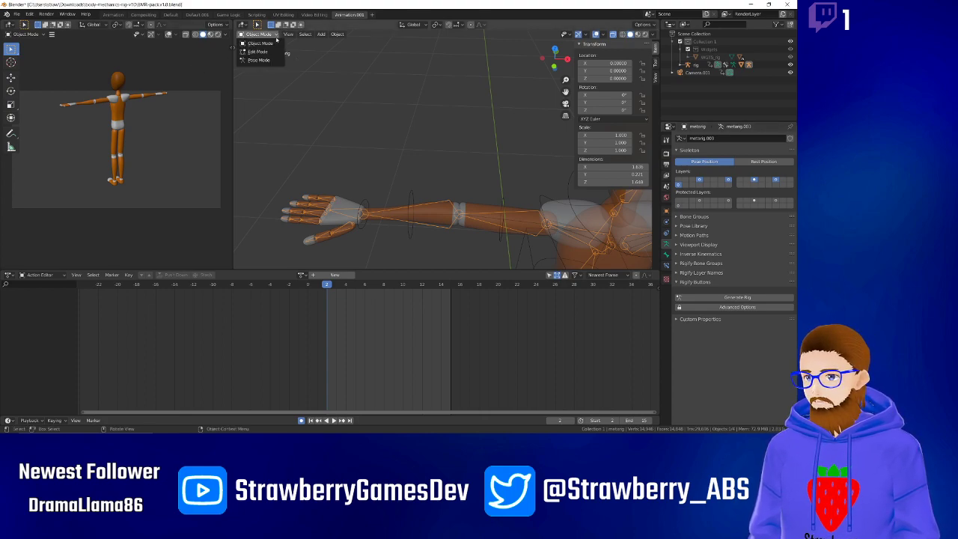
left_click(337, 76)
left_click(350, 202)
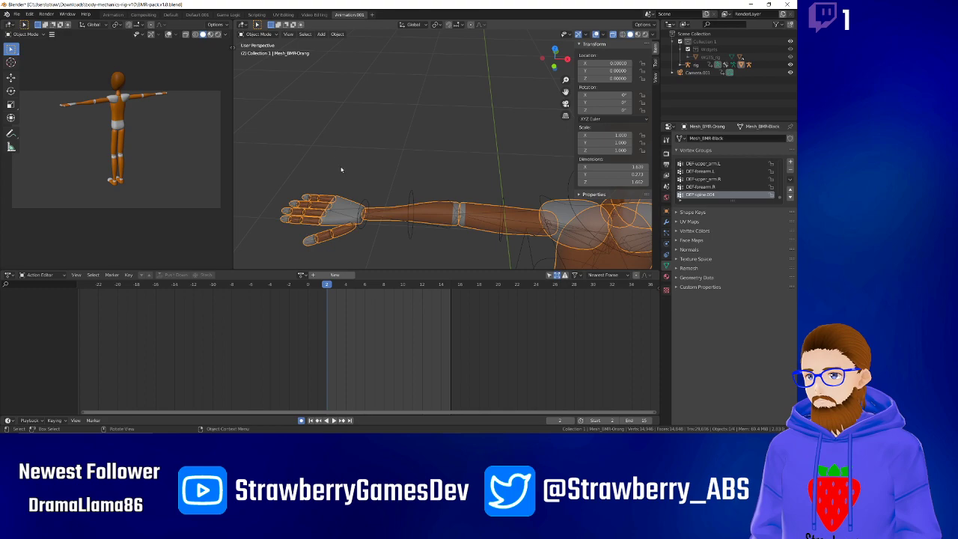
left_click(275, 35)
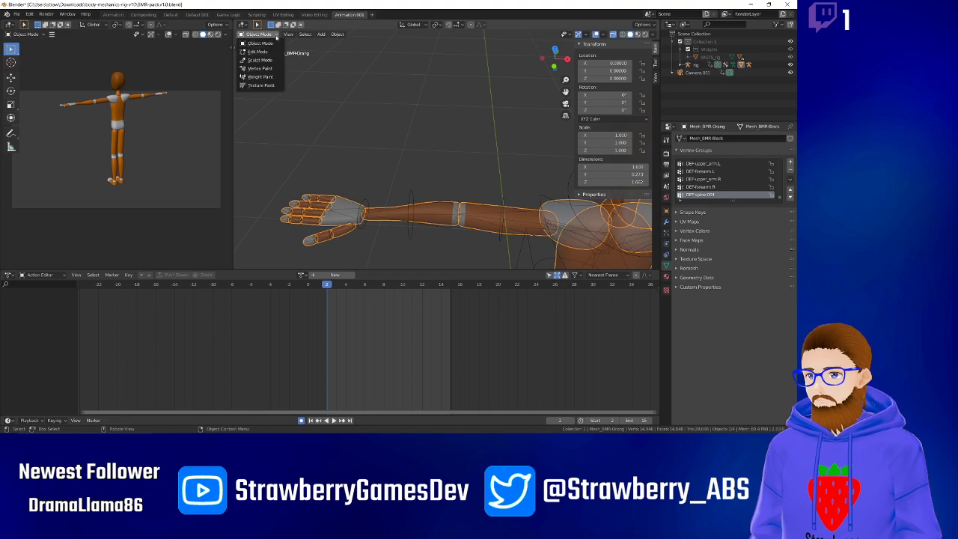
left_click(280, 80)
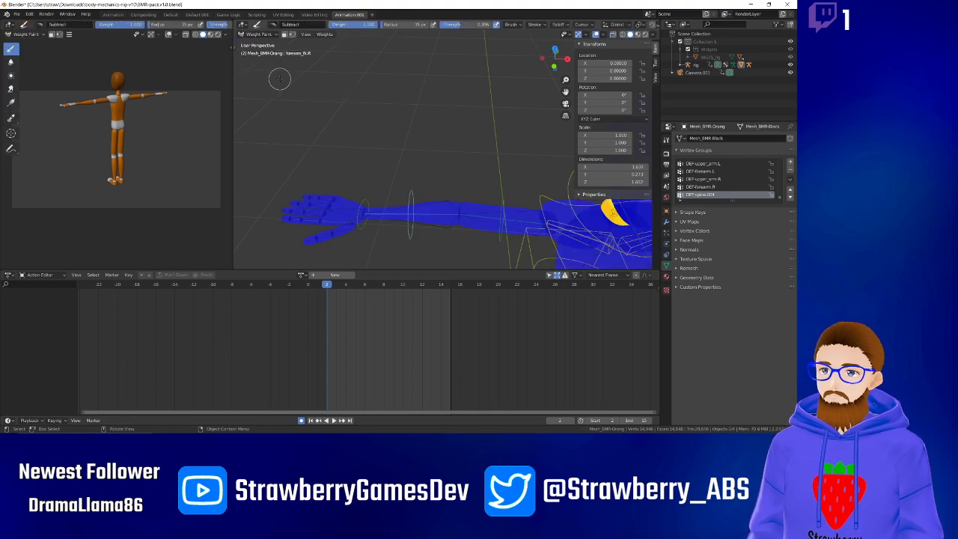
Reveal the weight painting tools in the main viewport, try a lower brush weight and set it back to 1.000.
mouse_move(441, 148)
middle_mouse_down()
mouse_move(426, 120)
mouse_move(452, 127)
middle_mouse_up()
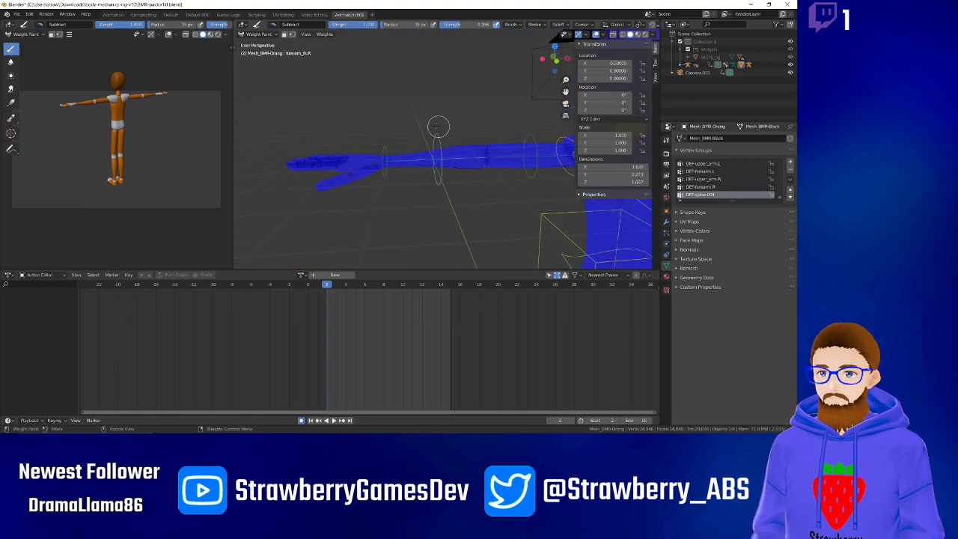
middle_click_drag(398, 113, 395, 150)
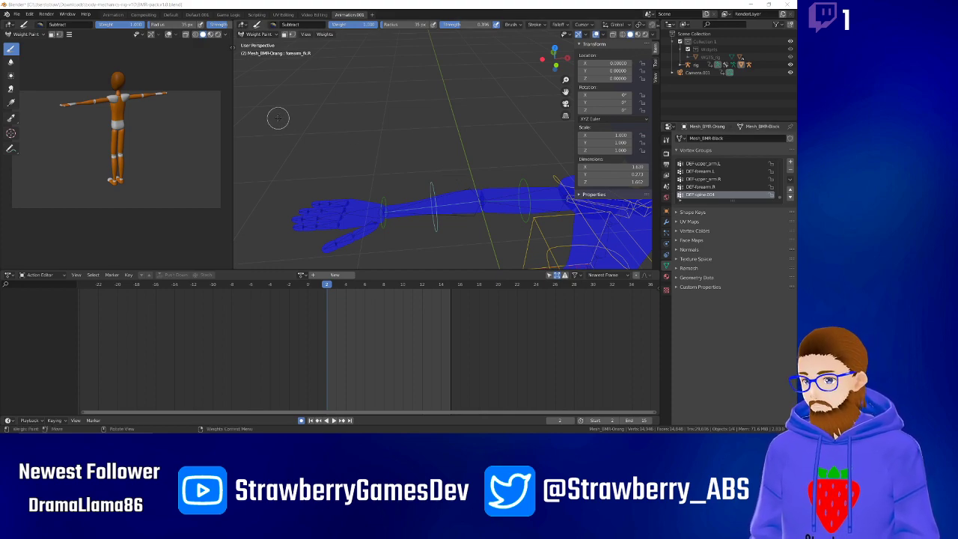
left_click(232, 47)
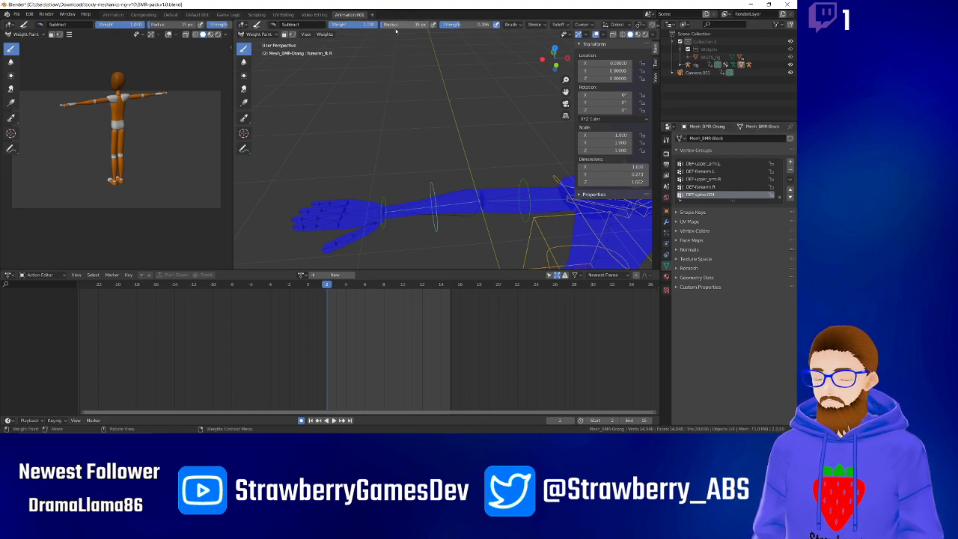
mouse_move(427, 172)
middle_mouse_down()
mouse_move(452, 206)
mouse_move(441, 131)
middle_mouse_up()
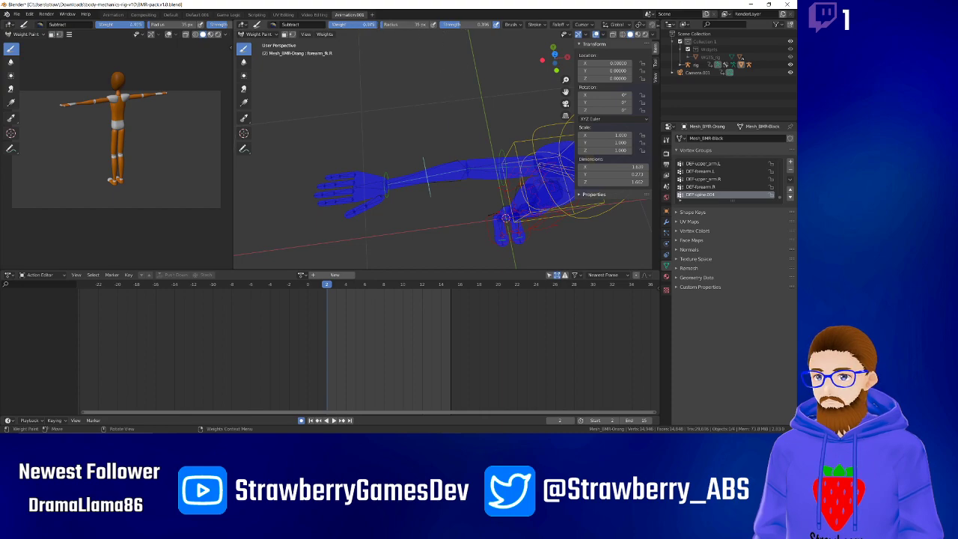
left_click_drag(374, 25, 335, 25)
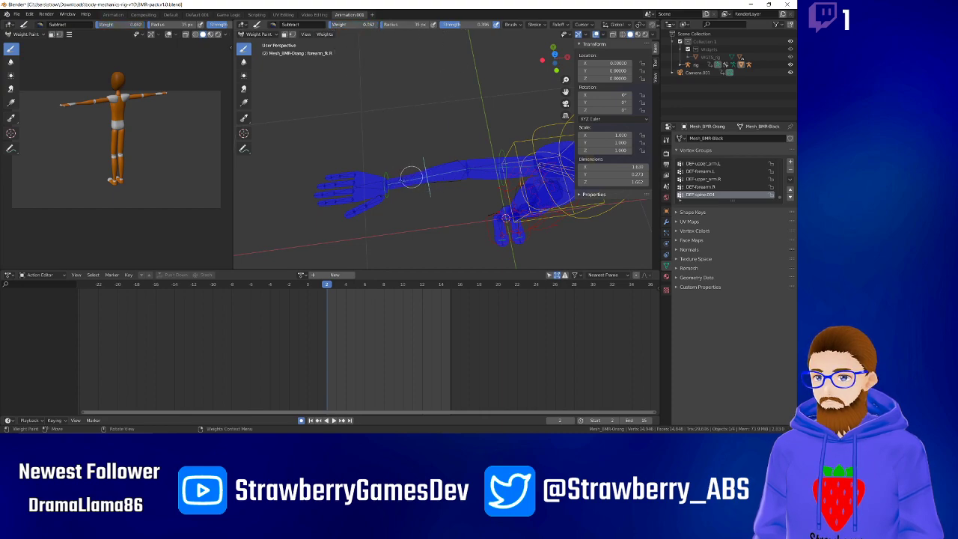
left_click_drag(363, 24, 408, 25)
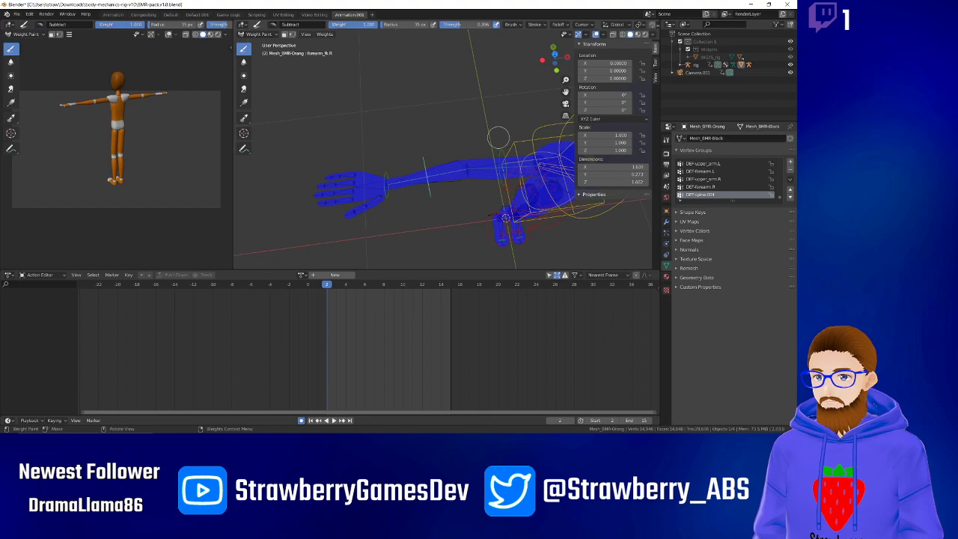
middle_click_drag(544, 197, 470, 160)
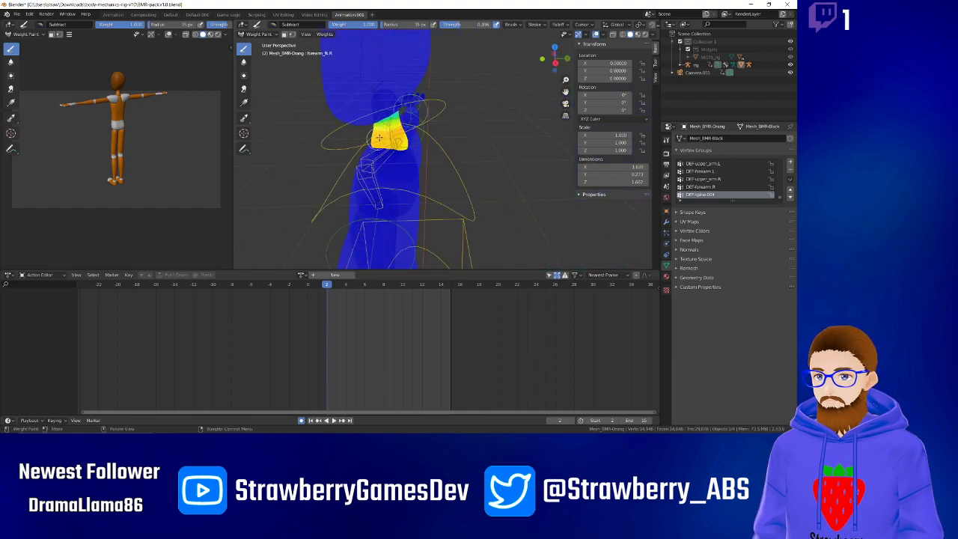
Try a weight-subtracting stroke on the character's neck, undo it and return to Object Mode.
left_click_drag(379, 138, 385, 136)
key("ctrl+z")
middle_click_drag(435, 168, 388, 164)
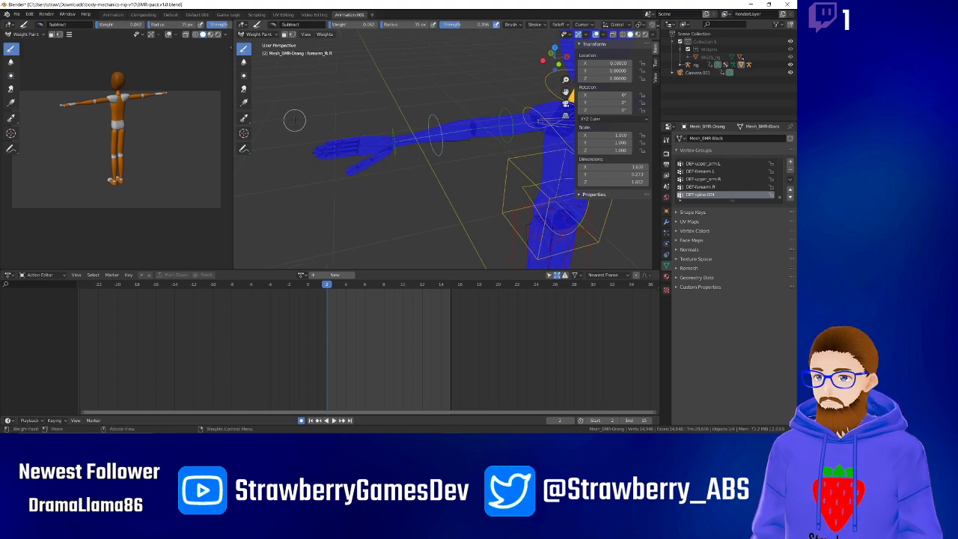
left_click(254, 34)
left_click(258, 42)
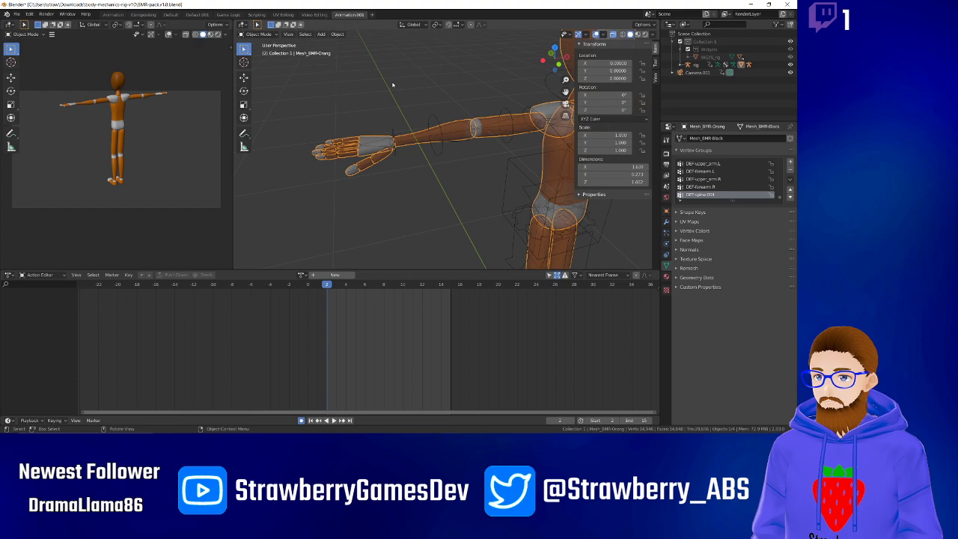
Reselect the character mesh without the rig and switch it to Weight Paint mode.
left_click(392, 84)
left_click(404, 138)
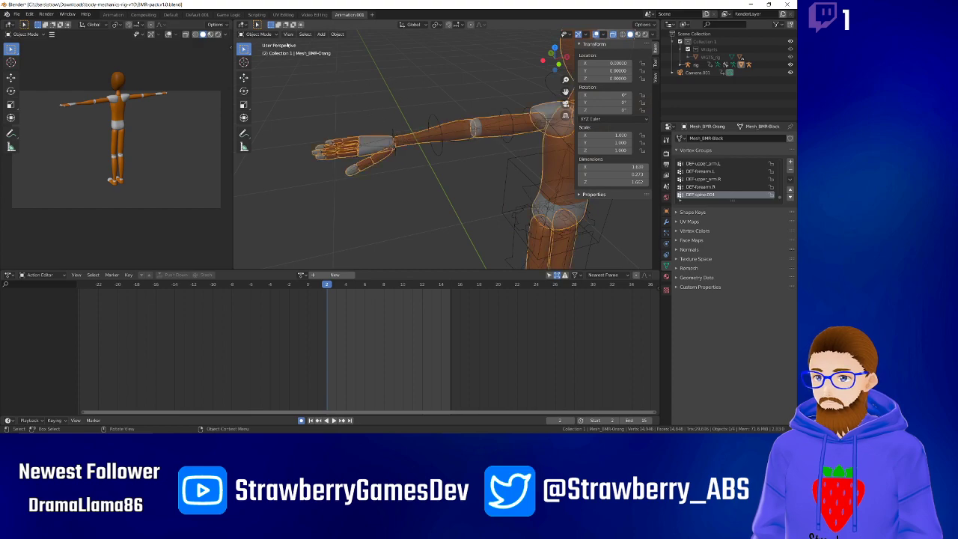
left_click(254, 34)
left_click(267, 75)
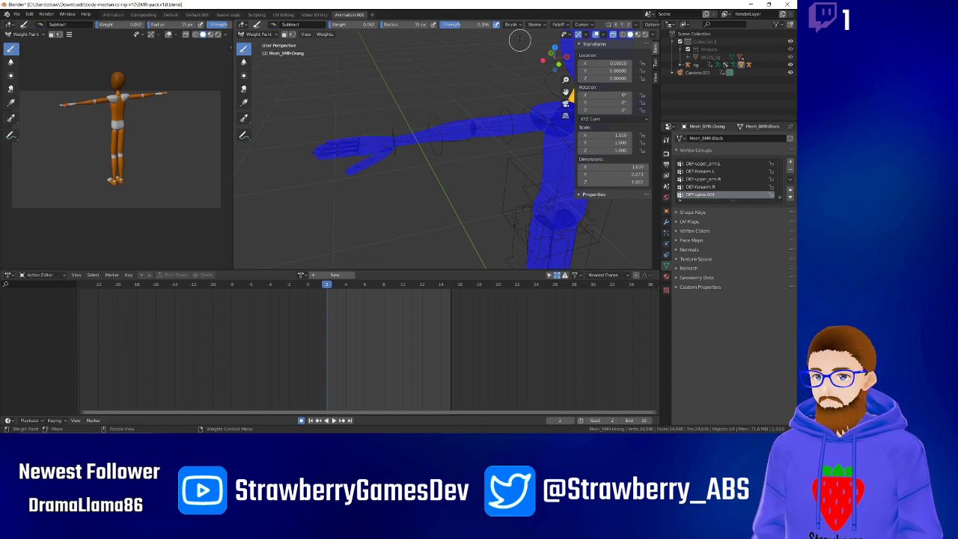
Look through the weight brush's stroke, falloff and cursor settings, and return to Object Mode.
left_click(535, 24)
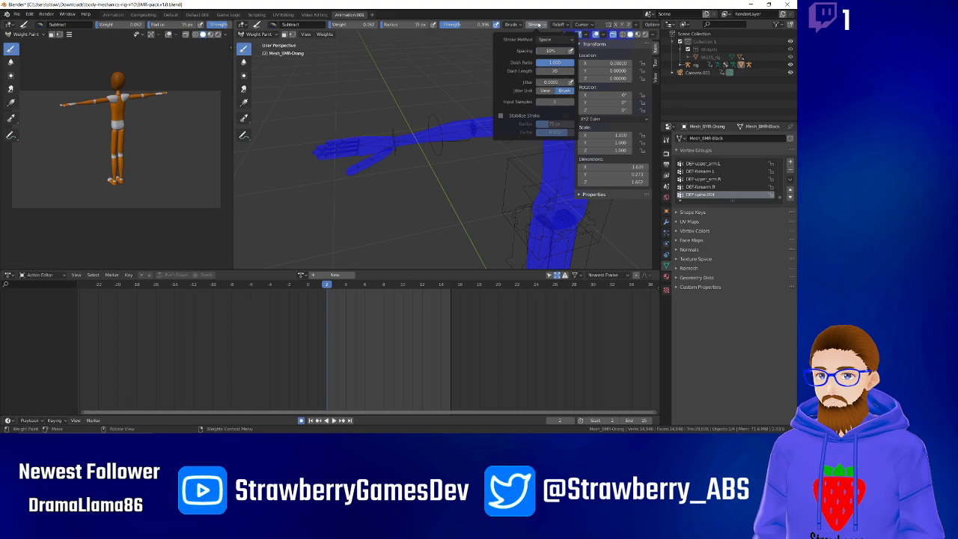
left_click(560, 26)
left_click(581, 27)
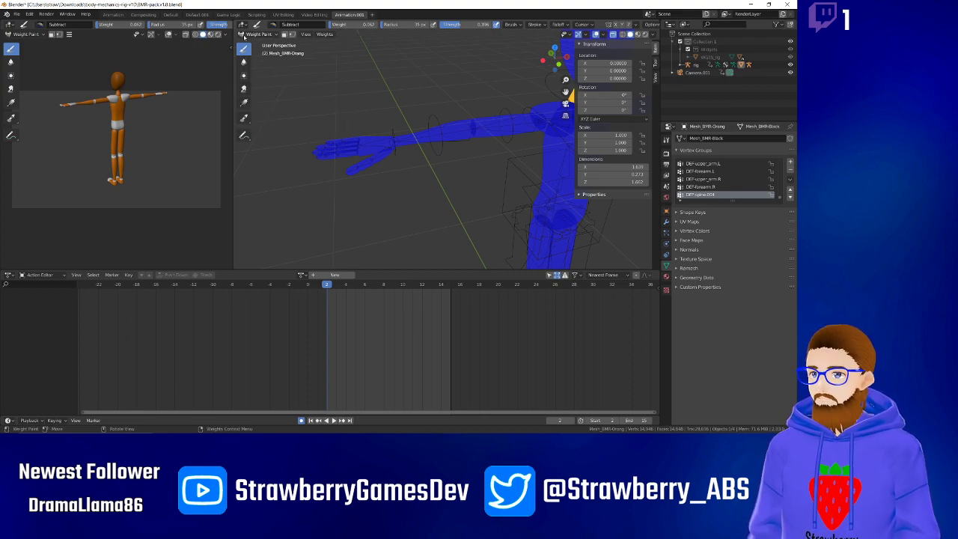
left_click(244, 34)
left_click(256, 37)
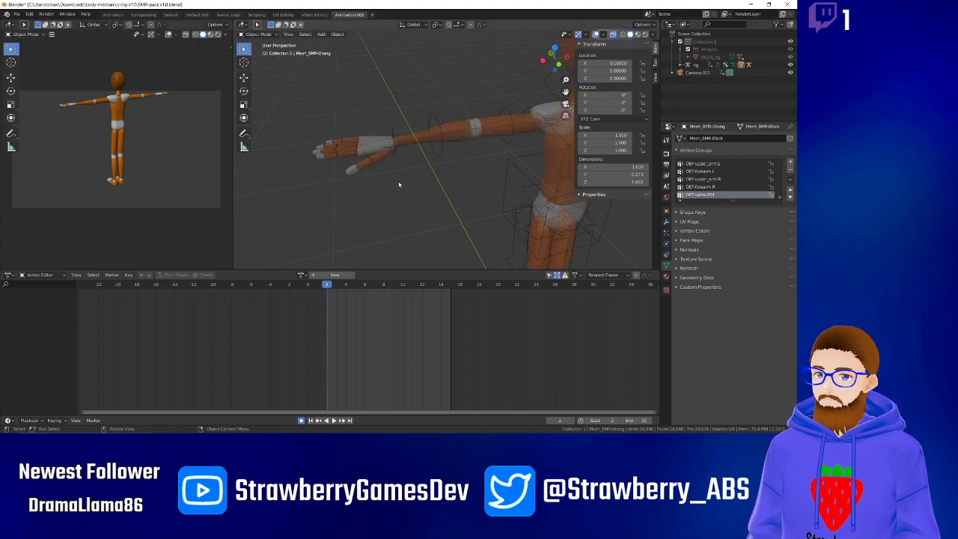
Select the metarig, enter Pose Mode and try rotating its right forearm bone.
mouse_move(387, 172)
middle_mouse_down()
mouse_move(391, 202)
mouse_move(381, 179)
middle_mouse_up()
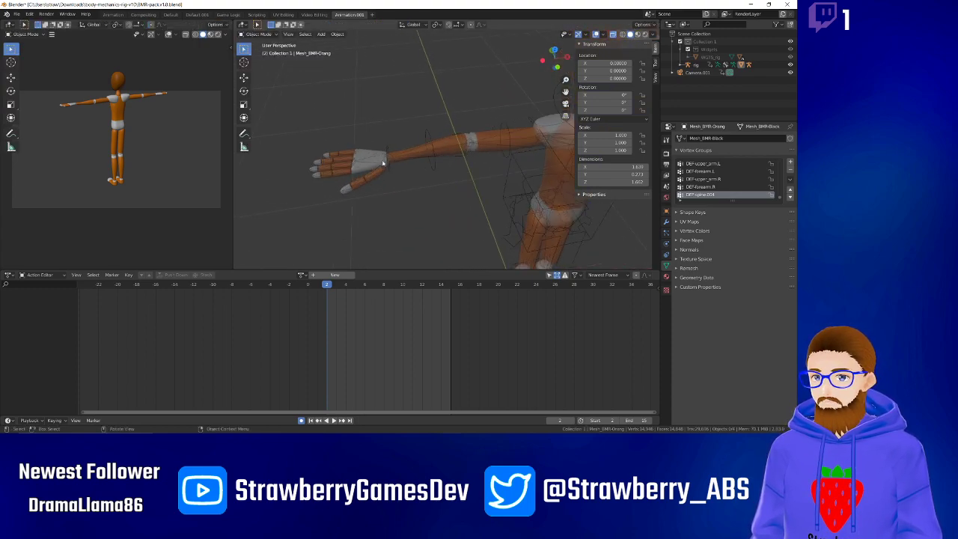
left_click(384, 160)
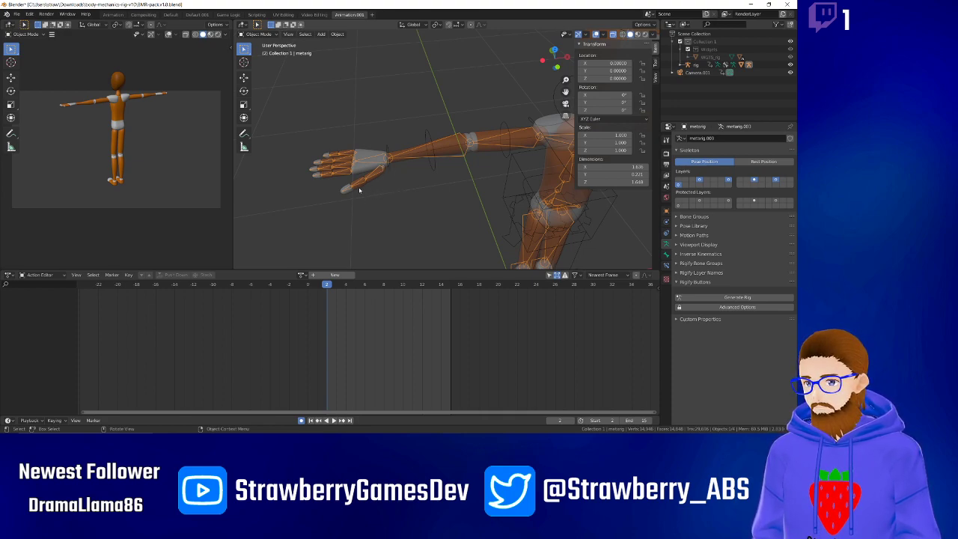
left_click(304, 197)
scroll(346, 160, "up", 4)
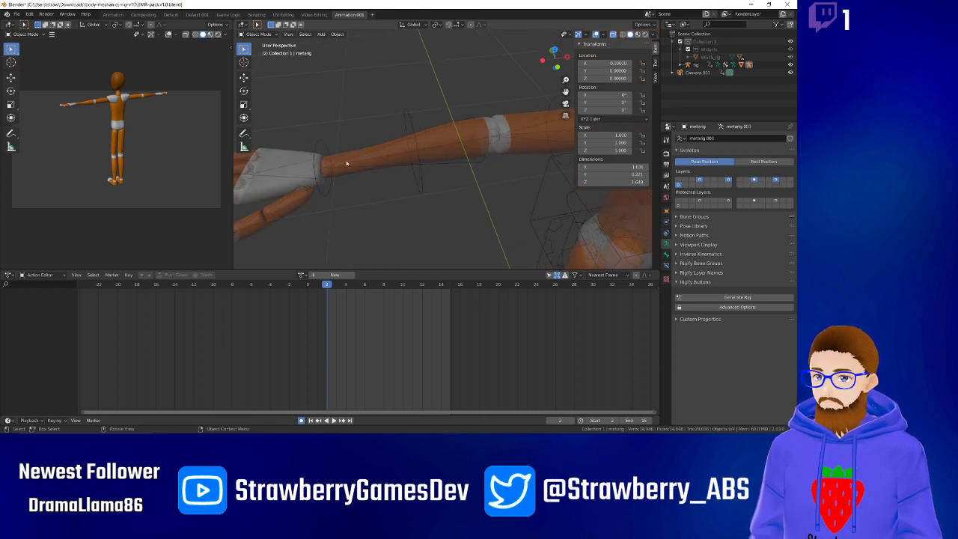
scroll(345, 159, "down", 3)
mouse_move(346, 160)
middle_mouse_down()
mouse_move(367, 153)
mouse_move(335, 152)
mouse_move(347, 157)
middle_mouse_up()
left_click(348, 156)
left_click(349, 152)
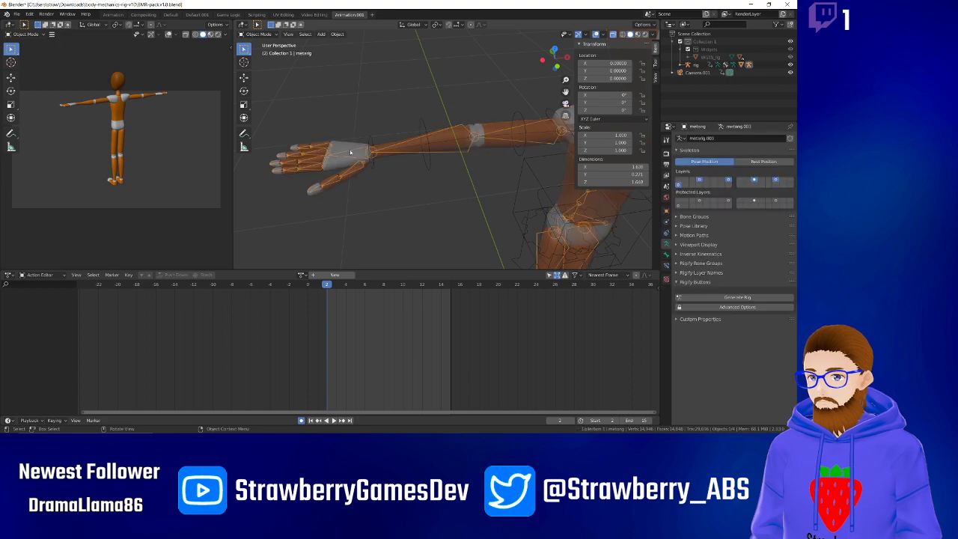
key("ctrl+Tab")
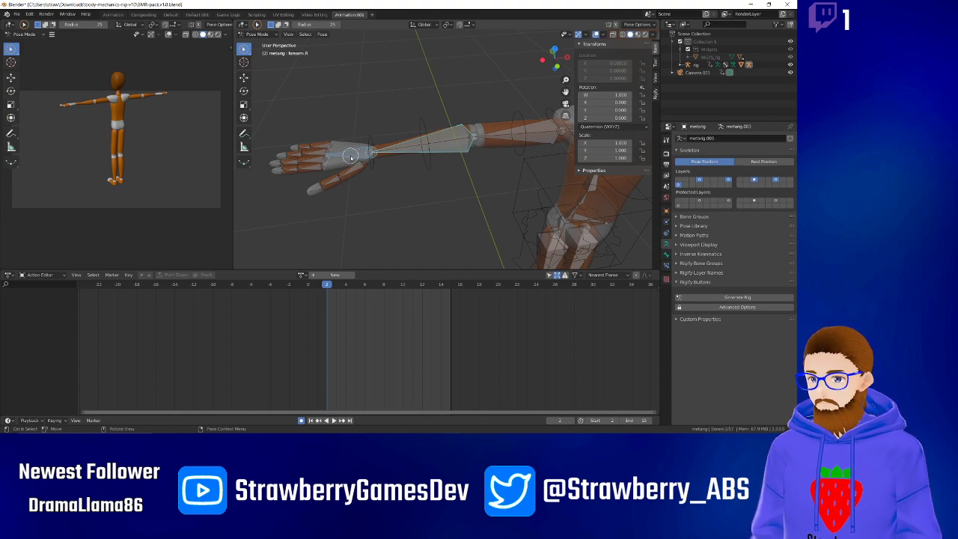
key("r")
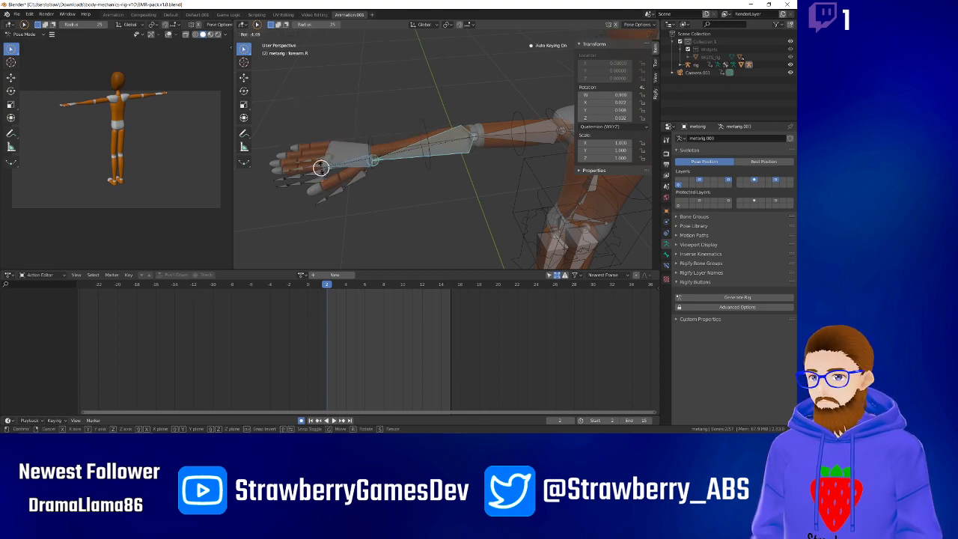
right_click(333, 194)
Select the metarig's right hand bone and rotate it to test whether the mesh follows.
left_click(399, 144)
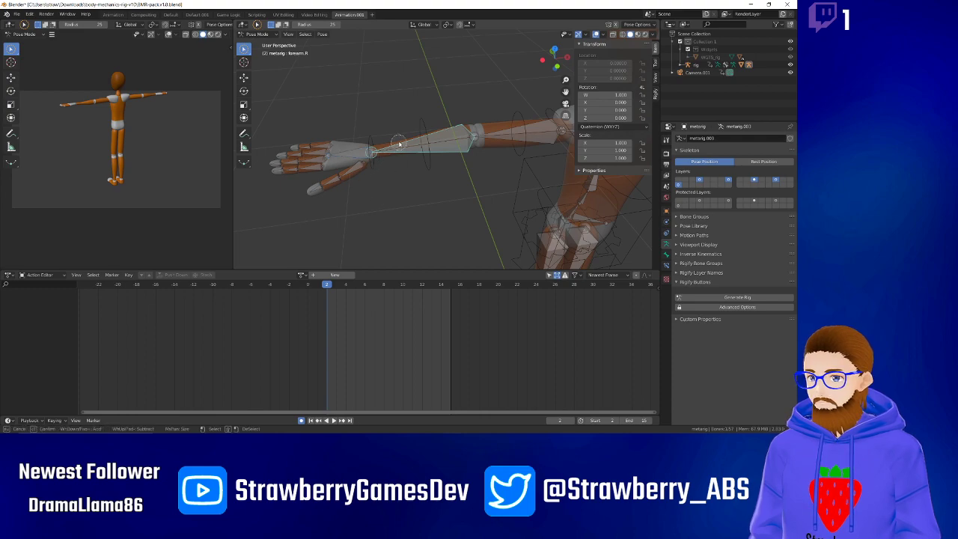
left_click(394, 143)
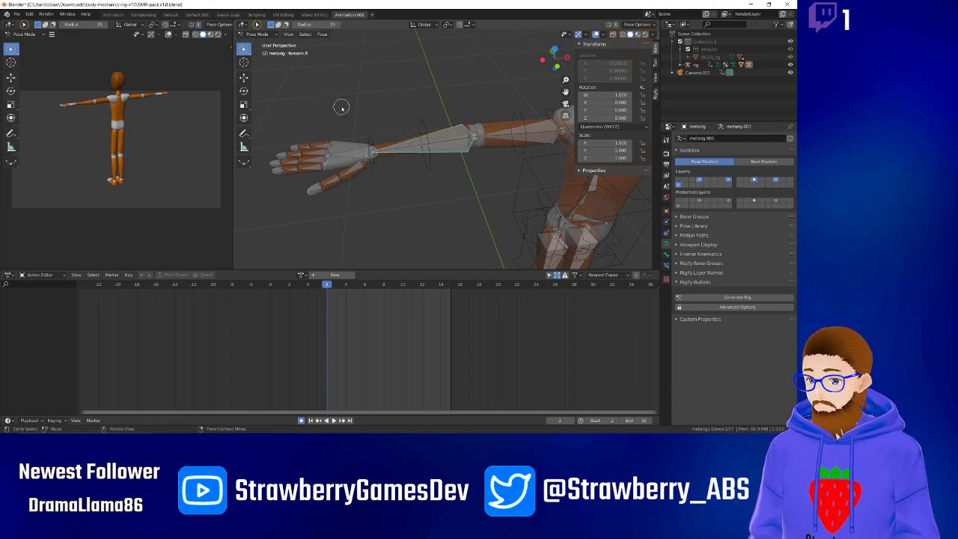
key("w")
left_click(354, 156)
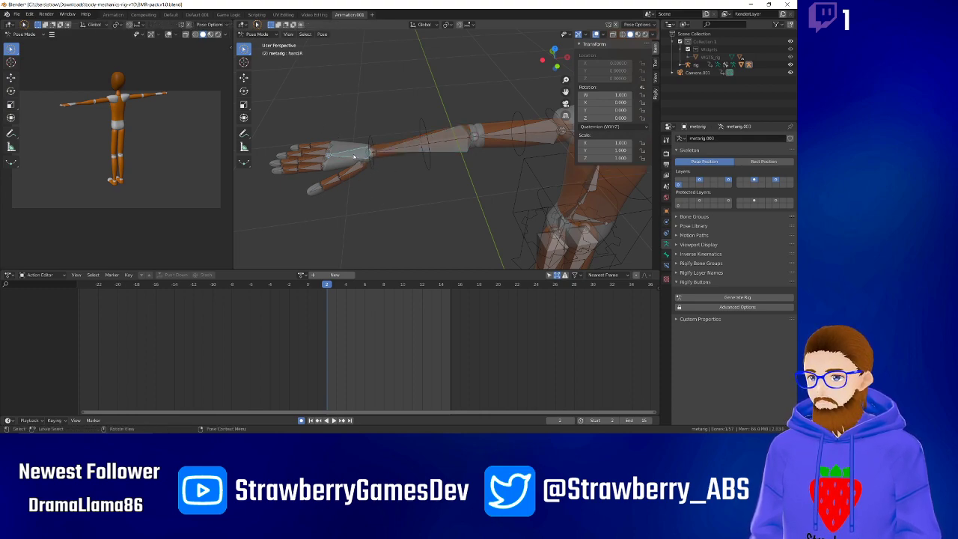
key("r")
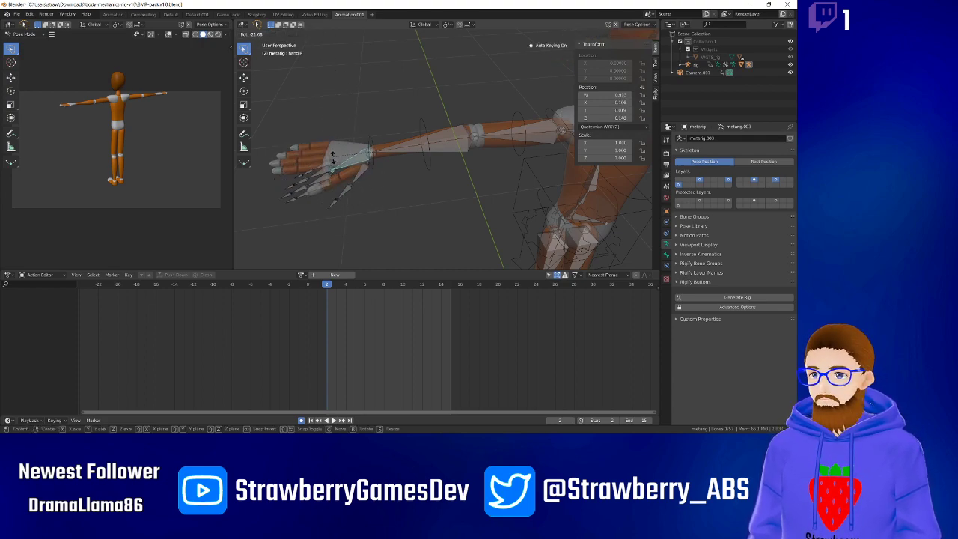
left_click(349, 102)
Switch to the generated rig in Pose Mode and try rotating its right hand FK control.
key("ctrl+Tab")
left_click(373, 139)
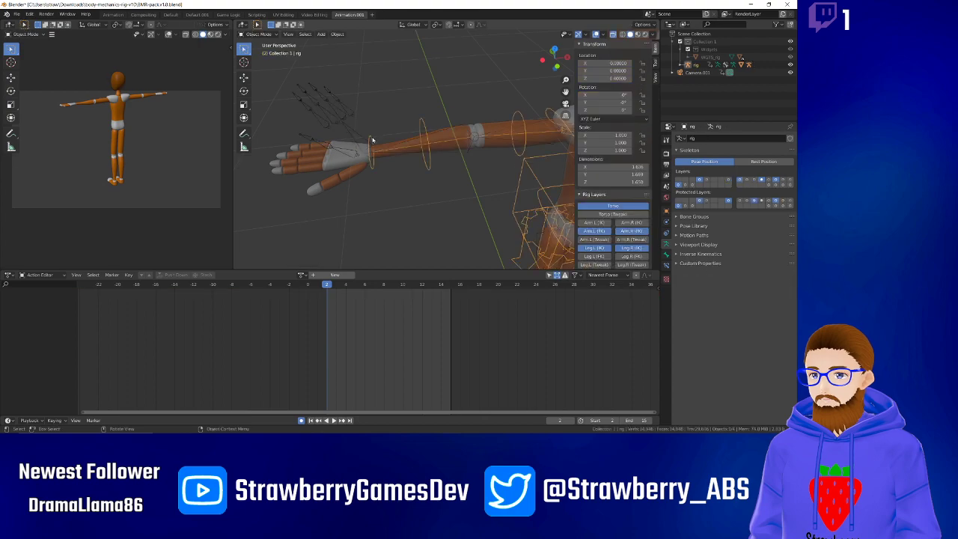
key("ctrl+Tab")
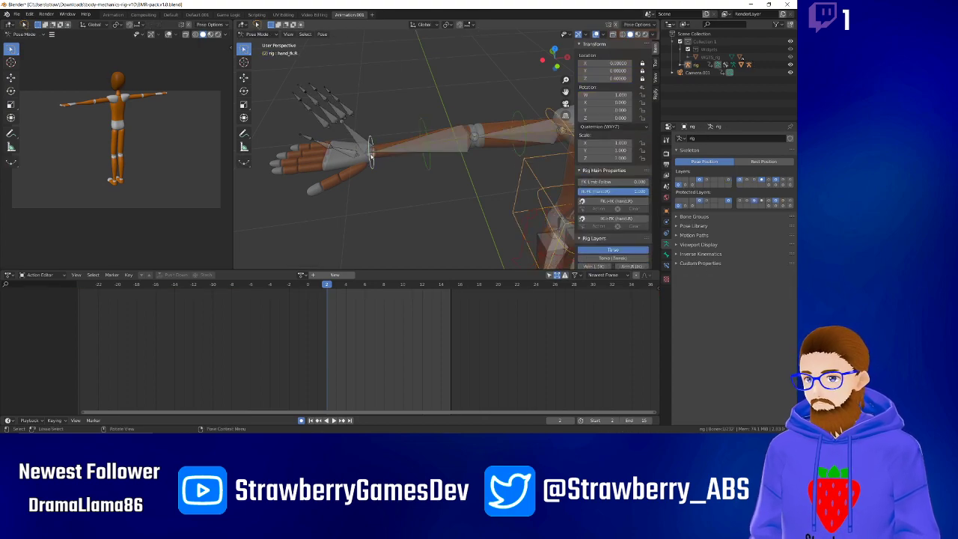
key("r")
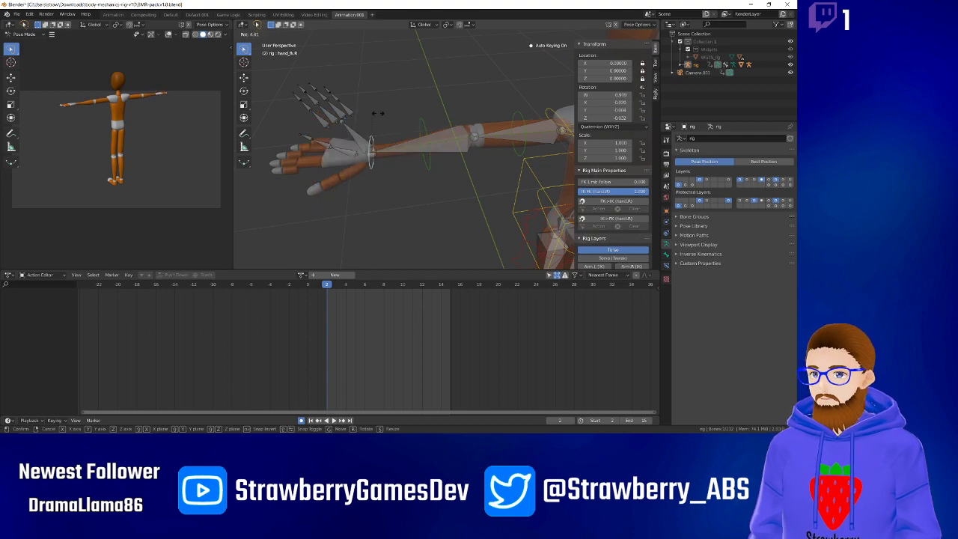
right_click(392, 110)
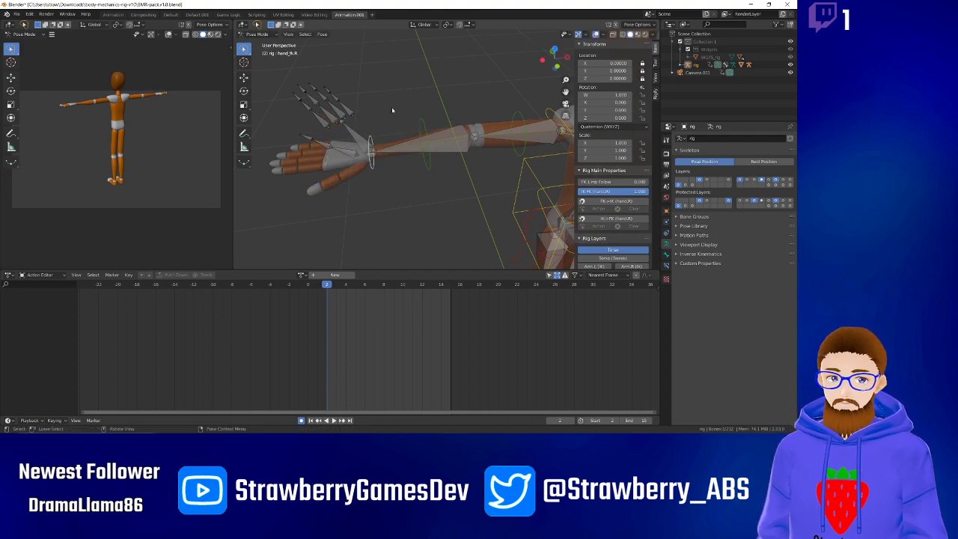
Undo the pose tests, mode switches and earlier binding changes back to Object Mode with the character mesh active.
key("ctrl+z")
key("ctrl+z")
key("ctrl+z")
key("ctrl+z")
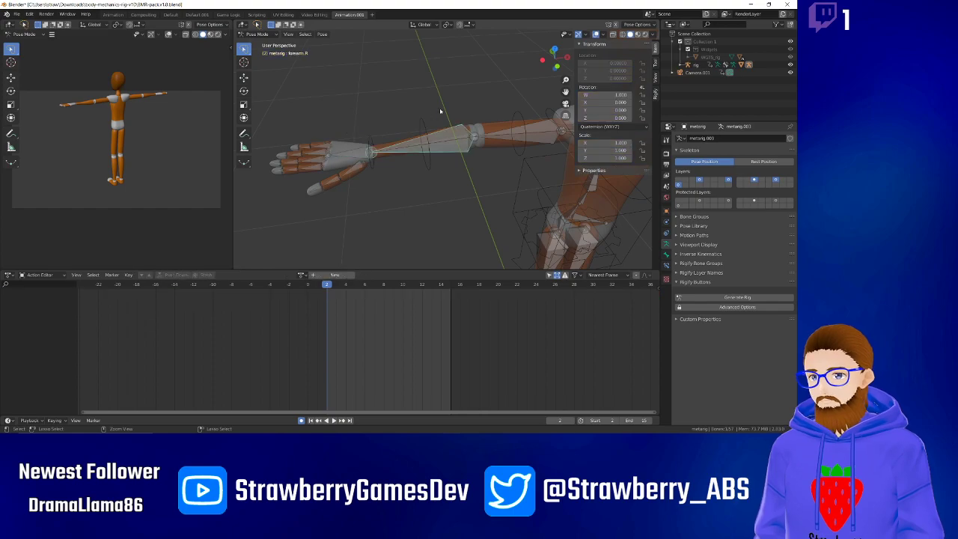
key("ctrl+z")
key("ctrl+z")
key("ctrl+z")
key("ctrl+z")
key("ctrl+z")
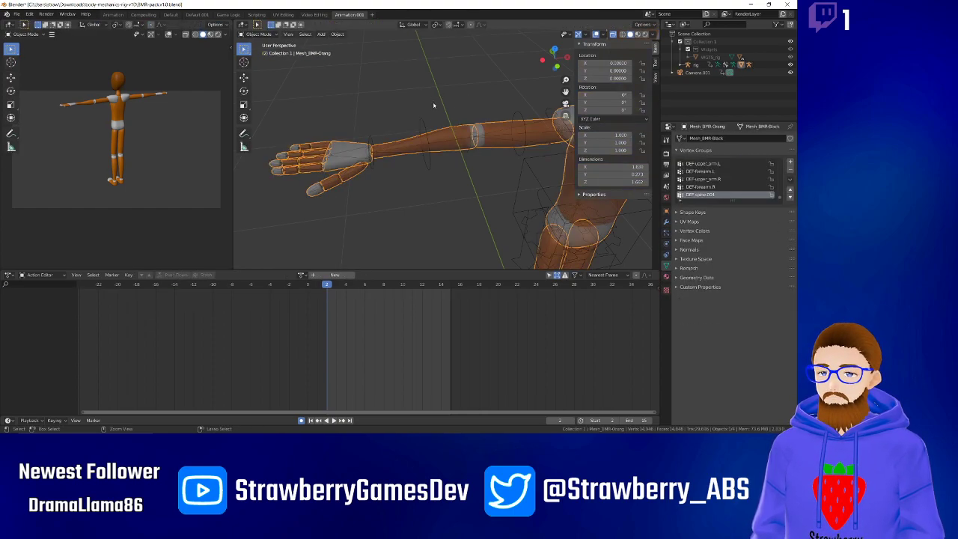
key("ctrl+z")
key("ctrl+z")
key("ctrl+z")
key("ctrl+z")
key("ctrl+z")
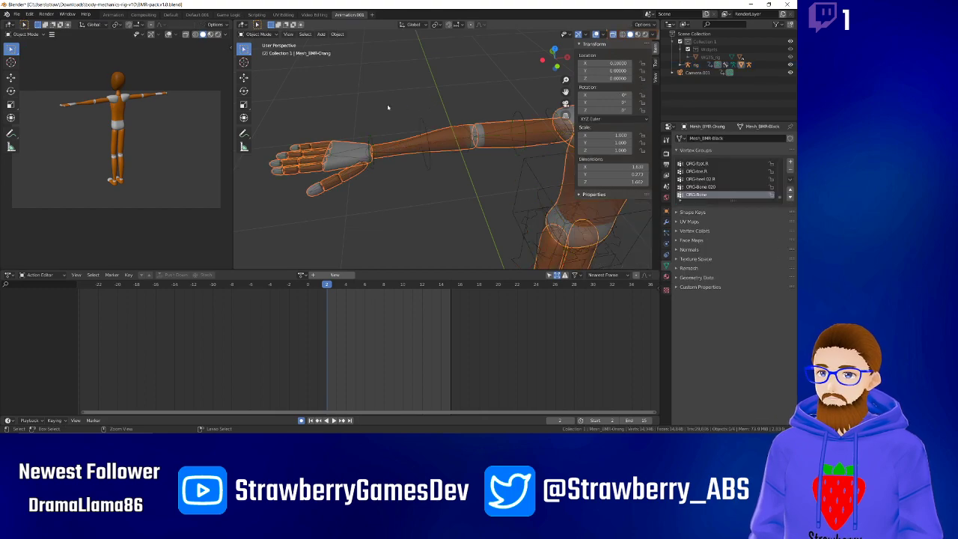
Try rotating the generated rig's right forearm FK control in Pose Mode, cancel the rotation and deselect the control.
left_click(369, 144)
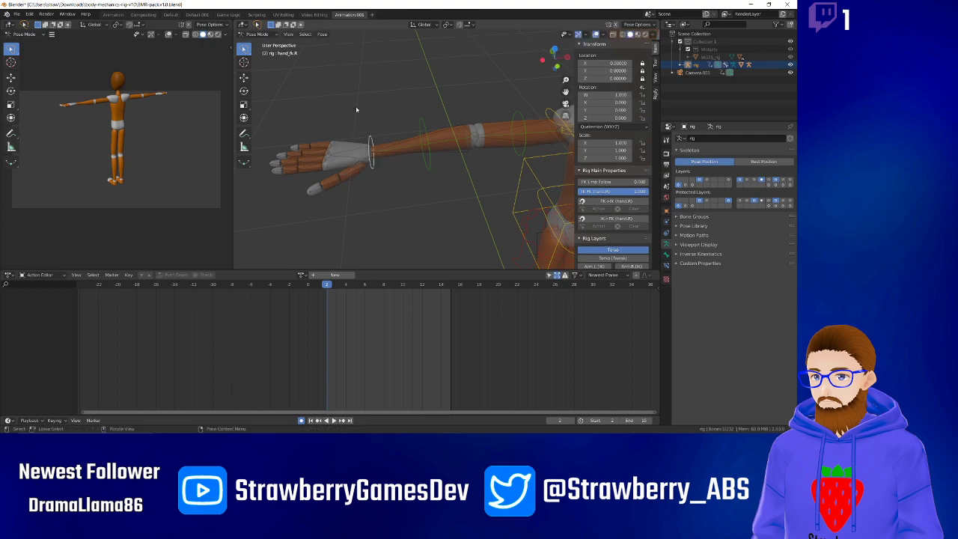
left_click(422, 121)
key("r")
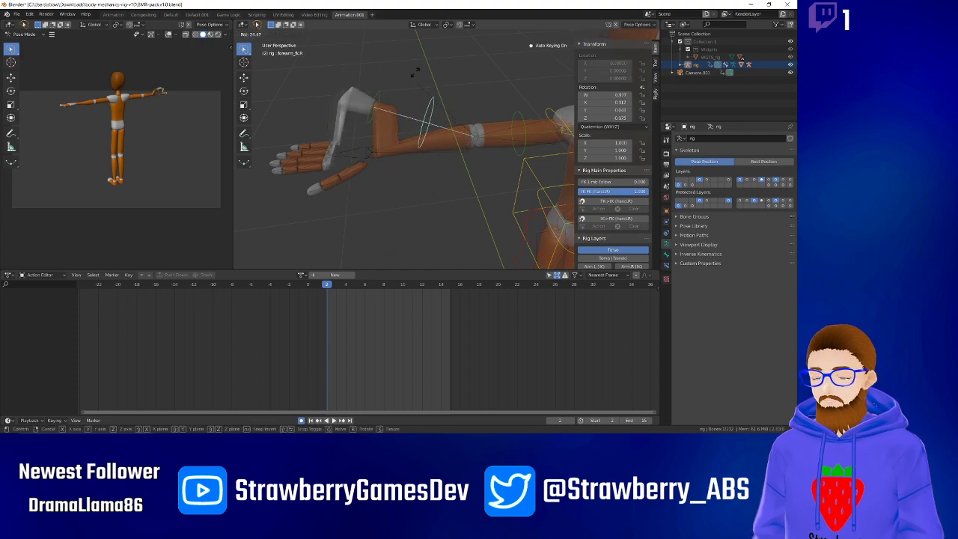
right_click(418, 121)
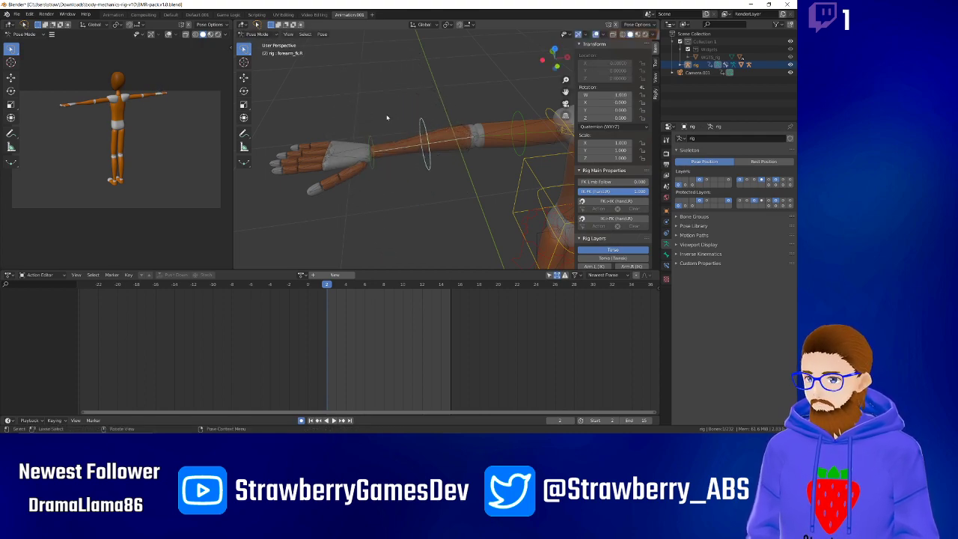
left_click(386, 118)
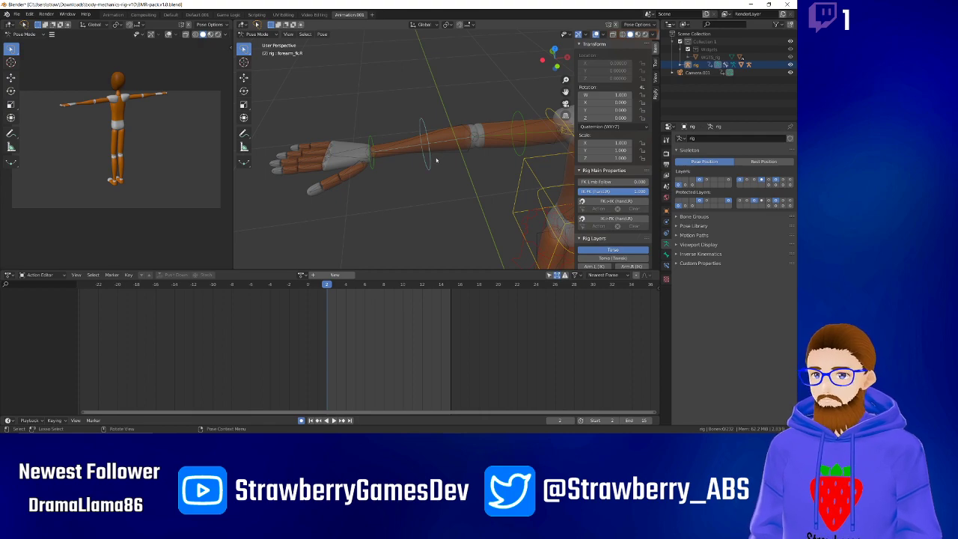
Return to Object Mode and clear the parent of the generated rig.
left_click(258, 34)
left_click(262, 43)
left_click(427, 121)
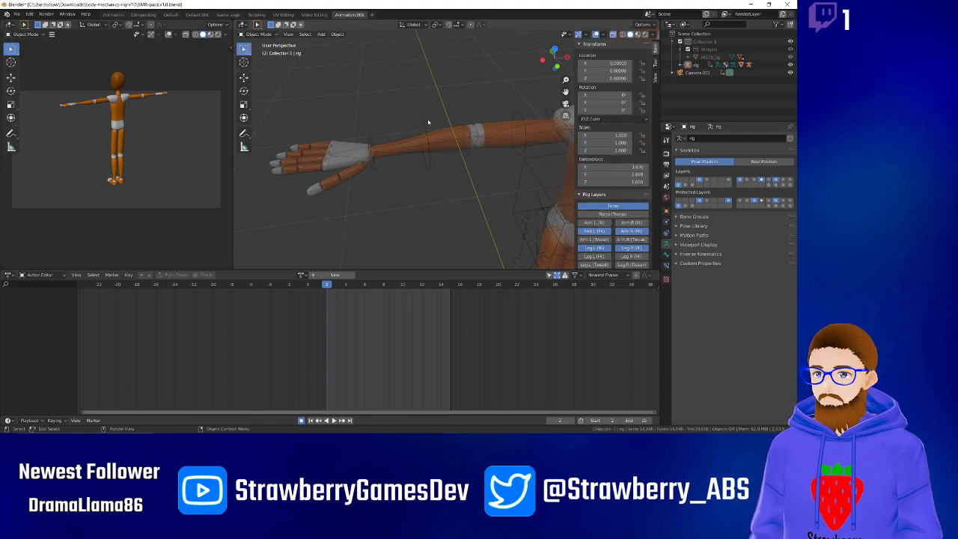
left_click(424, 125)
key("alt+p")
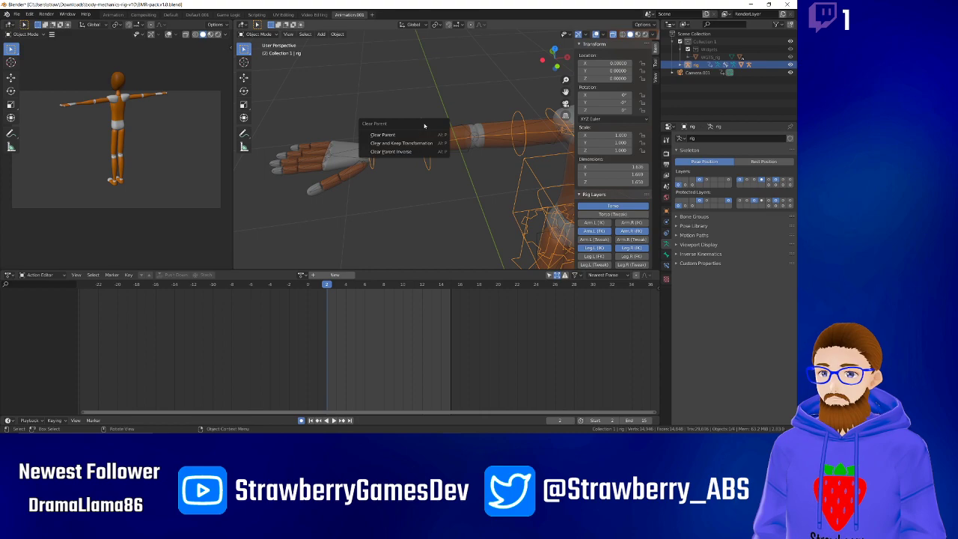
left_click(421, 135)
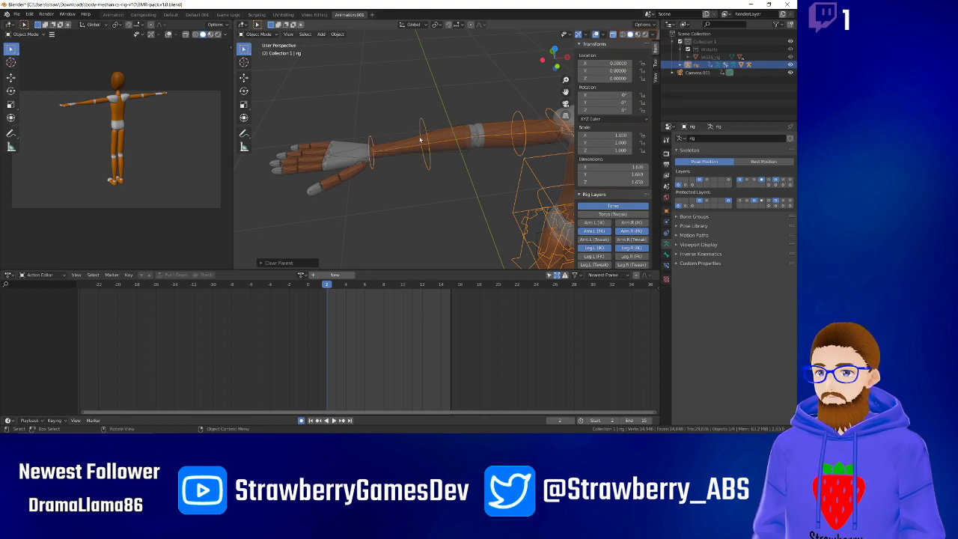
Clear the parent of the character mesh and of the metarig.
left_click(342, 144)
key("alt+p")
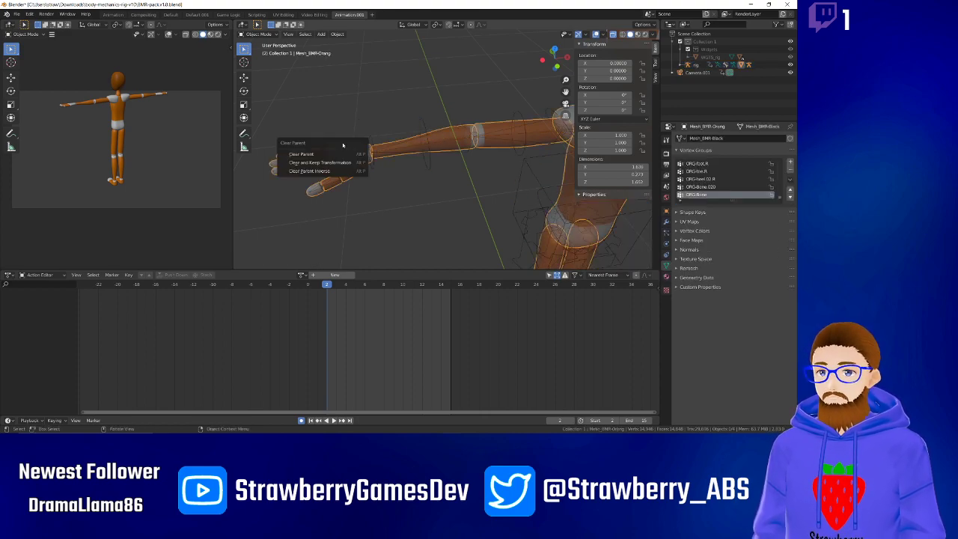
left_click(345, 154)
left_click(345, 157)
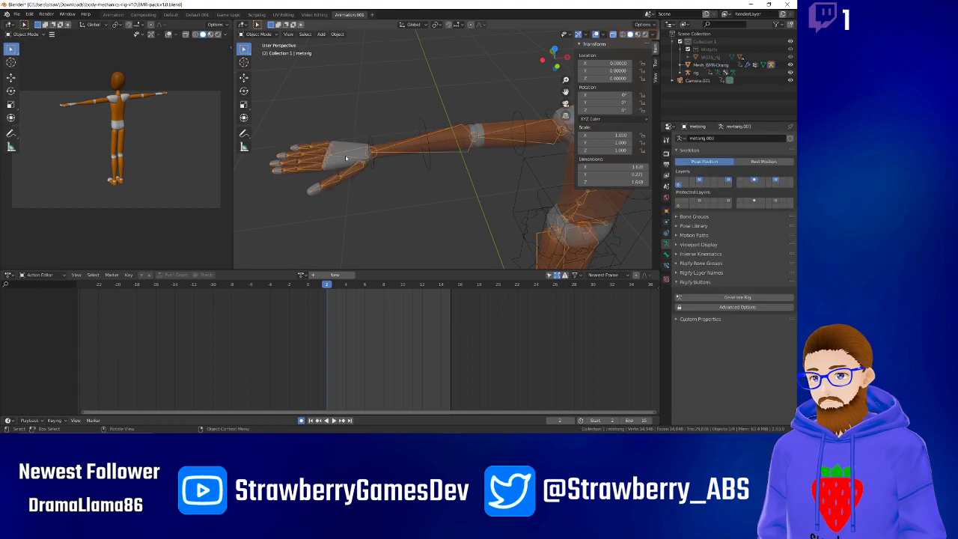
key("alt+p")
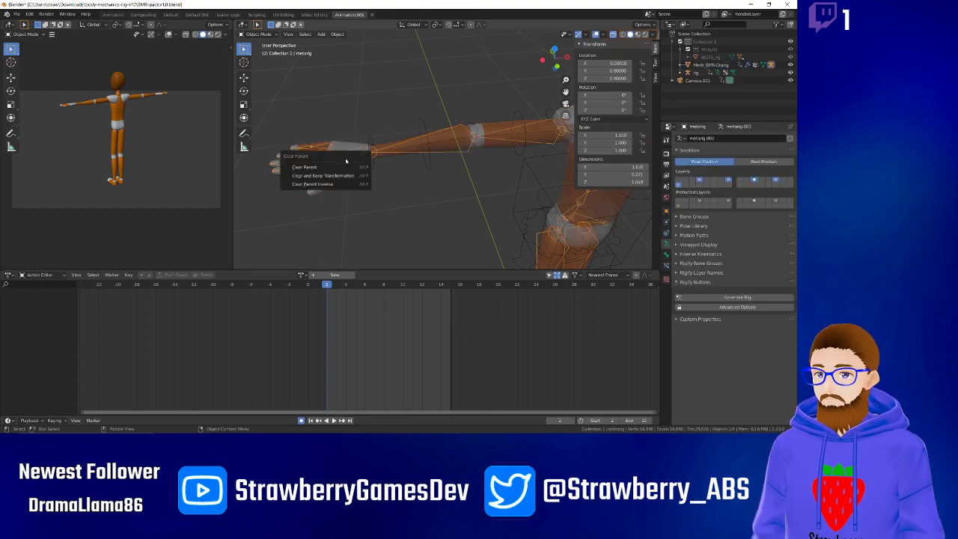
left_click(346, 166)
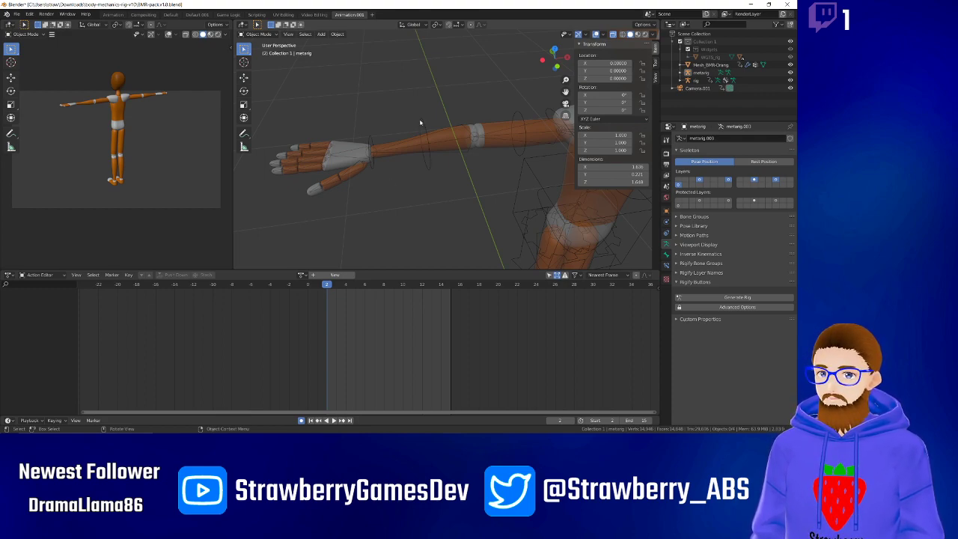
left_click(341, 145)
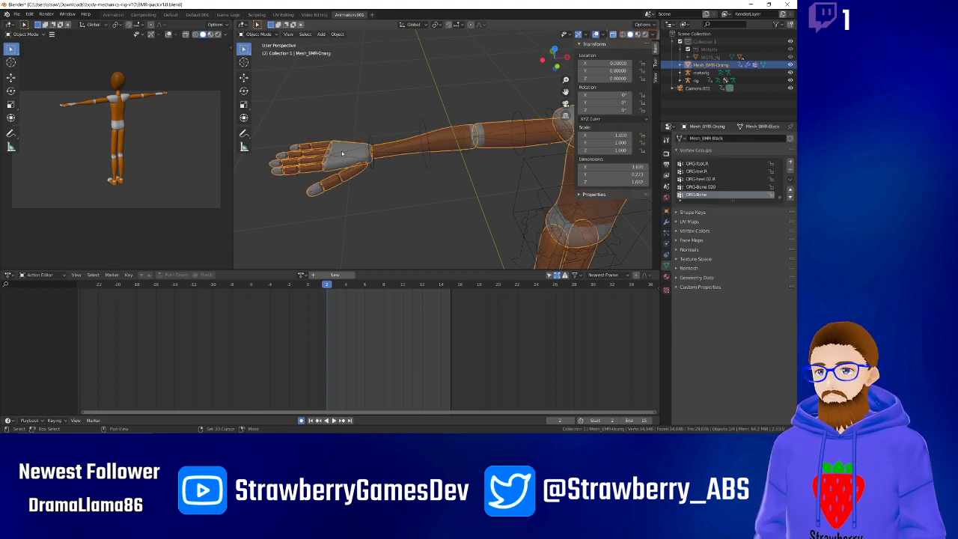
left_click(342, 154, "shift")
left_click(424, 227)
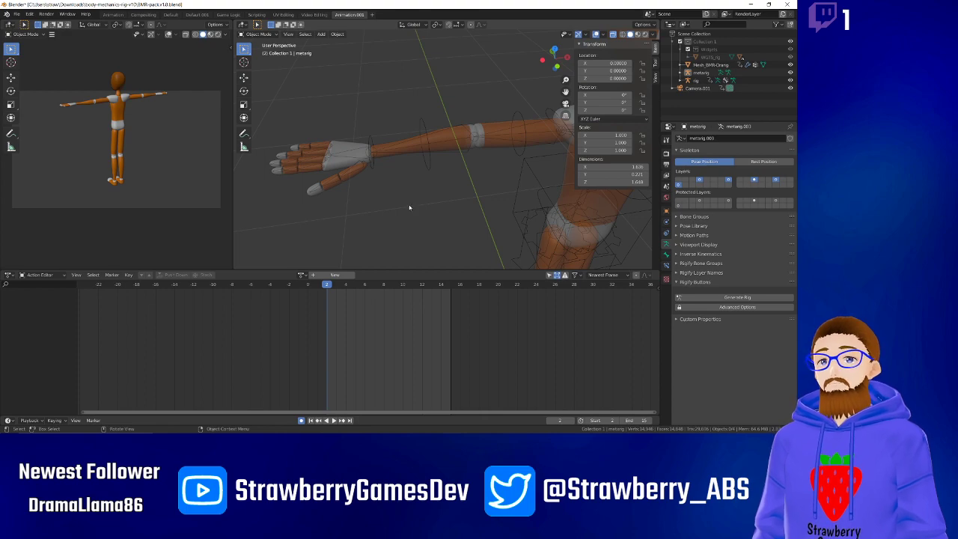
left_click(353, 151)
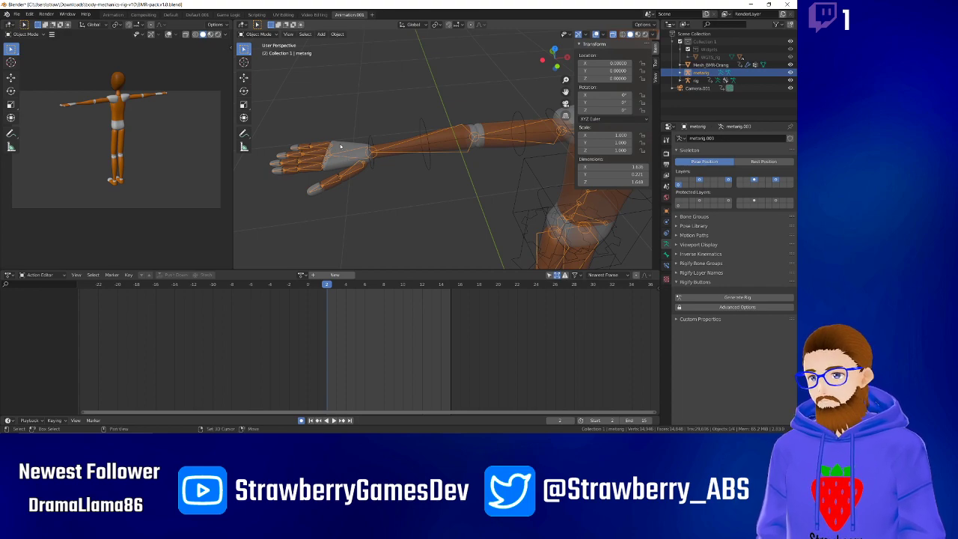
left_click(340, 143)
right_click(340, 144)
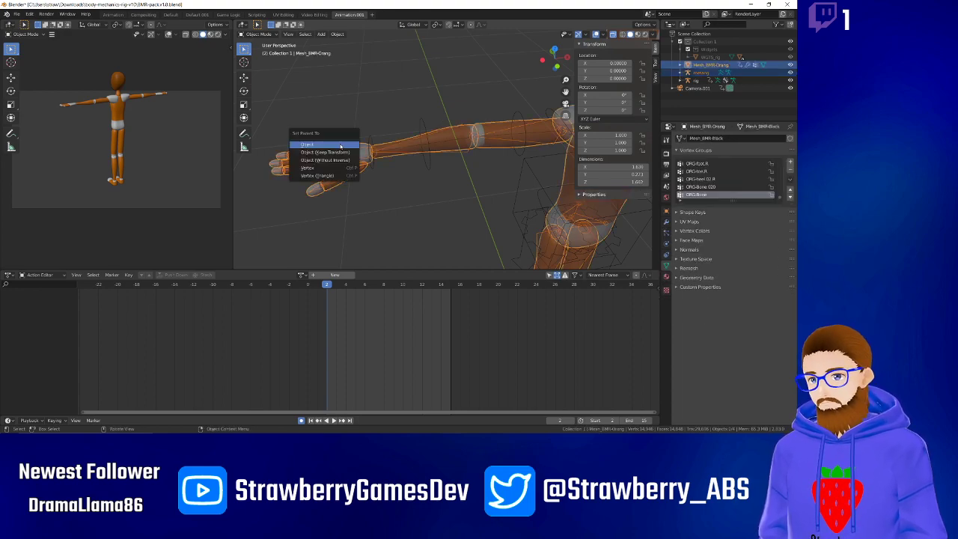
left_click(426, 215)
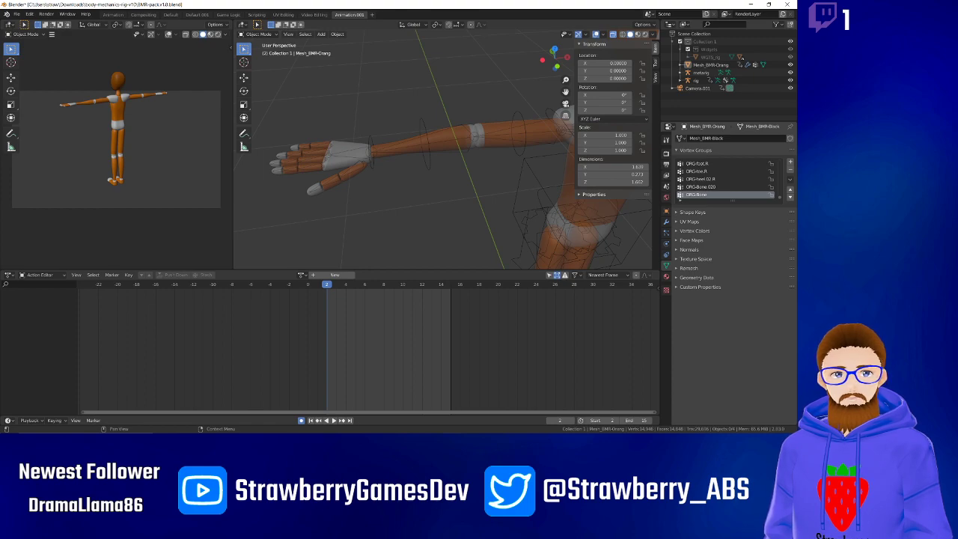
key("ctrl+s")
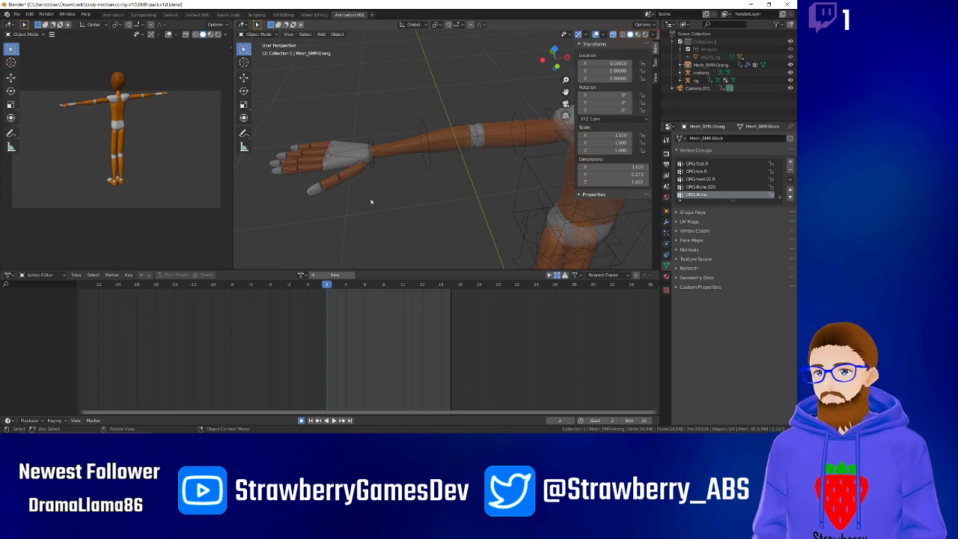
Parent the character mesh to the metarig with an armature deform.
left_click(341, 161)
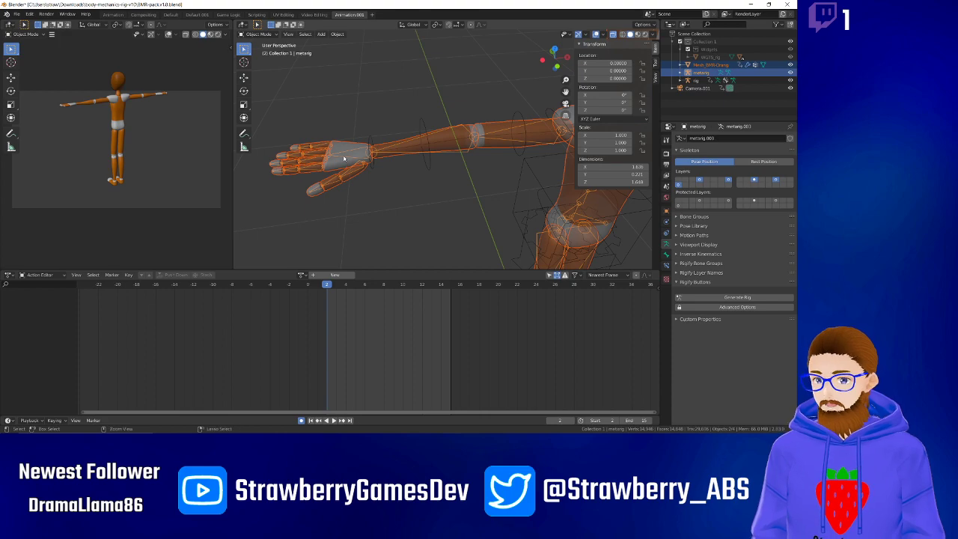
key("ctrl+p")
left_click(344, 157)
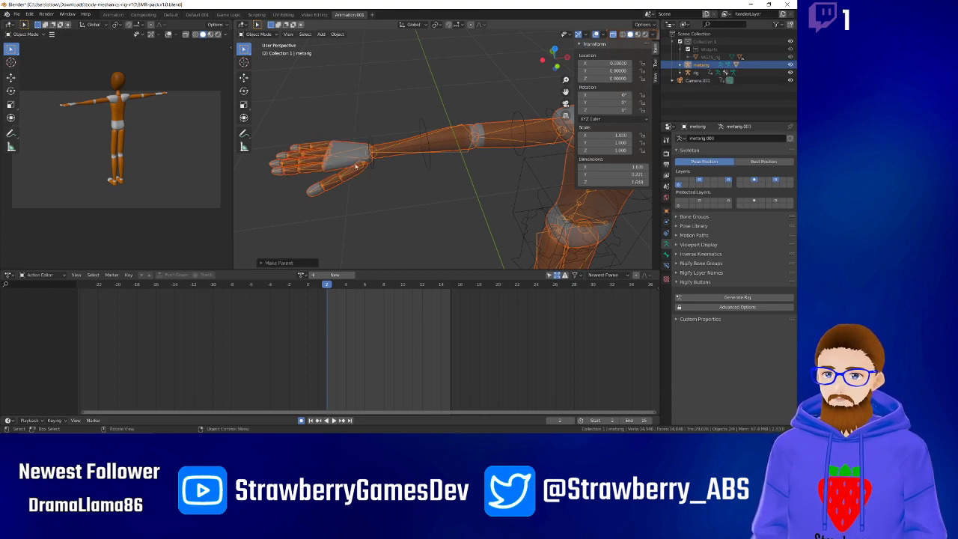
Try rotating the metarig's right hand bone in Pose Mode, cancel the rotation and deselect the bone.
left_click(351, 150)
left_click(353, 151)
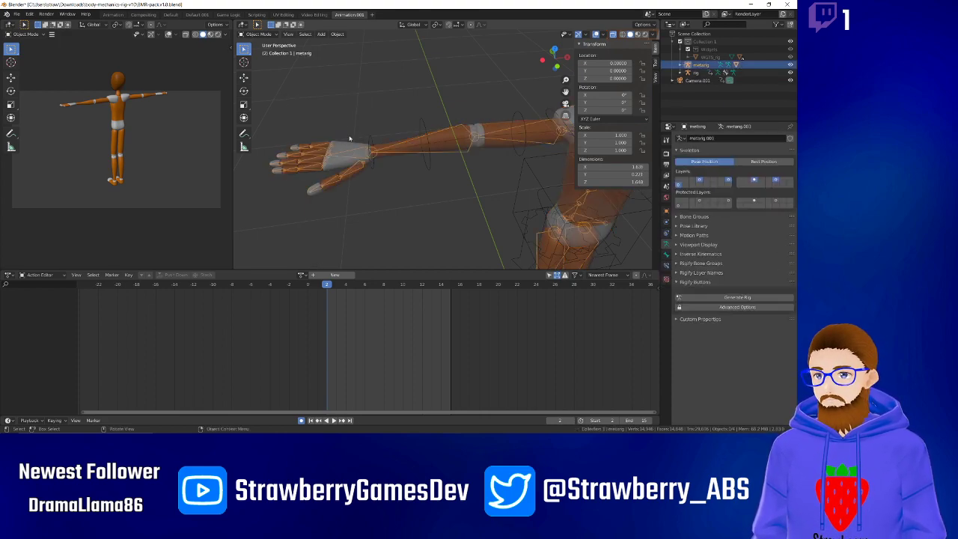
key("ctrl+Tab")
left_click(357, 157)
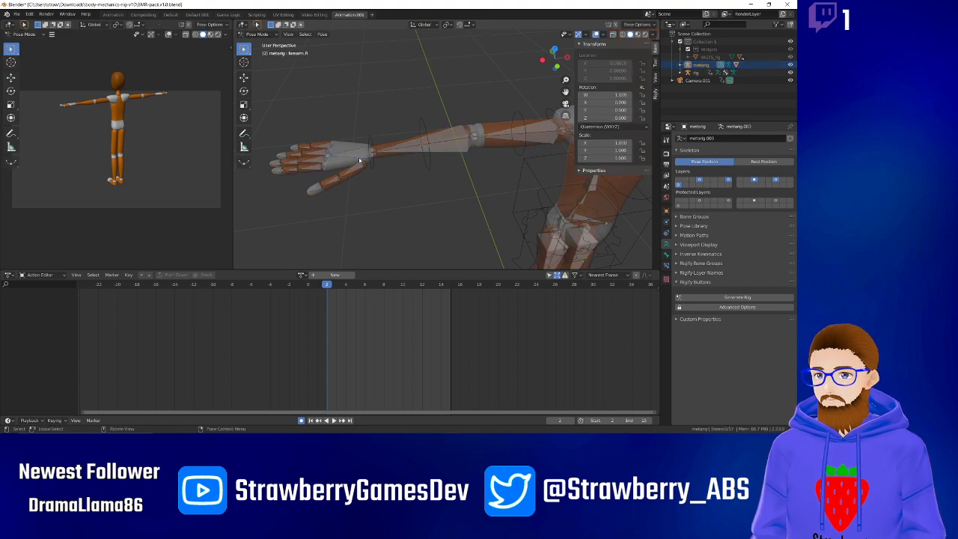
left_click(354, 156)
key("r")
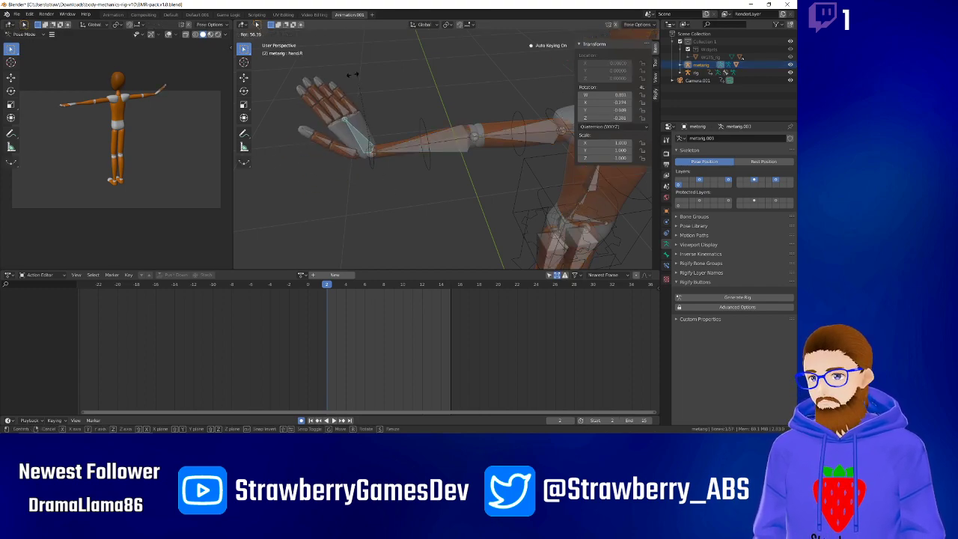
right_click(346, 160)
left_click(423, 229)
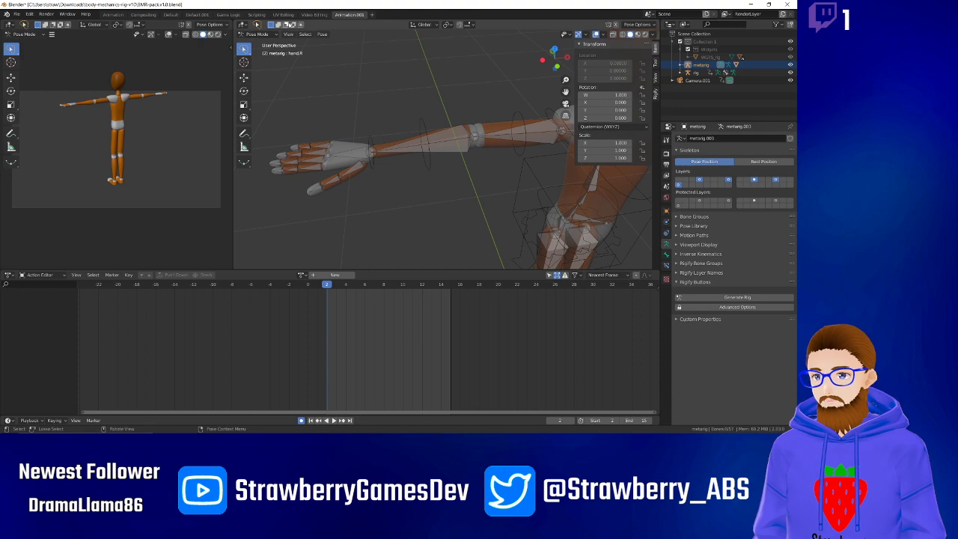
Return to Object Mode and parent the metarig to the generated rig using Armature Deform With Automatic Weights.
left_click(259, 35)
left_click(263, 43)
left_click(372, 132)
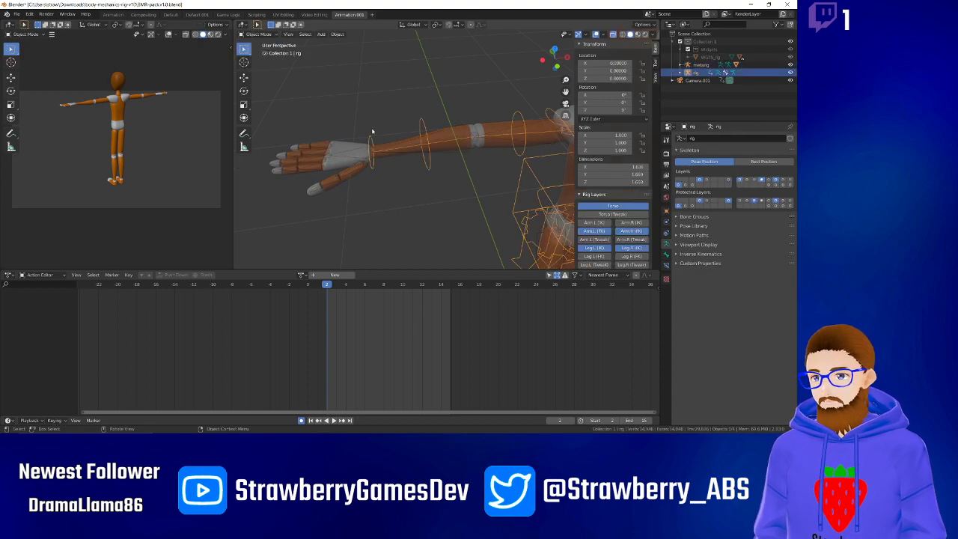
left_click(365, 155)
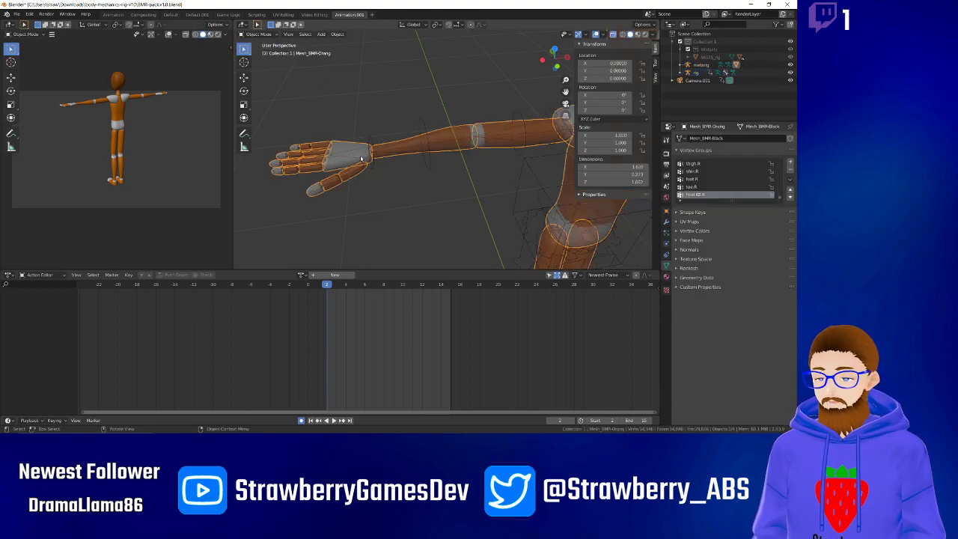
left_click(370, 140, "shift")
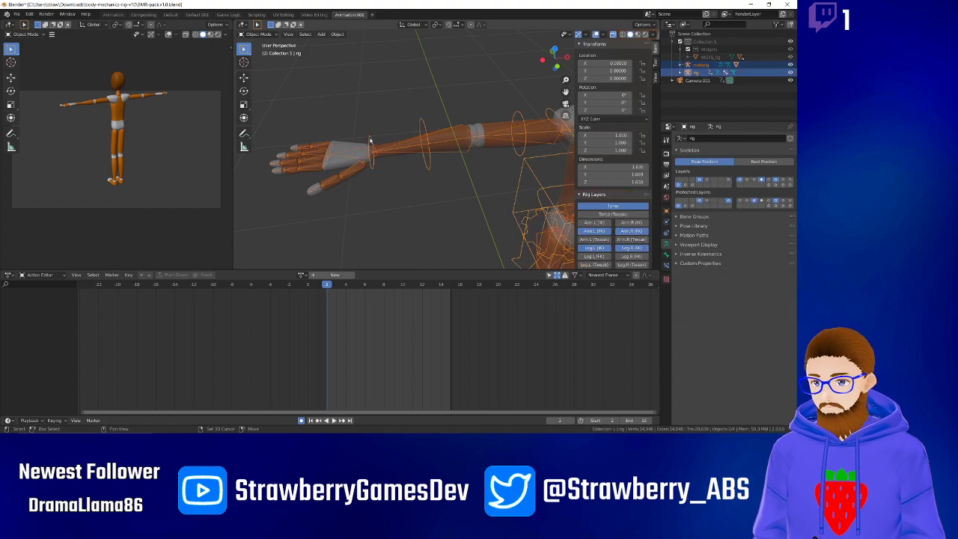
right_click(370, 141)
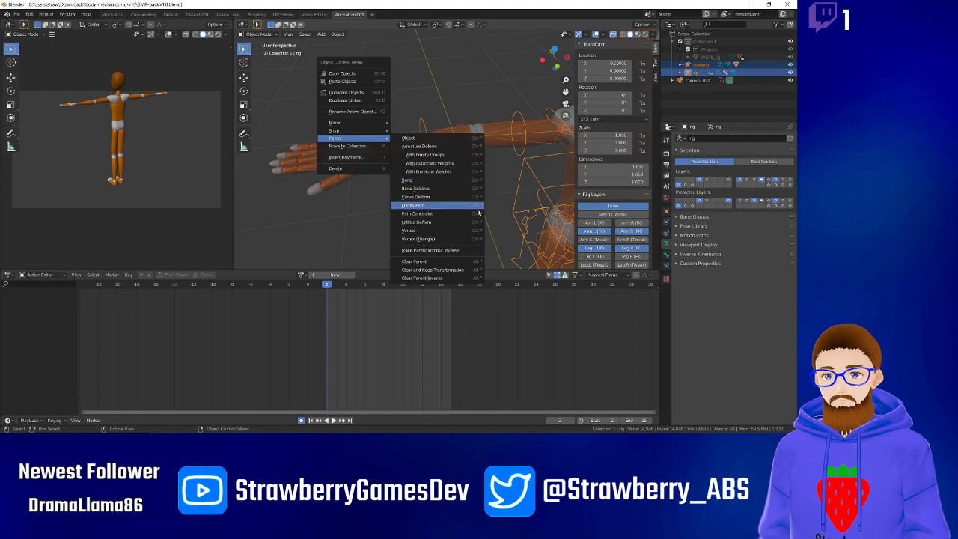
left_click(447, 166)
left_click(396, 189)
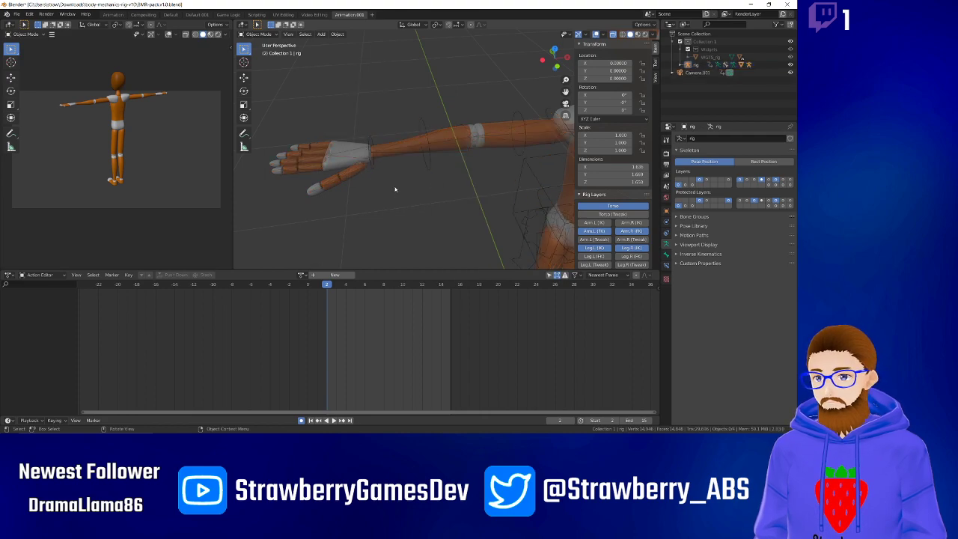
Try rotating the generated rig's right hand and forearm FK controls in Pose Mode.
left_click(372, 138)
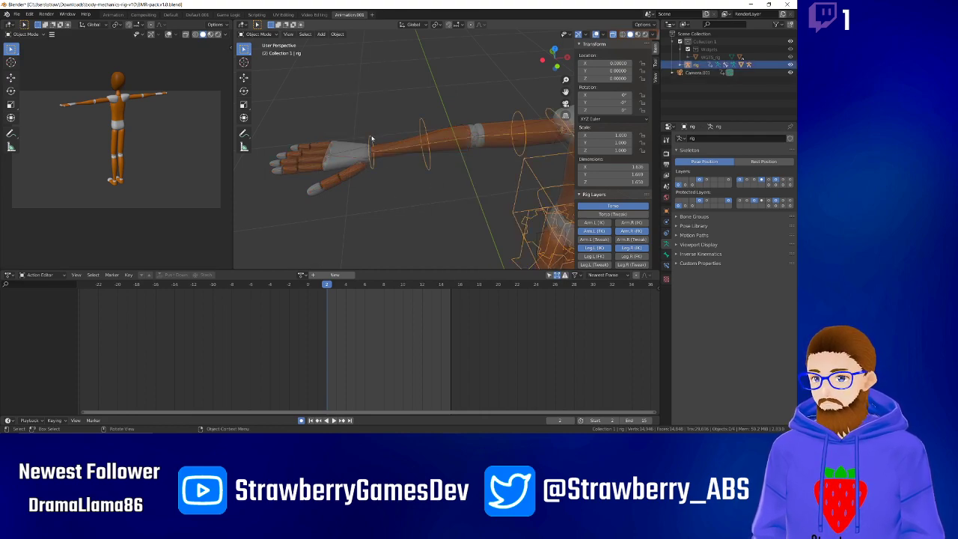
key("ctrl+Tab")
left_click(371, 138)
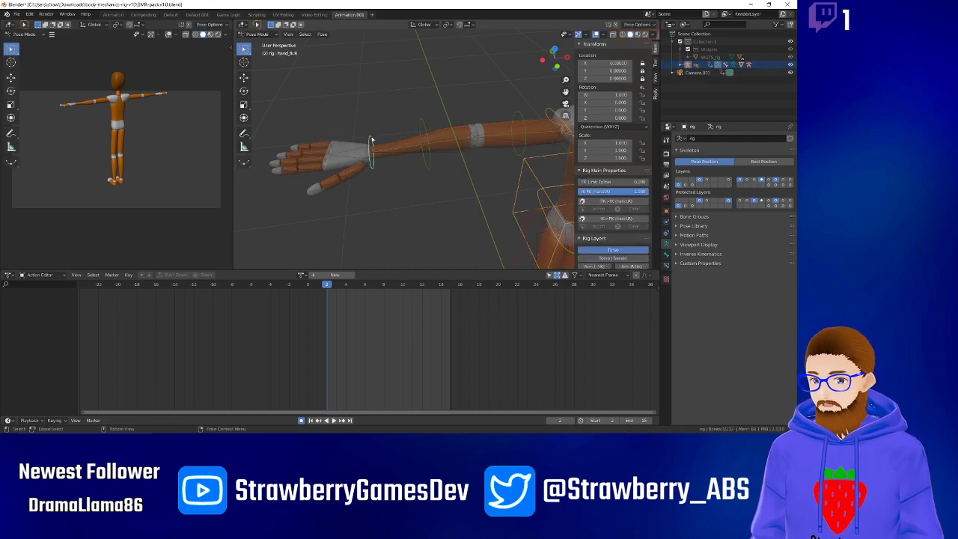
key("r")
right_click(339, 131)
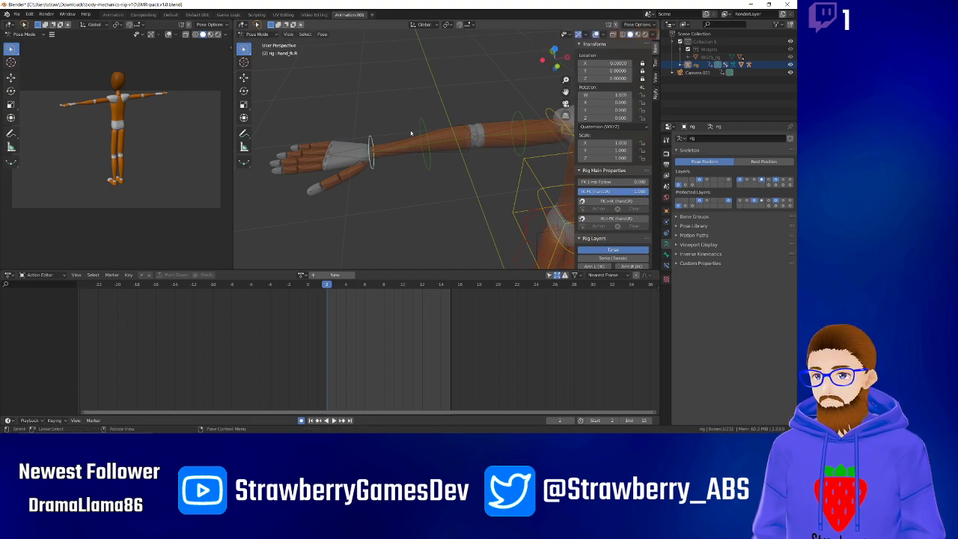
left_click(425, 132)
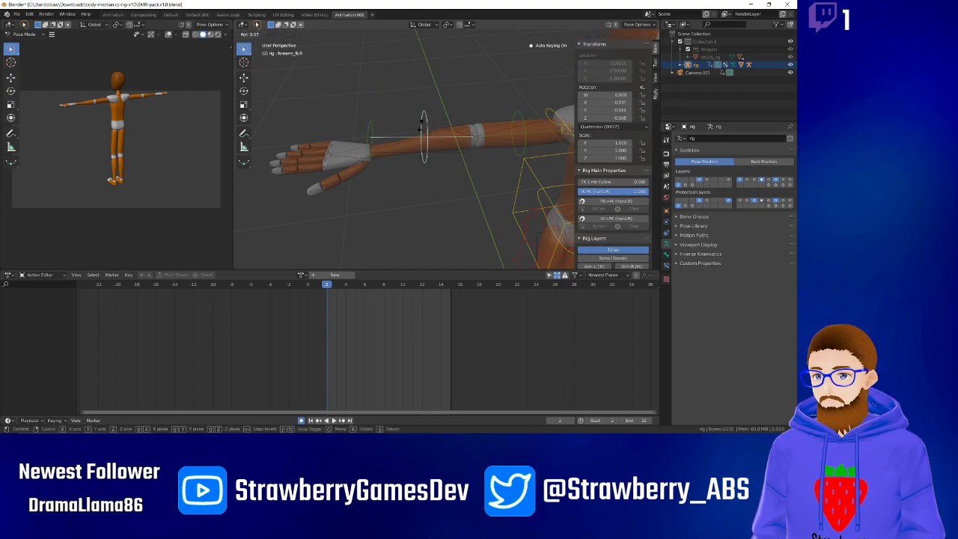
Test the right forearm FK control's rotation with IK-FK (hand.R) at 0.000, cancel it and restore IK-FK to 1.000.
left_click_drag(593, 191, 521, 192)
left_click(441, 146)
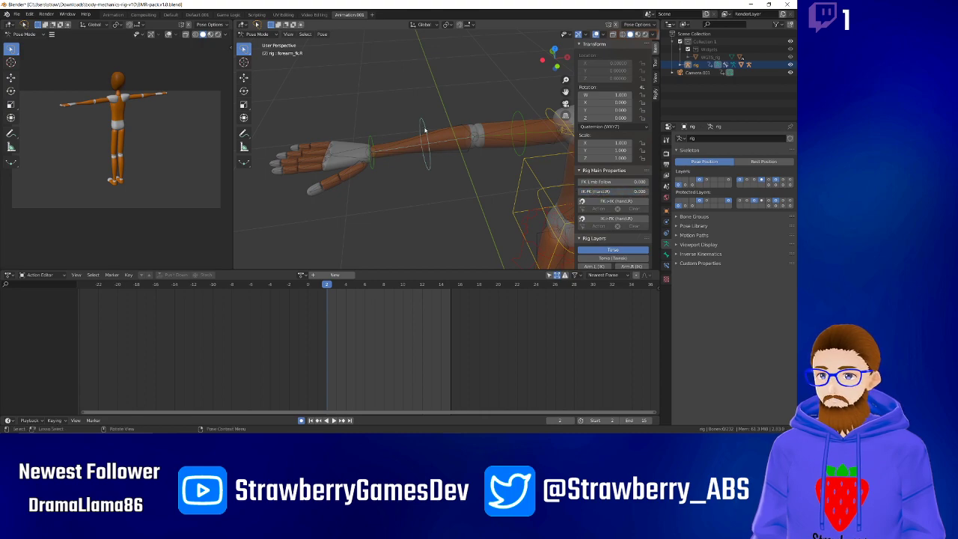
left_click(425, 133)
key("r")
right_click(504, 166)
left_click_drag(596, 191, 649, 191)
Try snapping FK->IK (hand.R) and rotating the right forearm control, and undo the snap.
left_click(612, 202)
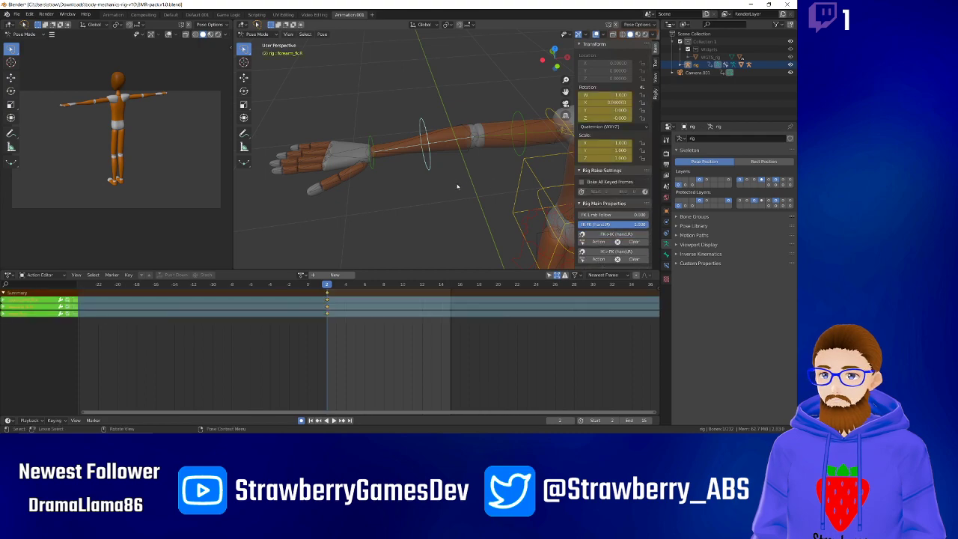
key("r")
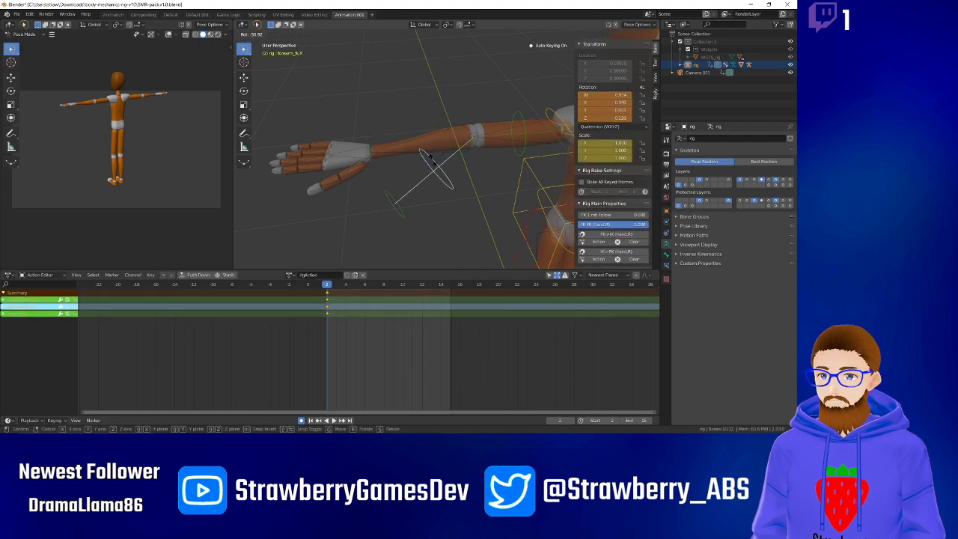
right_click(442, 143)
key("ctrl+z")
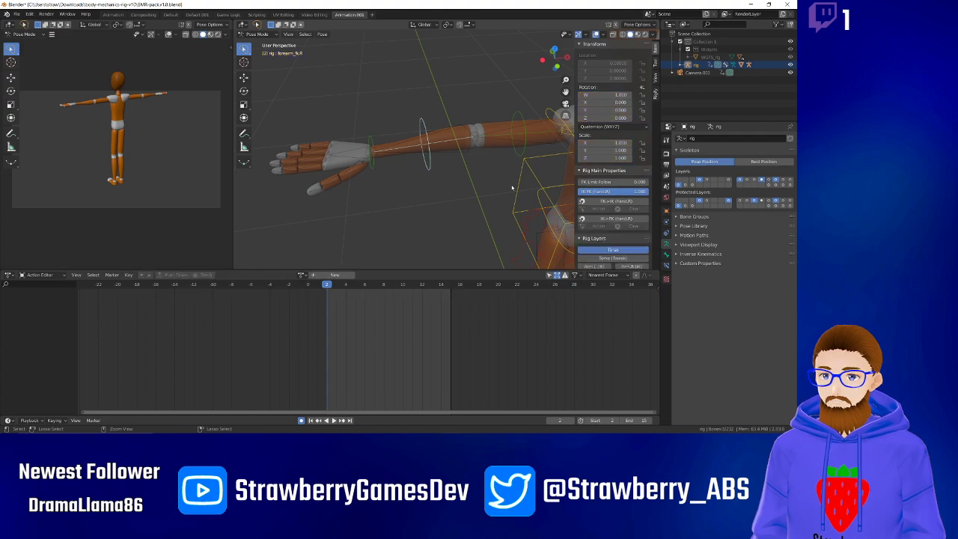
left_click(483, 214)
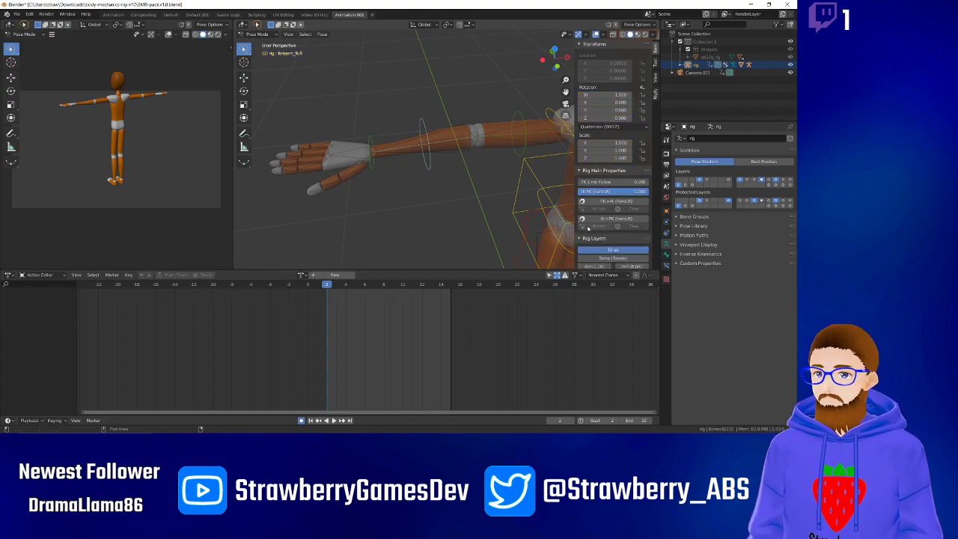
scroll(599, 228, "down", 4)
scroll(601, 228, "up", 4)
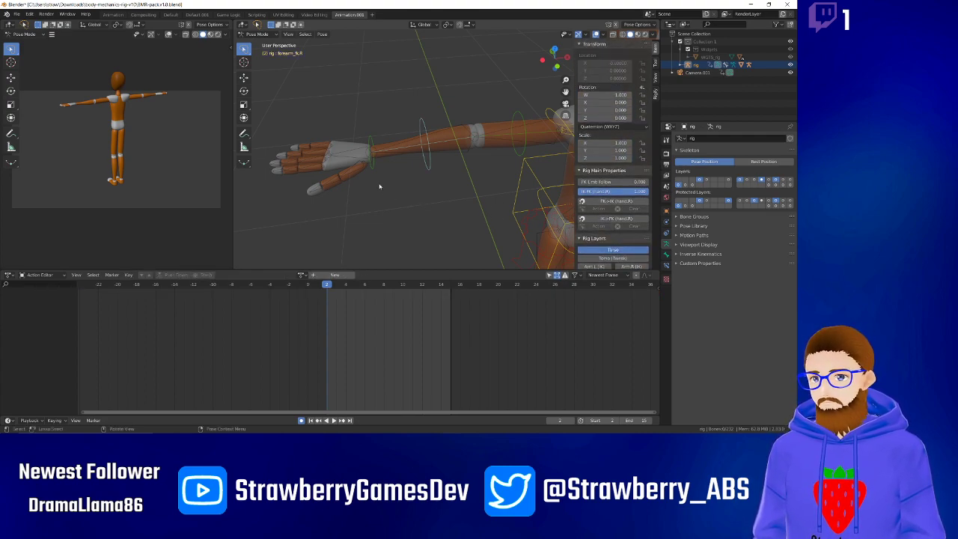
Switch to the metarig through Object Mode and rotate its right hand bone downward in Pose Mode.
left_click(352, 155)
left_click(376, 159)
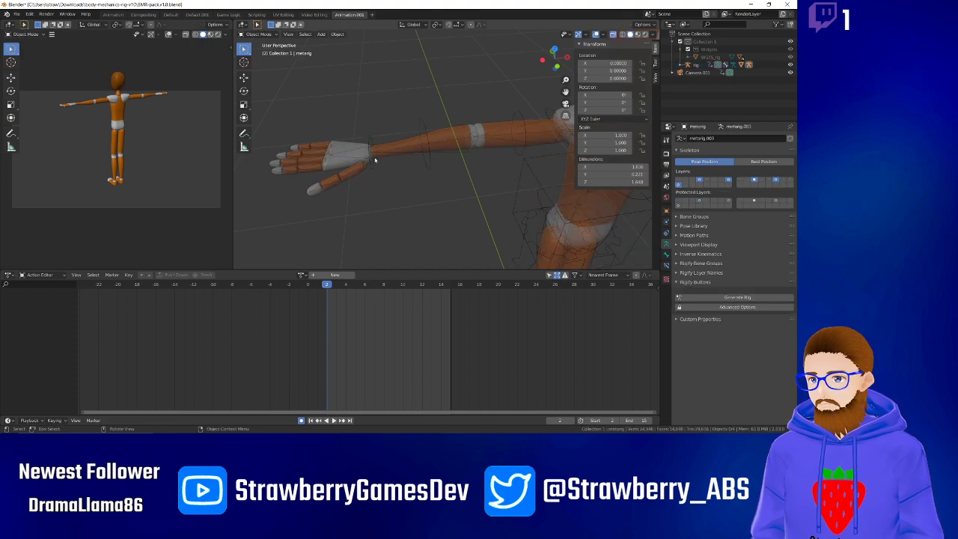
left_click(357, 155)
left_click(356, 153)
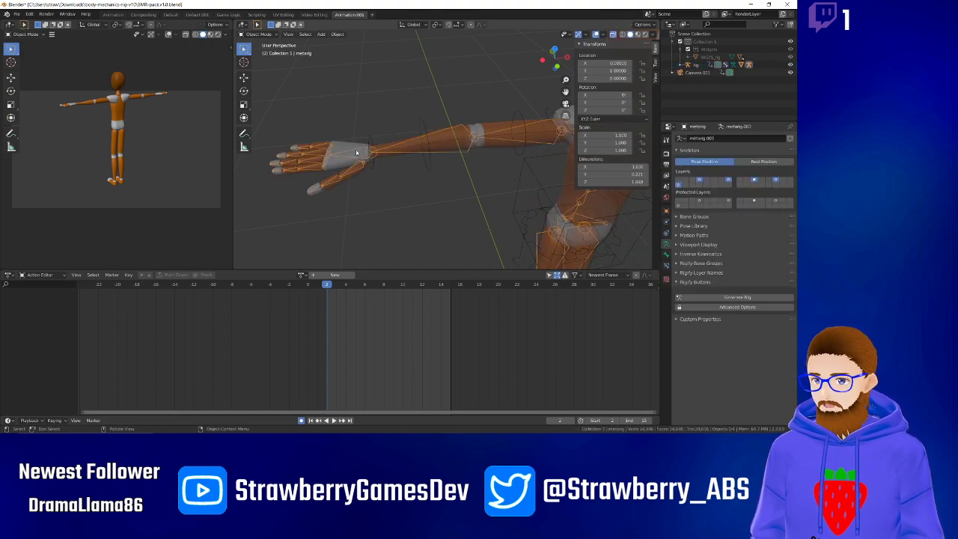
key("ctrl+Tab")
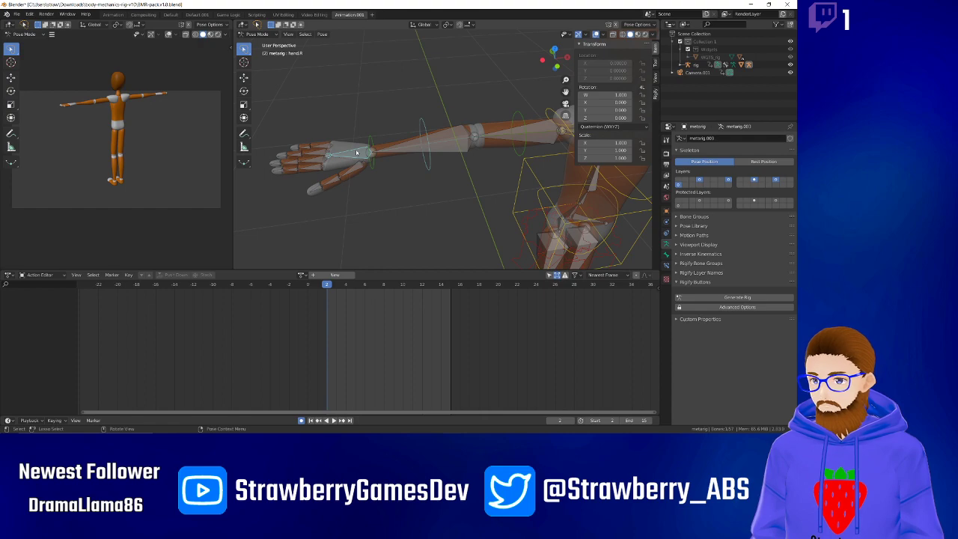
key("r")
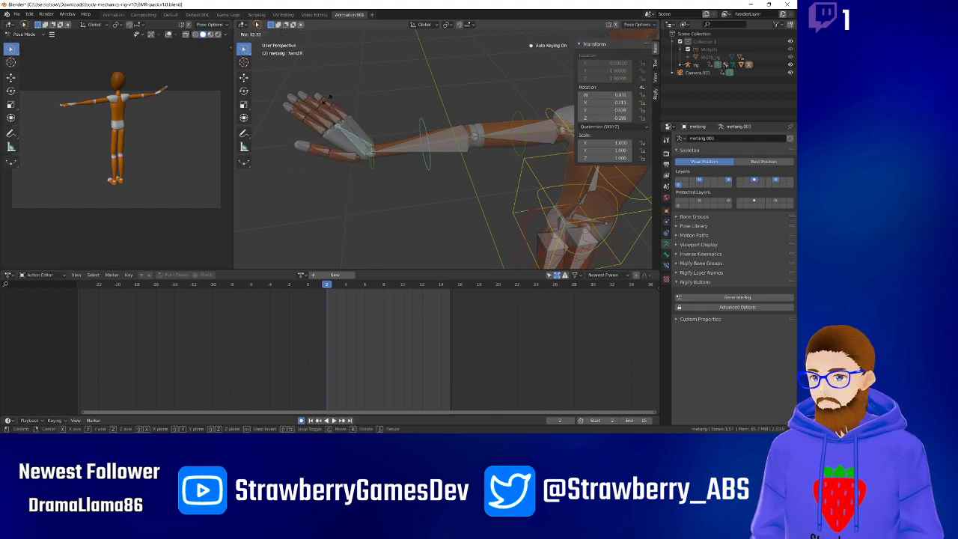
left_click(348, 167)
Try rotating the metarig's right forearm bone, cancel it and undo the hand bone's rotation.
left_click(420, 145)
key("r")
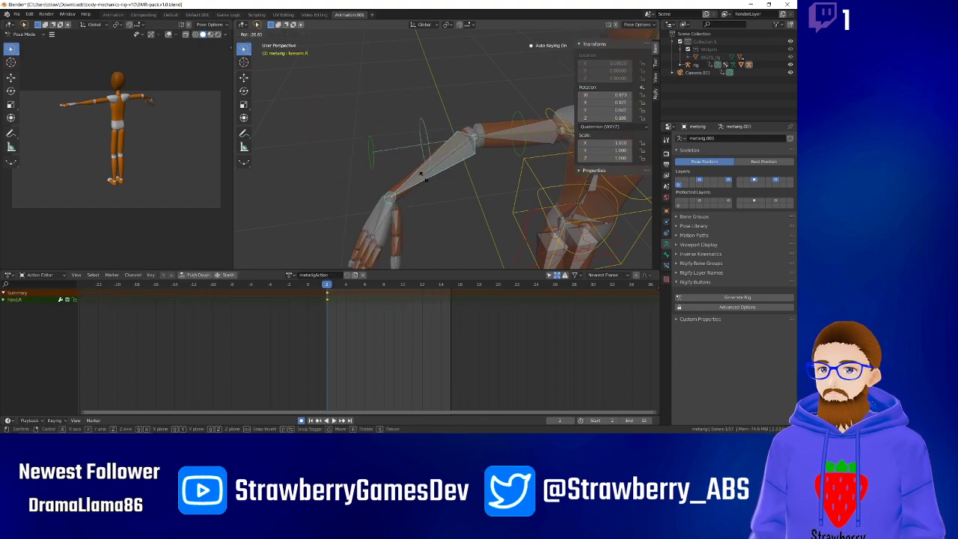
right_click(426, 167)
key("ctrl+z")
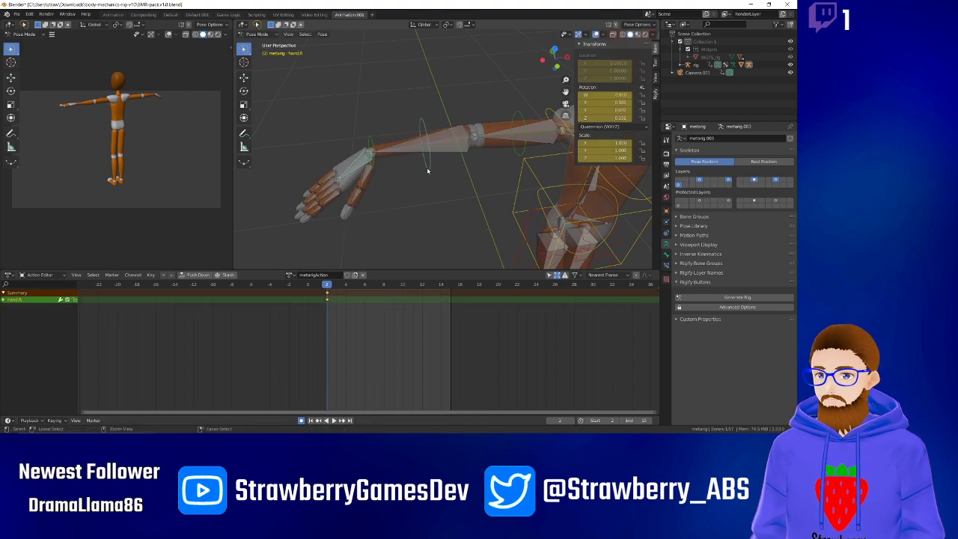
key("ctrl+z")
left_click(401, 189)
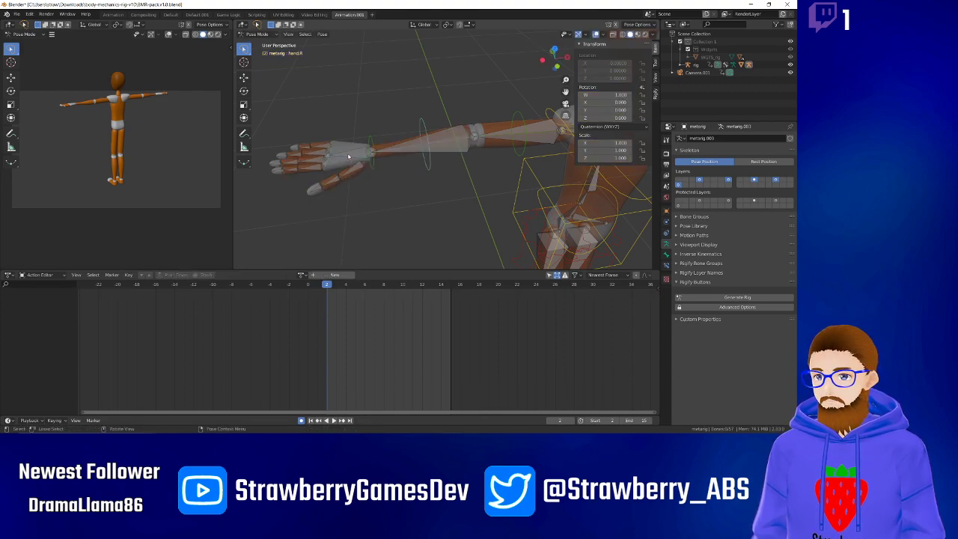
Try rotating the metarig's right hand bone once more and cancel the rotation.
left_click(348, 156)
key("r")
right_click(356, 138)
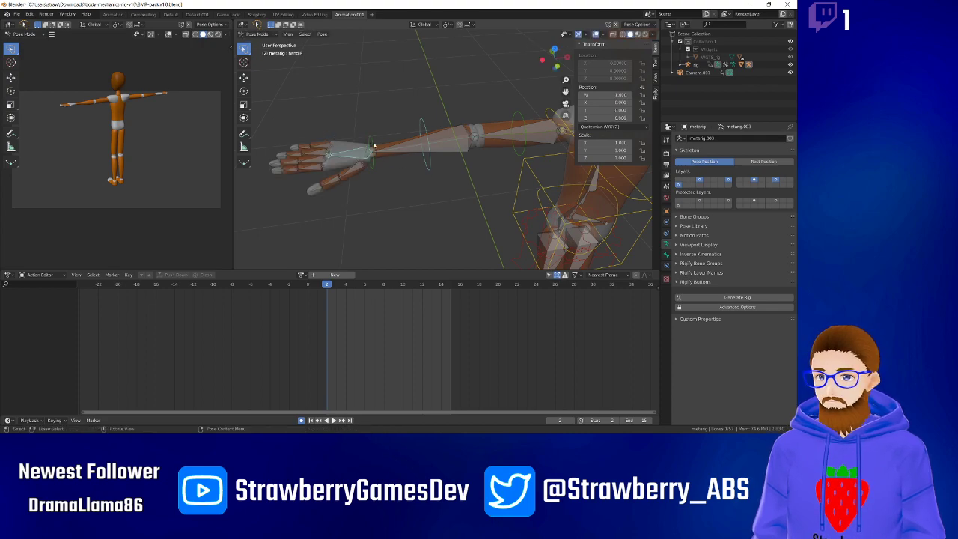
left_click(371, 143)
left_click(357, 151)
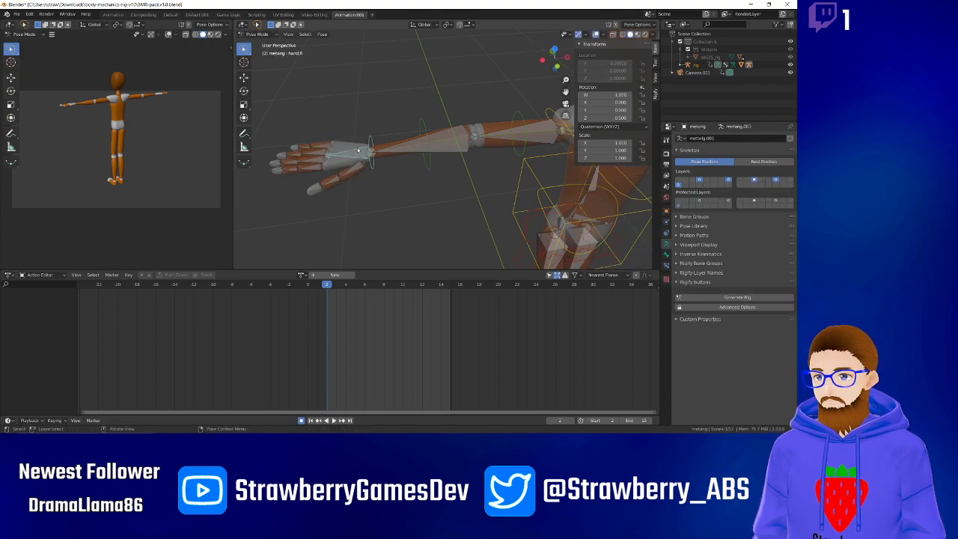
left_click(336, 148)
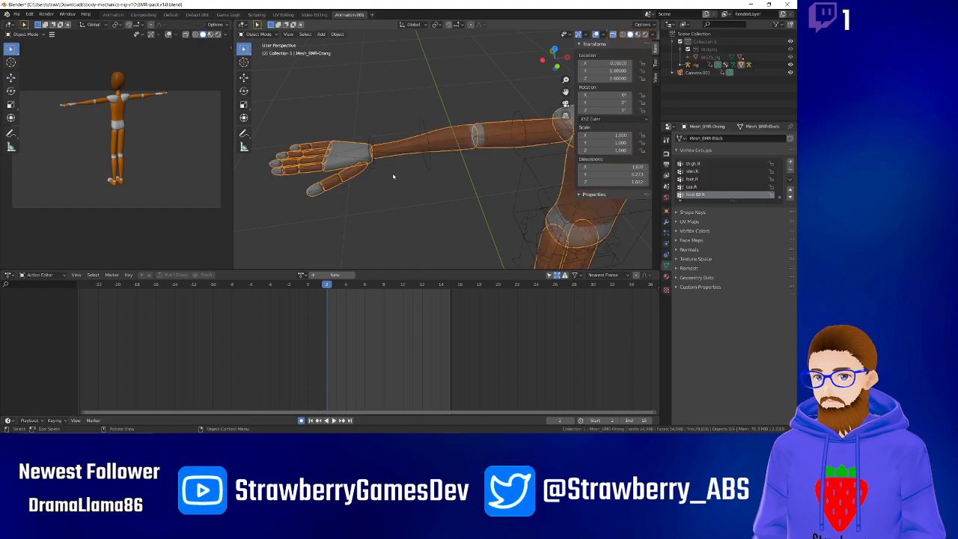
left_click(370, 141)
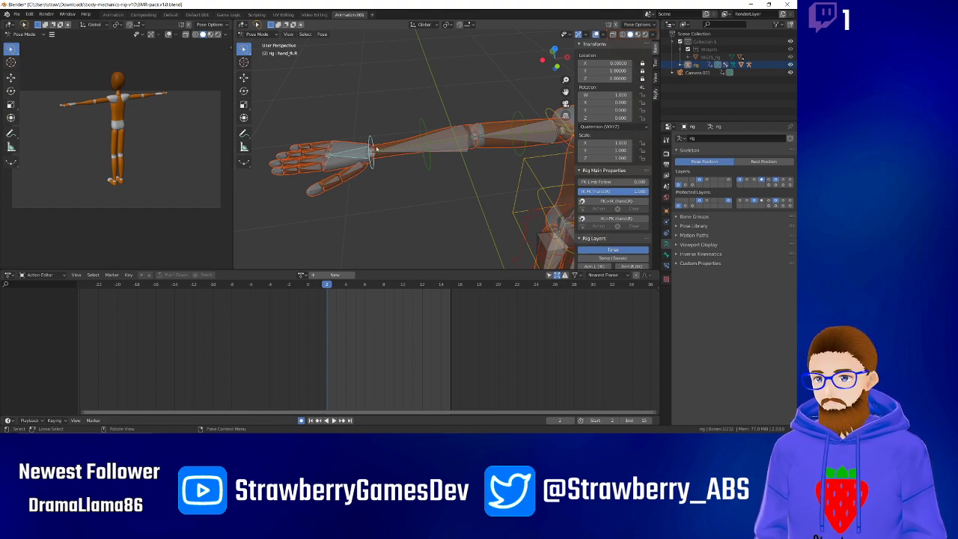
left_click(384, 186)
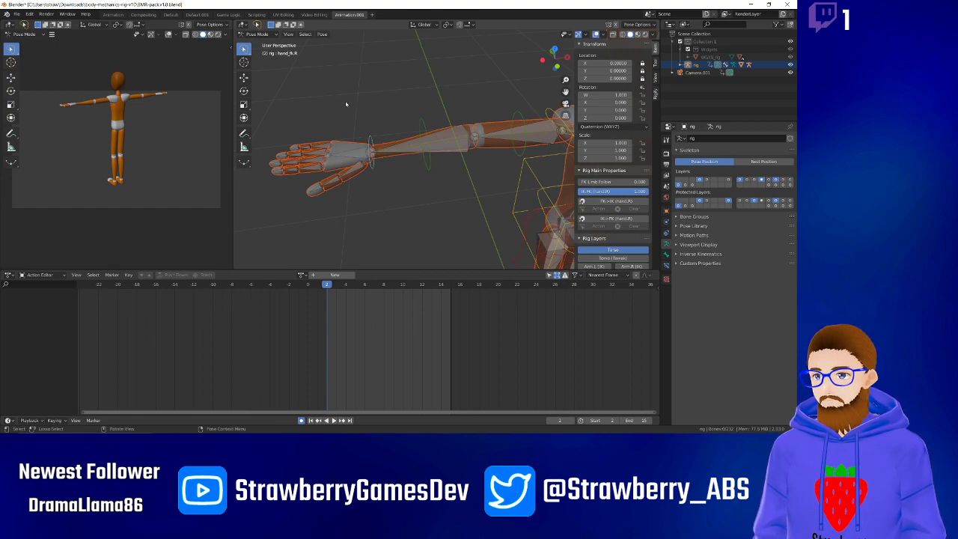
Switch to Object Mode and parent the character mesh to the generated rig with automatic weights.
left_click(266, 35)
left_click(262, 44)
left_click(376, 160)
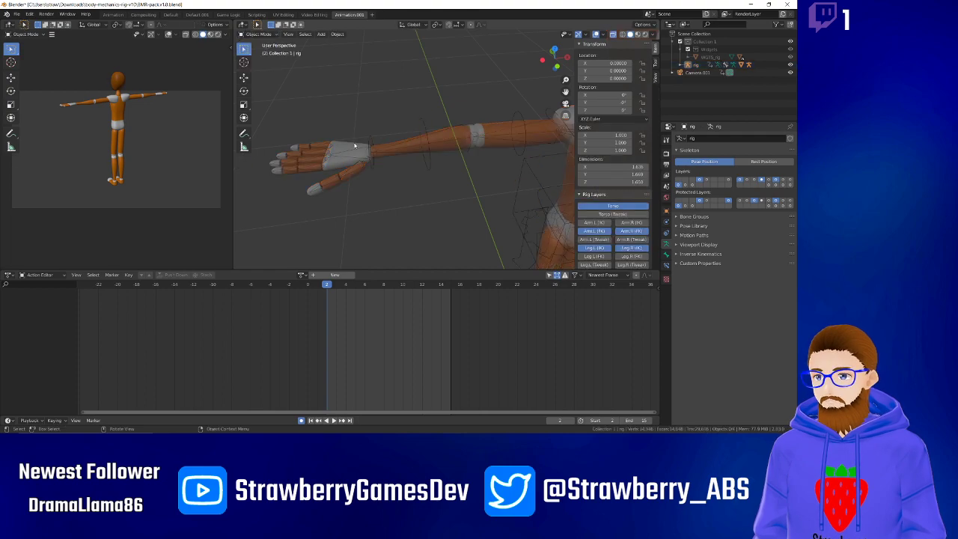
left_click(356, 143)
left_click(371, 141, "shift")
right_click(371, 141)
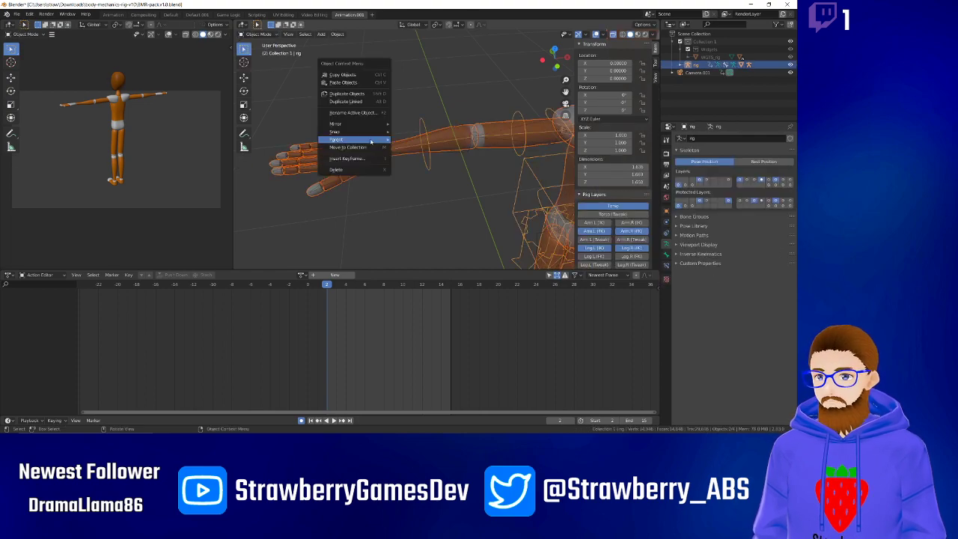
mouse_move(371, 141)
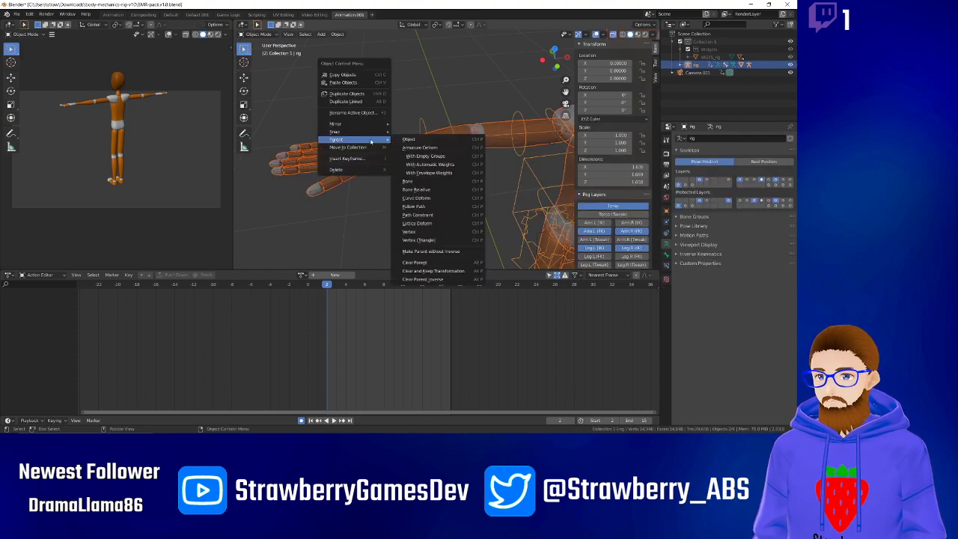
left_click(428, 163)
Reselect the rig, test-rotate its right hand FK control in Pose Mode and undo the rotation.
left_click(377, 182)
left_click(353, 150)
left_click(370, 143)
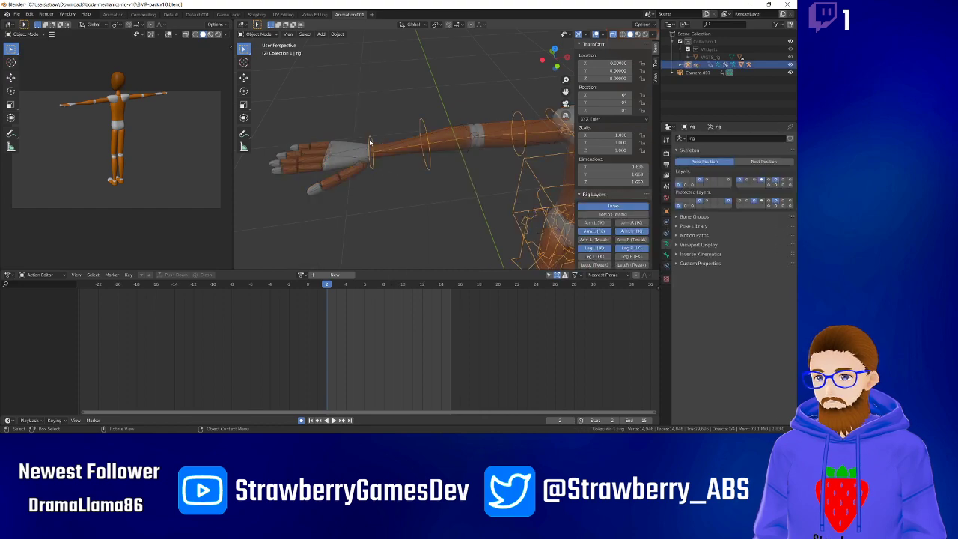
key("ctrl+Tab")
key("r")
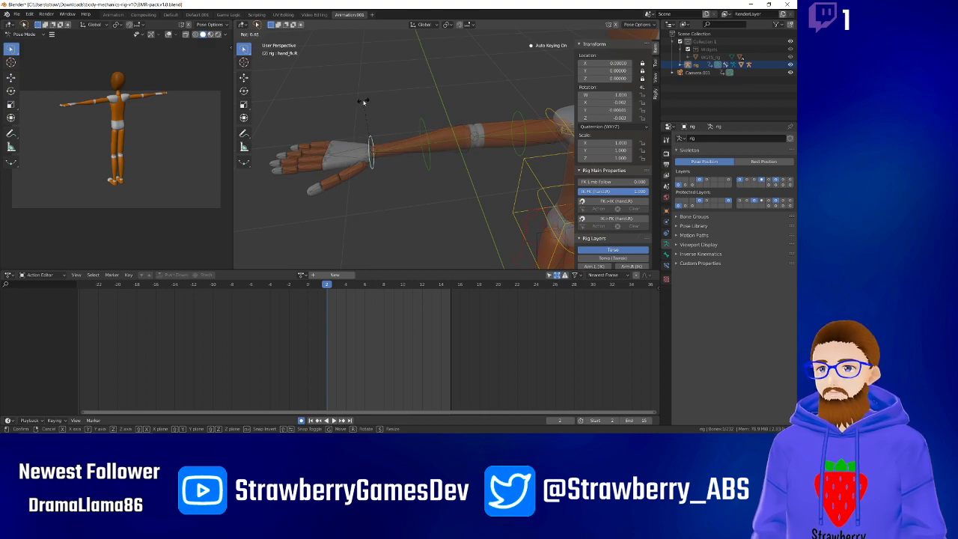
left_click(415, 121)
key("ctrl+z")
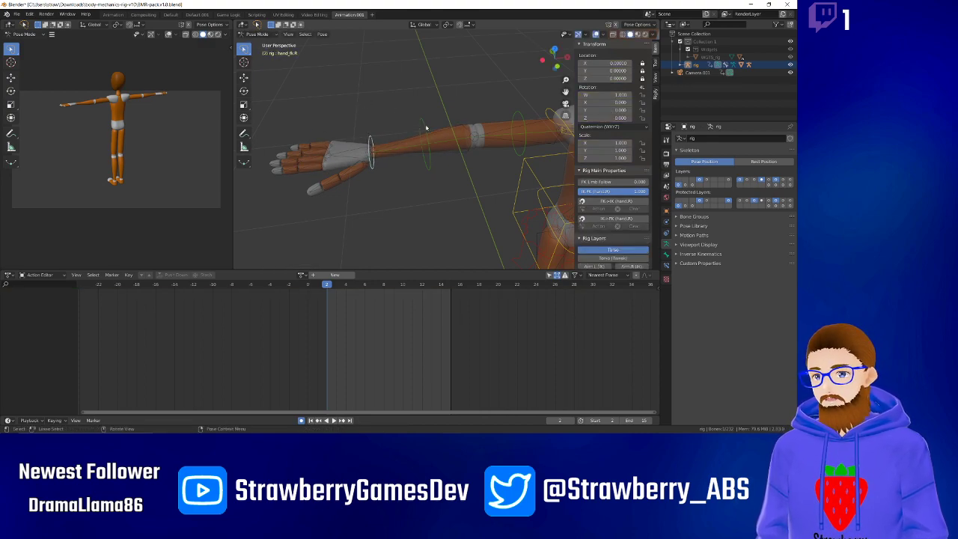
Try rotating the rig's right forearm FK control, cancel the rotation and deselect the control.
left_click(424, 127)
key("r")
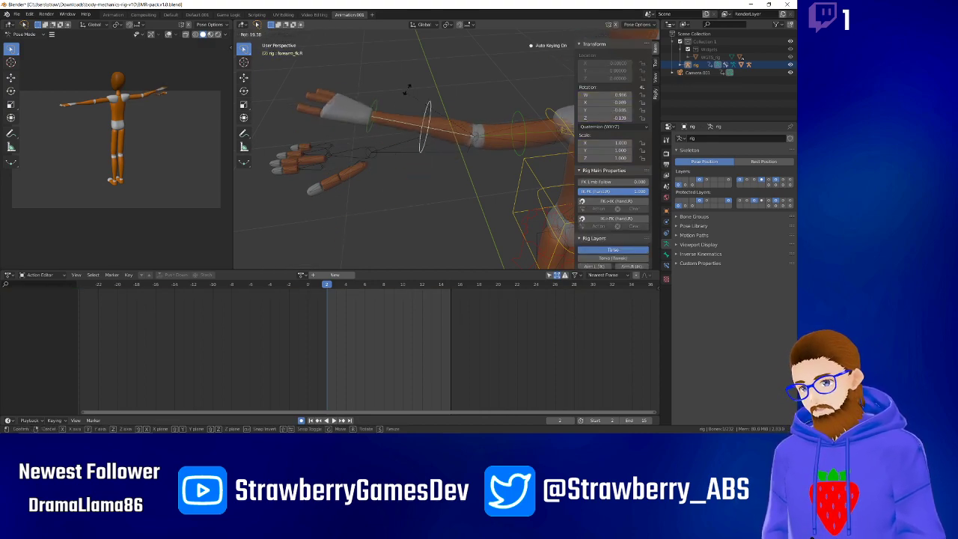
right_click(394, 114)
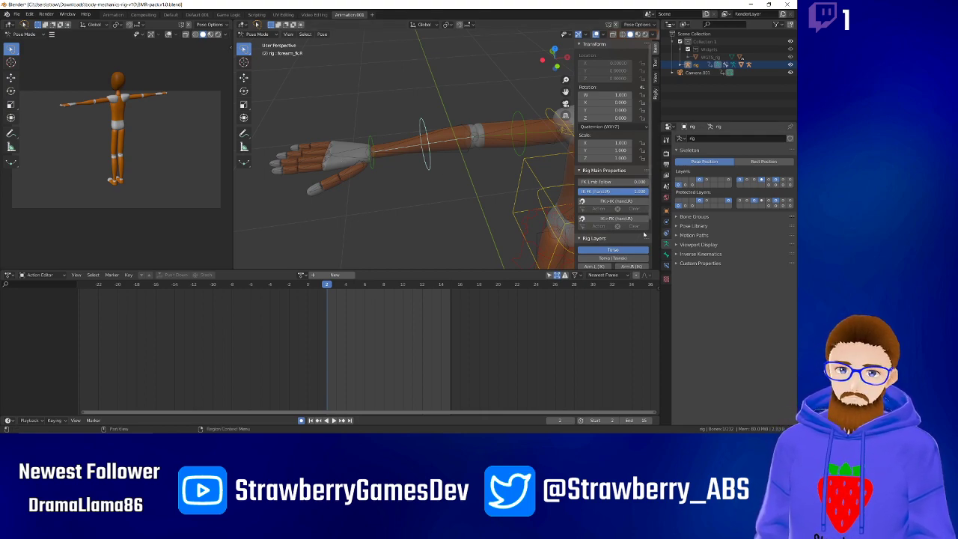
scroll(625, 225, "down", 3)
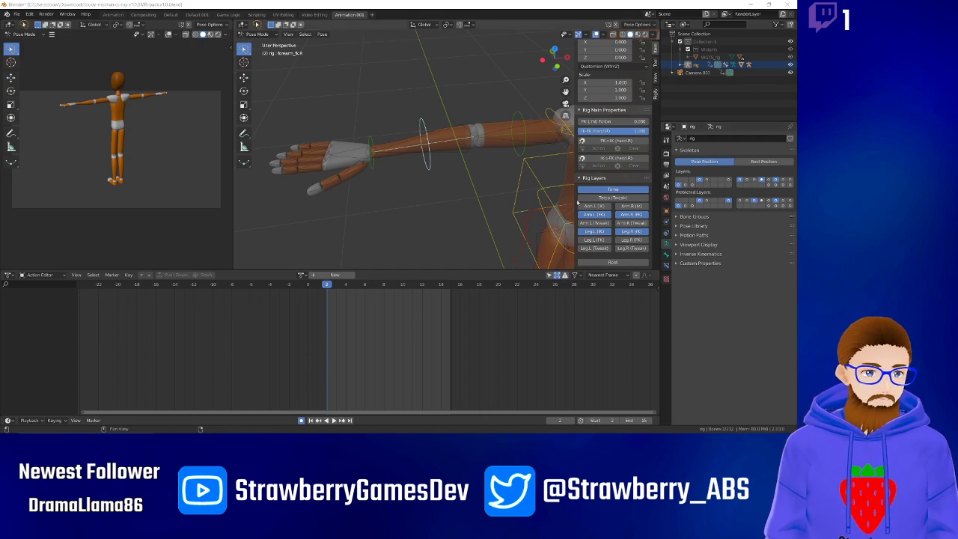
left_click(430, 149)
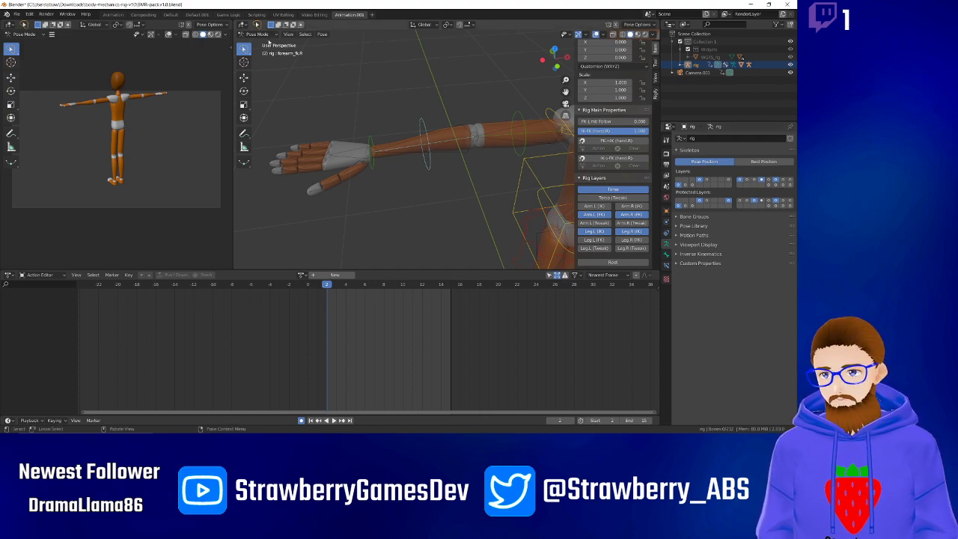
Put the rig into Edit Mode, examine its bones, object properties and armature data, and return it to Object Mode.
left_click(257, 33)
left_click(270, 38)
left_click(270, 36)
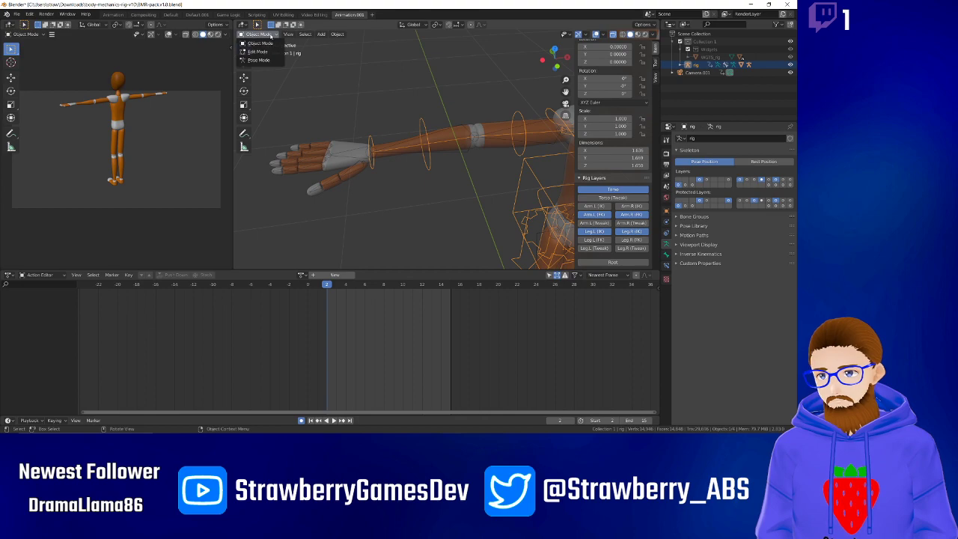
left_click(428, 111)
left_click(426, 124)
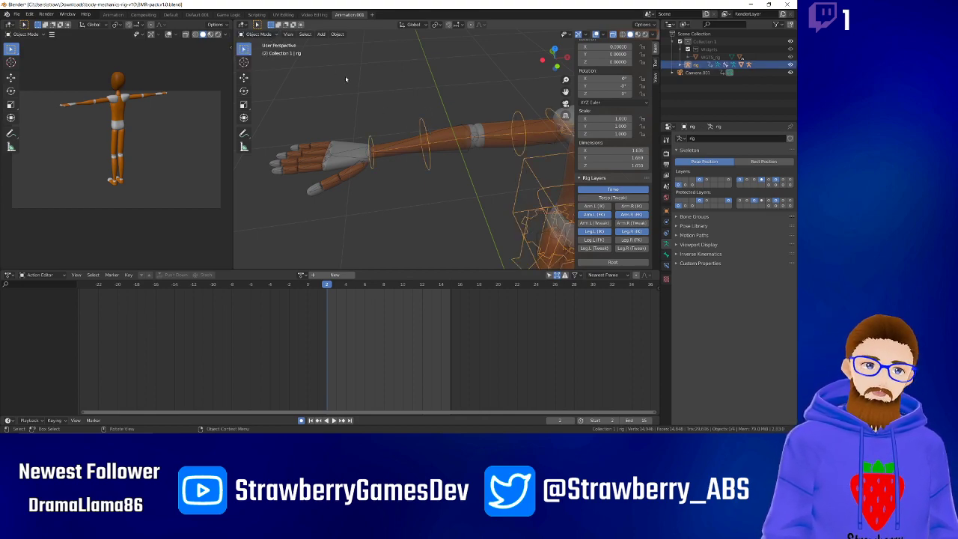
left_click(255, 34)
left_click(258, 53)
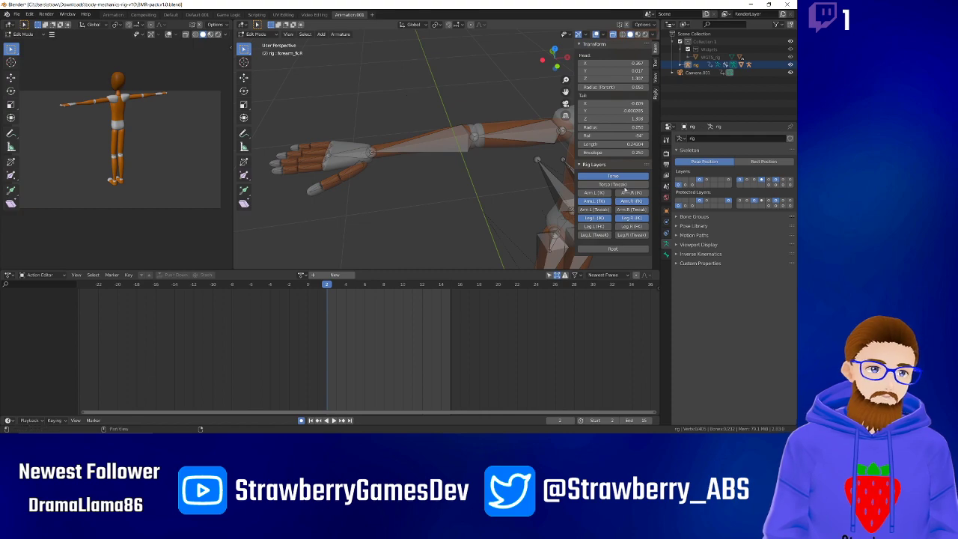
left_click(667, 211)
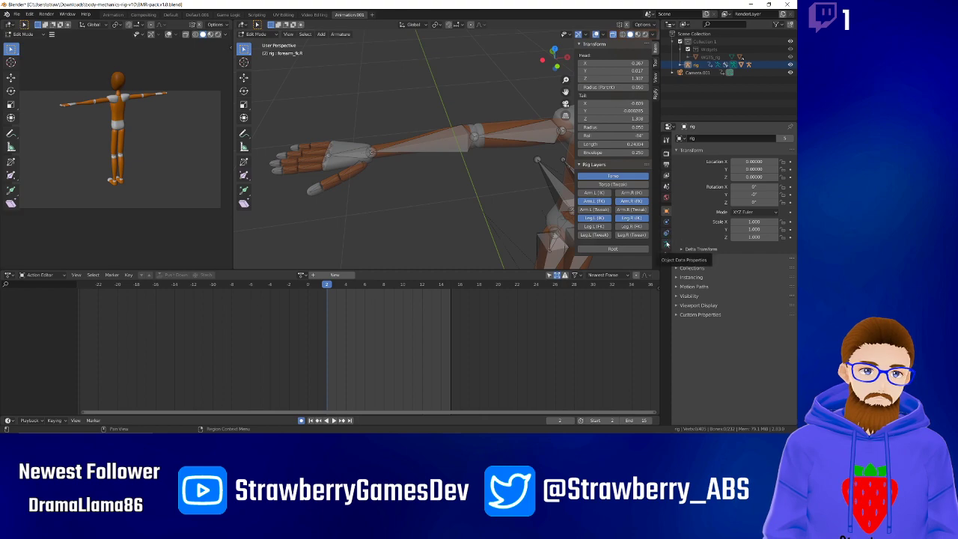
left_click(666, 244)
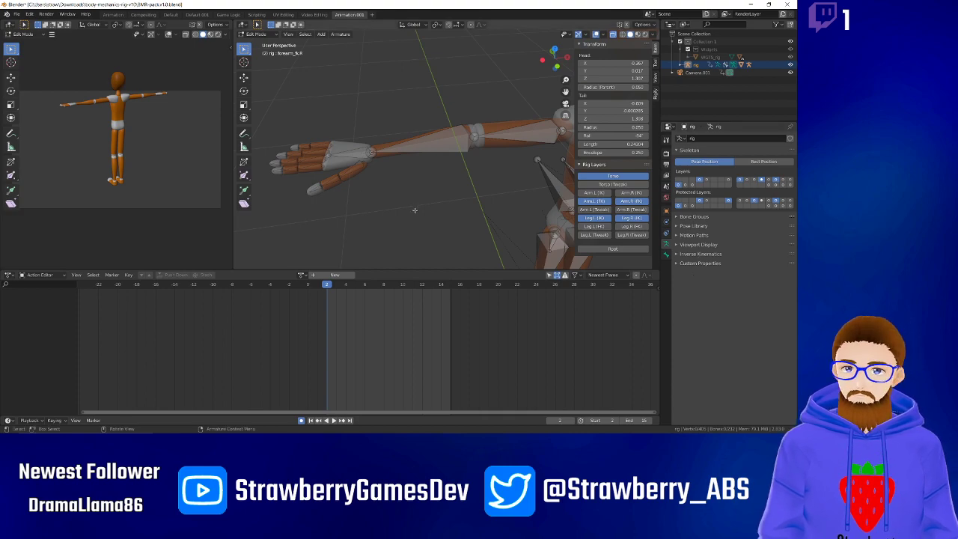
left_click(255, 34)
left_click(258, 43)
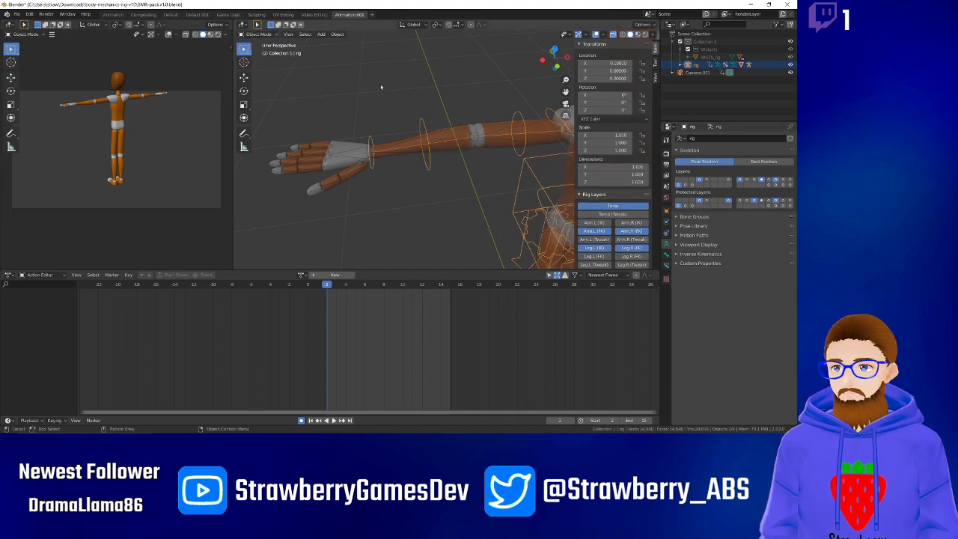
left_click(425, 127)
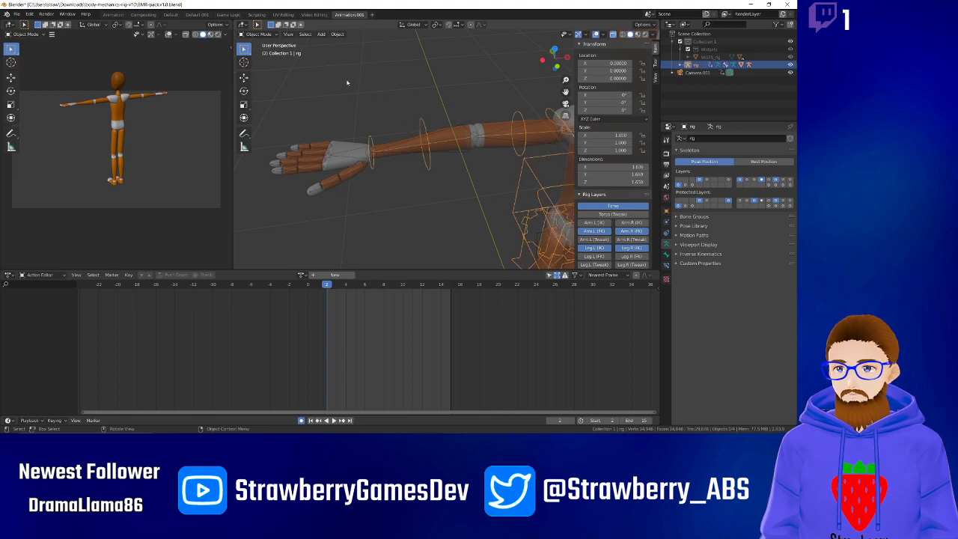
left_click(255, 34)
left_click(260, 50)
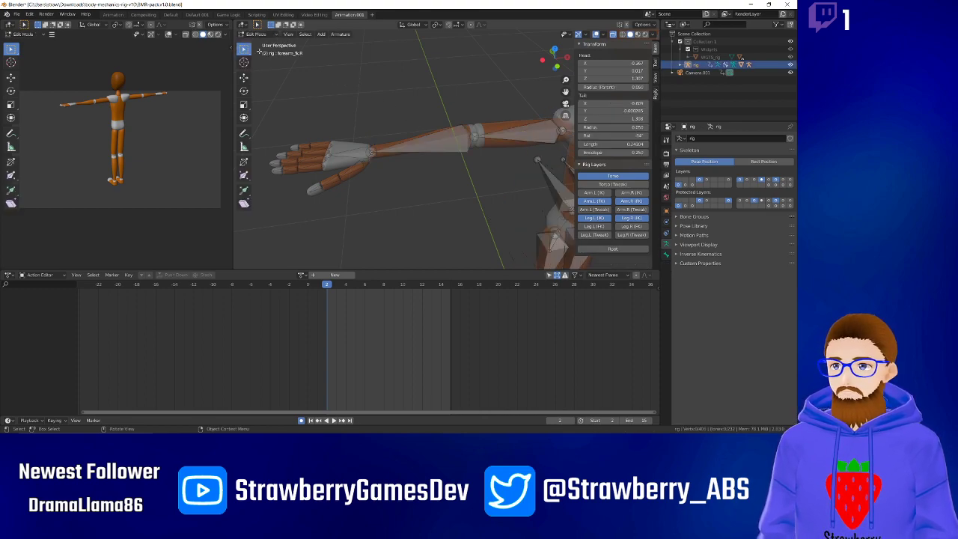
left_click(255, 34)
left_click(259, 43)
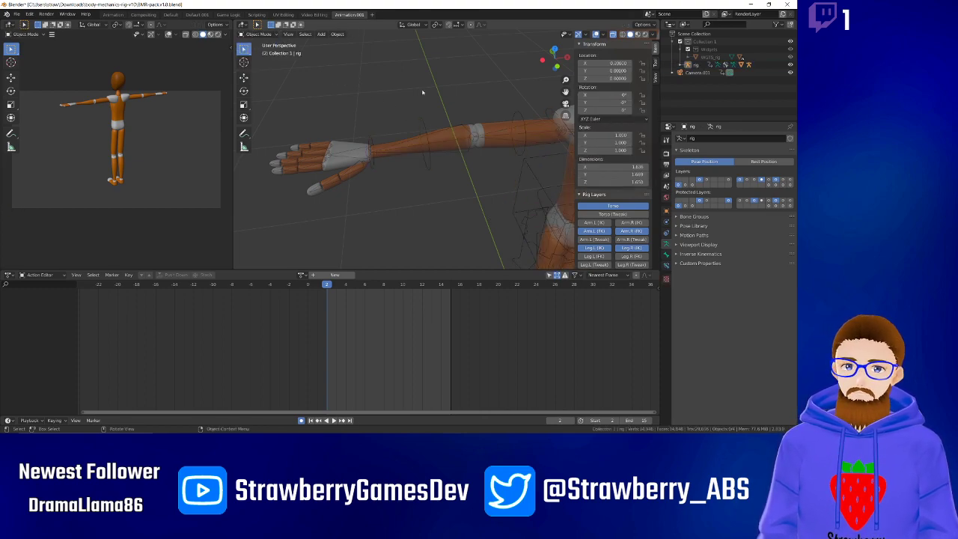
Select the metarig and examine its advanced Rigify generation options and custom properties.
left_click(424, 131)
scroll(480, 130, "down", 6)
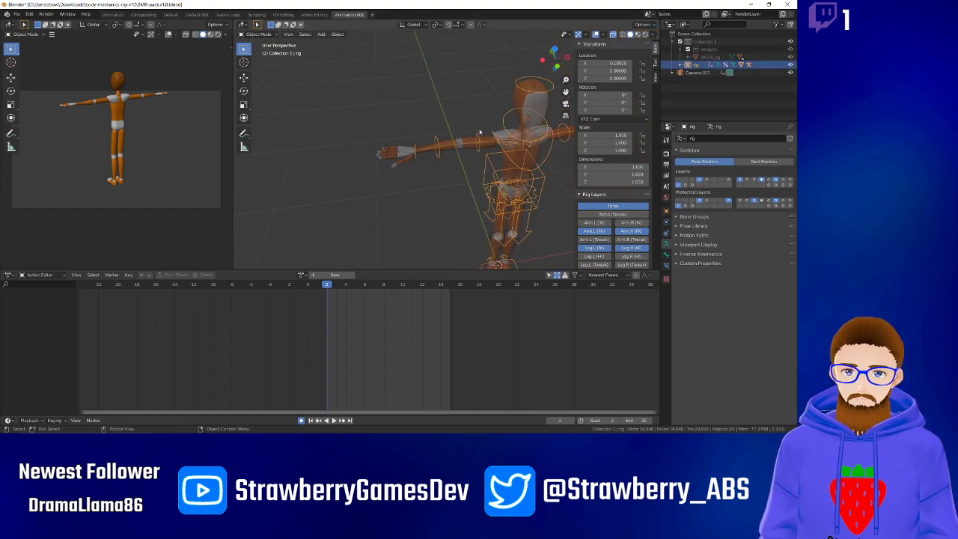
scroll(488, 141, "up", 2)
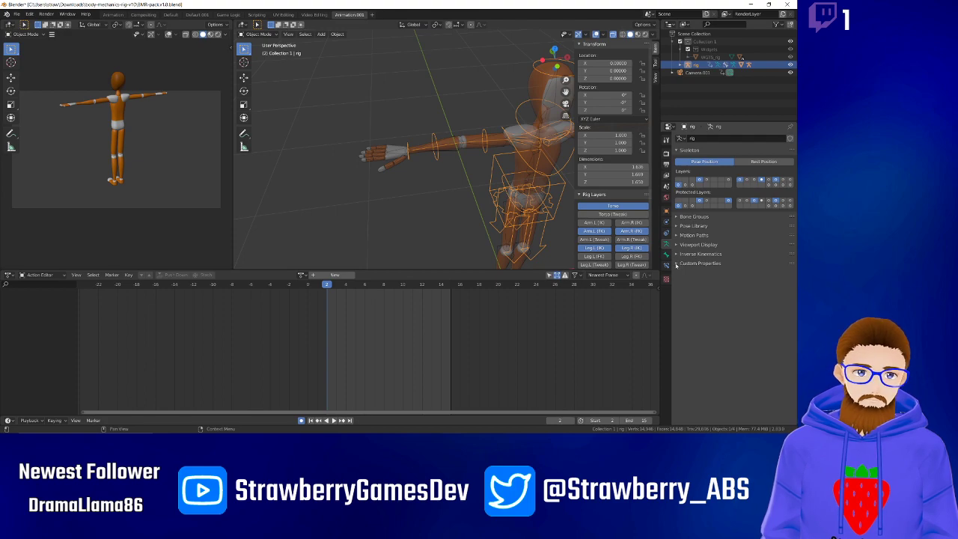
left_click(475, 204)
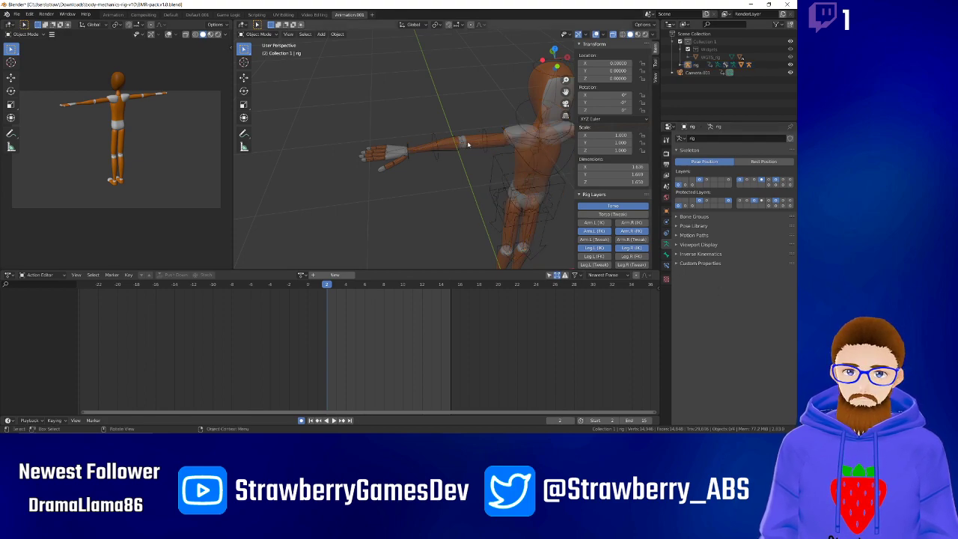
left_click(470, 145)
left_click(476, 146)
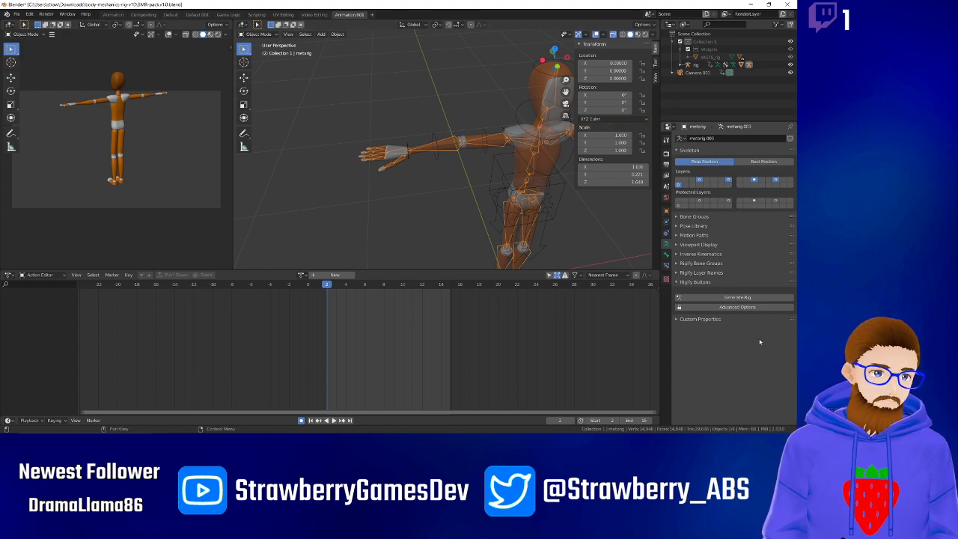
left_click(737, 307)
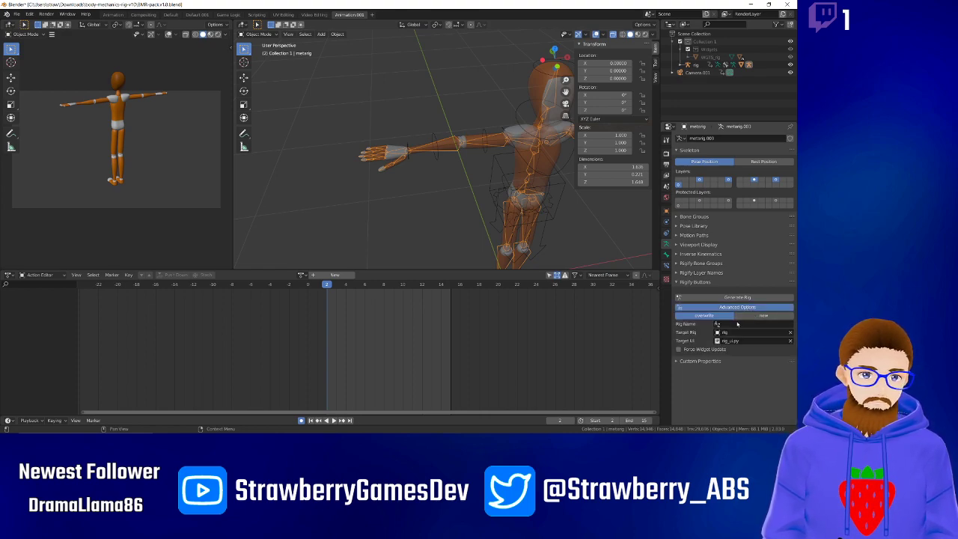
left_click(733, 308)
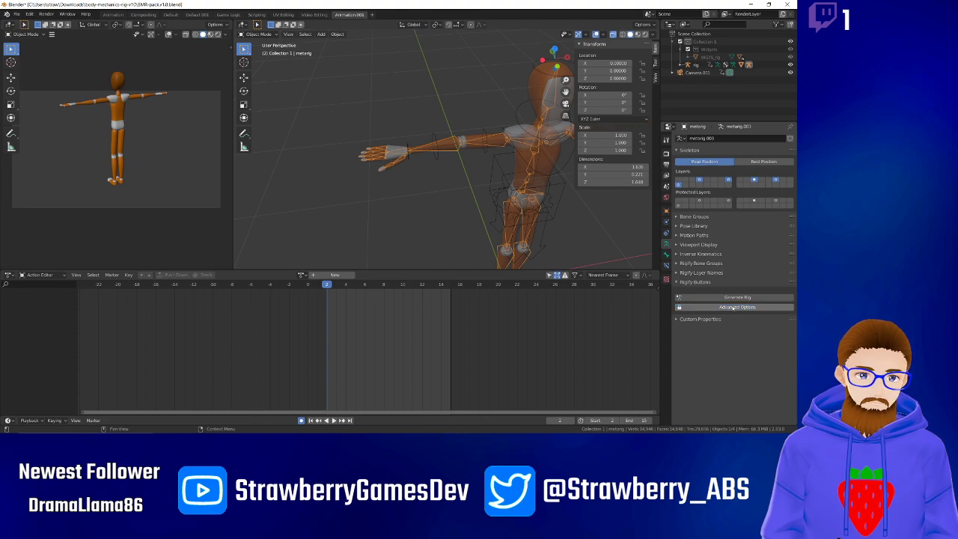
left_click(691, 322)
left_click(691, 322)
left_click(691, 322)
left_click(691, 319)
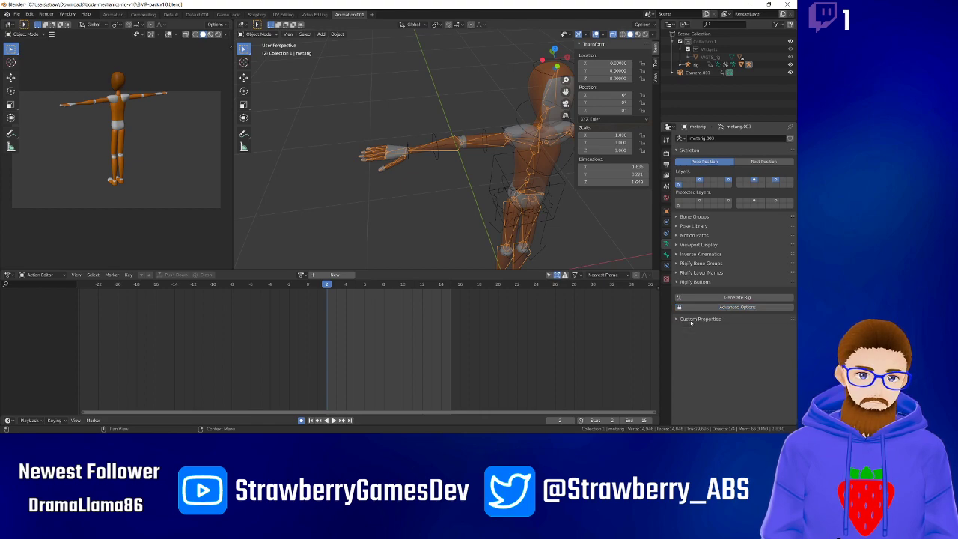
Select the generated rig and examine its inverse kinematics, custom properties and viewport display settings.
left_click(484, 136)
left_click(675, 254)
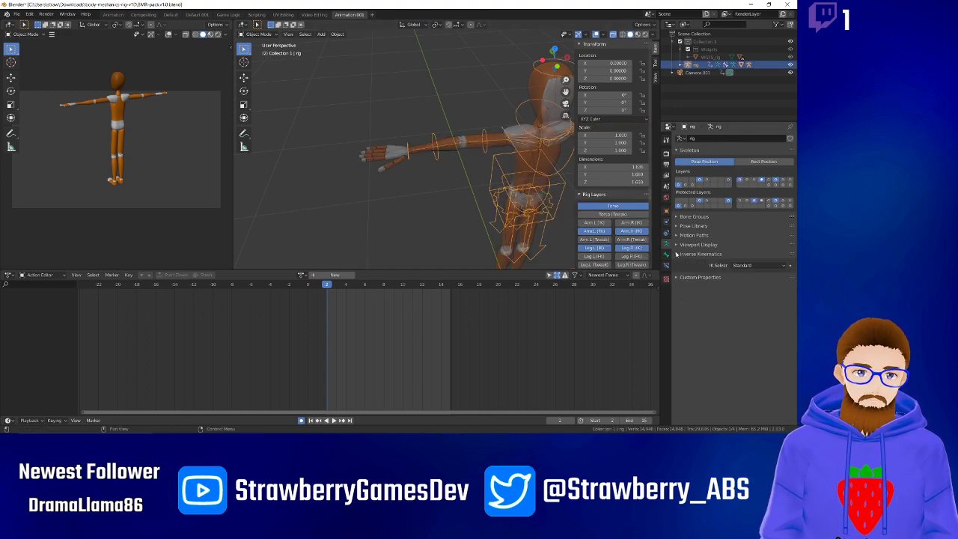
left_click(677, 254)
left_click(676, 264)
left_click(676, 264)
left_click(677, 244)
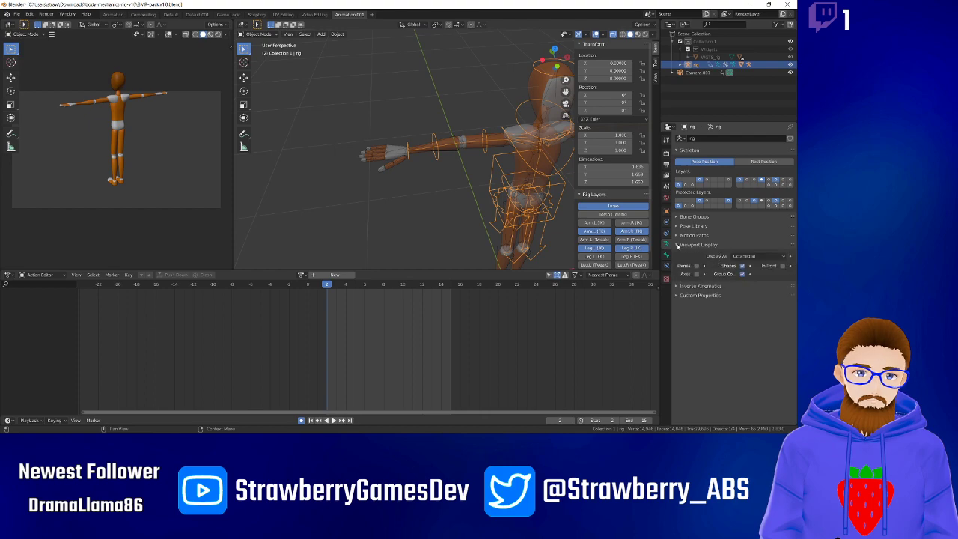
left_click(677, 244)
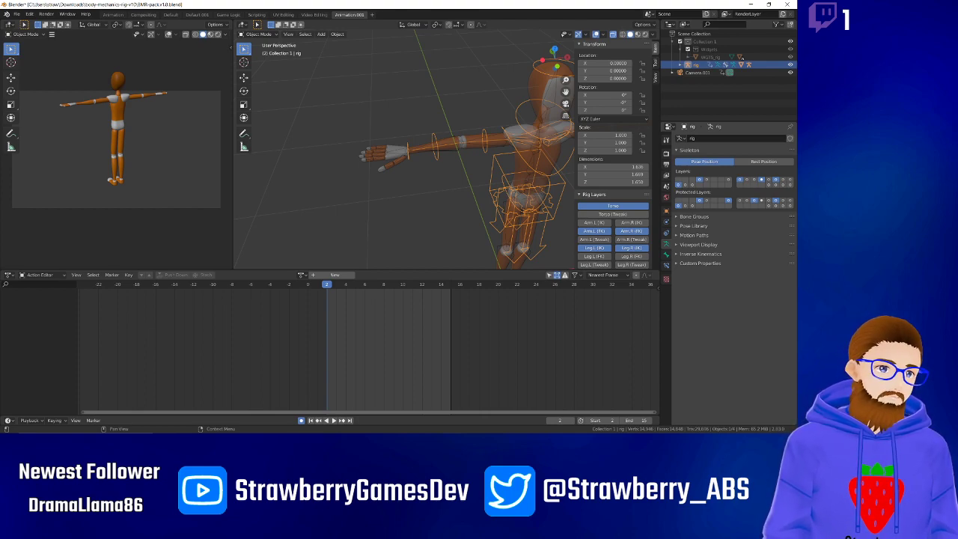
left_click(28, 15)
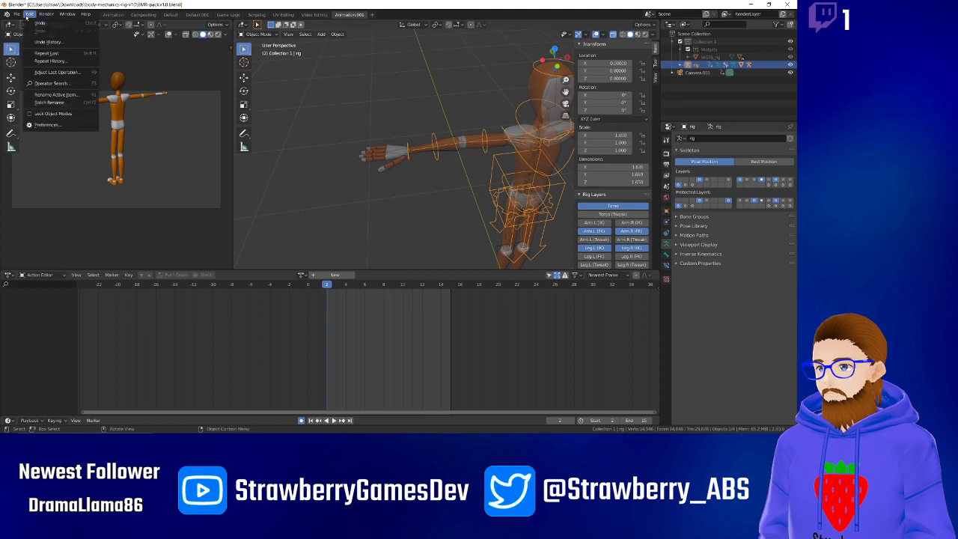
left_click(27, 17)
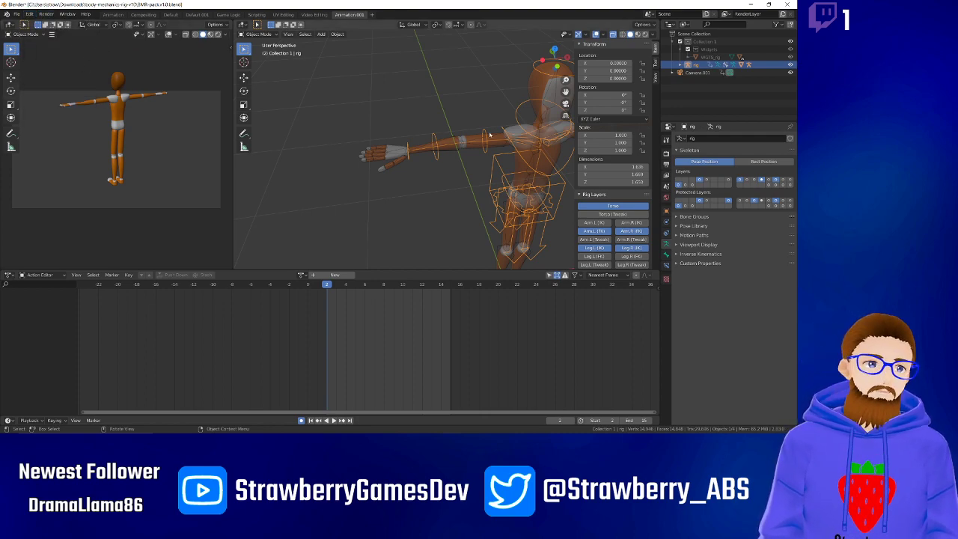
left_click(28, 34)
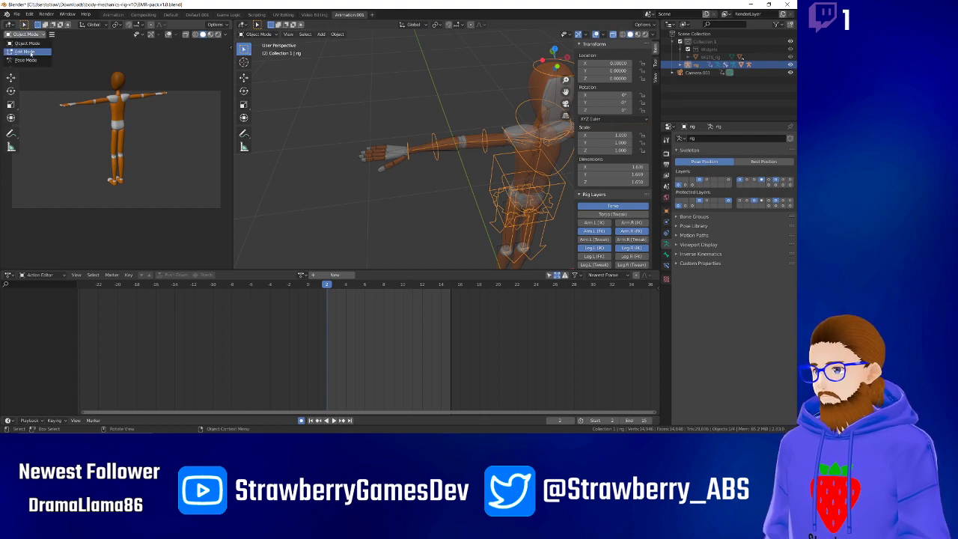
left_click(25, 51)
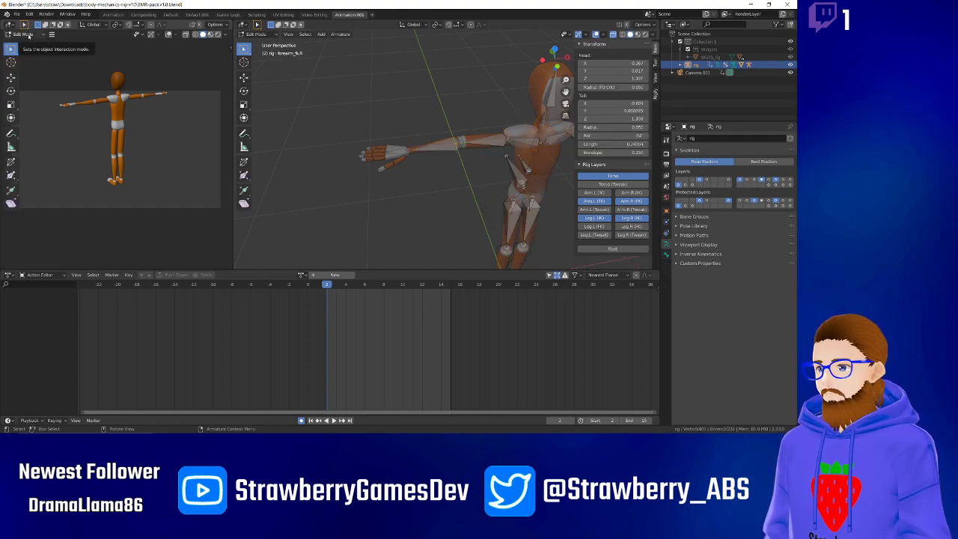
left_click(28, 34)
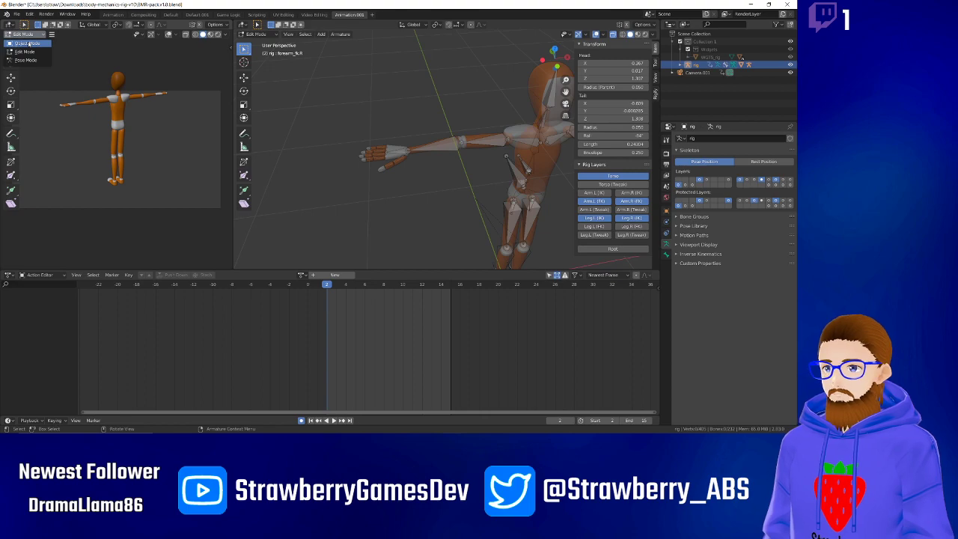
left_click(28, 43)
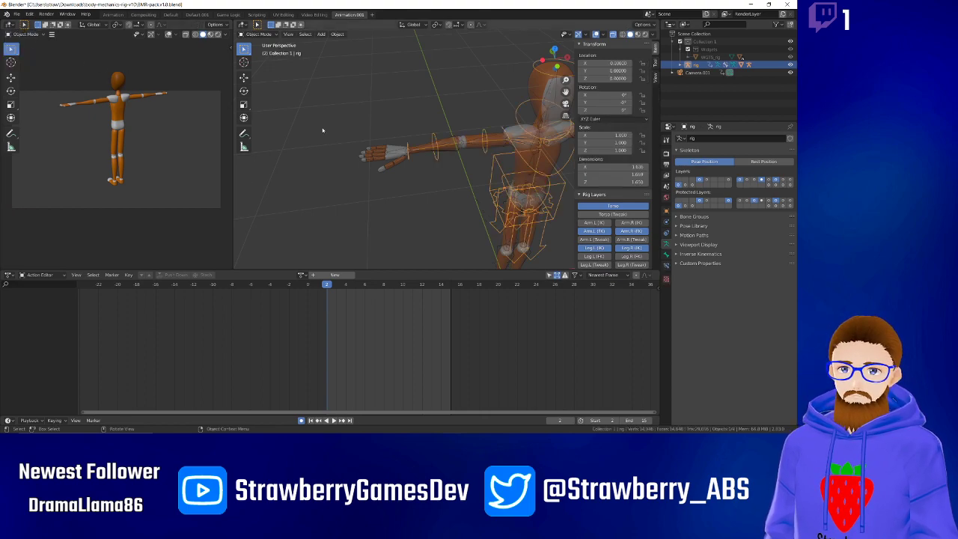
Put the generated rig into Edit Mode and examine its object constraints and armature data.
left_click(487, 141)
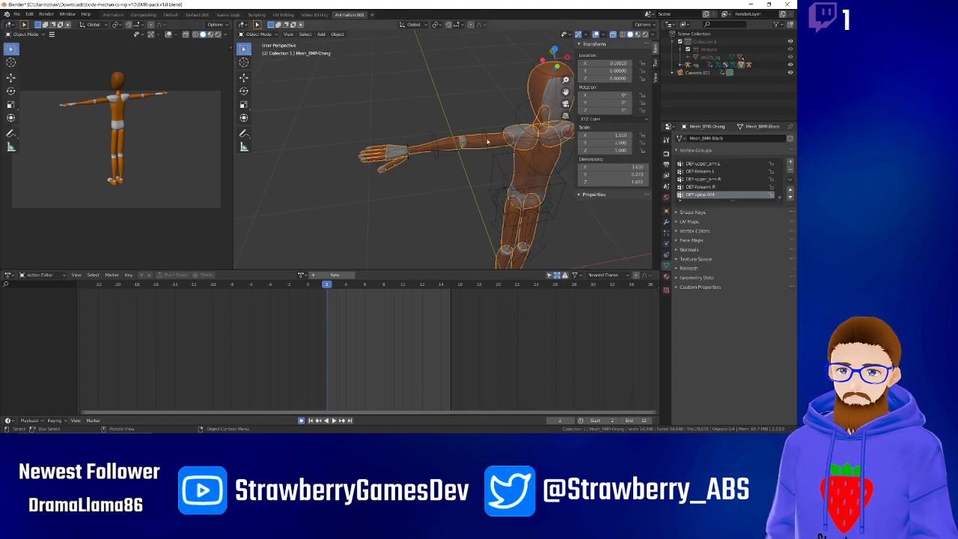
left_click(484, 134)
left_click(259, 34)
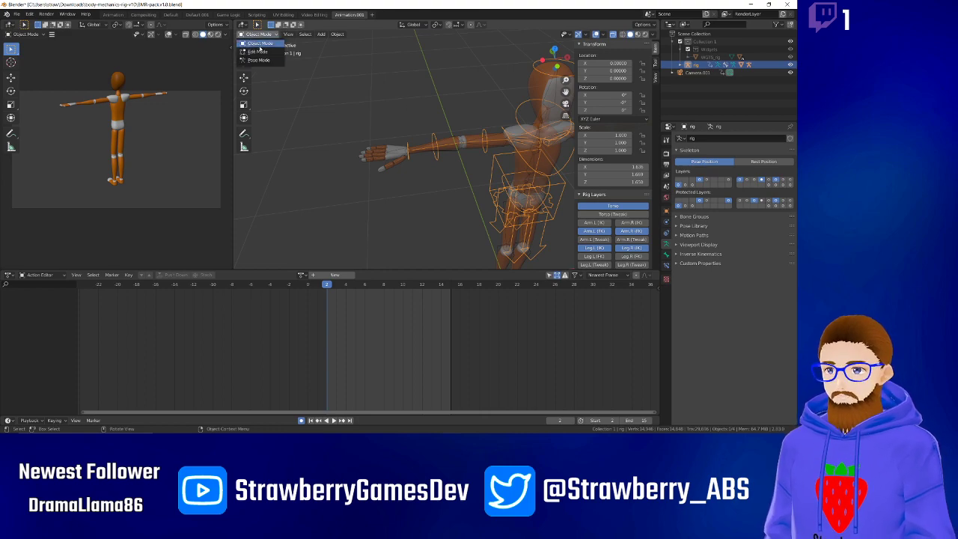
left_click(258, 51)
middle_click_drag(493, 192, 299, 192)
middle_click_drag(482, 202, 424, 207)
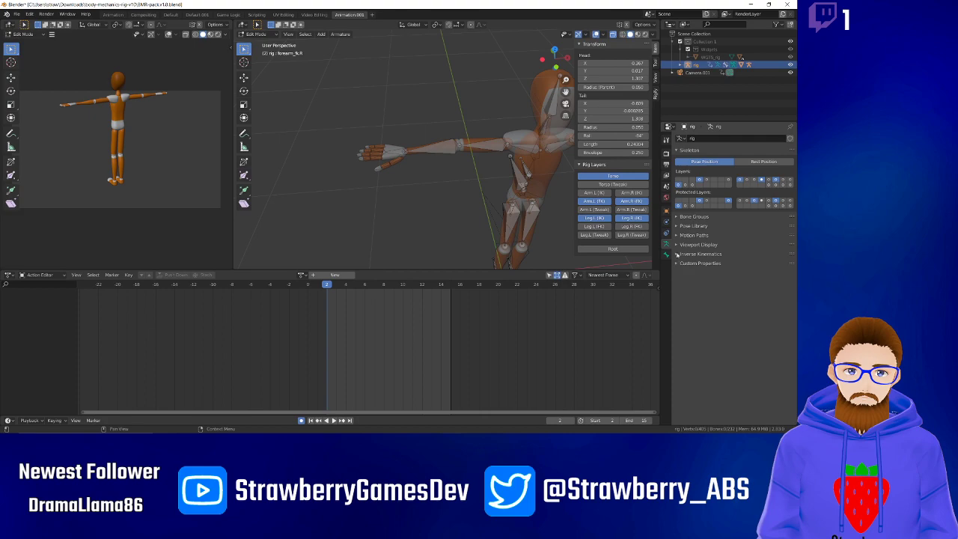
left_click(666, 233)
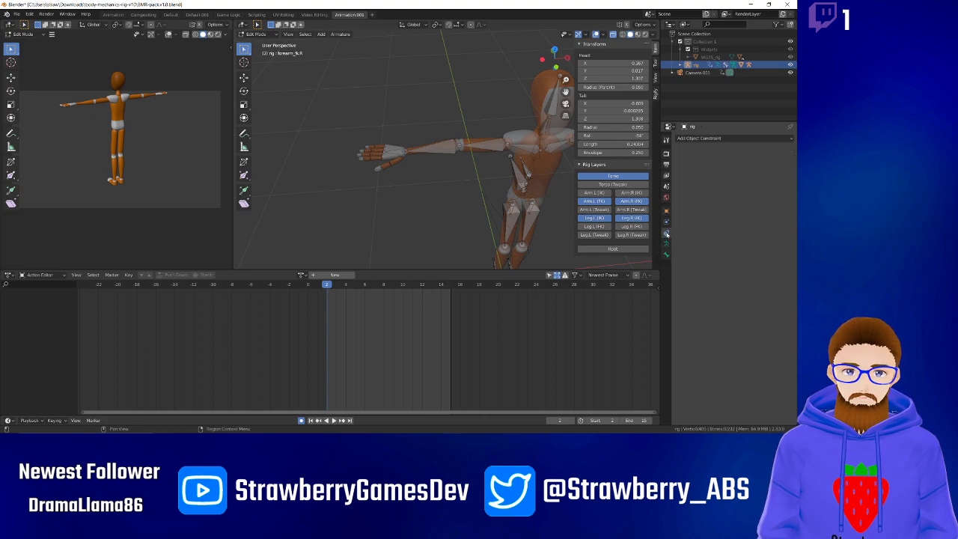
left_click(666, 244)
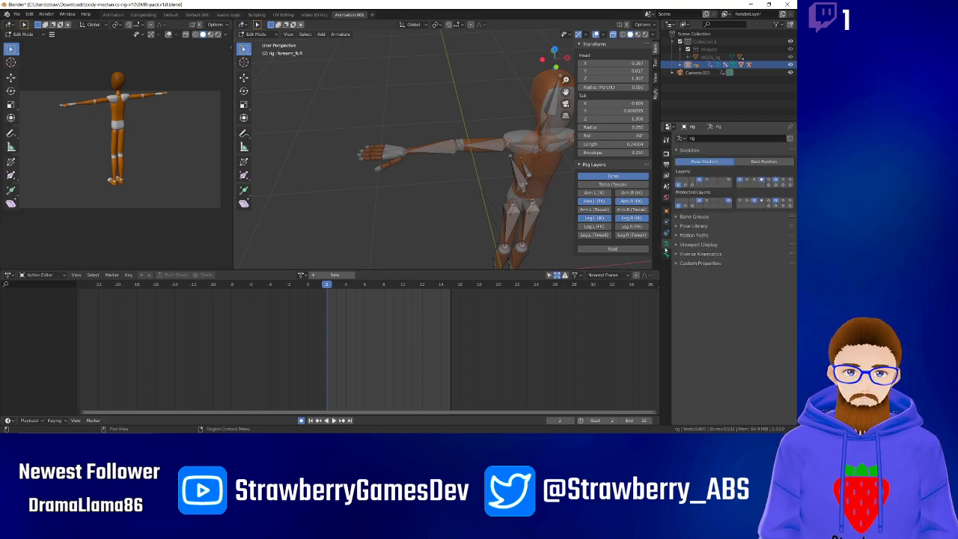
left_click(679, 266)
left_click(680, 266)
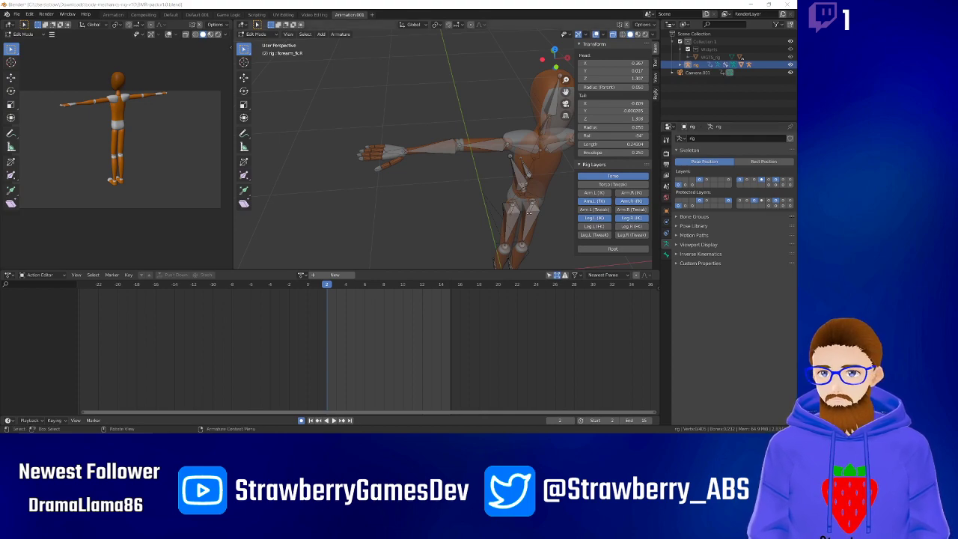
Select the hand_fk.R bone inside the character's right hand.
scroll(405, 158, "down", 1)
middle_click_drag(404, 159, 405, 195)
scroll(404, 193, "up", 3)
scroll(404, 193, "up", 3)
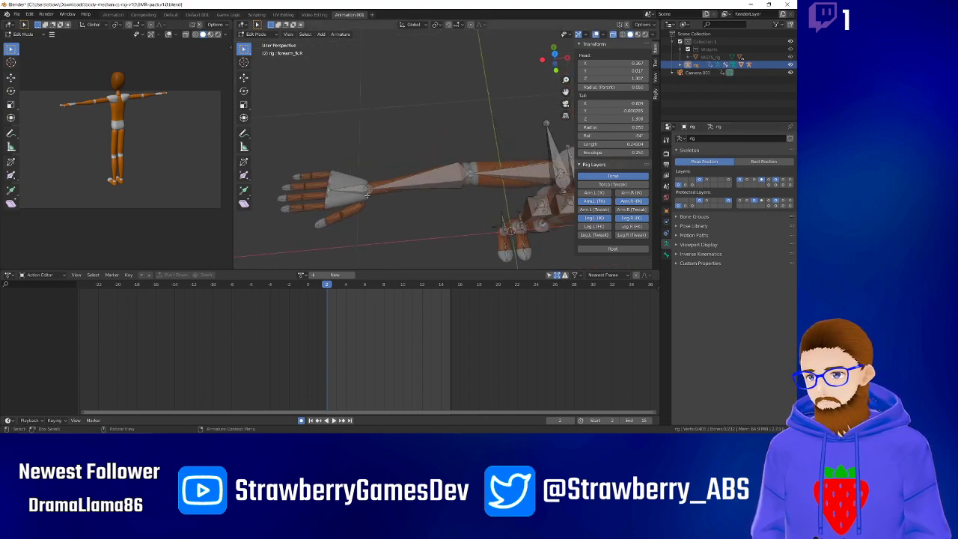
middle_click_drag(333, 209, 428, 157, "shift")
left_click(428, 180)
scroll(427, 181, "up", 4)
scroll(427, 182, "down", 3)
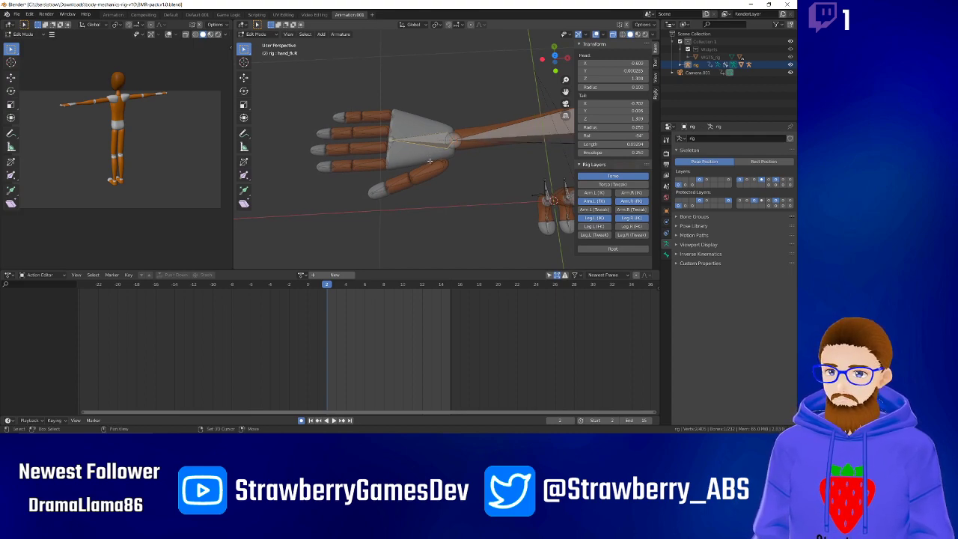
key("shift+a")
scroll(441, 173, "down", 3)
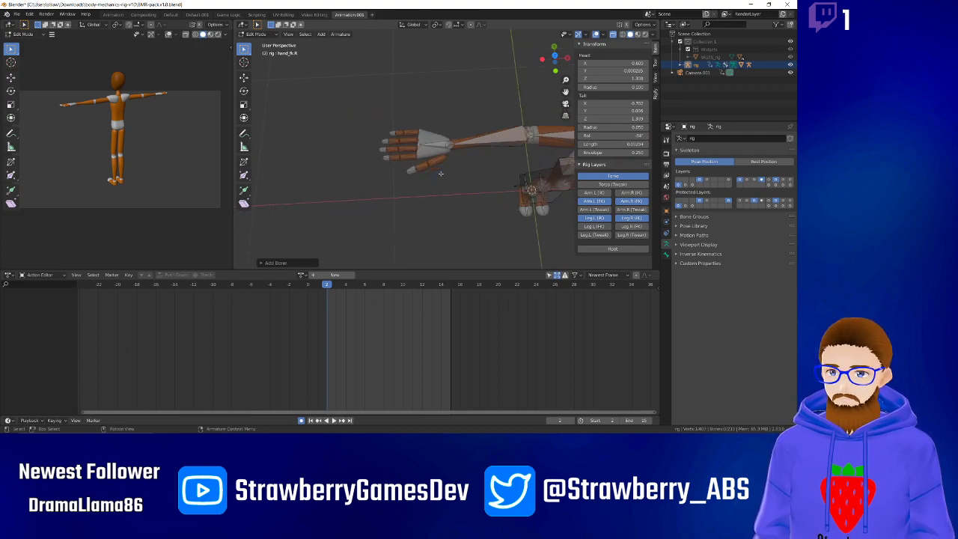
scroll(440, 173, "up", 2)
key("ctrl+z")
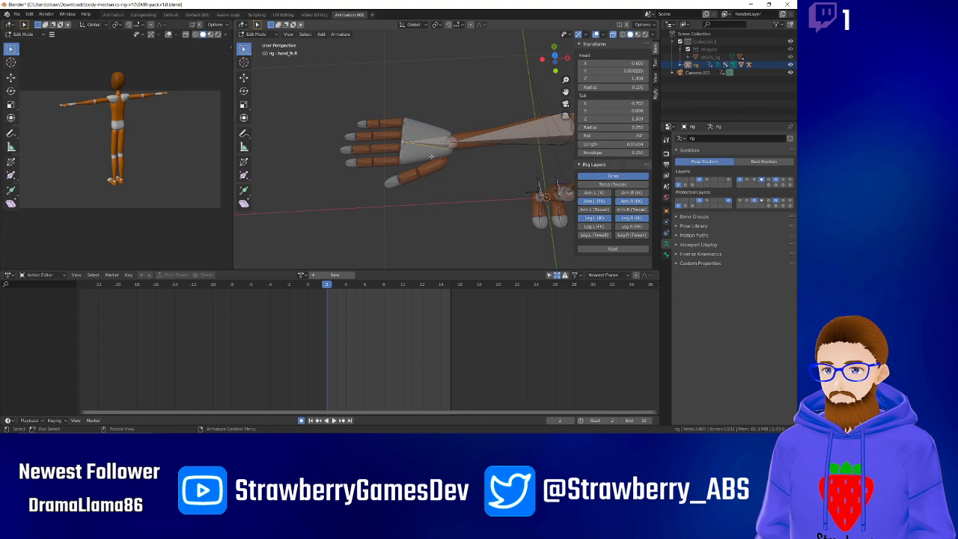
Duplicate the hand_fk.R bone, place the copy beside the thumb and clear the copy's parent.
key("shift+d")
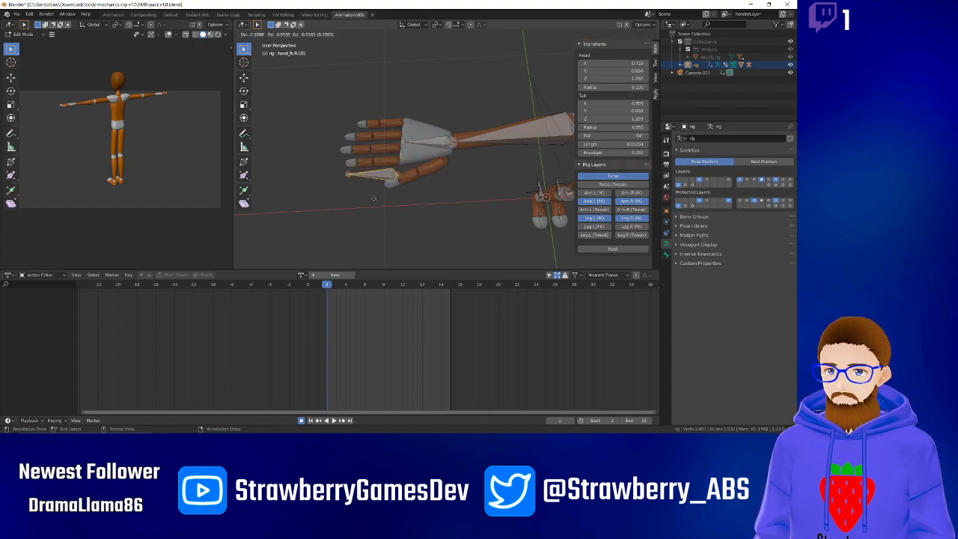
left_click(409, 223)
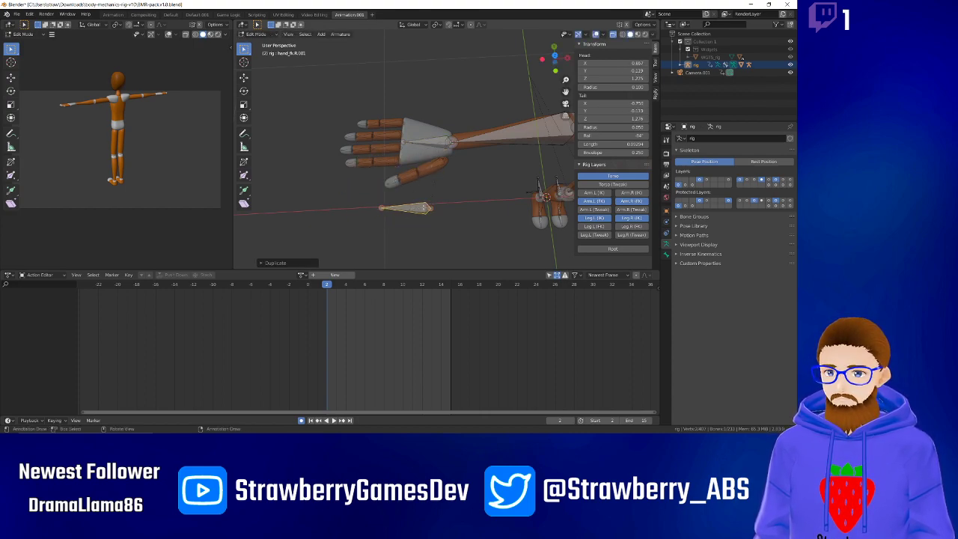
key("alt+p")
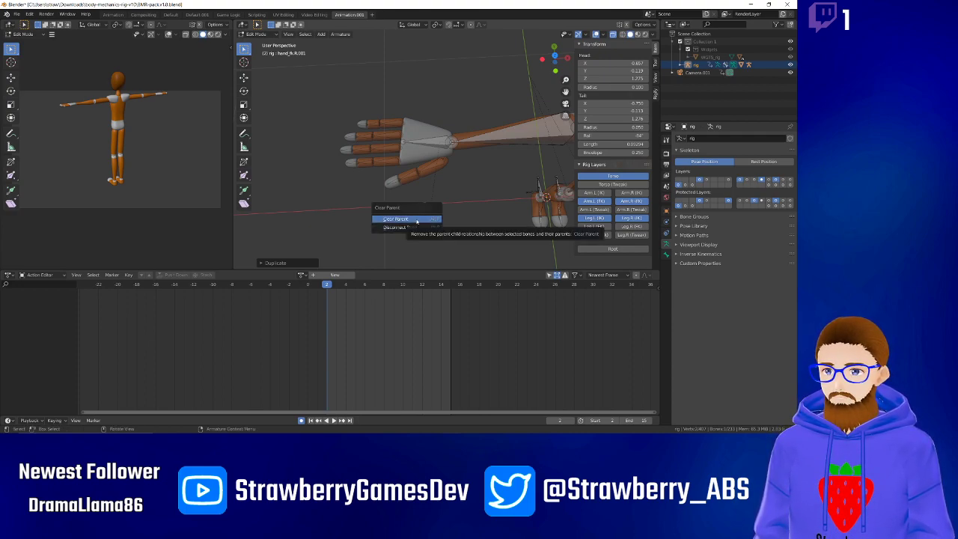
left_click(416, 222)
Move the copied bone beside the right little finger and parent it to the hand_fk.R bone.
key("g")
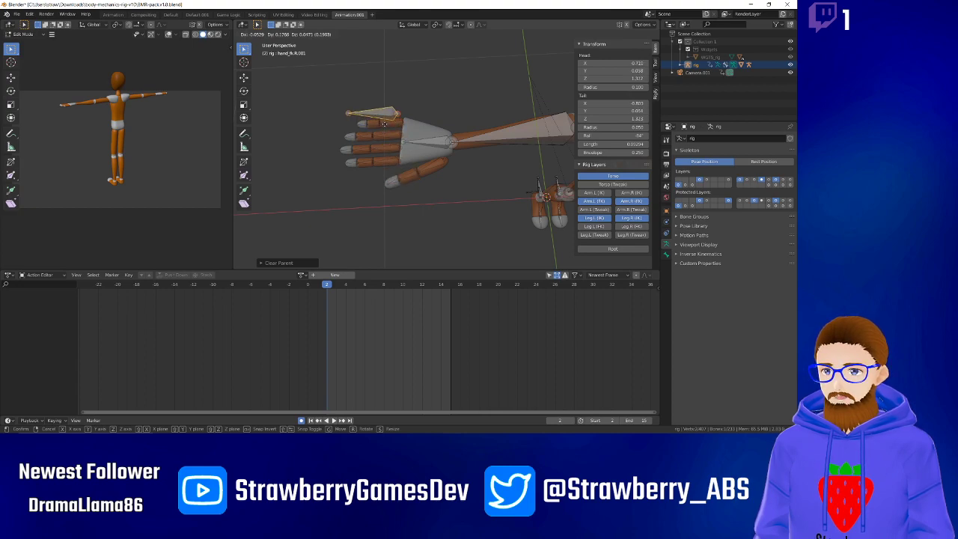
left_click(389, 118)
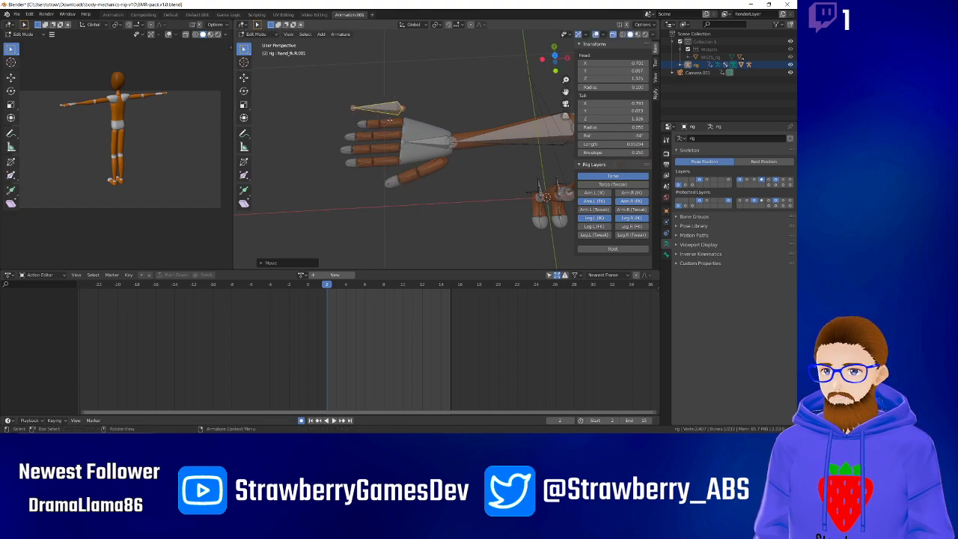
left_click(428, 143, "shift")
key("ctrl+p")
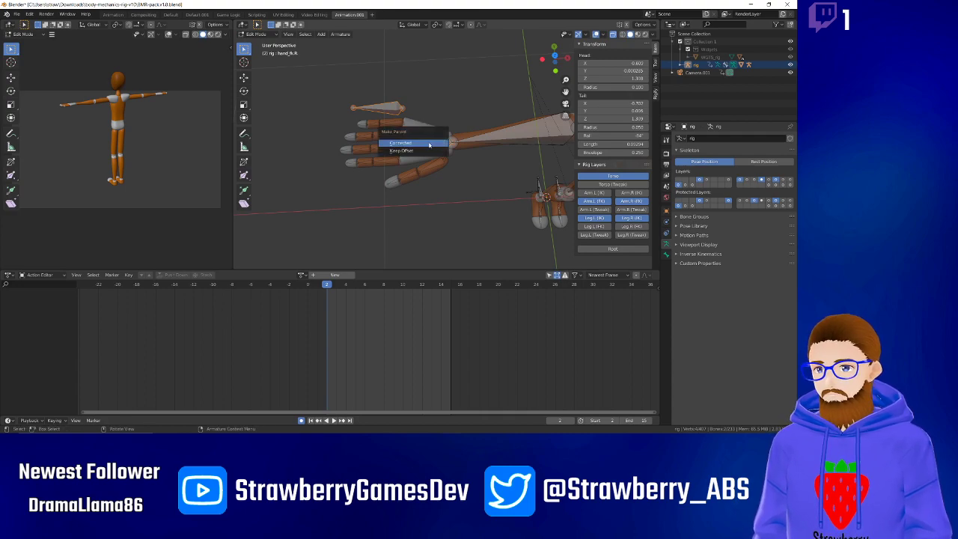
left_click(429, 143)
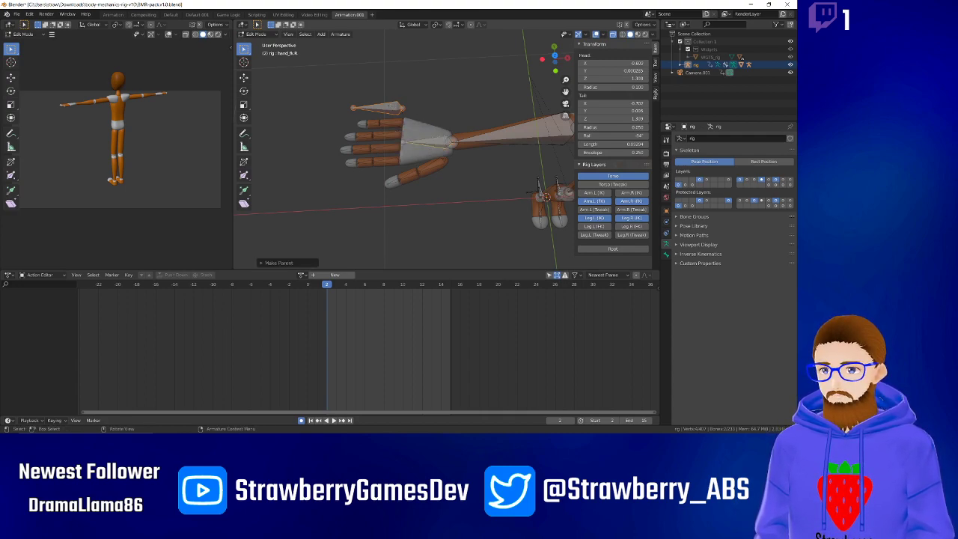
key("f")
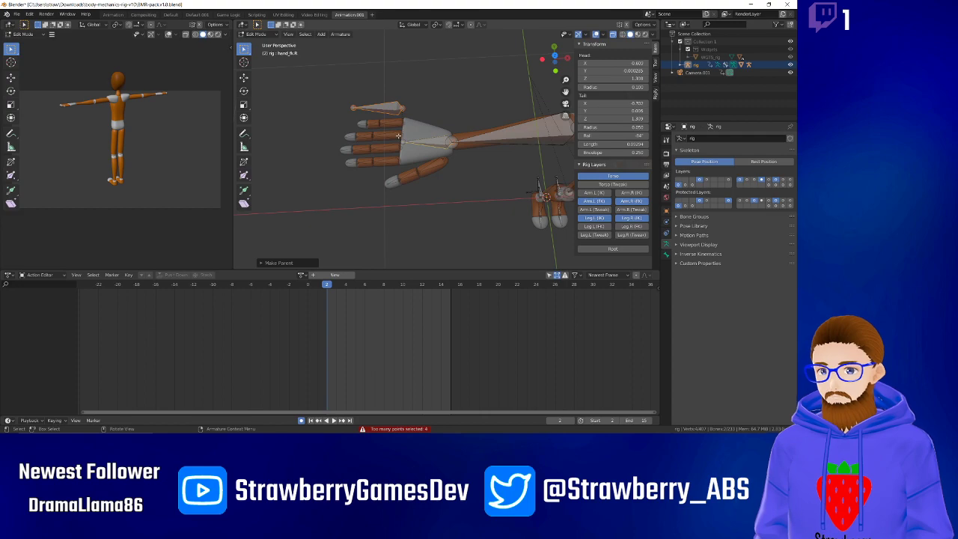
From the top view, move only the copied bone onto the right little finger.
key("KP_7")
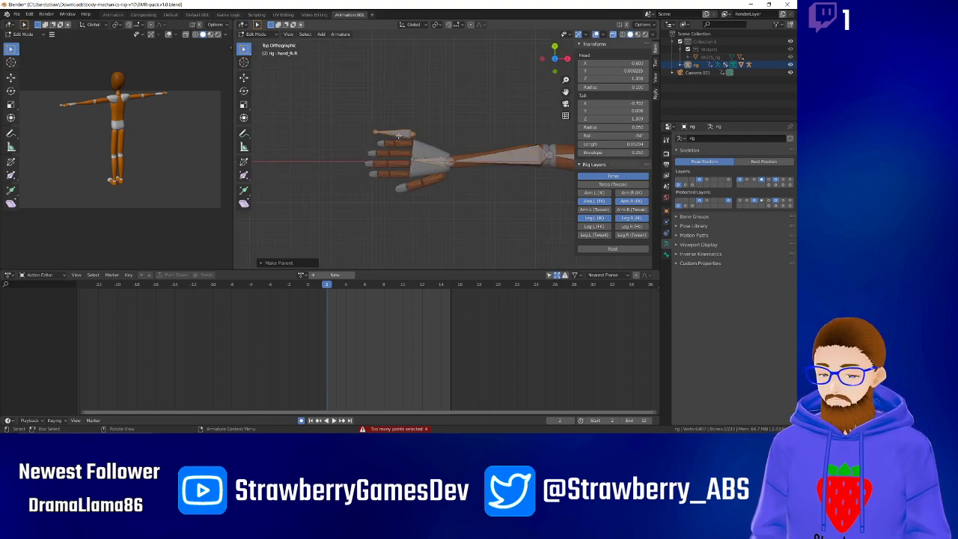
key("g")
right_click(394, 126)
left_click(395, 130)
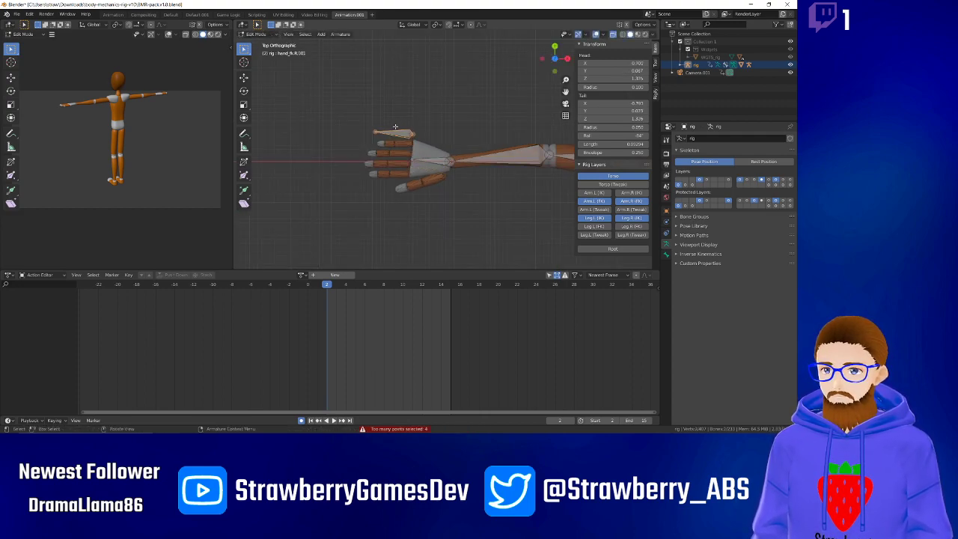
key("g")
left_click(397, 145)
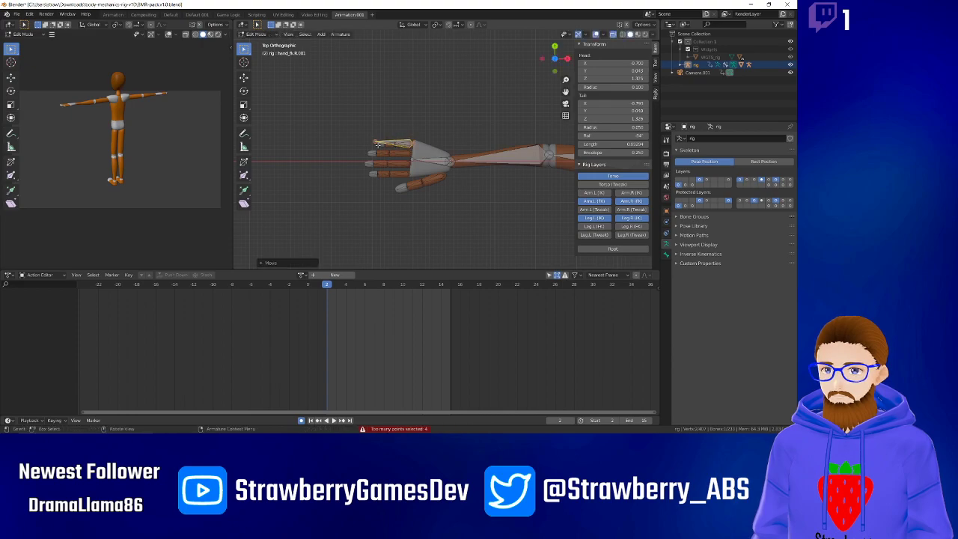
Try moving the copied bone's tail to shorten it to about 0.043, fitting the little finger's base segment.
left_click(374, 141)
key("g")
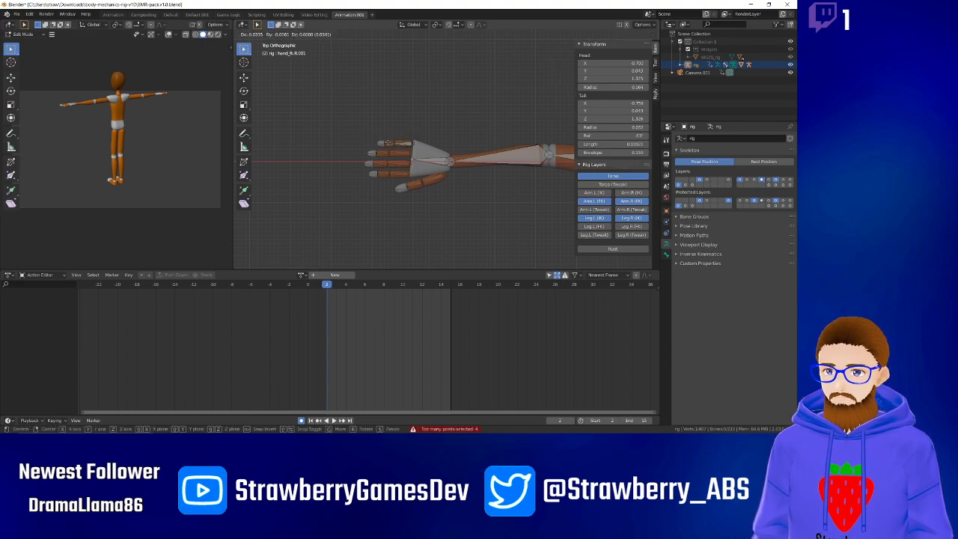
left_click(395, 144)
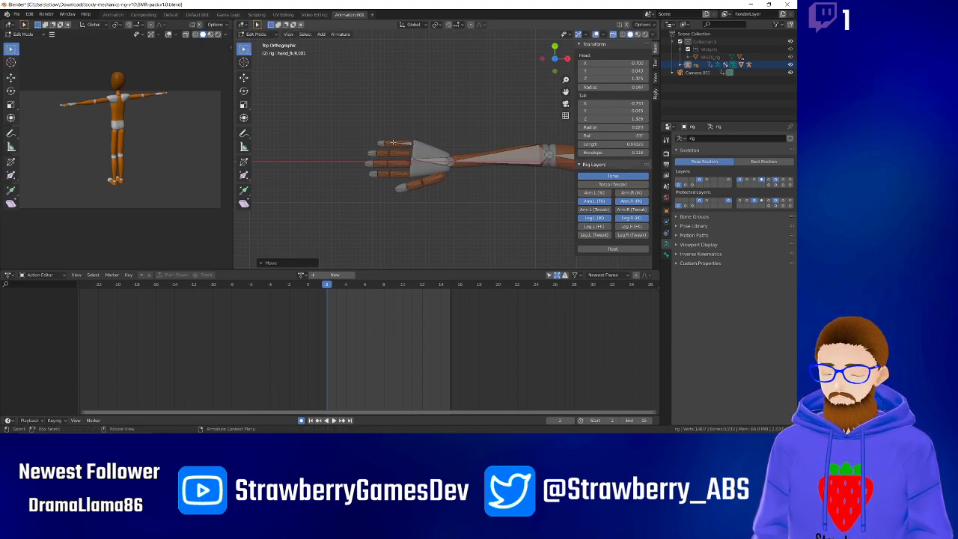
scroll(402, 187, "up", 4)
scroll(399, 160, "down", 1)
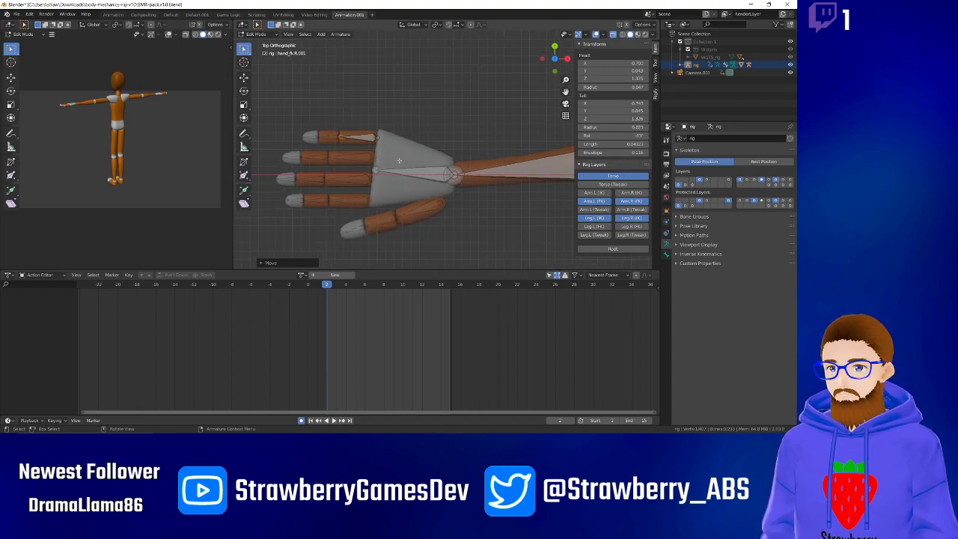
left_click(405, 123)
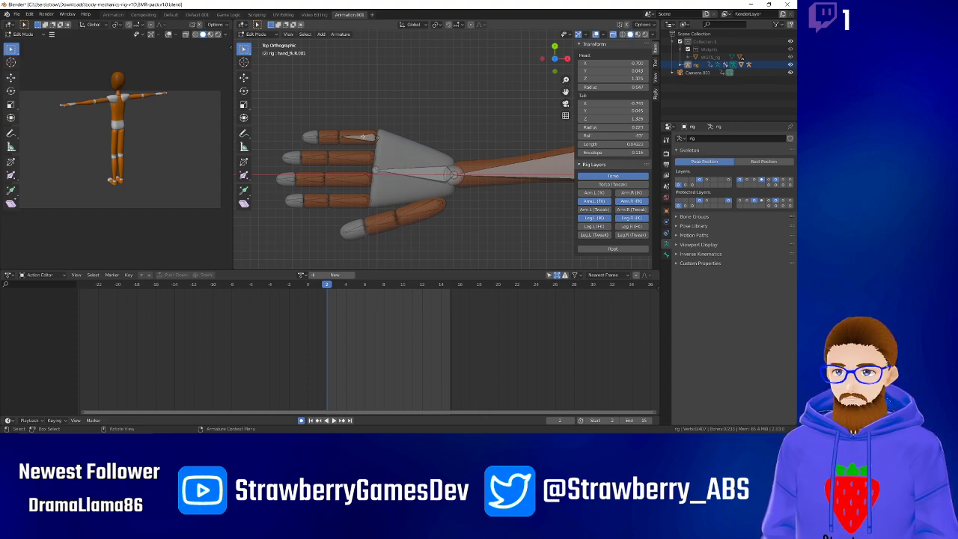
left_click(364, 137)
left_click(412, 170)
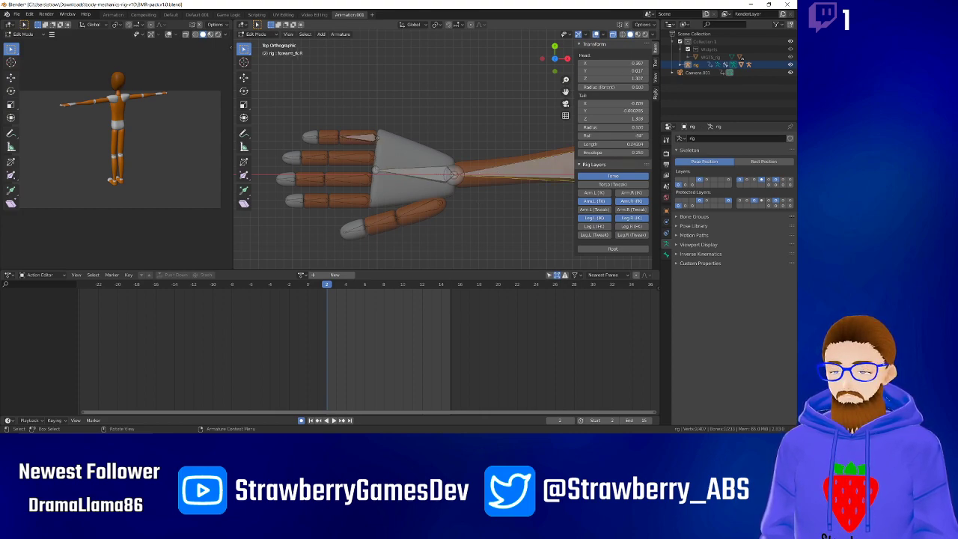
left_click(363, 138)
right_click(363, 138)
mouse_move(362, 137)
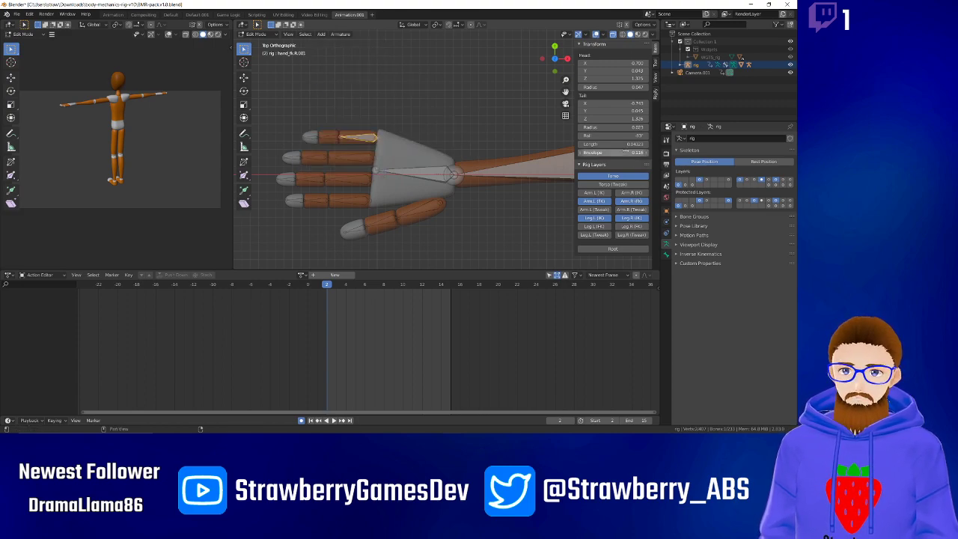
left_click(668, 127)
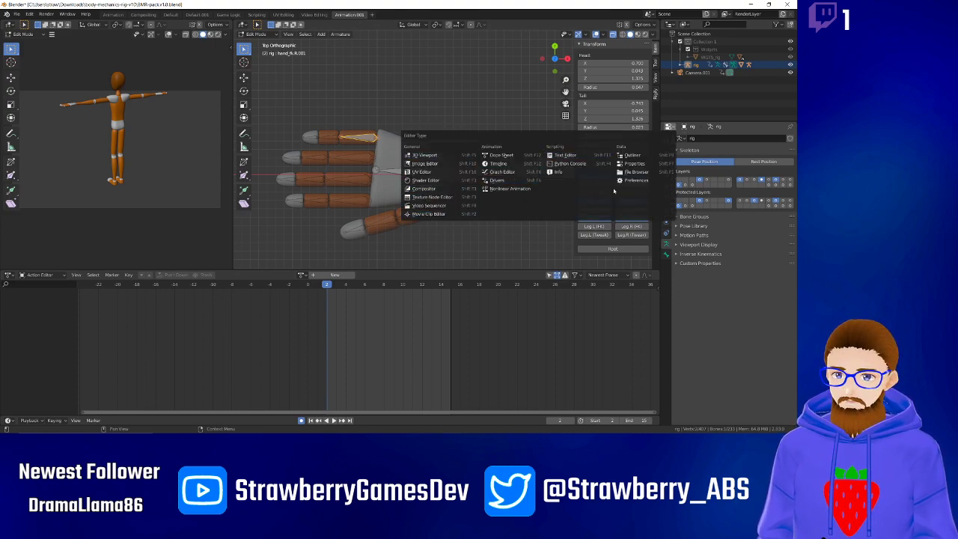
left_click(486, 232)
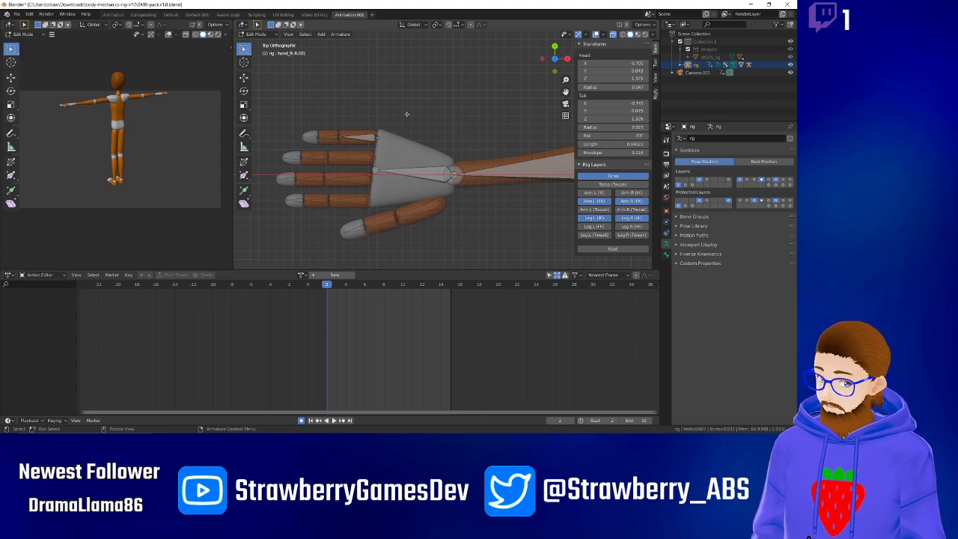
Undo the recent bone selections and the shortening of the copied little finger bone.
key("ctrl+z")
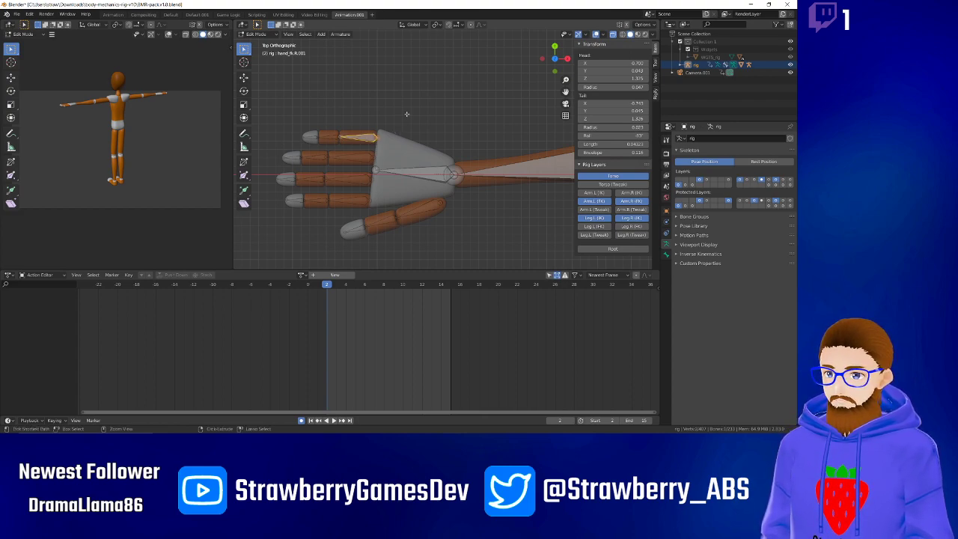
key("ctrl+z")
key("ctrl+z")
key("ctrl+z")
key("ctrl+z")
key("ctrl+z")
key("ctrl+z")
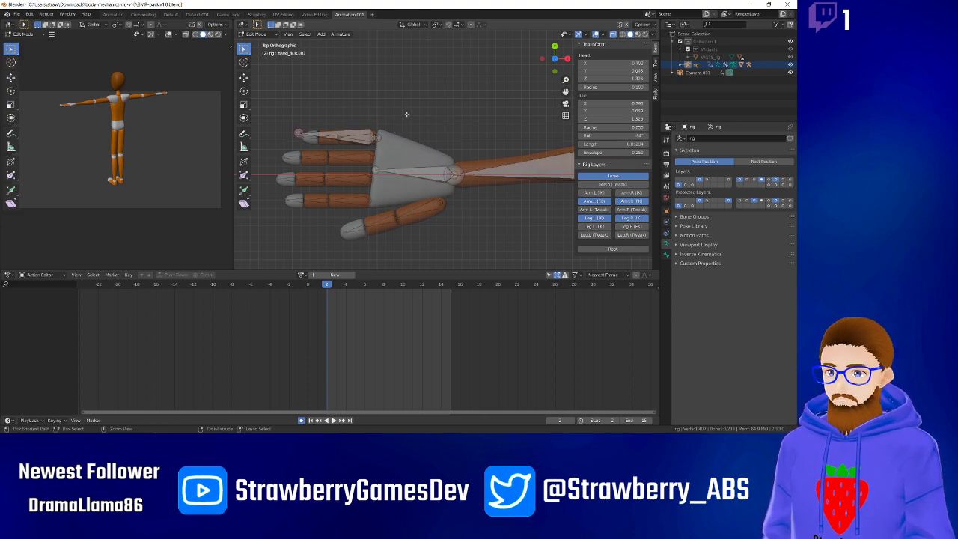
Undo the placement and duplication of the copied finger bone beside the right little finger.
key("ctrl+z")
key("ctrl+z")
key("ctrl+z")
key("ctrl+z")
key("ctrl+z")
key("ctrl+z")
key("ctrl+z")
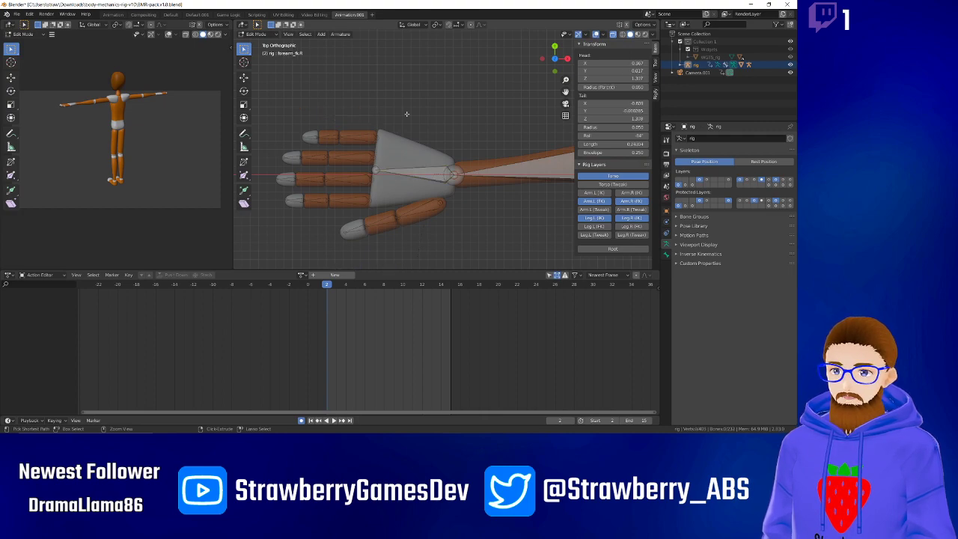
left_click(374, 171)
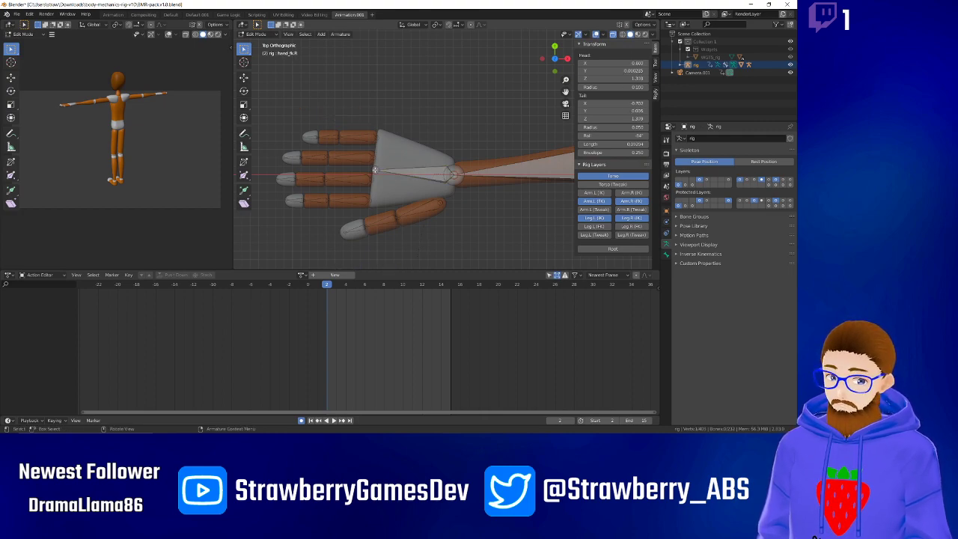
left_click(394, 171)
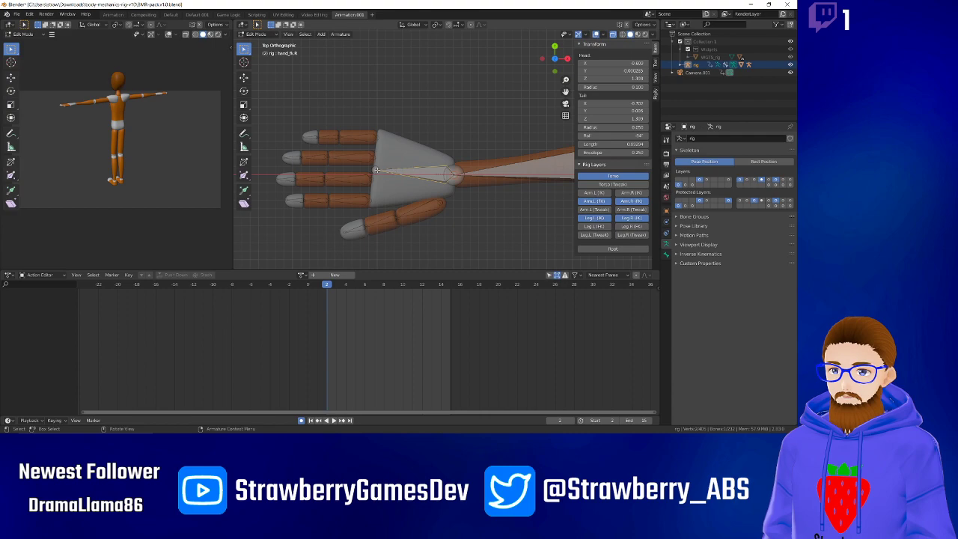
left_click(376, 171)
left_click(393, 172)
key("g")
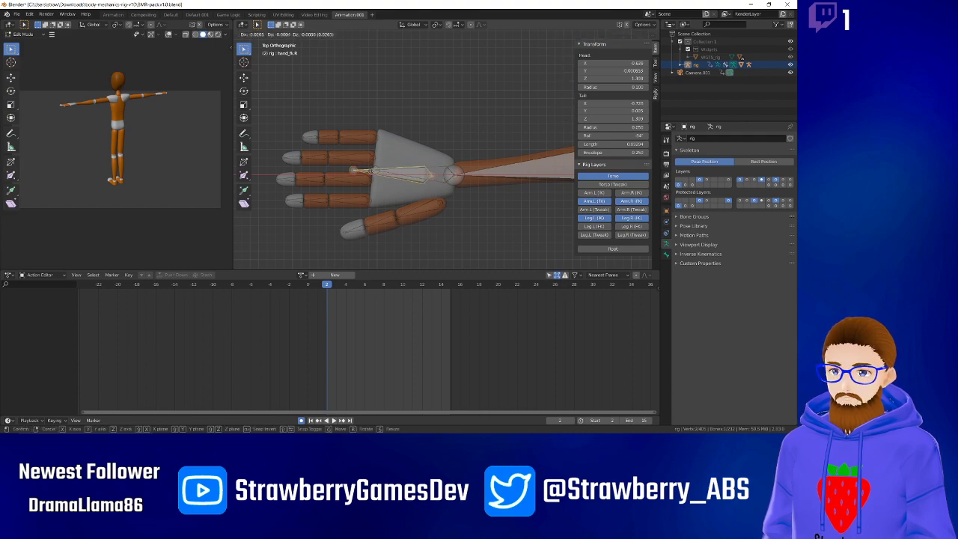
right_click(314, 169)
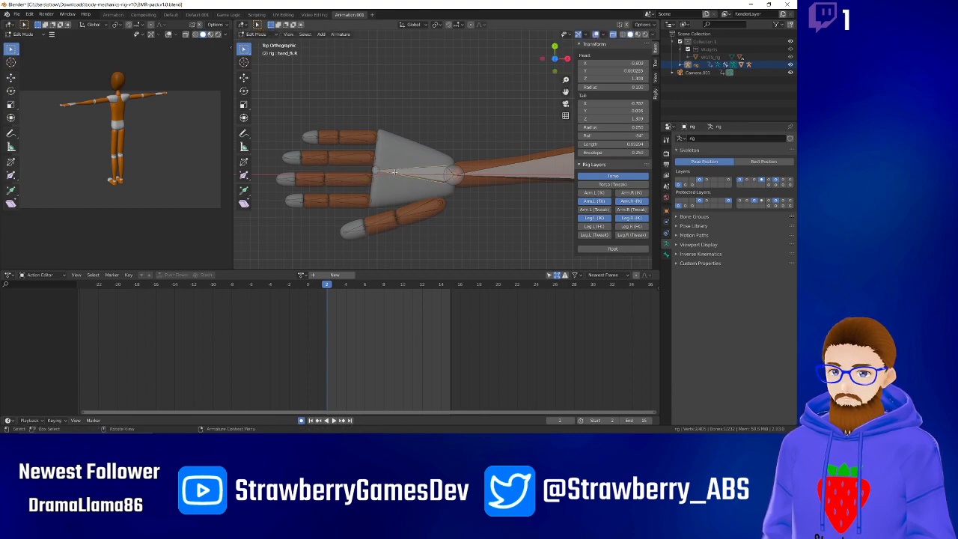
Try to scale up the hand_fk.R bone to a length of about 0.218 and move its head back onto the wrist.
left_click(453, 182)
left_click(452, 182)
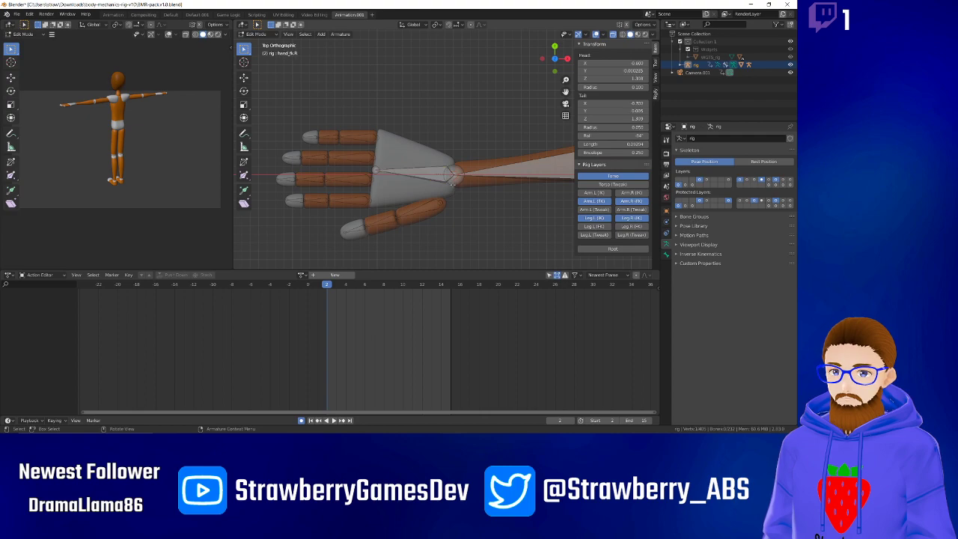
left_click(452, 181)
left_click(456, 180)
left_click(455, 180)
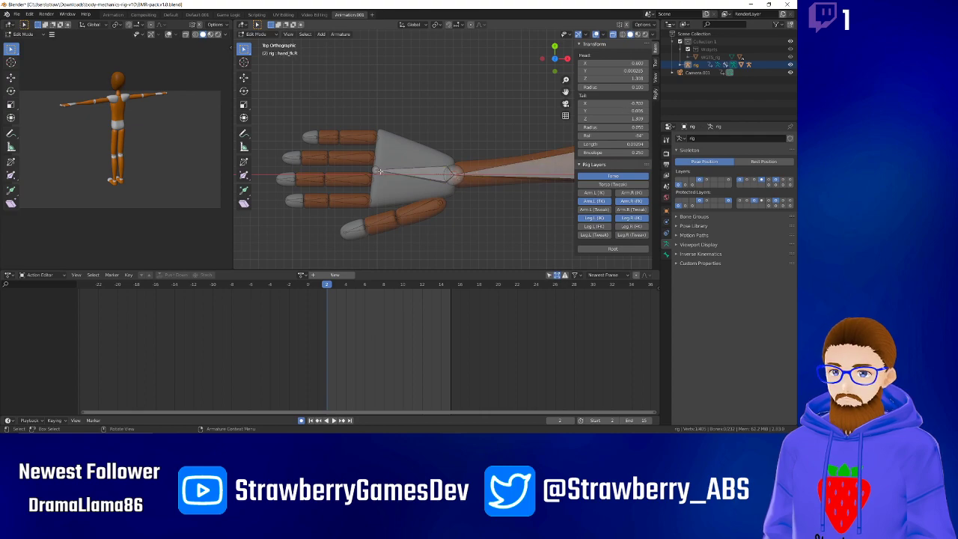
left_click(419, 173)
left_click(375, 171)
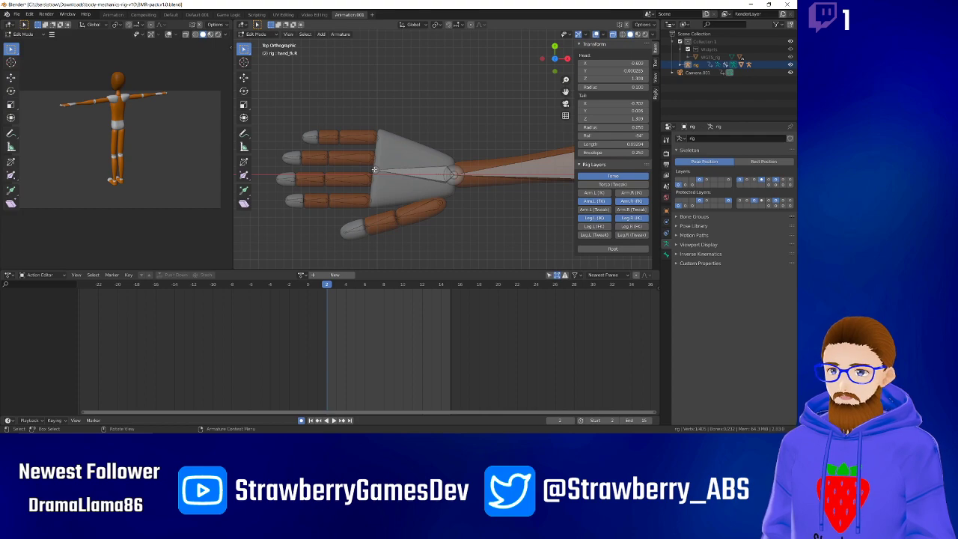
left_click(420, 173)
key("s")
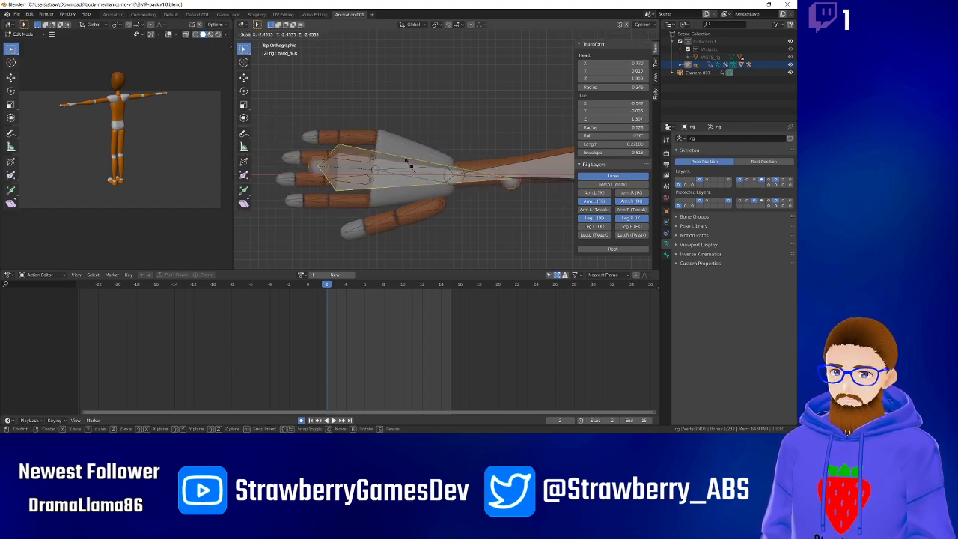
left_click(426, 175)
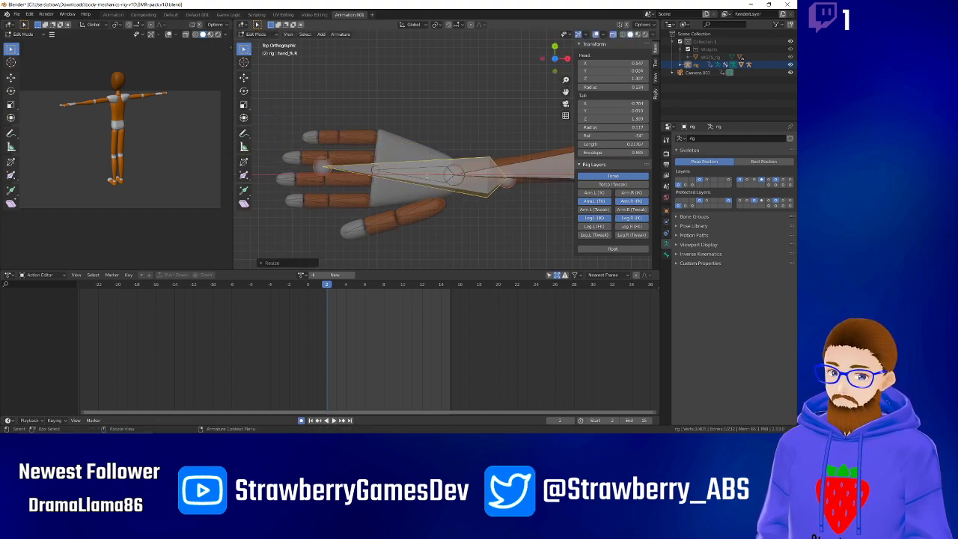
key("g")
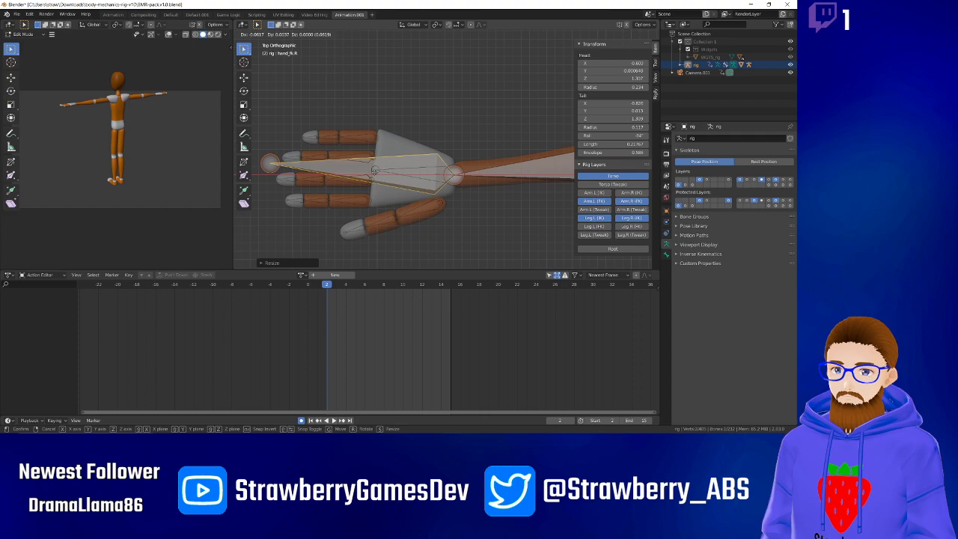
left_click(375, 170)
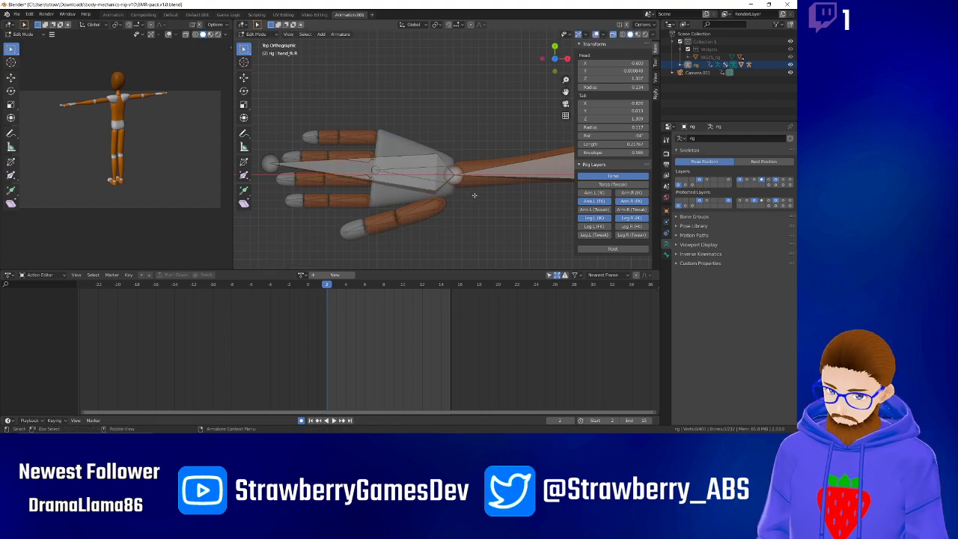
Switch the rig to Pose Mode and test how rotating the hand_fk.R control deforms the right hand.
middle_click_drag(441, 231, 468, 157)
left_click(255, 34)
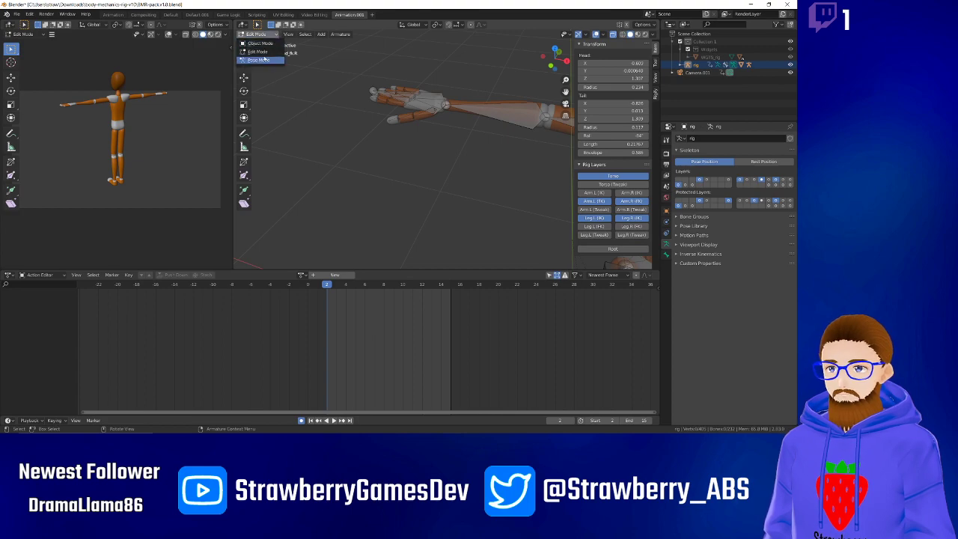
left_click(266, 61)
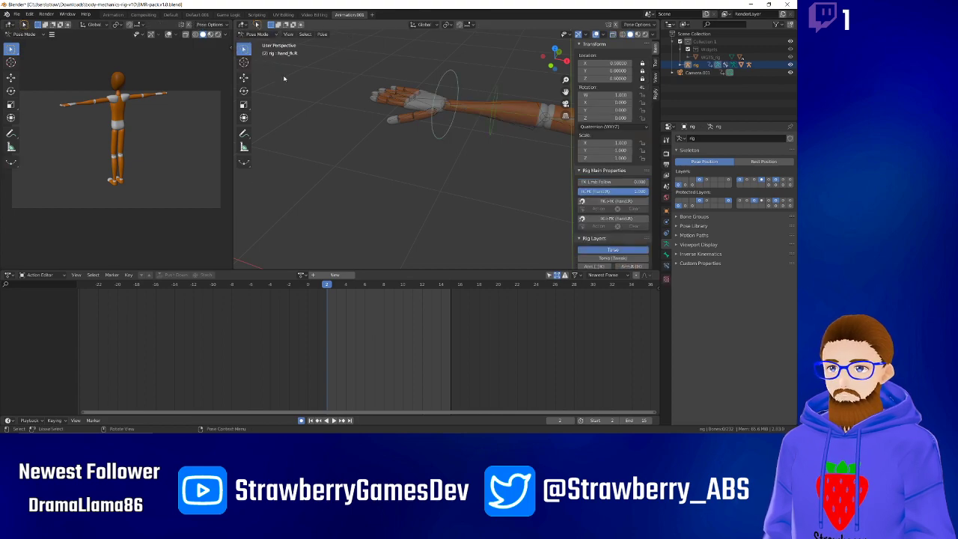
left_click(447, 75)
key("r")
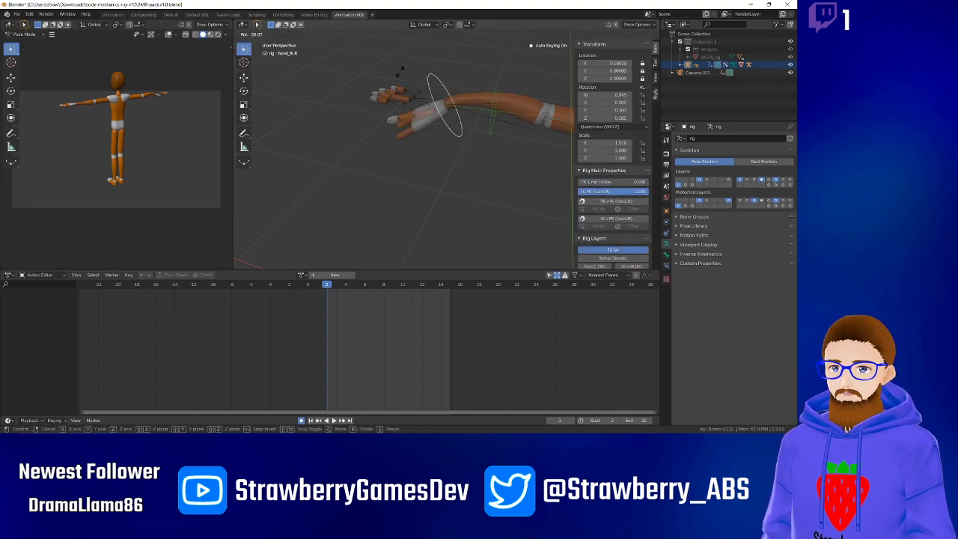
right_click(425, 68)
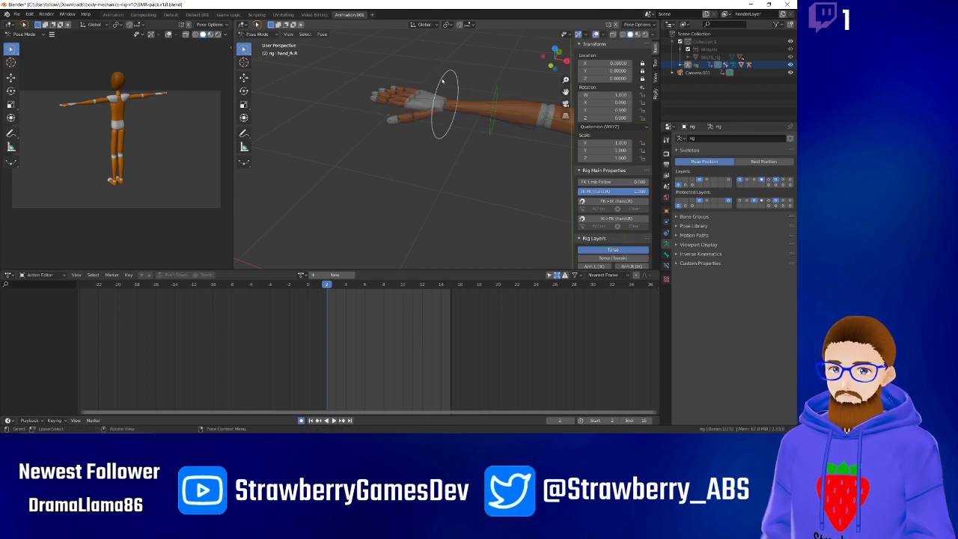
key("s")
right_click(429, 73)
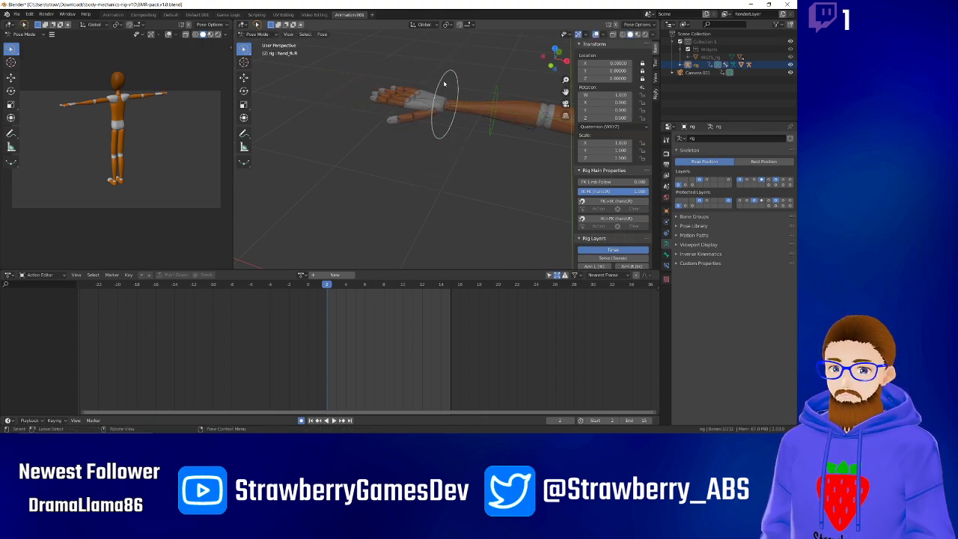
key("r")
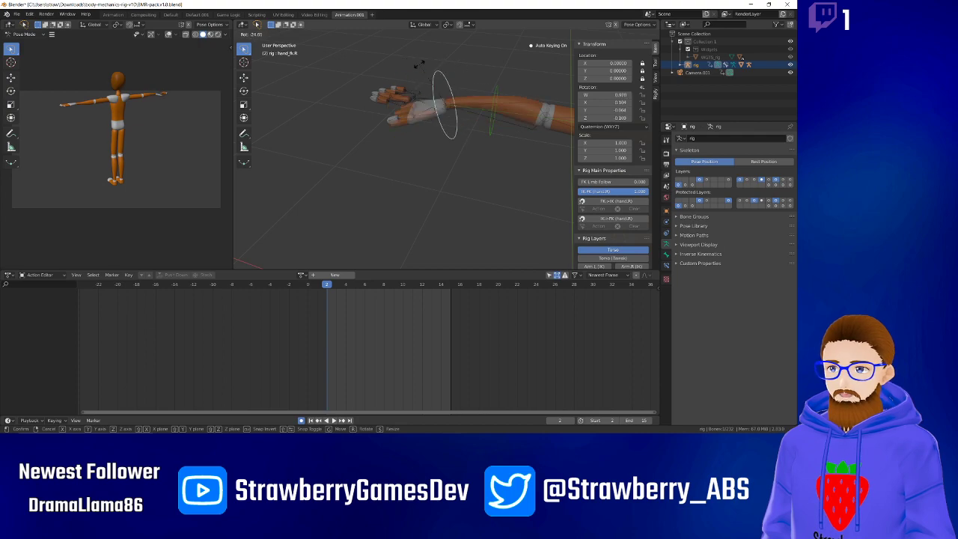
key("Escape")
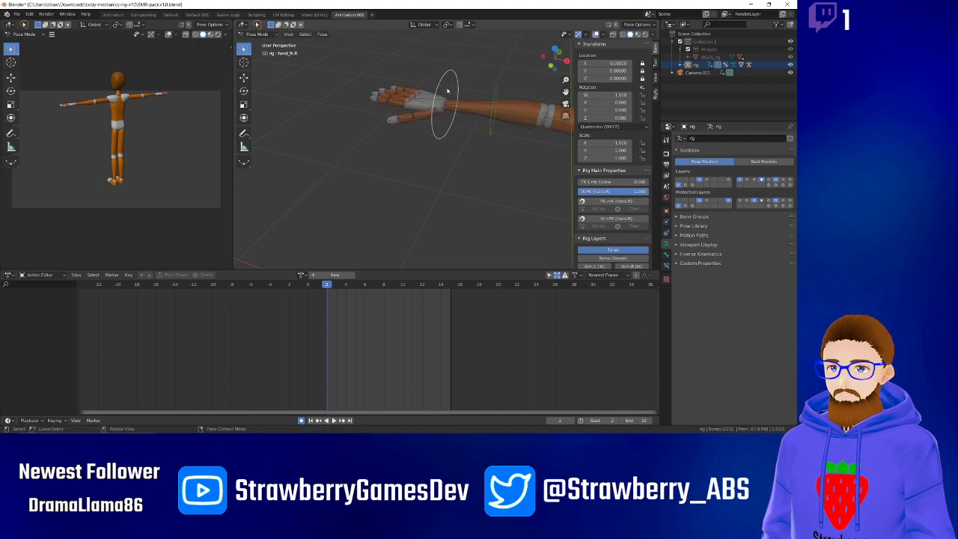
Test rotating the right forearm's FK control and check its rig properties and layers.
left_click(494, 97)
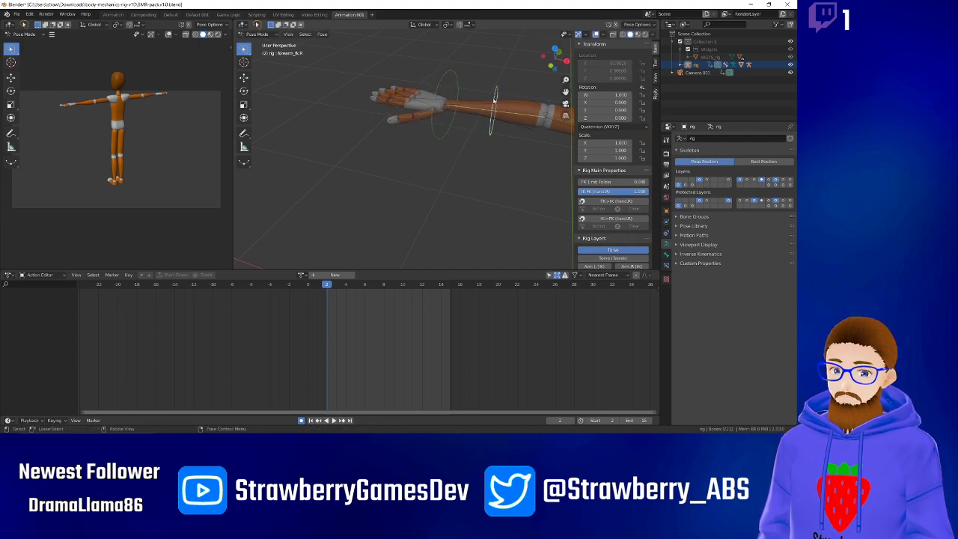
key("r")
right_click(478, 95)
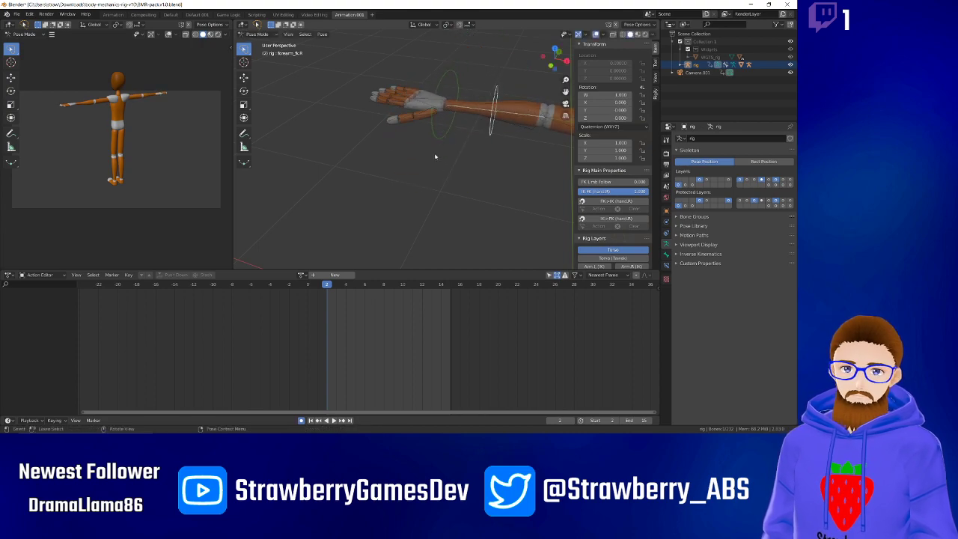
scroll(639, 221, "down", 4)
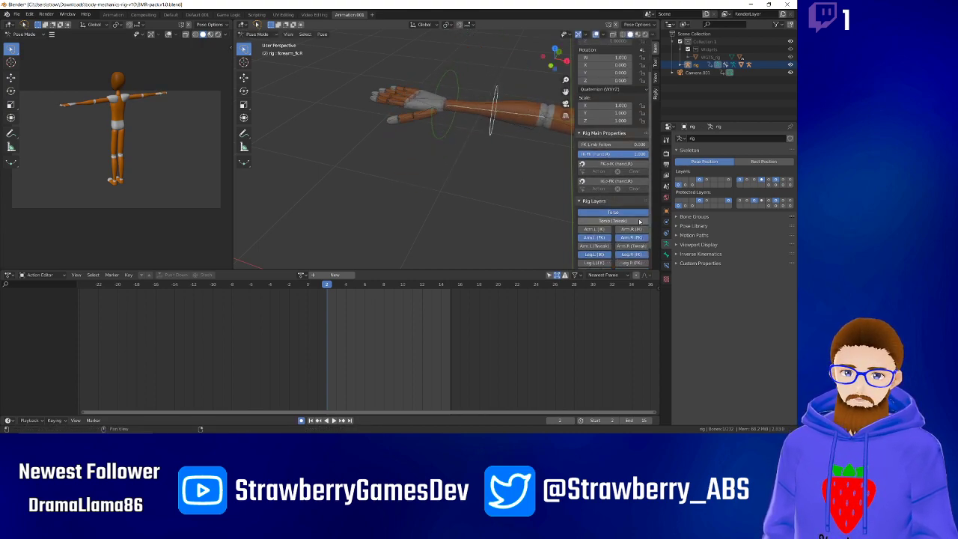
scroll(631, 221, "up", 4)
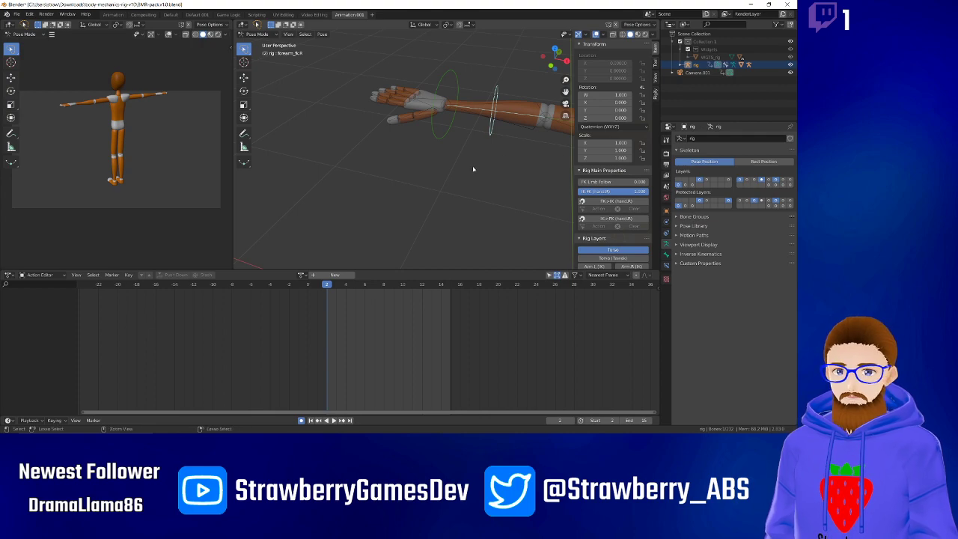
Undo the enlargement and repositioning of the hand_fk.R bone and go back to the rig in Object Mode.
key("Tab")
key("ctrl+z")
key("ctrl+z")
key("ctrl+z")
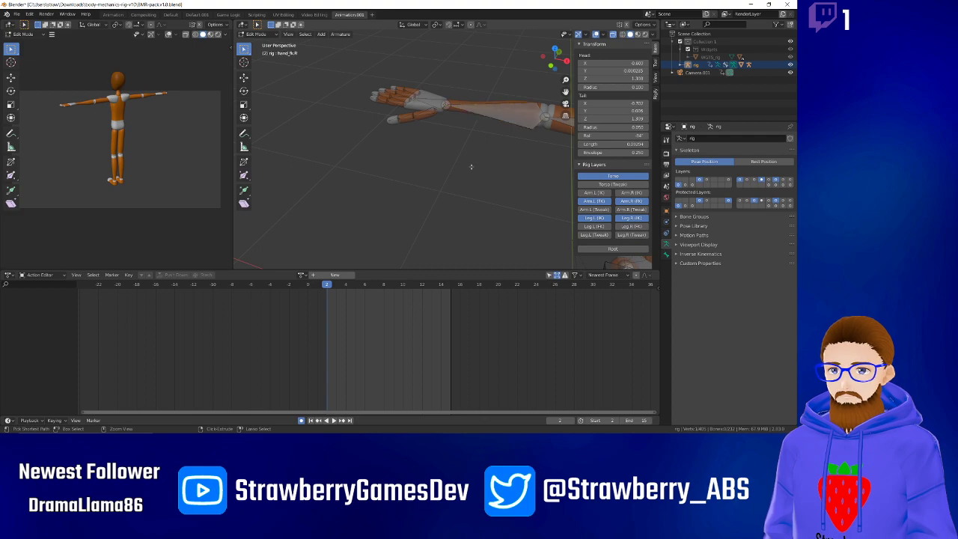
key("ctrl+z")
key("ctrl+z")
key("ctrl+z")
key("ctrl+z")
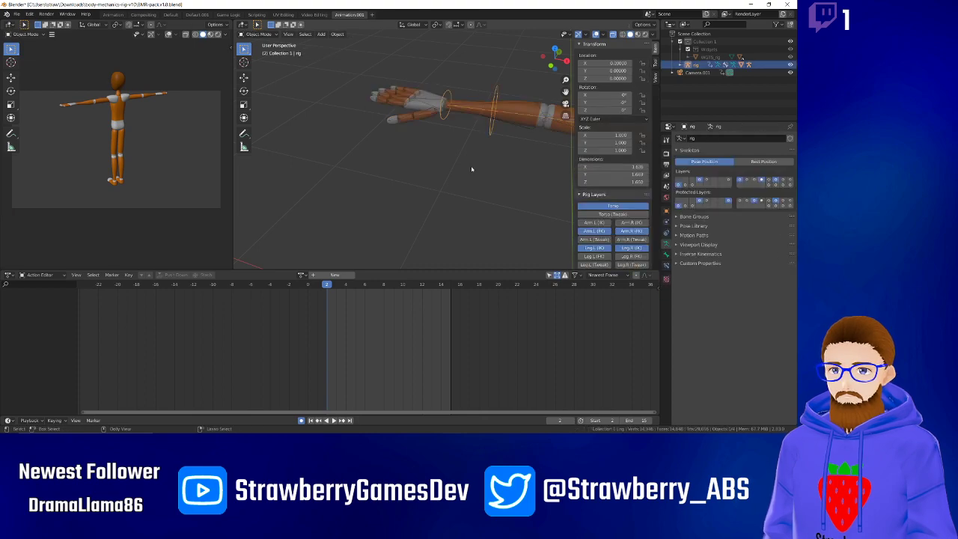
Examine the right hand and arm in Object Mode, selecting the character mesh and then the rig.
left_click(457, 168)
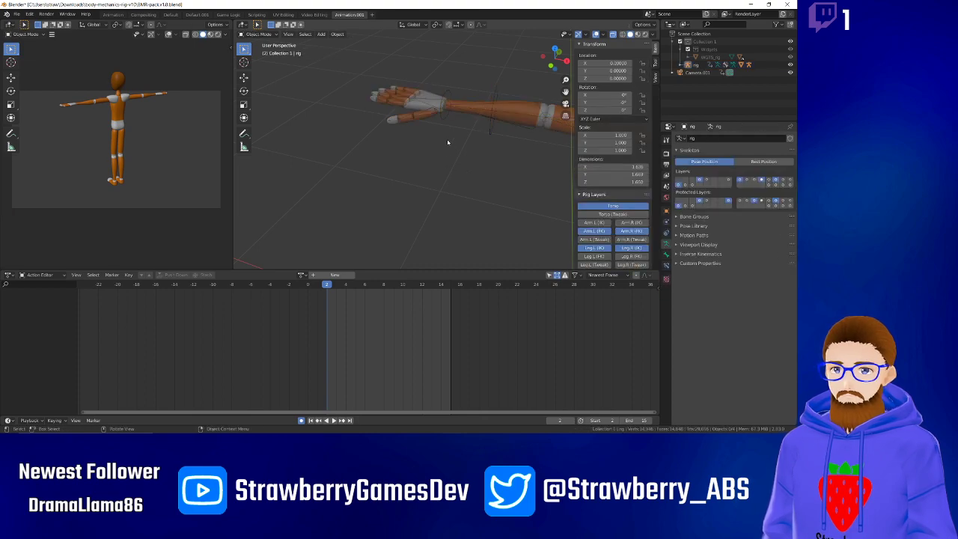
left_click(445, 102)
middle_click_drag(436, 125, 435, 169)
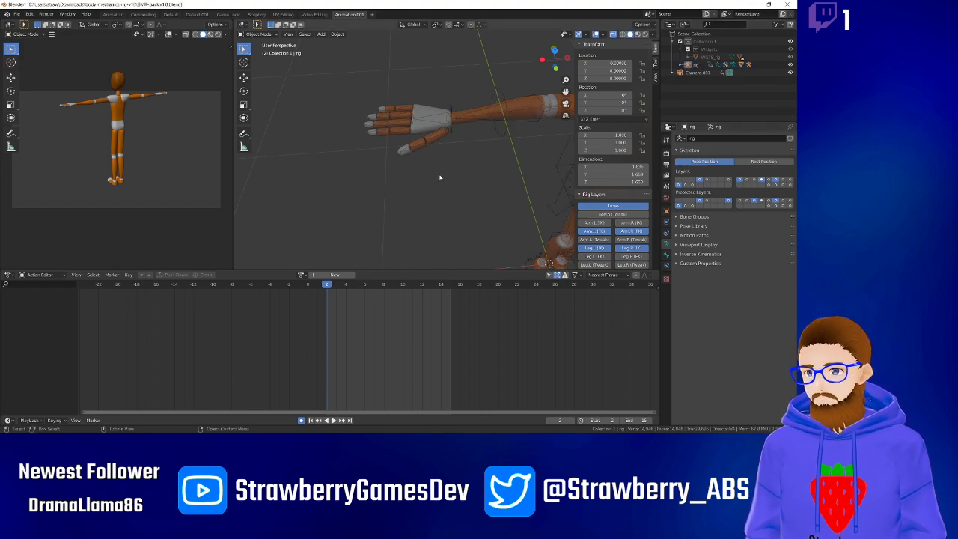
middle_click_drag(438, 175, 495, 92)
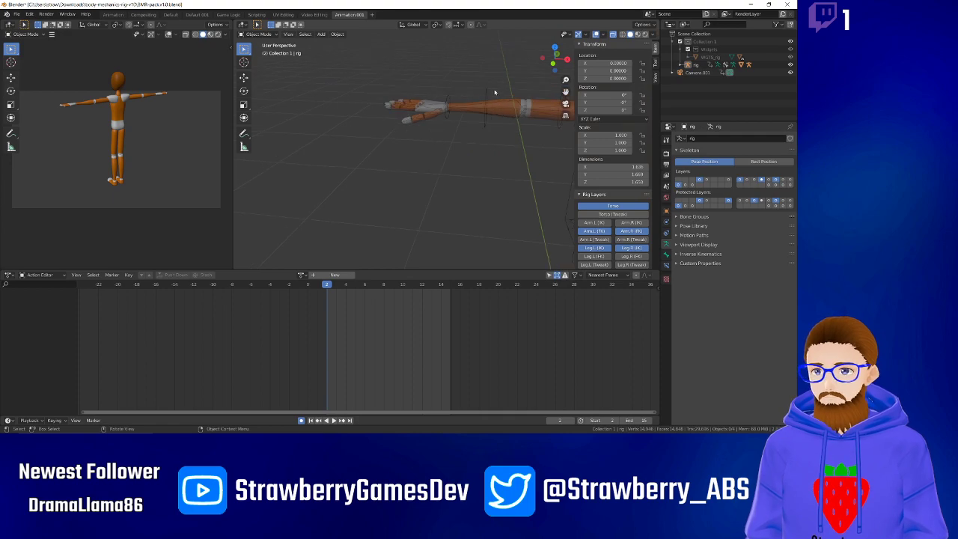
left_click(489, 106)
scroll(488, 109, "down", 4)
scroll(475, 142, "up", 1)
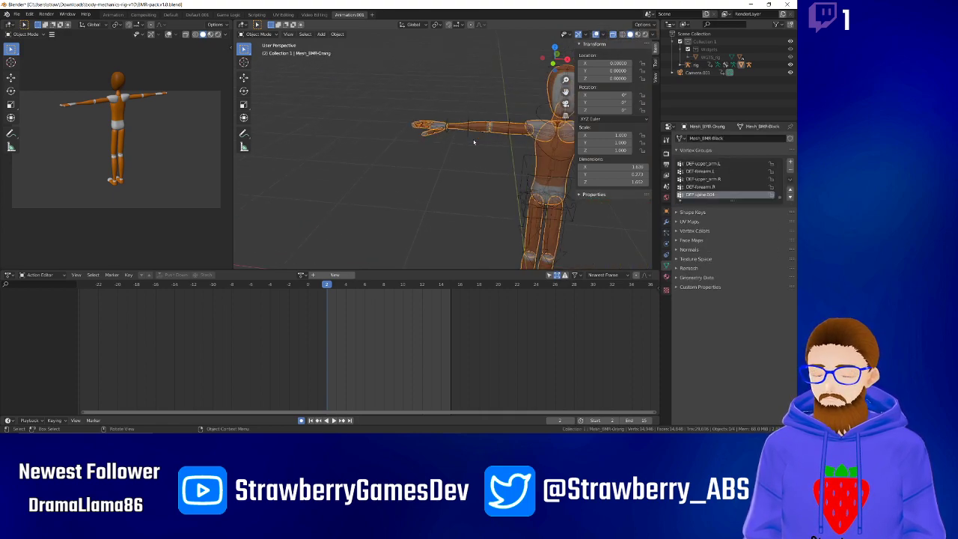
left_click(469, 120)
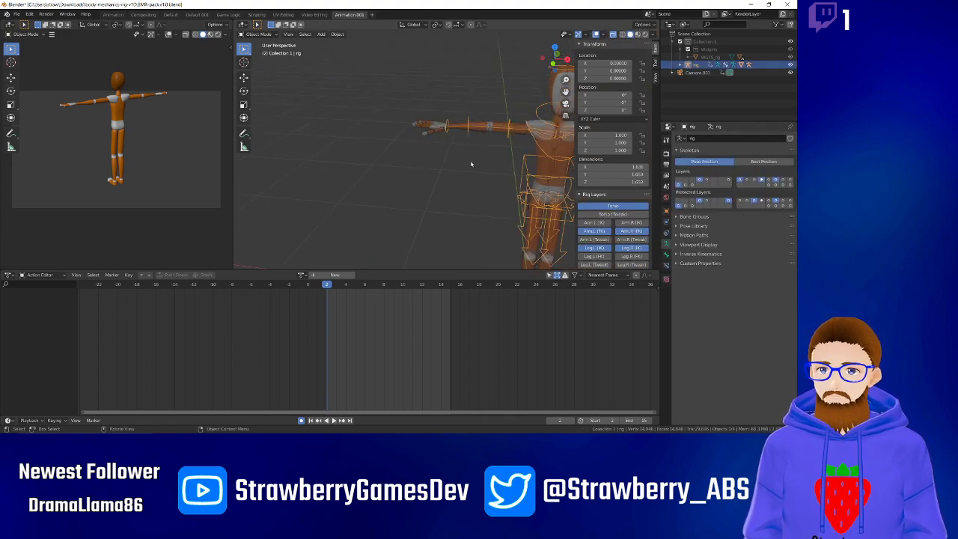
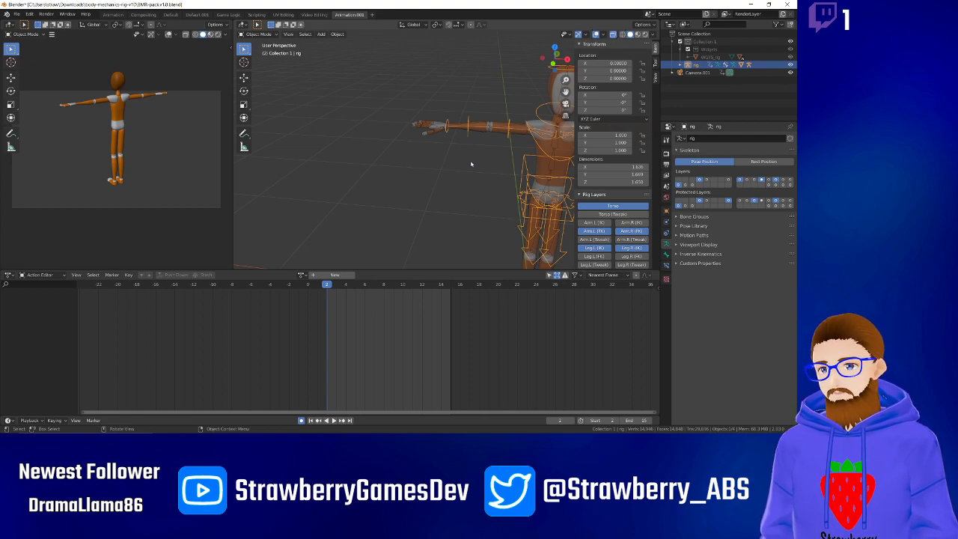
scroll(446, 129, "up", 6)
middle_click_drag(451, 118, 431, 141)
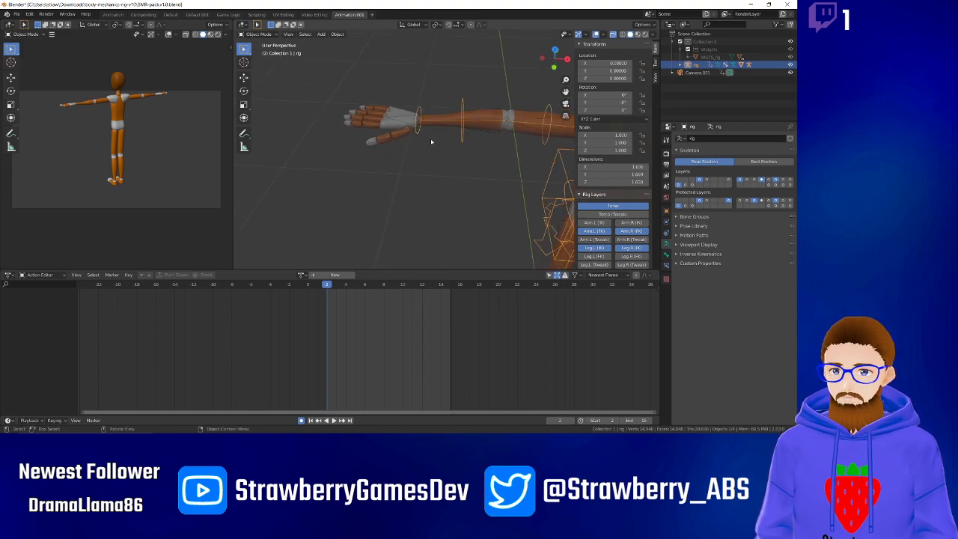
Undo the recent object selections and the earlier rig changes, and select the rig at its right wrist control.
key("ctrl+z")
key("ctrl+z")
key("ctrl+z")
key("ctrl+z")
key("ctrl+z")
key("ctrl+z")
key("ctrl+z")
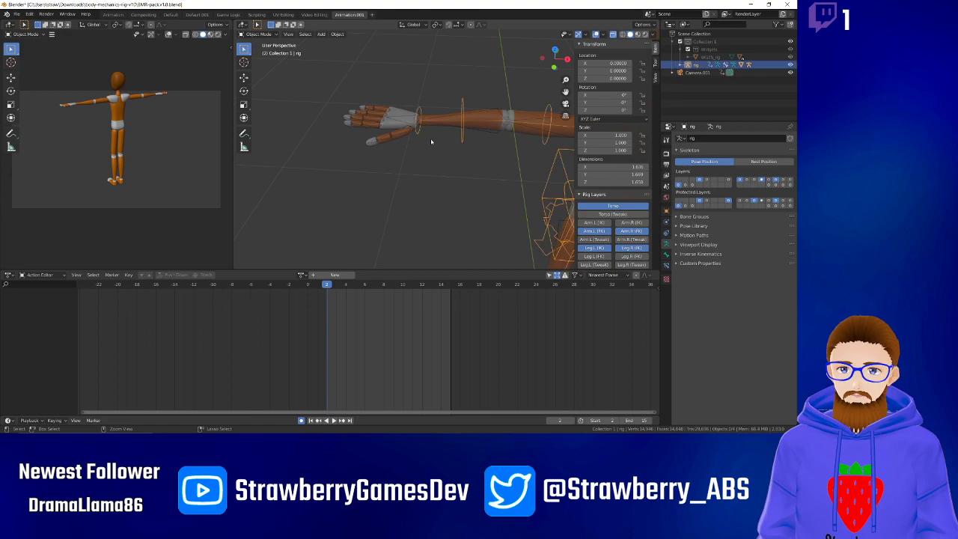
key("ctrl+z")
key("ctrl+z")
key("ctrl+z")
key("ctrl+z")
key("ctrl+z")
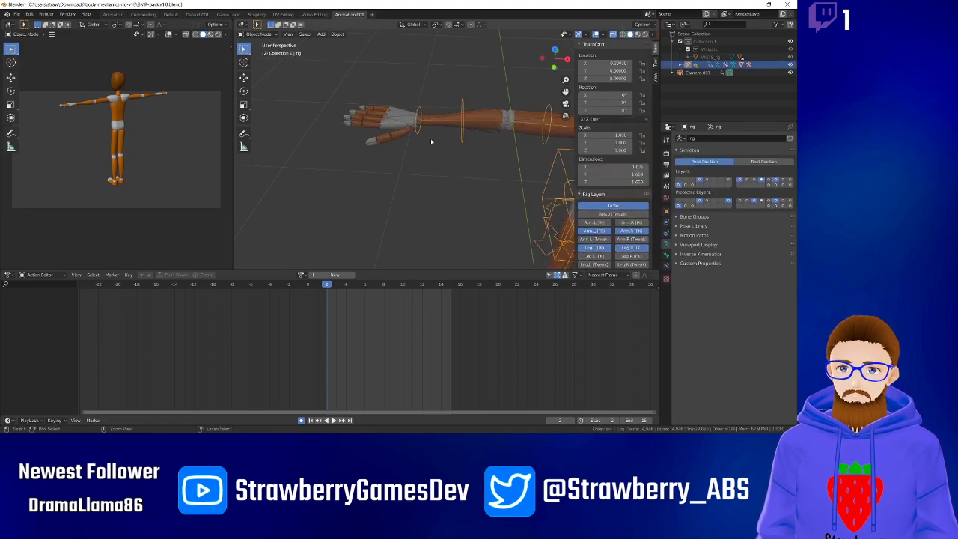
left_click(417, 112)
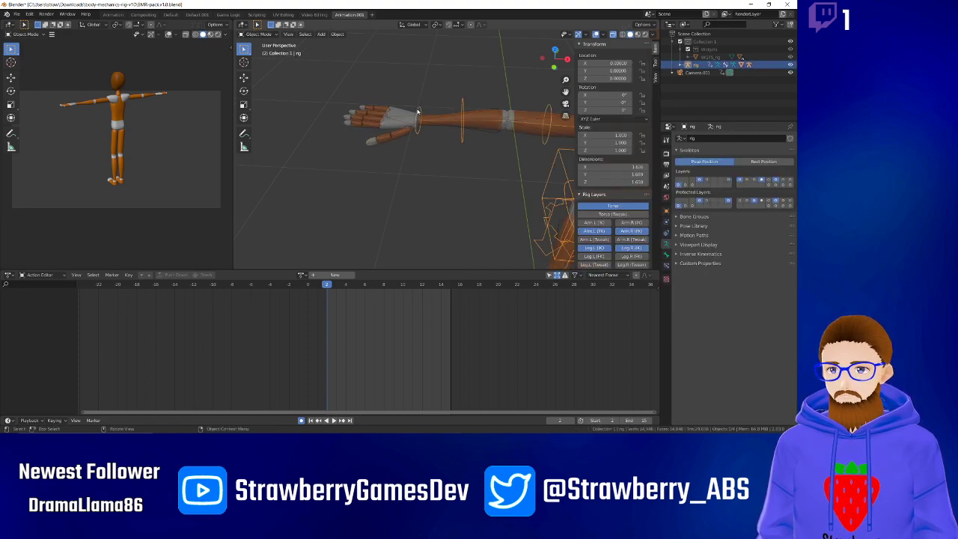
Clear the parent of the rig, the Mesh_BMR-Orang mesh and the metarig with Clear Parent.
key("alt+p")
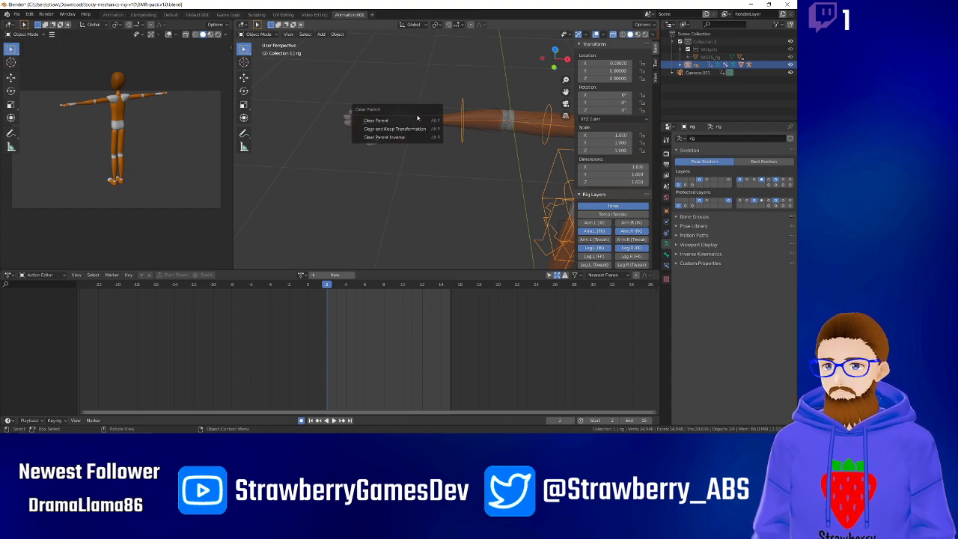
left_click(416, 121)
left_click(400, 124)
key("alt+p")
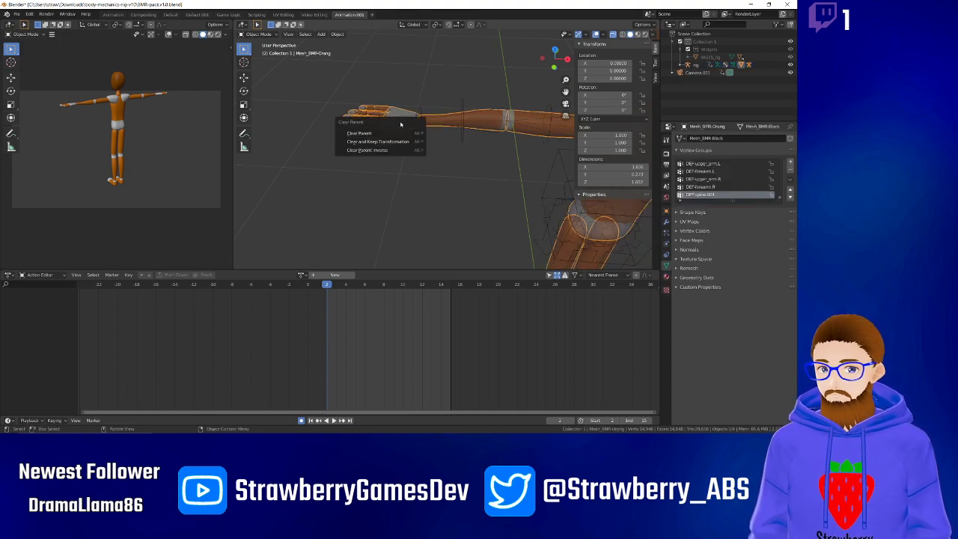
left_click(398, 131)
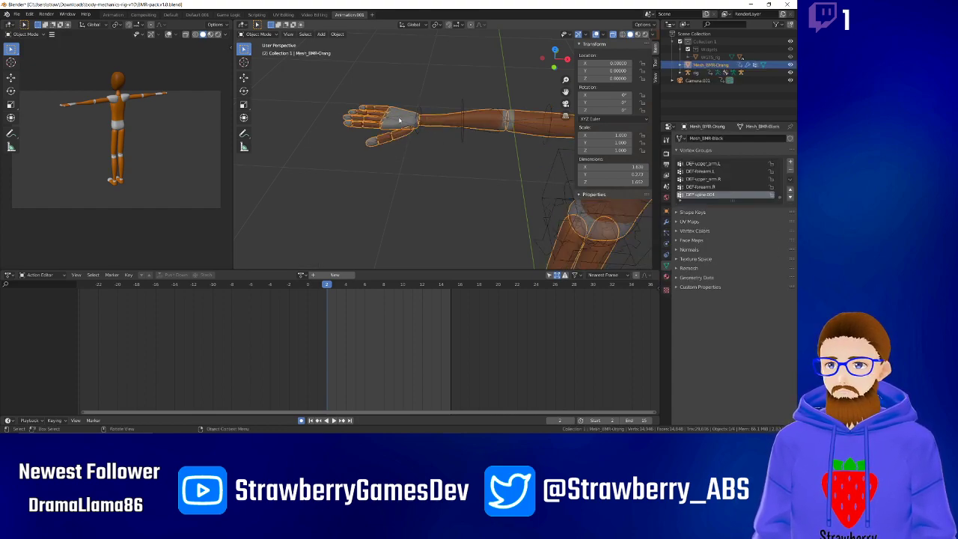
left_click(400, 118)
key("alt+p")
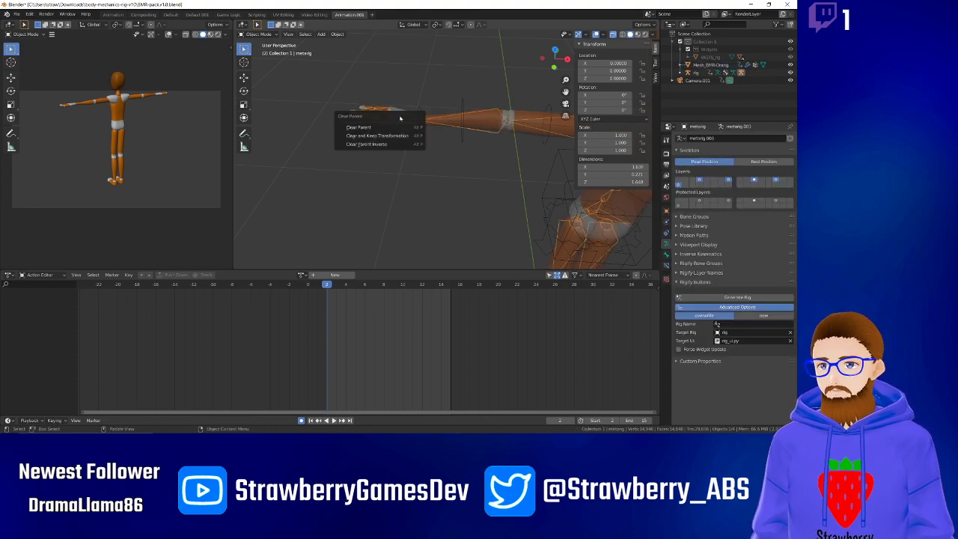
left_click(401, 127)
Parent the metarig to the rig using Object parenting.
left_click(417, 111)
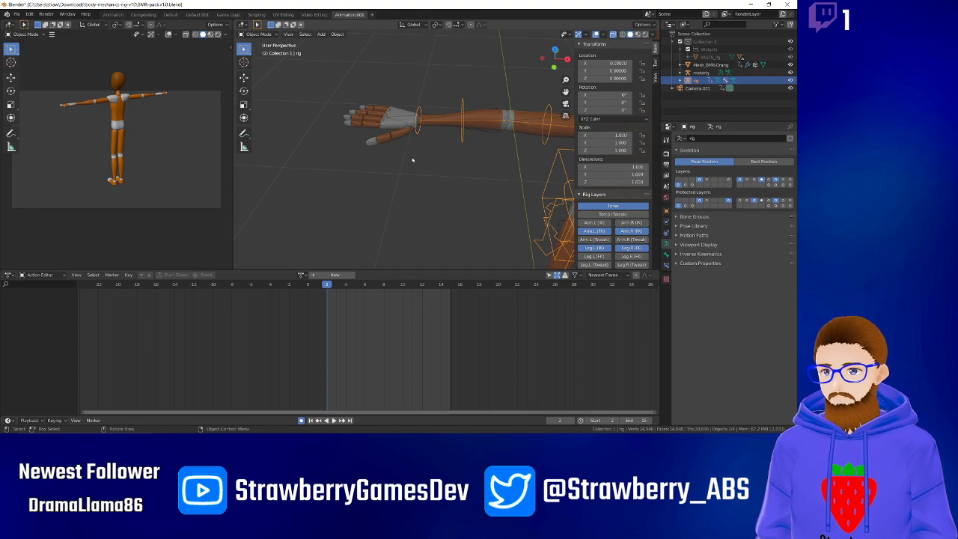
left_click(408, 119, "shift")
left_click(419, 111, "shift")
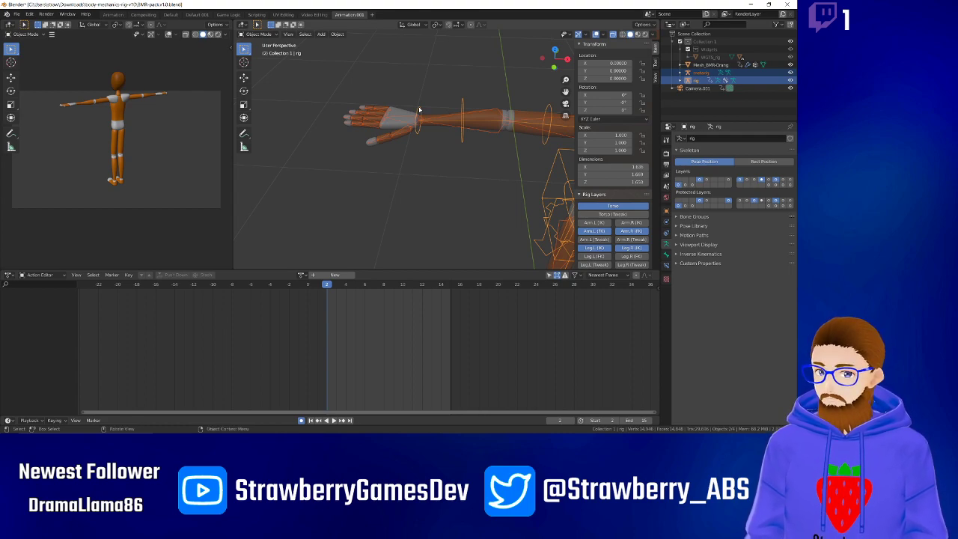
key("ctrl+p")
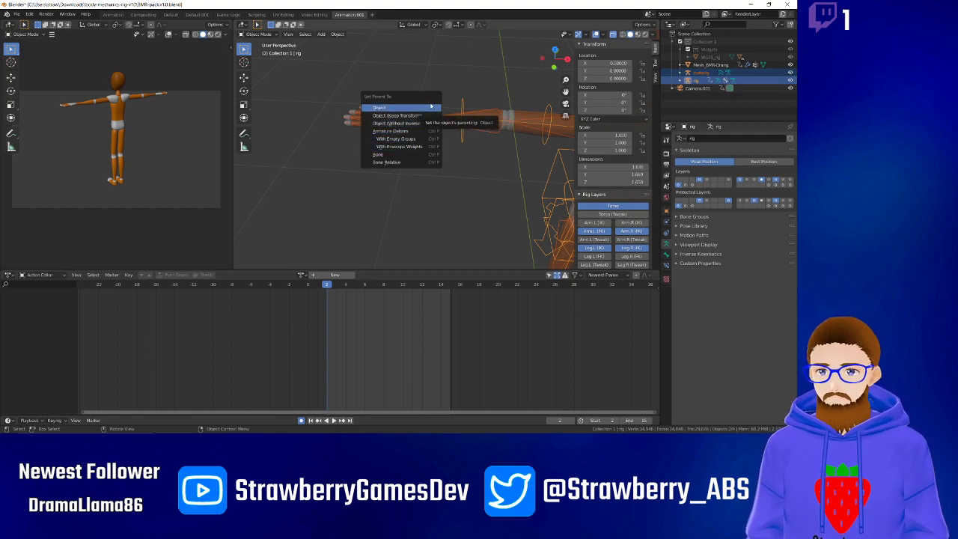
left_click(430, 110)
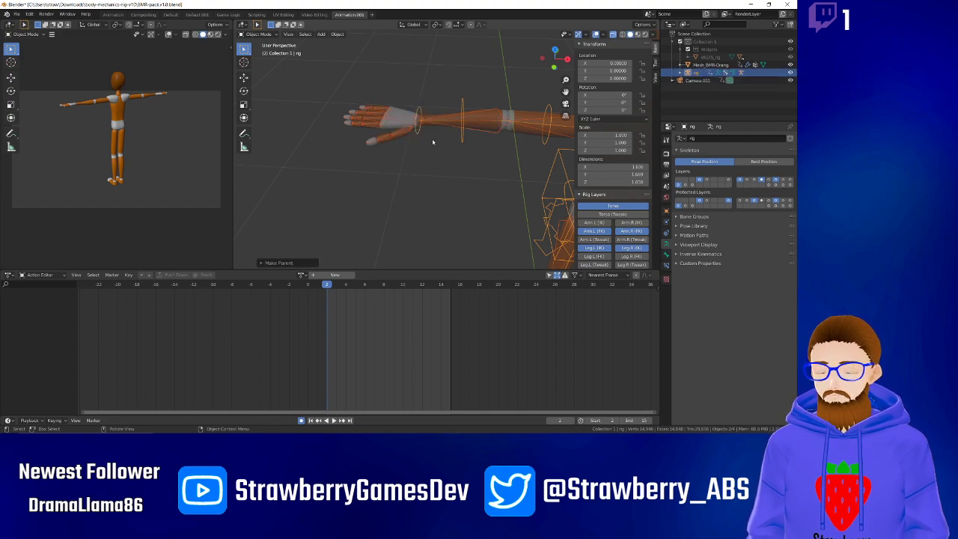
Test rotating the hand_fk.R and forearm_fk.R controls in Pose Mode, cancelling each rotation.
left_click(418, 111)
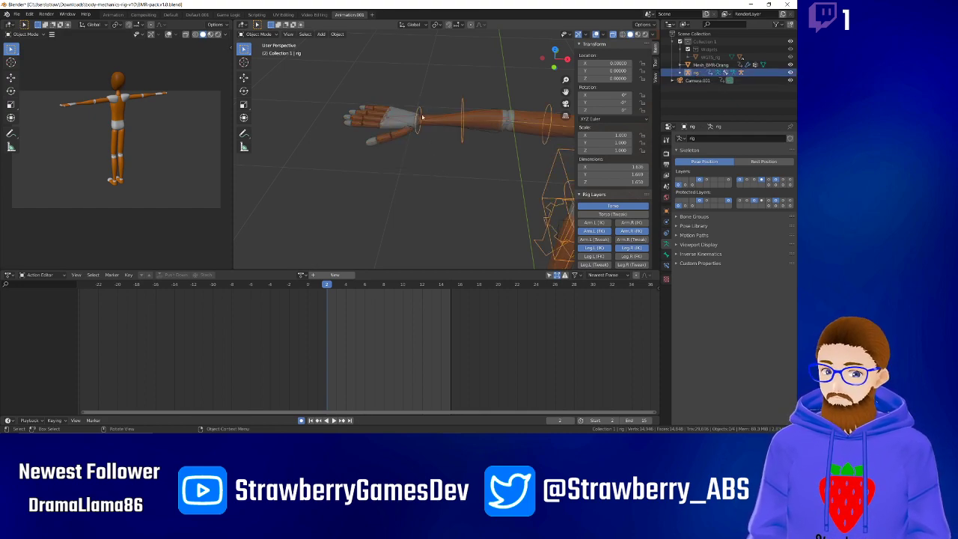
key("ctrl+Tab")
left_click(421, 110)
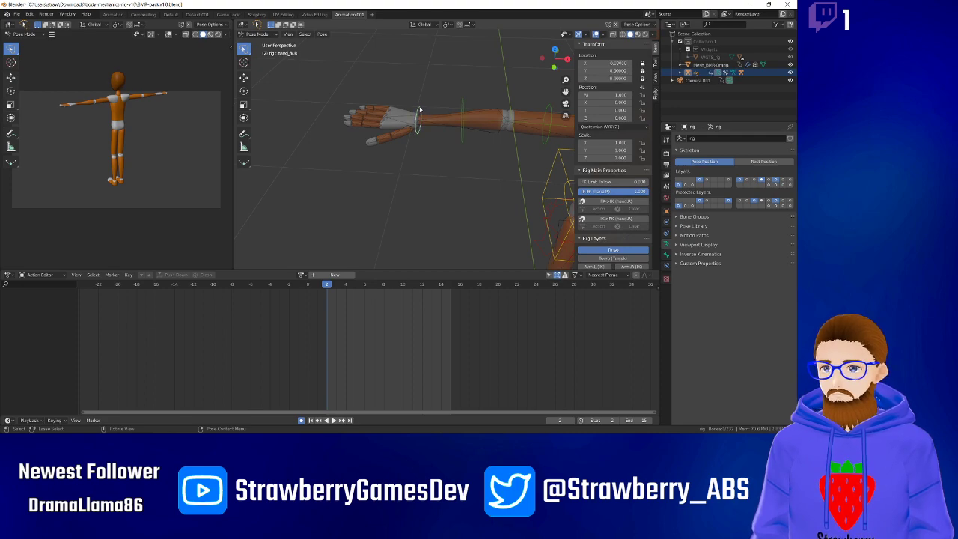
key("r")
right_click(429, 104)
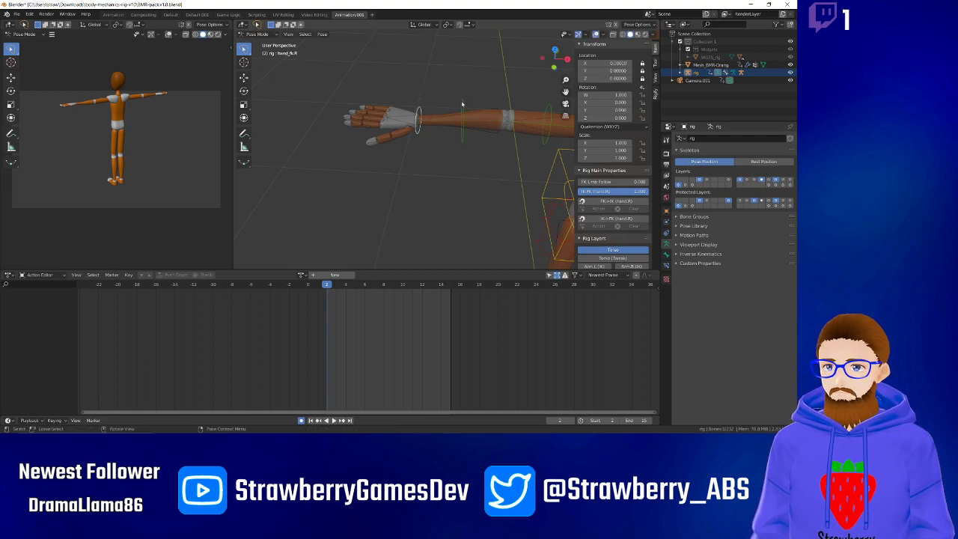
left_click(462, 104)
key("r")
right_click(451, 132)
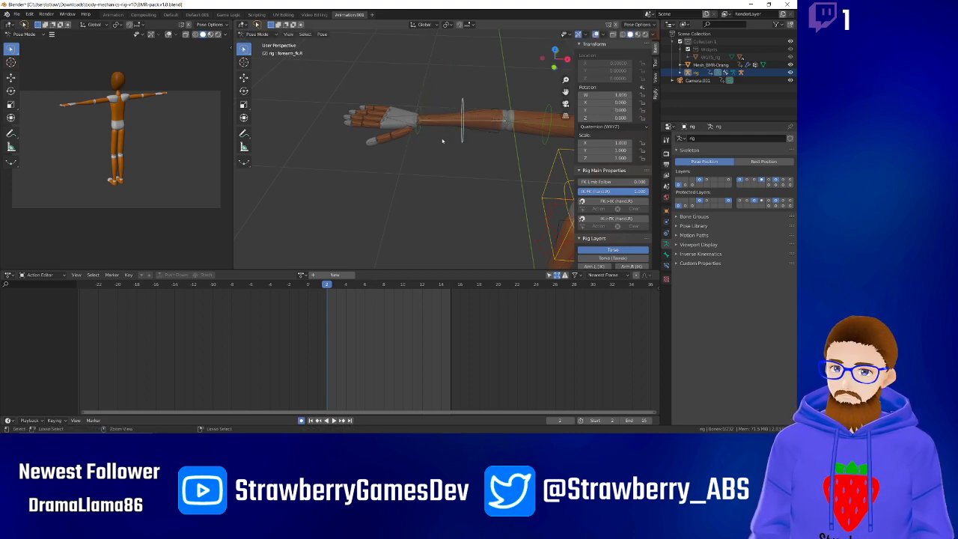
Undo the Object parenting in Object Mode and reselect the metarig together with the rig.
key("ctrl+Tab")
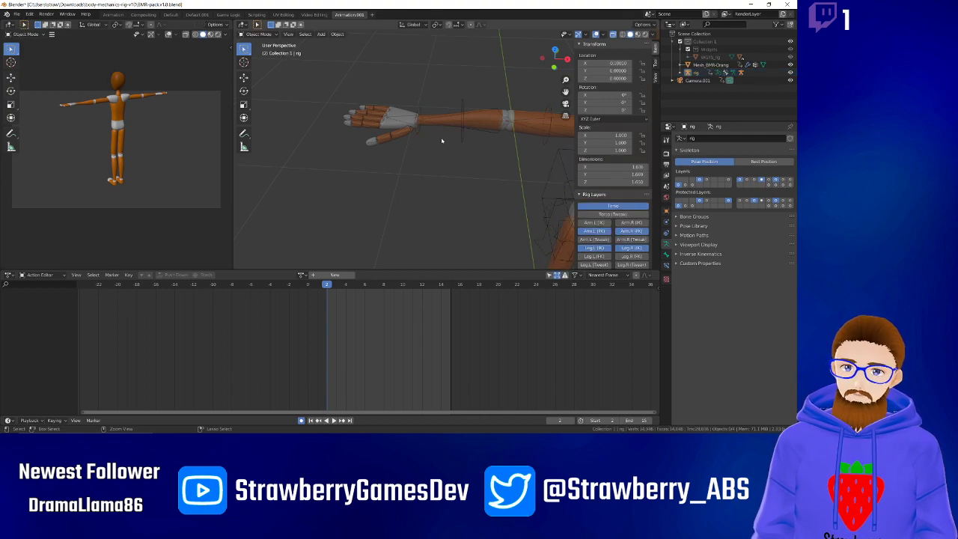
key("ctrl+z")
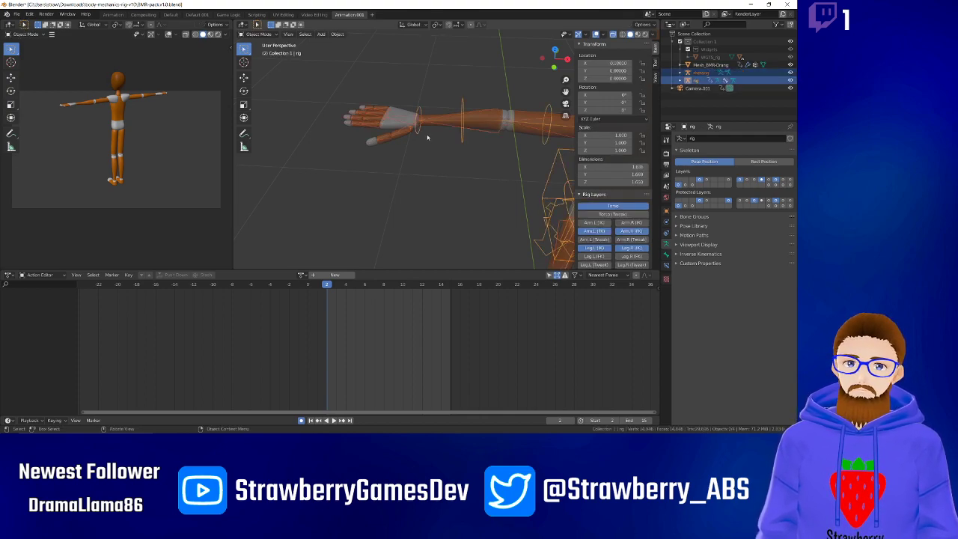
left_click(414, 118)
left_click(419, 110)
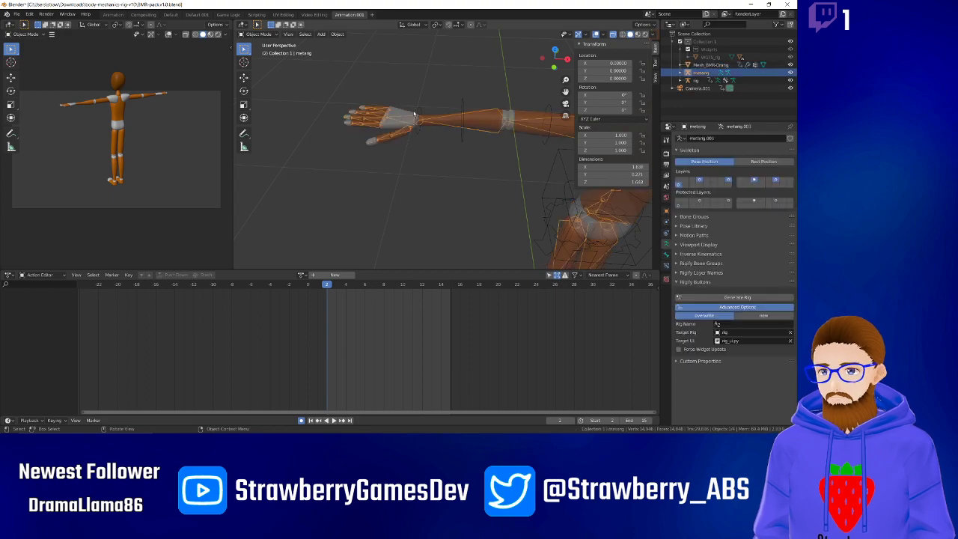
left_click(419, 110, "shift")
right_click(419, 110)
mouse_move(419, 110)
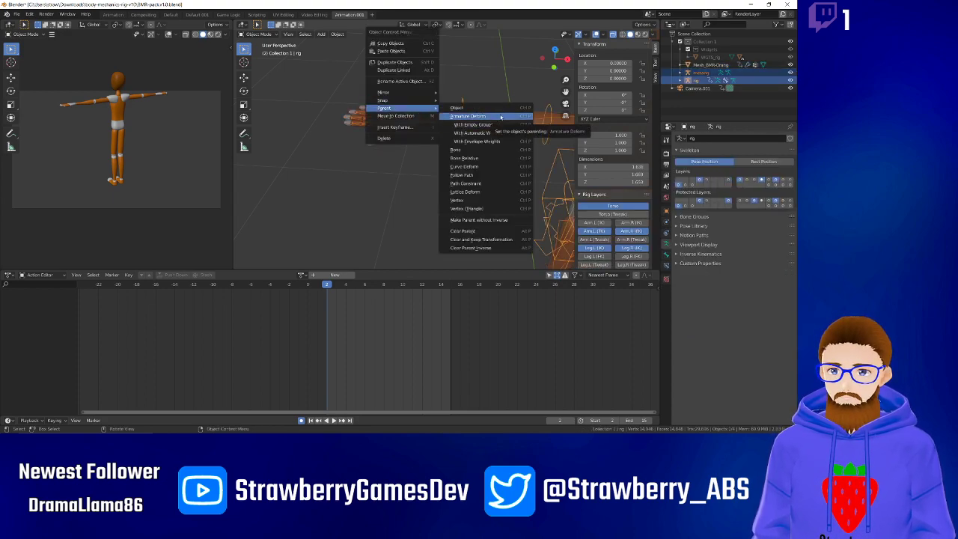
right_click(418, 175)
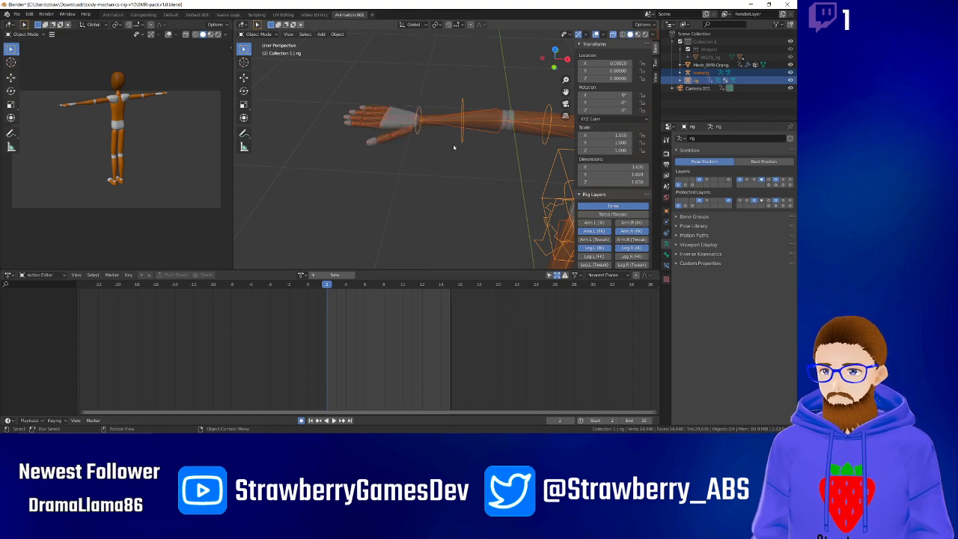
Select the metarig and then the rig, and parent the metarig to the rig with automatic weights.
left_click(417, 98)
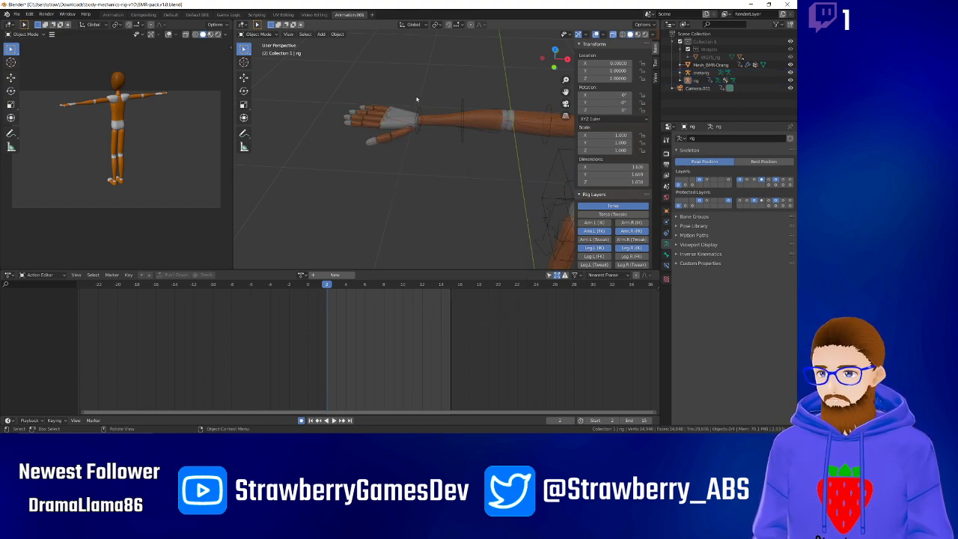
left_click(408, 118)
left_click(413, 113)
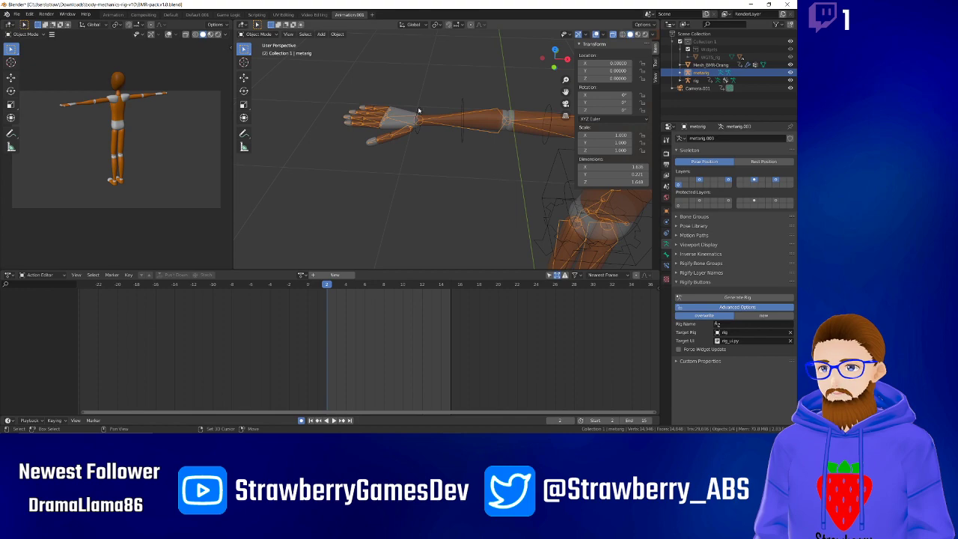
left_click(419, 110, "shift")
right_click(419, 110)
mouse_move(419, 110)
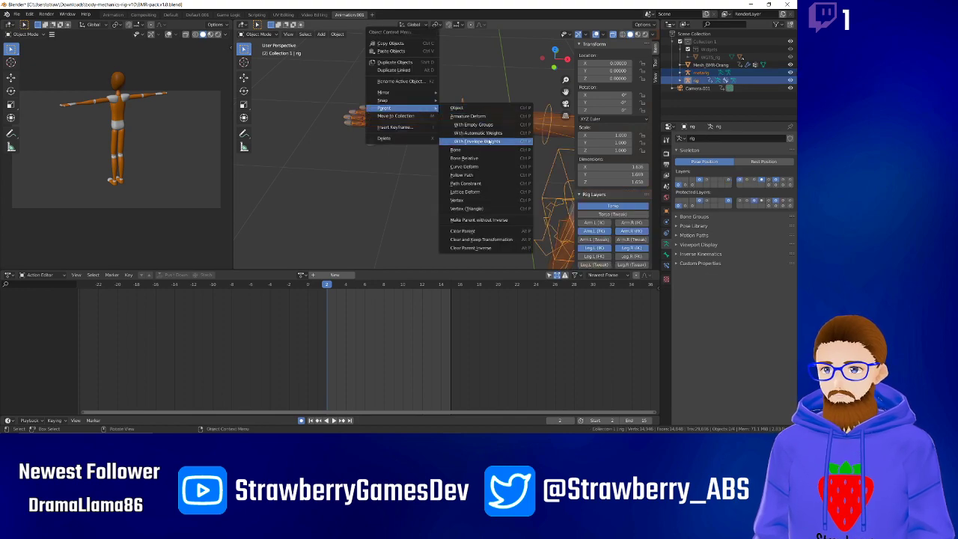
left_click(490, 134)
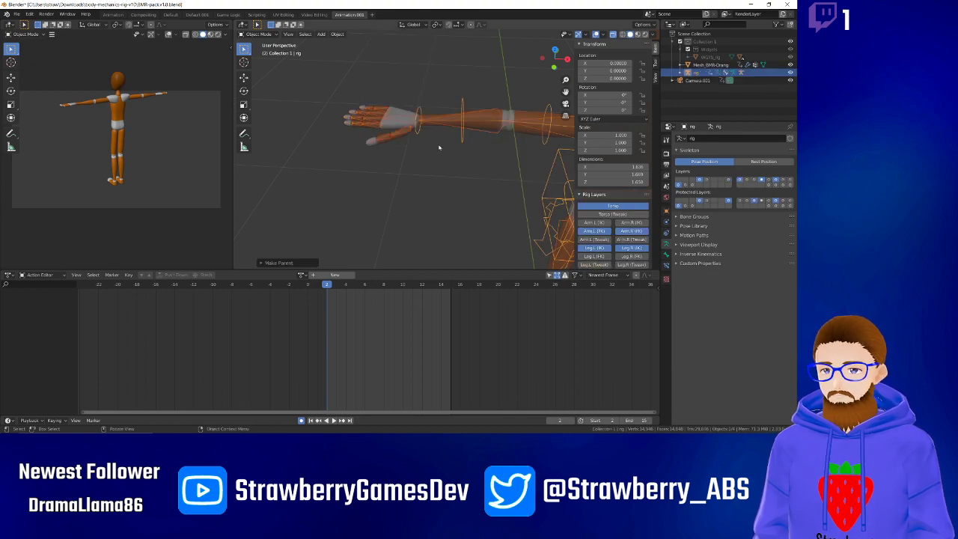
Test transforming the whole rig in Object Mode to check the mesh's response, cancelling each attempt.
key("g")
right_click(422, 108)
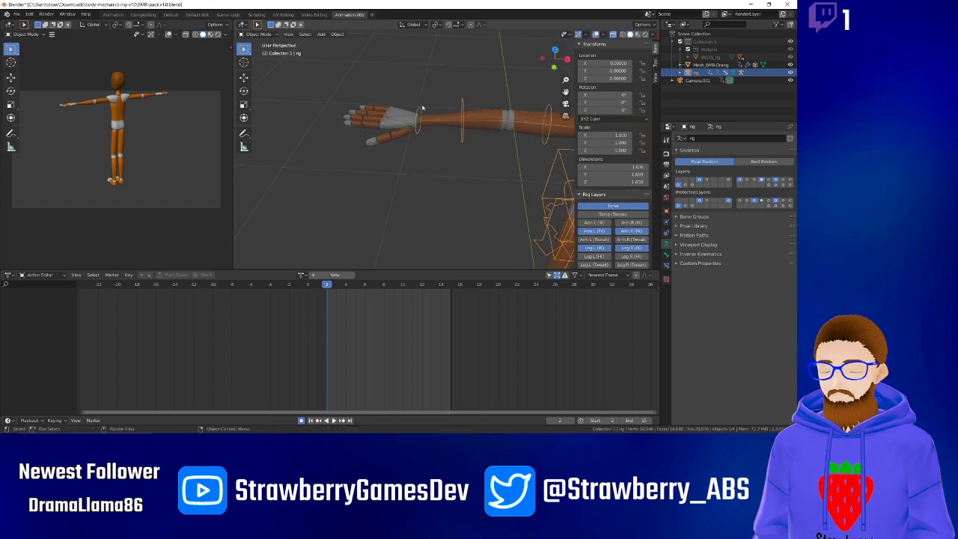
key("g")
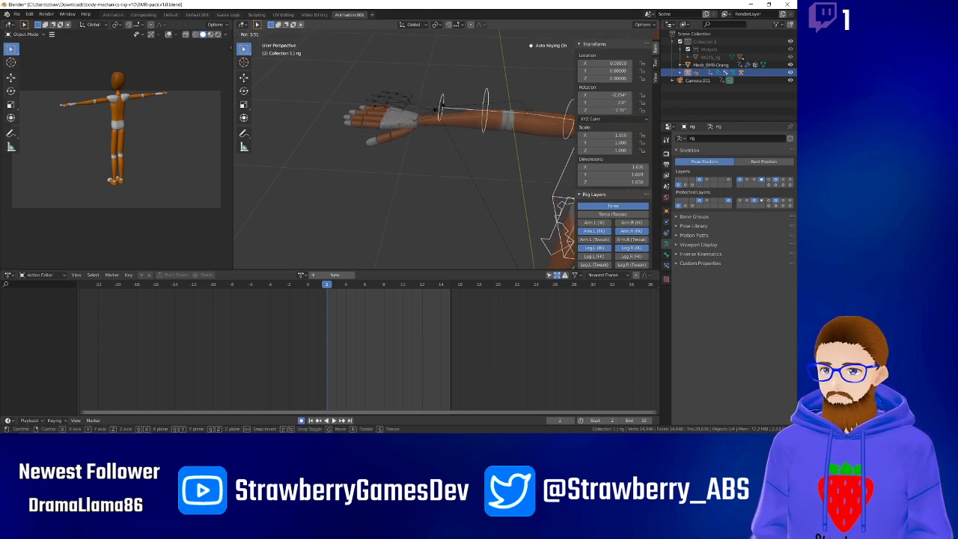
right_click(450, 109)
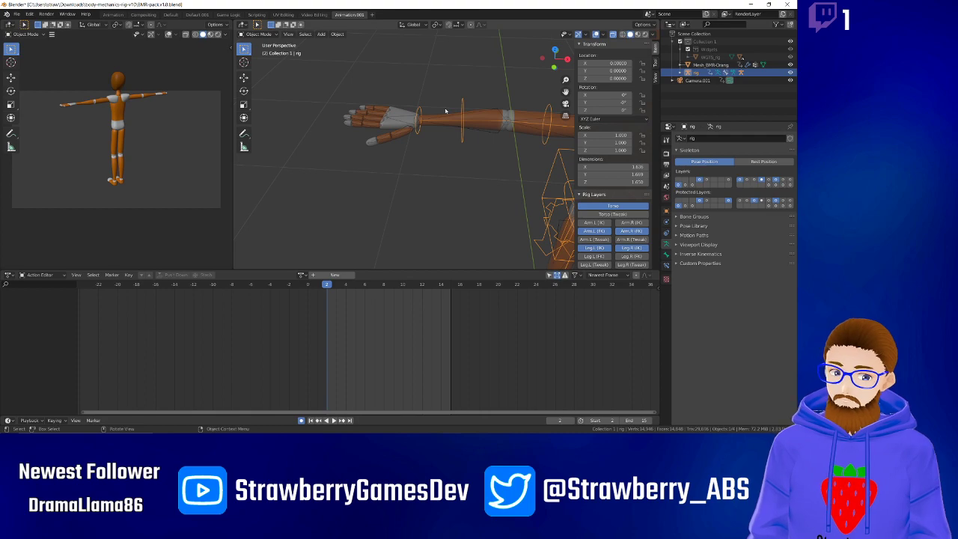
Test the right hand and forearm FK controls in Pose Mode, and undo back to the metarig in Object Mode.
key("ctrl+Tab")
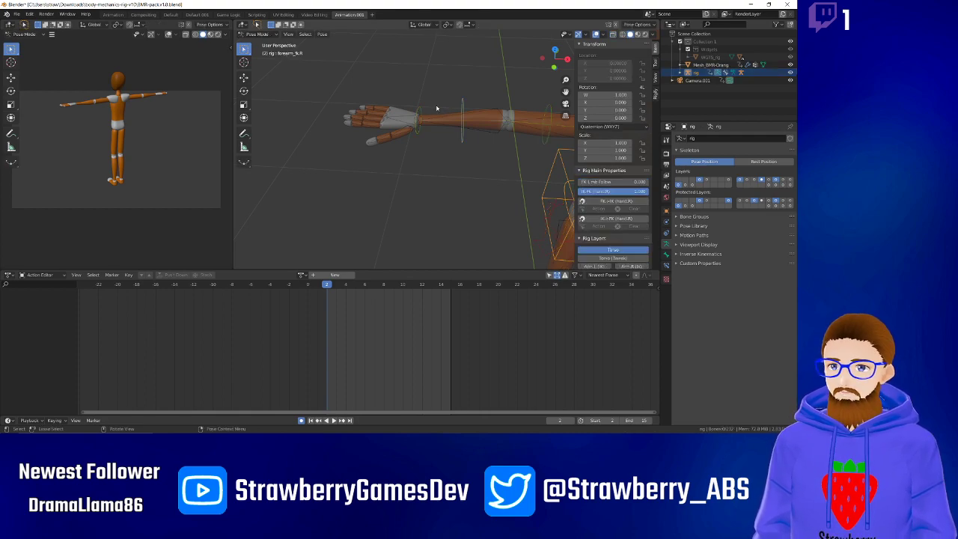
left_click(418, 109)
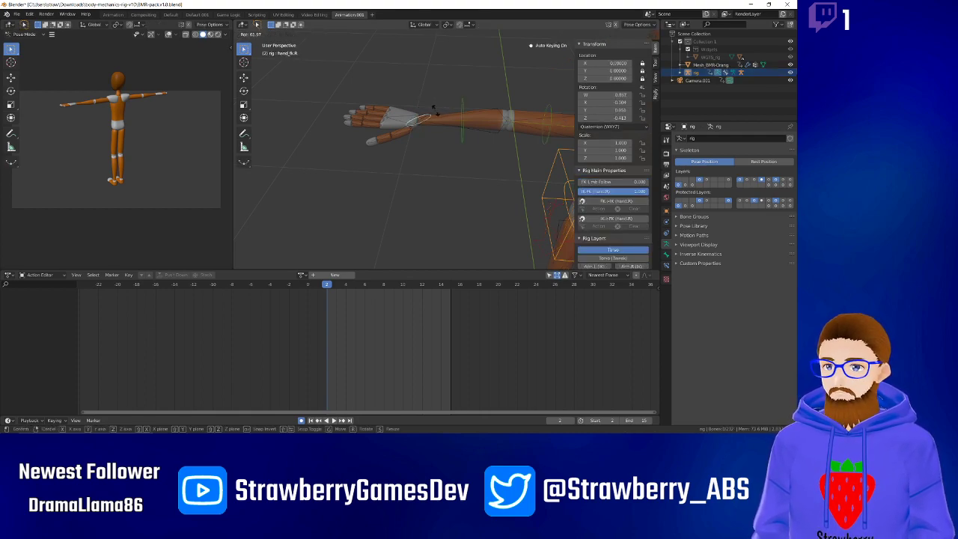
left_click(462, 109)
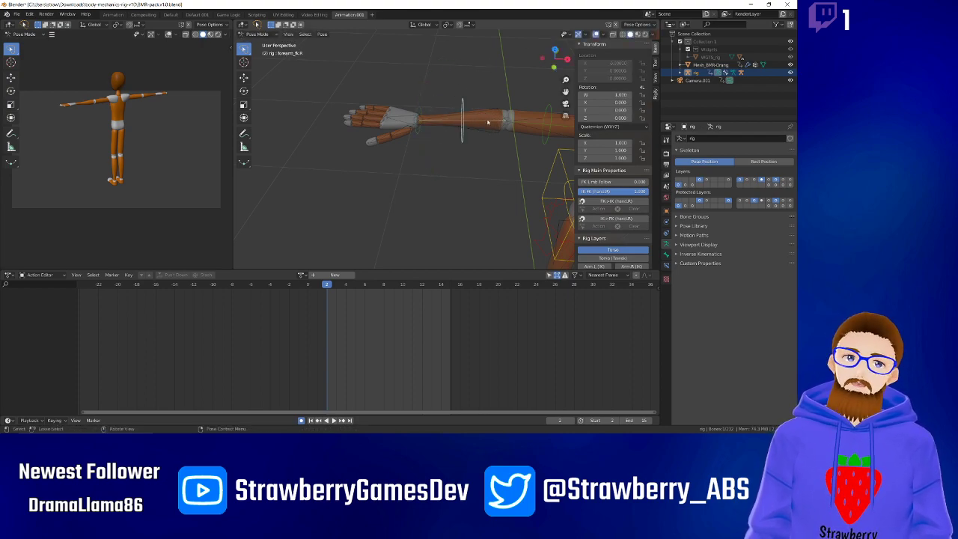
left_click(476, 179)
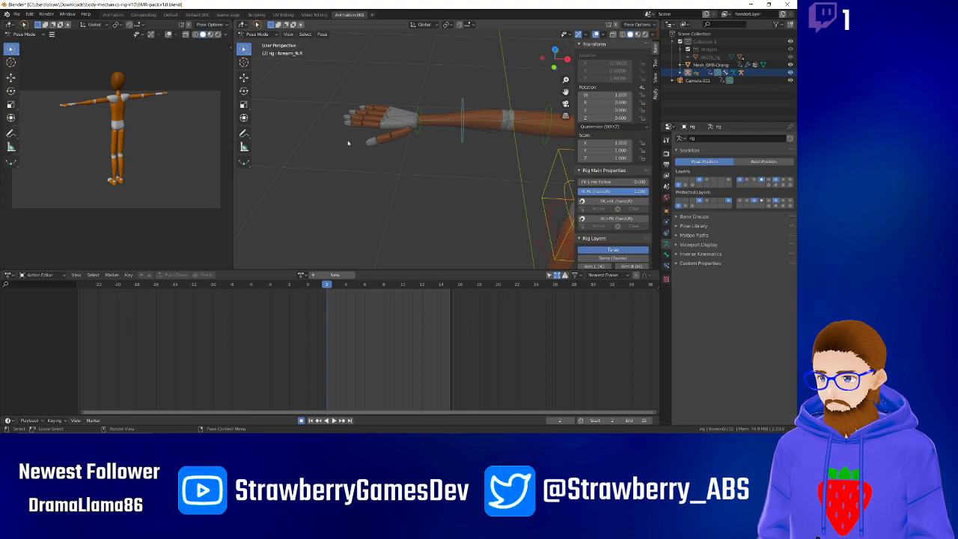
key("ctrl+z")
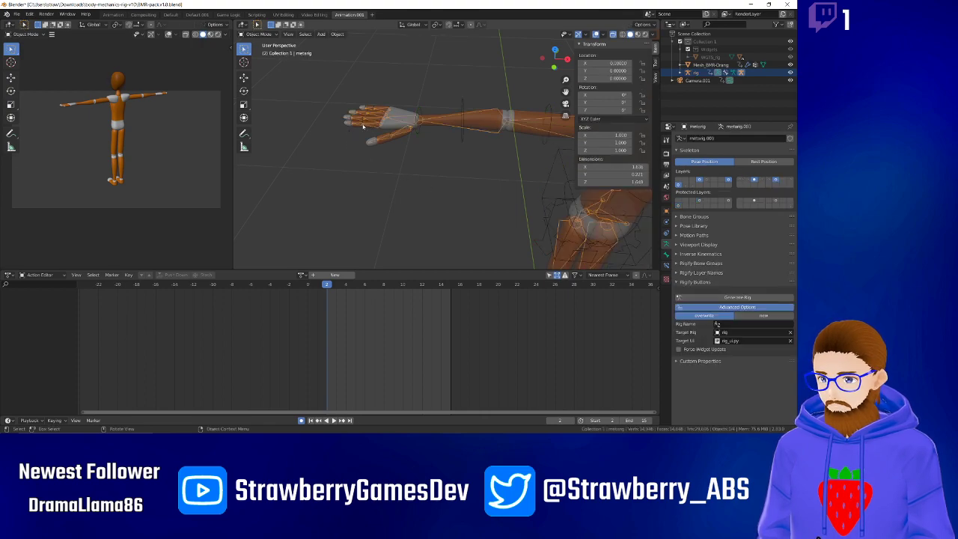
Select the Mesh_BMR-Orang mesh at the right hand, switch it to Edit Mode and select a face on a finger.
scroll(368, 129, "up", 4)
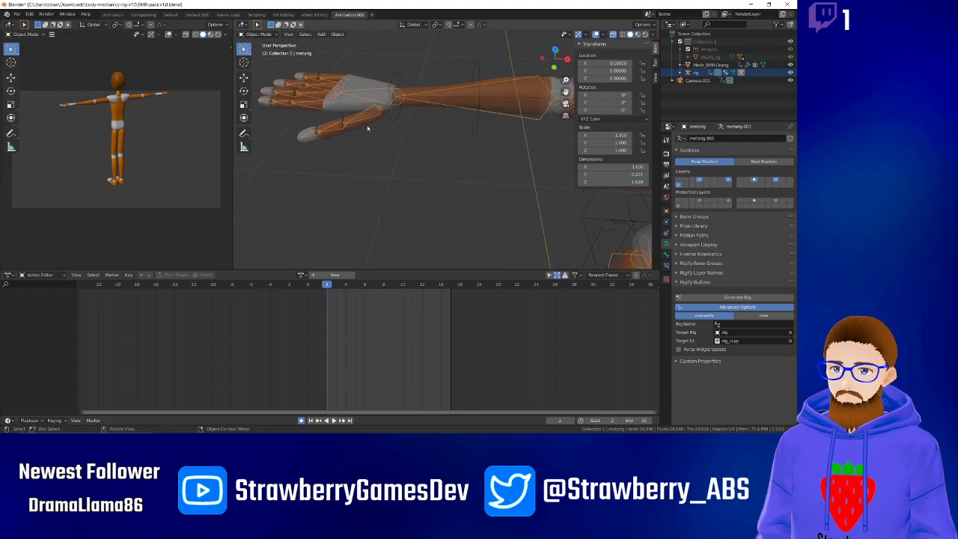
scroll(367, 128, "down", 3)
left_click(353, 155)
left_click(367, 122)
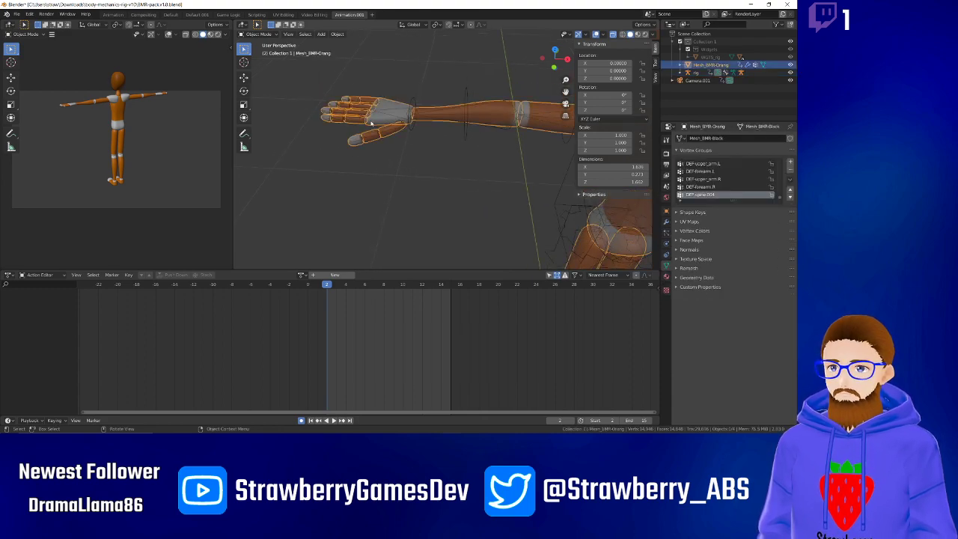
scroll(345, 124, "up", 4)
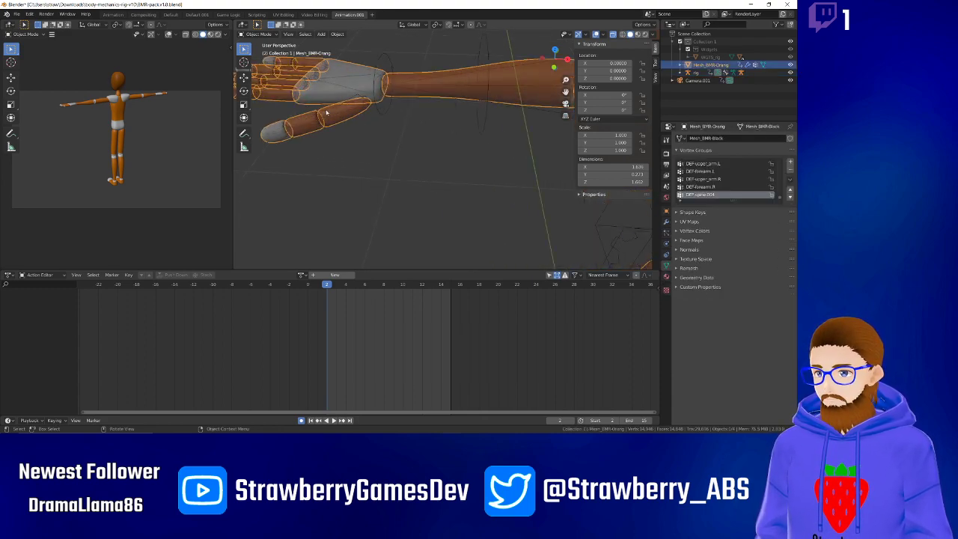
scroll(326, 112, "down", 2)
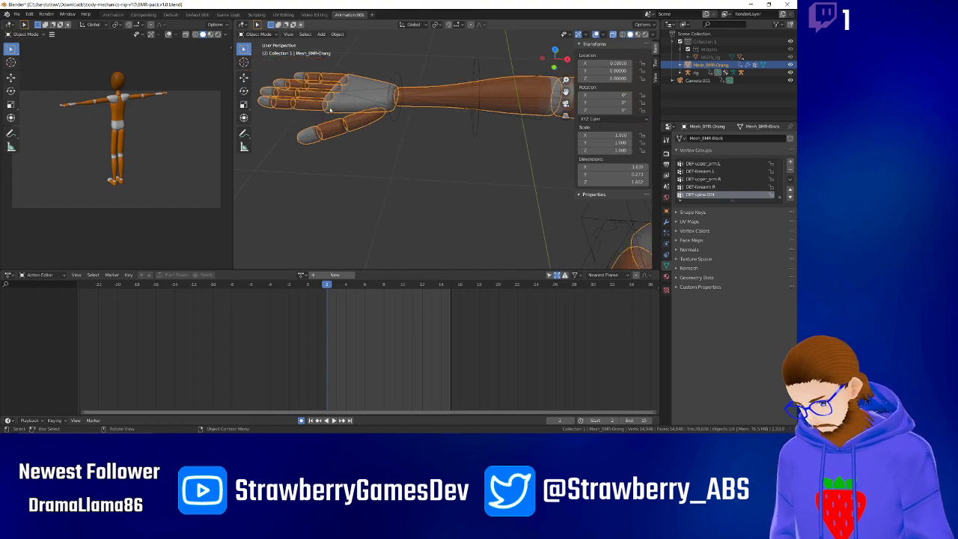
left_click(256, 34)
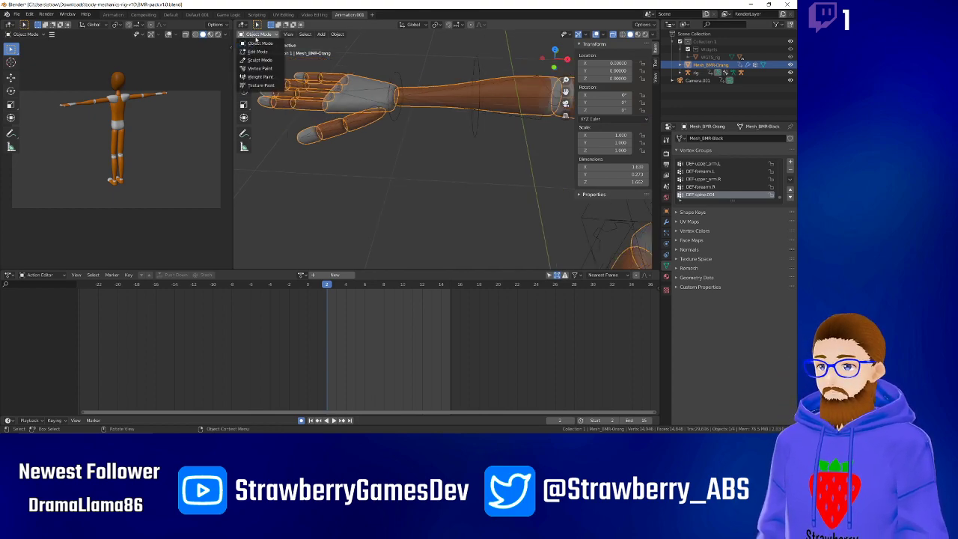
left_click(259, 48)
left_click(288, 106)
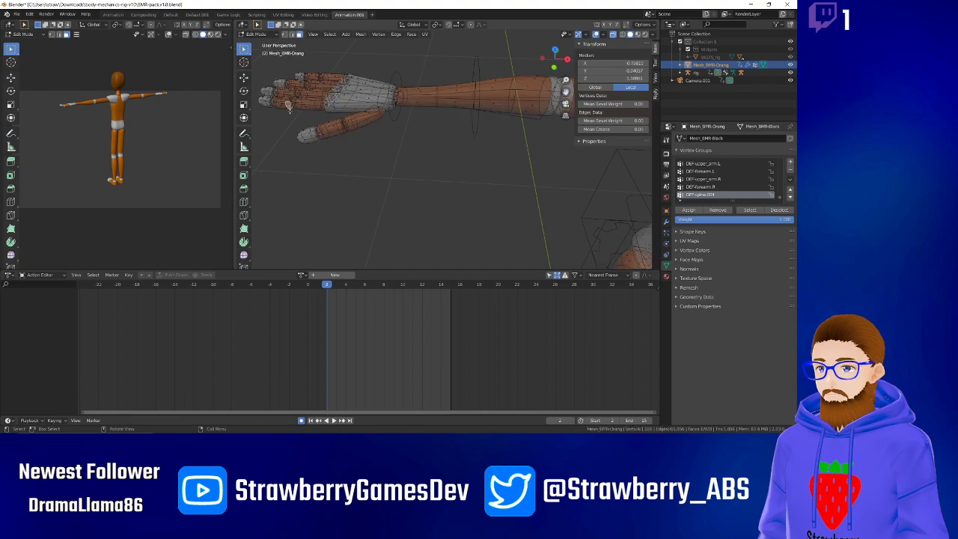
Test moving a single thumb face of the right-hand mesh in Edit Mode, then undo the move.
left_click(334, 128)
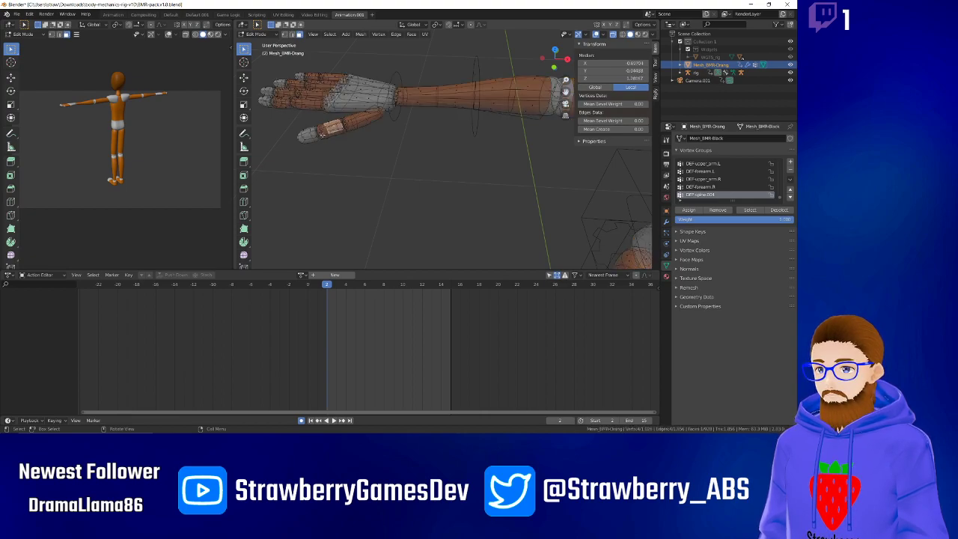
scroll(317, 135, "up", 2)
left_click(318, 110)
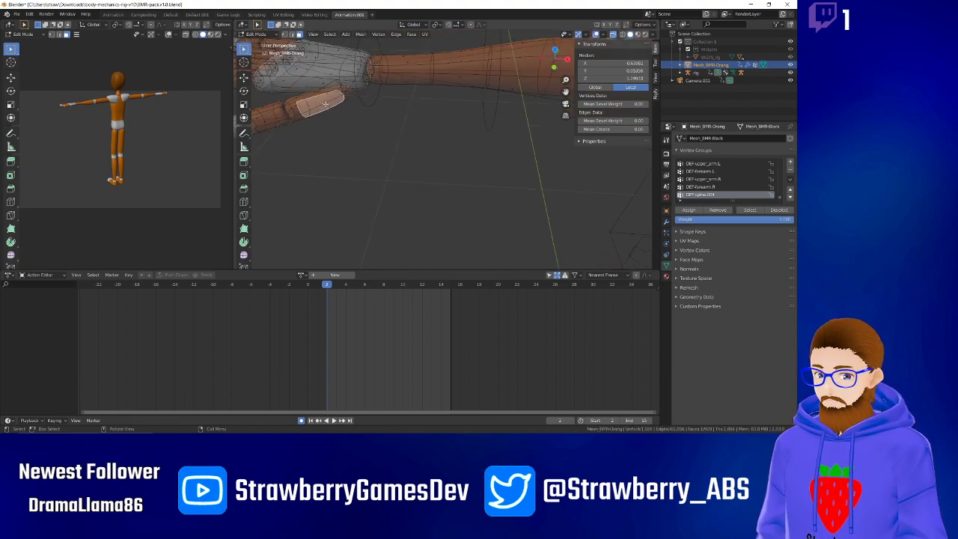
key("g")
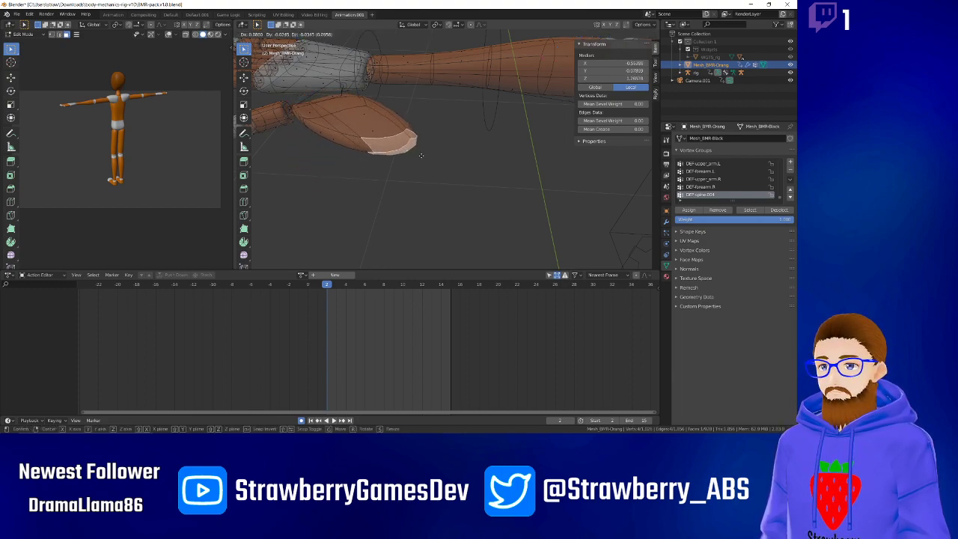
left_click(497, 169)
key("ctrl+z")
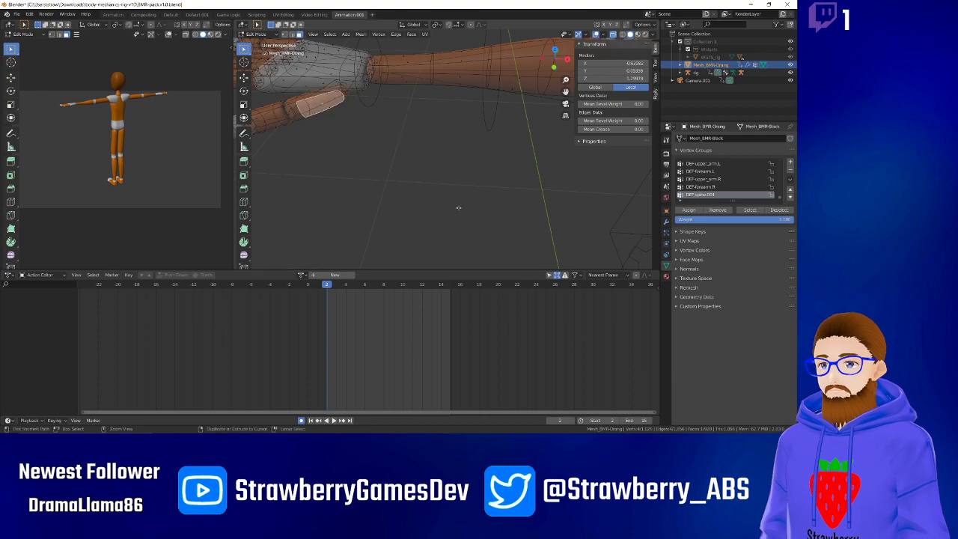
scroll(363, 140, "down", 3)
scroll(353, 134, "up", 1)
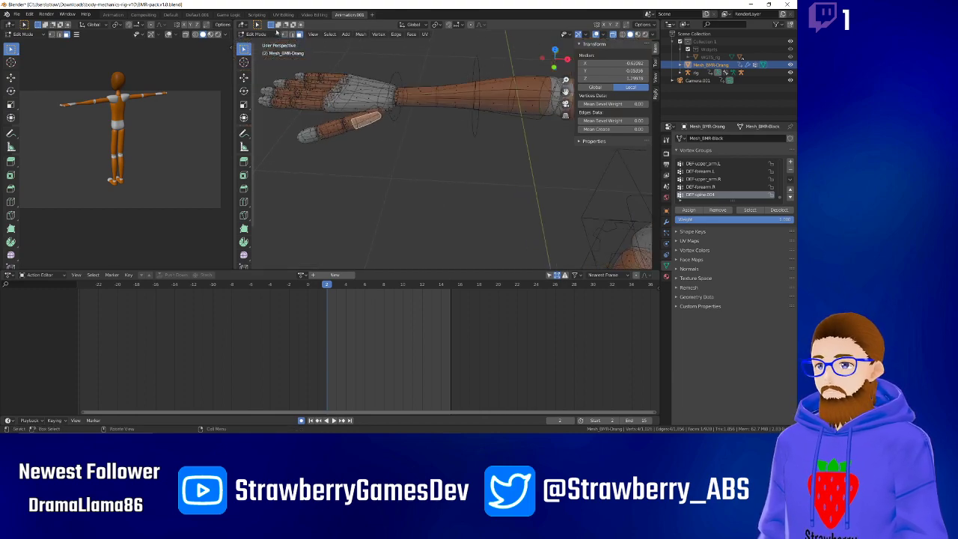
Switch the mesh from Edit Mode to Object Mode and try a Vertex Paint stroke across the palm.
left_click(255, 34)
left_click(255, 42)
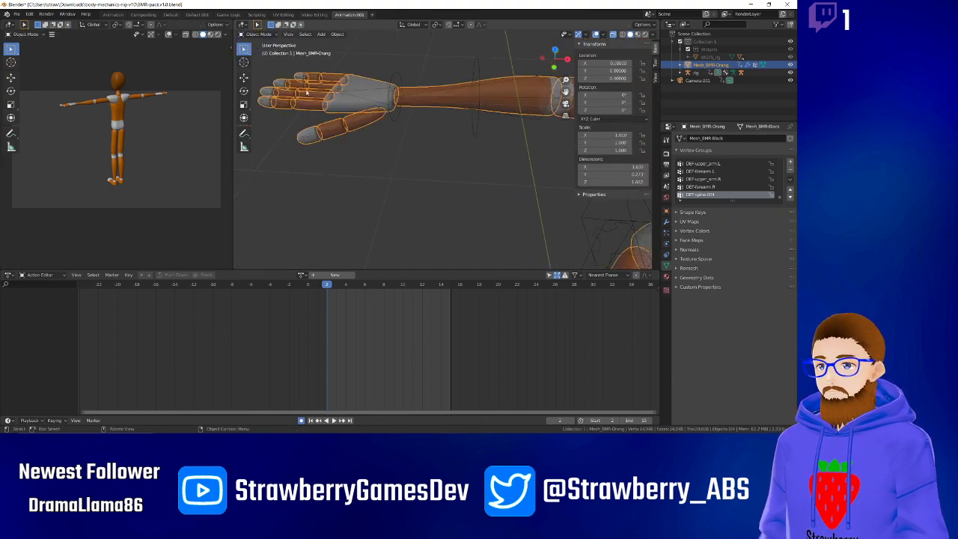
left_click(255, 34)
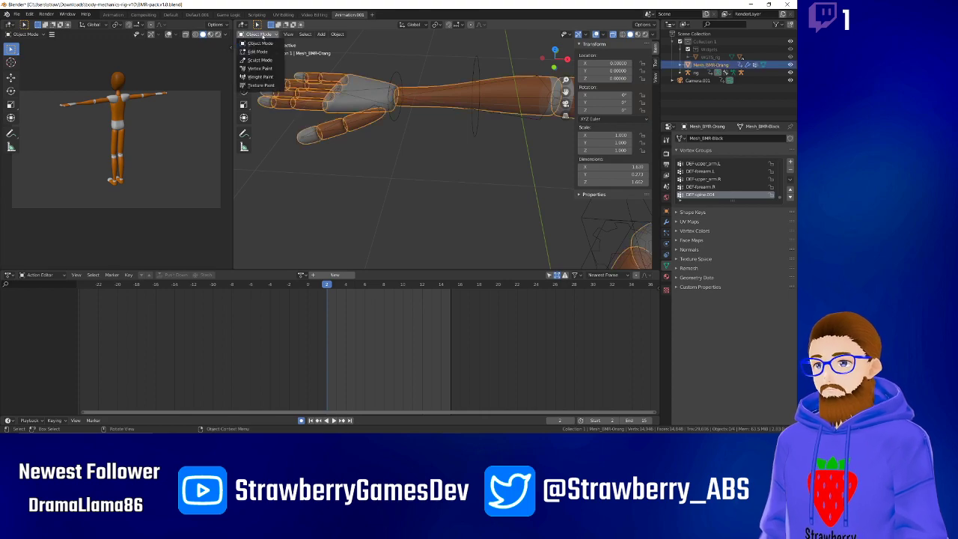
left_click(261, 68)
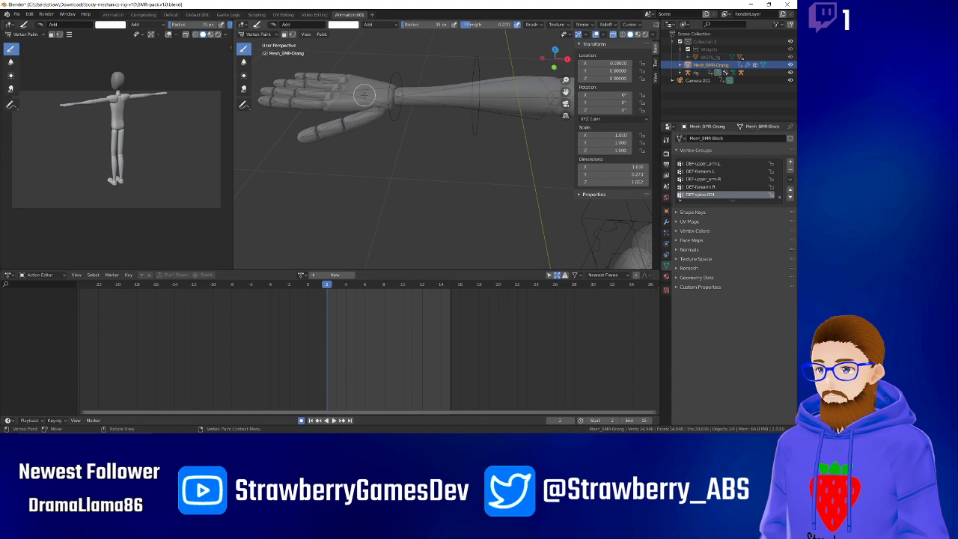
mouse_move(364, 96)
left_mouse_down()
mouse_move(432, 96)
mouse_move(389, 104)
left_mouse_up()
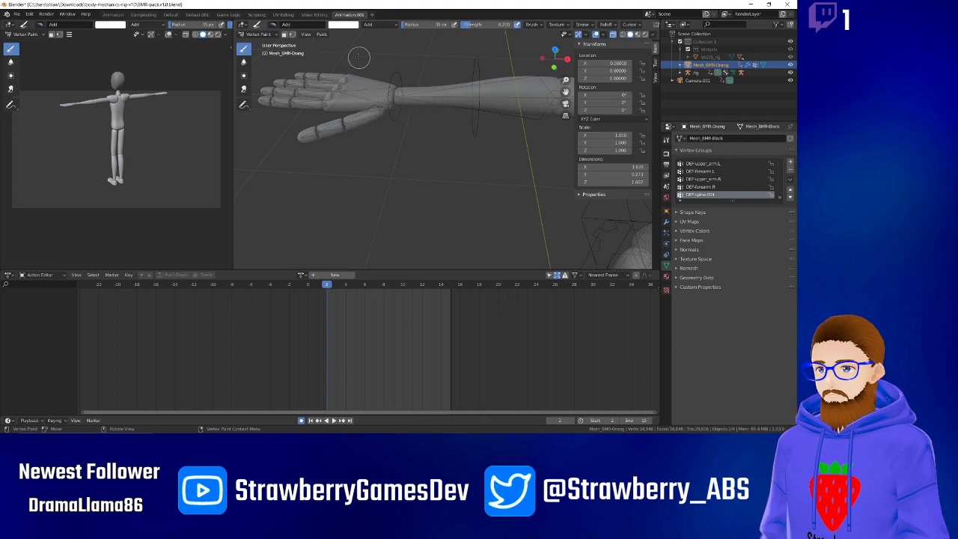
Switch the mesh to Weight Paint and add weight over the right palm, fingers and thumb with brush weight 1.000 and strength 0.200.
left_click(258, 35)
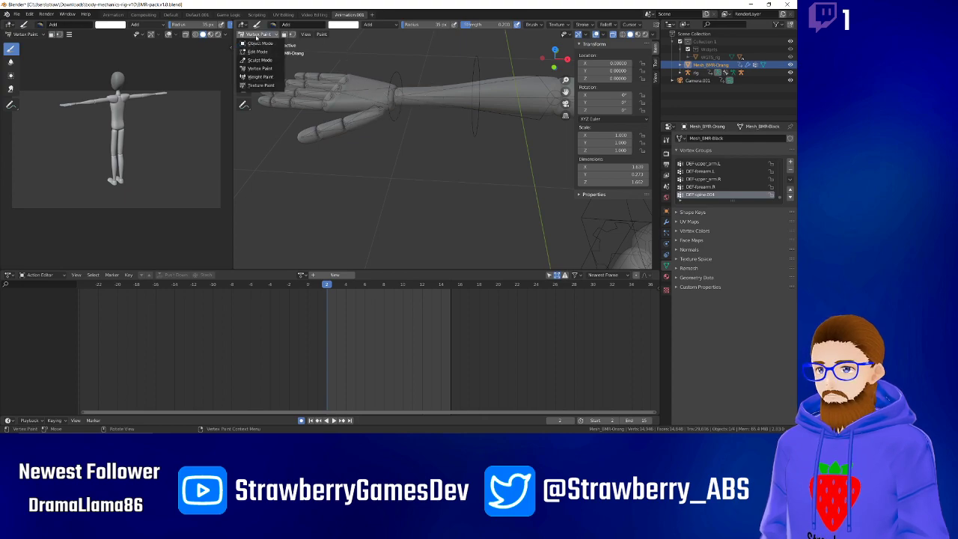
left_click(260, 76)
mouse_move(352, 100)
left_mouse_down()
mouse_move(271, 94)
mouse_move(329, 88)
mouse_move(377, 101)
mouse_move(365, 89)
left_mouse_up()
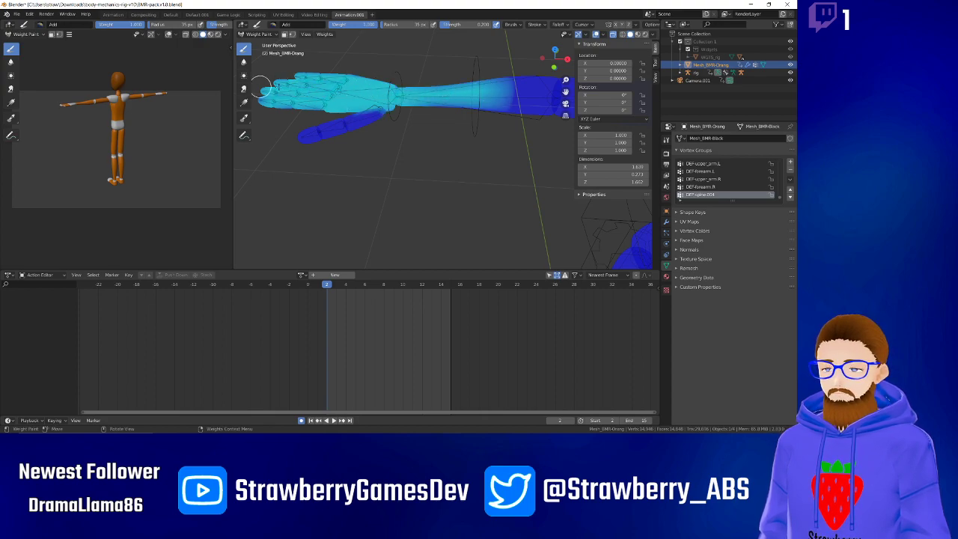
middle_click_drag(330, 92, 355, 82)
left_click_drag(349, 76, 363, 71)
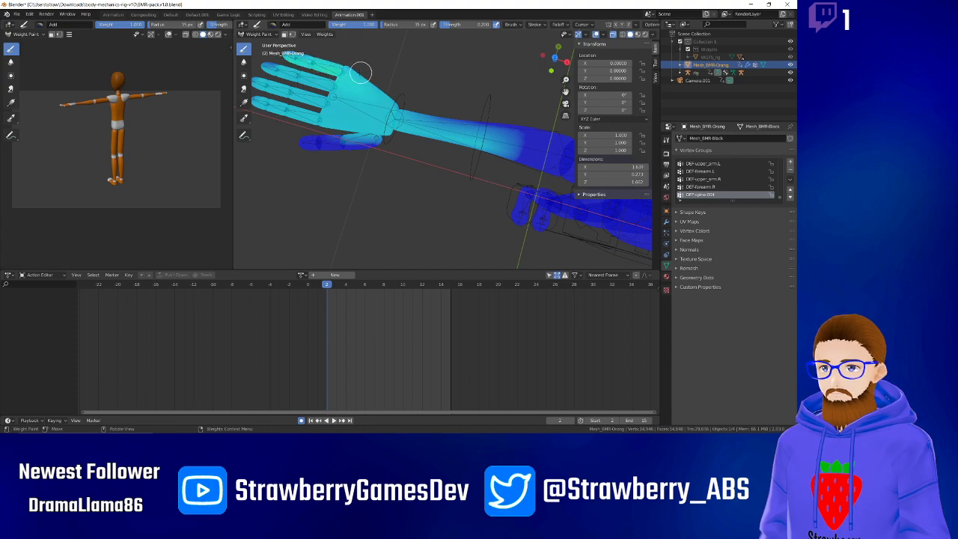
mouse_move(262, 60)
left_mouse_down()
mouse_move(429, 142)
mouse_move(296, 141)
mouse_move(337, 88)
mouse_move(322, 107)
mouse_move(325, 120)
left_mouse_up()
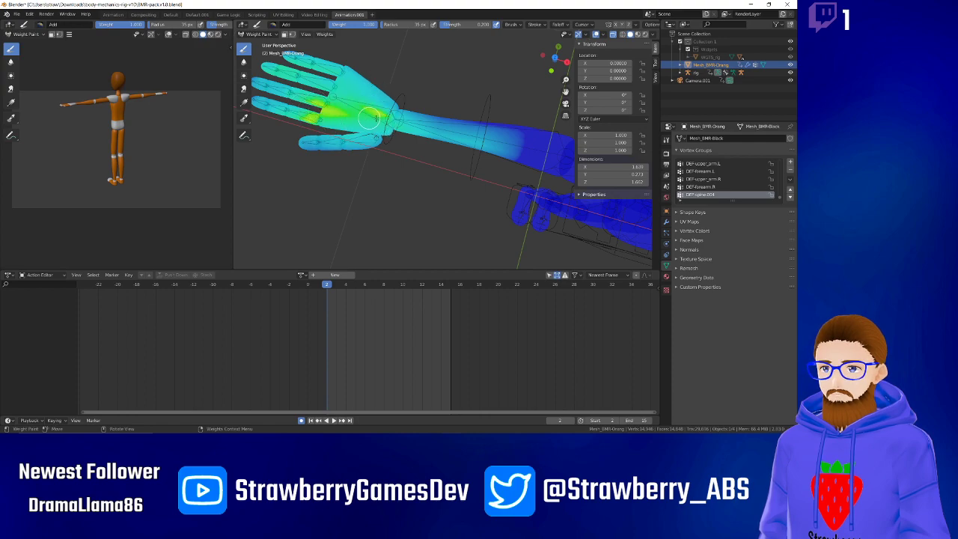
mouse_move(353, 121)
left_mouse_down()
mouse_move(382, 109)
mouse_move(338, 79)
mouse_move(291, 73)
mouse_move(309, 96)
mouse_move(275, 107)
mouse_move(336, 119)
mouse_move(354, 138)
mouse_move(329, 142)
left_mouse_up()
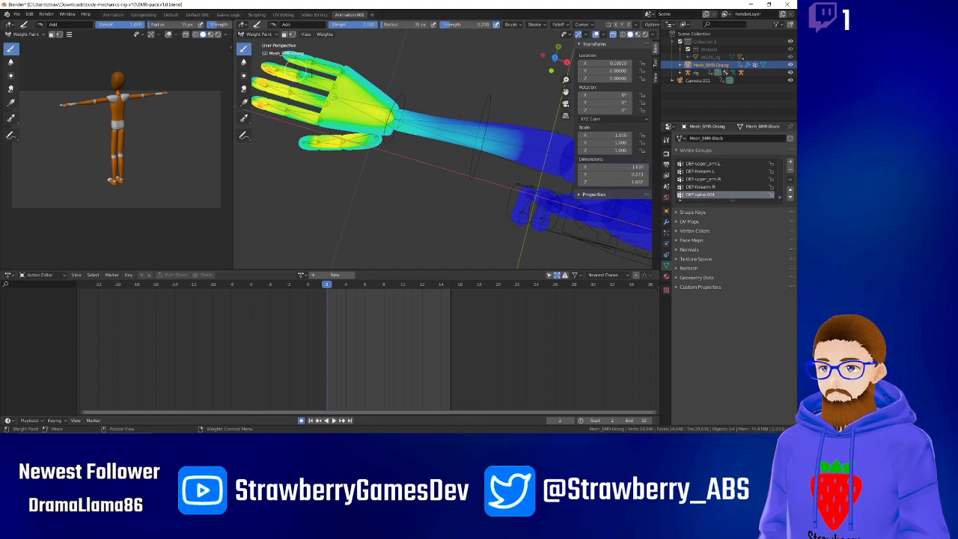
mouse_move(306, 65)
left_mouse_down()
mouse_move(297, 63)
mouse_move(300, 77)
left_mouse_up()
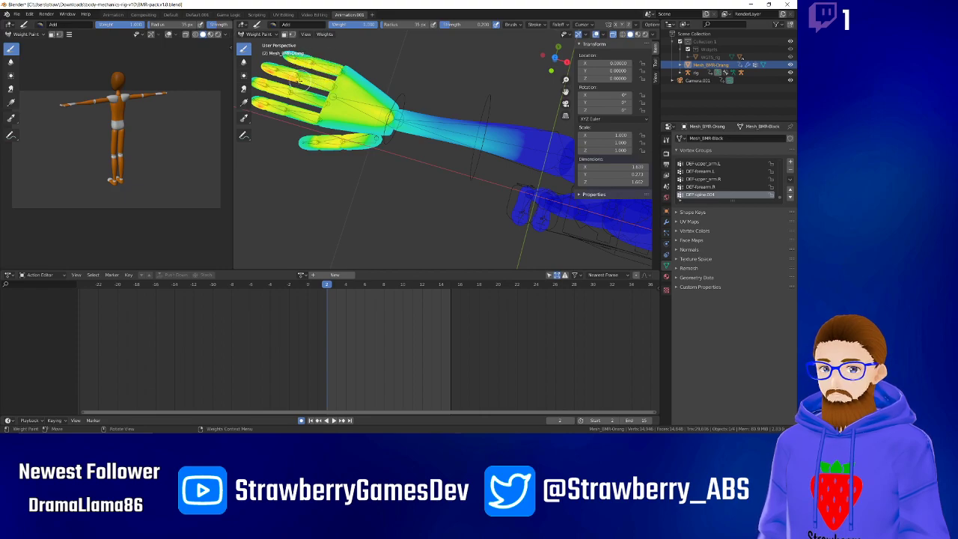
mouse_move(320, 119)
left_mouse_down()
mouse_move(307, 118)
mouse_move(348, 121)
left_mouse_up()
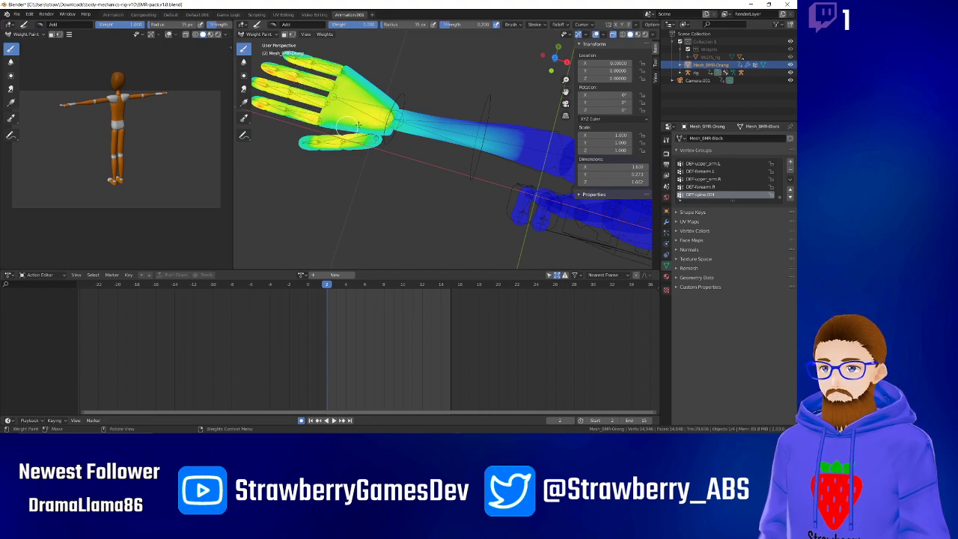
mouse_move(360, 75)
left_mouse_down()
mouse_move(346, 72)
mouse_move(357, 81)
left_mouse_up()
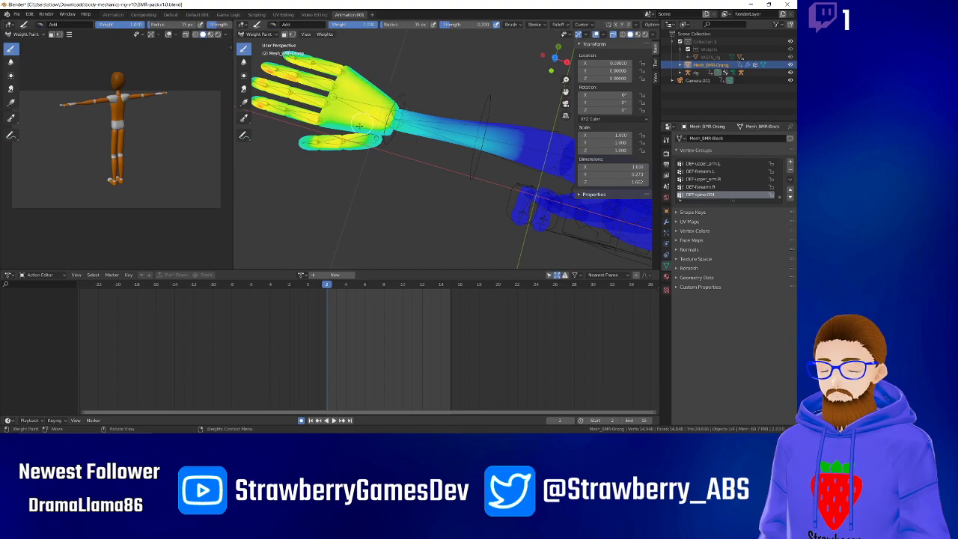
left_click_drag(365, 133, 331, 133)
Add weight across the fingers and back of the right hand in Weight Paint.
mouse_move(355, 129)
middle_mouse_down()
mouse_move(371, 54)
mouse_move(394, 42)
mouse_move(386, 257)
middle_mouse_up()
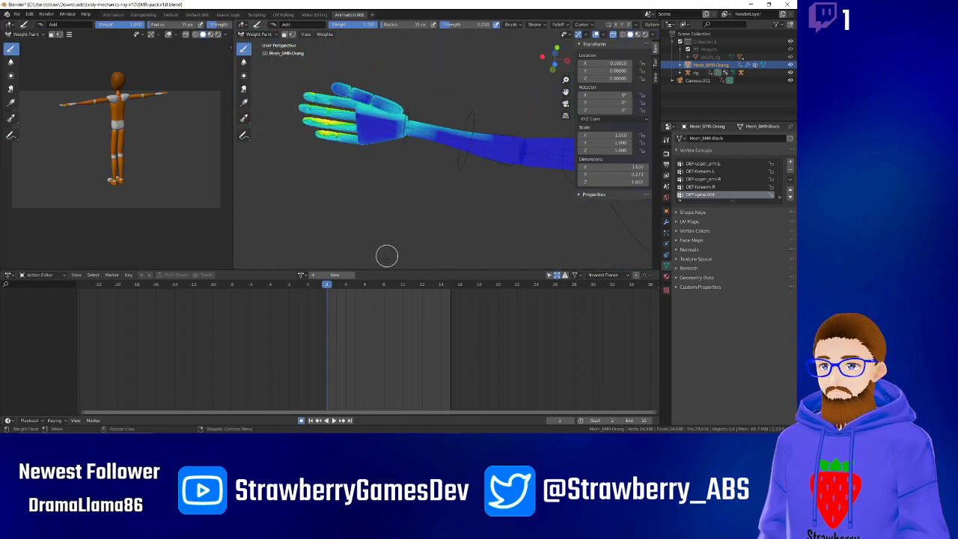
mouse_move(334, 129)
left_mouse_down()
mouse_move(389, 128)
mouse_move(330, 121)
mouse_move(390, 137)
mouse_move(401, 118)
mouse_move(382, 131)
mouse_move(332, 133)
mouse_move(349, 114)
mouse_move(326, 127)
mouse_move(339, 144)
mouse_move(327, 125)
mouse_move(367, 107)
mouse_move(323, 91)
mouse_move(338, 88)
mouse_move(390, 110)
mouse_move(383, 136)
mouse_move(359, 139)
mouse_move(388, 128)
left_mouse_up()
mouse_move(389, 128)
middle_mouse_down()
mouse_move(395, 175)
mouse_move(411, 192)
mouse_move(403, 188)
middle_mouse_up()
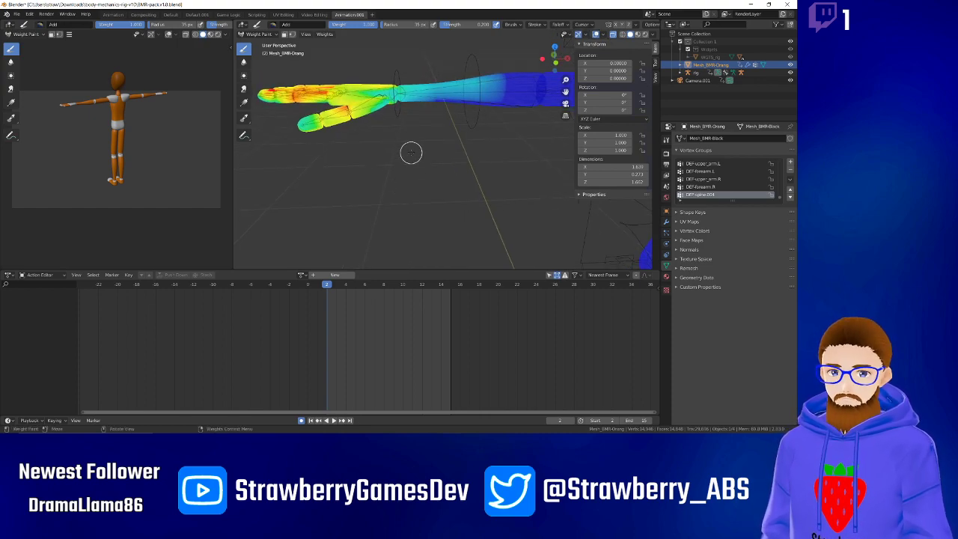
Leave Weight Paint for Object Mode and select the hand_fk.R control of the rig in Pose Mode.
left_click(251, 34)
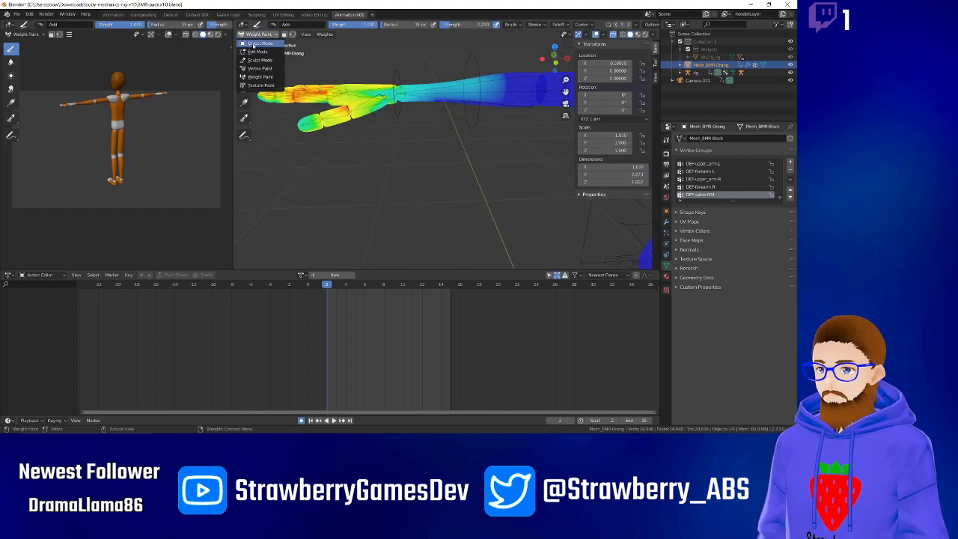
left_click(254, 46)
middle_click_drag(407, 131, 392, 151)
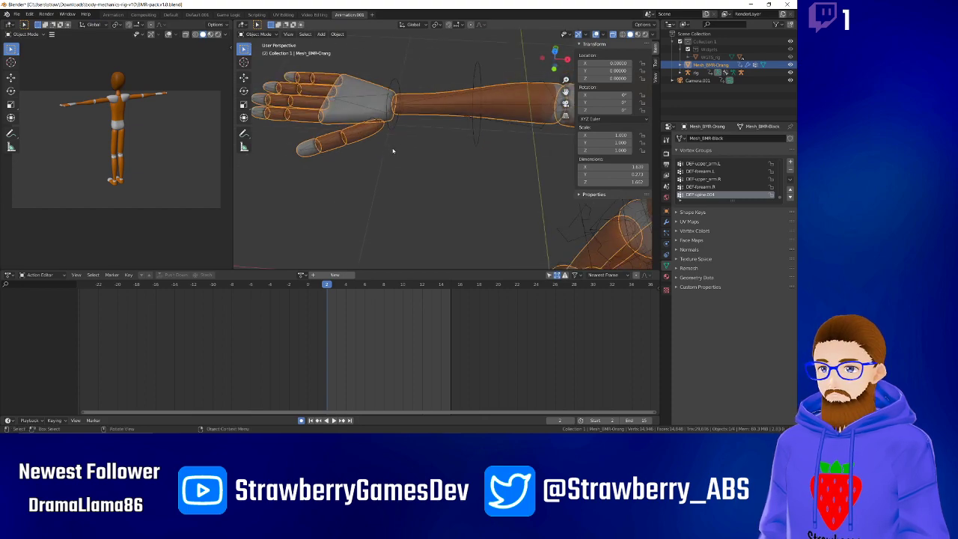
middle_click_drag(386, 92, 399, 99)
left_click(402, 98)
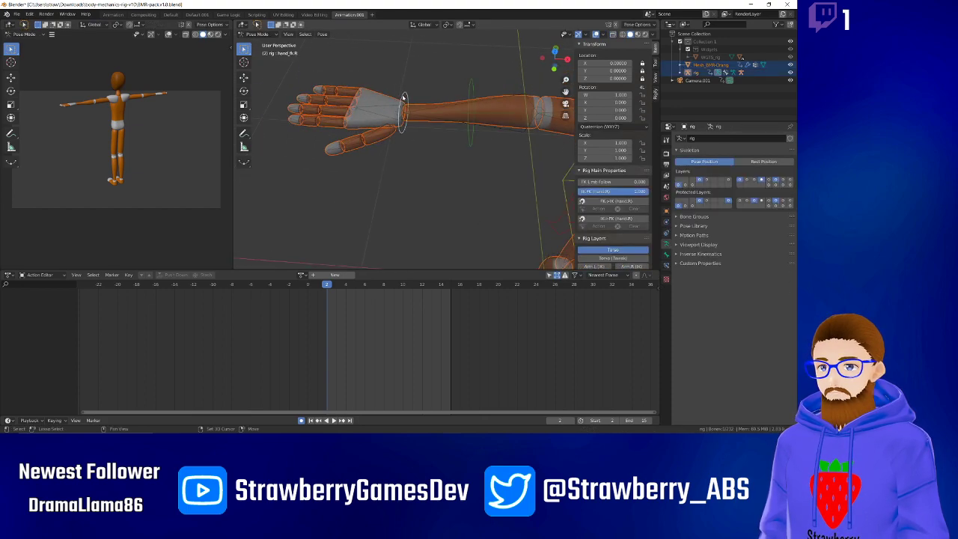
right_click(402, 98)
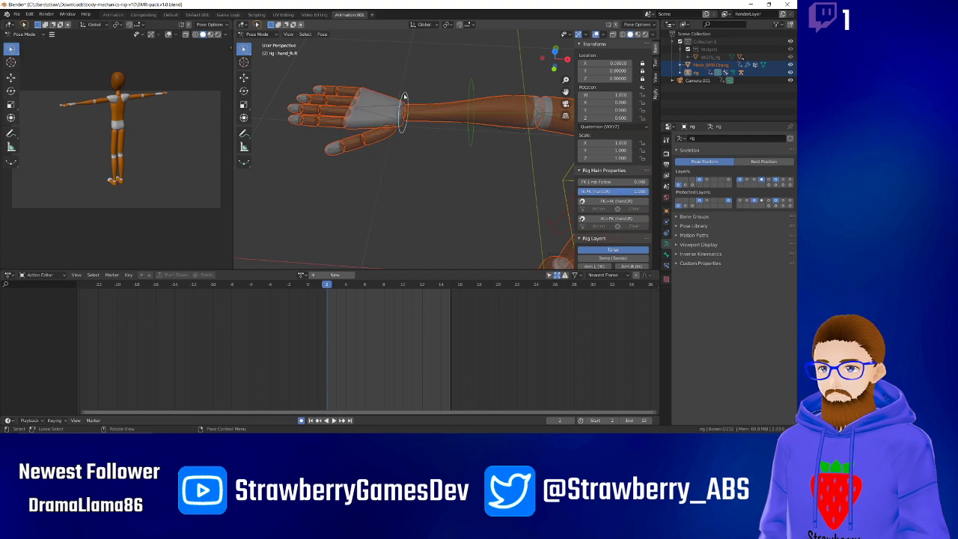
Return to Object Mode, select the mesh together with the rig, and parent the mesh to the rig.
left_click(254, 34)
left_click(259, 43)
left_click_drag(365, 67, 396, 102)
left_click(405, 97, "shift")
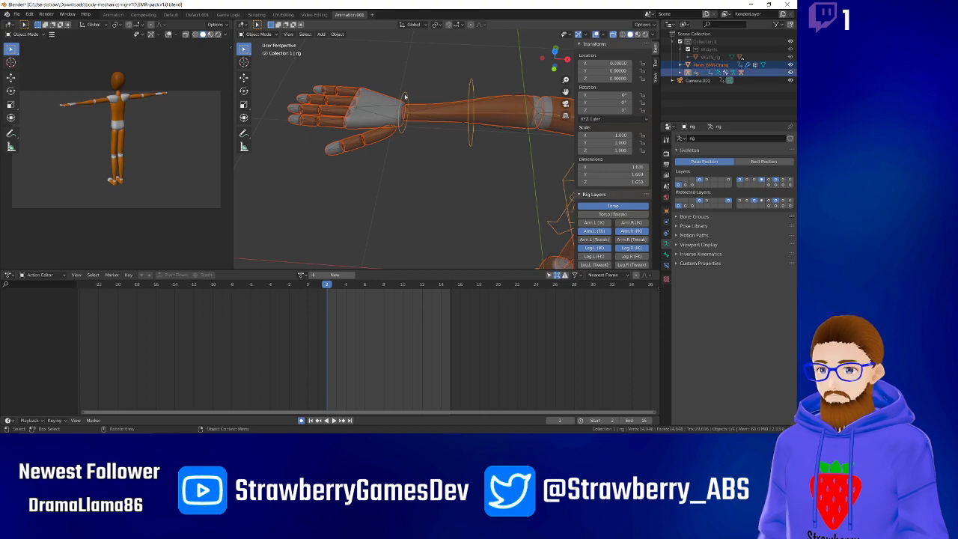
key("ctrl+p")
left_click(383, 140)
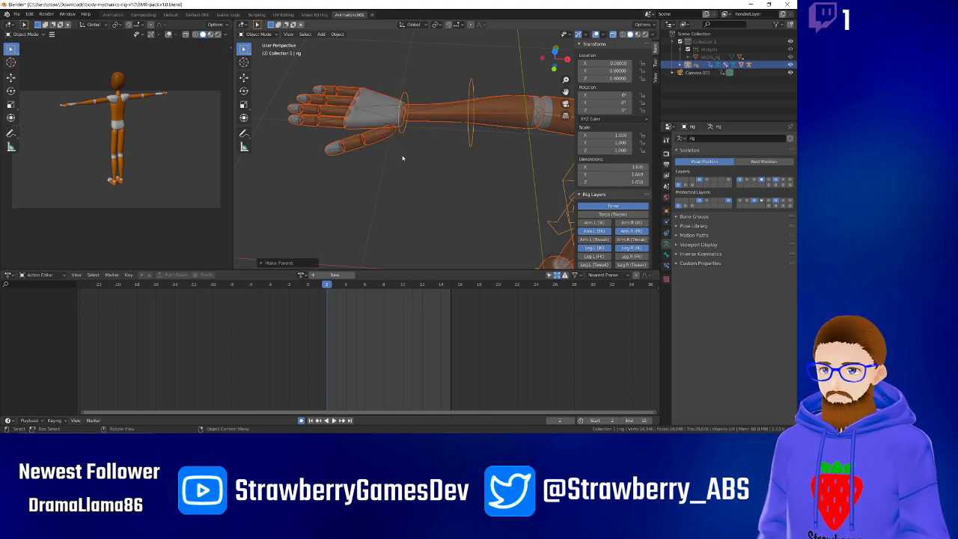
Put the rig alone in Pose Mode and test rotating the hand_fk.R control, cancelling the rotation.
left_click(400, 98)
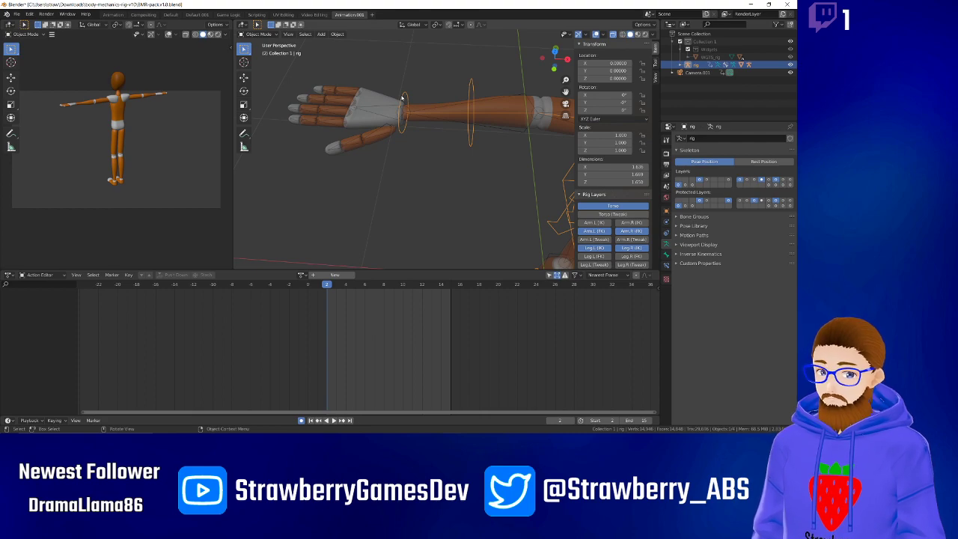
key("ctrl+Tab")
key("ctrl+q")
key("Escape")
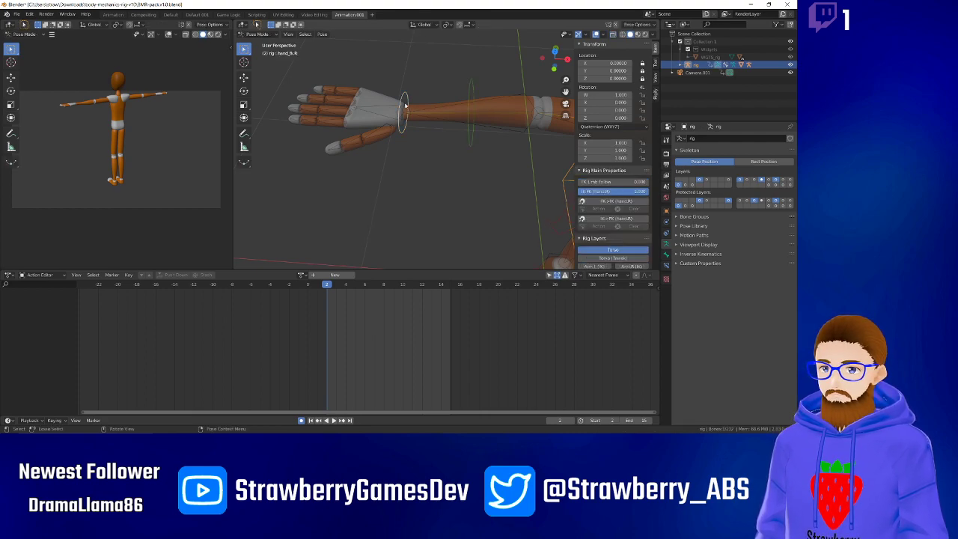
key("r")
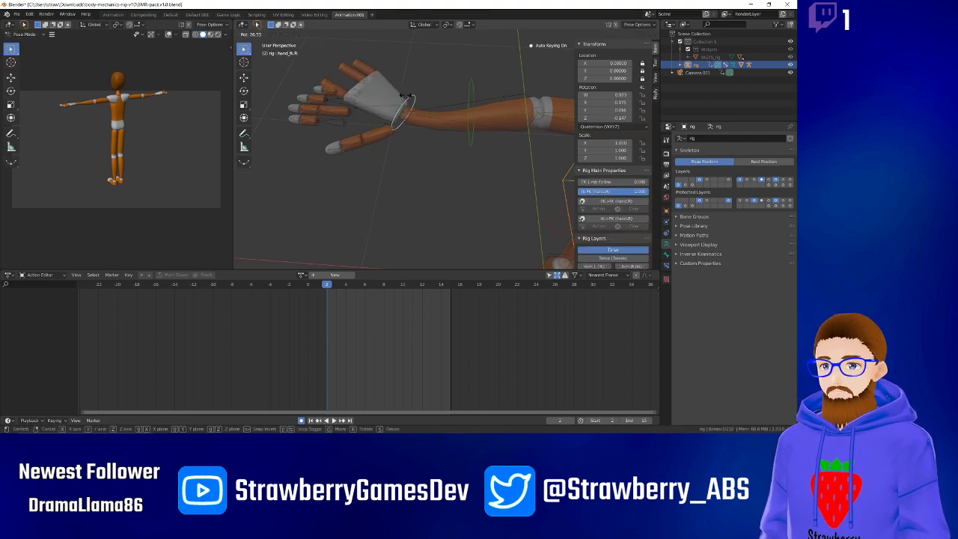
right_click(396, 85)
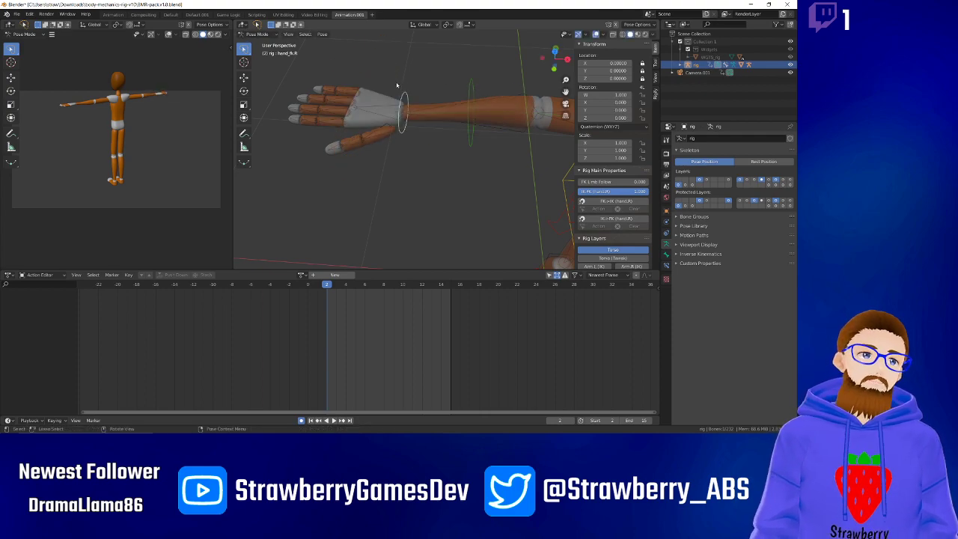
Undo the mesh parenting and mode changes back to Weight Paint on the Mesh_BMR-Orang mesh.
key("ctrl+z")
key("ctrl+z")
key("ctrl+z")
key("ctrl+z")
key("ctrl+z")
key("ctrl+z")
key("ctrl+z")
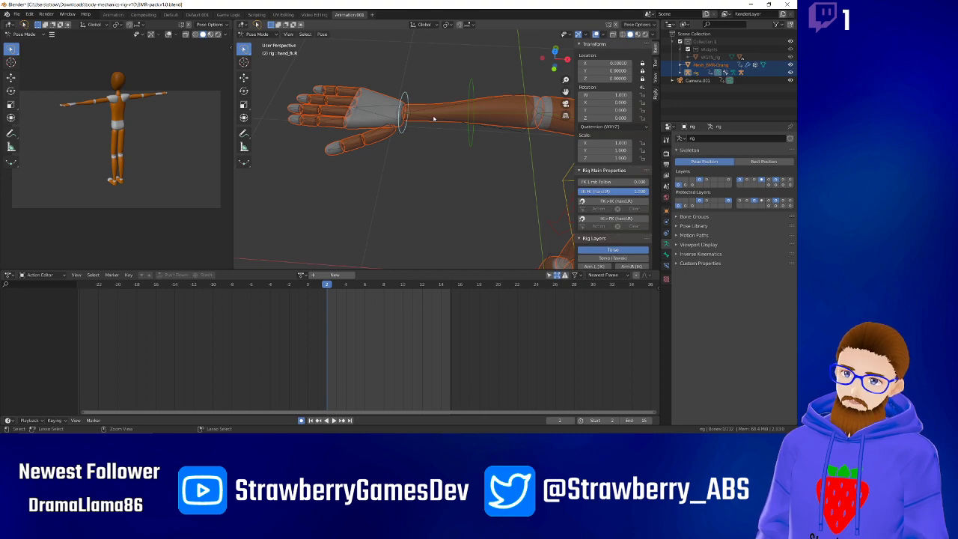
key("ctrl+z")
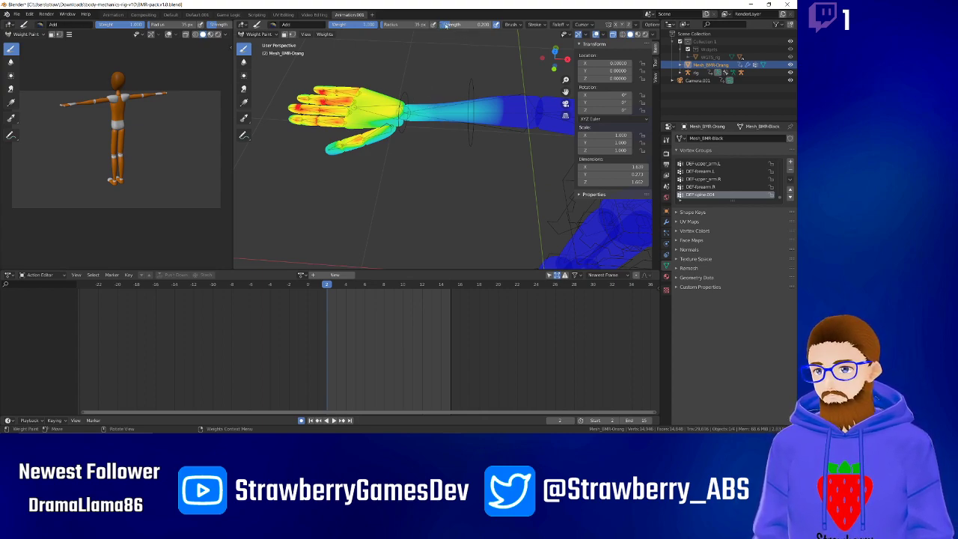
Set the Weight Paint brush to weight 0.000, strength 1.000 and radius 500 px, and return the mesh to Object Mode.
left_click_drag(371, 24, 331, 25)
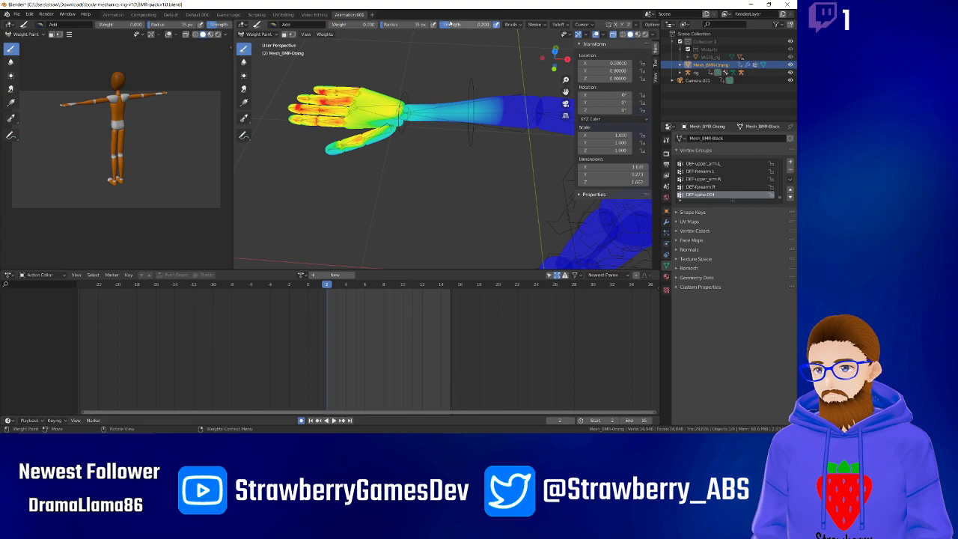
left_click_drag(451, 24, 492, 25)
left_click_drag(385, 25, 423, 25)
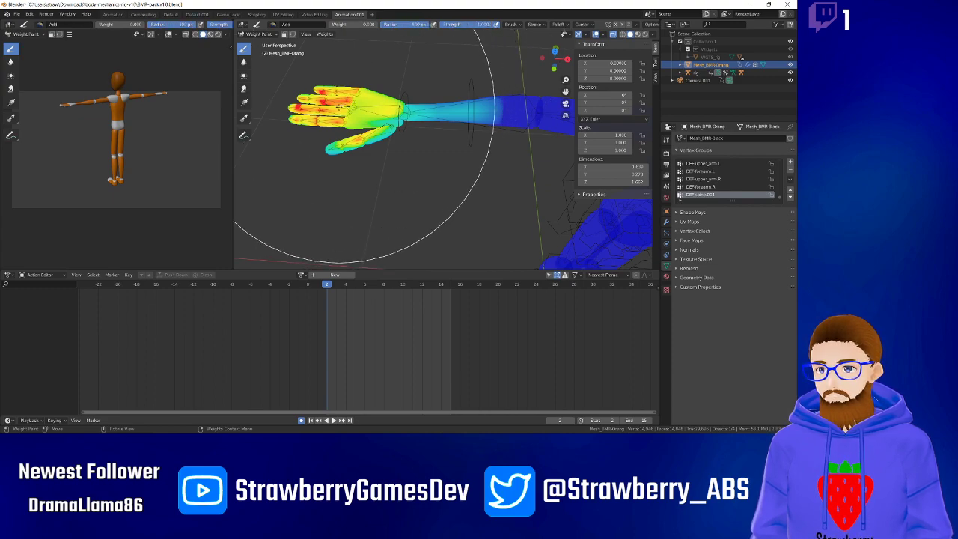
mouse_move(347, 105)
middle_mouse_down()
mouse_move(359, 135)
mouse_move(367, 125)
middle_mouse_up()
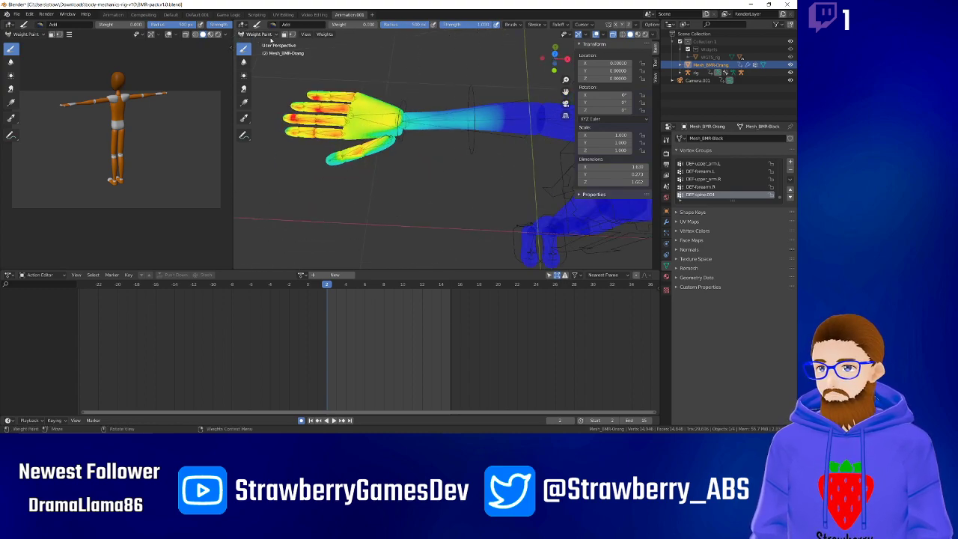
left_click(262, 35)
left_click(271, 44)
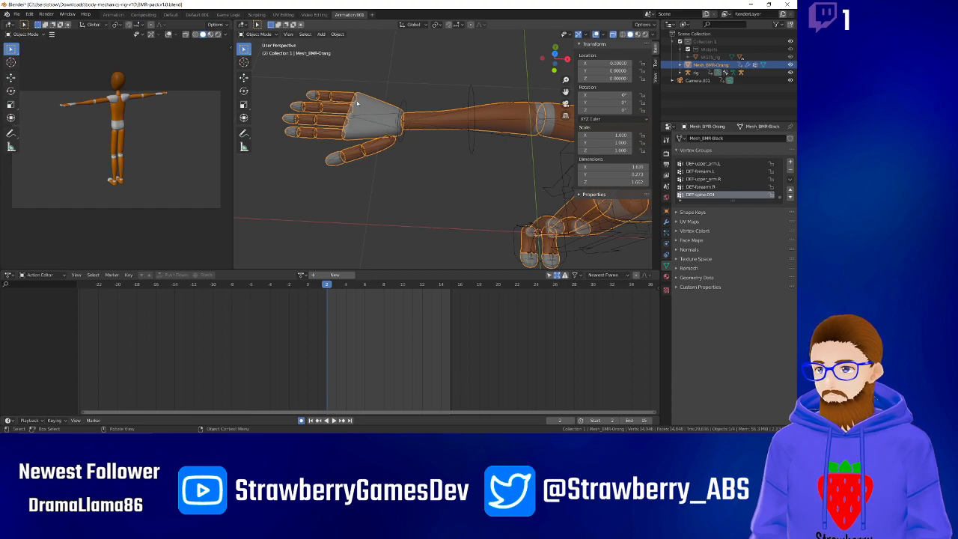
Switch the mannequin mesh to Weight Paint mode and inspect the selected spine vertex group's weights across the body.
left_click(257, 31)
left_click(260, 35)
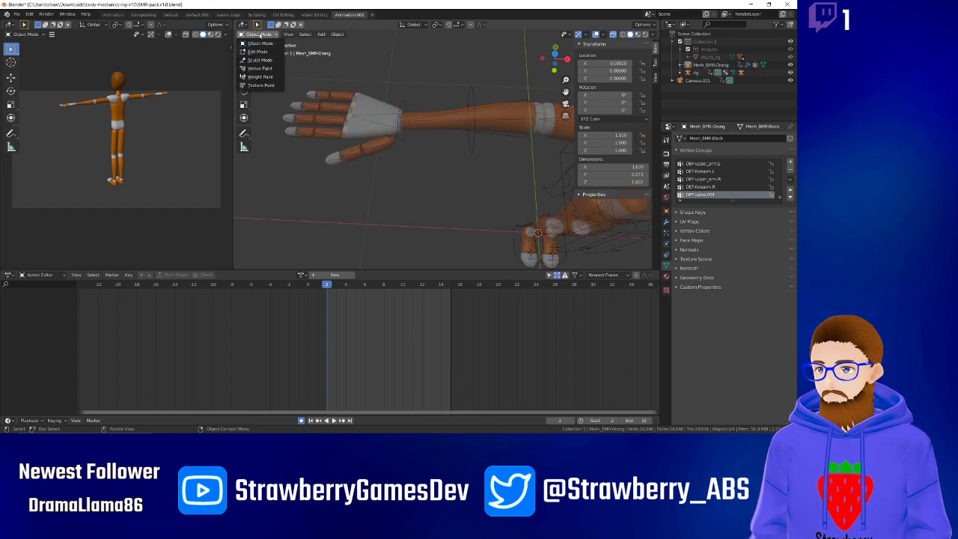
left_click(270, 77)
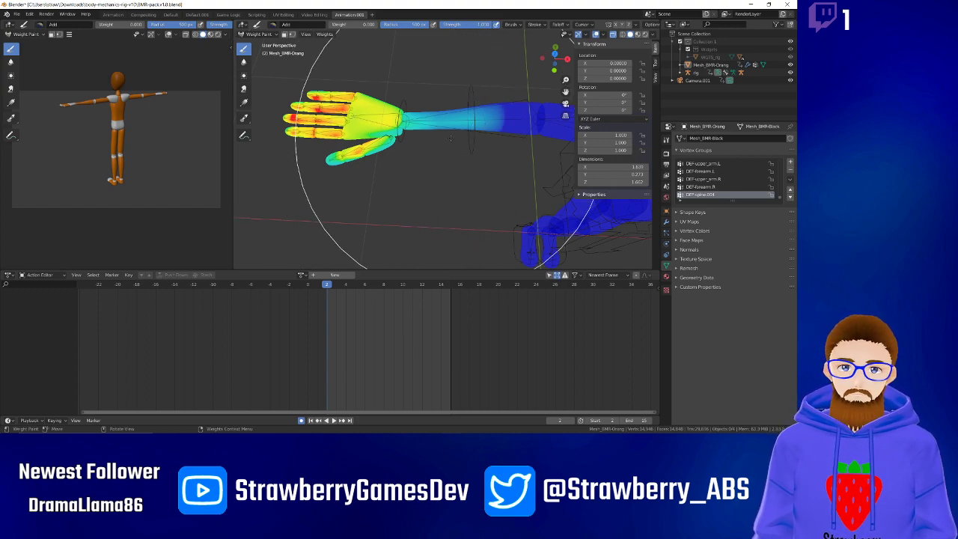
scroll(434, 118, "down", 3)
scroll(436, 118, "down", 4)
scroll(444, 118, "up", 2)
middle_click_drag(501, 121, 417, 77)
scroll(453, 116, "up", 2)
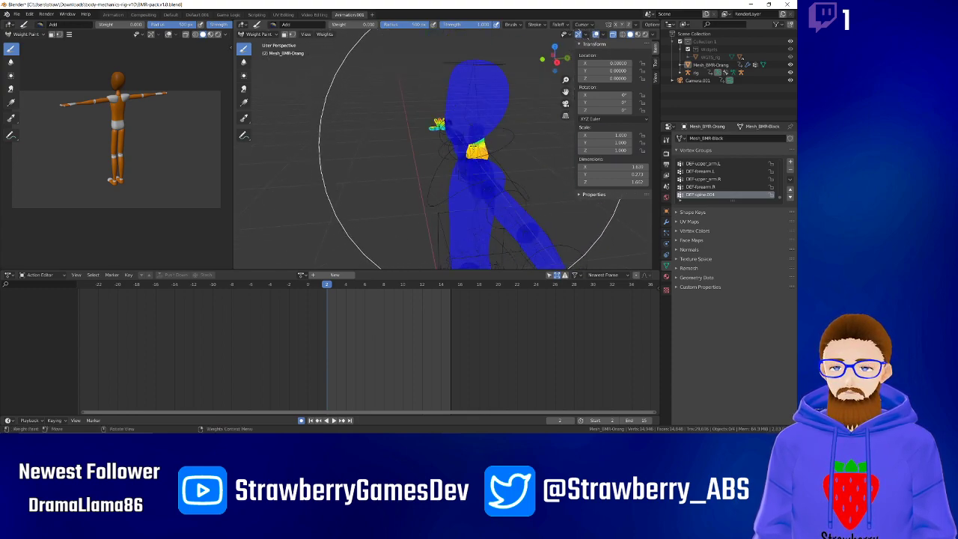
middle_click_drag(438, 159, 537, 187)
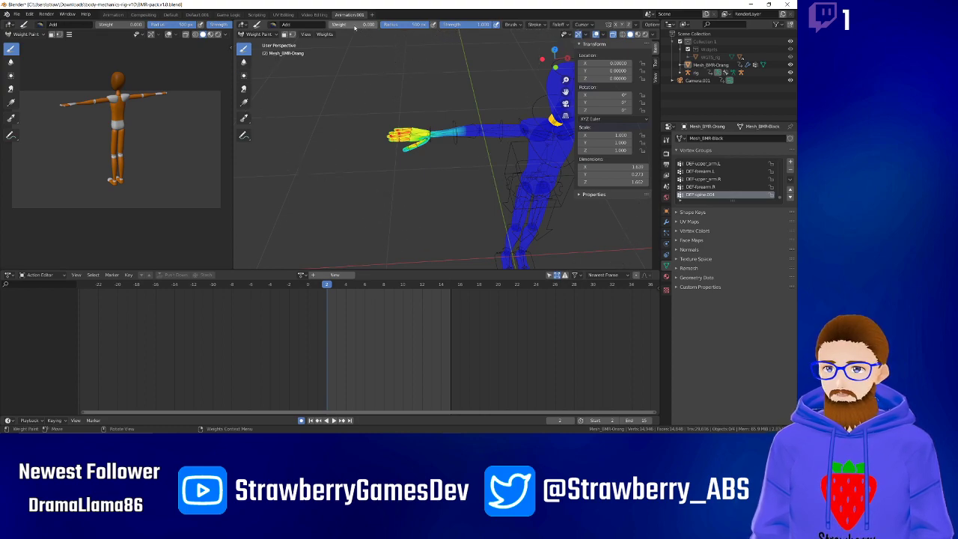
Try painting with a brush weight of 1.000 over the torso and the hand, undoing both strokes.
left_click_drag(353, 24, 399, 24)
middle_click_drag(482, 112, 516, 131)
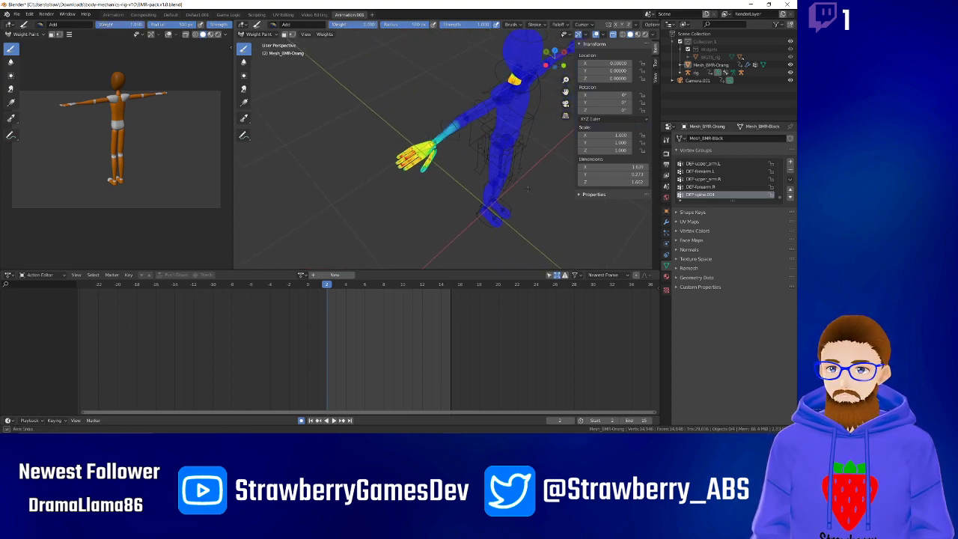
left_click(504, 116)
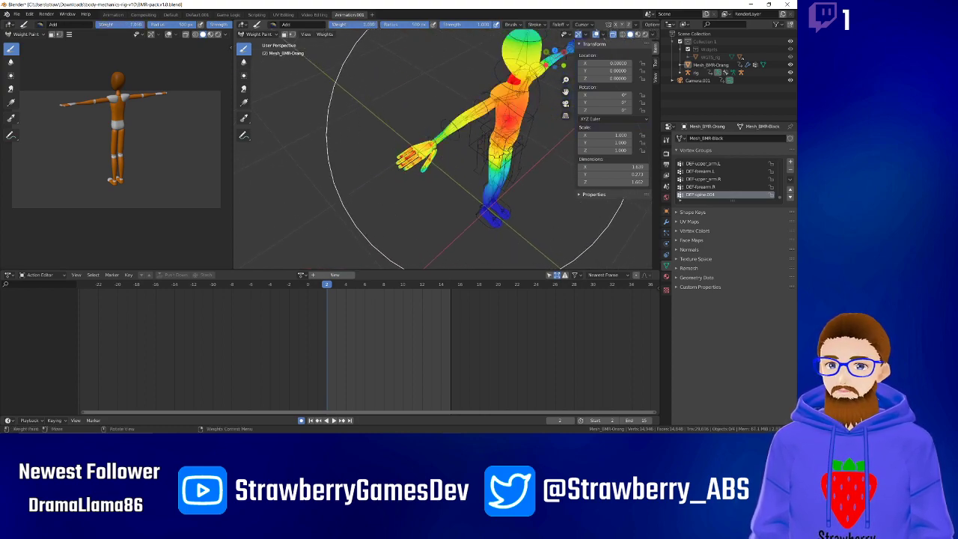
key("ctrl+z")
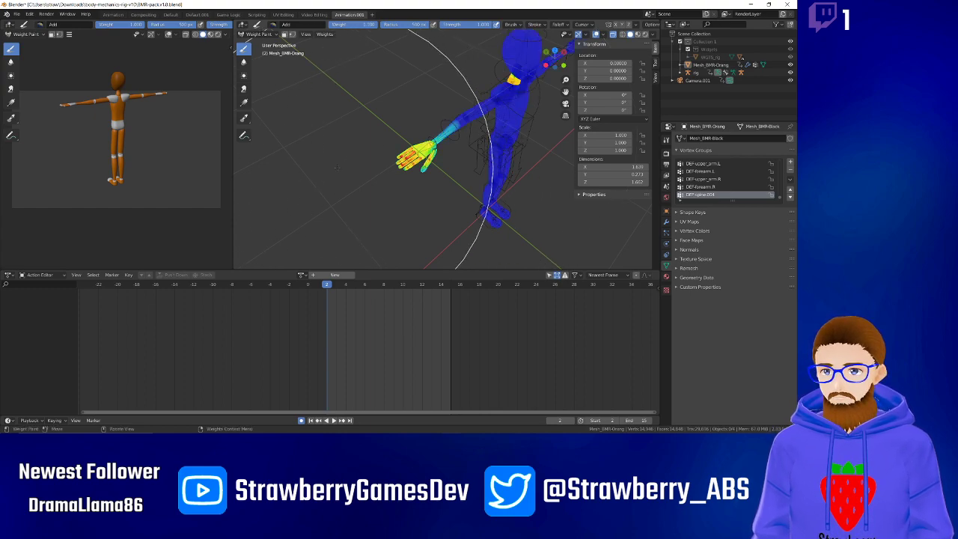
left_click_drag(415, 158, 420, 153)
key("ctrl+z")
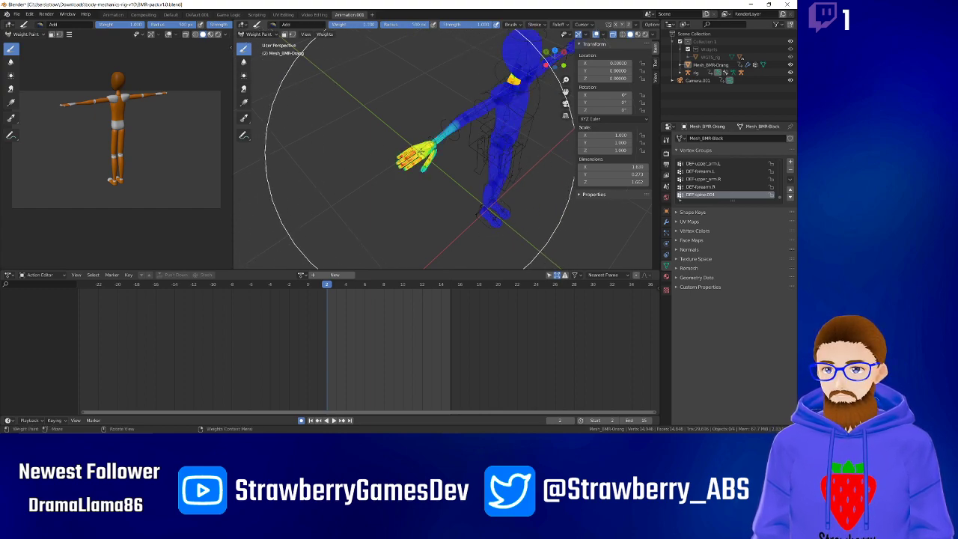
Set the brush weight to 0.000 and inspect the hand's weights against the whole body.
middle_click_drag(420, 153, 390, 128)
scroll(385, 126, "up", 6)
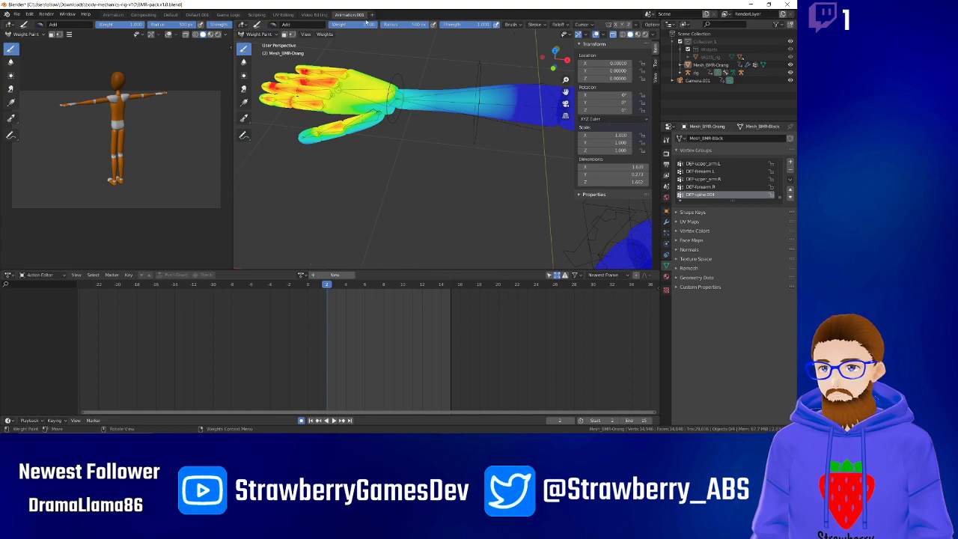
left_click_drag(371, 25, 321, 26)
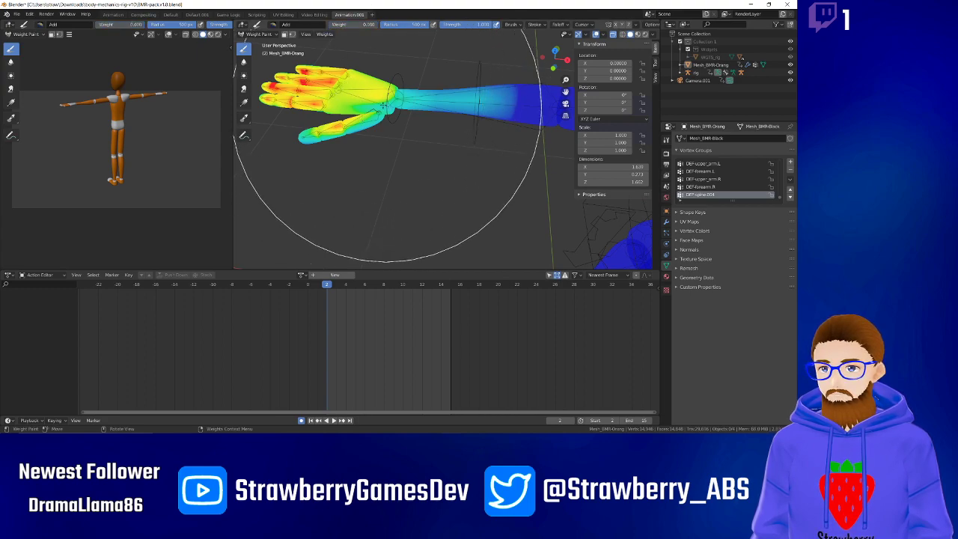
scroll(398, 112, "down", 9)
mouse_move(433, 149)
middle_mouse_down()
mouse_move(448, 161)
mouse_move(437, 154)
middle_mouse_up()
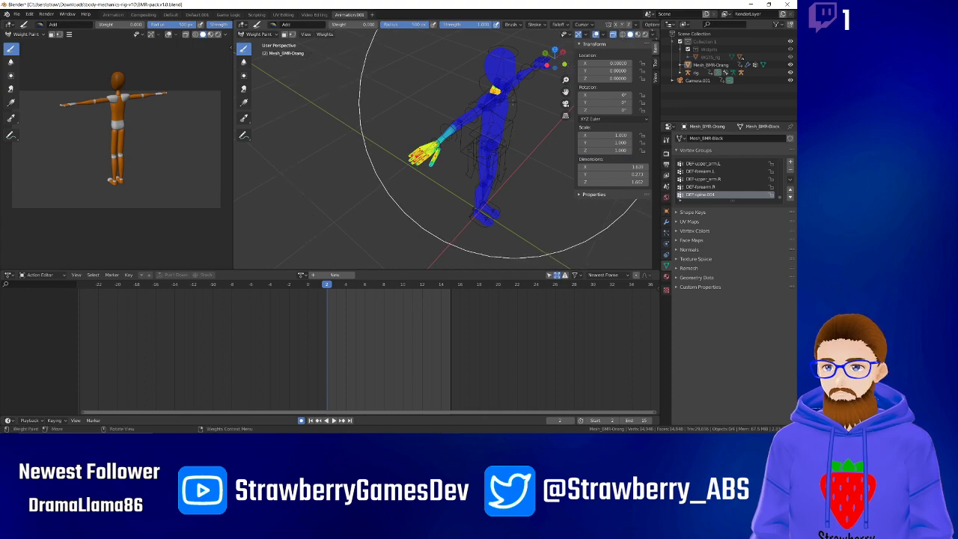
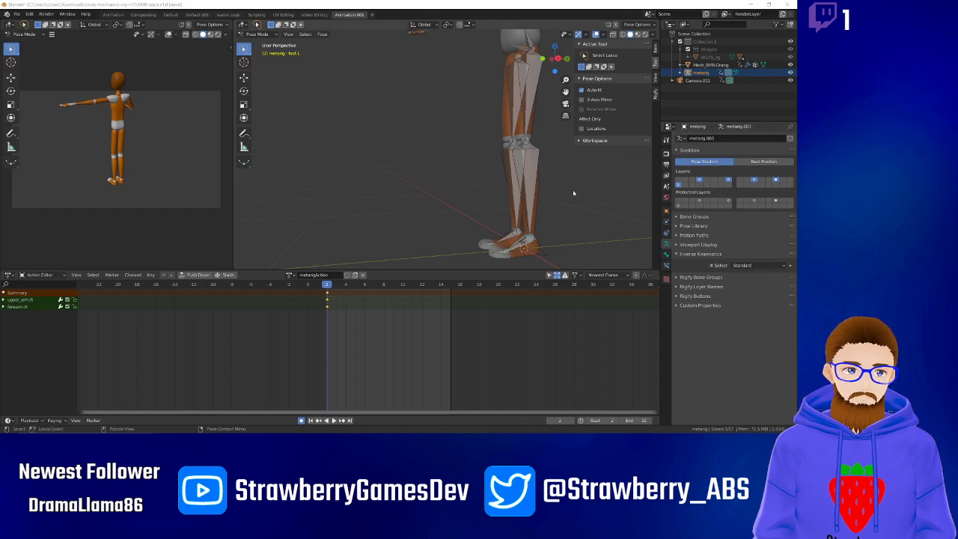
Try moving the foot.L bone of the metarig and turn off Auto IK.
scroll(567, 239, "up", 3)
middle_click_drag(533, 232, 460, 196)
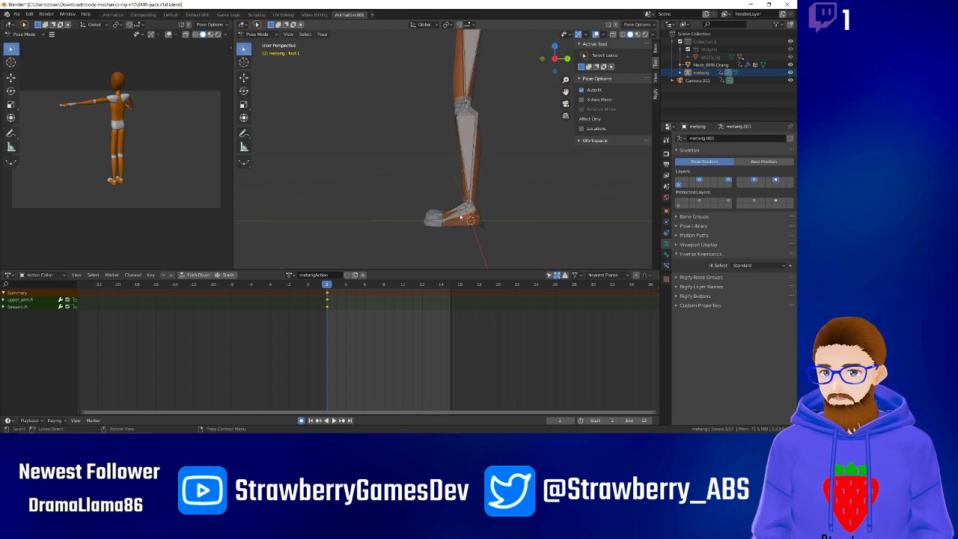
key("g")
right_click(459, 184)
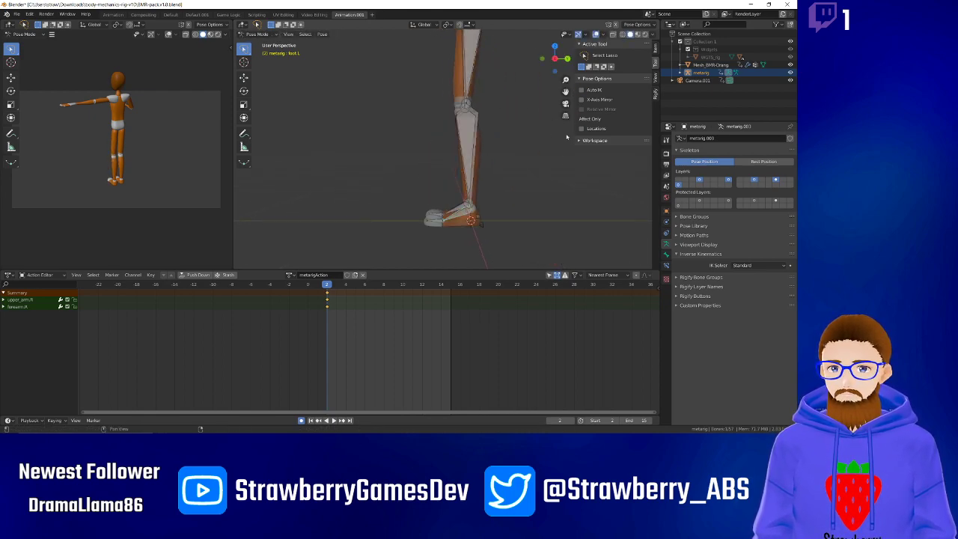
Add an IK constraint to the shin.L bone with the foot.L bone as its target.
left_click(471, 166)
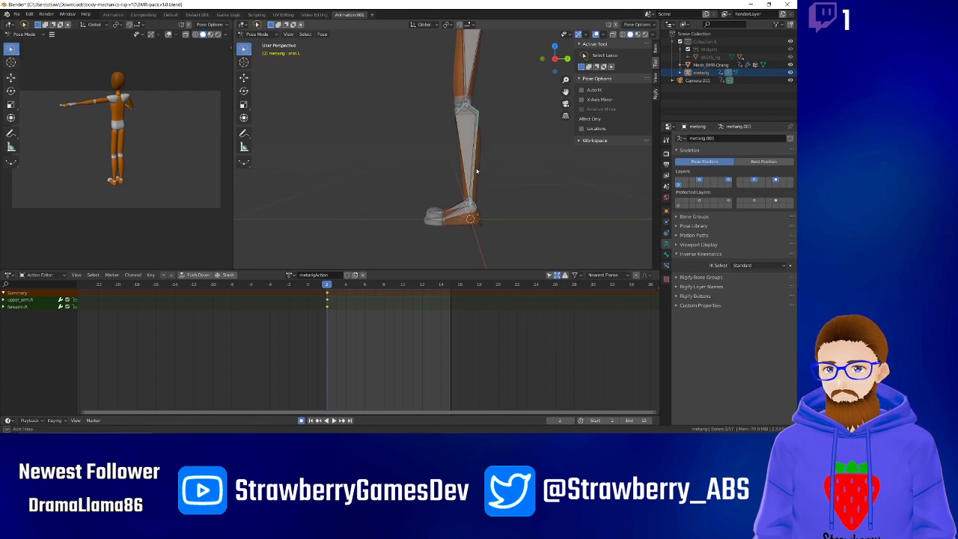
middle_click_drag(475, 171, 505, 173)
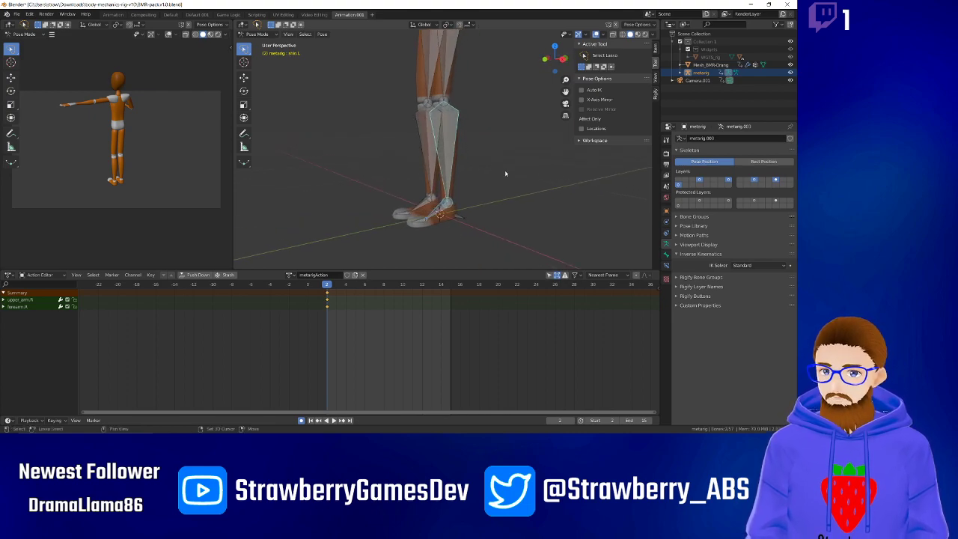
key("shift+i")
left_click(505, 172)
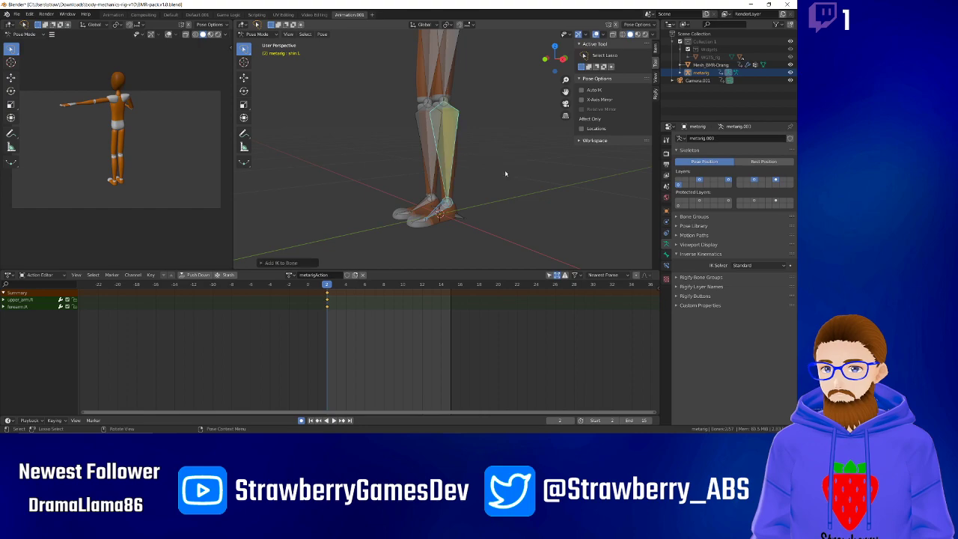
Try rotating the foot.L bone to test the shin's IK.
middle_click_drag(504, 172, 462, 206)
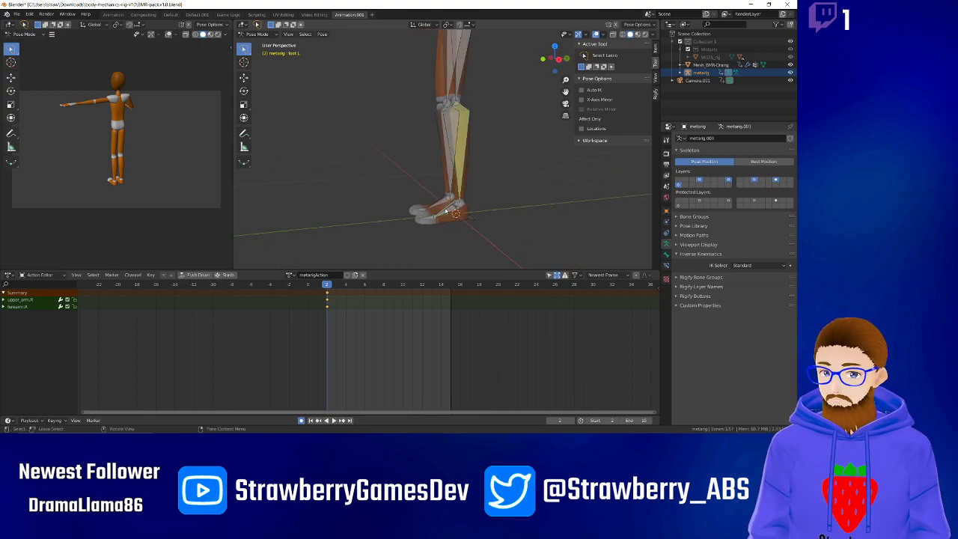
key("r")
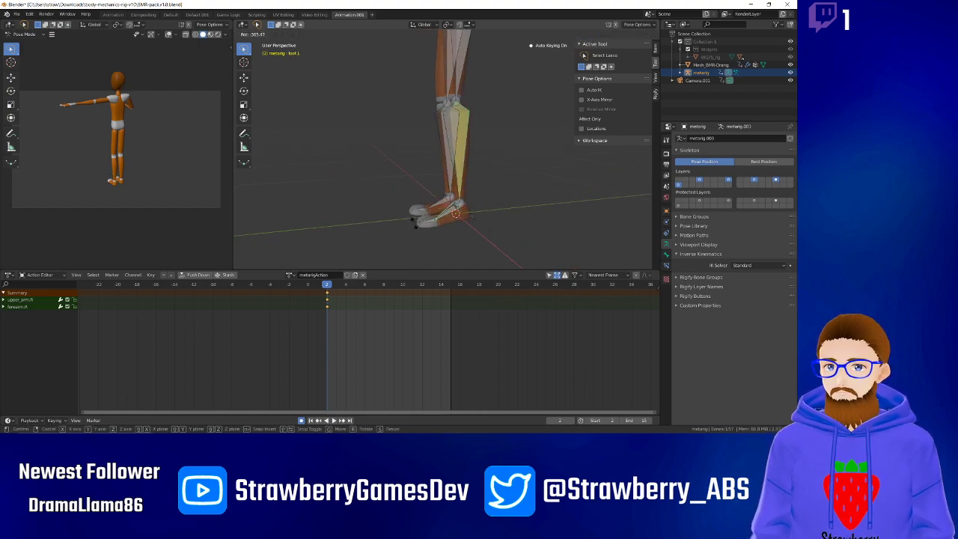
right_click(449, 187)
Add an IK constraint to the thigh.L bone.
middle_click_drag(505, 126, 456, 95)
left_click(468, 131)
left_click(453, 77)
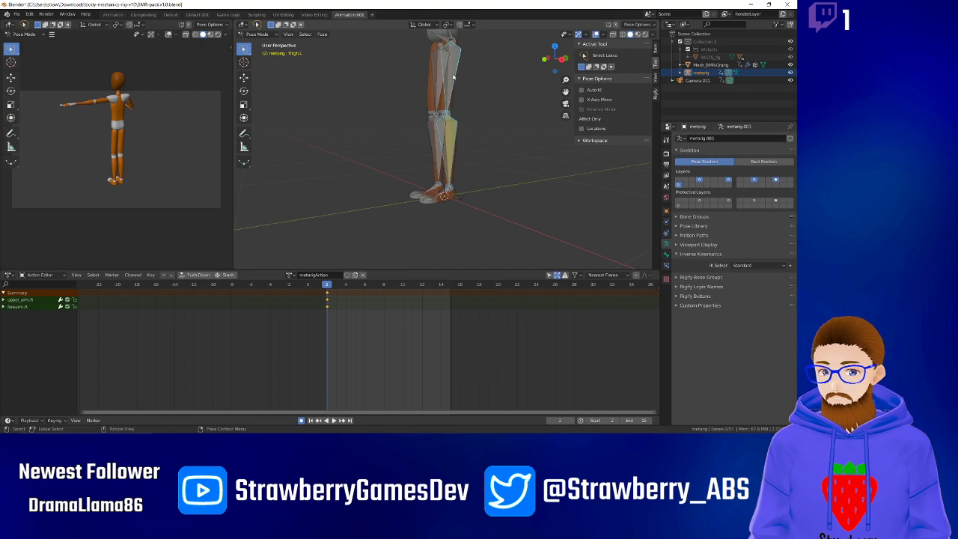
key("shift+i")
left_click(452, 75)
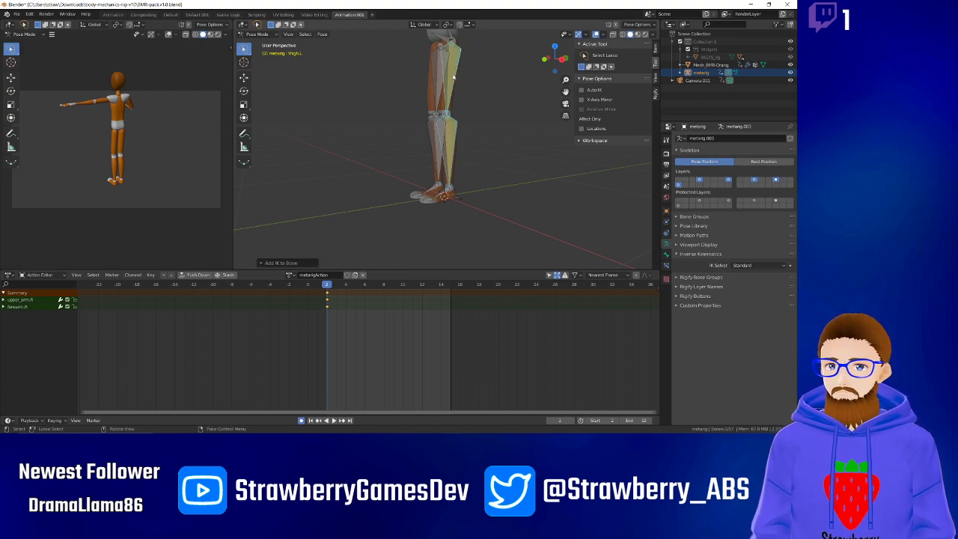
Try rotating the foot.L bone and the shin.L bone to test the leg's IK.
left_click(479, 142)
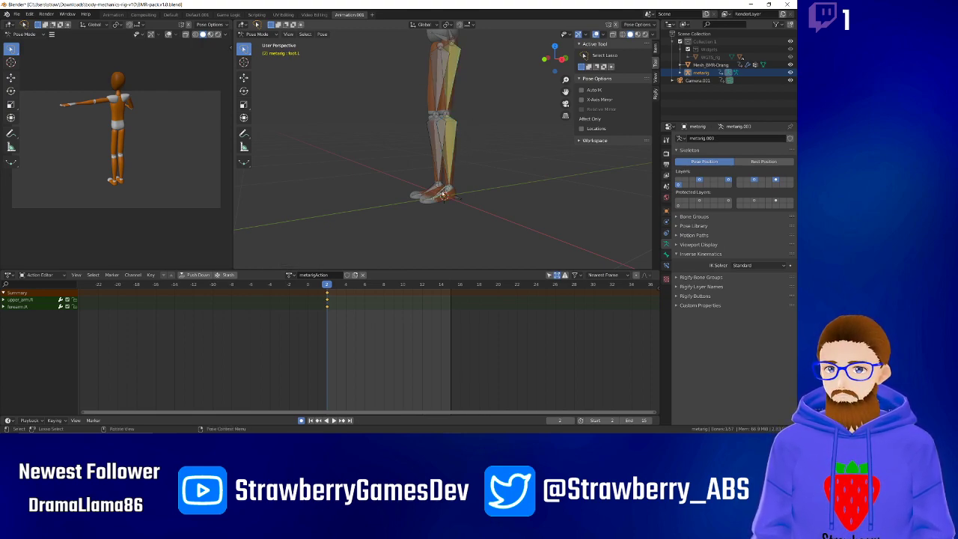
key("r")
right_click(443, 191)
left_click(451, 152)
key("r")
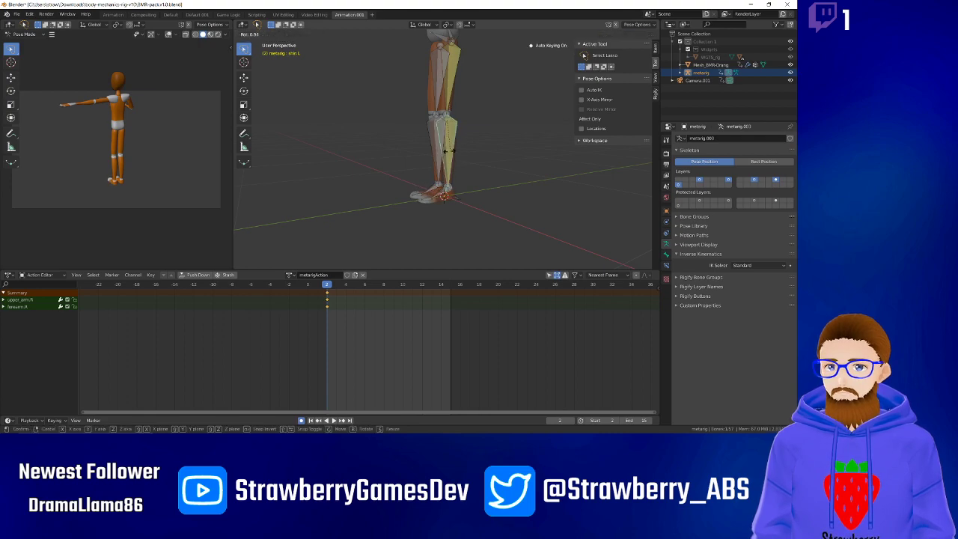
right_click(460, 118)
Try moving the thigh.L bone to test its IK constraint.
left_click(447, 77)
key("g")
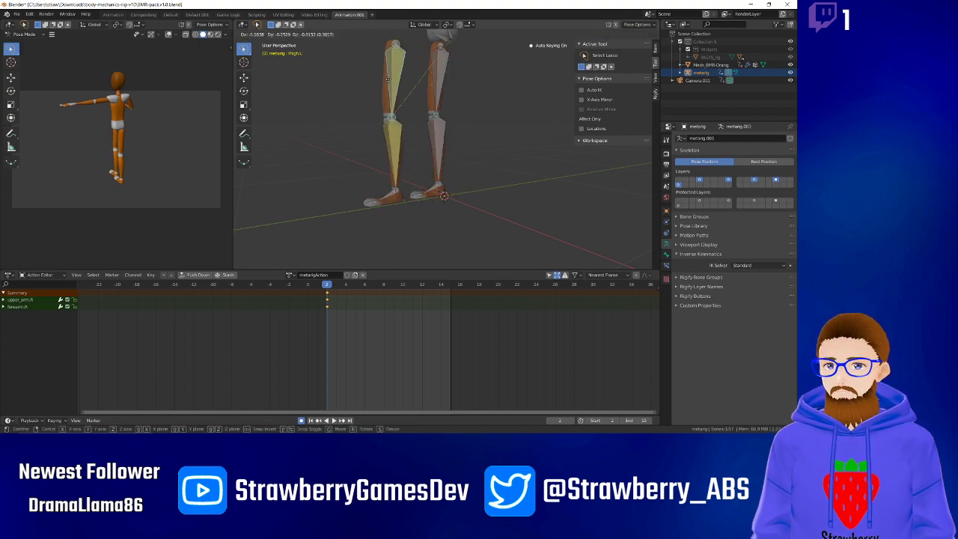
right_click(450, 90)
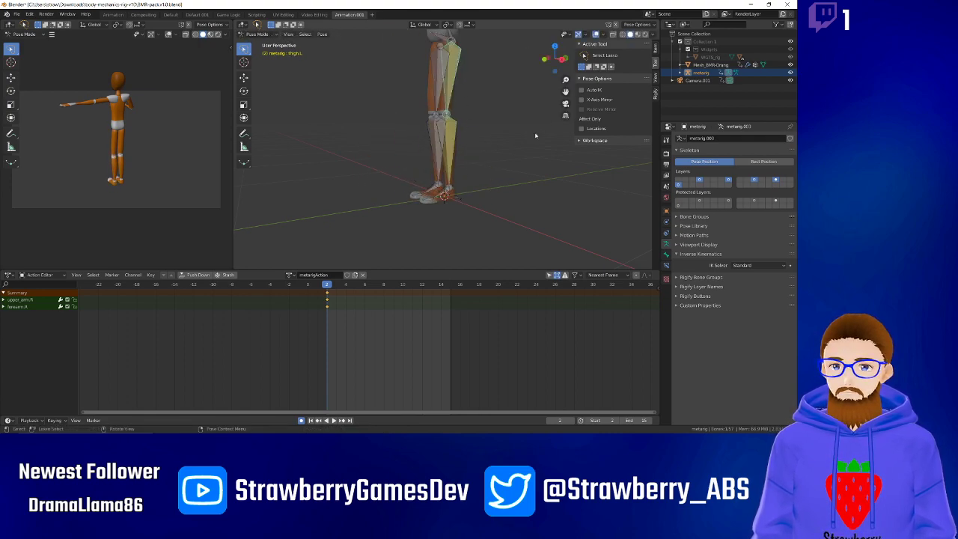
Turn Auto IK on and try moving the foot.L bone.
left_click(444, 194)
key("g")
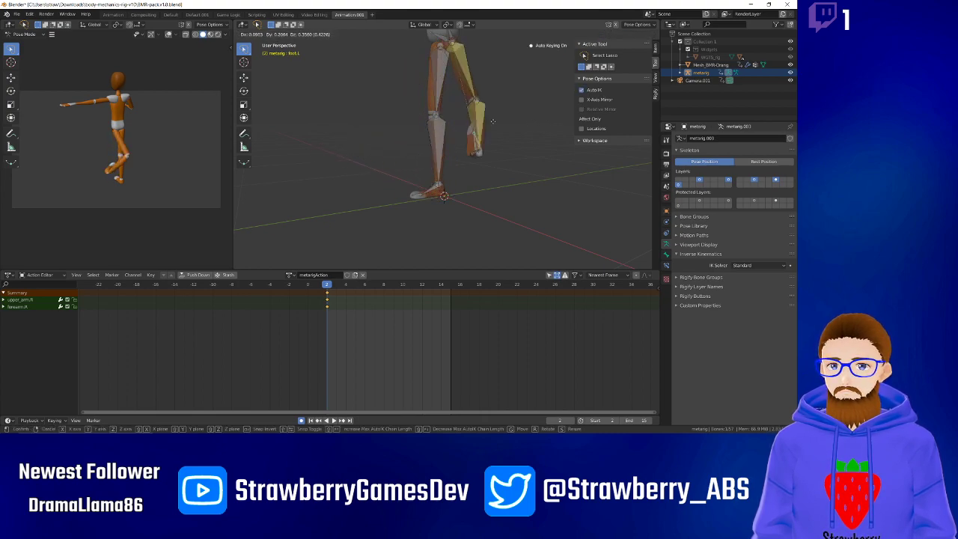
key("Escape")
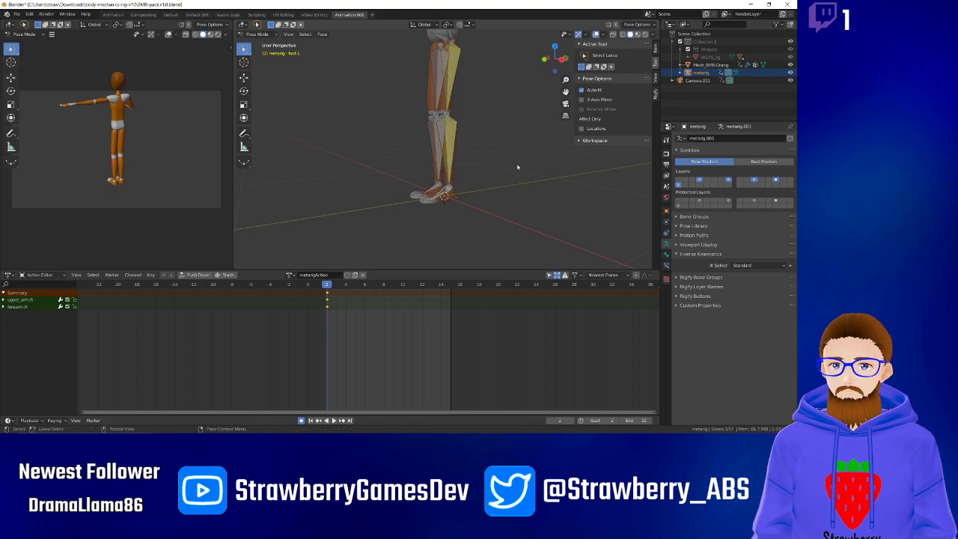
Add an Inverse Kinematics bone constraint to the foot.L bone.
middle_click_drag(517, 167, 551, 169)
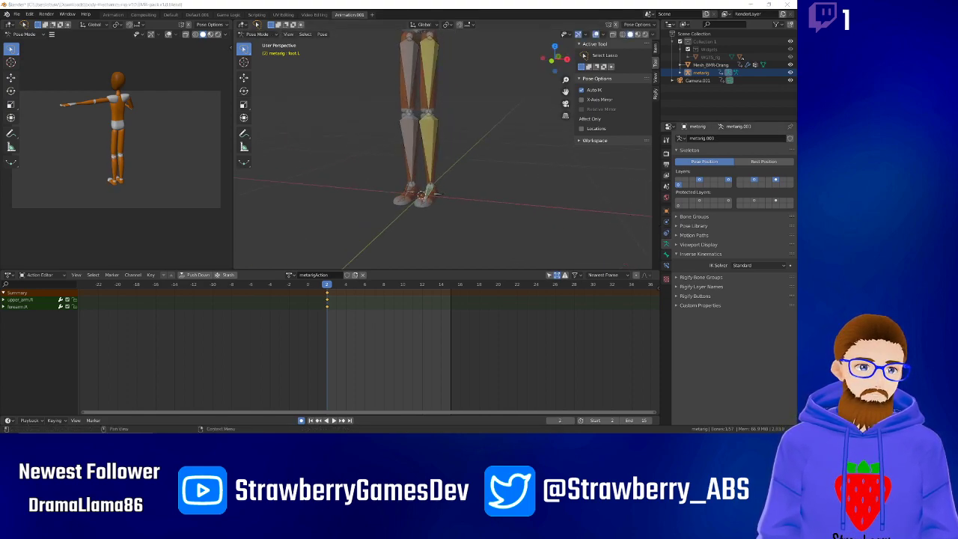
left_click(666, 266)
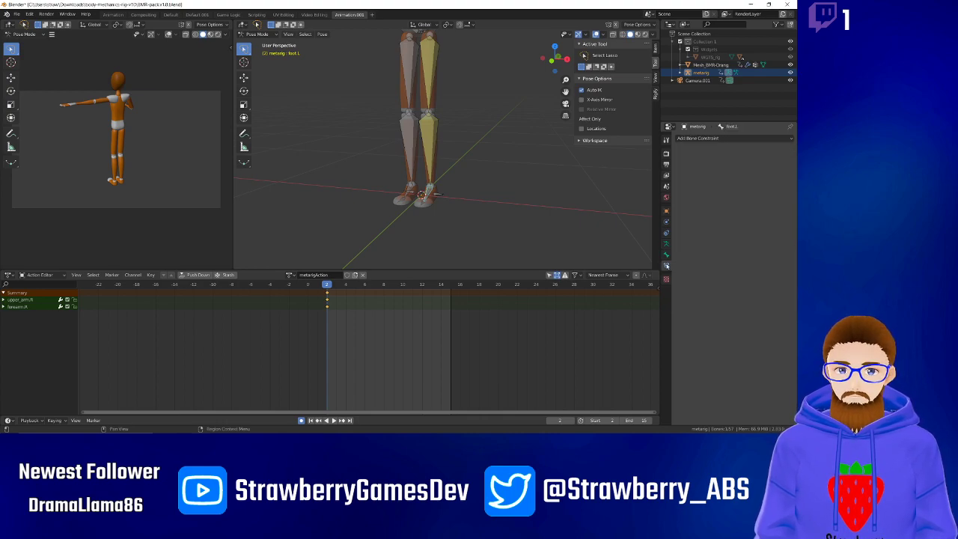
left_click(451, 226)
middle_click_drag(480, 210, 549, 207)
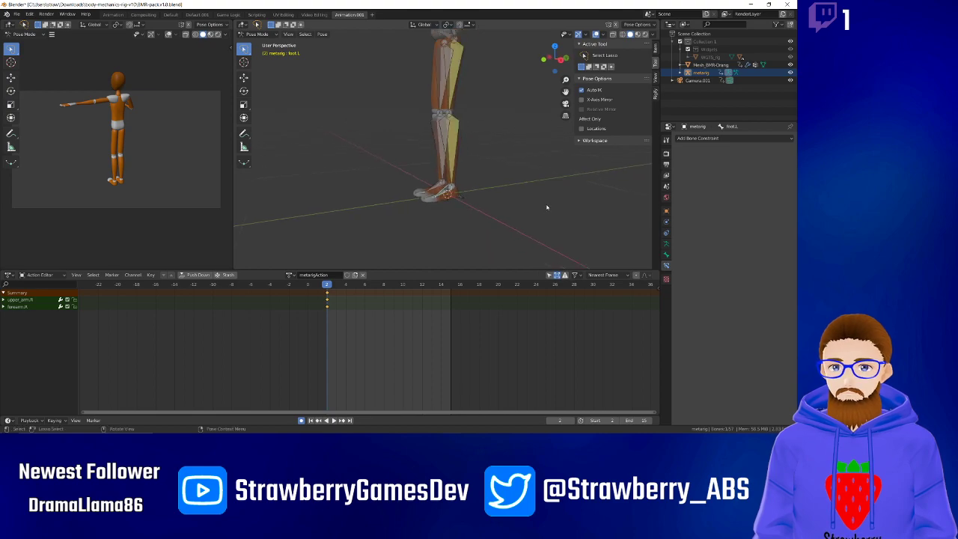
left_click(717, 139)
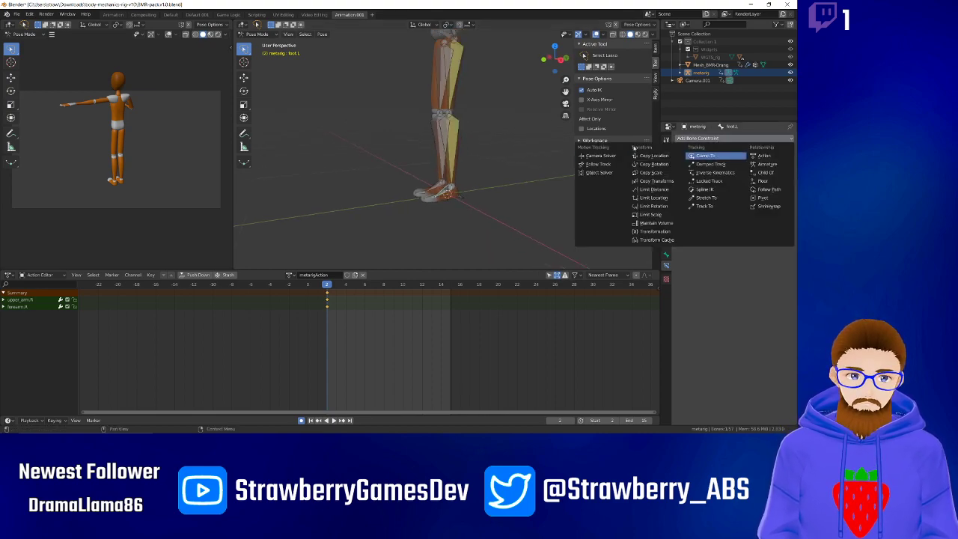
left_click(731, 173)
Set the chain length of the foot.L bone's IK constraint to 2 and try moving the foot.
left_click(702, 150)
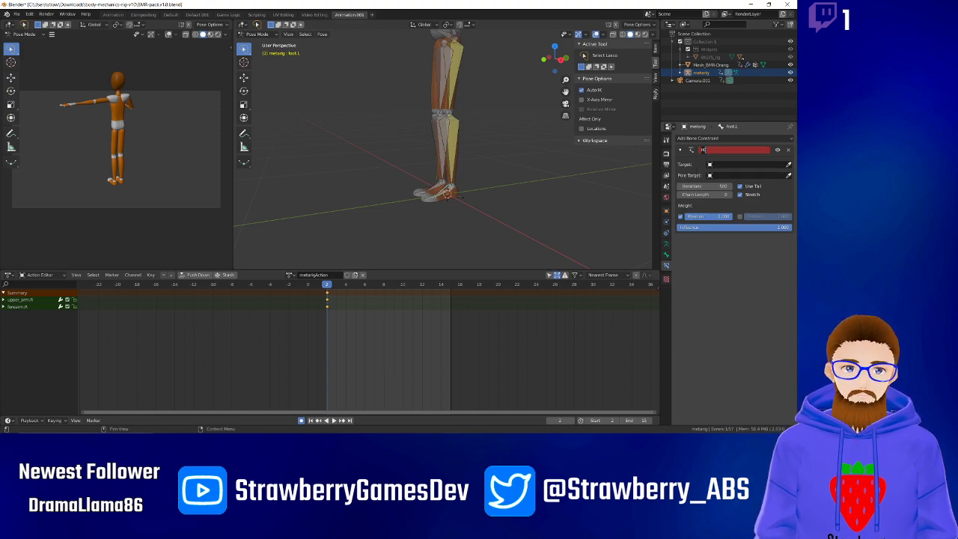
left_click(696, 176)
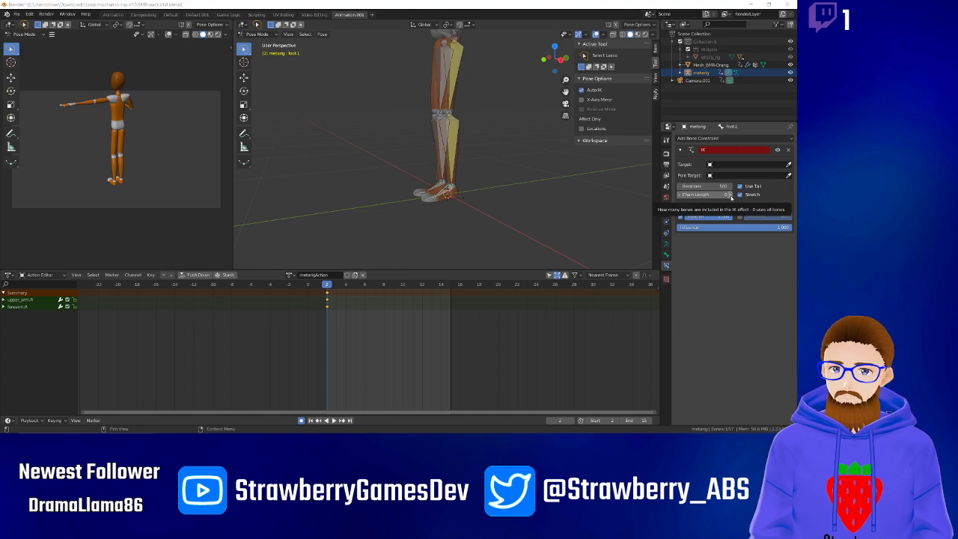
left_click(729, 195)
left_click(729, 195)
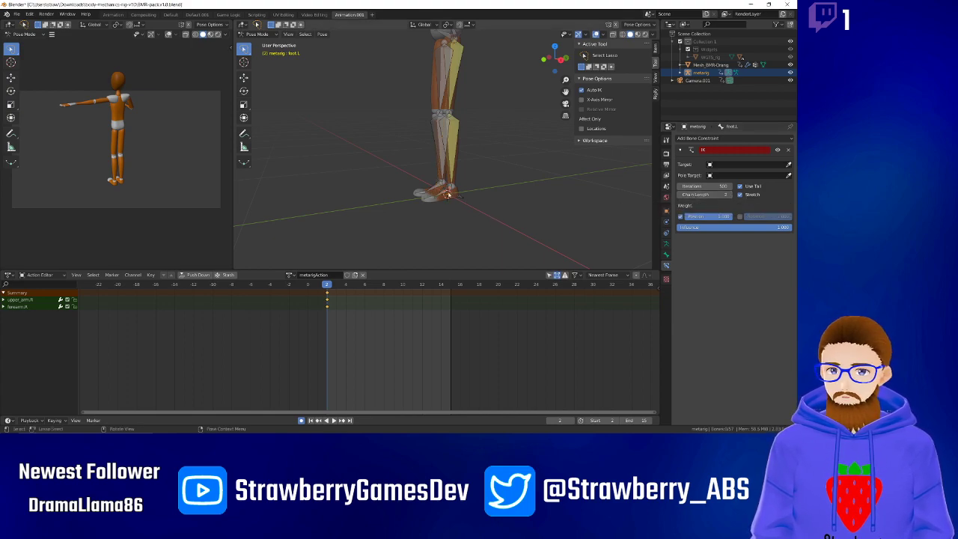
key("g")
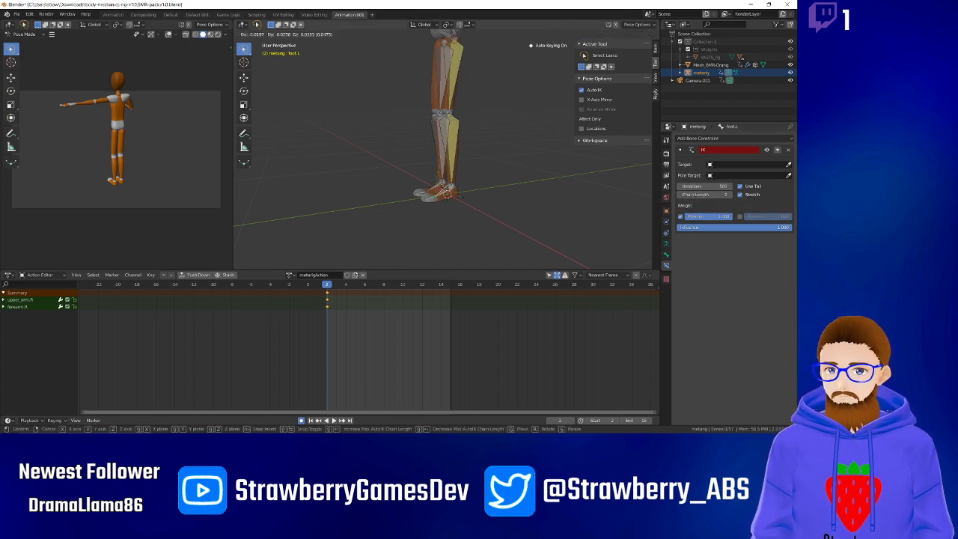
right_click(460, 193)
middle_click_drag(493, 193, 469, 185)
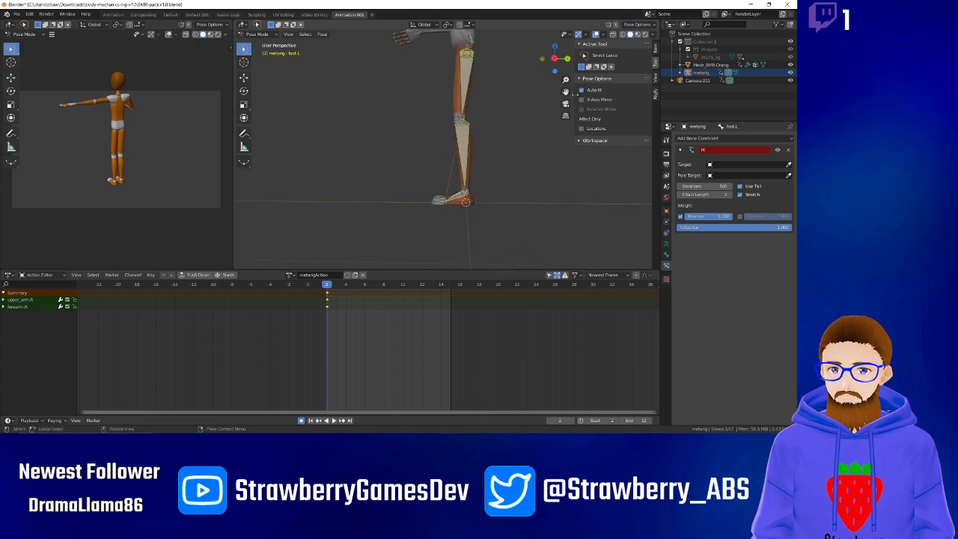
Turn Auto IK off and move the foot.L bone so the left shin bends backward.
key("g")
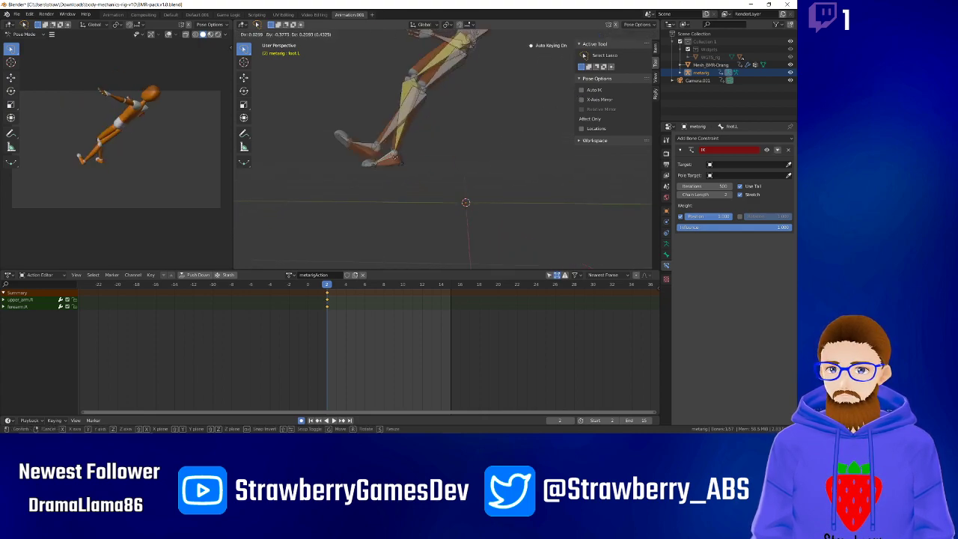
left_click(497, 174)
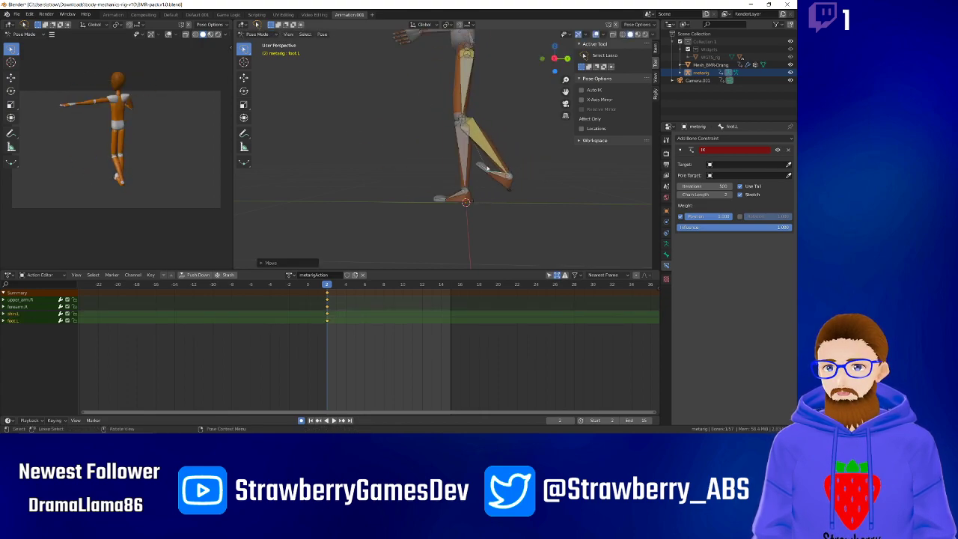
mouse_move(493, 173)
middle_mouse_down()
mouse_move(551, 181)
mouse_move(489, 172)
middle_mouse_up()
Try moving the foot.L bone with its IK chain length set to 1 and again with 2.
left_click(680, 194)
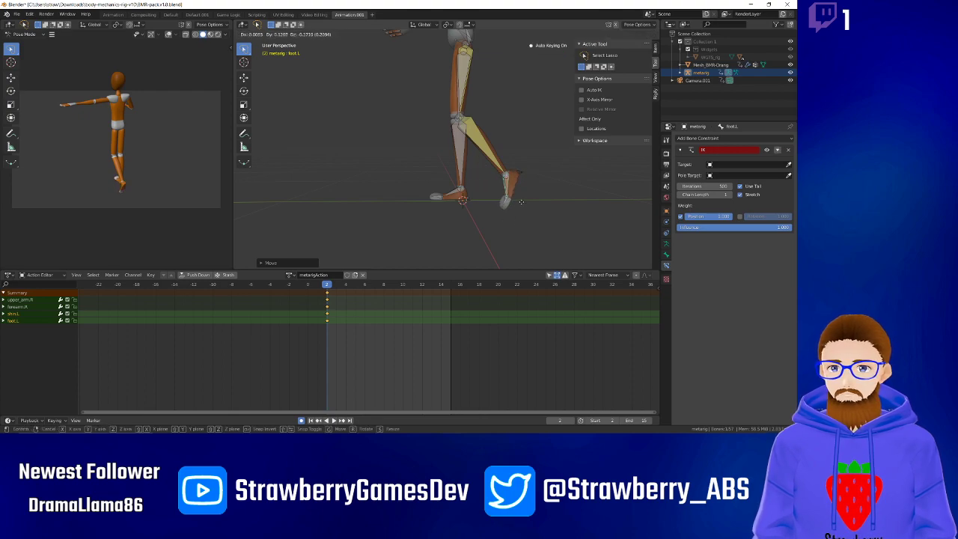
left_click(730, 195)
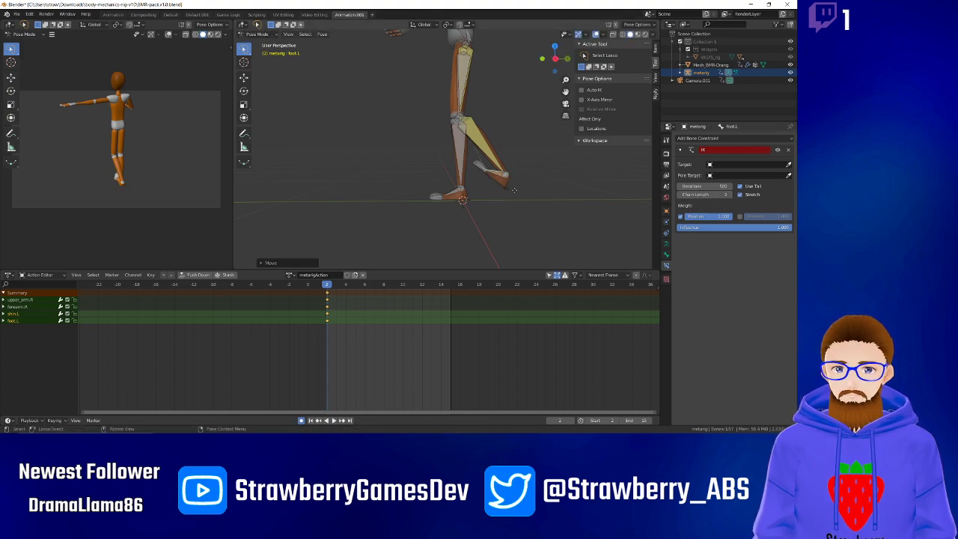
key("g")
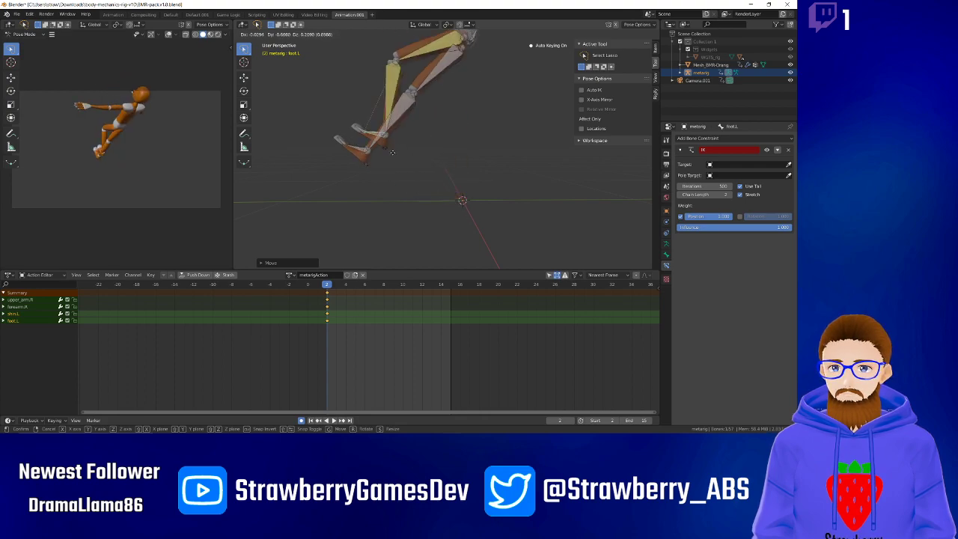
right_click(488, 211)
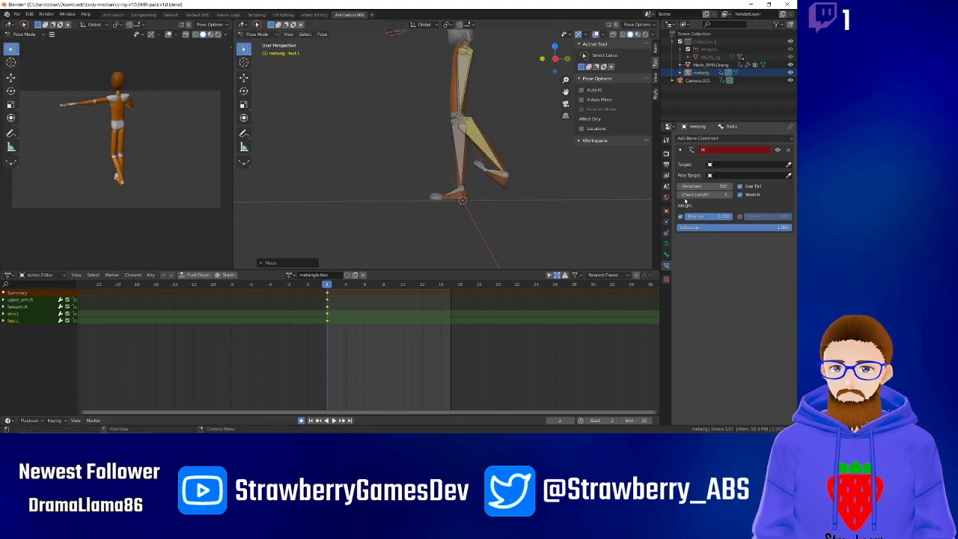
Set the foot.L constraint's chain length to 3 and move the left foot back to the ground beside the right one.
left_click(728, 194)
key("g")
key("g")
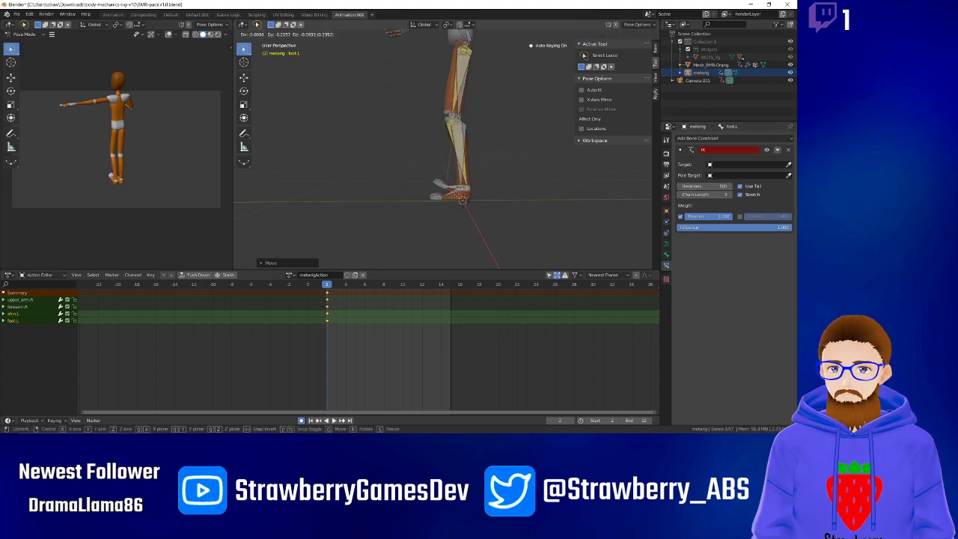
right_click(486, 201)
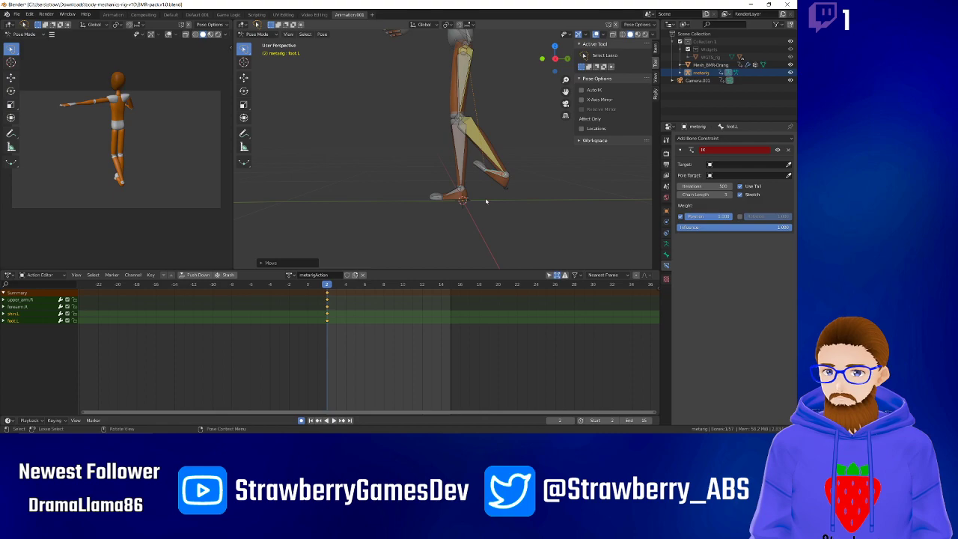
key("g")
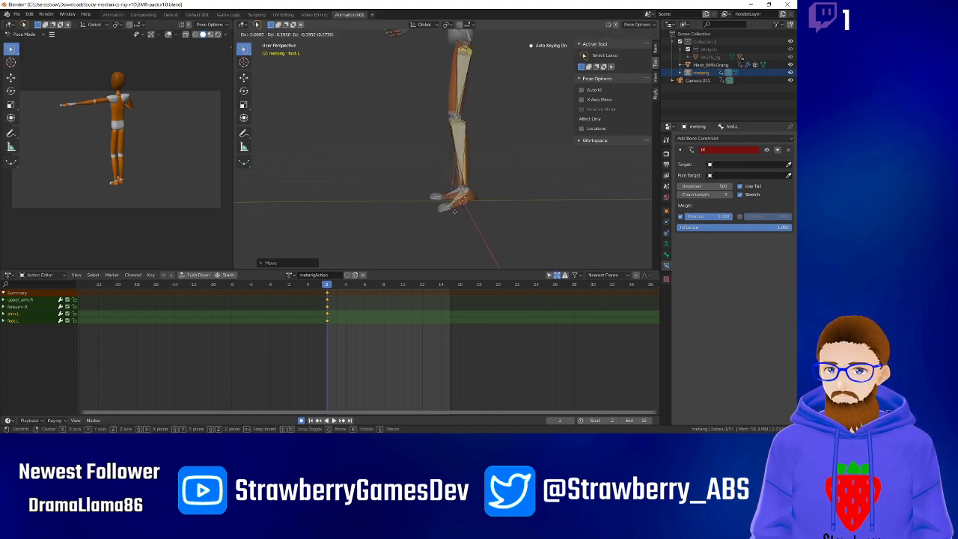
left_click(448, 201)
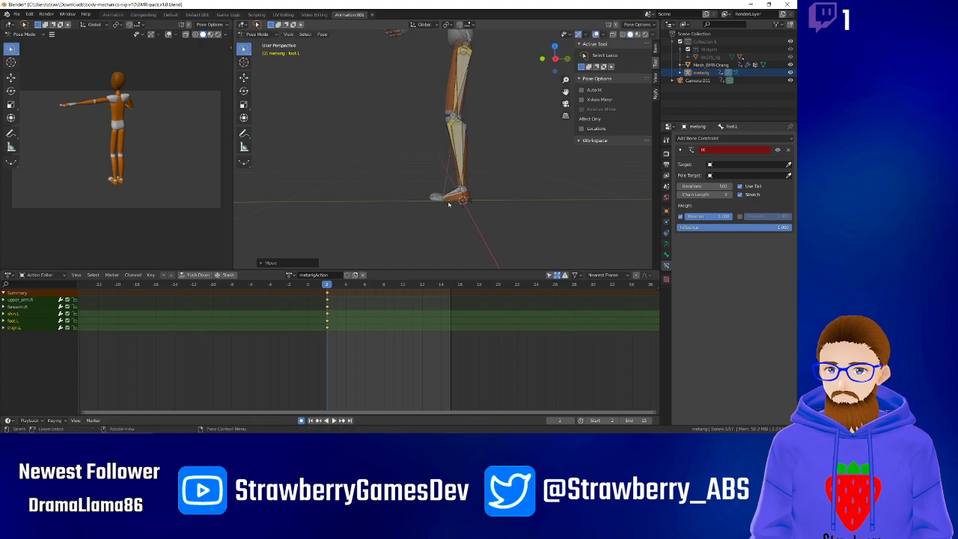
Try rotating the shin.L bone to test its IK constraint.
scroll(455, 196, "up", 4)
scroll(455, 200, "down", 1)
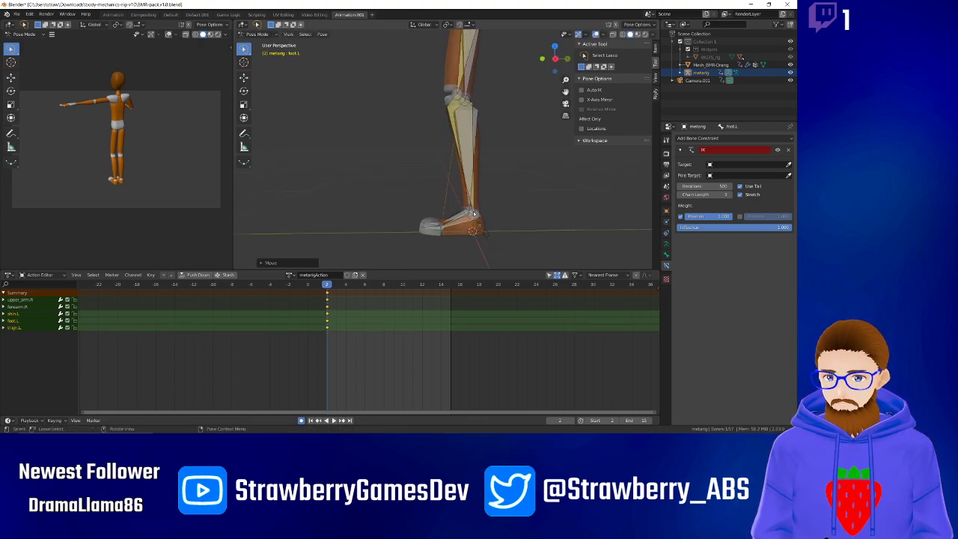
left_click(476, 217)
key("r")
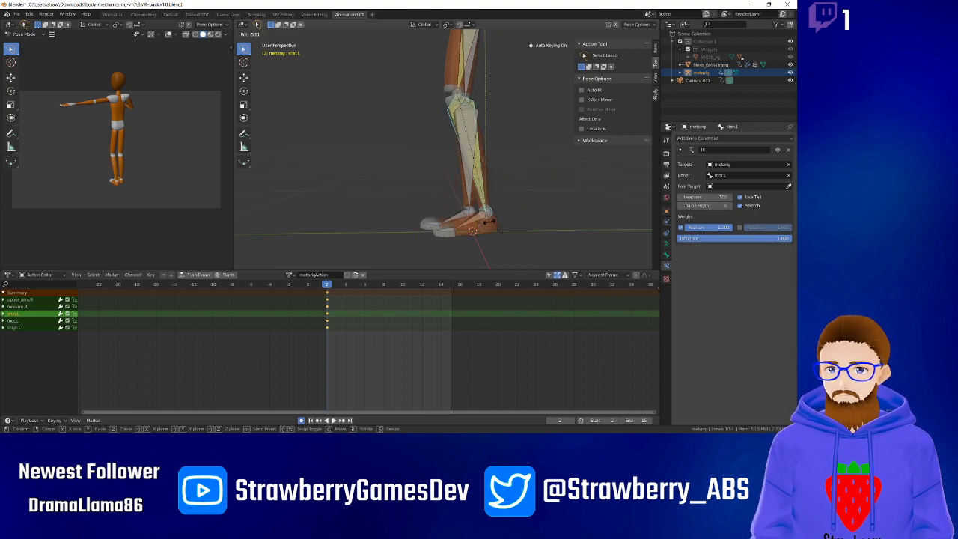
right_click(462, 226)
Set the foot.L constraint's chain length to 0 and try moving and rotating the bone.
left_click(459, 223)
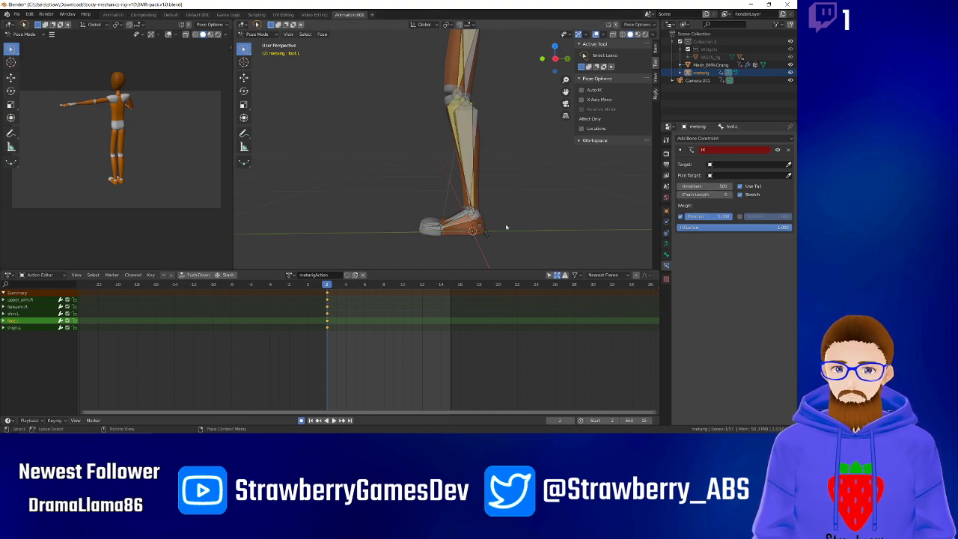
key("g")
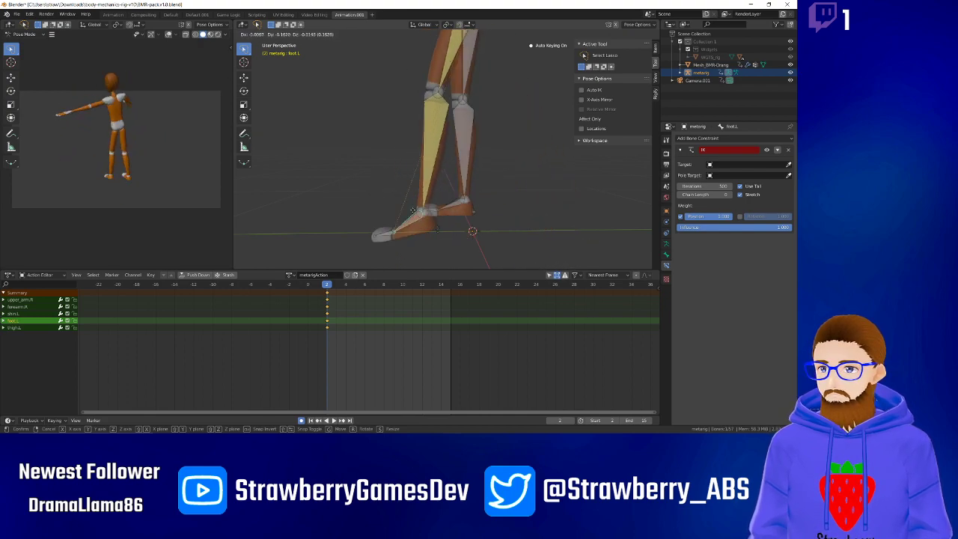
right_click(455, 223)
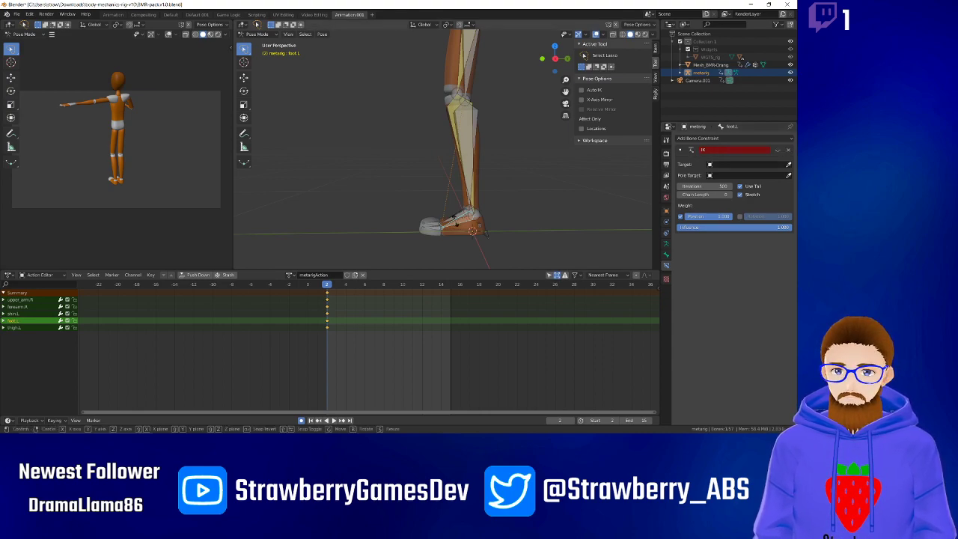
key("r")
right_click(450, 231)
Try rotating the shin.L bone, both before and after setting its IK chain length to 1.
left_click(466, 177)
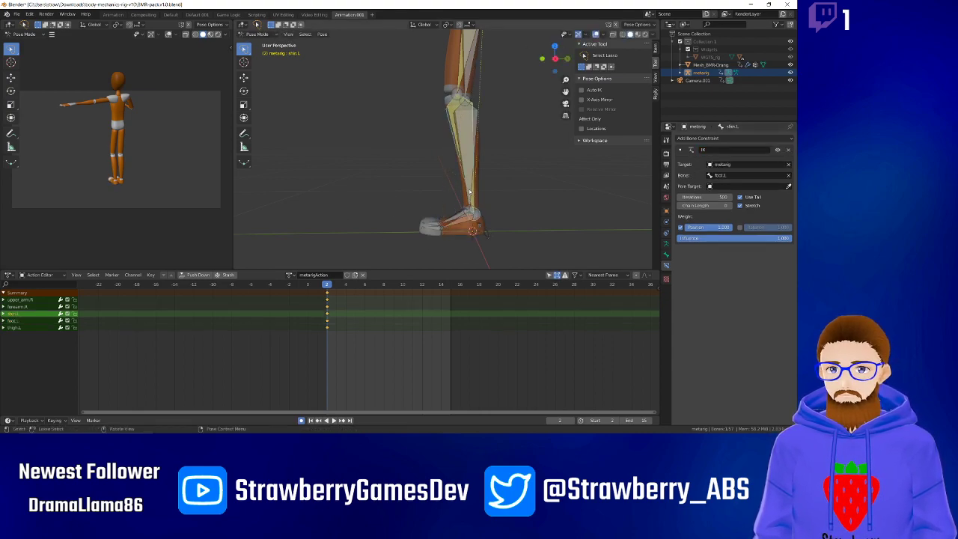
key("r")
right_click(462, 199)
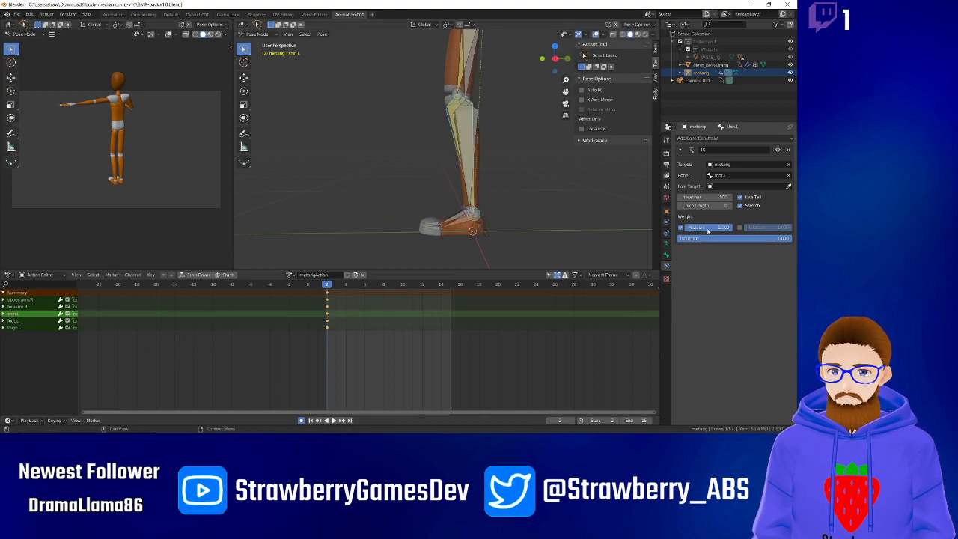
key("r")
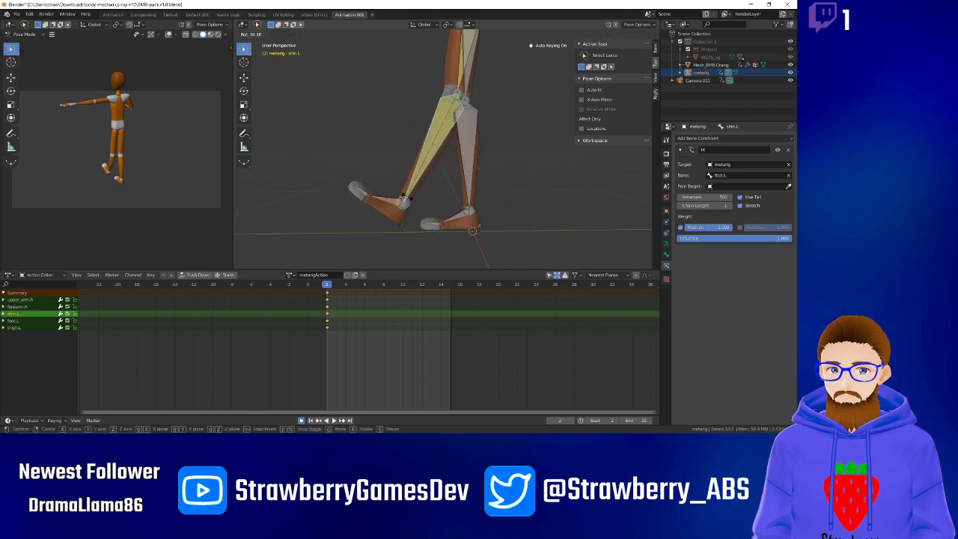
right_click(476, 147)
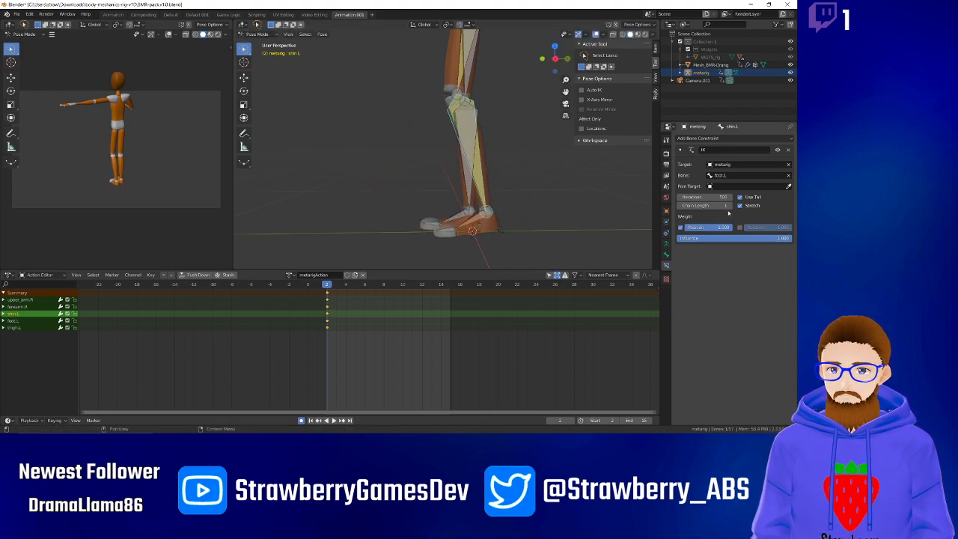
Set the shin.L bone's IK chain length to 2 and test it by rotating and moving the bone.
left_click(730, 207)
key("r")
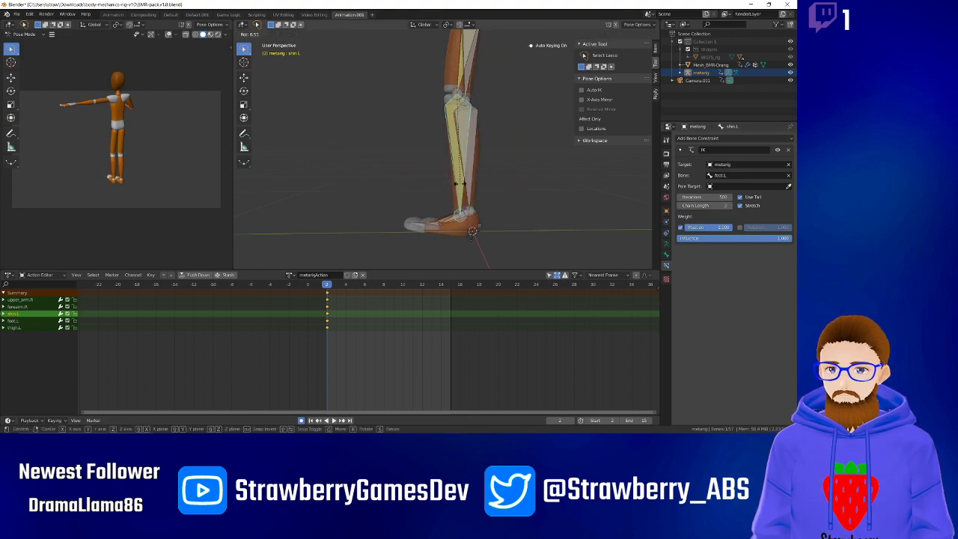
key("g")
right_click(449, 195)
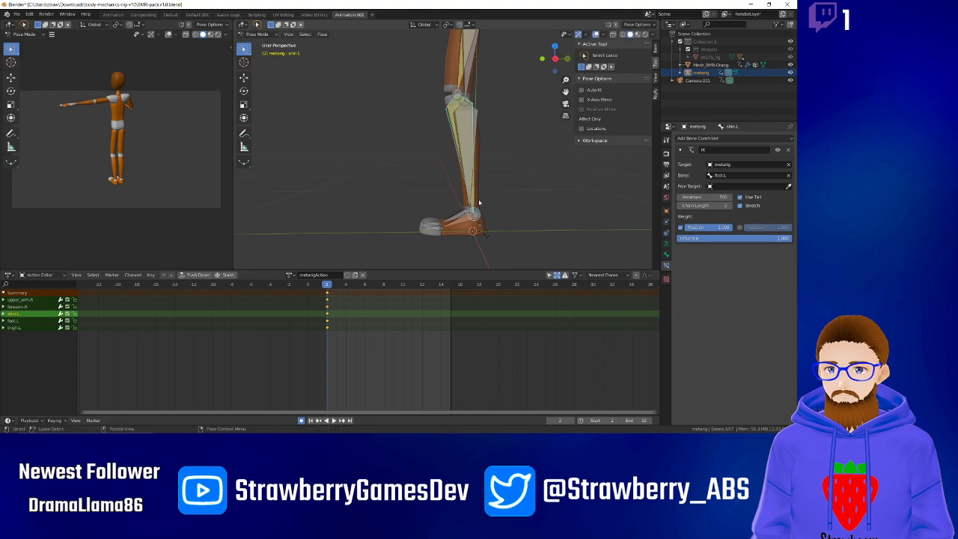
Set the foot.L bone's IK chain length to 2 and try rotating and moving the foot.
left_click(455, 222)
key("r")
key("Escape")
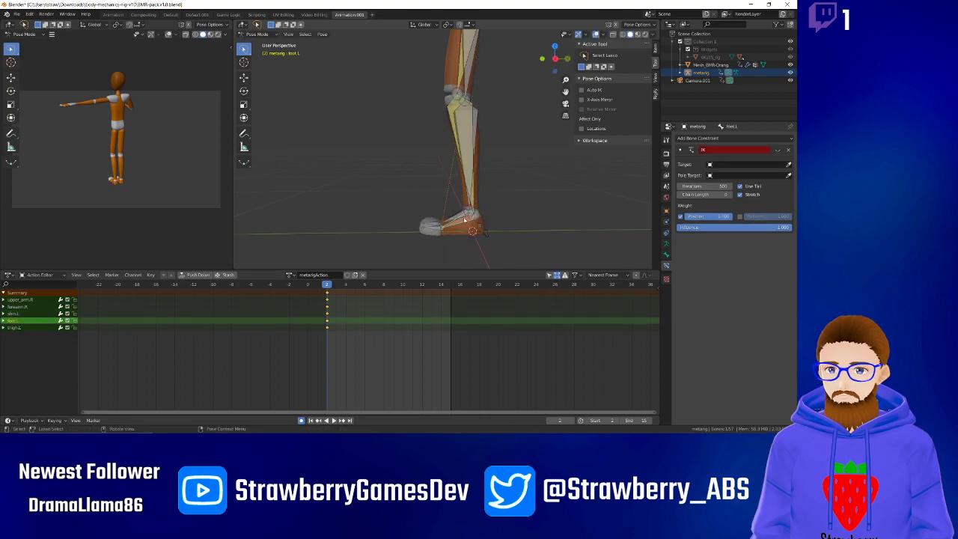
left_click(729, 196)
left_click(729, 196)
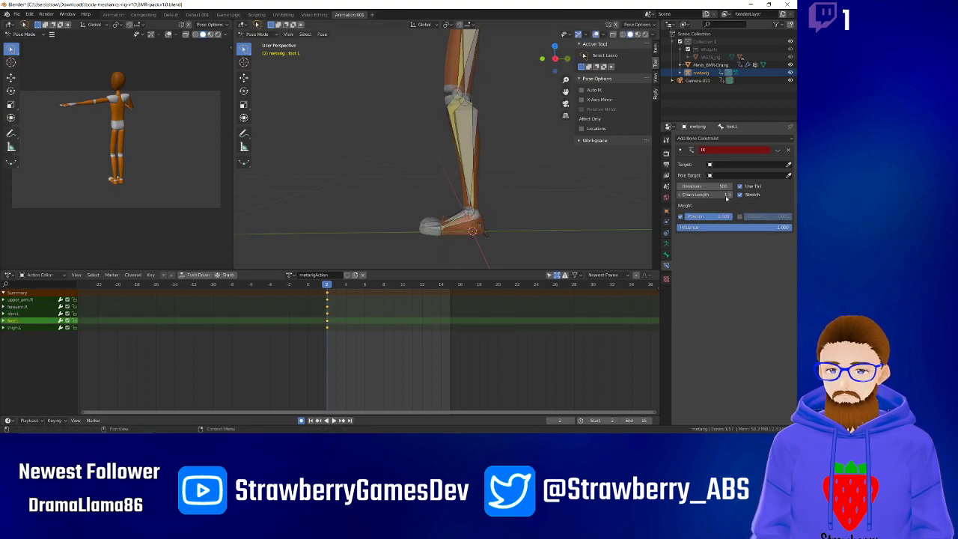
key("r")
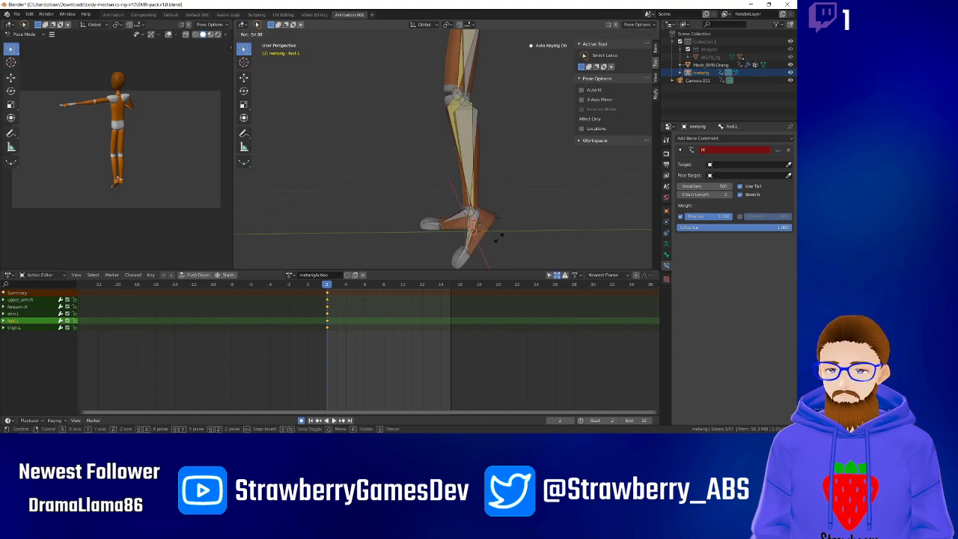
key("g")
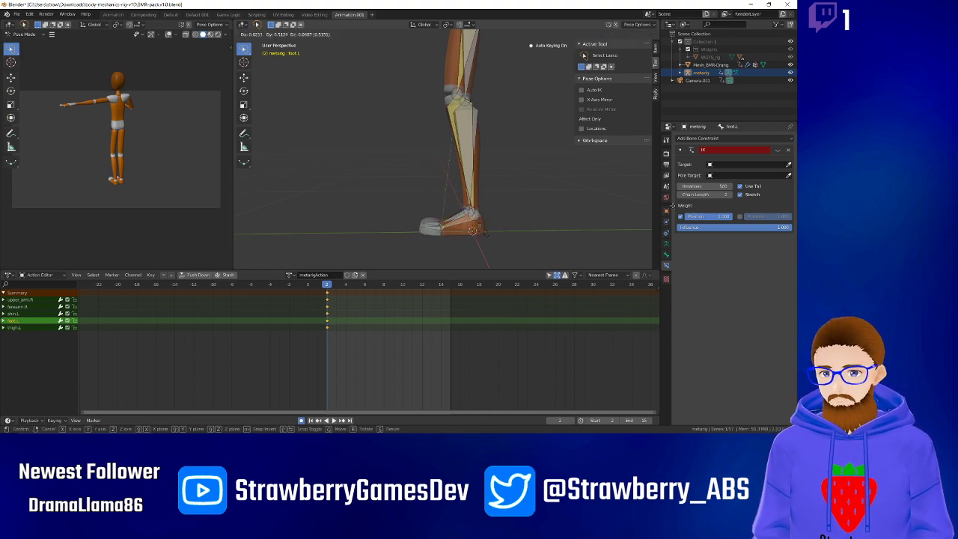
right_click(483, 235)
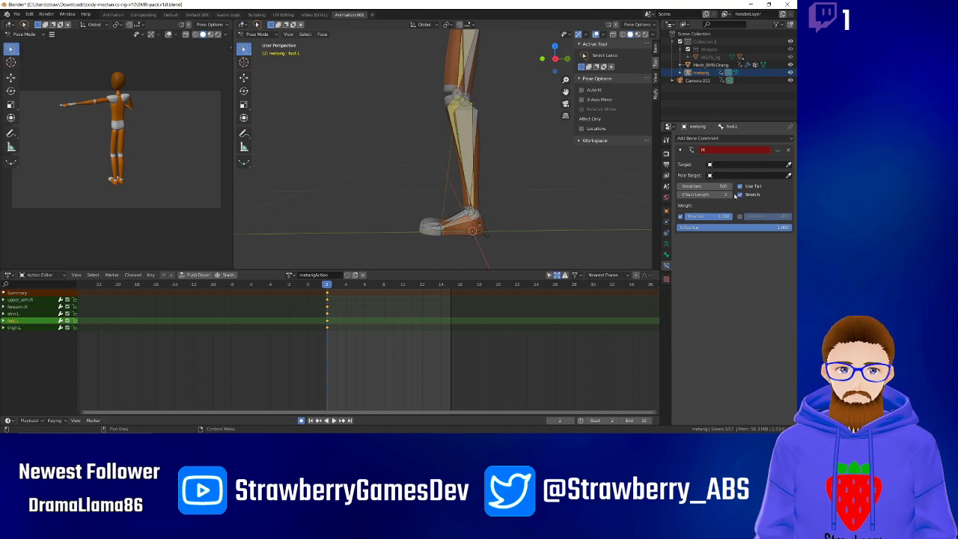
Raise the foot.L bone's IK chain length to 3 and test it by rotating the foot.
left_click(725, 194)
key("r")
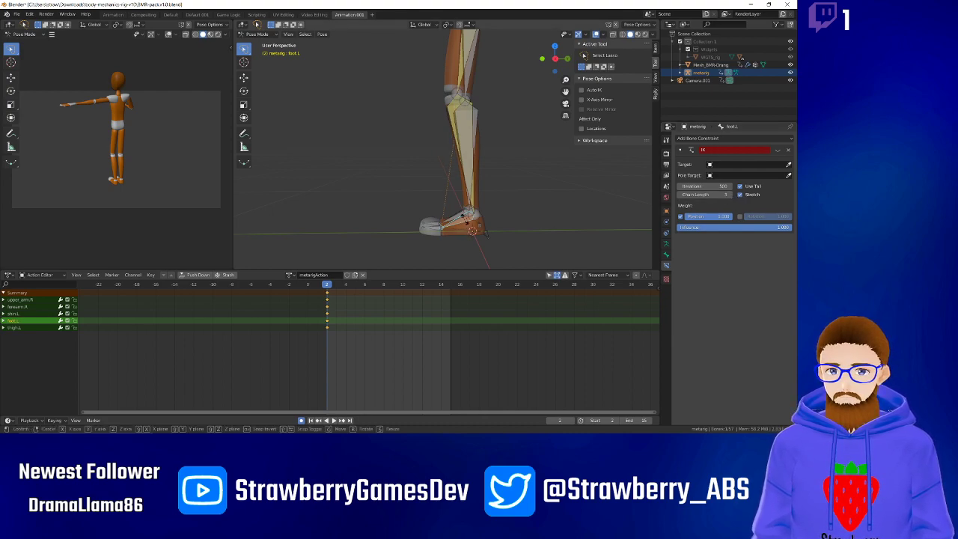
right_click(503, 243)
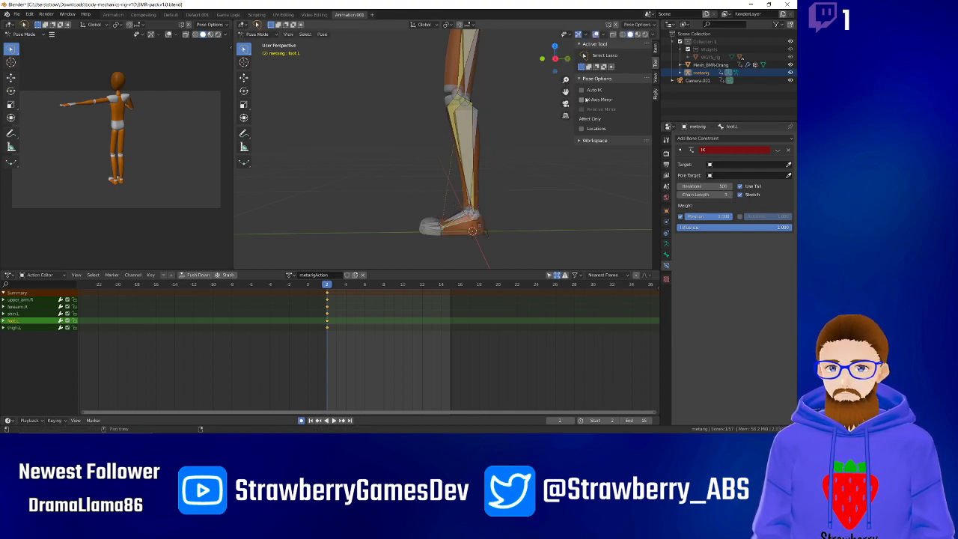
Try moving the foot.L bone with Auto IK enabled and rotating the shin.L bone.
key("g")
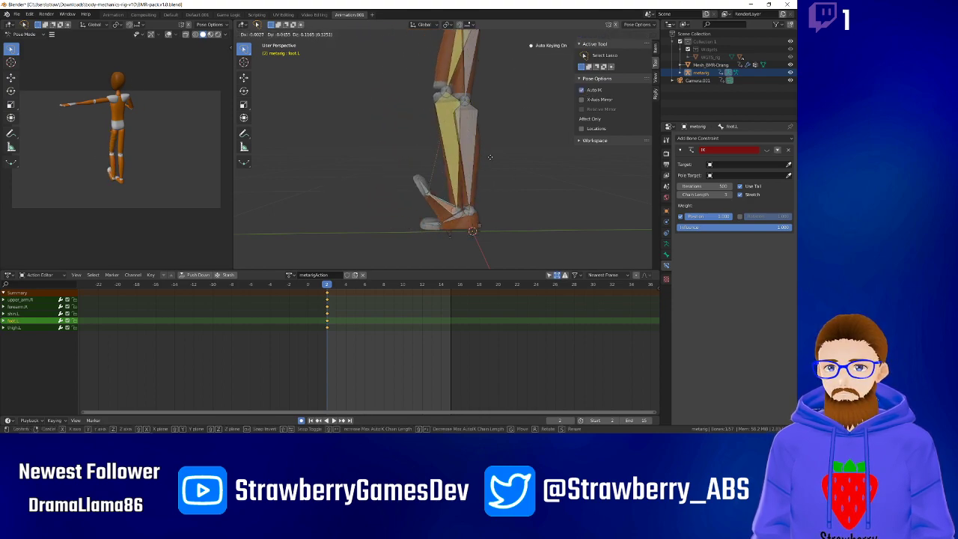
right_click(471, 155)
left_click(467, 154)
key("r")
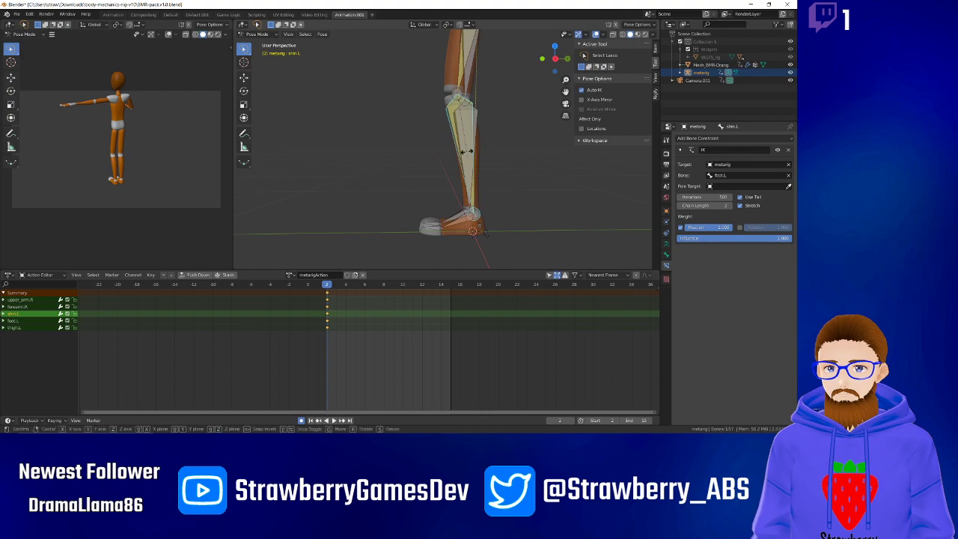
right_click(507, 140)
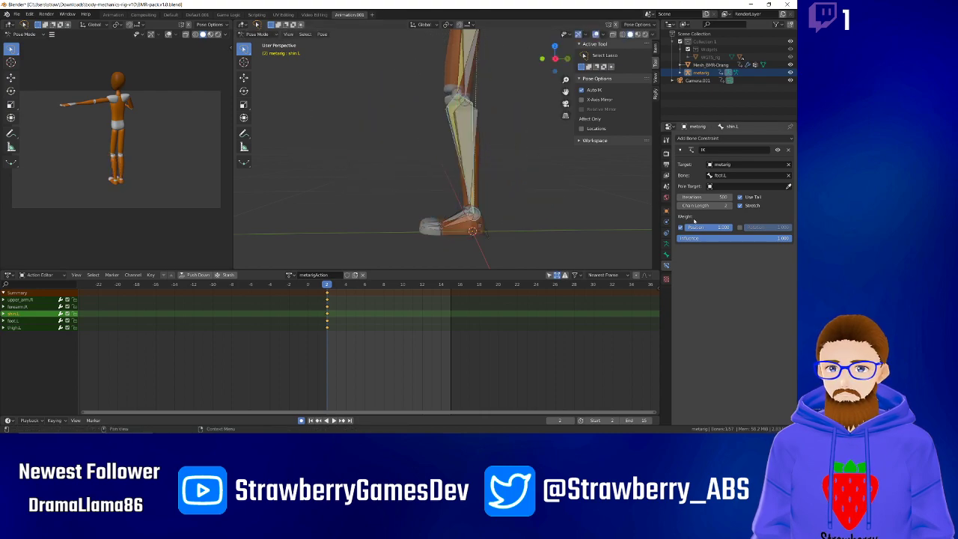
Set the shin.L bone's IK chain length to 0 and test it by rotating the shin.
left_click(678, 206)
key("Return")
left_click(678, 206)
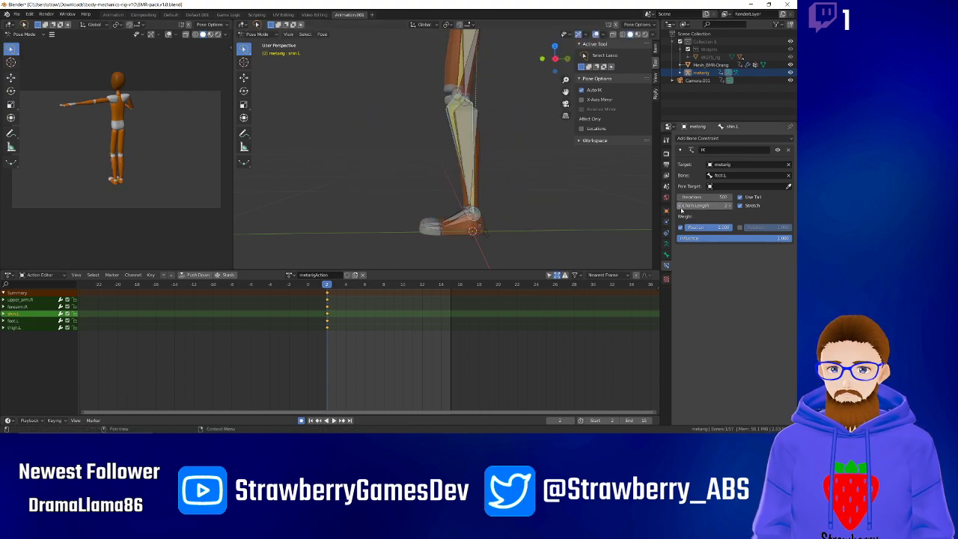
left_click(678, 206)
key("r")
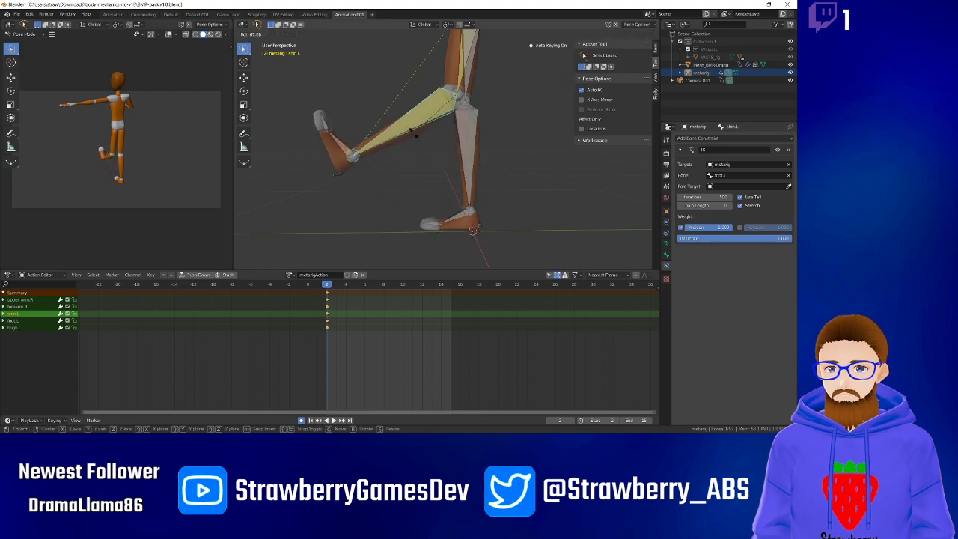
right_click(470, 171)
scroll(469, 173, "down", 3)
scroll(470, 172, "up", 1)
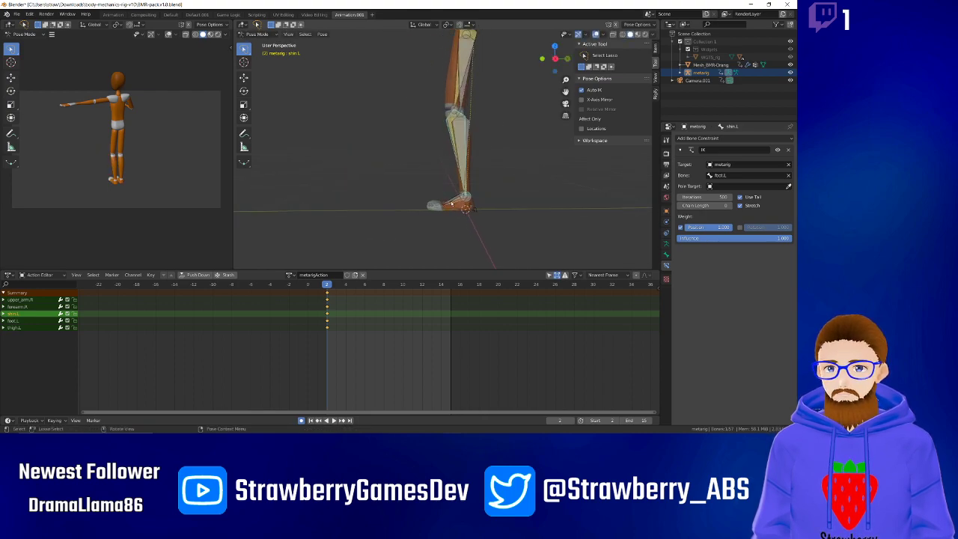
Try moving the foot.L bone to test how the left leg chain follows.
left_click(451, 202)
key("g")
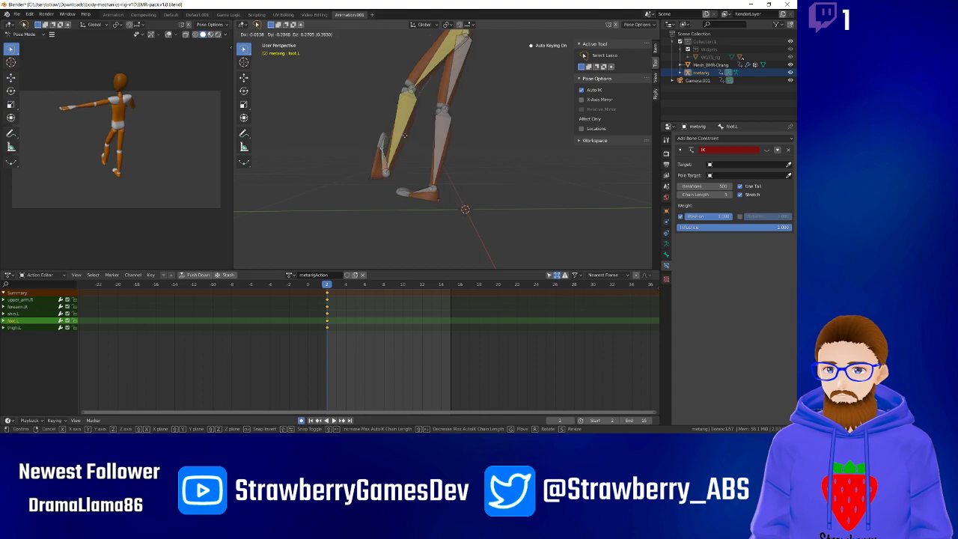
right_click(455, 193)
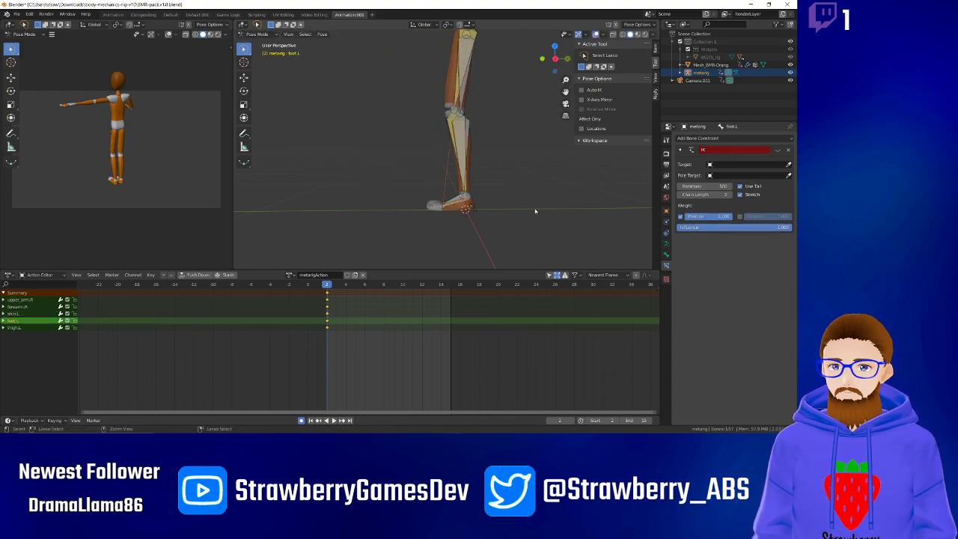
Undo the recent left-leg pose and IK edits until the left leg's keyframes are gone from the action.
key("ctrl+z")
key("ctrl+z")
key("ctrl+z")
key("ctrl+z")
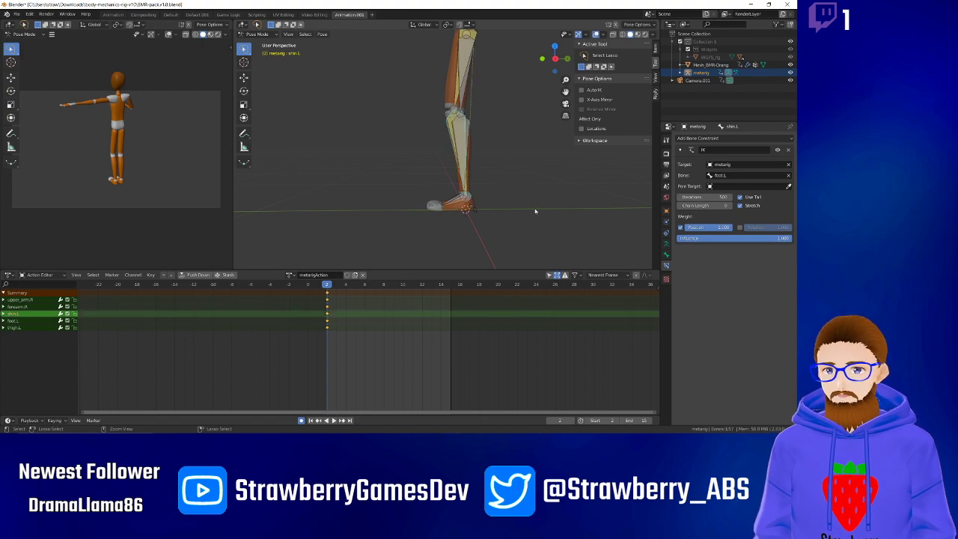
key("ctrl+z")
key("ctrl+z")
key("ctrl+z")
key("ctrl+z")
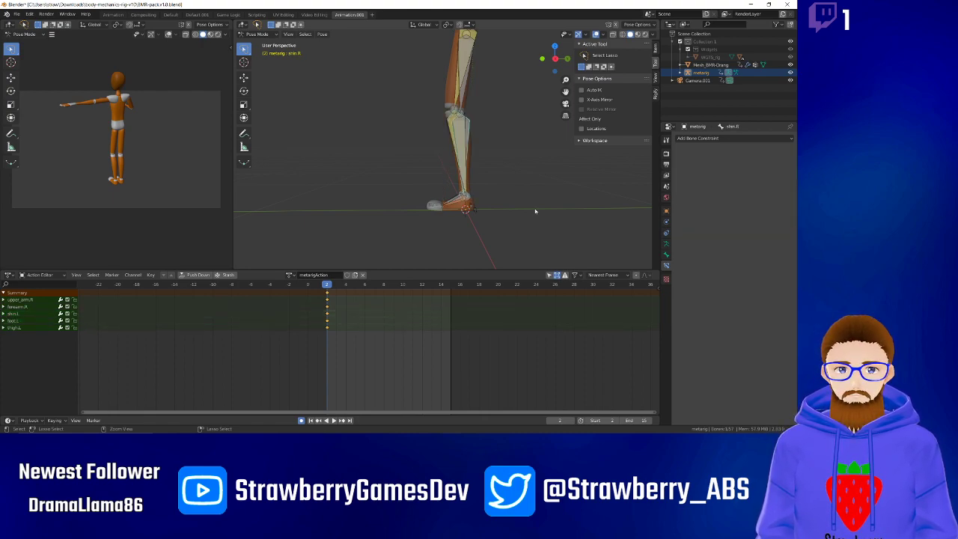
key("ctrl+z")
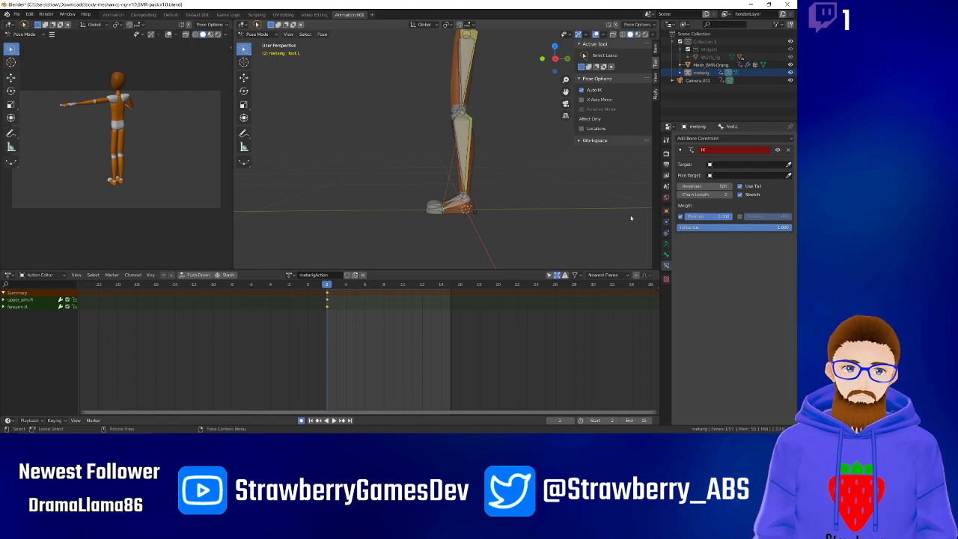
Remove the IK constraints from the foot.L, shin.L and thigh.L bones.
left_click(679, 196)
left_click(679, 195)
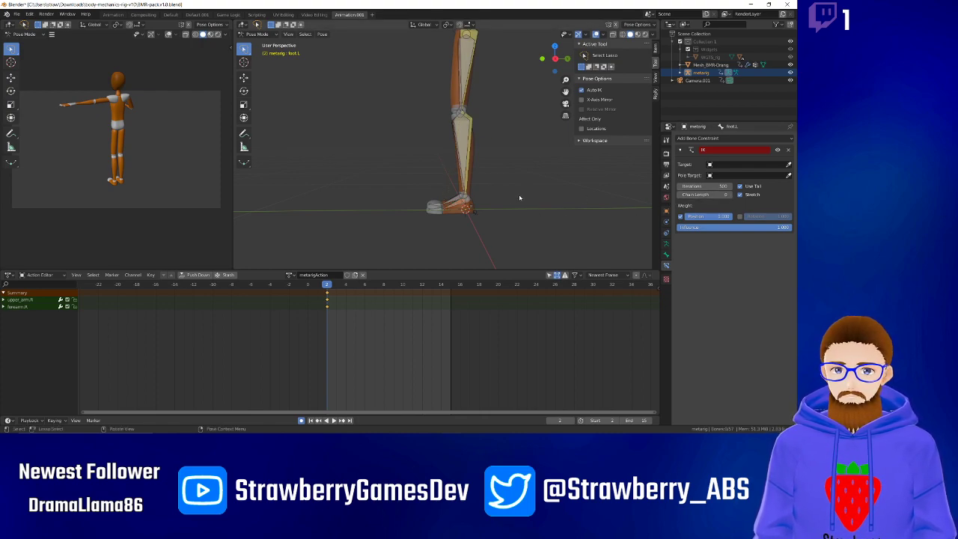
left_click(788, 150)
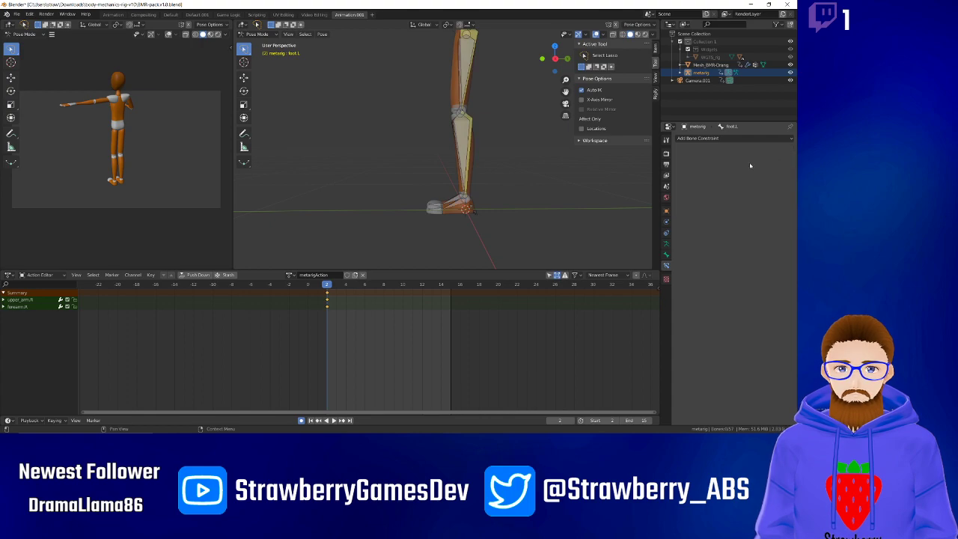
left_click(467, 164)
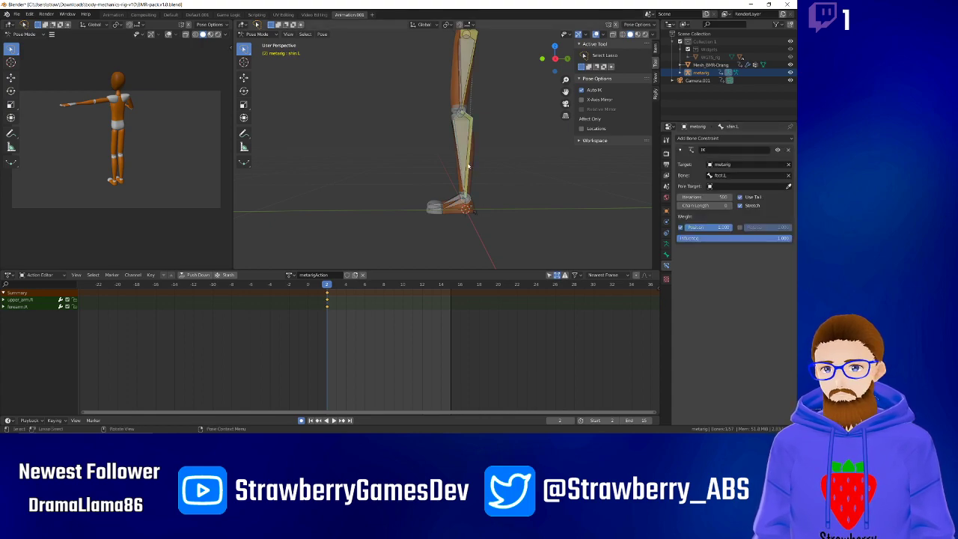
left_click(788, 149)
left_click(469, 72)
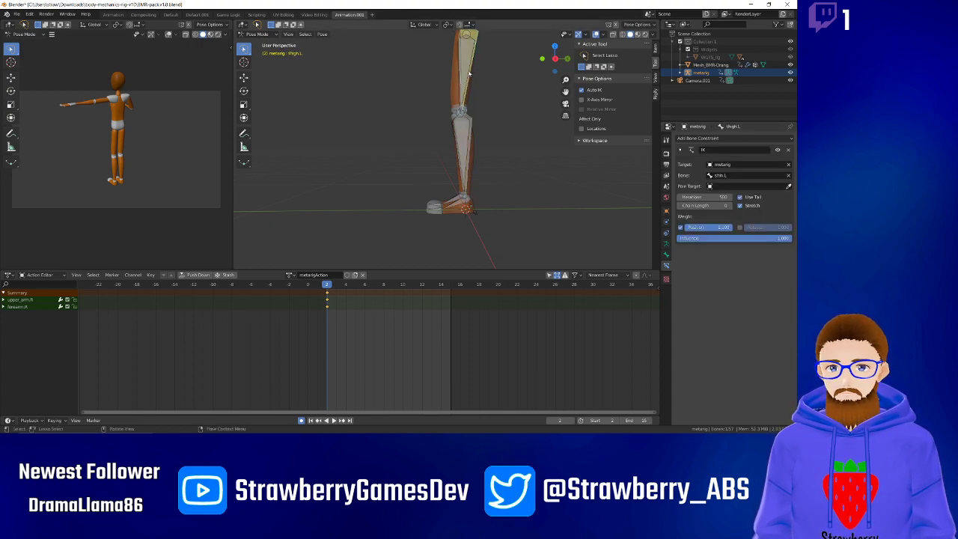
left_click(788, 149)
Pose the left leg in a forward step by rotating the thigh.L, shin.L and foot.L bones.
middle_click_drag(506, 180, 406, 196)
scroll(406, 198, "down", 3)
scroll(406, 197, "up", 3)
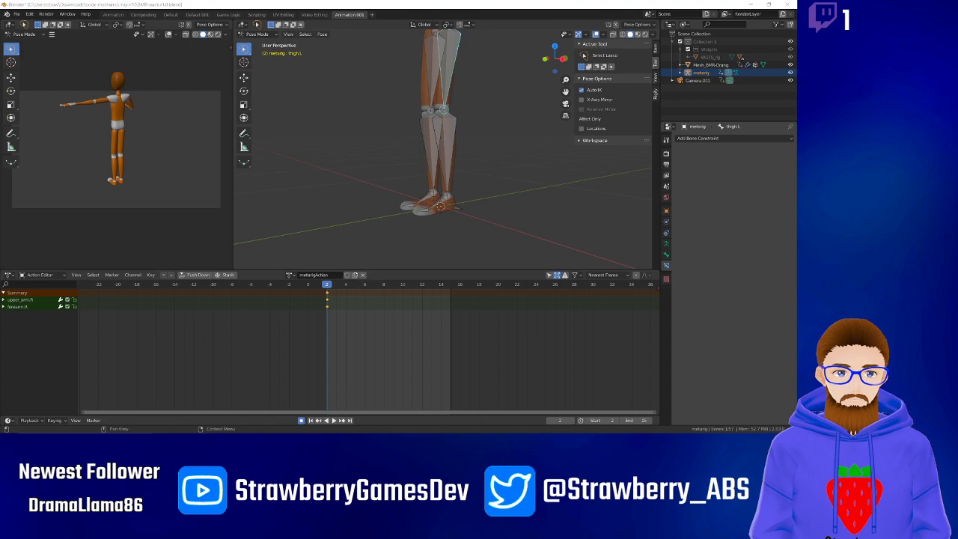
left_click(537, 213)
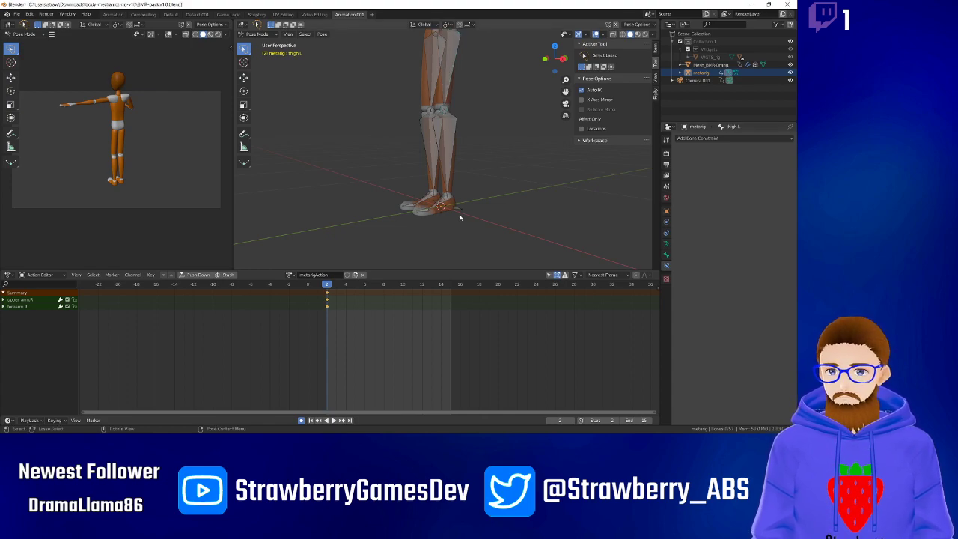
left_click(450, 65)
middle_click_drag(473, 137, 424, 147)
key("r")
left_click(386, 80)
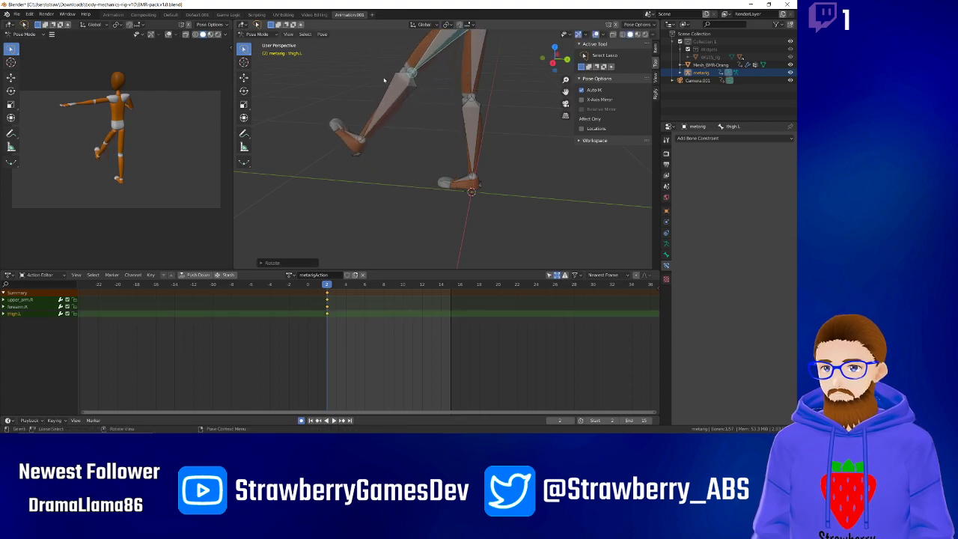
left_click(396, 103)
key("r")
left_click(416, 133)
left_click(402, 167)
key("r")
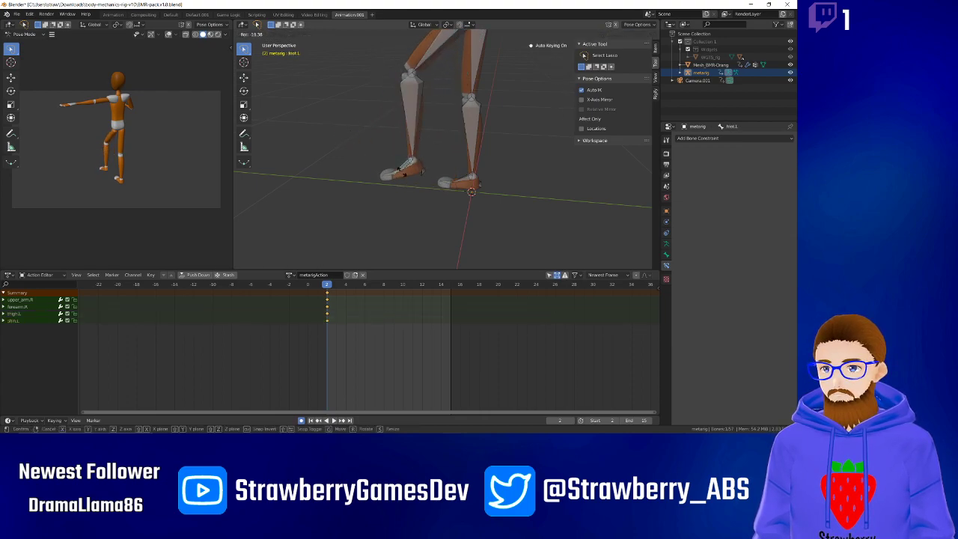
left_click(428, 181)
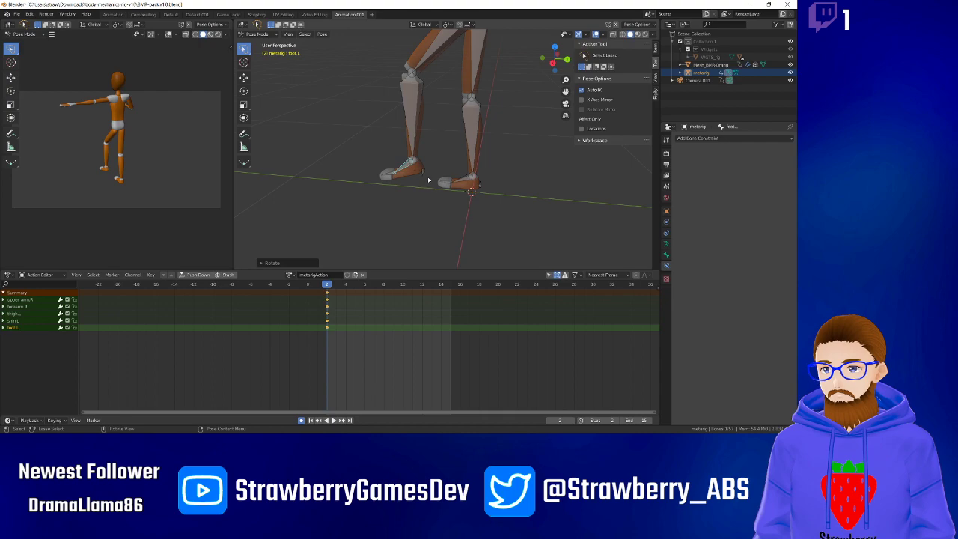
Try rotating the left foot's heel.02.L and toe.L bones.
left_click(424, 174)
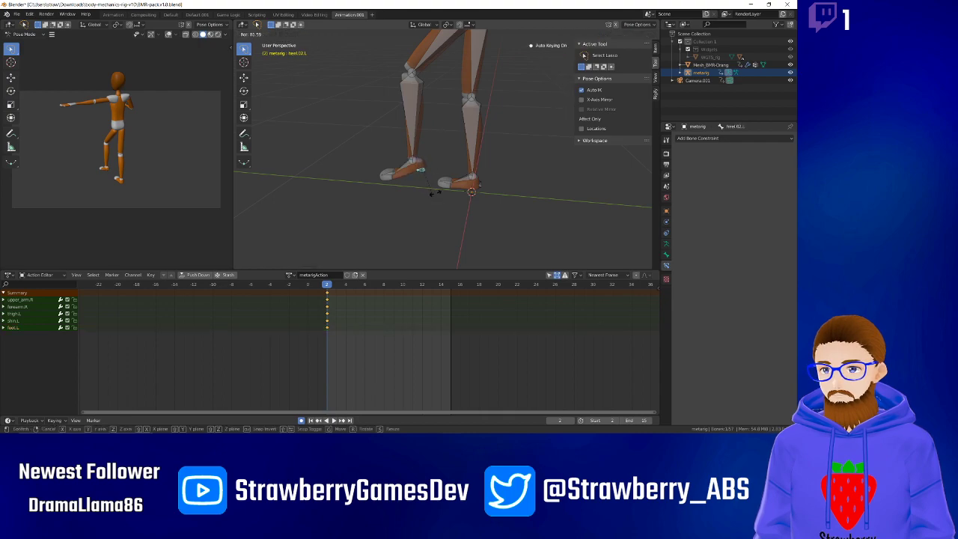
left_click(387, 174)
key("r")
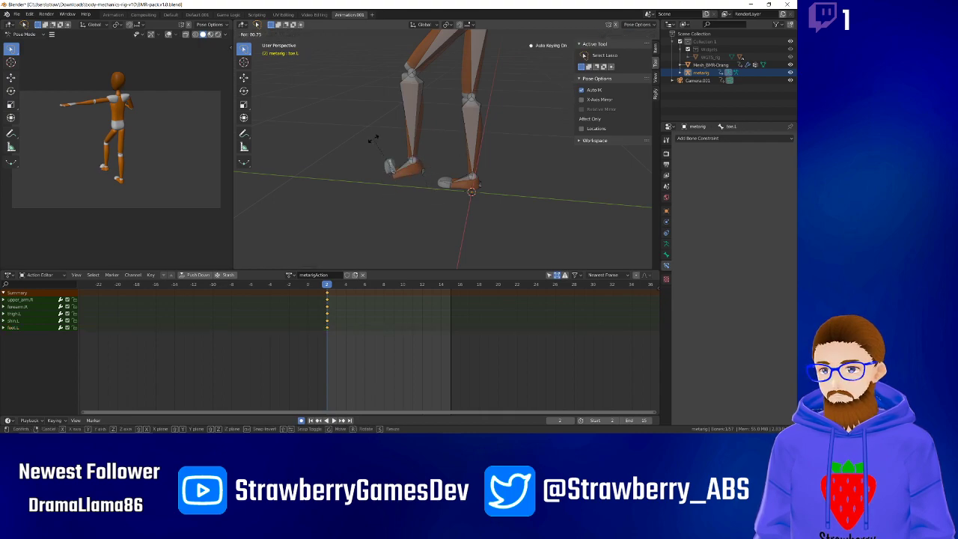
right_click(380, 168)
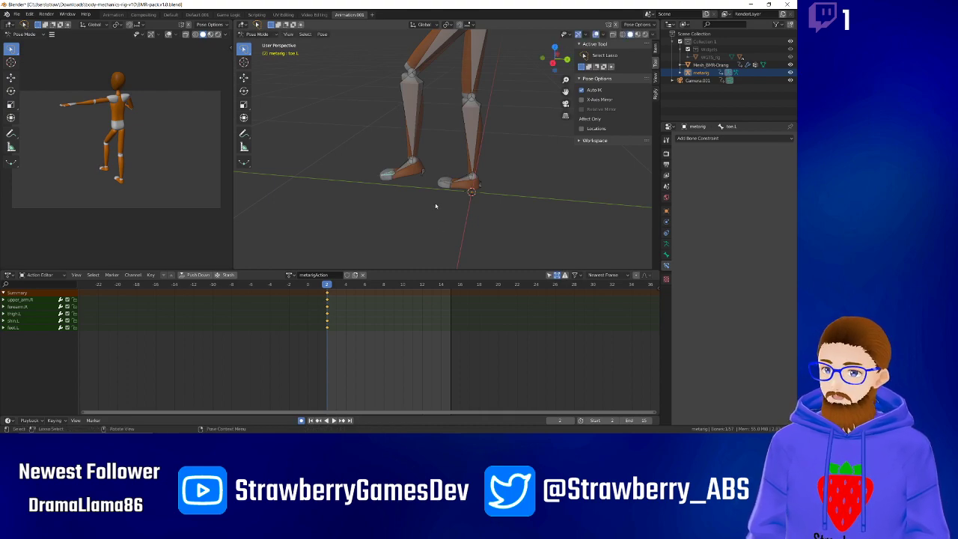
Undo the rotations of the left leg's foot, shin and thigh bones.
key("ctrl+z")
key("ctrl+z")
key("ctrl+z")
key("ctrl+z")
key("ctrl+z")
key("ctrl+z")
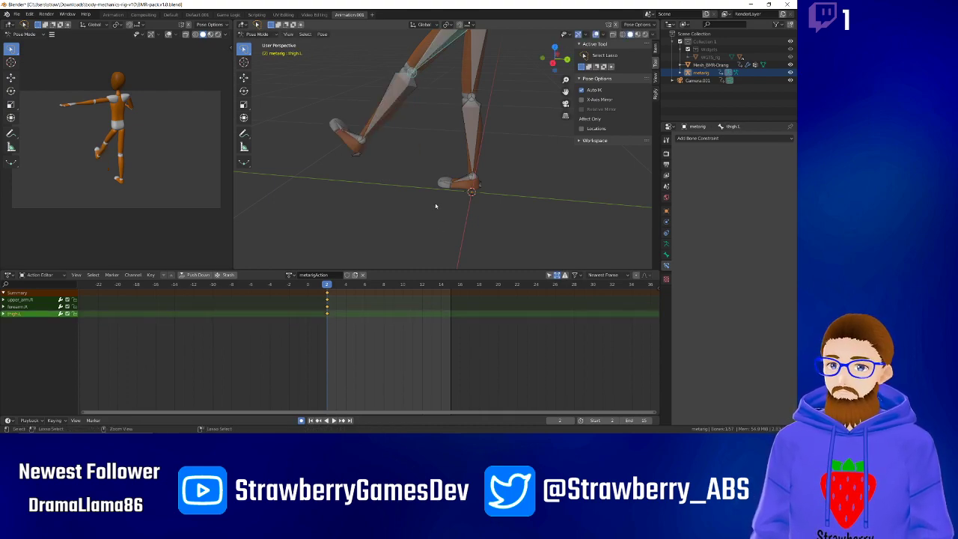
key("ctrl+z")
scroll(438, 154, "down", 1)
middle_click_drag(427, 145, 505, 164)
scroll(505, 164, "down", 4)
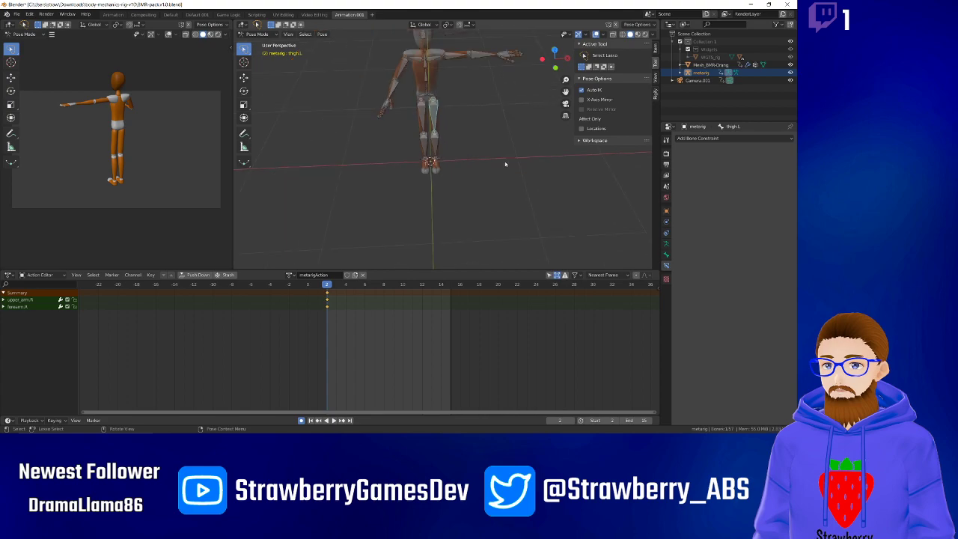
scroll(479, 142, "up", 3)
middle_click_drag(400, 113, 448, 121)
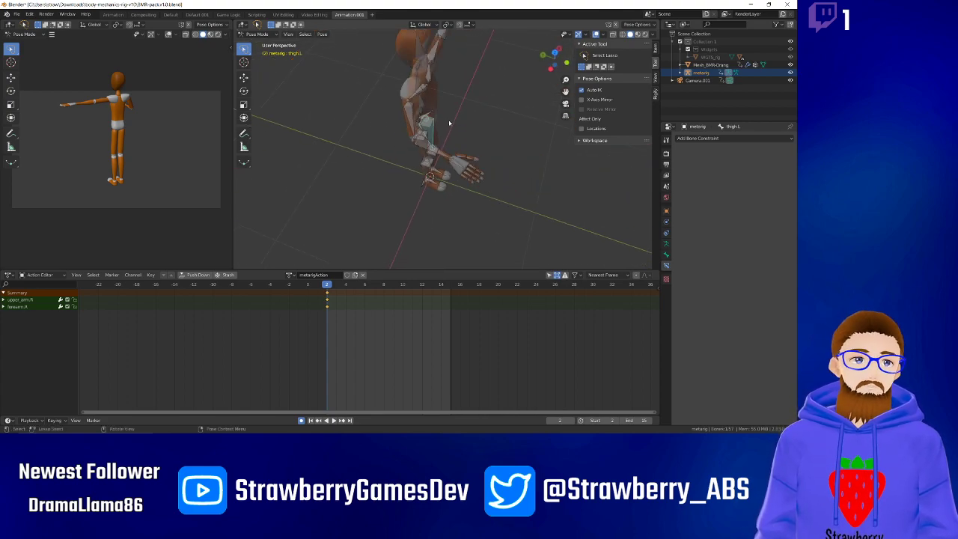
left_click(256, 34)
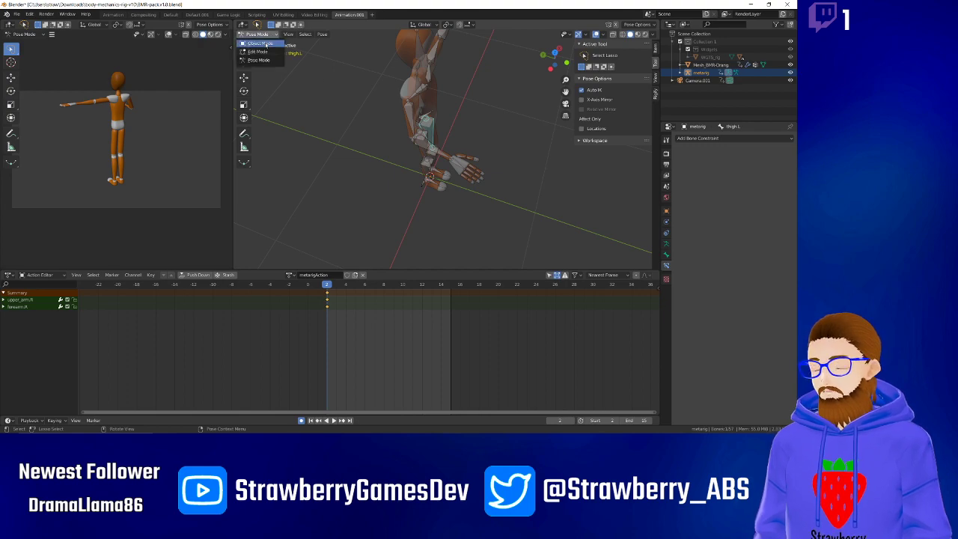
left_click(264, 51)
left_click(259, 35)
left_click(262, 60)
Straighten the right arm out to the side by rotating the upper_arm.R and forearm.R bones.
middle_click_drag(483, 118, 395, 80)
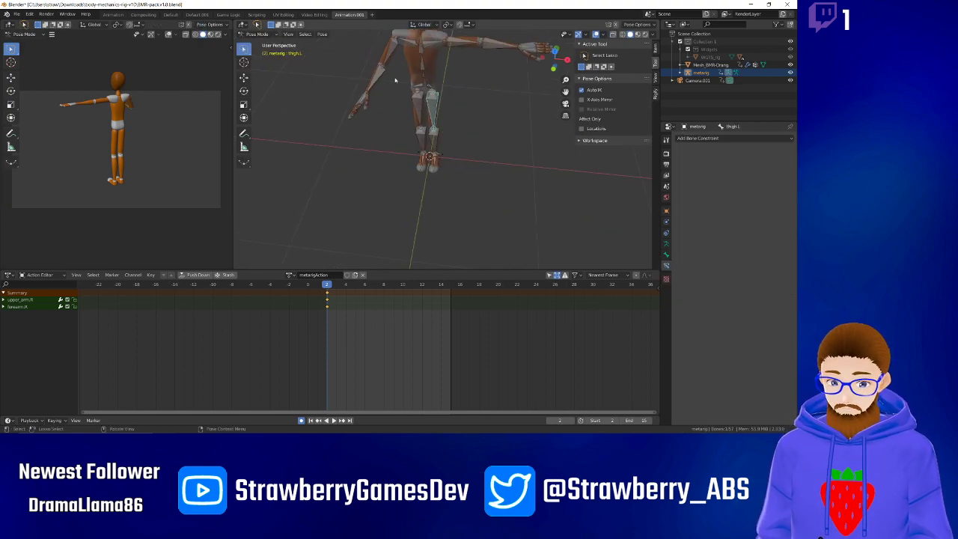
middle_click_drag(419, 96, 440, 142)
scroll(440, 143, "up", 2)
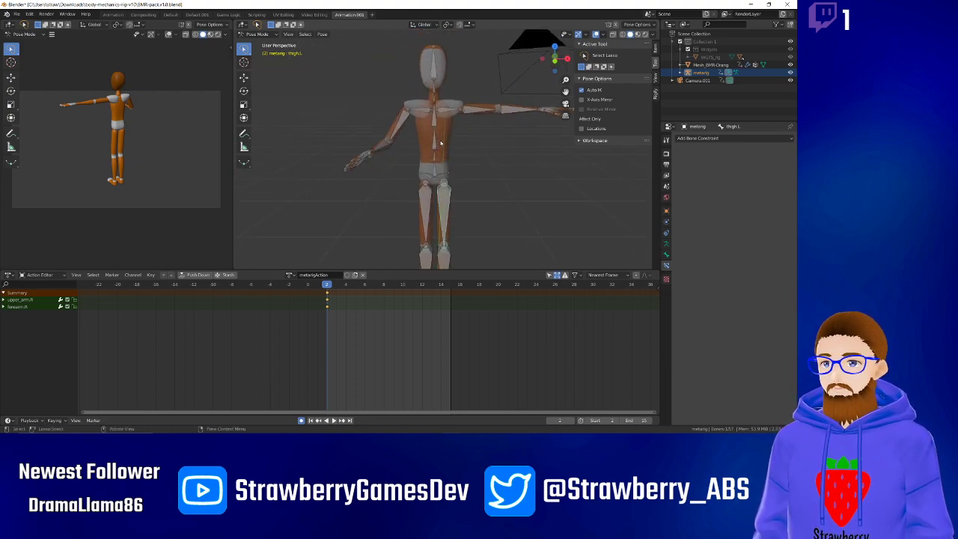
left_click(401, 126)
key("r")
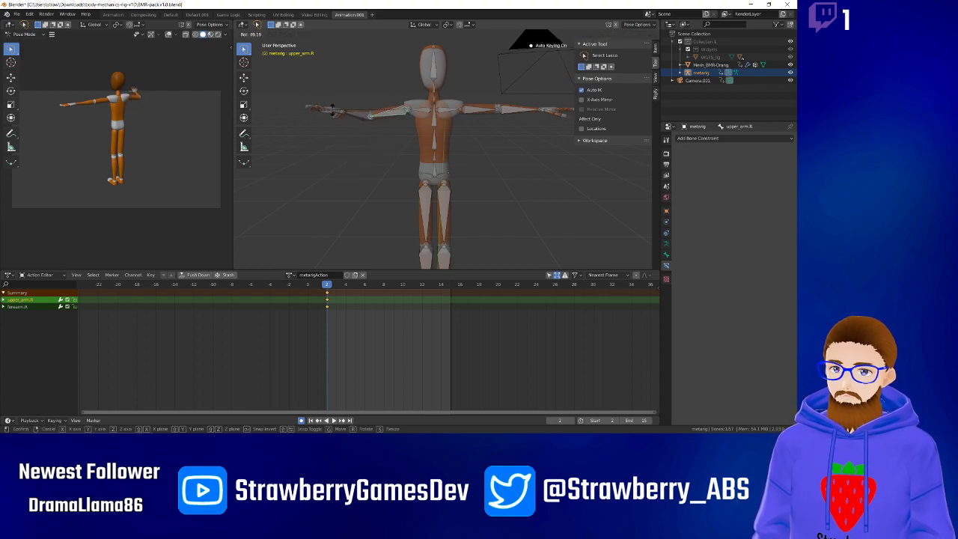
left_click(343, 115)
left_click(356, 114)
key("r")
key("r")
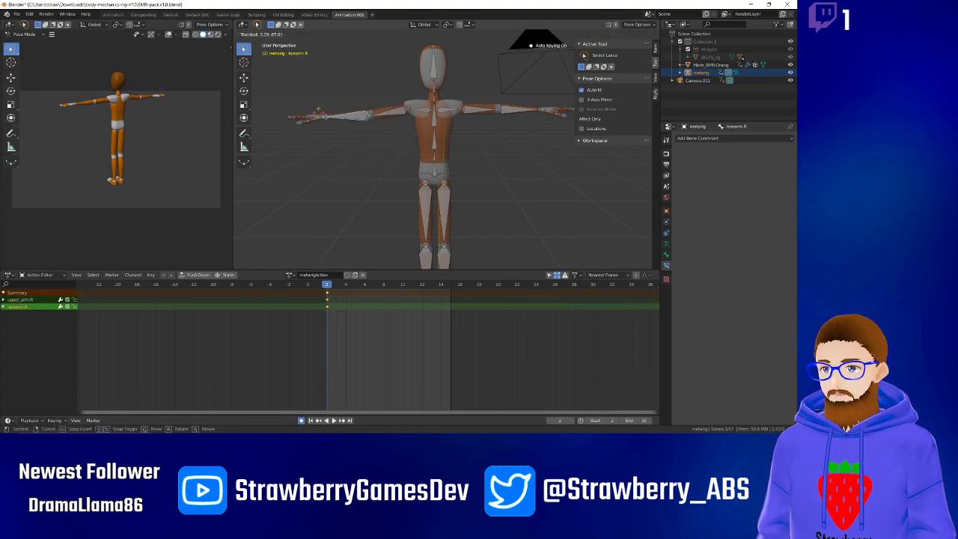
left_click(351, 149)
Try bending the whole torso forward by rotating the spine.001 bone.
mouse_move(351, 149)
middle_mouse_down()
mouse_move(368, 180)
mouse_move(350, 167)
mouse_move(353, 149)
middle_mouse_up()
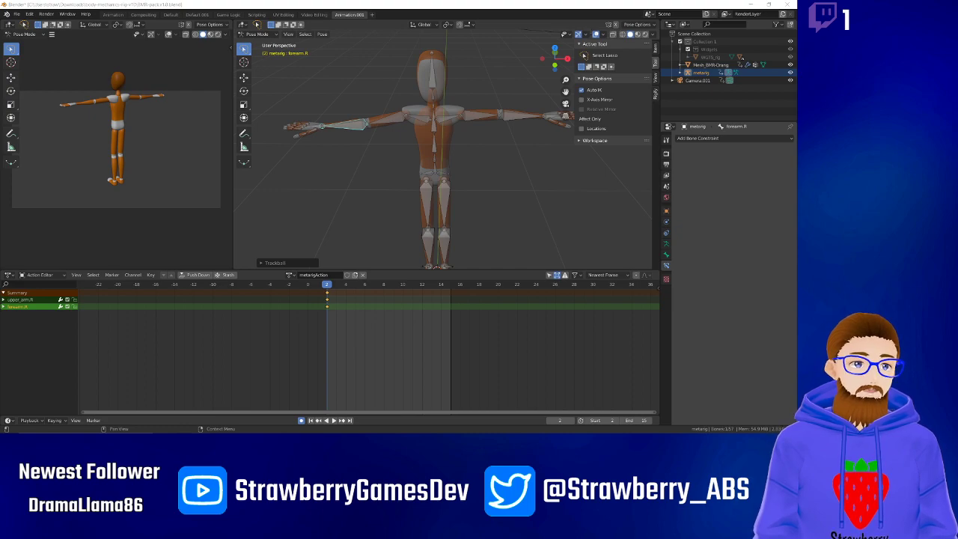
middle_click_drag(400, 169, 473, 153)
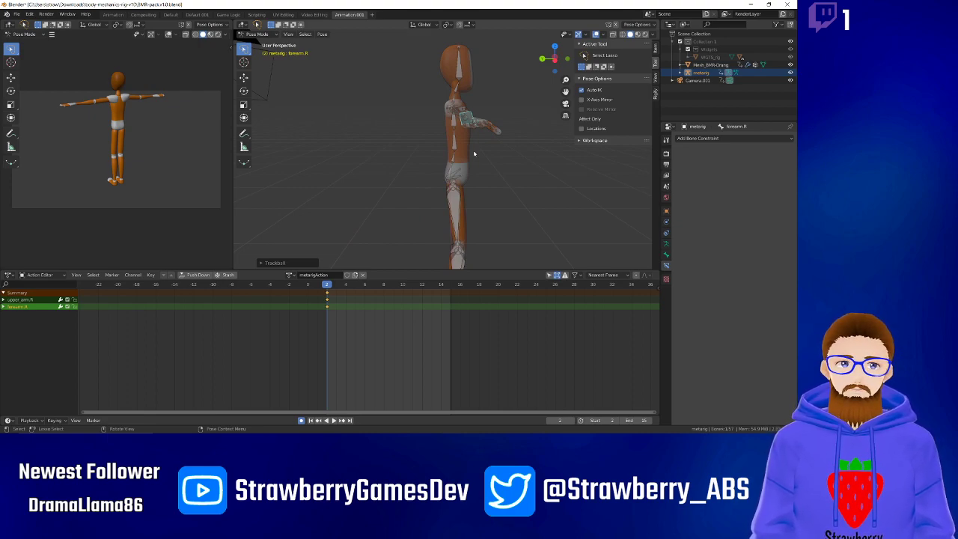
mouse_move(473, 161)
middle_mouse_down()
mouse_move(351, 167)
mouse_move(460, 167)
middle_mouse_up()
left_click(451, 160)
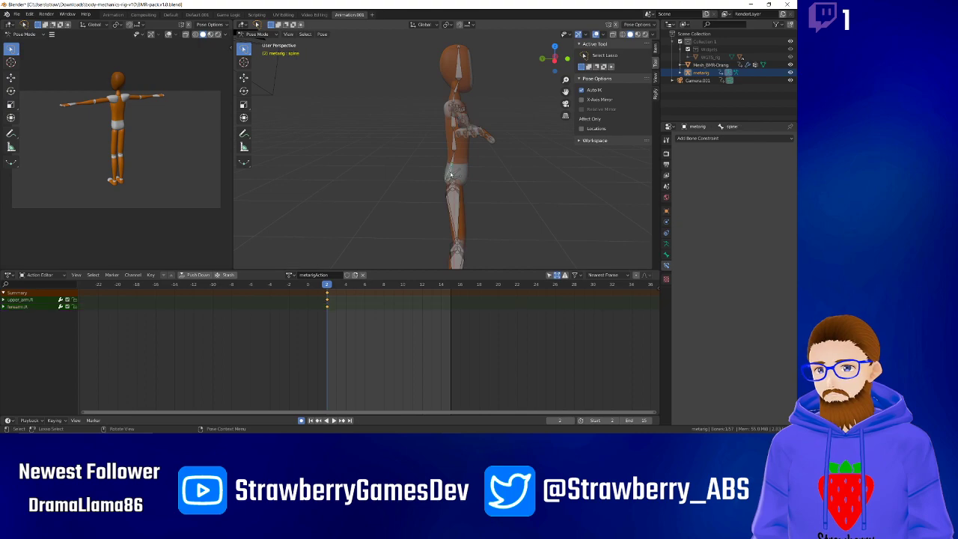
key("r")
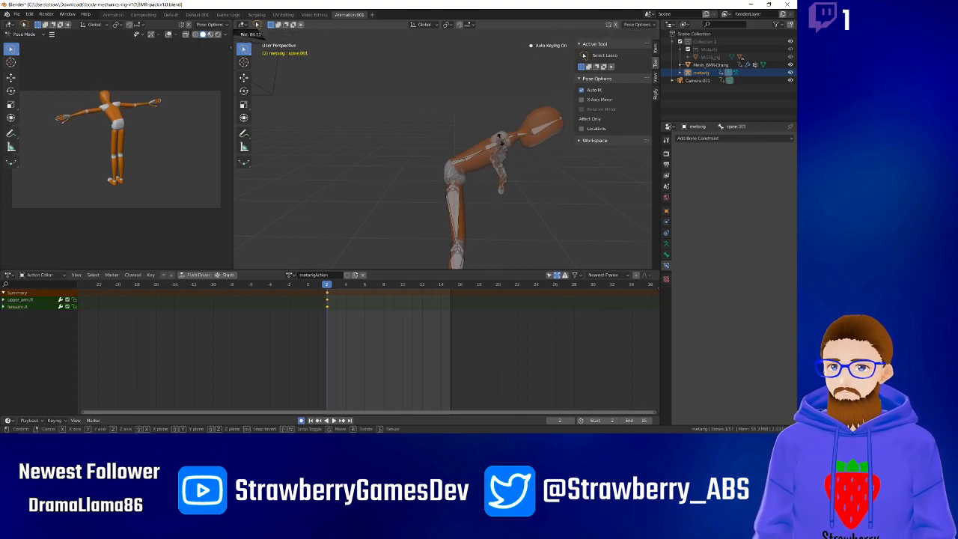
right_click(437, 110)
Bend the upper torso by rotating the spine.002 and spine.003 bones.
left_click(453, 140)
key("r")
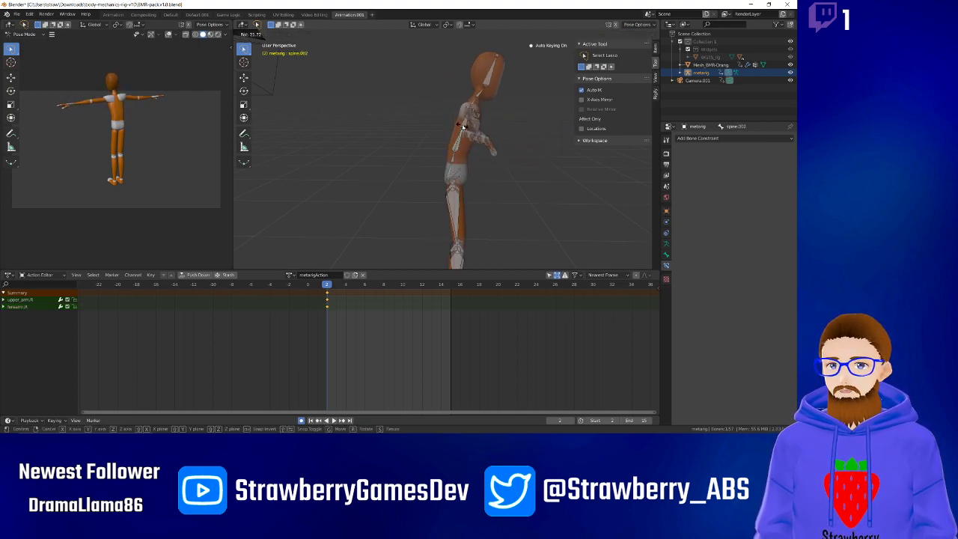
left_click(464, 127)
left_click(464, 120)
key("r")
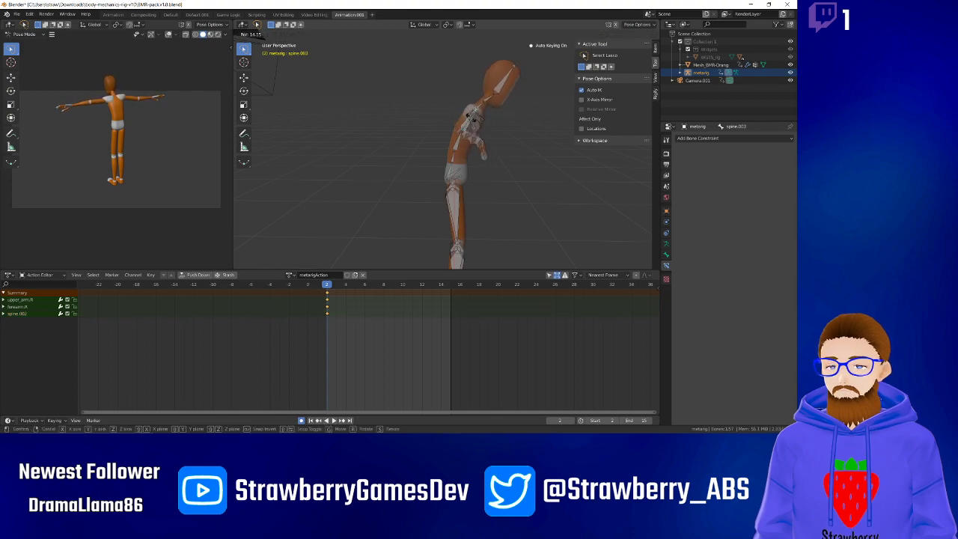
left_click(510, 51)
Try rotating the right shoulder bone, shoulder.R, freely and constrained to the global X, Y and Z axes.
middle_click_drag(447, 174, 399, 169)
left_click(423, 122)
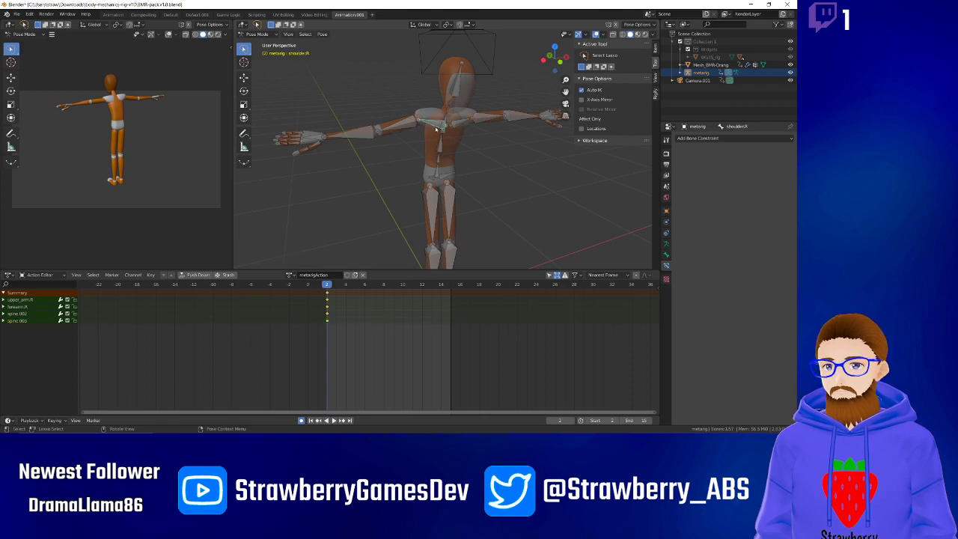
middle_click_drag(432, 124, 366, 134)
key("r")
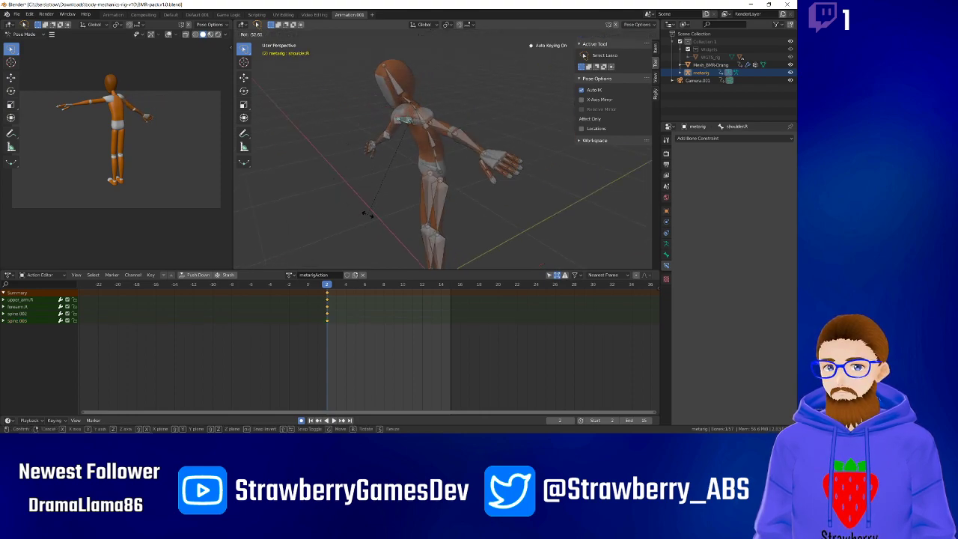
key("x")
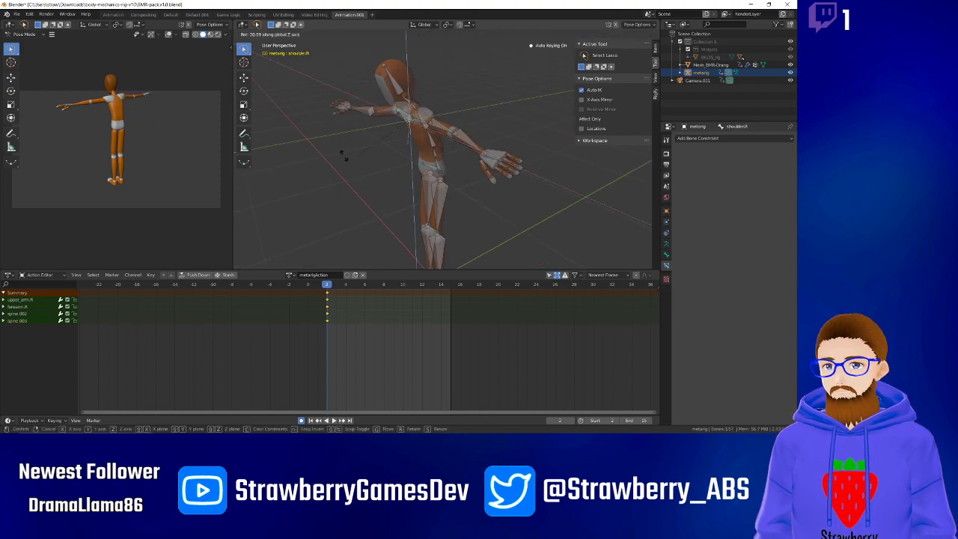
key("z")
key("y")
key("z")
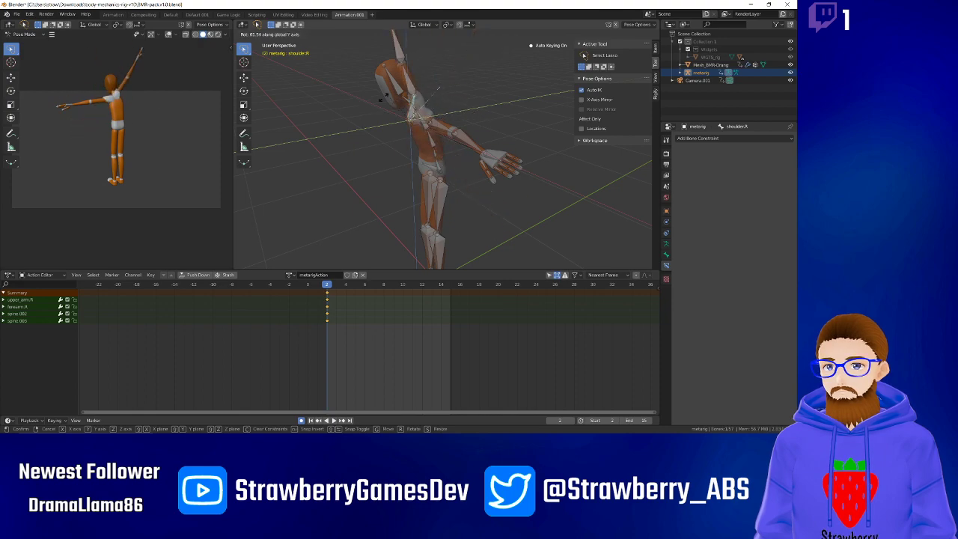
middle_click_drag(353, 183, 348, 179)
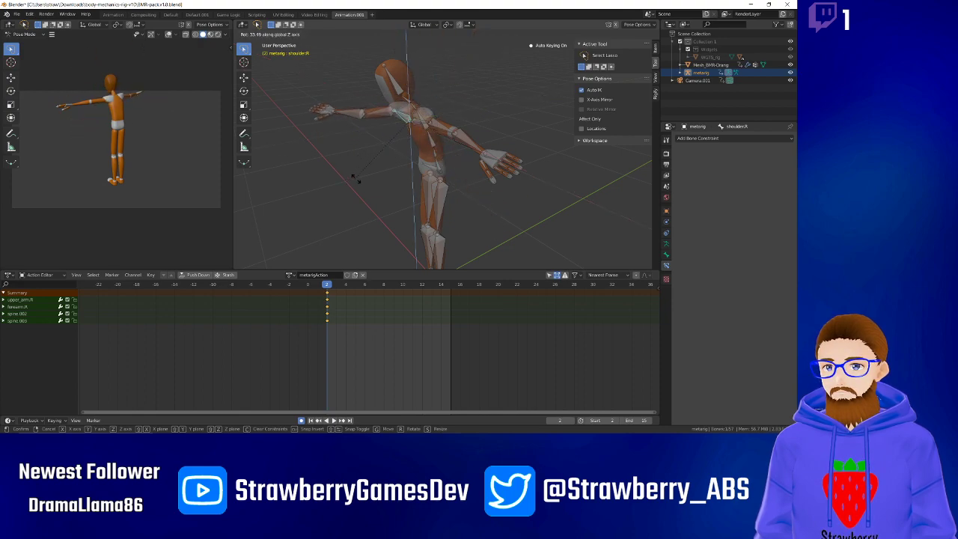
middle_click(361, 178)
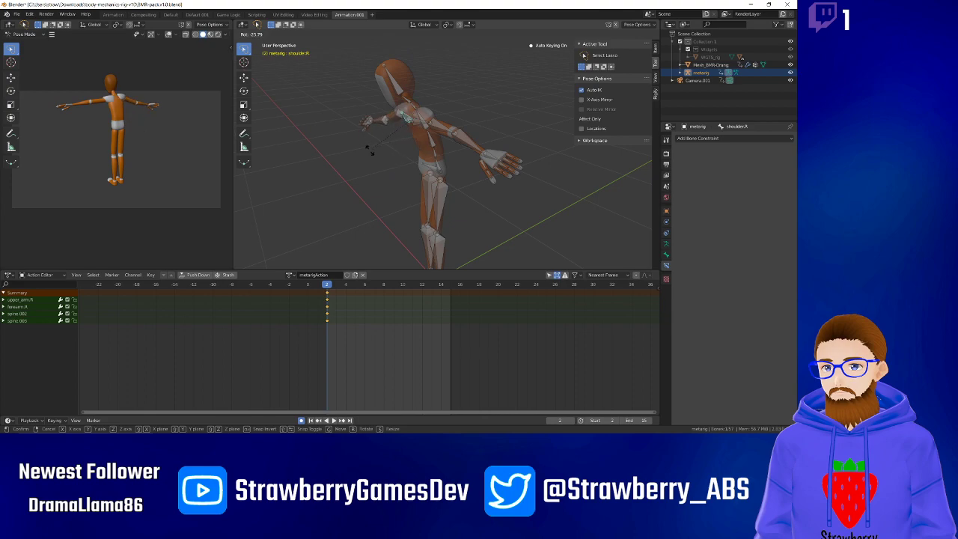
right_click(366, 157)
Rotate the shoulder.R bone freely with trackball rotation.
middle_click_drag(365, 166, 438, 152)
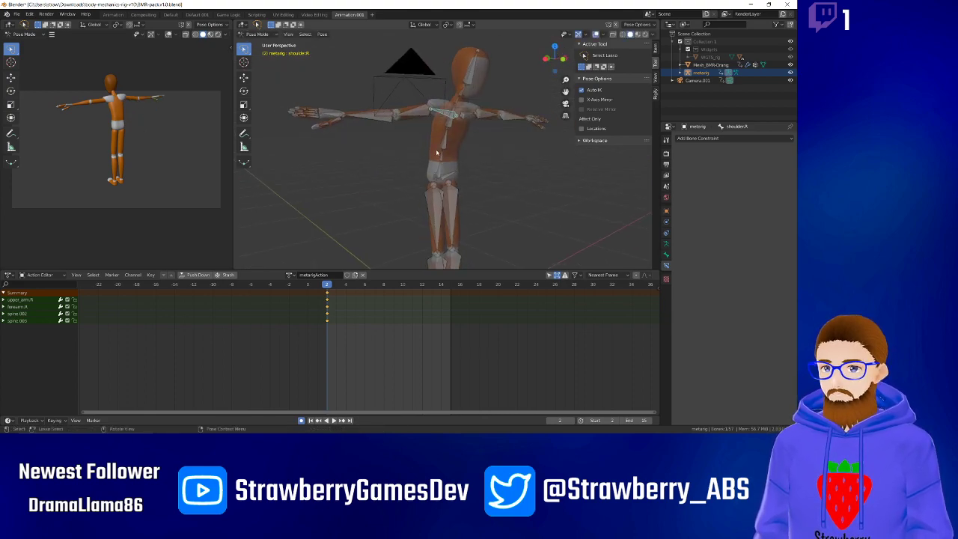
key("r")
key("r")
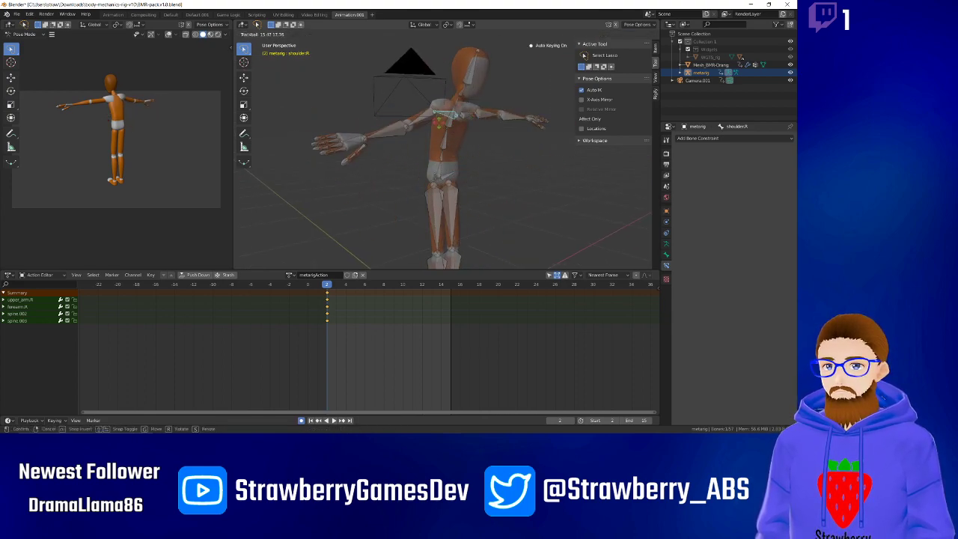
key("r")
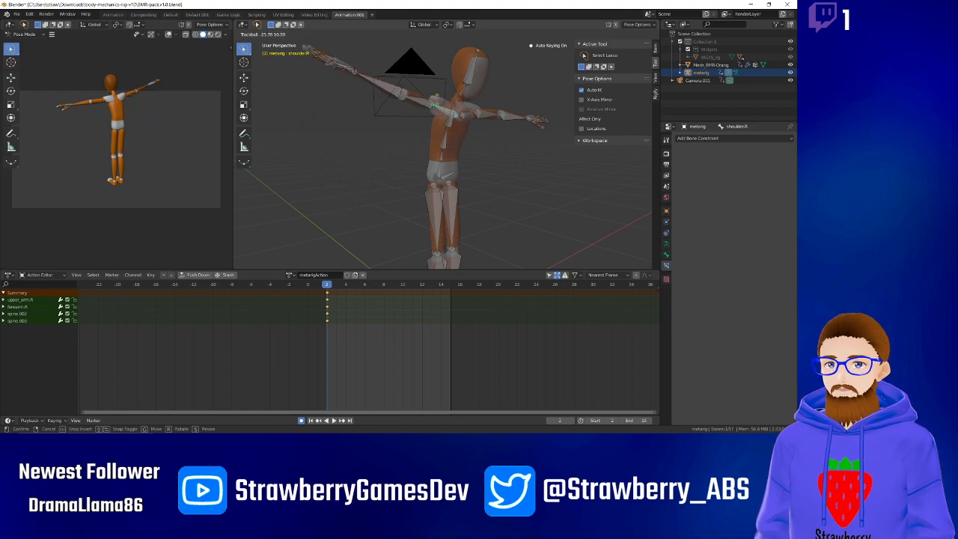
key("r")
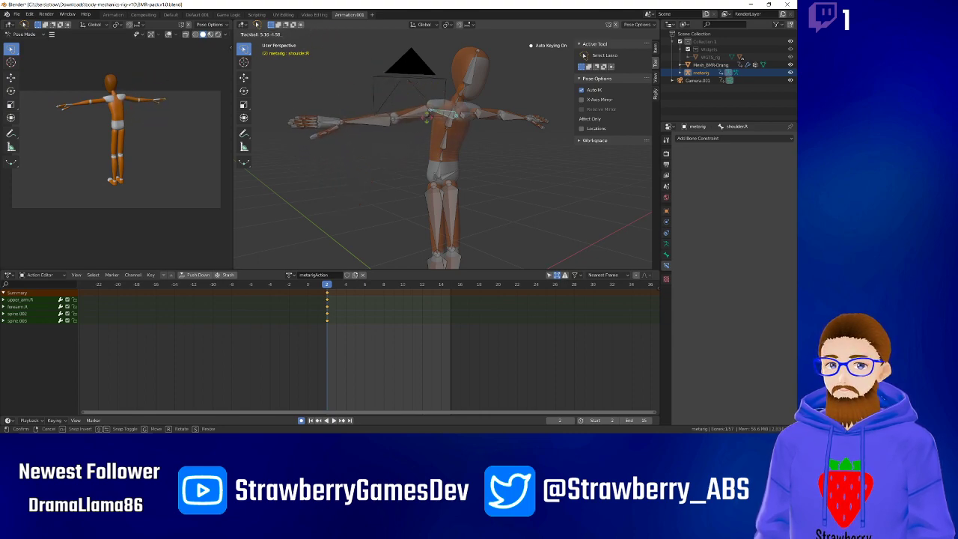
Swing the left arm by rotating the upper_arm.L bone with trackball rotation.
middle_click_drag(423, 107, 408, 137)
left_click(472, 122)
key("r")
key("r")
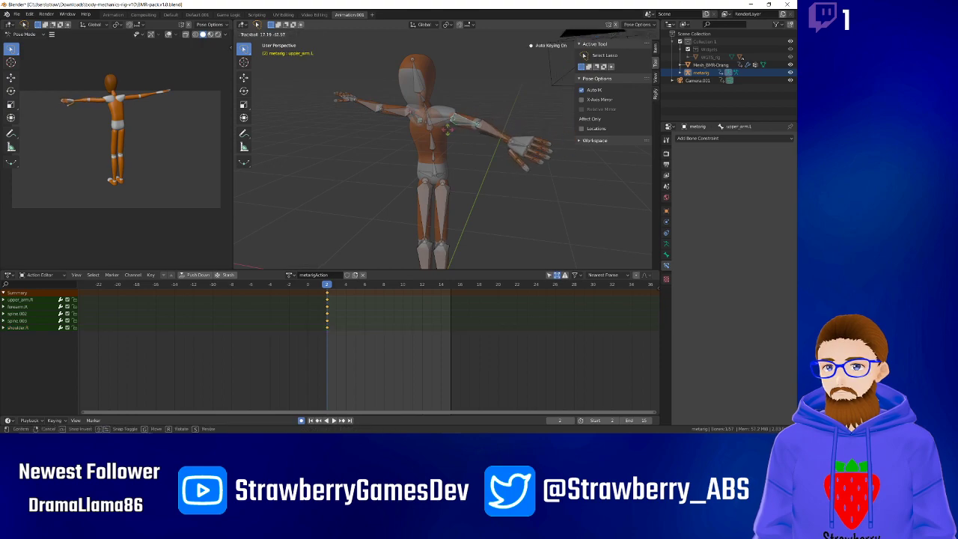
left_click(438, 134)
Turn and tilt the head by rotating the spine.006 bone, first with trackball rotation and again from a side view.
left_click(418, 83)
key("r")
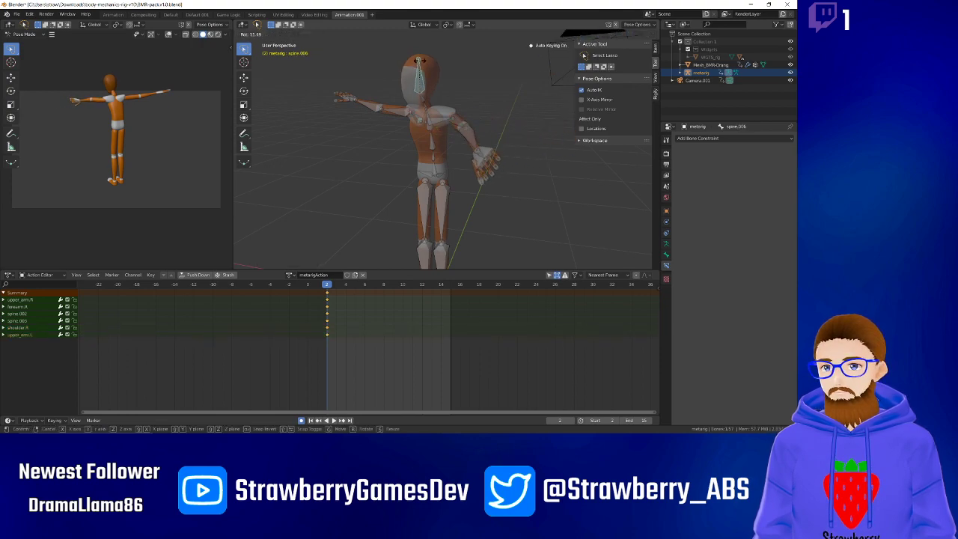
key("r")
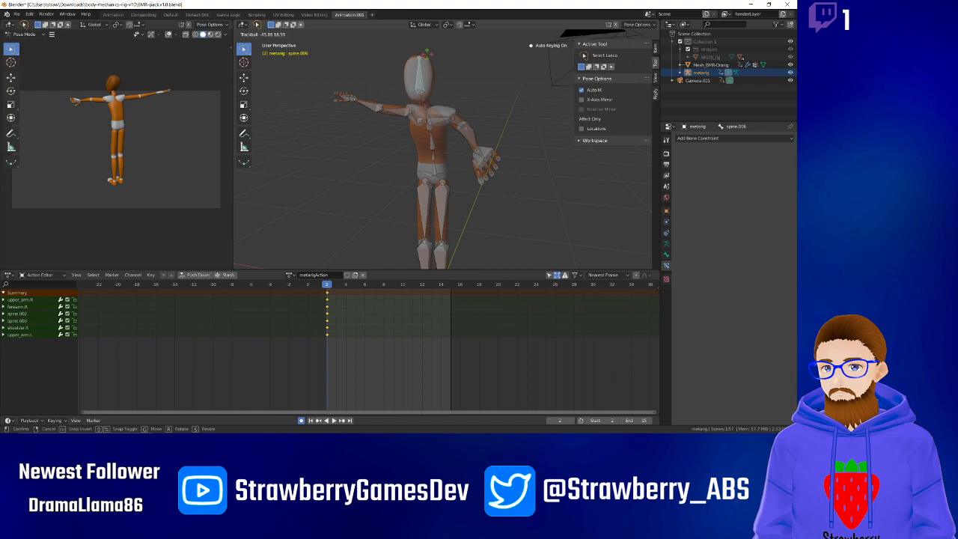
left_click(428, 49)
middle_click_drag(454, 85, 362, 88)
key("r")
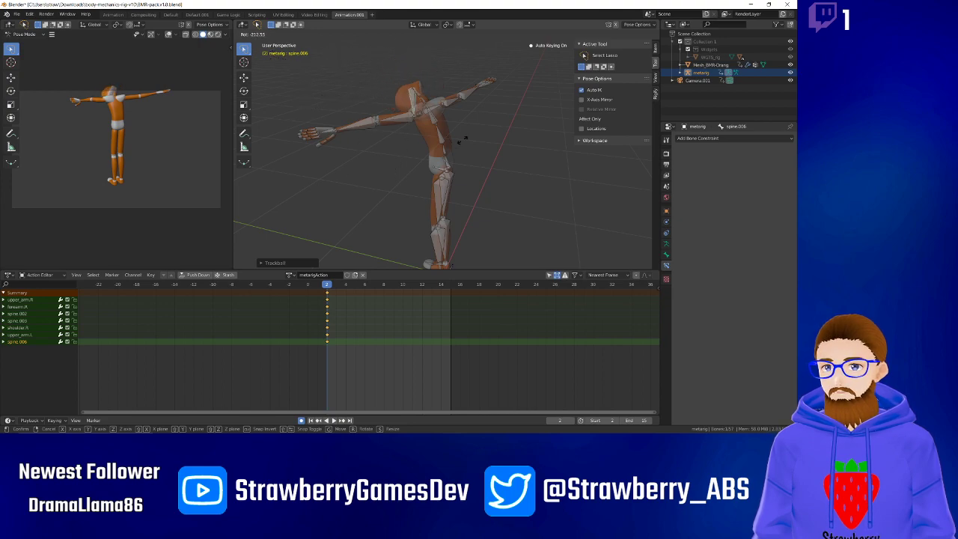
left_click(320, 71)
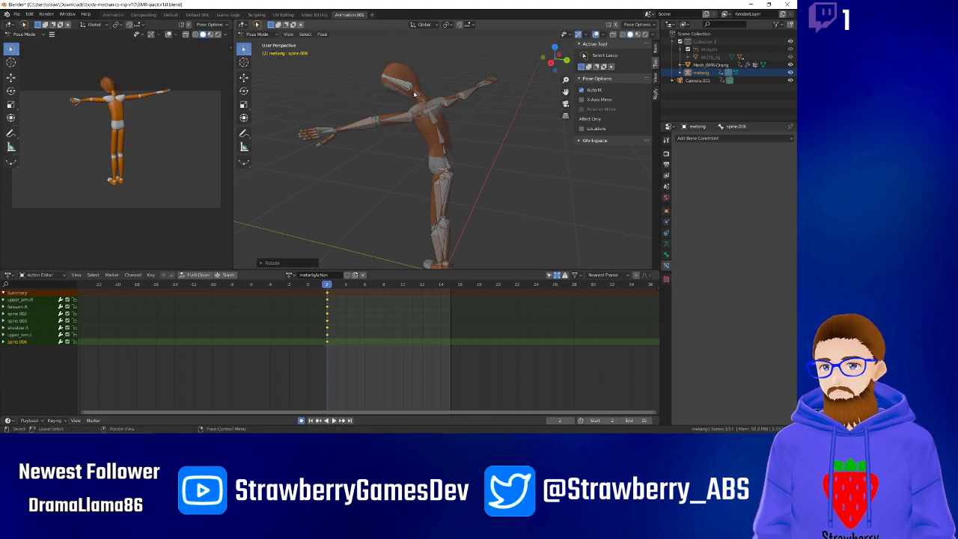
Swing the head and neck over by rotating the neck bones spine.005 and spine.004.
left_click(417, 97)
left_click(417, 95)
key("r")
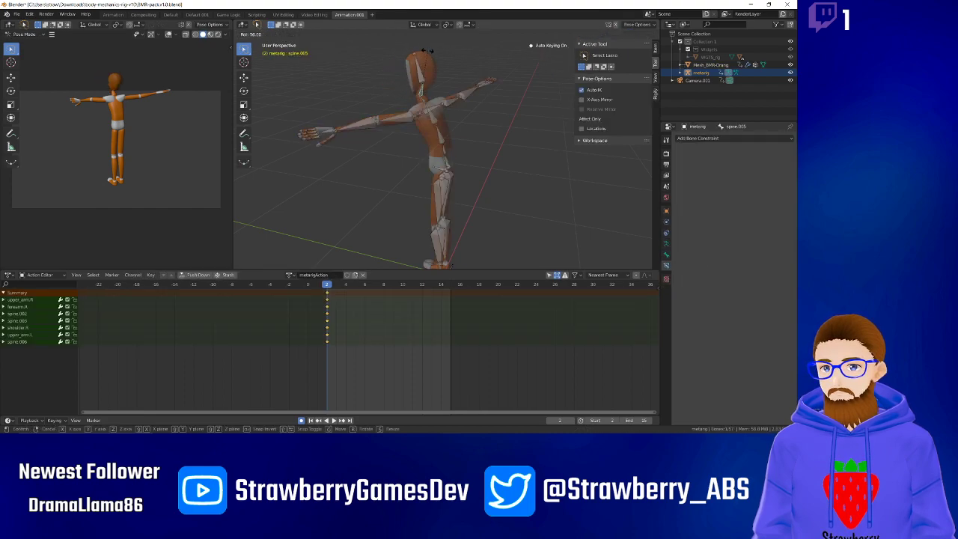
left_click(425, 98)
left_click(423, 103)
key("r")
left_click(469, 75)
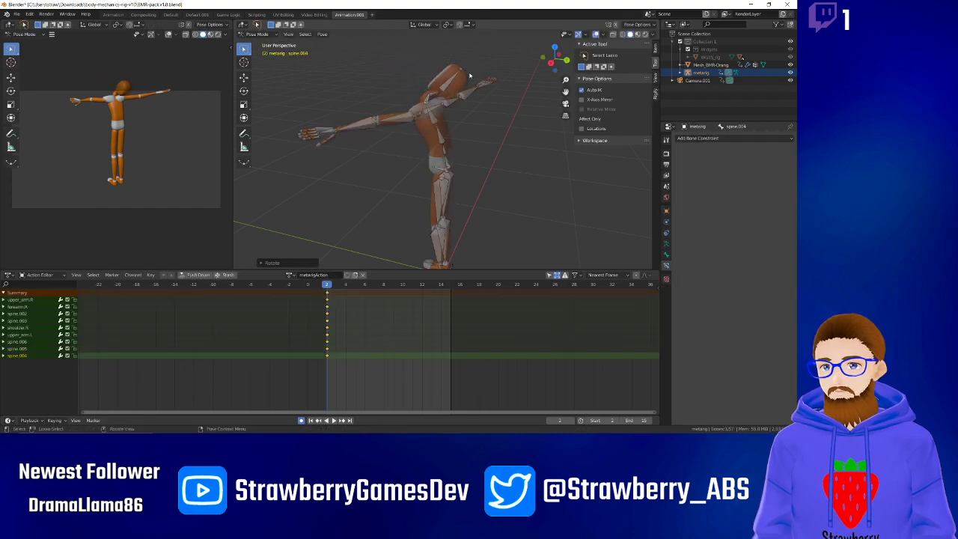
Tilt the head and neck the opposite way by rotating the spine.005 and spine.004 bones again.
left_click(436, 95)
key("r")
left_click(418, 88)
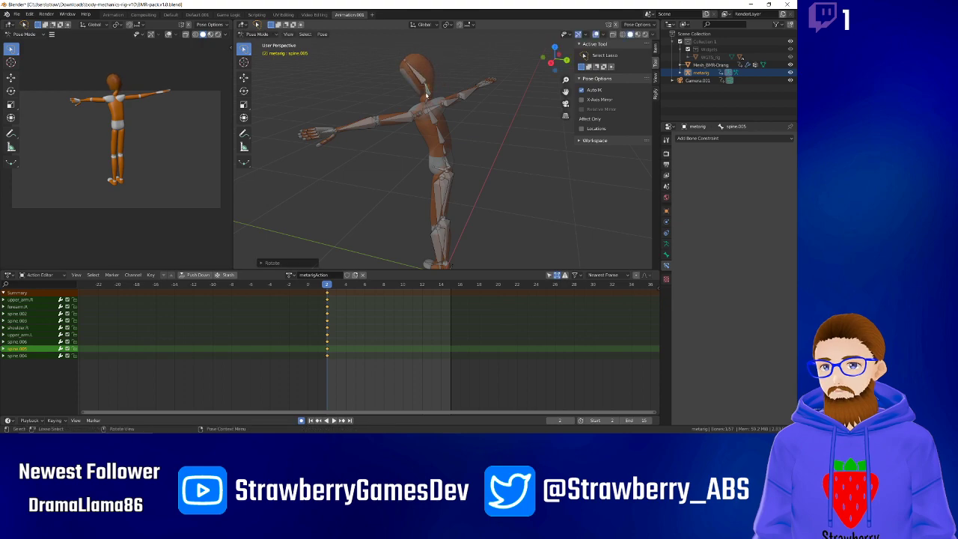
left_click(428, 98)
key("r")
left_click(409, 86)
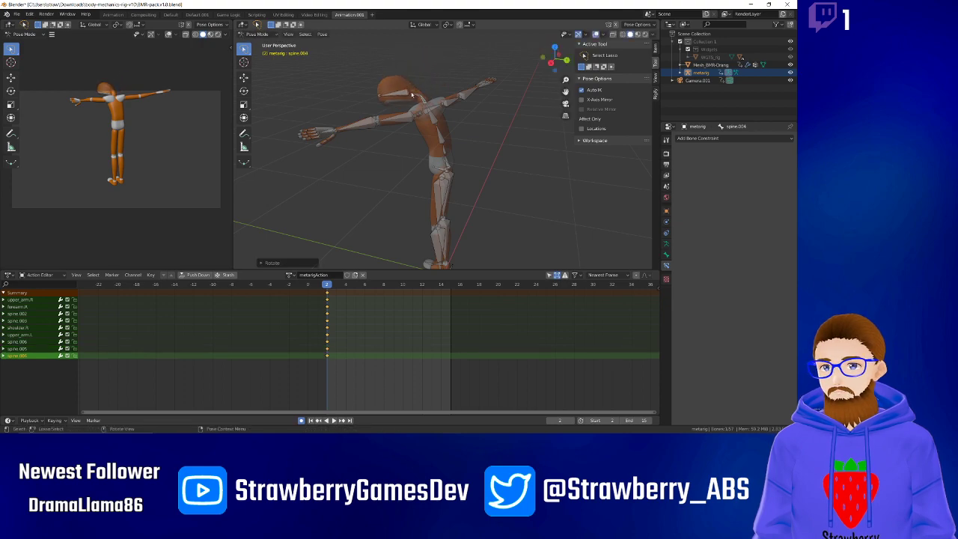
Bring the head back upright by rotating the neck and the head bone spine.006.
left_click(412, 93)
key("r")
left_click(421, 75)
left_click(408, 69)
key("r")
left_click(418, 68)
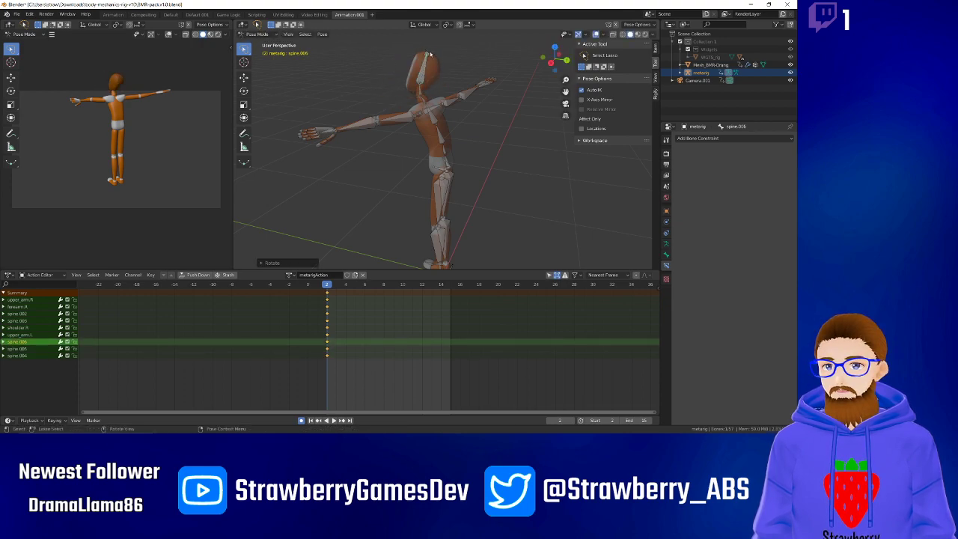
Turn off the Auto IK pose option for the metarig.
middle_click_drag(365, 116, 434, 130)
left_click(413, 136)
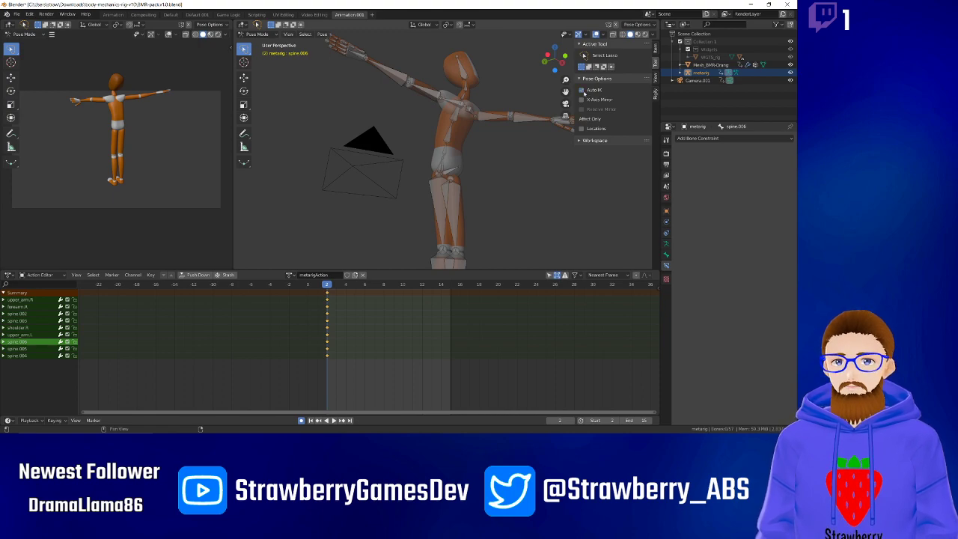
scroll(466, 234, "down", 3)
middle_click_drag(452, 229, 485, 250)
Lift the right leg forward by rotating the shin.R and thigh.R bones.
left_click(458, 254)
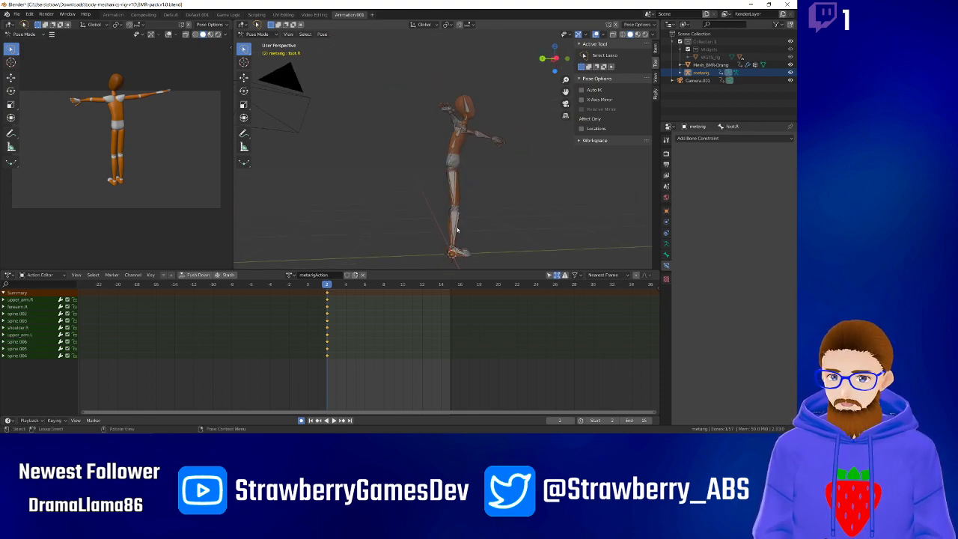
key("r")
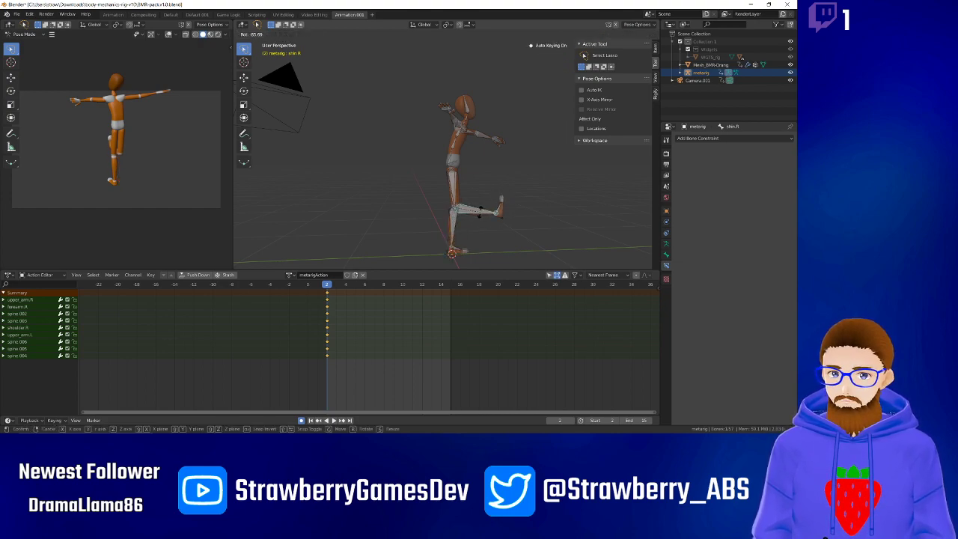
left_click(479, 210)
left_click(451, 191)
key("r")
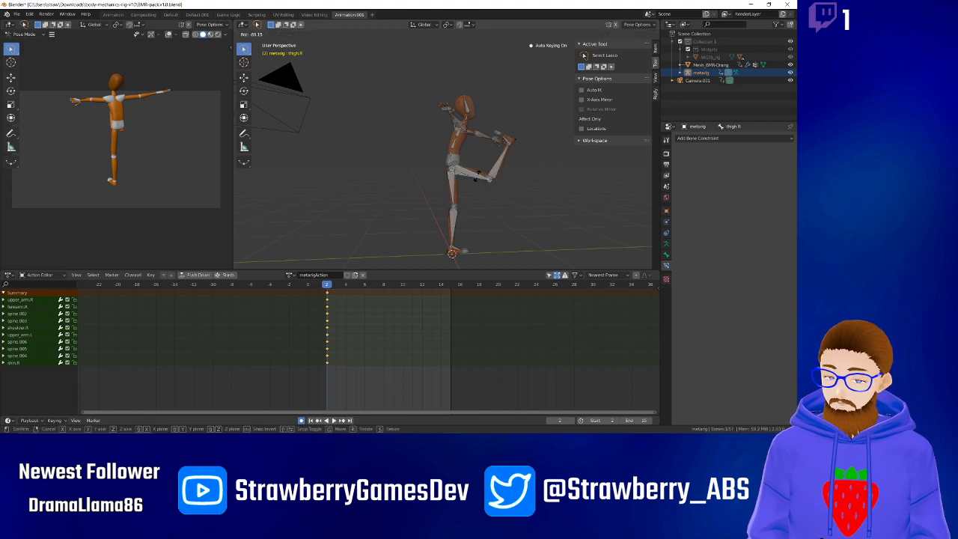
left_click(493, 159)
Pose the right leg in a bent-knee forward step by readjusting the shin.R and thigh.R rotations.
left_click(491, 150)
key("r")
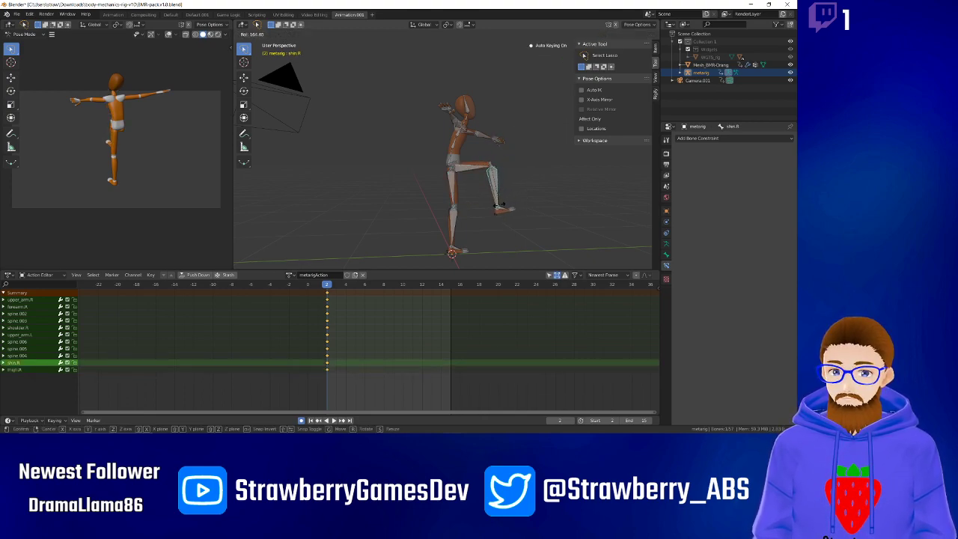
left_click(492, 184)
left_click(481, 169)
key("r")
left_click(477, 187)
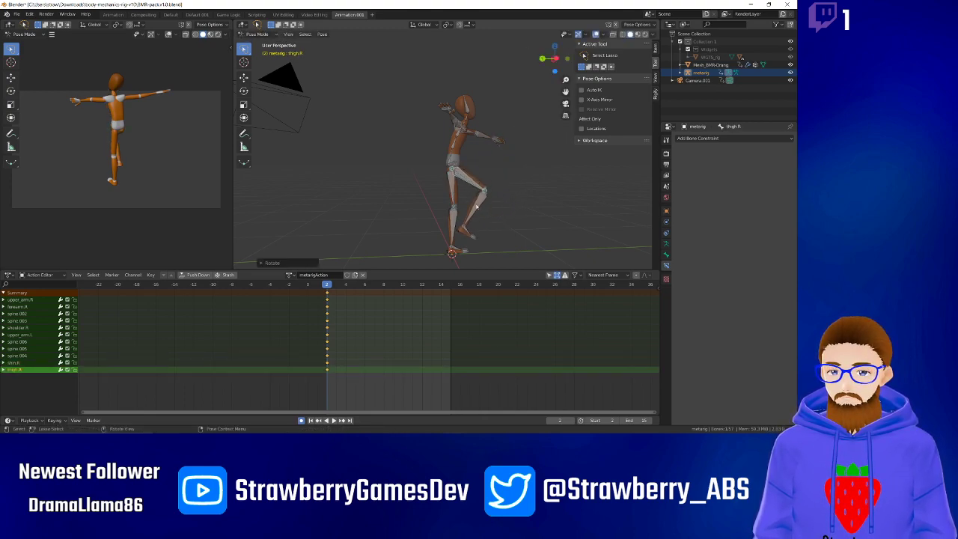
left_click(477, 210)
key("r")
left_click(487, 212)
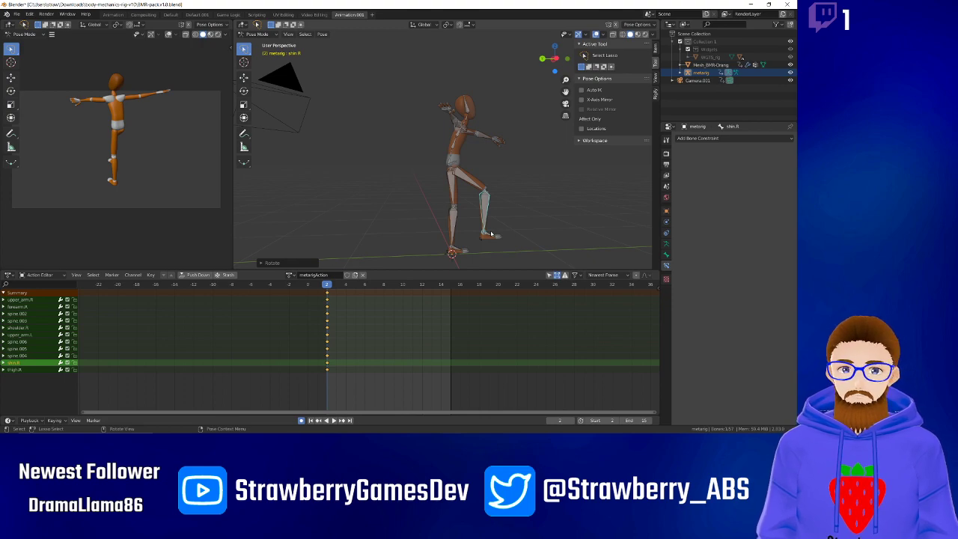
Swing the right leg back behind the body by moving foot.R with Auto IK and adjusting the foot's rotation.
left_click(487, 236)
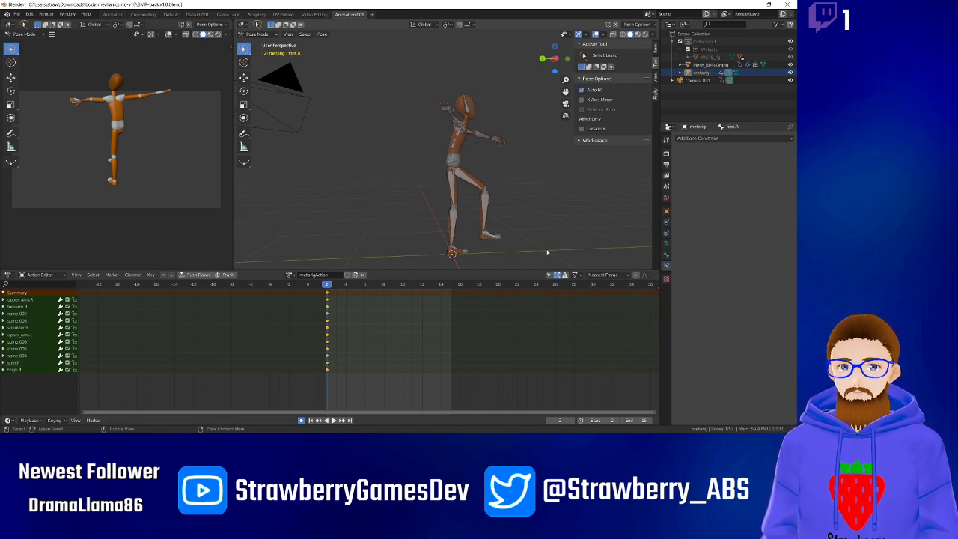
key("g")
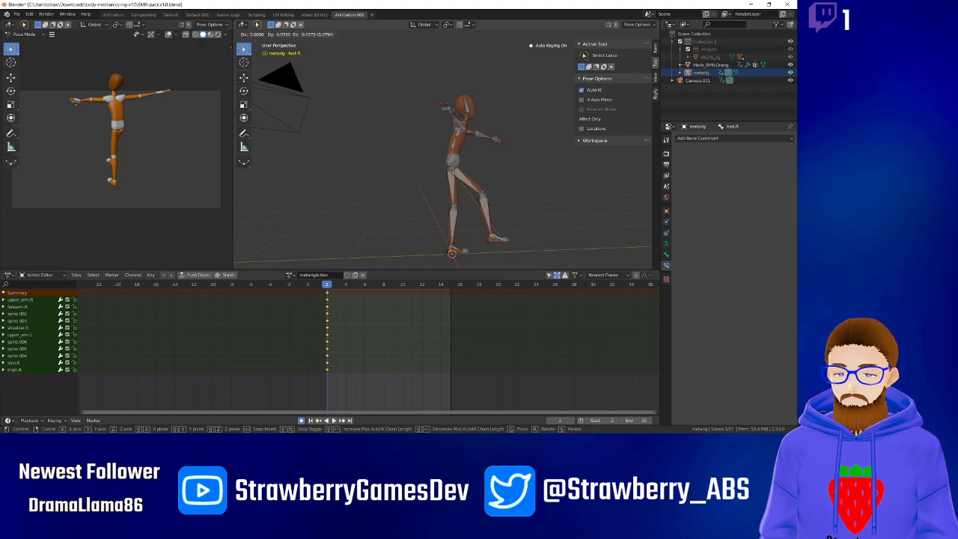
left_click(397, 239)
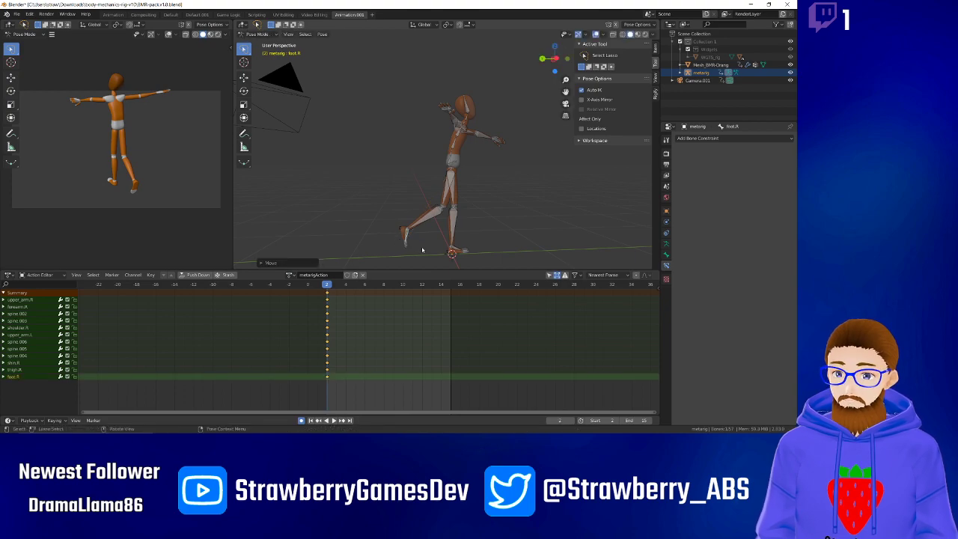
key("r")
left_click(434, 244)
key("g")
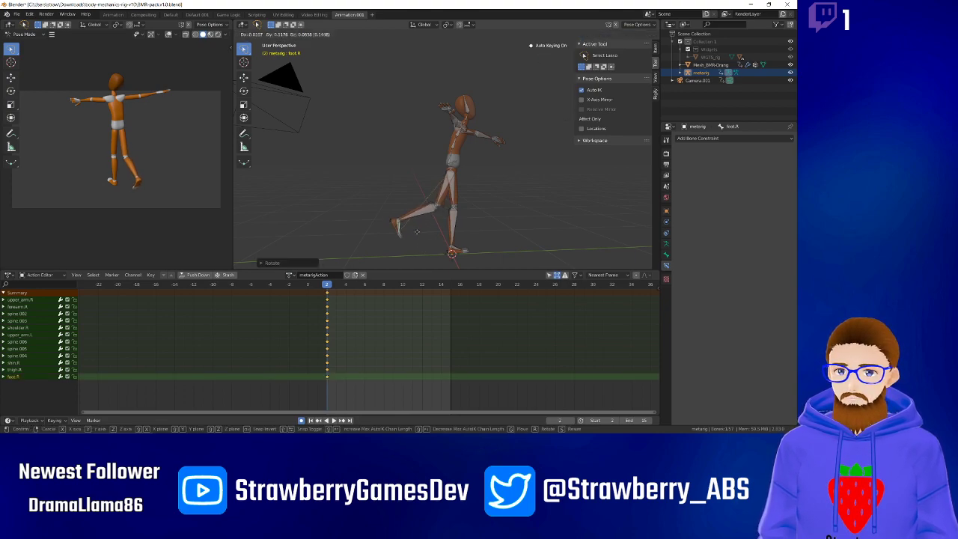
left_click(414, 230)
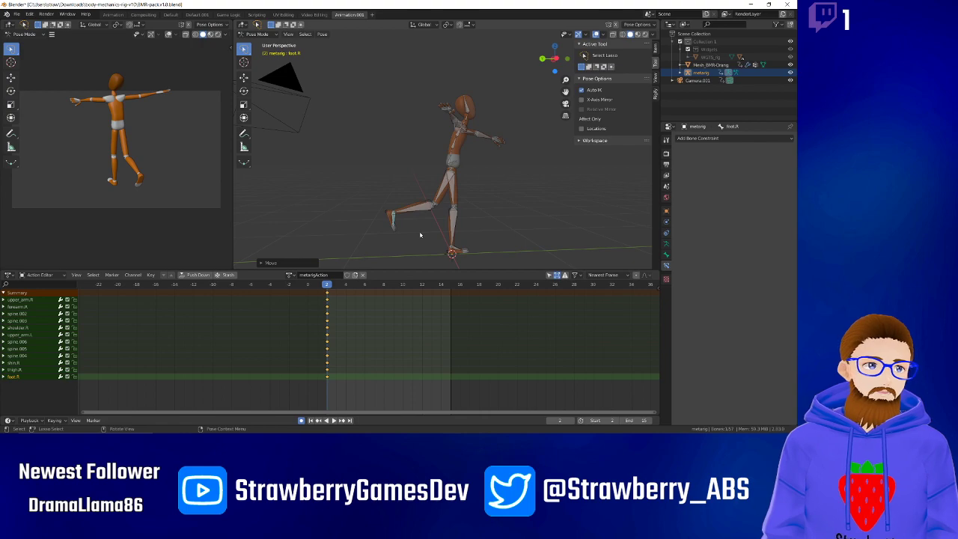
Lift the left leg forward by moving foot.L with Auto IK, and tilt the foot.
left_click(452, 251)
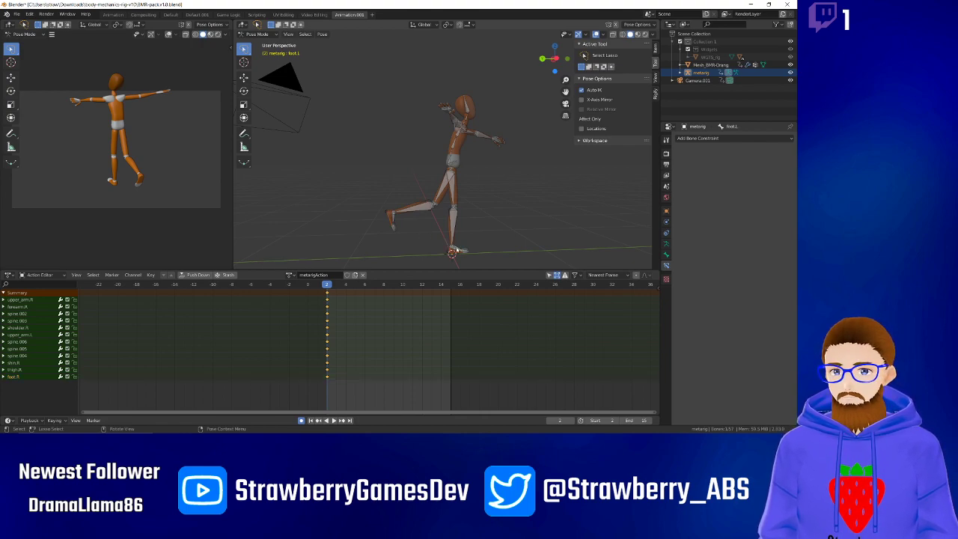
key("g")
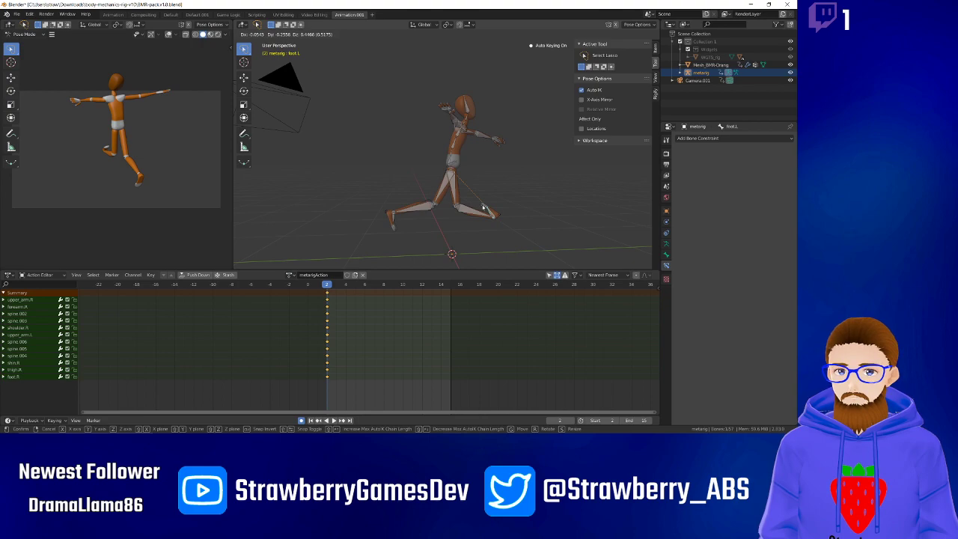
left_click(483, 208)
key("r")
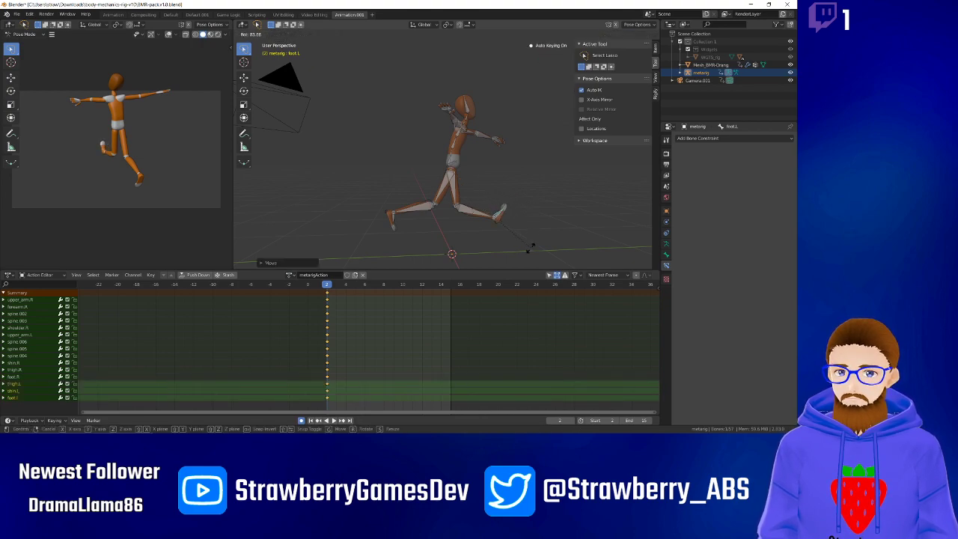
left_click(523, 255)
Pose the left leg in a forward stride by bending shin.L and raising thigh.L with direct rotations.
left_click(464, 212)
key("r")
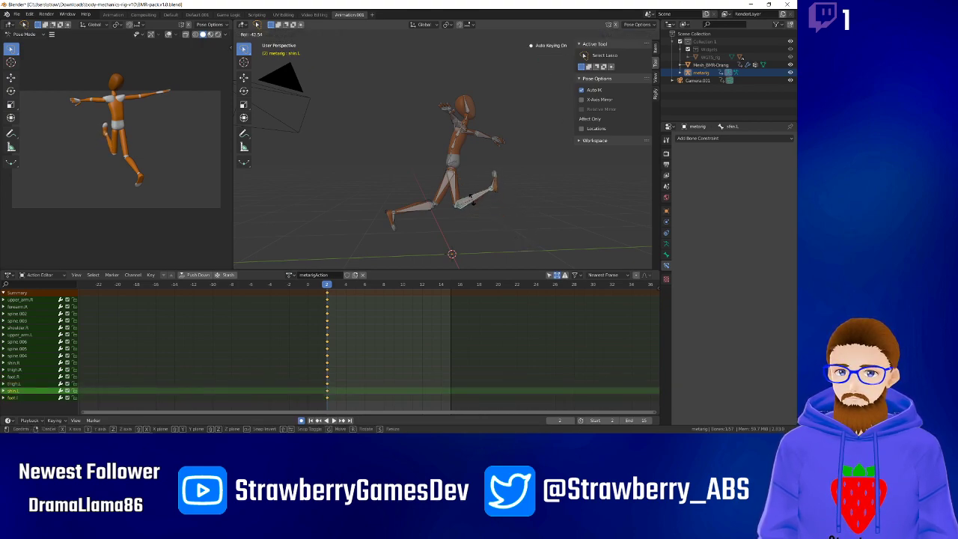
left_click(444, 219)
left_click(454, 191)
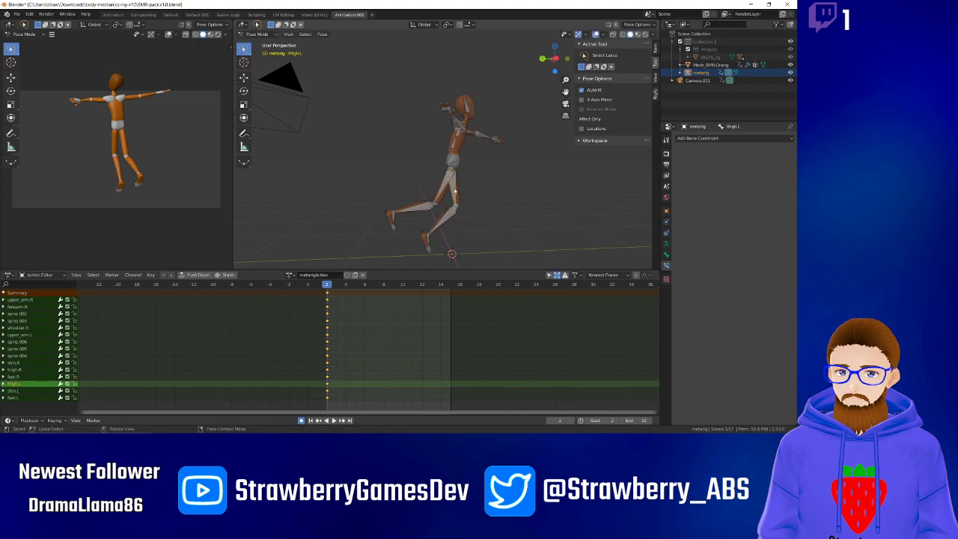
key("r")
left_click(511, 210)
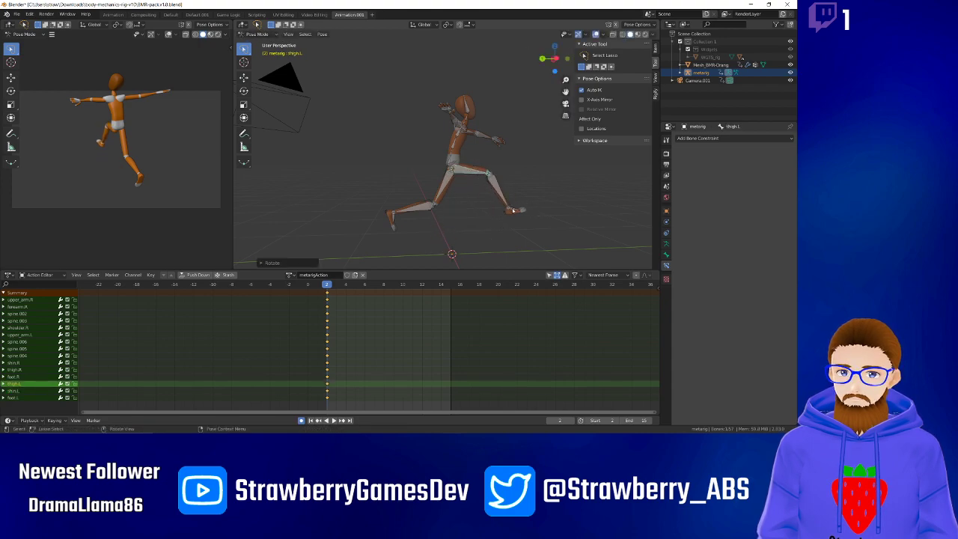
Bring foot.L back and down beneath the raised knee with Auto IK, and rotate it nearly level.
left_click(511, 209)
key("g")
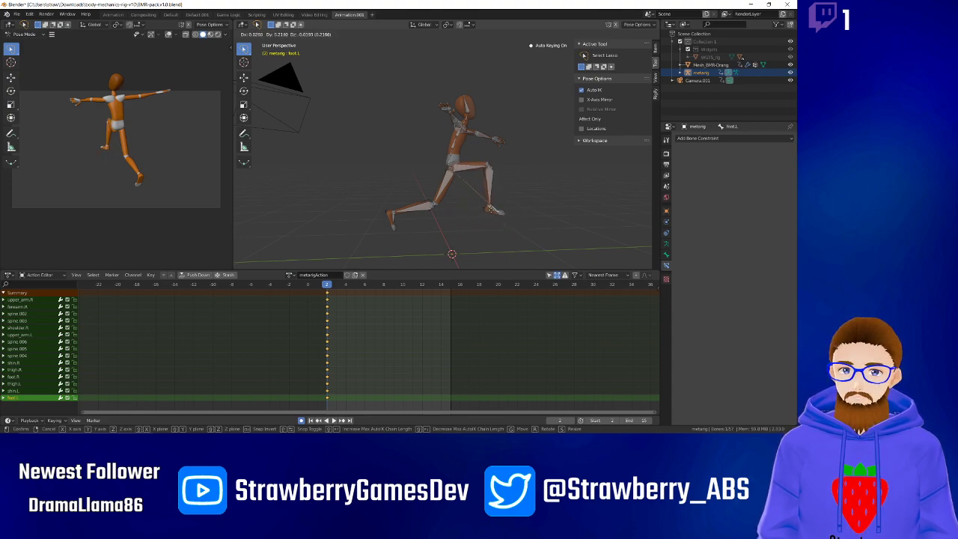
left_click(497, 218)
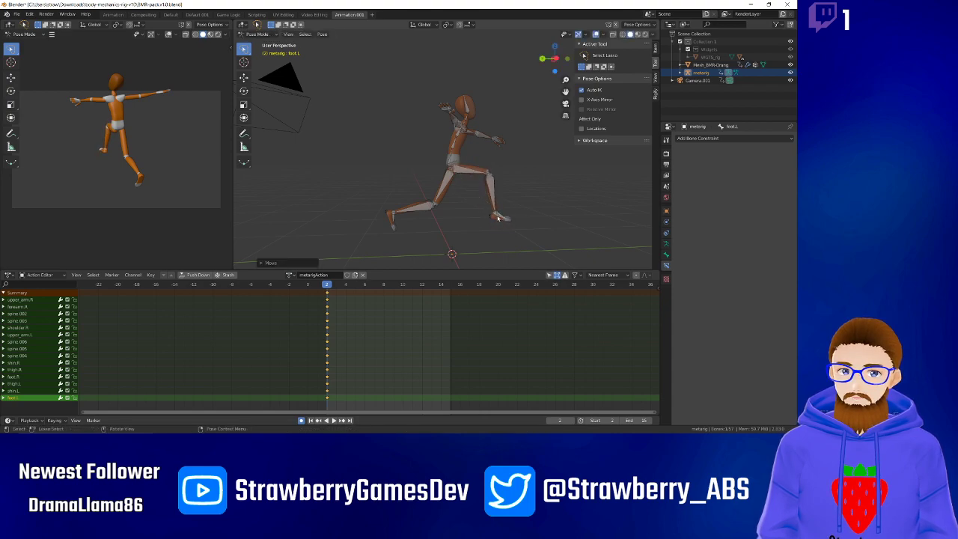
key("r")
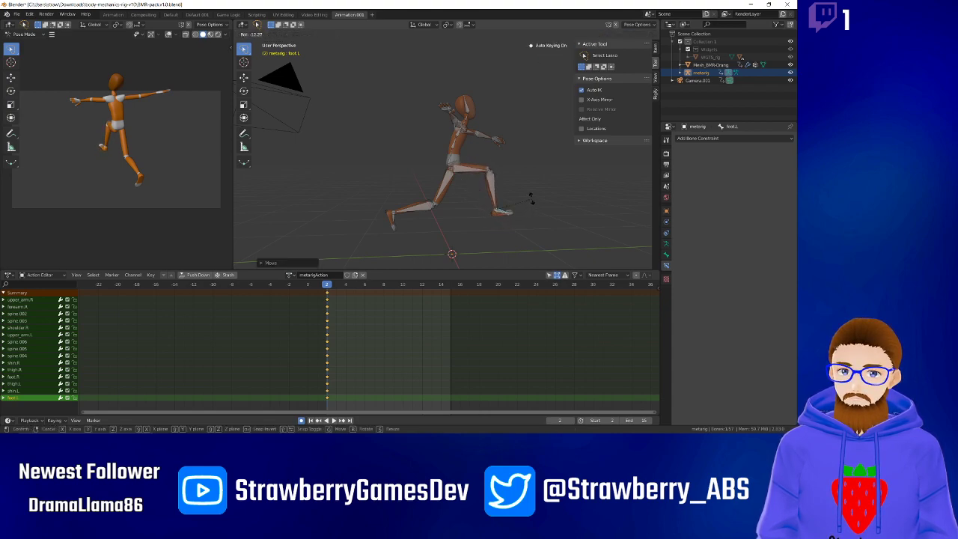
left_click(532, 199)
Raise the left arm by rotating upper_arm.L, using a trackball rotation followed by a plain rotation.
middle_click_drag(531, 199, 473, 146)
scroll(486, 128, "down", 2)
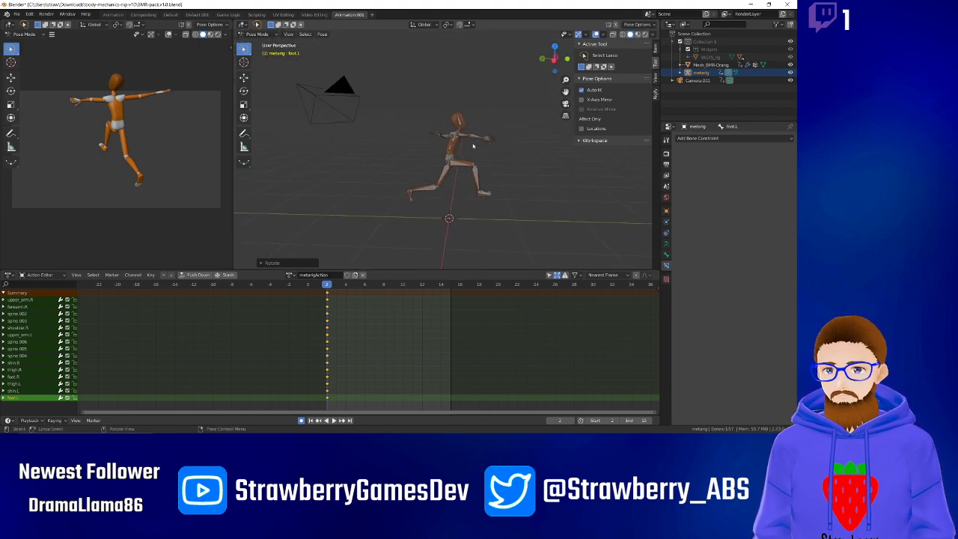
left_click(469, 140)
key("r")
key("r")
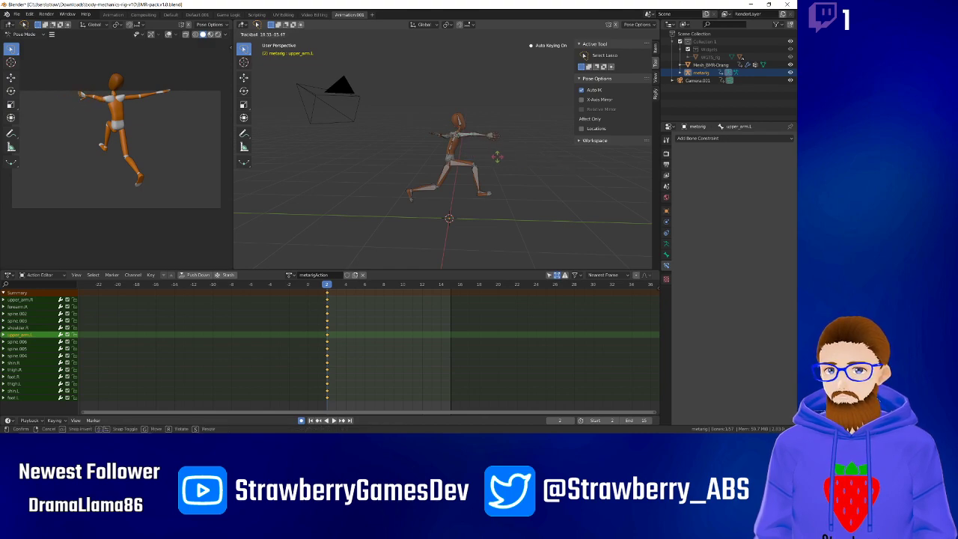
left_click(499, 157)
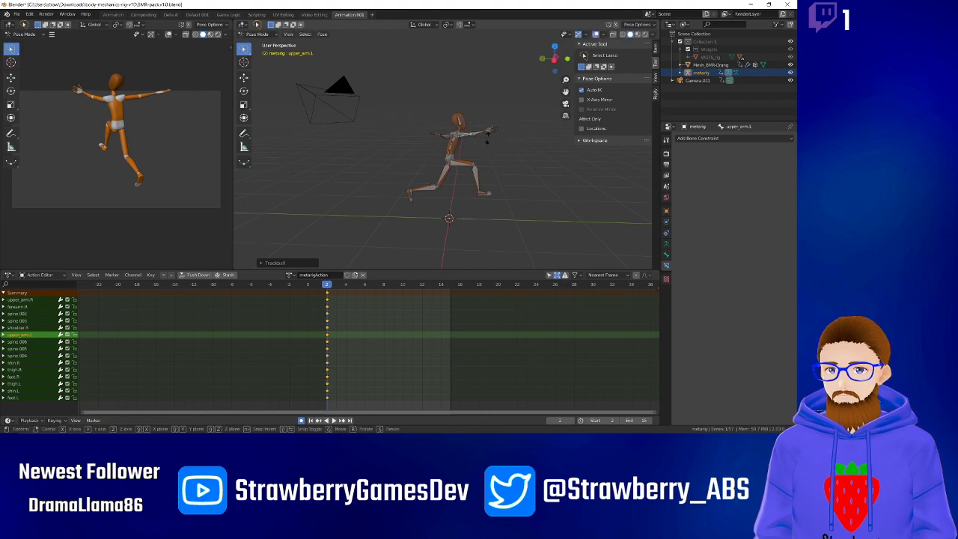
key("r")
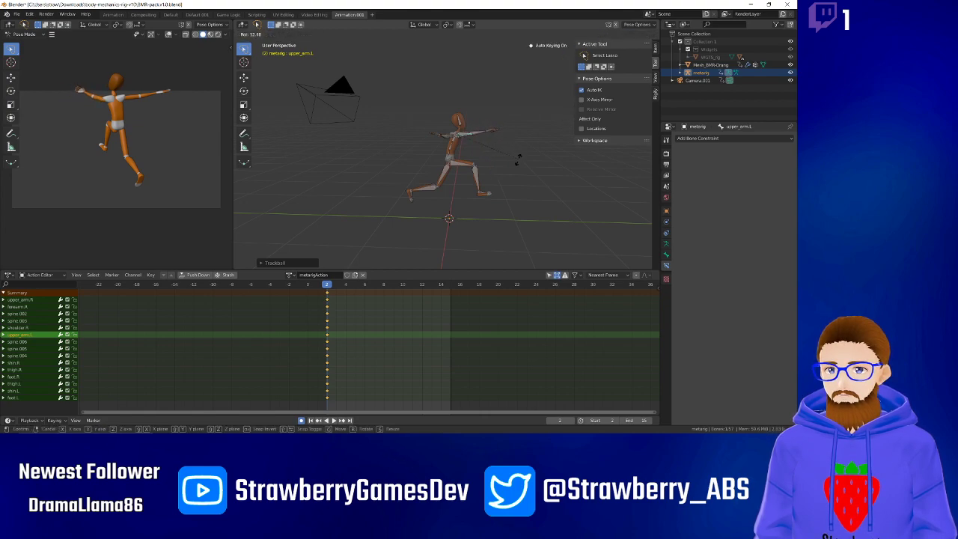
left_click(504, 166)
Adjust the right arm's angle behind the body with a trackball rotation of upper_arm.R.
left_click(448, 137)
middle_click_drag(472, 154, 469, 129)
scroll(448, 165, "up", 1)
left_click(441, 148)
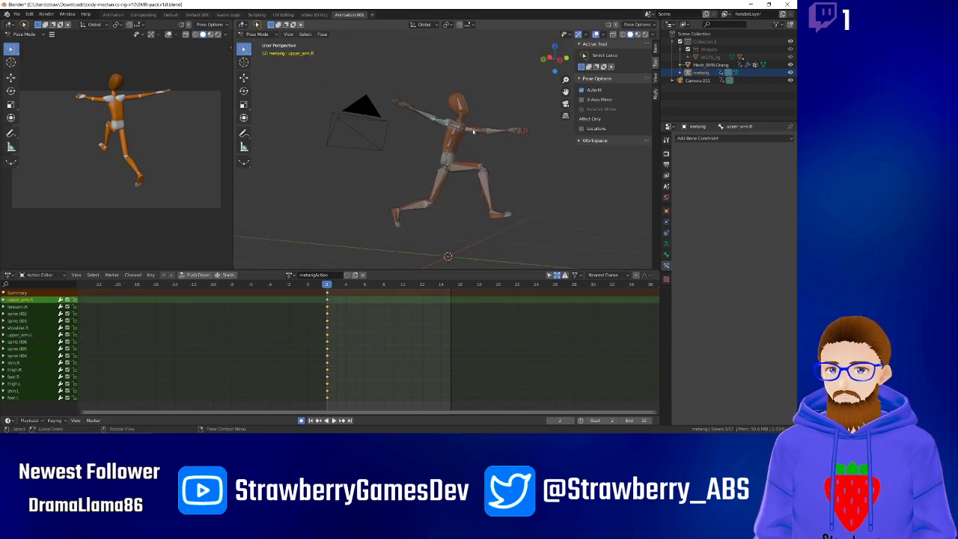
key("r")
key("r")
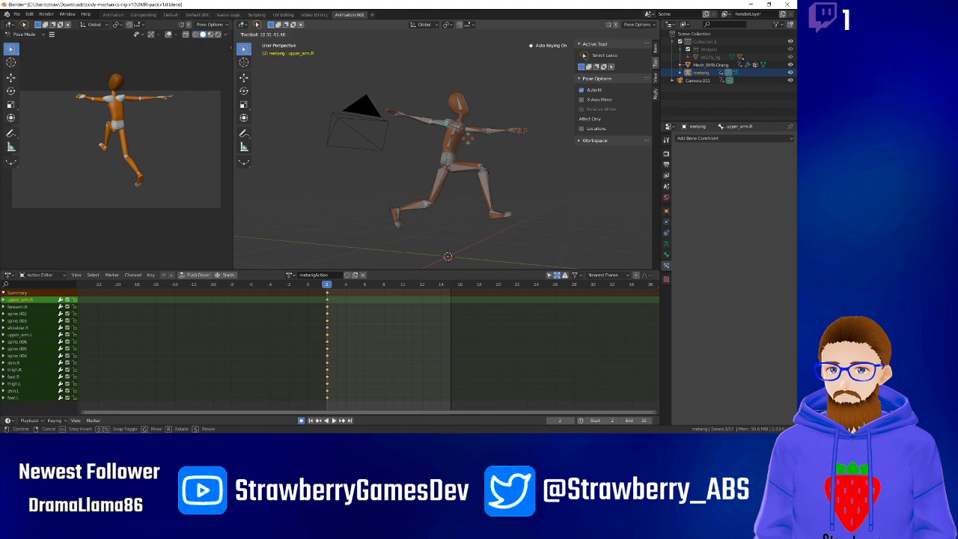
left_click(464, 134)
Orient the head by rotating the head bone spine.006, finishing with a trackball rotation.
left_click(461, 109)
key("r")
left_click(472, 98)
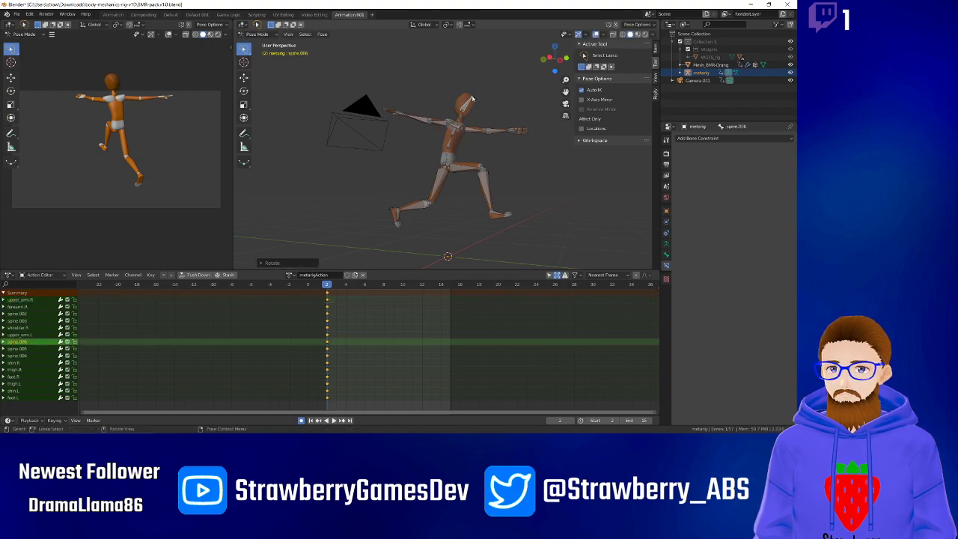
key("r")
left_click(463, 92)
key("r")
key("r")
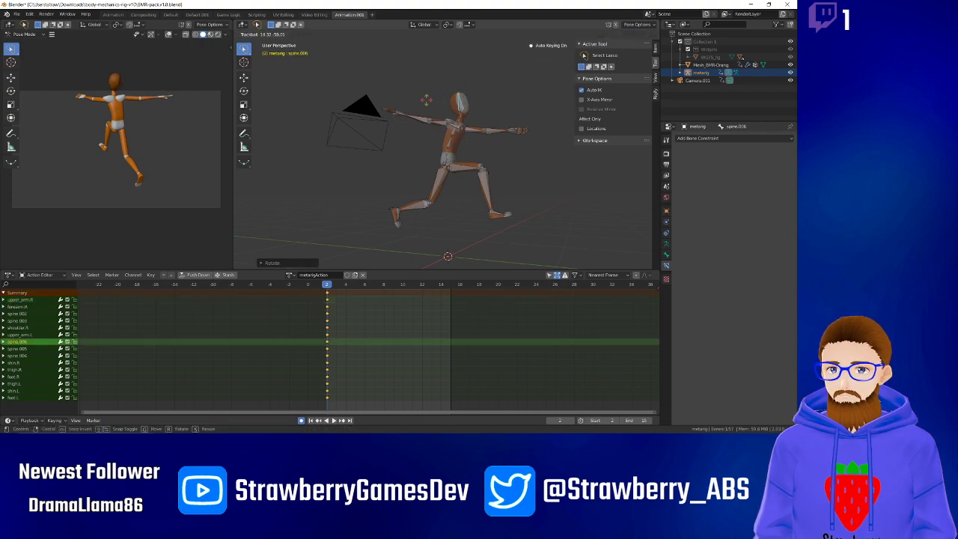
left_click(427, 100)
Switch to Object Mode with nothing selected and turn off X-ray shading in the main viewport.
mouse_move(519, 137)
middle_mouse_down()
mouse_move(491, 145)
mouse_move(507, 149)
middle_mouse_up()
left_click(287, 83)
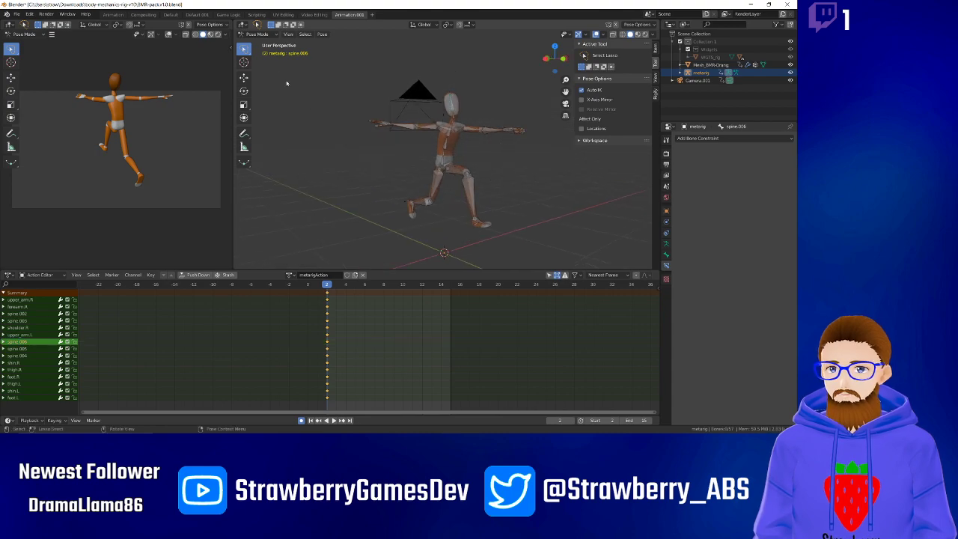
left_click(260, 34)
left_click(261, 42)
left_click(318, 150)
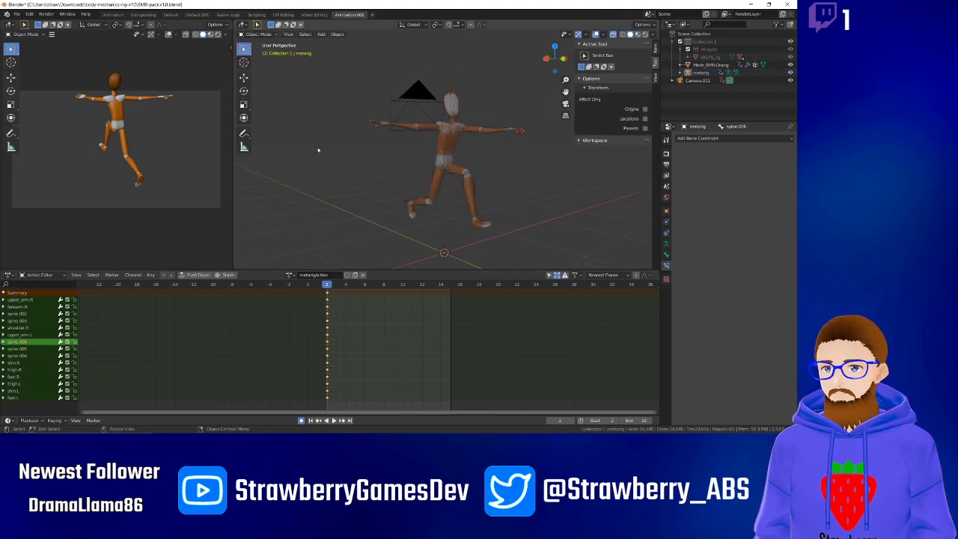
mouse_move(364, 152)
middle_mouse_down()
mouse_move(410, 158)
mouse_move(417, 147)
mouse_move(389, 144)
middle_mouse_up()
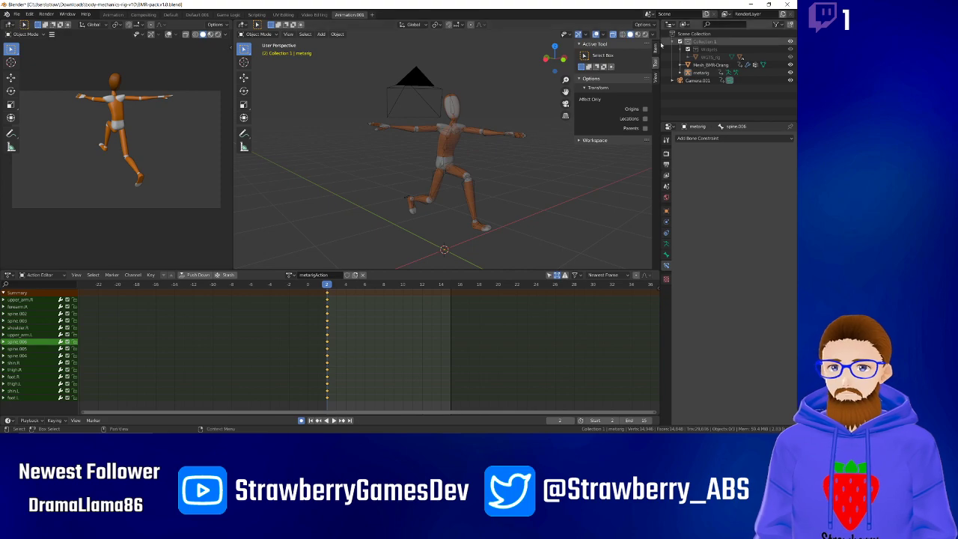
left_click(650, 35)
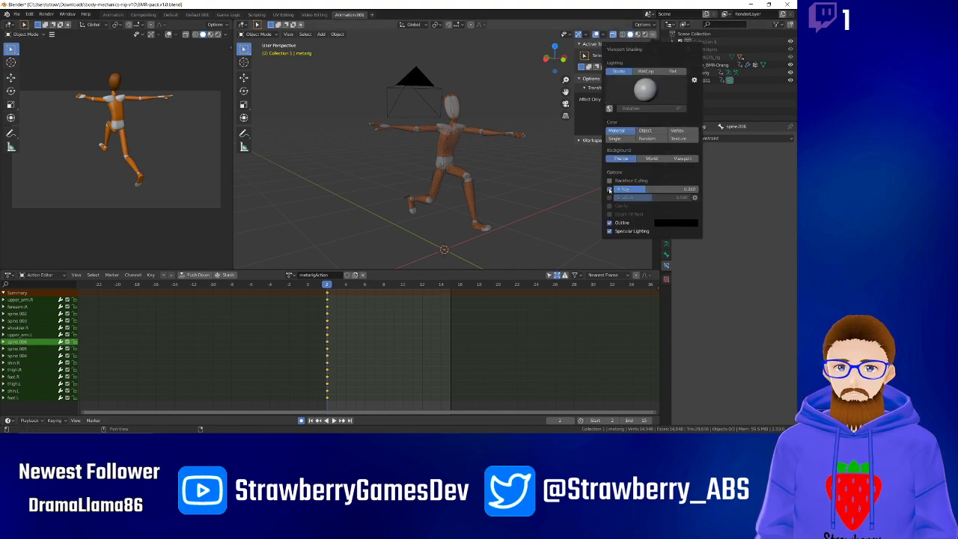
left_click(609, 189)
mouse_move(528, 162)
middle_mouse_down()
mouse_move(505, 152)
mouse_move(523, 161)
middle_mouse_up()
Examine the mannequin's torso, hips and legs up close, selecting the metarig and then the mesh Mesh_BMR-Orang.
left_click(475, 182)
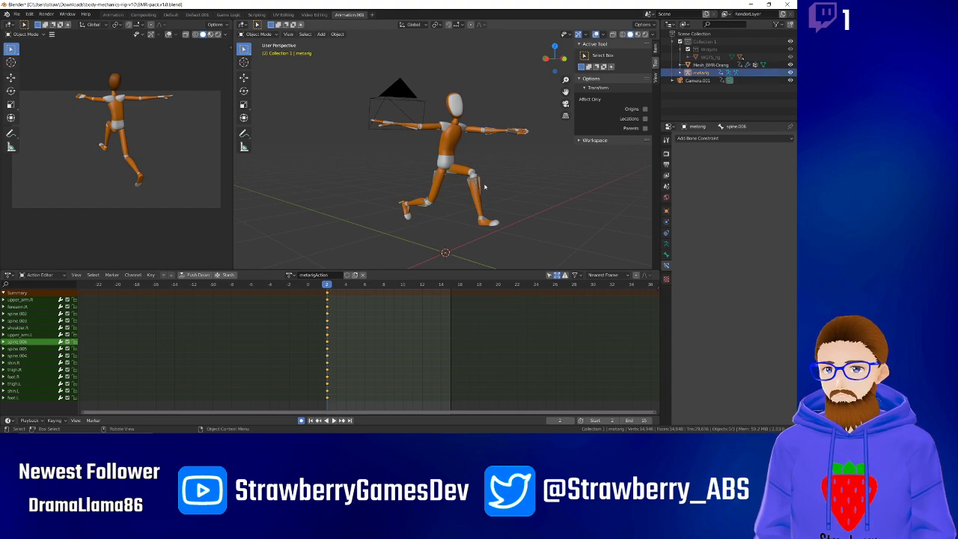
scroll(484, 186, "up", 5)
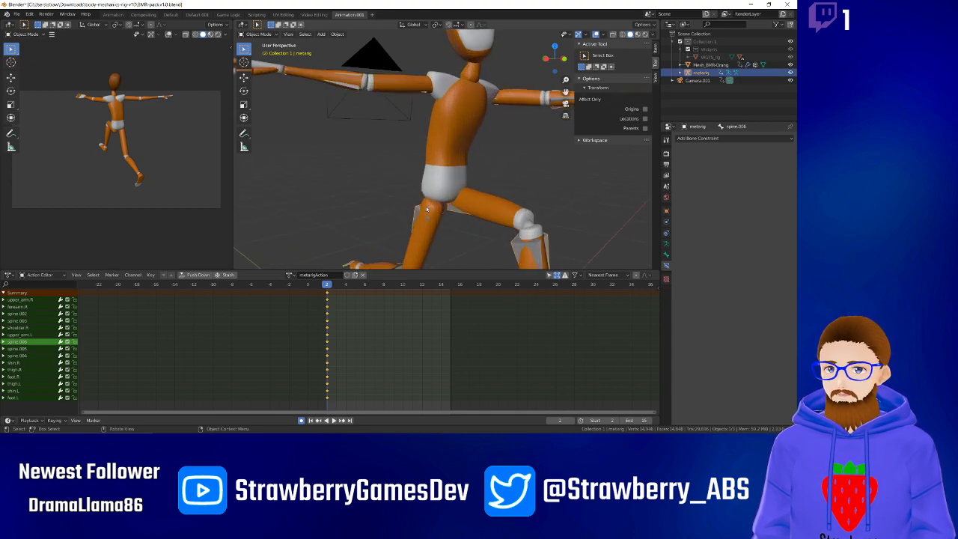
middle_click_drag(426, 209, 414, 207)
scroll(453, 219, "down", 2)
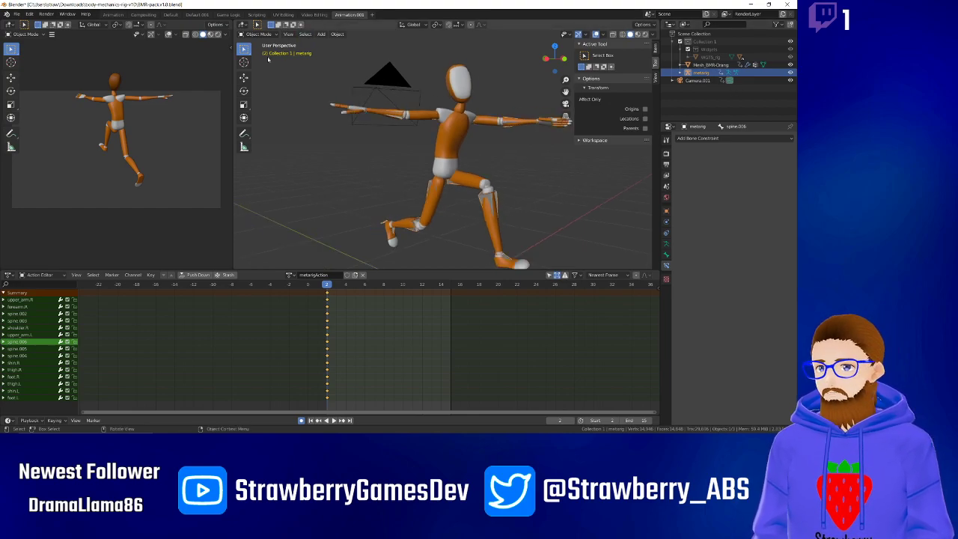
left_click(458, 84)
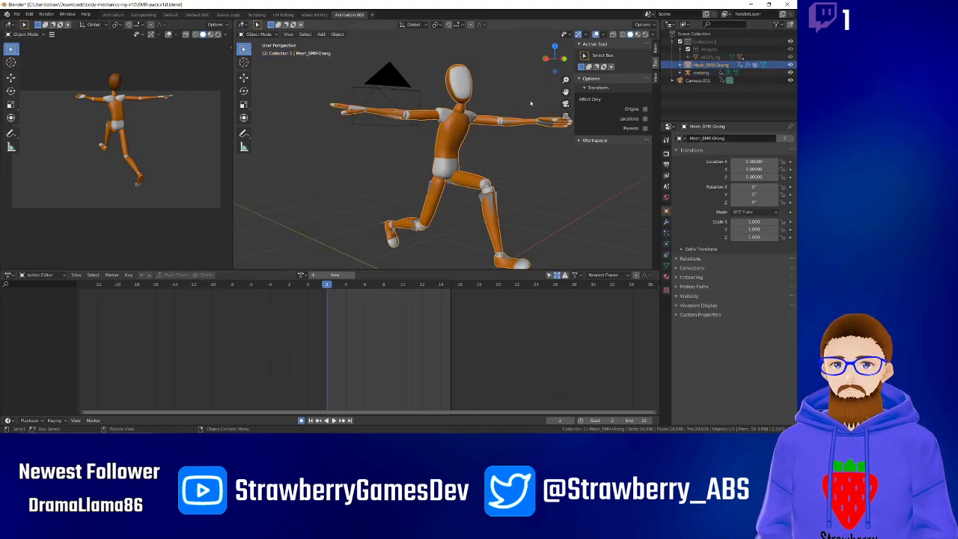
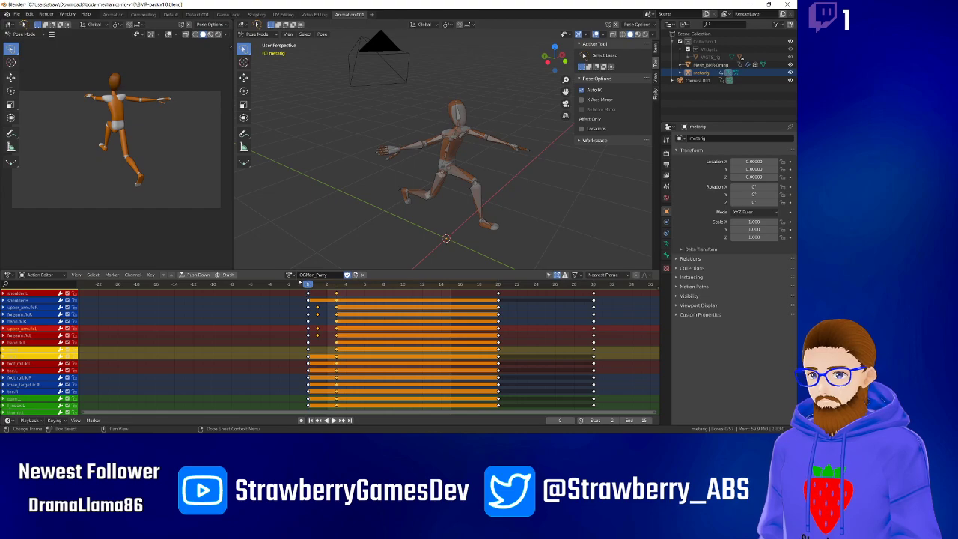
Assign the finger_bend action to the metarig after trying Camera.001Action and metarigAction.
left_click(291, 275)
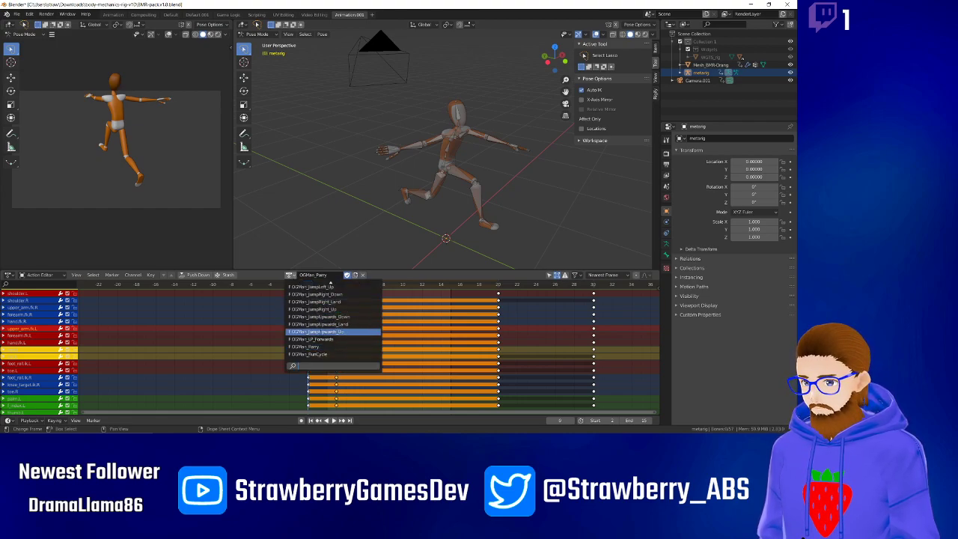
scroll(333, 321, "up", 19)
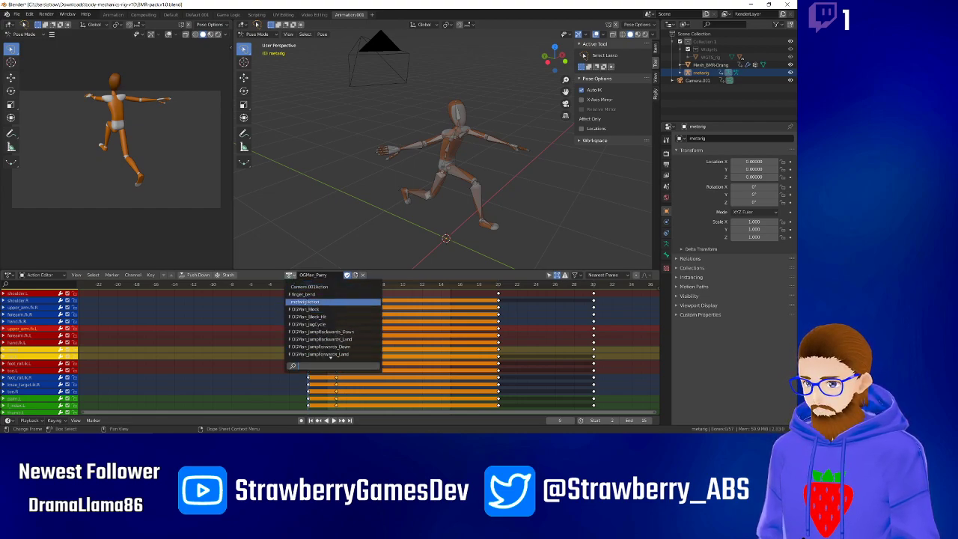
left_click(319, 287)
left_click(285, 275)
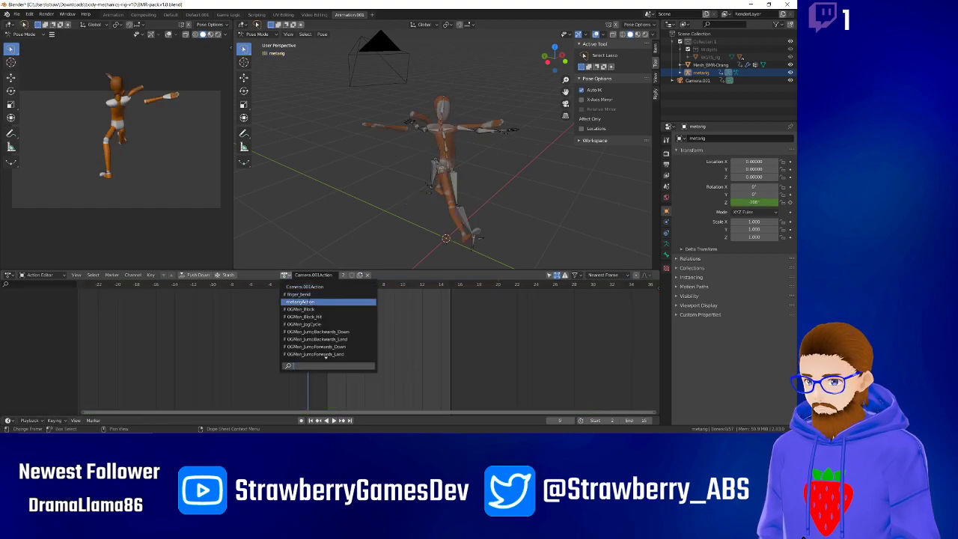
left_click(308, 303)
left_click(289, 276)
left_click(301, 294)
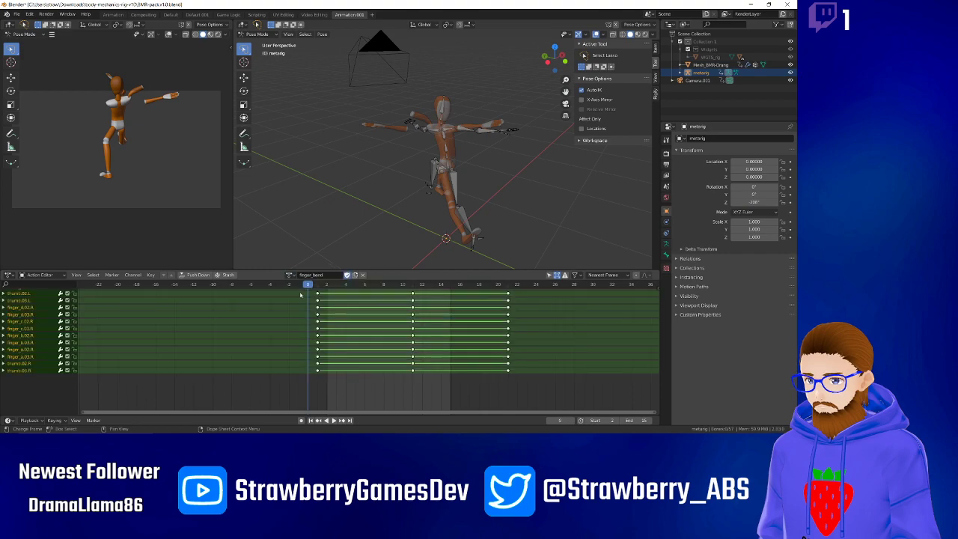
Assign metarigAction to the metarig, then switch the armature to Object Mode and back to Pose Mode.
left_click(288, 276)
left_click(308, 301)
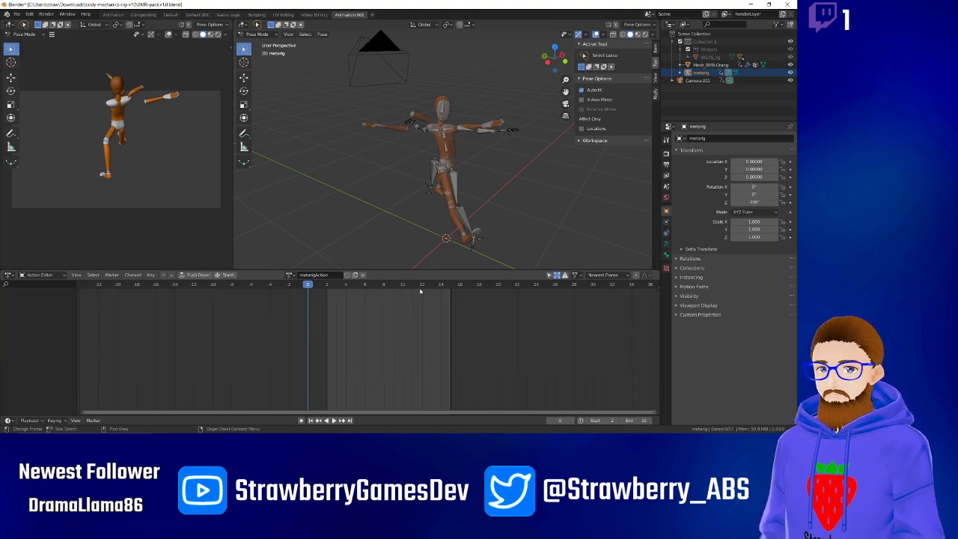
middle_click_drag(449, 154, 321, 145)
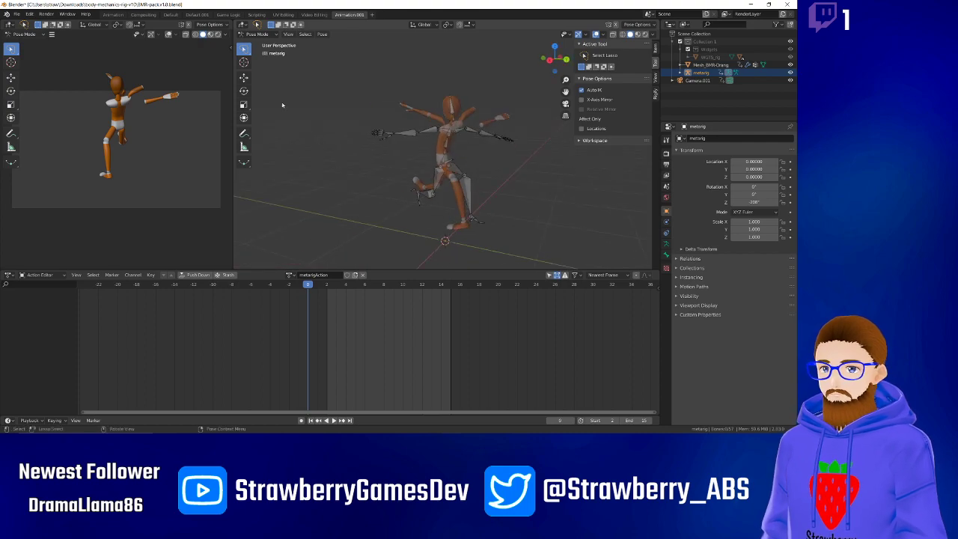
left_click(258, 33)
left_click(260, 42)
left_click(258, 34)
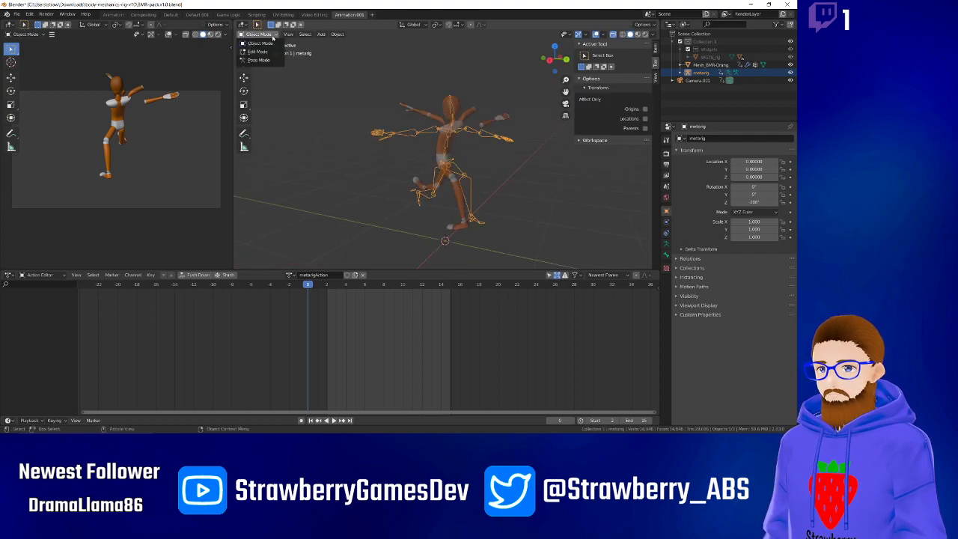
left_click(271, 60)
Try the OGMan_Block and OGMan_JumpBackwards_Down actions on the metarig, scrubbing to frame 1.
left_click(290, 275)
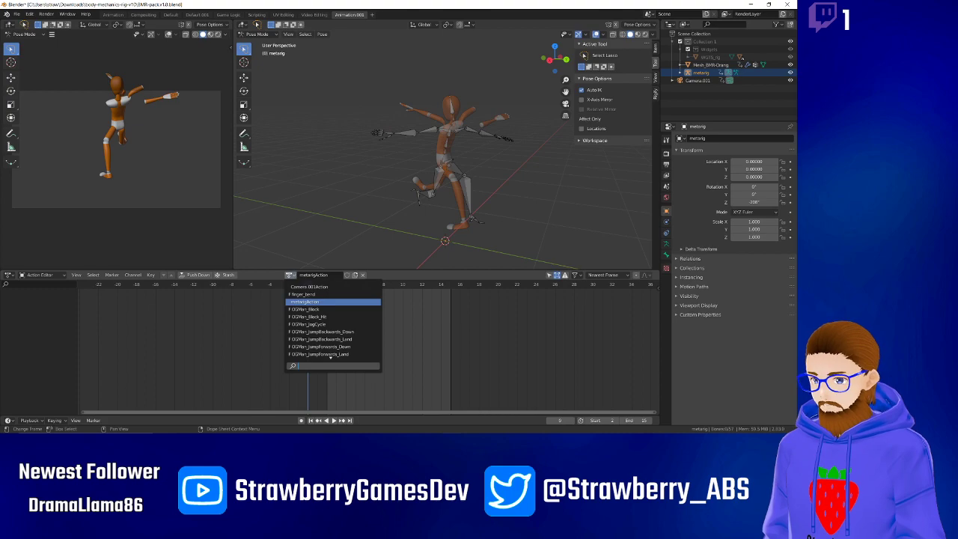
left_click(308, 310)
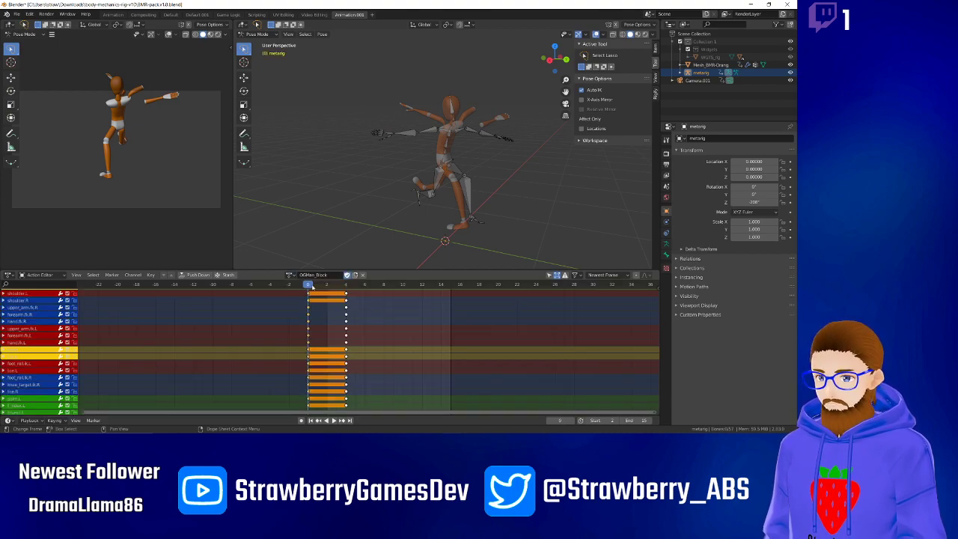
left_click(291, 274)
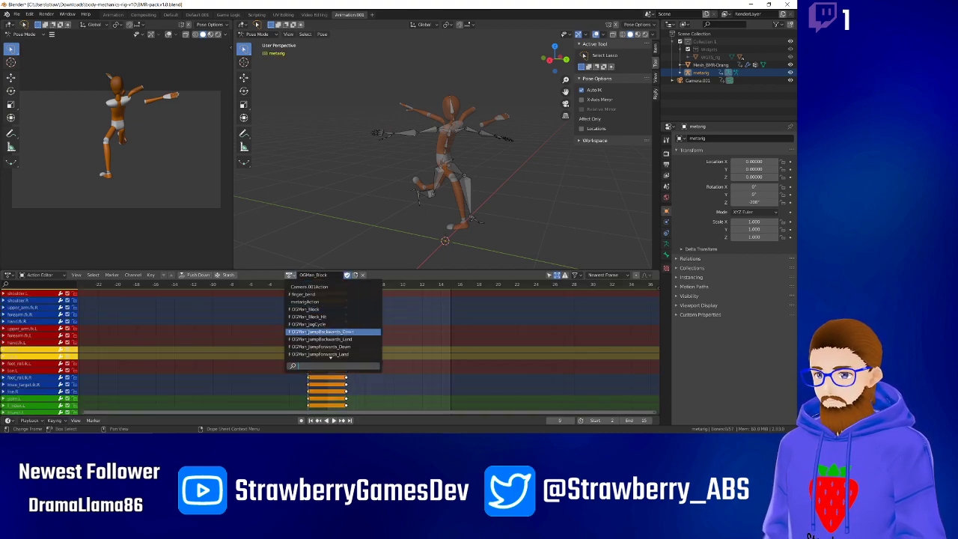
left_click(307, 331)
mouse_move(316, 284)
left_mouse_down()
mouse_move(394, 285)
mouse_move(317, 285)
left_mouse_up()
Try the OGMan_RunCycle action on the metarig and play it back, viewing the mannequin from another angle.
left_click(290, 275)
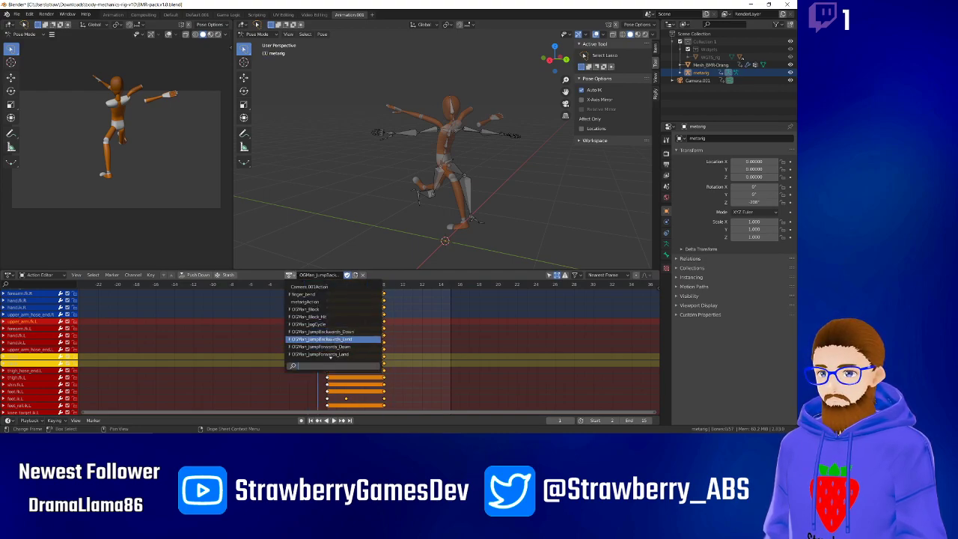
scroll(331, 339, "down", 15)
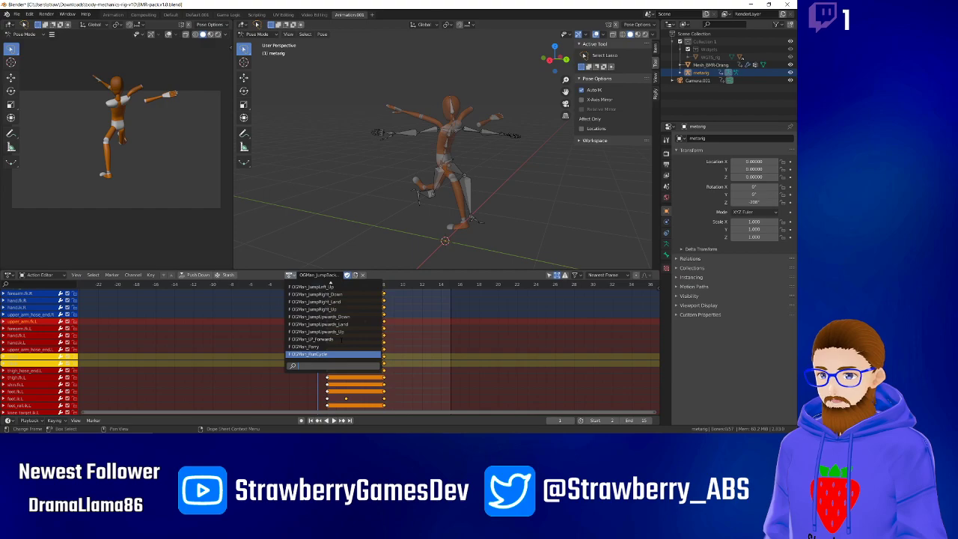
left_click(330, 354)
key("space")
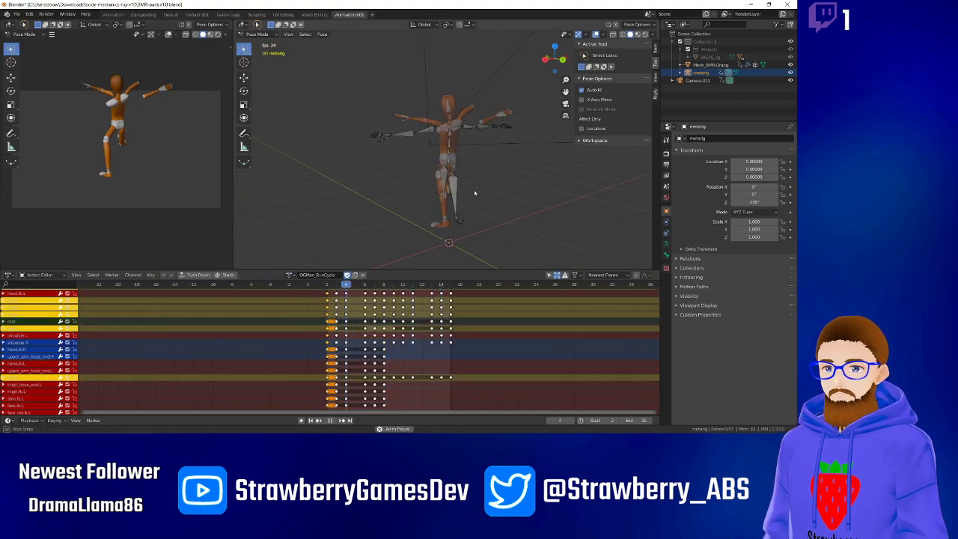
middle_click_drag(551, 200, 450, 202)
key("space")
Undo the recent action and pose changes back to the OGMan_JogCycle action at frame 2.
key("ctrl+z")
key("ctrl+z")
key("ctrl+z")
key("ctrl+z")
key("ctrl+z")
key("ctrl+z")
key("ctrl+z")
key("ctrl+z")
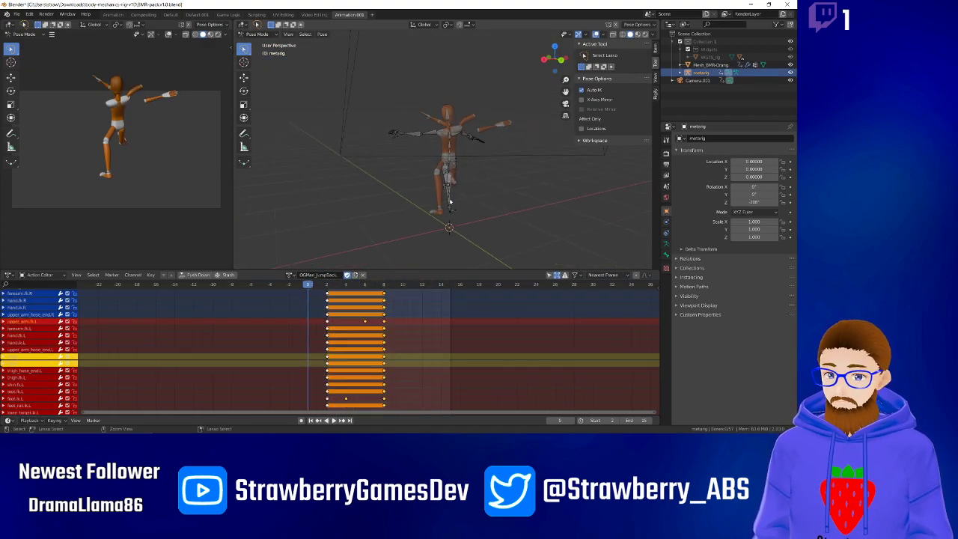
key("ctrl+z")
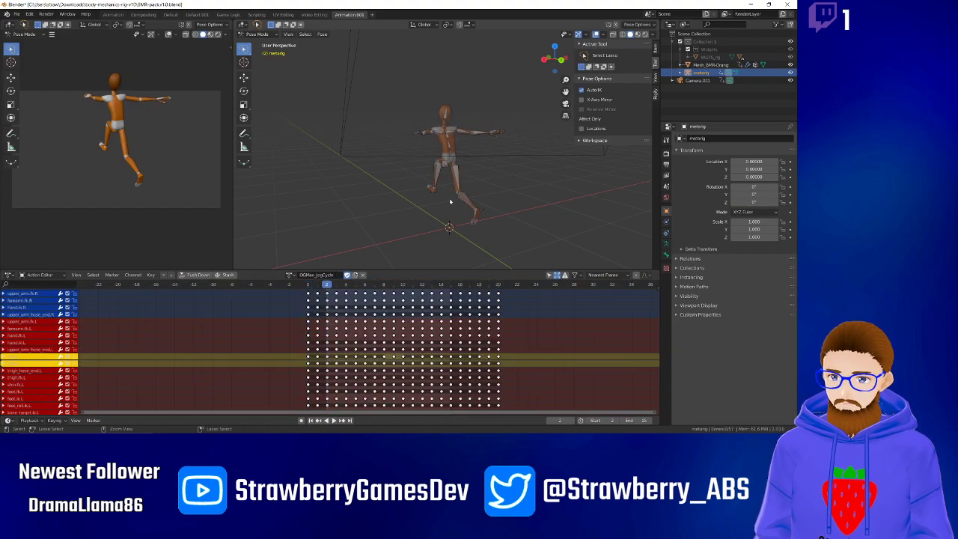
middle_click_drag(427, 191, 462, 192)
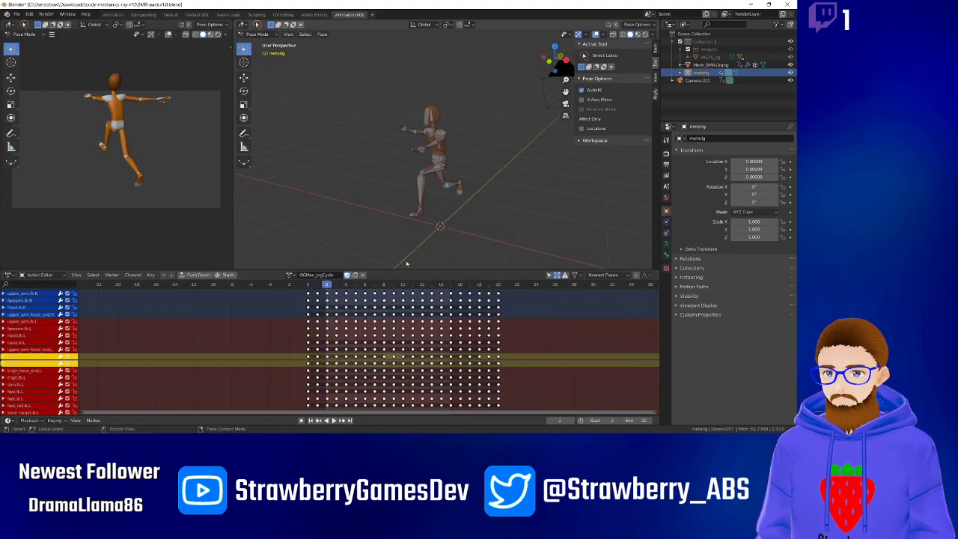
Try Camera.001Action on the metarig and undo the assignment.
left_click(289, 275)
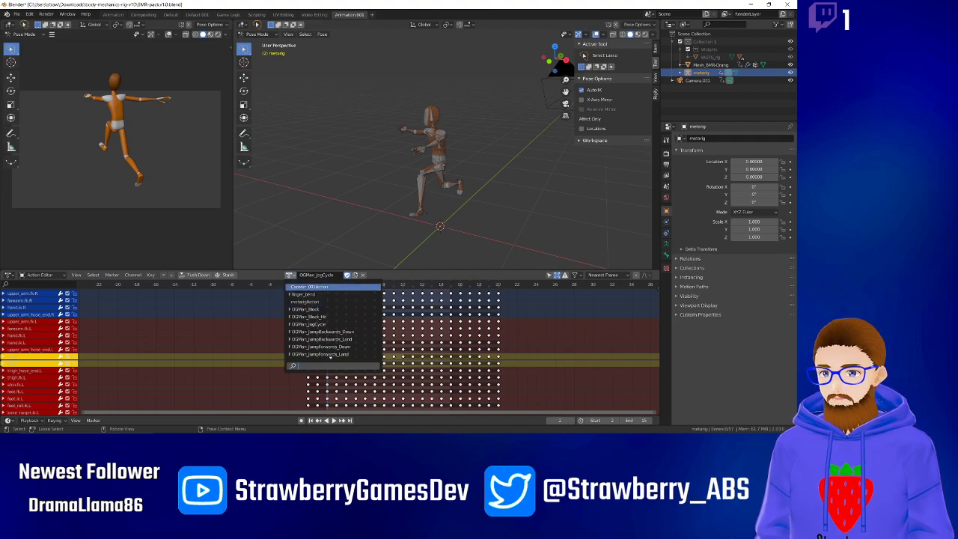
left_click(307, 287)
key("ctrl+z")
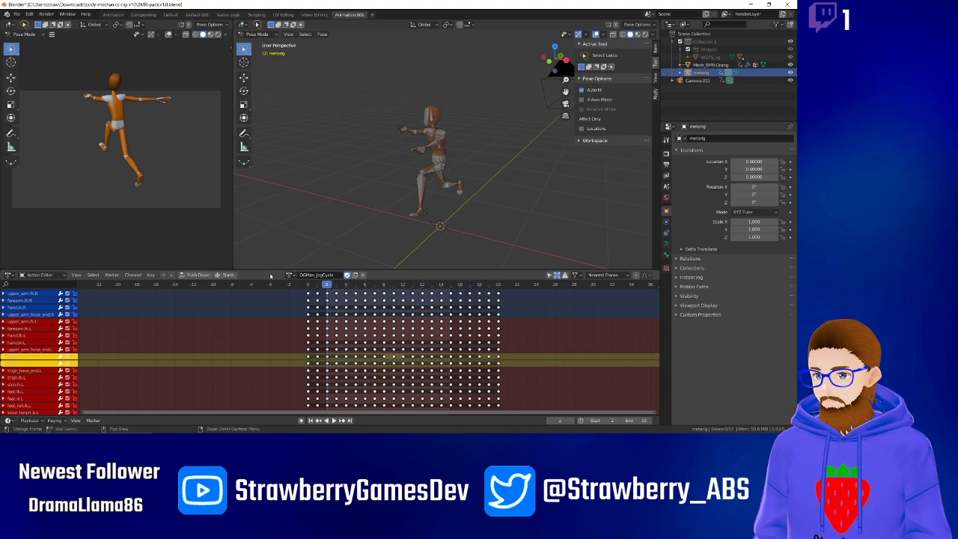
Assign the OGMan_Block action to the metarig and unlink it, repeating the attempt to remove it.
left_click(290, 275)
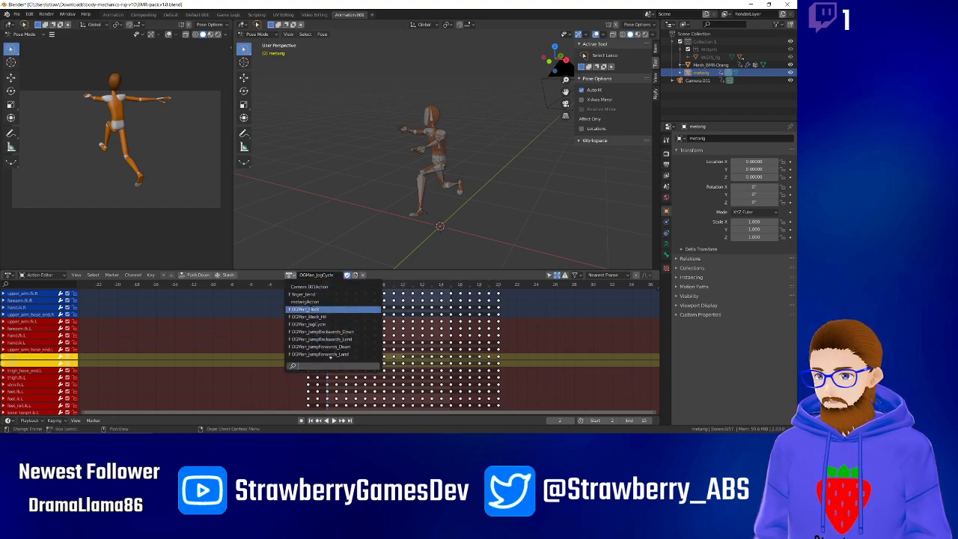
left_click(307, 309)
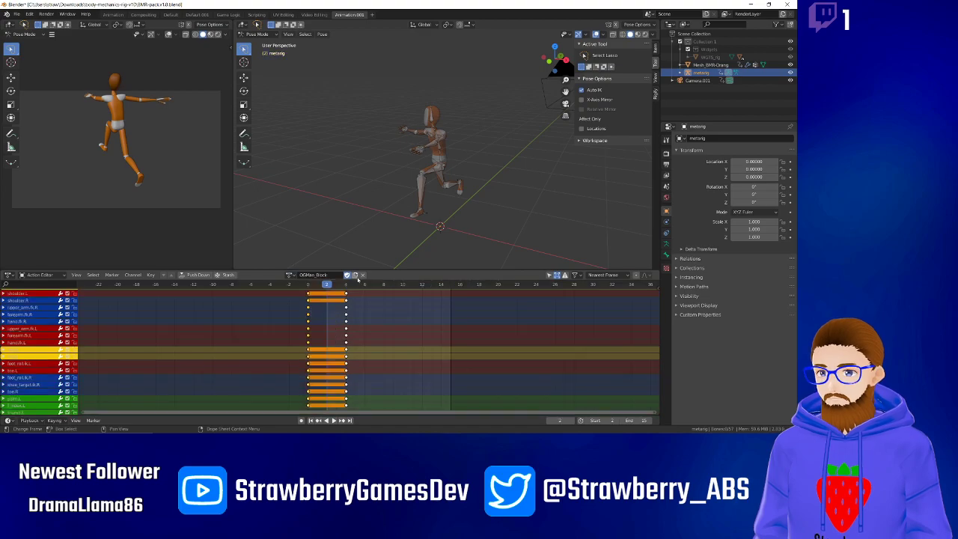
left_click(363, 275)
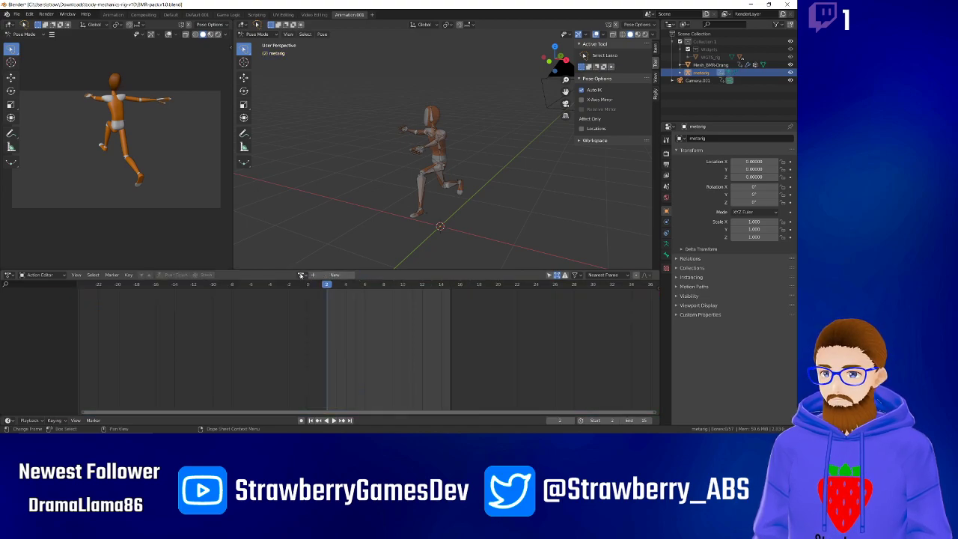
left_click(301, 275)
left_click(314, 309)
left_click(363, 275)
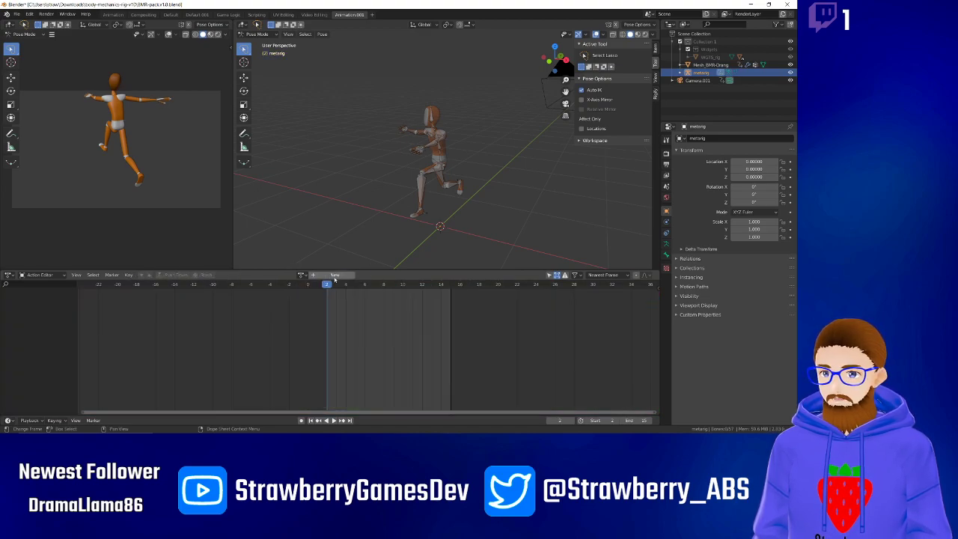
left_click(302, 276)
left_click(314, 309)
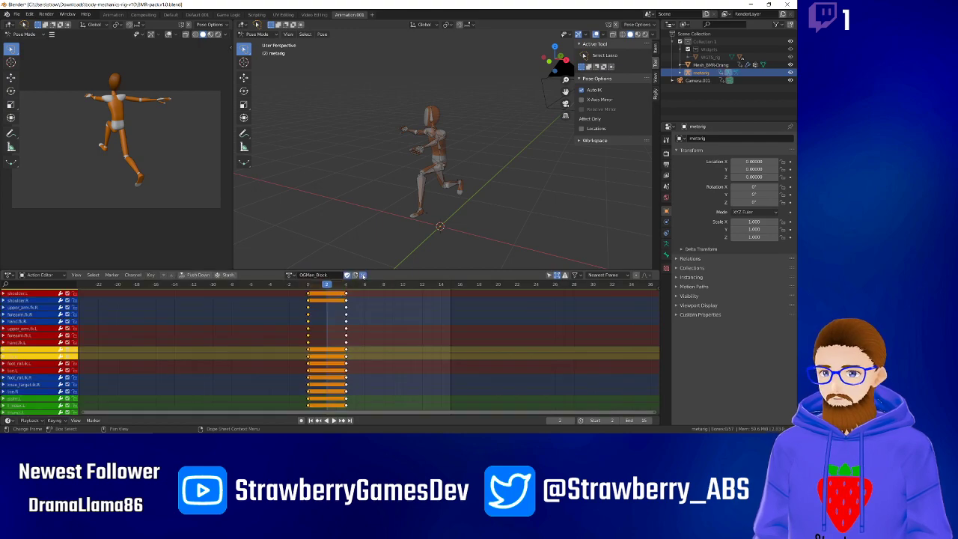
left_click(363, 275)
Reassign OGMan_Block, turn off its fake user and unlink it, then look through the list of actions.
left_click(301, 275)
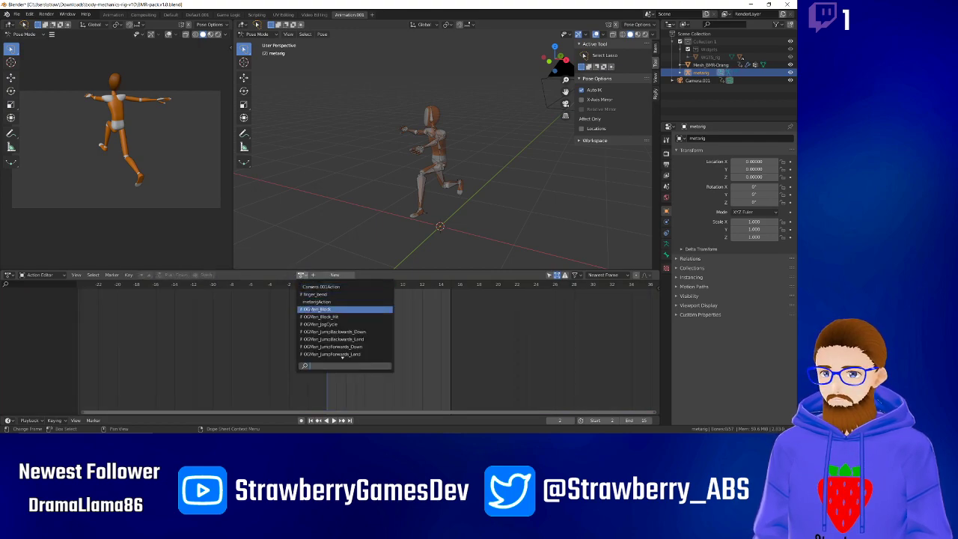
left_click(309, 309)
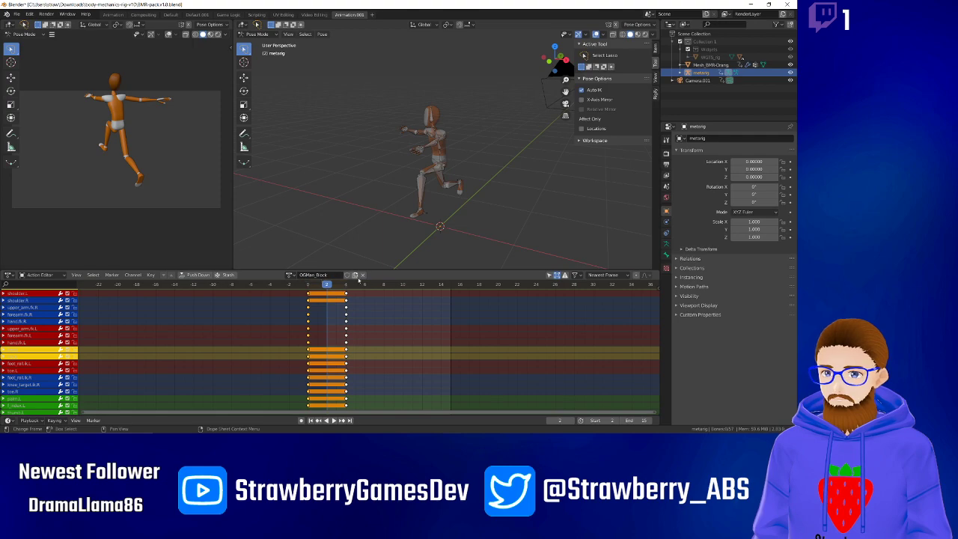
left_click(363, 275)
left_click(301, 275)
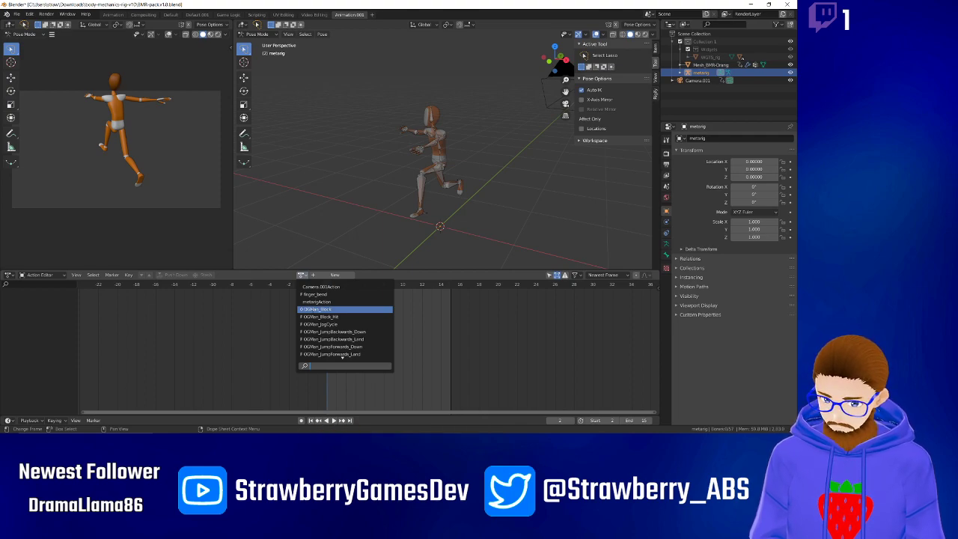
scroll(344, 316, "down", 11)
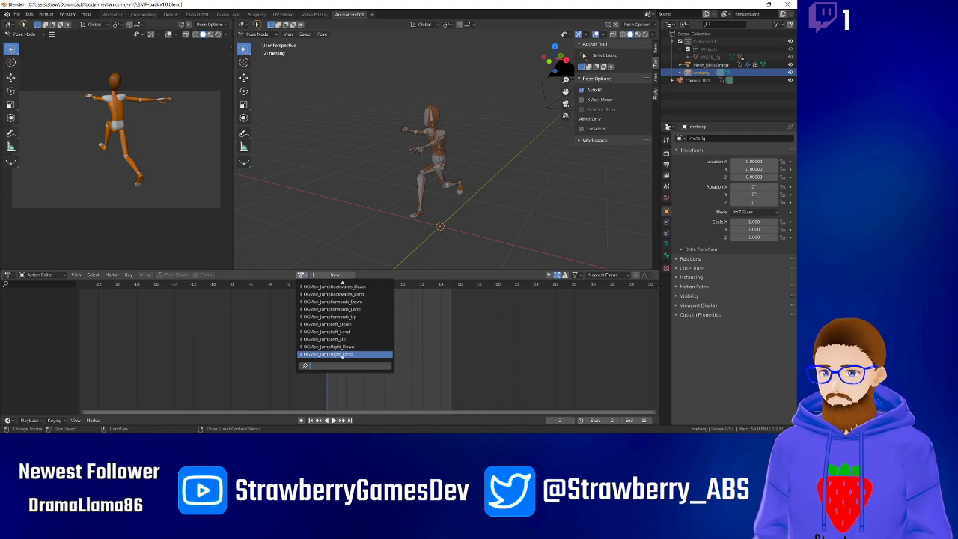
scroll(342, 327, "down", 6)
scroll(341, 327, "up", 20)
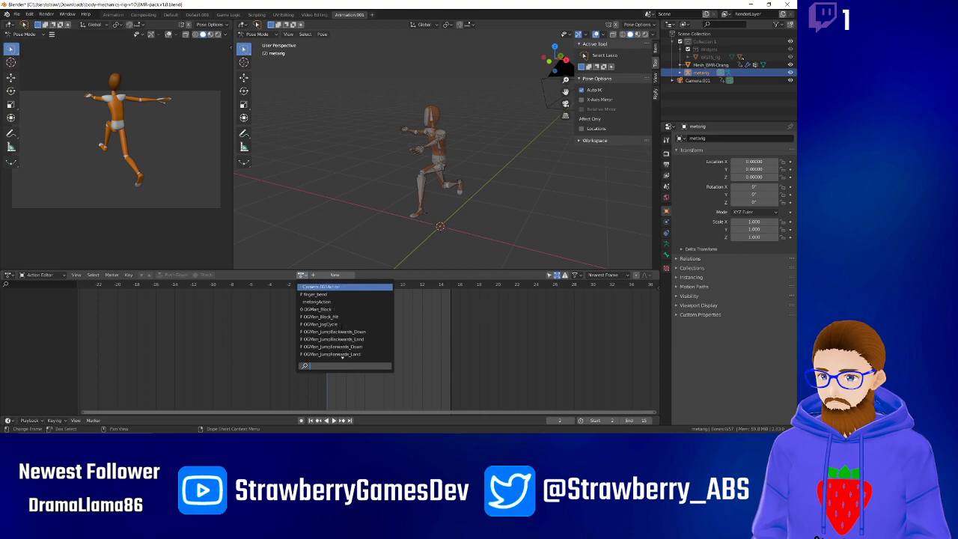
left_click(394, 278)
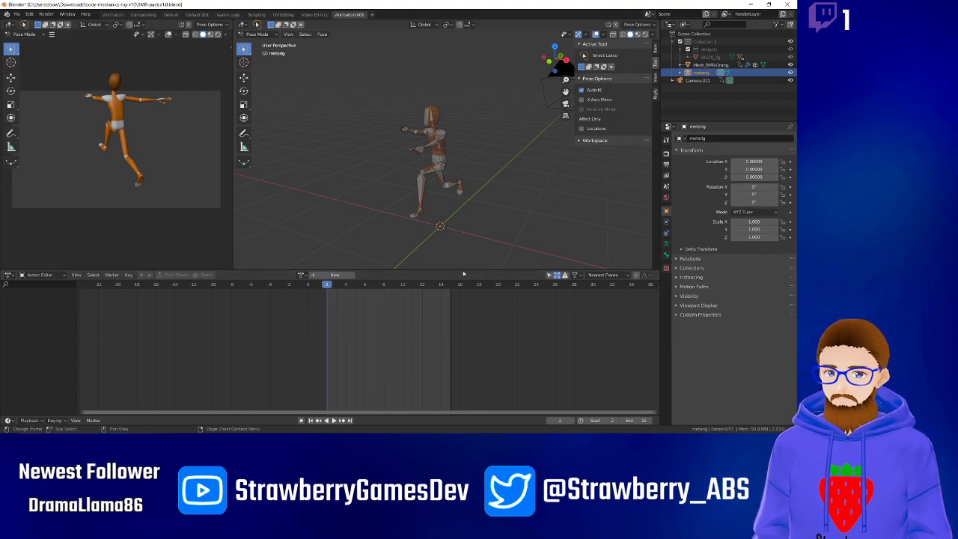
Assign the OGMan_Block action to the metarig again and turn its fake user back on.
left_click(57, 277)
left_click(57, 278)
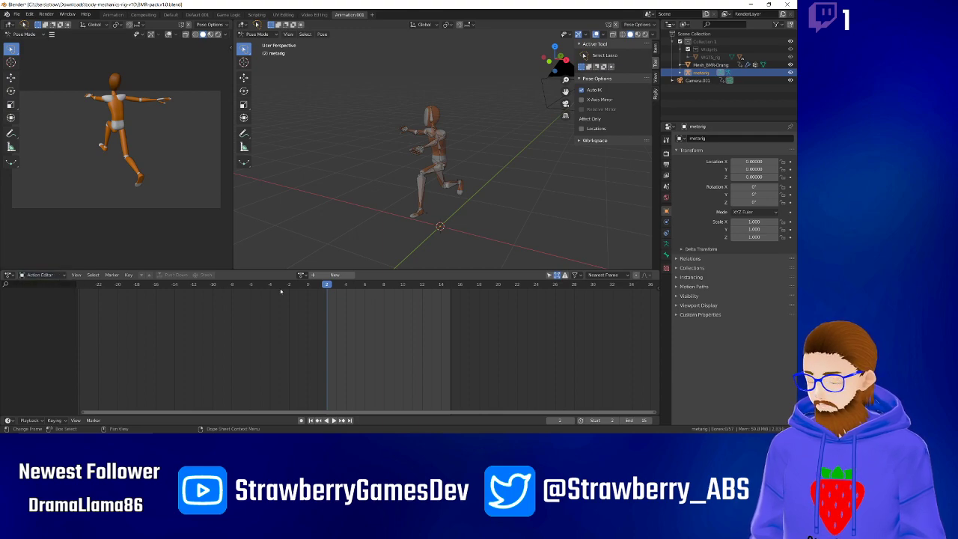
left_click(303, 275)
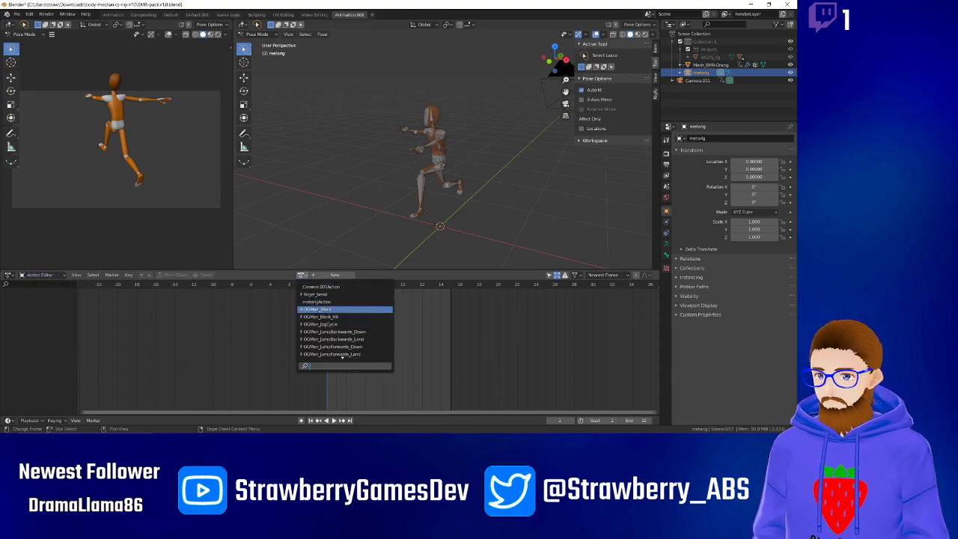
left_click(318, 310)
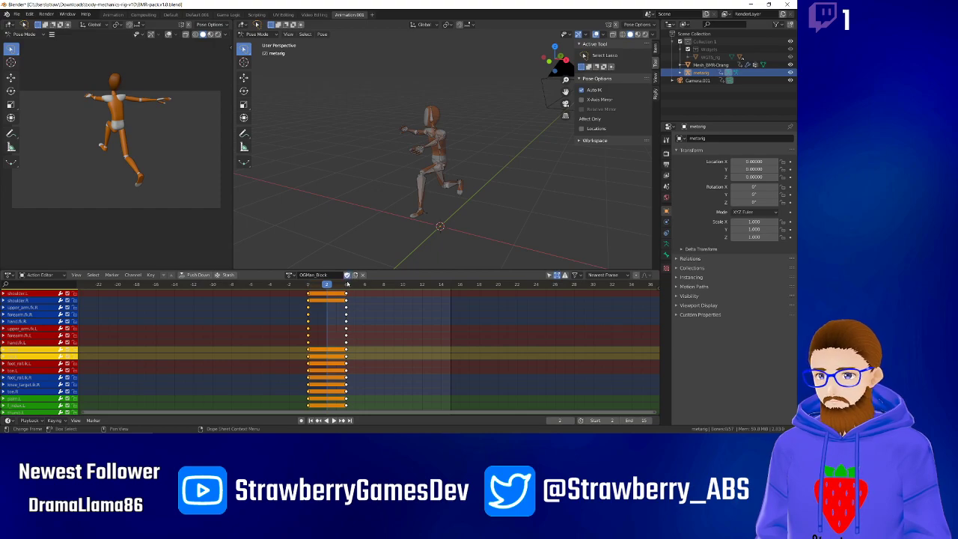
Browse the available actions and assign OGMan_RunCycle to the metarig.
left_click(290, 274)
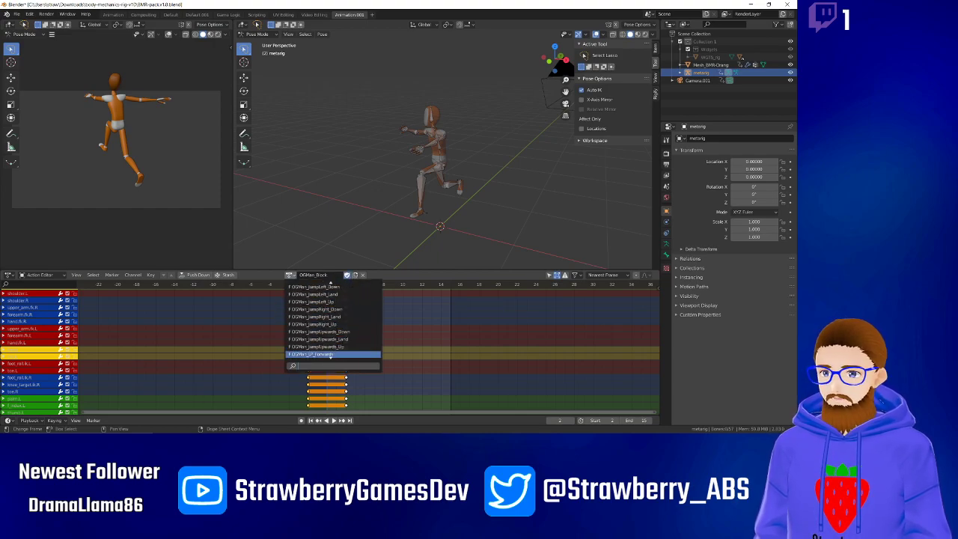
scroll(318, 354, "down", 2)
scroll(318, 290, "up", 12)
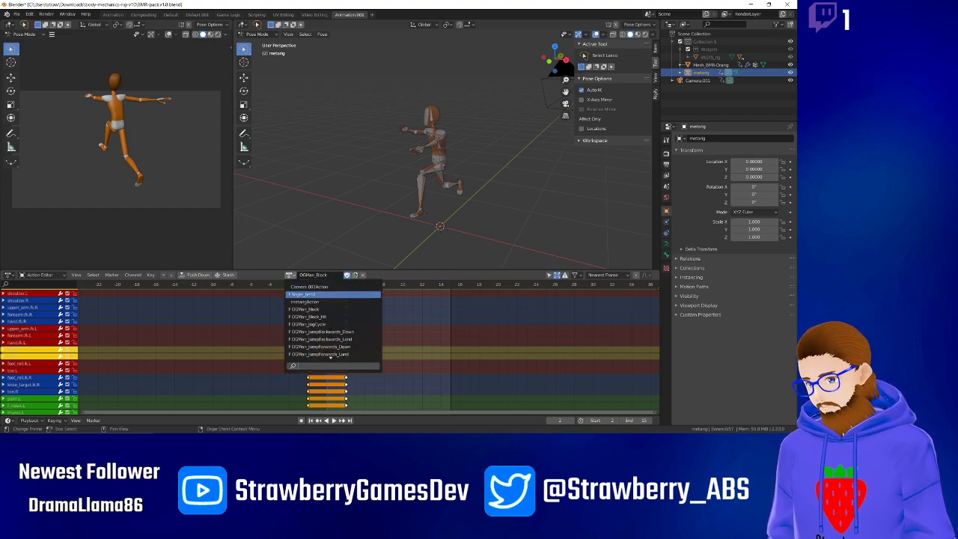
left_click(290, 275)
scroll(329, 355, "down", 14)
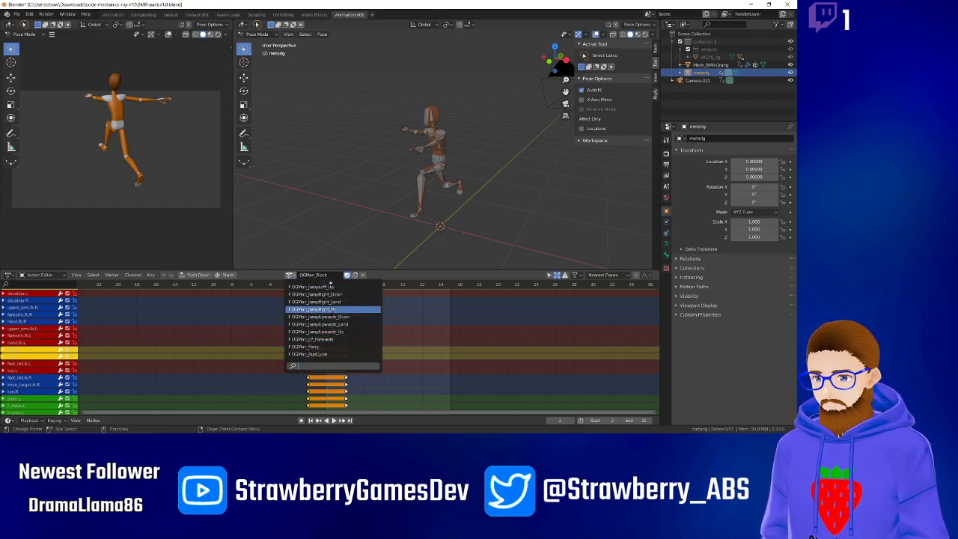
left_click(322, 354)
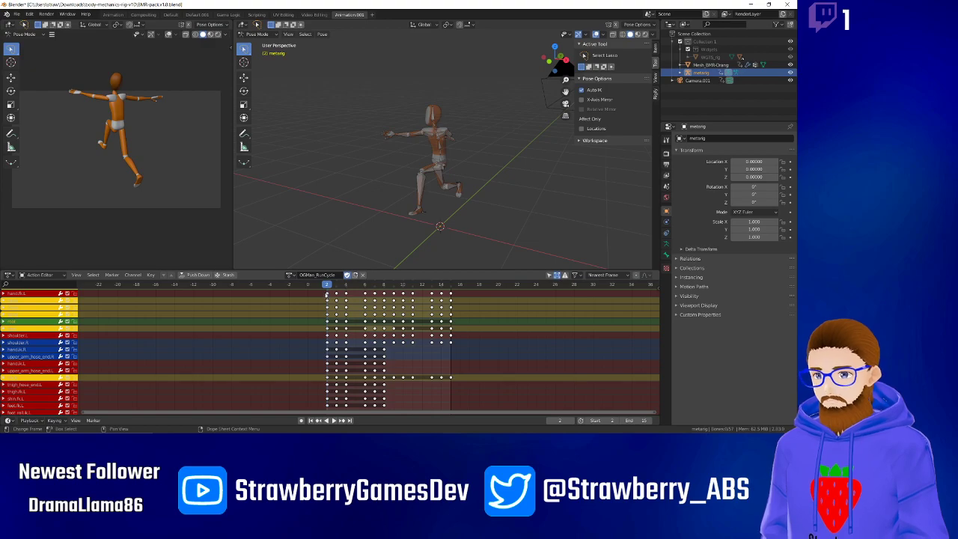
Delete all keyframes from the OGMan_RunCycle action and unlink it from the metarig.
key("a")
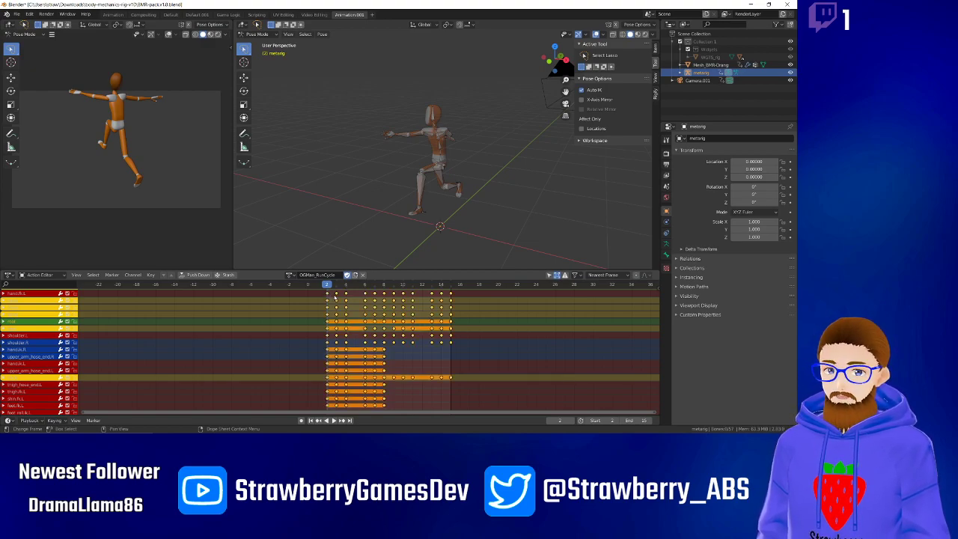
key("x")
left_click(333, 296)
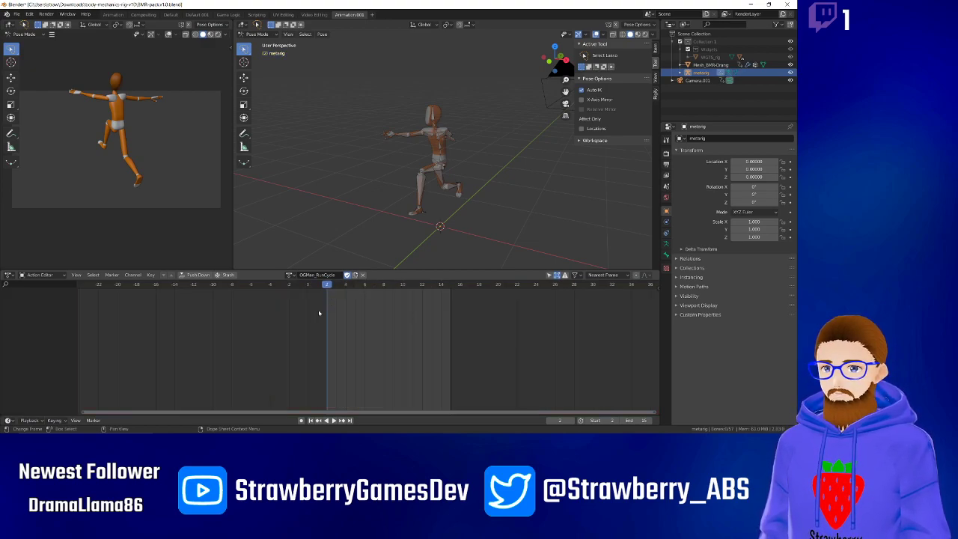
left_click(363, 274)
scroll(416, 149, "up", 2)
middle_click_drag(410, 145, 444, 144)
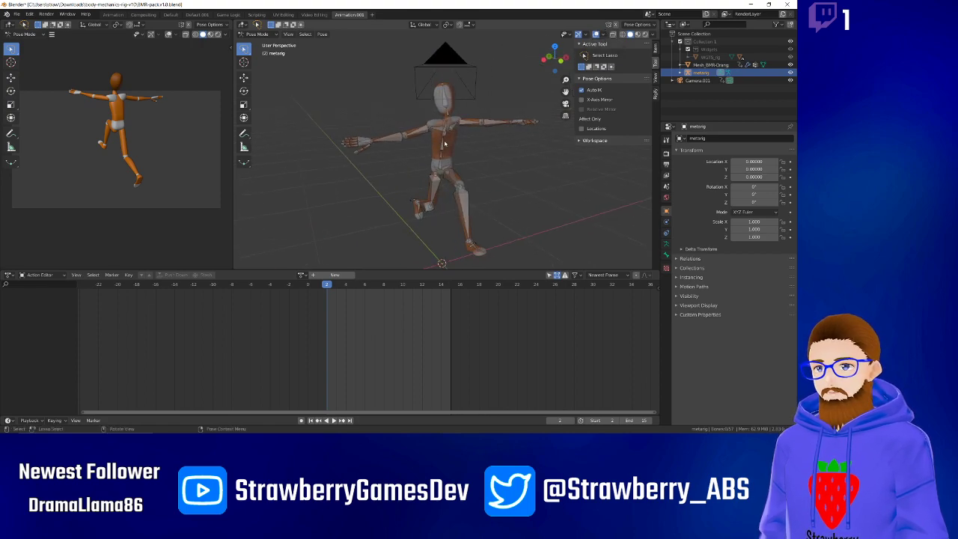
Turn on auto keying and insert a Whole Character keyframe for all metarig bones at frame 2.
left_click(438, 129)
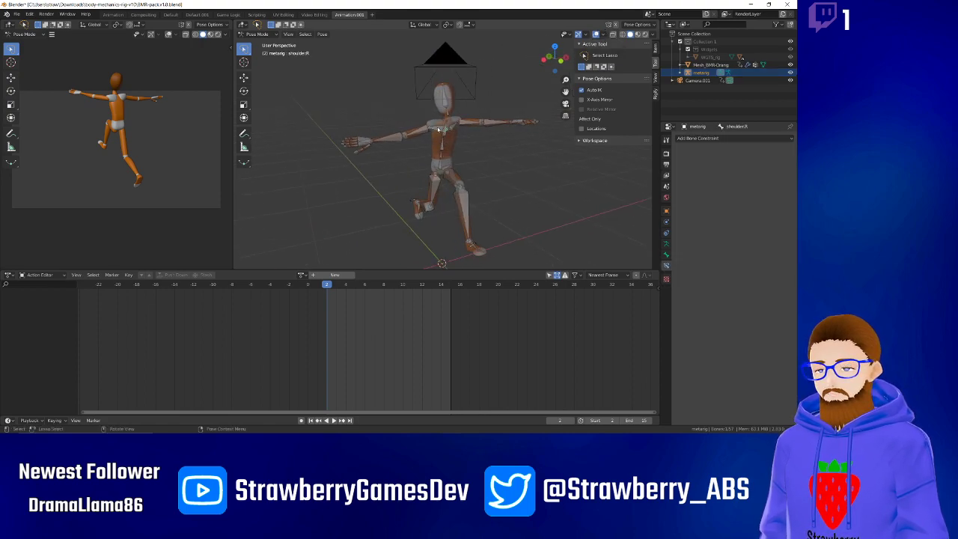
left_click(300, 420)
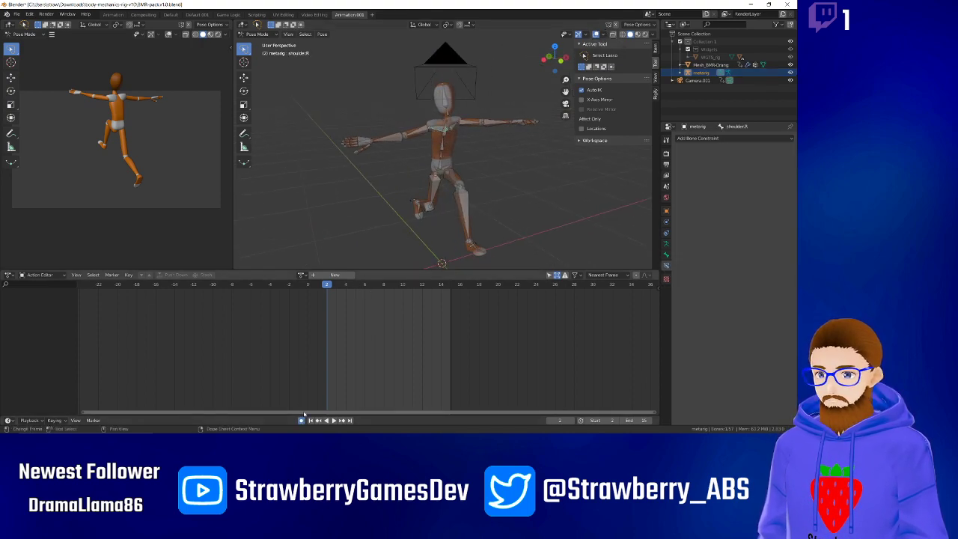
key("a")
right_click(444, 154)
left_click(444, 153)
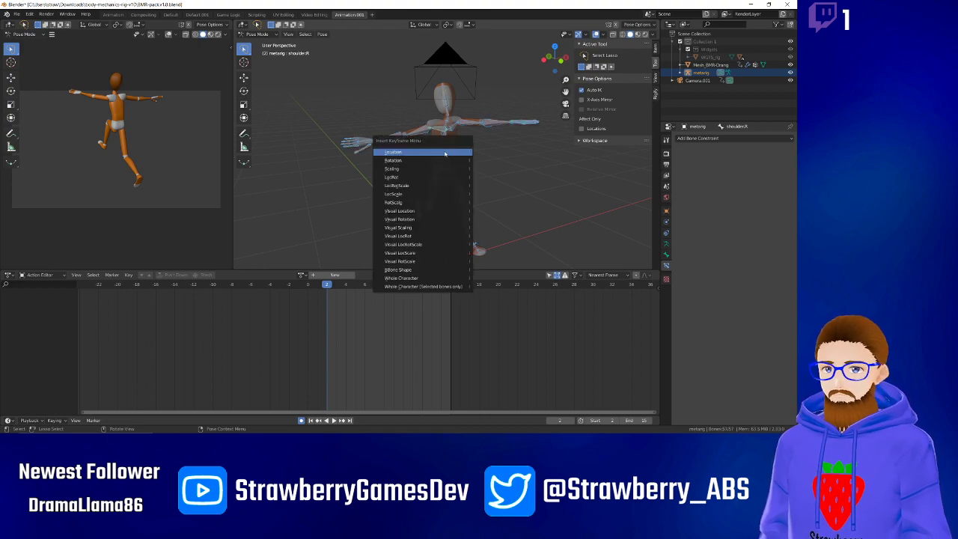
left_click(423, 278)
left_click(370, 335)
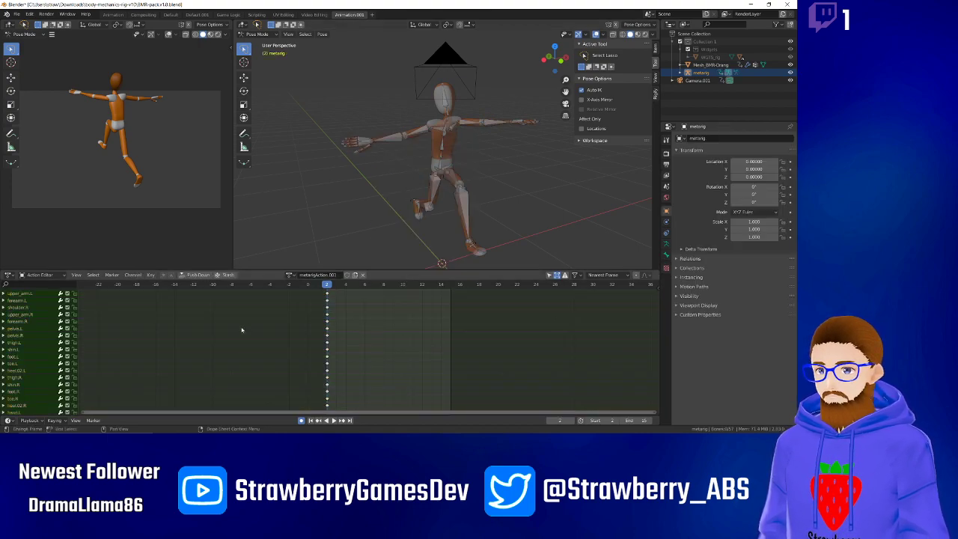
Look through the keyed bone channels of the metarig's new action, including the individual spine channels.
scroll(17, 340, "up", 3)
scroll(50, 344, "up", 3)
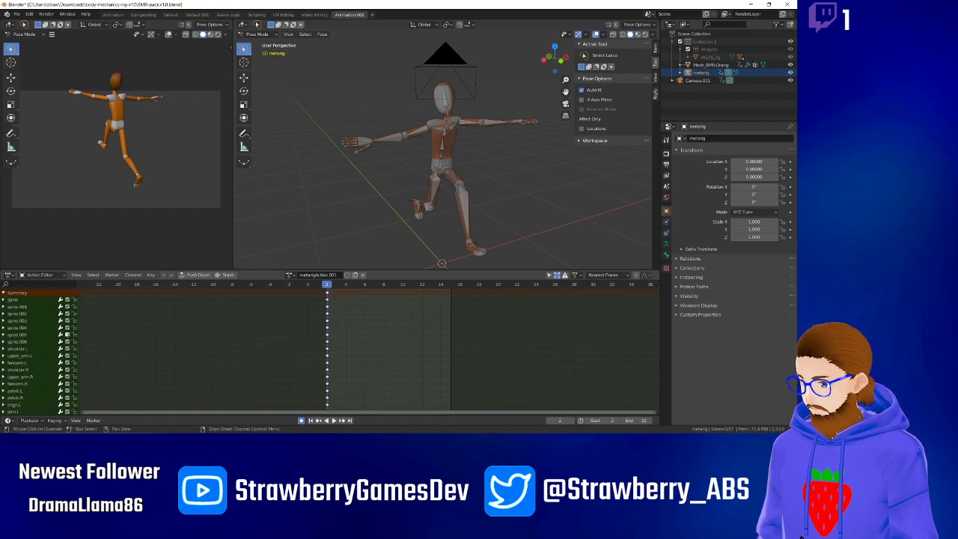
scroll(25, 321, "down", 8)
scroll(26, 321, "up", 8)
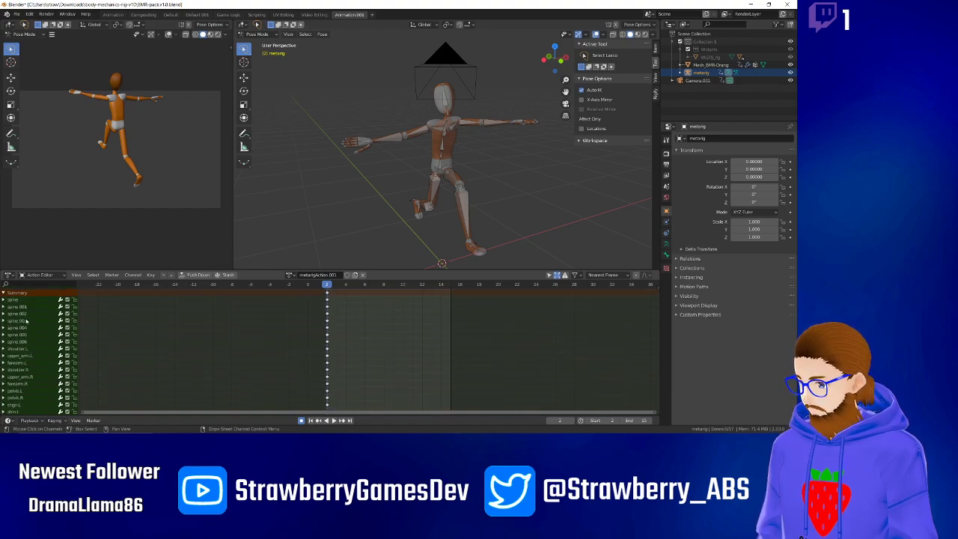
left_click(3, 300)
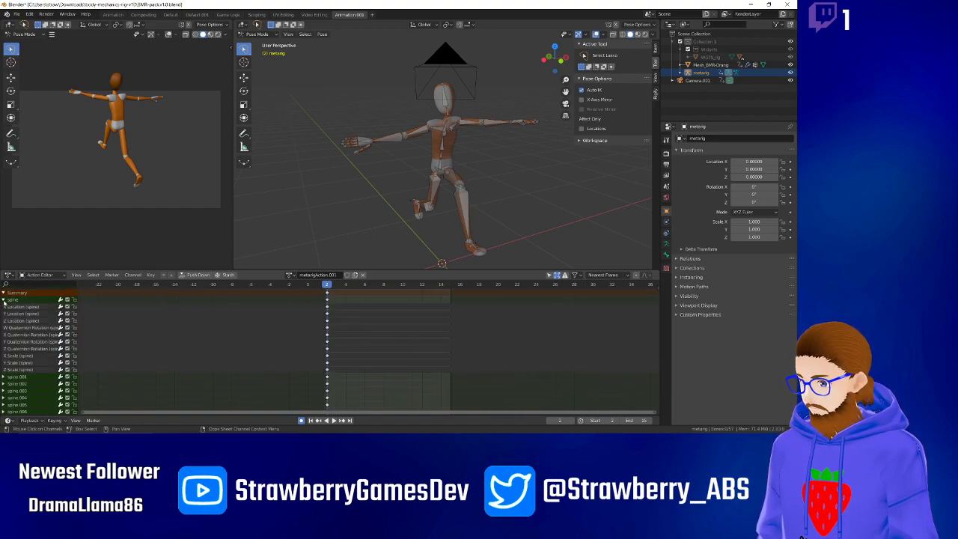
left_click(4, 302)
Go to frame 8 and rotate the metarig's right shoulder and right forearm bones into a new pose.
left_click_drag(330, 285, 383, 288)
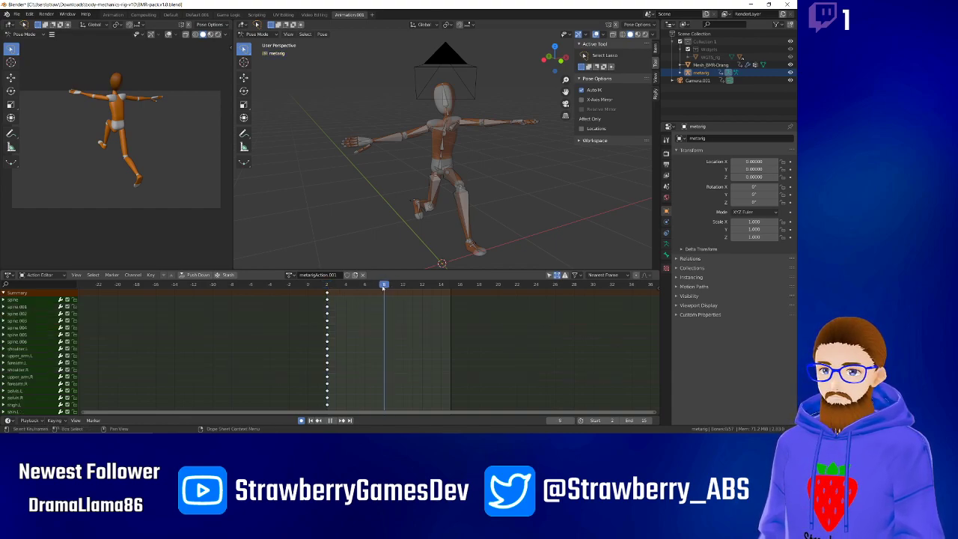
left_click(443, 135)
key("r")
left_click(410, 178)
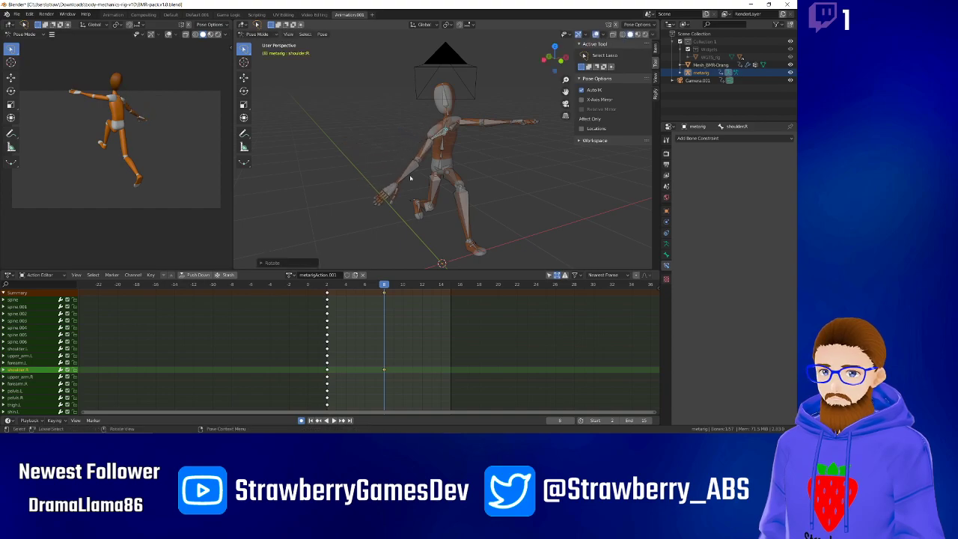
left_click(409, 176)
key("r")
left_click(430, 167)
Rotate pelvis.L, swing thigh.L up high and raise the right leg at frame 8.
left_click(448, 169)
key("r")
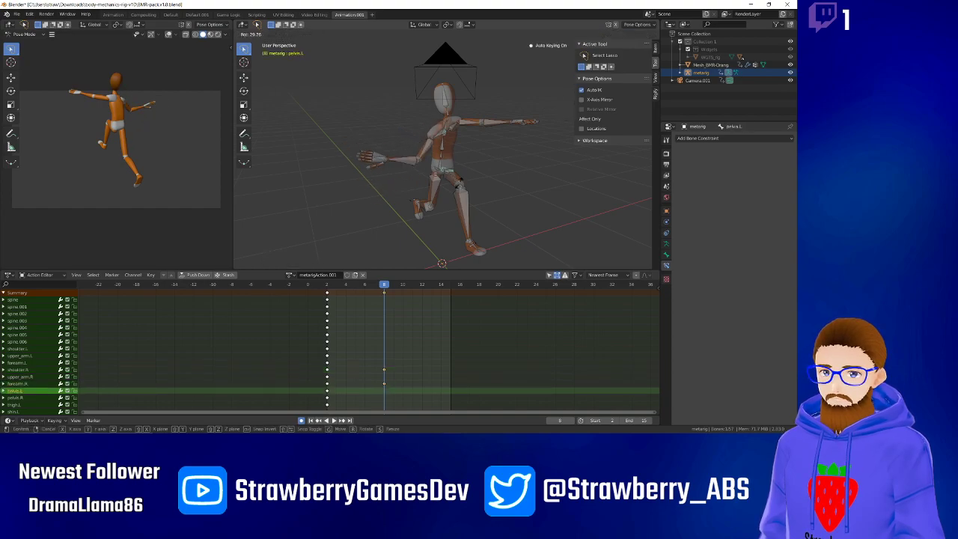
left_click(452, 200)
left_click(456, 182)
key("r")
left_click(495, 150)
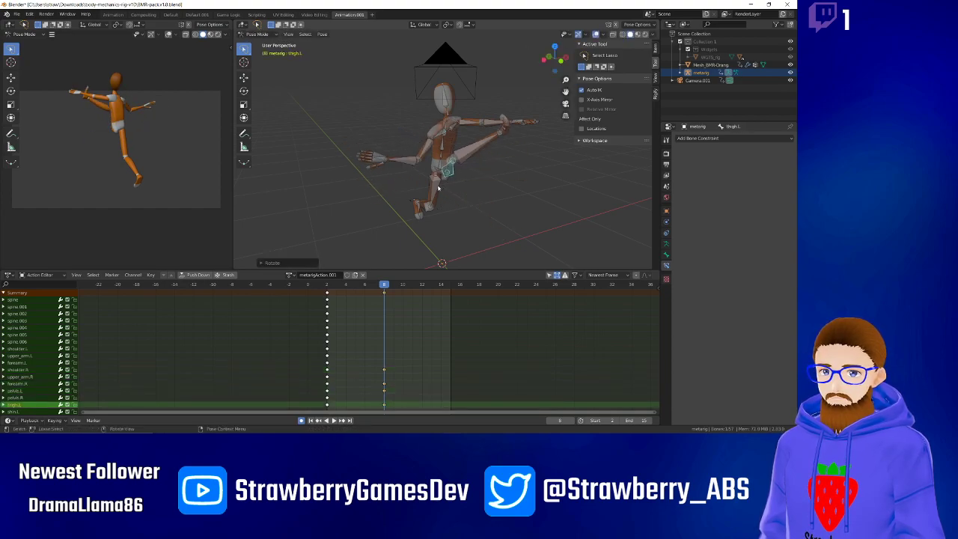
left_click(437, 188)
key("r")
left_click(502, 168)
Rotate upper_arm.L, forearm.R and upper_arm.R at frame 8 to fold the arms toward the body.
left_click(466, 124)
key("r")
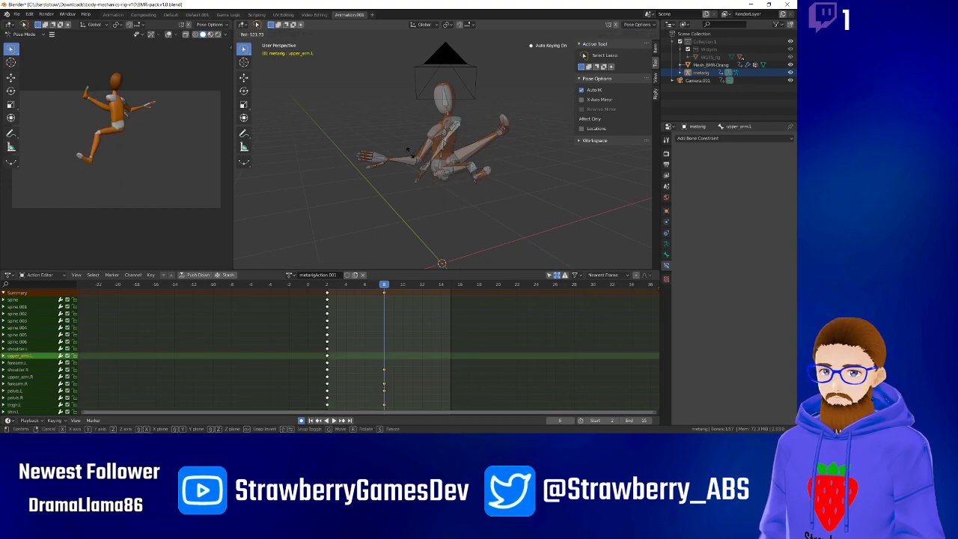
left_click(398, 158)
left_click(407, 165)
key("r")
left_click(448, 134)
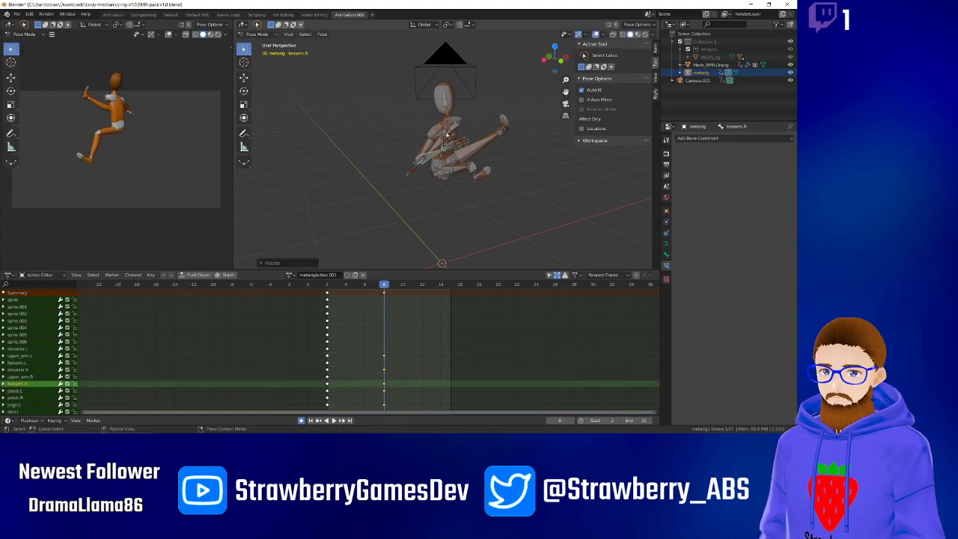
left_click(427, 145)
key("r")
left_click(449, 150)
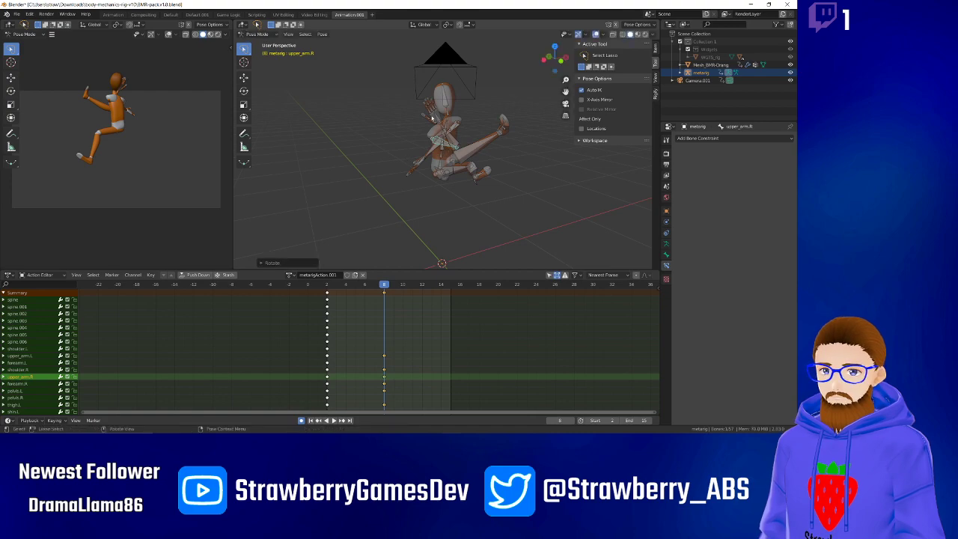
Play the animation from frame 2 and rotate spine.002 during playback to record keyframes.
key("space")
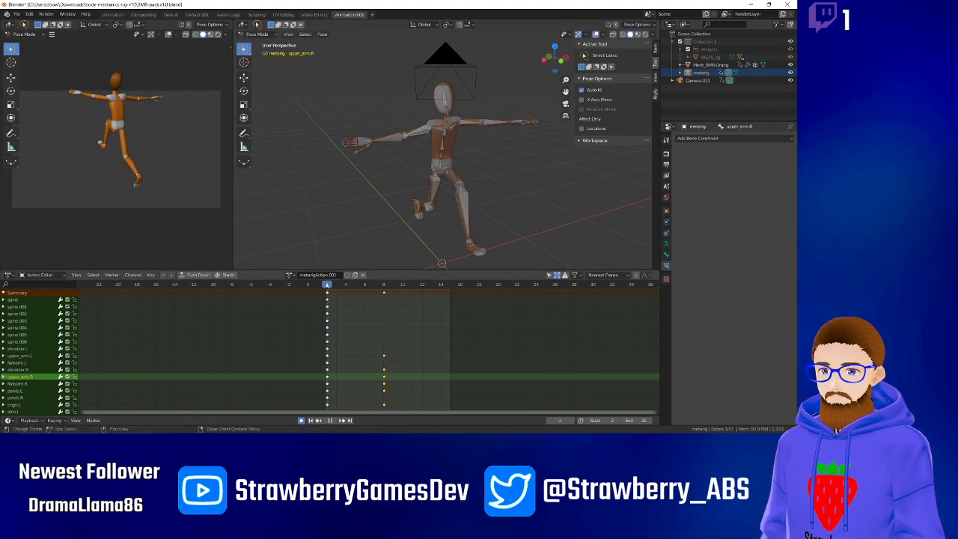
middle_click_drag(391, 199, 476, 195)
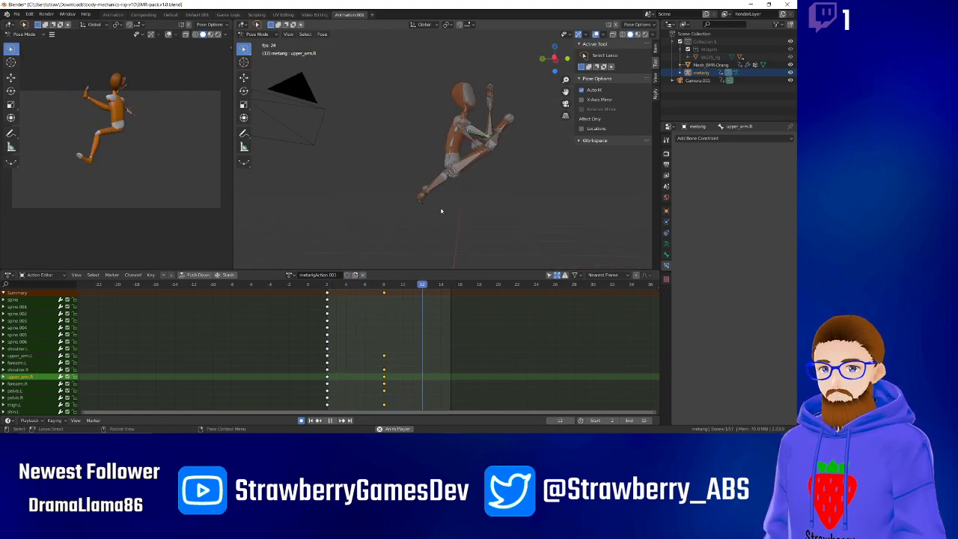
left_click(452, 138)
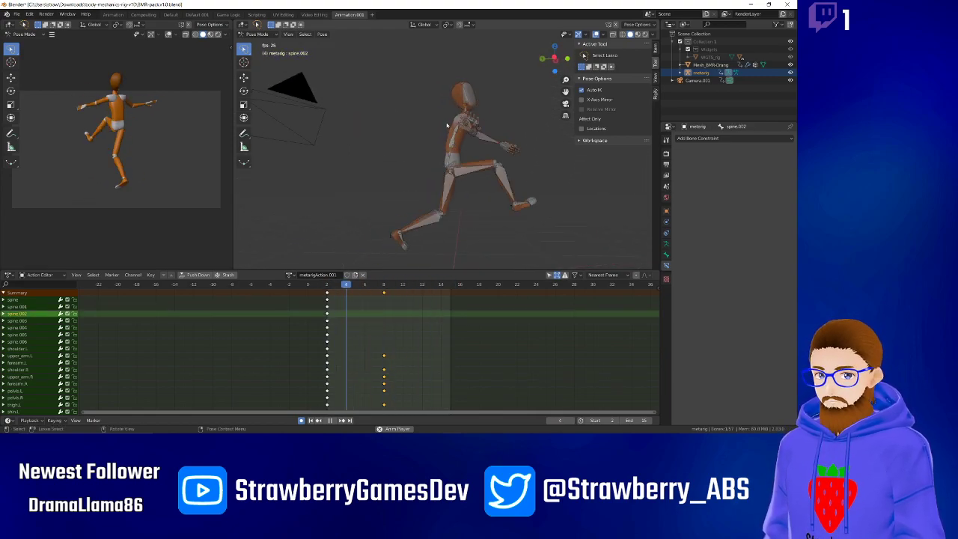
key("r")
left_click(490, 145)
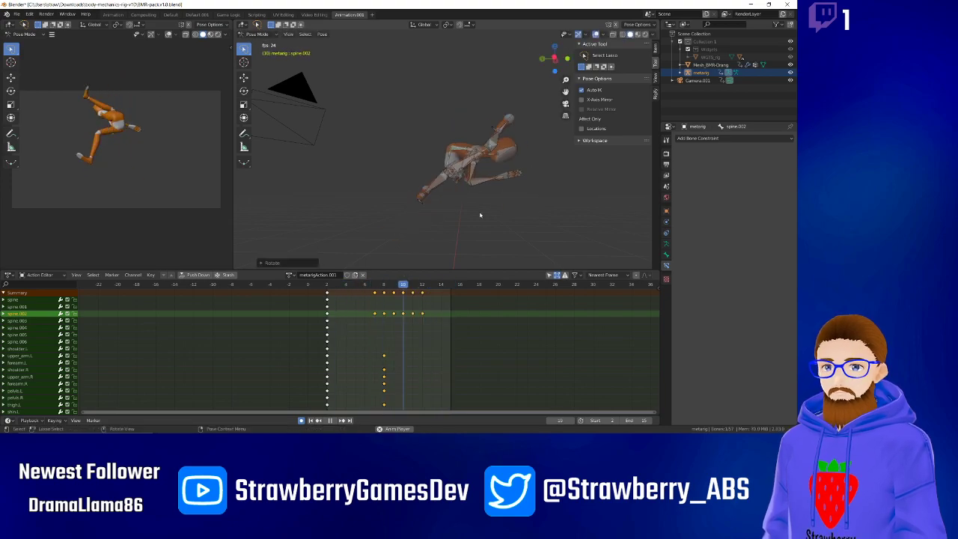
Move spine.002 during playback to record its motion, stop the animation and return to frame 2.
middle_click_drag(472, 216, 422, 238)
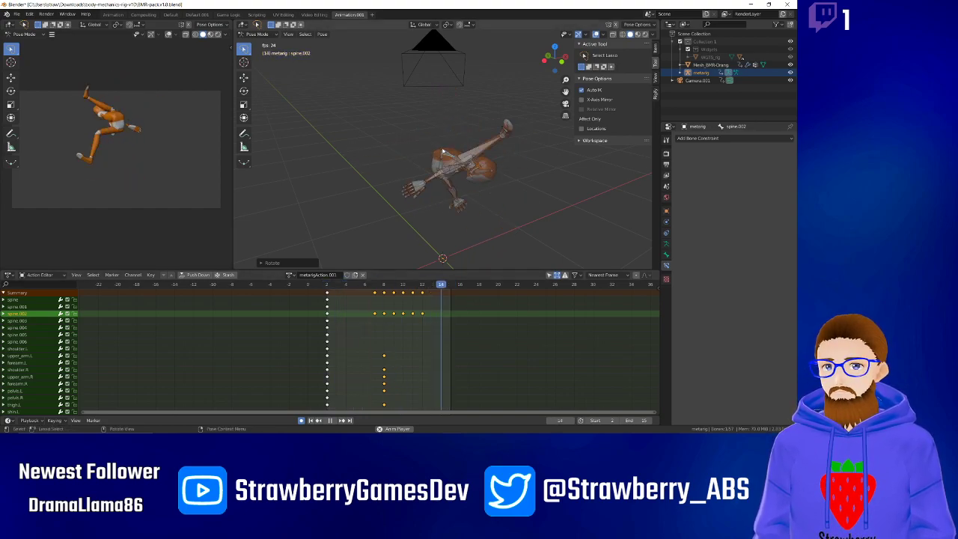
key("g")
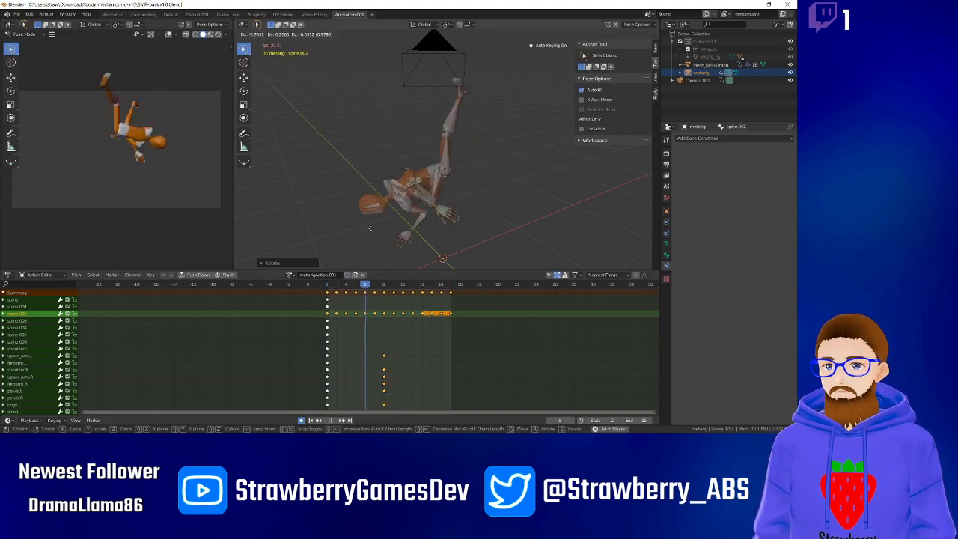
right_click(412, 213)
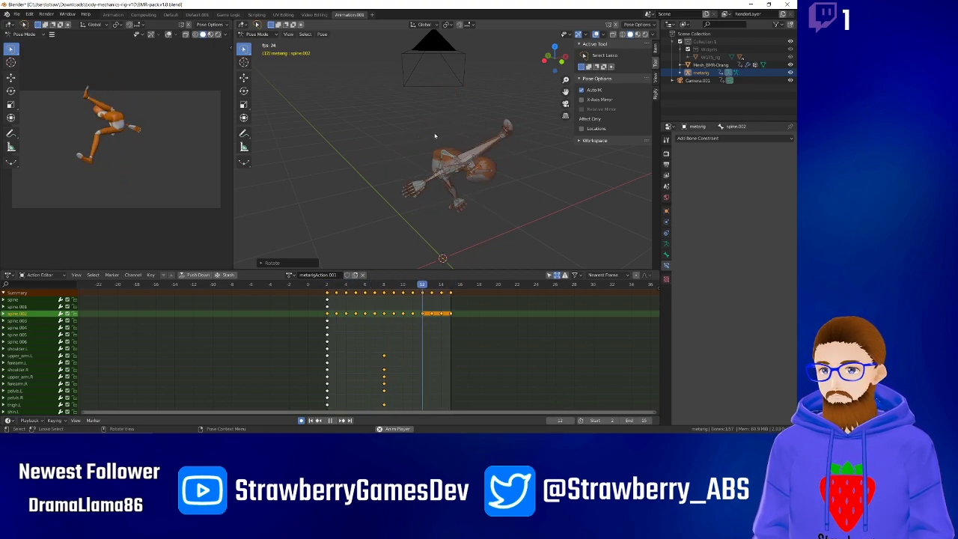
key("g")
left_click(337, 169)
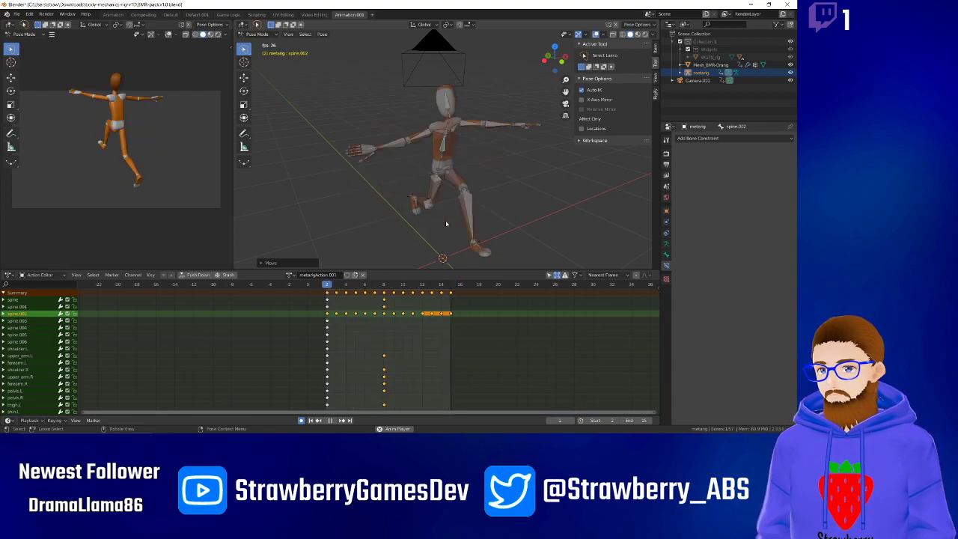
key("space")
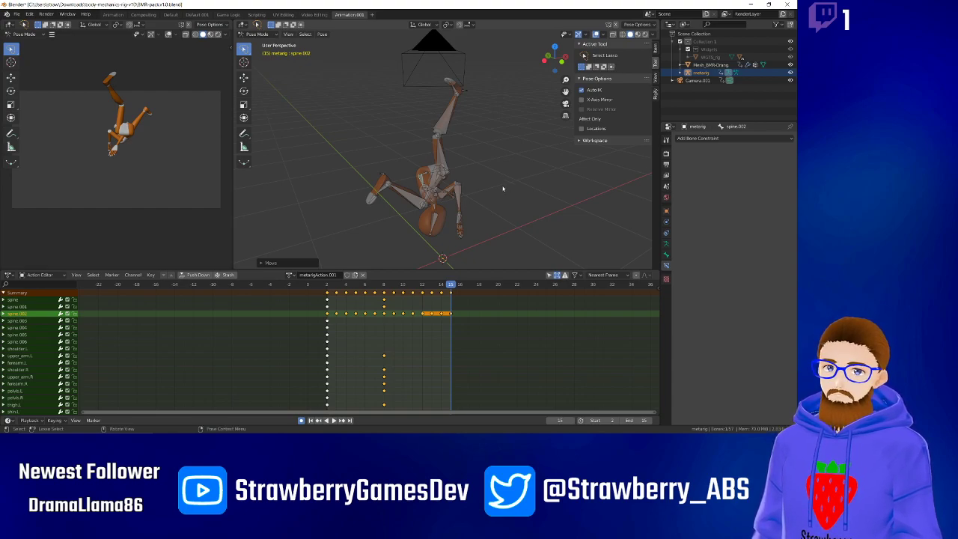
left_click(328, 285)
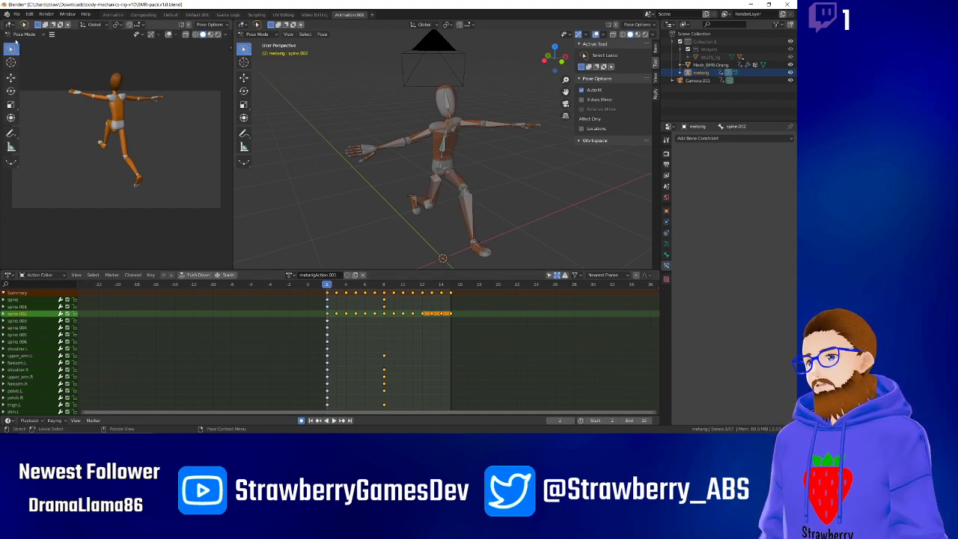
Open the recent file BMR-pack-v1.0.blend without saving the changes to the current file.
left_click(16, 14)
mouse_move(41, 39)
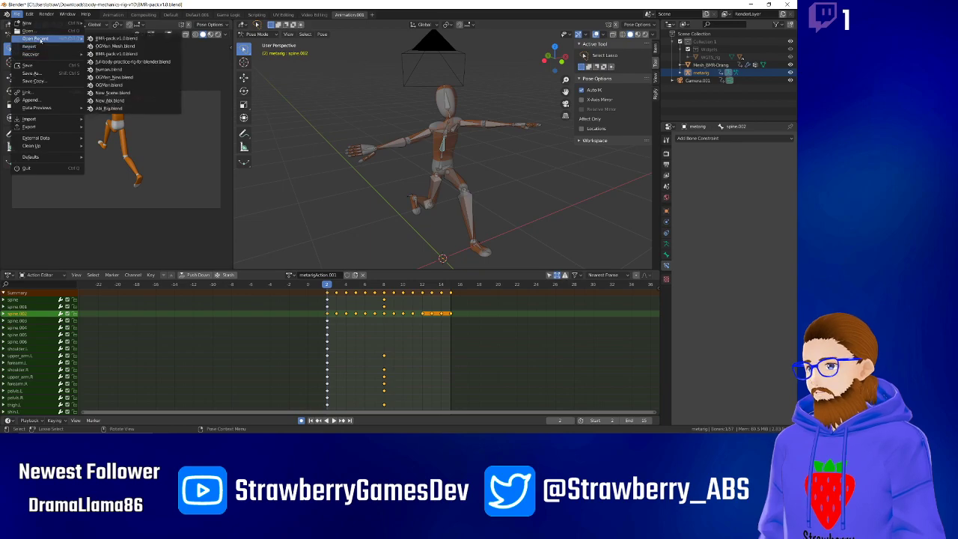
left_click(122, 54)
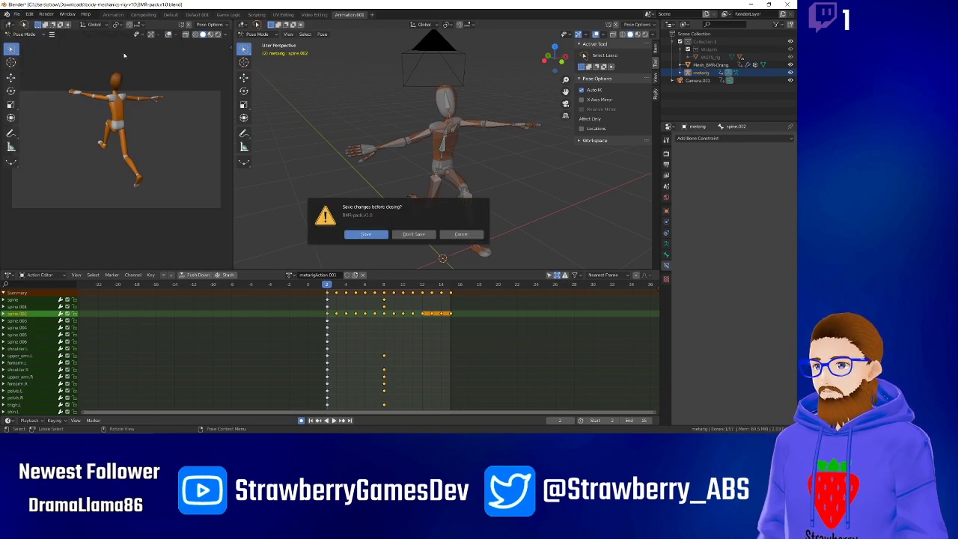
left_click(413, 235)
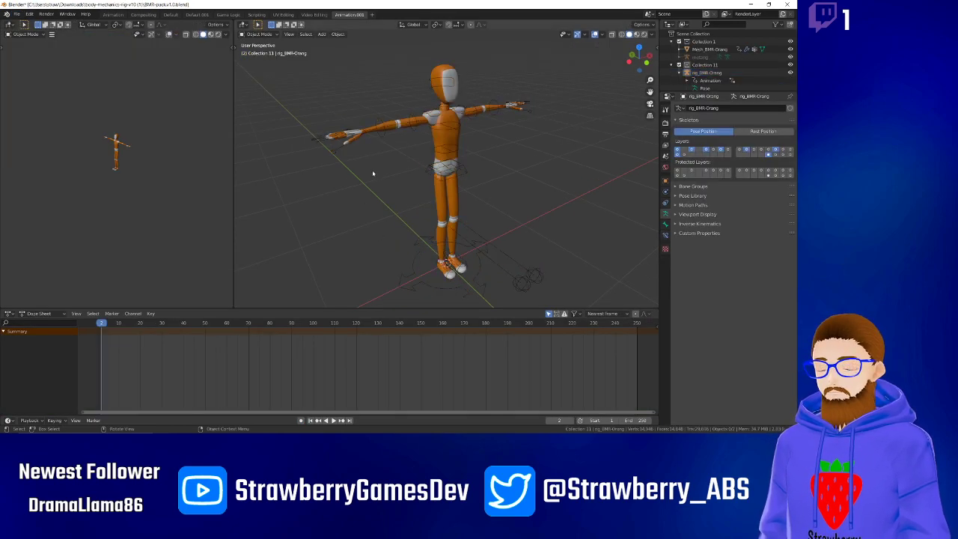
Select the rig_BMR-Orang armature and switch it to Pose Mode.
left_click(418, 126)
left_click(416, 123)
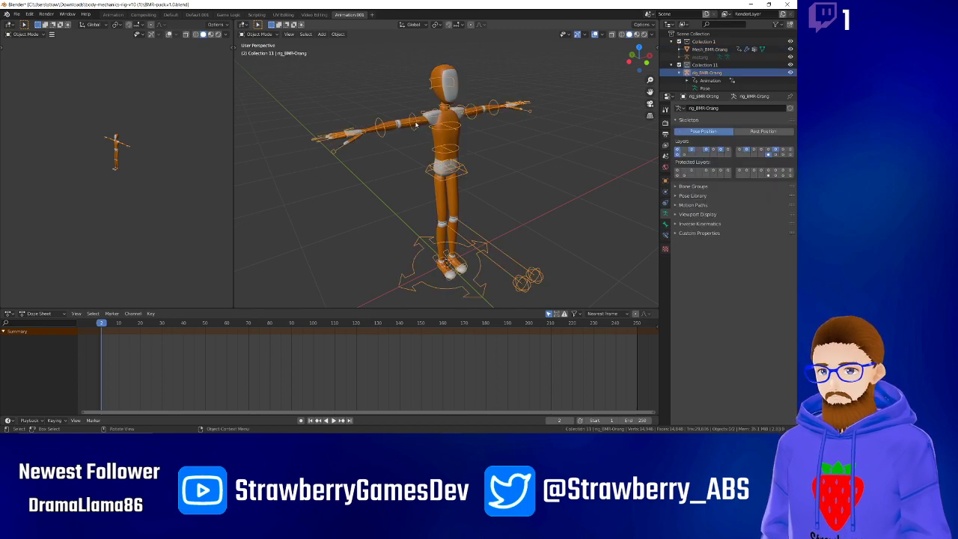
key("ctrl+Tab")
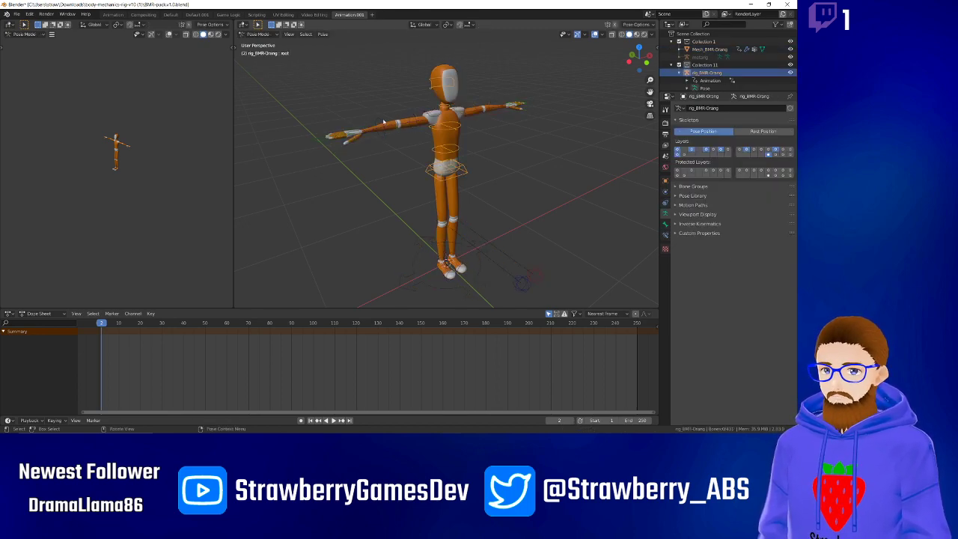
Try rotating the right upper arm control and moving the right foot control, and undo the trial changes.
left_click(420, 125)
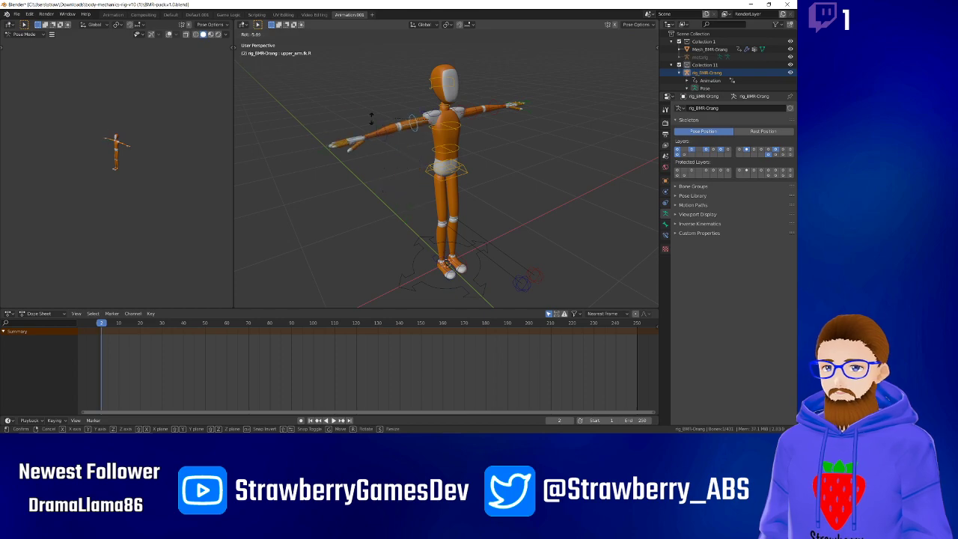
left_click(451, 270)
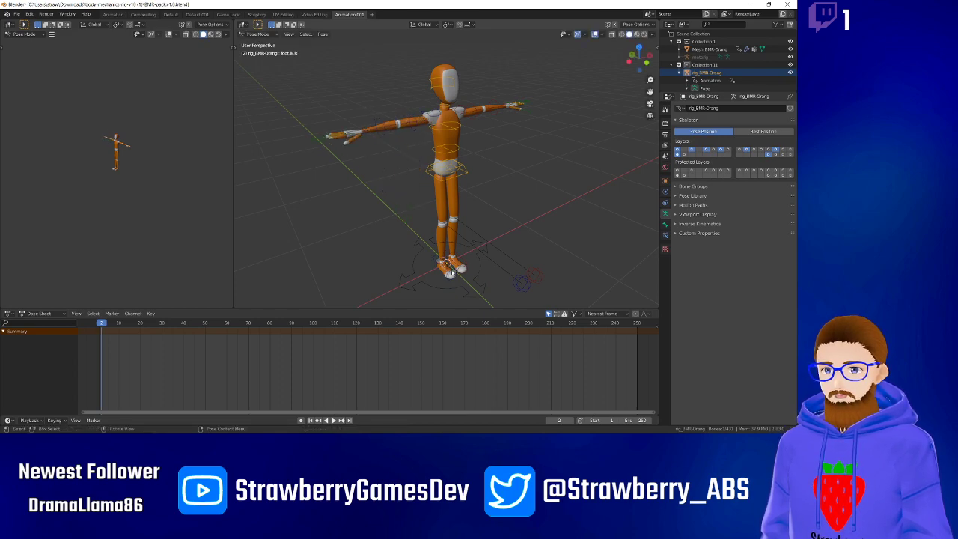
key("g")
right_click(520, 232)
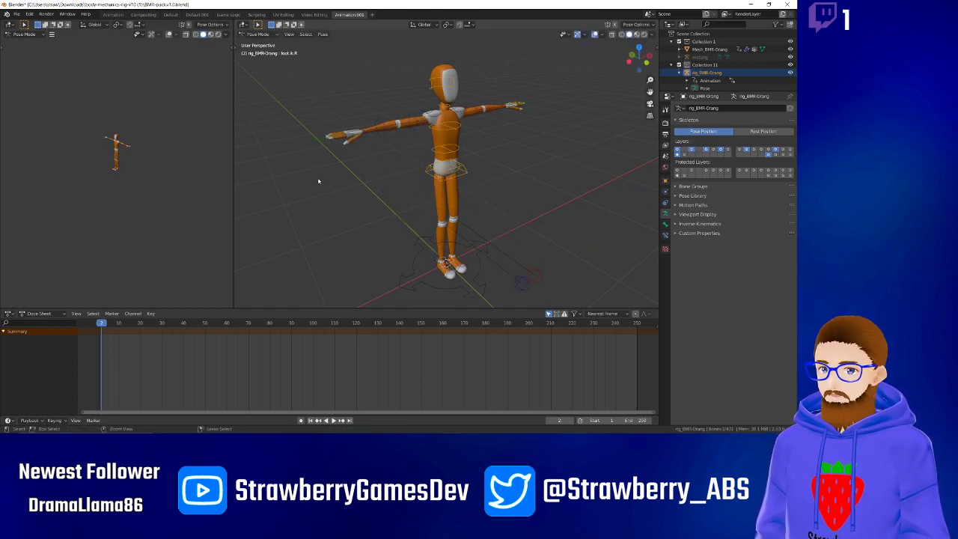
key("ctrl+z")
key("ctrl+z")
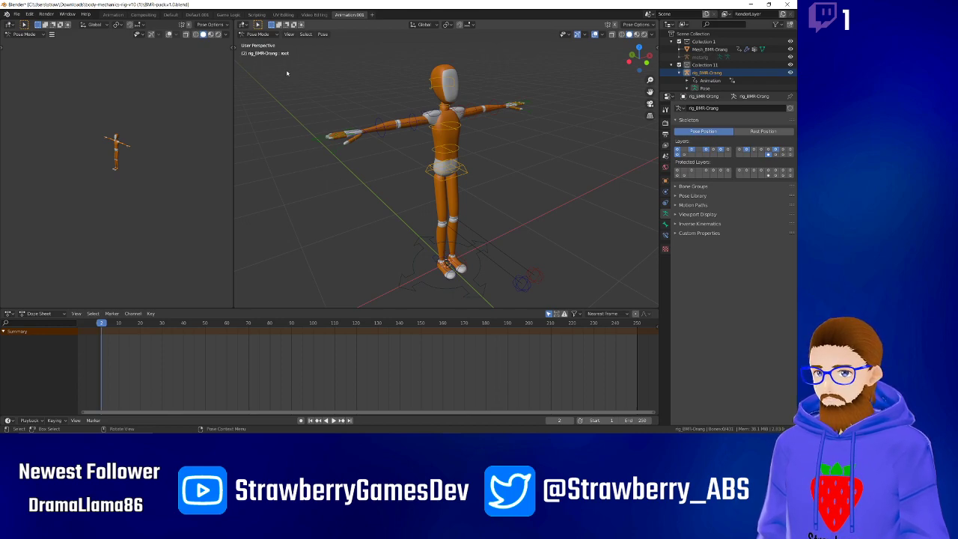
Select the right forearm control, switch the Dope Sheet to the Action Editor and view the list of existing actions.
left_click(385, 129)
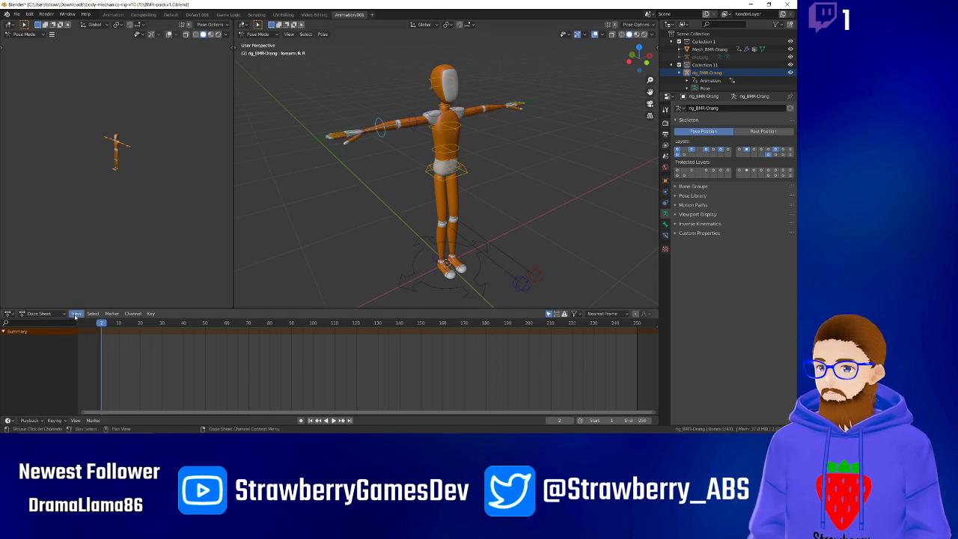
left_click(76, 313)
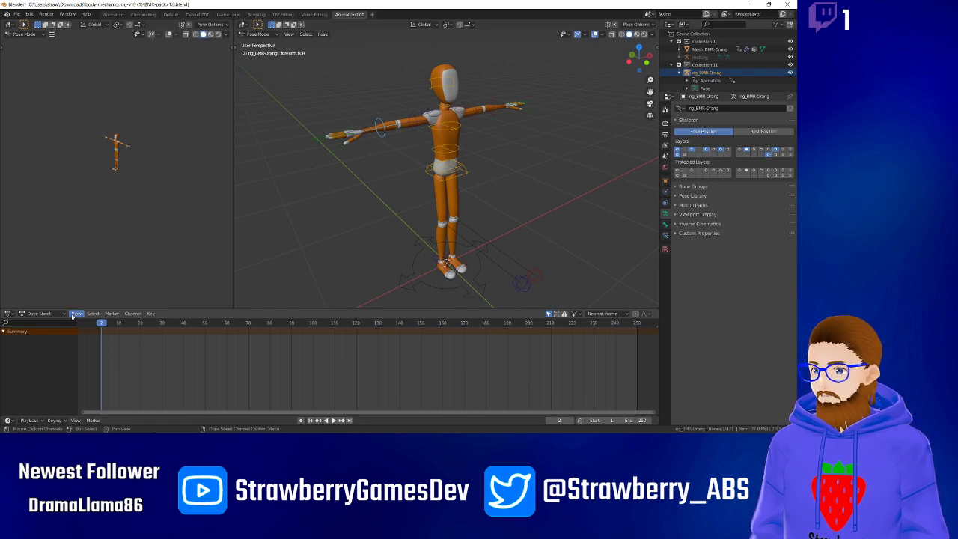
left_click(36, 313)
left_click(36, 331)
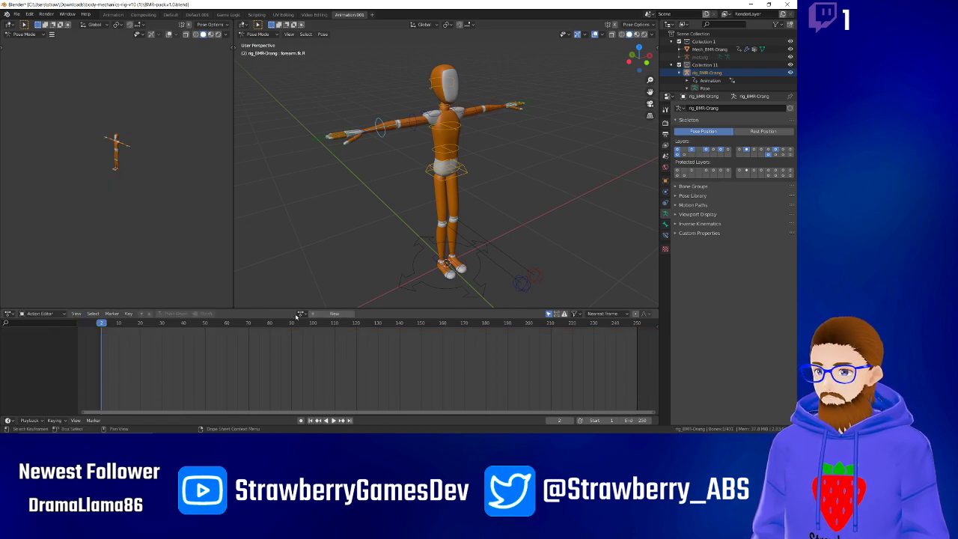
left_click(301, 313)
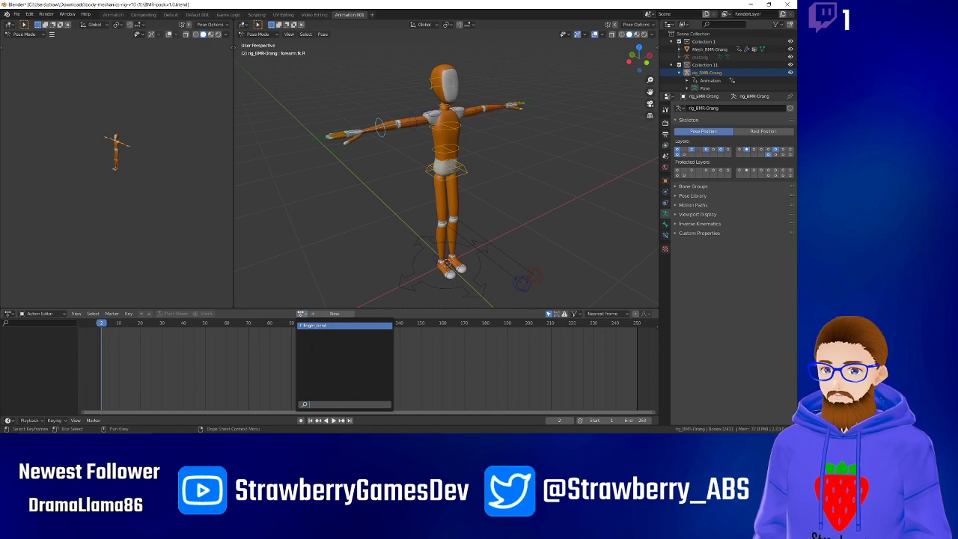
left_click(277, 321)
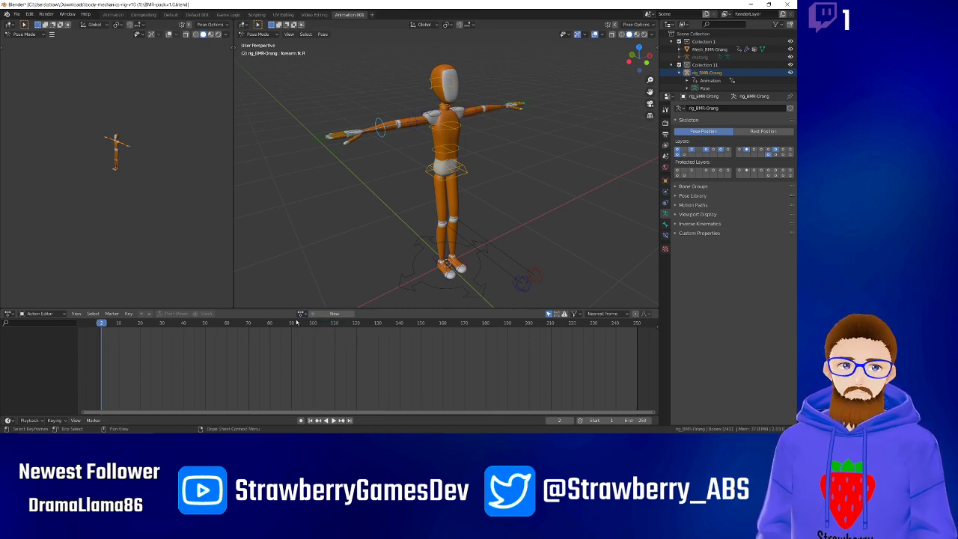
Select the neck control and switch the rig_BMR-Orang armature to Edit Mode.
middle_click_drag(398, 129, 367, 129)
left_click(446, 107)
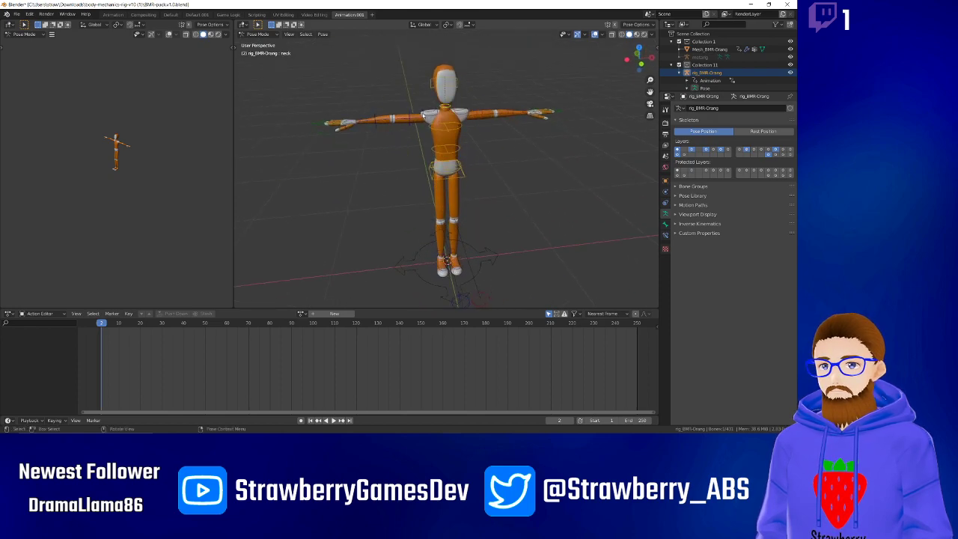
middle_click_drag(446, 109, 492, 115)
left_click(262, 36)
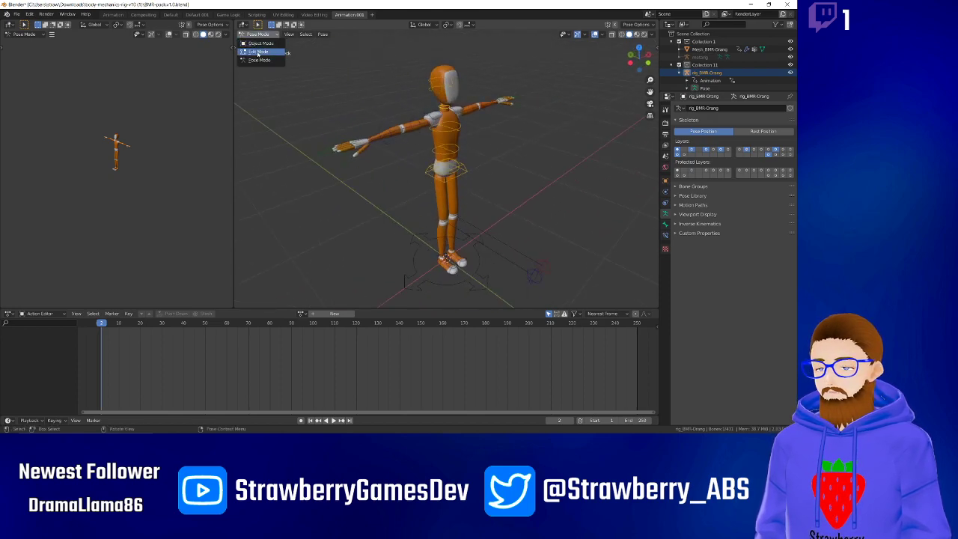
left_click(259, 52)
Duplicate the chest bone and place the copy beside it on the mannequin's right side.
scroll(423, 100, "up", 5)
scroll(427, 100, "down", 2)
middle_click_drag(428, 100, 352, 154, "shift")
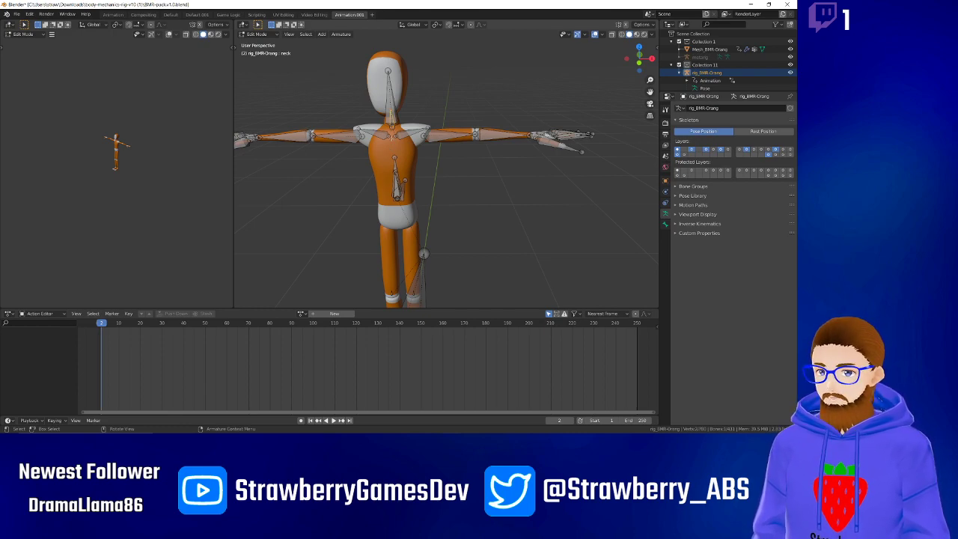
scroll(391, 137, "up", 3)
left_click(361, 167)
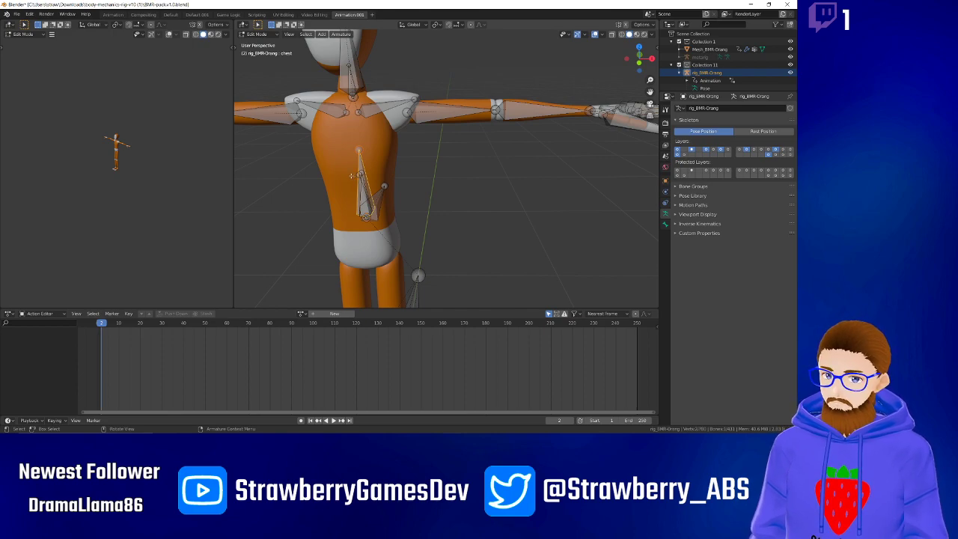
middle_click_drag(351, 175, 429, 144)
key("shift+d")
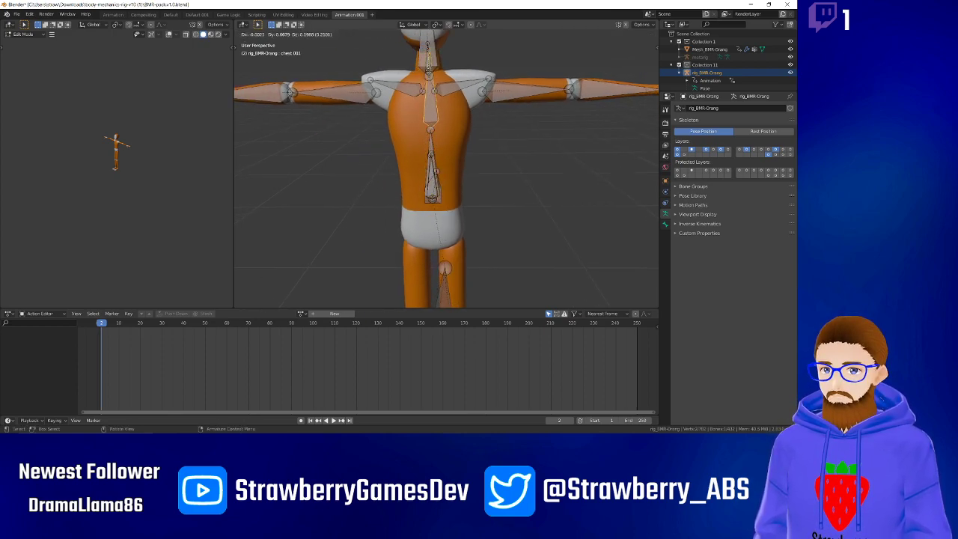
left_click(396, 128)
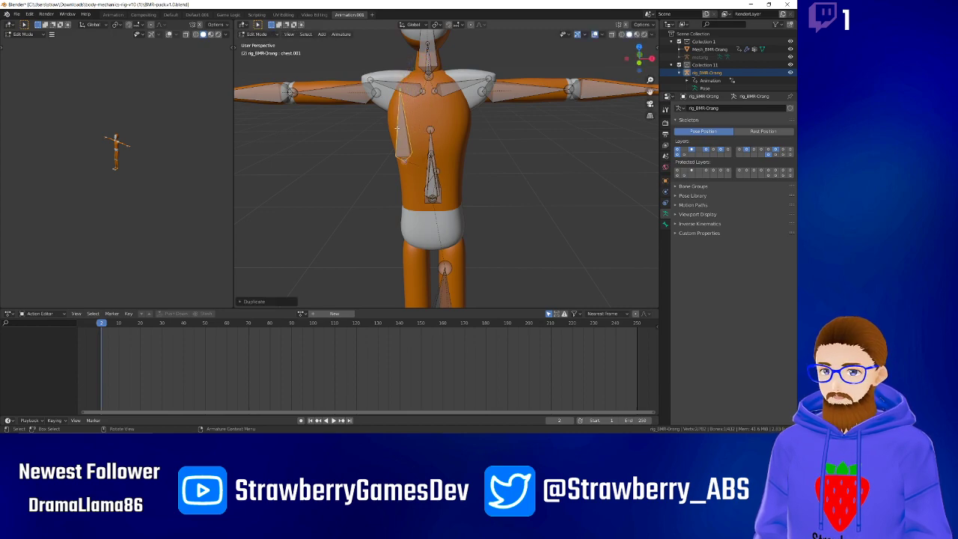
Disconnect the duplicated chest bone and clear its parent.
key("alt+p")
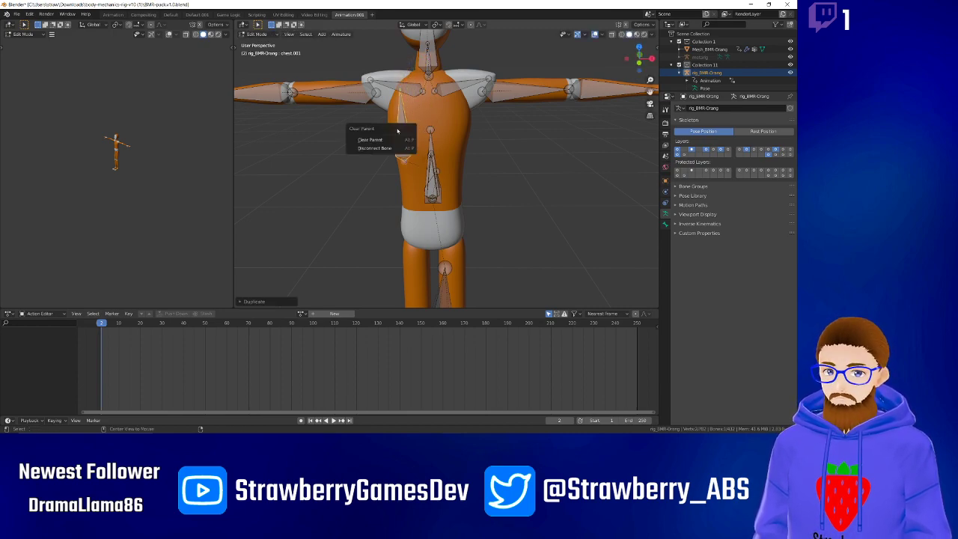
left_click(395, 148)
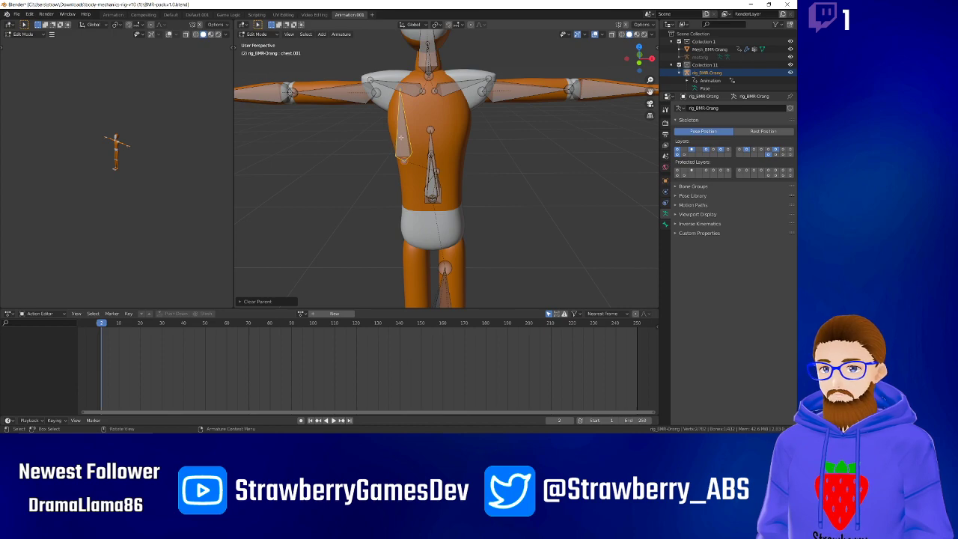
key("alt+p")
left_click(403, 130)
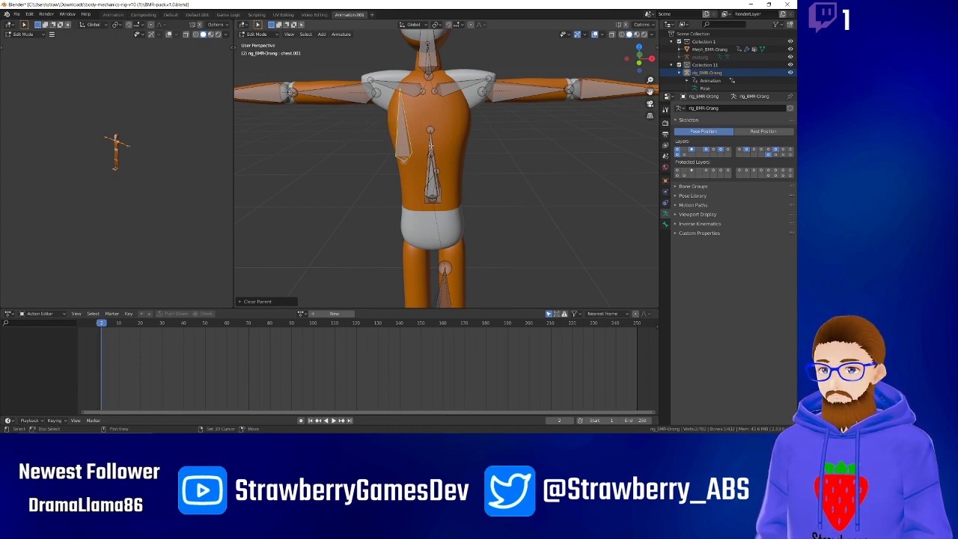
Parent the duplicated bone to the original chest bone with the Connected option.
left_click(431, 145, "shift")
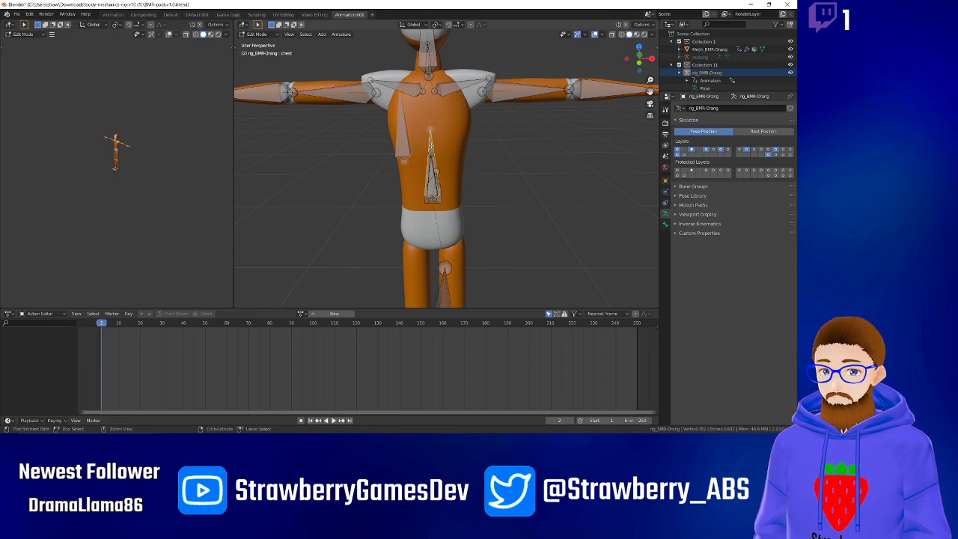
key("ctrl+p")
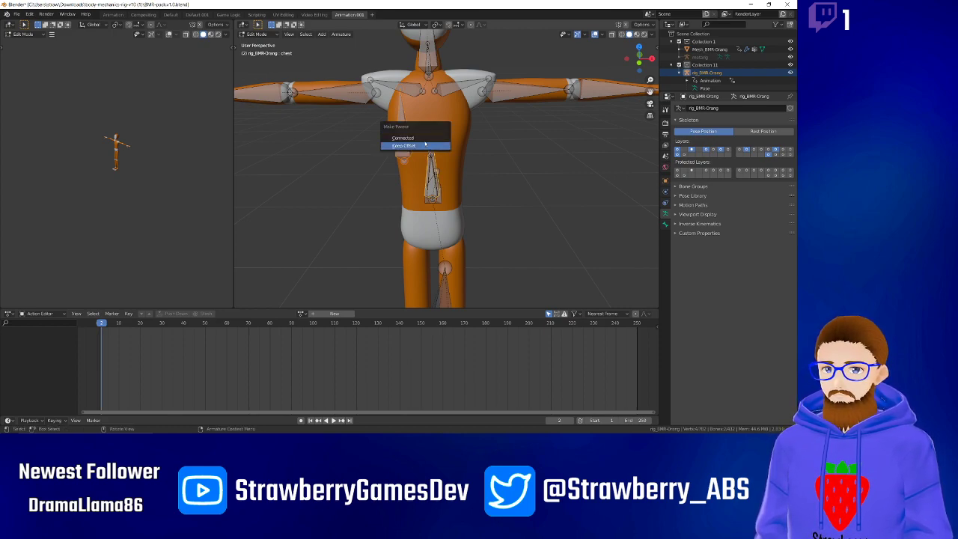
left_click(429, 138)
Move the upper end of the chest.001 bone down to the base of the neck.
left_click(430, 93)
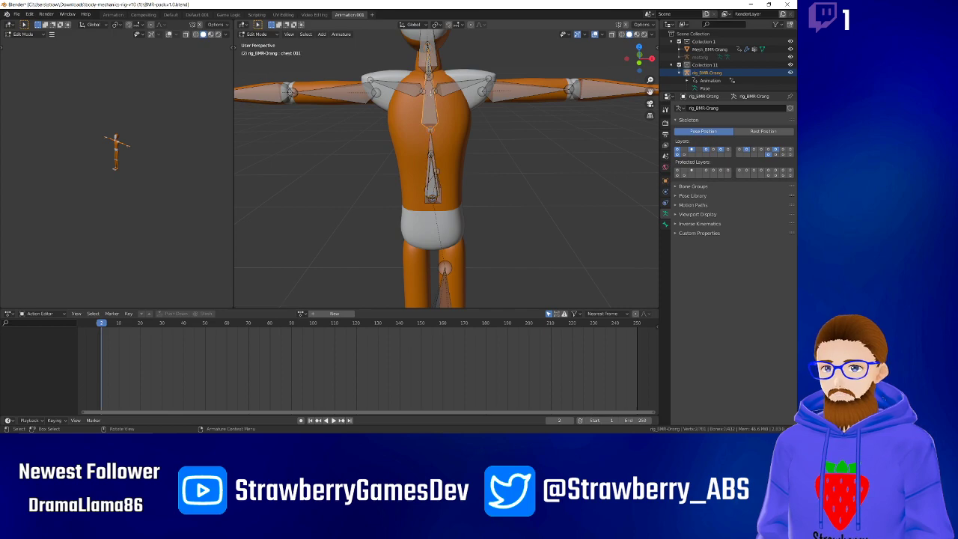
left_click(427, 48)
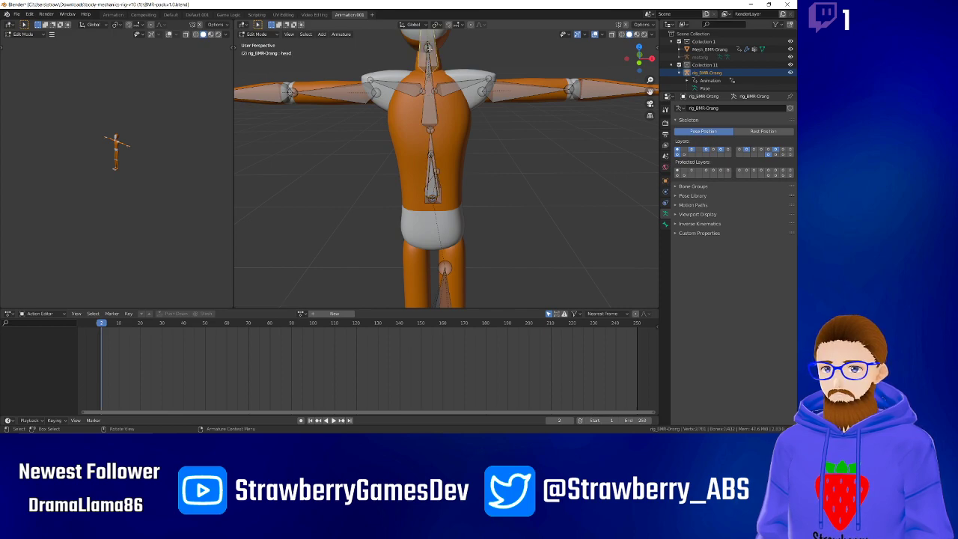
left_click(427, 107)
left_click(431, 48)
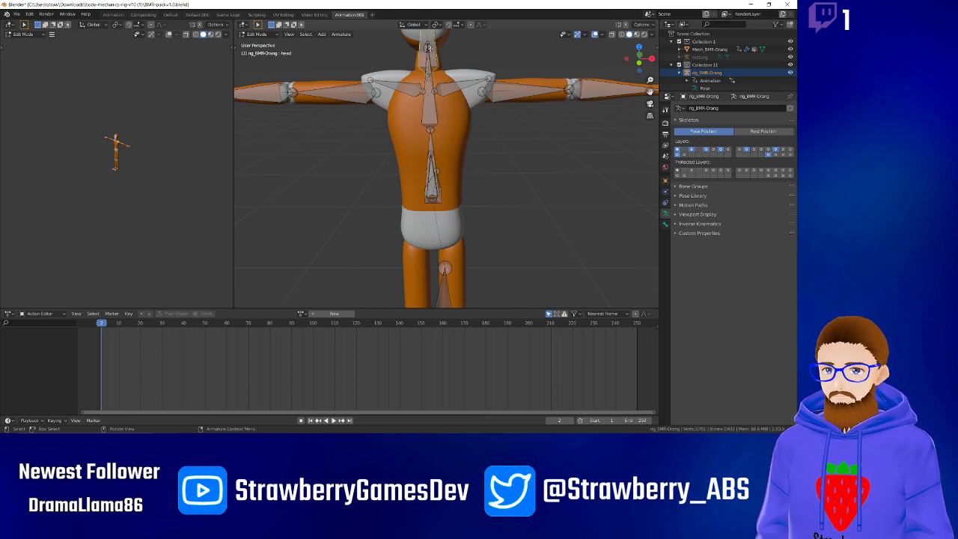
left_click(429, 48)
key("g")
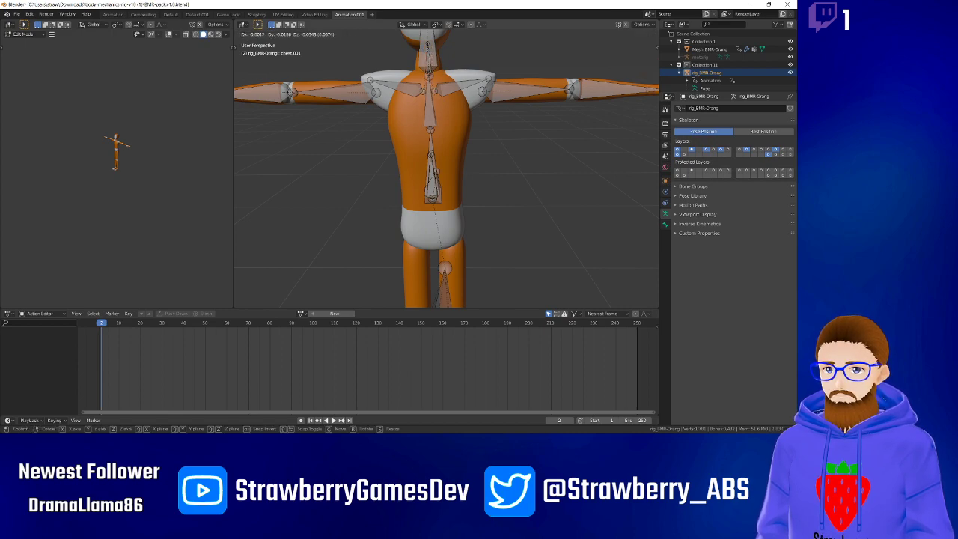
left_click(430, 77)
left_click(492, 188)
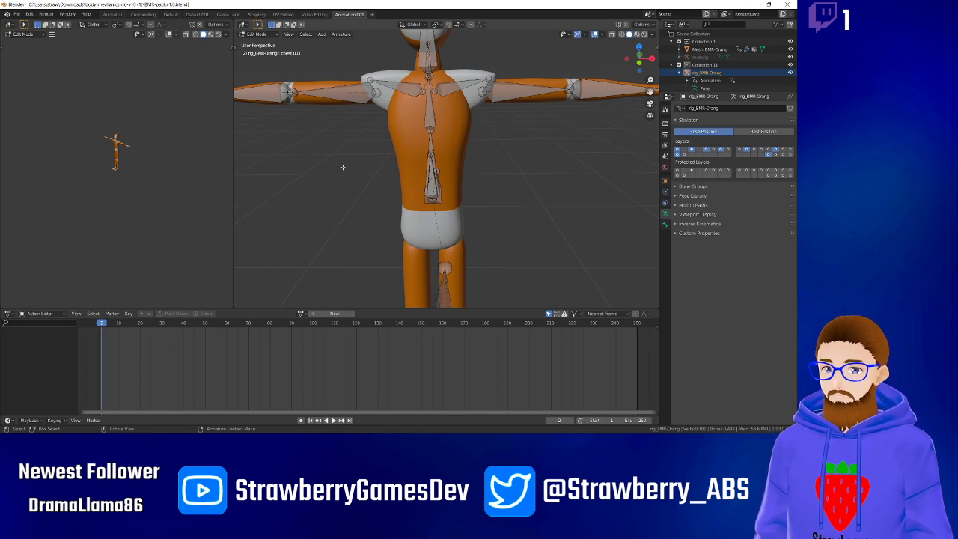
Switch the armature back to Pose Mode.
left_click(257, 34)
left_click(265, 60)
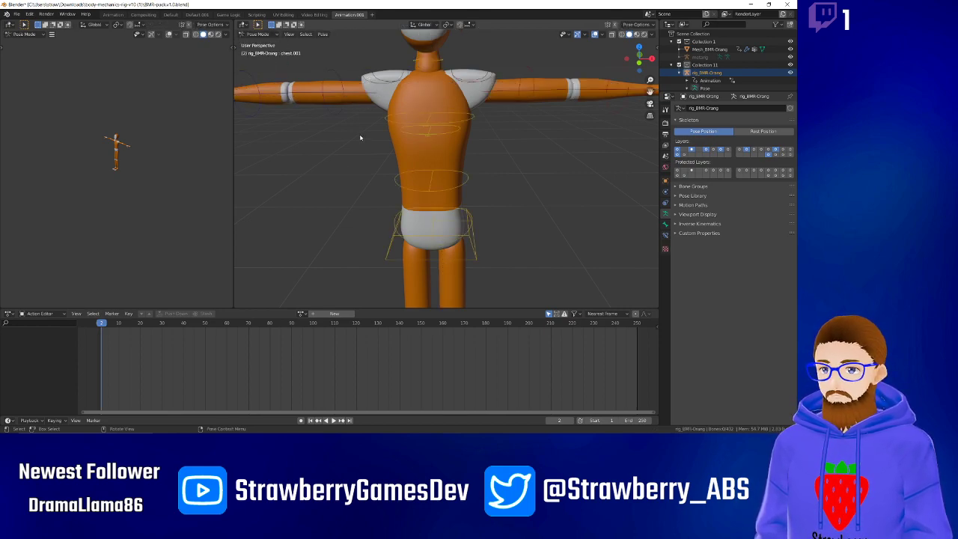
middle_click_drag(360, 138, 336, 128)
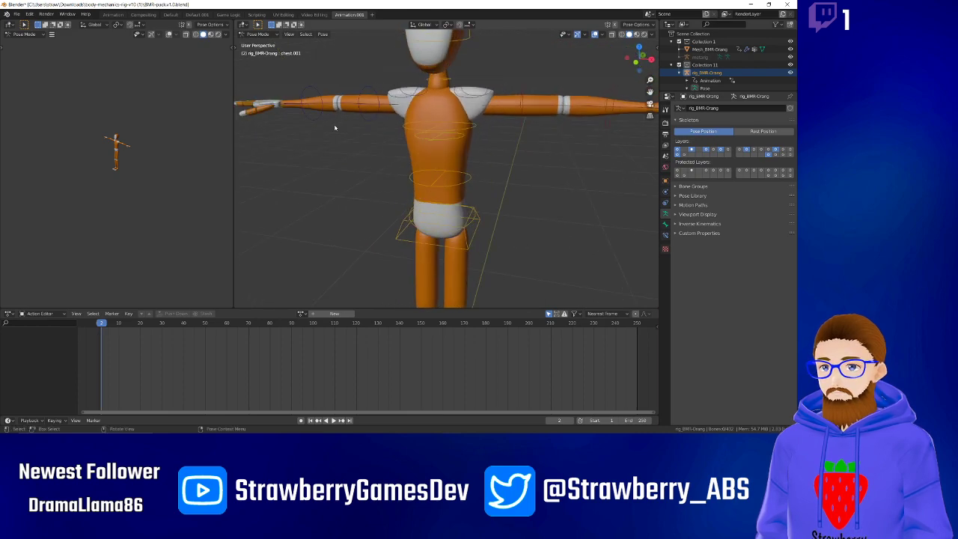
Try rotating the chest control sideways and the new chest.001 bone to test how the mesh follows.
left_click(431, 133)
key("r")
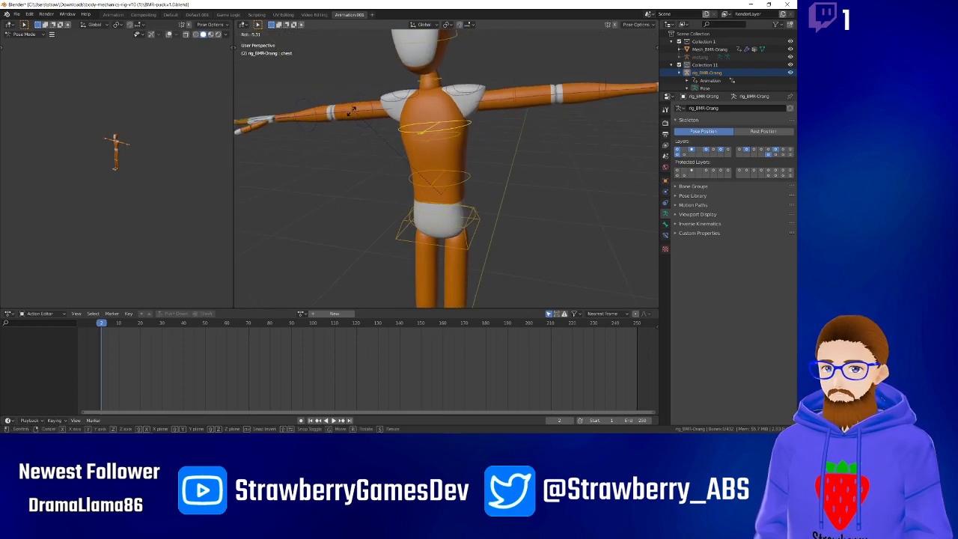
left_click(457, 129)
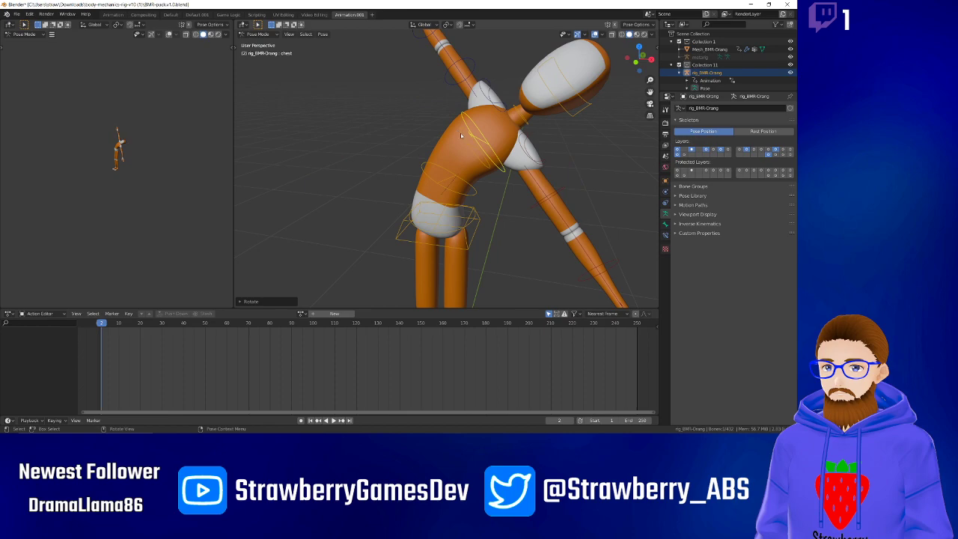
left_click(461, 133)
key("r")
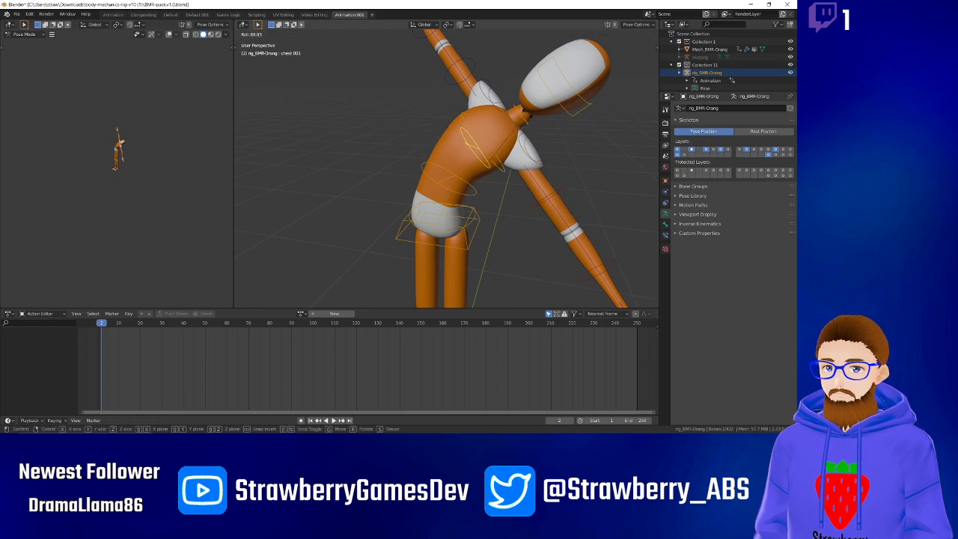
right_click(486, 138)
Try rotating the chest control once more and undo the trial chest rotations.
left_click(469, 120)
key("r")
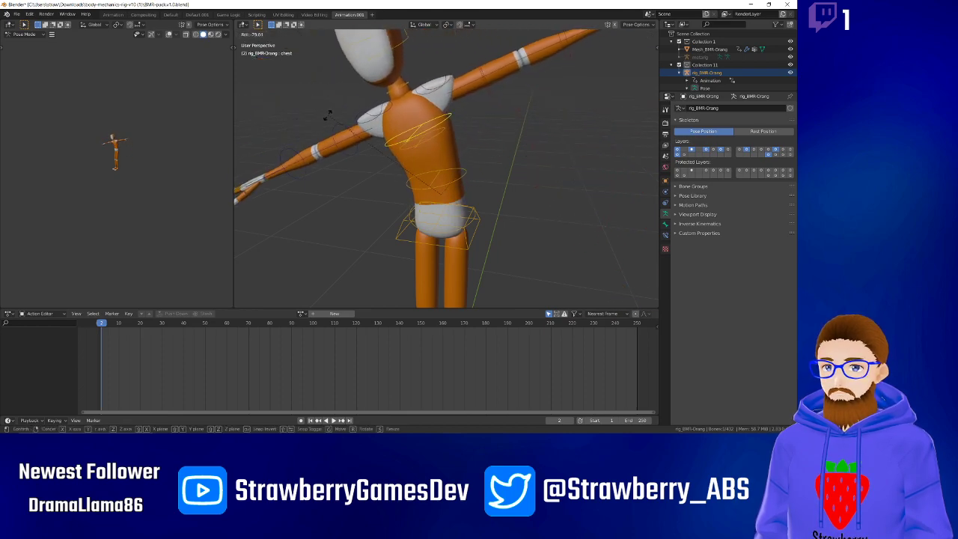
right_click(330, 119)
key("ctrl+z")
key("ctrl+z")
key("ctrl+z")
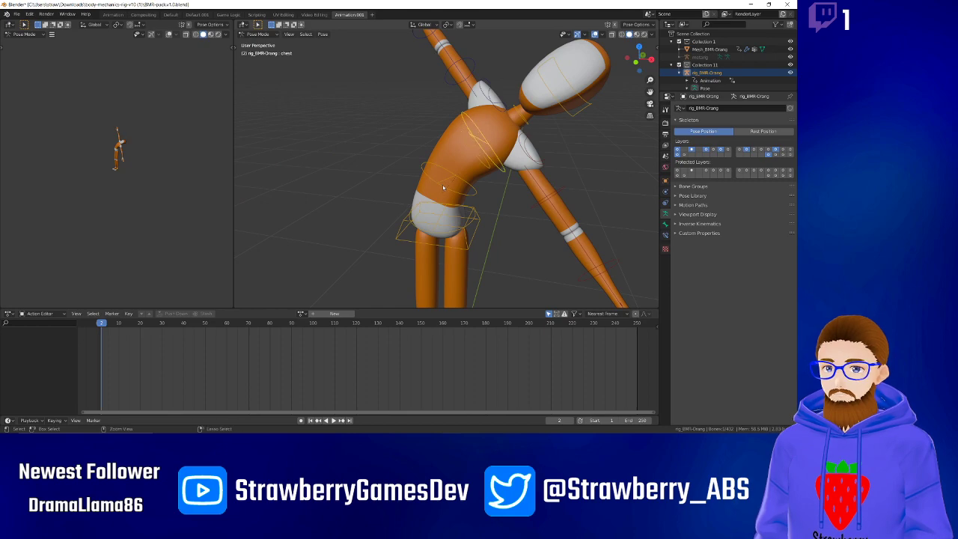
Try rotating the spine control and cancel the rotation.
left_click(435, 185)
key("r")
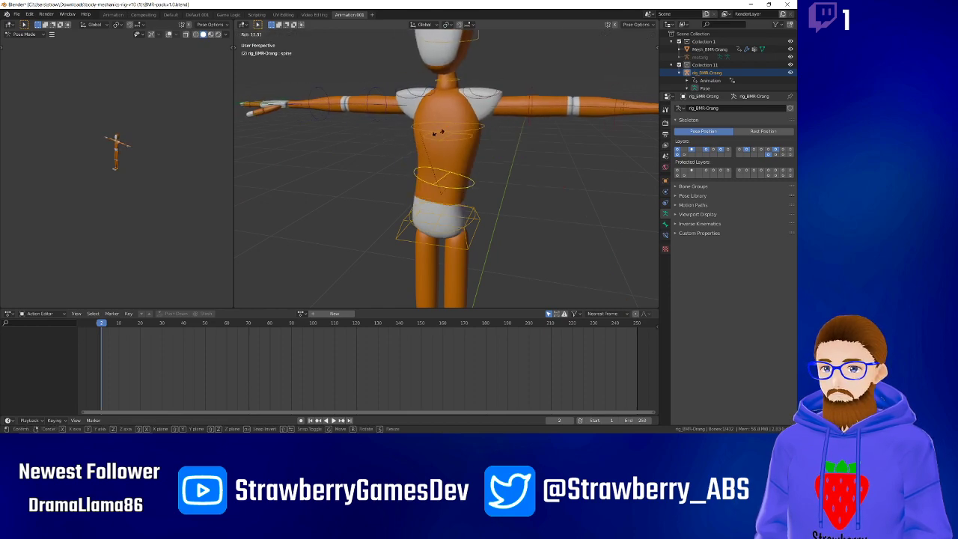
right_click(370, 137)
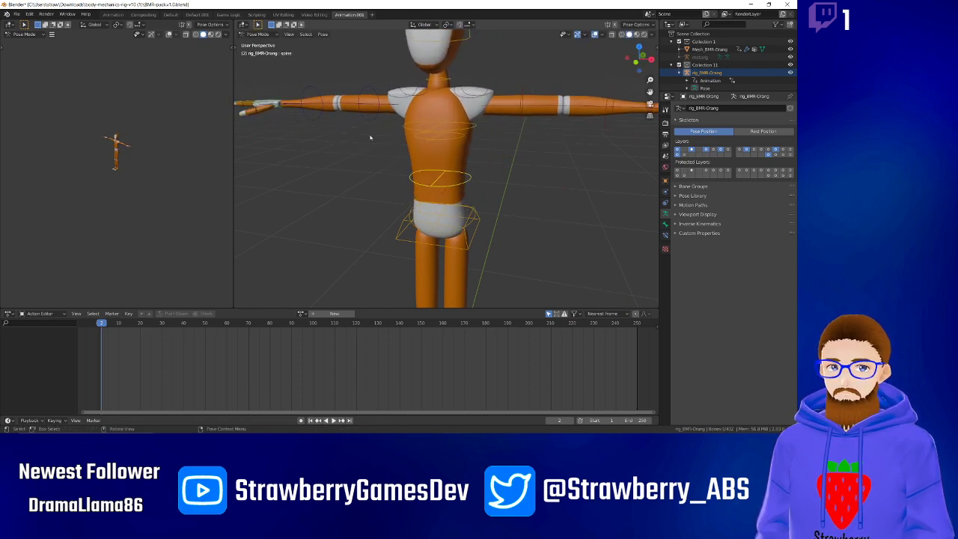
middle_click_drag(492, 143, 544, 156)
scroll(544, 156, "down", 5)
scroll(387, 145, "up", 3)
mouse_move(387, 146)
middle_mouse_down()
mouse_move(355, 127)
mouse_move(399, 144)
mouse_move(449, 138)
mouse_move(376, 157)
mouse_move(386, 152)
middle_mouse_up()
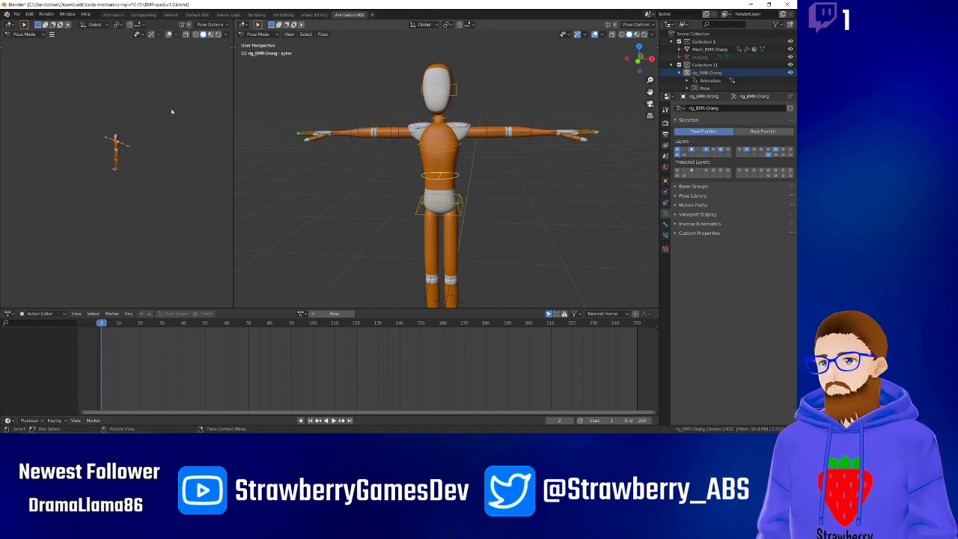
Start appending and browse to the Action datablocks of BMR-pack.v1.0.blend in the Downloads folder body-mechanics-rig-v10.
left_click(18, 14)
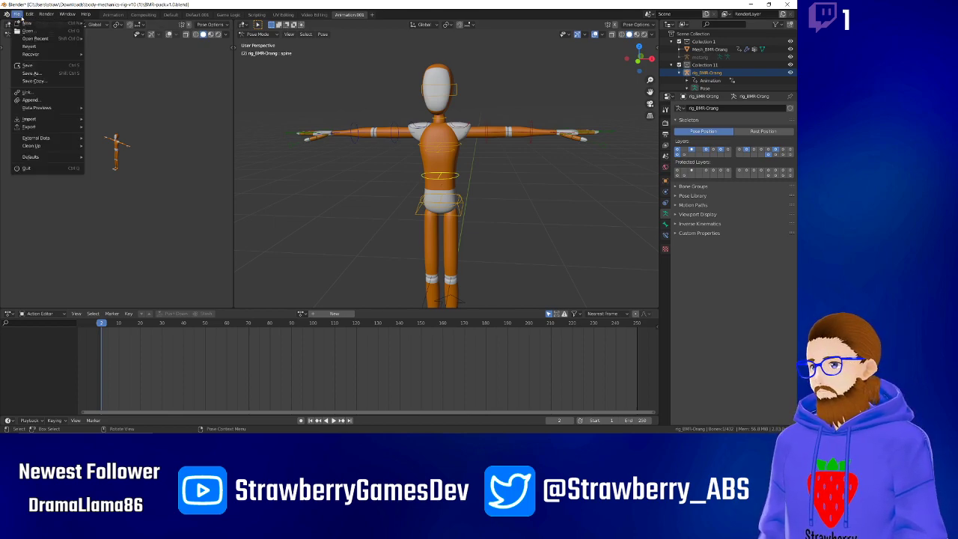
mouse_move(44, 119)
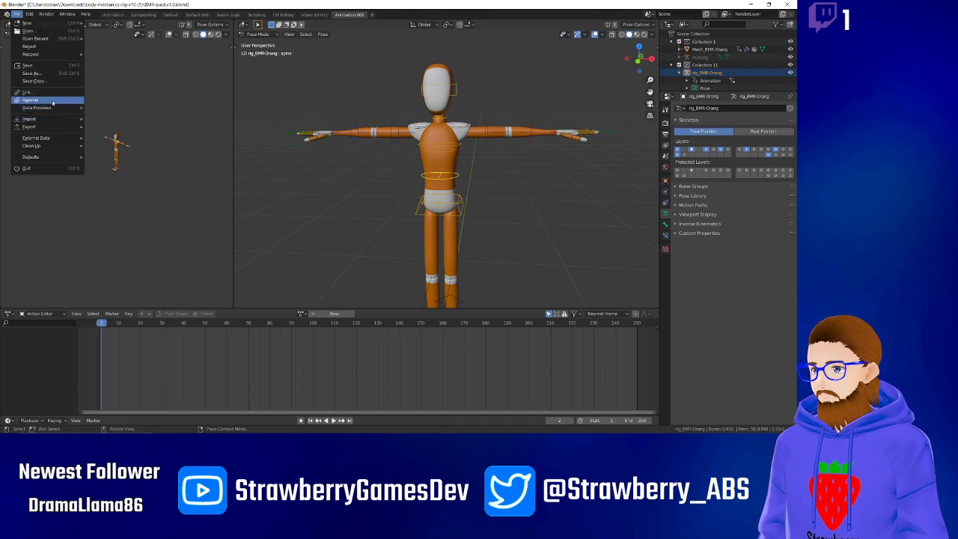
left_click(53, 102)
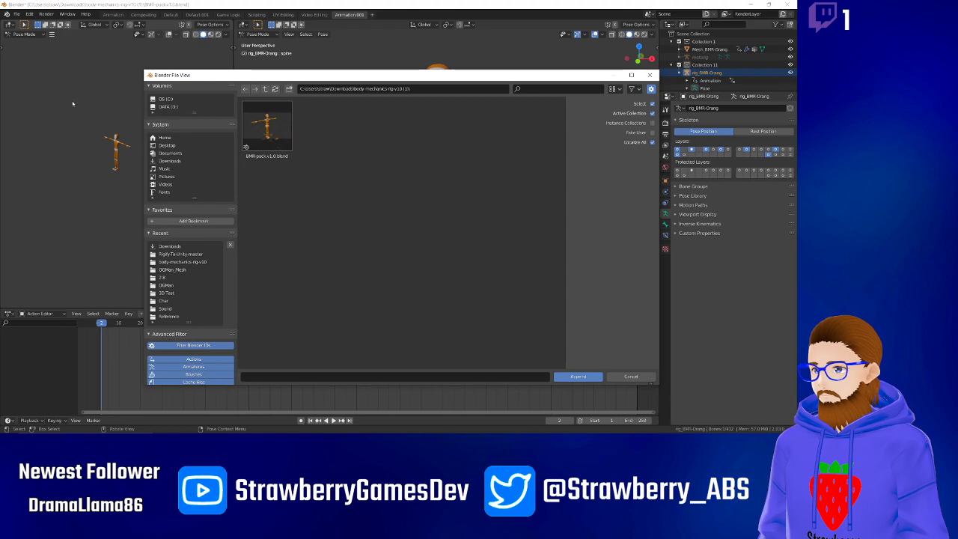
left_click(265, 89)
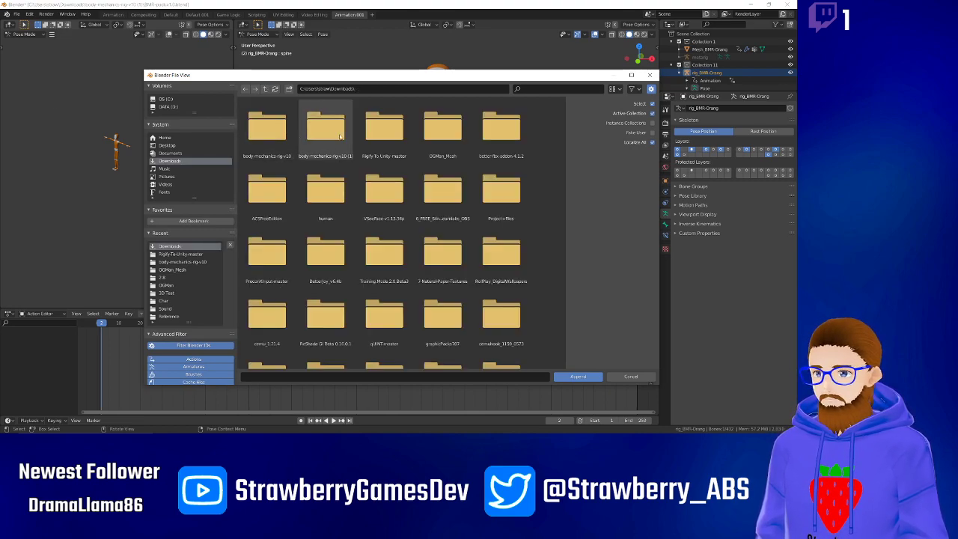
double_click(267, 129)
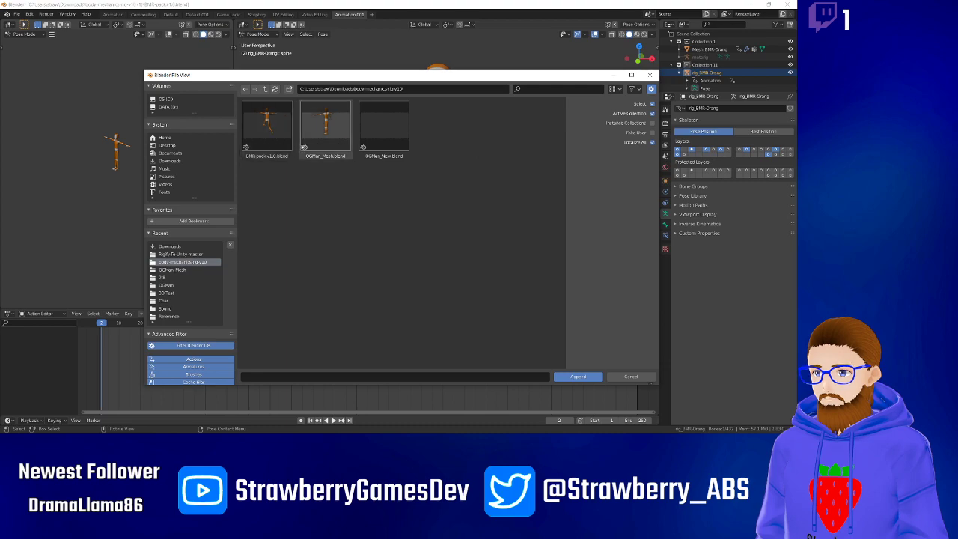
double_click(263, 127)
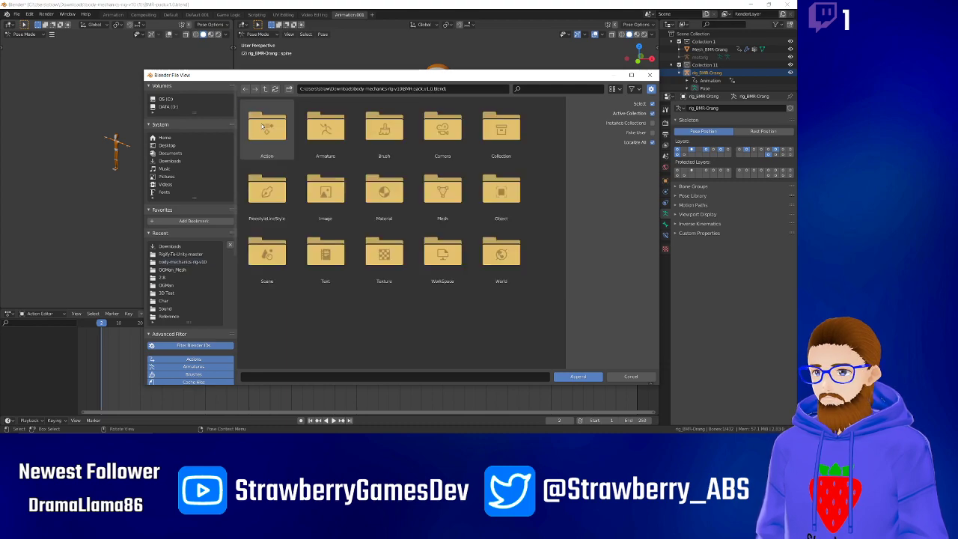
double_click(267, 128)
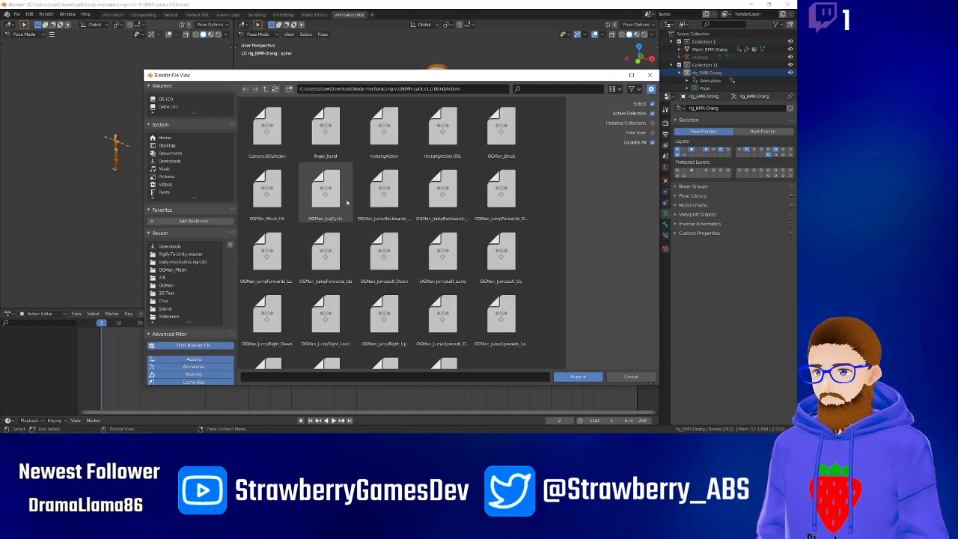
Append all of the file's actions except Camera.001Action and finger_bend.
scroll(448, 224, "down", 2)
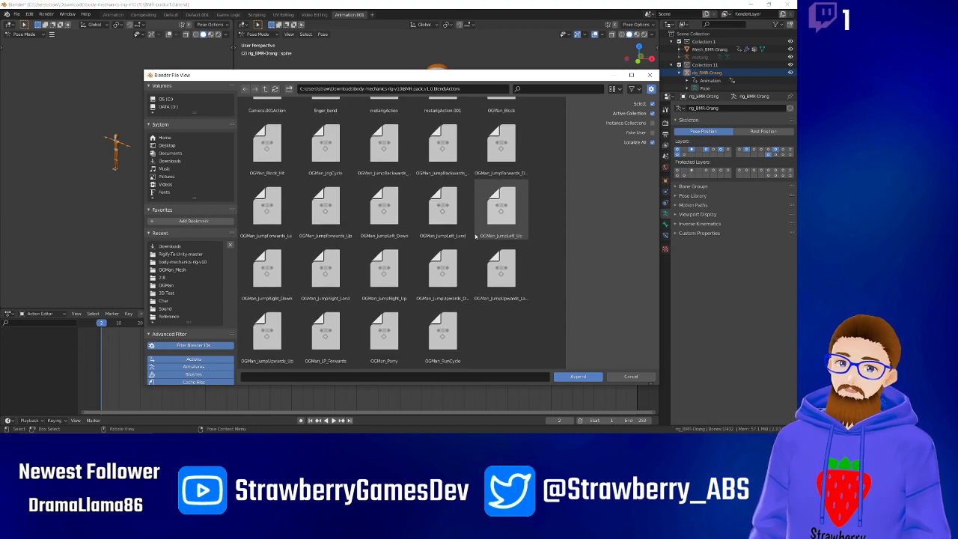
left_click(442, 333)
scroll(389, 299, "up", 2)
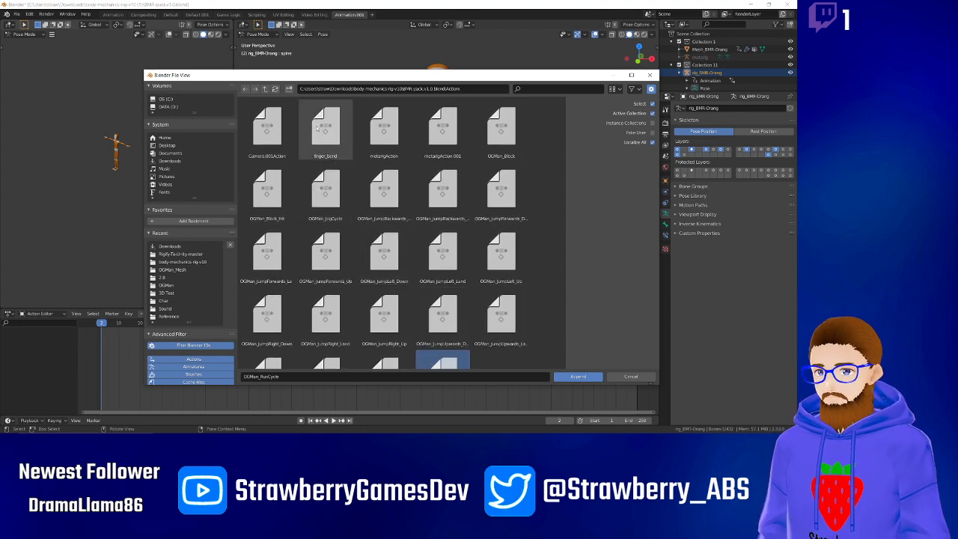
key("a")
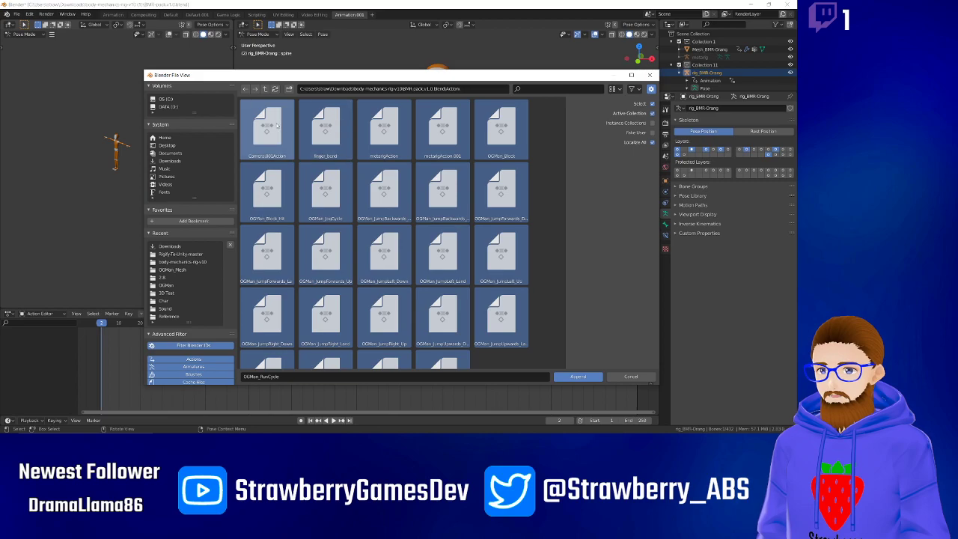
left_click(277, 125, "ctrl")
left_click(323, 129, "ctrl")
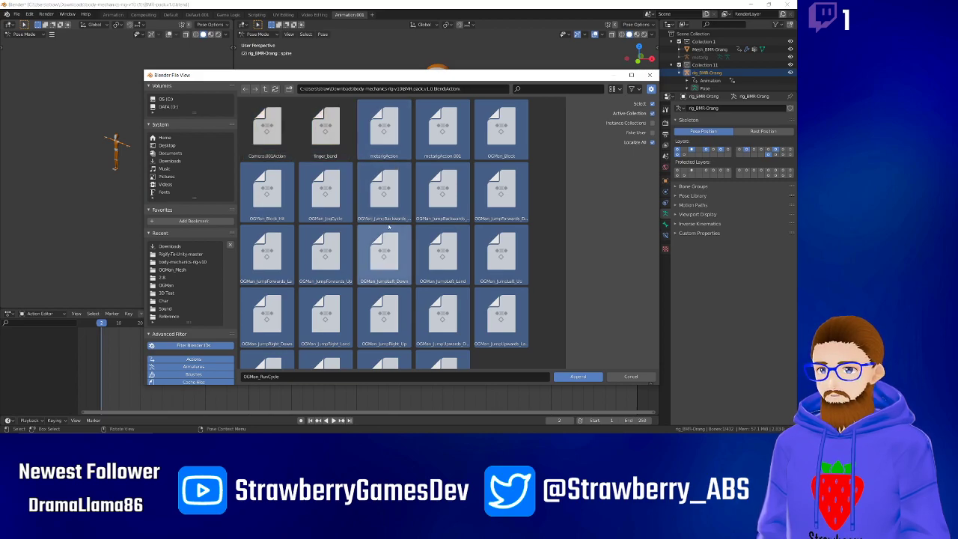
scroll(391, 232, "down", 1)
scroll(391, 225, "up", 1)
scroll(407, 194, "down", 1)
scroll(407, 195, "up", 1)
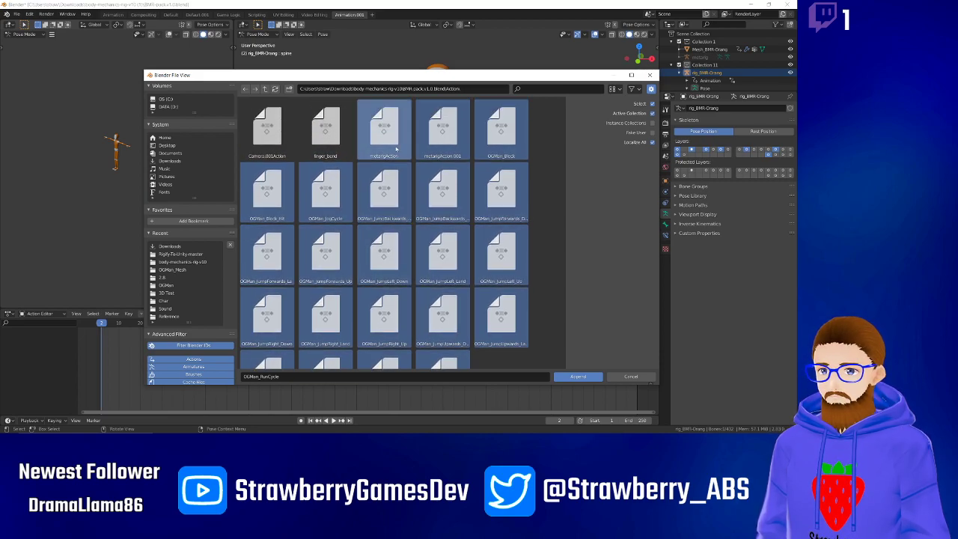
scroll(407, 160, "down", 2)
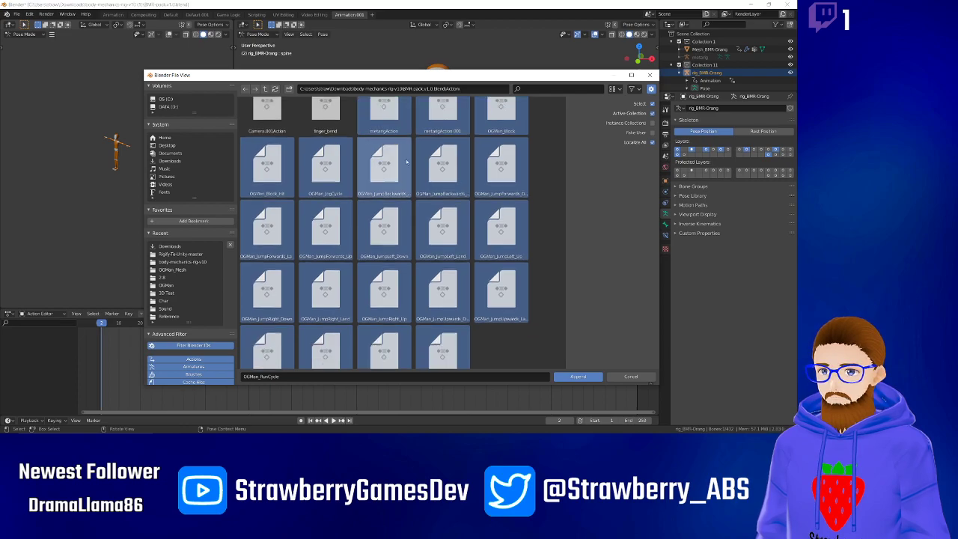
left_click(578, 376)
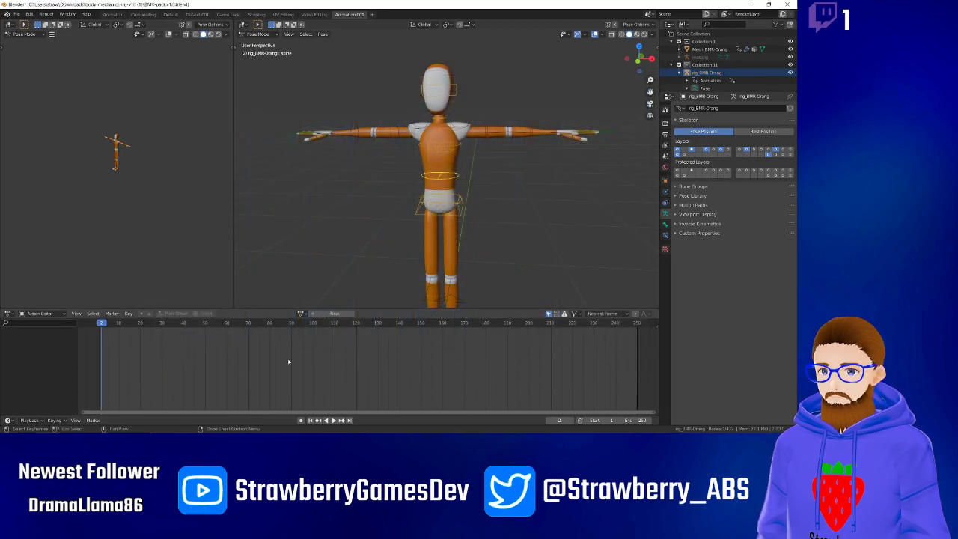
Assign the OGMan_JogCycle action to the BMR rig and play it briefly.
left_click(301, 313)
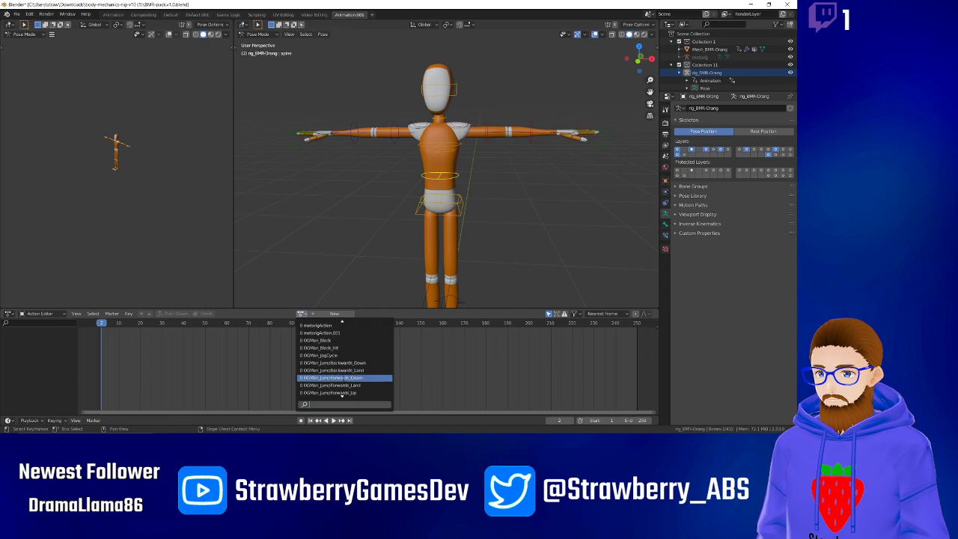
left_click(300, 355)
key("space")
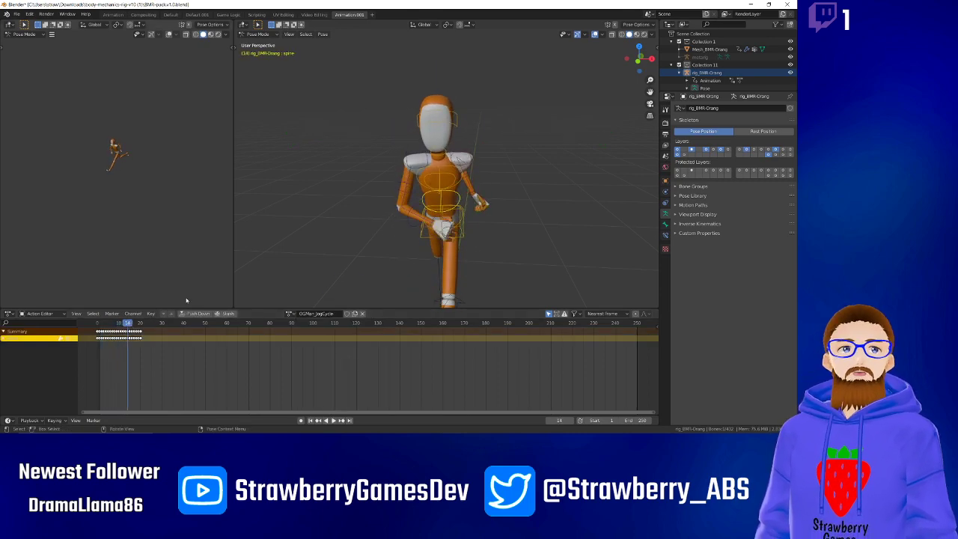
middle_click_drag(359, 203, 399, 196)
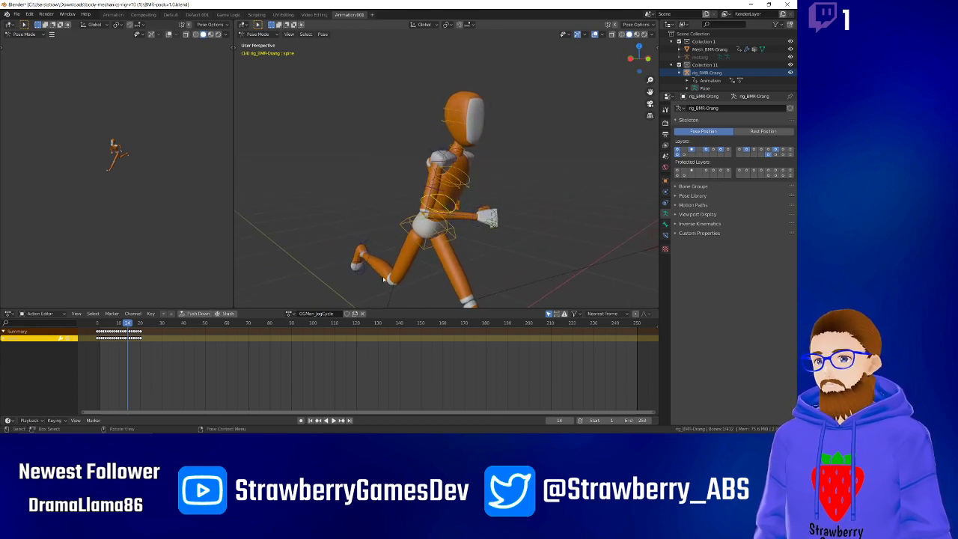
Set the scene's end frame to 20 and play the jog cycle loop from a side angle.
left_click_drag(635, 421, 542, 421)
left_click(623, 422)
left_click(622, 422)
left_click(622, 422)
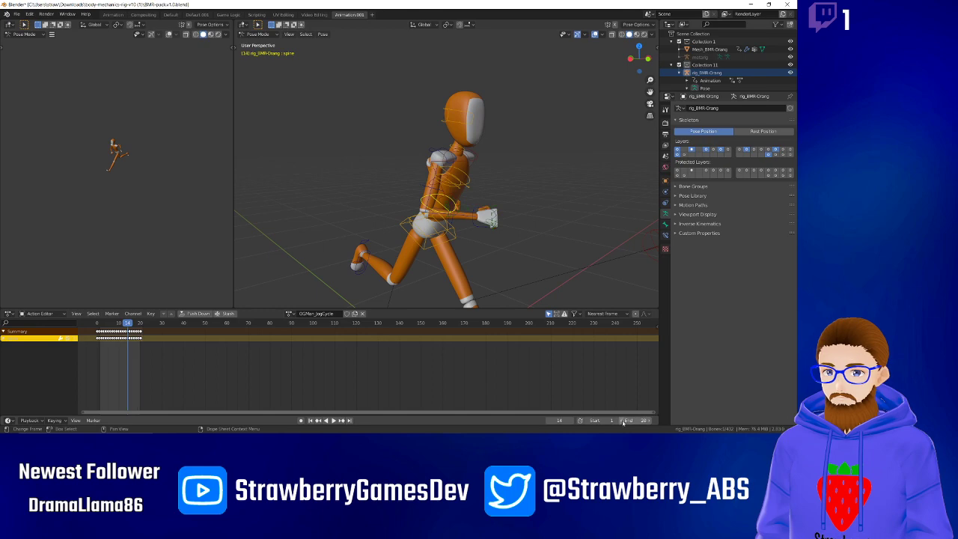
key("space")
middle_click_drag(342, 250, 408, 242)
scroll(400, 244, "down", 5)
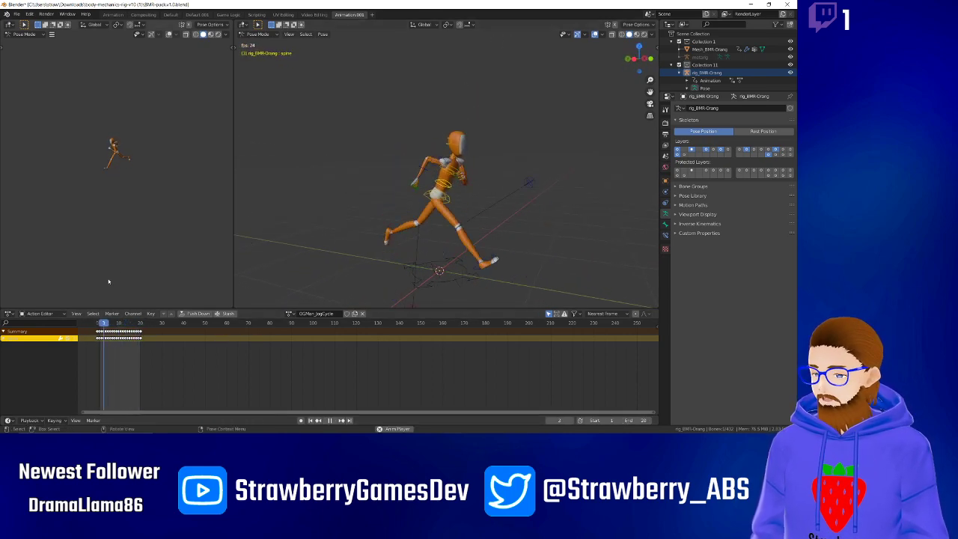
key("space")
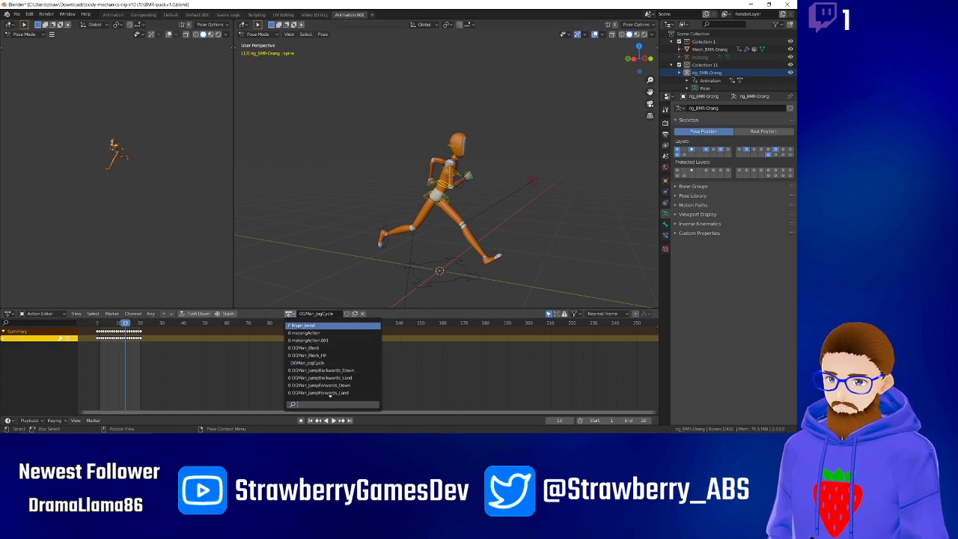
Preview the OGMan_Block and OGMan_Parry actions on the rig.
left_click(289, 314)
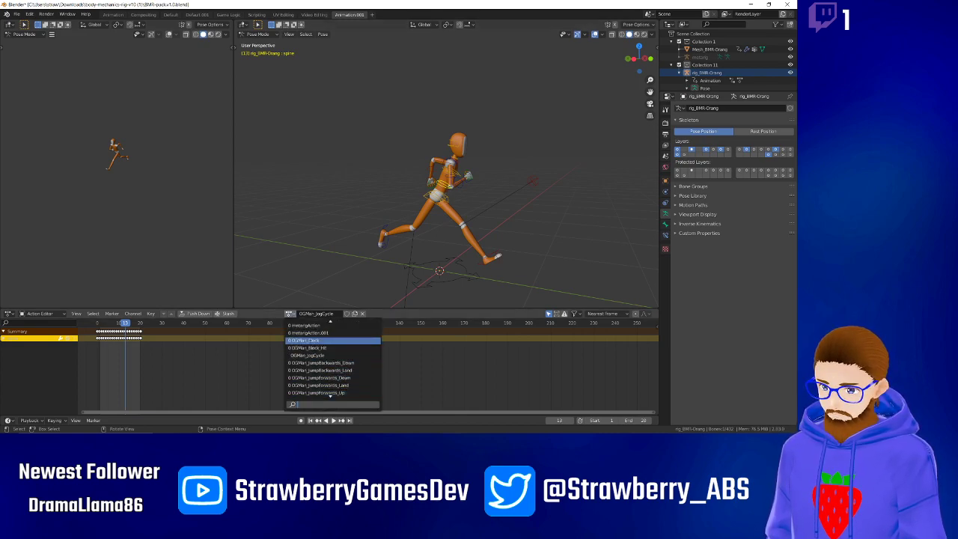
left_click(310, 340)
key("space")
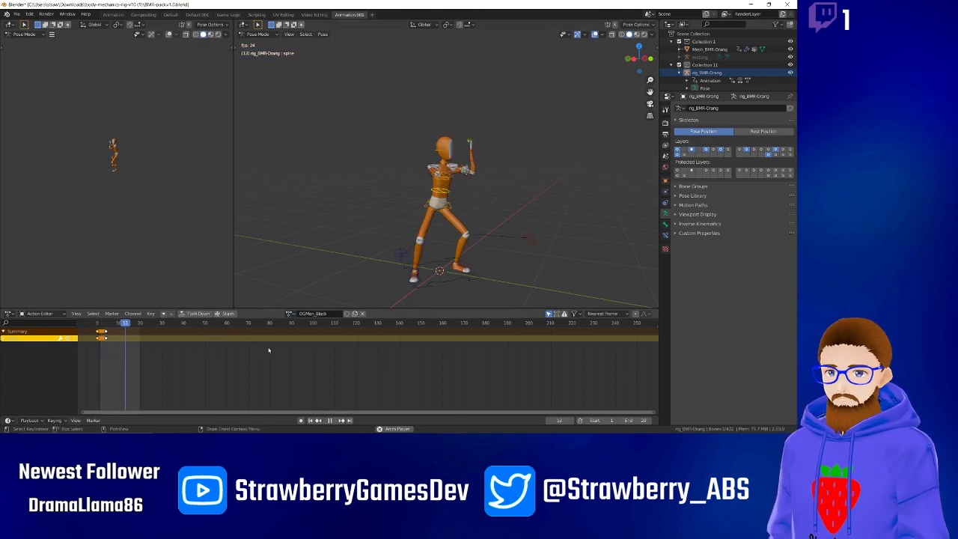
left_click(289, 313)
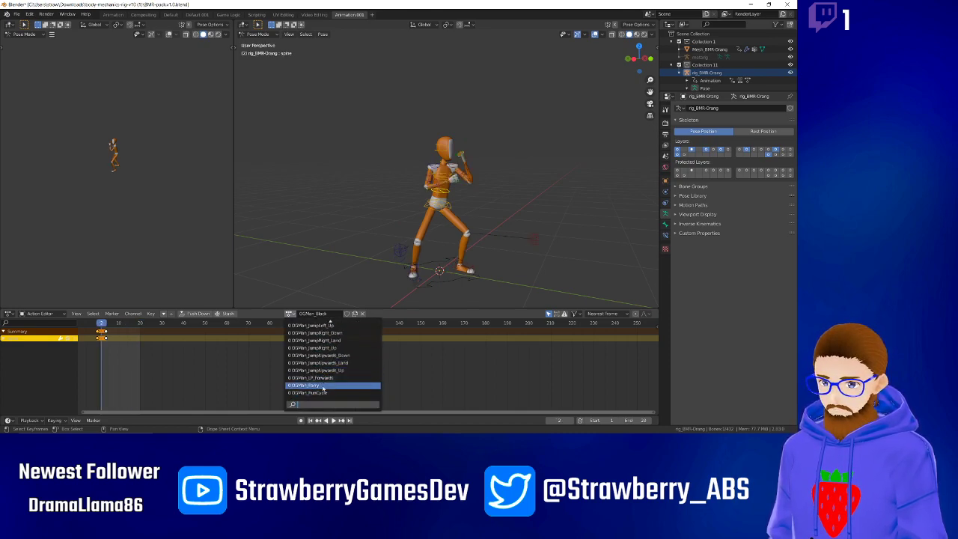
left_click(313, 385)
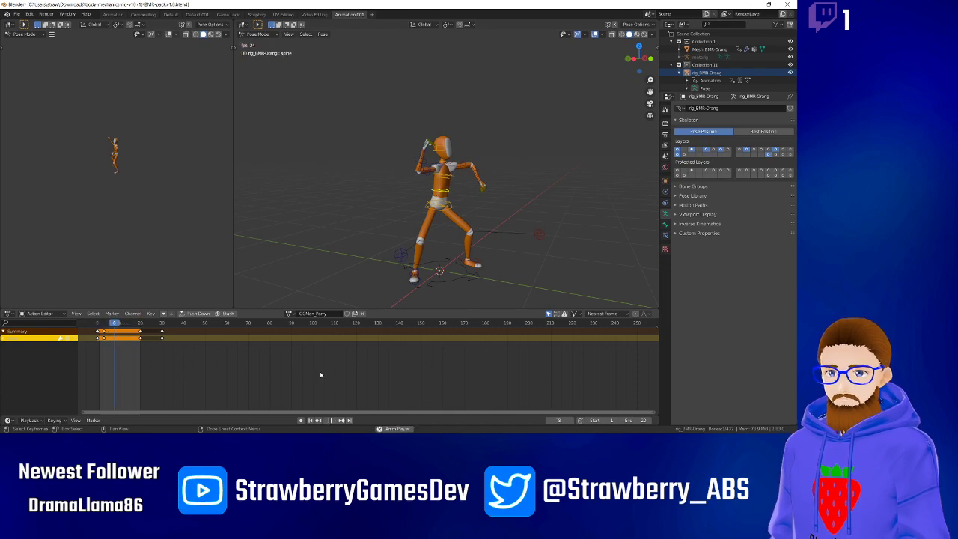
Assign the OGMan_RunCycle action to the rig, give it a fake user, and play it.
left_click(289, 314)
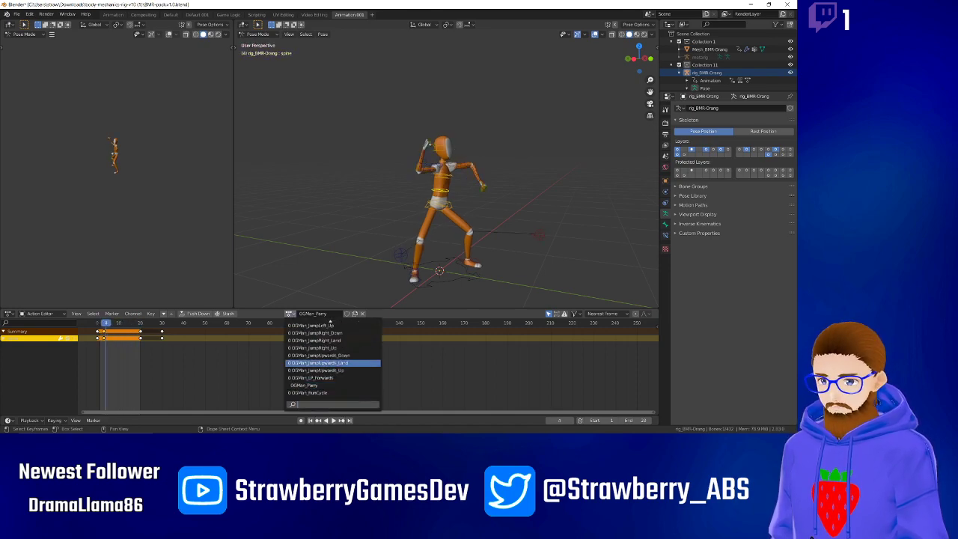
left_click(328, 392)
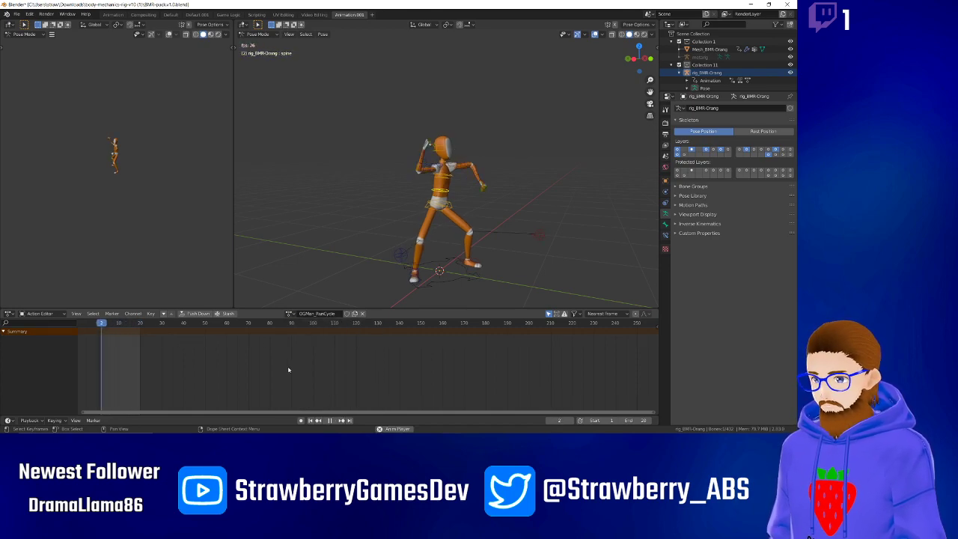
key("space")
key("space")
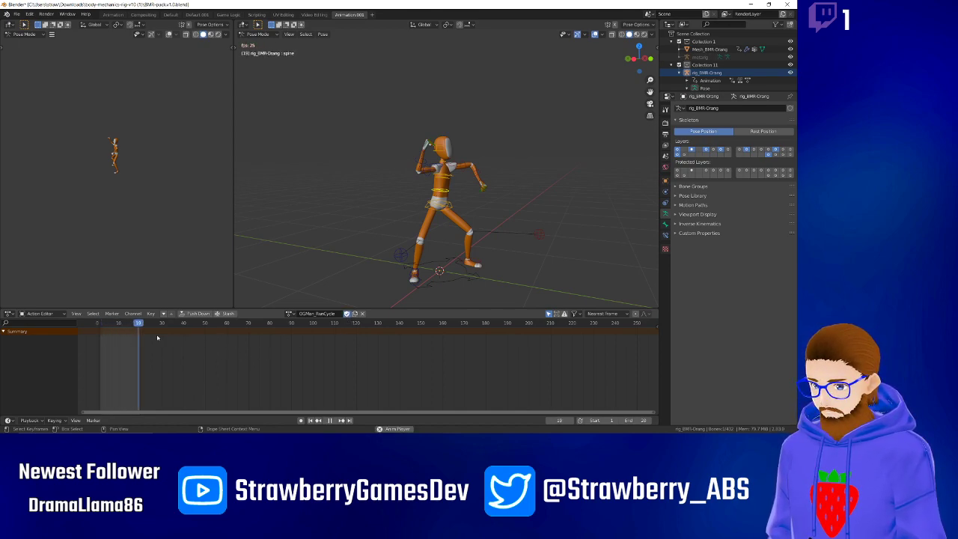
key("space")
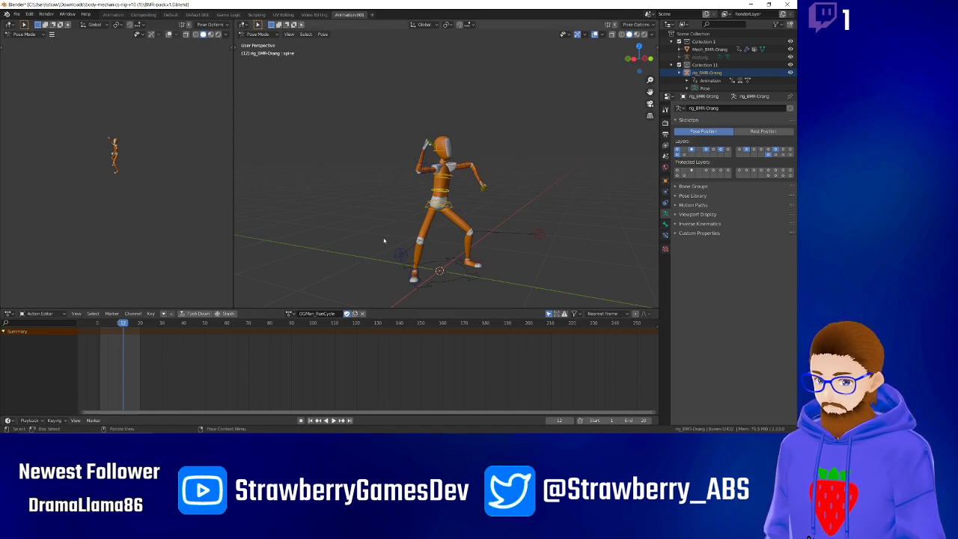
Select all bones and turn off the Action Editor's Only Show Selected filter.
key("a")
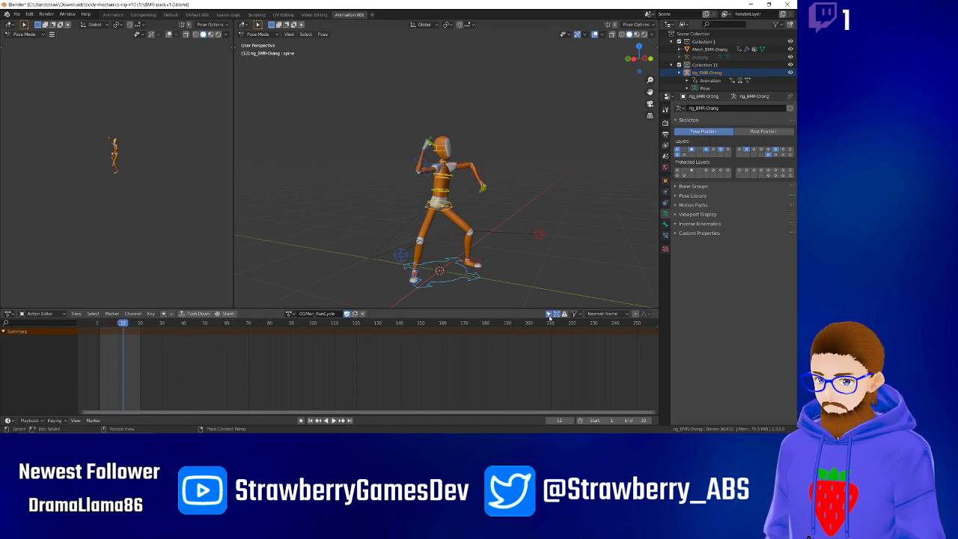
left_click(301, 303)
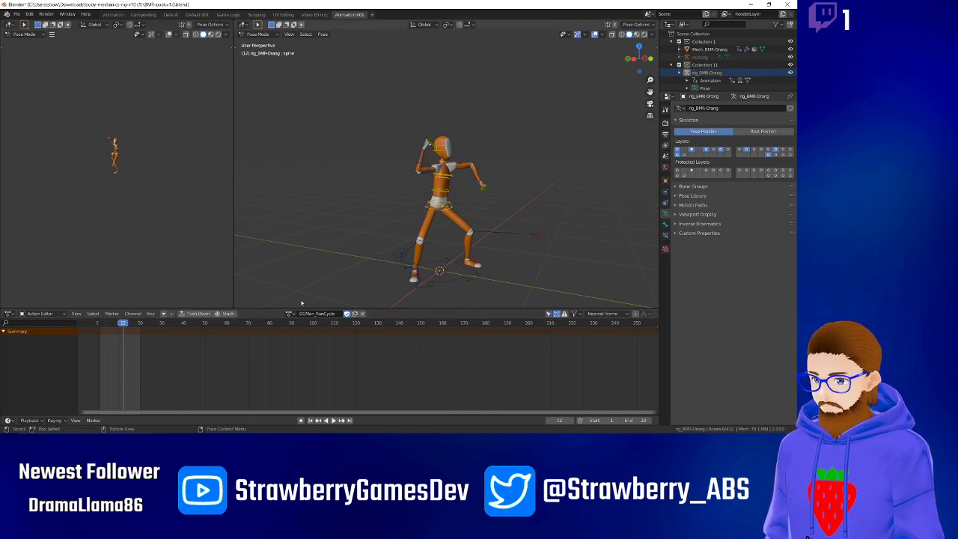
Assign the OGMan_LP_Forwards action to the rig and play it with the end frame set to 120.
left_click(290, 314)
left_click(310, 377)
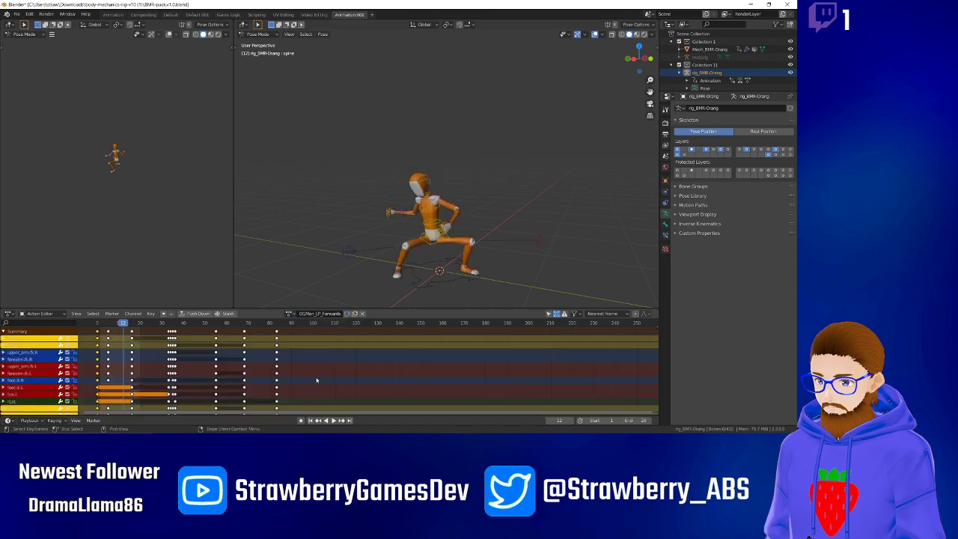
key("space")
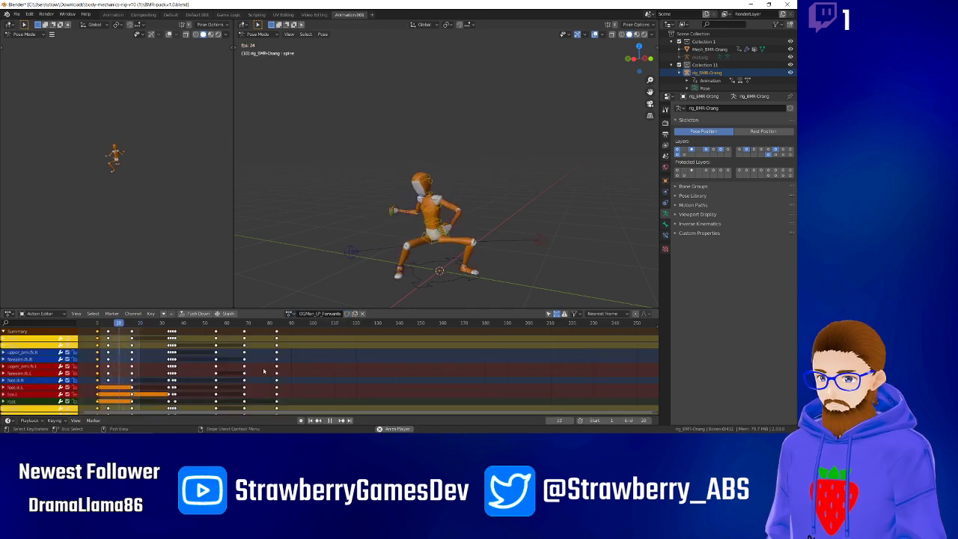
left_click_drag(633, 420, 716, 420)
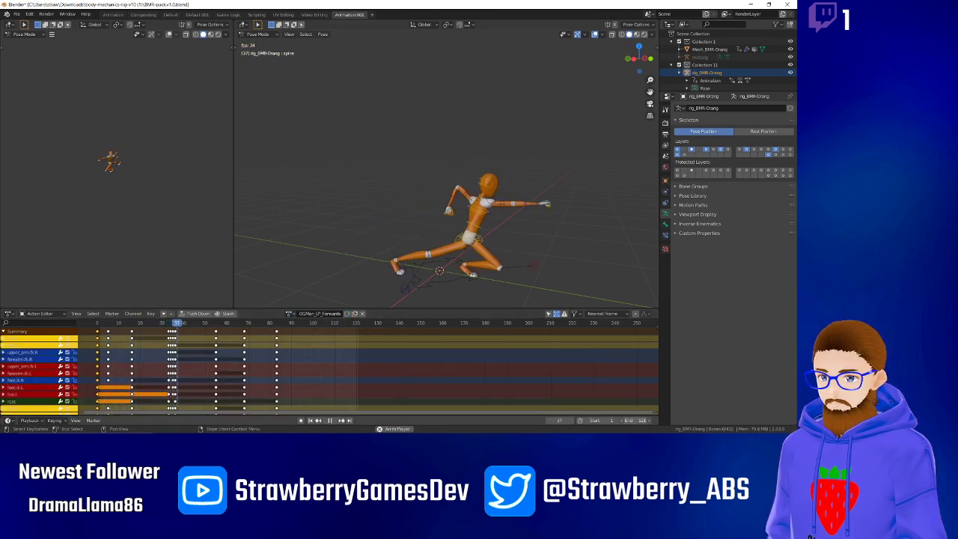
key("space")
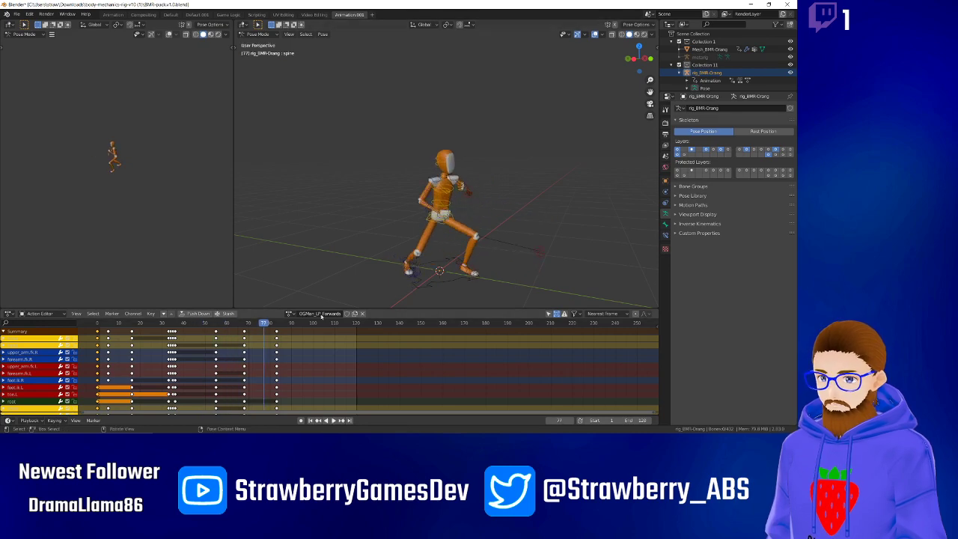
Give the OGMan_LP_Forwards and OGMan_Parry actions fake users, and play OGMan_Parry on the rig.
left_click(289, 315)
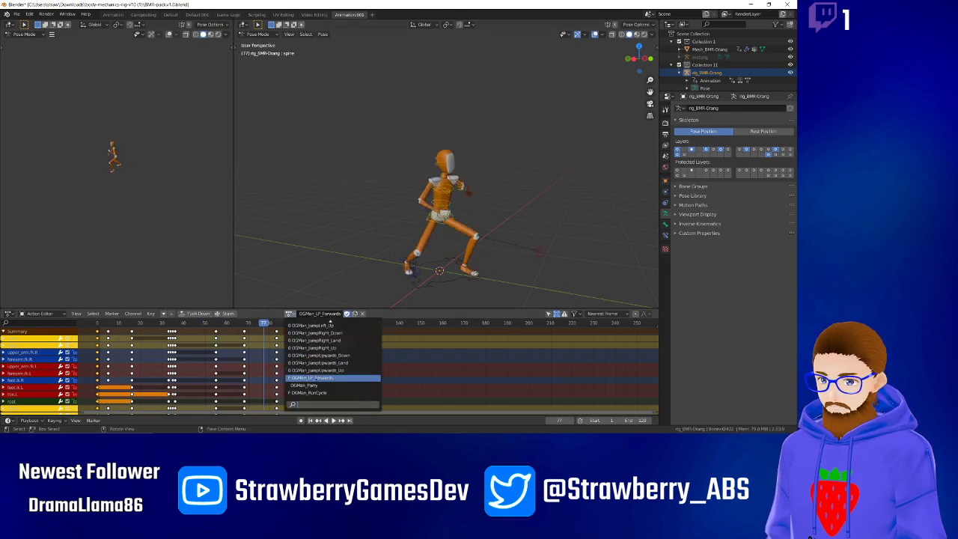
left_click(325, 385)
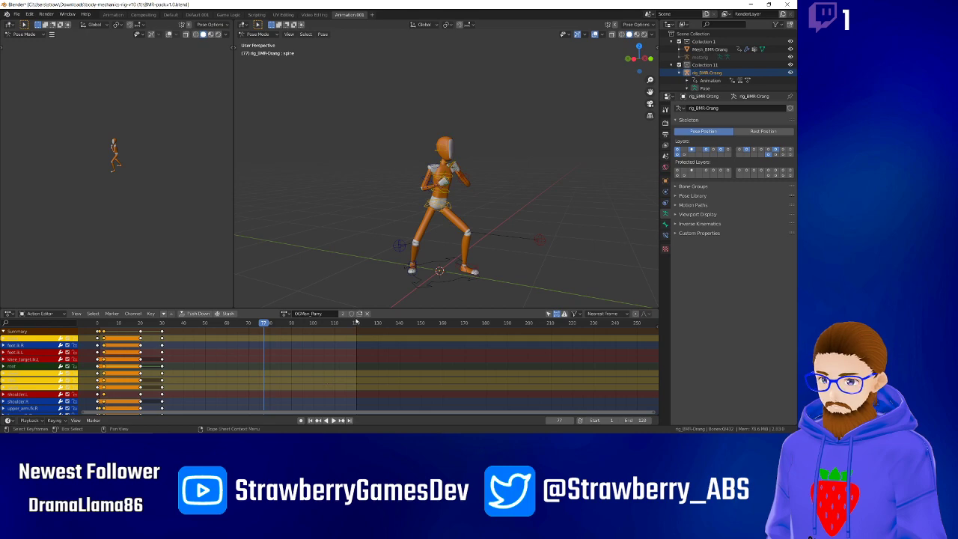
key("space")
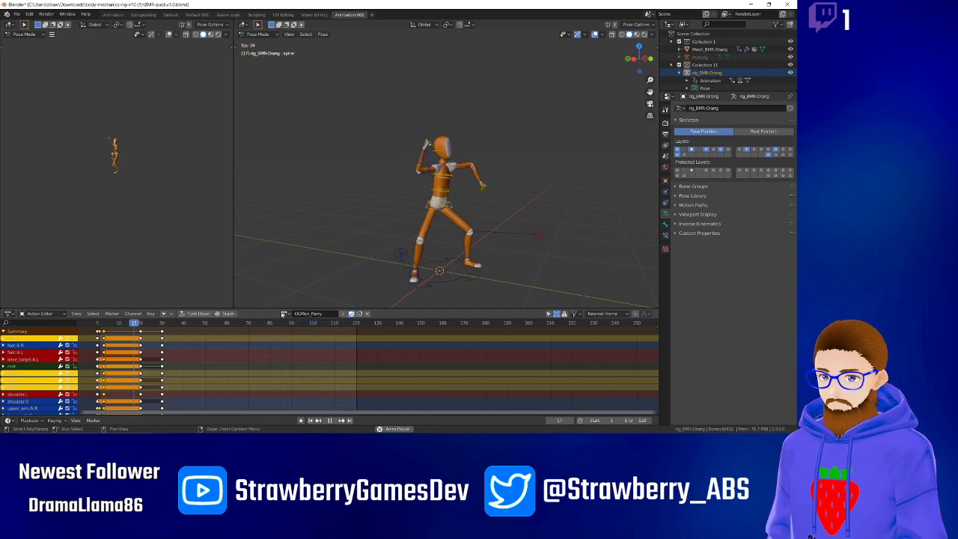
Assign the OGMan_JumpLeft_Up action to the rig and play it from the start of the timeline.
left_click(284, 314)
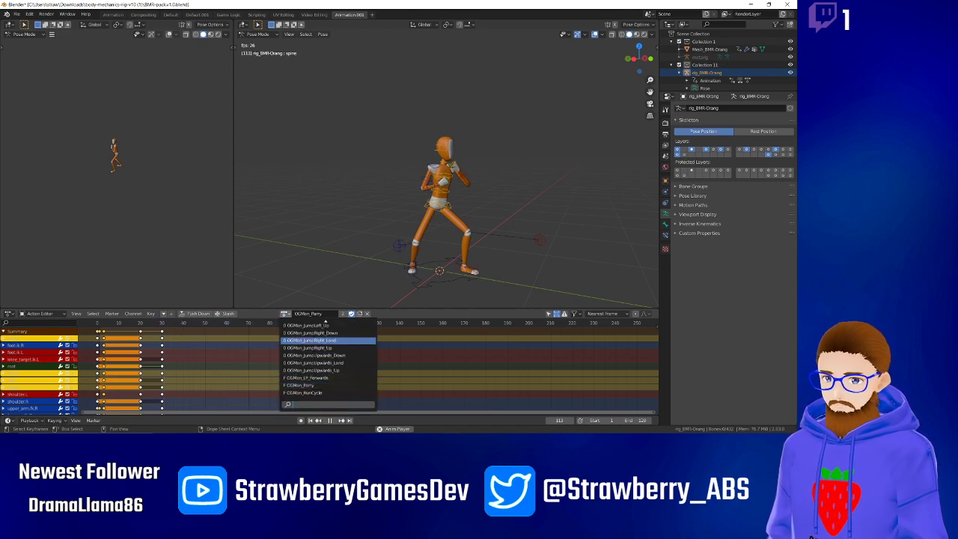
left_click(315, 327)
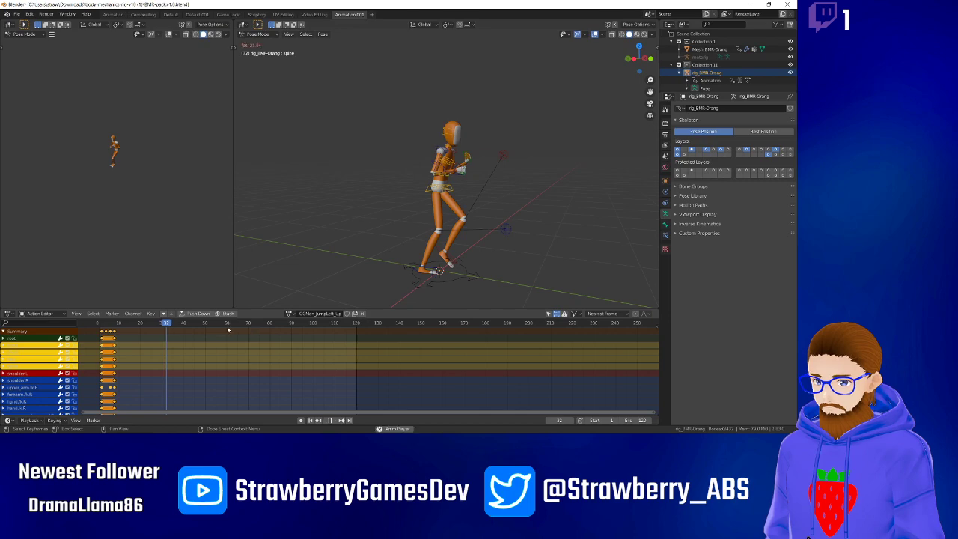
key("space")
left_click(99, 324)
key("space")
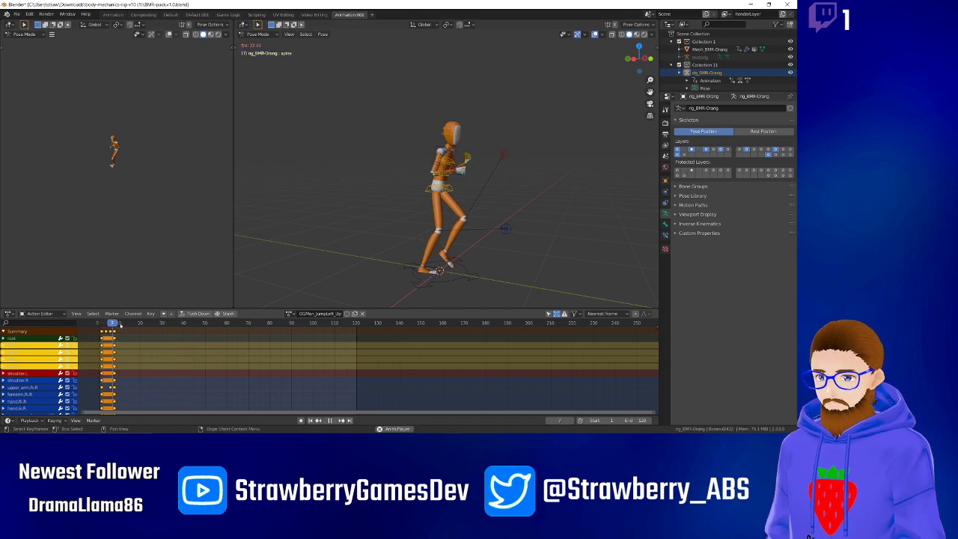
key("space")
Assign the OGMan_RunCycle action to the rig and scrub through its first frames.
left_click(290, 314)
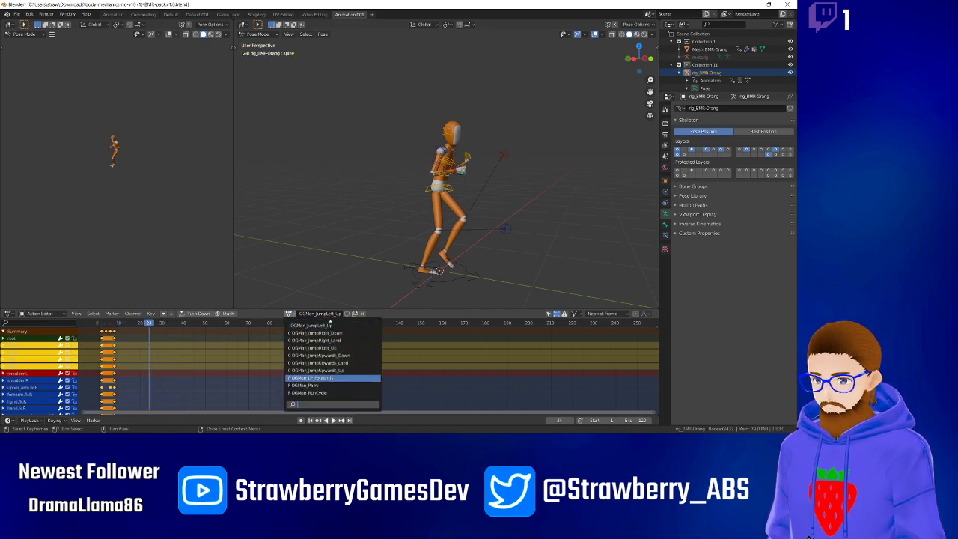
left_click(323, 395)
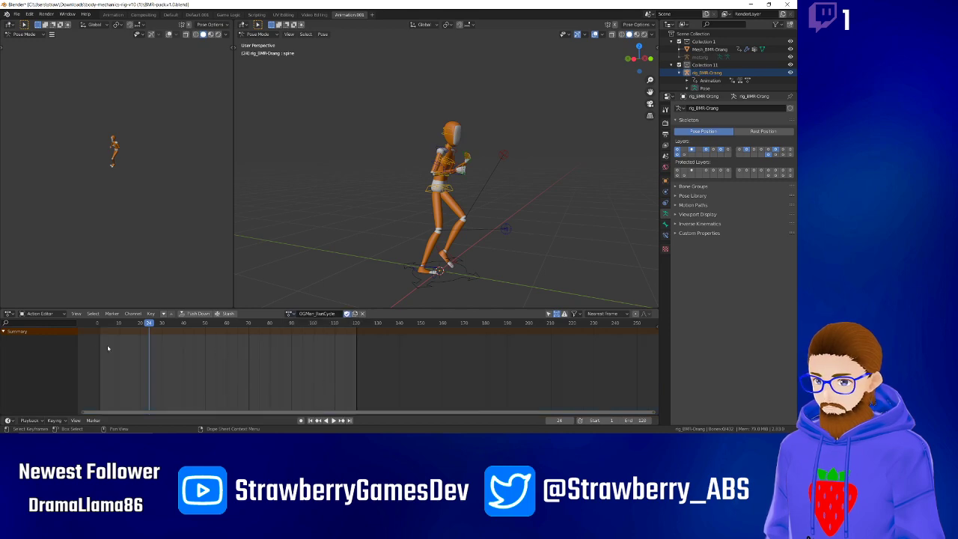
left_click_drag(98, 323, 125, 323)
Assign OGMan_JumpUpwards_Up, OGMan_JumpUpwards_Land and OGMan_JumpUpwards_Down in turn, giving each action a fake user.
left_click(289, 313)
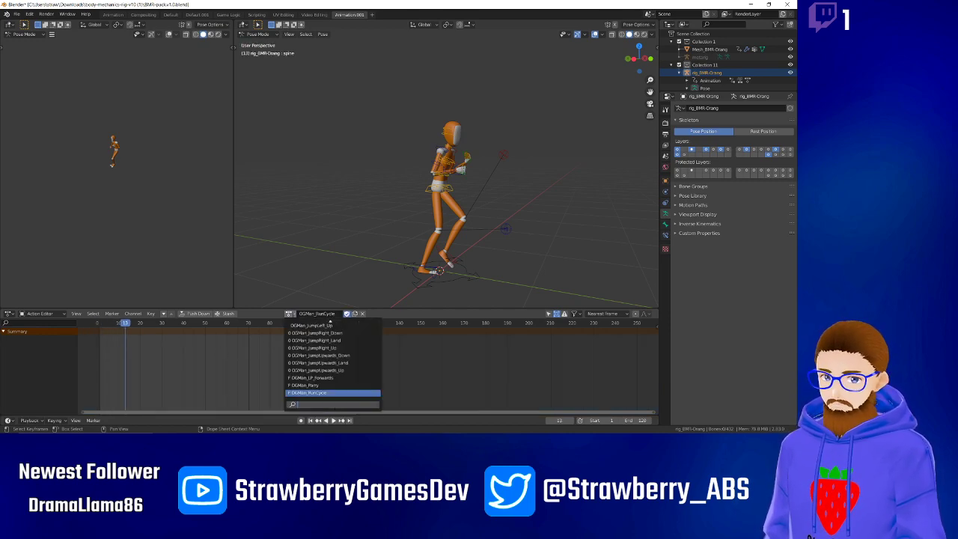
left_click(314, 370)
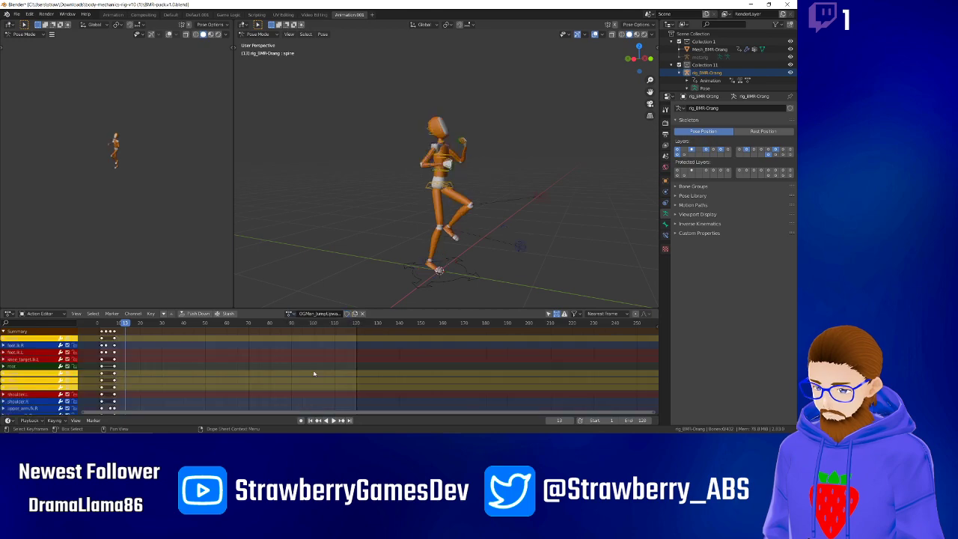
left_click(290, 314)
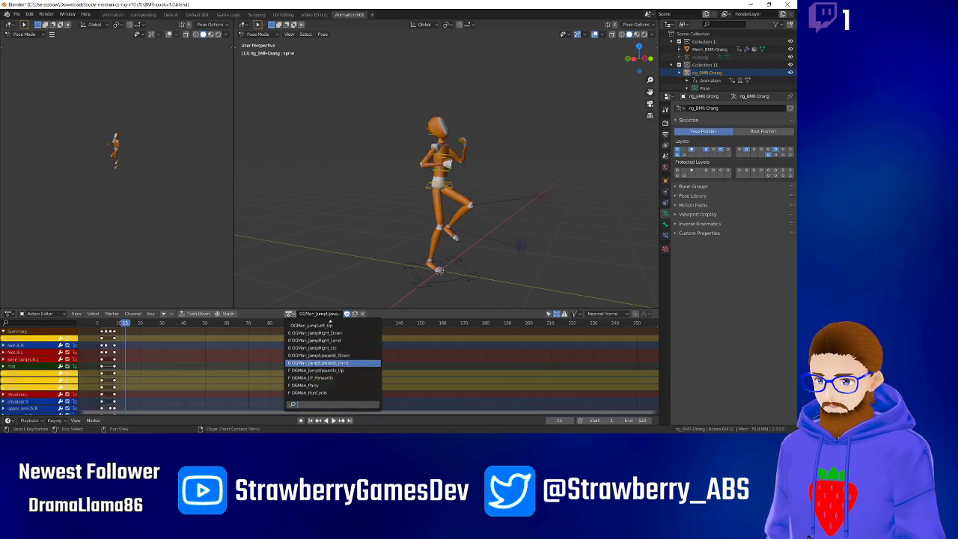
left_click(313, 364)
left_click(290, 314)
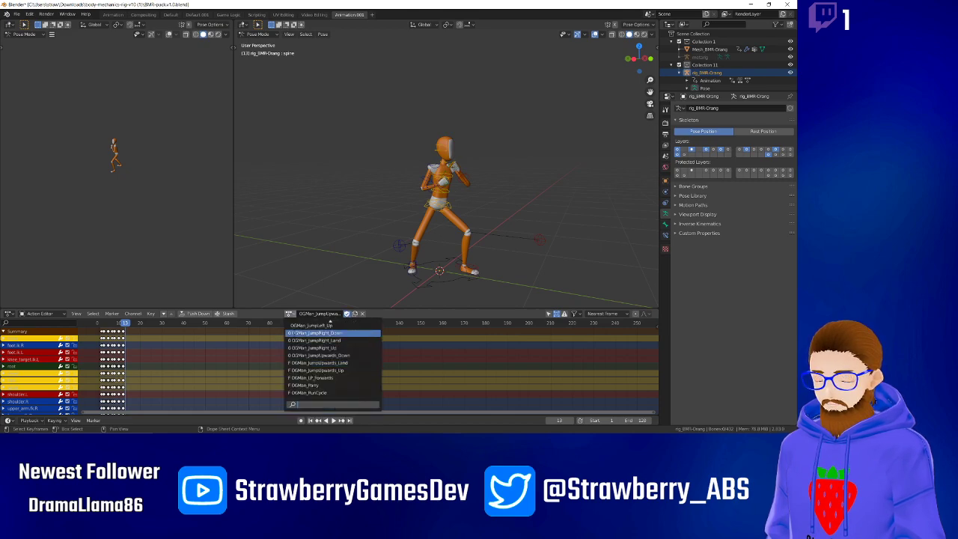
left_click(333, 353)
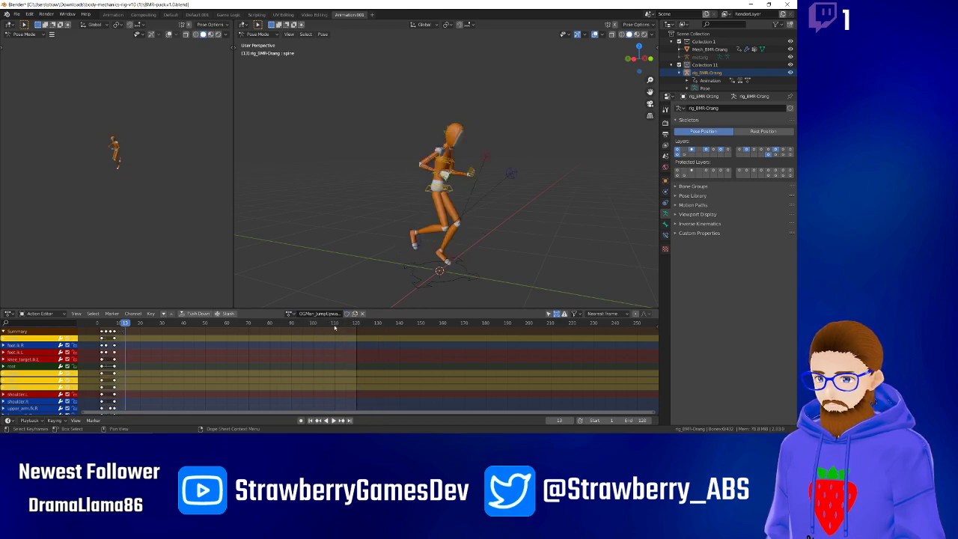
Assign OGMan_JumpRight_Up, OGMan_JumpRight_Land and OGMan_JumpRight_Down in turn, giving each action a fake user.
left_click(290, 314)
left_click(333, 344)
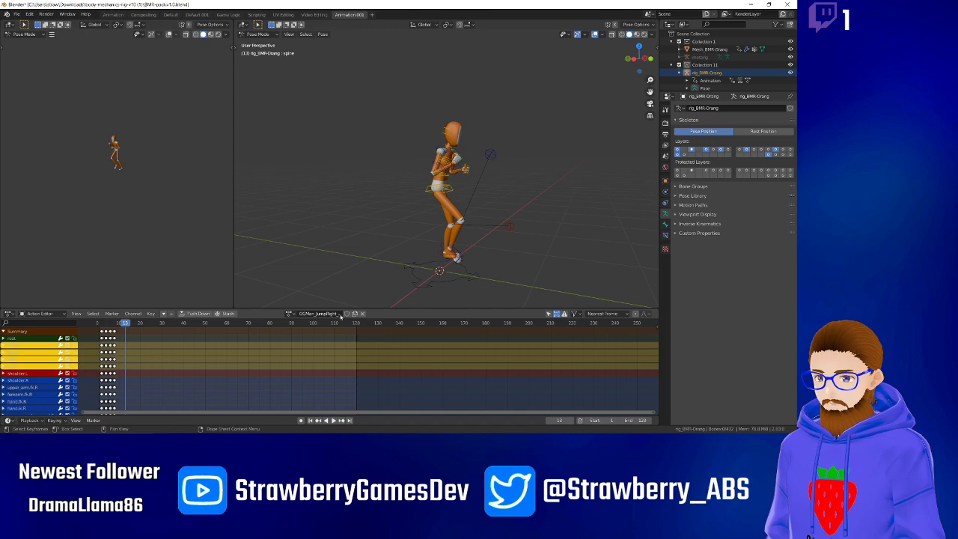
left_click(346, 315)
left_click(291, 315)
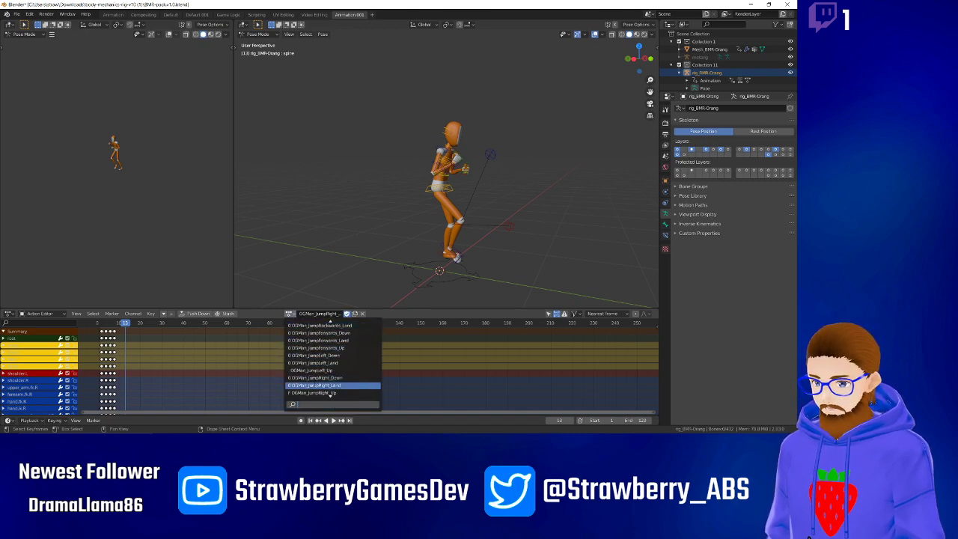
left_click(335, 354)
left_click(290, 314)
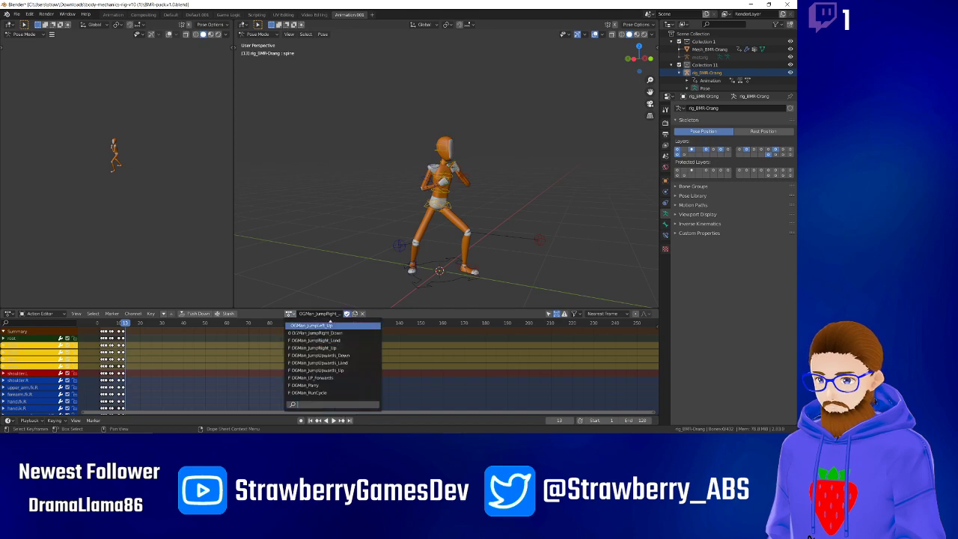
left_click(334, 334)
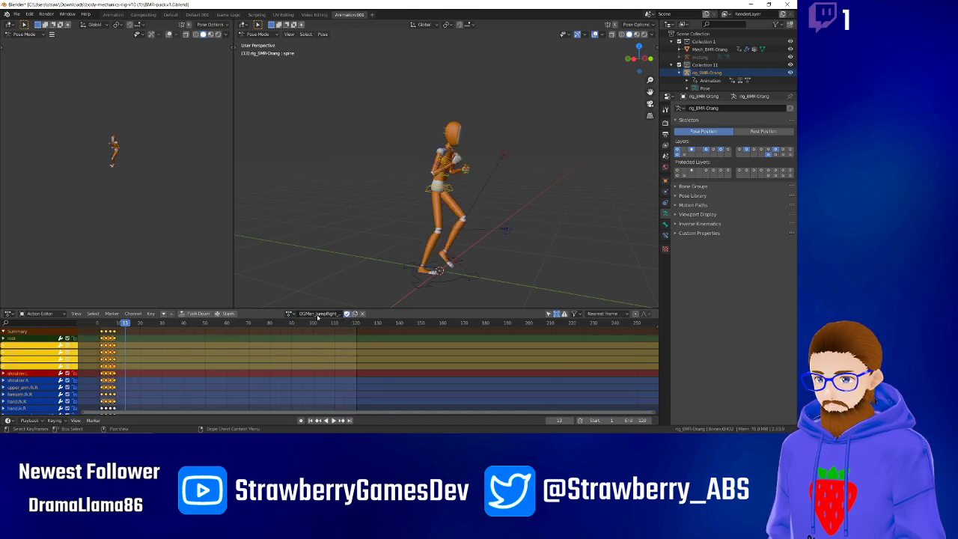
Assign OGMan_JumpLeft_Up and OGMan_JumpLeft_Land in turn, giving each action a fake user.
left_click(291, 314)
scroll(314, 349, "up", 8)
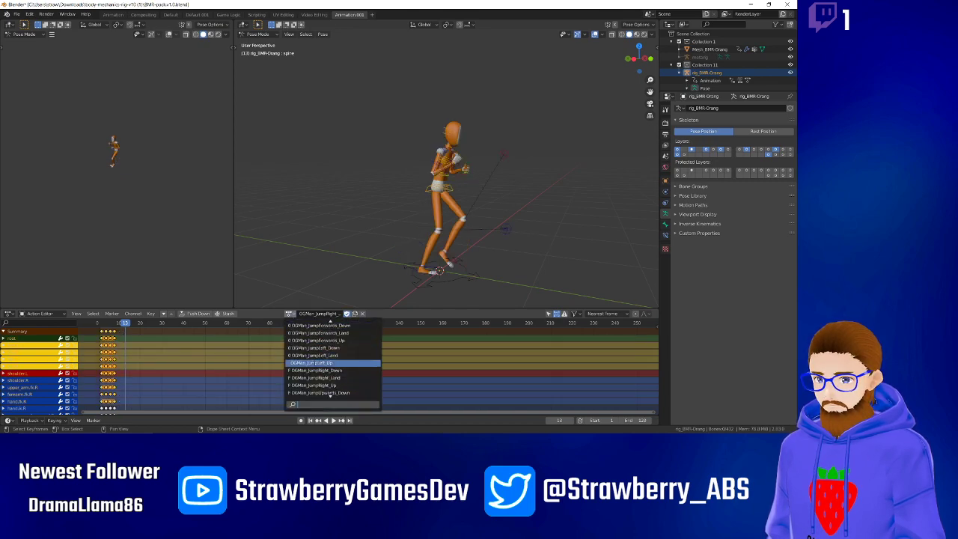
left_click(321, 362)
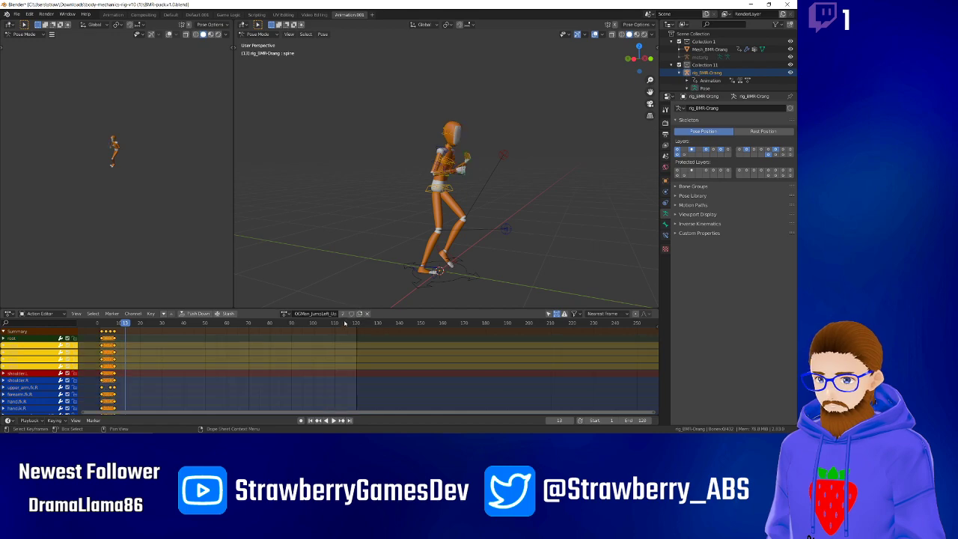
left_click(285, 314)
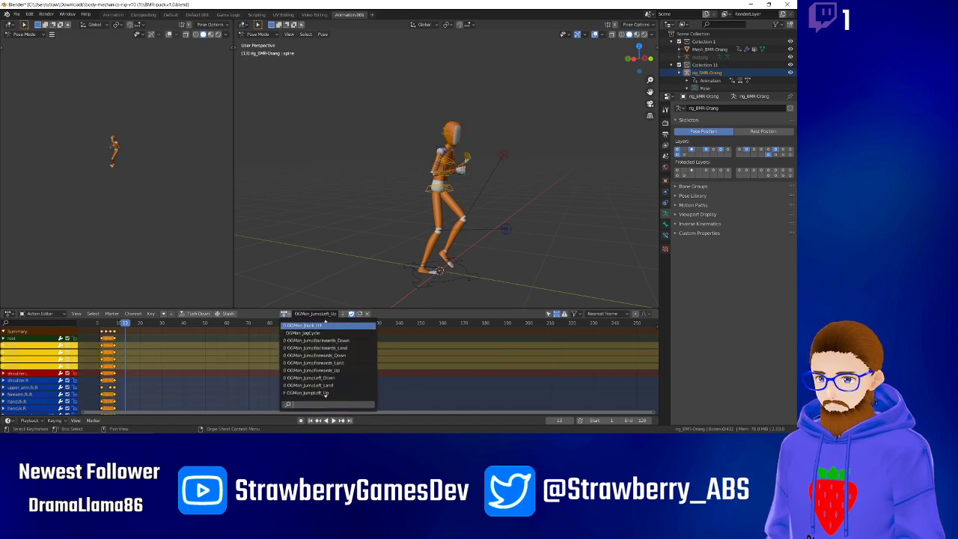
left_click(310, 384)
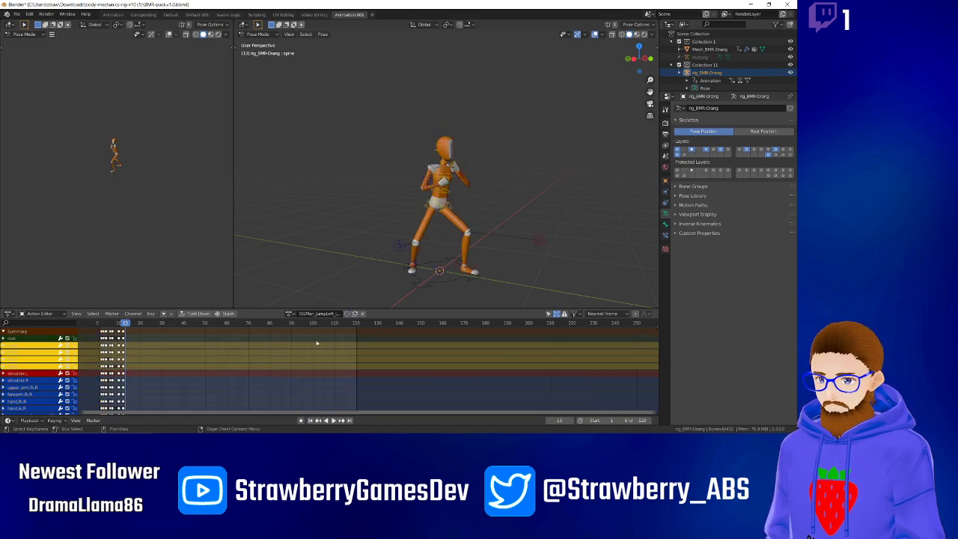
Preview the finger_bend, metarigAction and metarigAction.001 actions on the rig to check what each contains.
left_click(288, 314)
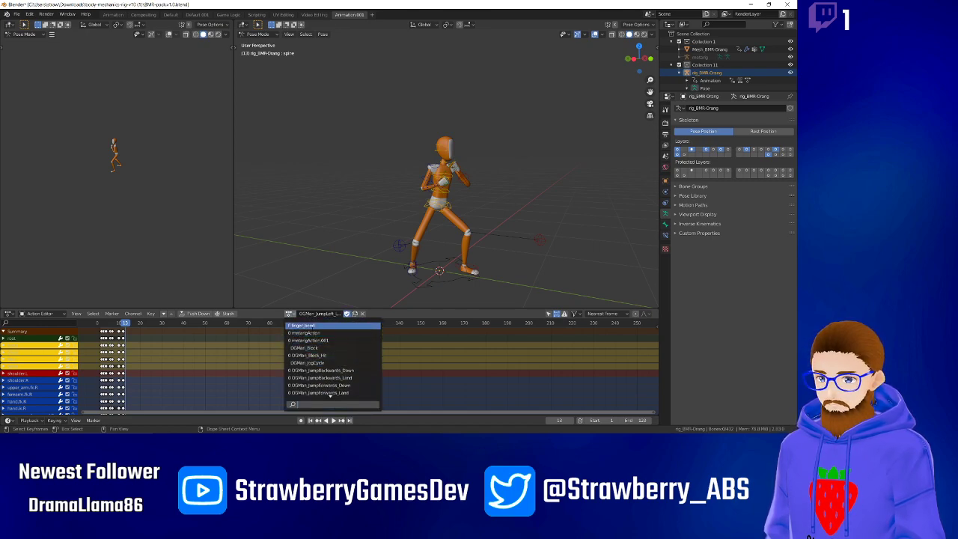
left_click(311, 326)
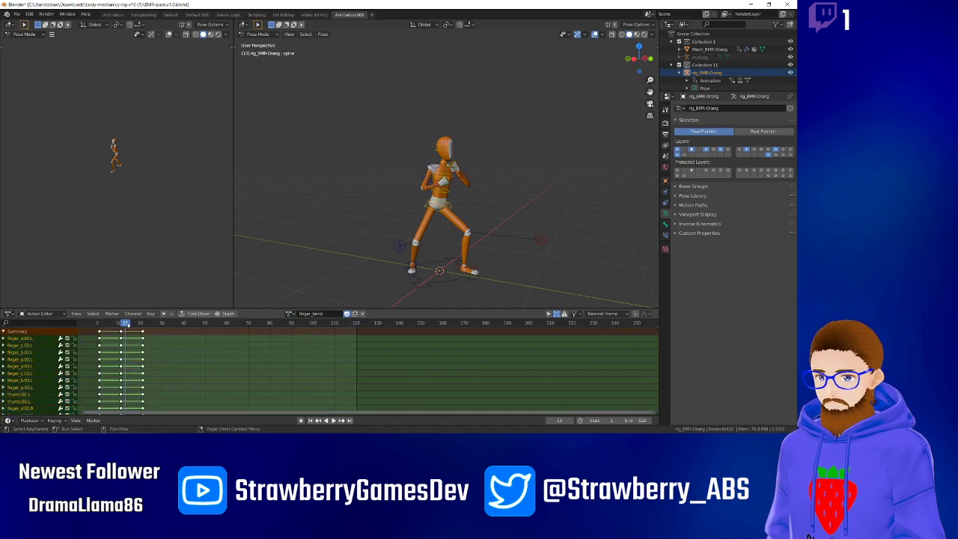
mouse_move(128, 324)
left_mouse_down()
mouse_move(110, 324)
mouse_move(131, 324)
left_mouse_up()
left_click(290, 313)
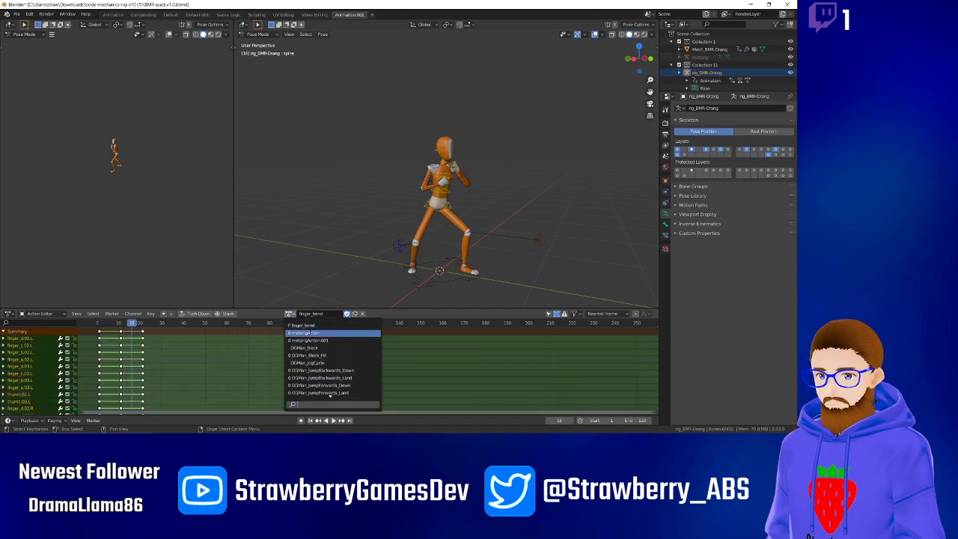
left_click(314, 333)
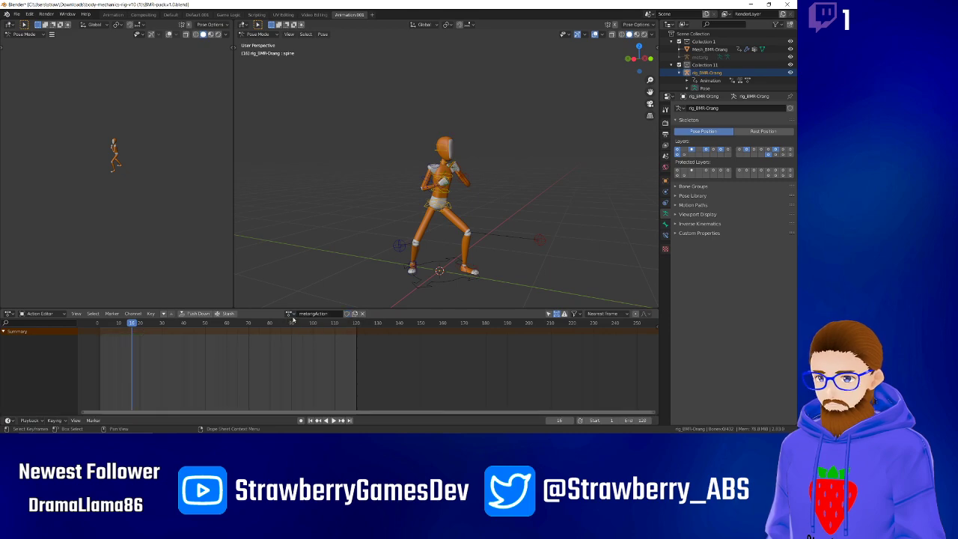
left_click(291, 315)
left_click(298, 340)
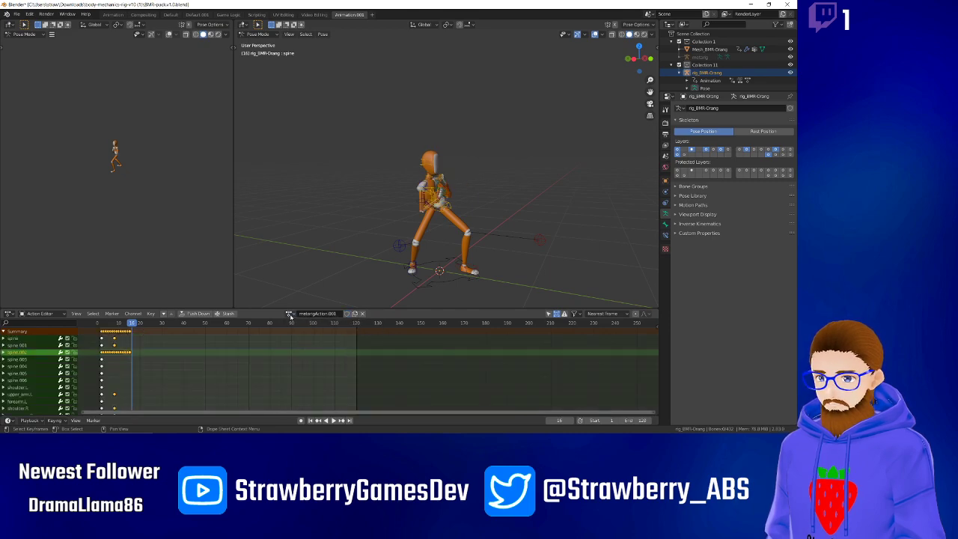
key("space")
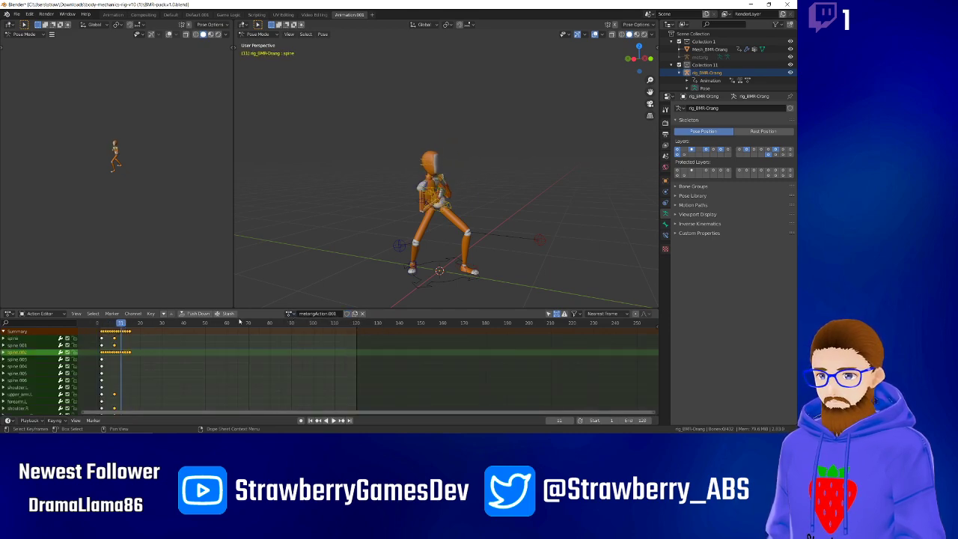
Play the OGMan_Block_Hit action on the rig, and give OGMan_Block_Hit and OGMan_Block fake users.
left_click(291, 314)
left_click(297, 354)
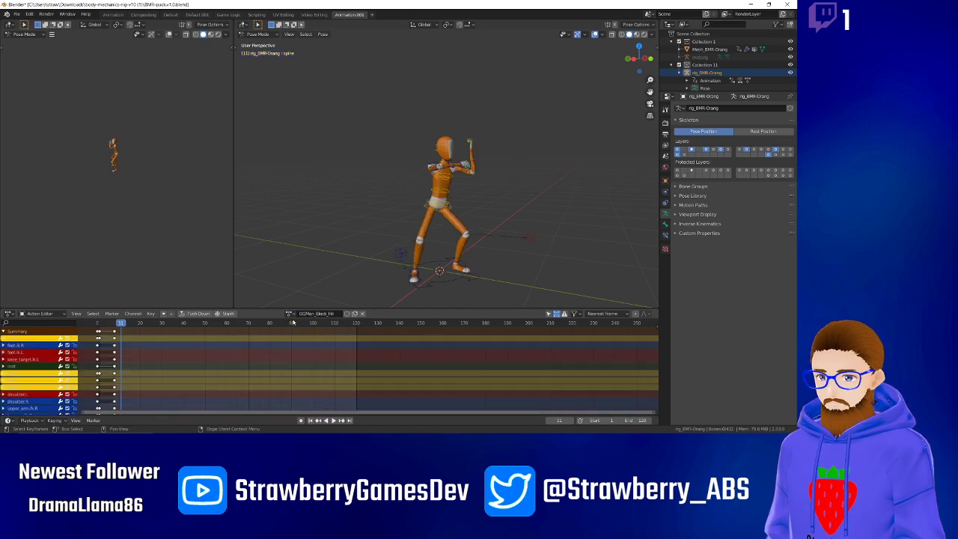
key("space")
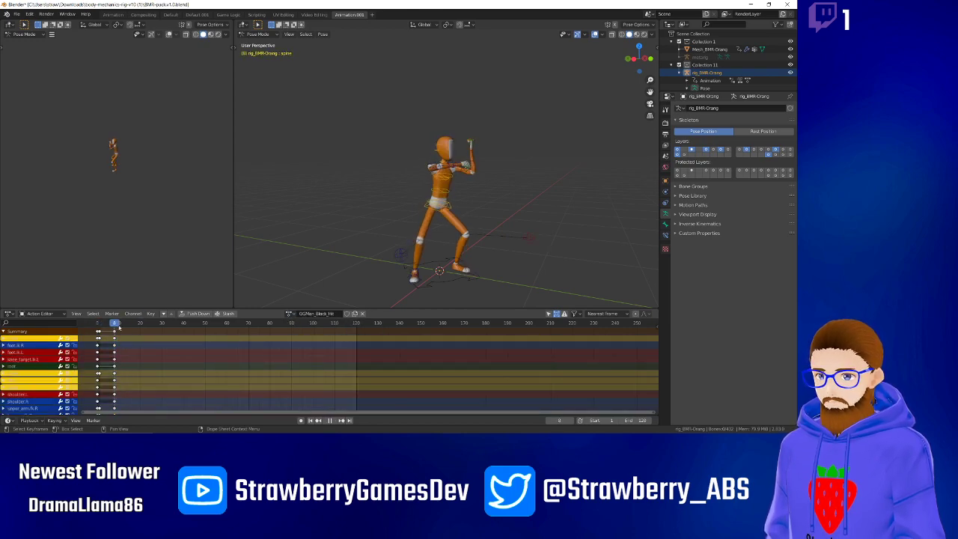
key("space")
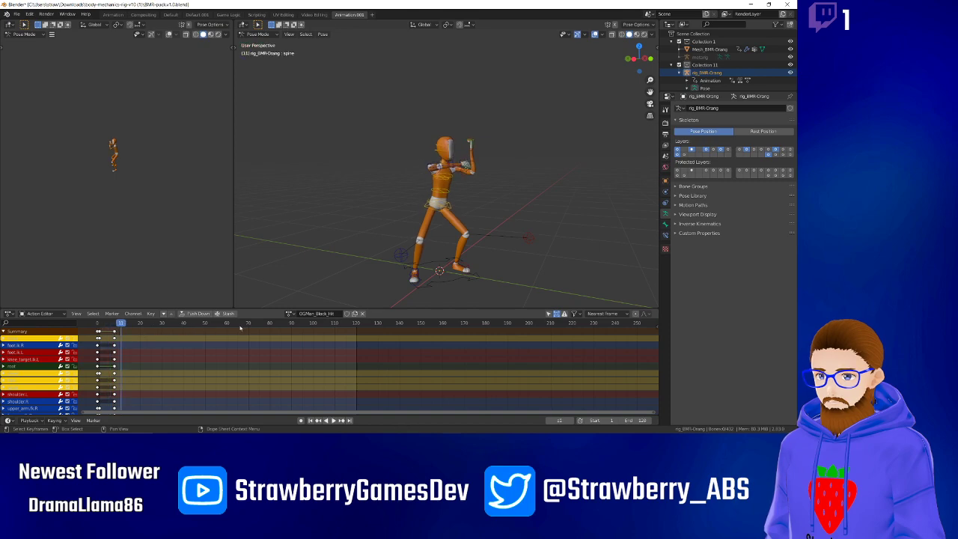
left_click(288, 313)
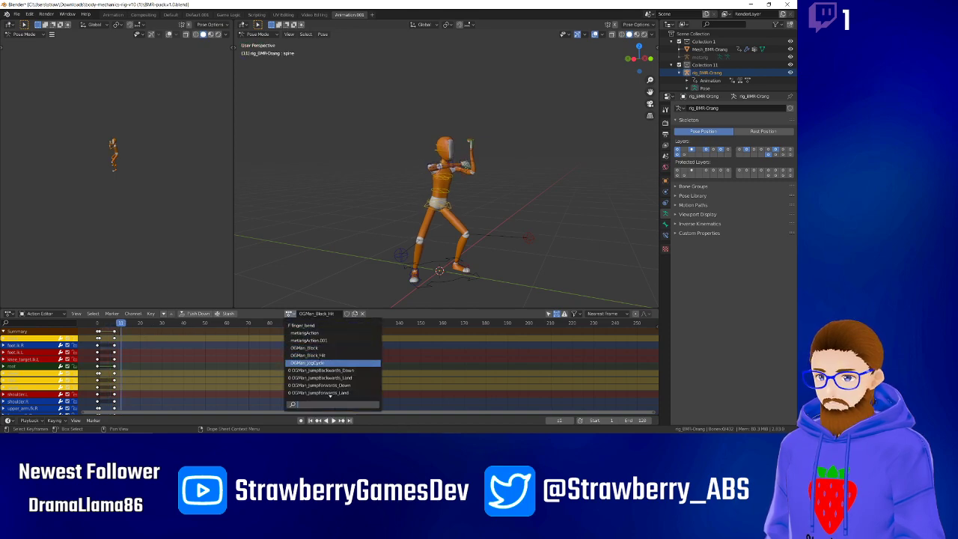
left_click(324, 354)
left_click(289, 314)
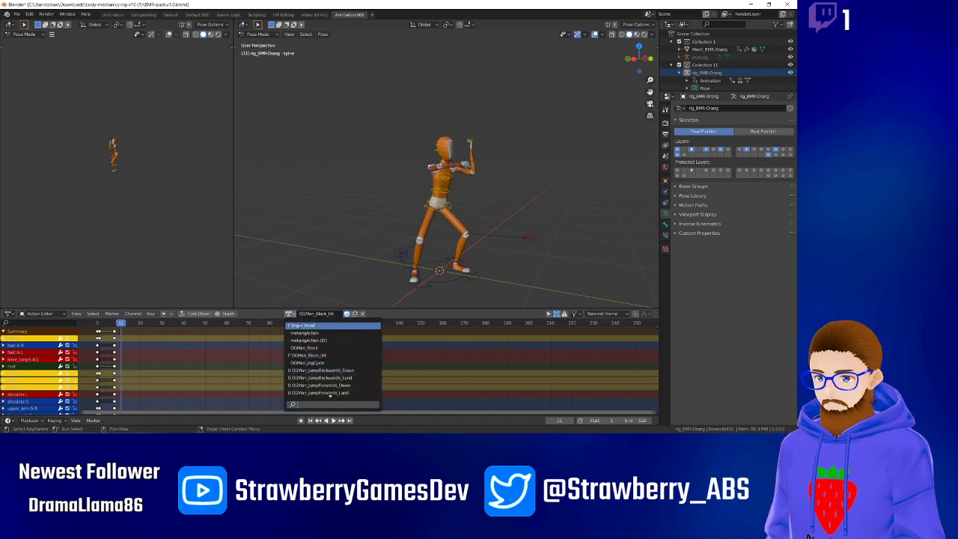
left_click(327, 340)
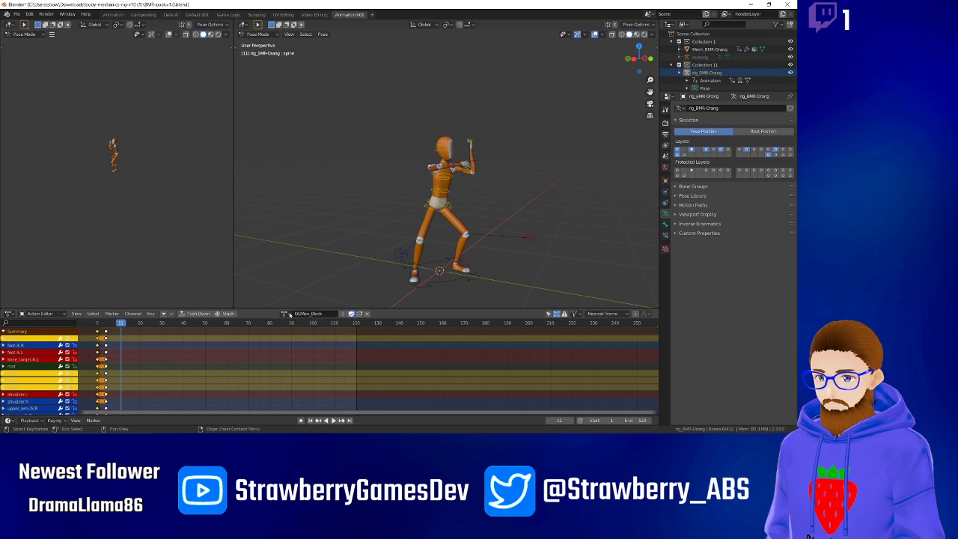
Assign the OGMan_JogCycle action to the rig and play it.
left_click(289, 315)
left_click(305, 364)
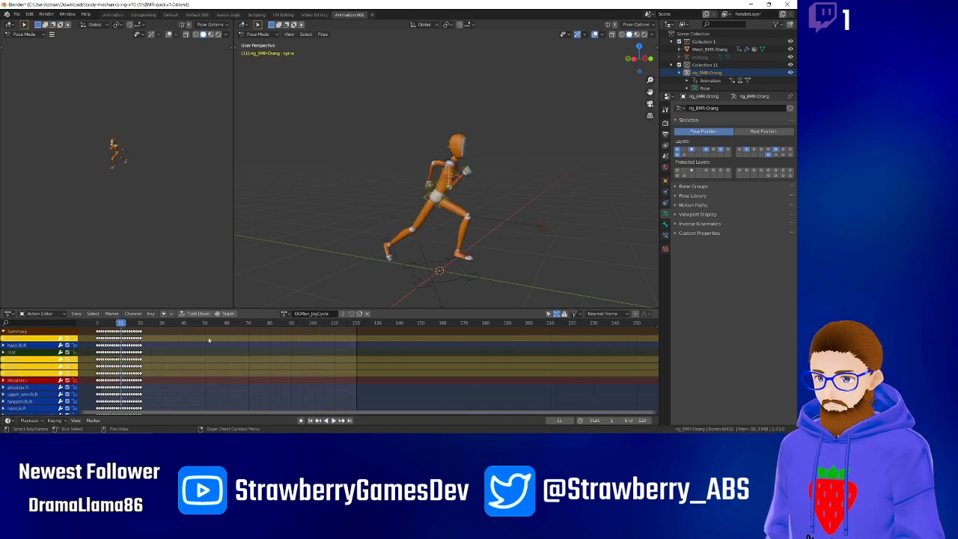
key("space")
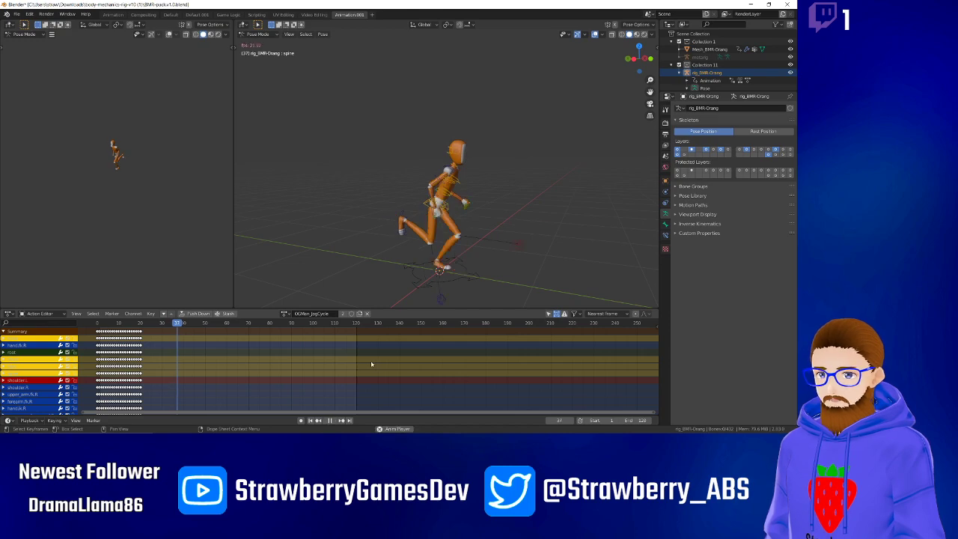
Stop playback and give OGMan_JogCycle a fake user, and assign OGMan_JumpBackwards_Down and OGMan_JumpBackwards_Land in turn with fake users.
middle_click_drag(471, 219, 452, 225)
key("space")
left_click(288, 315)
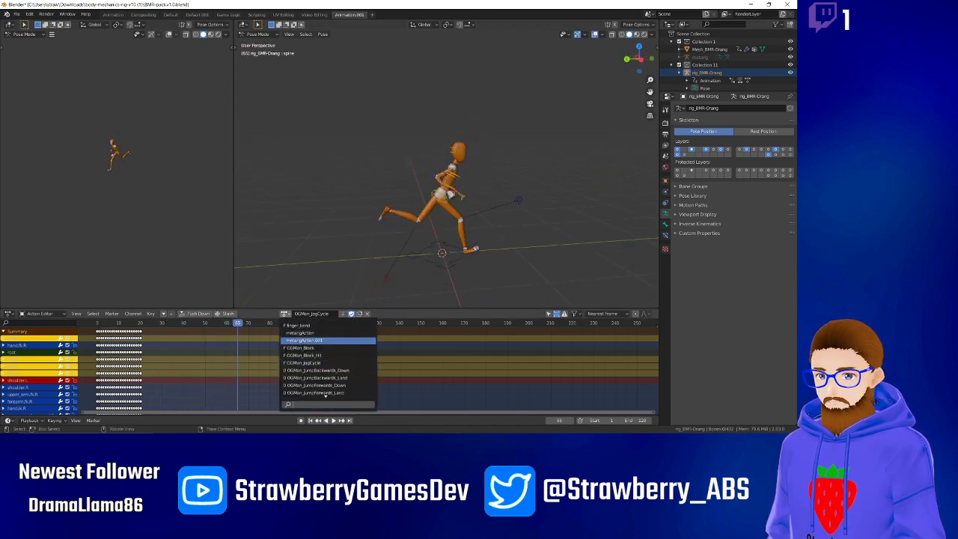
left_click(324, 370)
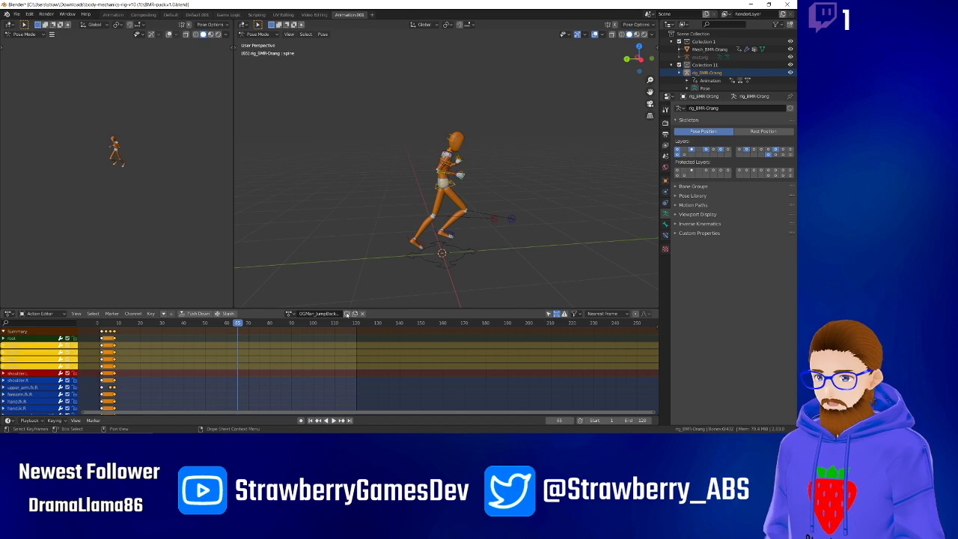
left_click(289, 314)
left_click(332, 378)
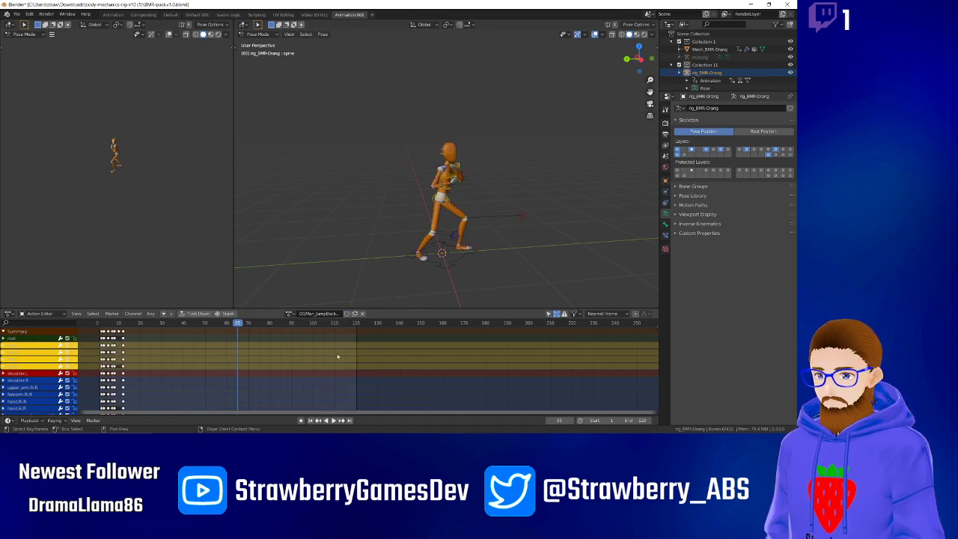
Assign OGMan_JumpForwards_Down, OGMan_JumpForwards_Land, OGMan_JumpForwards_Up and OGMan_JumpLeft_Down in turn, giving each action a fake user.
left_click(289, 314)
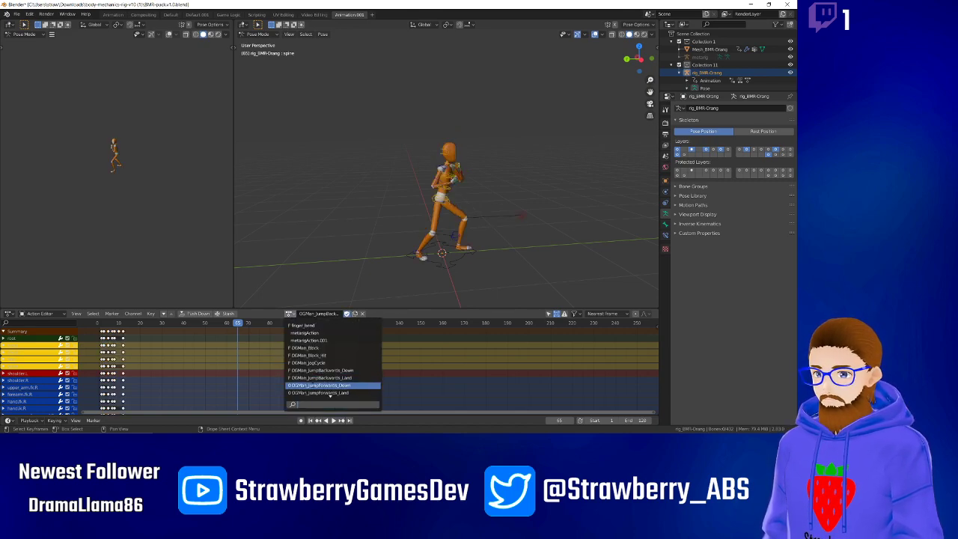
left_click(329, 387)
left_click(288, 314)
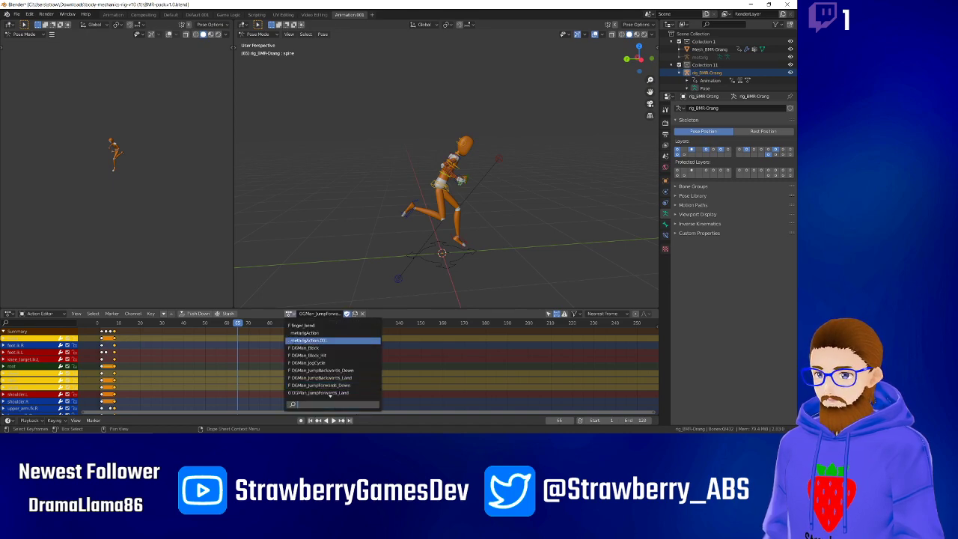
left_click(304, 365)
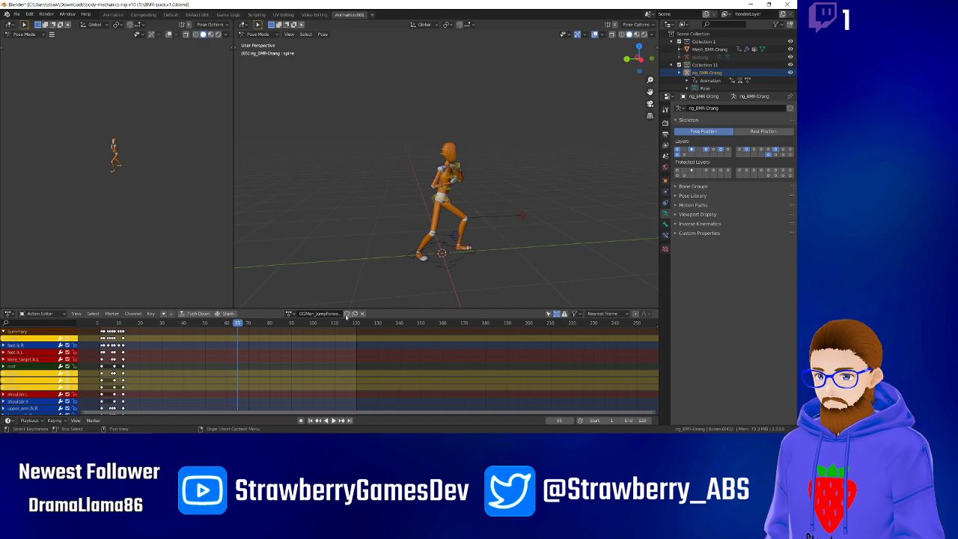
left_click(288, 313)
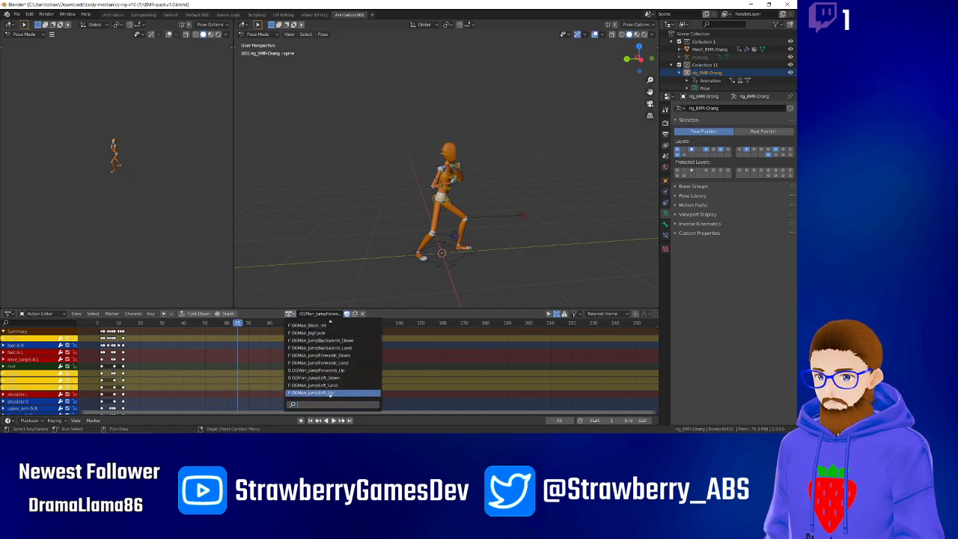
left_click(329, 348)
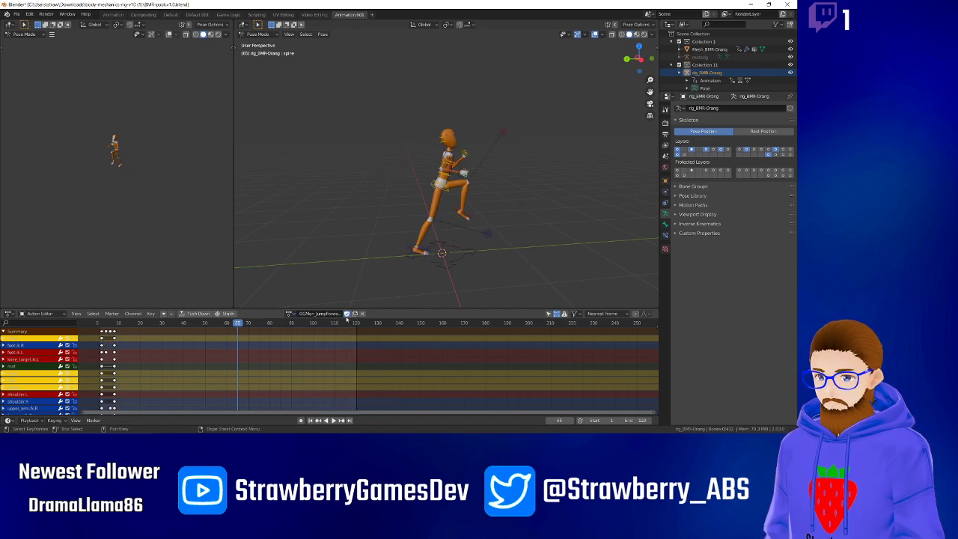
left_click(292, 314)
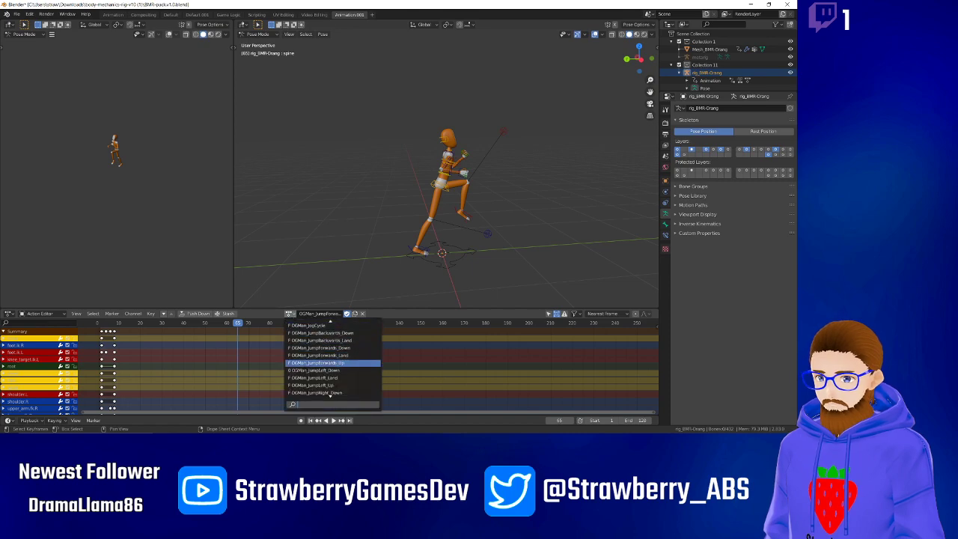
left_click(335, 363)
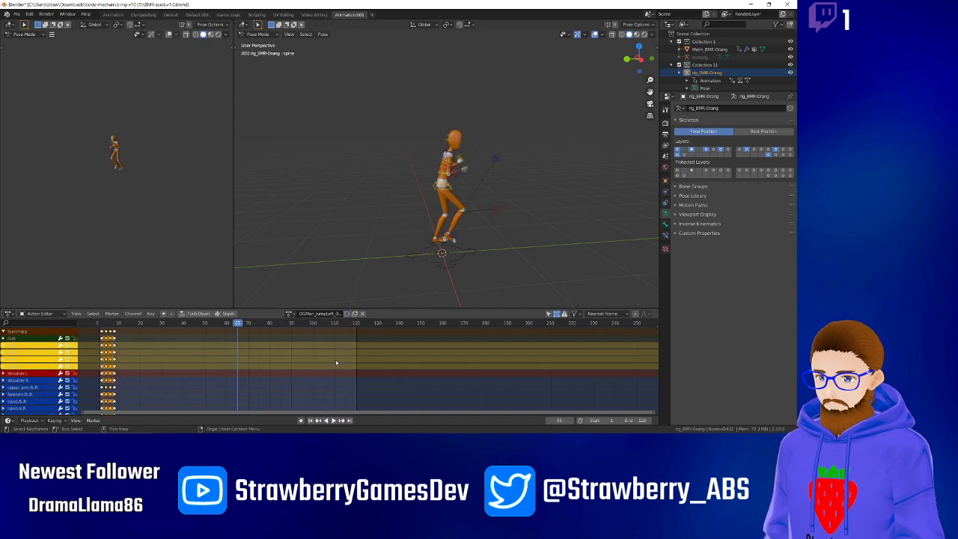
Assign the OGMan_RunCycle action to the rig and move the playhead to frame 0.
left_click(290, 314)
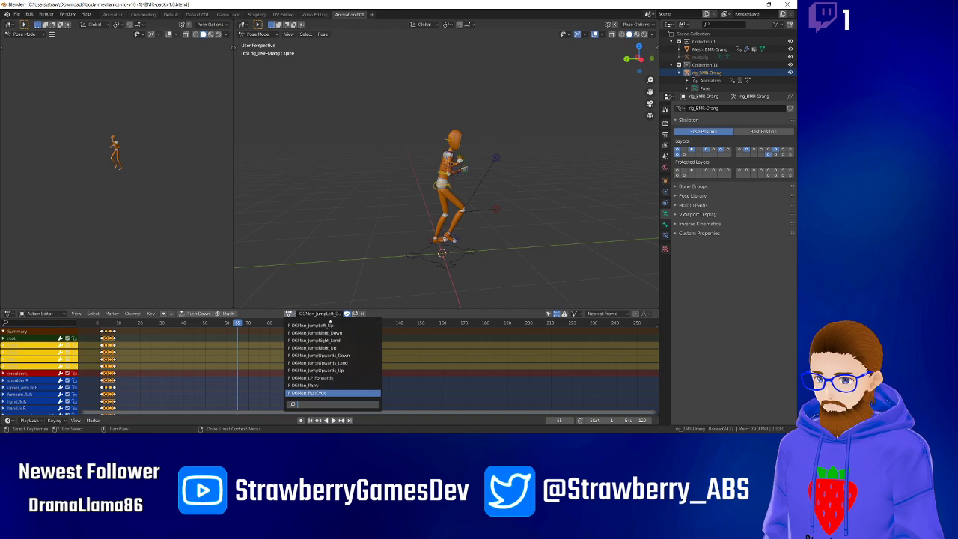
left_click(312, 393)
left_click(98, 324)
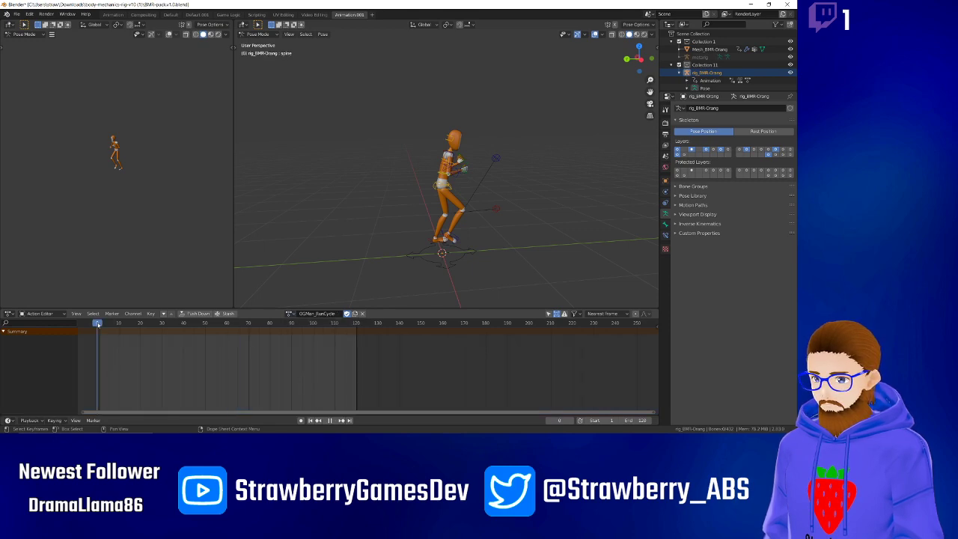